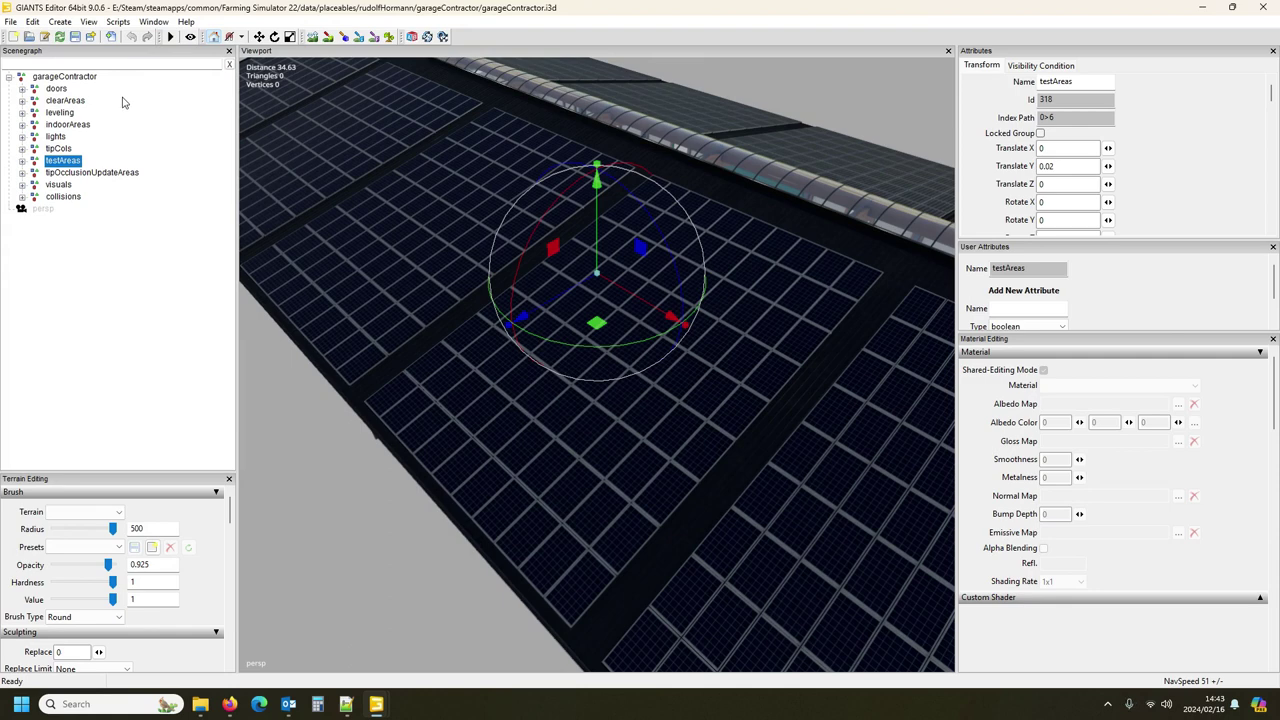
Step: Switch to the GIANTS Editor window holding Halle.i3d and clear the selection in its scene
mouse_move(378, 708)
click(316, 630)
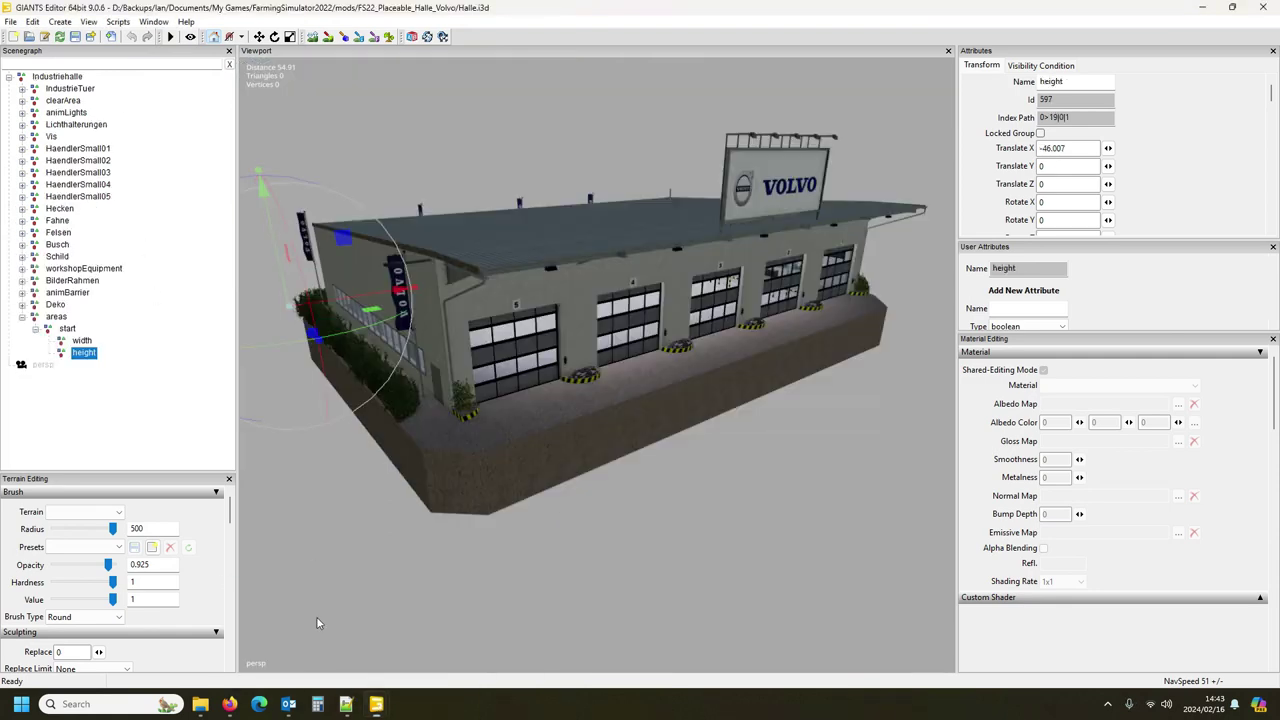
click(88, 402)
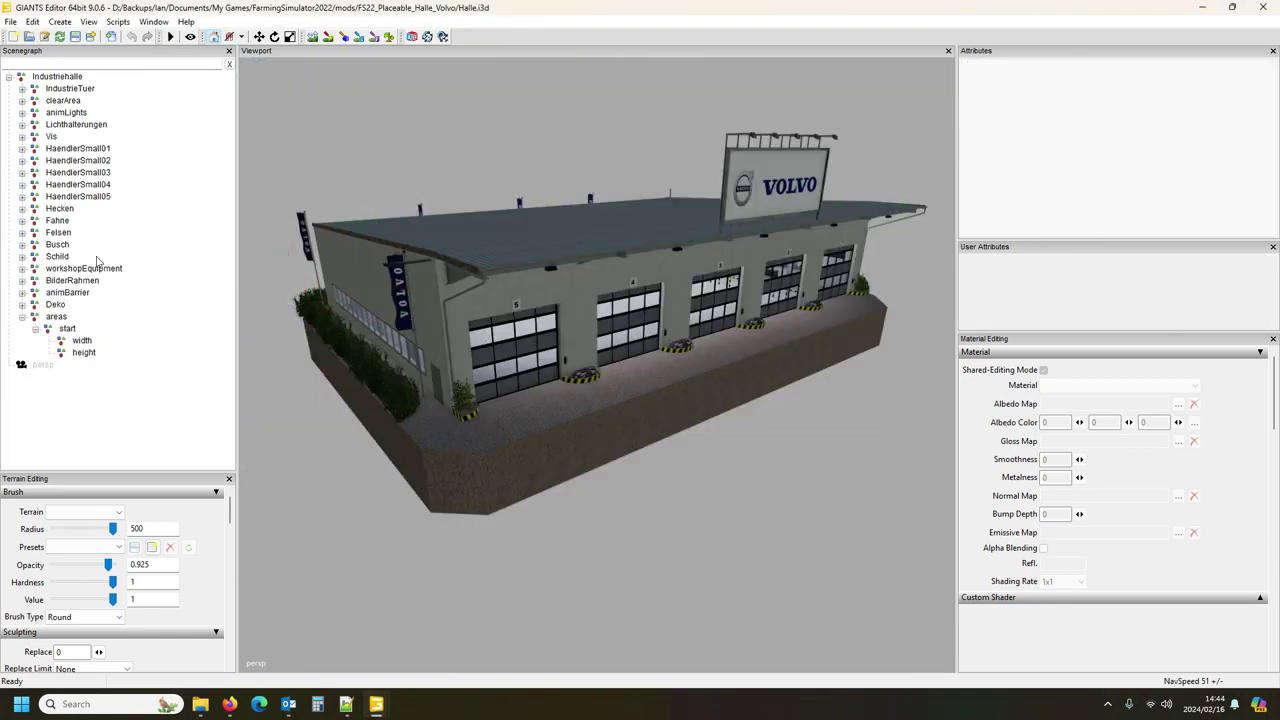
Step: Locate testarea.i3d in the FS22_Placeable_Halle_Volvo temp folder and import it into the Halle.i3d scene
click(198, 714)
click(350, 35)
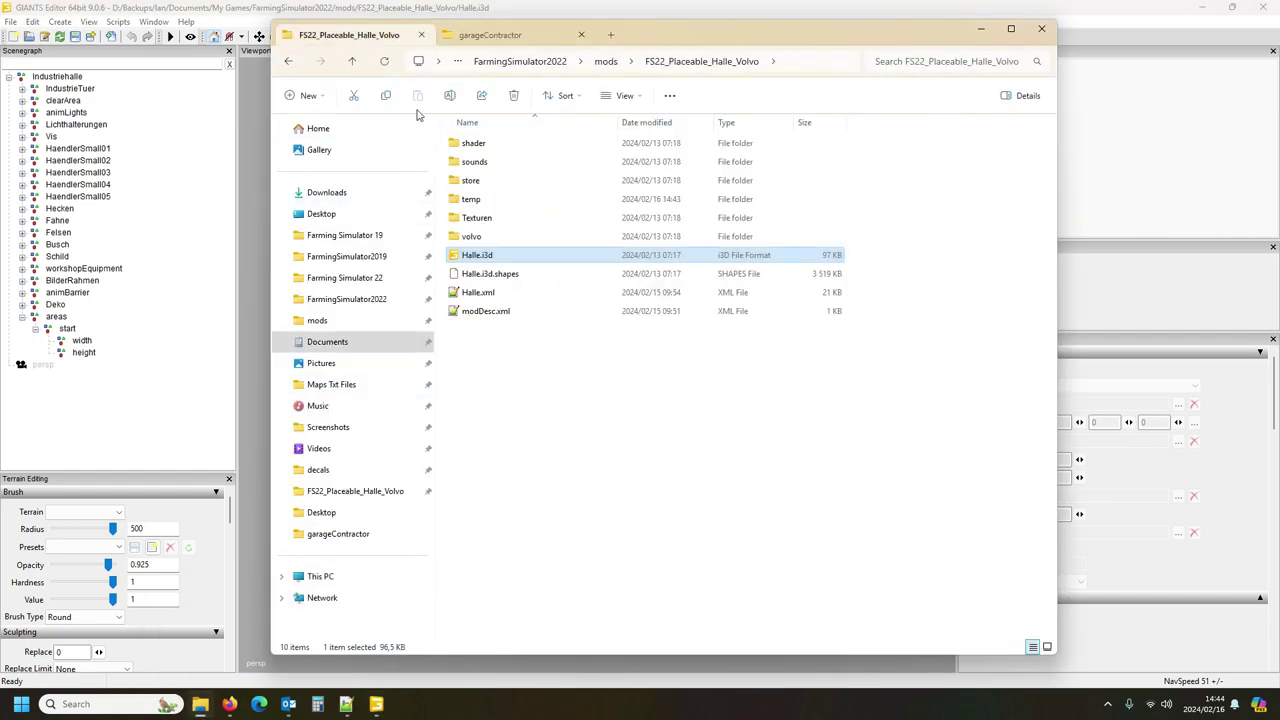
double_click(471, 199)
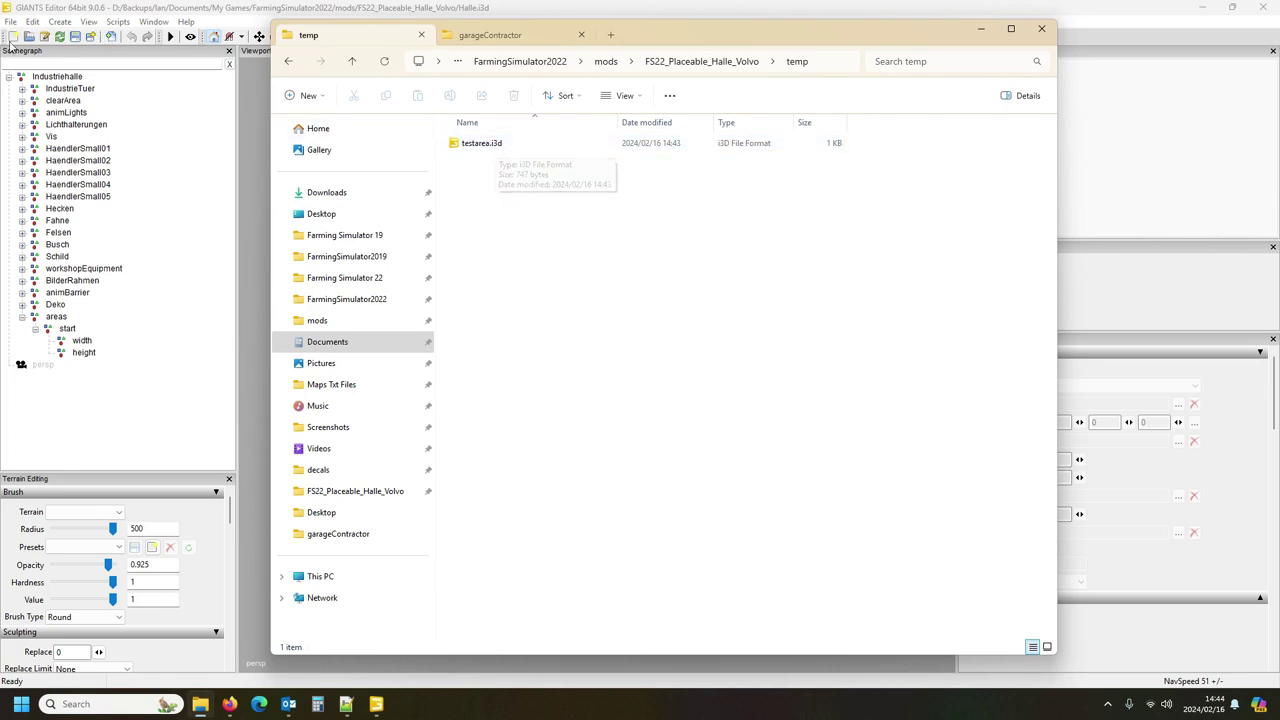
click(76, 12)
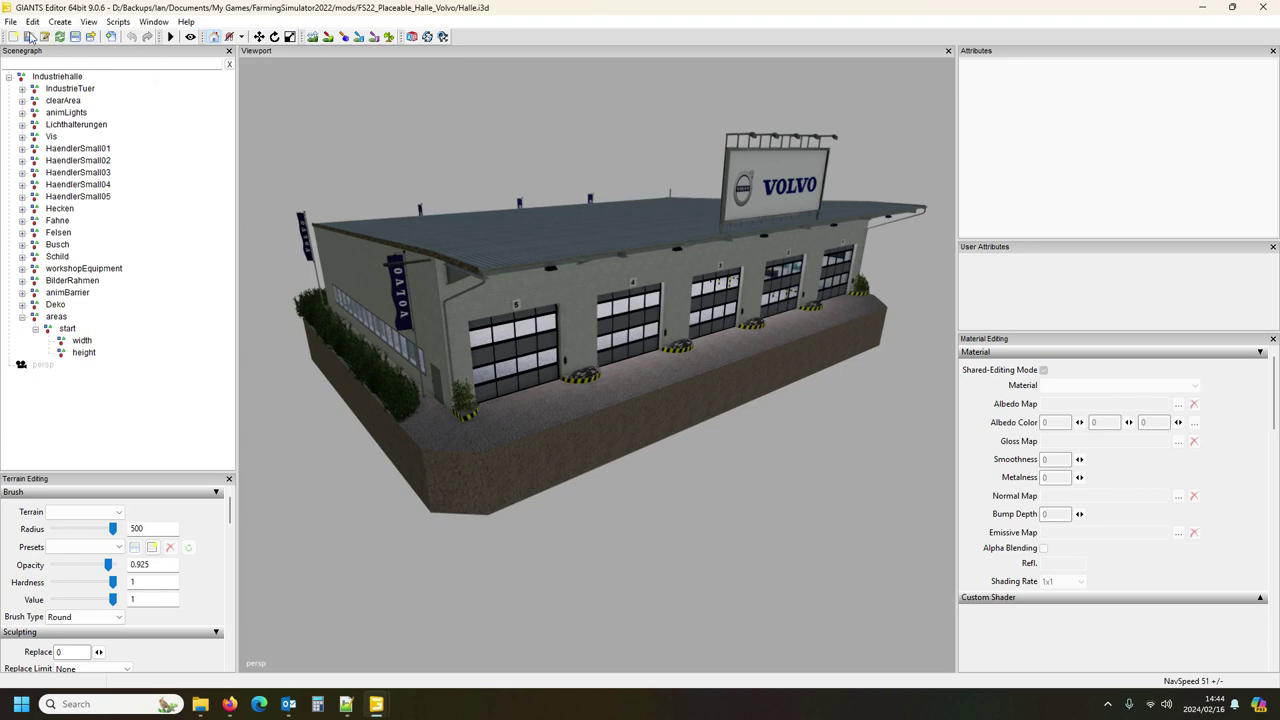
click(10, 22)
click(40, 166)
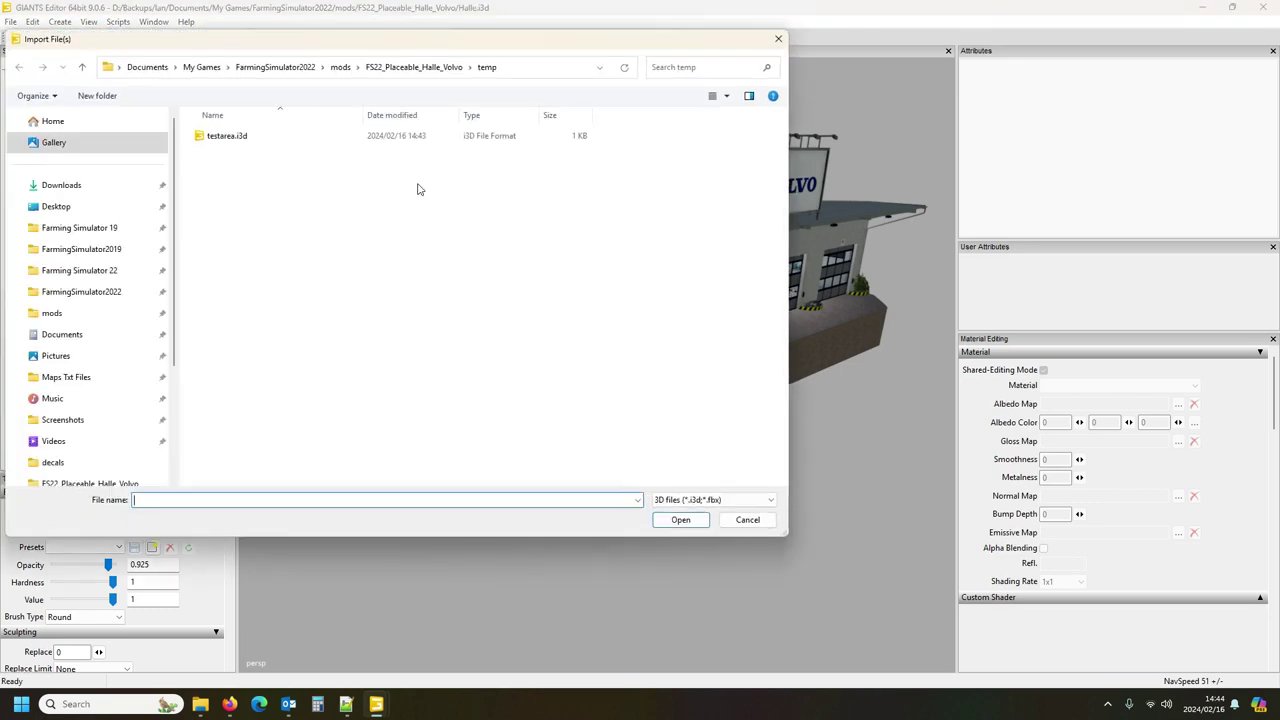
click(232, 137)
click(677, 525)
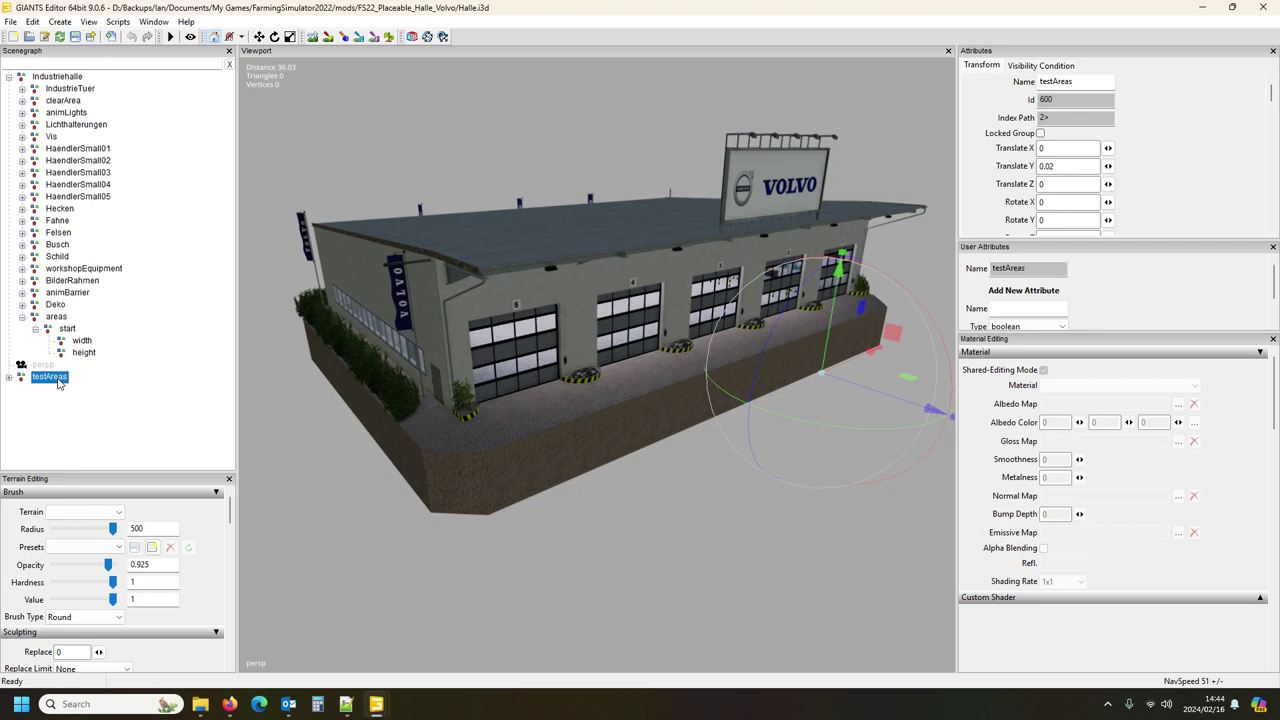
Step: Move the imported testAreas group into the Industriehalle root group and expand it down to testArea1End
drag(58, 383, 63, 84)
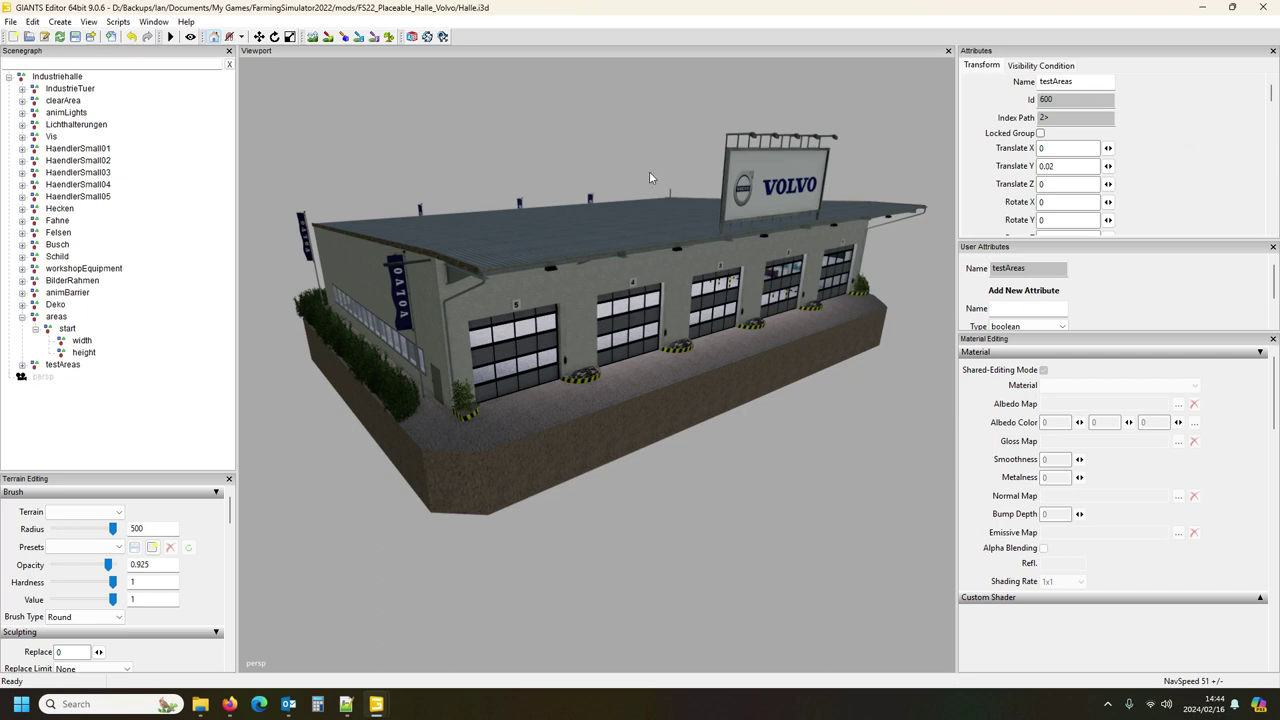
click(23, 365)
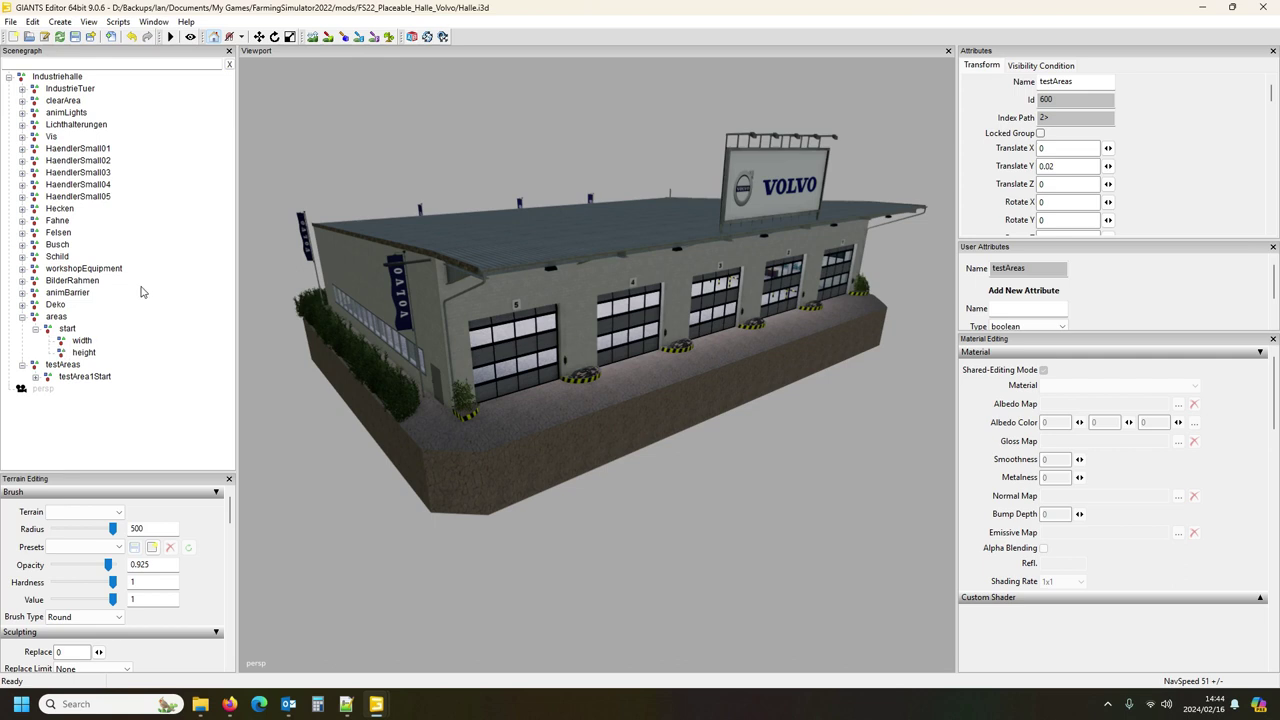
click(35, 378)
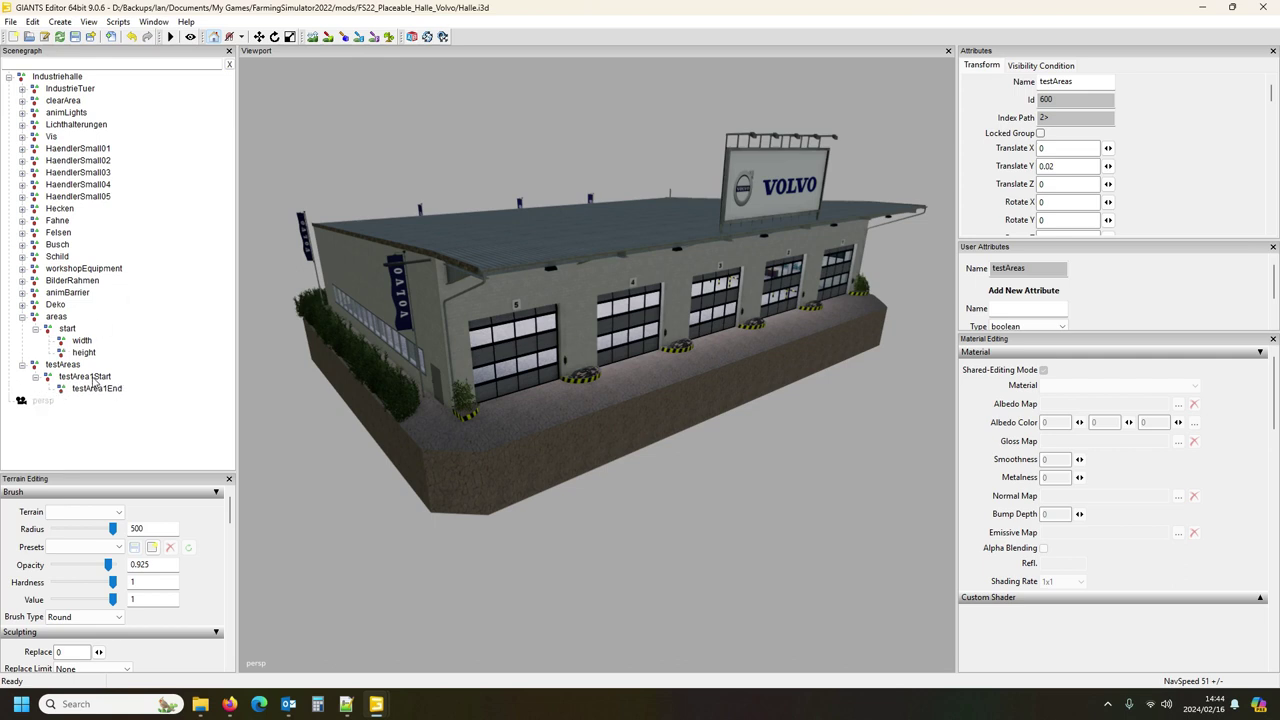
Step: Examine where testArea1Start and testArea1End lie relative to the building, seen from above
click(92, 377)
scroll(493, 446, down, 5)
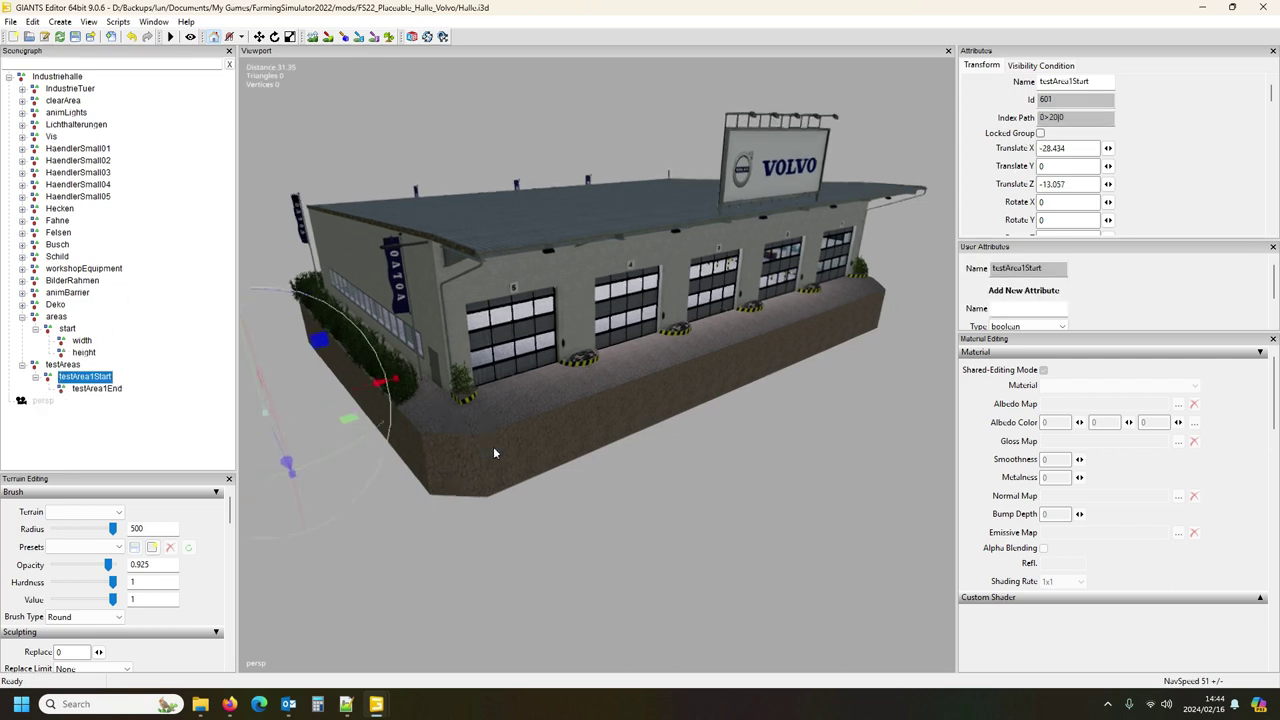
scroll(515, 550, up, 5)
middle_drag(515, 550, 388, 624)
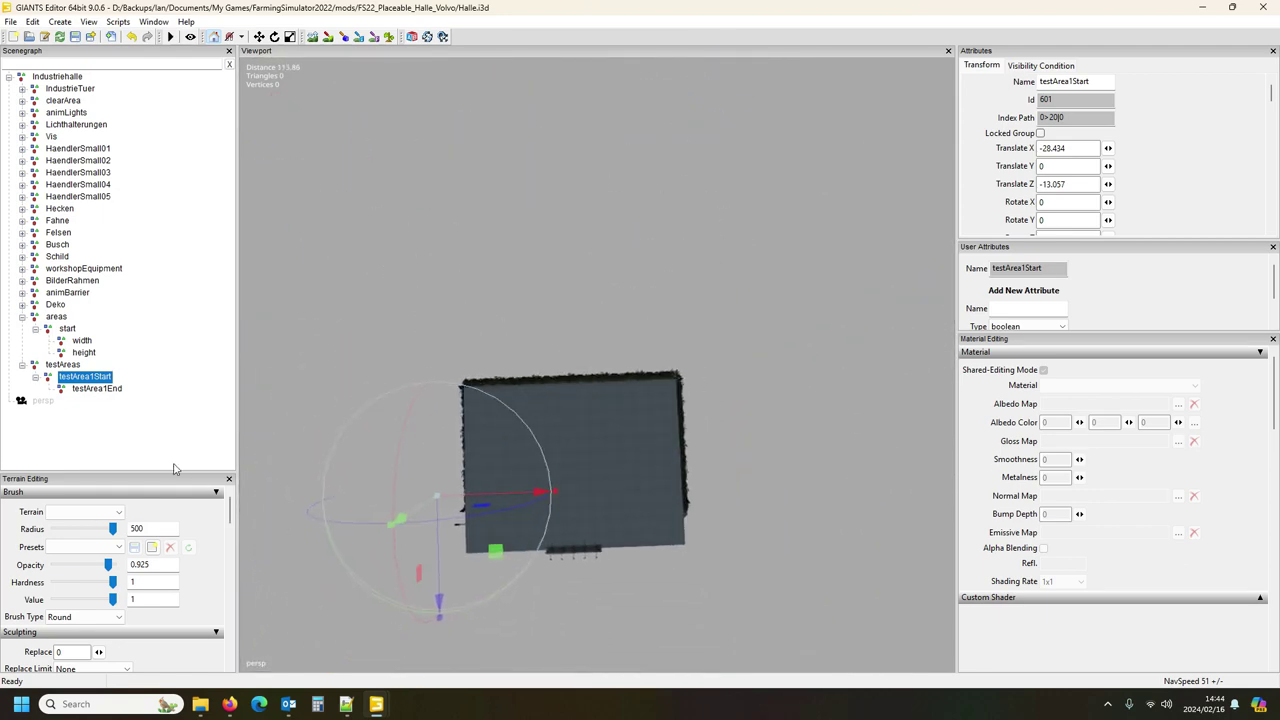
click(108, 389)
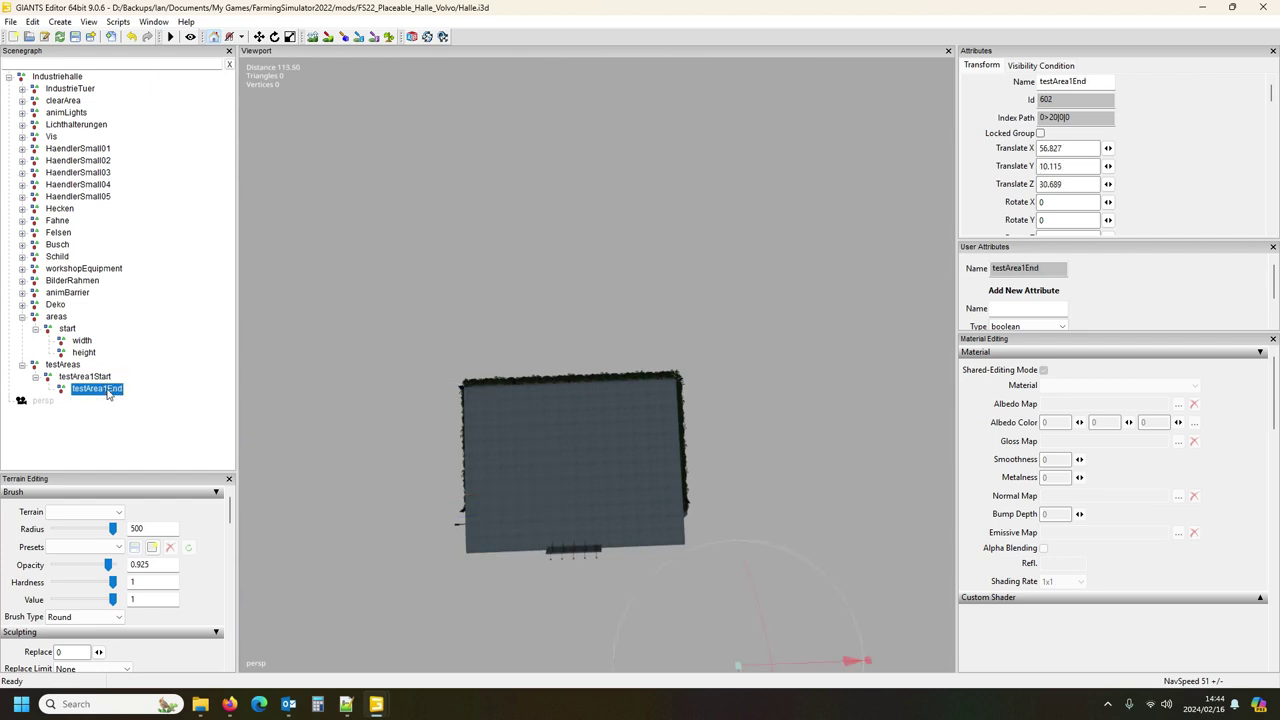
key(Up)
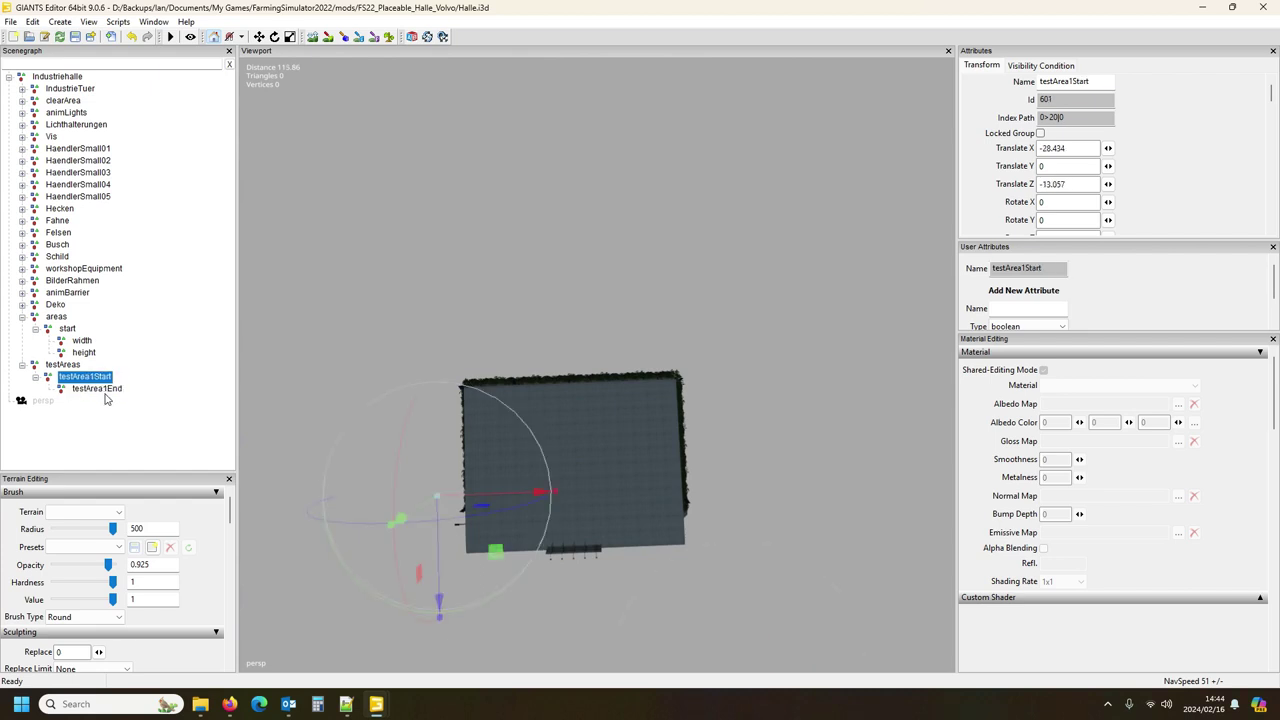
key(Down)
key(Up)
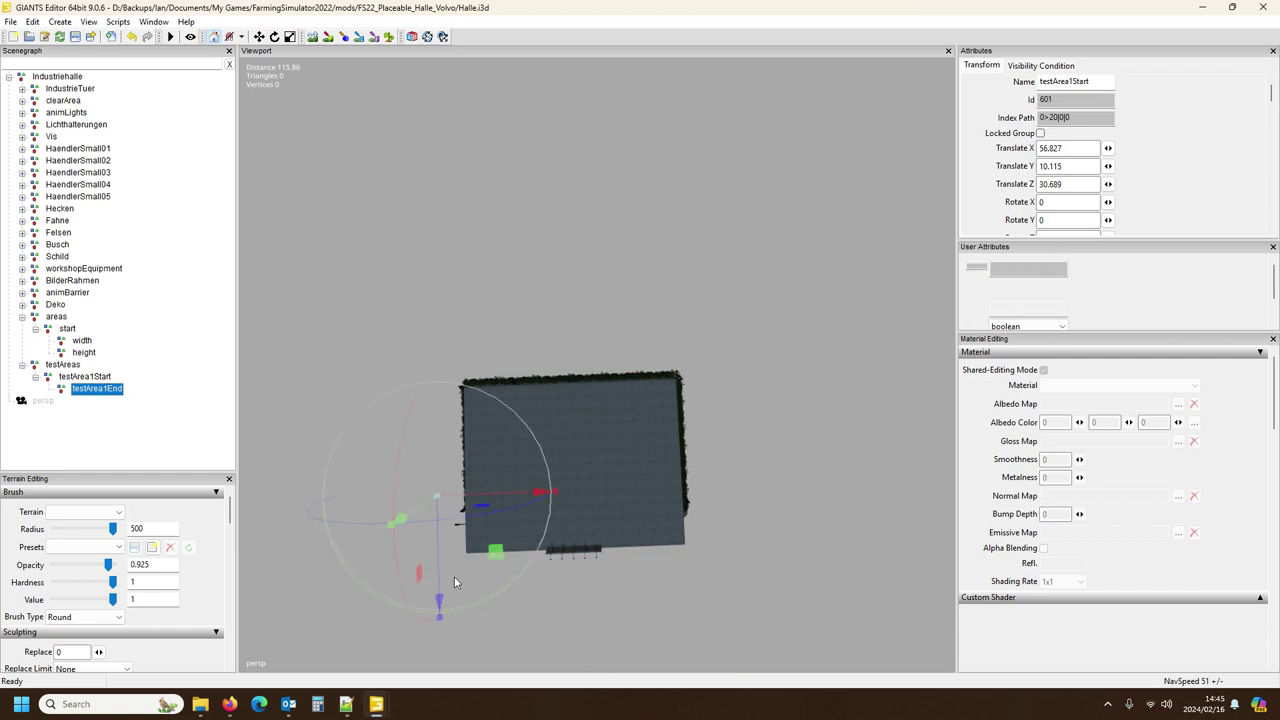
Step: Move testArea1Start outside the building's rear corner, at Translate X about -26.2, and set its Translate Z to -40
drag(440, 574, 444, 452)
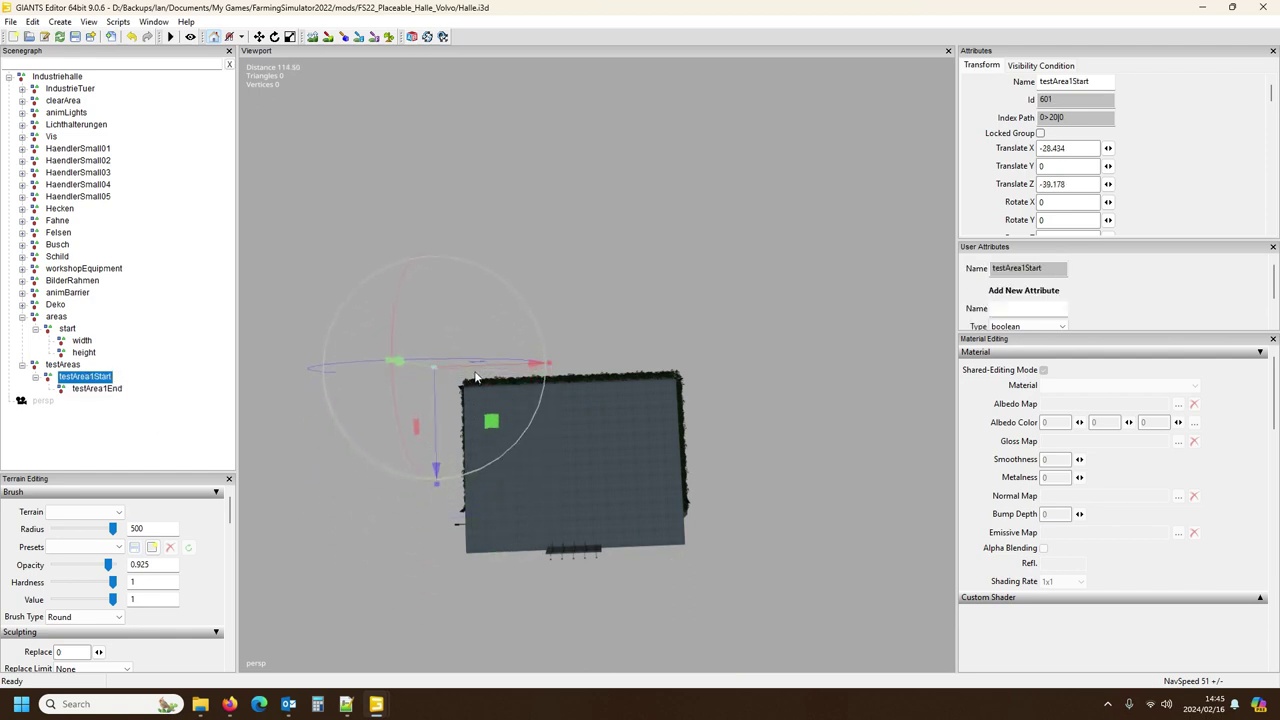
drag(475, 371, 485, 372)
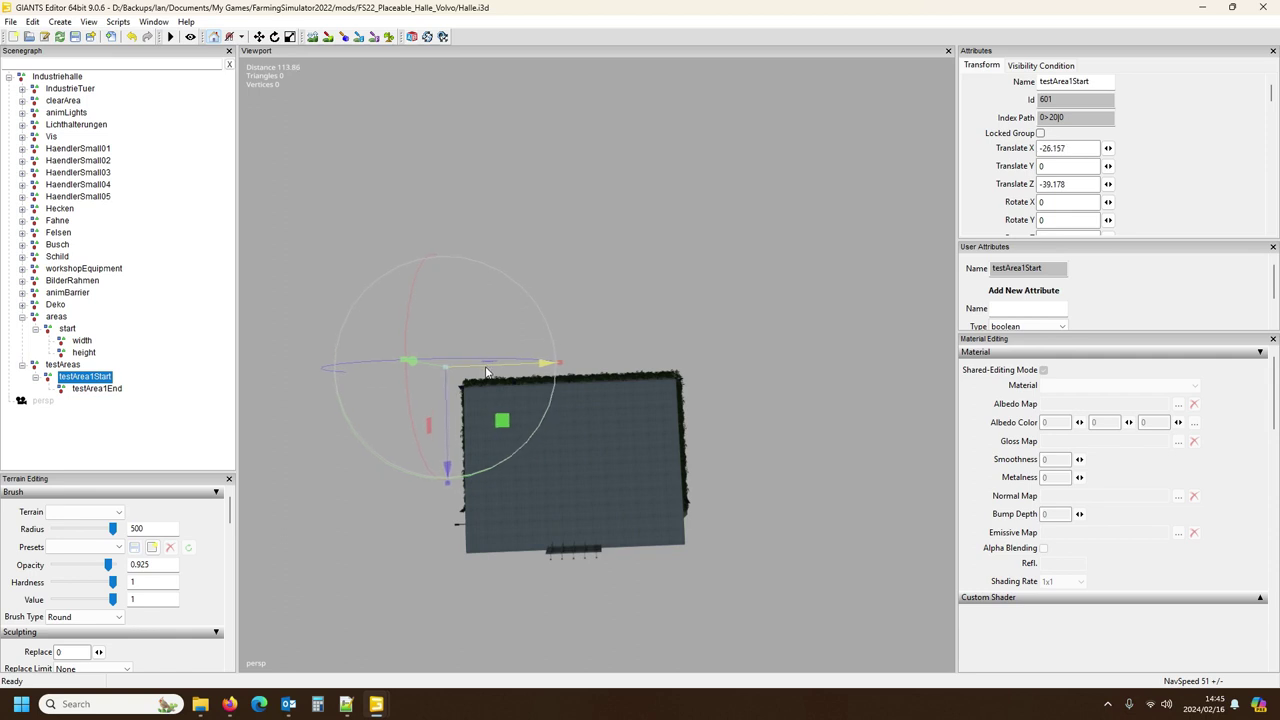
double_click(1048, 184)
text(-40)
key(Return)
Step: Move testArea1End past the building's opposite front corner, at Translate Z about 40.1, and set its Translate X to 50
click(95, 389)
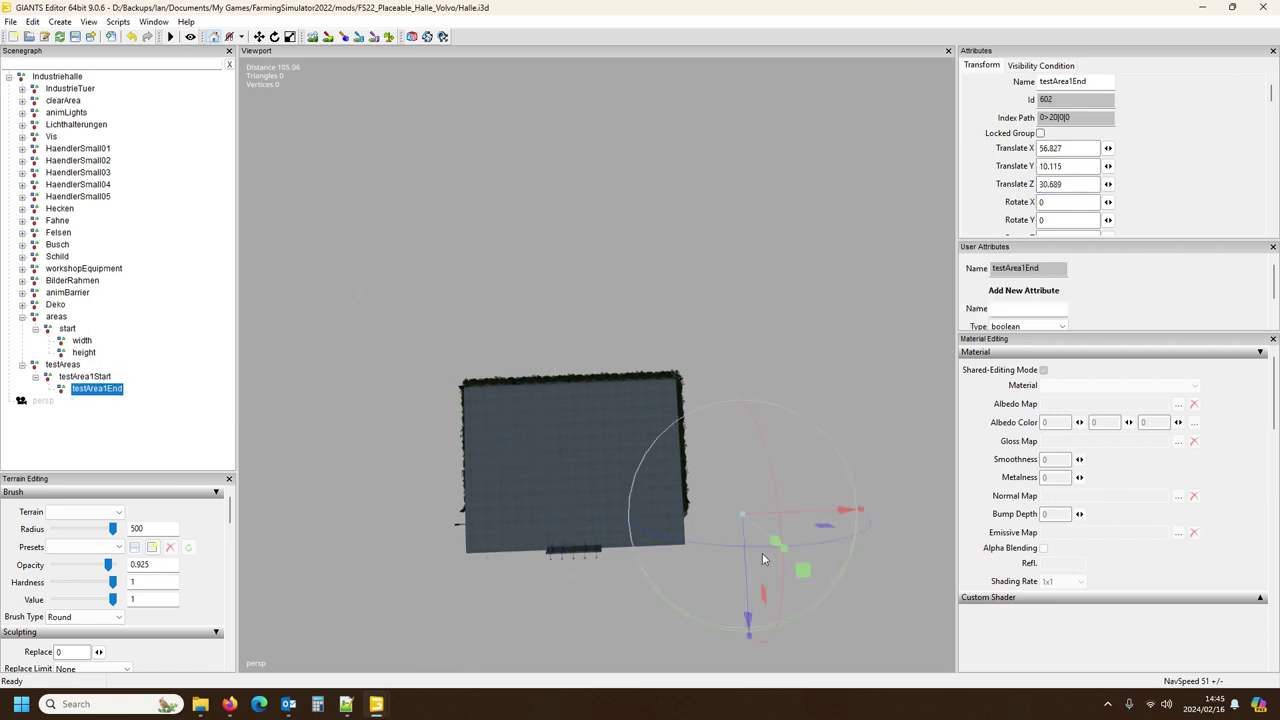
drag(762, 560, 737, 623)
drag(773, 563, 733, 573)
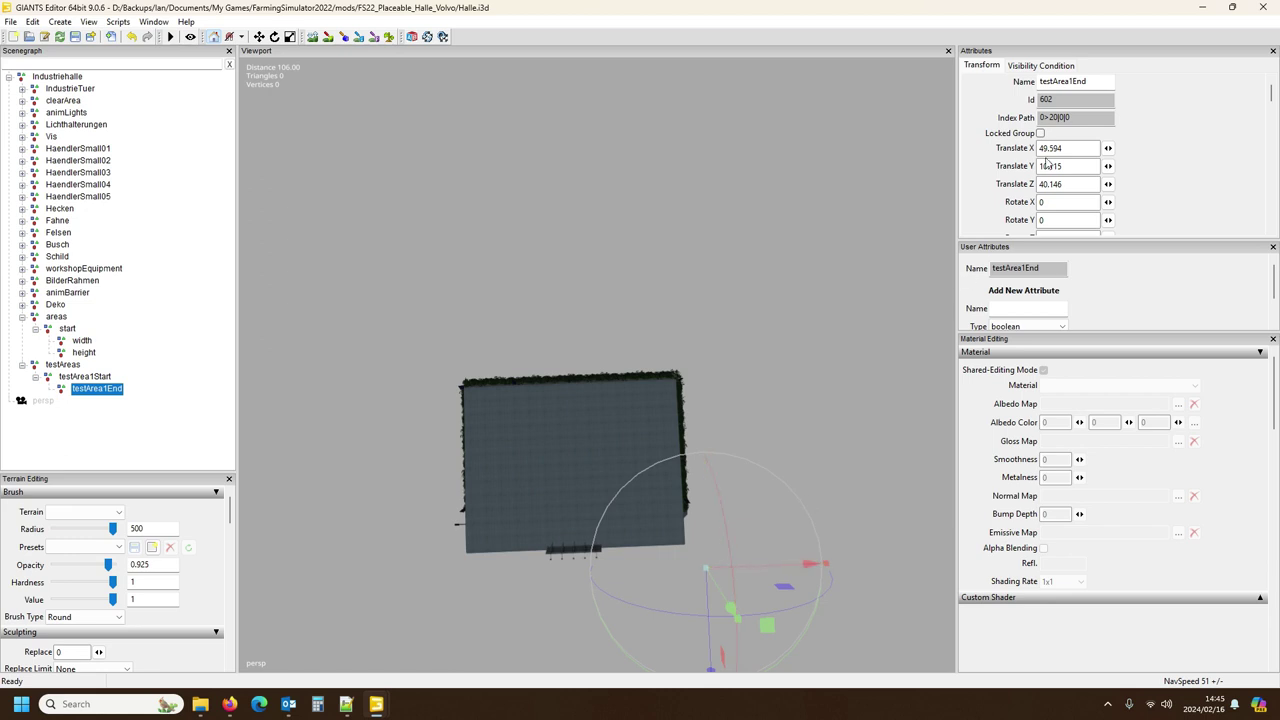
double_click(1059, 148)
text(50)
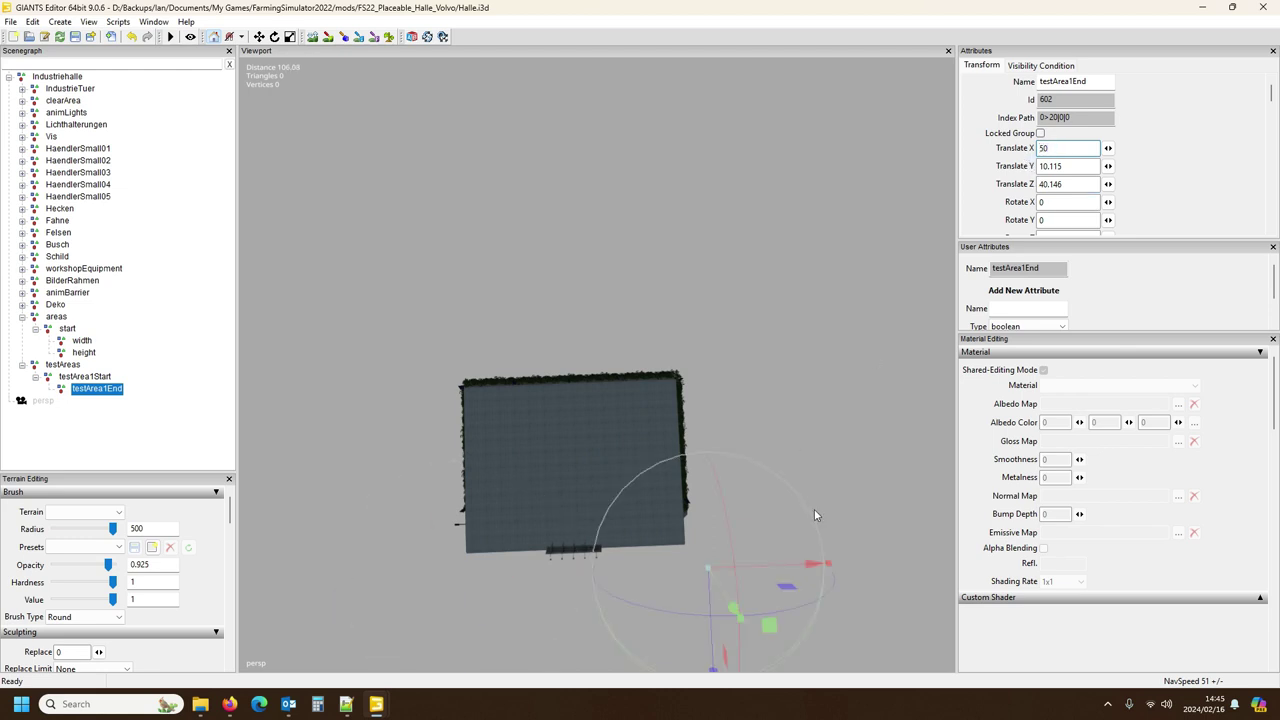
key(Return)
Step: Compare the testAreas group and its start and end nodes with the testArea entry in garageContractor.xml in Notepad++
click(66, 366)
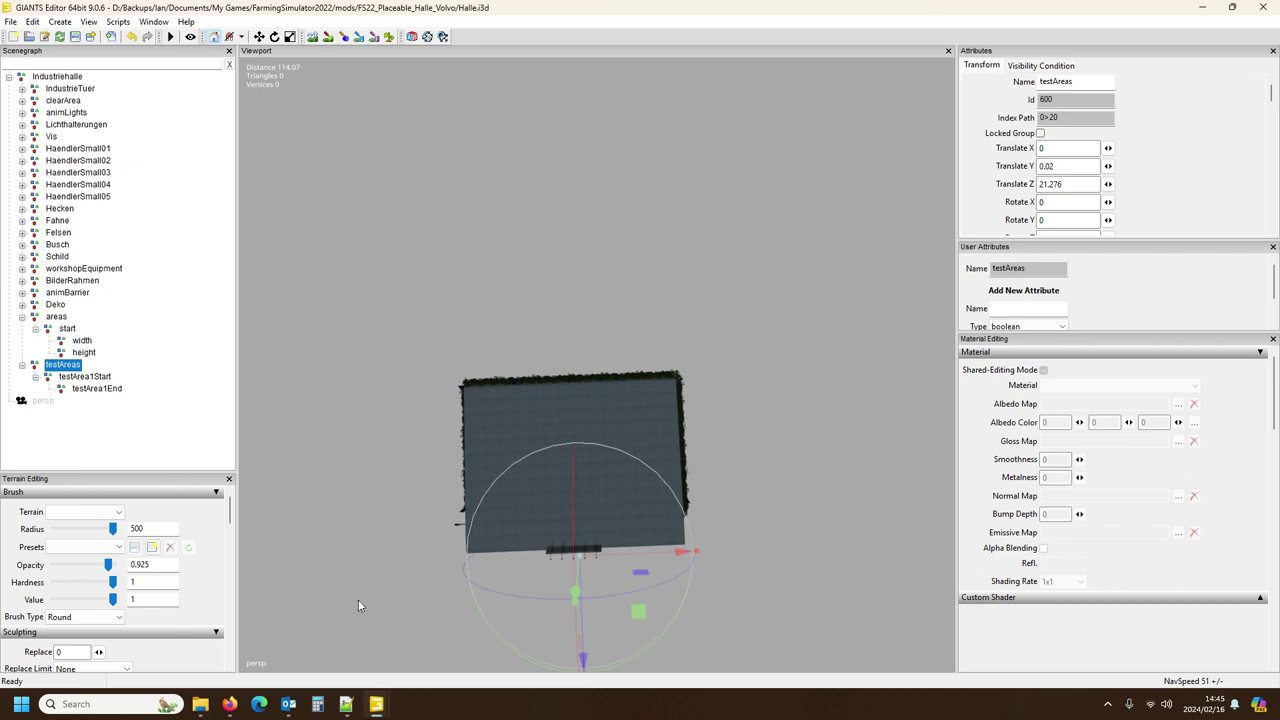
mouse_move(350, 712)
click(346, 711)
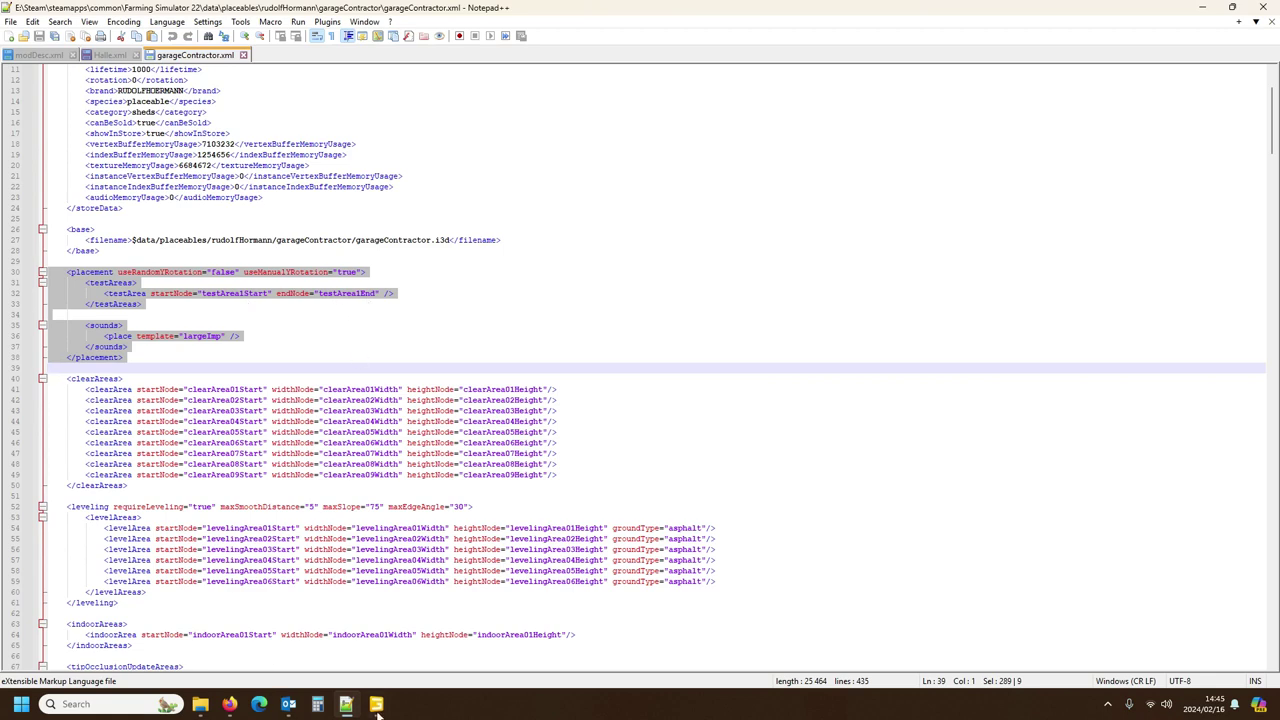
mouse_move(370, 710)
click(303, 632)
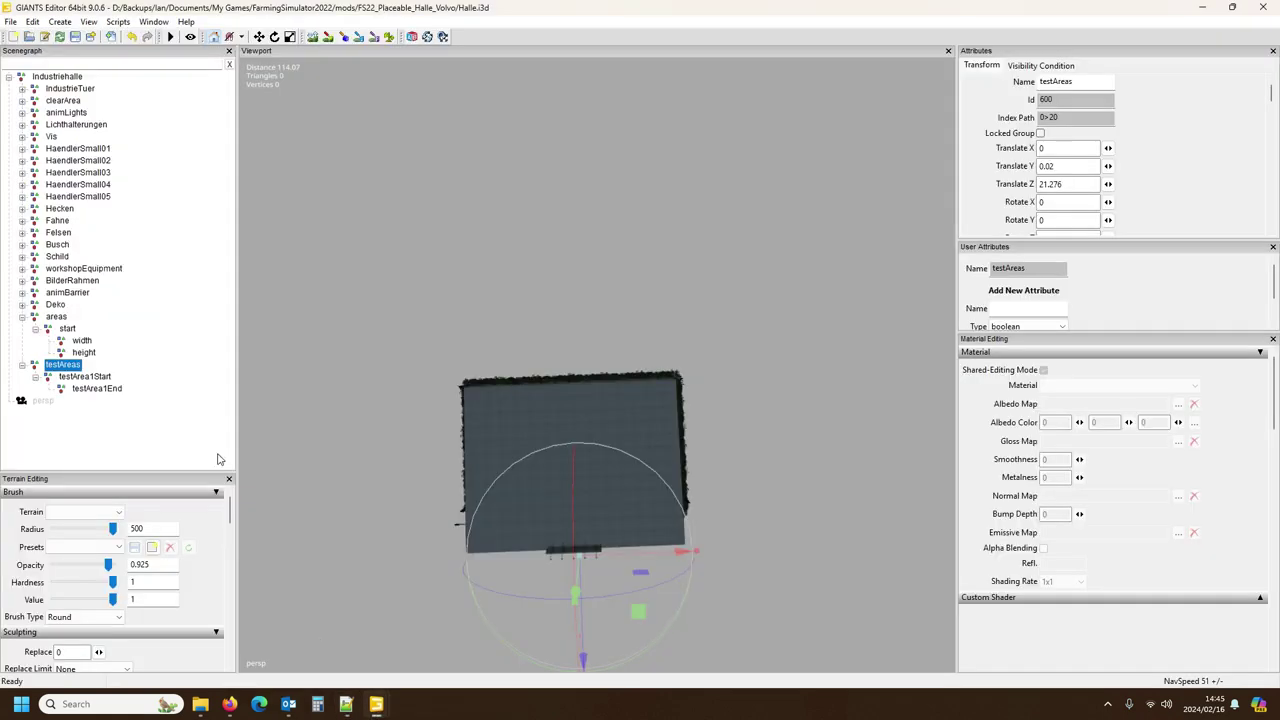
click(88, 377)
click(104, 389)
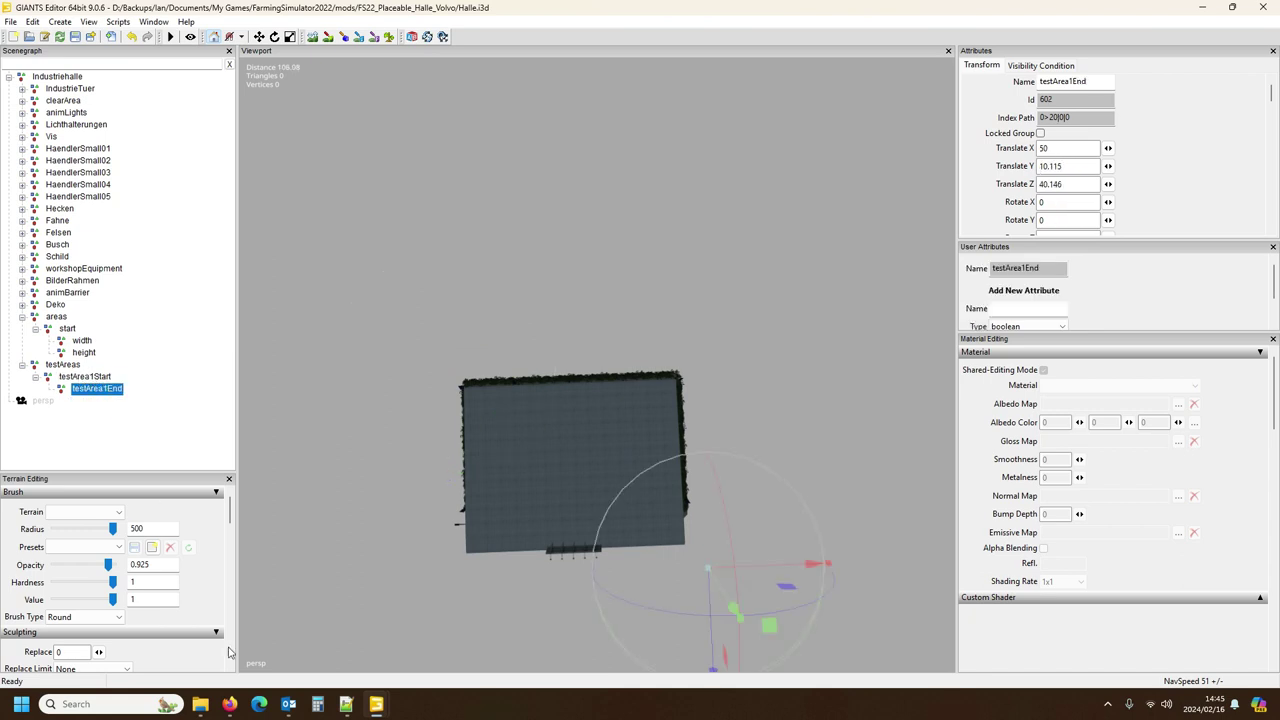
Step: Switch to Notepad++ and examine the i3dMappings section of garageContractor.xml, from its opening tag to its closing tag
click(347, 708)
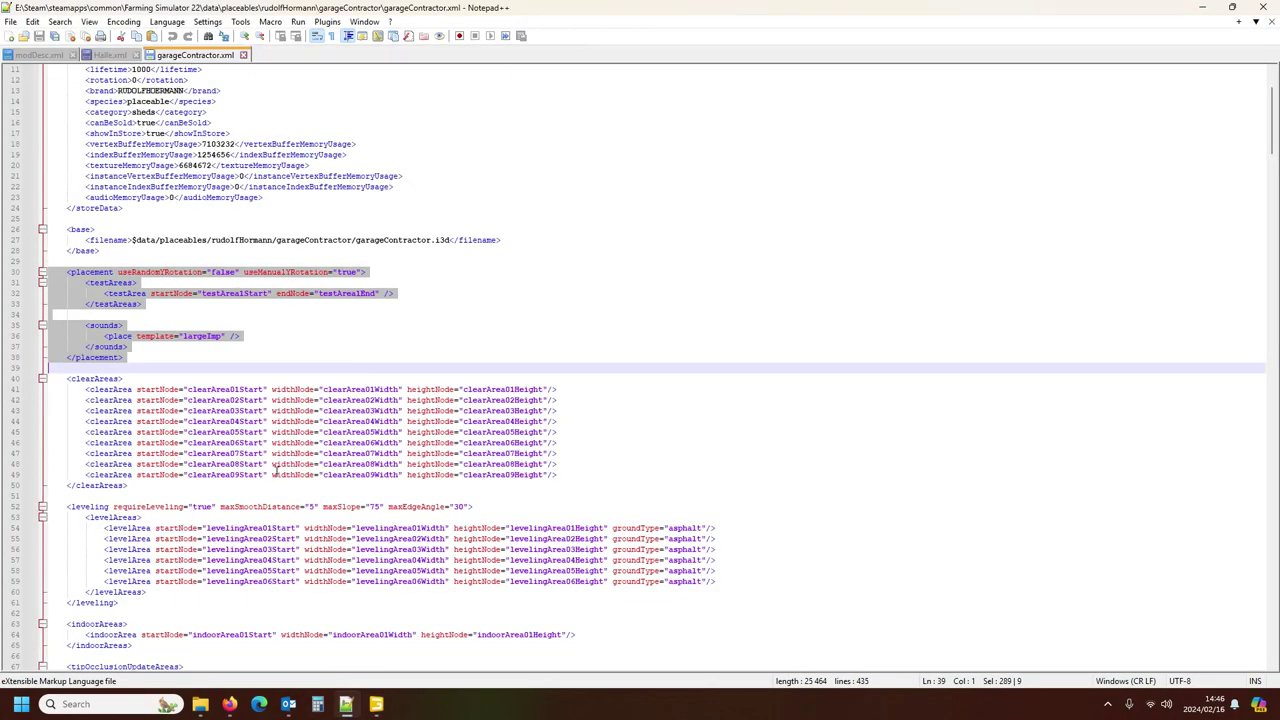
scroll(327, 363, down, 20)
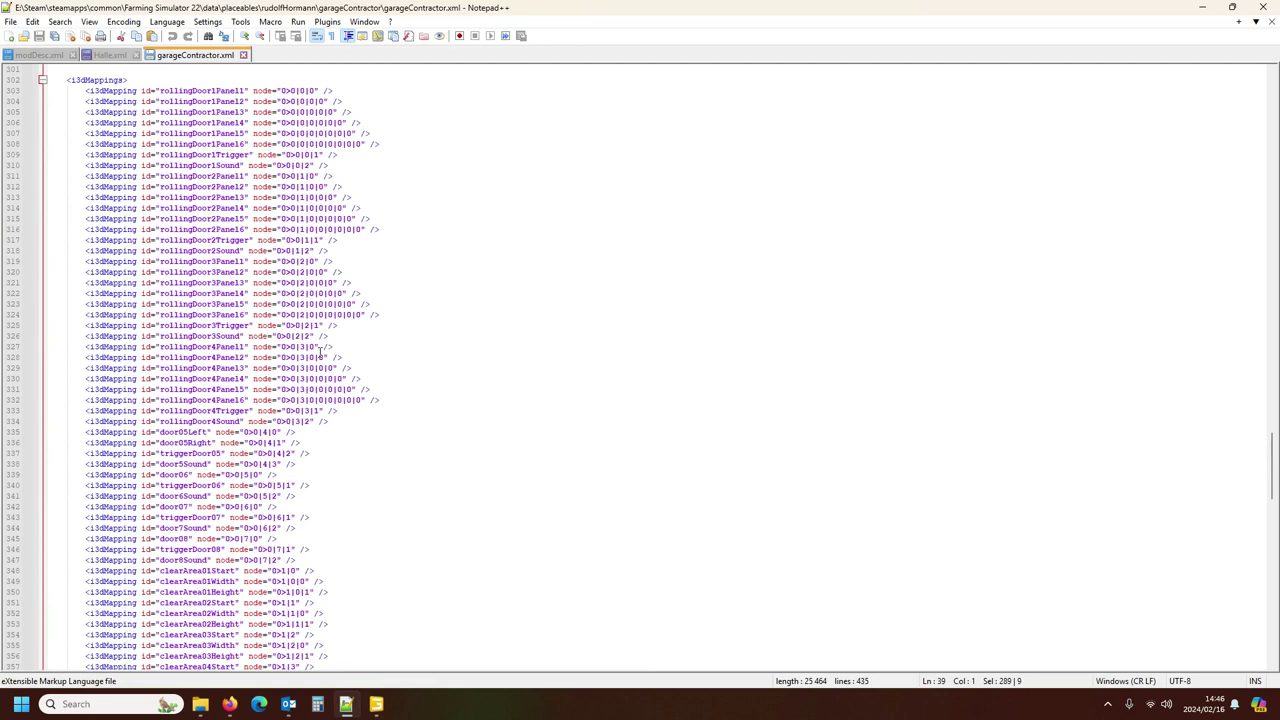
click(88, 80)
scroll(215, 283, down, 20)
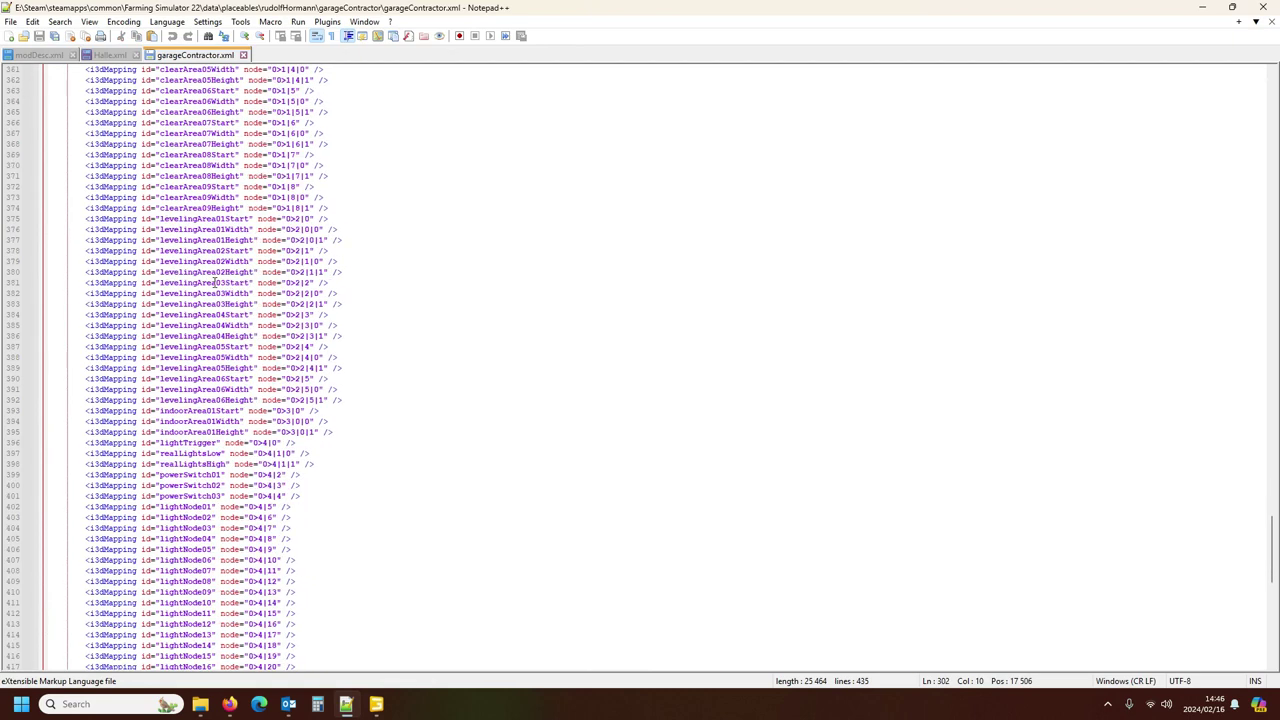
scroll(213, 283, up, 7)
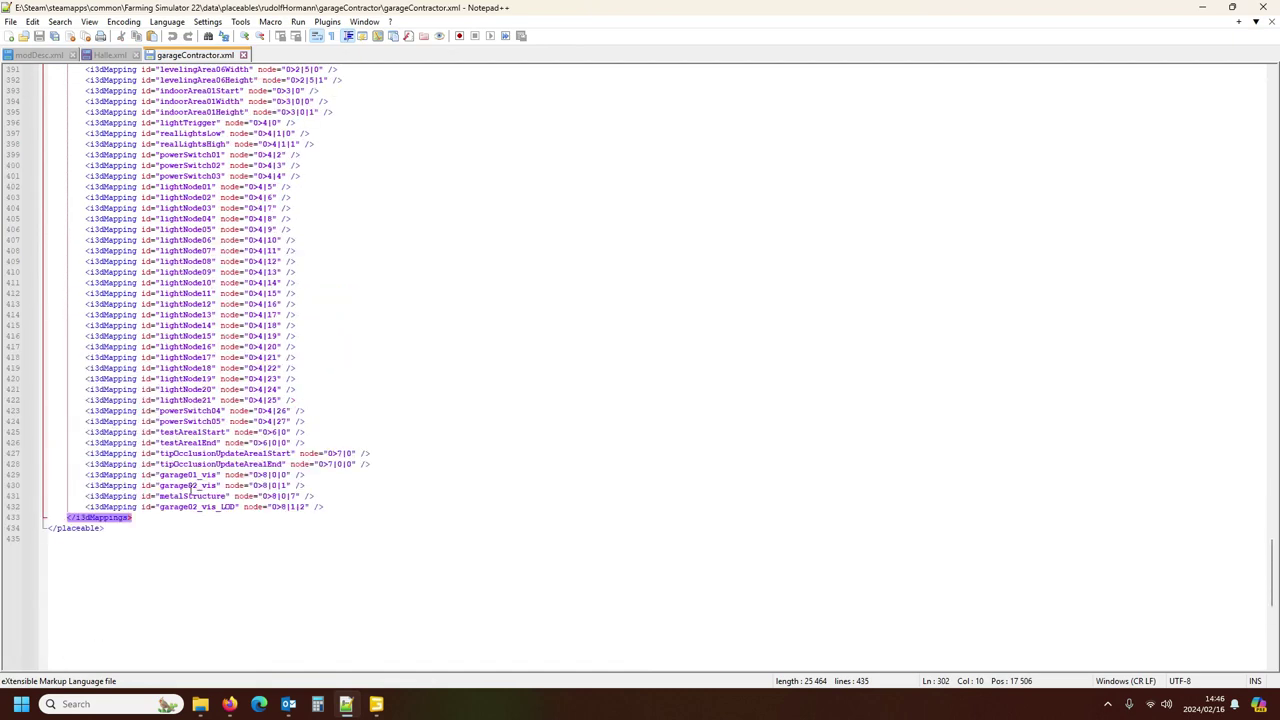
scroll(180, 299, up, 13)
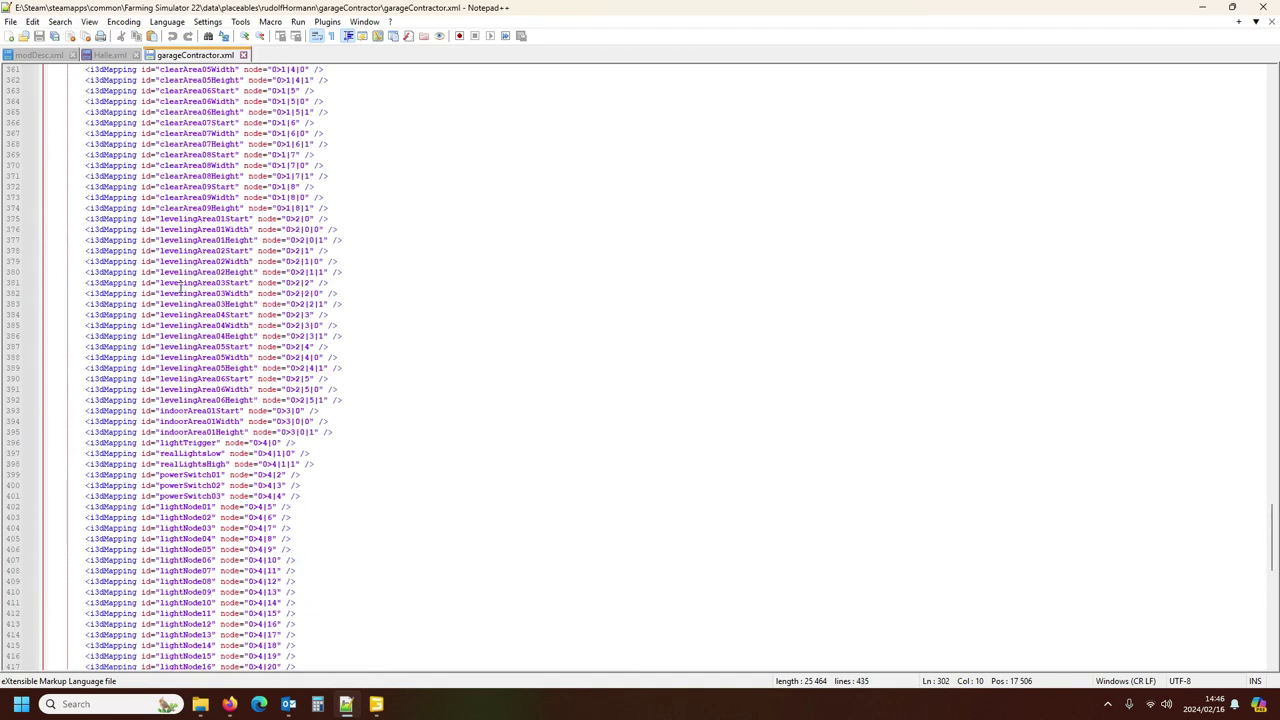
scroll(185, 203, up, 3)
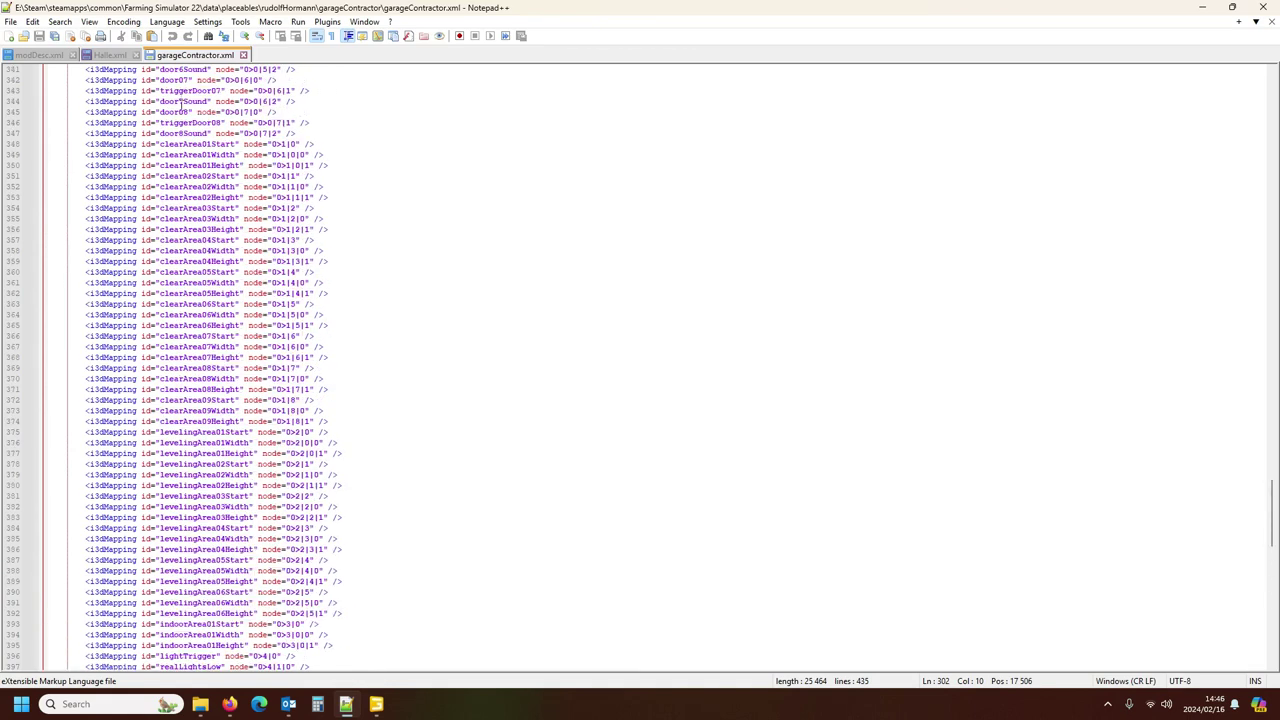
scroll(181, 97, up, 10)
scroll(190, 176, down, 3)
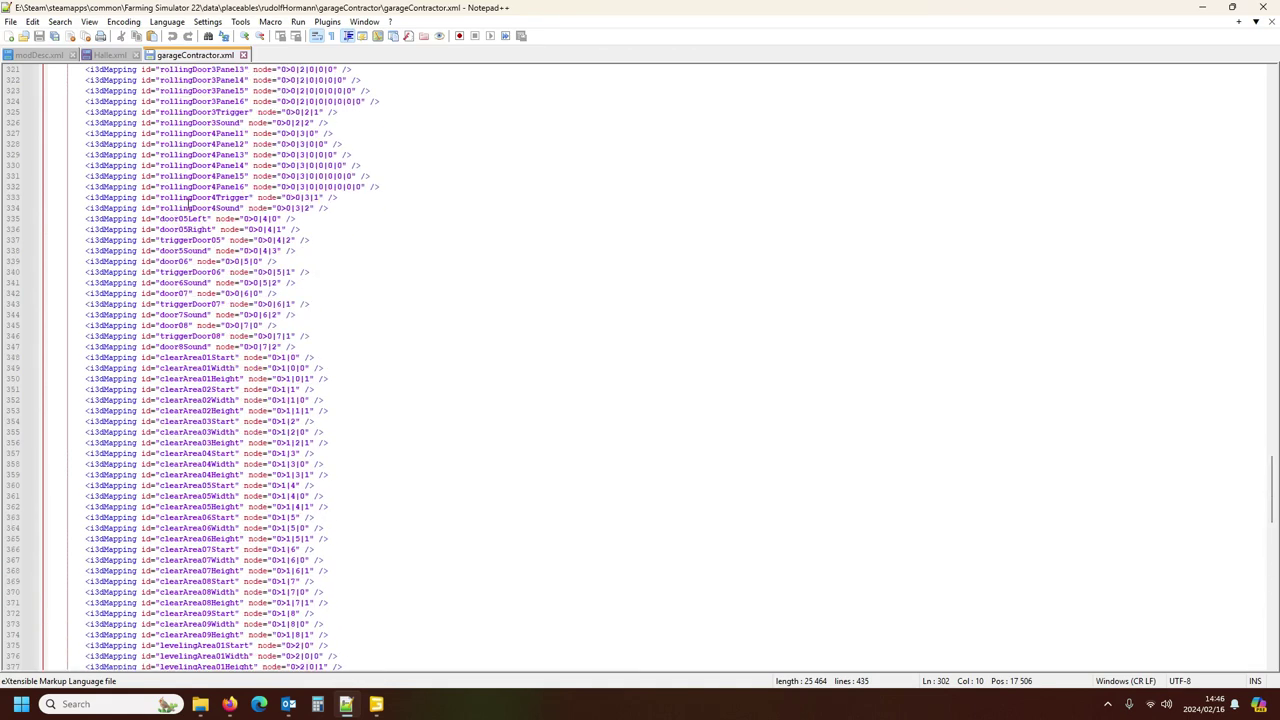
scroll(197, 293, down, 13)
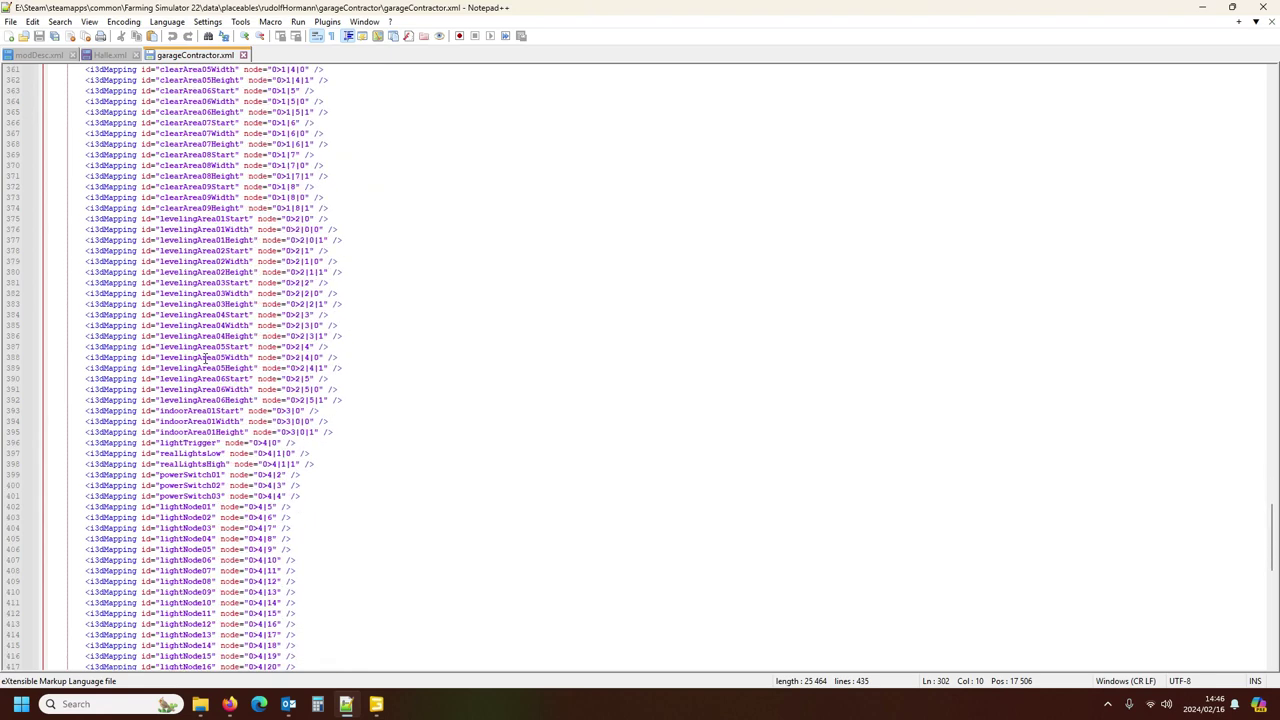
scroll(205, 357, down, 3)
scroll(228, 543, up, 20)
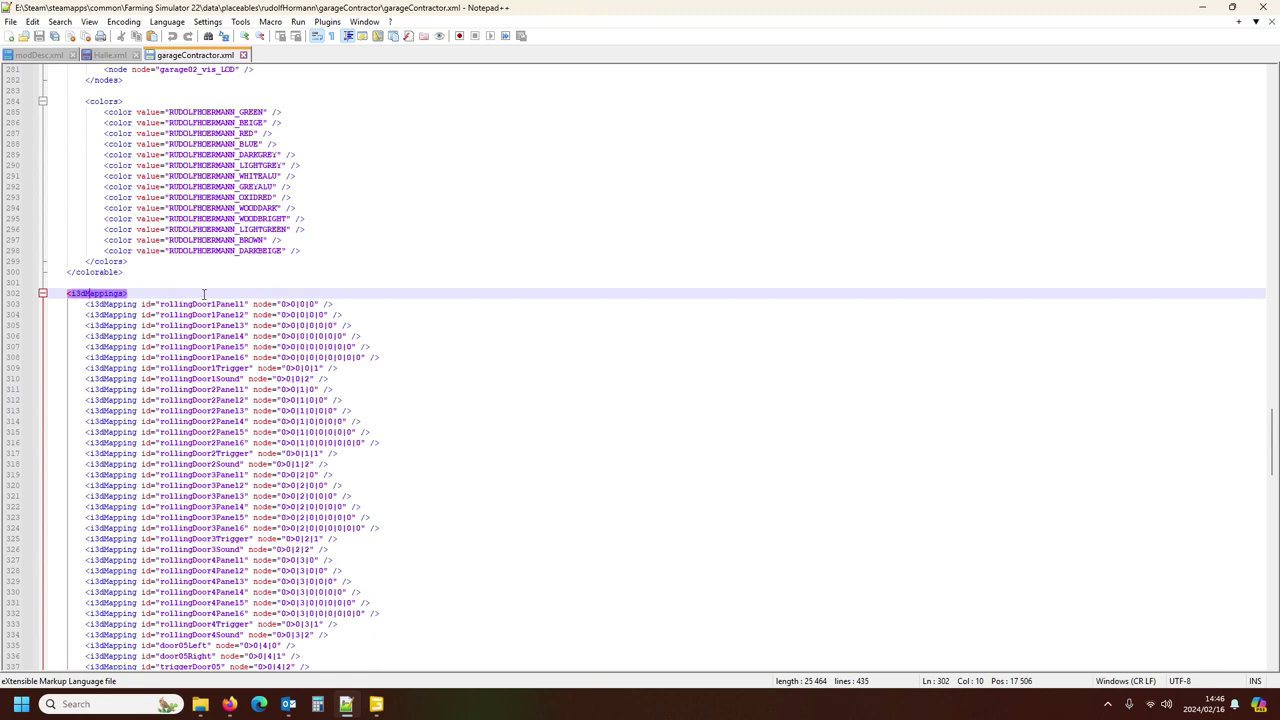
scroll(250, 441, down, 6)
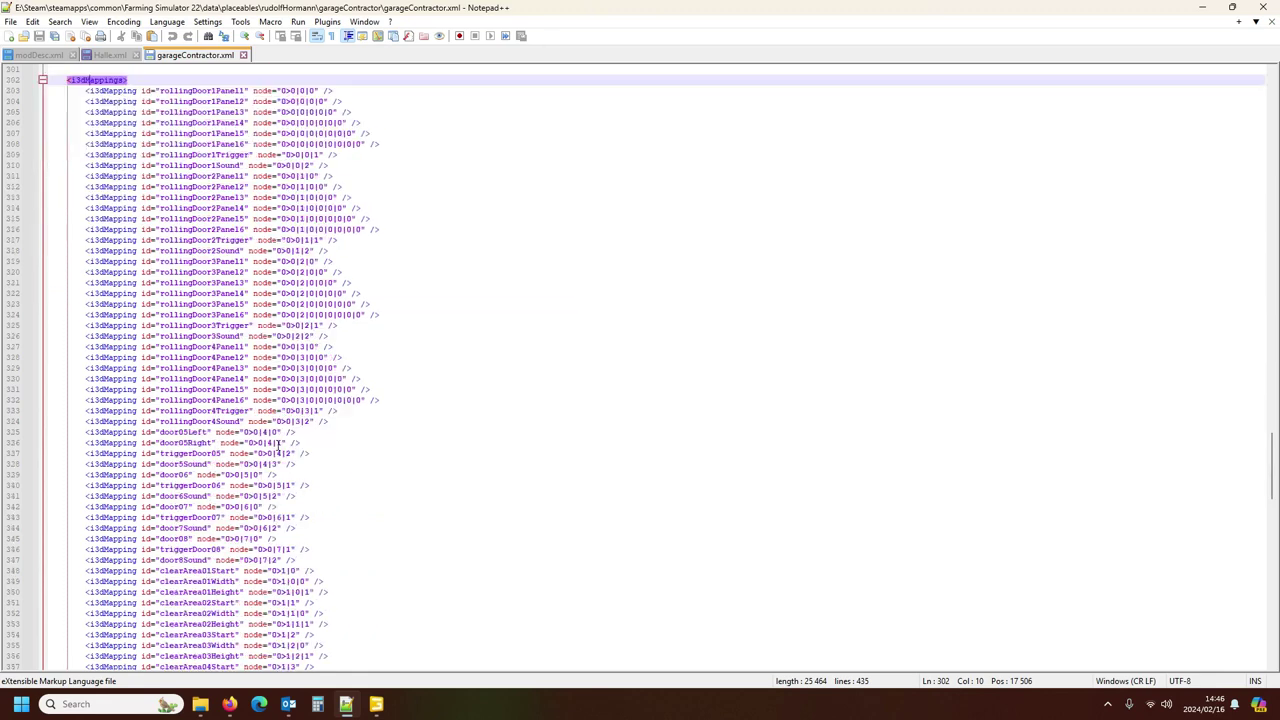
scroll(297, 437, up, 3)
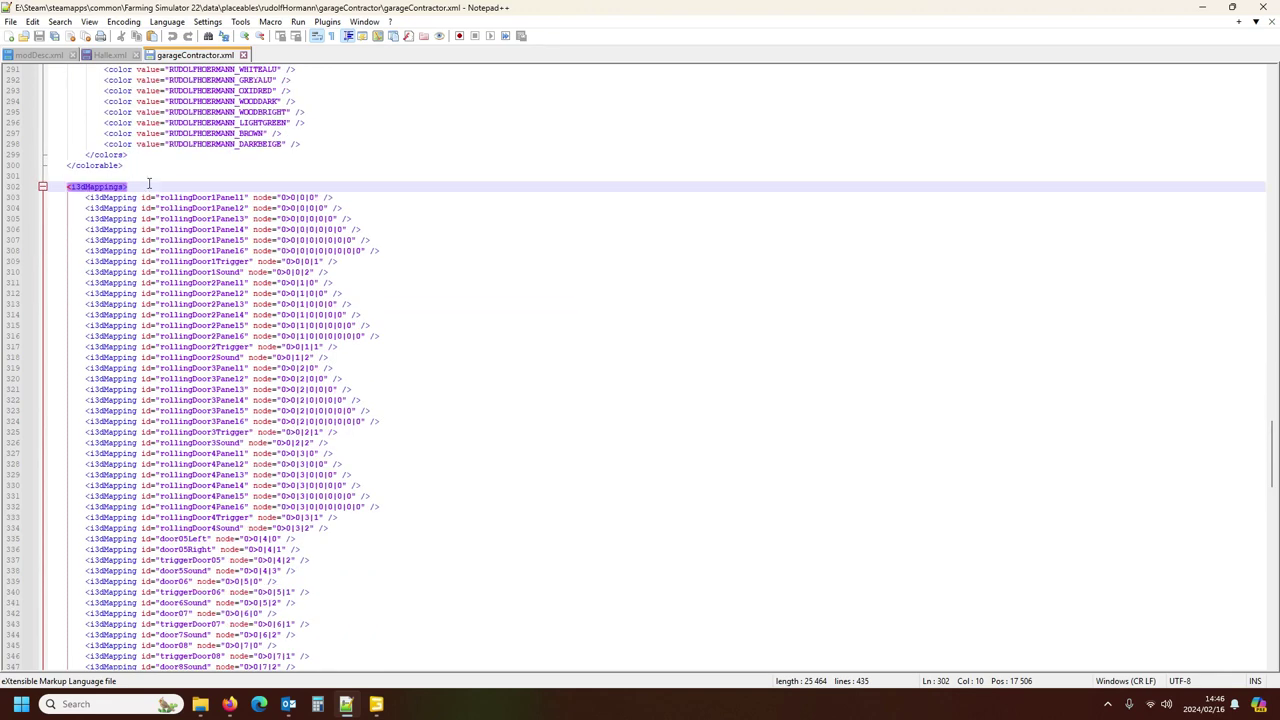
Step: Examine the door, clear area, leveling area and indoor area node entries in garageContractor.xml's i3dMappings section
click(5, 191)
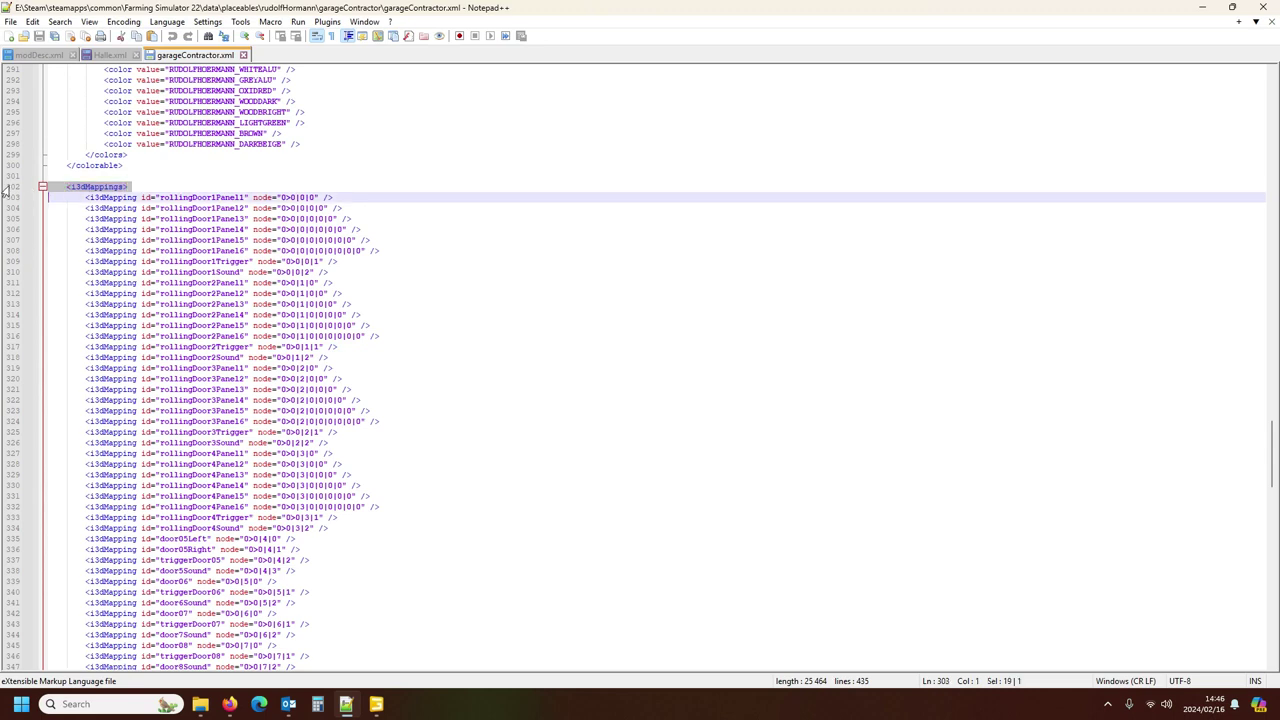
scroll(76, 302, down, 15)
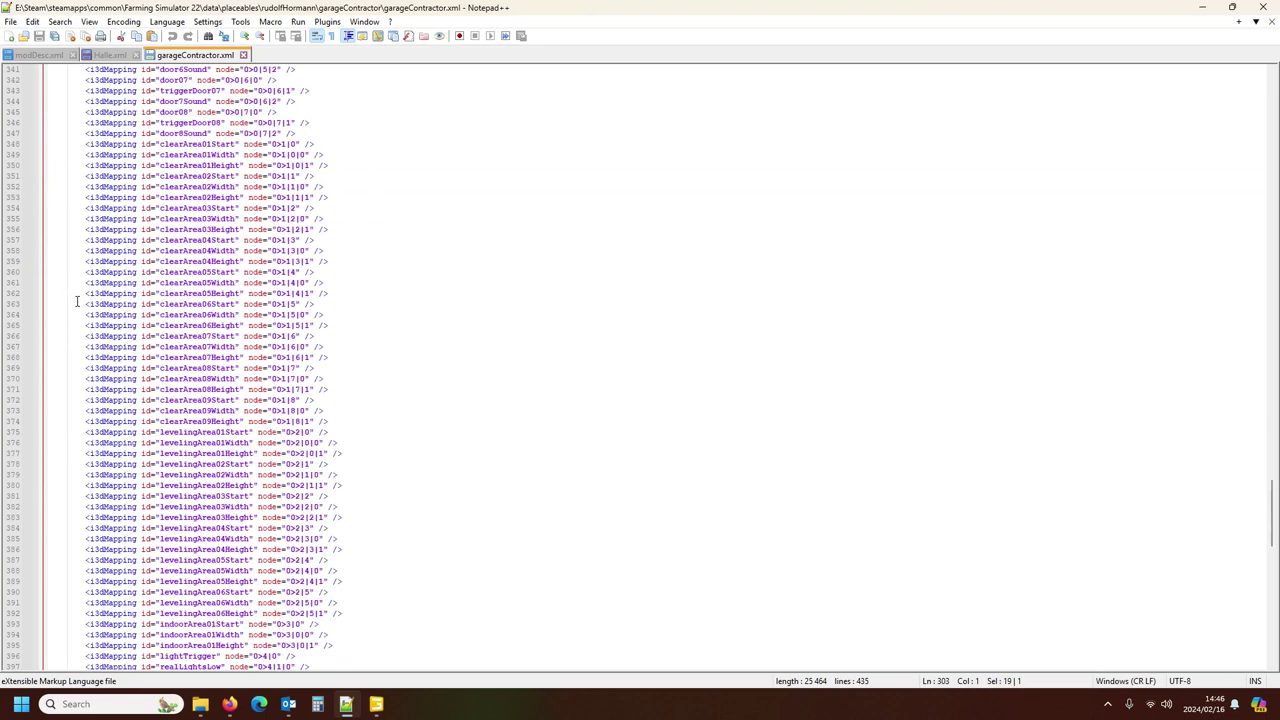
scroll(76, 298, up, 13)
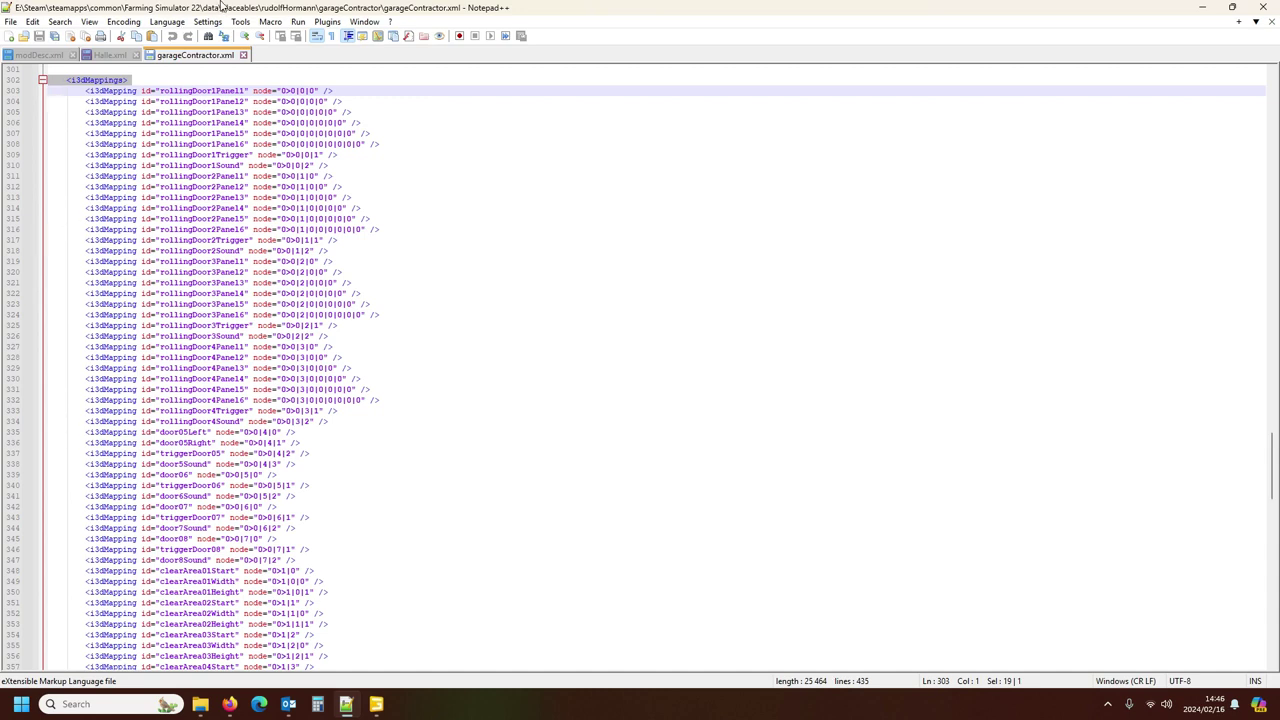
Step: Review the placement, dayNightObjects and animatedObjects sections of Halle.xml, continuing through to the end of the file
click(112, 56)
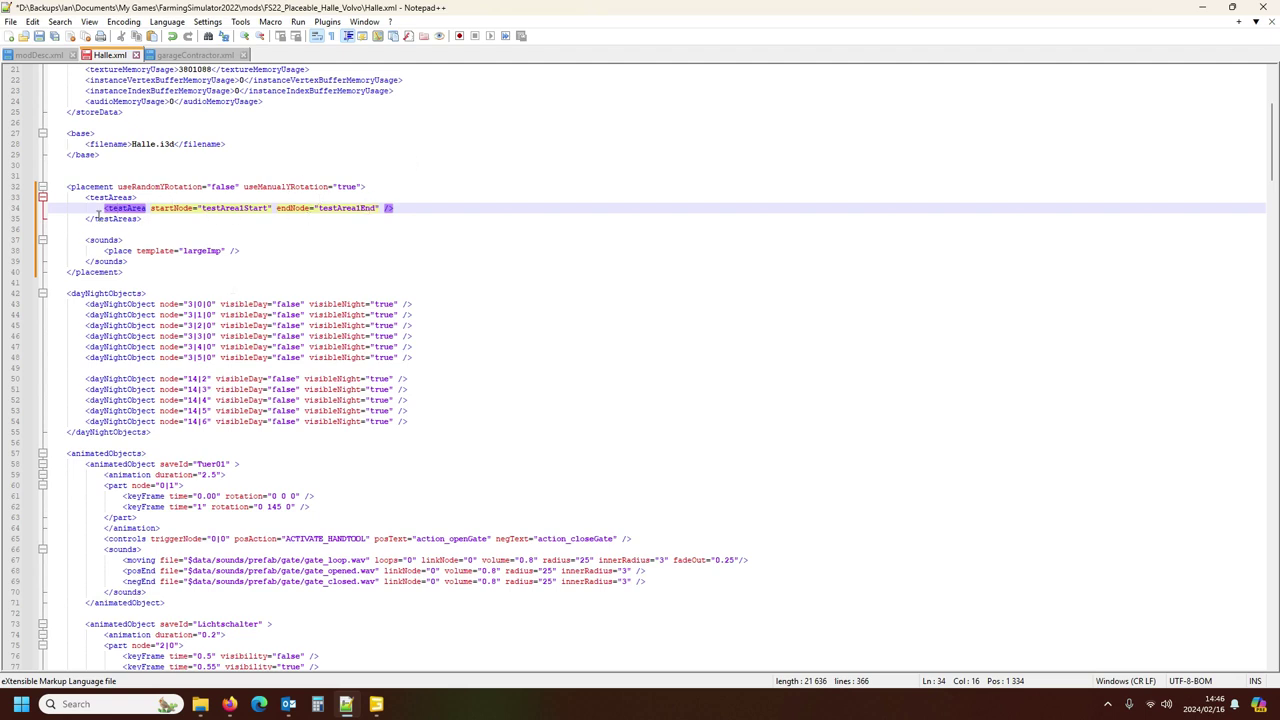
click(112, 250)
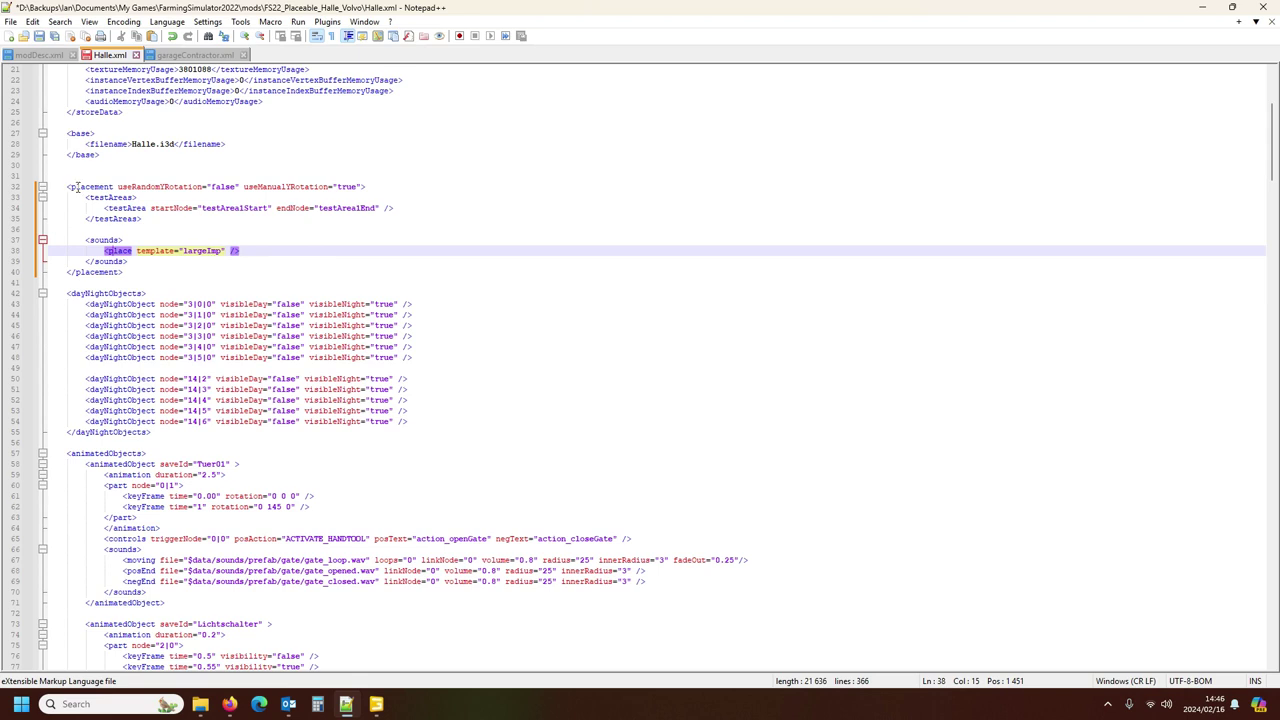
click(77, 186)
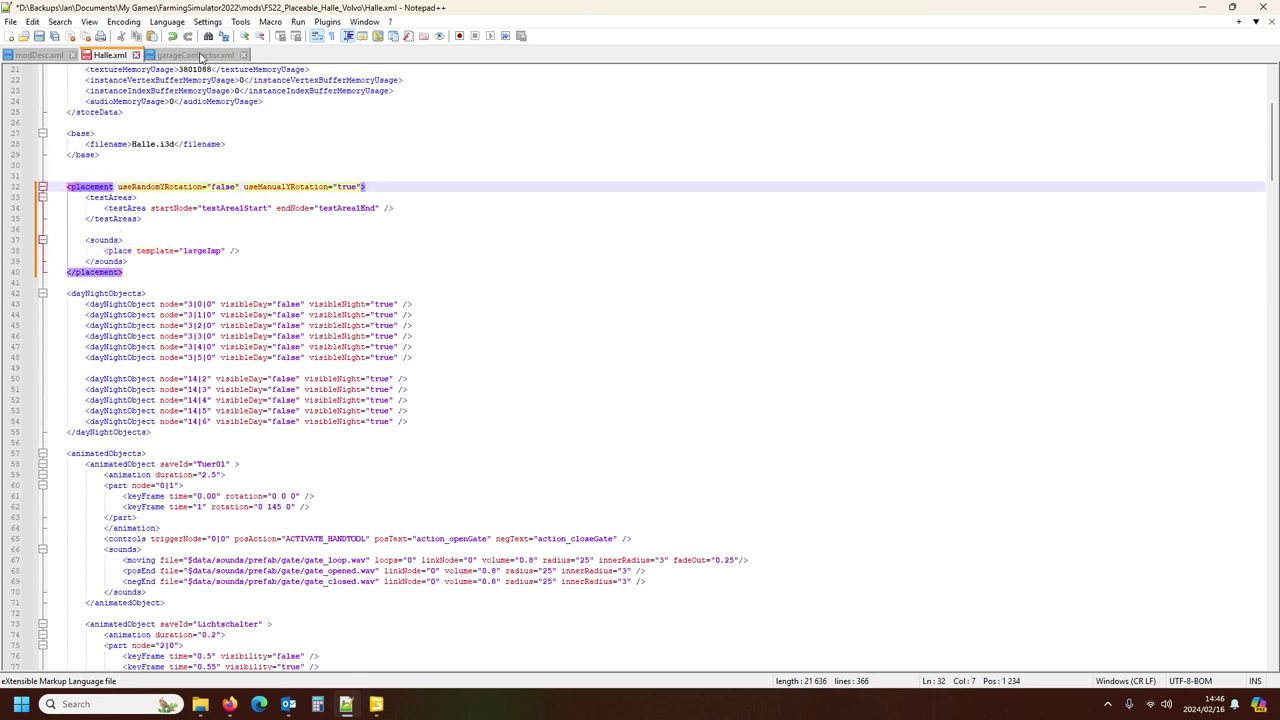
scroll(176, 300, down, 3)
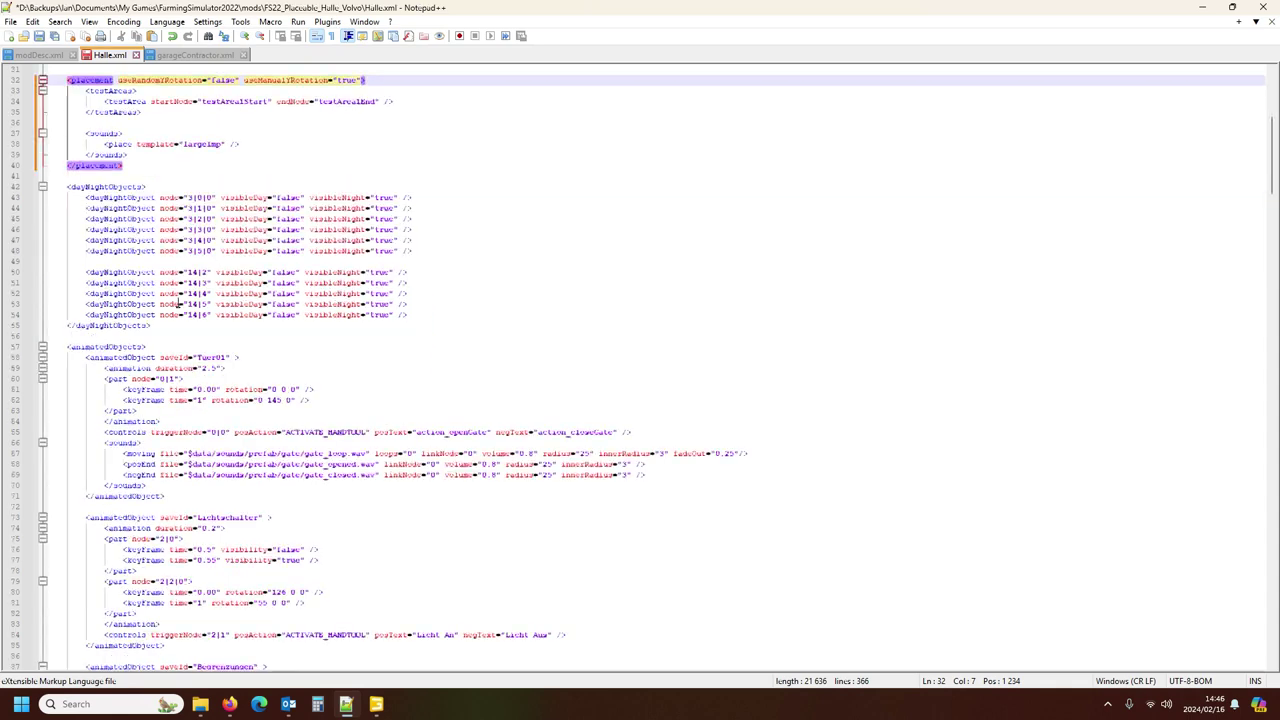
click(77, 186)
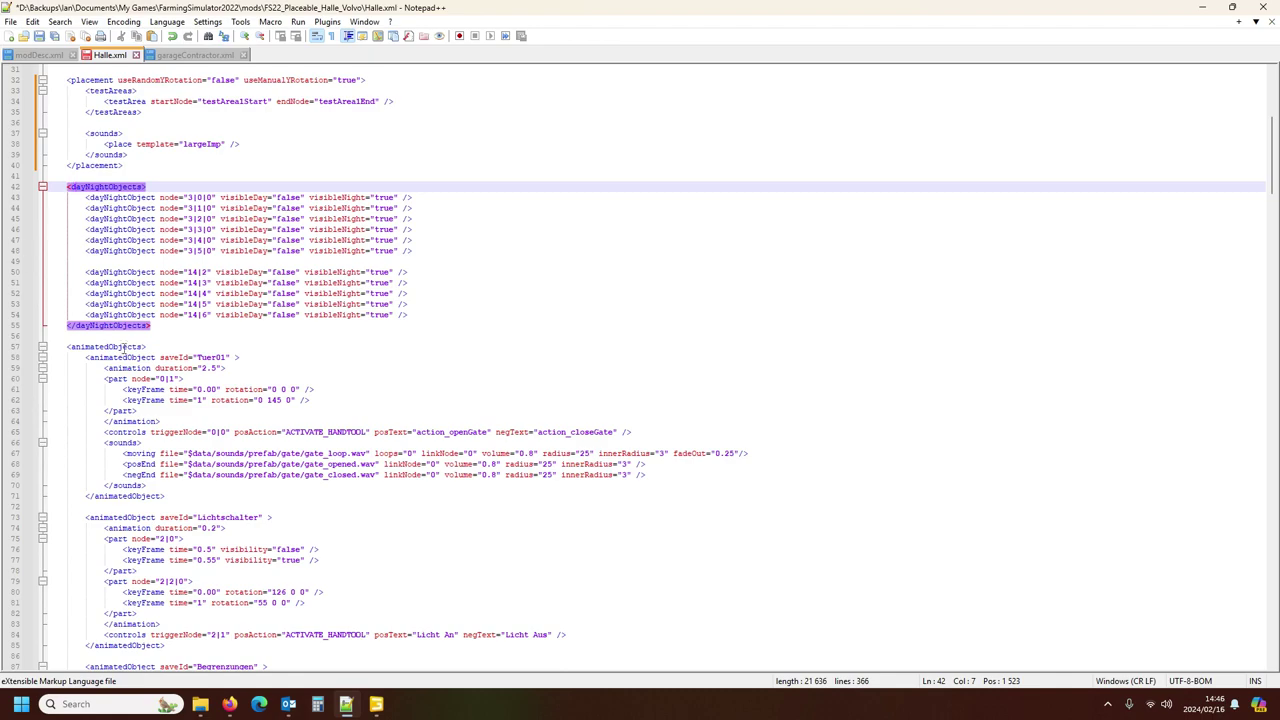
scroll(163, 378, down, 3)
click(86, 240)
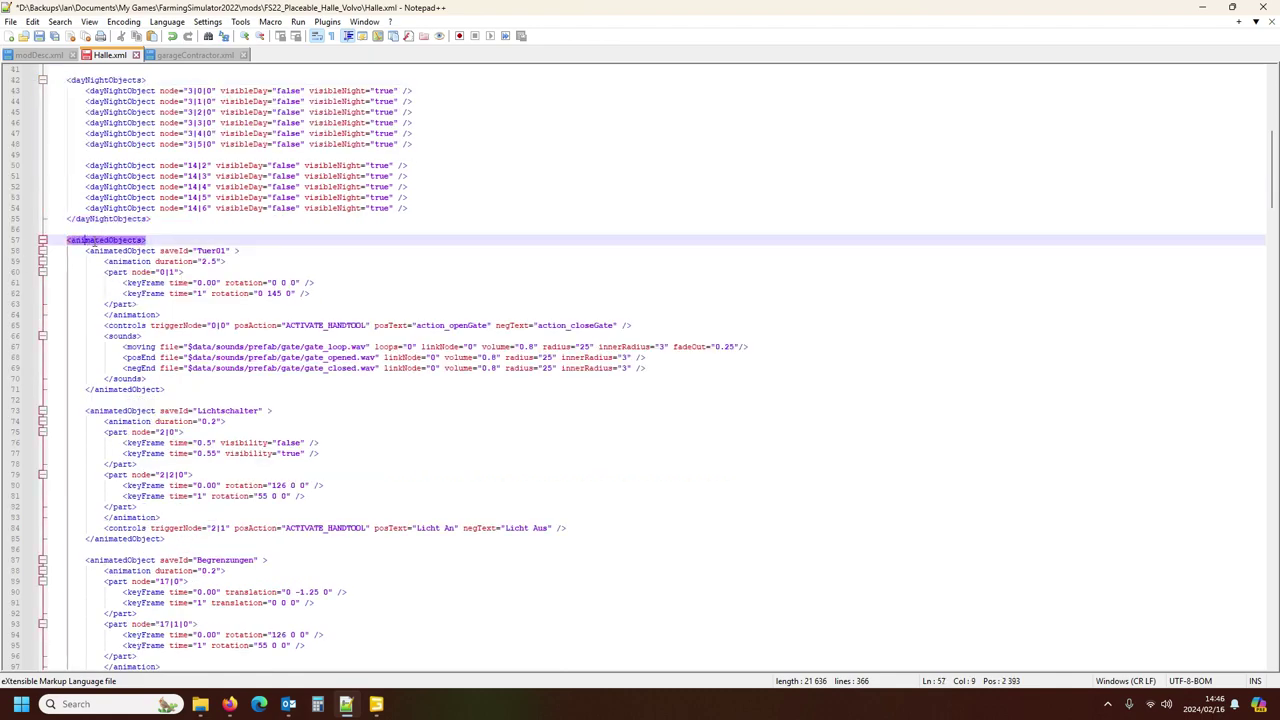
scroll(155, 293, down, 20)
scroll(147, 295, down, 3)
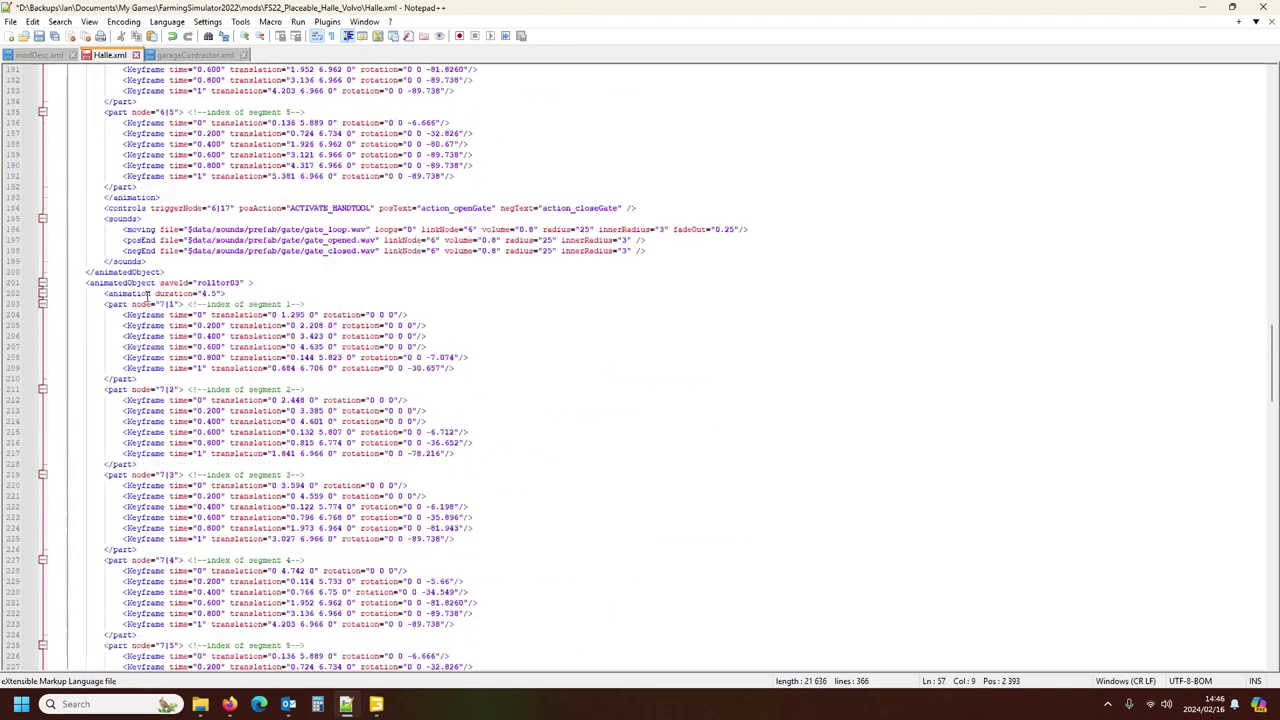
scroll(147, 295, down, 20)
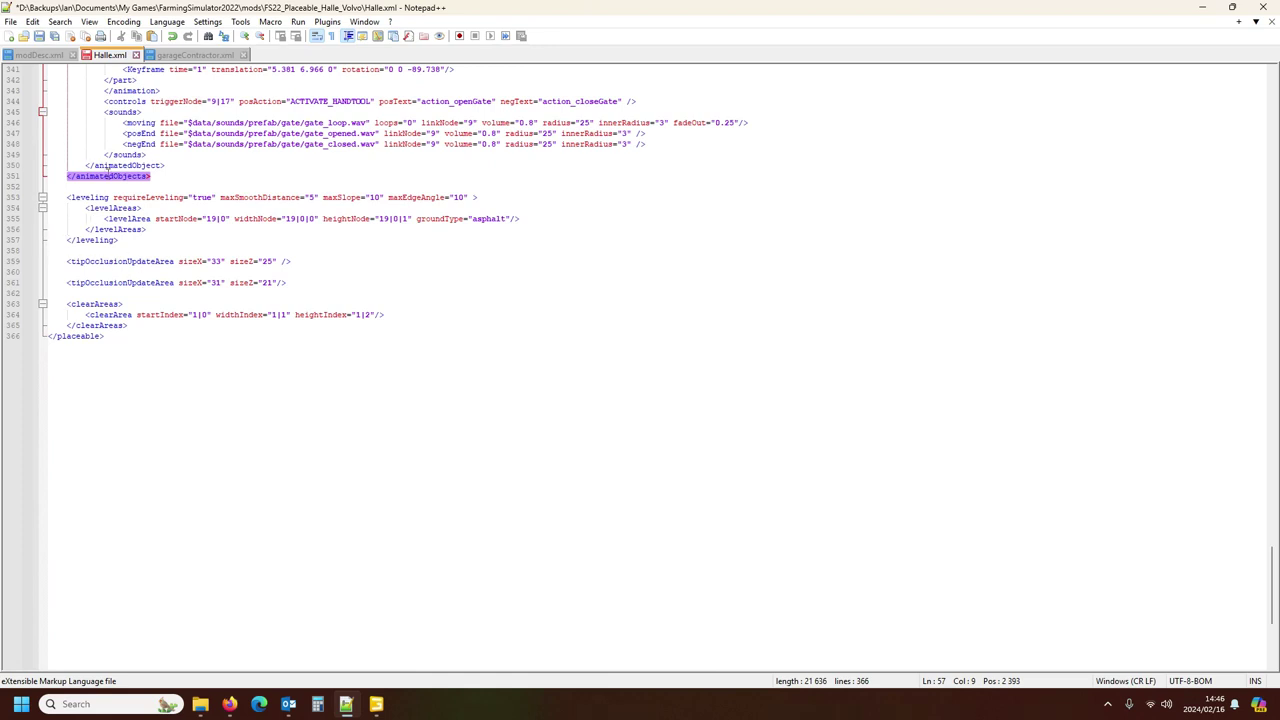
Step: Go back to the Tuer01 animatedObject in Halle.xml and examine its sounds block, especially the file path of the moving sound
scroll(268, 117, up, 7)
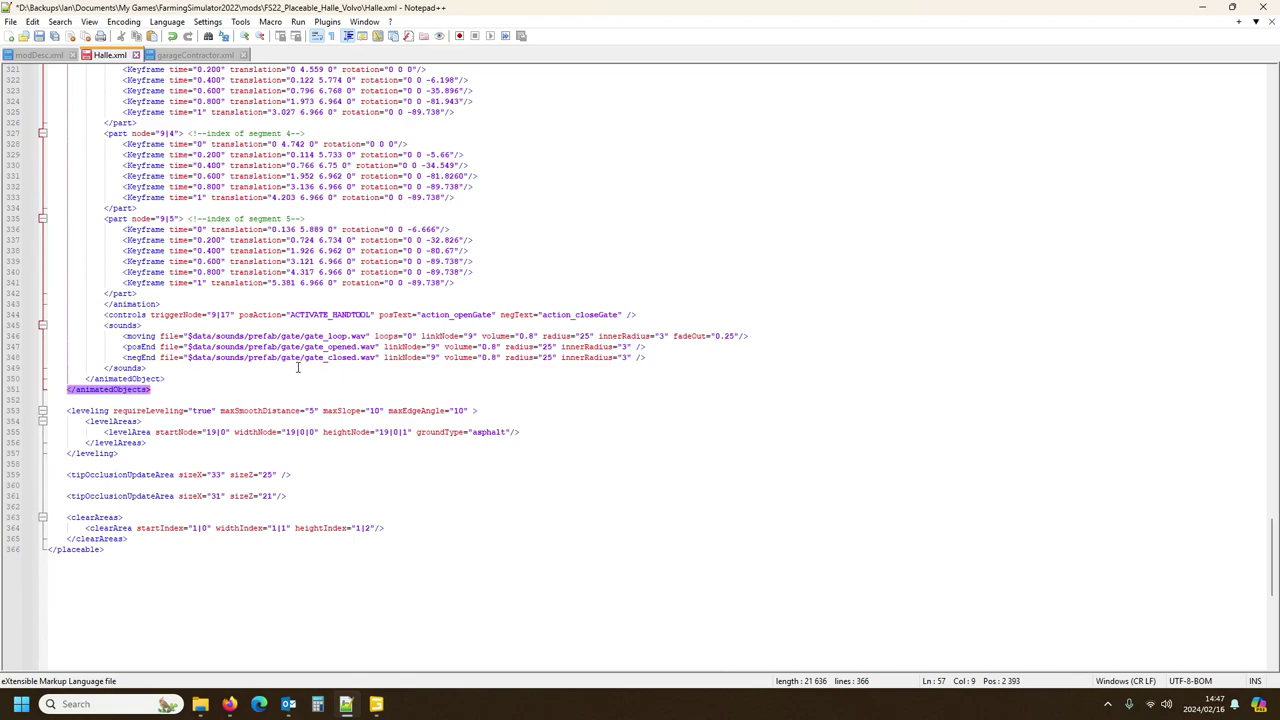
scroll(297, 367, up, 17)
scroll(300, 398, up, 17)
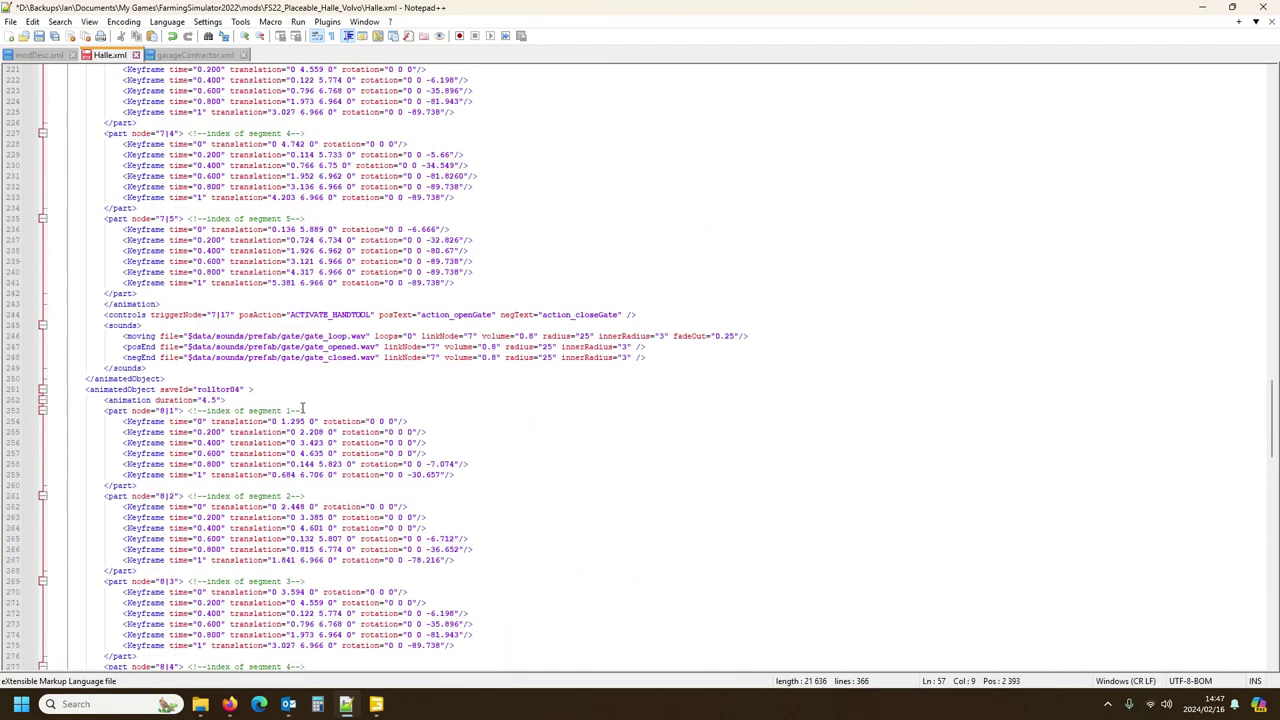
scroll(276, 362, up, 20)
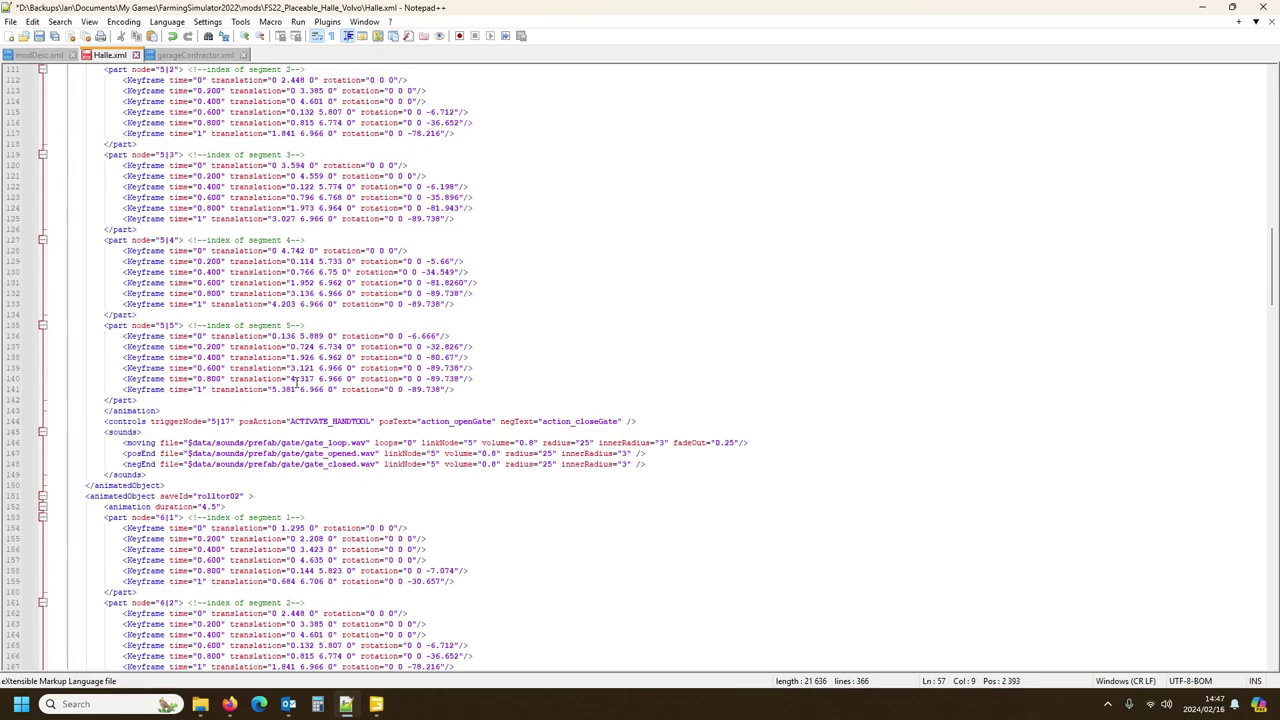
scroll(296, 381, up, 10)
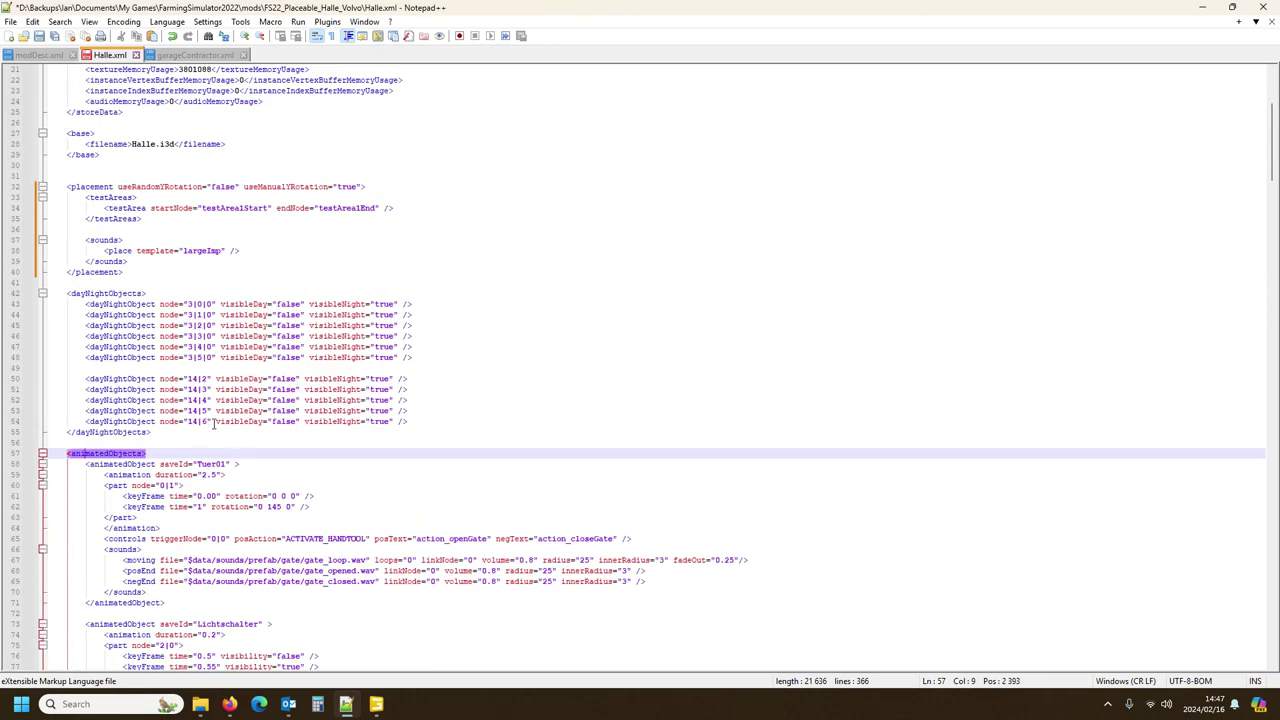
scroll(208, 410, down, 7)
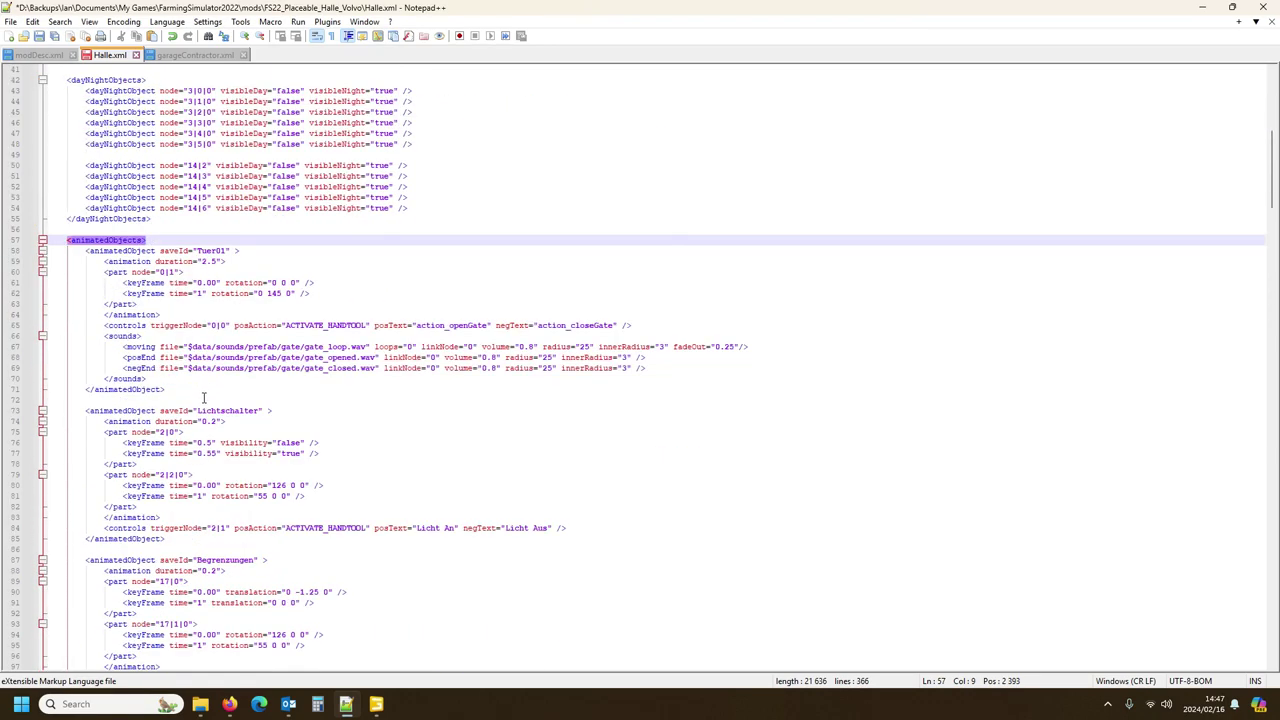
click(116, 80)
click(88, 239)
click(109, 252)
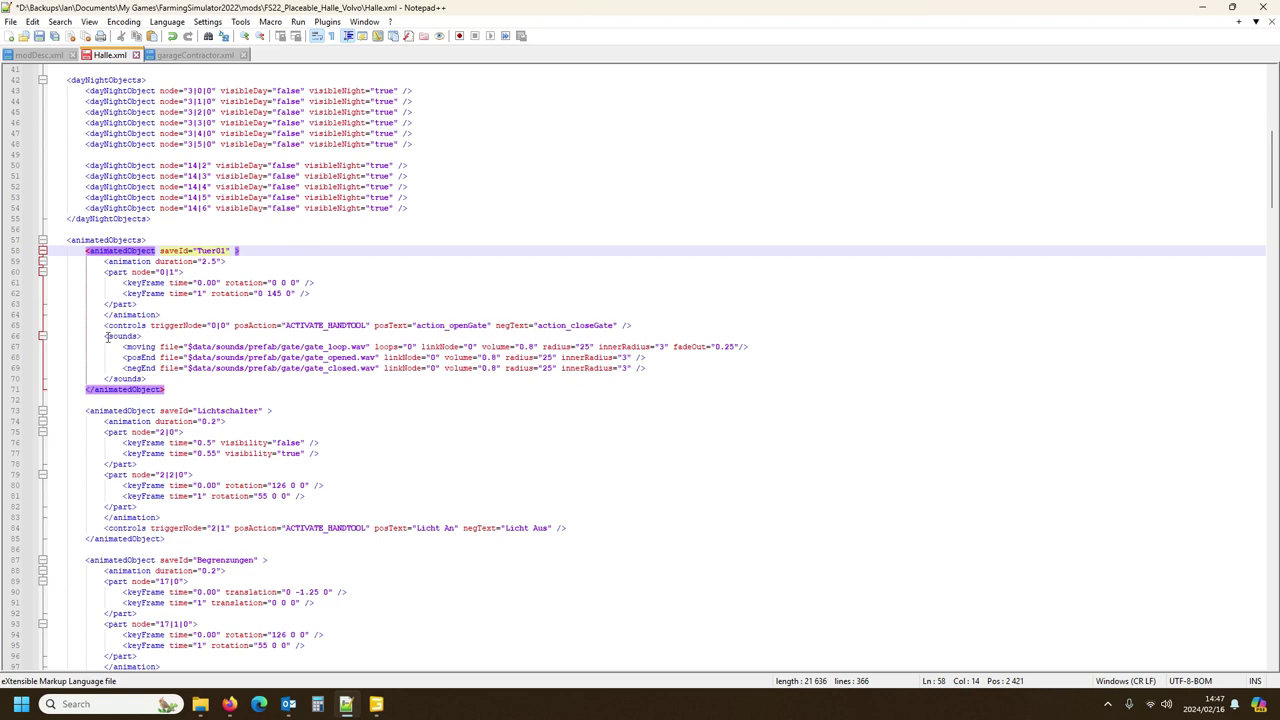
click(155, 339)
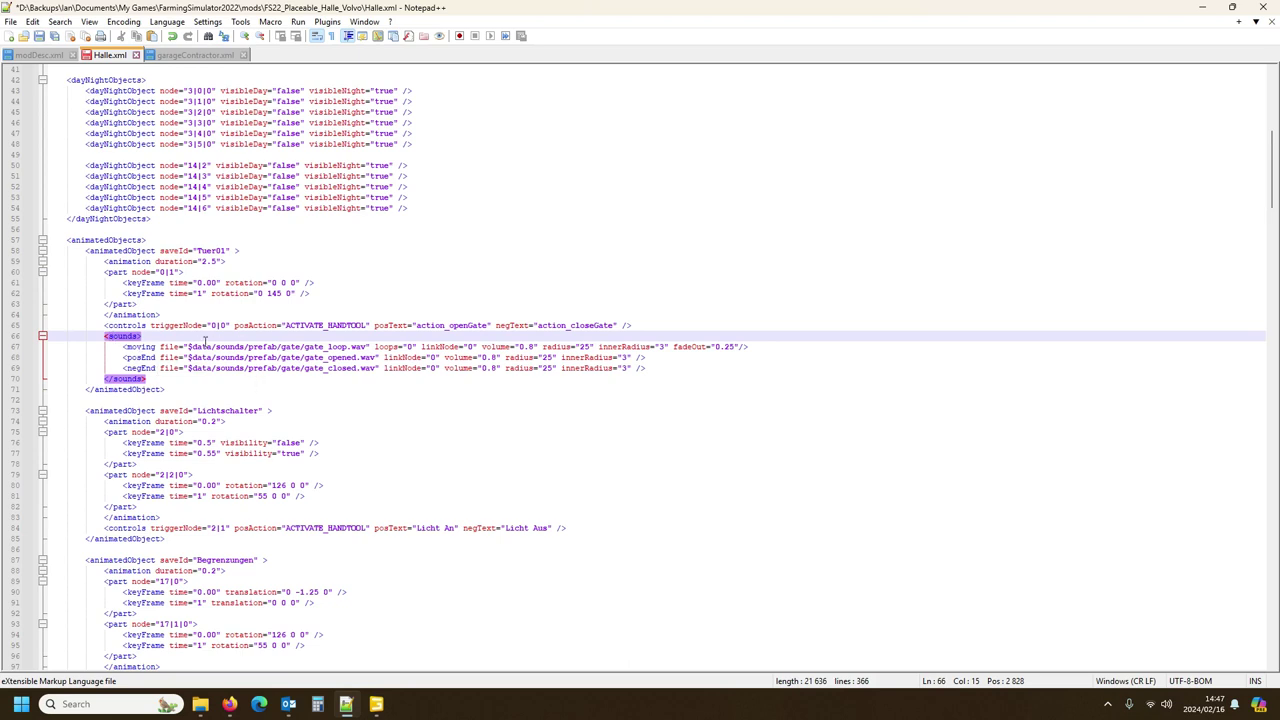
click(198, 346)
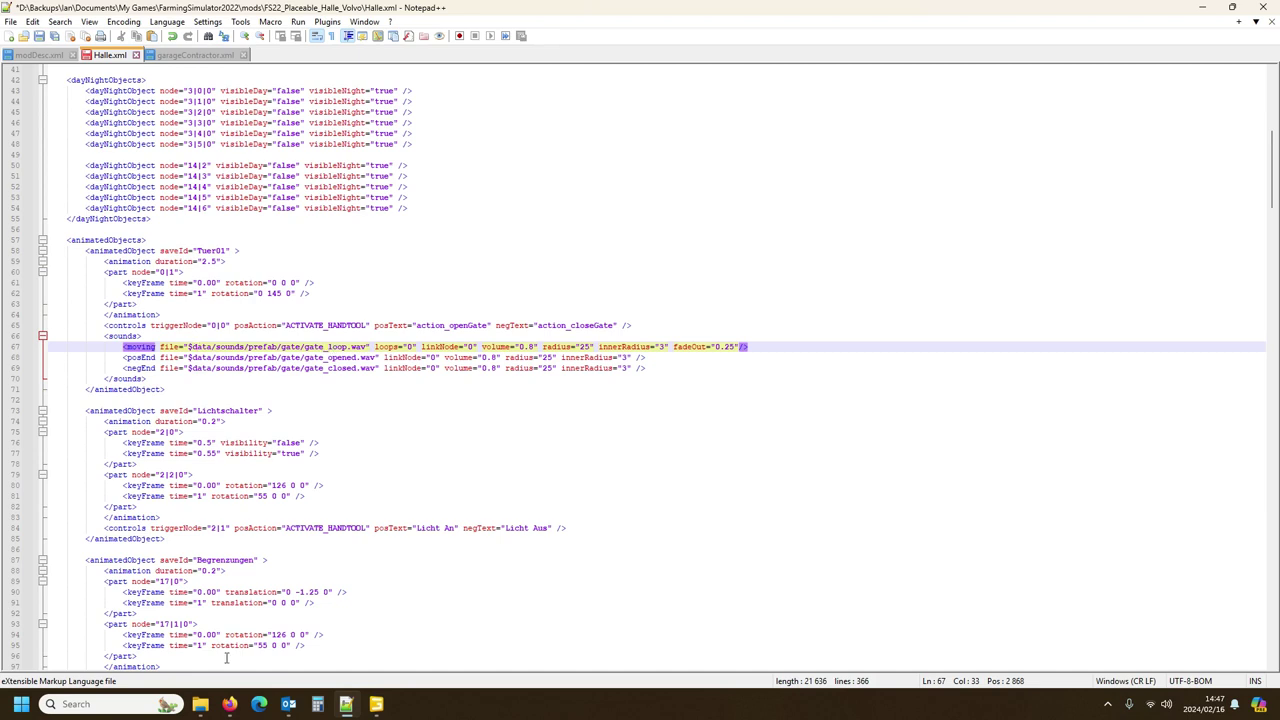
Step: Switch to File Explorer and open the Farming Simulator 22 data\sounds\prefab\gate folder, with the window moved clear of the sound paths in Halle.xml
click(200, 704)
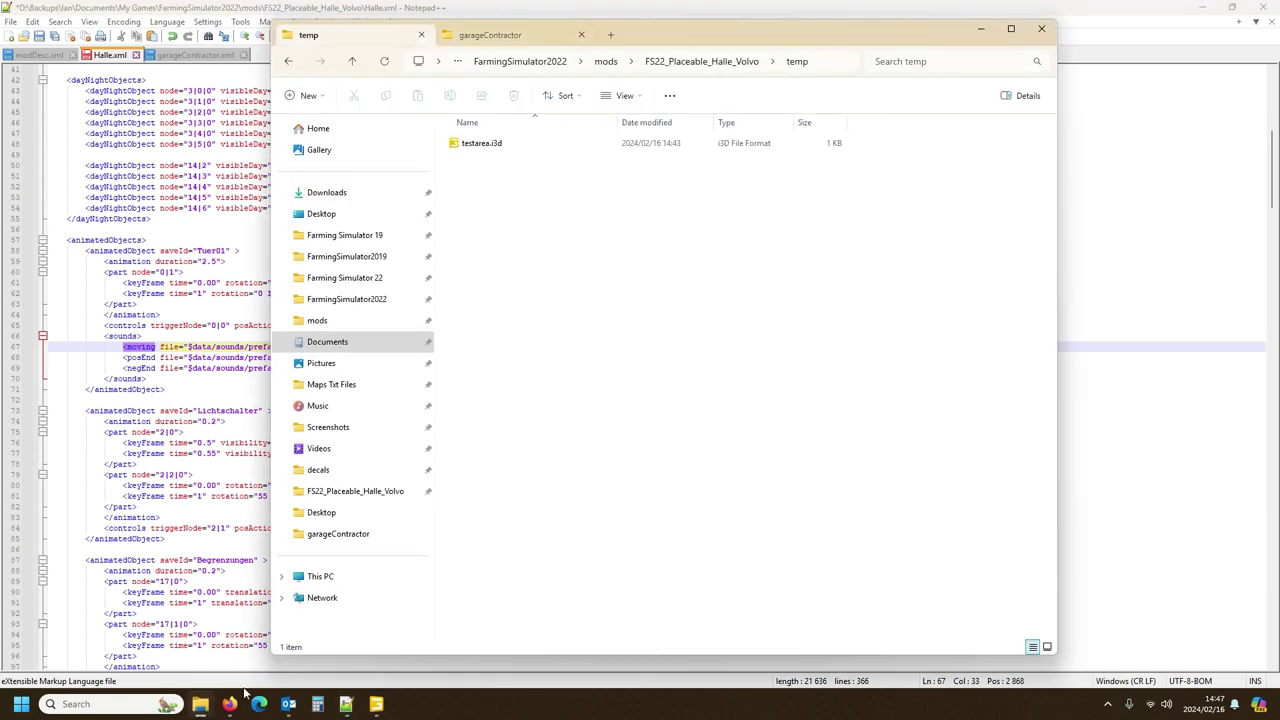
click(490, 36)
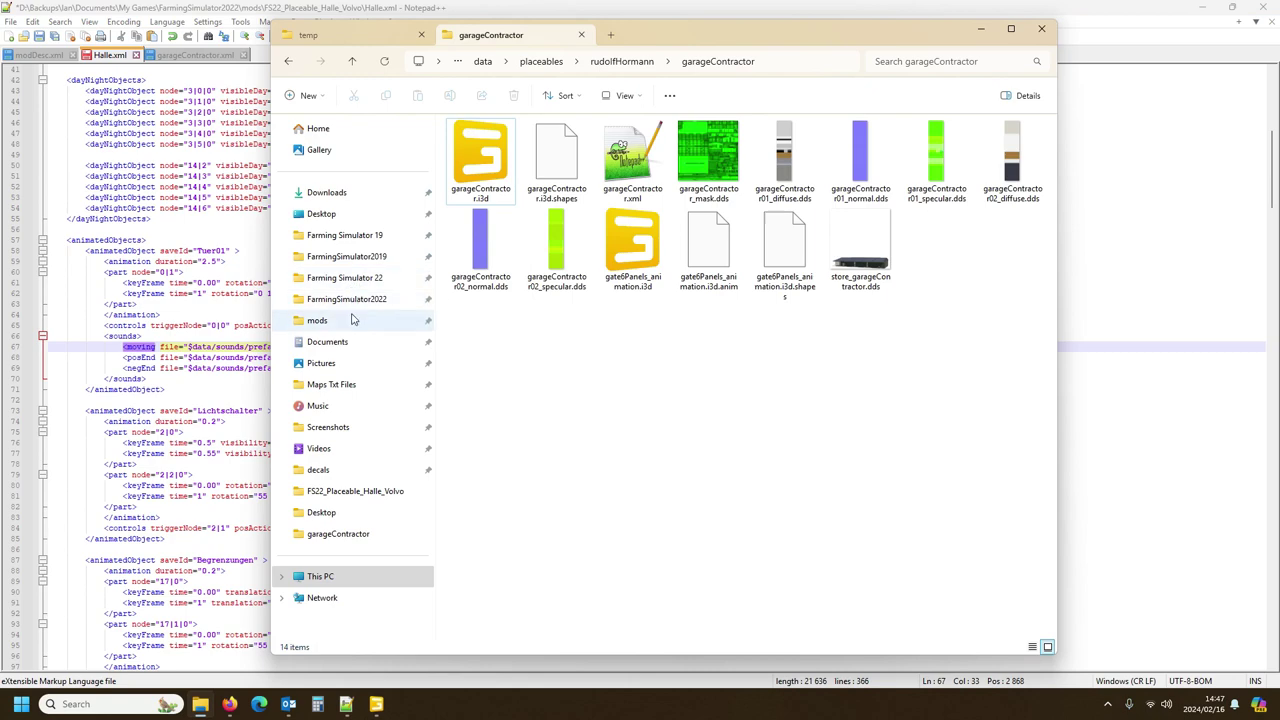
click(345, 278)
click(490, 144)
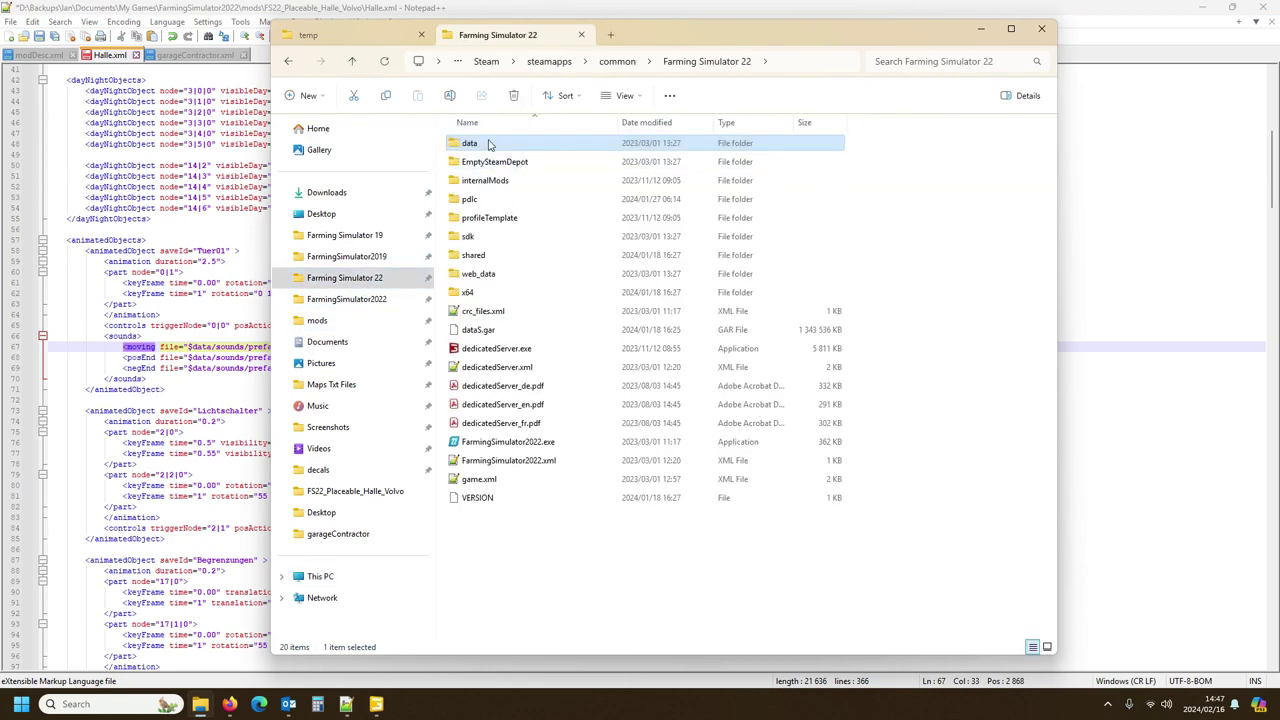
double_click(490, 144)
double_click(486, 366)
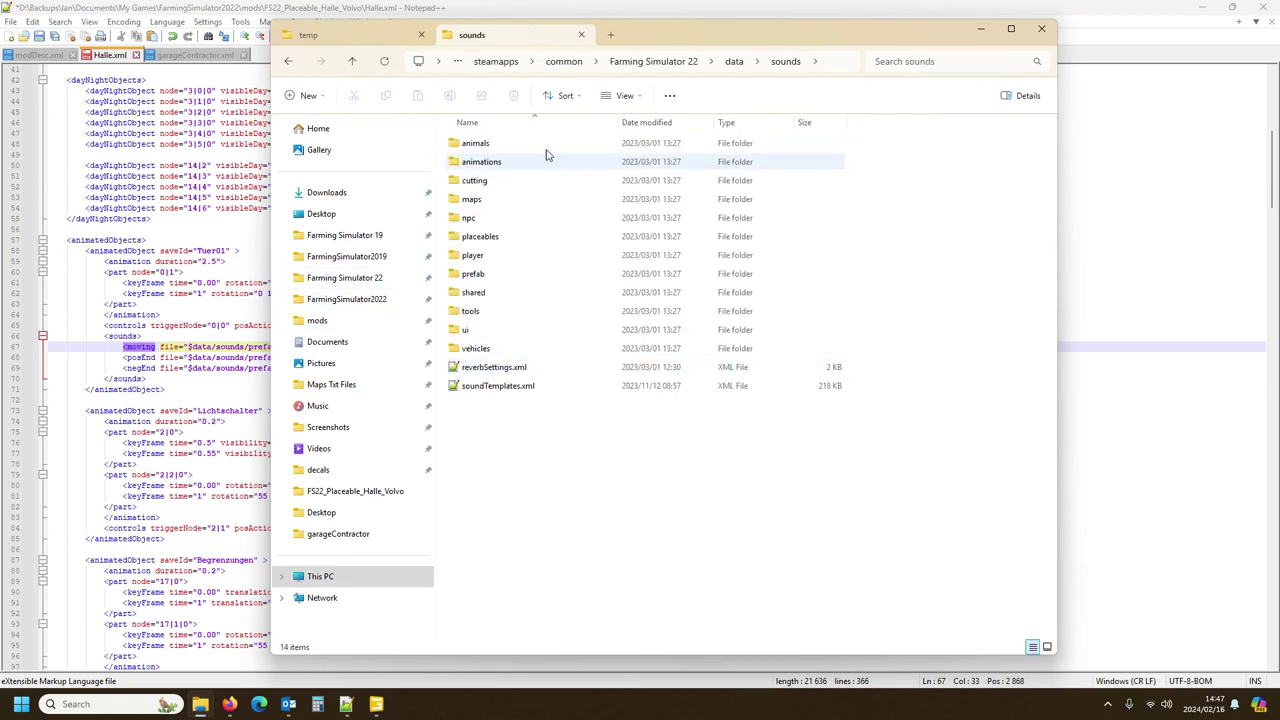
drag(690, 37, 873, 61)
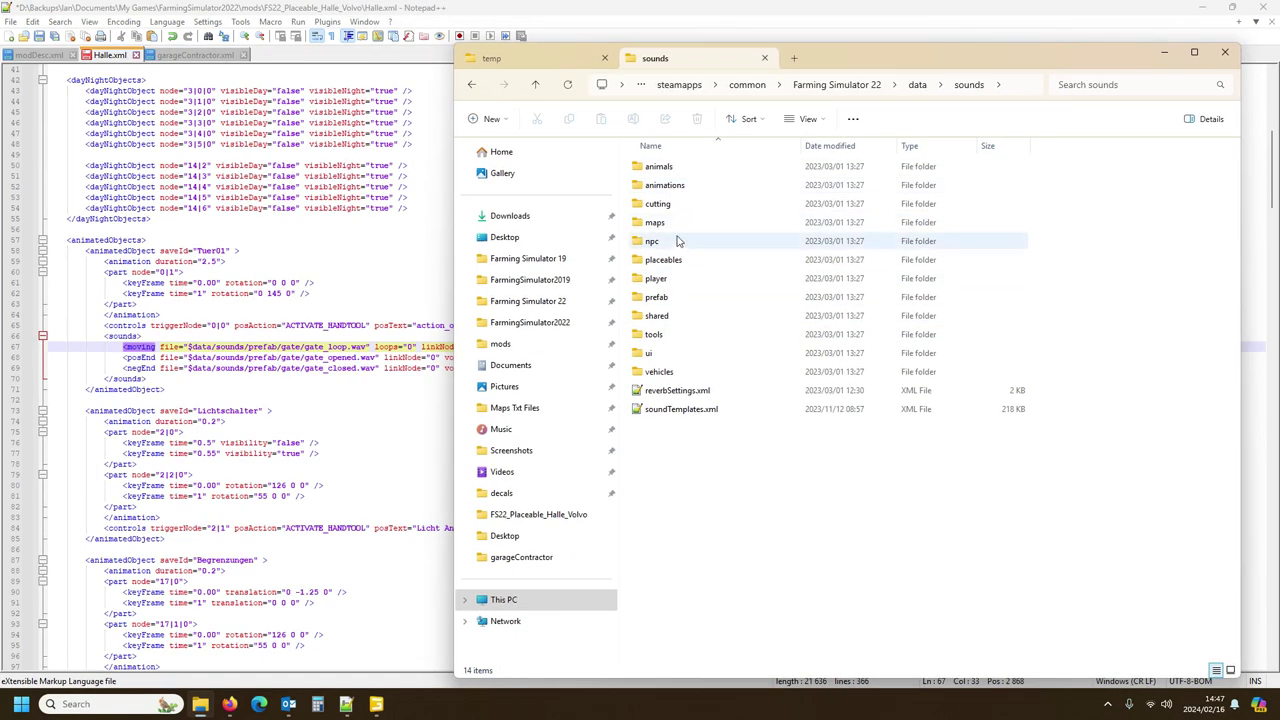
double_click(680, 297)
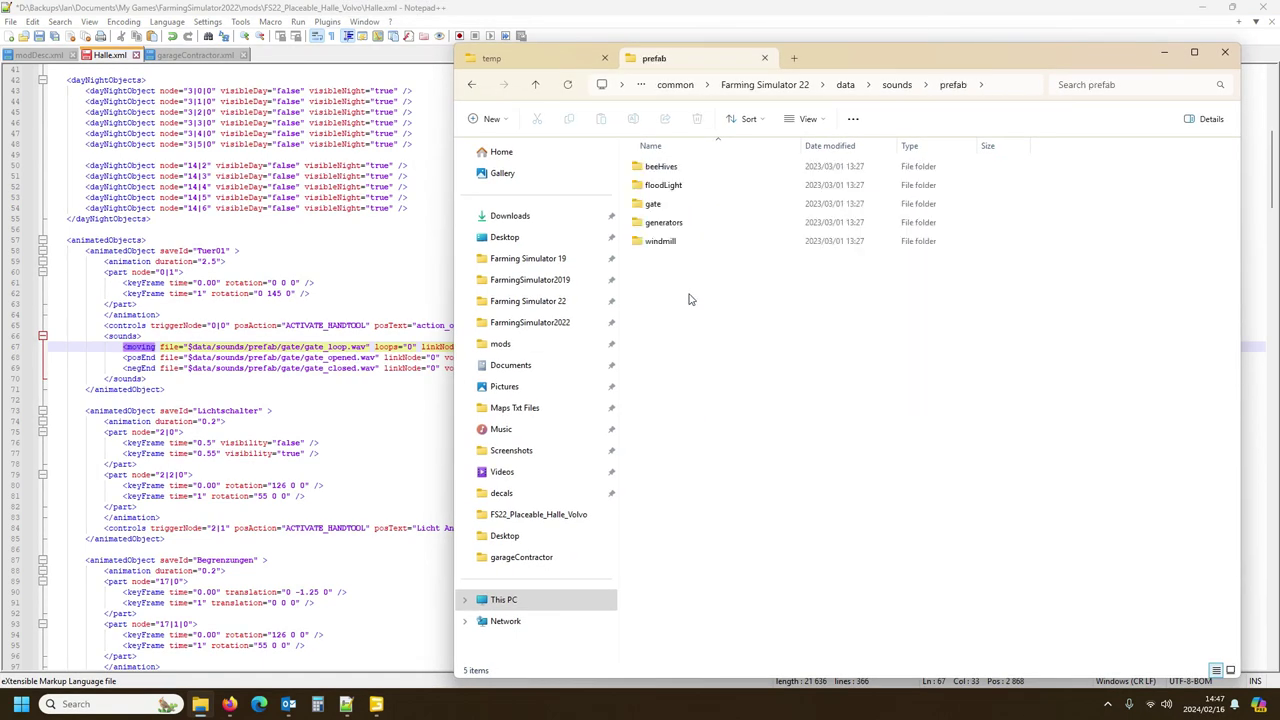
double_click(662, 205)
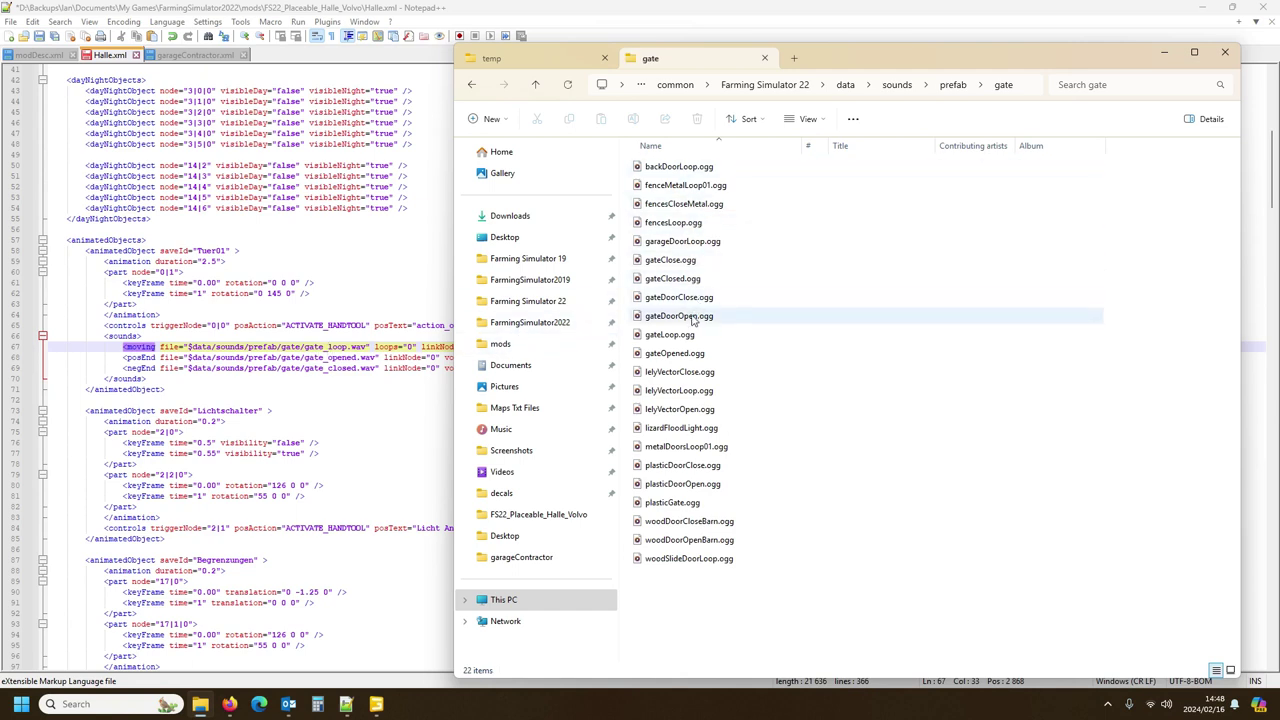
Step: Copy the base name of gateLoop.ogg and use it as the file name in Tuer01's moving sound path in Halle.xml
click(669, 341)
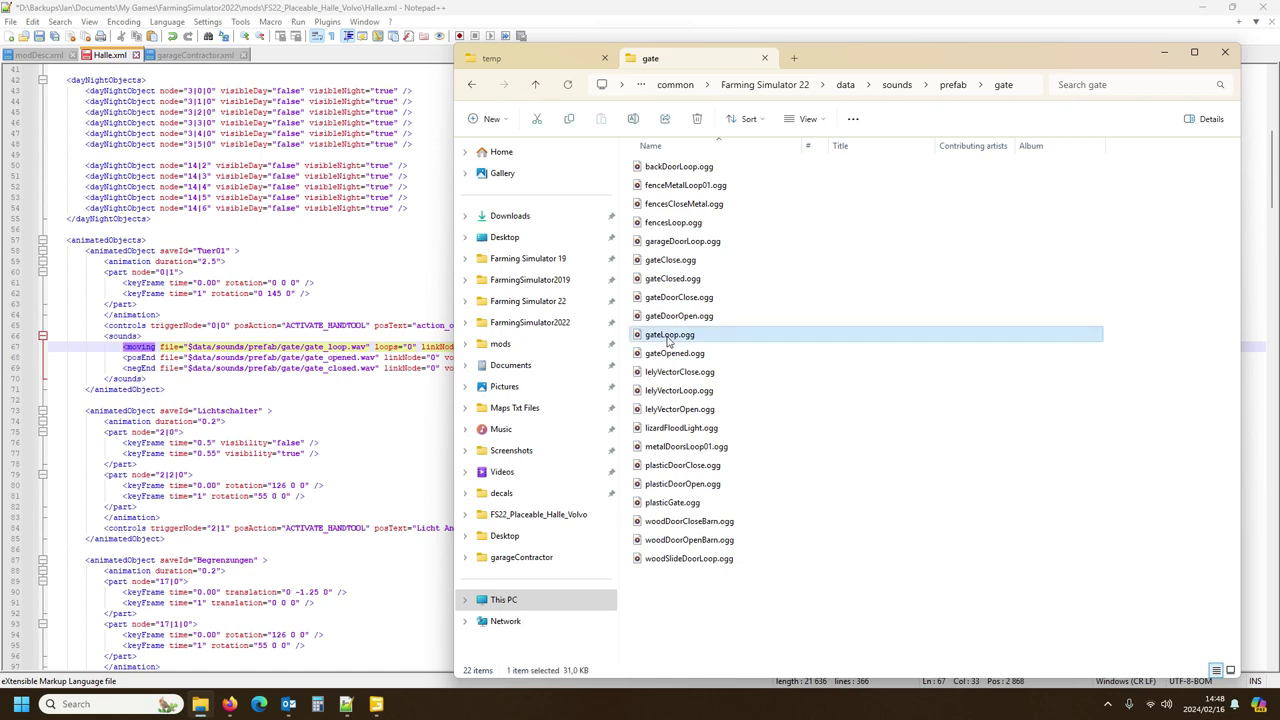
click(669, 337)
key(ctrl+c)
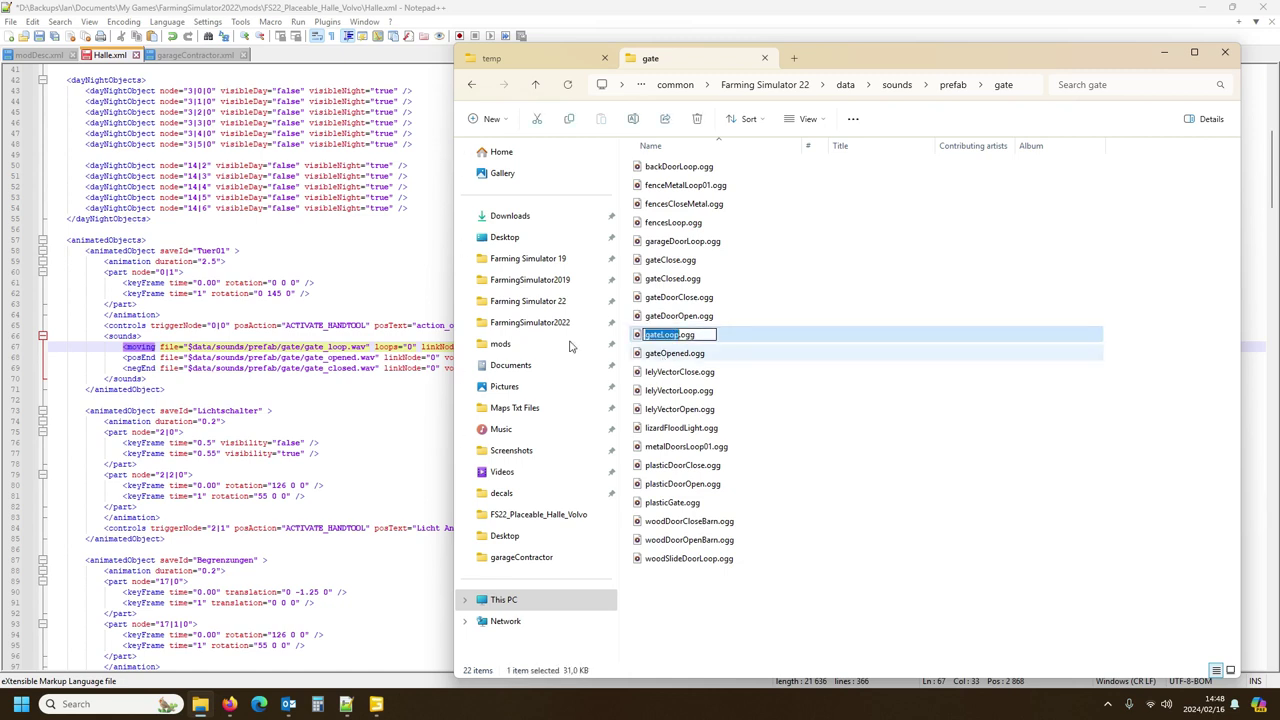
click(320, 348)
double_click(325, 347)
key(ctrl+v)
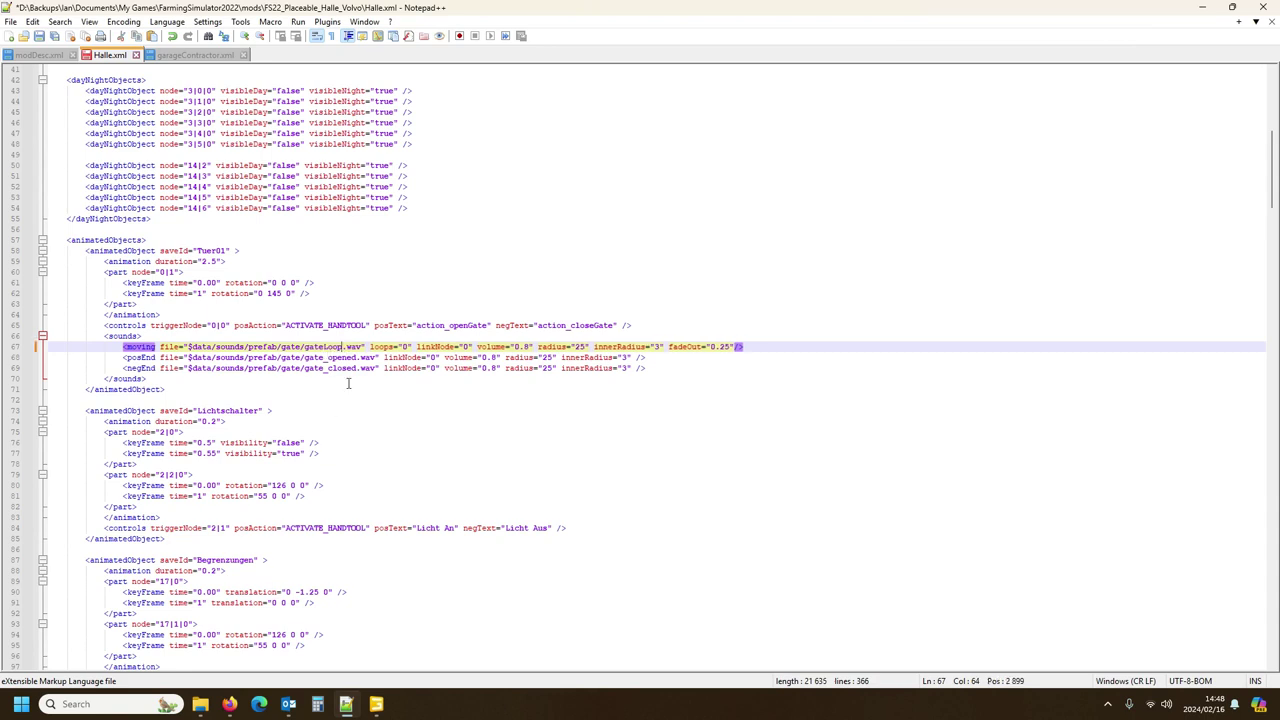
Step: Copy the base name of gateOpened.ogg and use it as the file name in Tuer01's posEnd sound path in Halle.xml
click(201, 704)
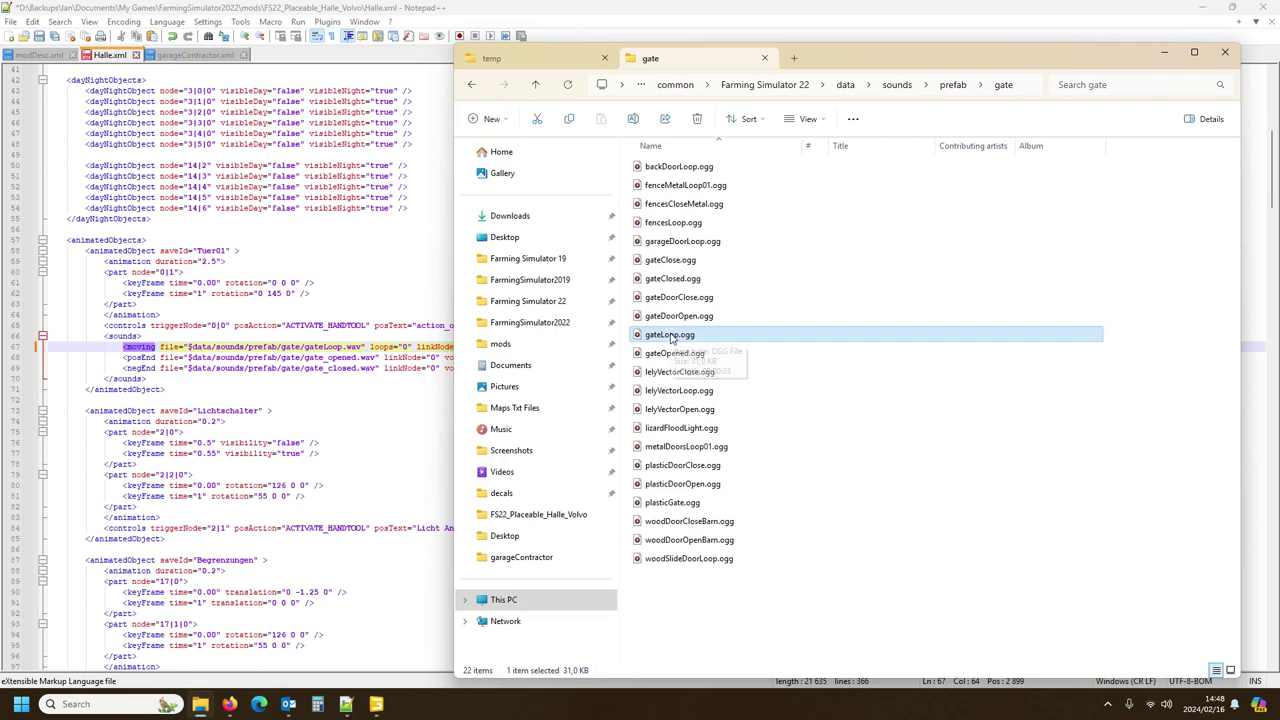
double_click(672, 353)
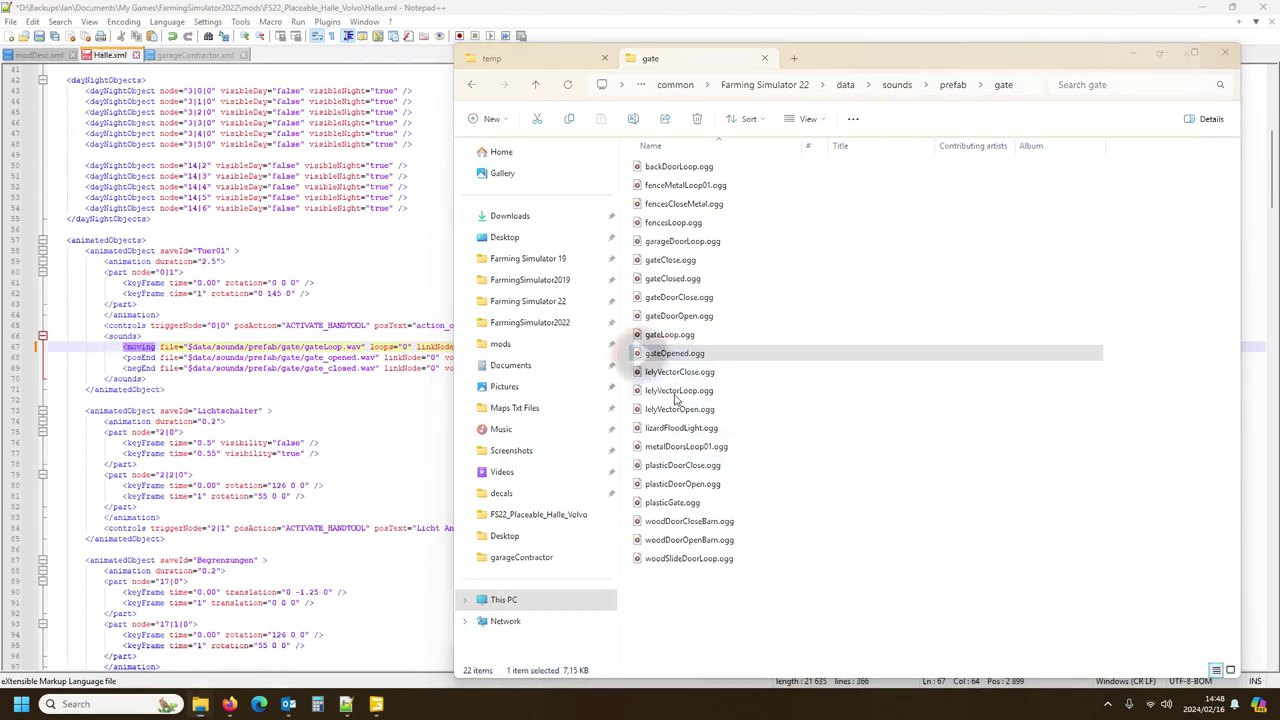
click(1264, 10)
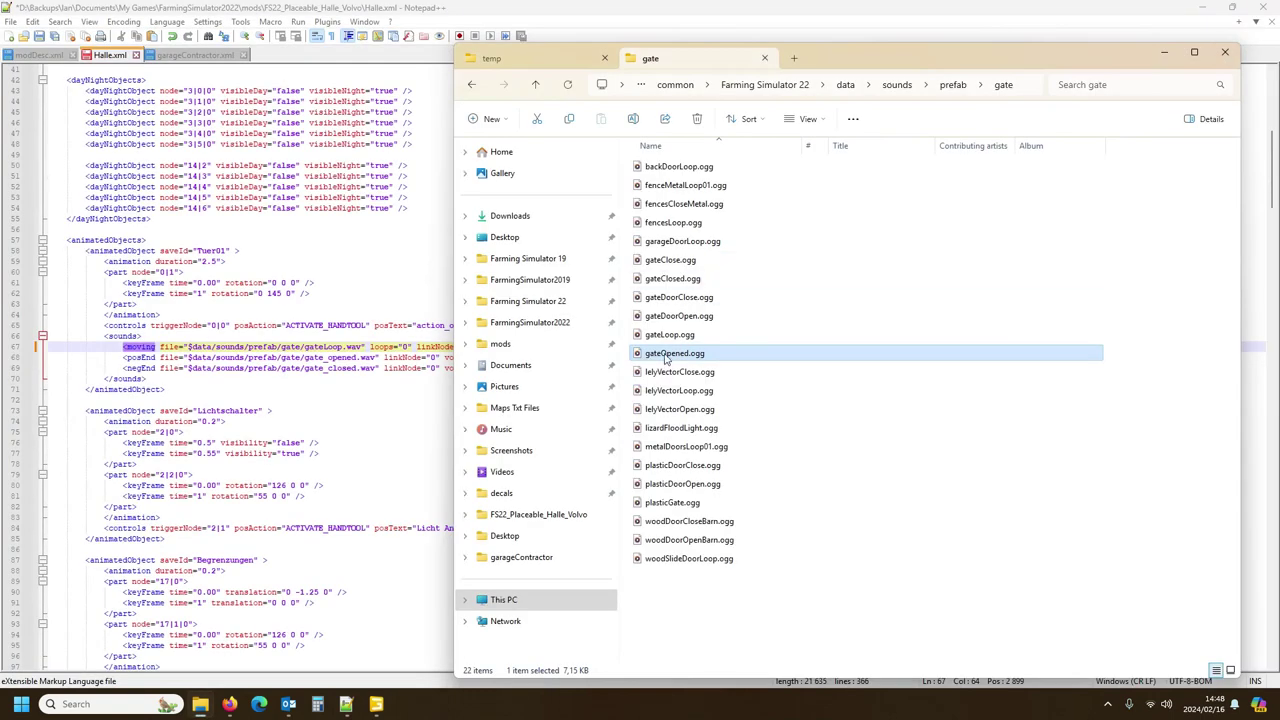
key(F2)
key(ctrl+c)
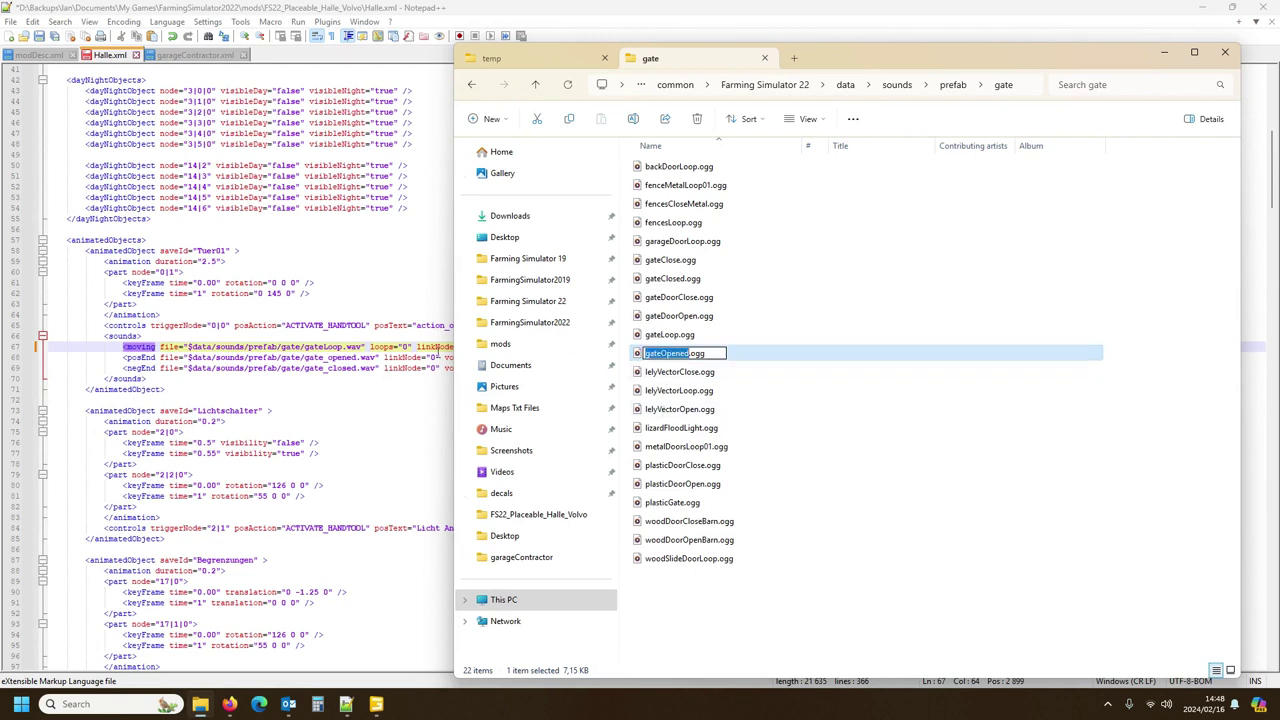
double_click(323, 358)
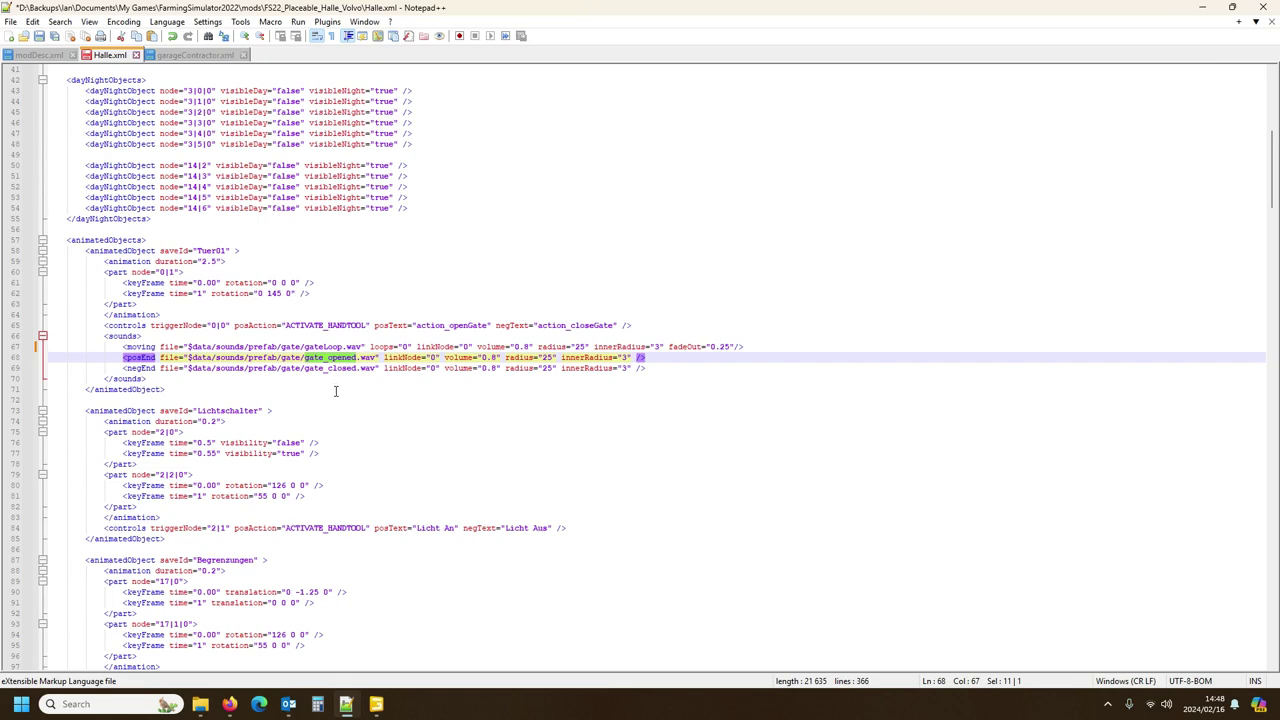
key(ctrl+v)
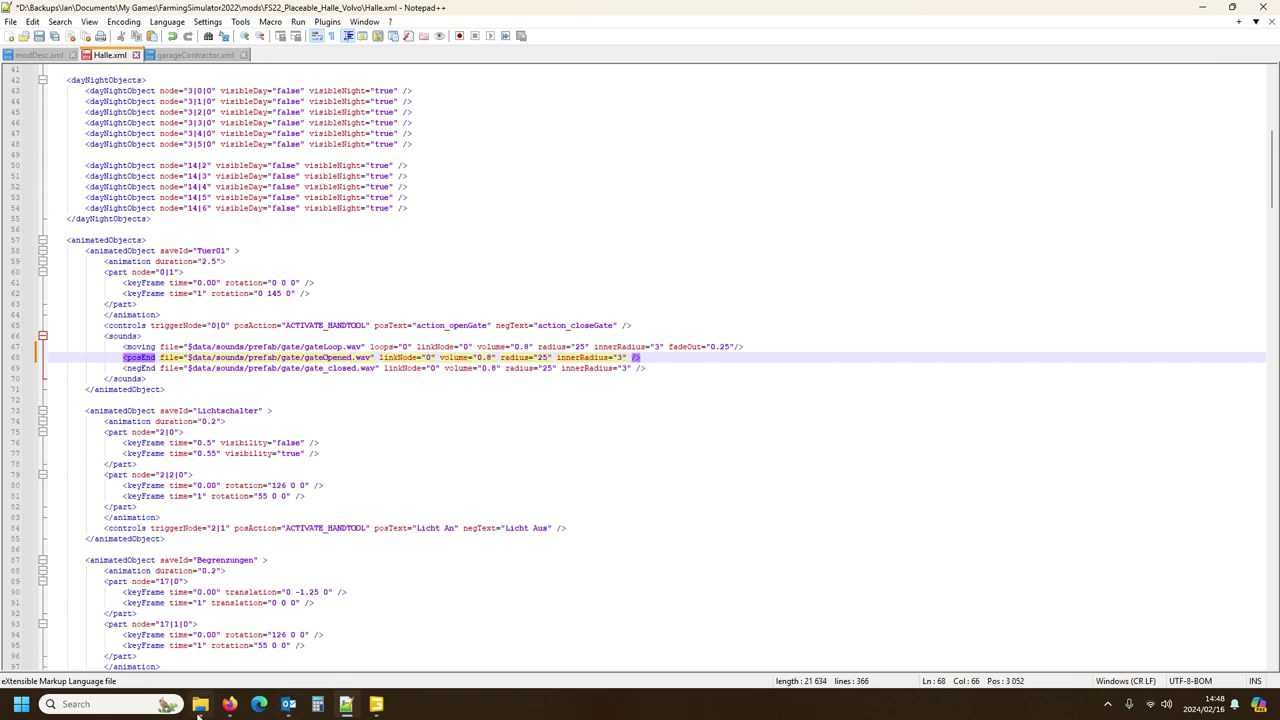
Step: Copy the base name of gateClosed.ogg and use it as the file name in Tuer01's negEnd sound path in Halle.xml
click(346, 703)
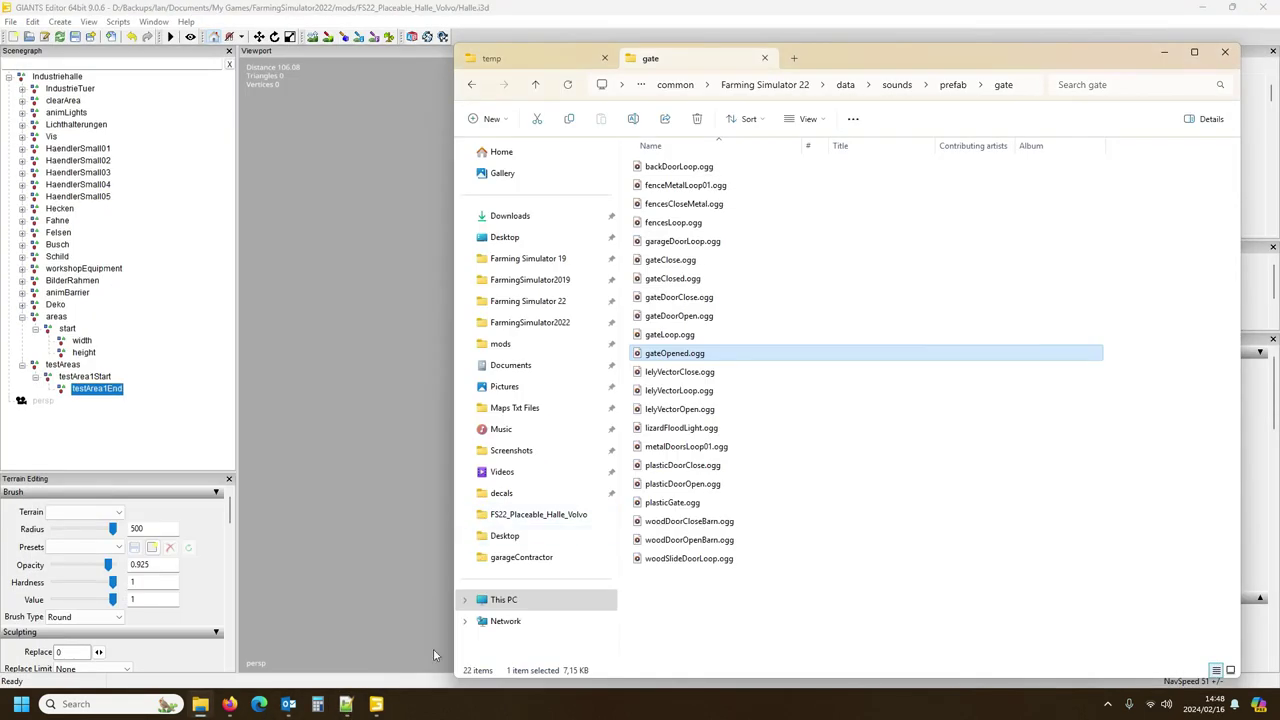
click(346, 703)
click(201, 704)
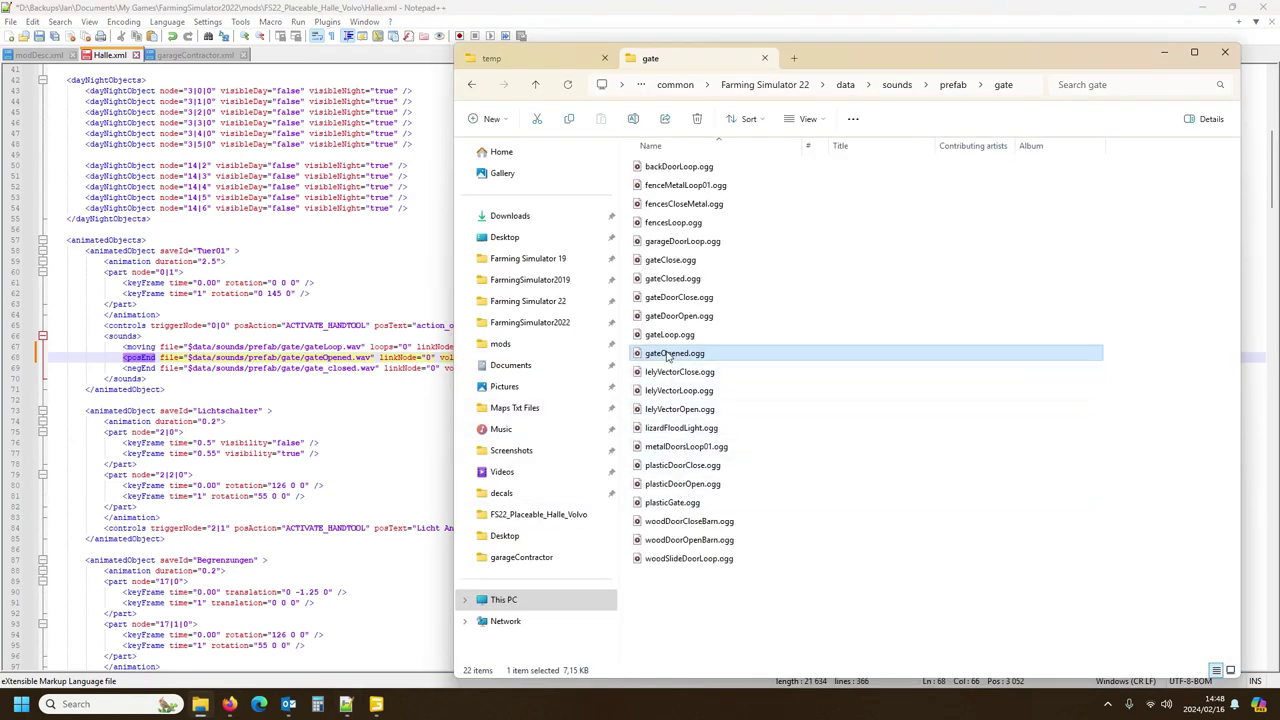
click(668, 280)
key(F2)
key(ctrl+c)
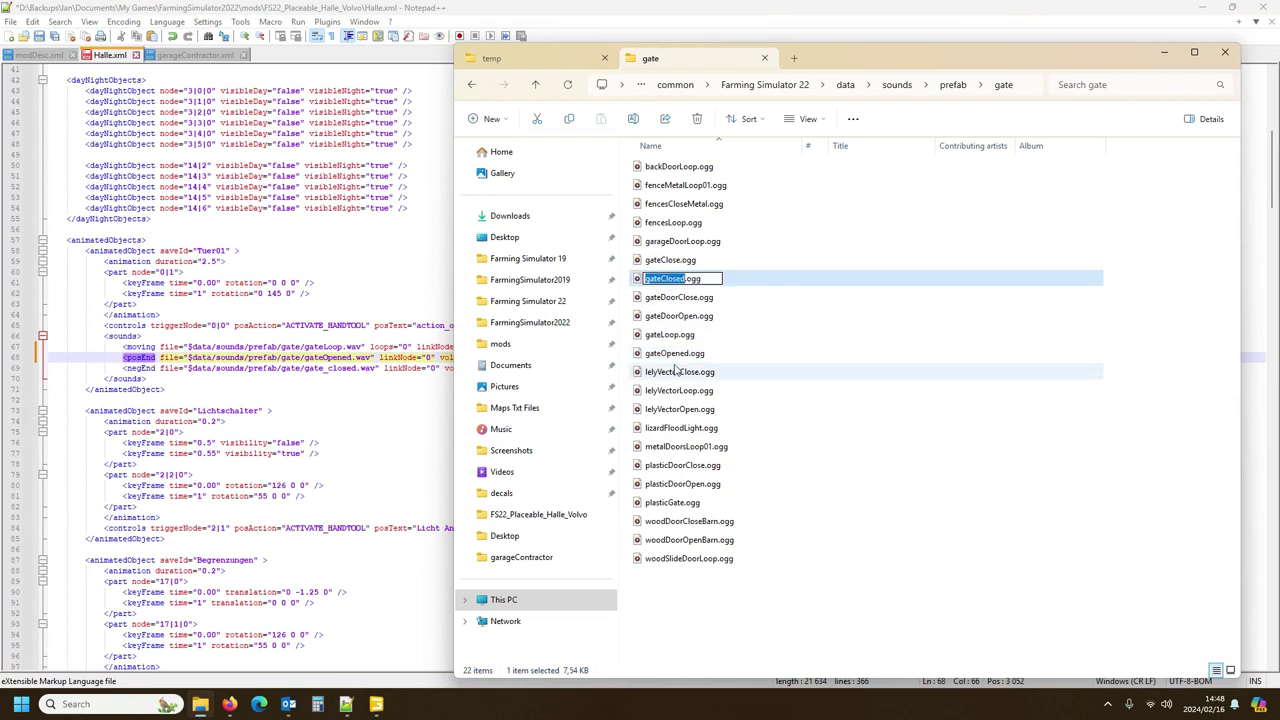
double_click(320, 370)
key(ctrl+v)
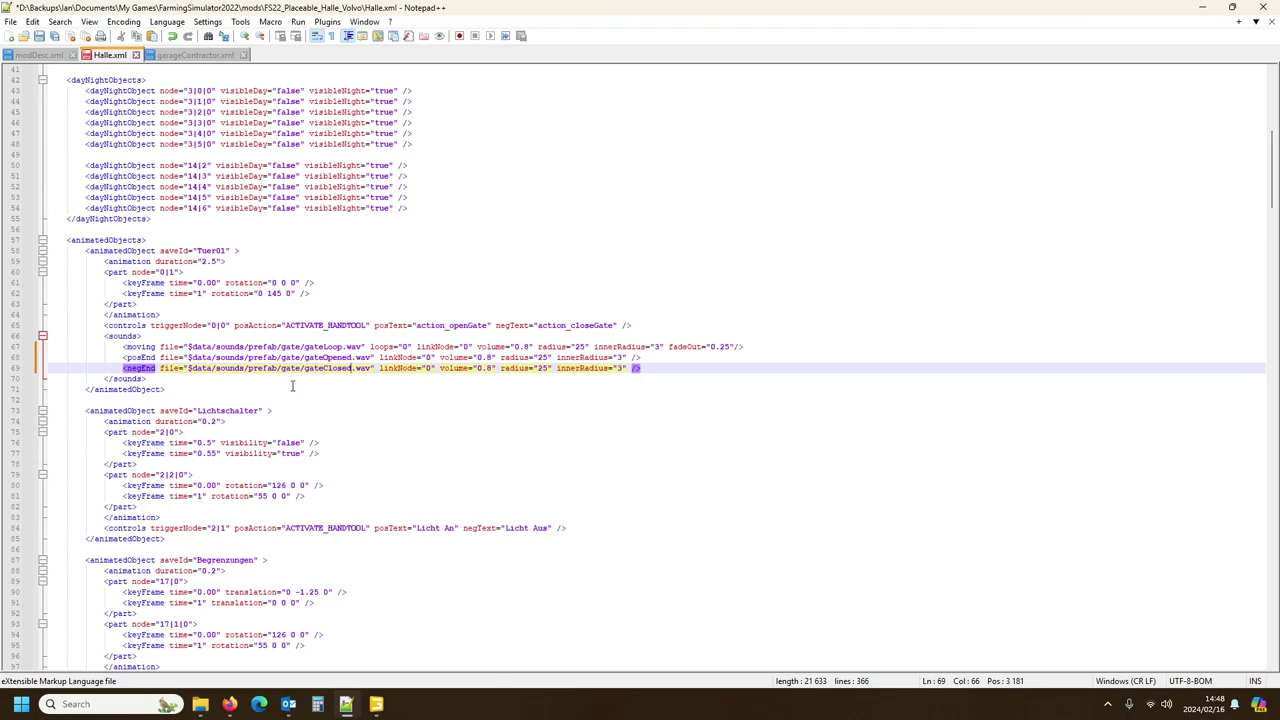
Step: Start a text replacement in Halle.xml with rolltor01's moving sound path $data/sounds/prefab/gate/gate_loop.wav as the search text
scroll(336, 469, down, 10)
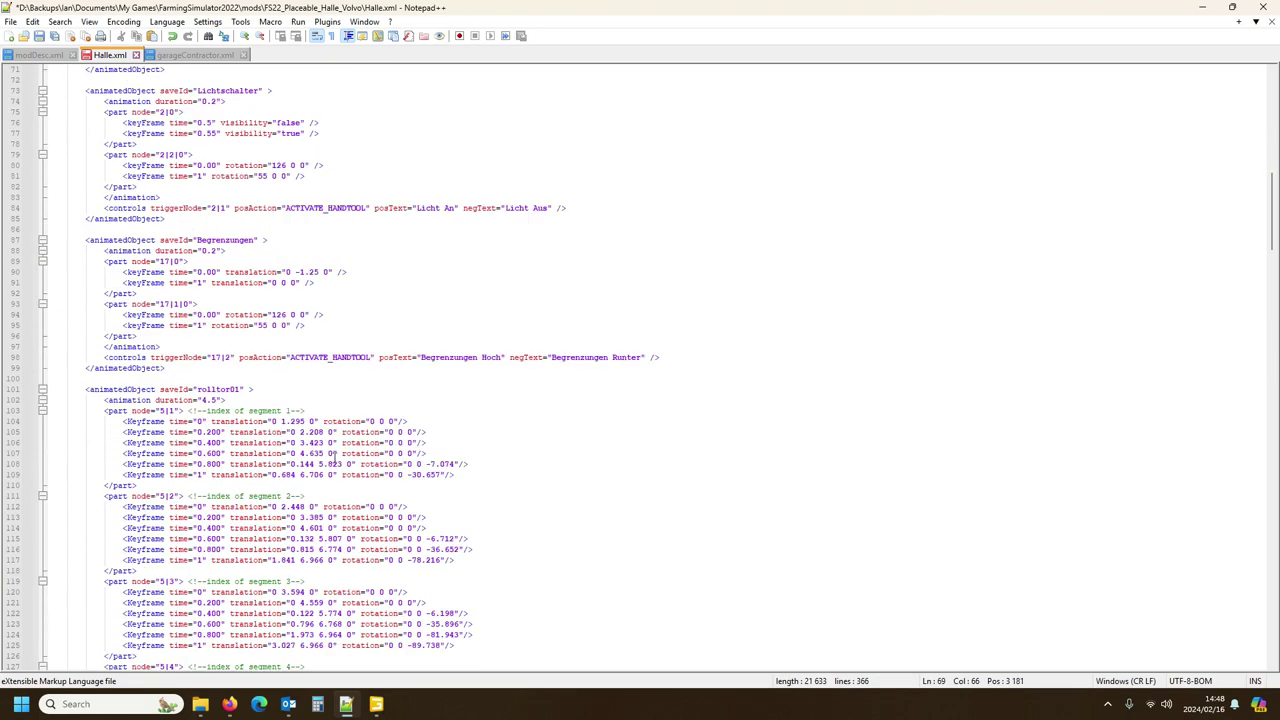
scroll(332, 458, up, 13)
scroll(336, 458, down, 20)
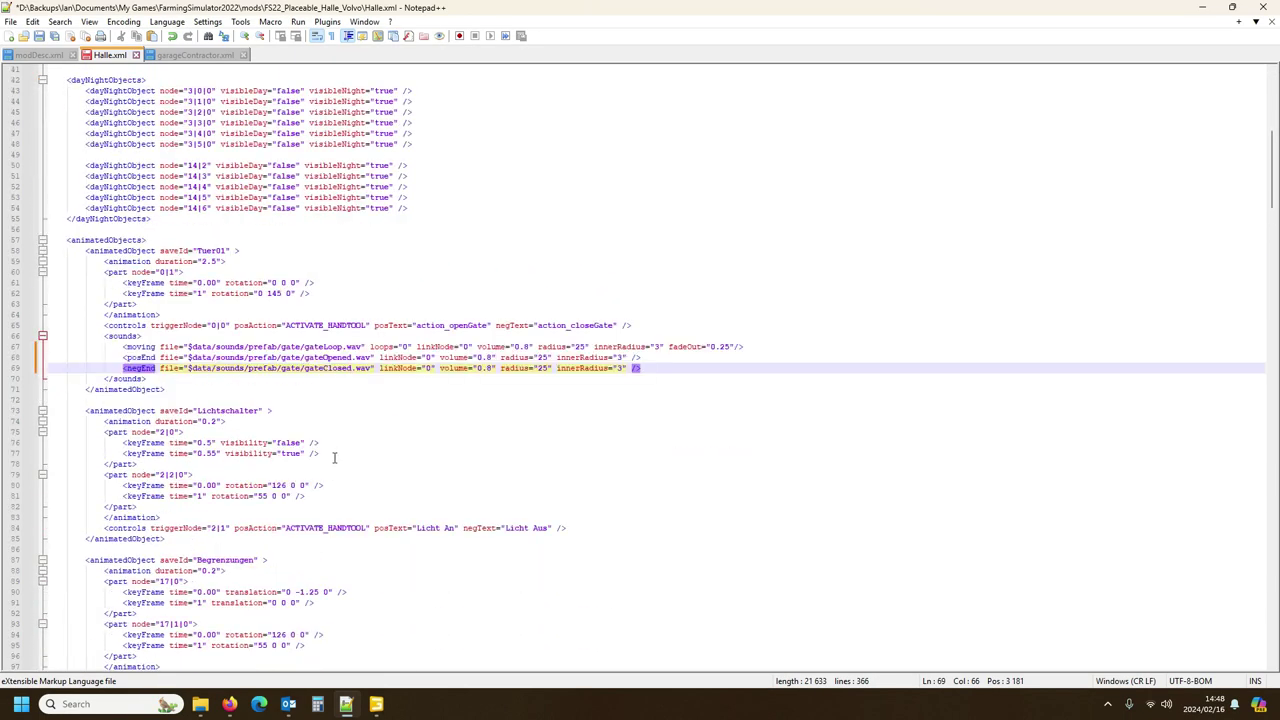
scroll(359, 488, up, 20)
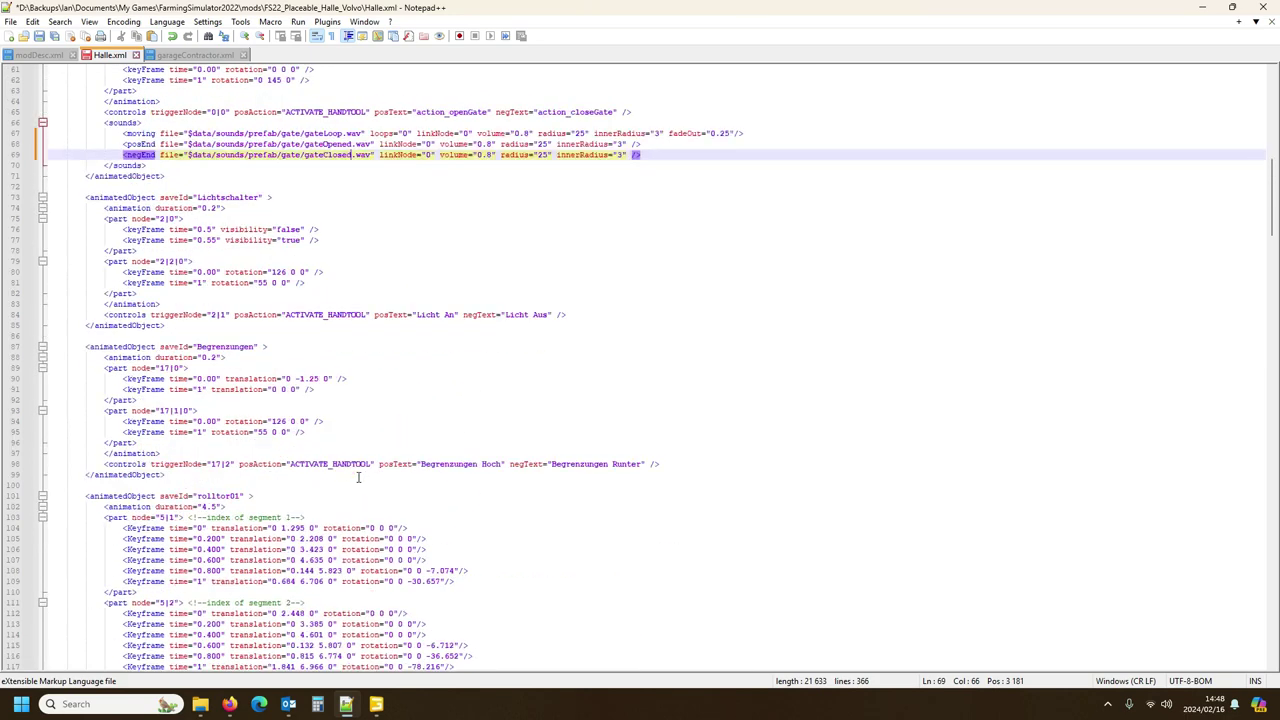
click(285, 347)
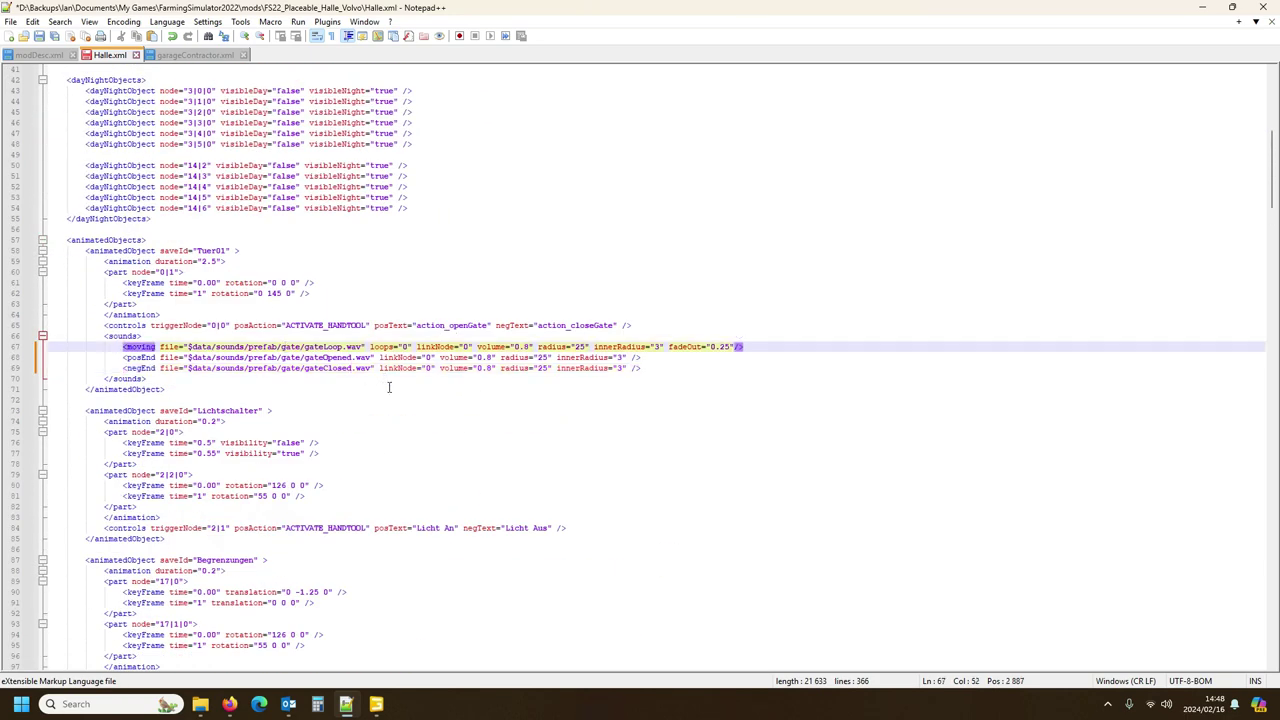
drag(187, 346, 352, 347)
scroll(354, 446, down, 7)
scroll(354, 446, down, 13)
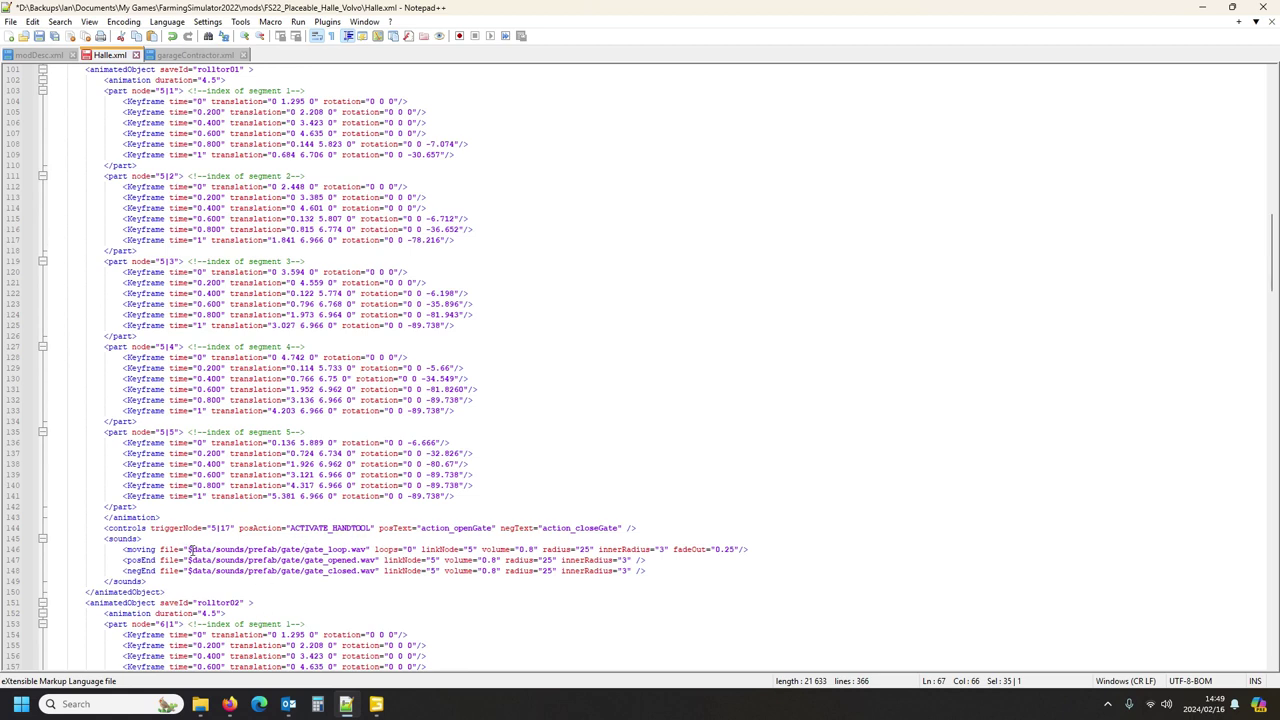
drag(188, 549, 366, 549)
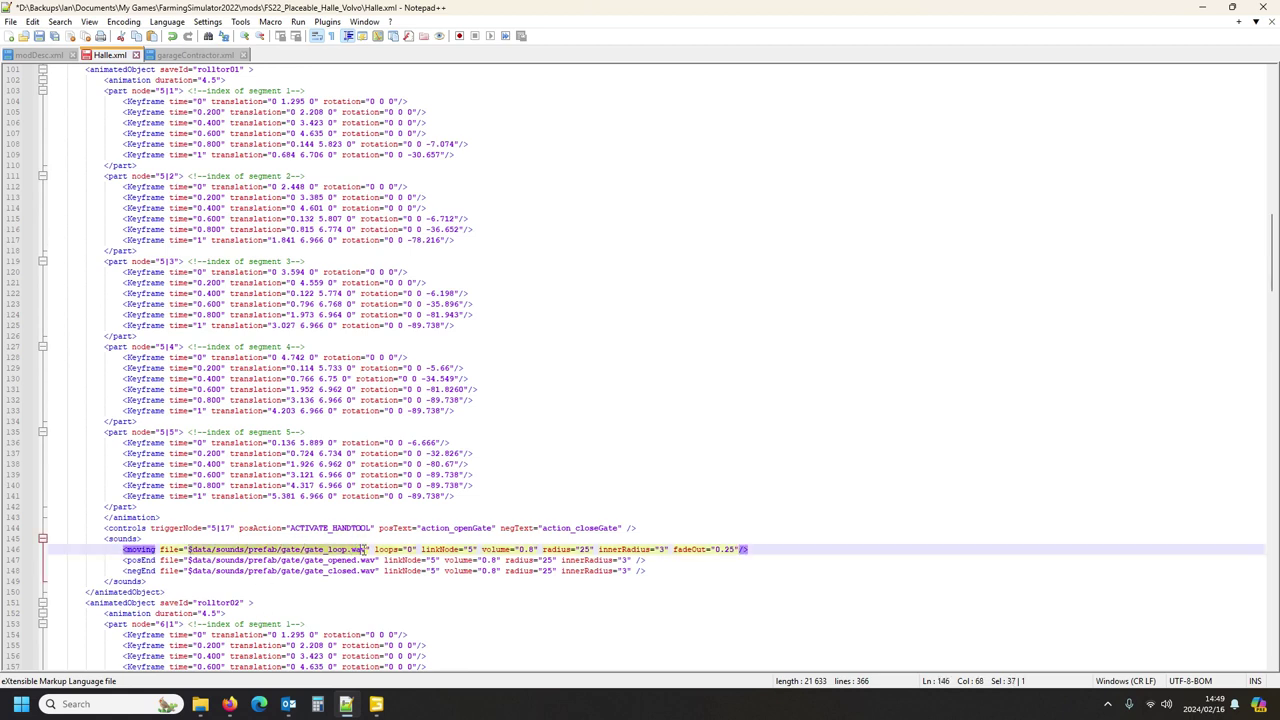
key(ctrl+f)
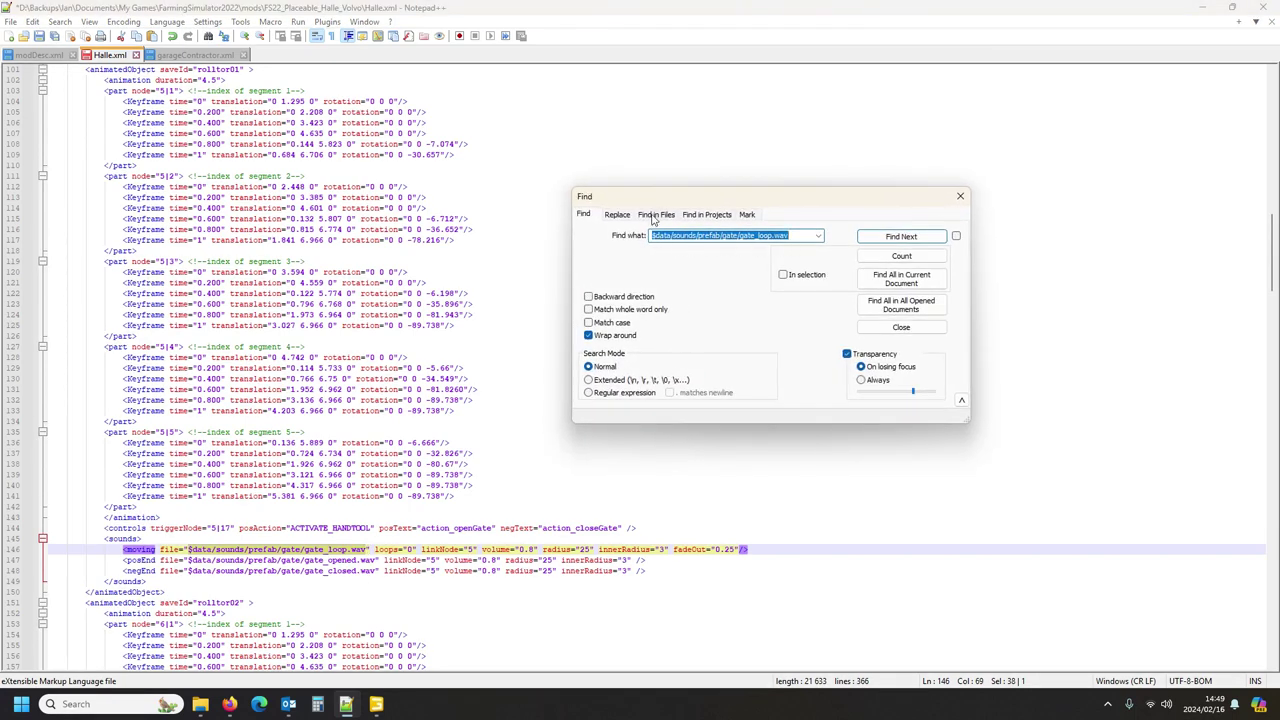
click(617, 215)
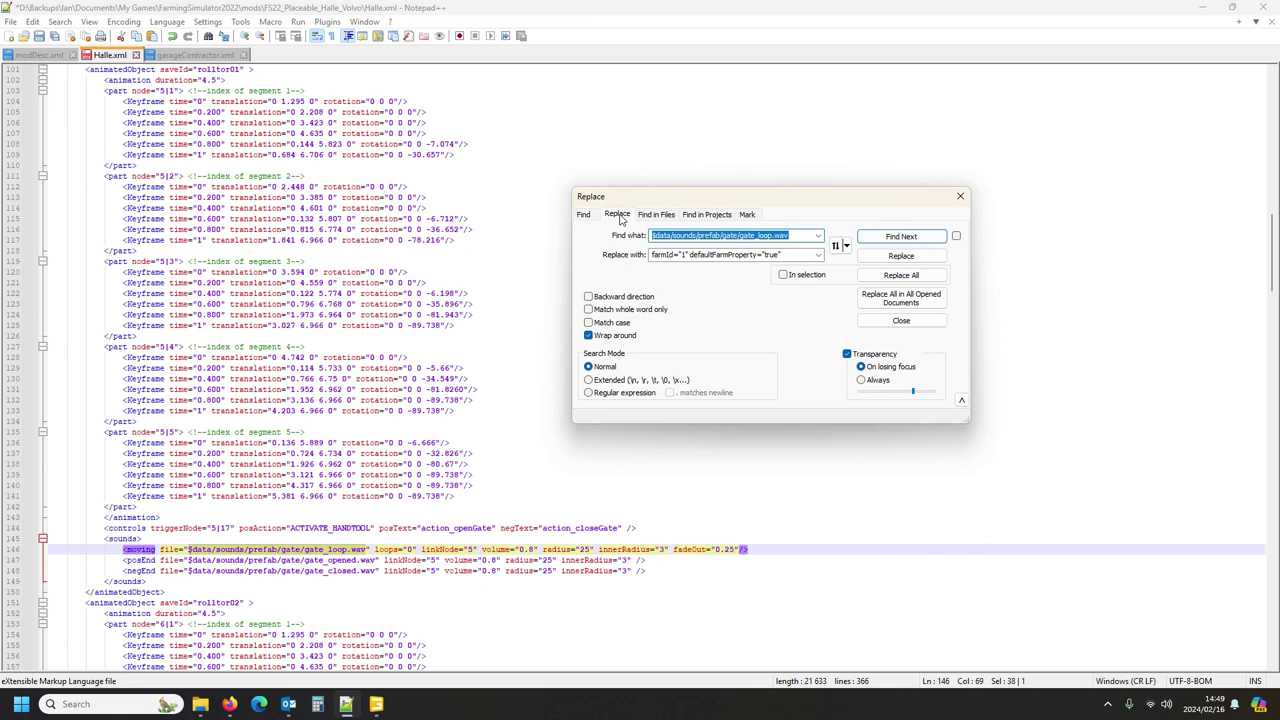
Step: Replace all occurrences of the gate_loop.wav path in Halle.xml with Tuer01's moving path, $data/sounds/prefab/gate/gateLoop.wav
scroll(318, 418, up, 13)
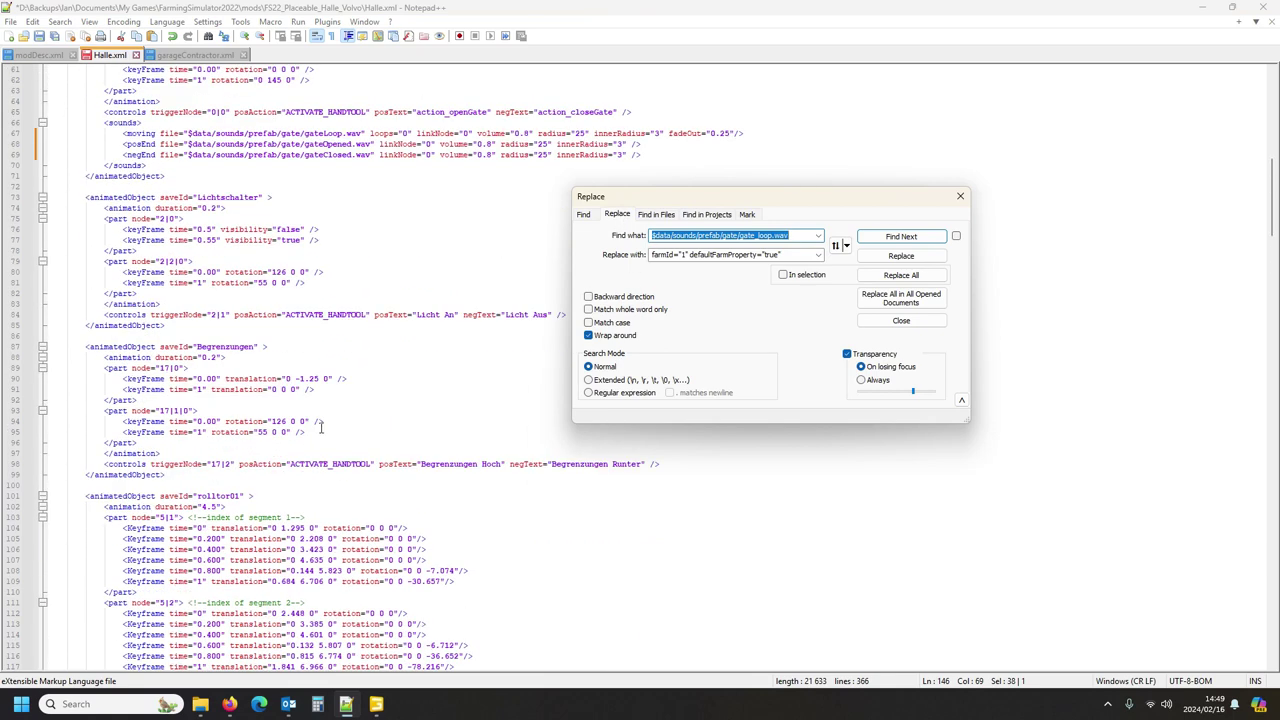
drag(188, 133, 359, 133)
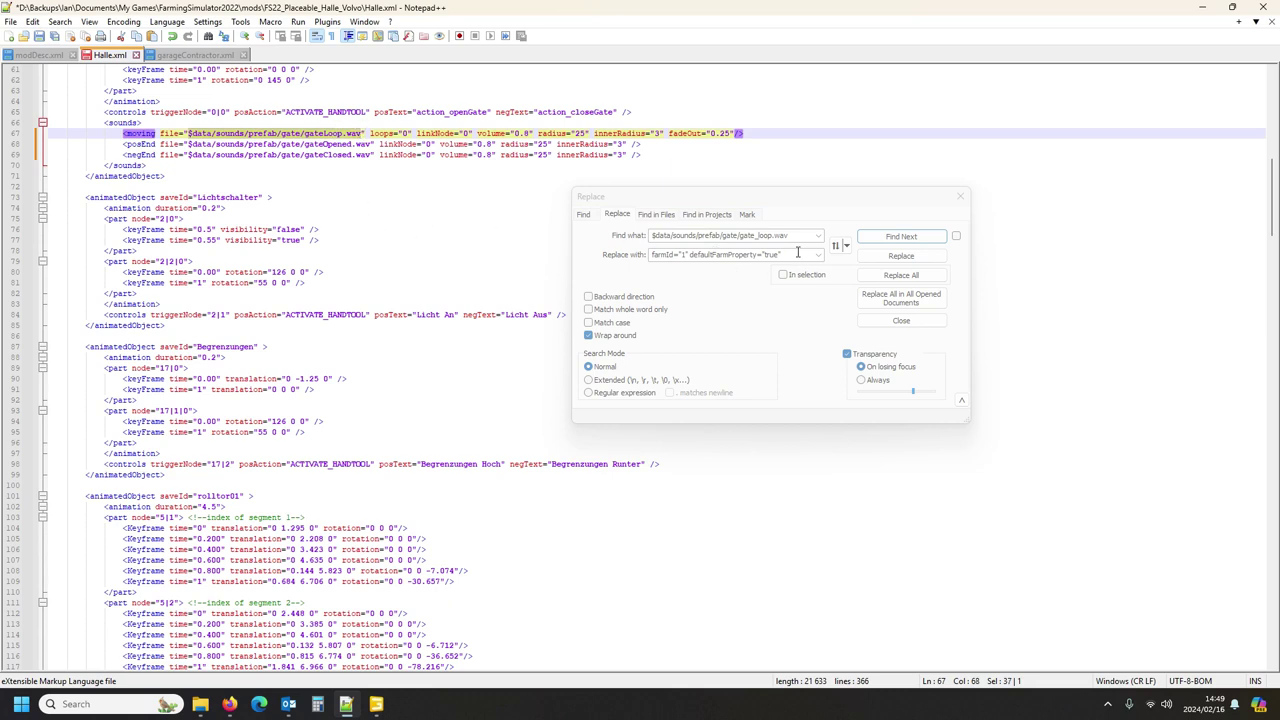
click(797, 253)
text($data/sounds/prefab/gate/gateLoop.wav)
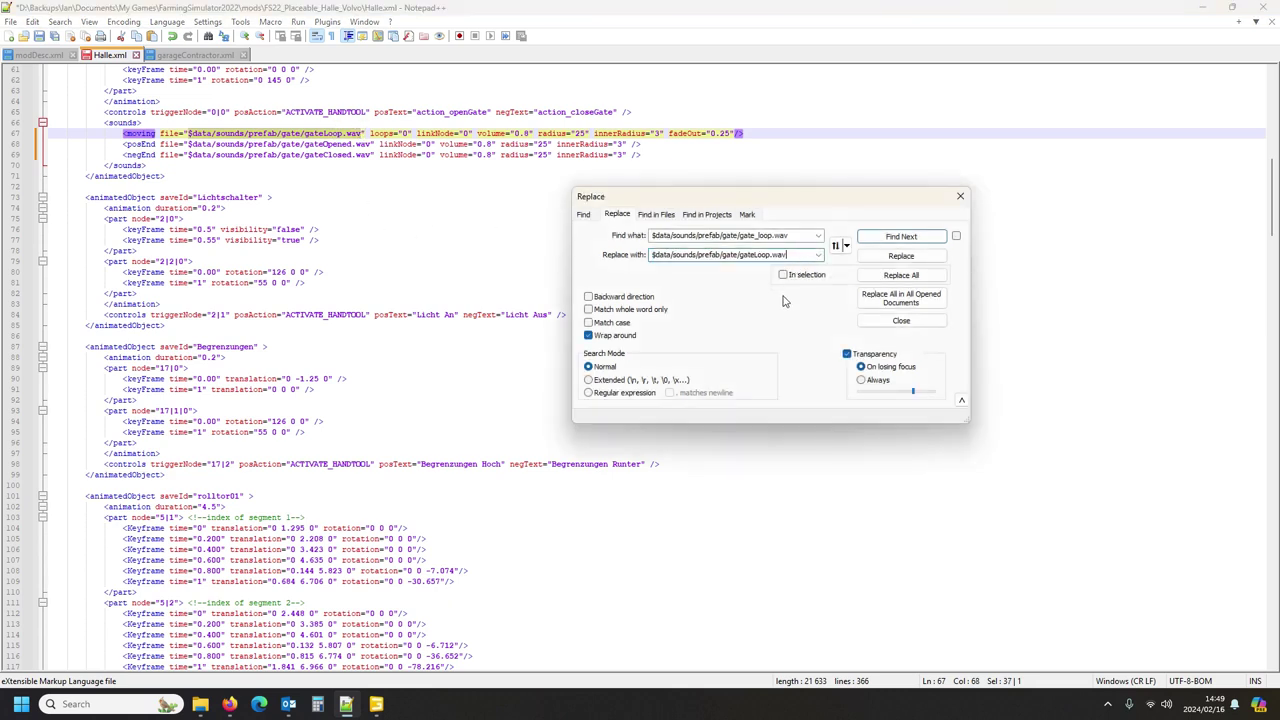
click(901, 276)
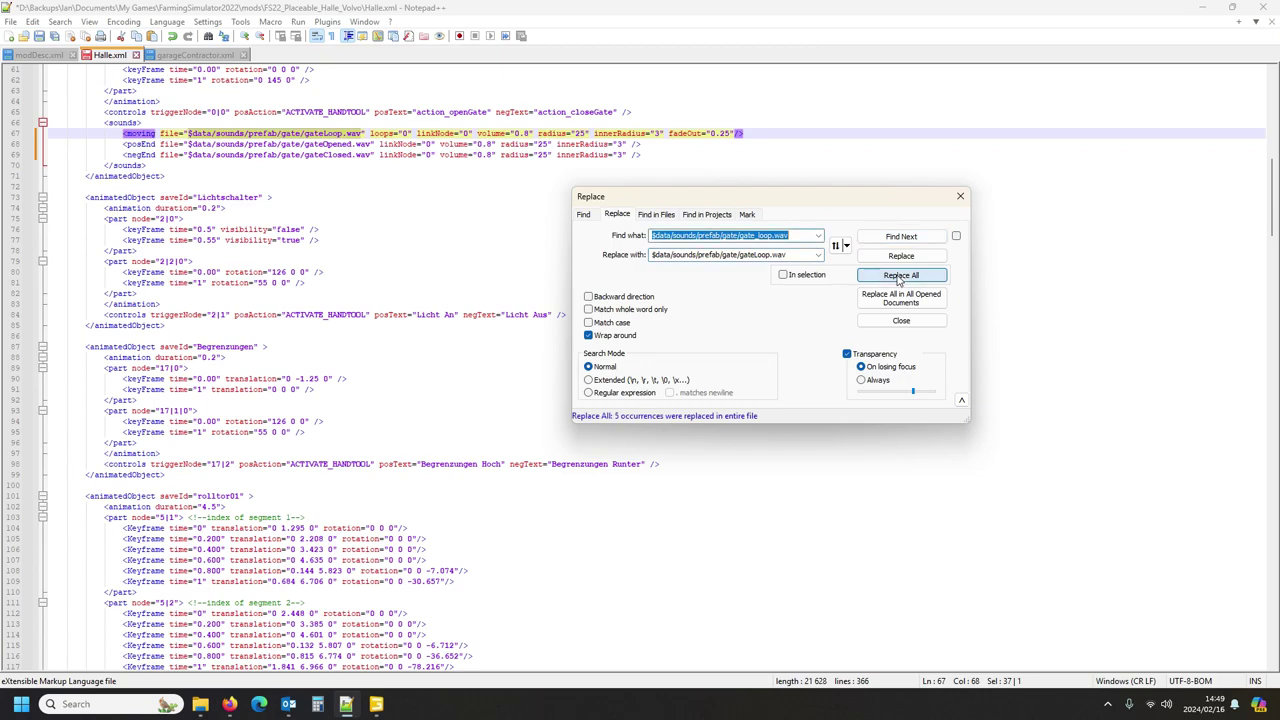
scroll(347, 356, down, 15)
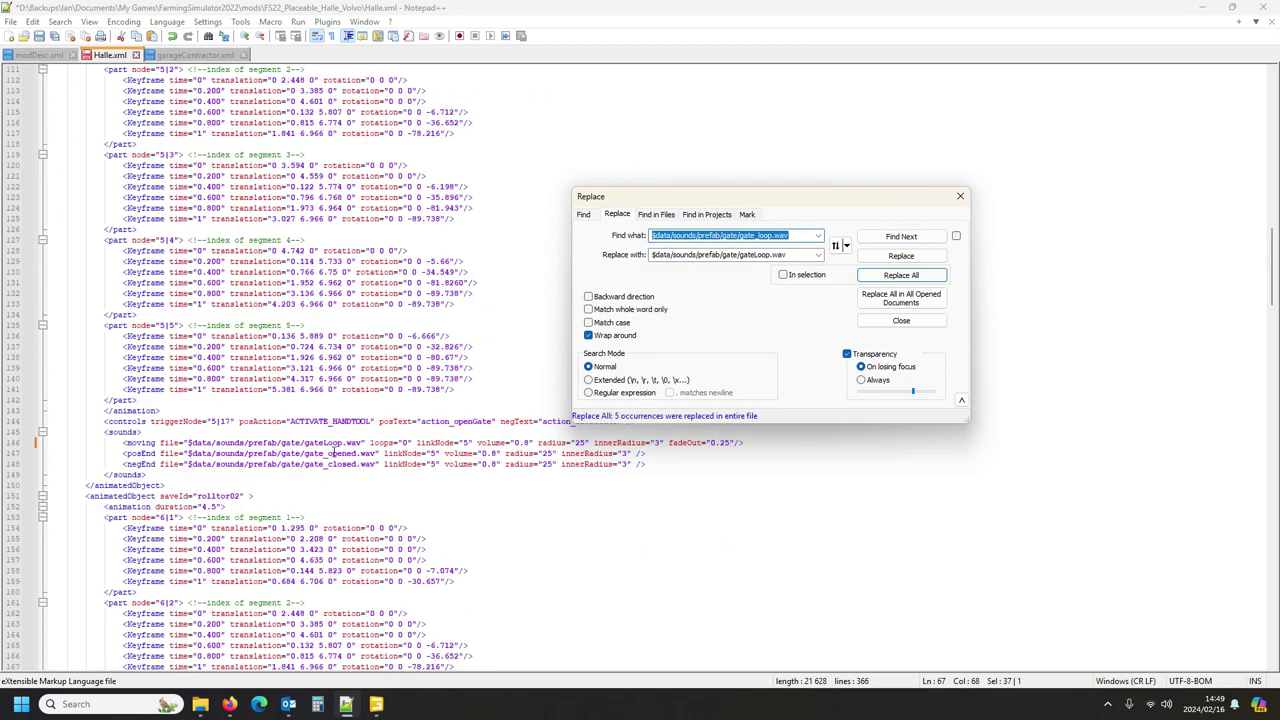
scroll(453, 374, up, 10)
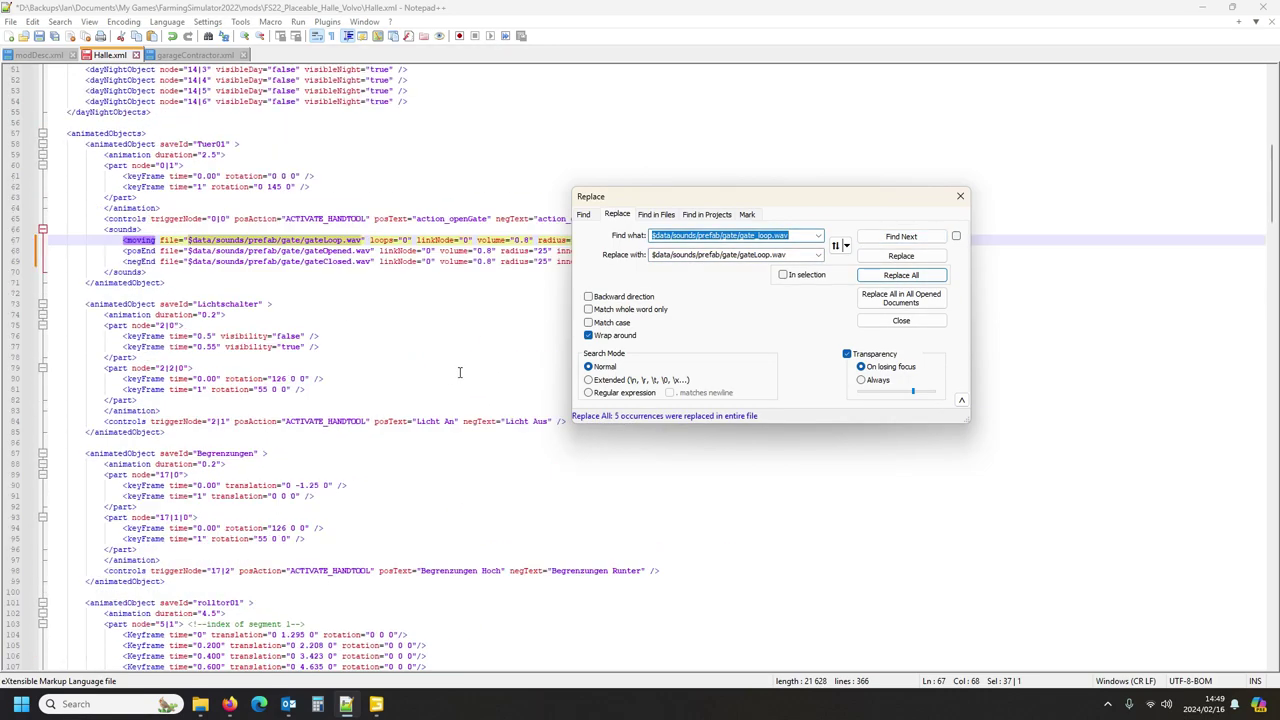
Step: Set the replacement's search text to rolltor01's posEnd sound path, $data/sounds/prefab/gate/gate_opened.wav
scroll(361, 366, down, 7)
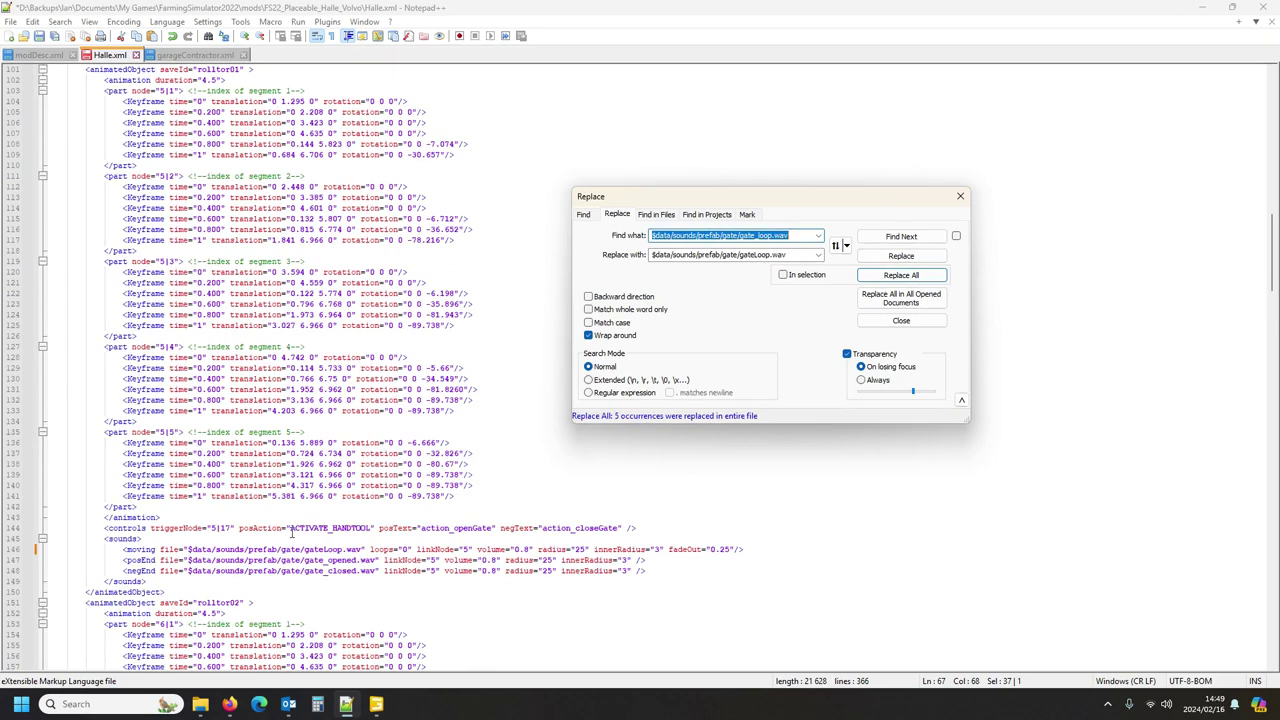
drag(187, 560, 376, 562)
key(ctrl+c)
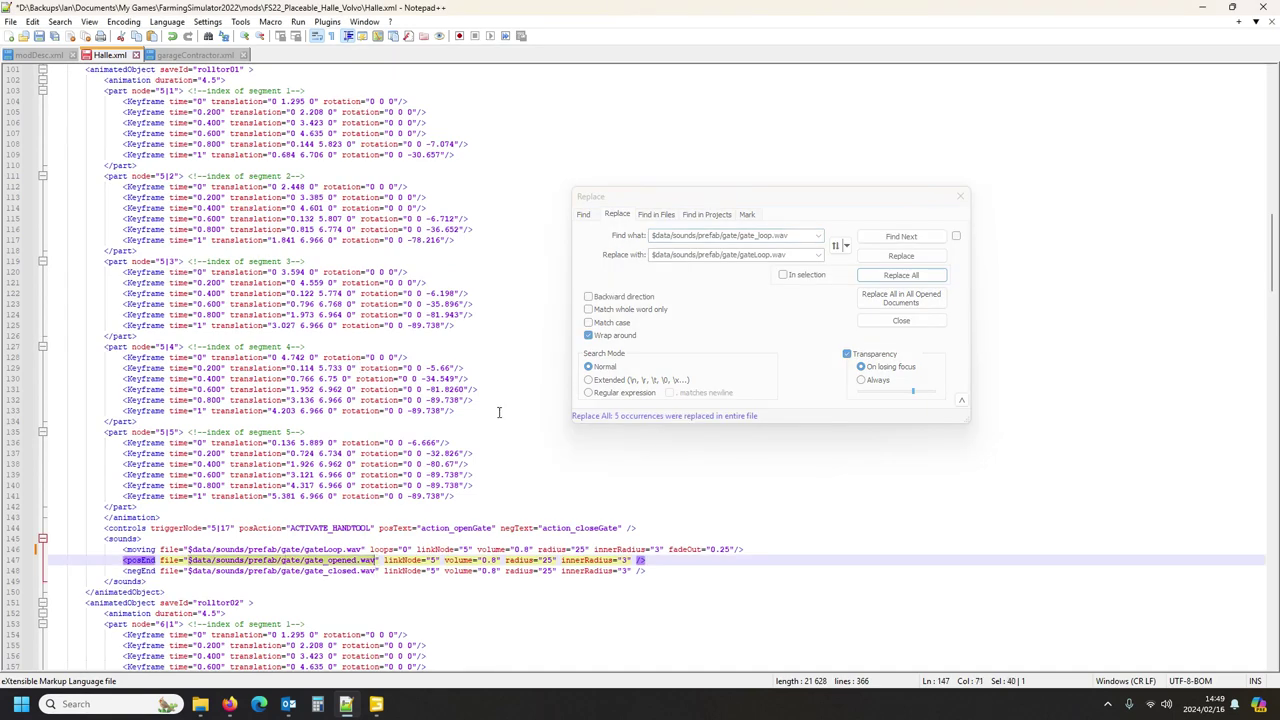
click(798, 236)
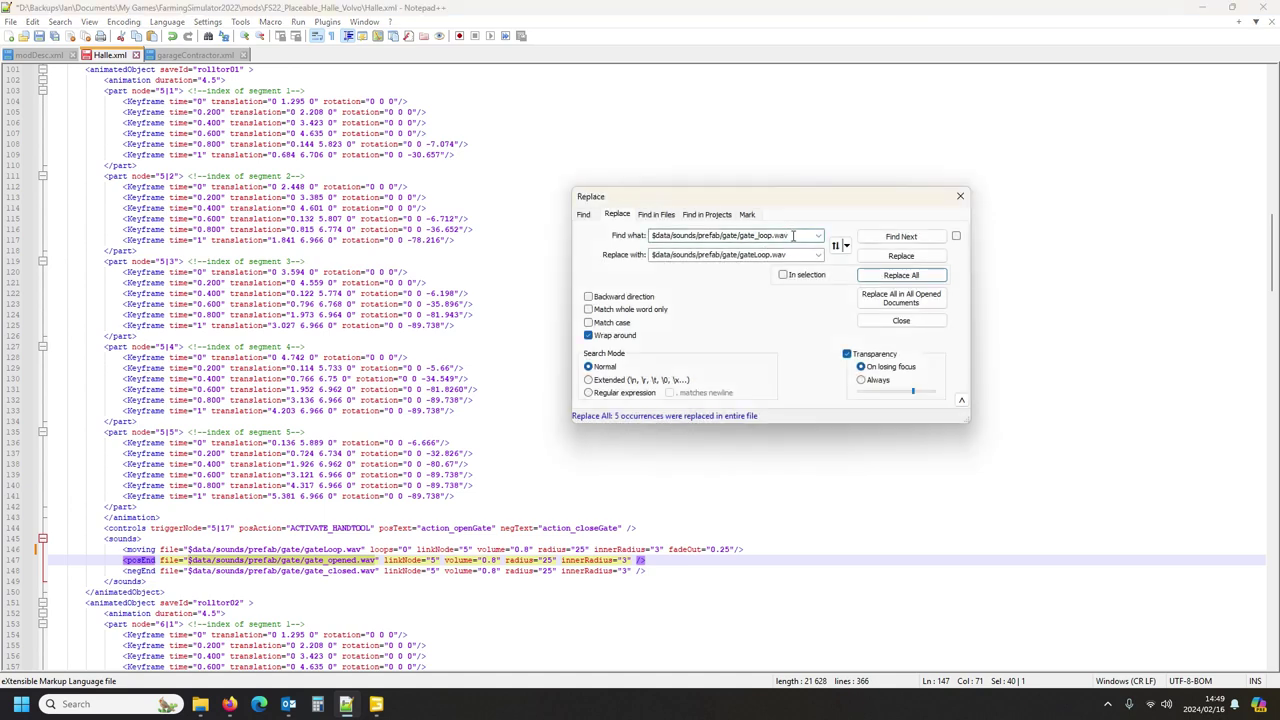
key(ctrl+a)
key(ctrl+v)
scroll(300, 320, up, 17)
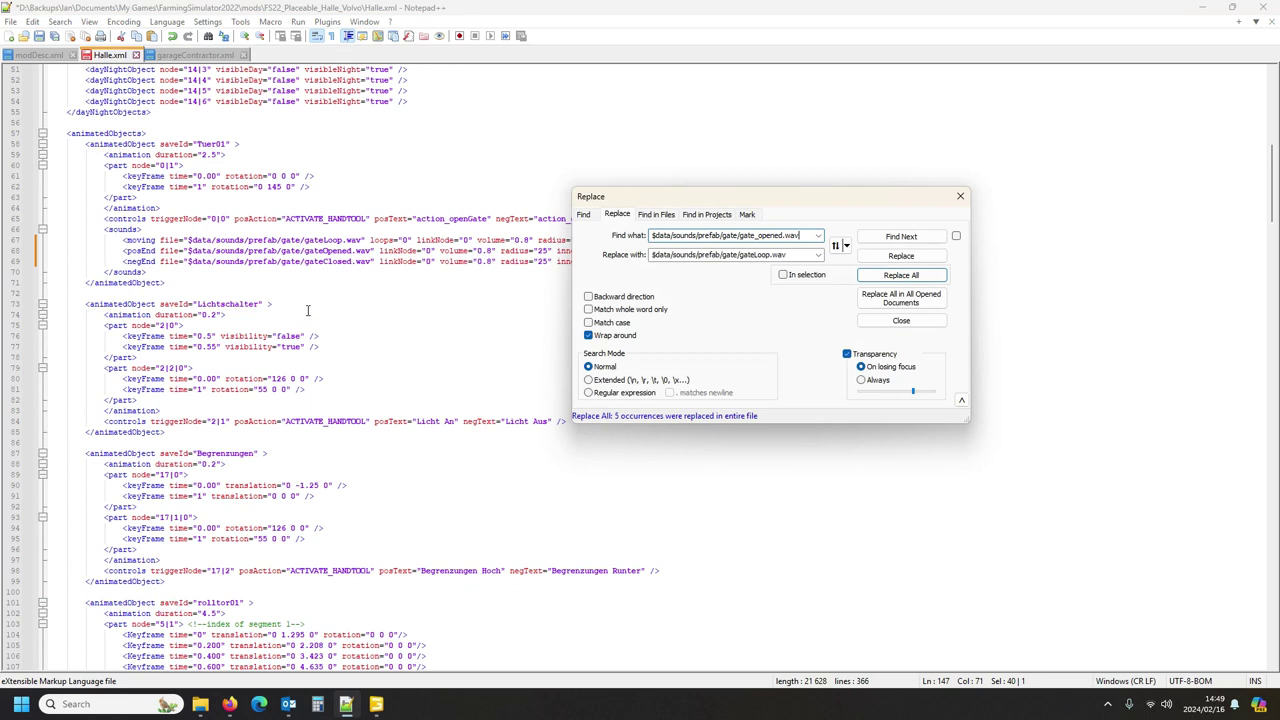
Step: Replace all occurrences of the gate_opened.wav path in Halle.xml with Tuer01's posEnd path, $data/sounds/prefab/gate/gateOpened.wav
click(263, 250)
drag(186, 250, 373, 252)
key(ctrl+c)
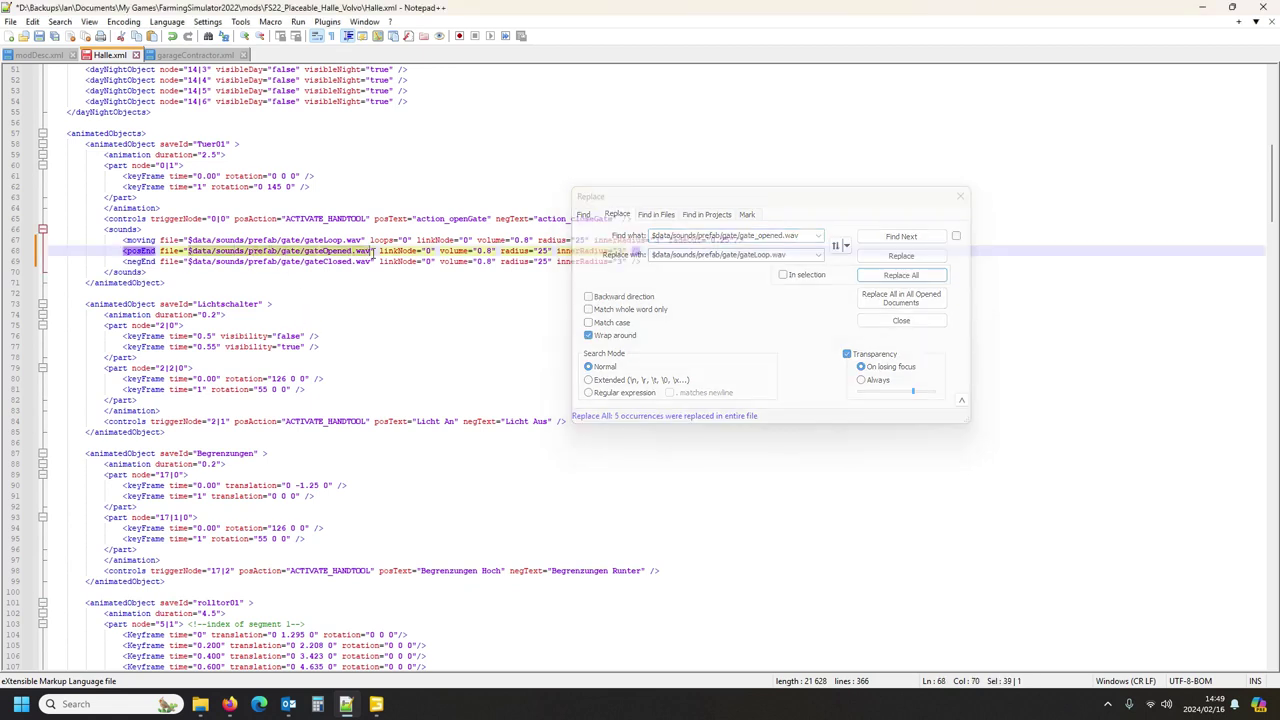
click(791, 255)
key(ctrl+v)
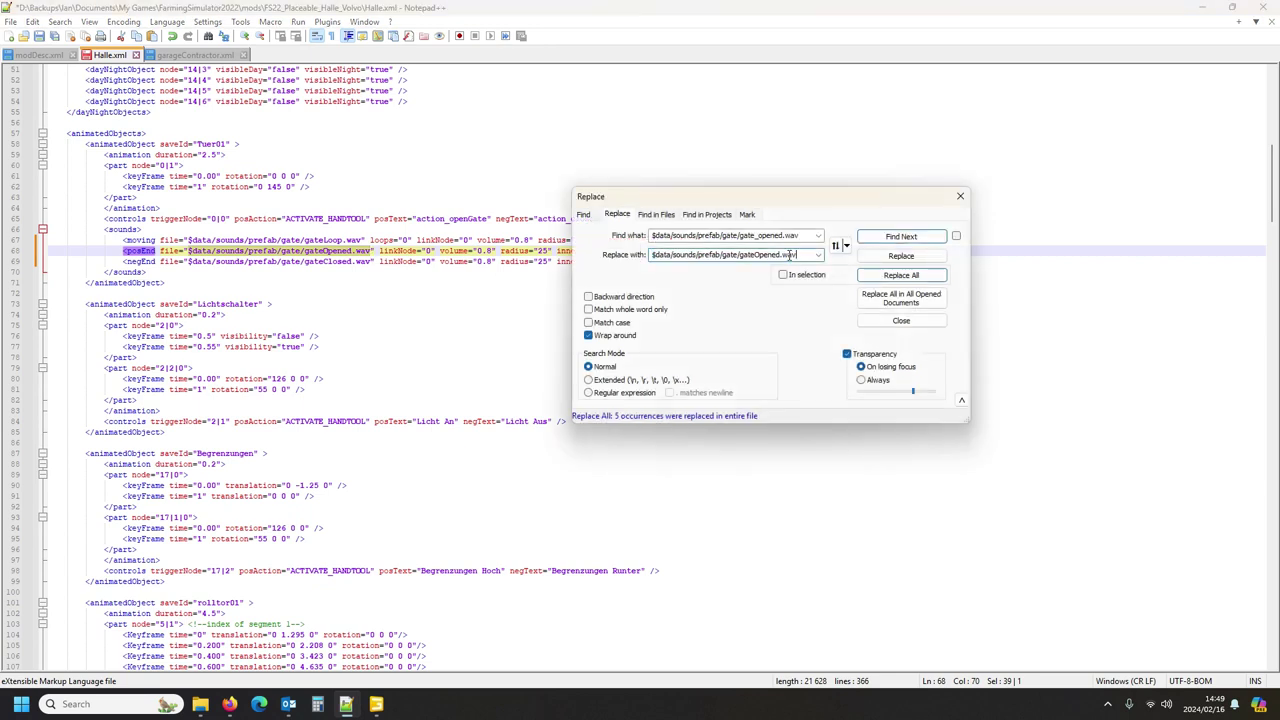
click(926, 278)
Step: Set the replacement's search text to rolltor01's negEnd sound path, $data/sounds/prefab/gate/gate_closed.wav
scroll(287, 421, down, 3)
scroll(287, 421, down, 13)
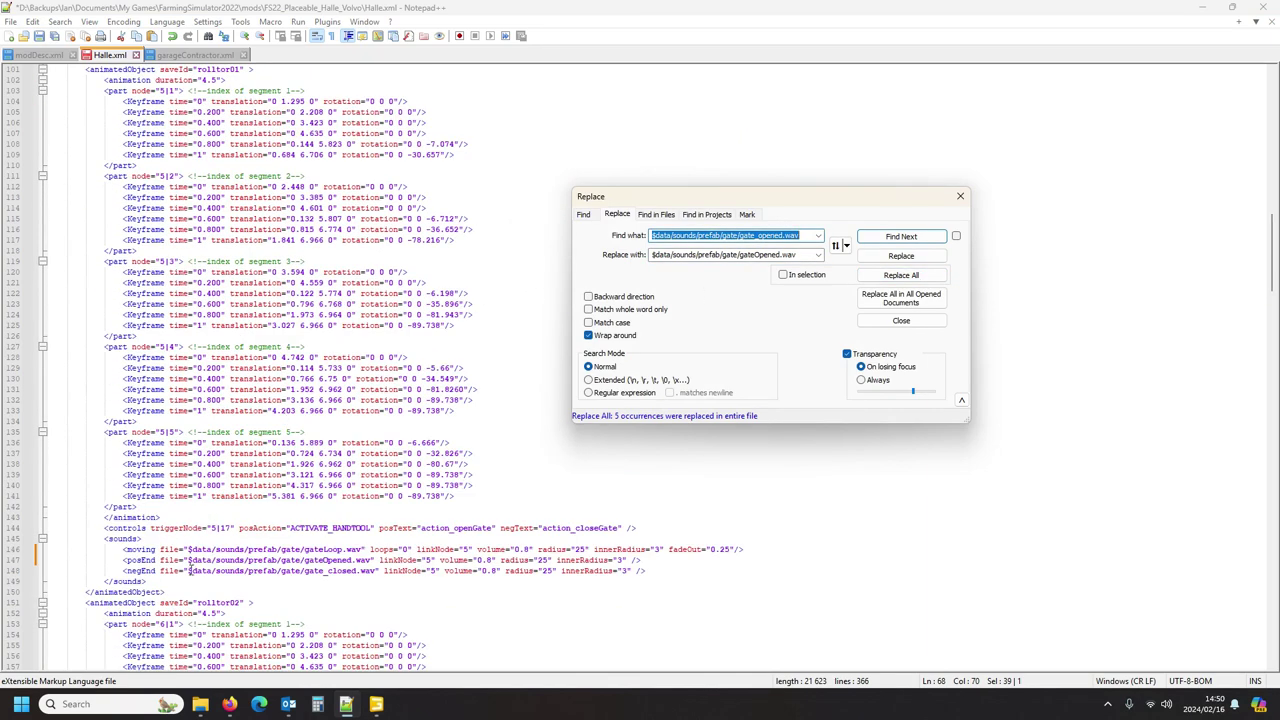
drag(187, 571, 378, 572)
key(ctrl+c)
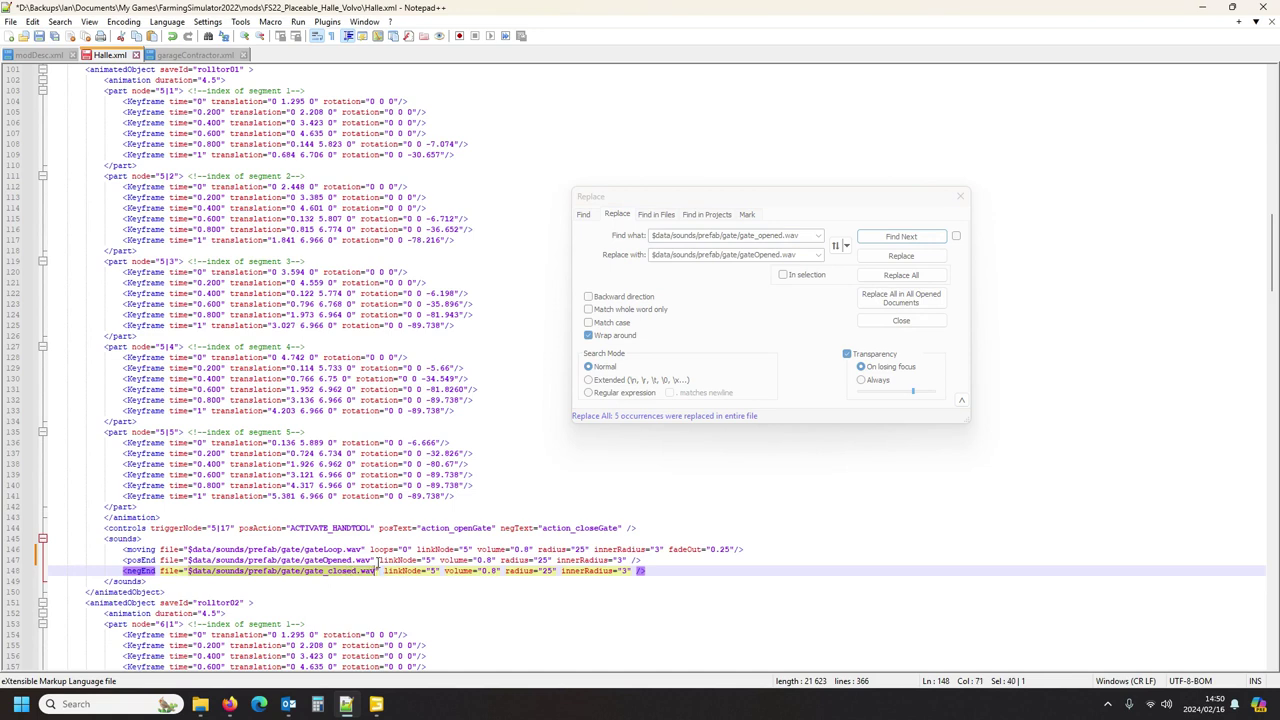
click(764, 234)
drag(804, 235, 615, 241)
key(ctrl+v)
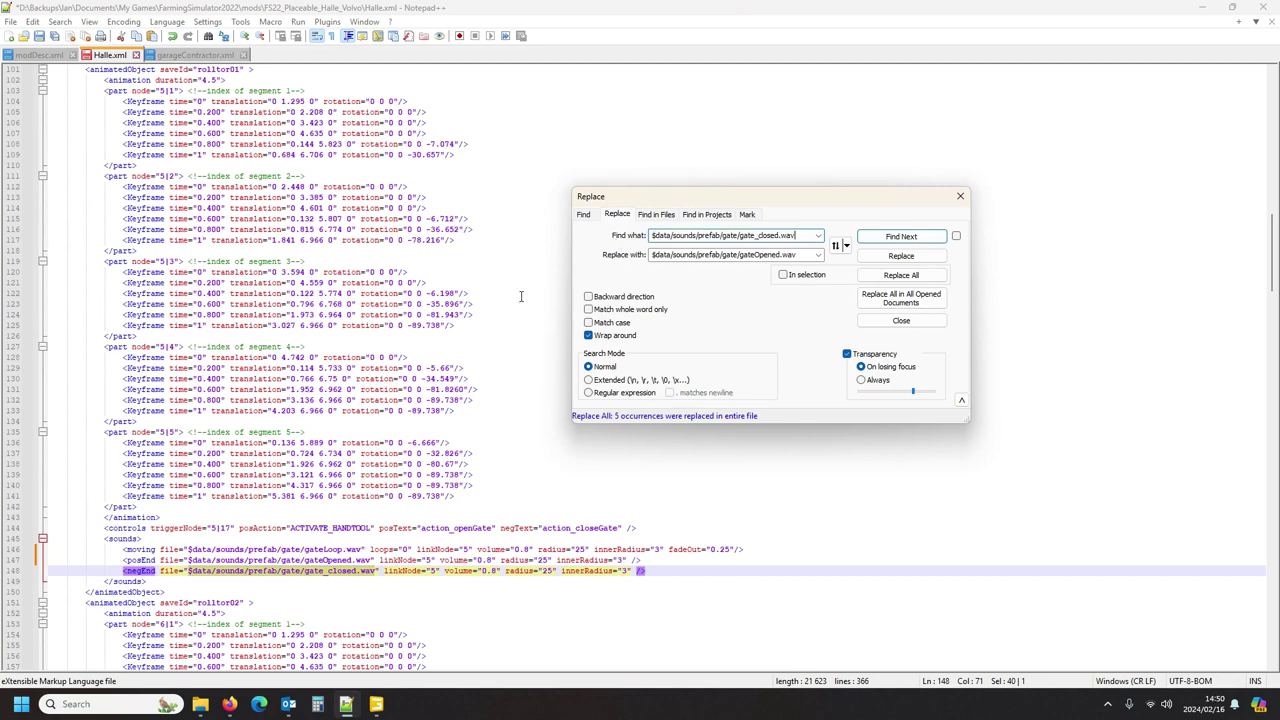
Step: Replace all occurrences of the gate_closed.wav path in Halle.xml with Tuer01's negEnd path, $data/sounds/prefab/gate/gateClosed.wav
scroll(316, 370, up, 17)
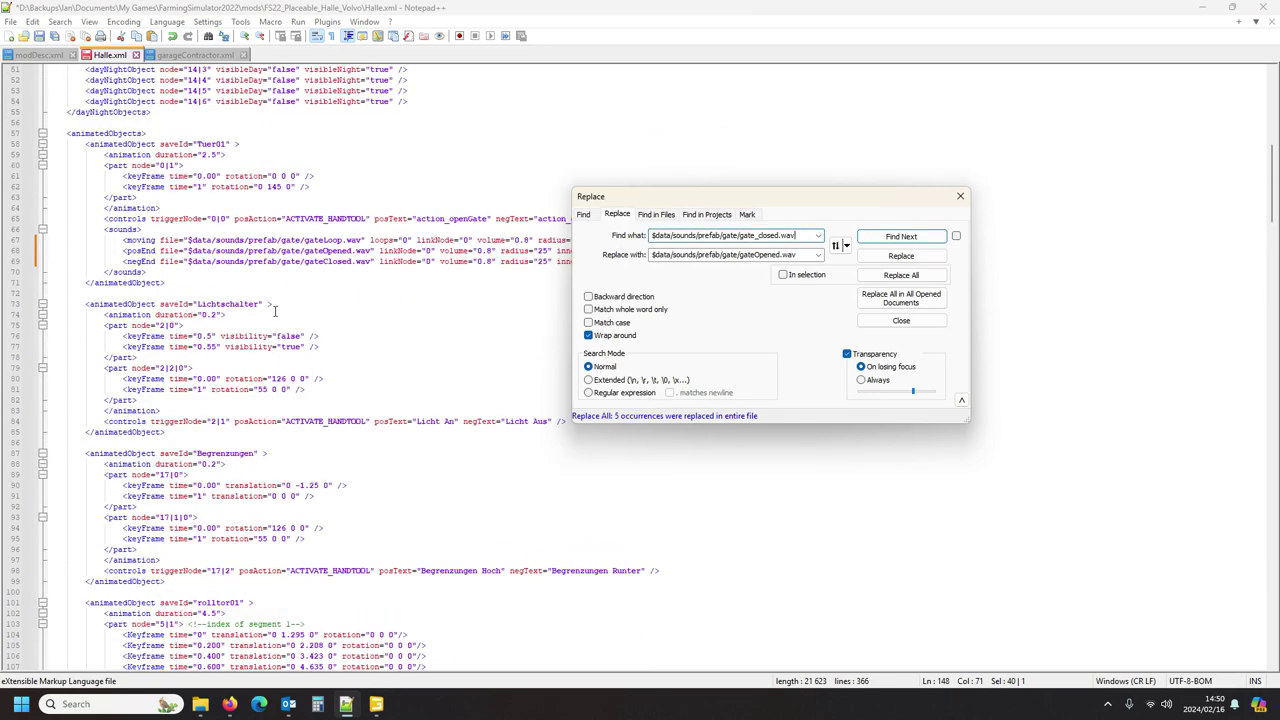
drag(188, 263, 372, 263)
key(ctrl+c)
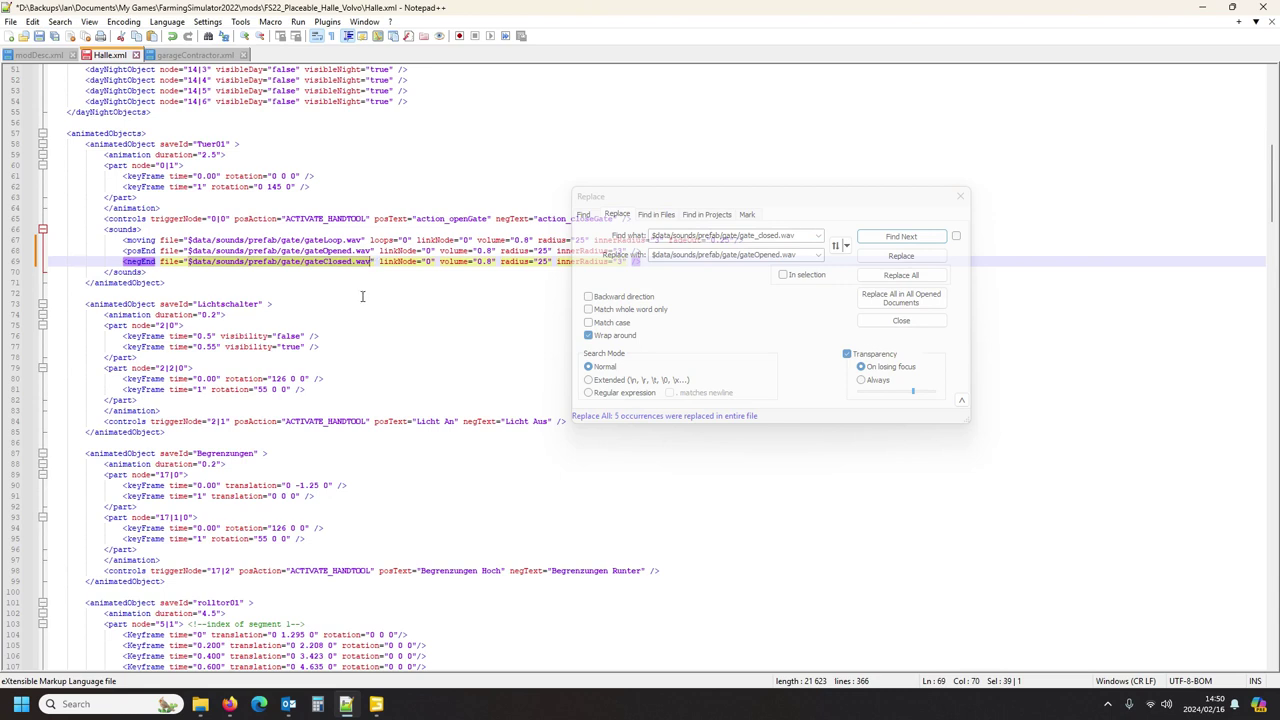
click(791, 254)
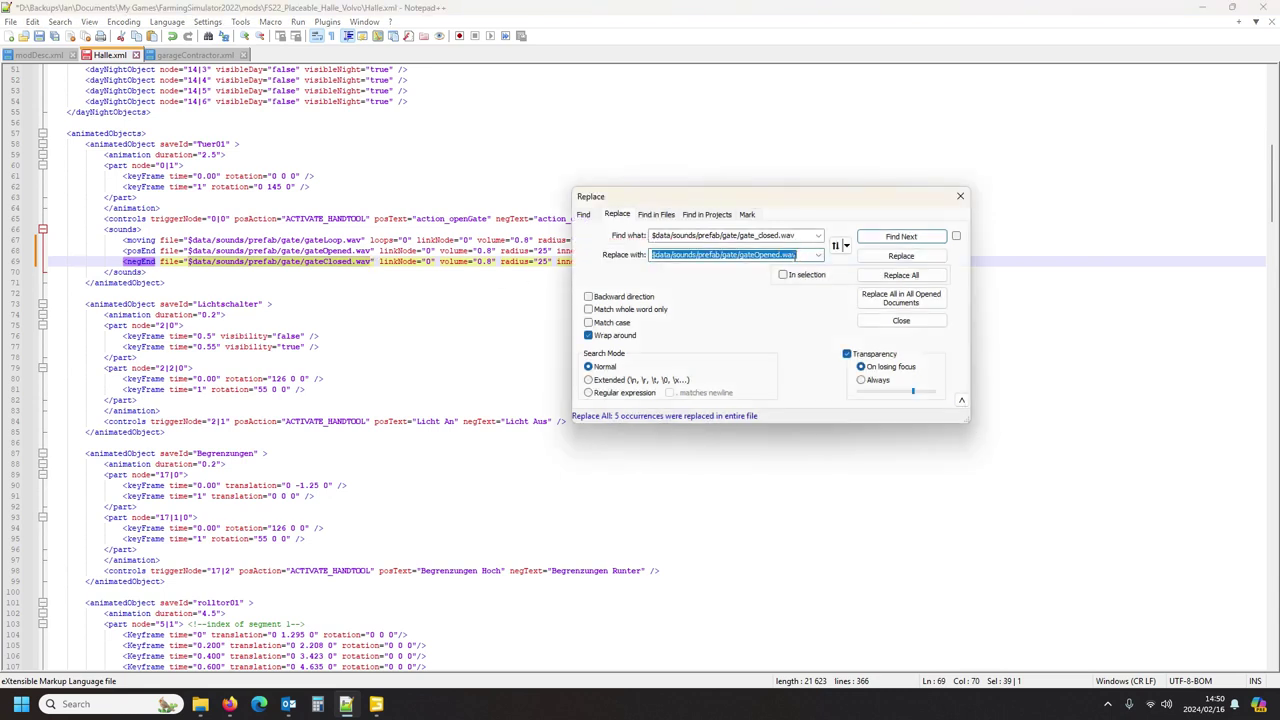
key(ctrl+v)
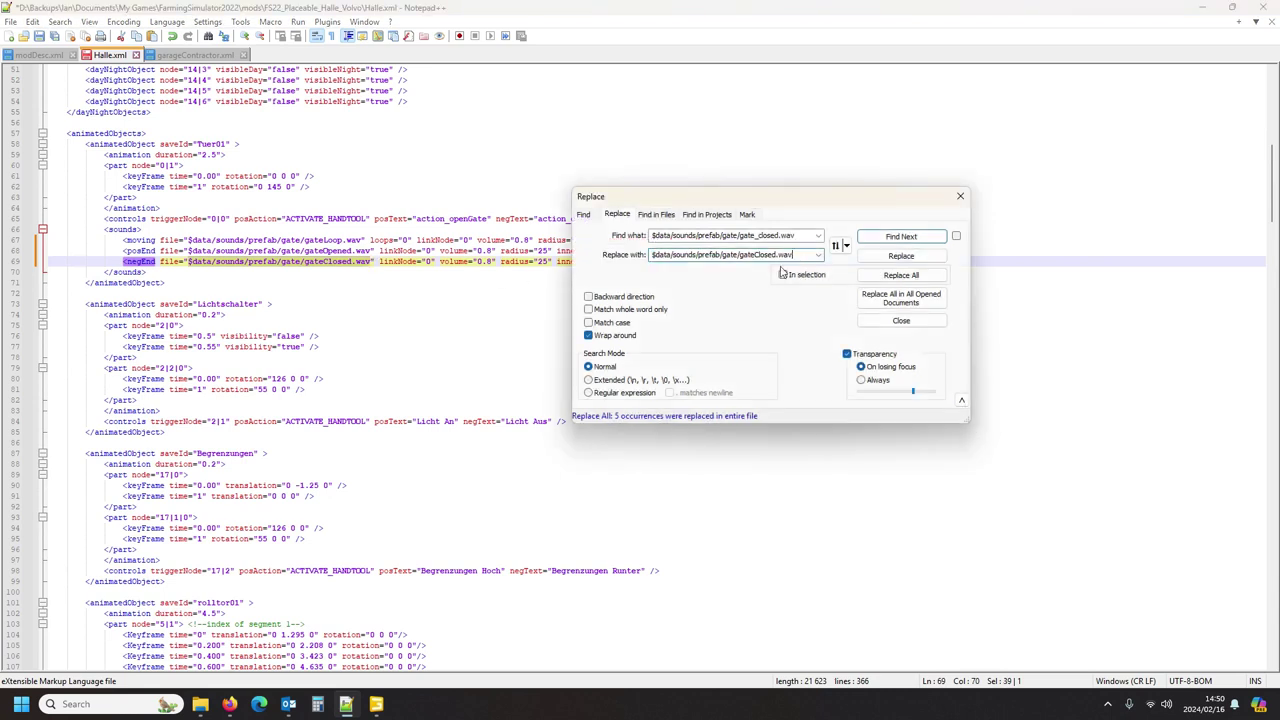
click(889, 276)
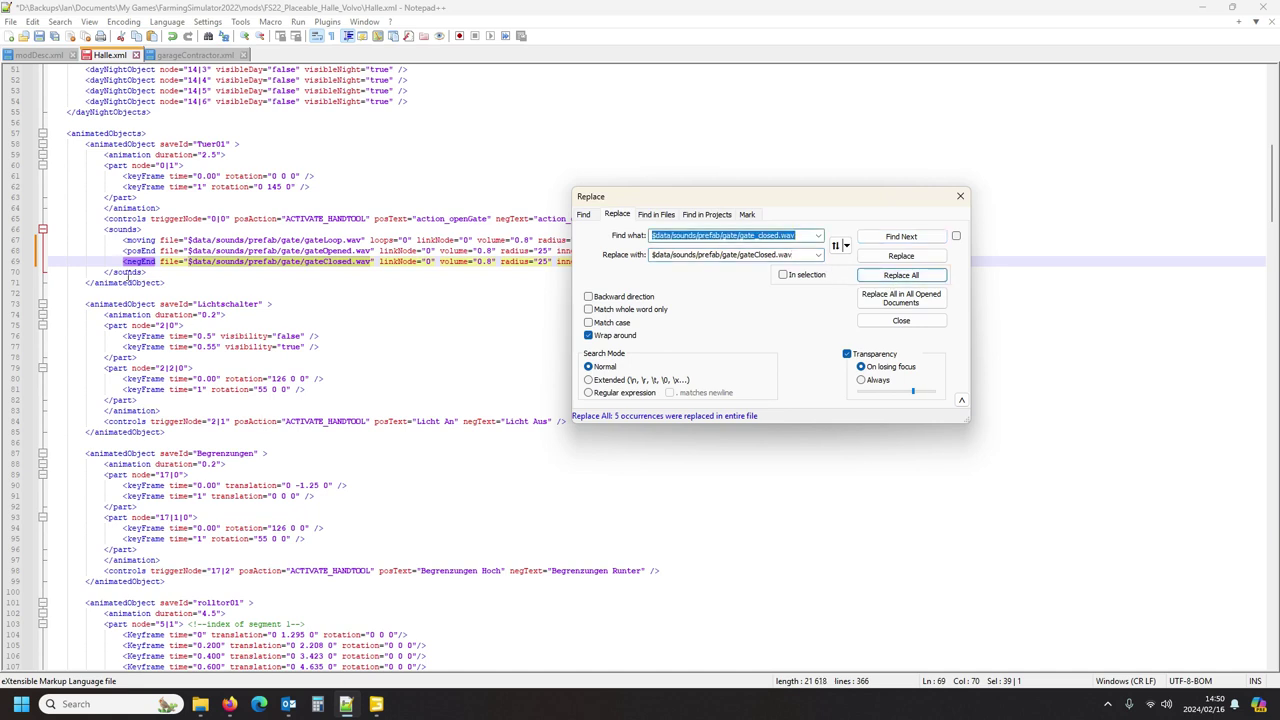
Step: Close the Replace dialog and check the sound paths of the remaining rolltor objects down to the end of Halle.xml
click(145, 272)
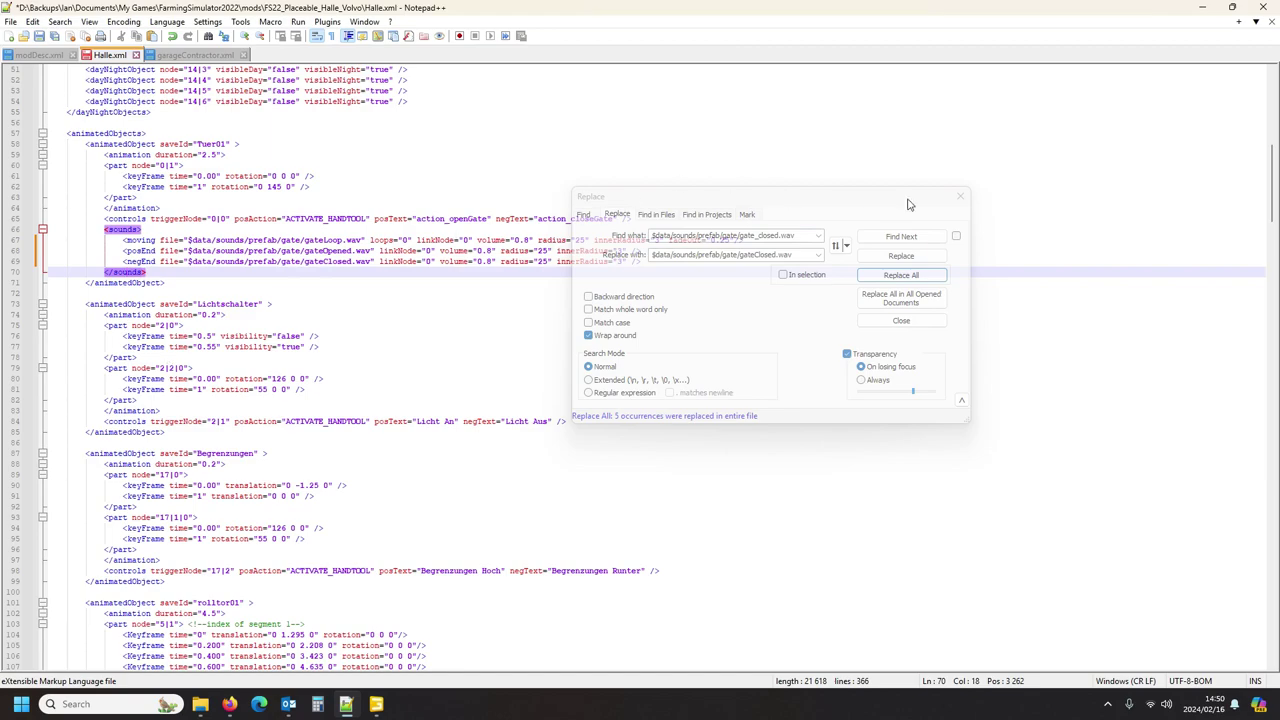
click(960, 196)
scroll(385, 320, down, 7)
scroll(376, 338, down, 20)
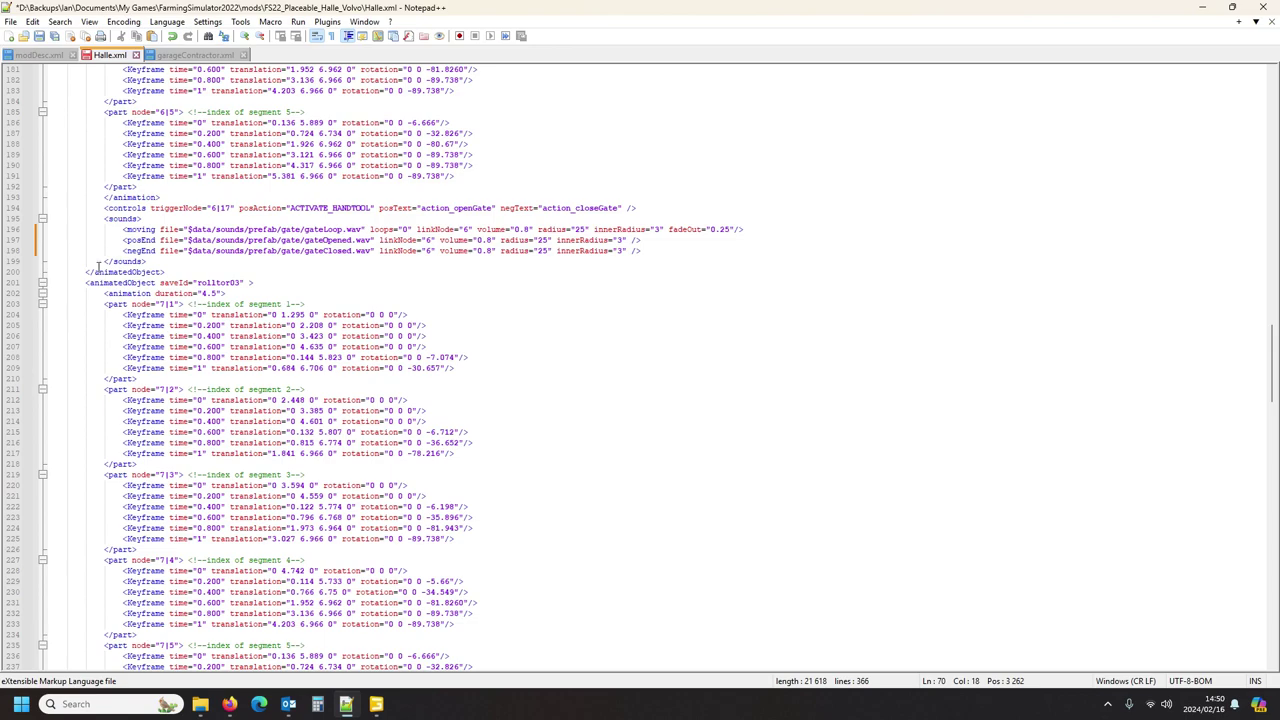
scroll(108, 277, down, 20)
scroll(130, 342, down, 13)
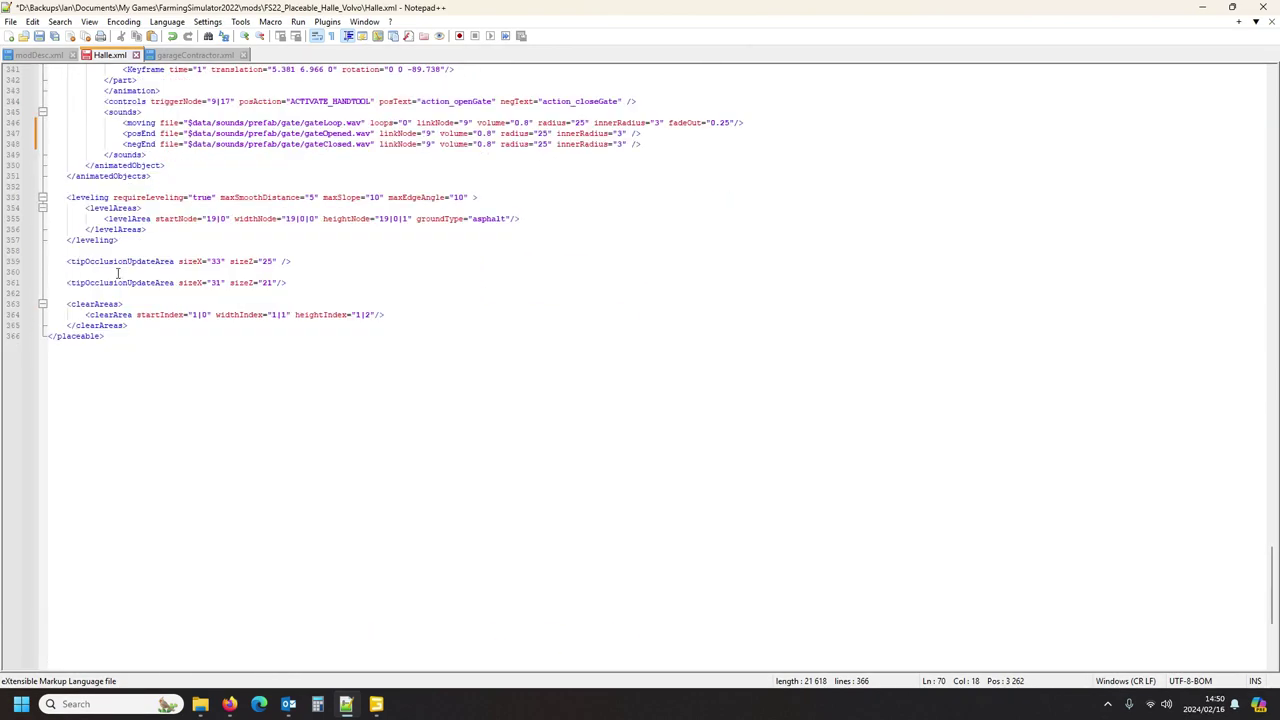
Step: Find the leveling block at the end of Halle.xml and the corresponding leveling block in garageContractor.xml
scroll(115, 300, up, 3)
click(113, 284)
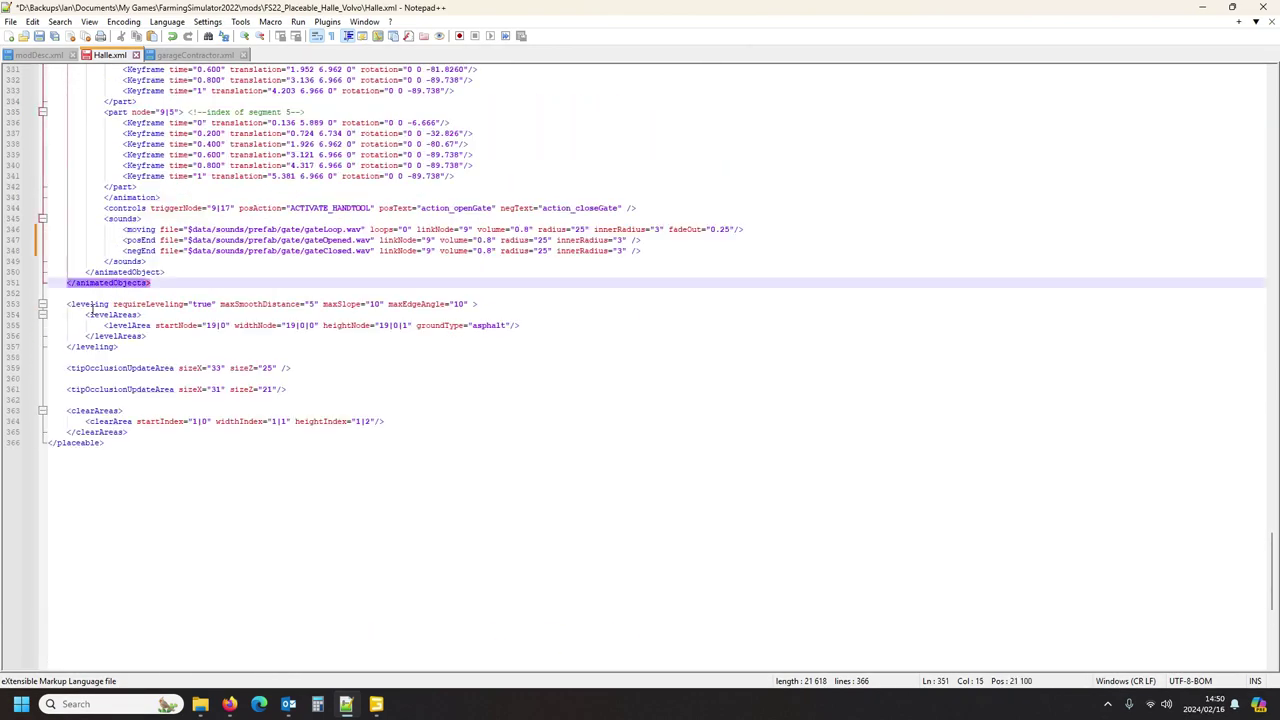
click(93, 307)
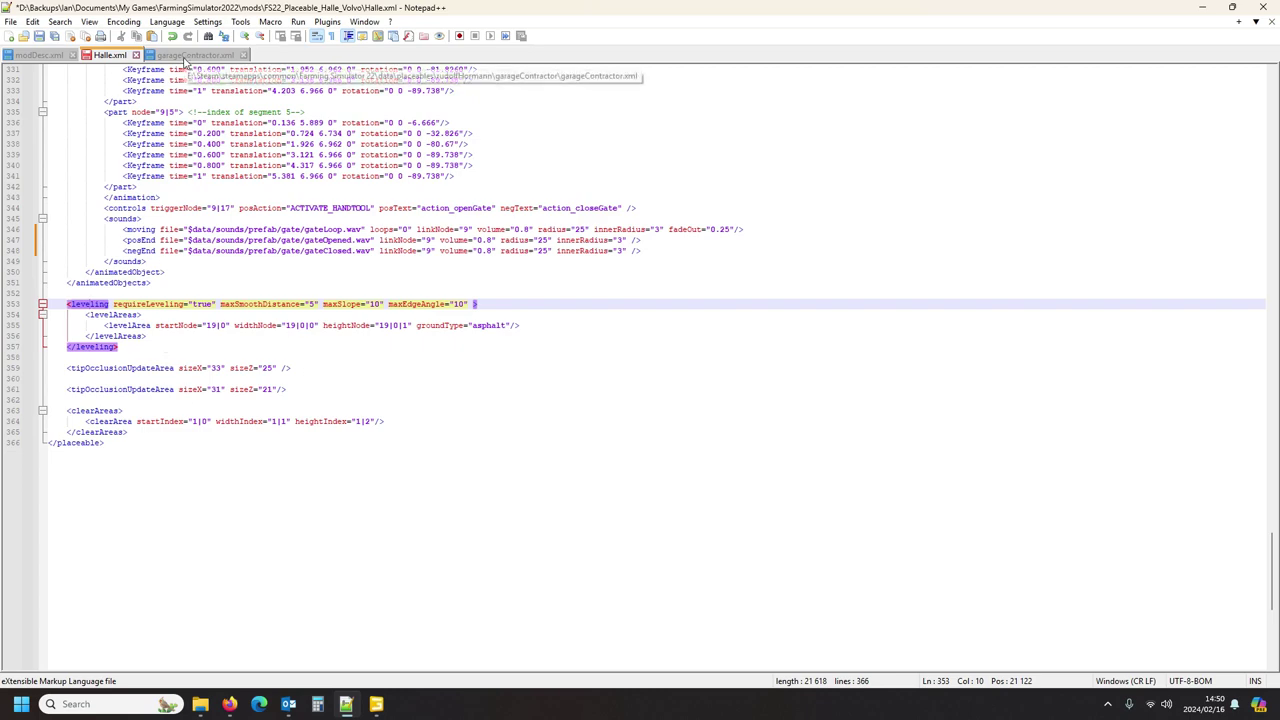
click(186, 56)
scroll(258, 368, up, 7)
scroll(258, 368, up, 13)
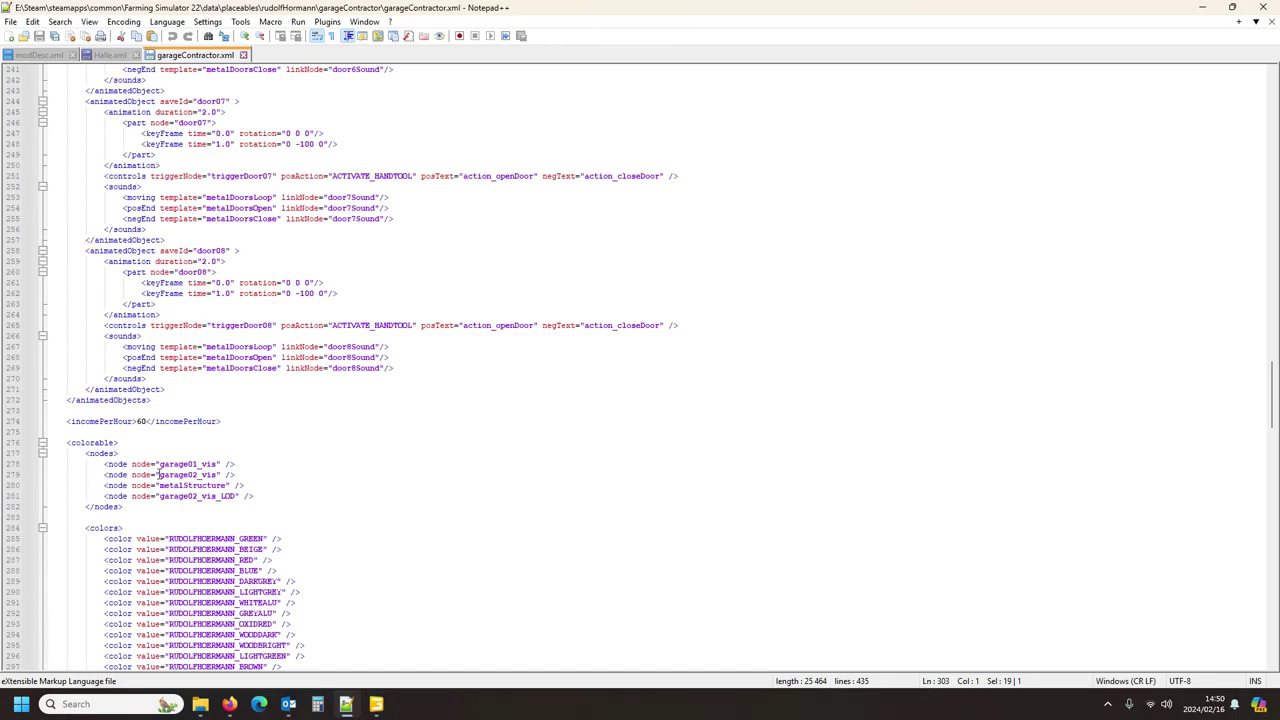
scroll(158, 462, up, 17)
scroll(158, 462, up, 20)
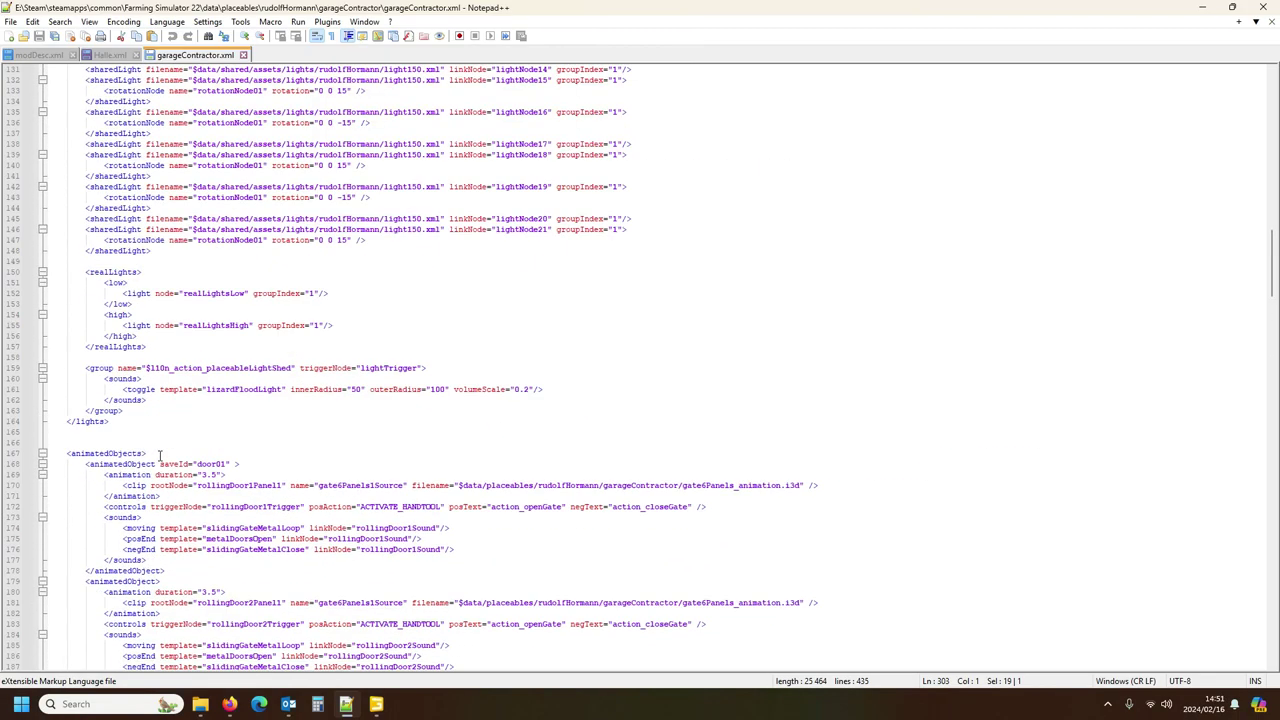
scroll(186, 432, up, 7)
scroll(186, 432, up, 20)
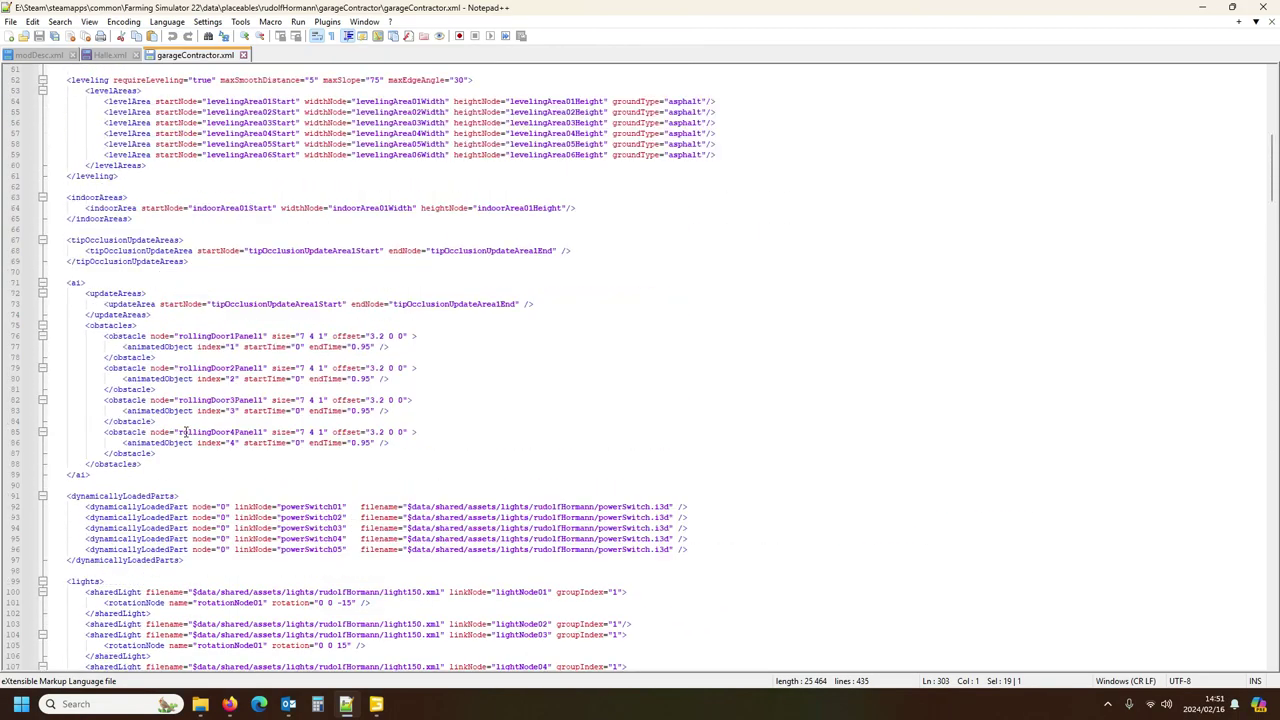
click(98, 186)
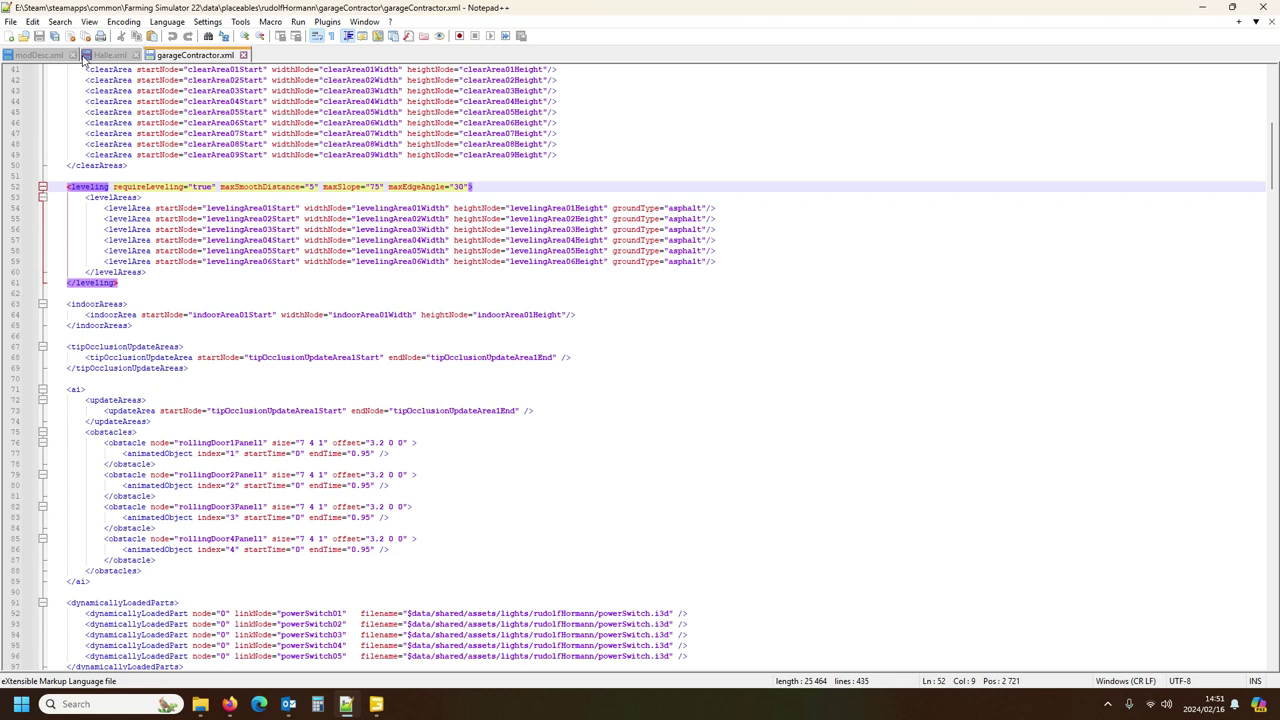
Step: Compare the levelArea node references in Halle.xml with those in garageContractor.xml
click(111, 55)
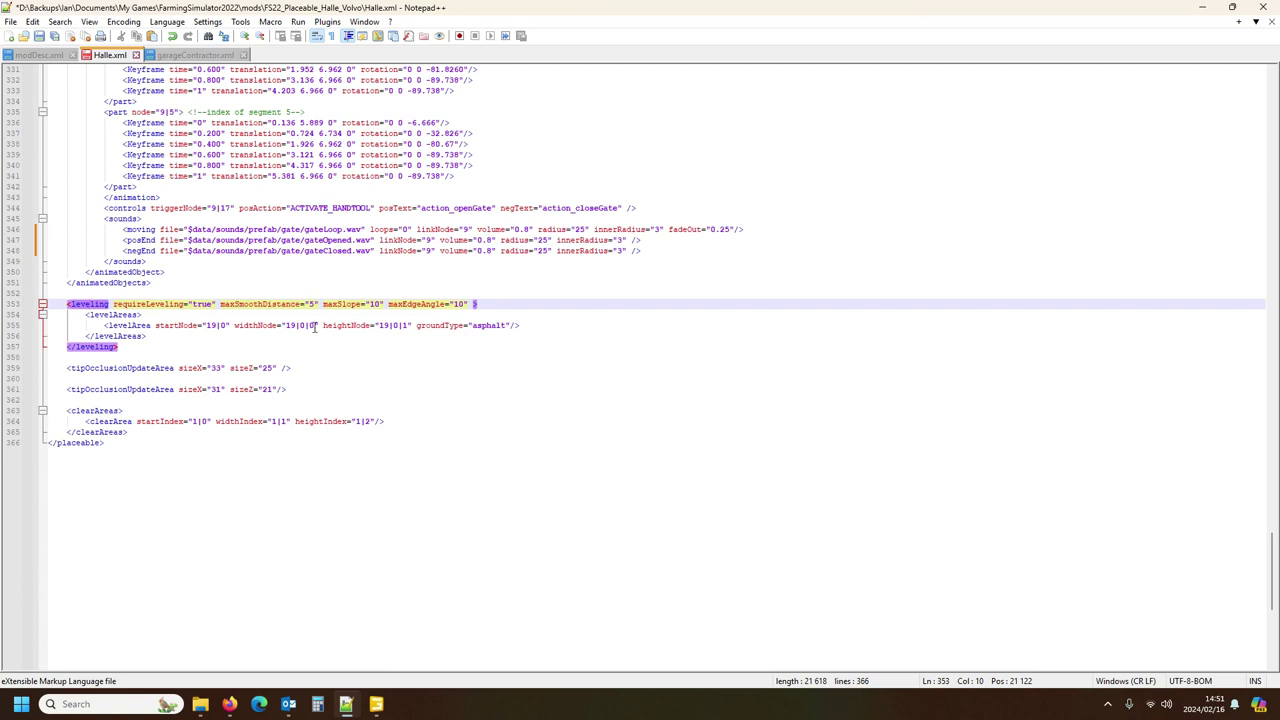
click(195, 55)
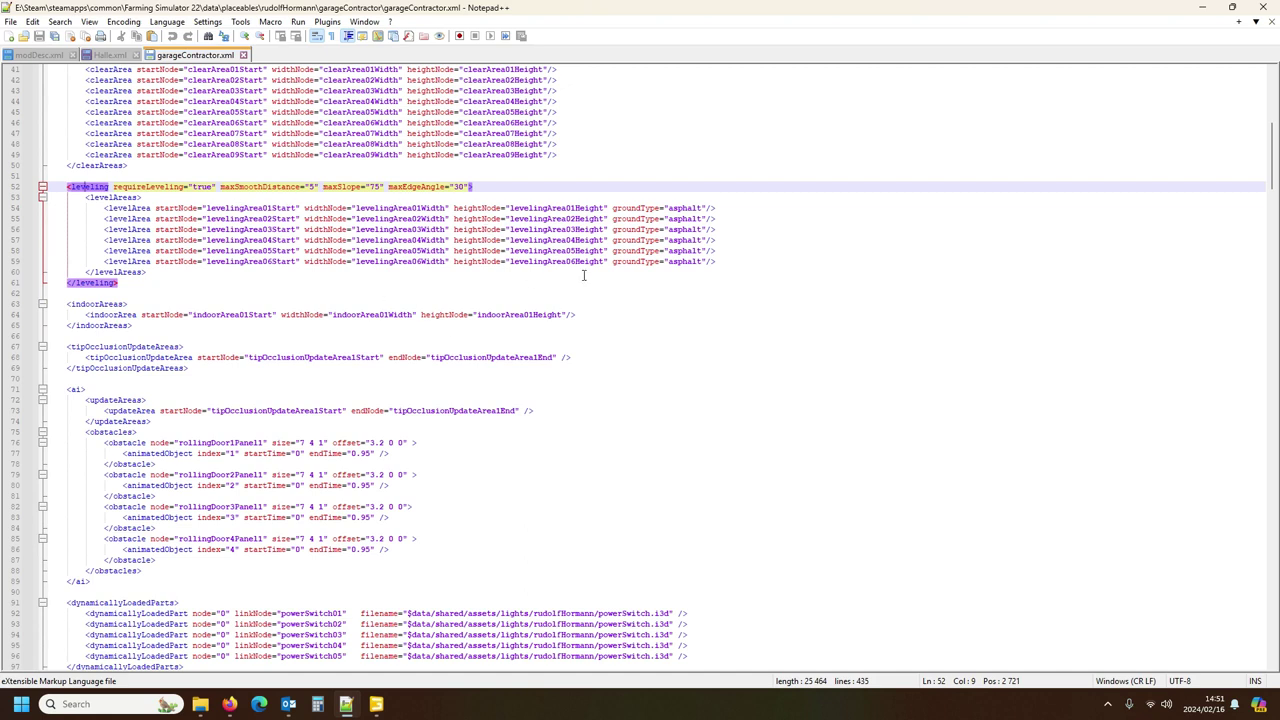
click(109, 55)
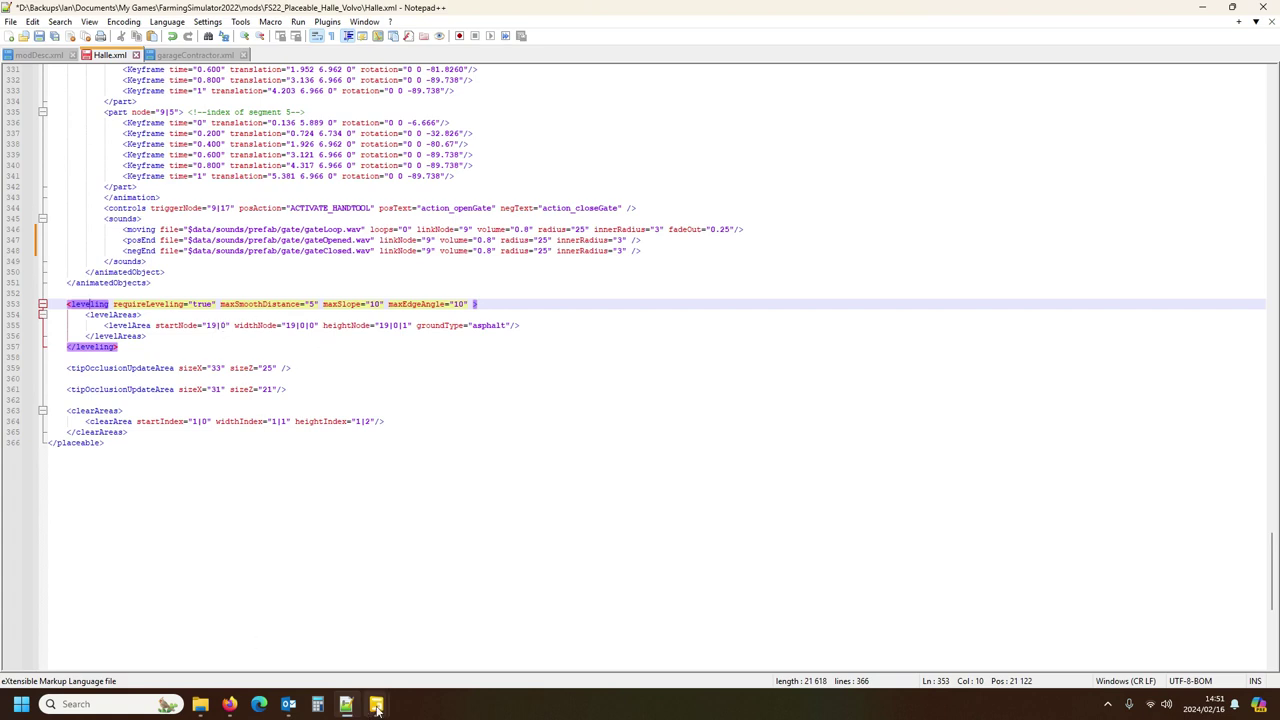
Step: Switch to GIANTS Editor and check the start, width and height nodes under areas against the levelArea index paths in Halle.xml
mouse_move(376, 703)
click(305, 570)
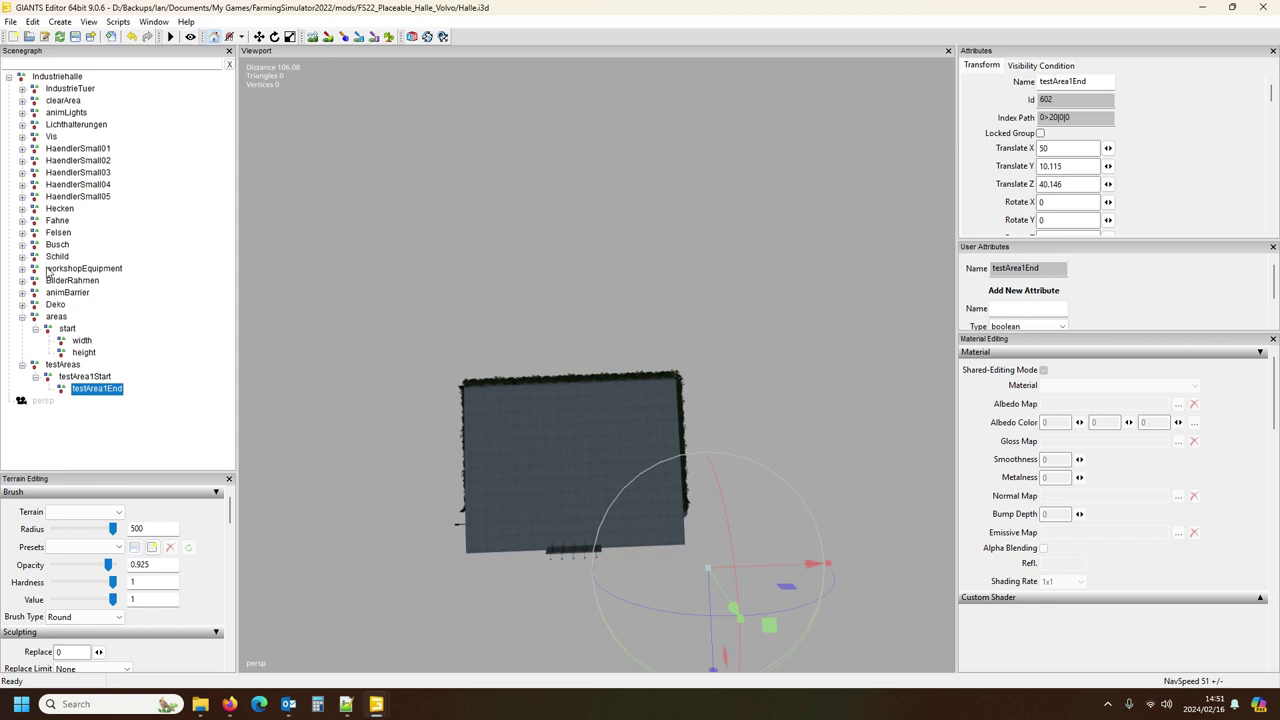
click(78, 340)
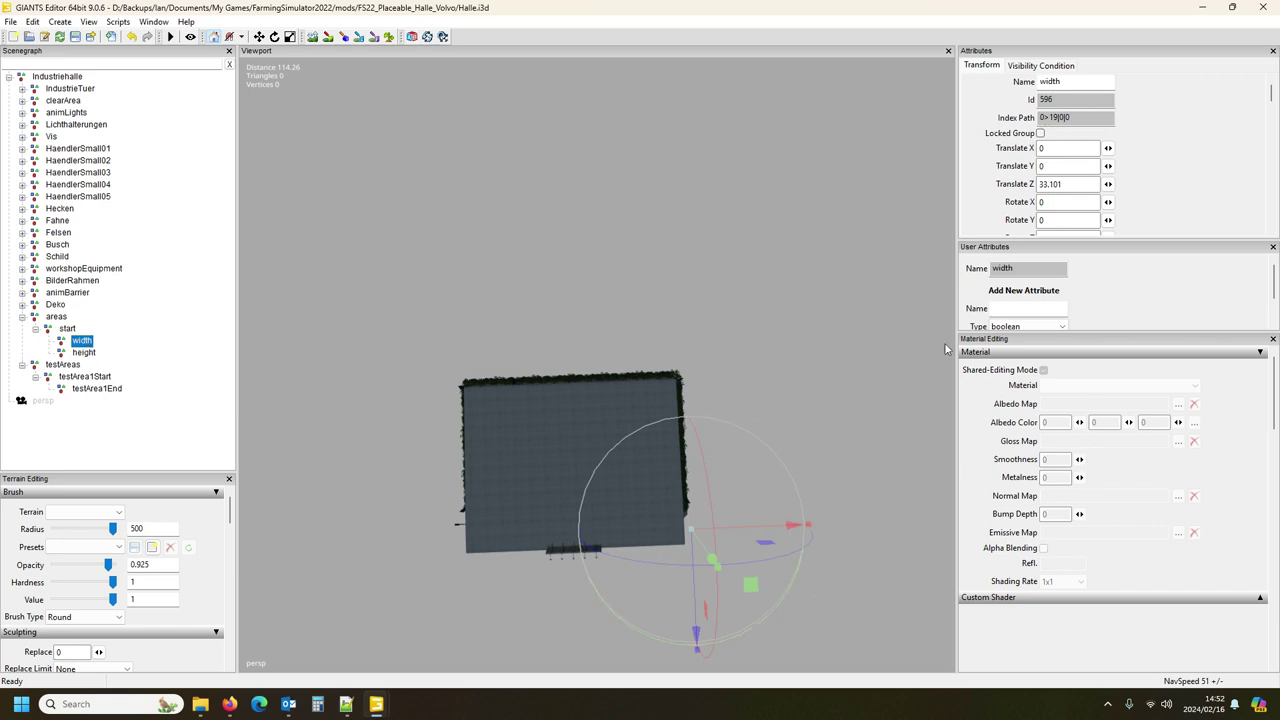
click(346, 704)
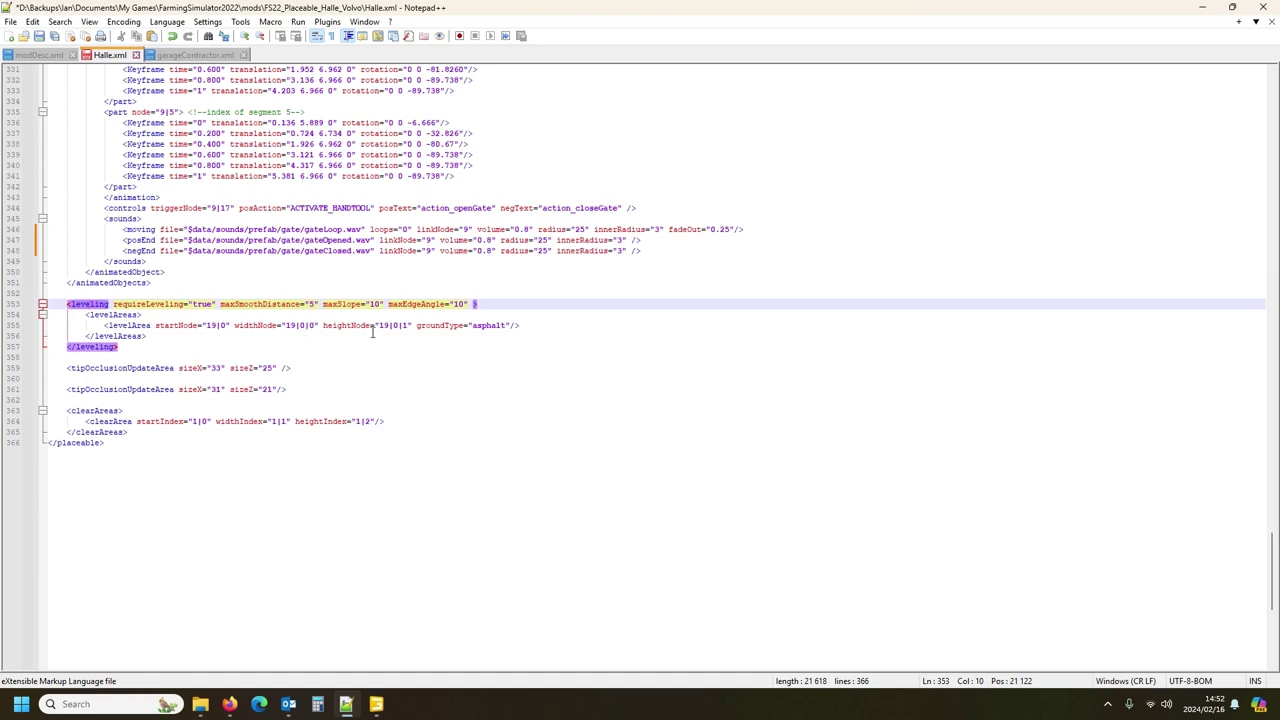
click(376, 704)
click(333, 645)
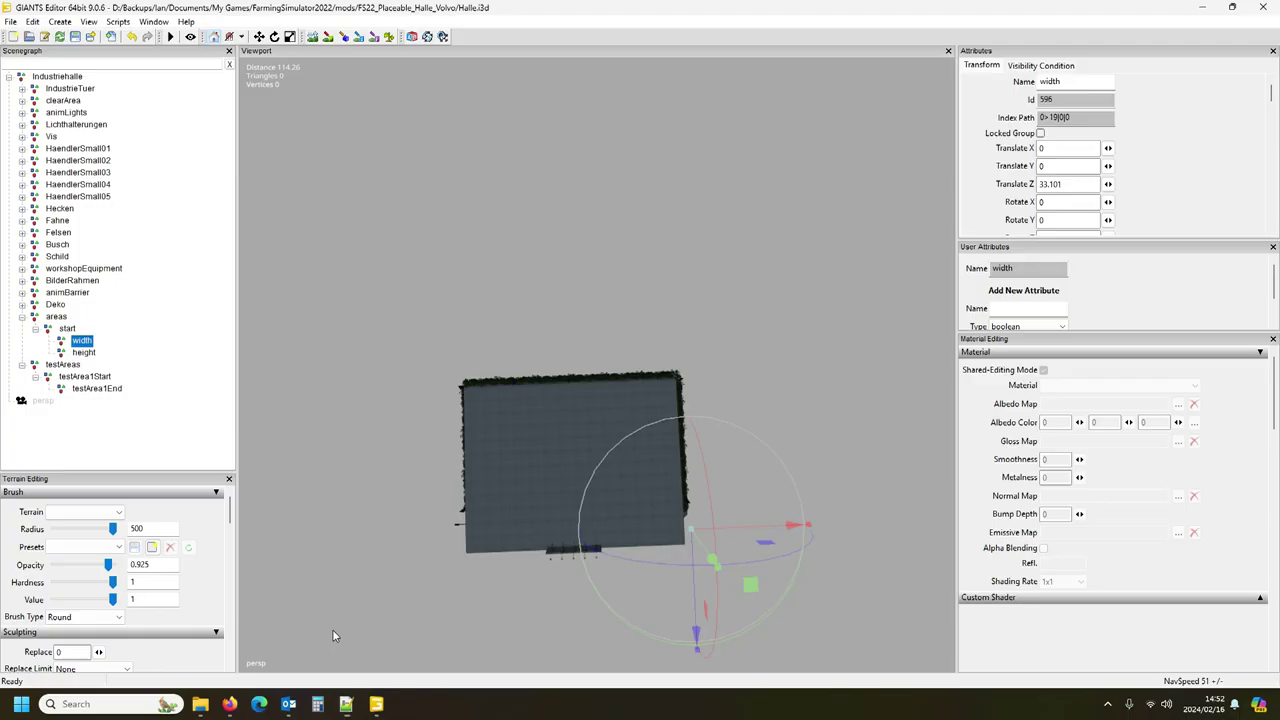
click(67, 329)
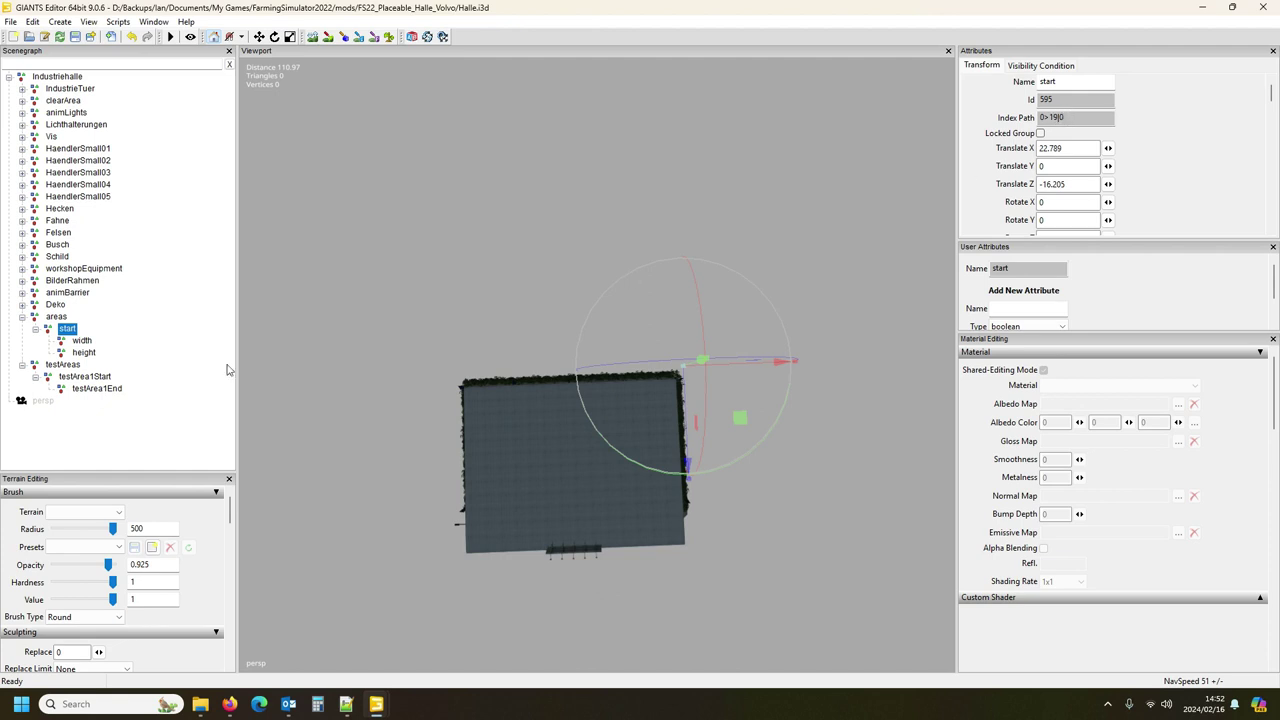
click(84, 342)
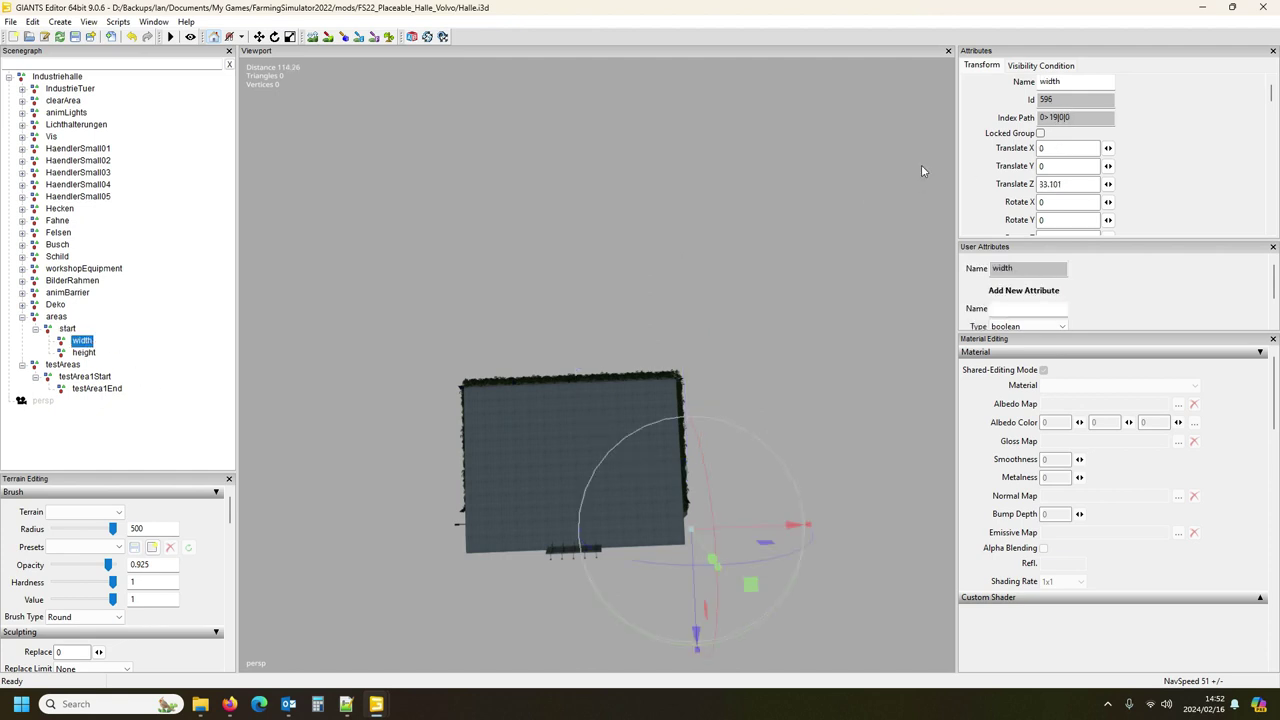
click(84, 353)
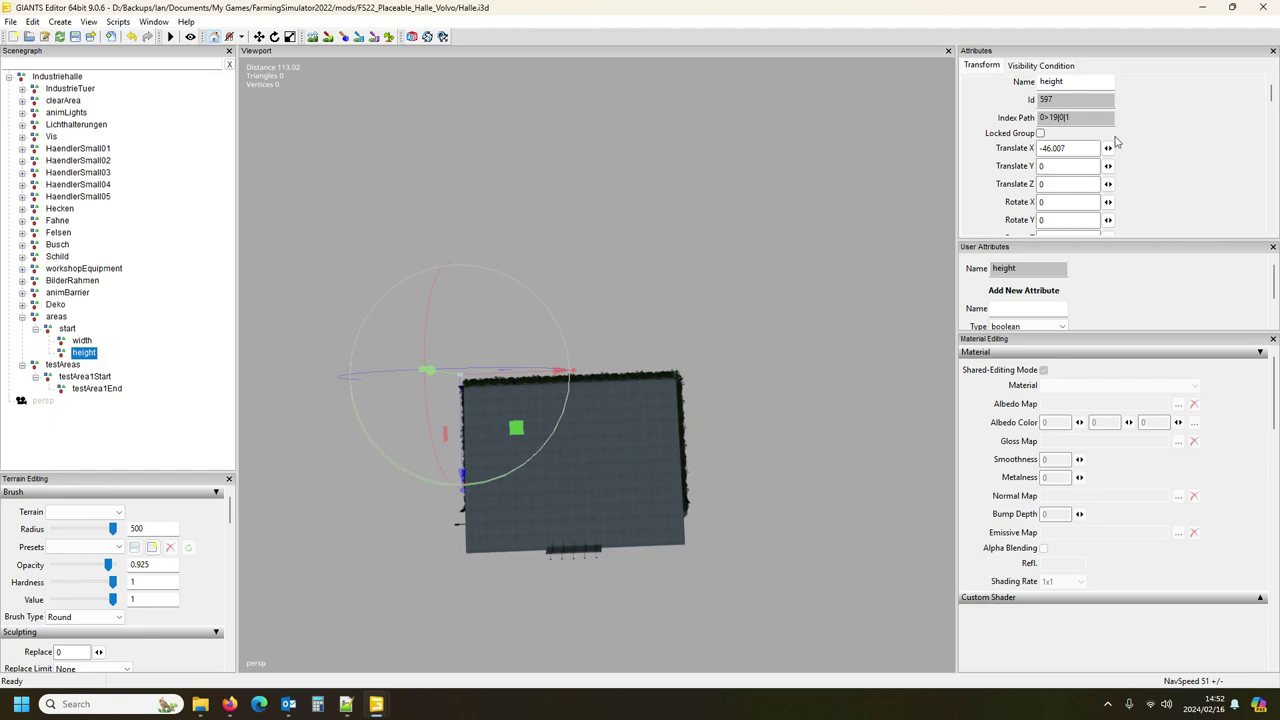
click(67, 329)
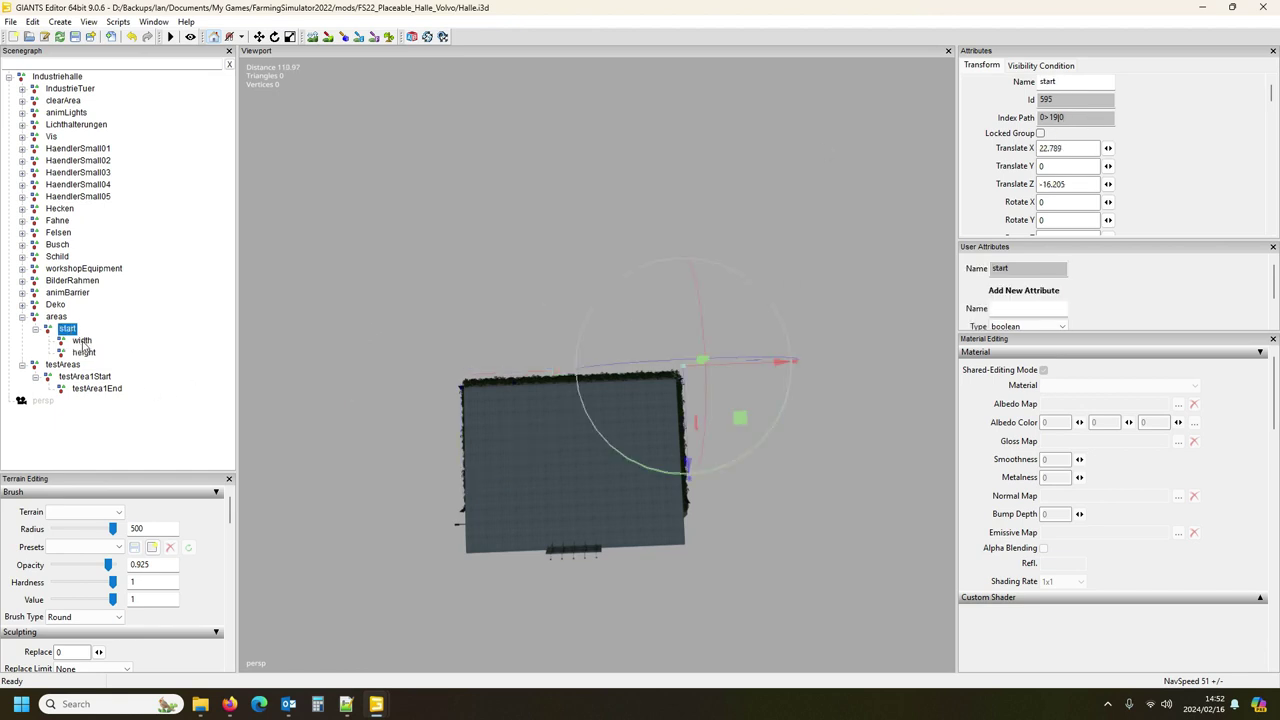
click(84, 353)
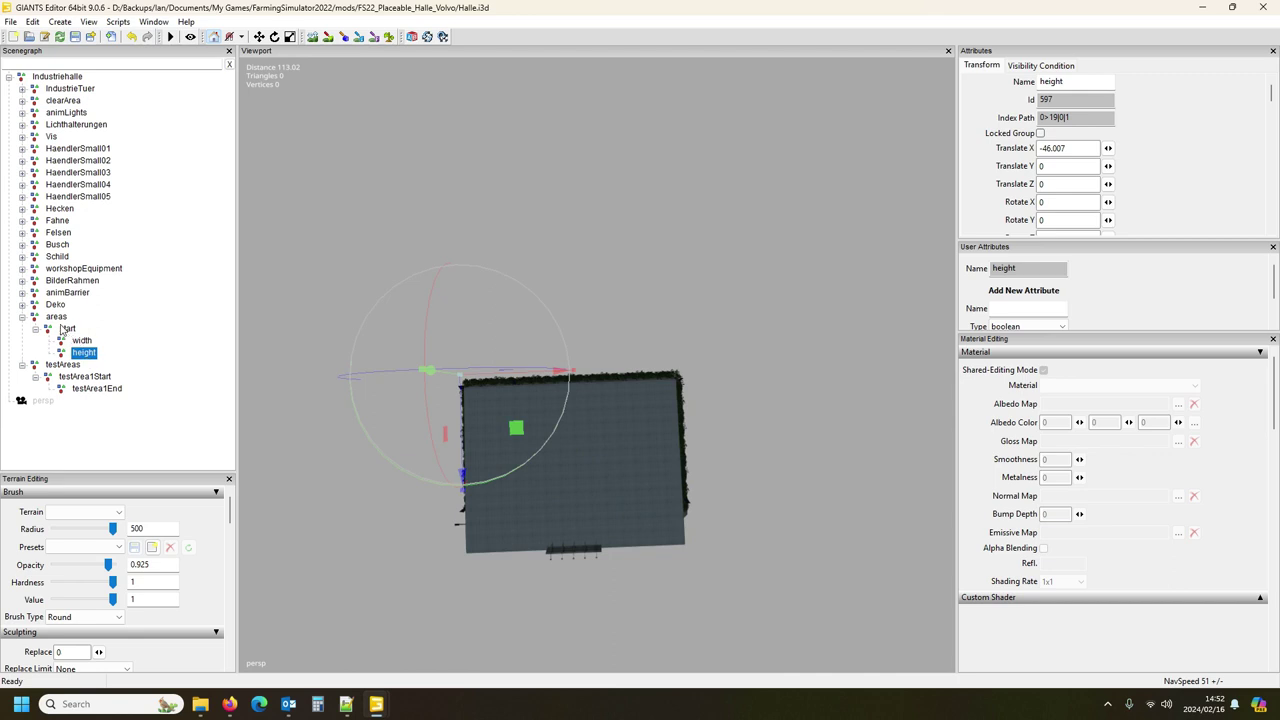
Step: Rename the areas transform group in the Halle.i3d scenegraph as levelAreas
click(56, 317)
click(1043, 83)
text(levelareas)
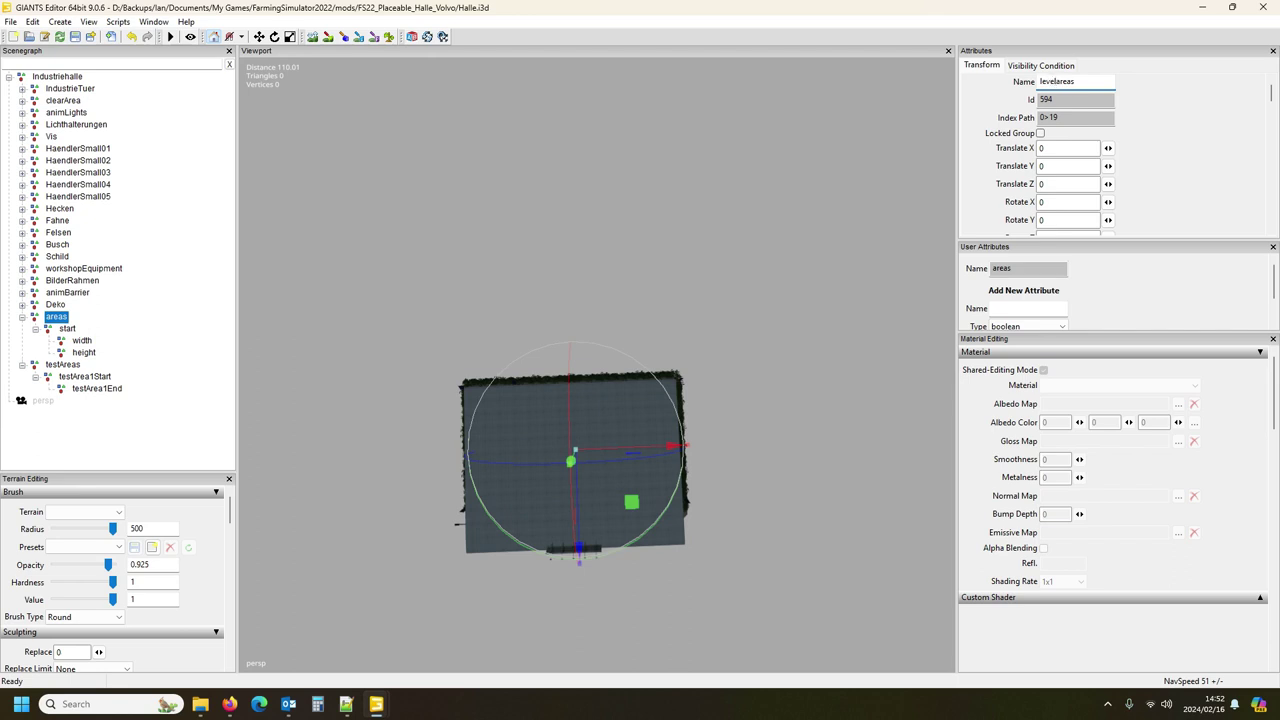
key(Delete)
text(A)
key(Return)
Step: Switch to Notepad++ and find the levelingArea01Start entry in the i3dMappings of garageContractor.xml
click(346, 704)
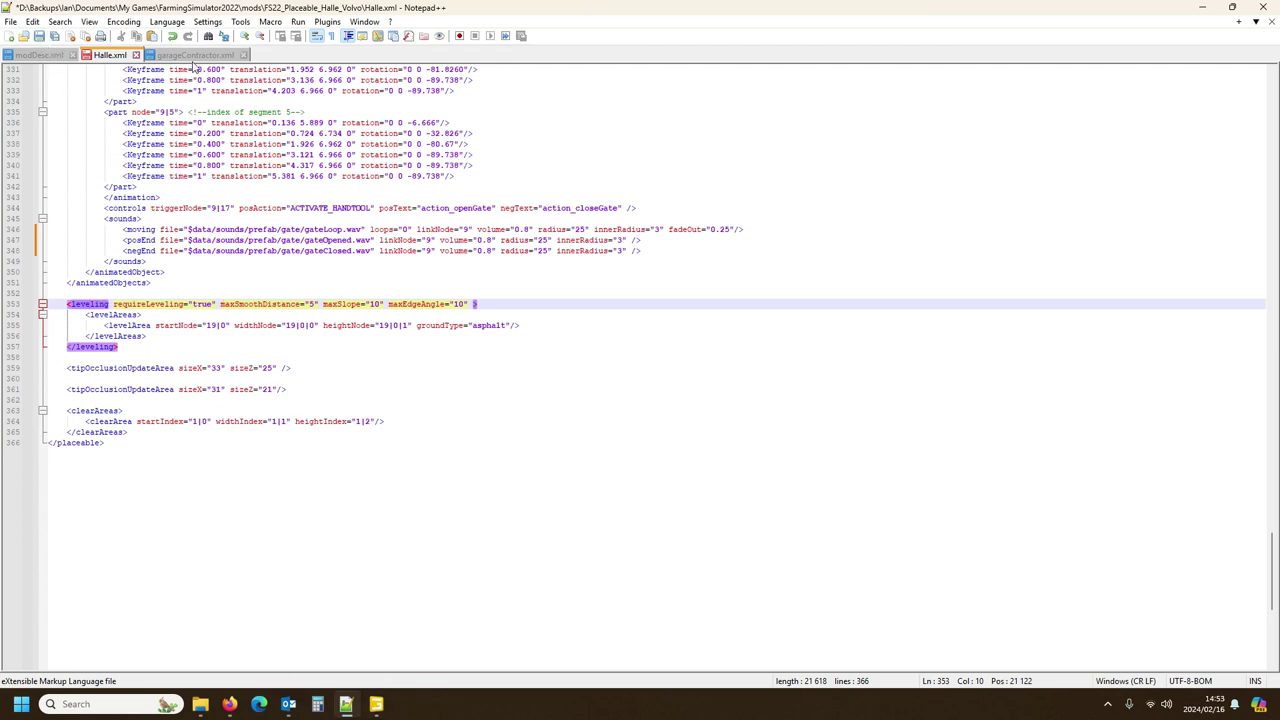
click(349, 676)
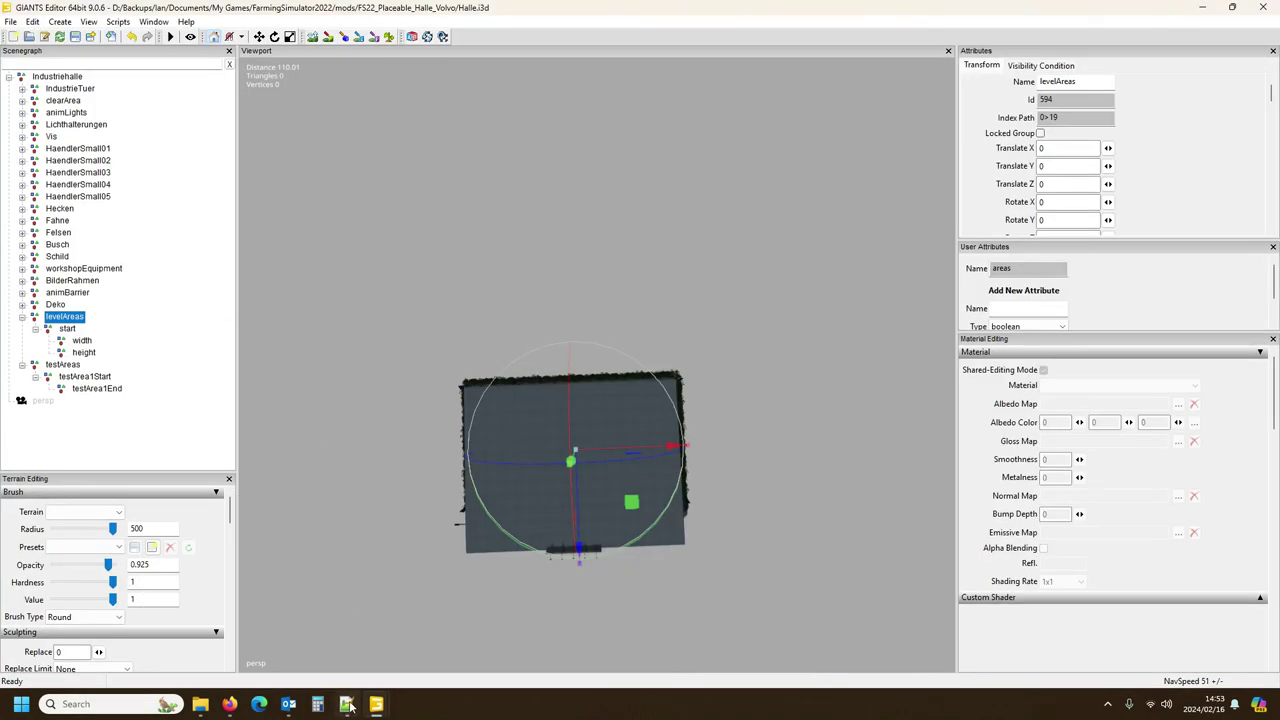
click(346, 704)
click(195, 54)
scroll(335, 362, down, 20)
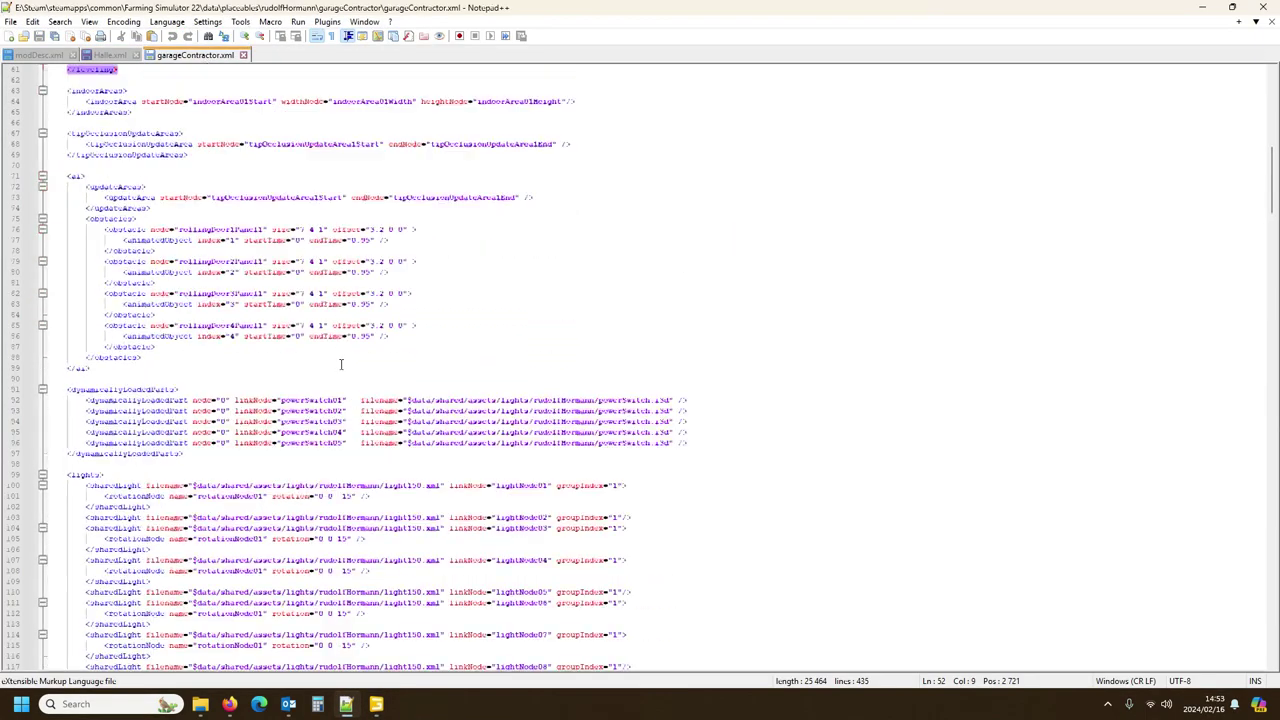
scroll(334, 362, down, 20)
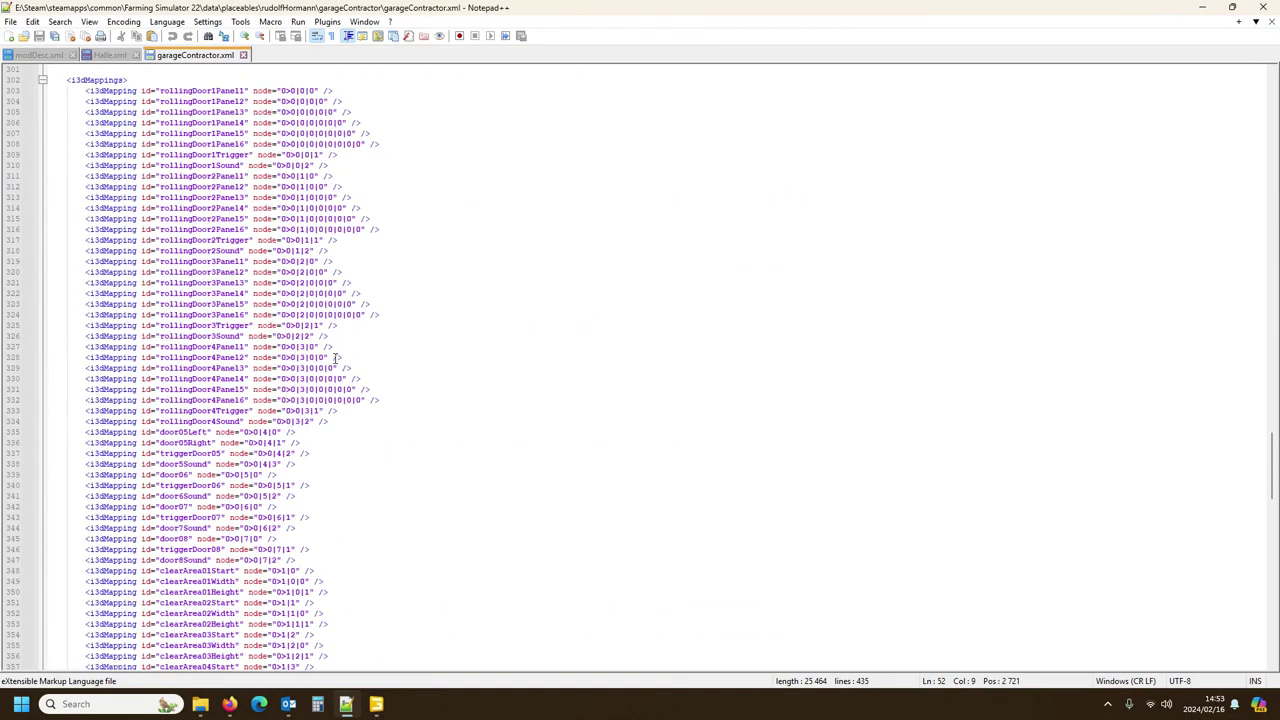
scroll(263, 336, down, 17)
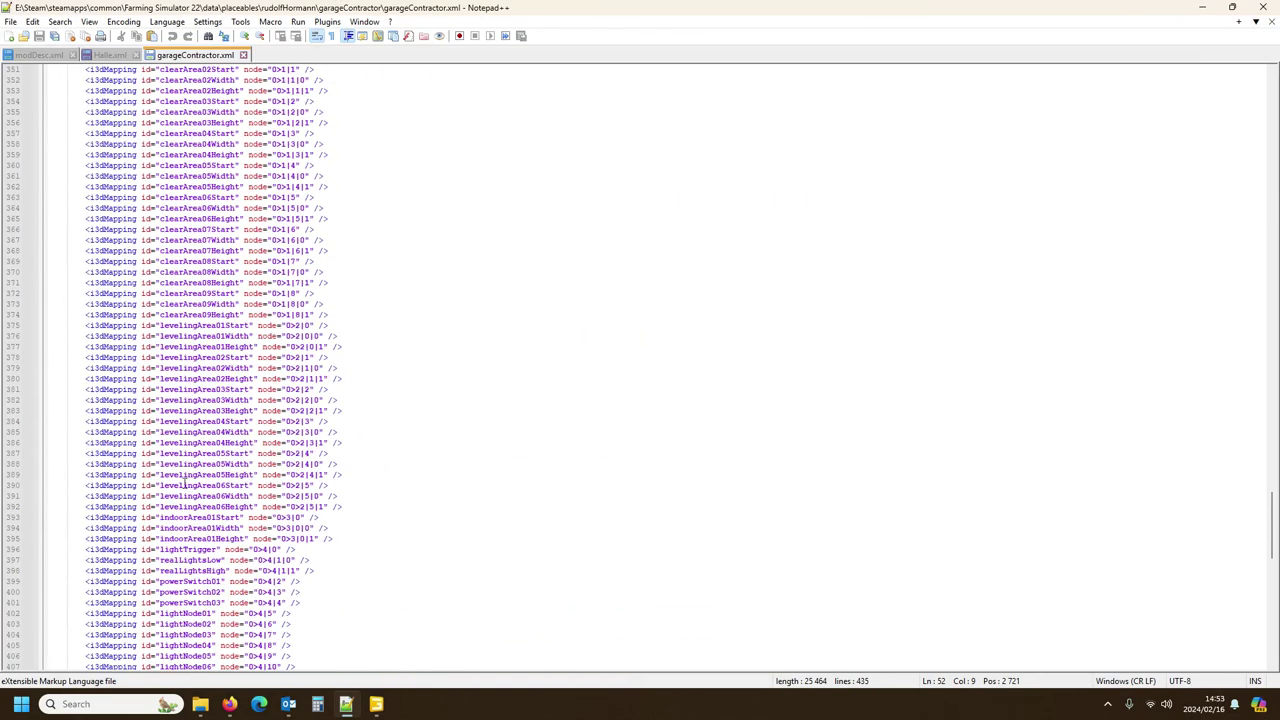
click(200, 325)
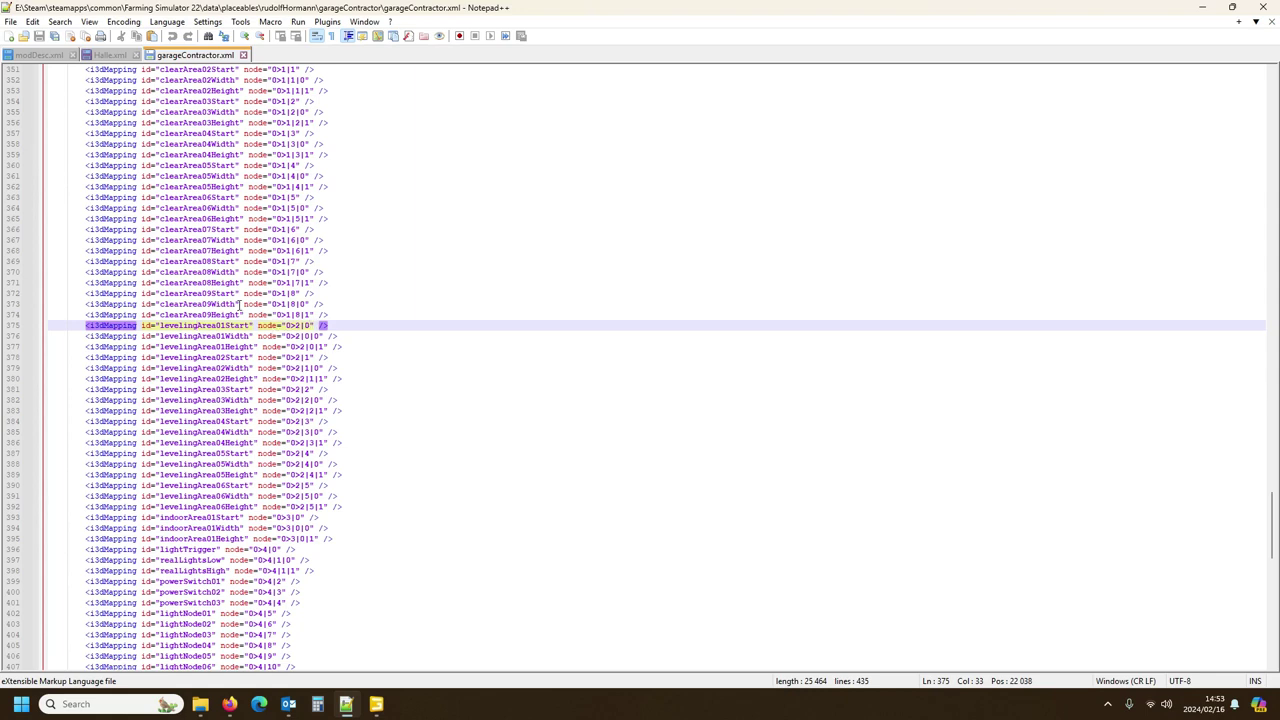
Step: Review the two tipOcclusionUpdateArea lines and the clearAreas block at the end of Halle.xml
click(108, 56)
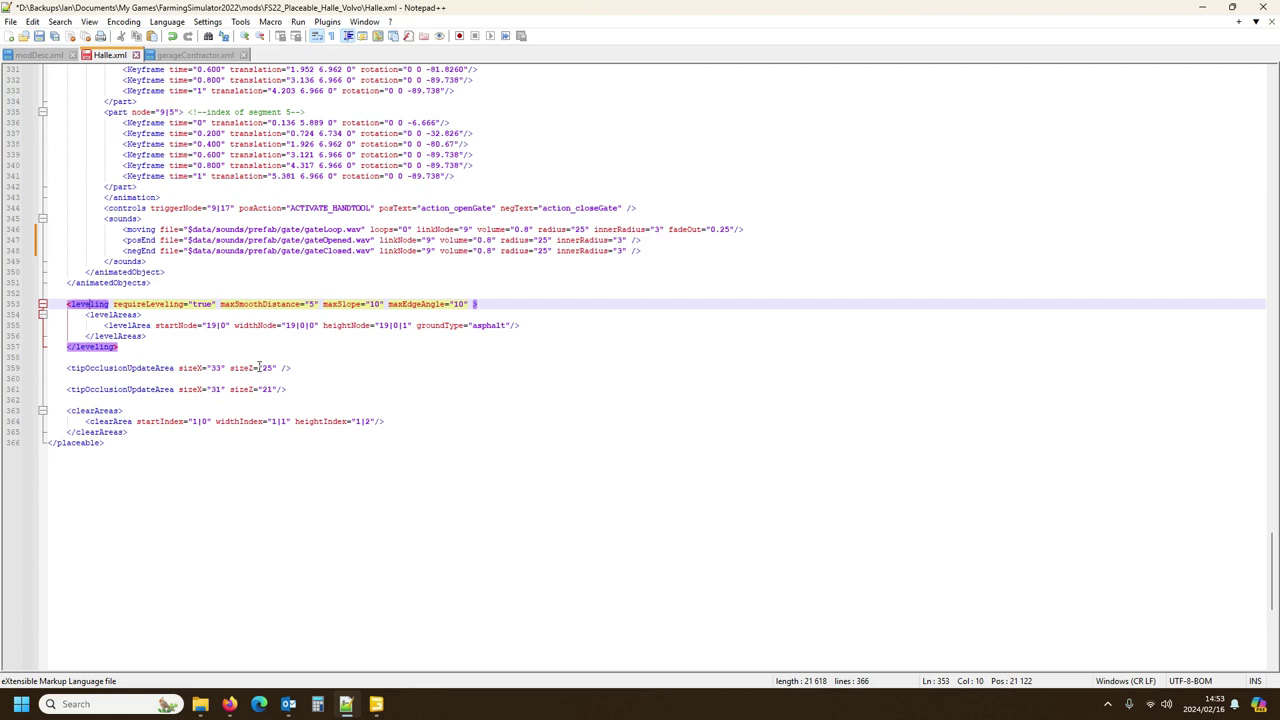
click(97, 367)
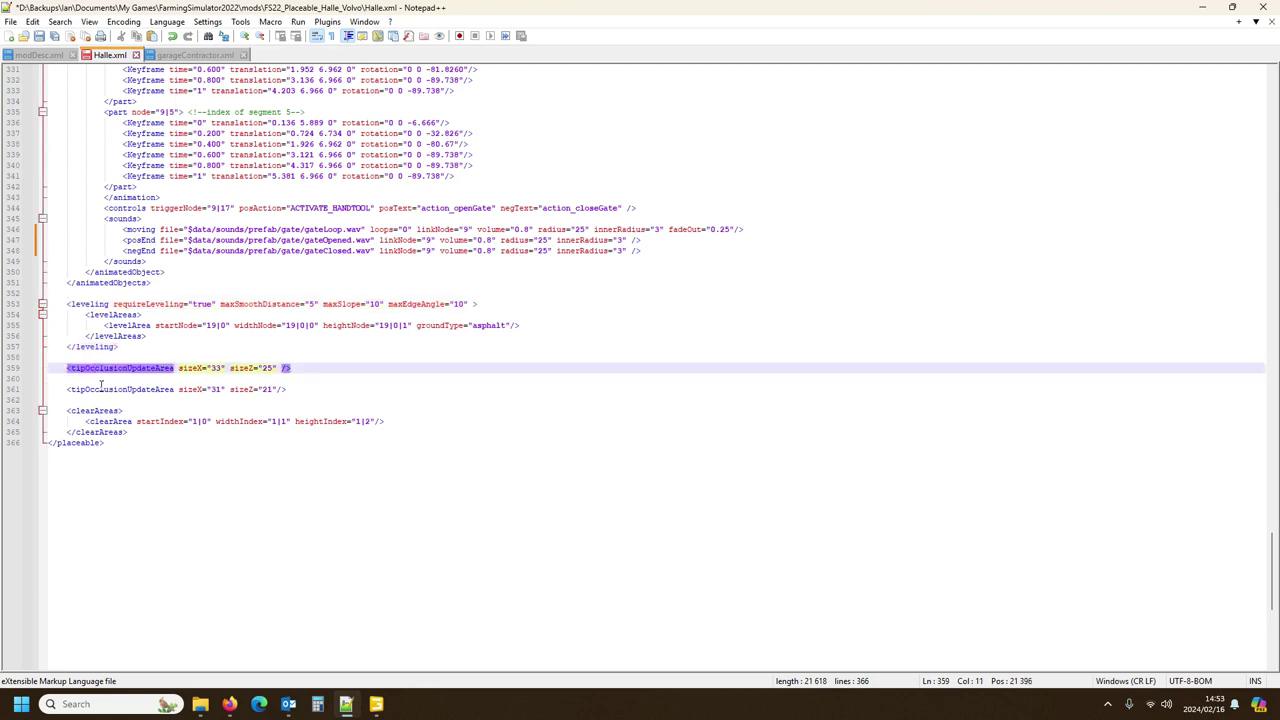
click(100, 387)
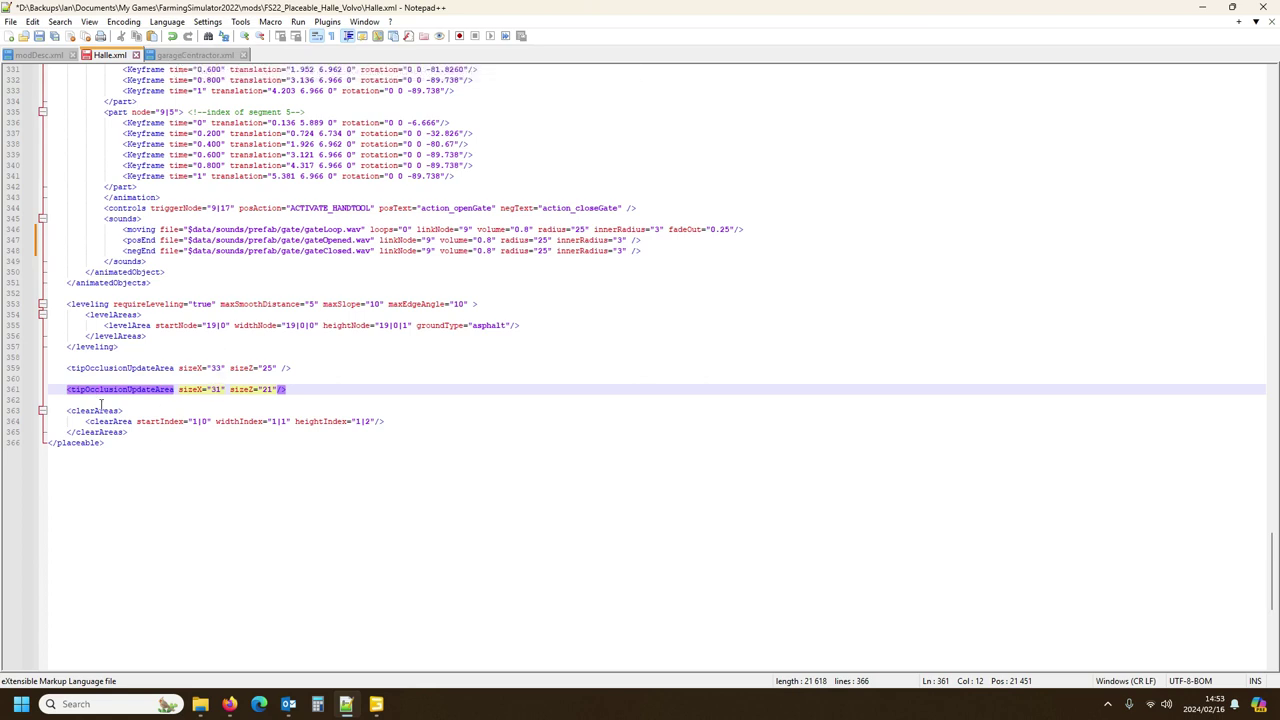
click(91, 410)
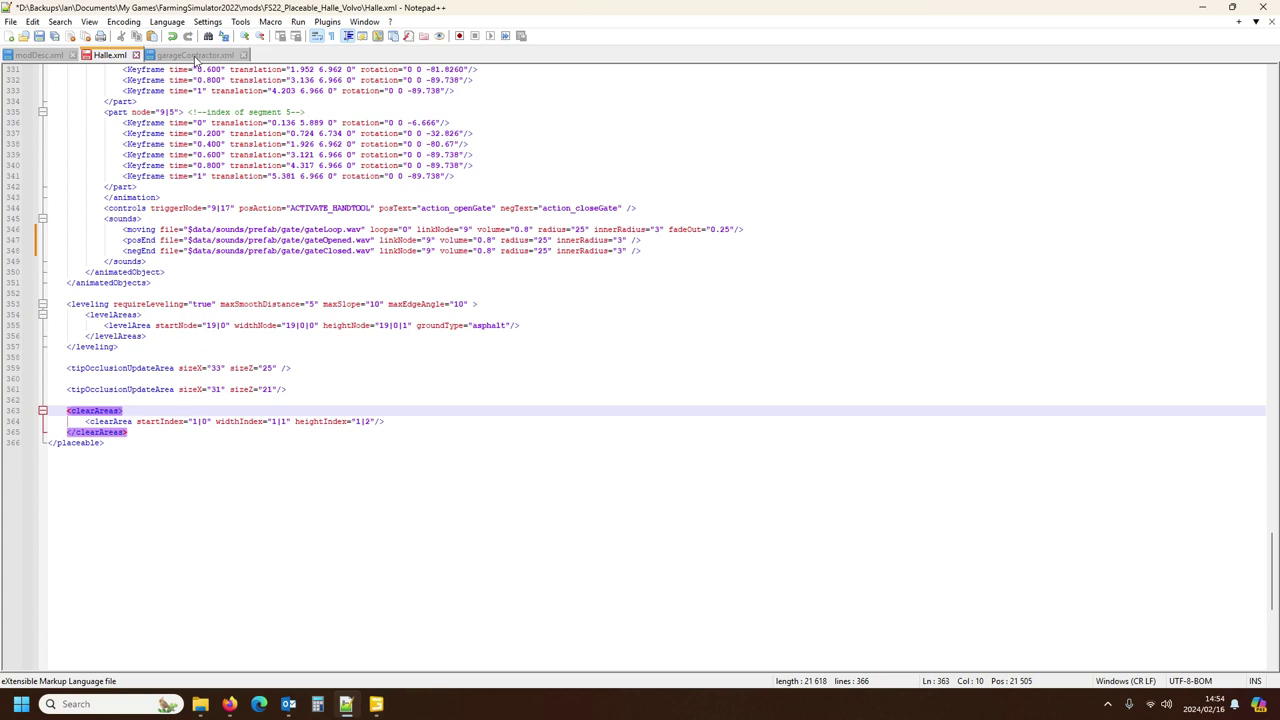
Step: Check the clearArea mappings in garageContractor.xml, then inspect the clearArea group's three transform nodes in GIANTS Editor
click(193, 56)
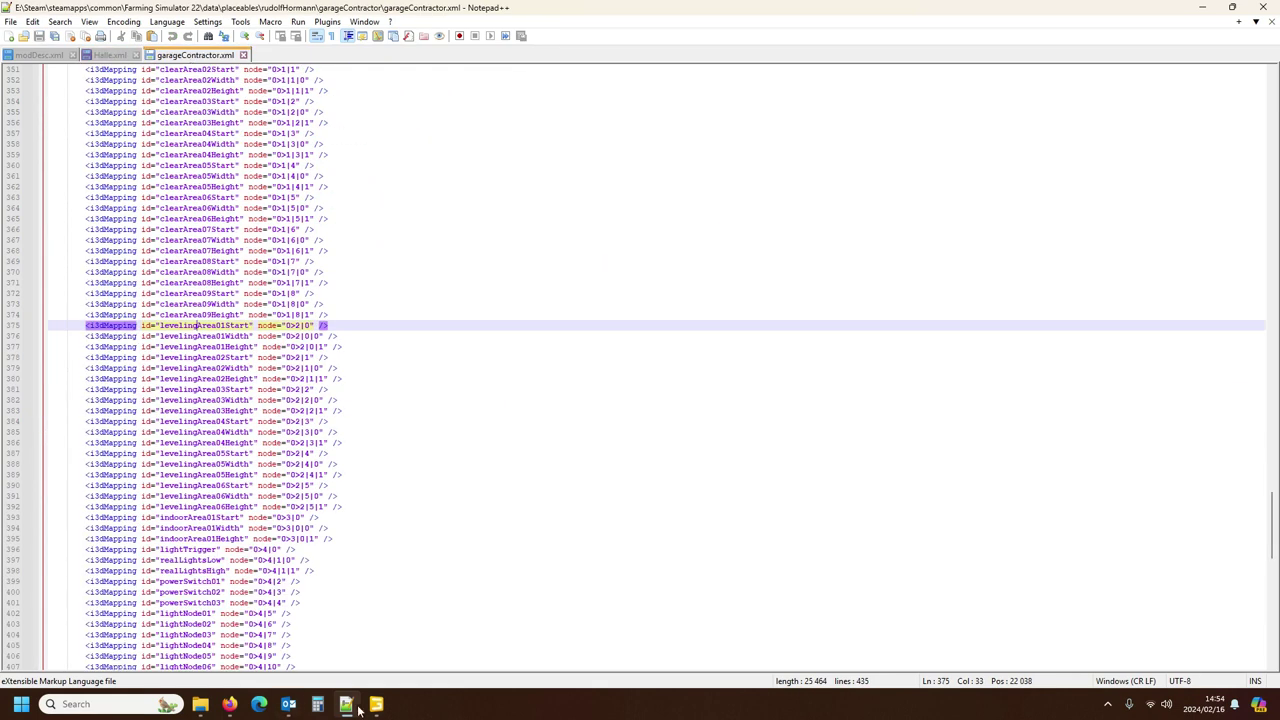
mouse_move(346, 704)
click(294, 624)
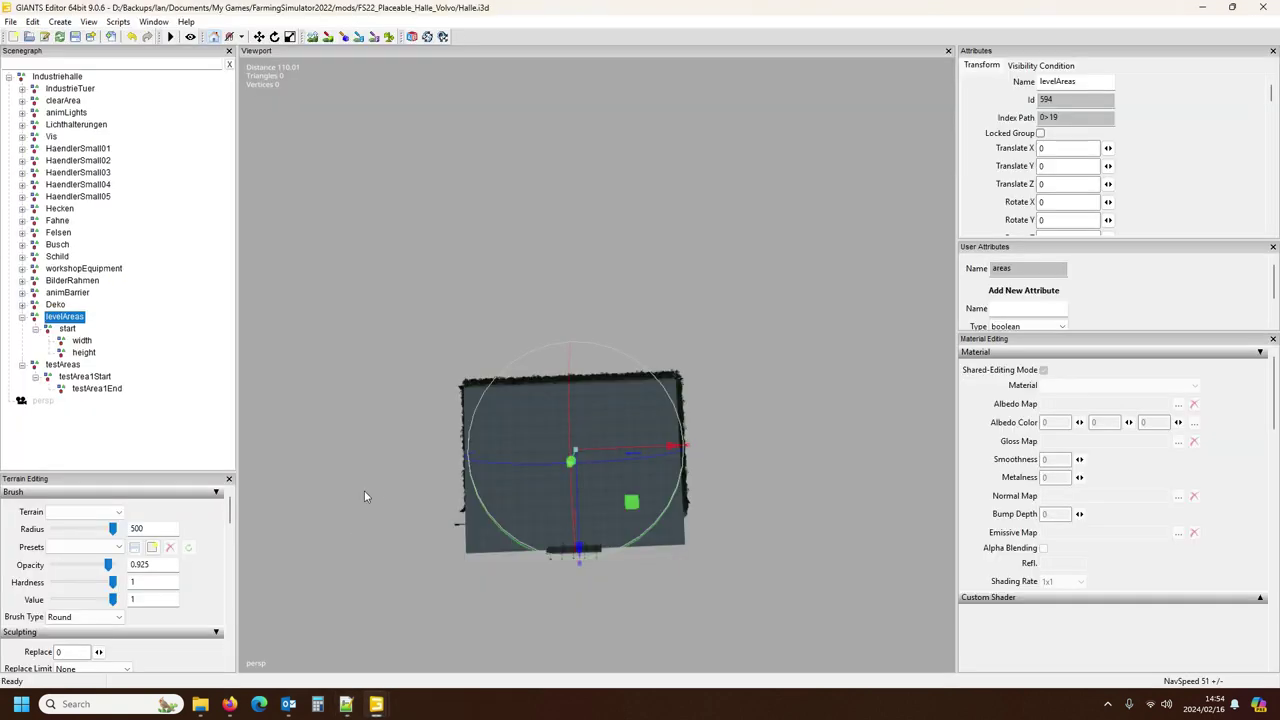
click(23, 101)
click(62, 104)
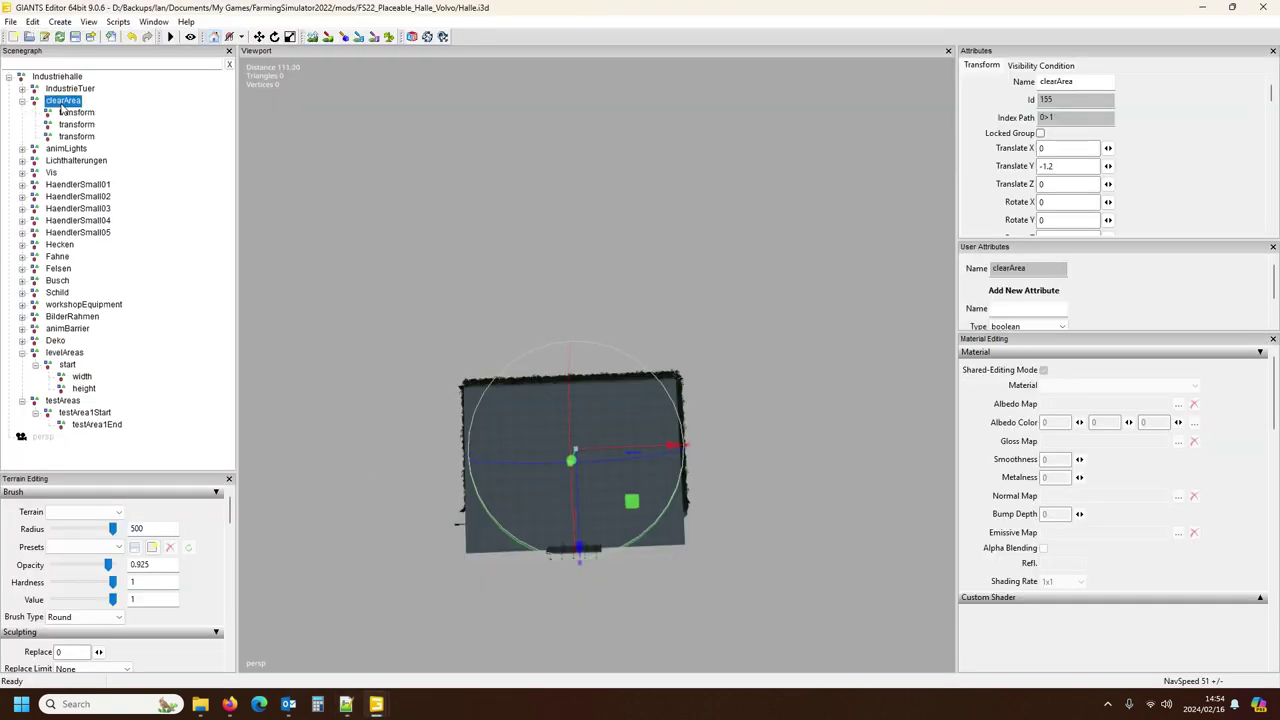
click(68, 116)
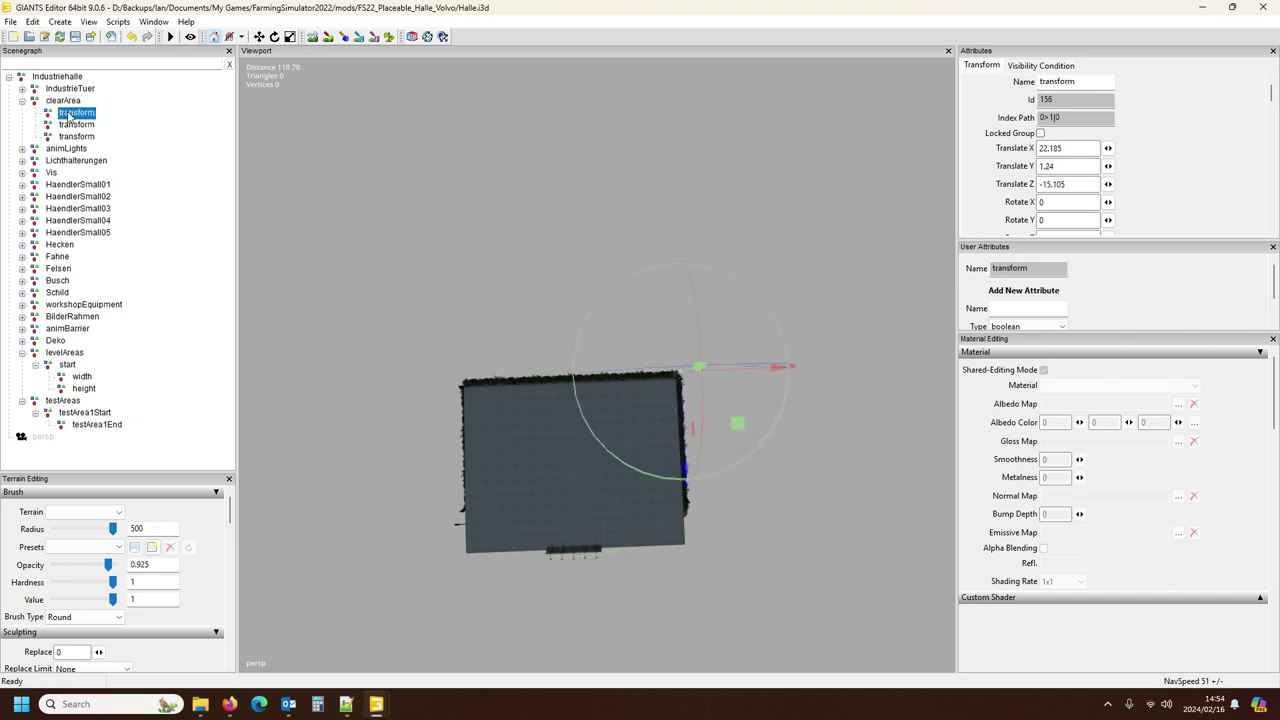
click(76, 125)
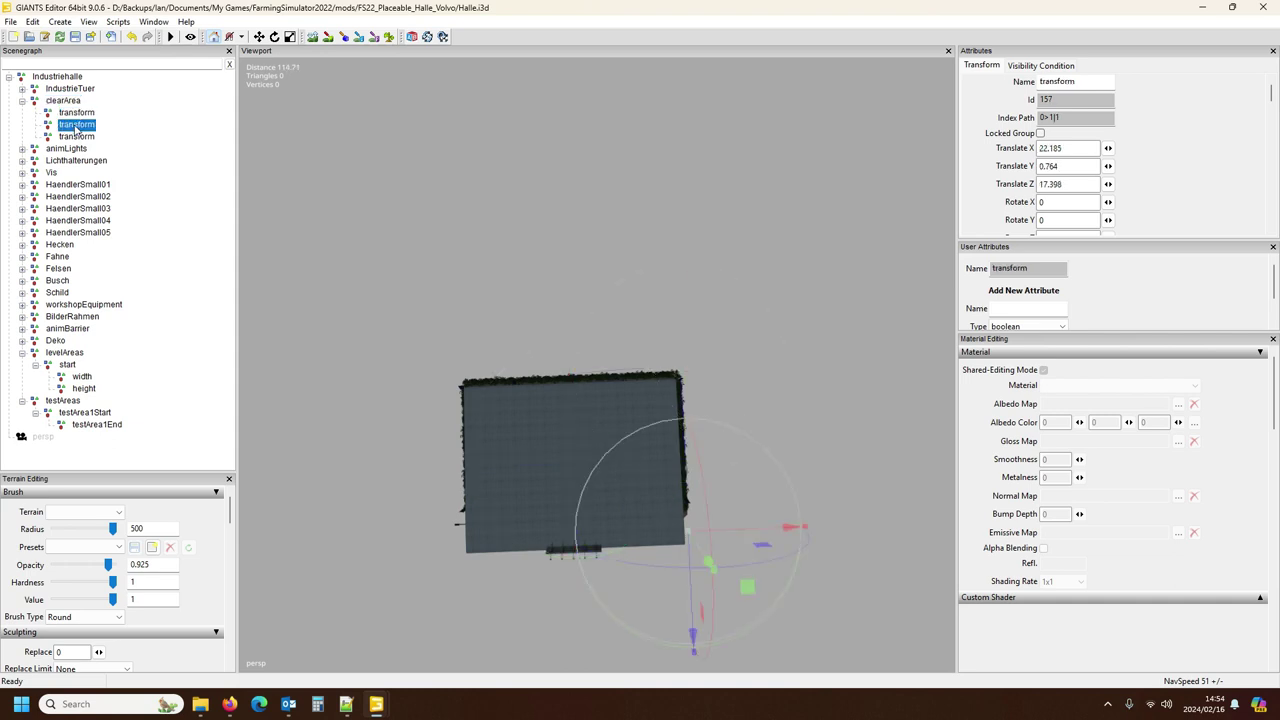
click(77, 136)
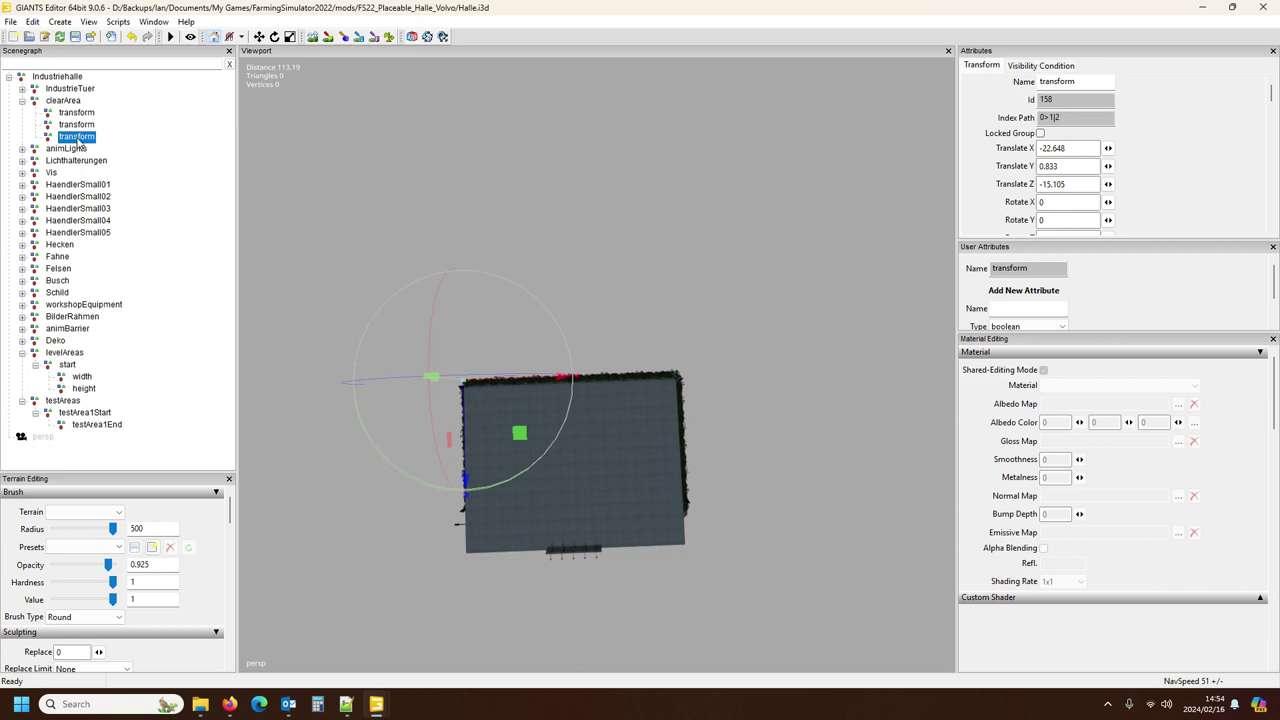
Step: Compare the positions of the three clearArea transforms with the levelAreas and testAreas nodes around the hall
click(77, 114)
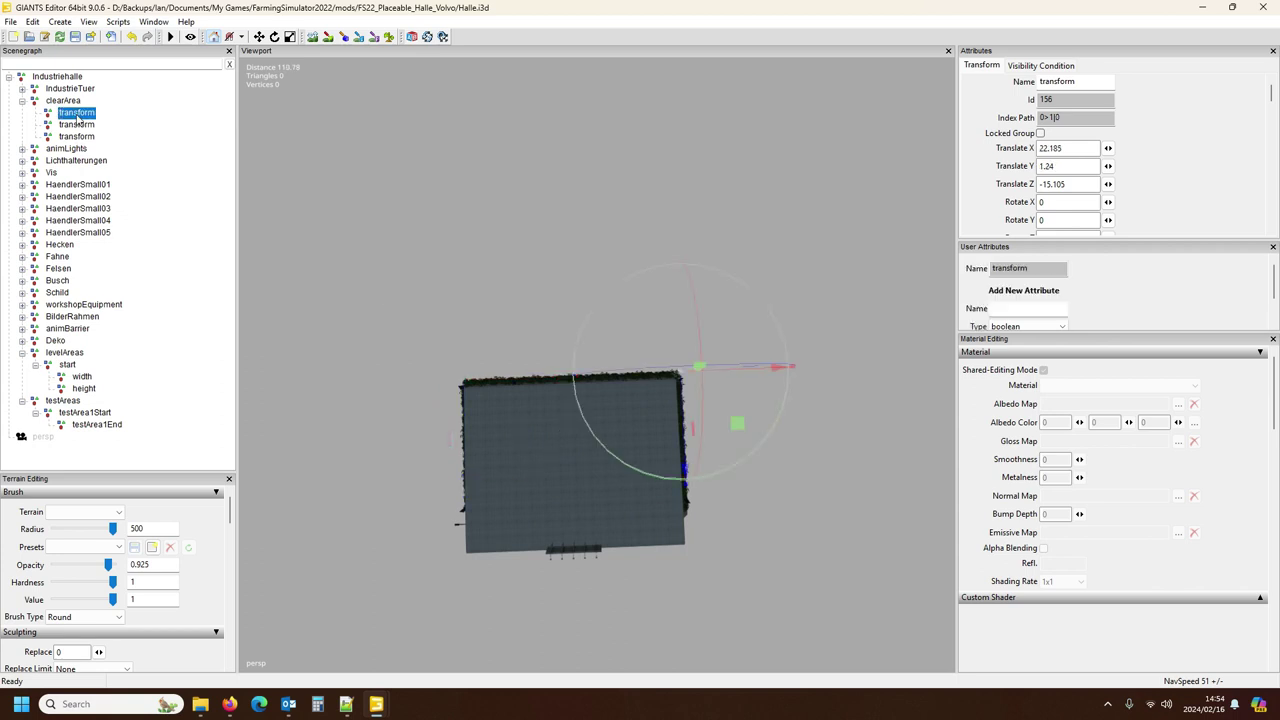
click(77, 124)
click(78, 136)
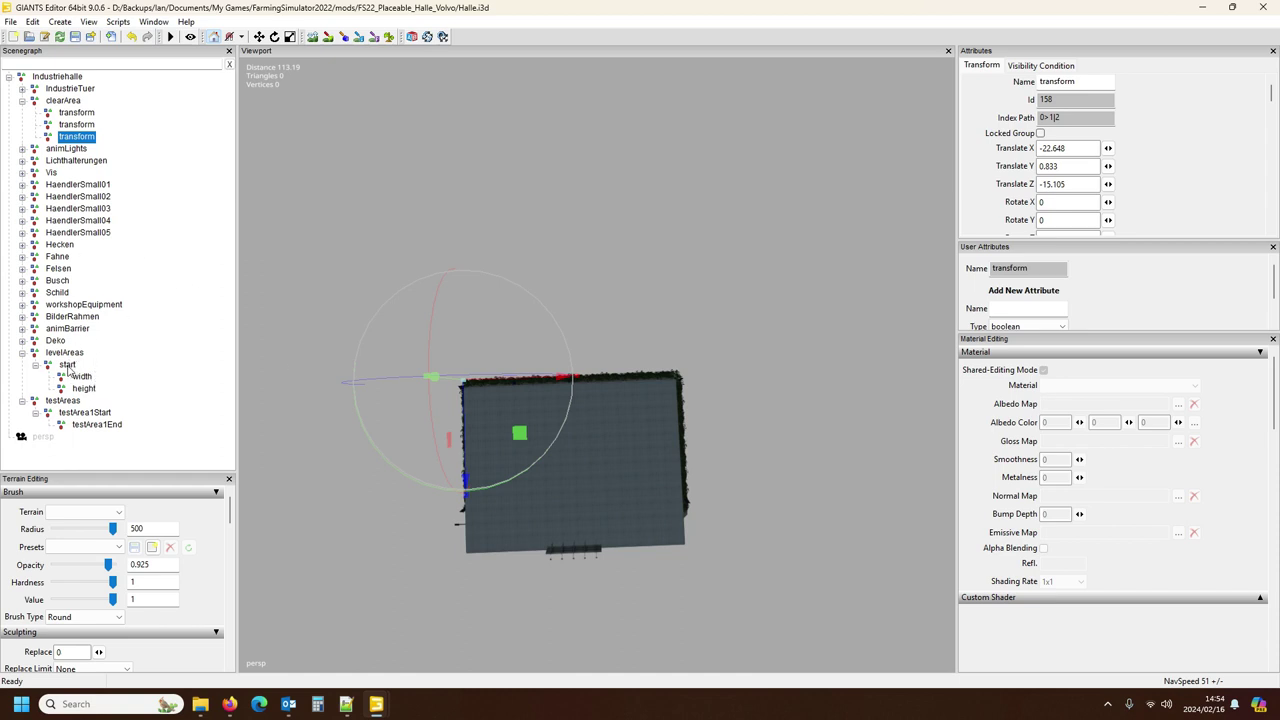
click(67, 365)
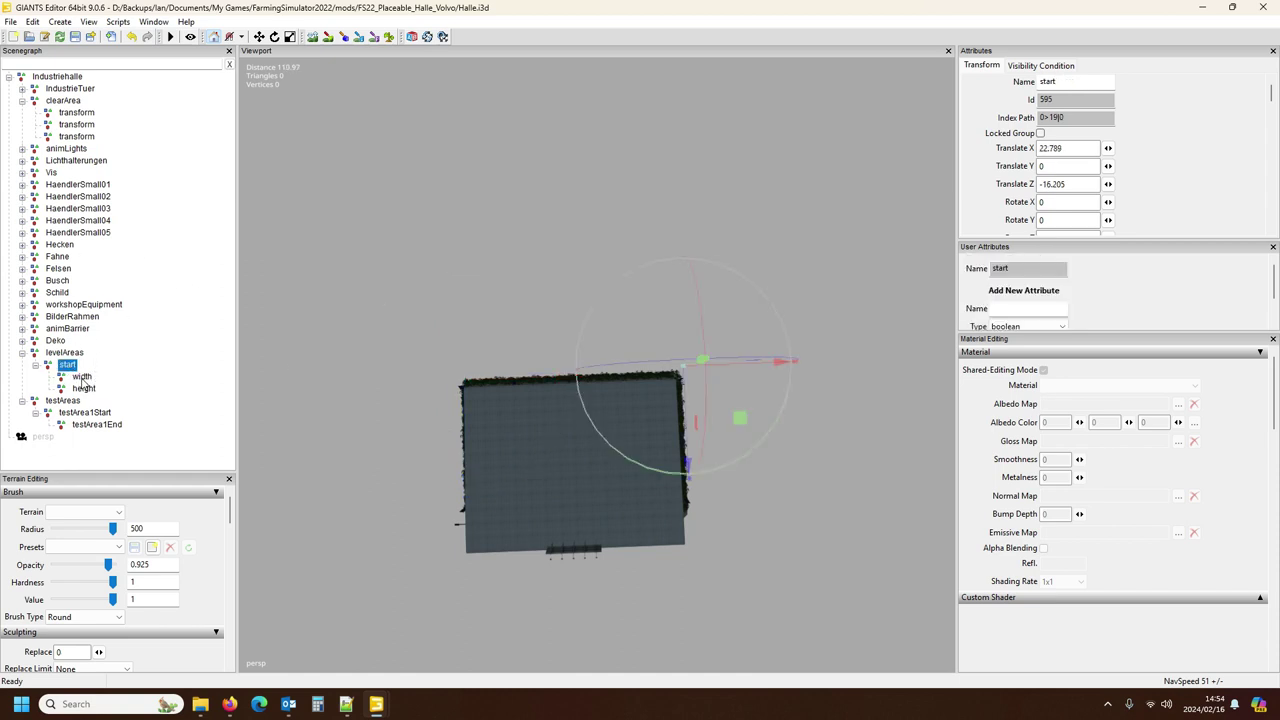
click(82, 377)
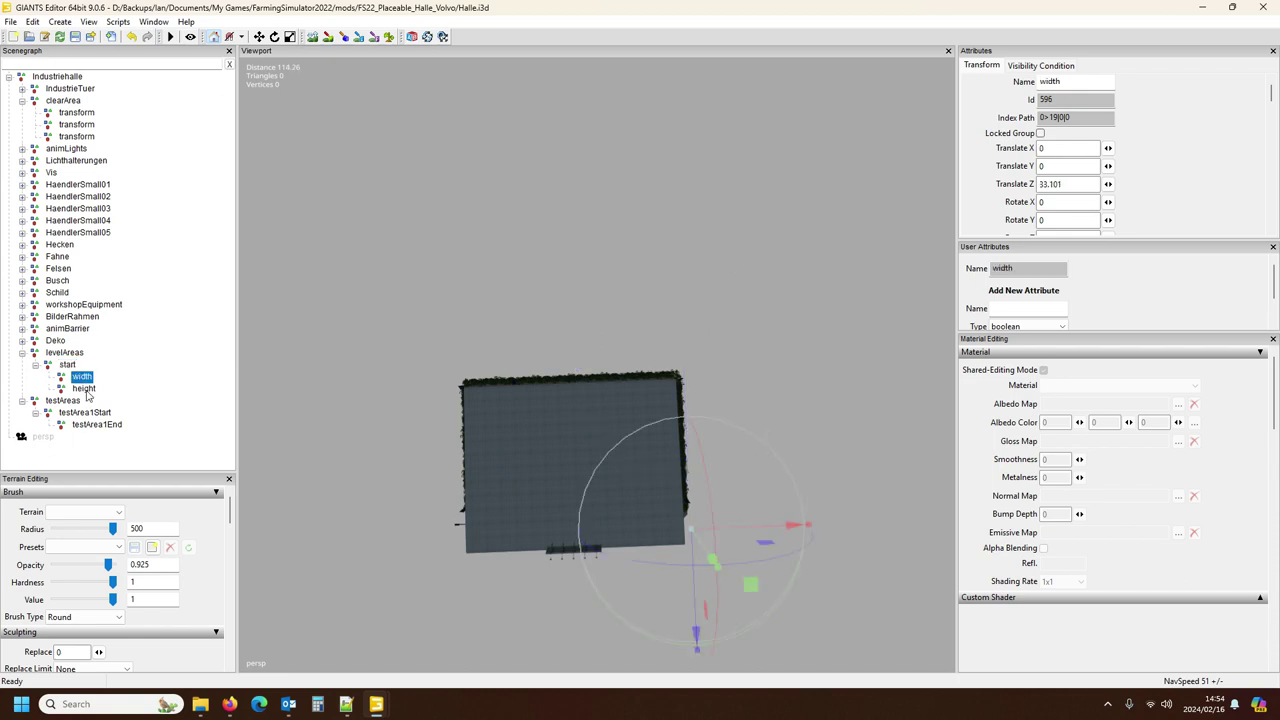
click(70, 403)
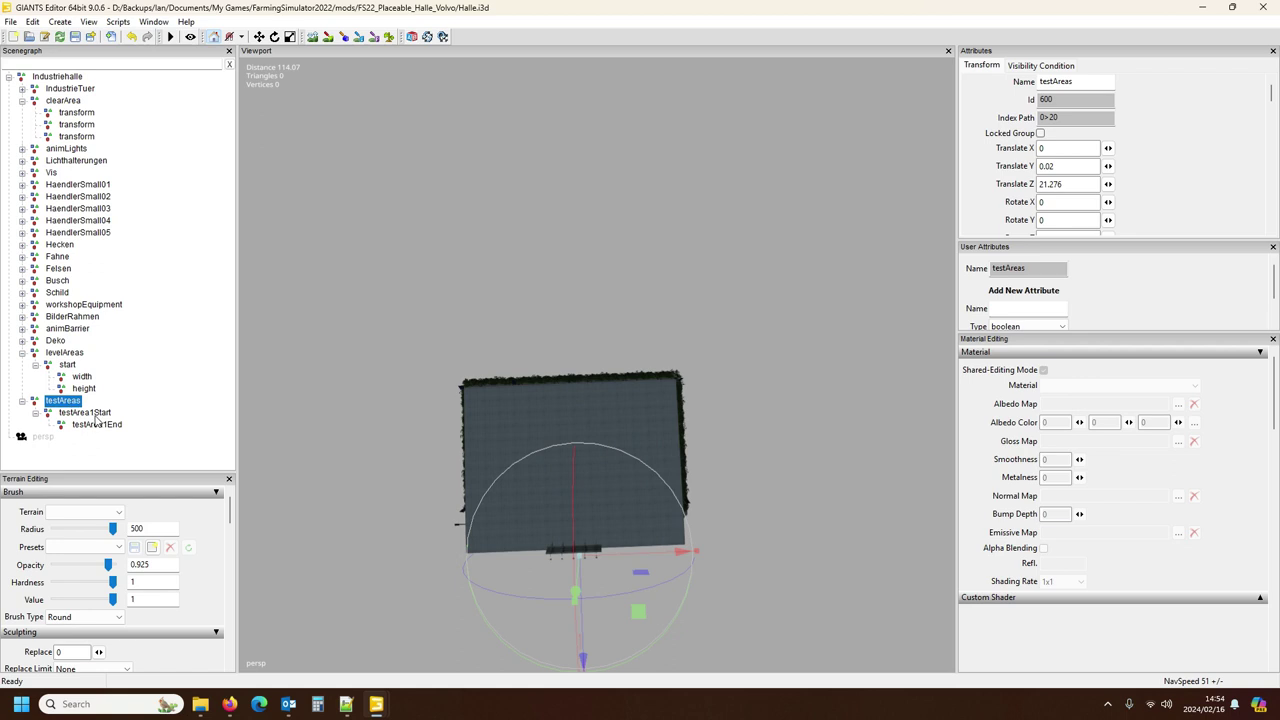
click(95, 415)
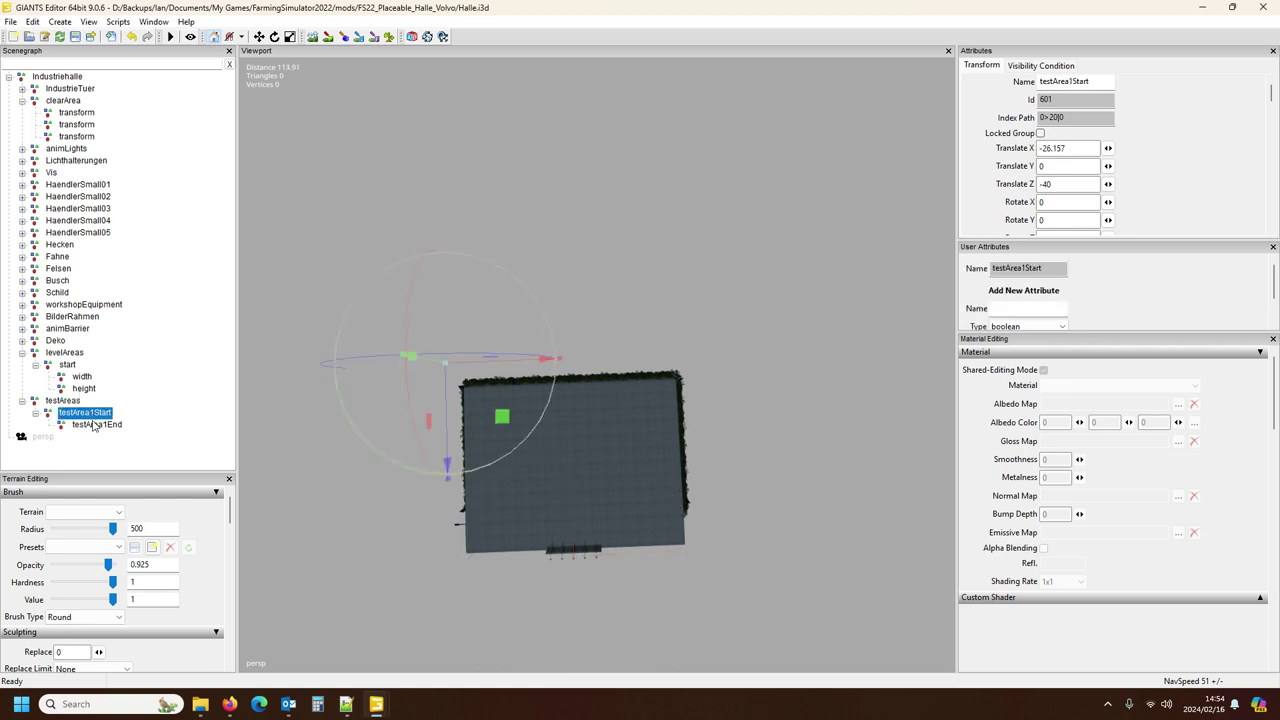
click(93, 426)
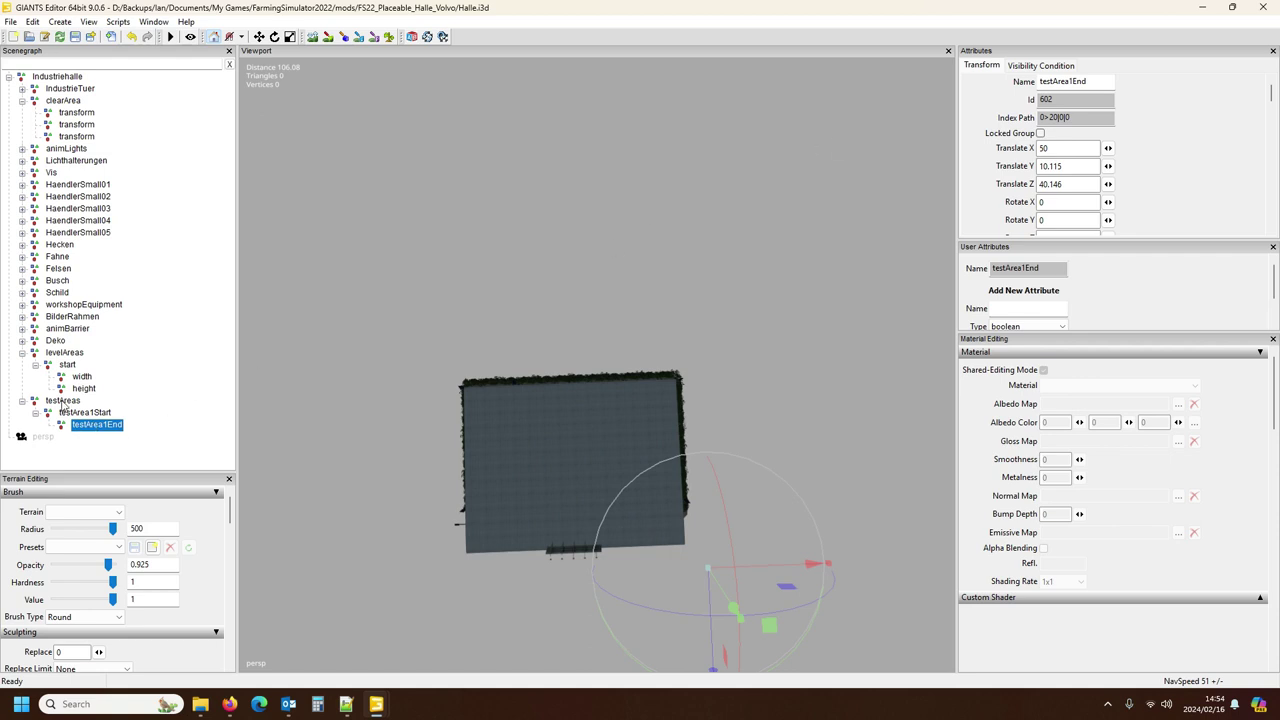
click(84, 414)
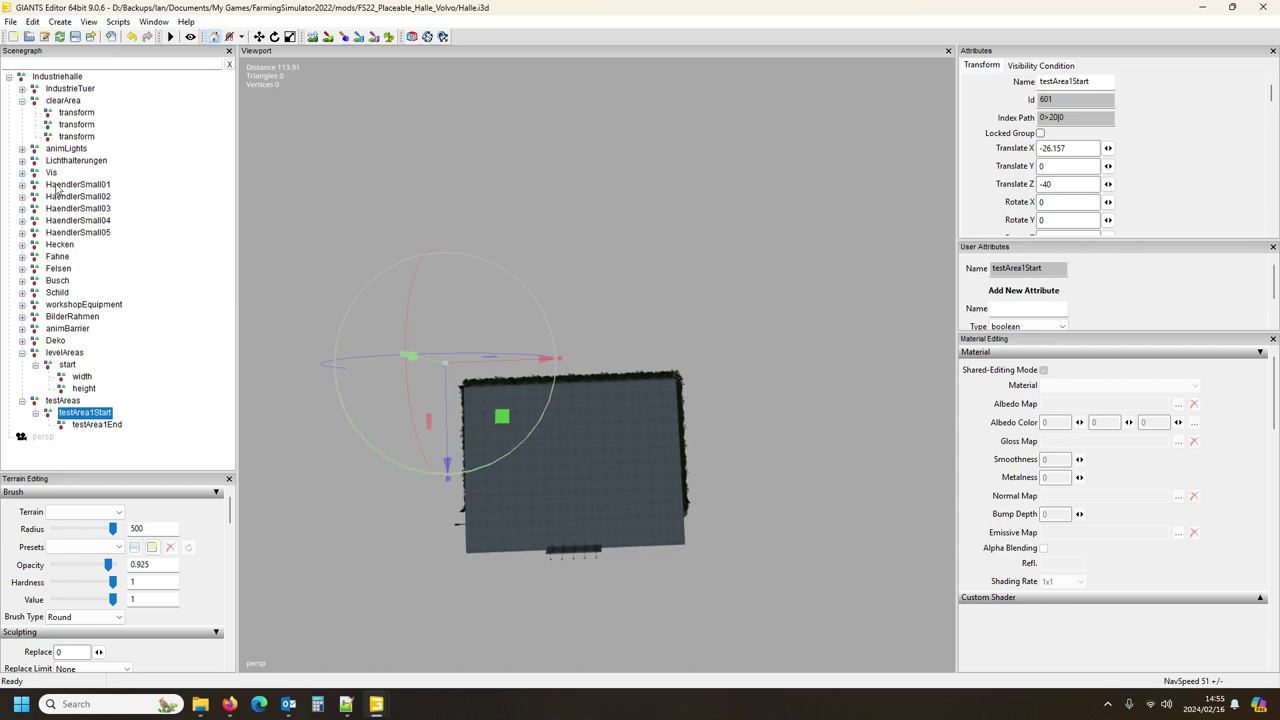
click(75, 113)
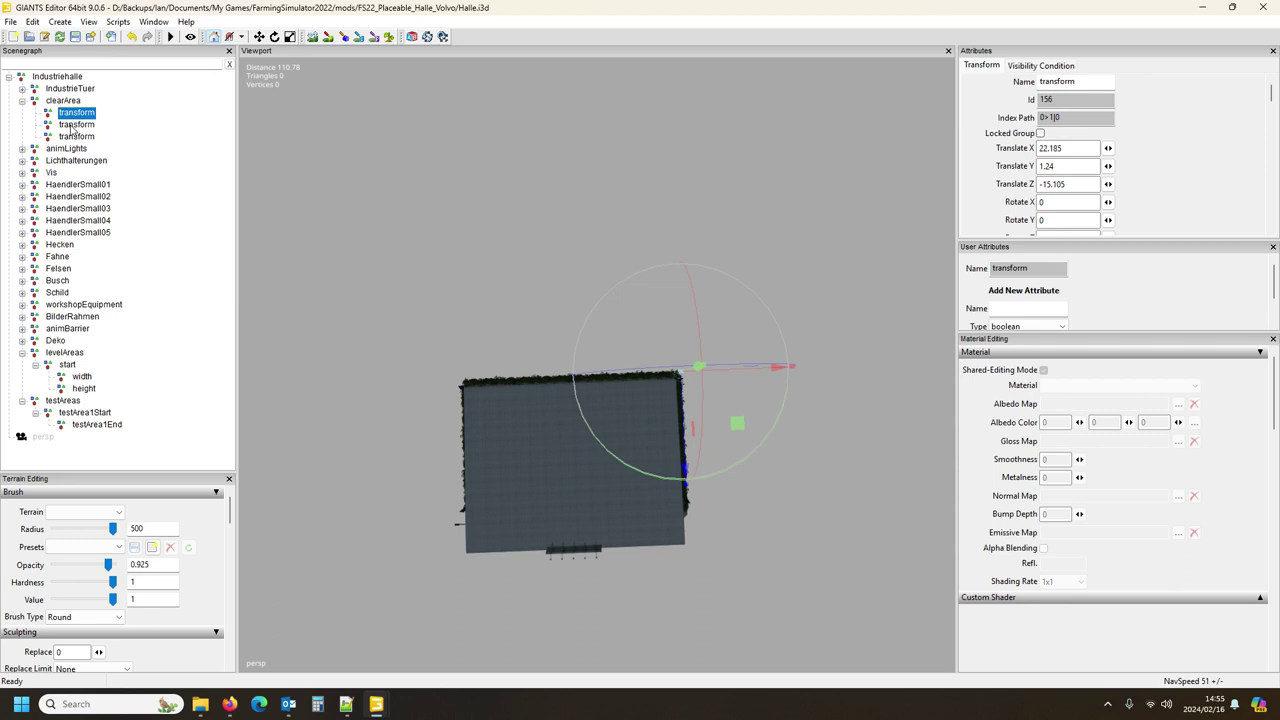
click(75, 124)
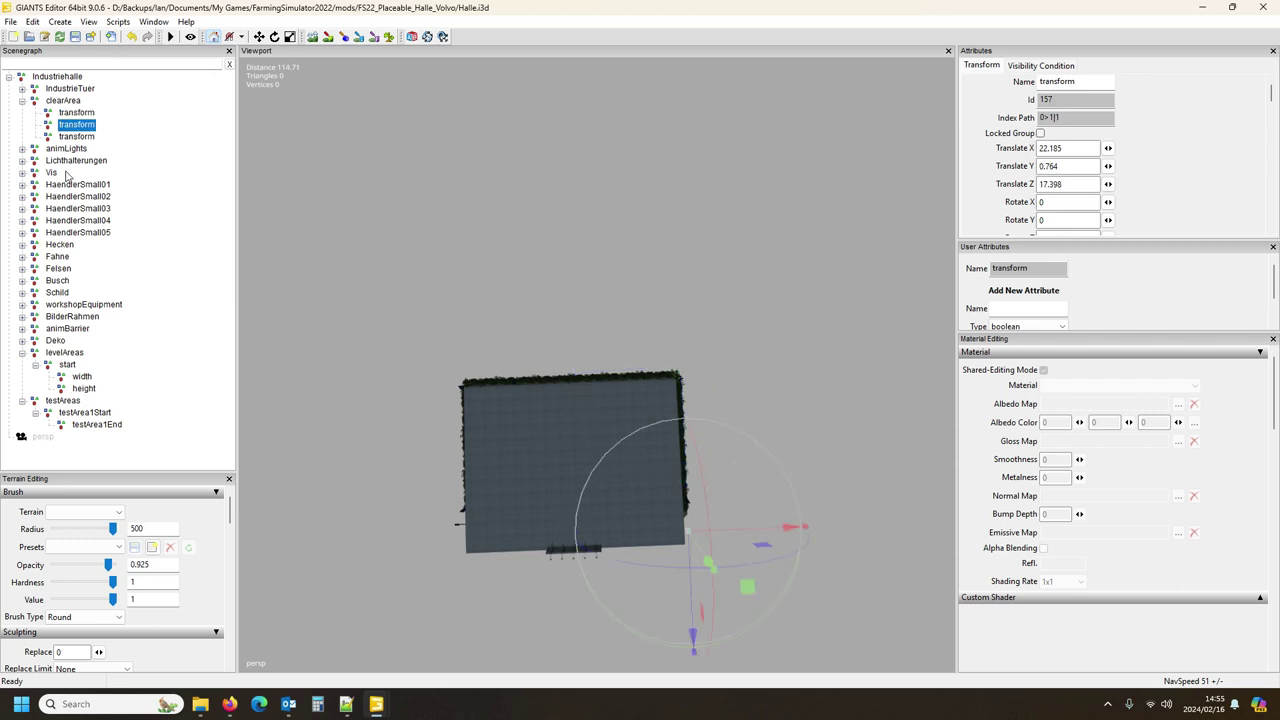
Step: Switch to Notepad++ and compare the clearAreas definitions near the start of garageContractor.xml with the clearAreas block in Halle.xml
click(345, 706)
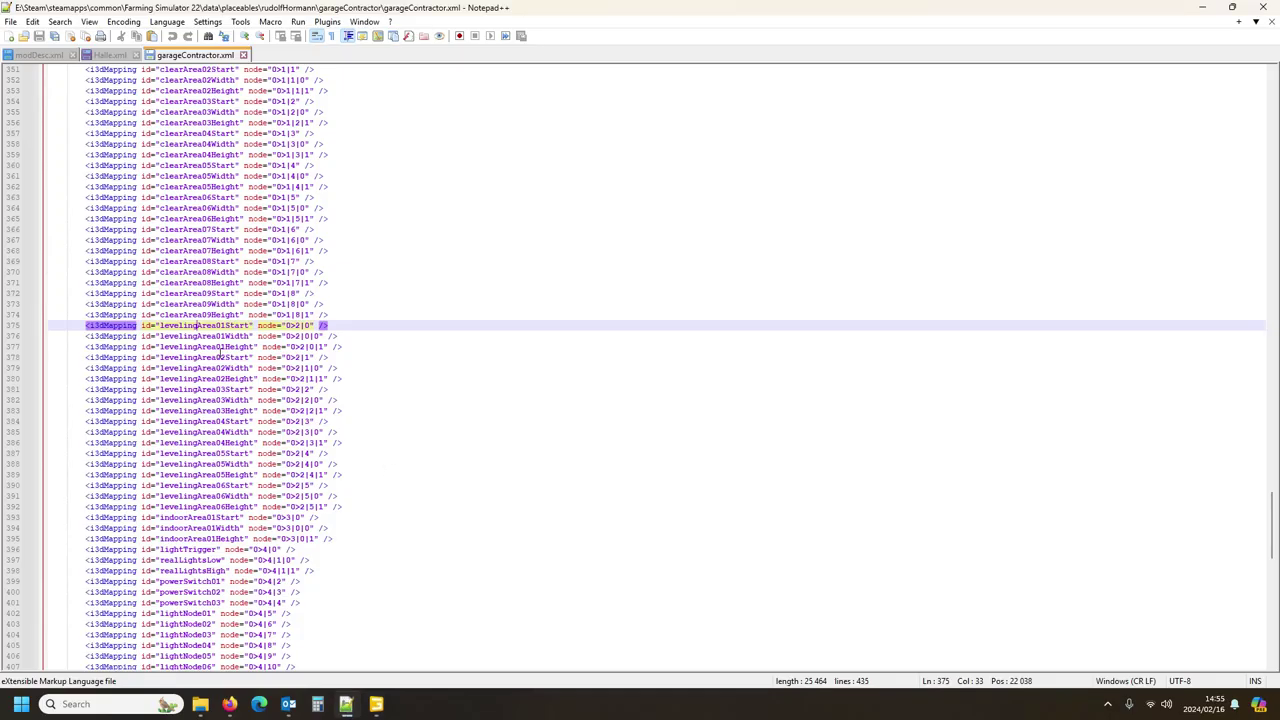
scroll(215, 368, up, 13)
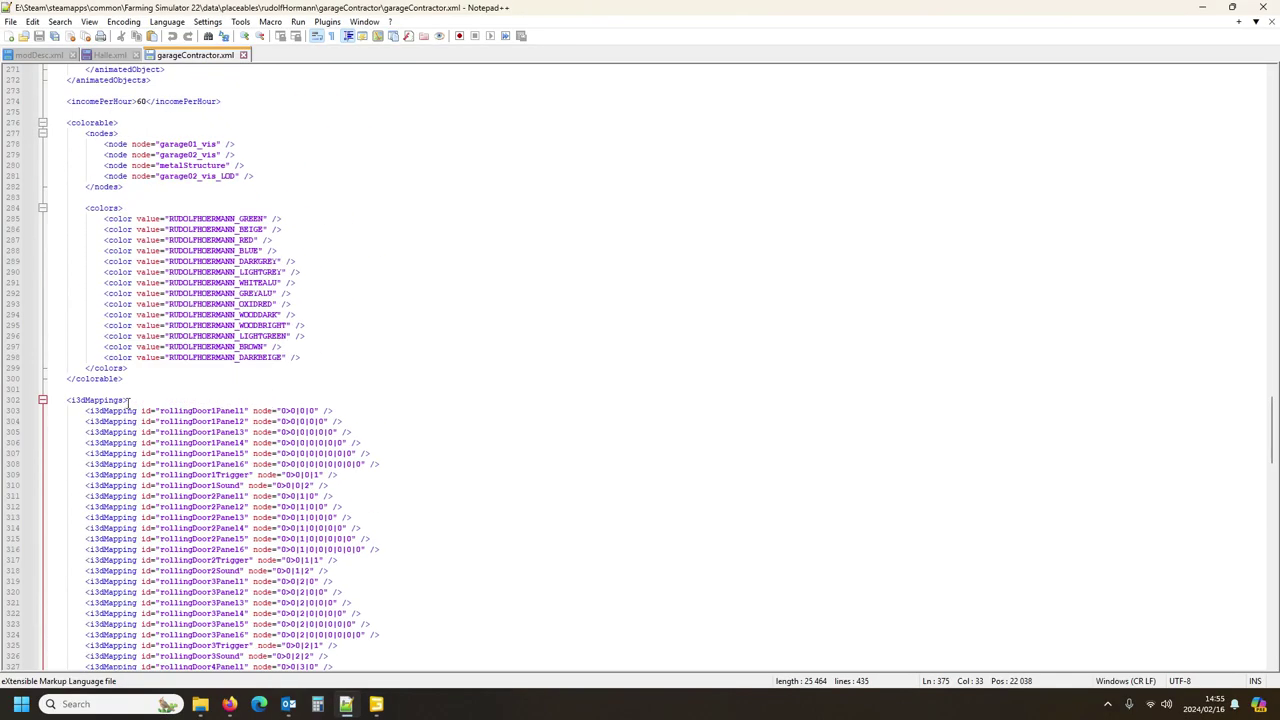
scroll(128, 404, up, 7)
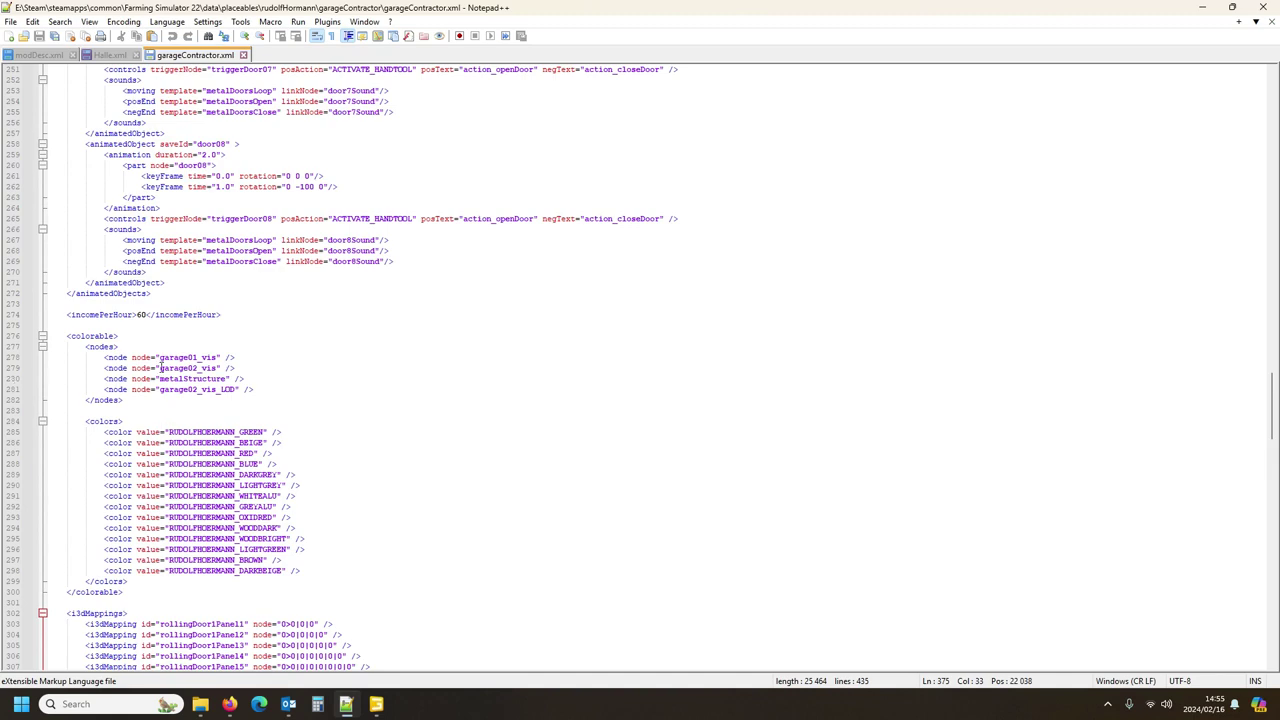
click(100, 56)
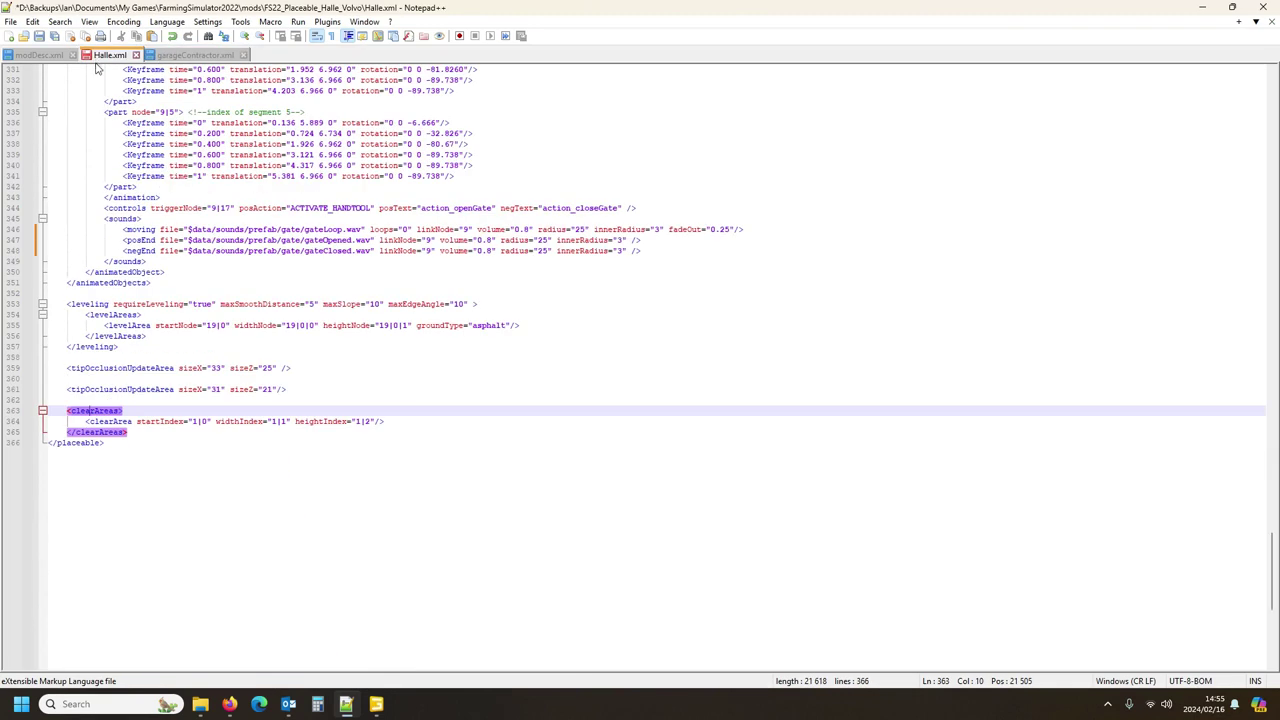
click(190, 55)
scroll(193, 370, up, 20)
scroll(193, 370, up, 17)
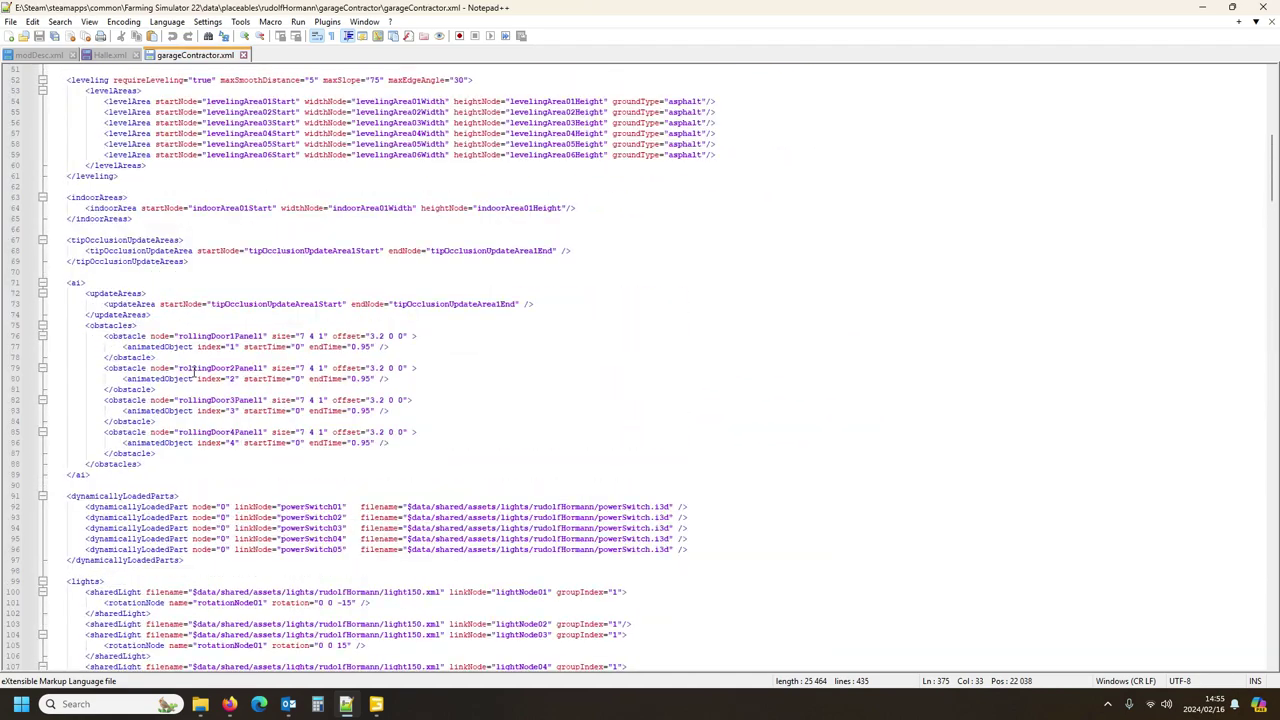
scroll(132, 250, up, 7)
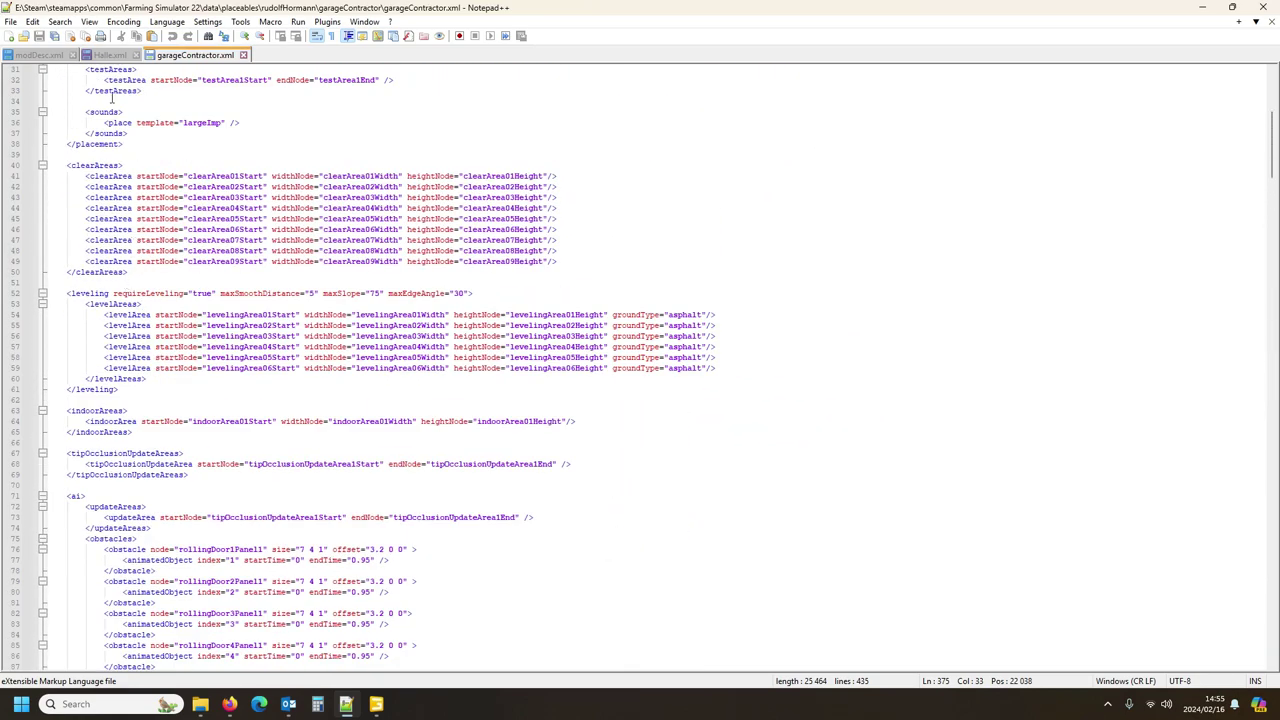
click(112, 55)
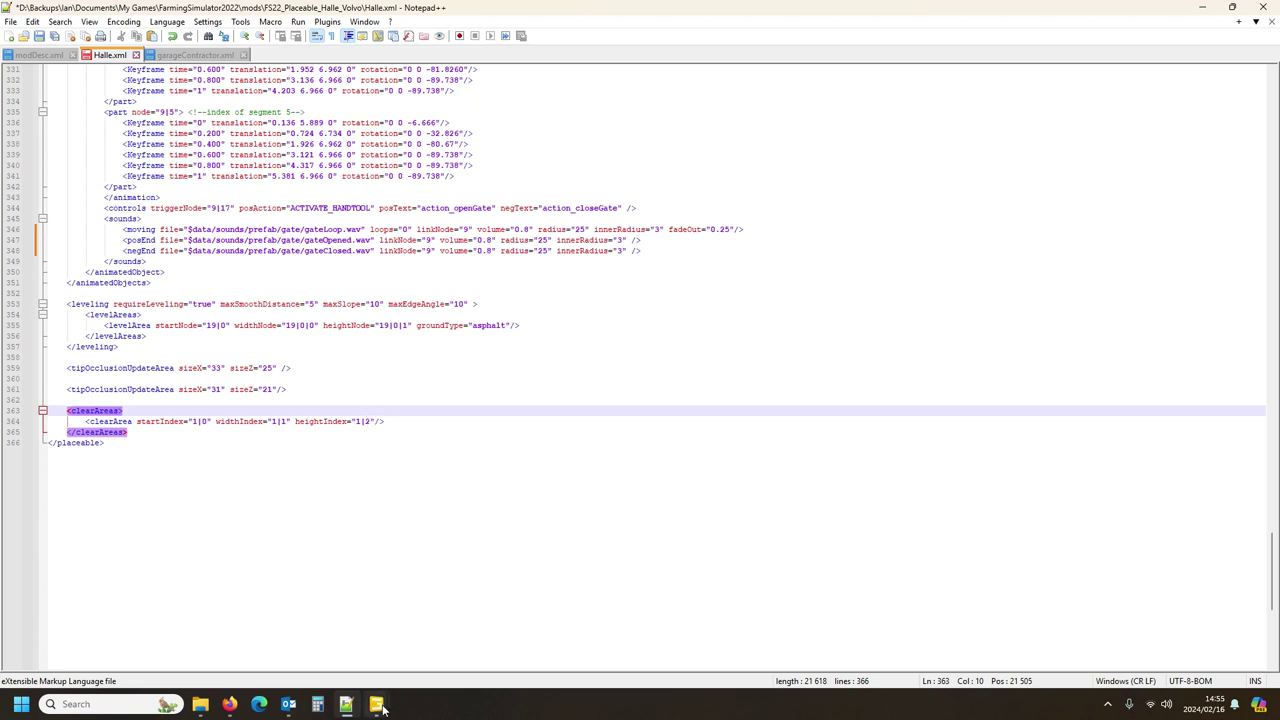
Step: Return to GIANTS Editor and check the index path of each clearArea transform against the clearArea line in Halle.xml
mouse_move(376, 704)
click(337, 667)
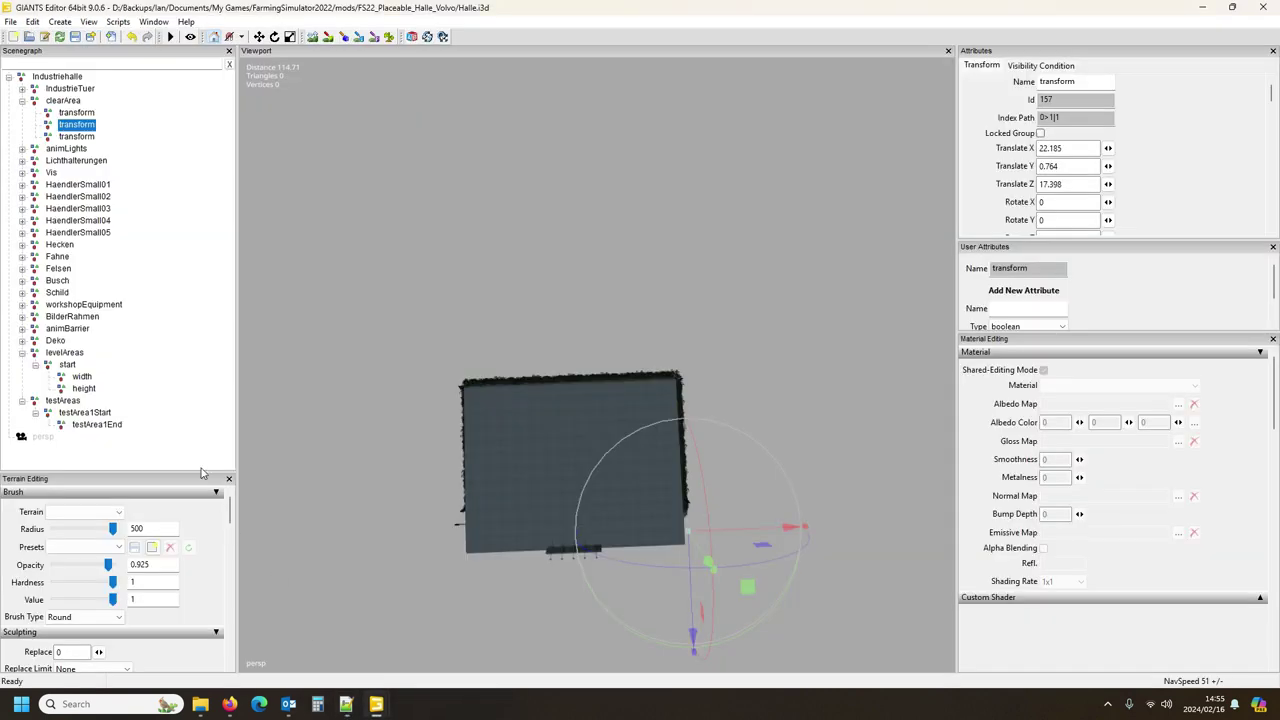
click(77, 112)
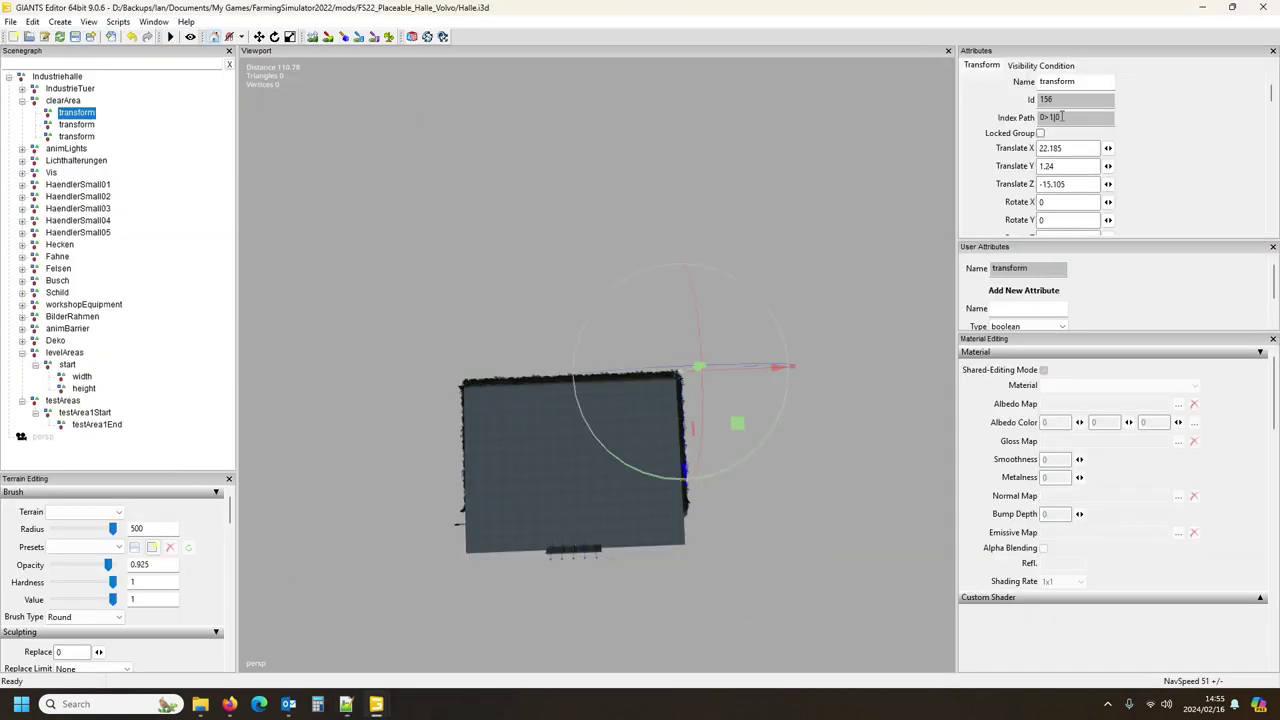
click(77, 124)
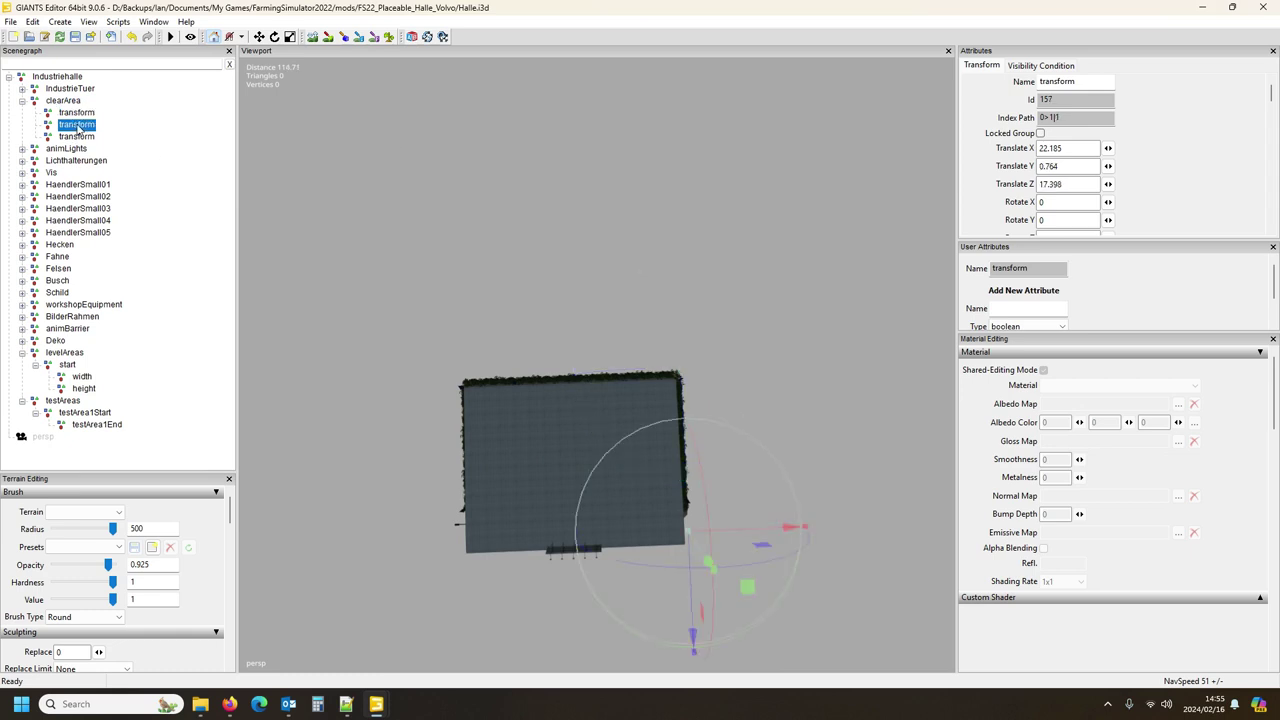
click(86, 136)
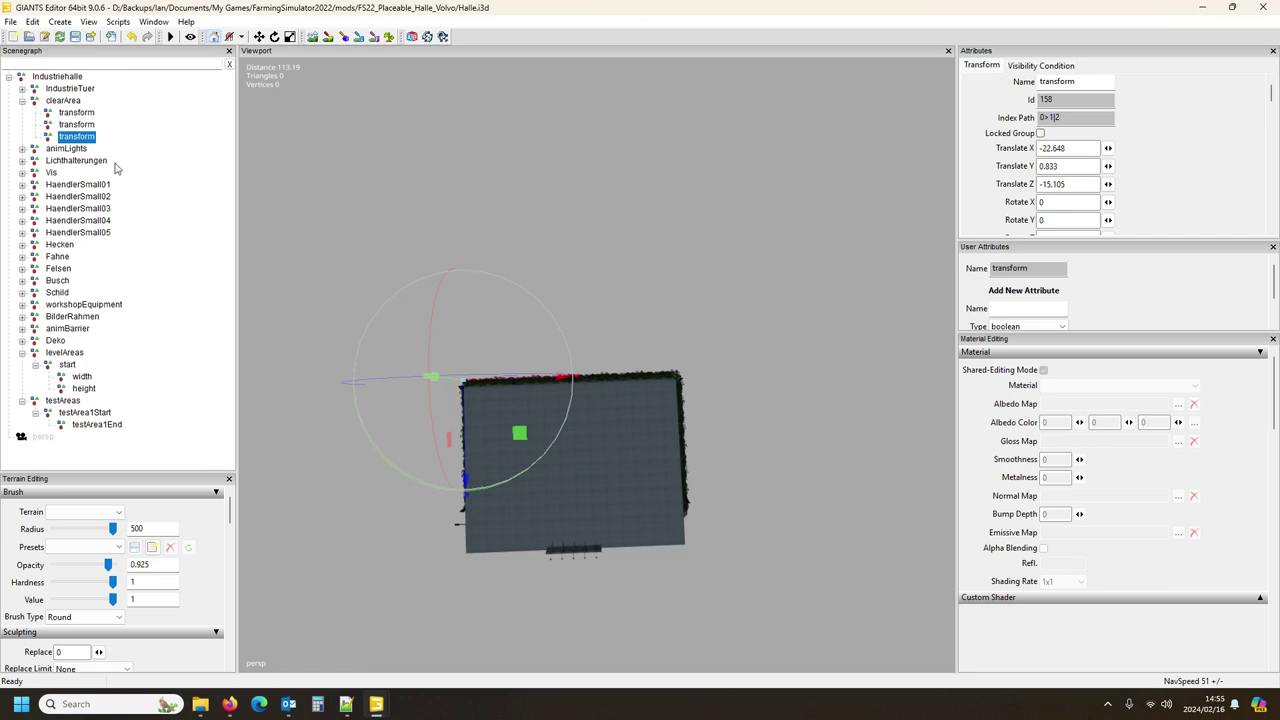
click(63, 401)
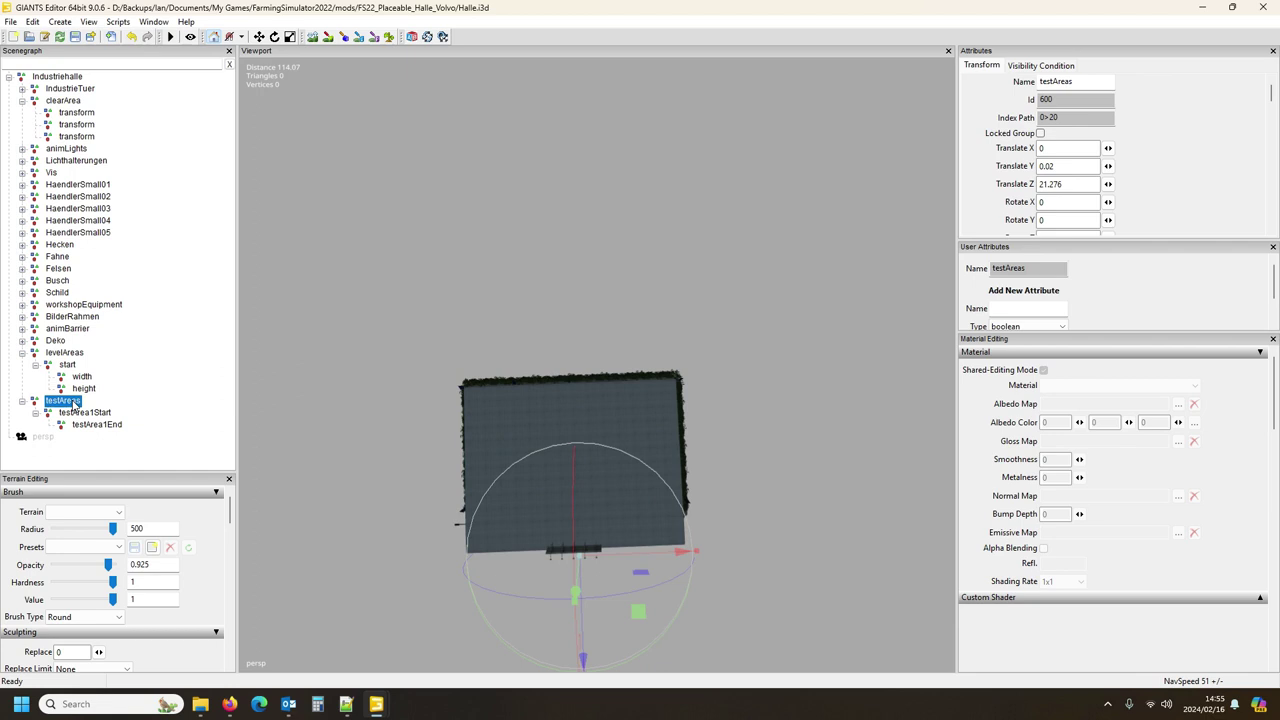
Step: Examine which corner of the hall each of the three clearArea transforms marks and compare their translation values
click(76, 114)
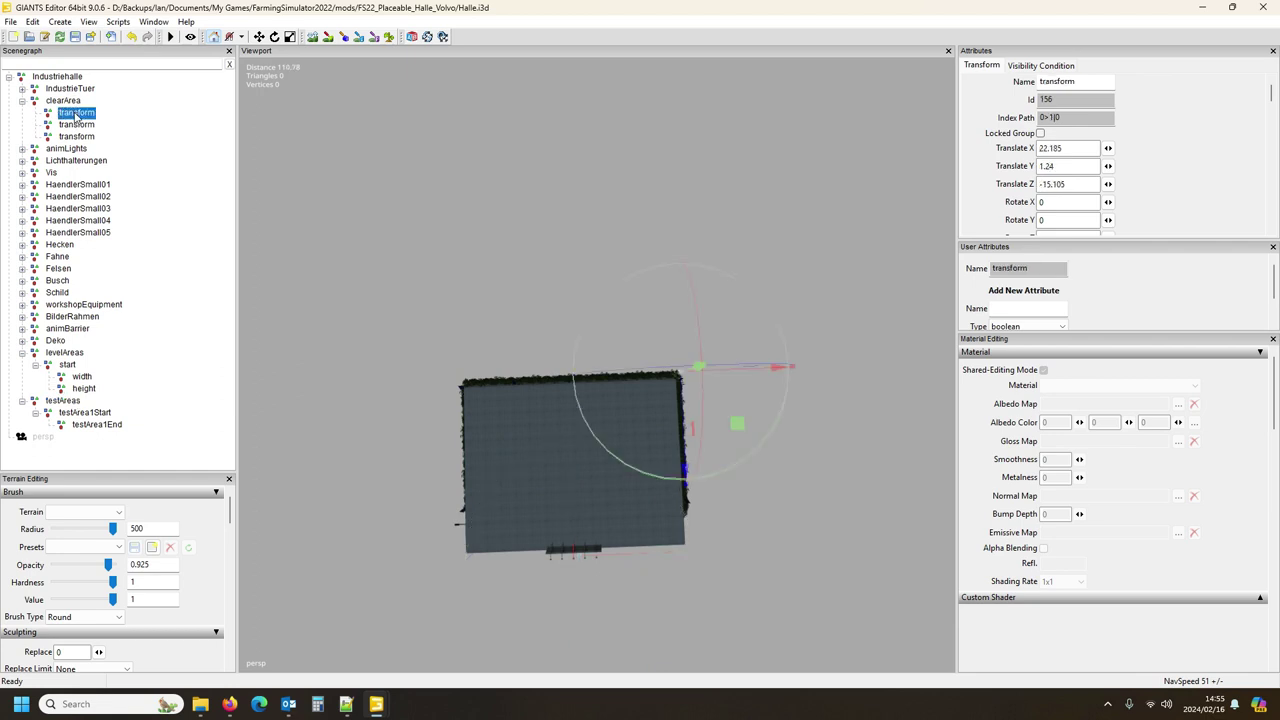
click(83, 126)
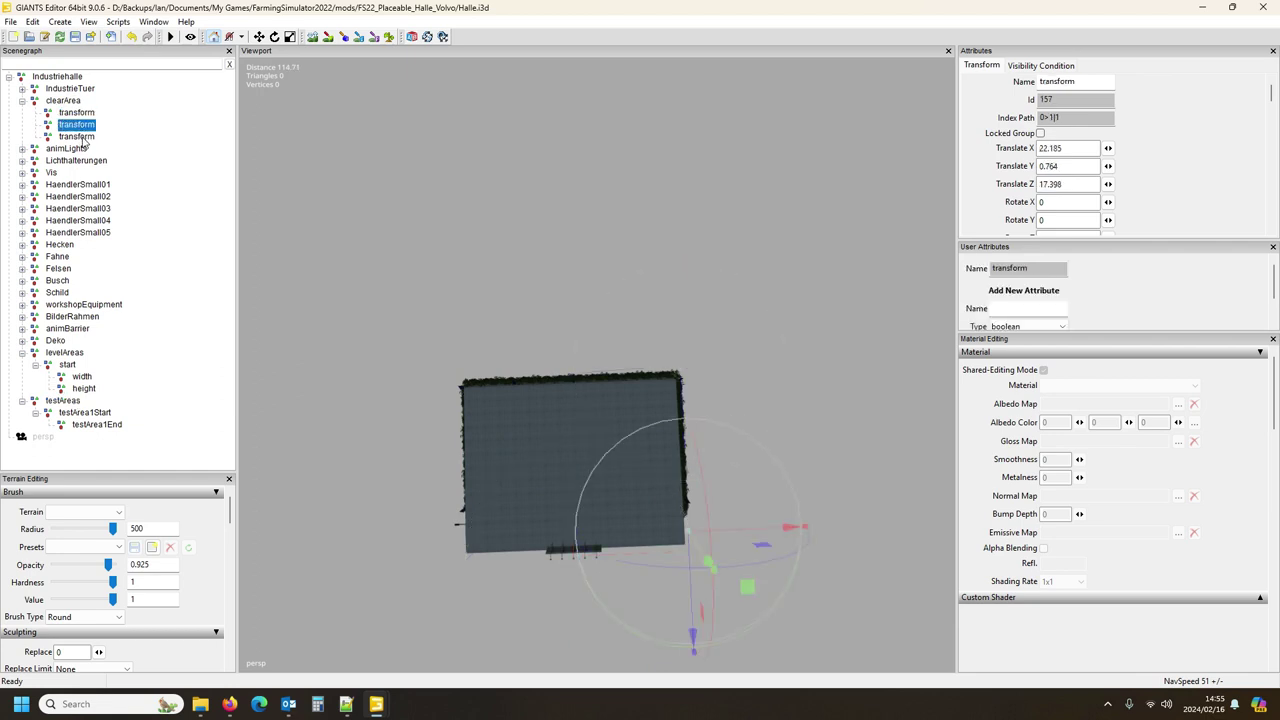
click(80, 137)
click(85, 125)
click(80, 113)
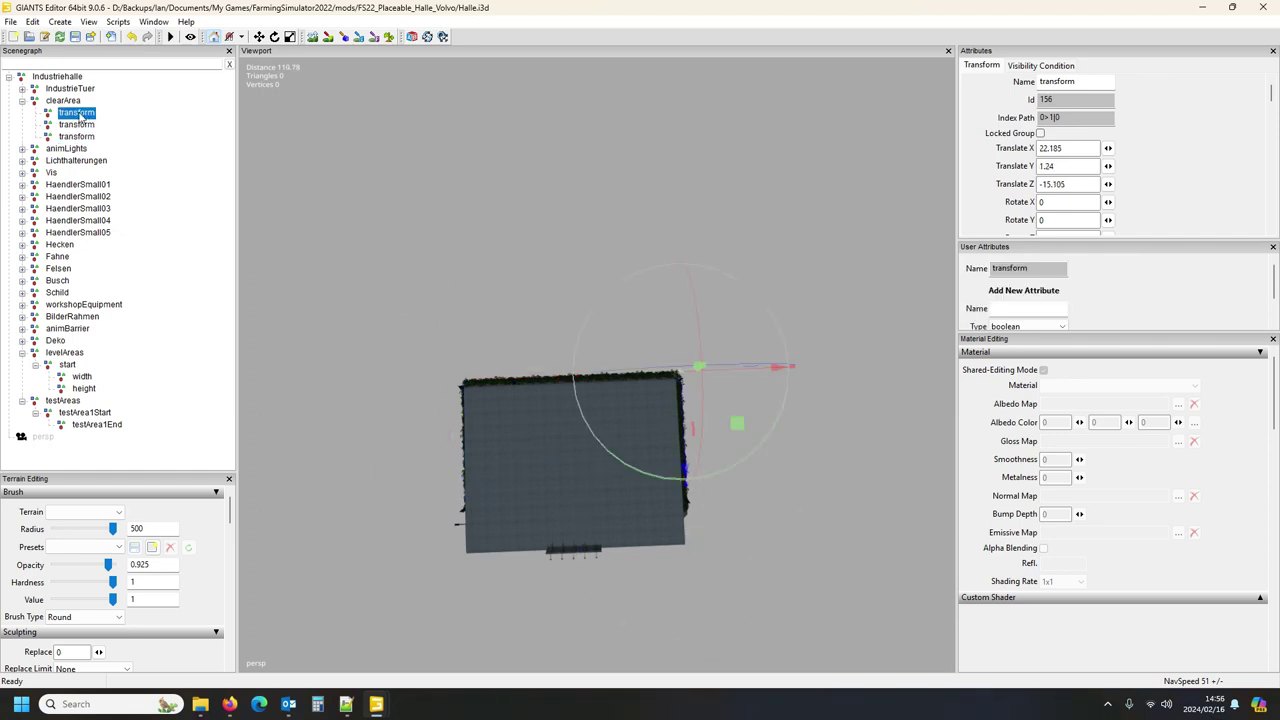
click(82, 125)
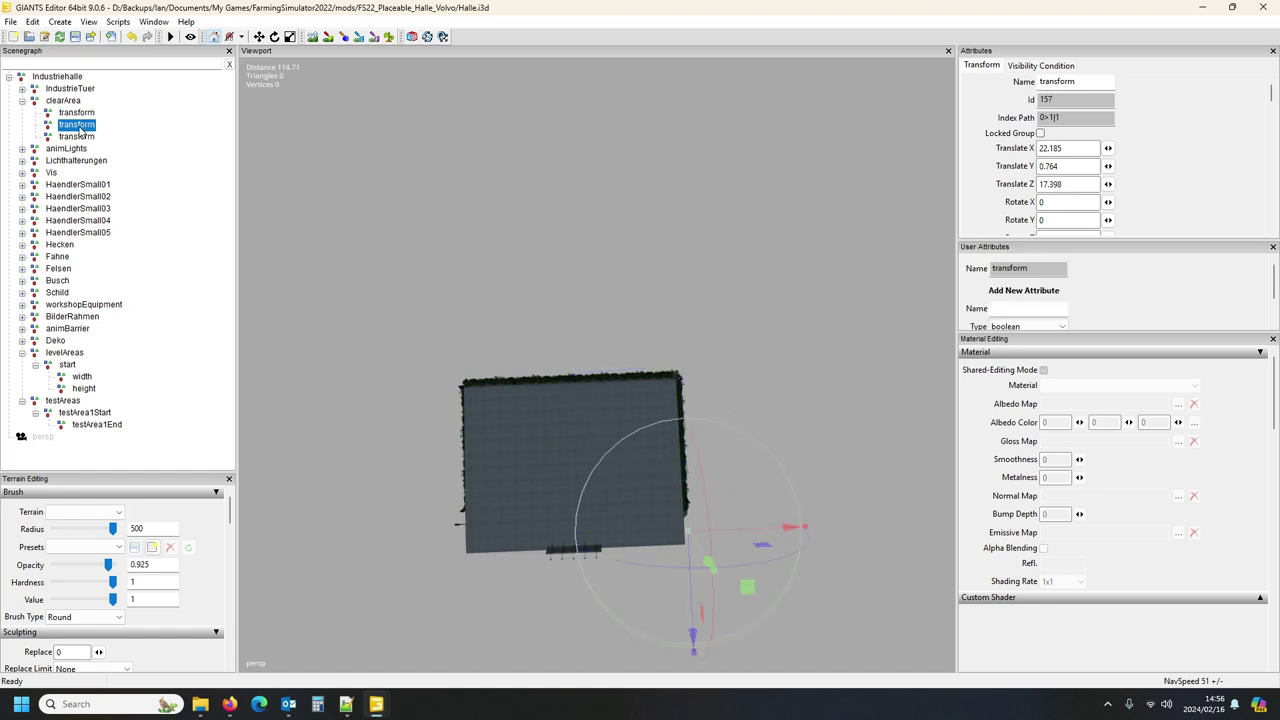
click(80, 137)
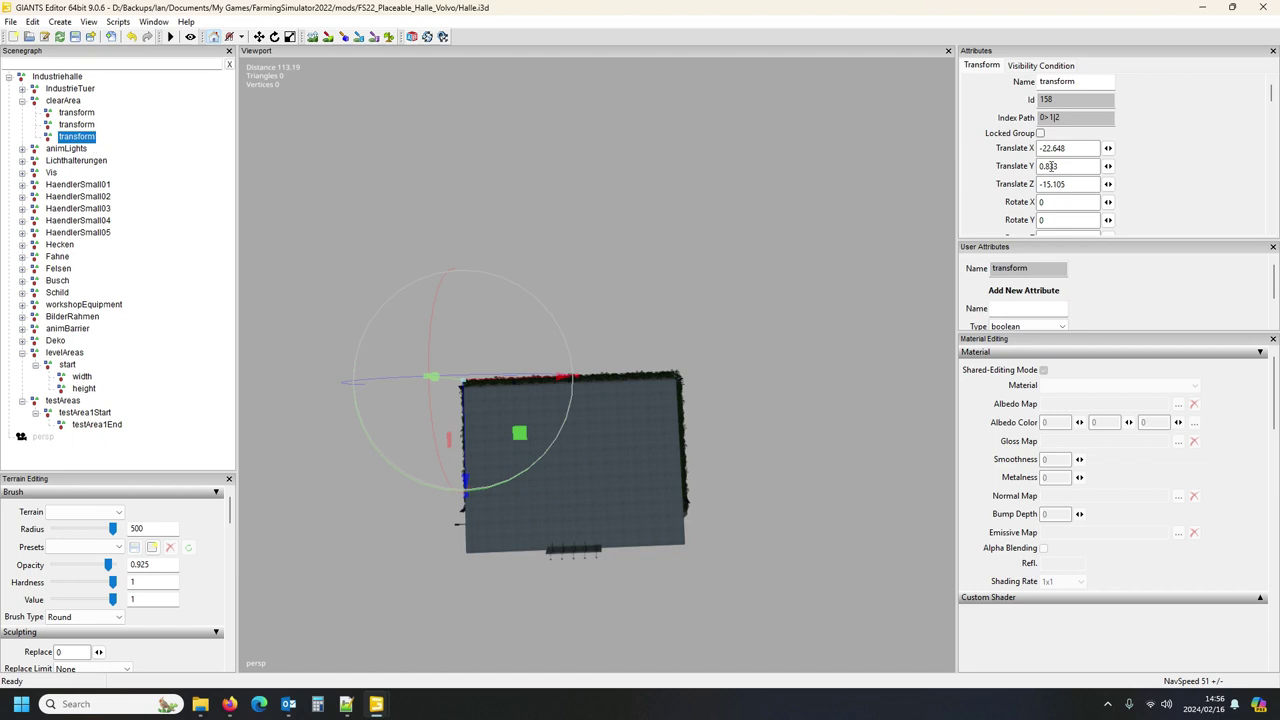
click(87, 125)
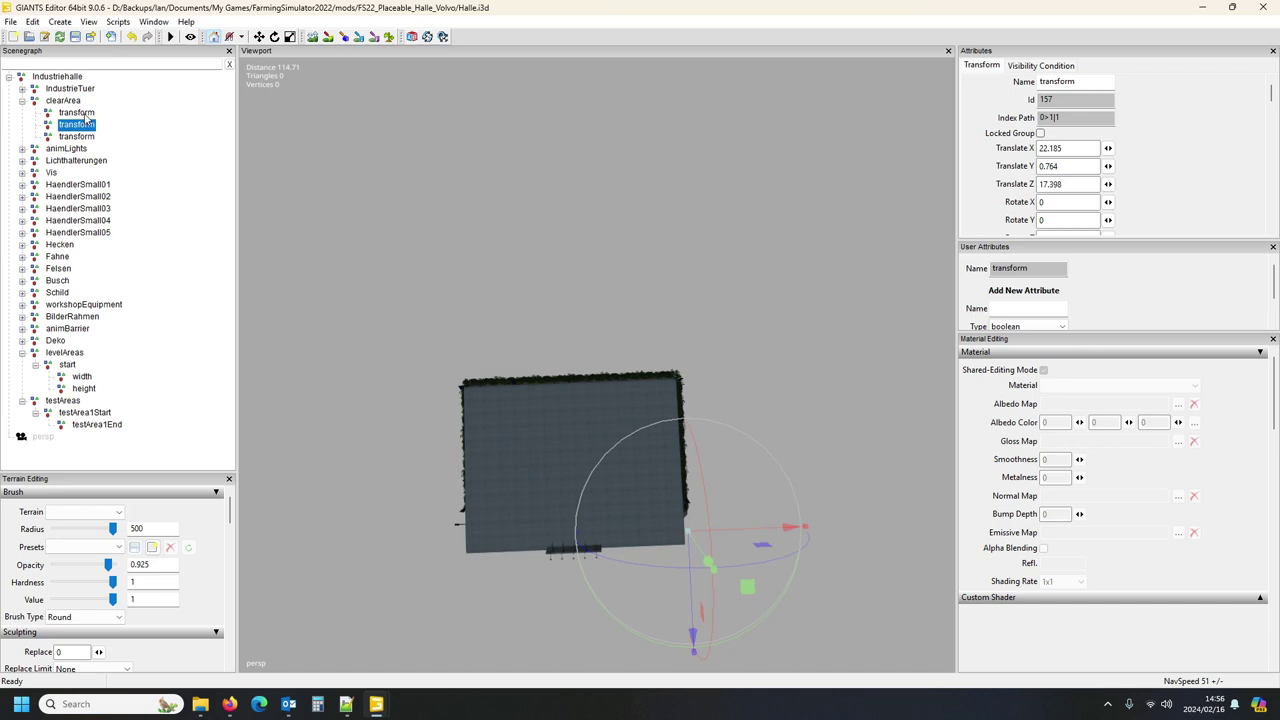
click(86, 113)
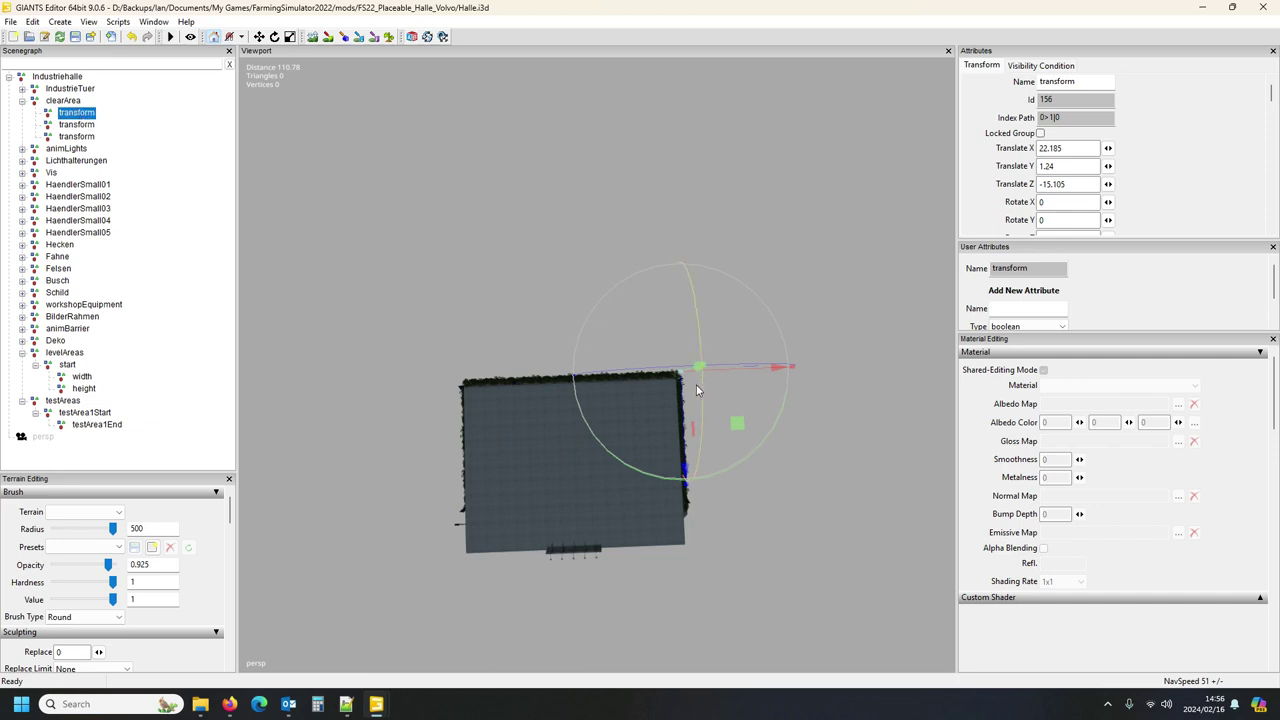
click(67, 139)
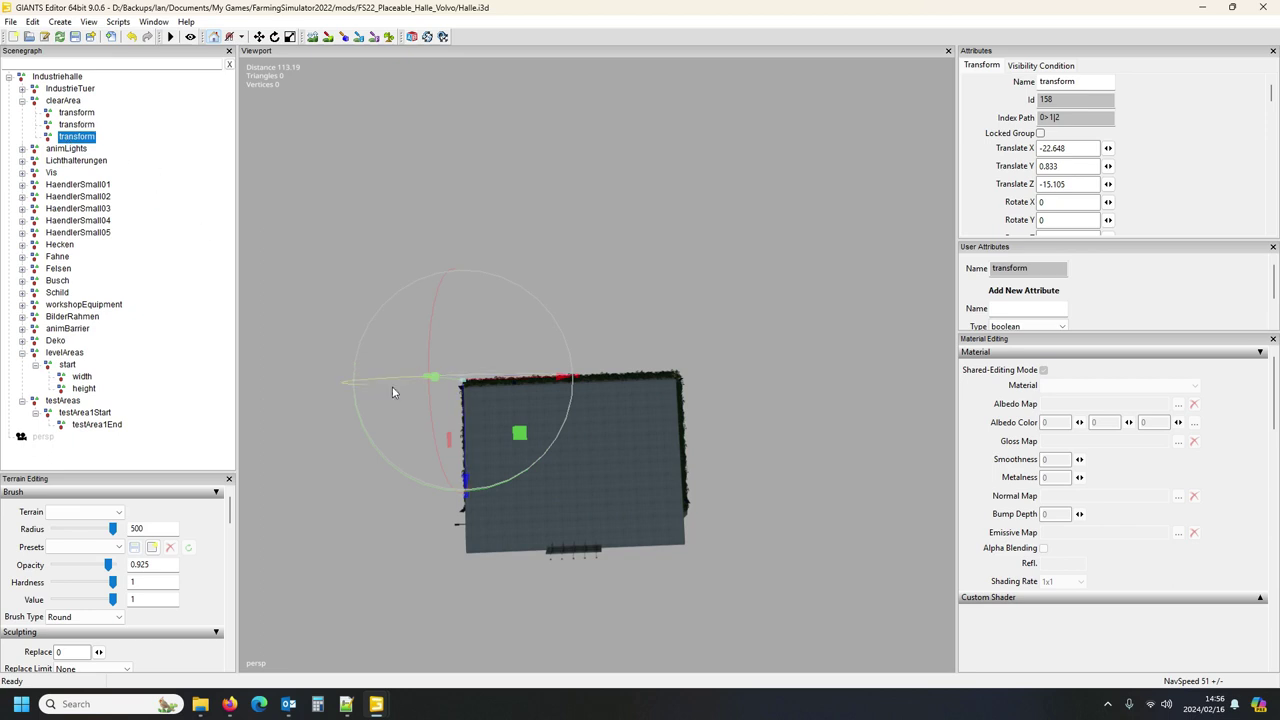
click(77, 125)
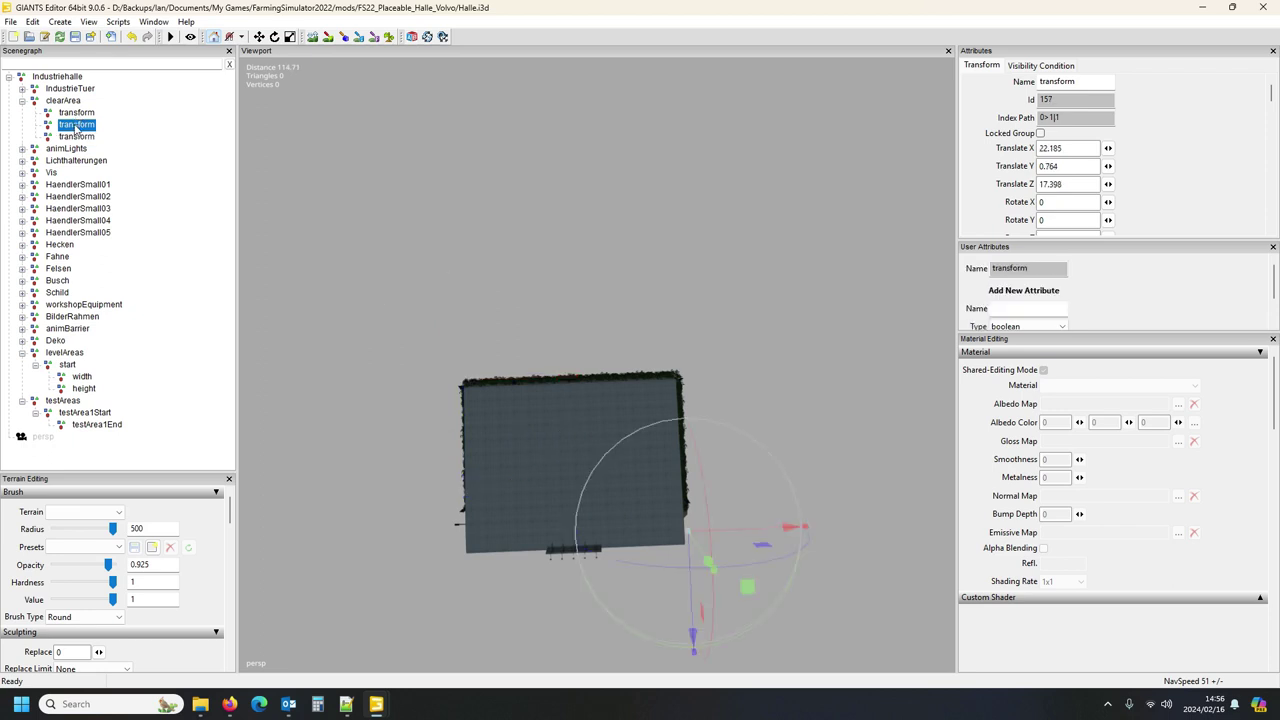
click(84, 114)
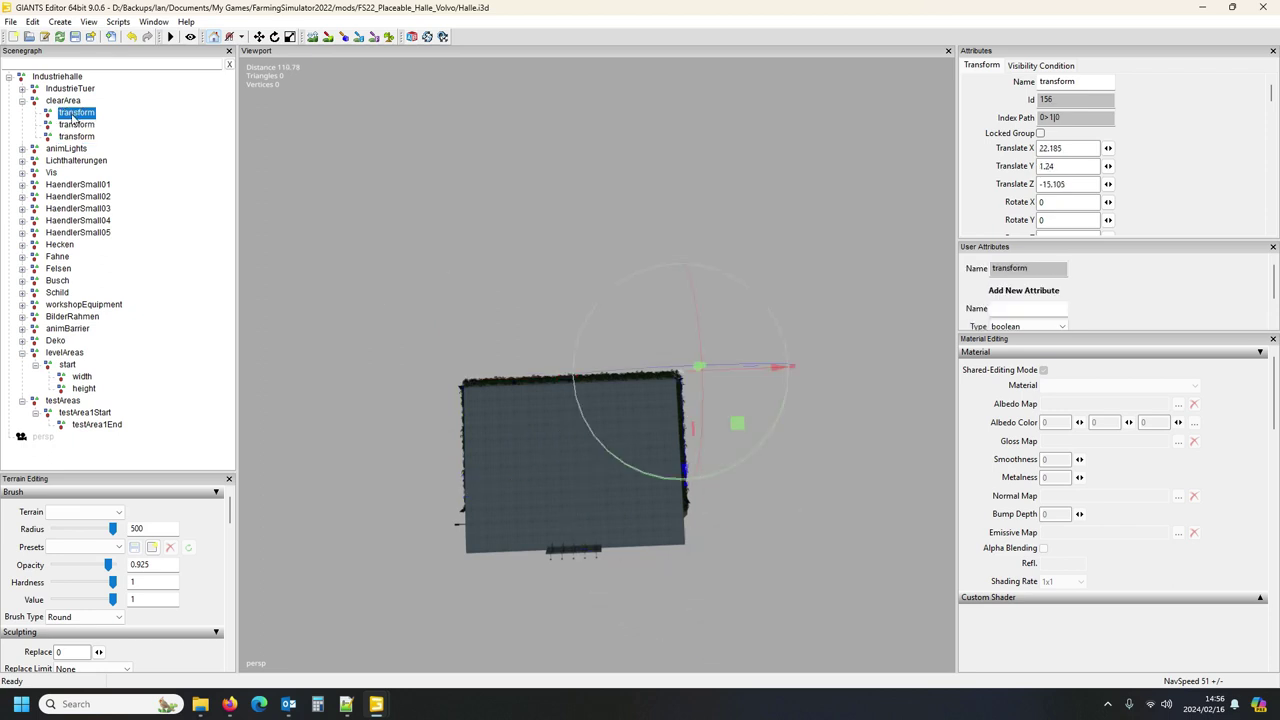
Step: Move the third clearArea transform outward beyond the hall's corner, to about X -26.354 and Z -18.668
click(76, 136)
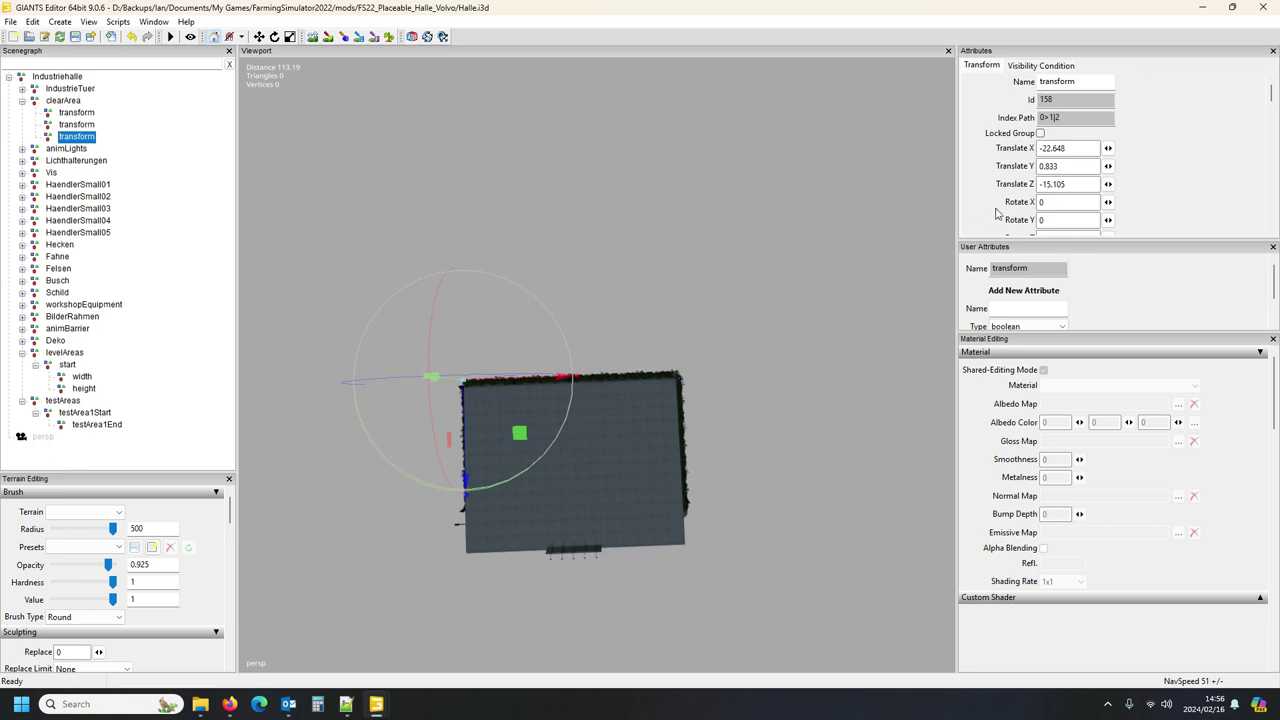
drag(466, 398, 461, 392)
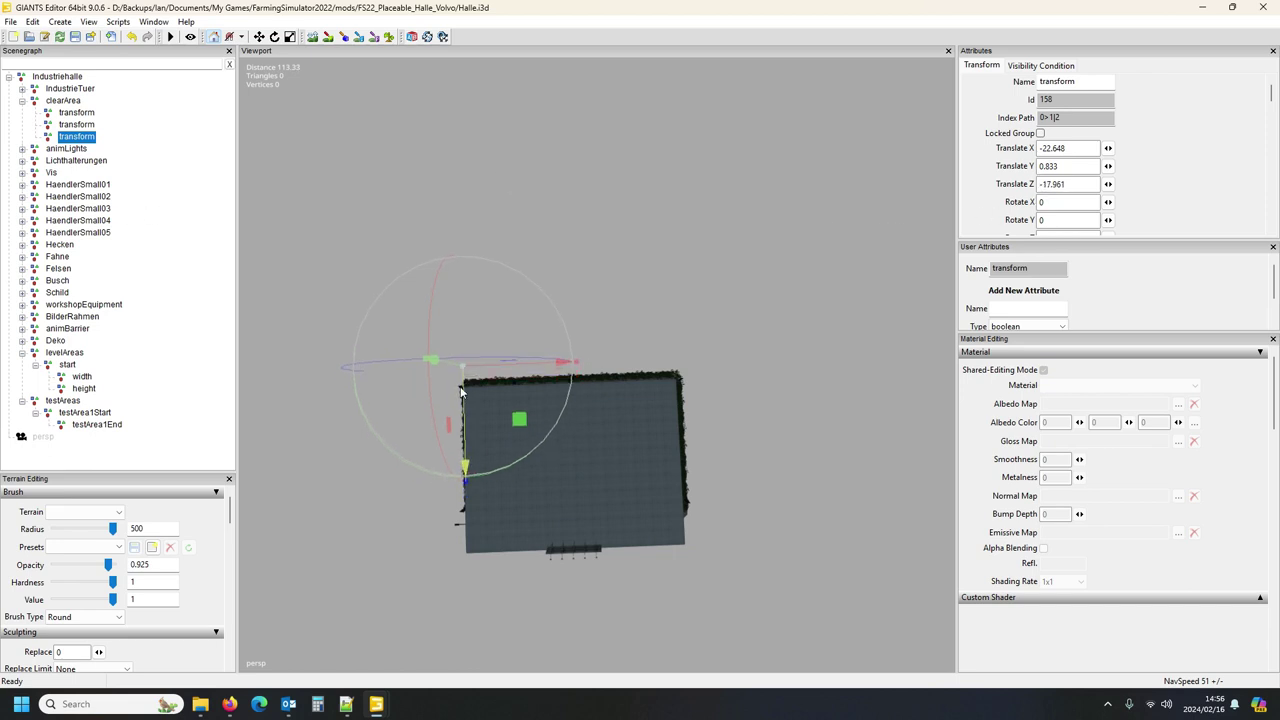
drag(518, 371, 489, 368)
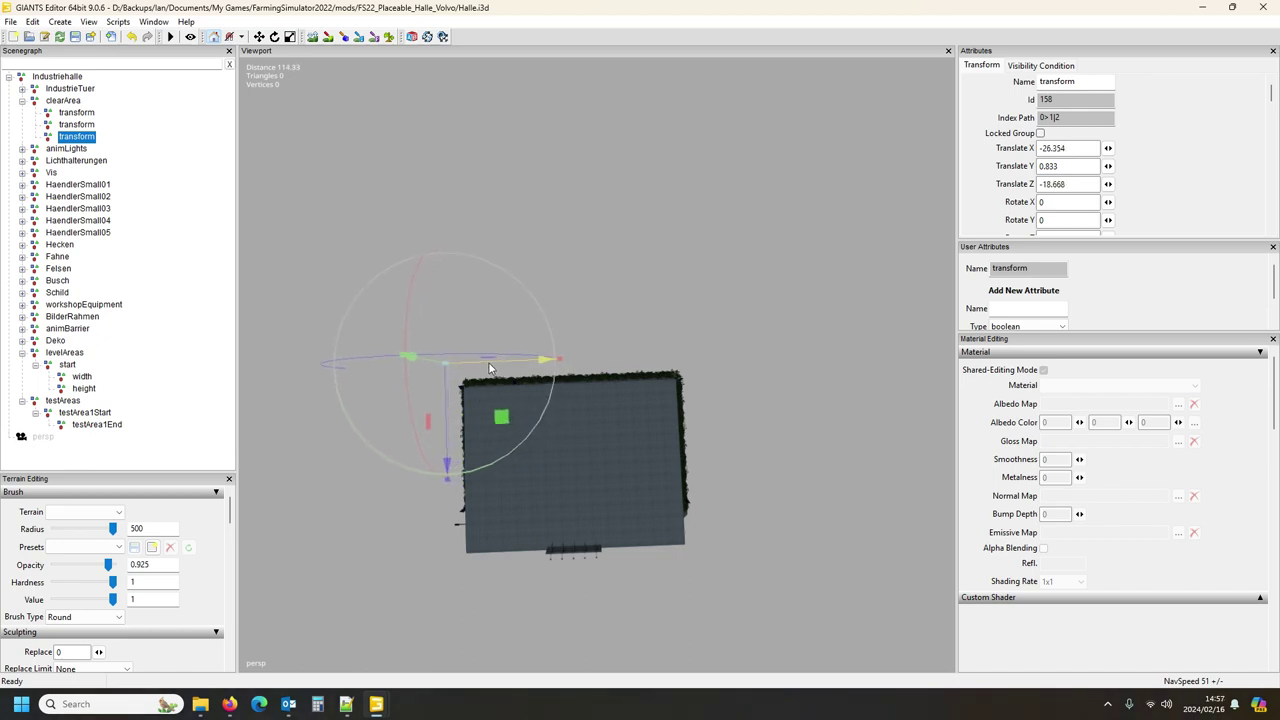
Step: Move the first clearArea transform outward beyond the hall's rear corner, to about Z -19.407
click(78, 125)
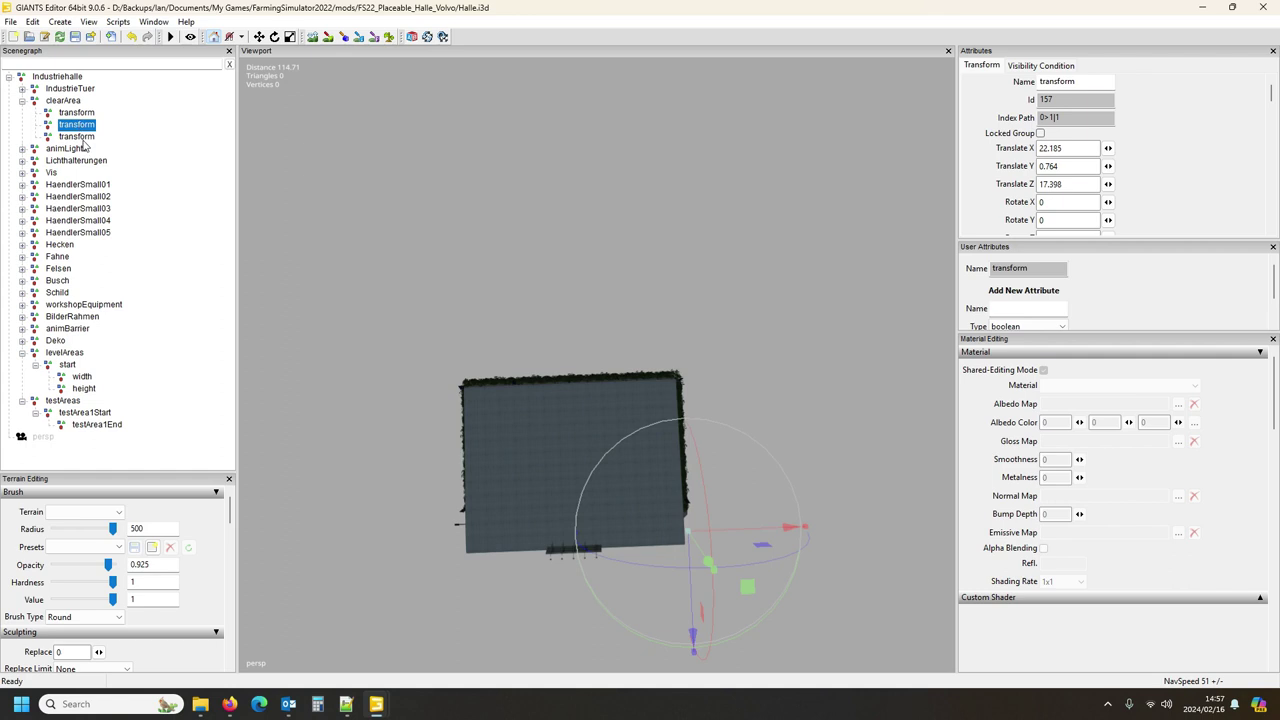
click(83, 140)
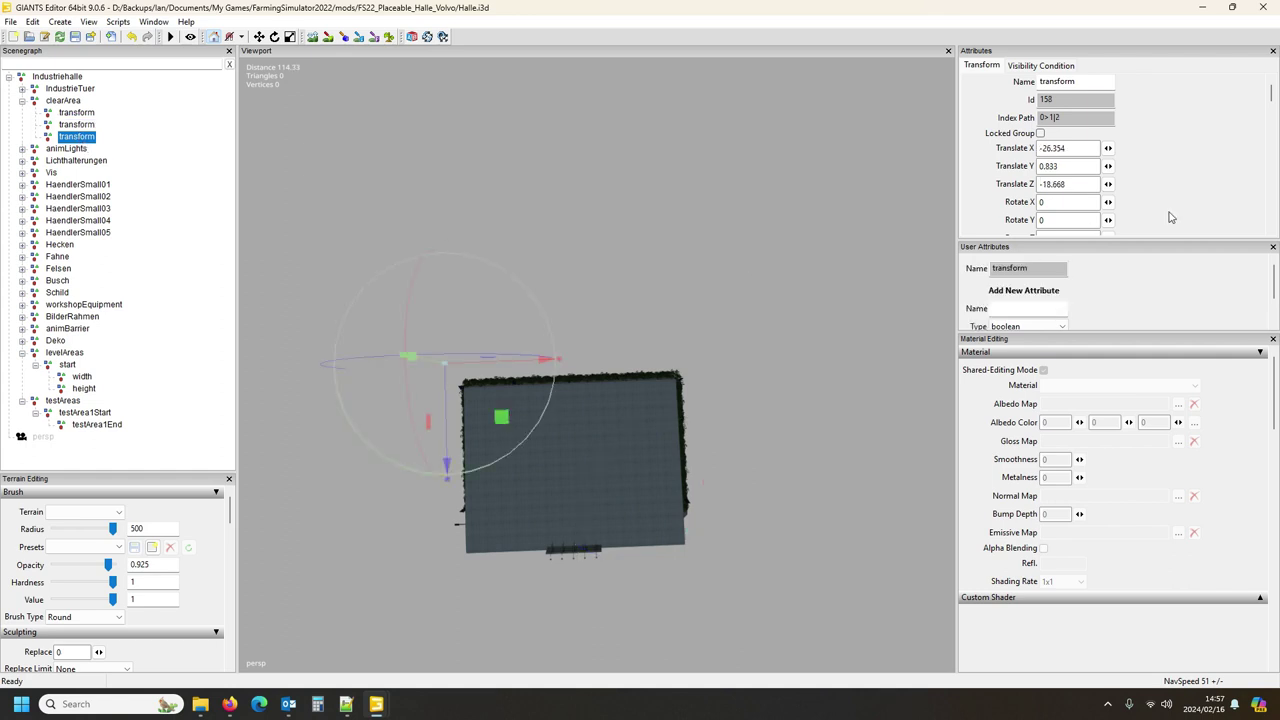
click(78, 113)
drag(688, 432, 671, 405)
drag(670, 404, 670, 404)
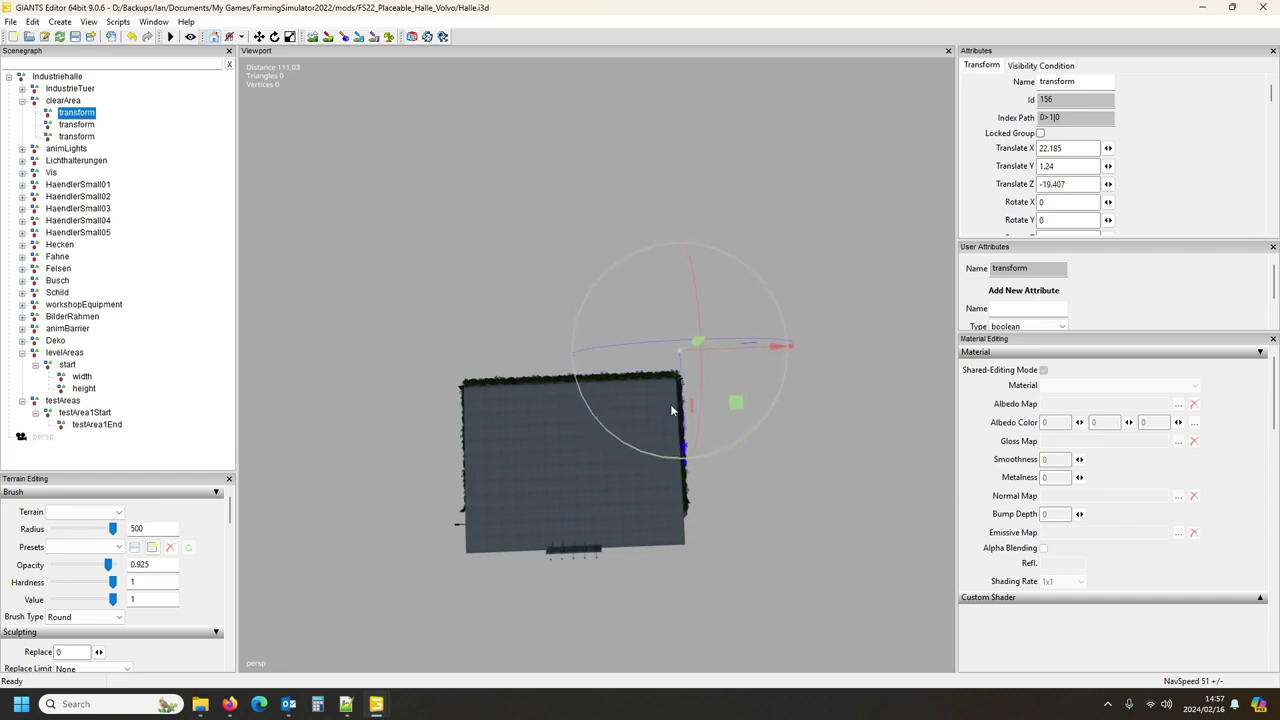
Step: Copy the third clearArea transform's Translate Z value of -18.668 to the first clearArea transform
click(77, 136)
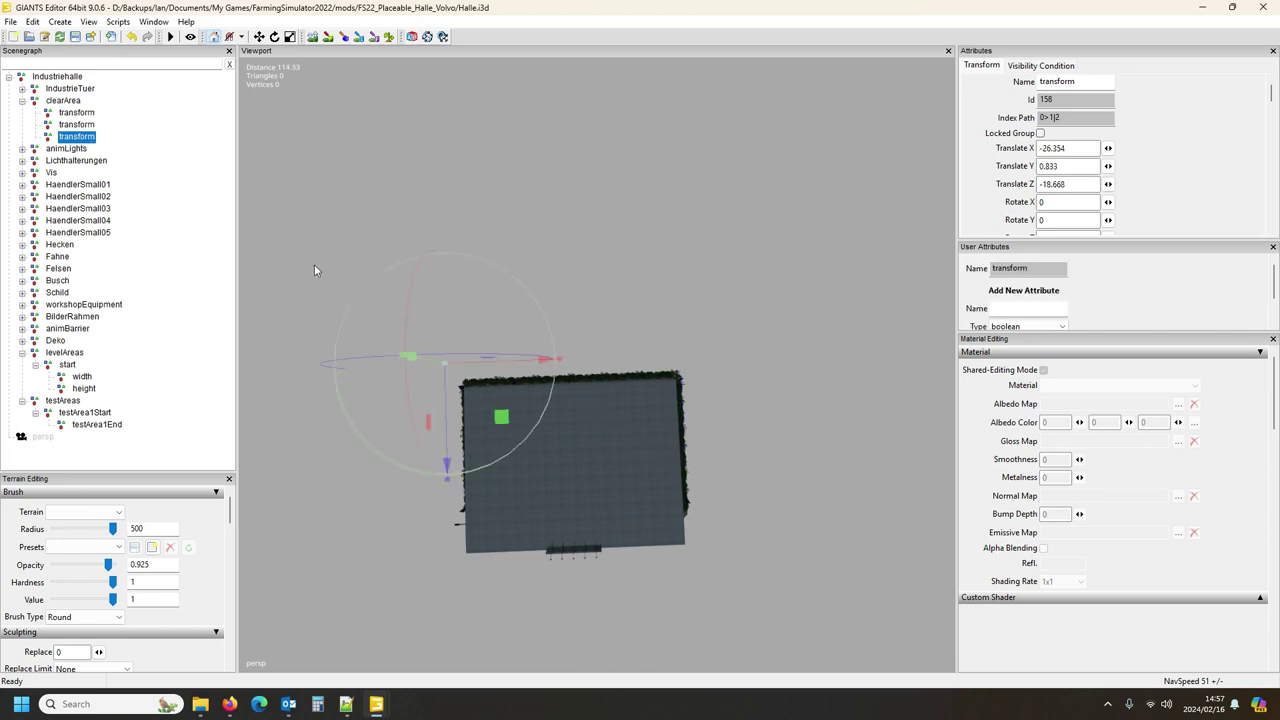
drag(1090, 186, 1016, 207)
key(ctrl+c)
click(62, 130)
click(66, 113)
drag(1080, 185, 1026, 196)
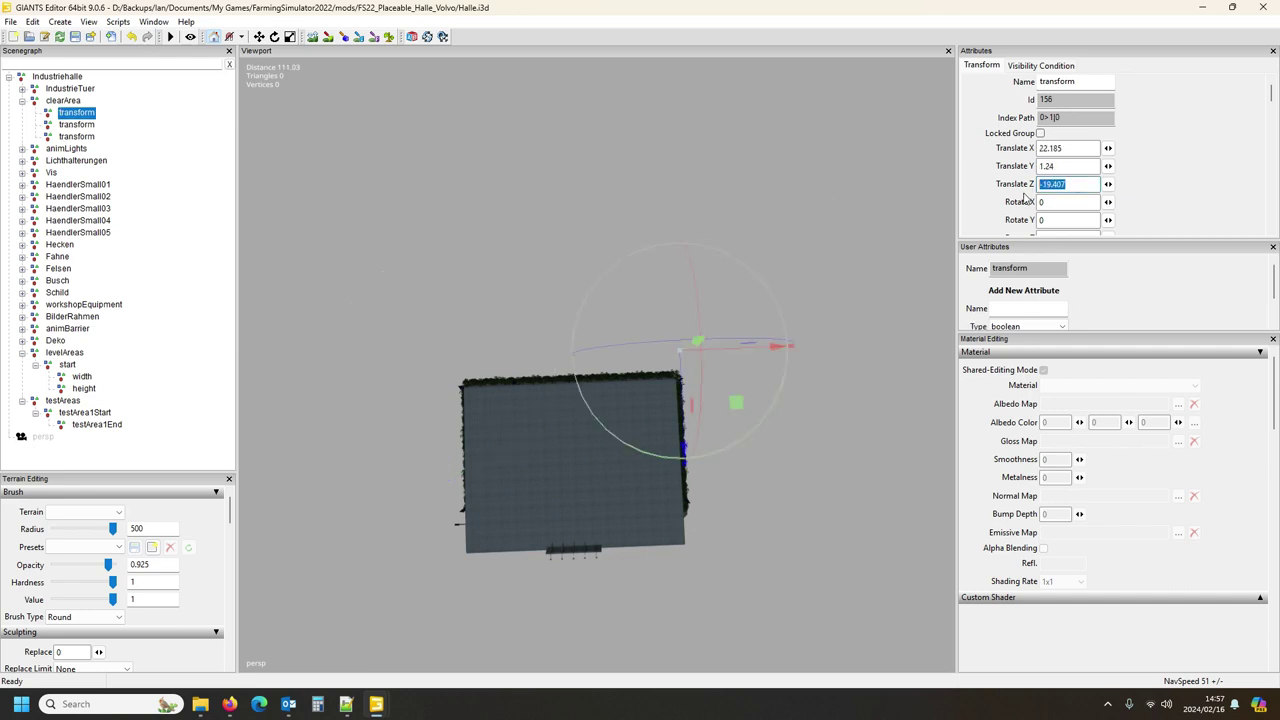
key(ctrl+v)
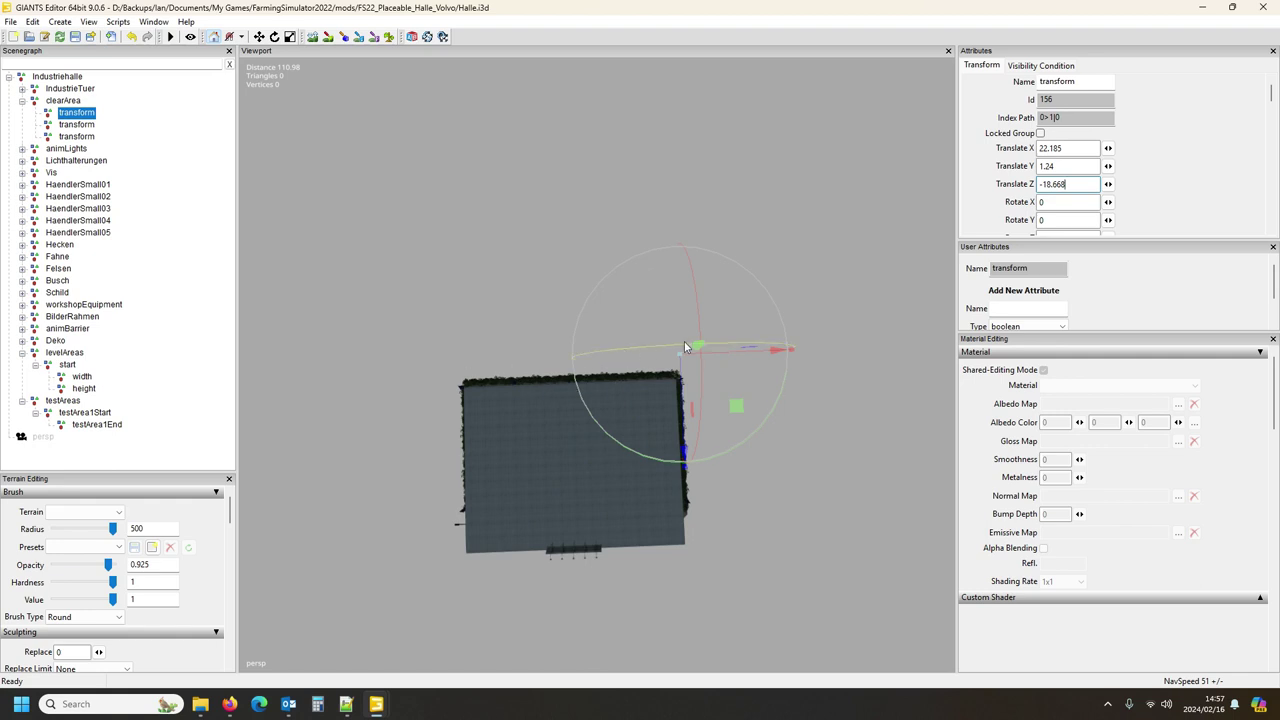
key(Escape)
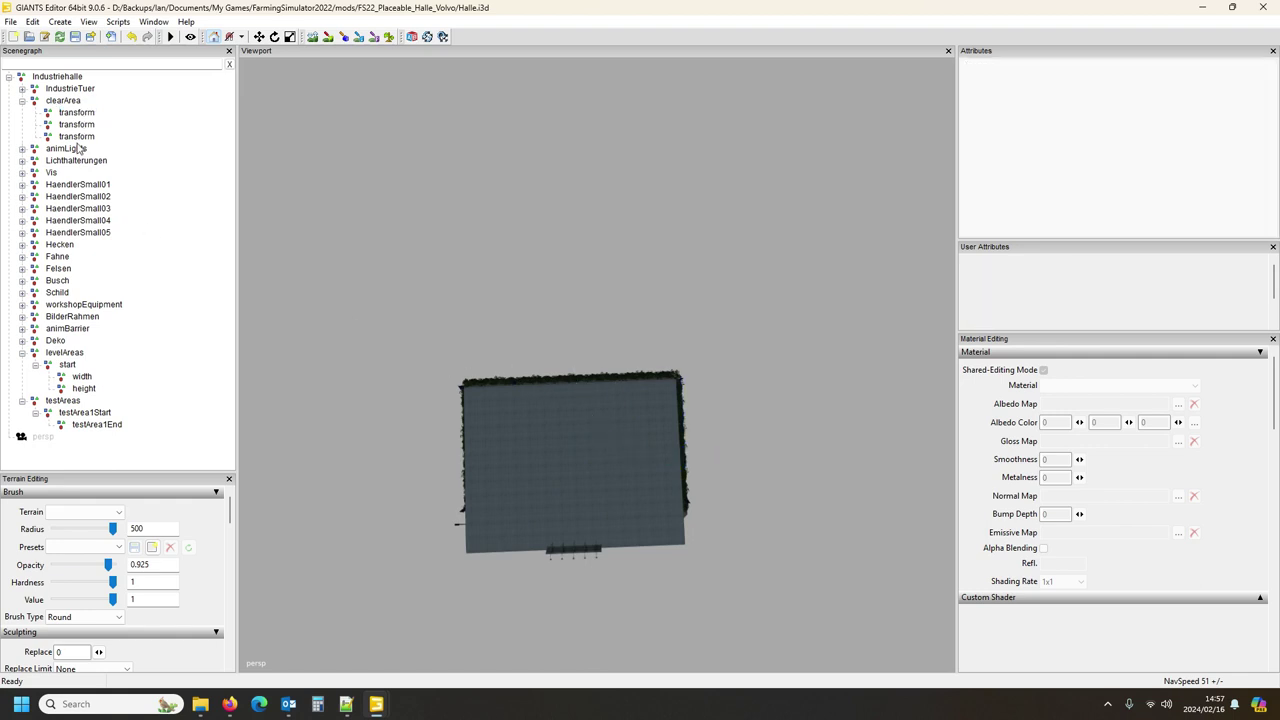
Step: Move the first clearArea transform sideways away from the hall, to about X 26.597
click(82, 136)
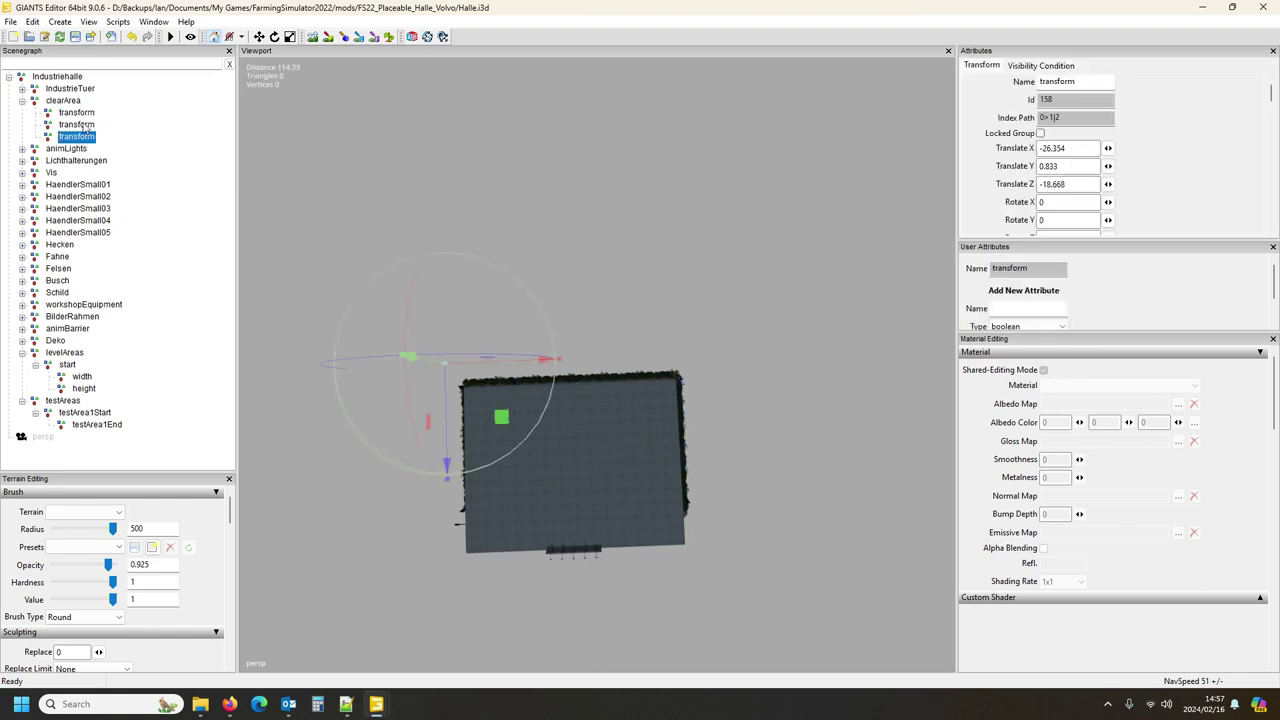
click(84, 114)
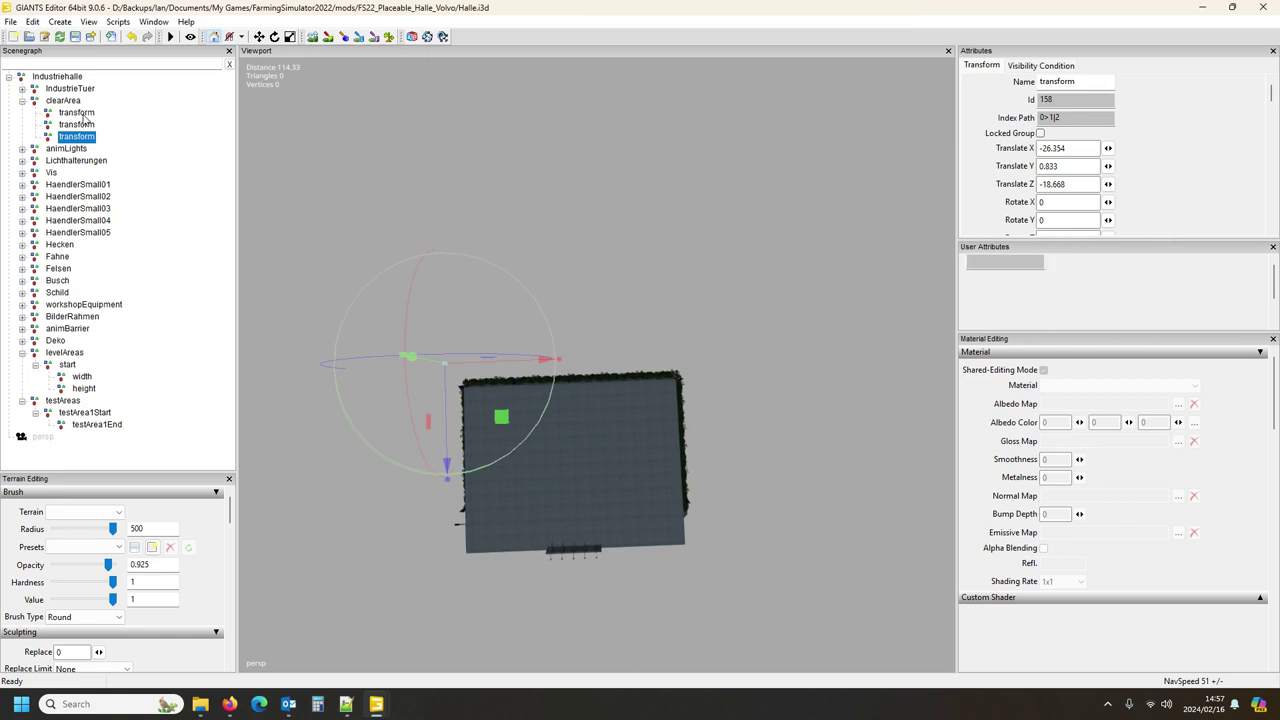
drag(737, 357, 757, 362)
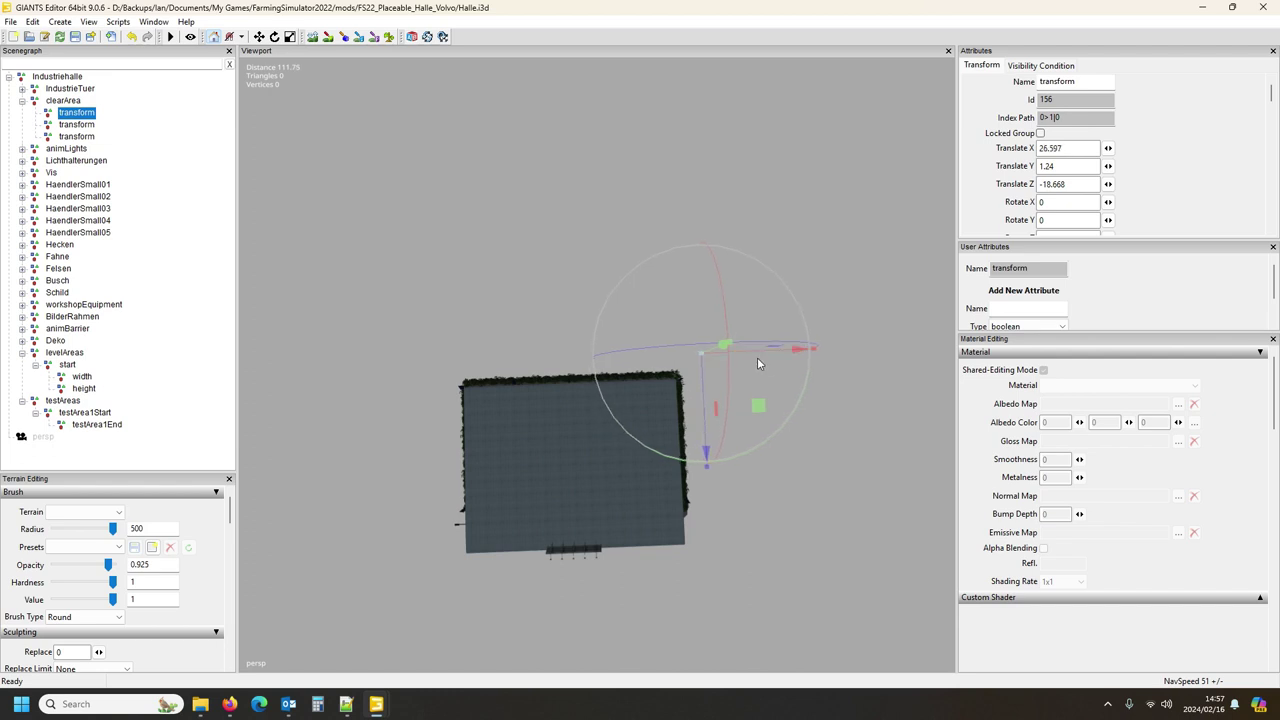
Step: Copy the first clearArea transform's Translate X value of 26.597 to the second clearArea transform
double_click(1081, 148)
key(ctrl+c)
click(76, 124)
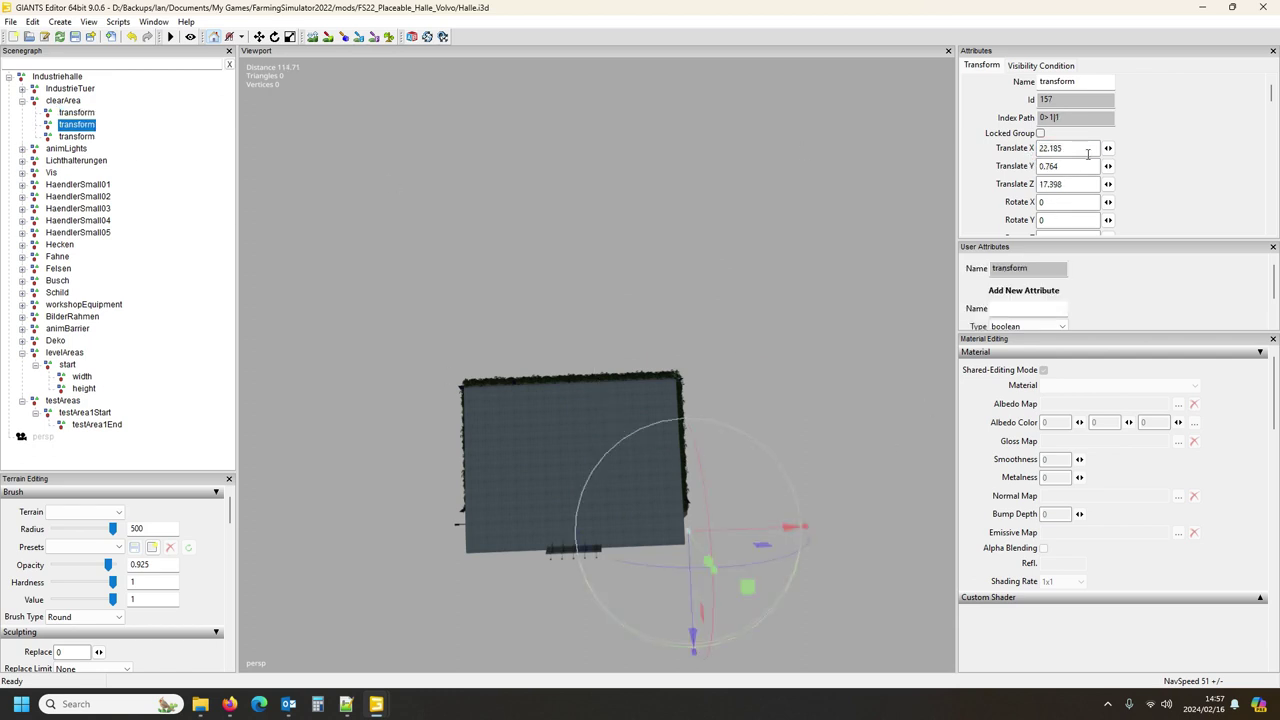
drag(1080, 150, 1028, 153)
key(ctrl+v)
Step: Move the second clearArea transform outward past the front of the hall, to about Z 30.782
drag(704, 587, 710, 619)
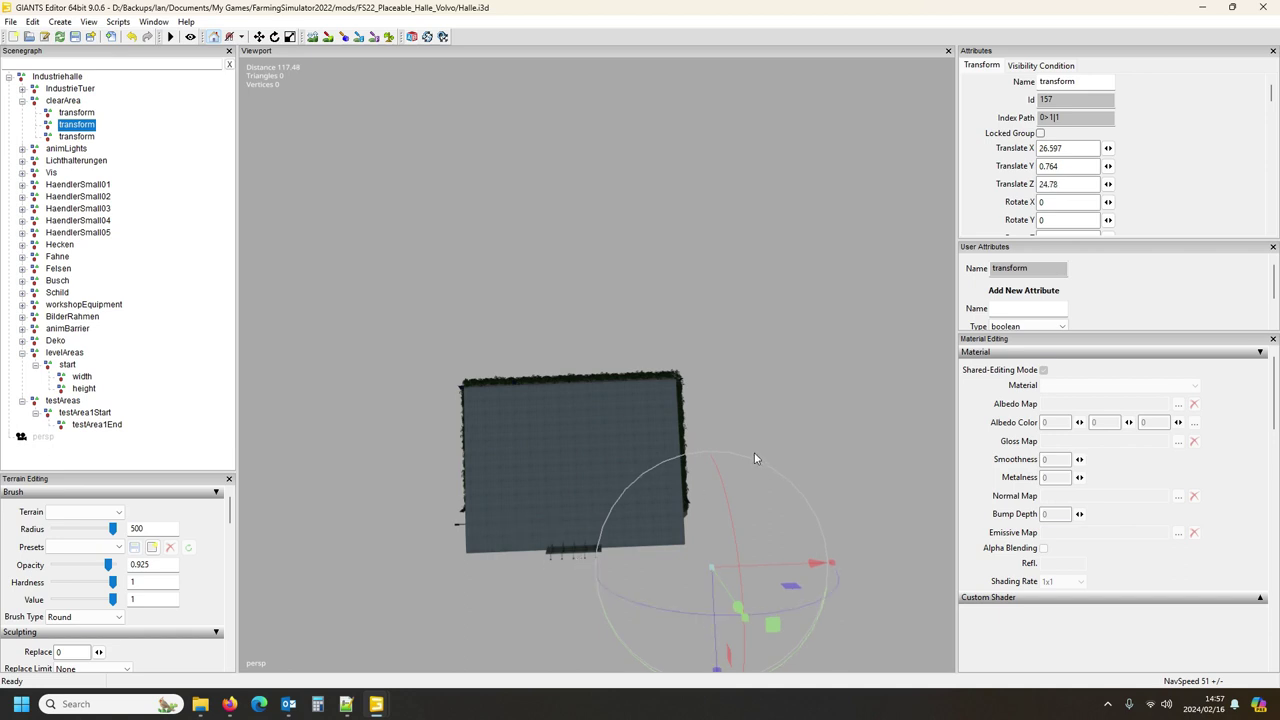
drag(714, 591, 720, 613)
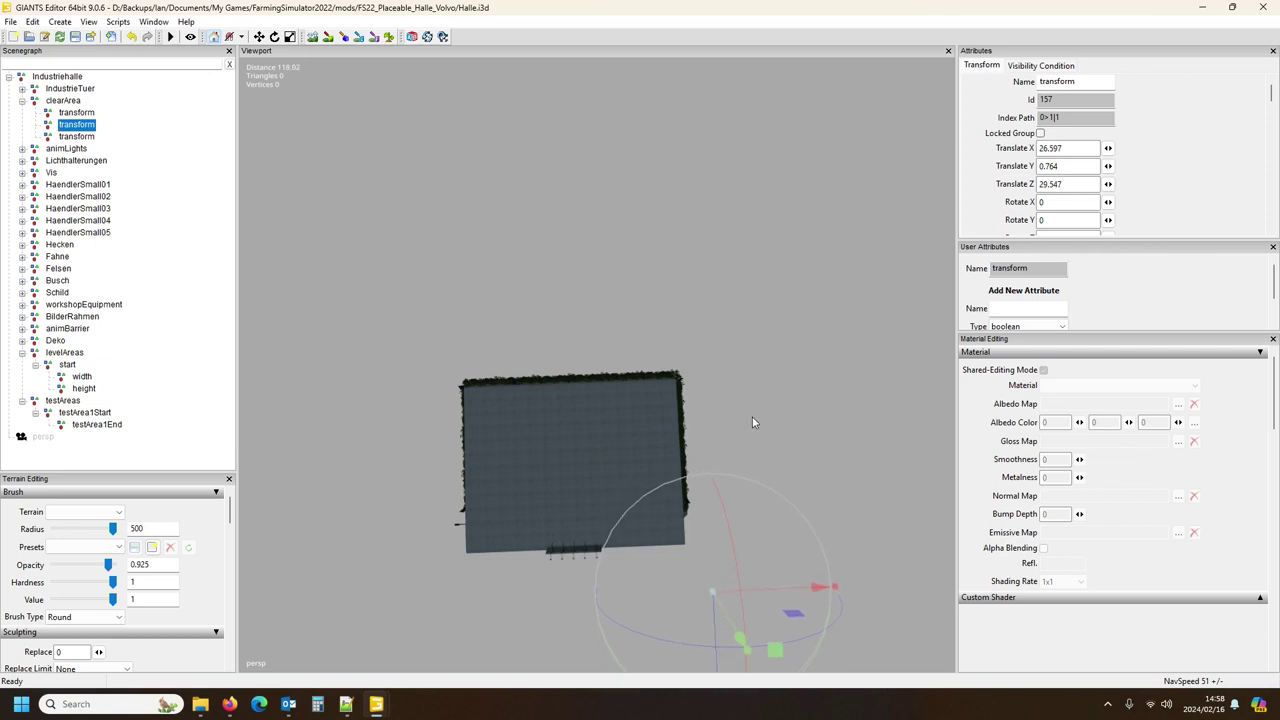
drag(717, 631, 746, 643)
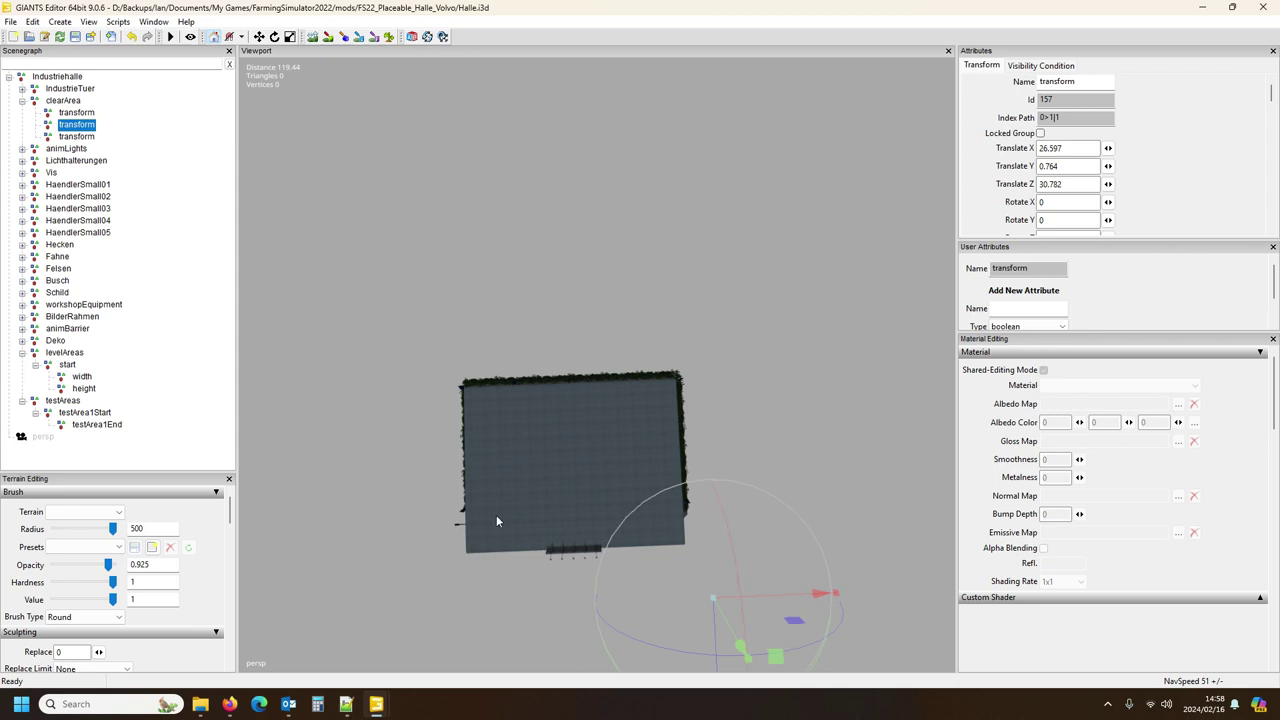
Step: Review the clearArea corners, switch to Notepad++ and compare the levelArea definition in Halle.xml with those in garageContractor.xml
click(80, 137)
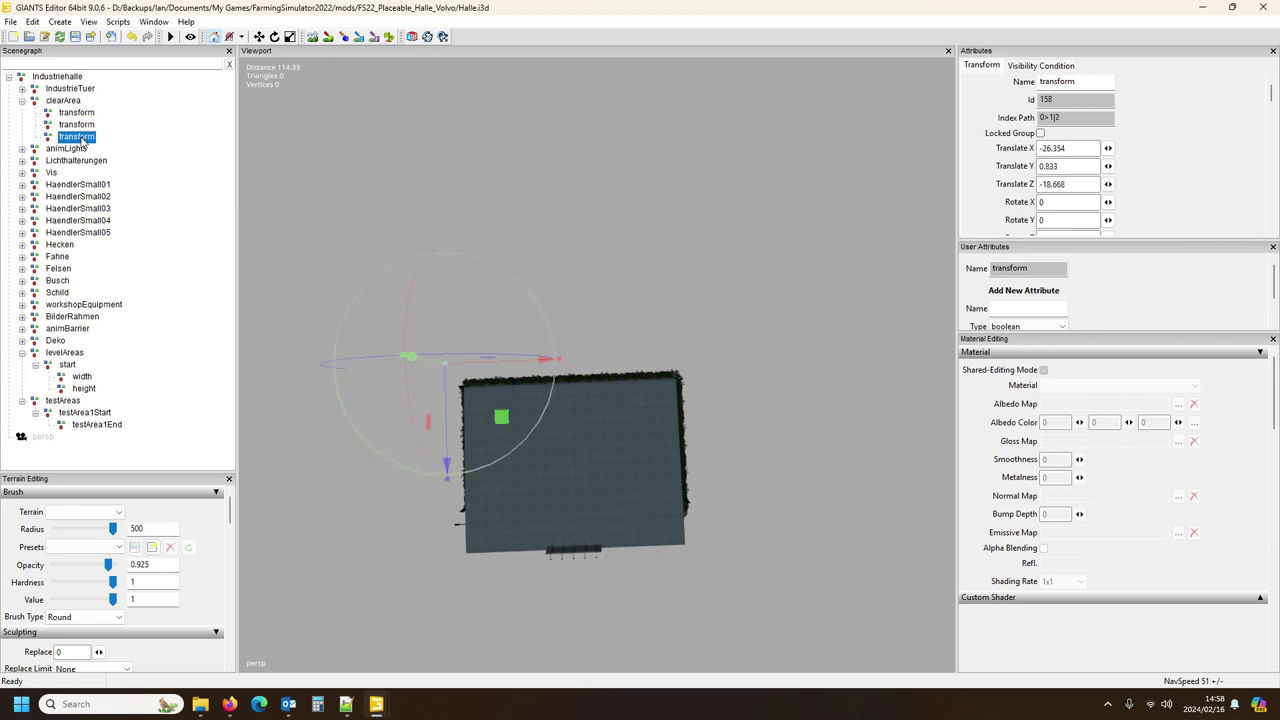
click(89, 114)
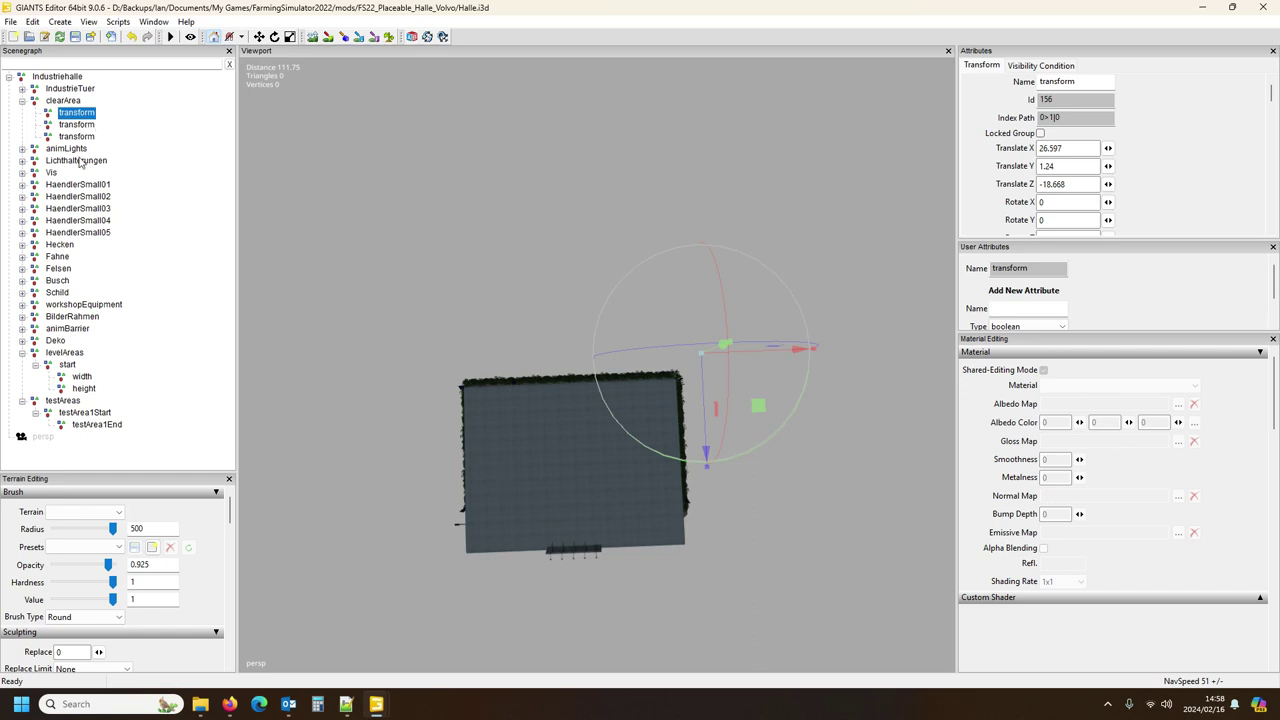
click(348, 704)
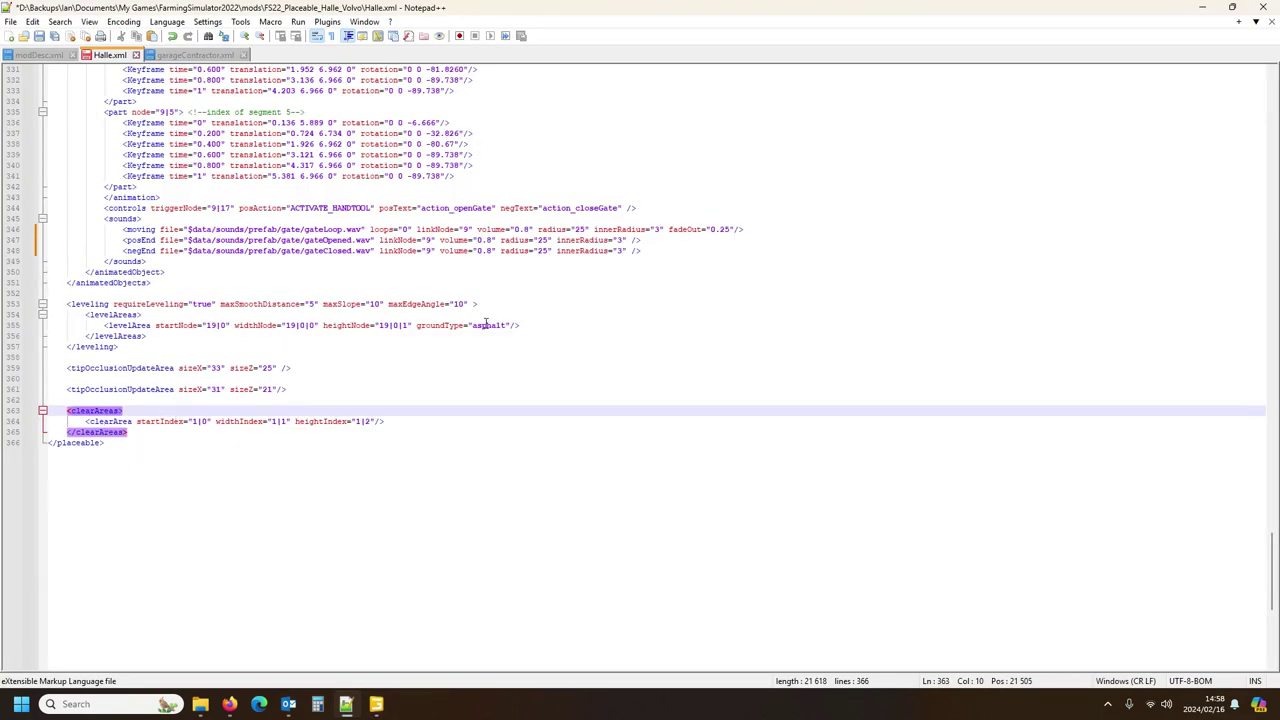
click(437, 325)
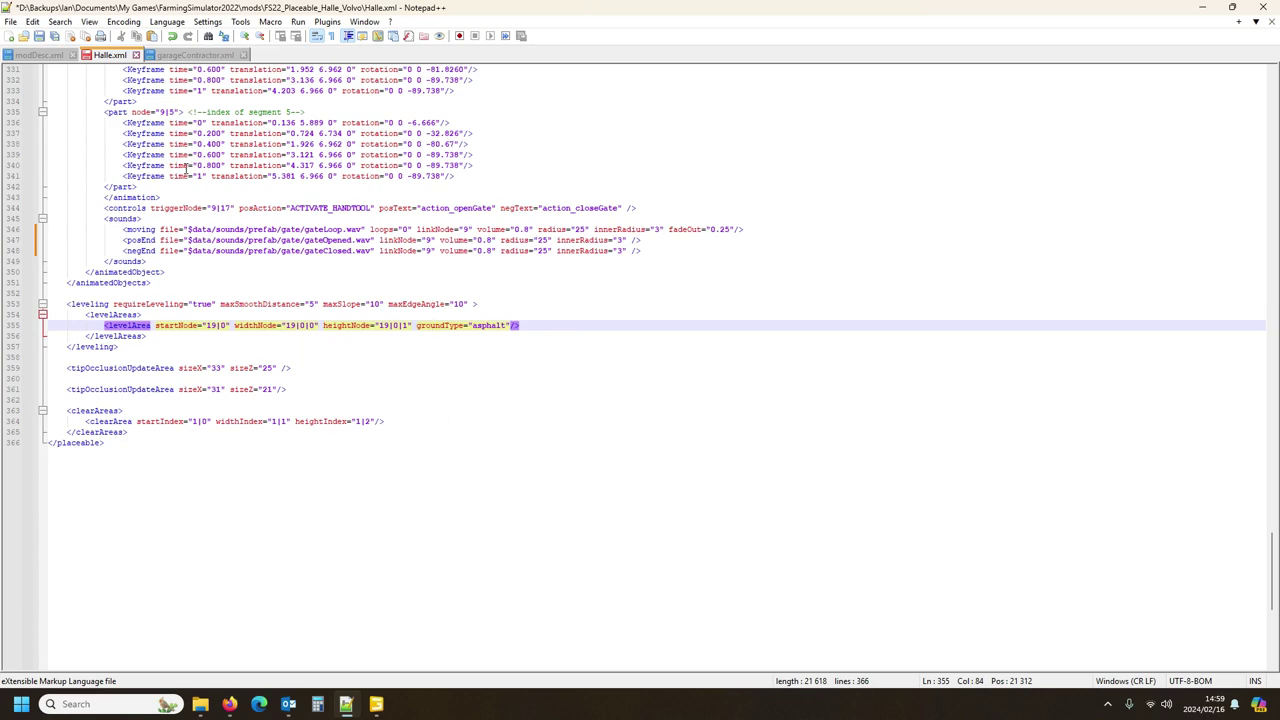
click(181, 57)
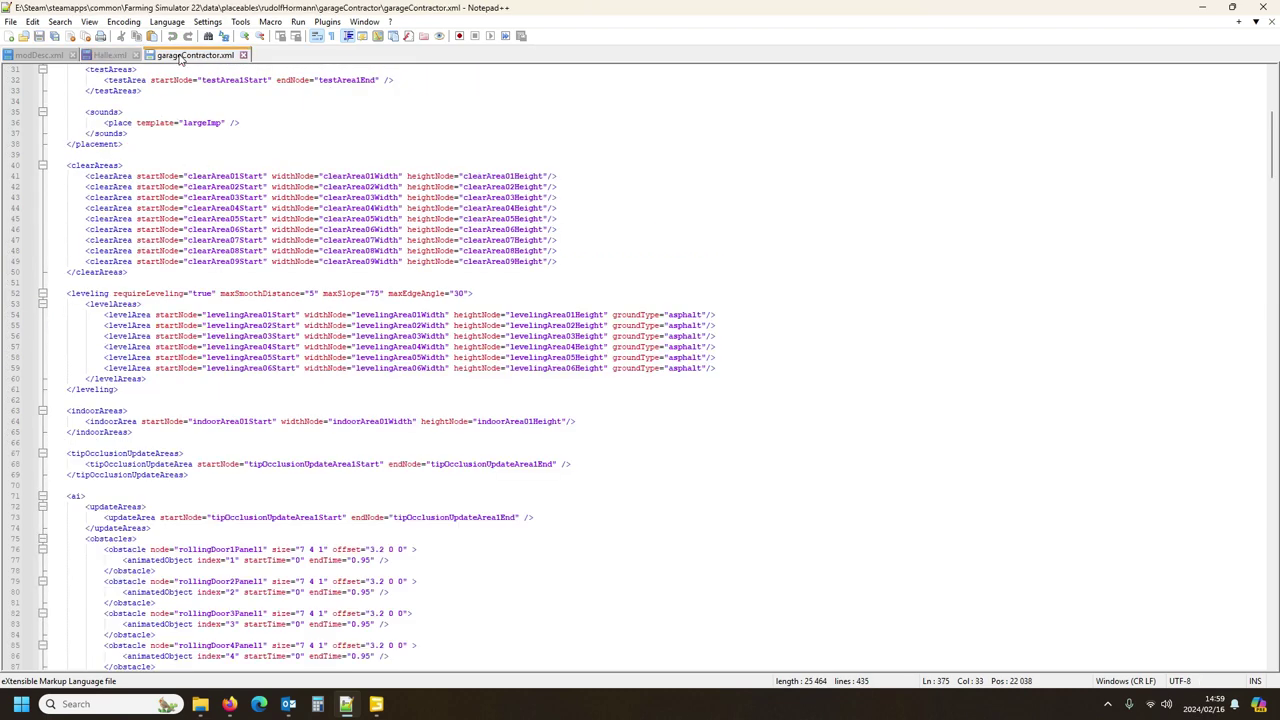
click(112, 56)
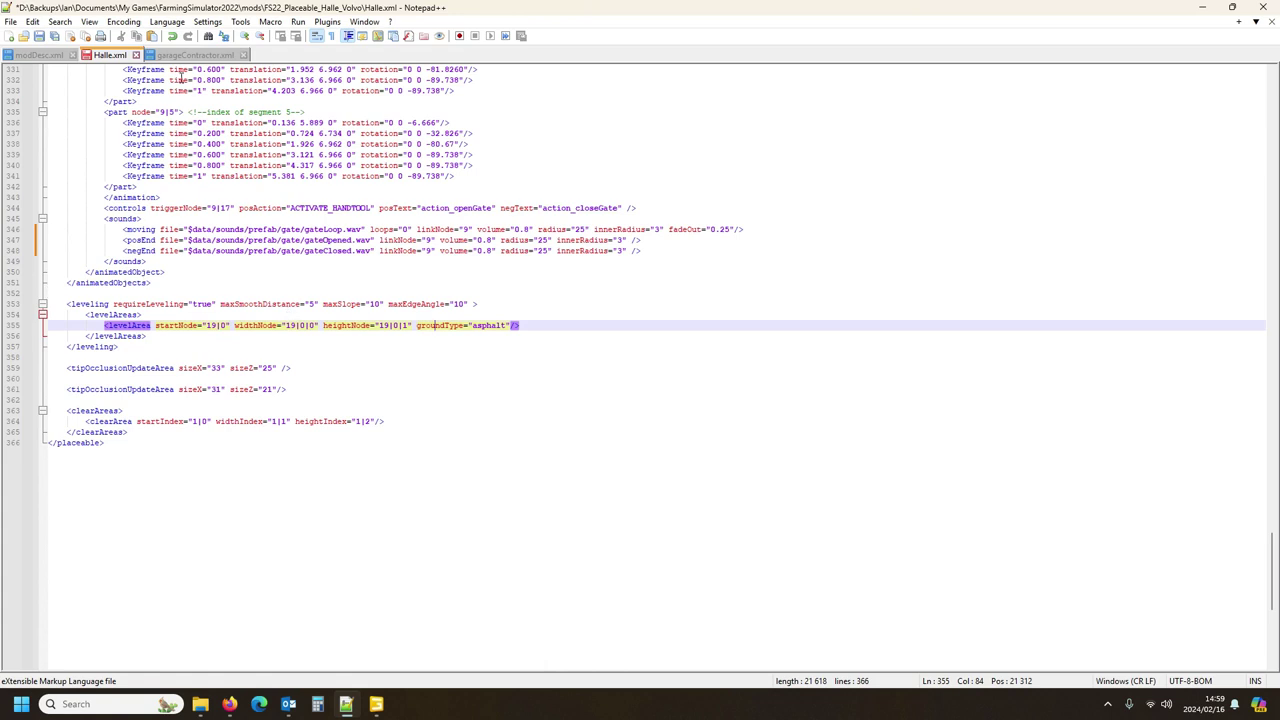
Step: Return to GIANTS Editor and check the positions and index paths of the levelAreas start and width transforms
mouse_move(376, 706)
click(300, 632)
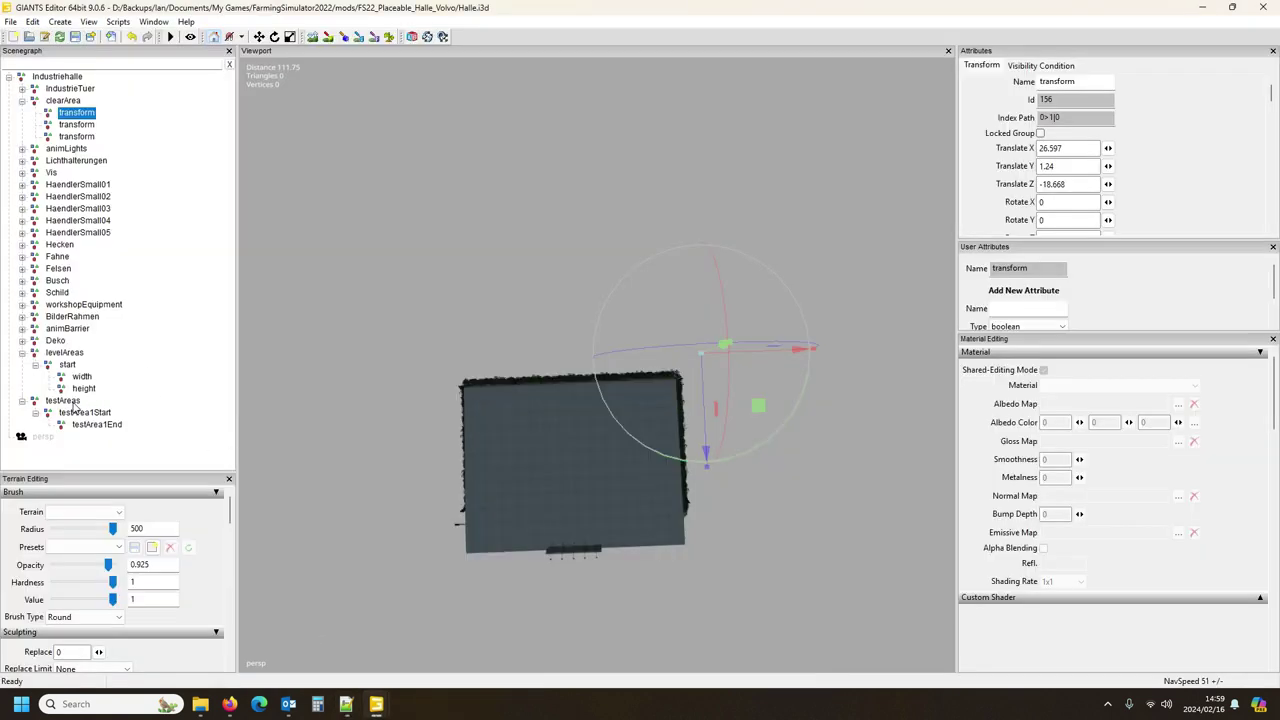
click(68, 365)
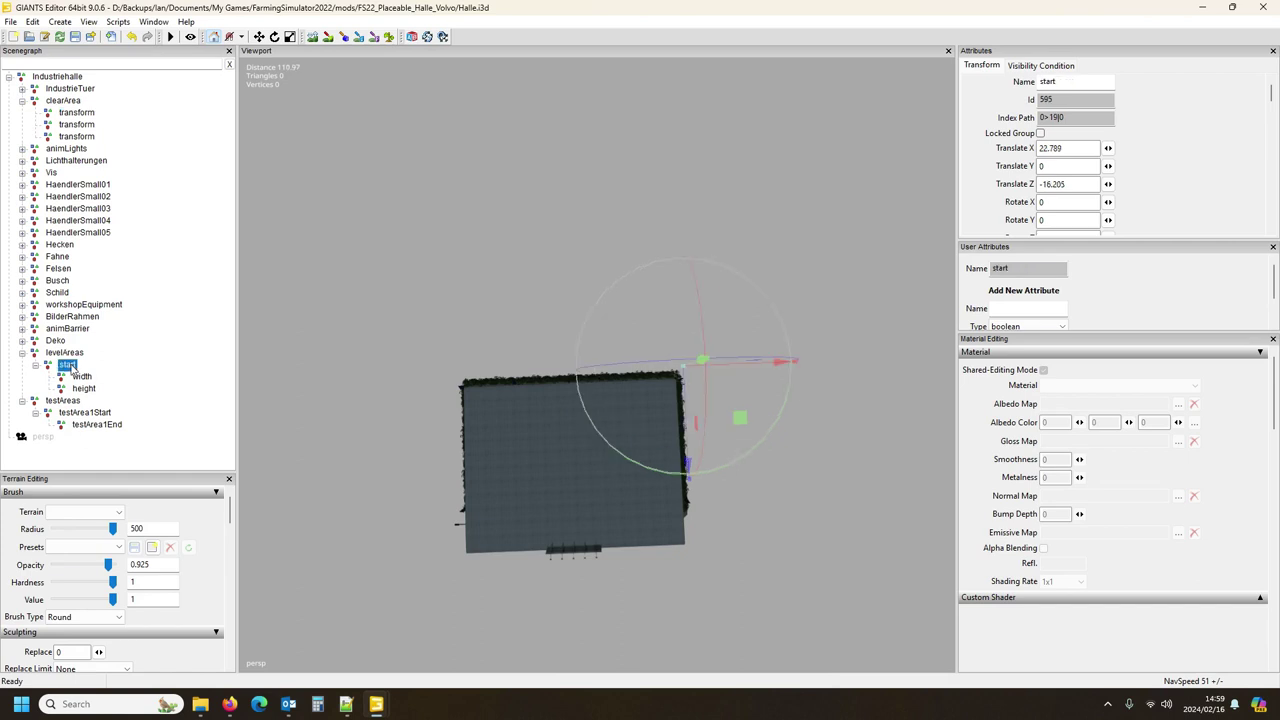
click(81, 377)
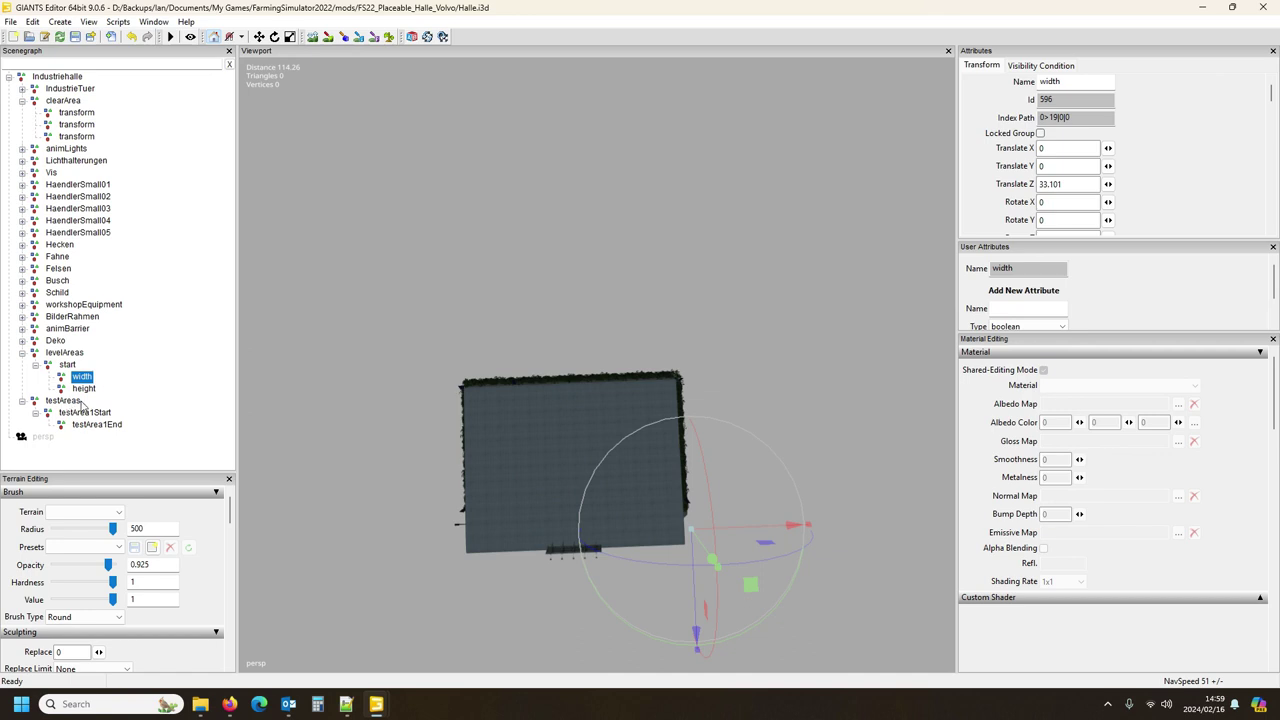
Step: Copy the first clearArea transform's translation, 26.597, 1.24, -18.668, to the levelAreas start transform
click(77, 114)
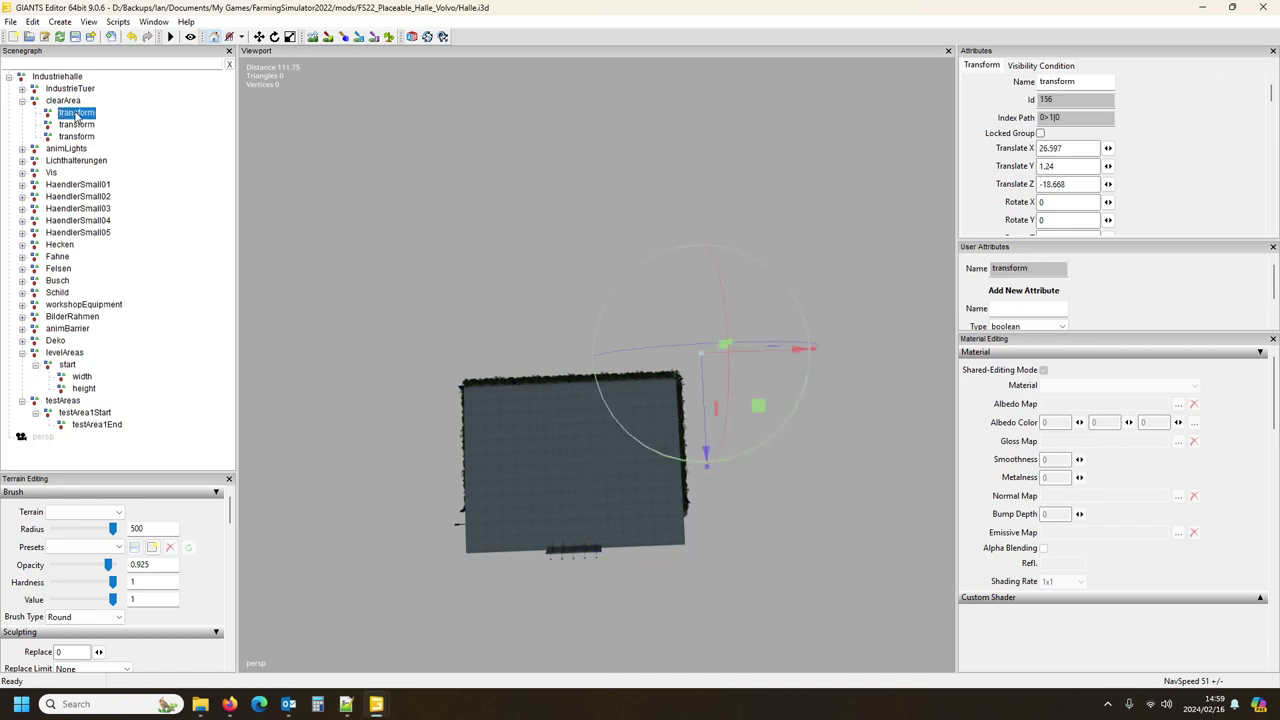
double_click(1078, 148)
click(70, 365)
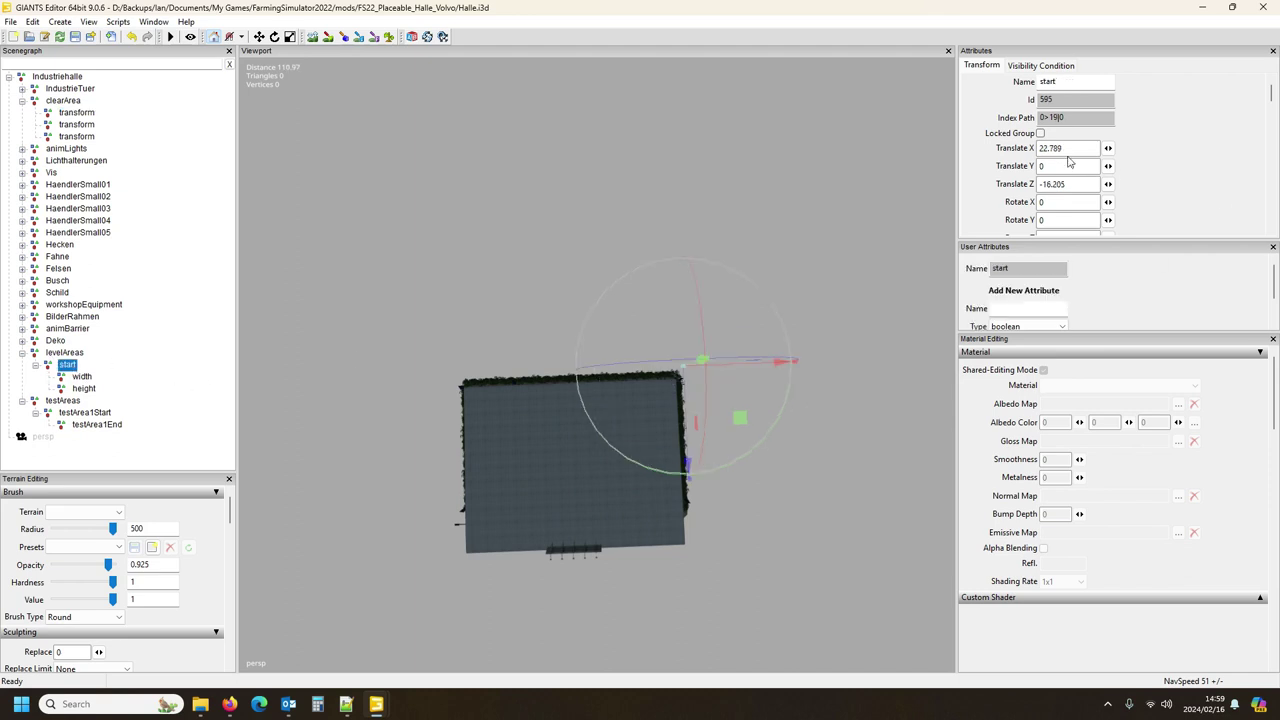
click(1073, 147)
key(ctrl+z)
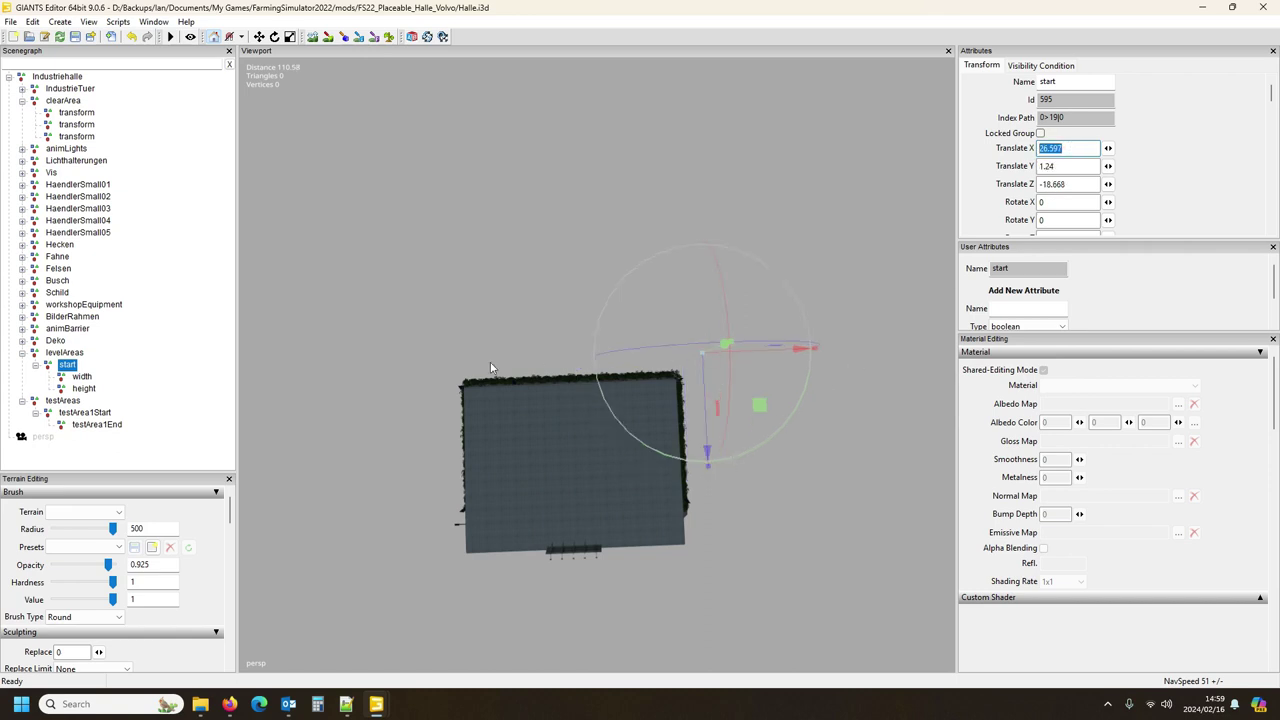
key(Return)
Step: Copy the second clearArea transform's translation, 26.597, 0.764, 30.782, to the levelAreas width transform
click(81, 377)
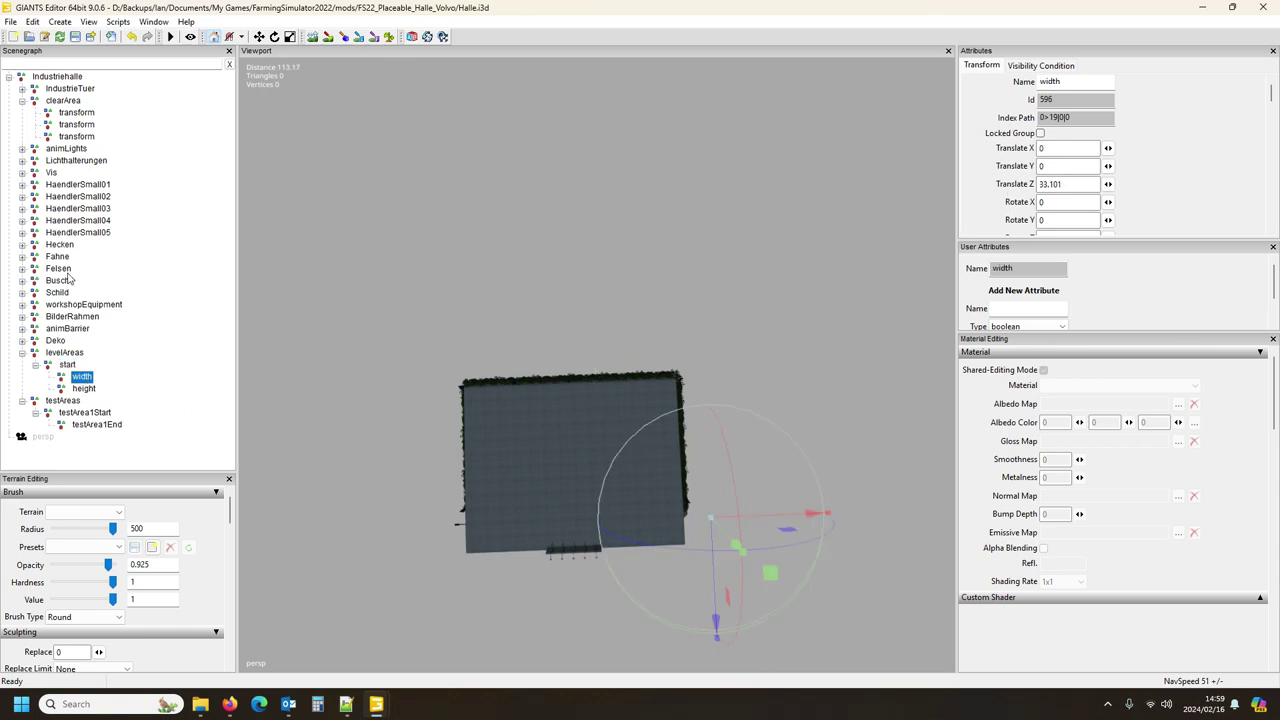
click(80, 125)
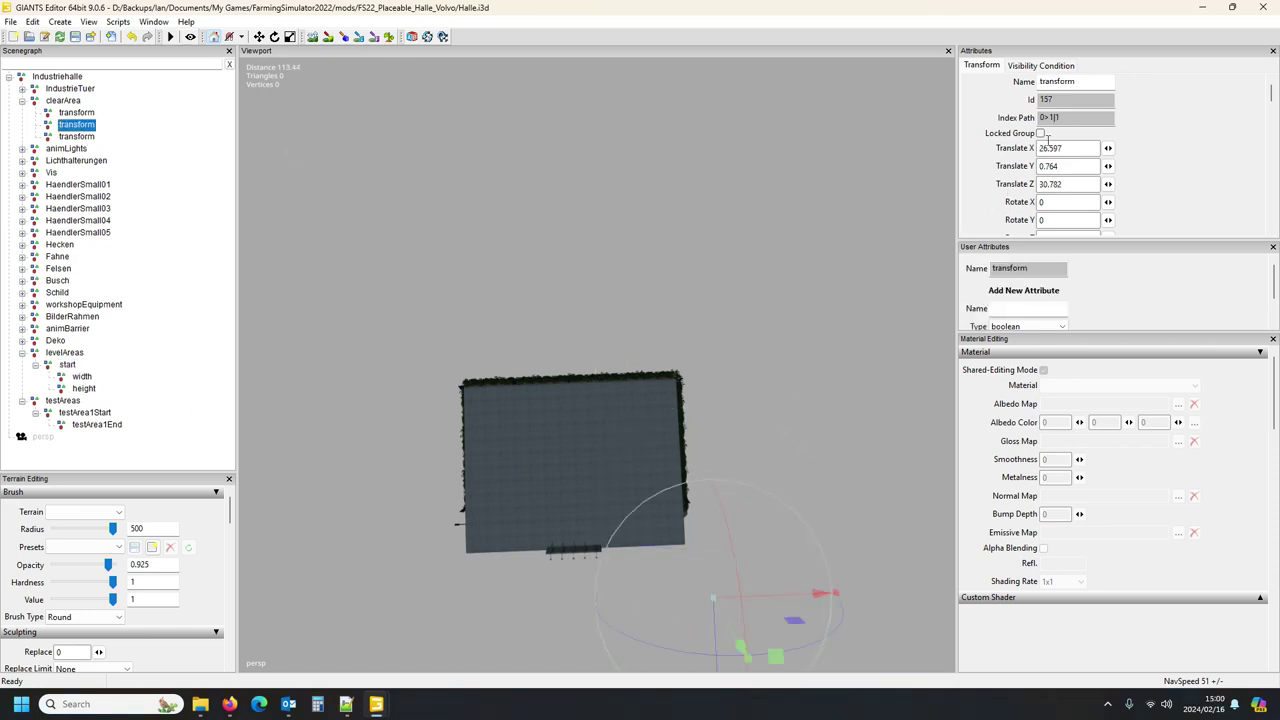
click(1076, 148)
click(82, 377)
click(1068, 148)
text(26.597 0.764 30.782)
key(Return)
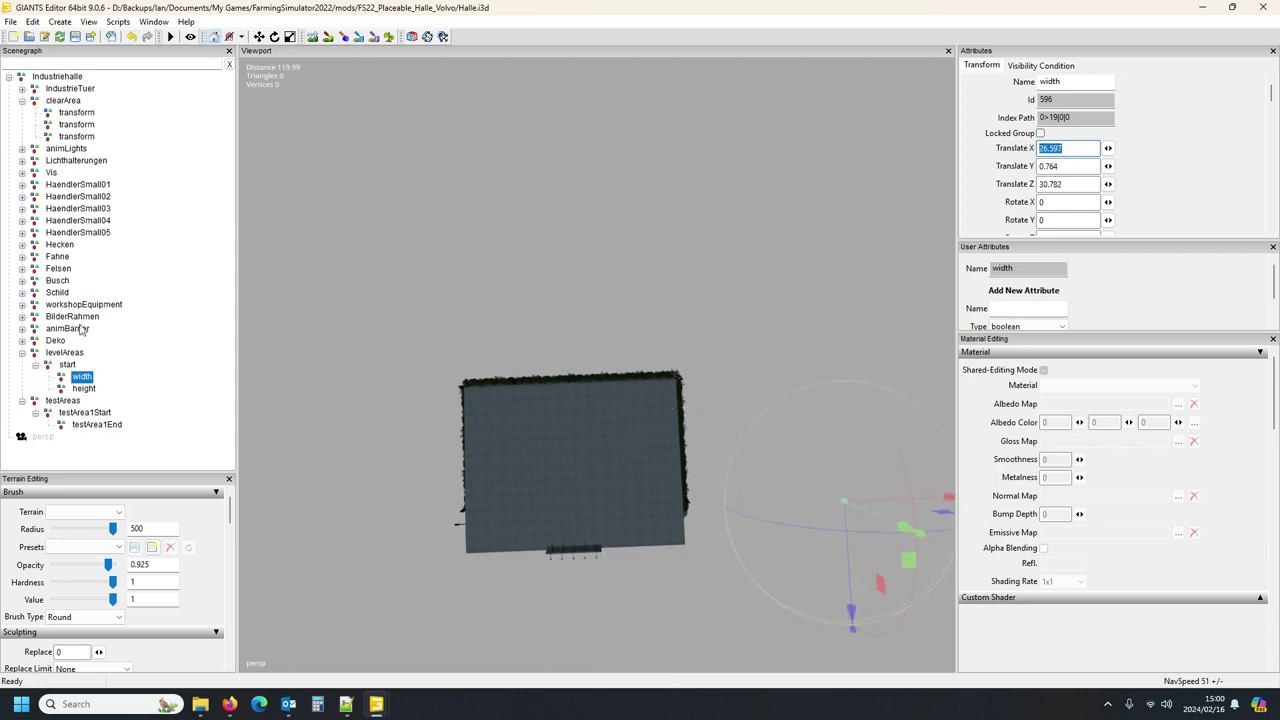
Step: Compare the translations of the levelAreas group, the clearArea group and the level area's start transform
click(66, 354)
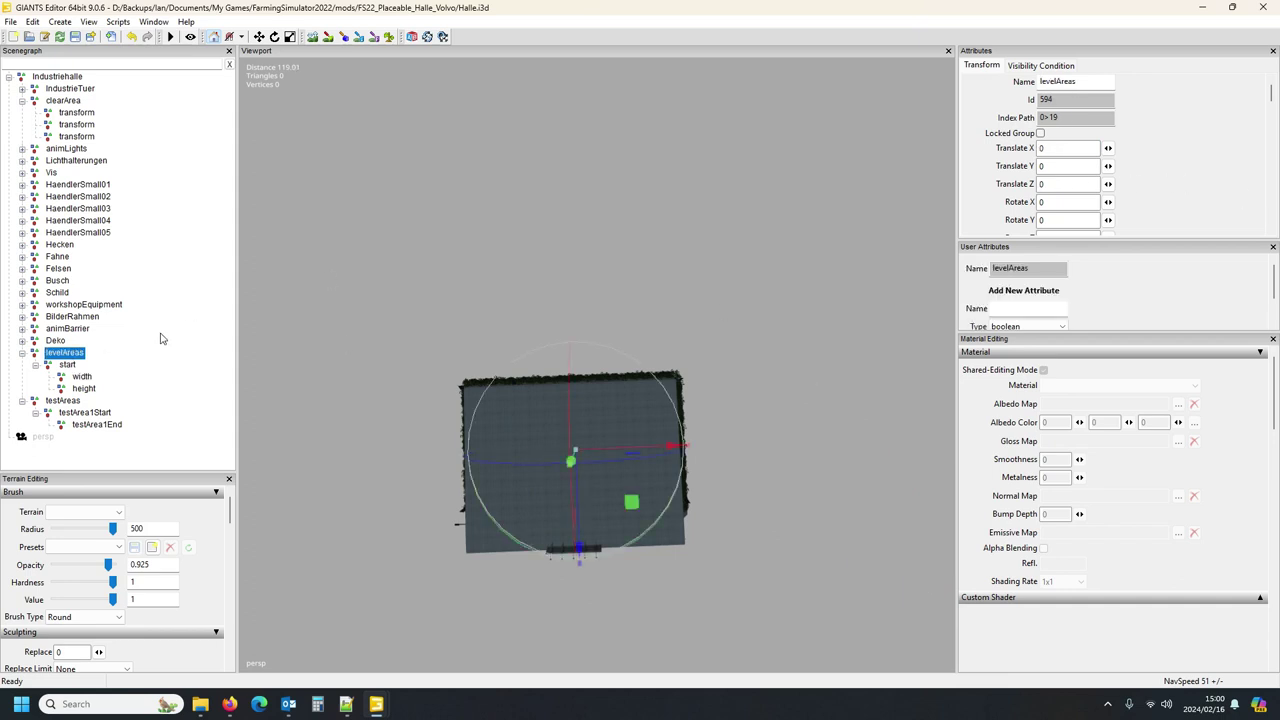
click(64, 101)
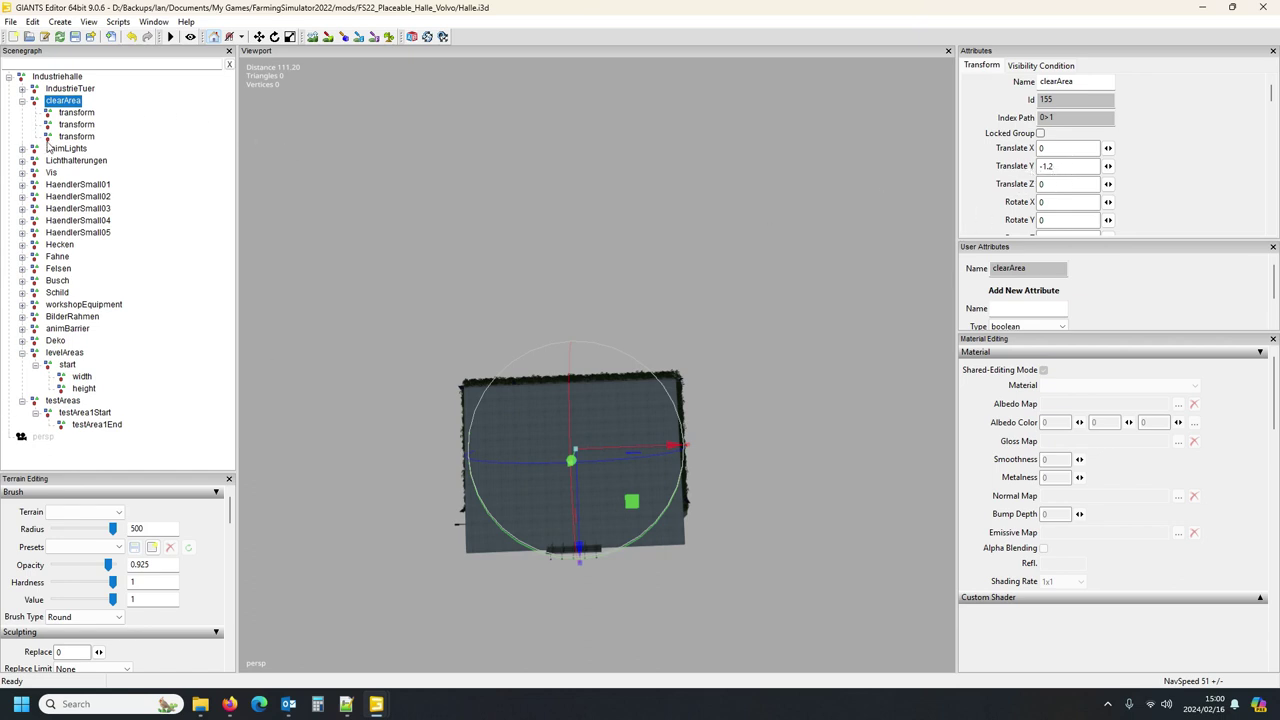
click(70, 366)
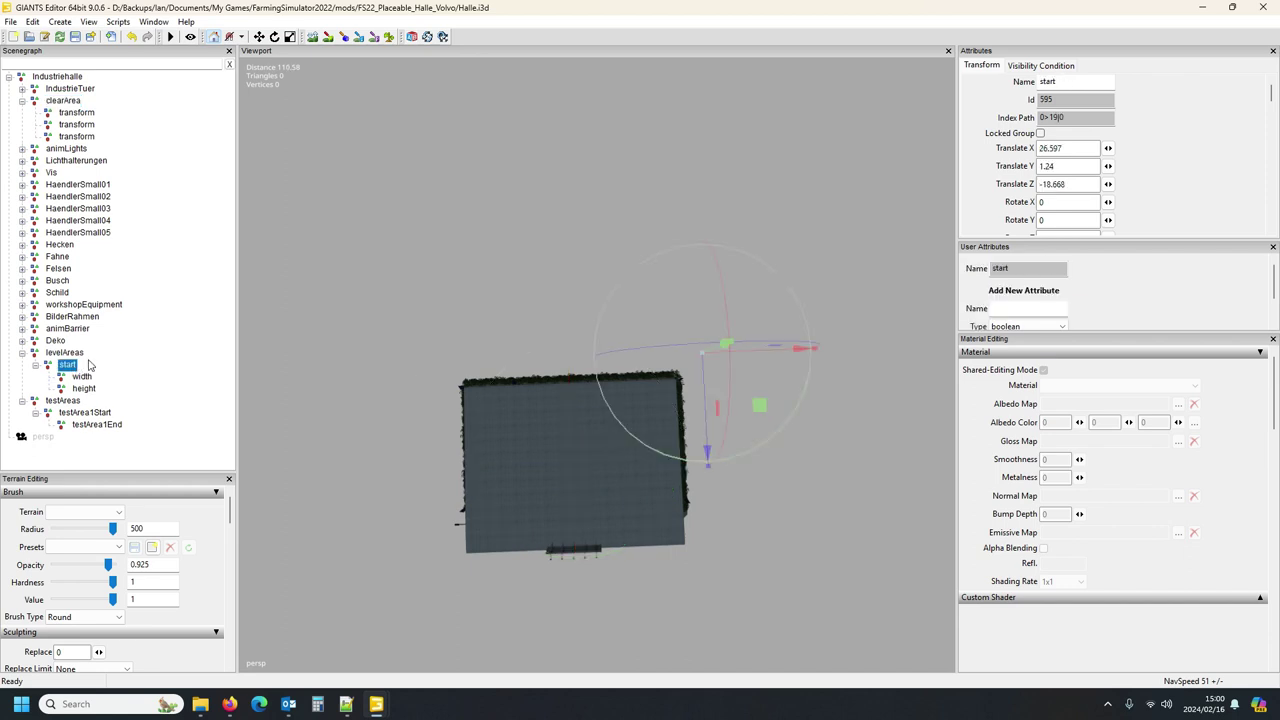
Step: Move the levelAreas width transform along the X axis to about -0.464
click(84, 381)
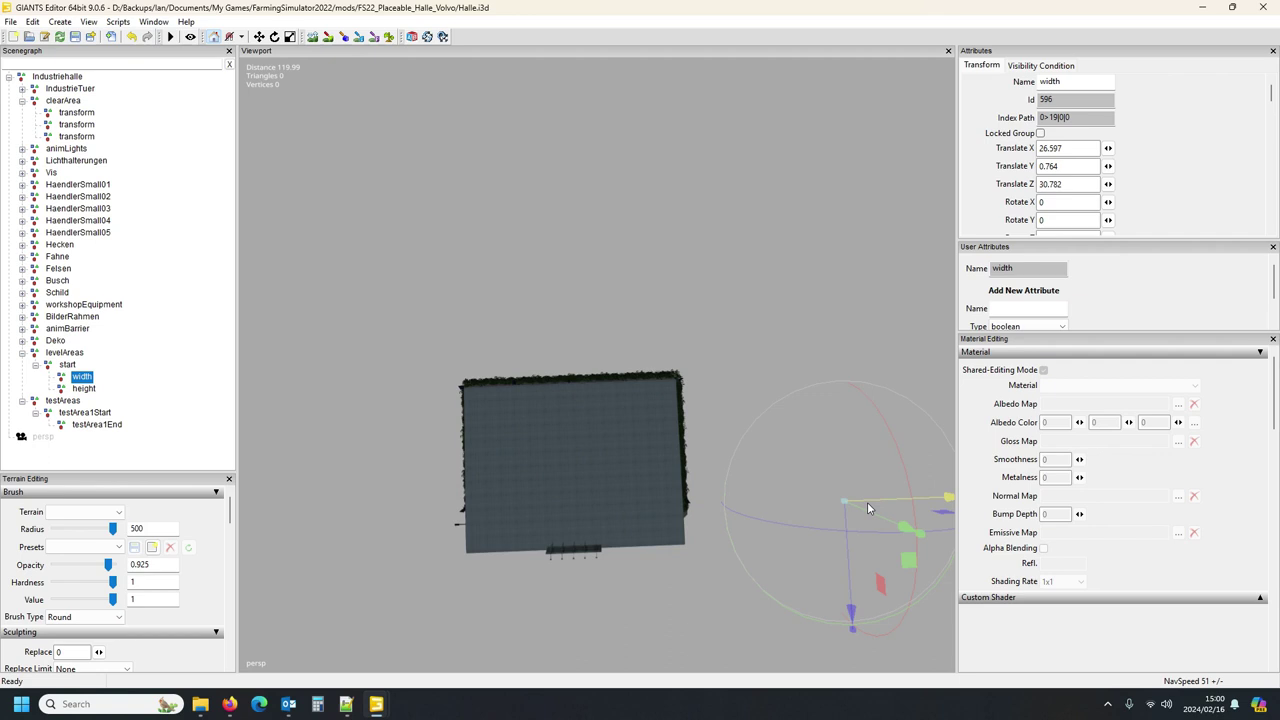
drag(867, 499, 783, 511)
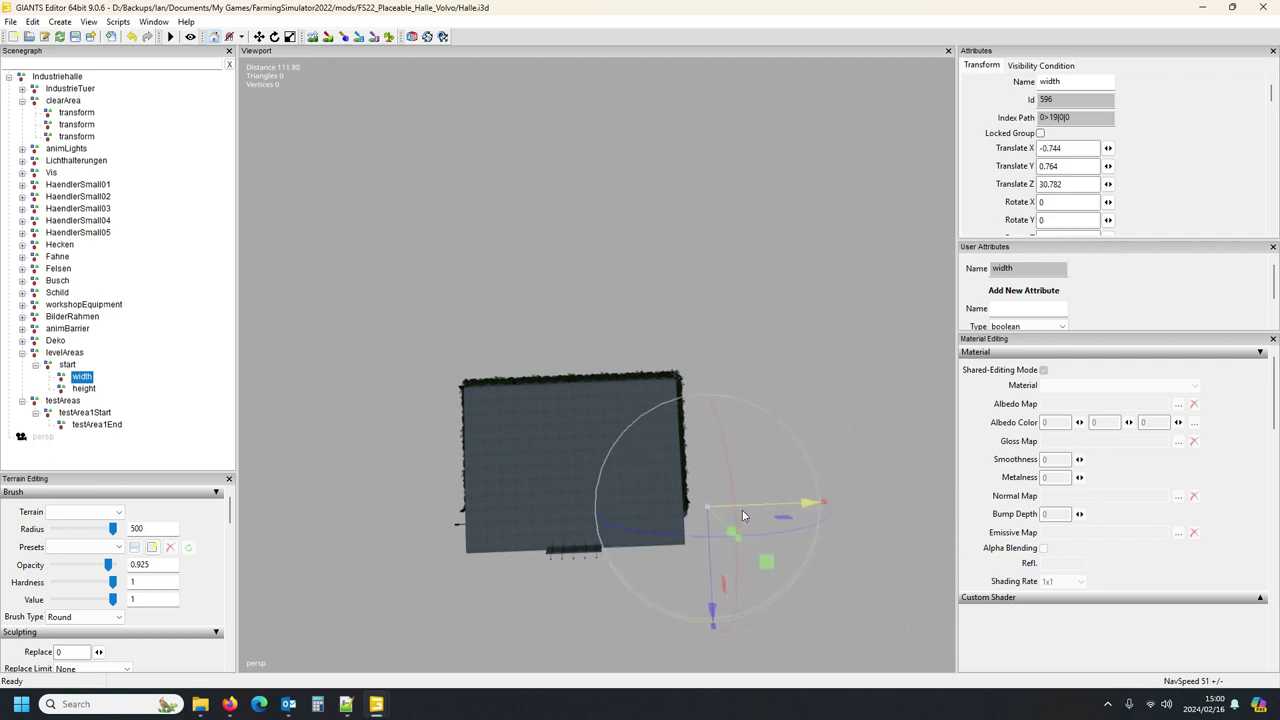
drag(742, 510, 743, 509)
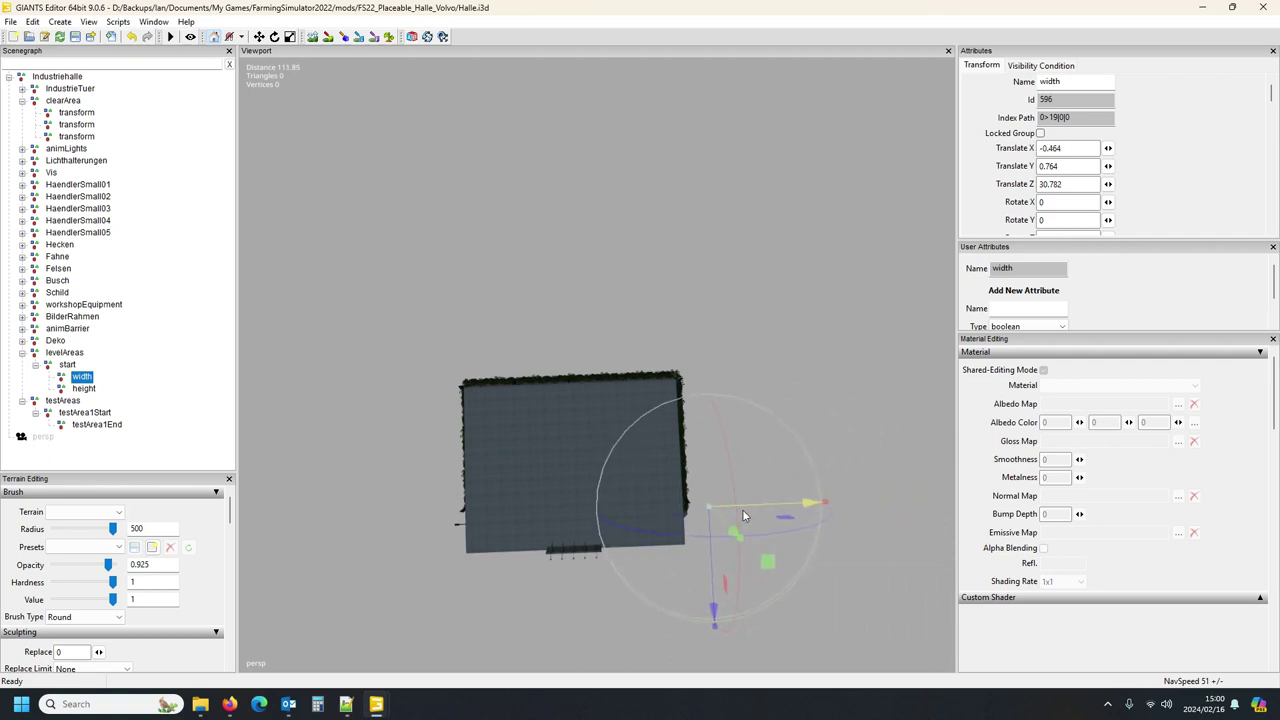
Step: Compare the levelAreas start transform's X translation with that of the first clearArea transform
click(67, 365)
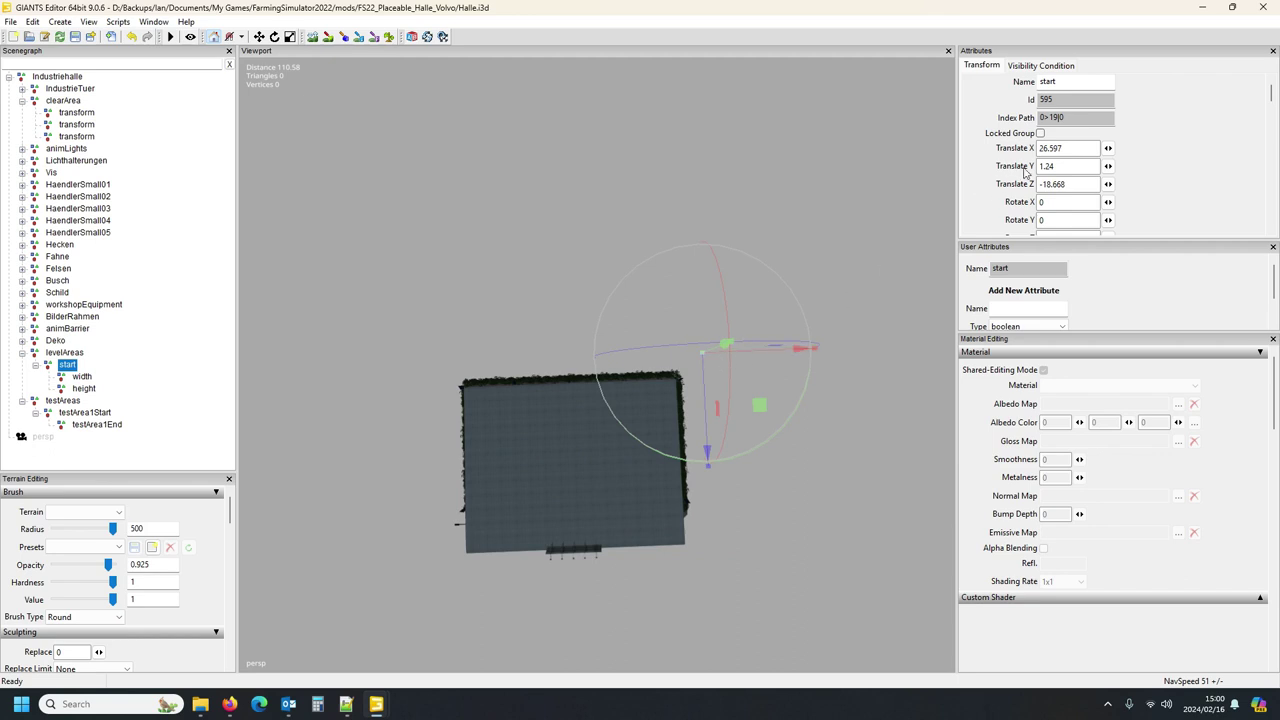
drag(1078, 147, 1042, 148)
click(78, 113)
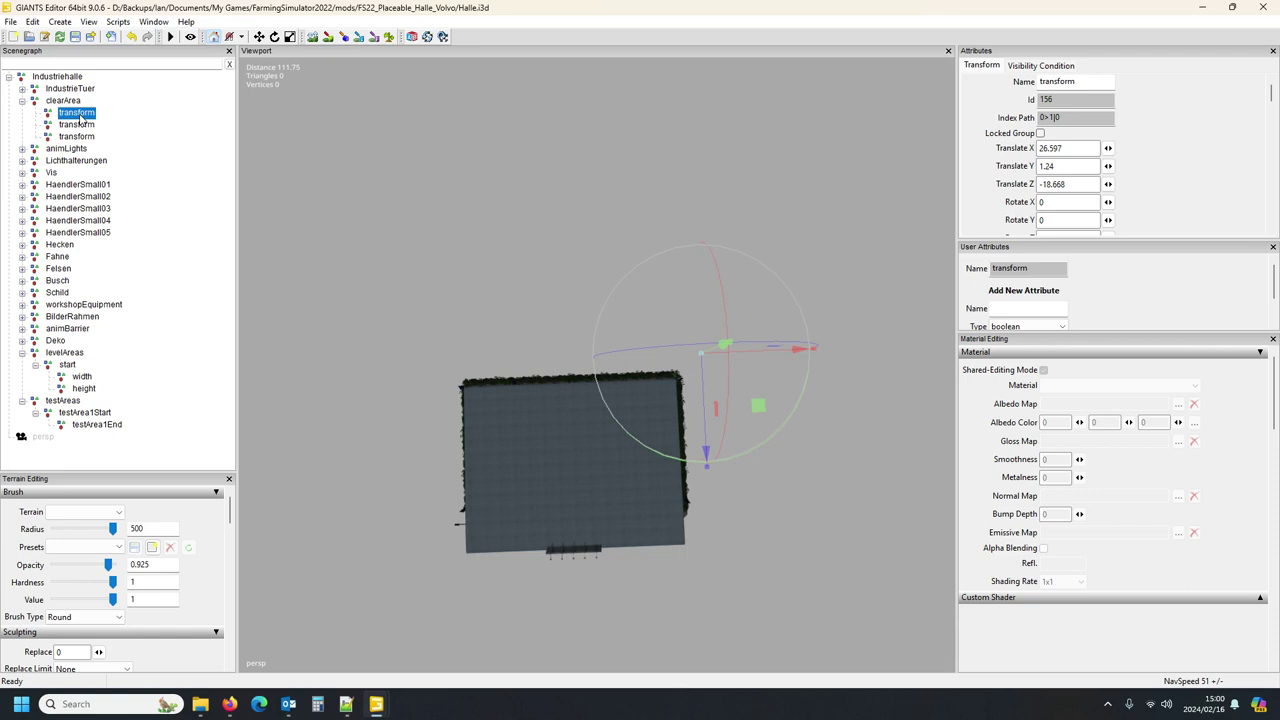
Step: Move the levelAreas width transform along the Z axis to about 49.076
click(81, 377)
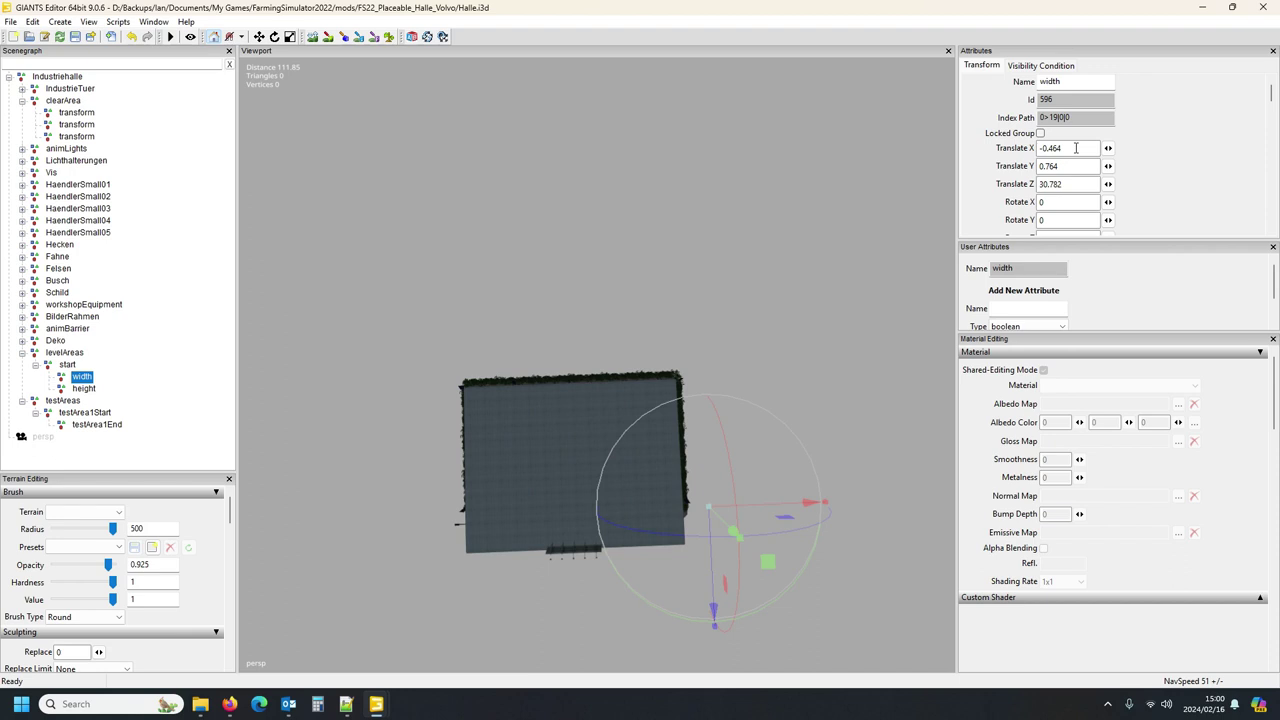
drag(1076, 148, 1032, 148)
drag(714, 568, 733, 653)
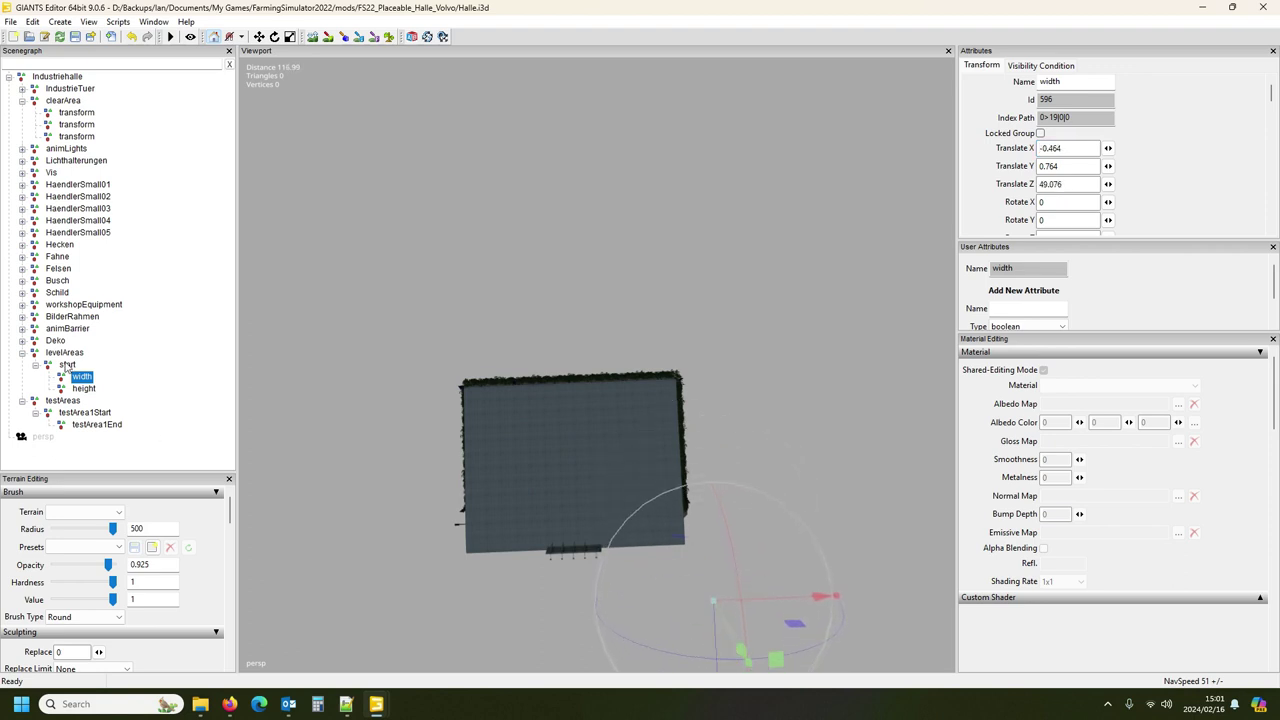
Step: Align the levelAreas width transform with the second clearArea transform's corner, at about X 1.559 and Z 48.623
click(77, 125)
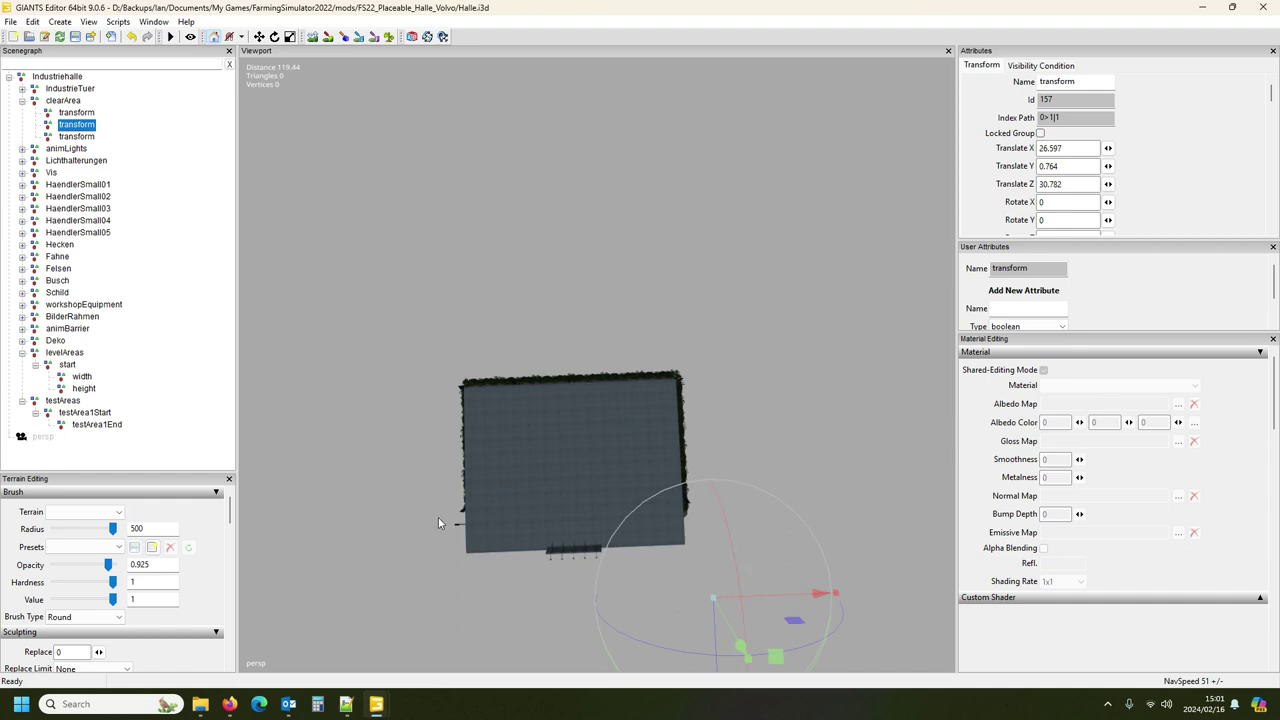
click(86, 392)
click(84, 378)
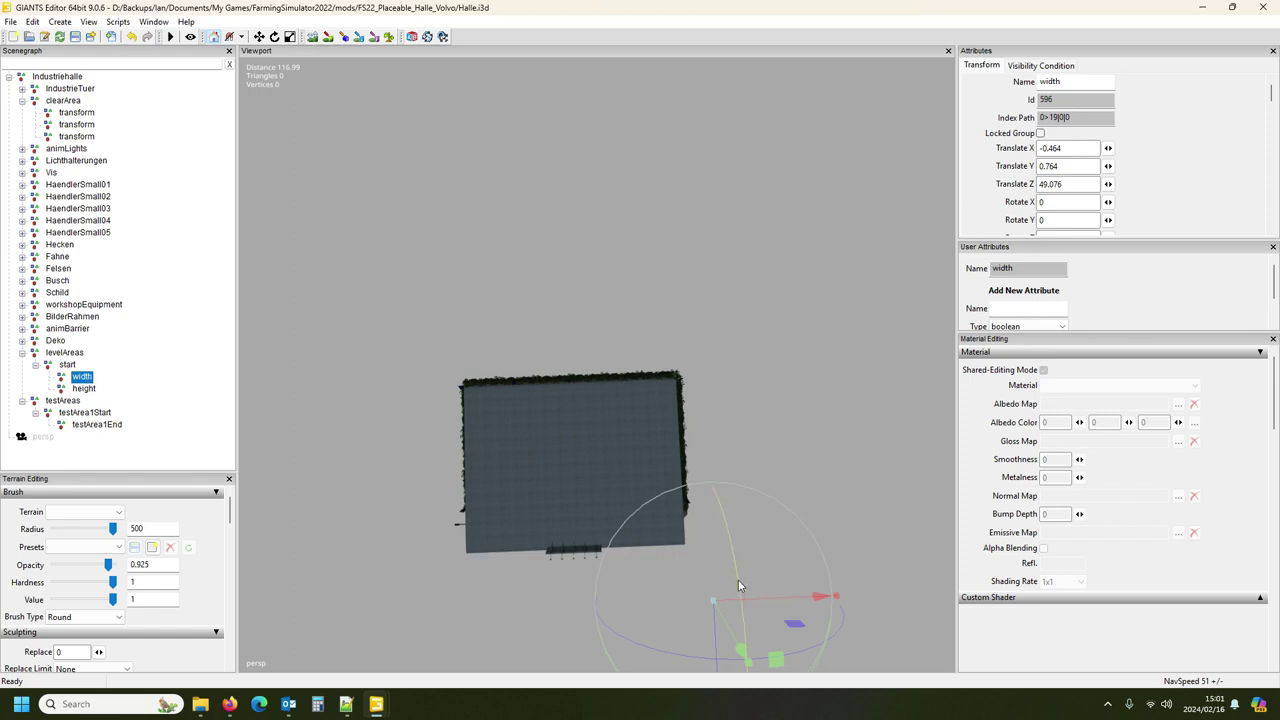
drag(715, 626, 783, 598)
mouse_move(726, 627)
mouse_down()
mouse_move(727, 643)
mouse_move(725, 630)
mouse_up()
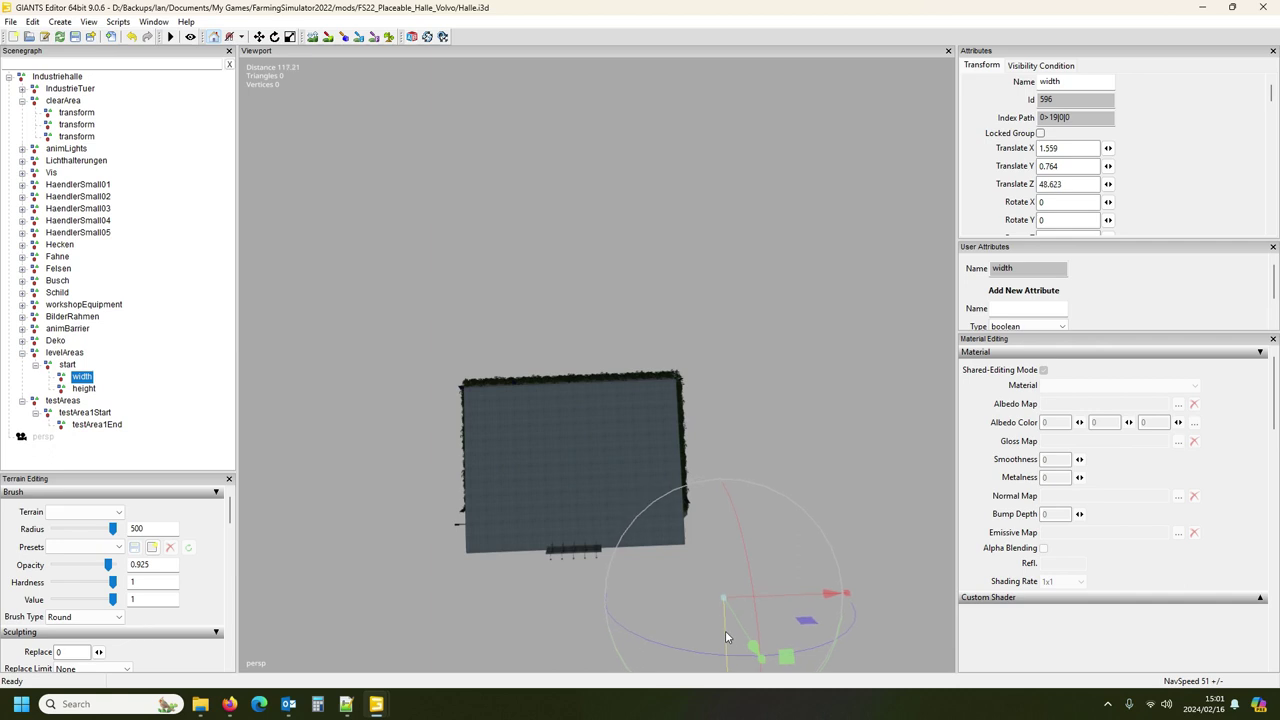
Step: Move the levelAreas height transform to about X -54.812 and Z -2.415, outside the hall's rear corner
click(84, 388)
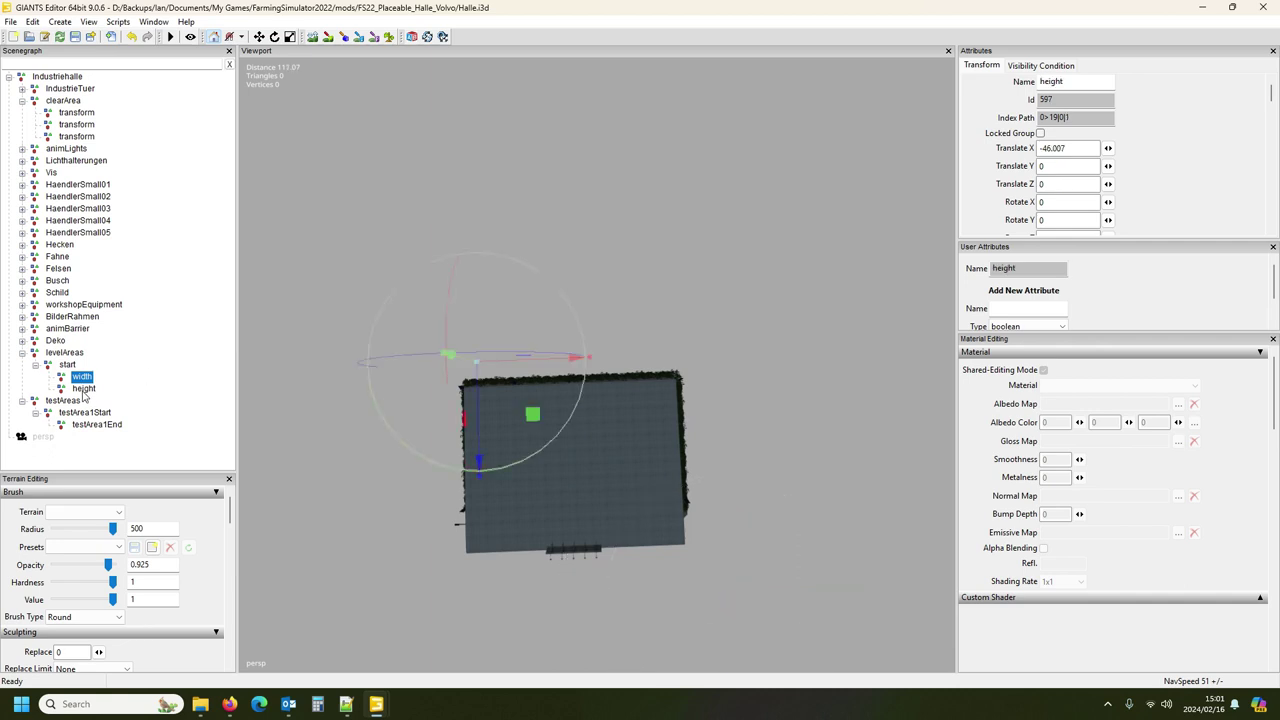
drag(511, 370, 468, 360)
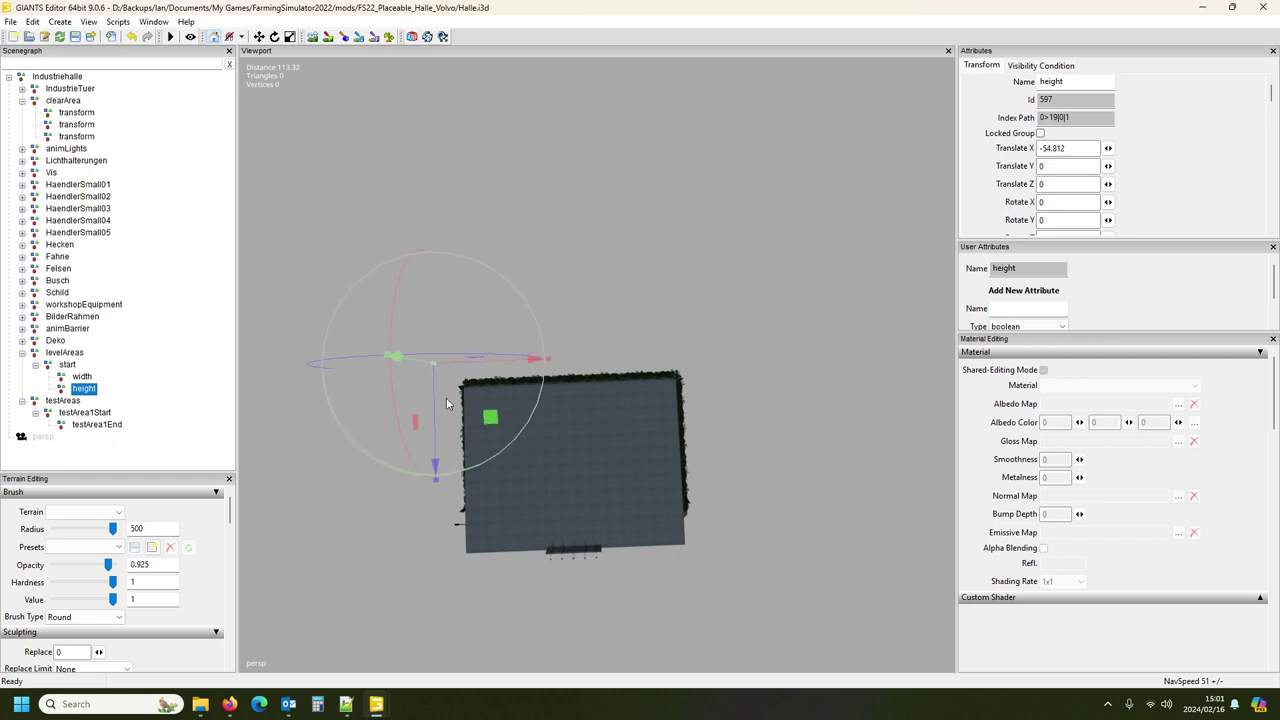
drag(435, 400, 434, 392)
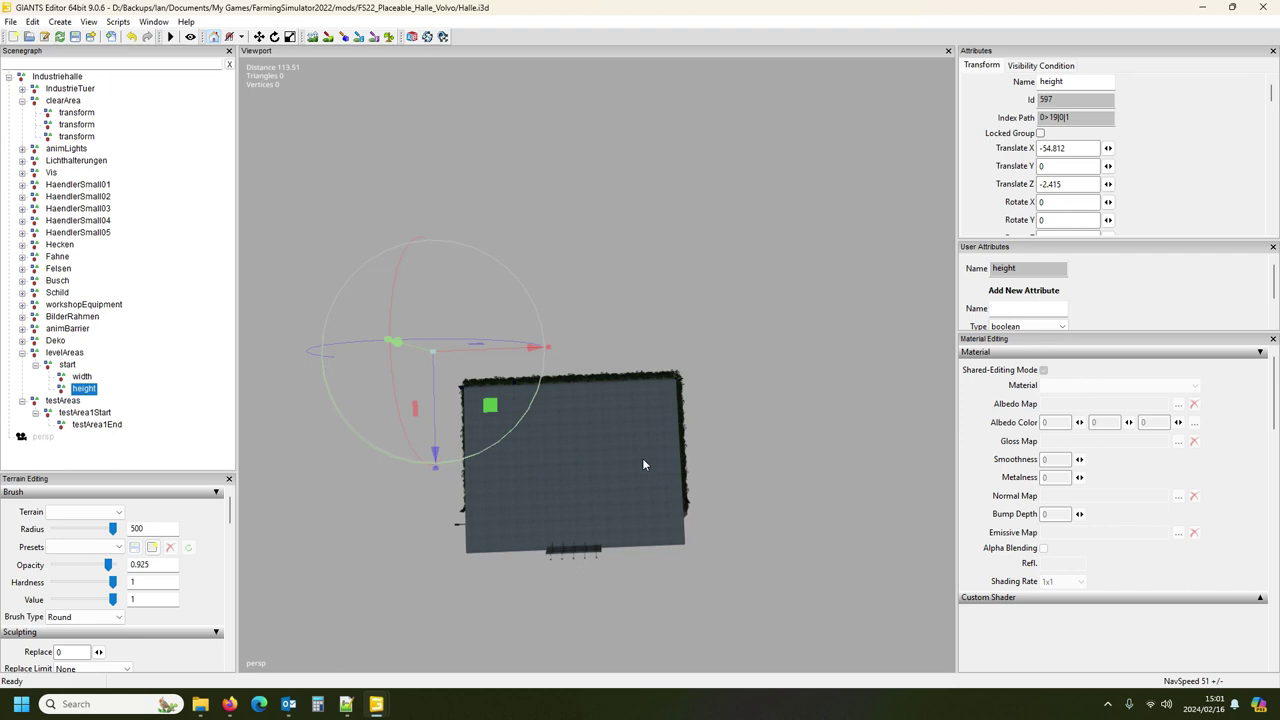
Step: Examine the outline of the whole Industriehalle group from above, then clear the selection
click(66, 78)
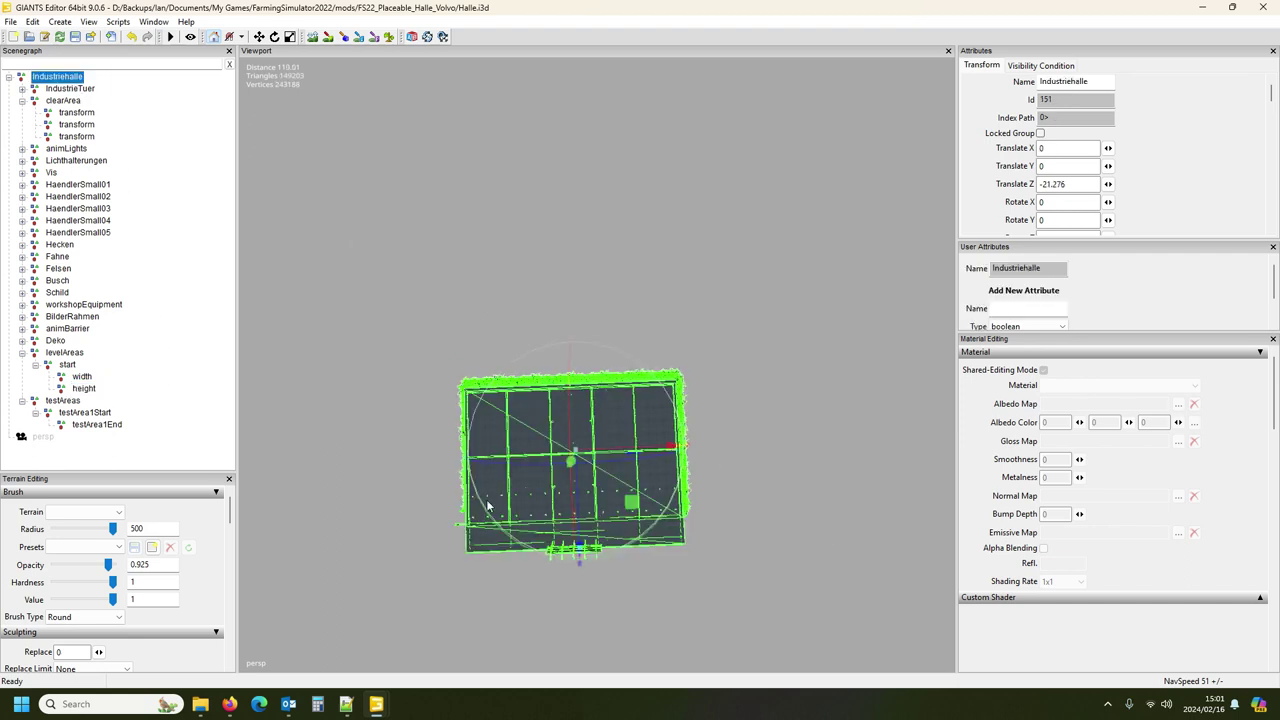
mouse_move(759, 520)
middle_down()
mouse_move(753, 488)
mouse_move(757, 508)
middle_up()
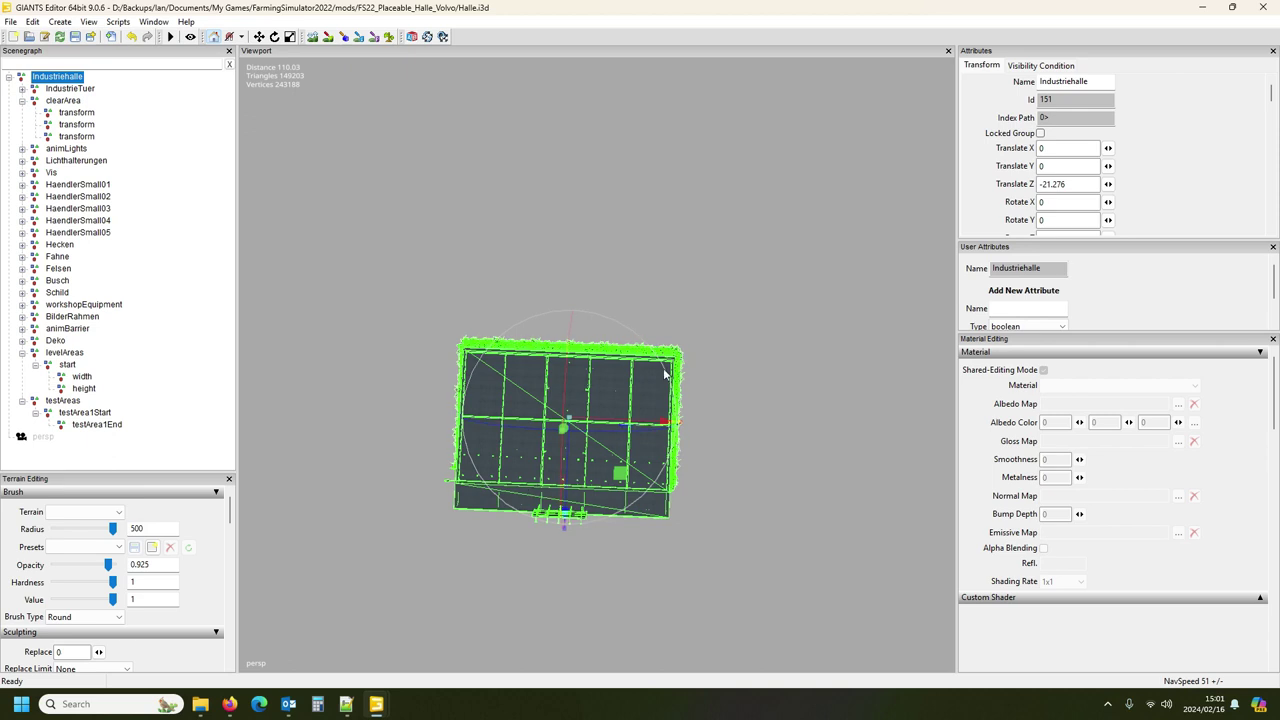
mouse_move(690, 485)
middle_down()
mouse_move(720, 478)
mouse_move(697, 469)
middle_up()
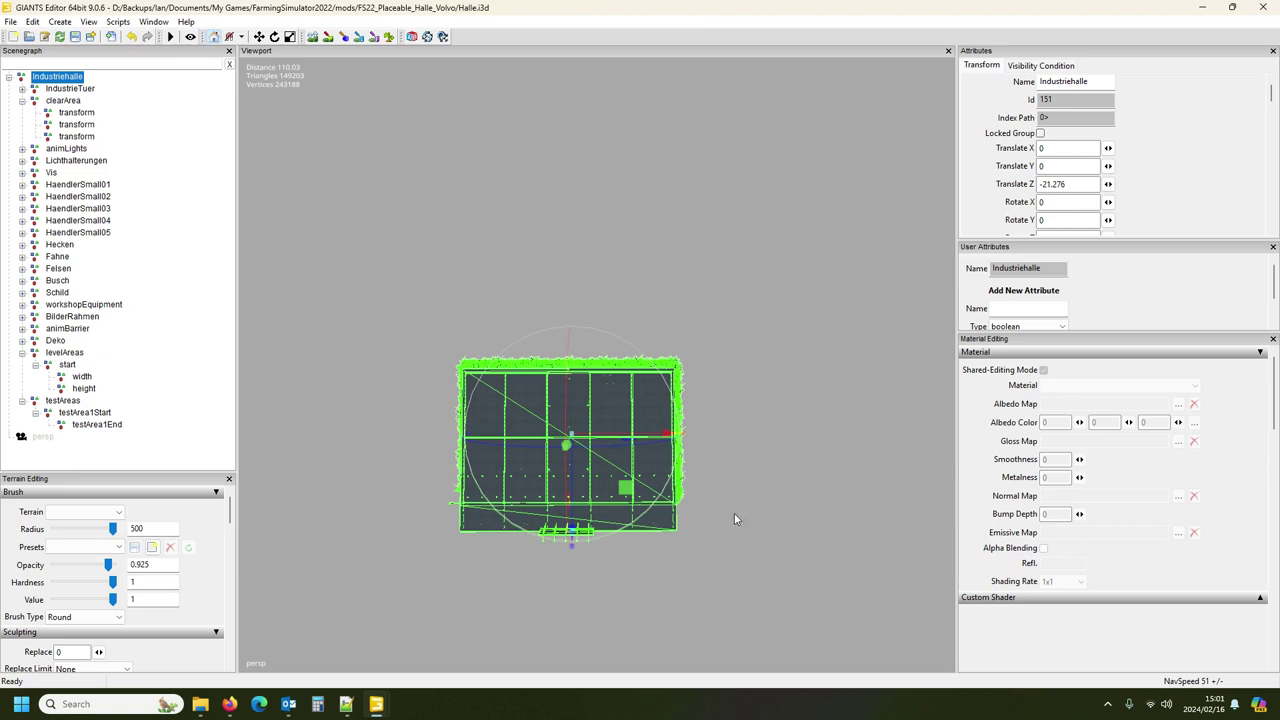
middle_drag(740, 515, 609, 519)
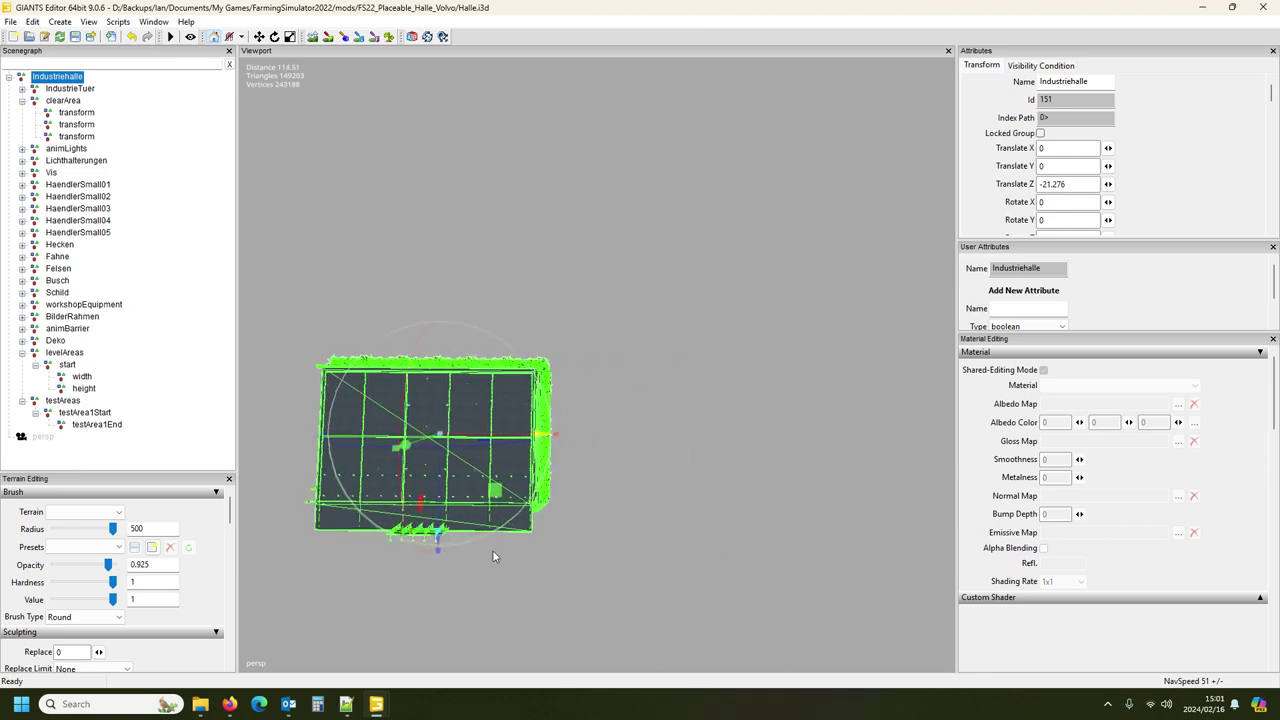
middle_drag(610, 516, 720, 516)
right_click(609, 512)
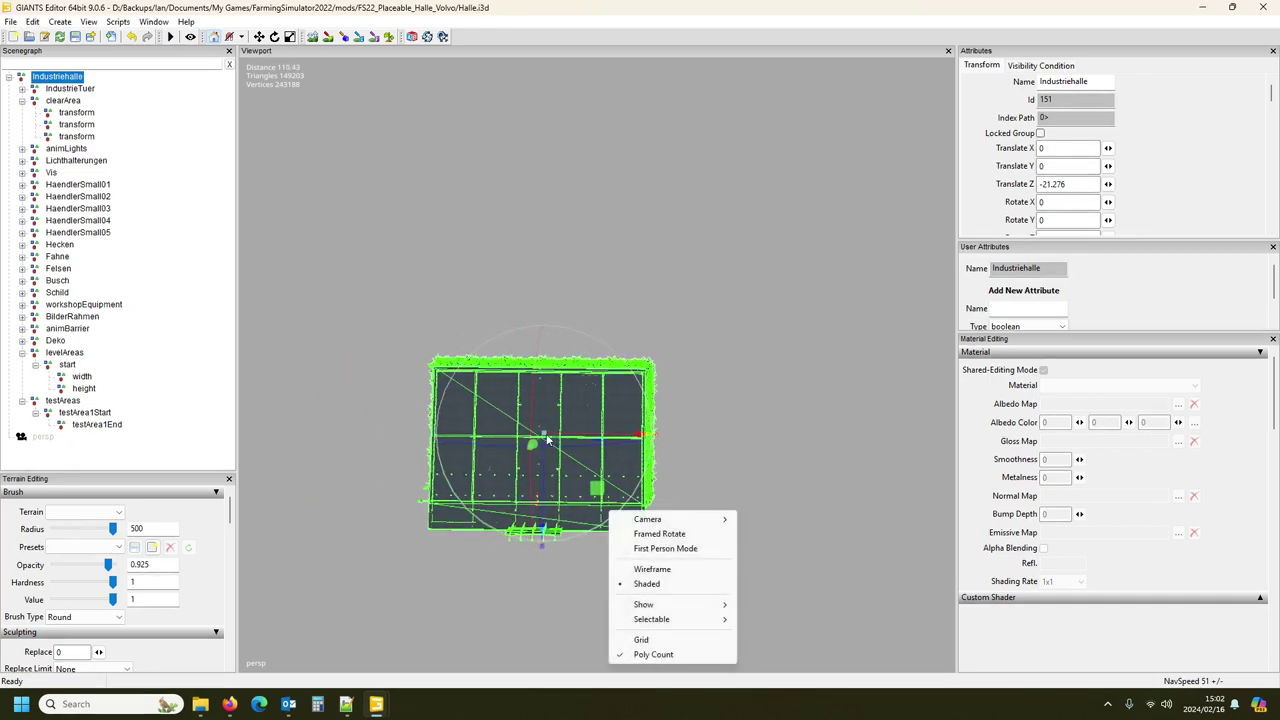
mouse_move(746, 380)
right_down()
mouse_move(790, 382)
mouse_move(746, 381)
right_up()
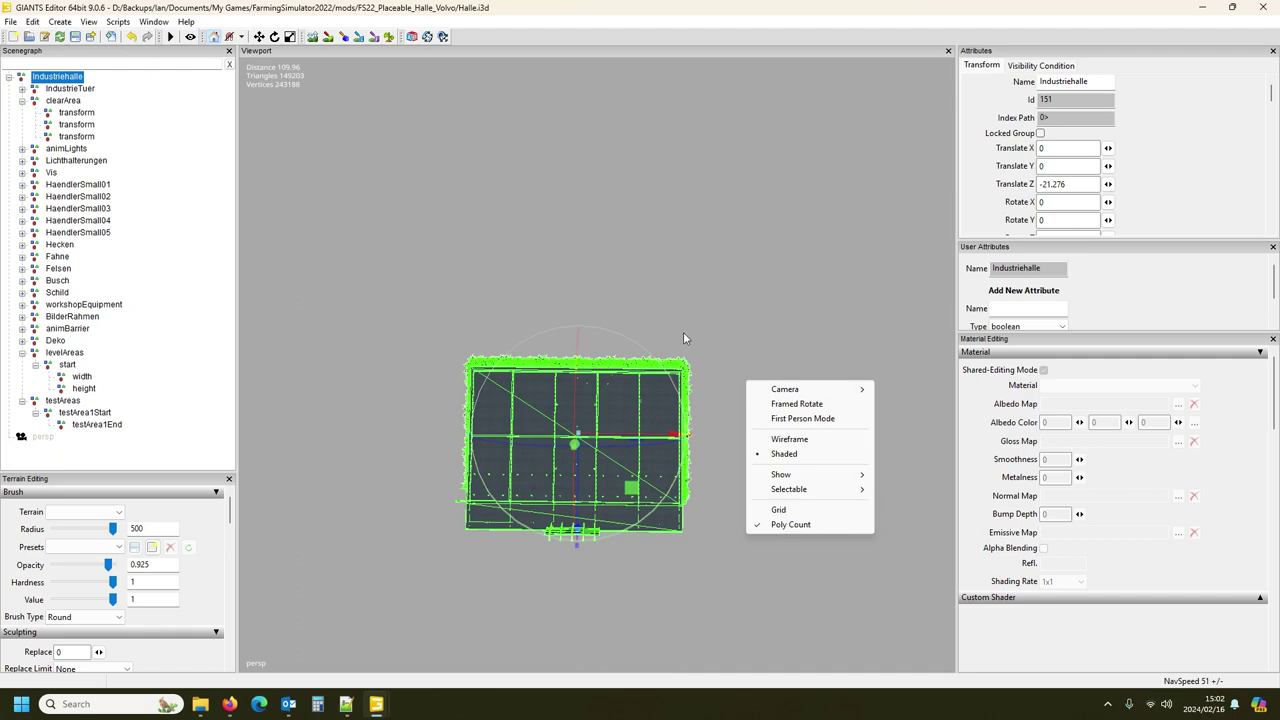
click(182, 135)
click(419, 341)
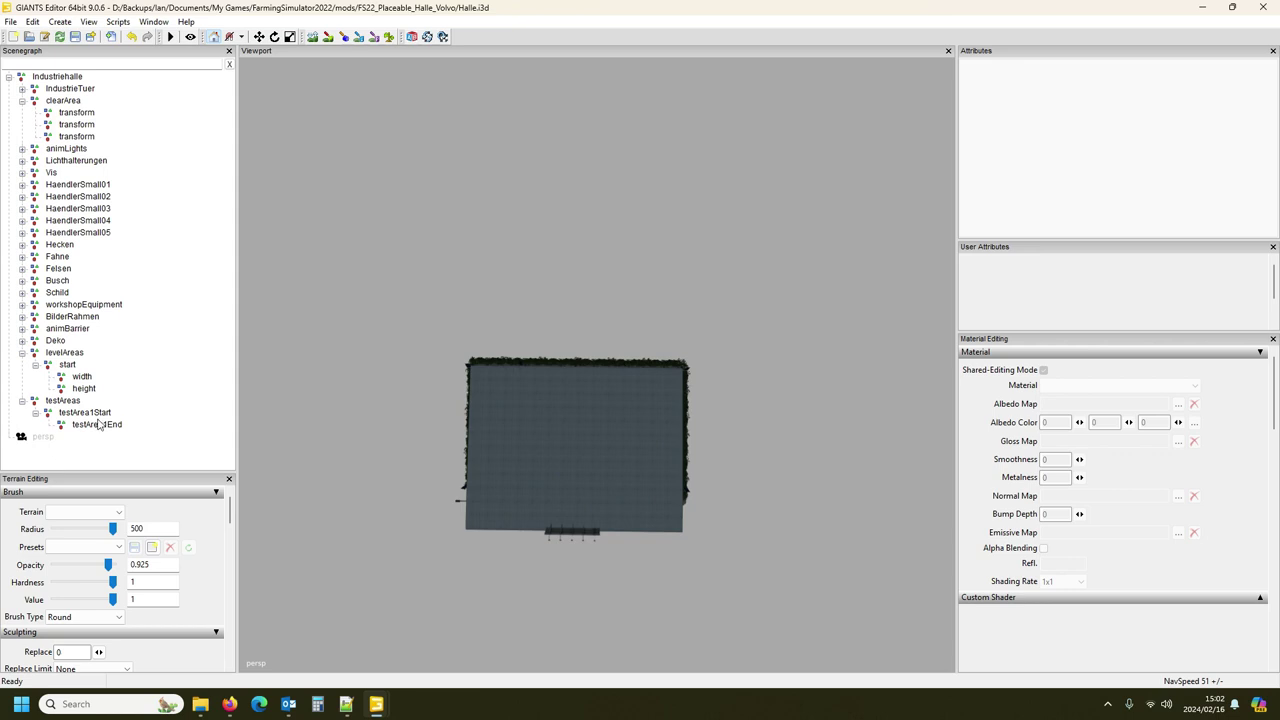
Step: Check the translations of the levelAreas, testAreas and clearArea groups, and save the scene
click(64, 356)
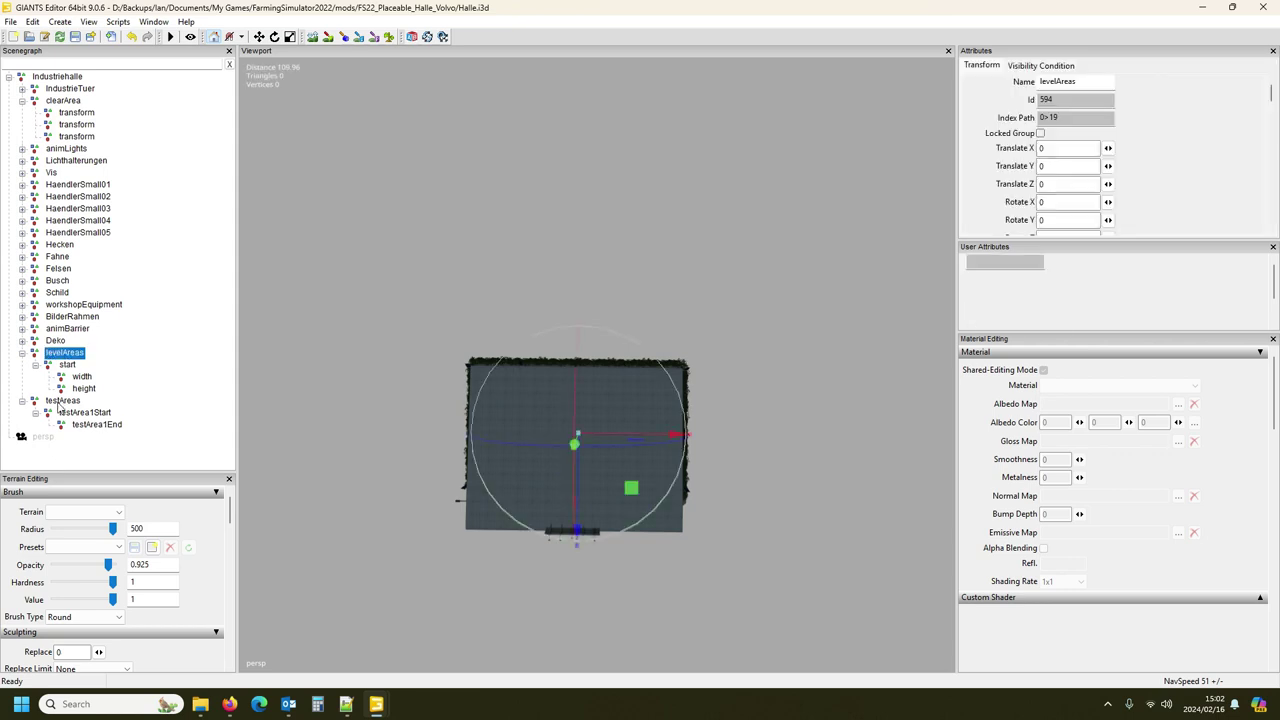
click(62, 401)
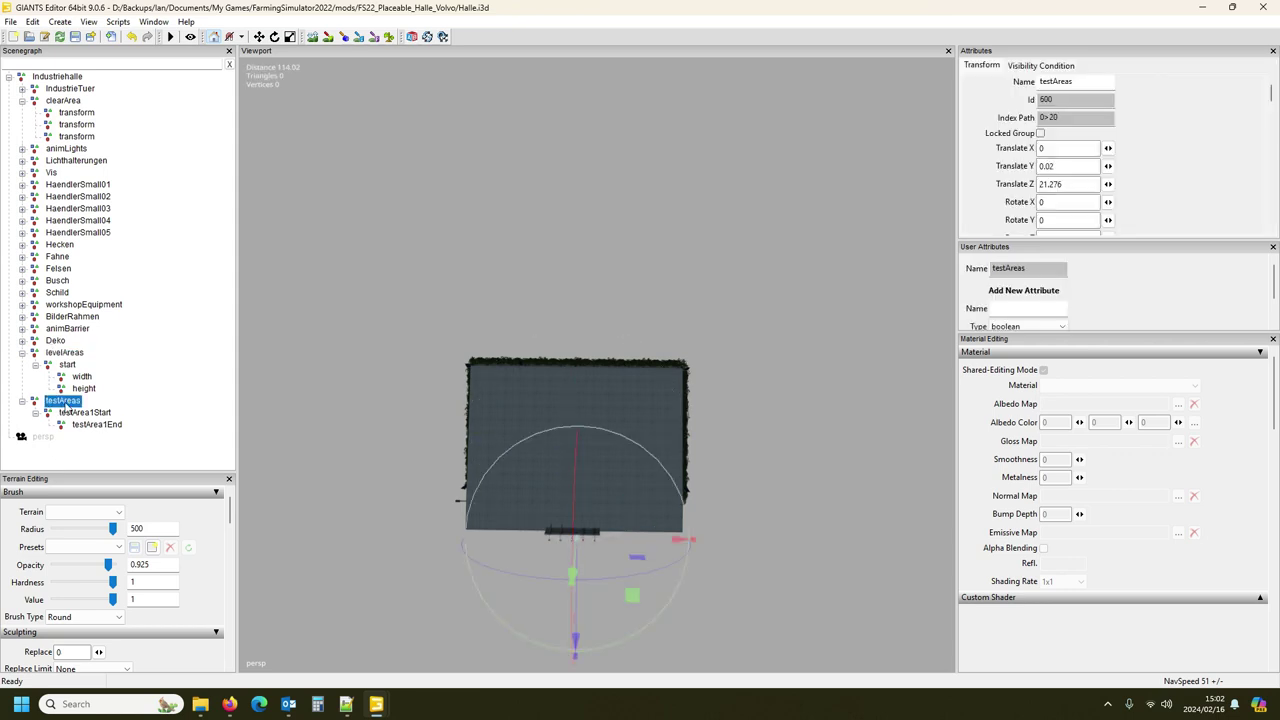
click(66, 103)
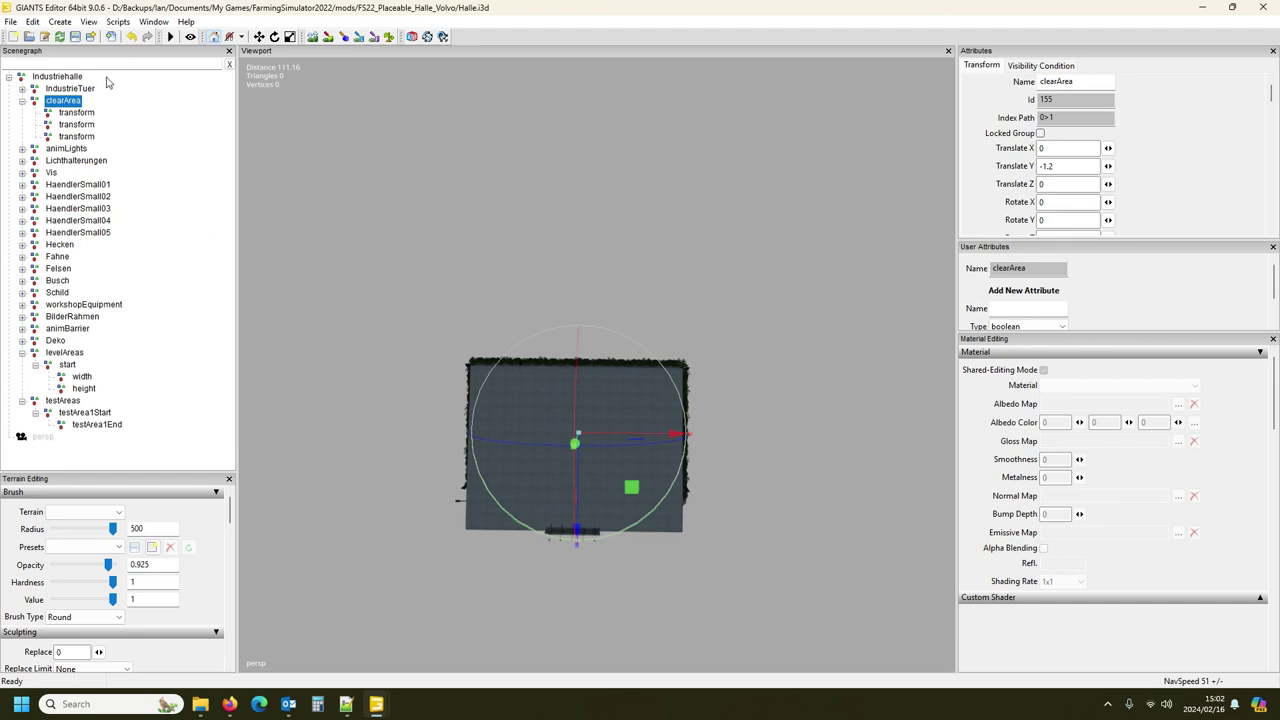
click(76, 40)
Step: Switch to Notepad++, review Halle.xml's leveling, clear area and test area entries, and save the file
click(346, 704)
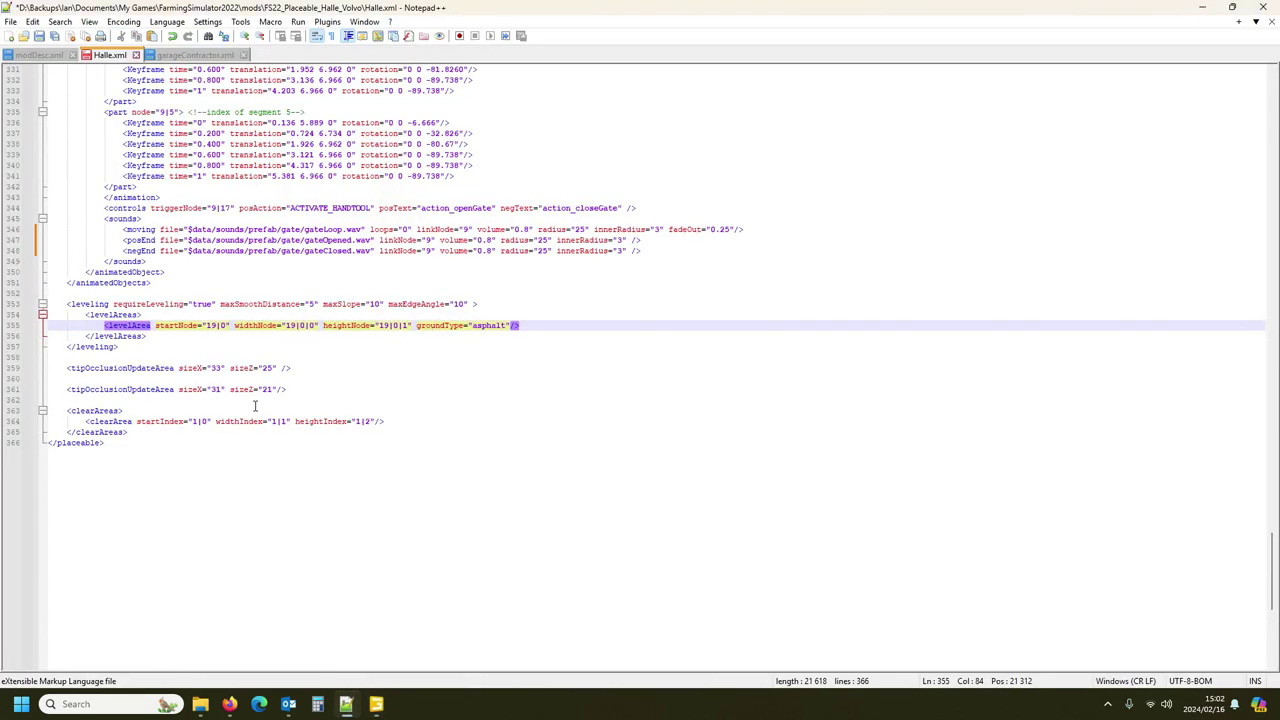
click(89, 369)
click(82, 443)
scroll(181, 421, up, 13)
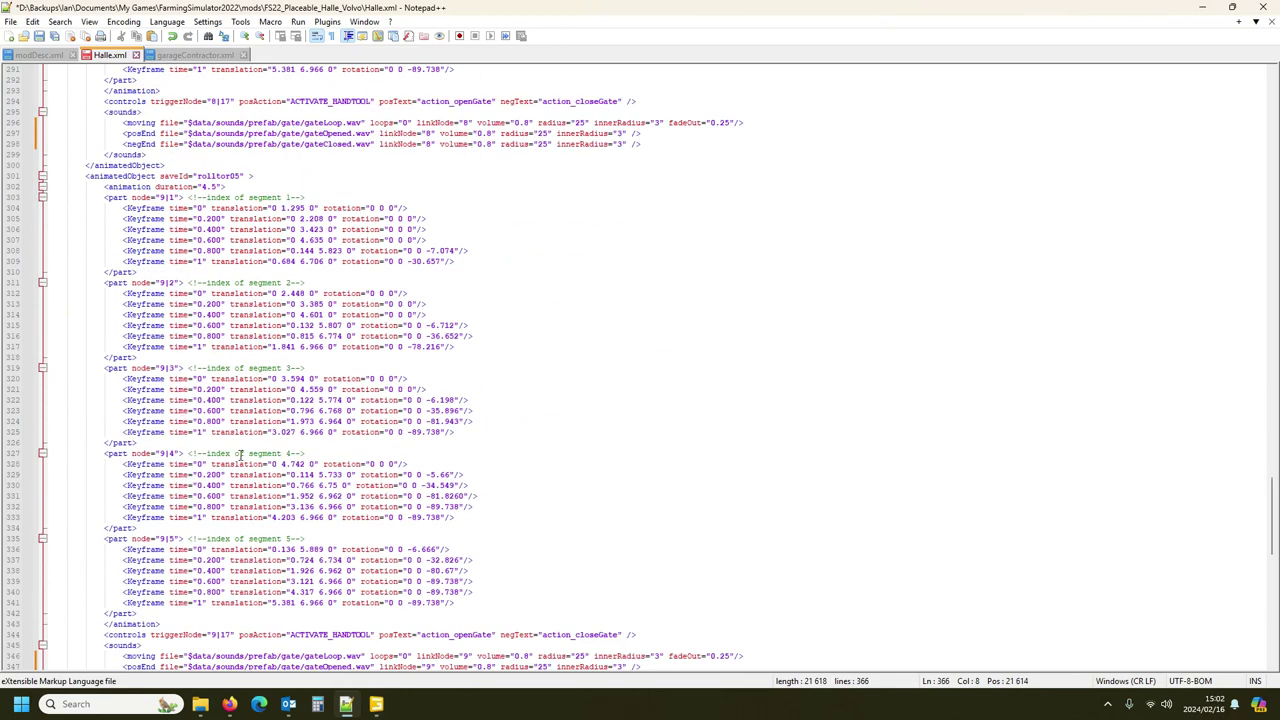
scroll(240, 455, up, 20)
scroll(240, 455, up, 20)
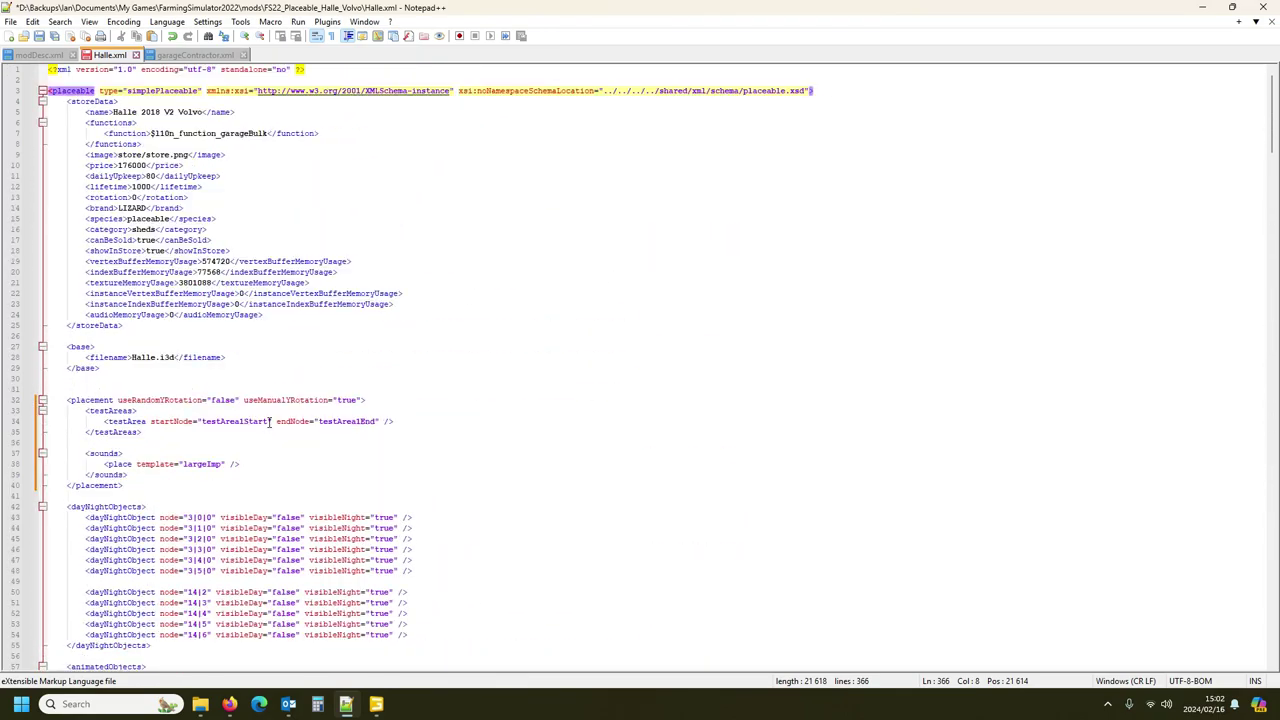
scroll(269, 421, down, 20)
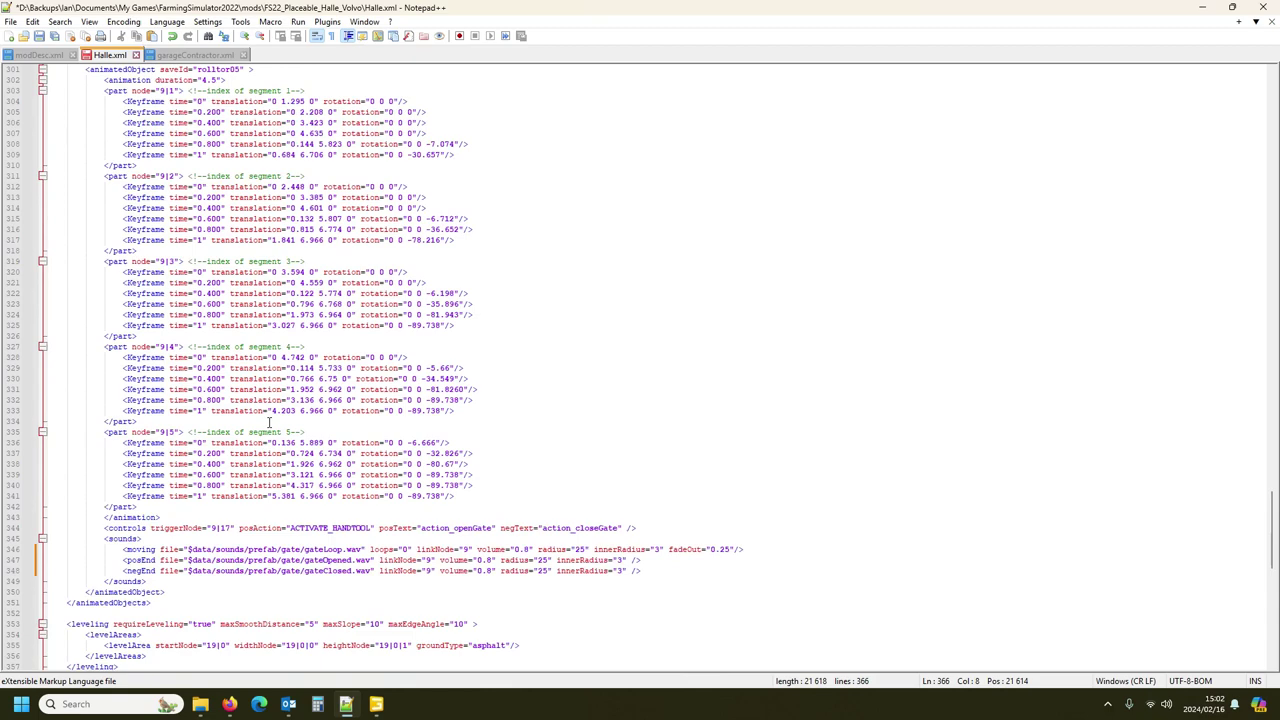
scroll(269, 421, down, 17)
scroll(255, 275, up, 3)
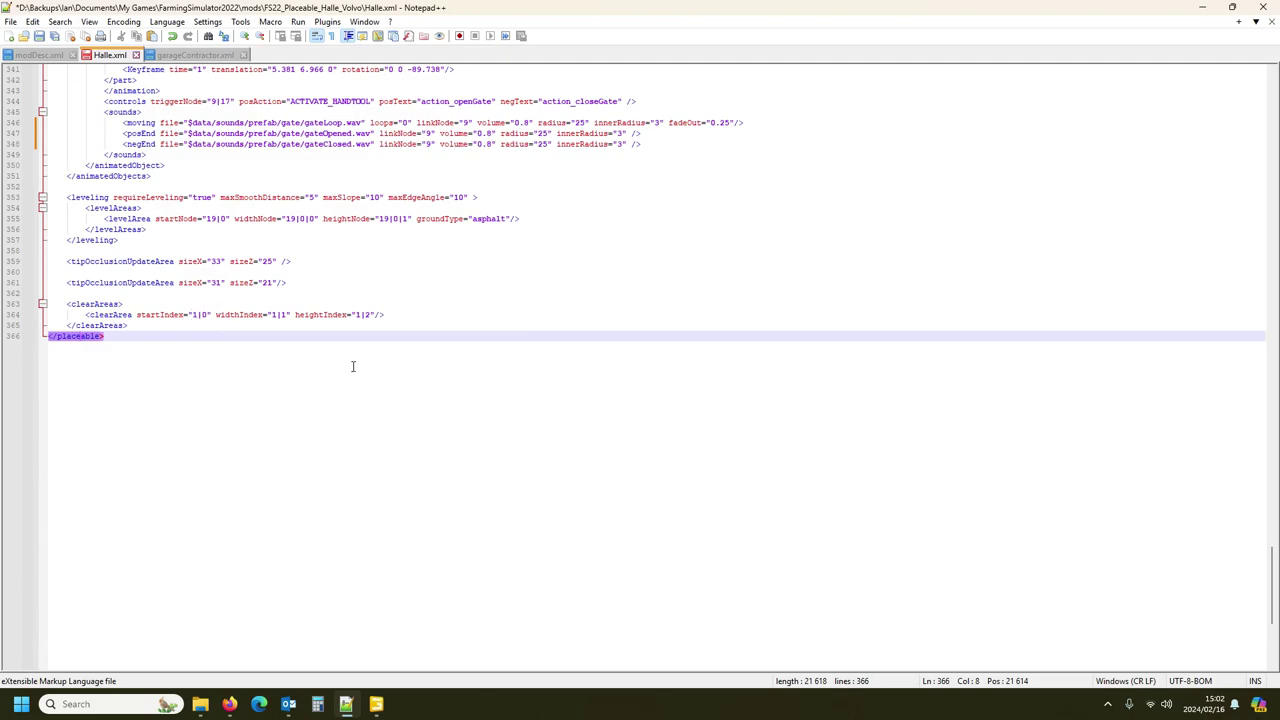
scroll(348, 368, up, 20)
scroll(358, 338, up, 13)
key(ctrl+s)
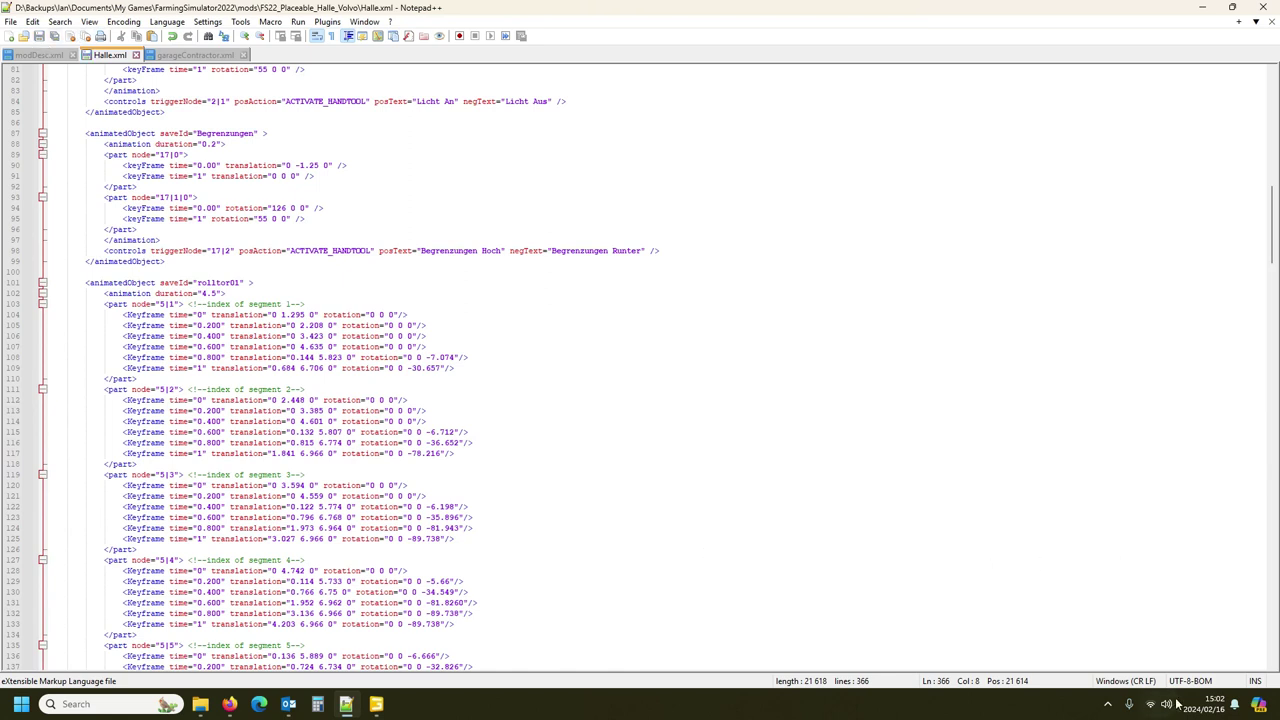
Step: Launch Farming Simulator 22 through Steam
click(1109, 706)
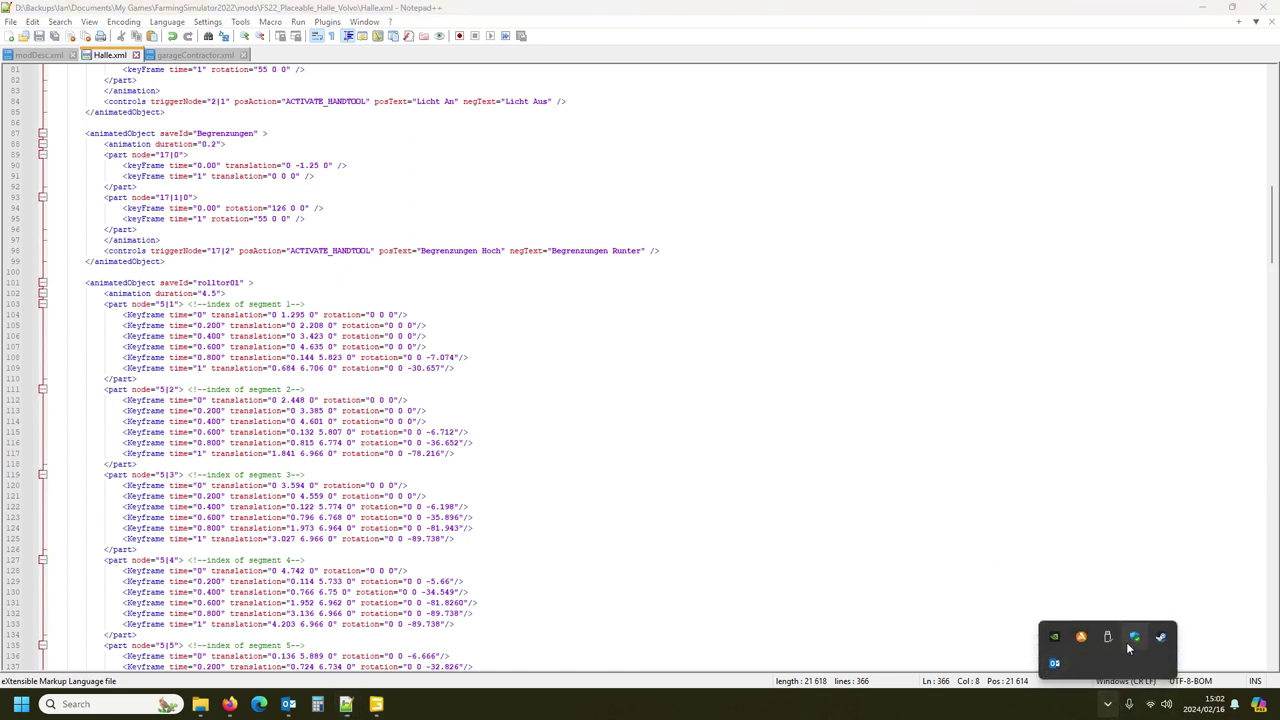
right_click(1162, 637)
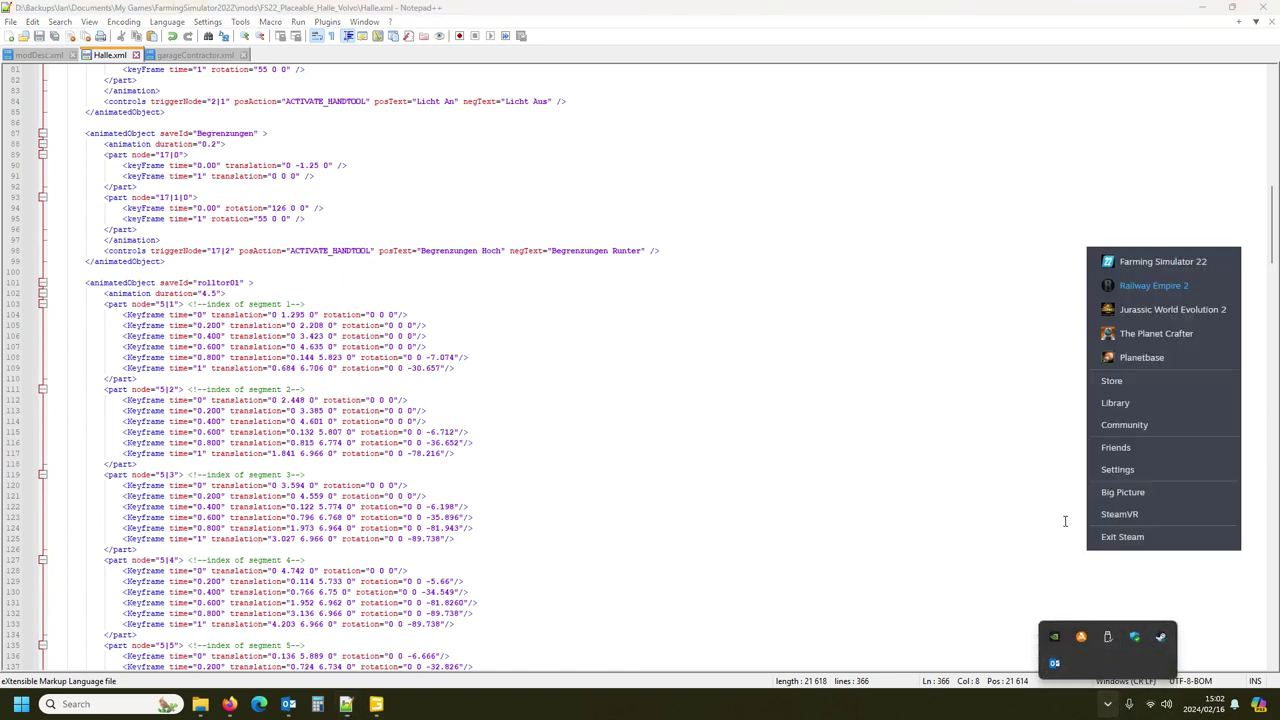
click(1140, 265)
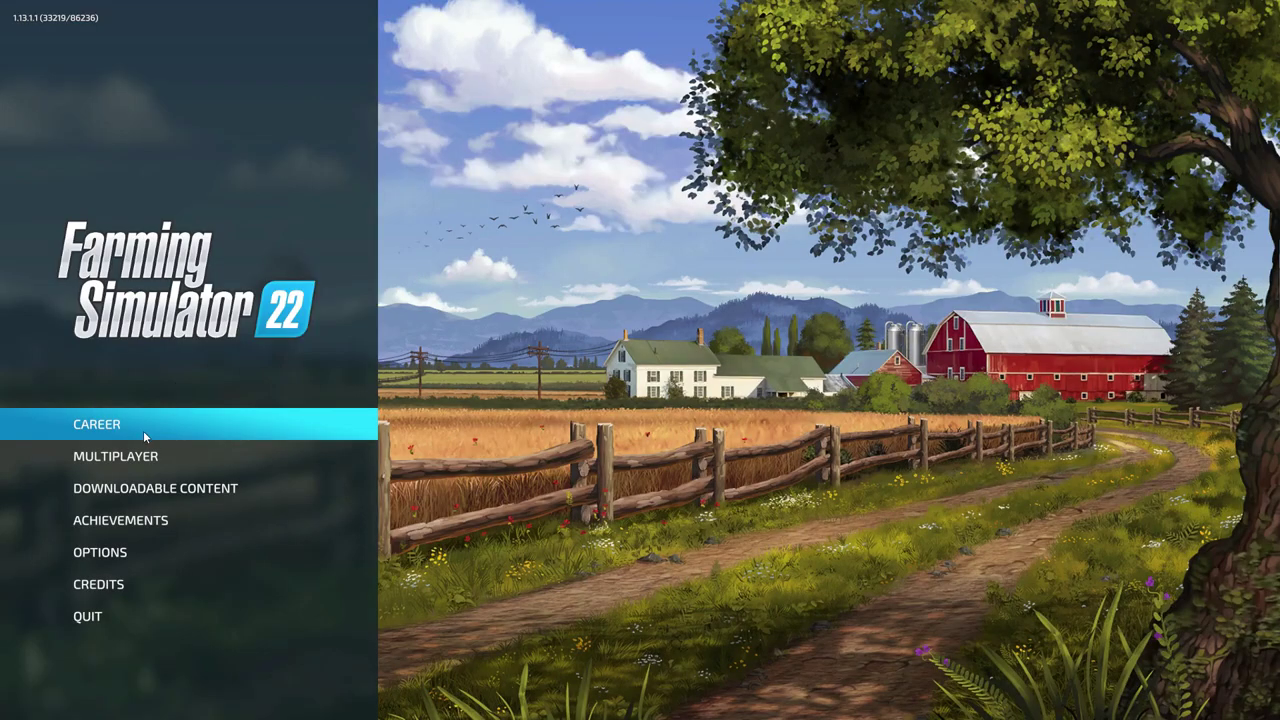
Step: Start a new Elmcreek career in an empty save slot with only the Easy Development Controls mod selected
click(143, 435)
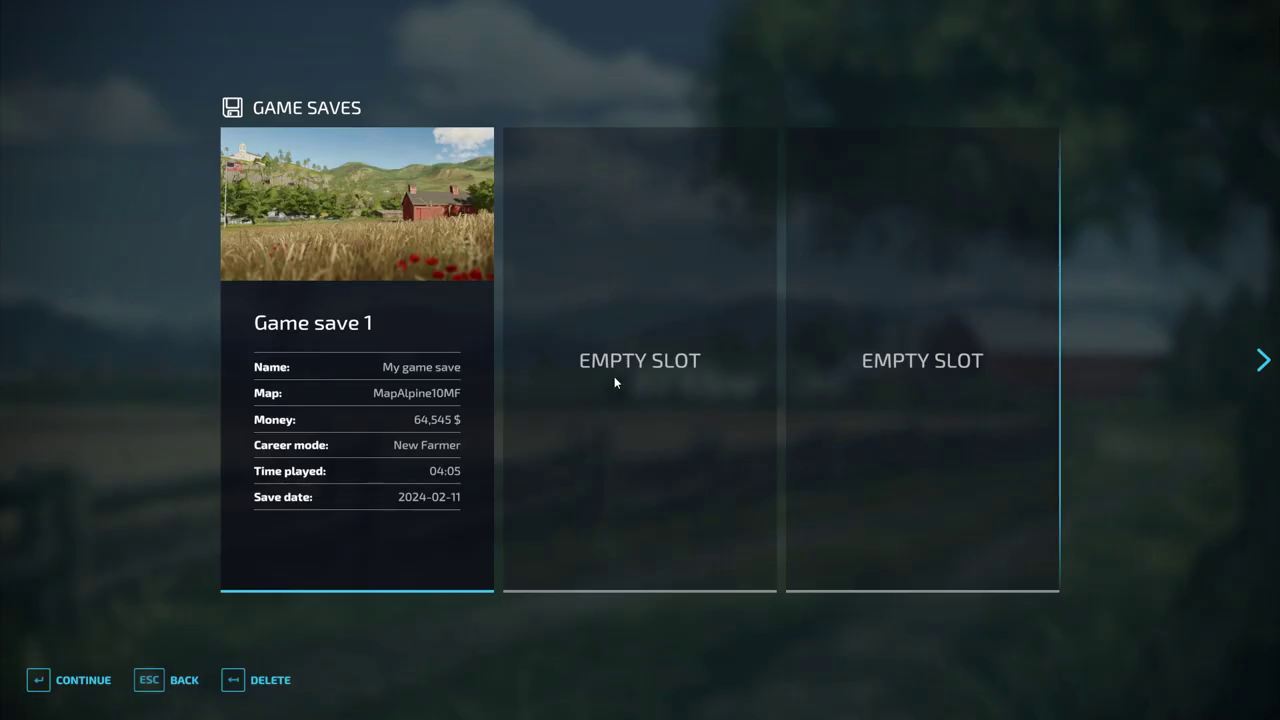
click(614, 380)
click(336, 375)
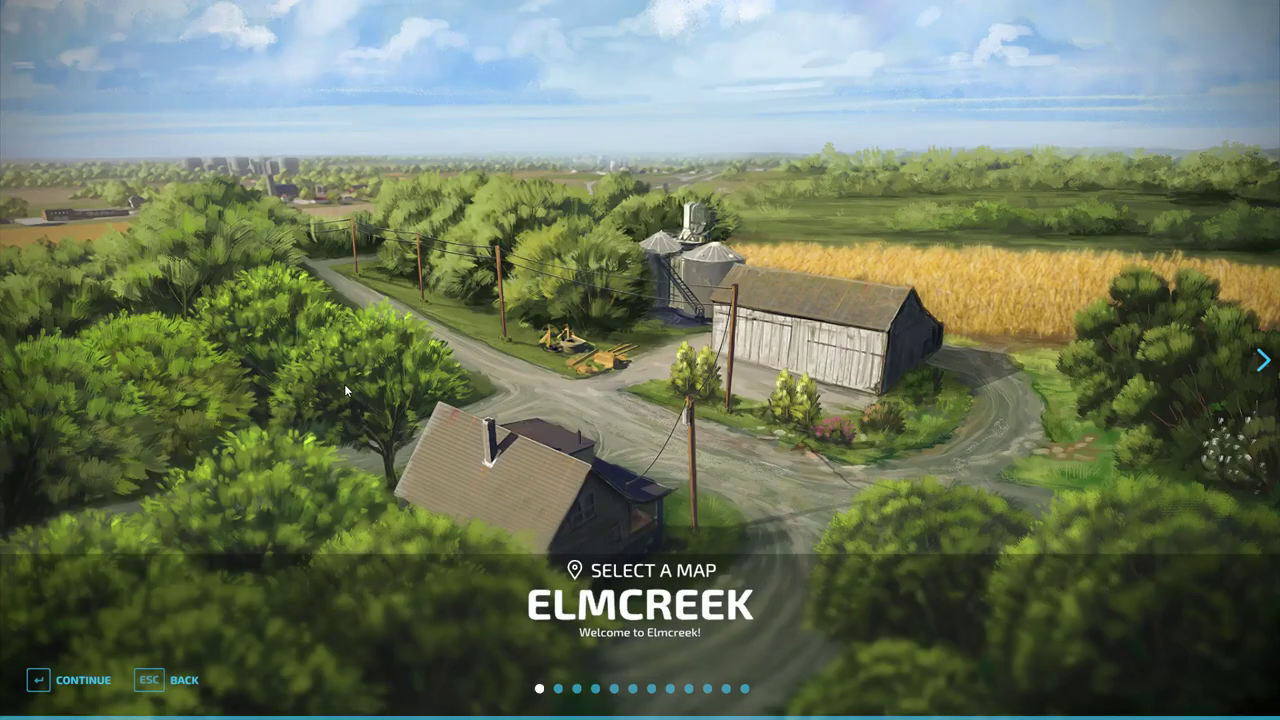
click(62, 685)
click(370, 680)
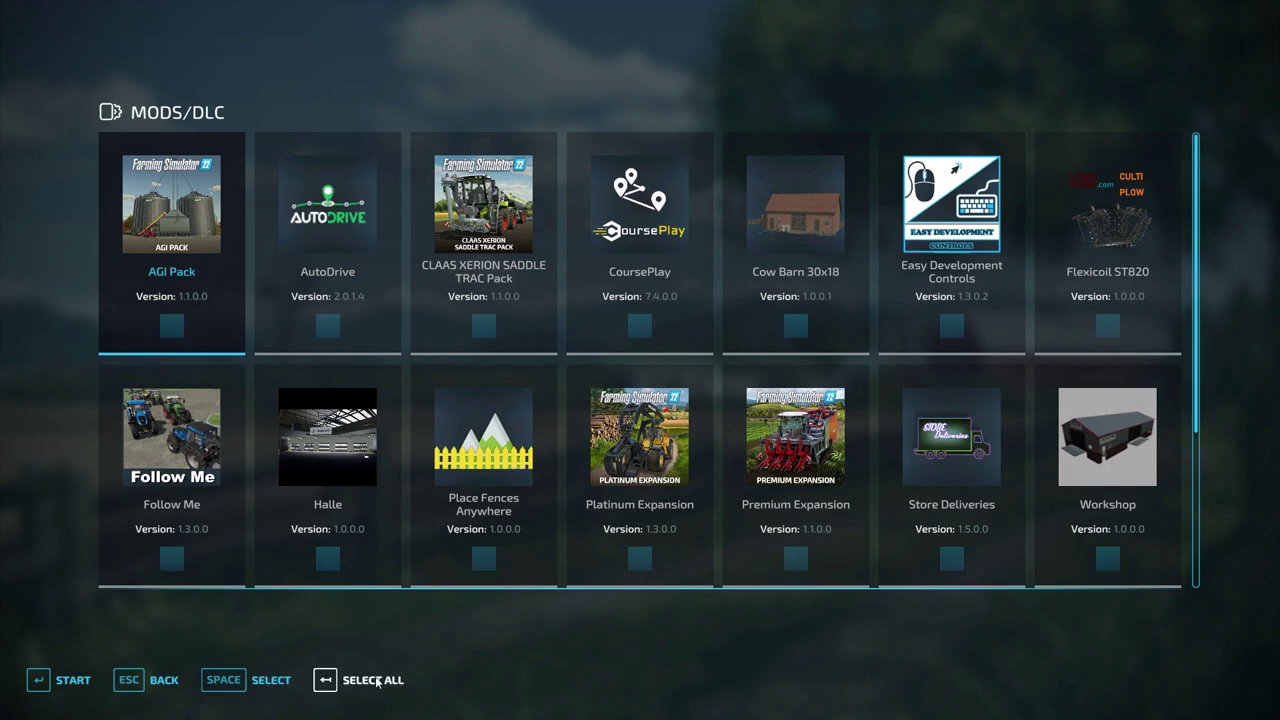
click(950, 326)
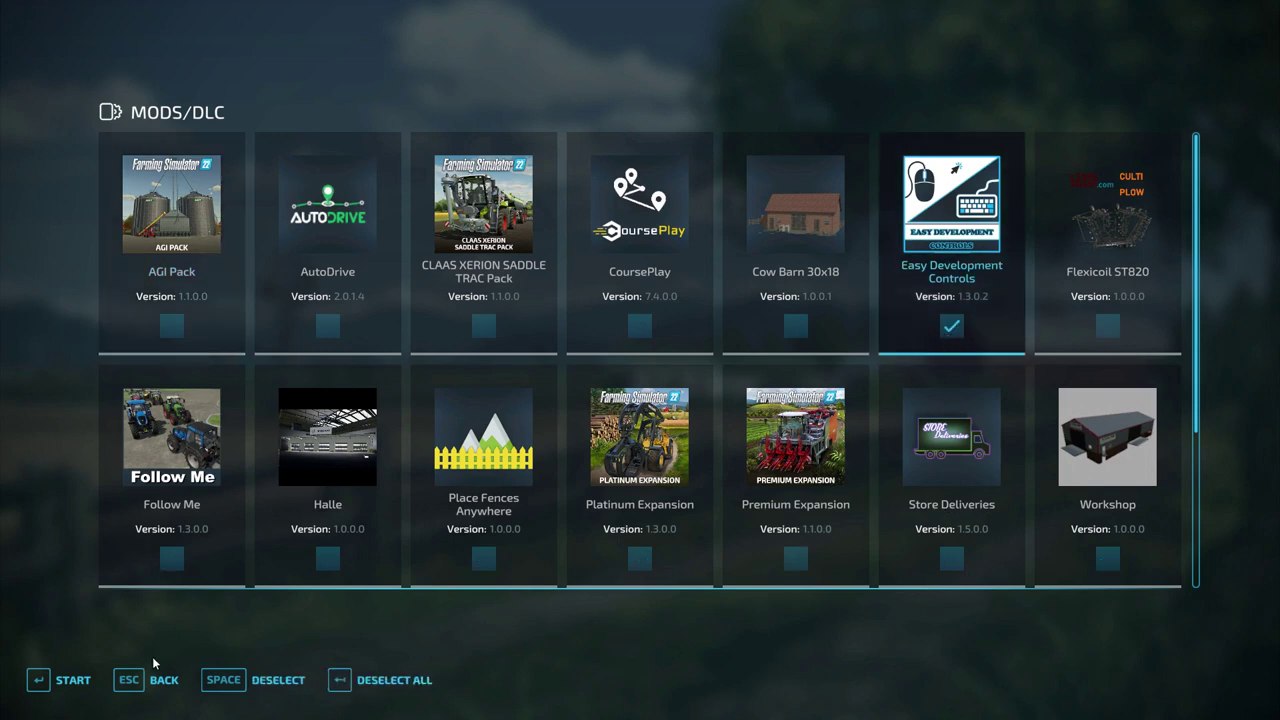
click(44, 683)
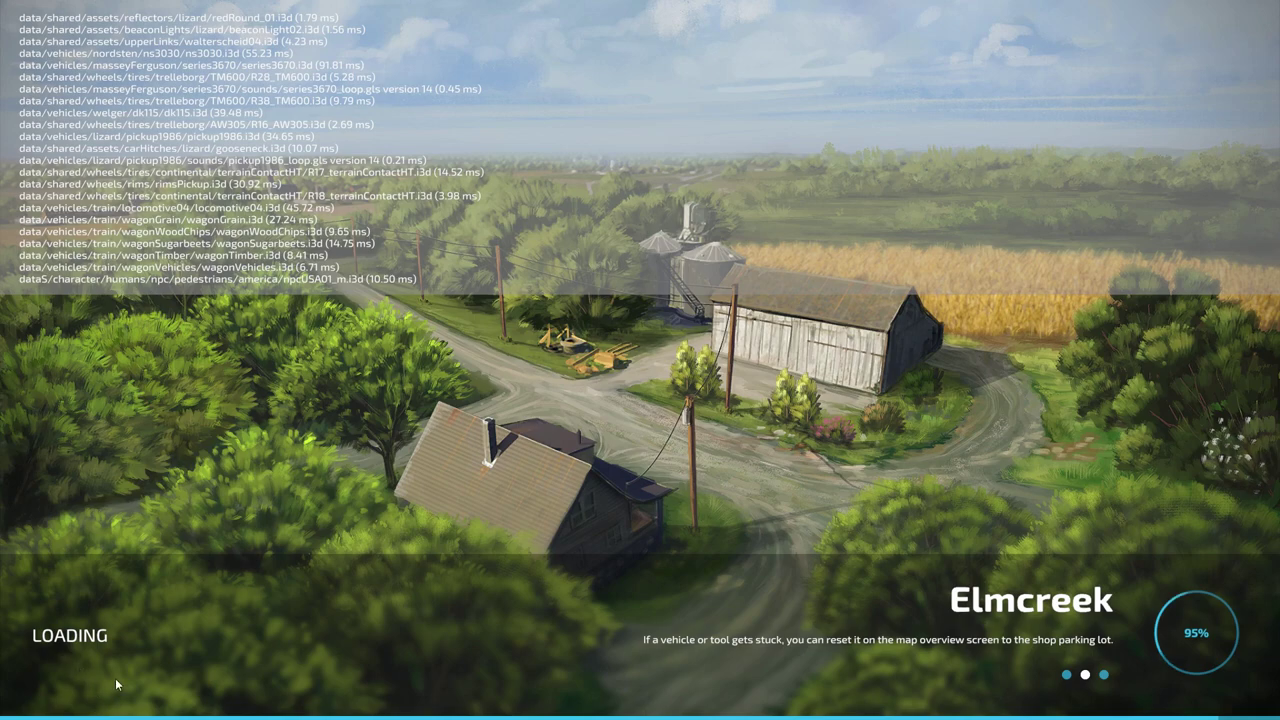
Step: Enter the loaded map with the default character and decline the guided tour
key(Return)
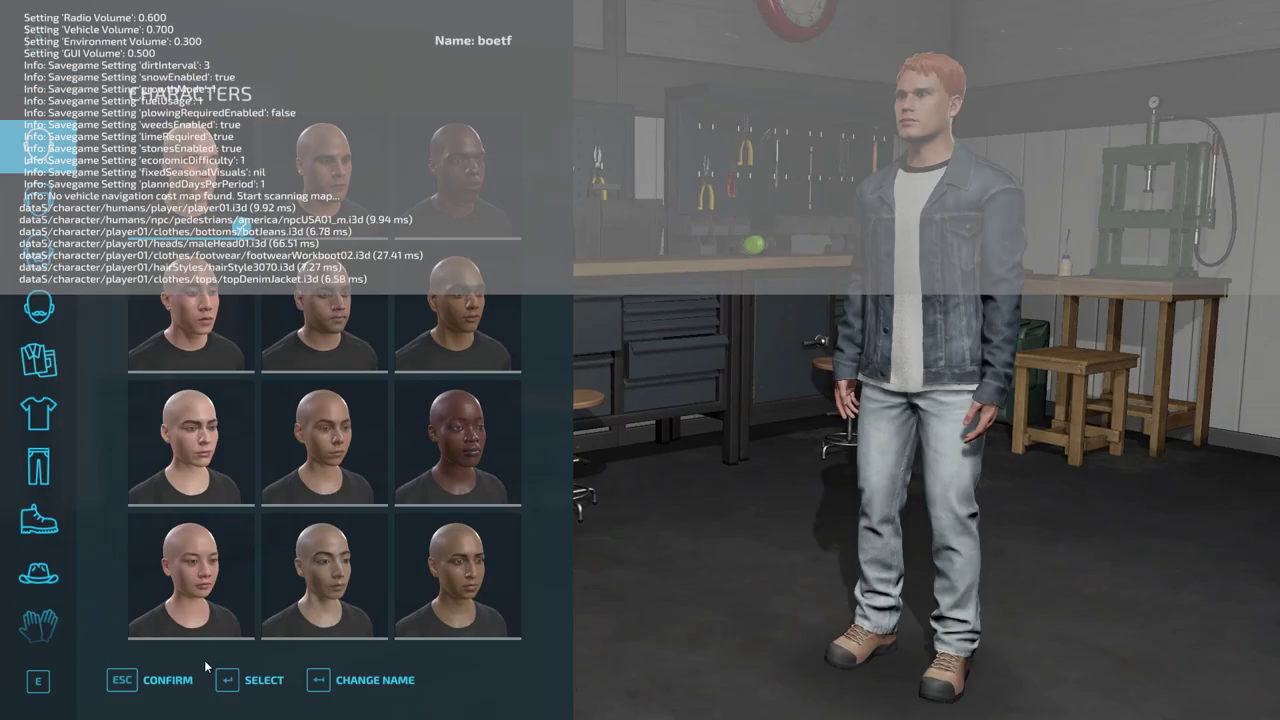
click(160, 677)
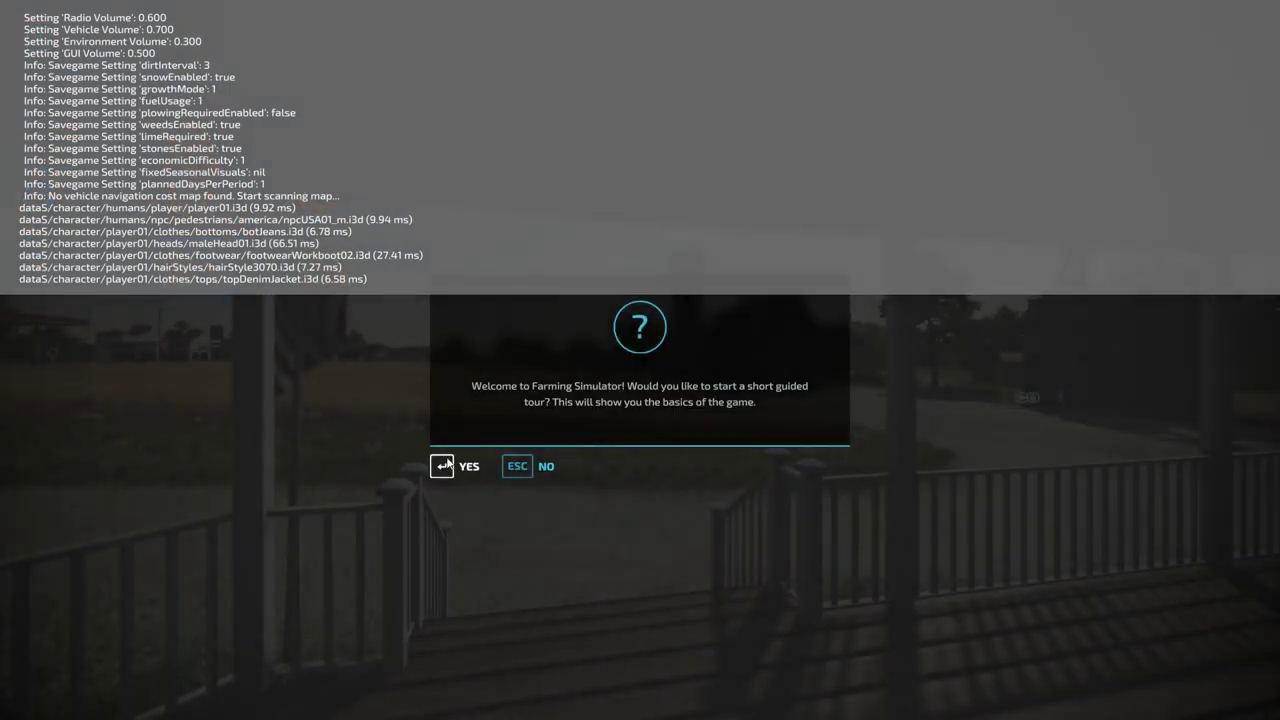
click(517, 466)
Step: Quit the running Elmcreek game and return to the main menu
key(Escape)
key(Escape)
key(Escape)
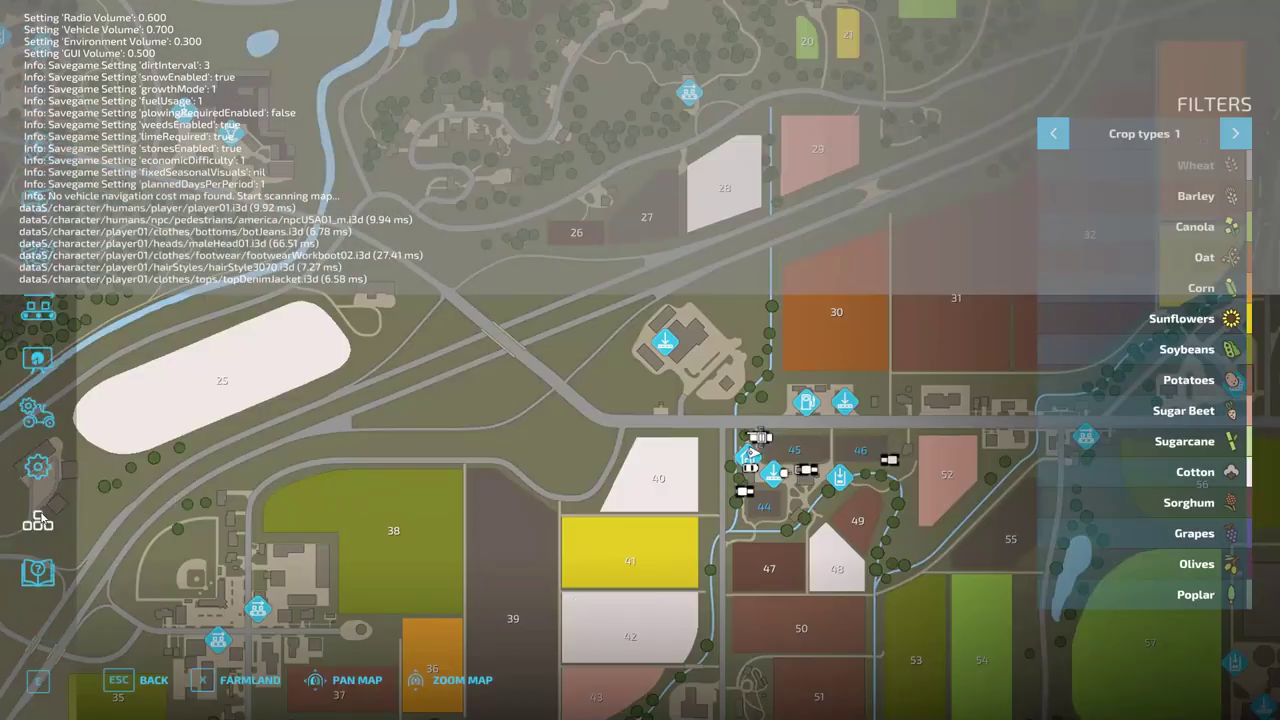
click(38, 572)
click(373, 680)
key(Return)
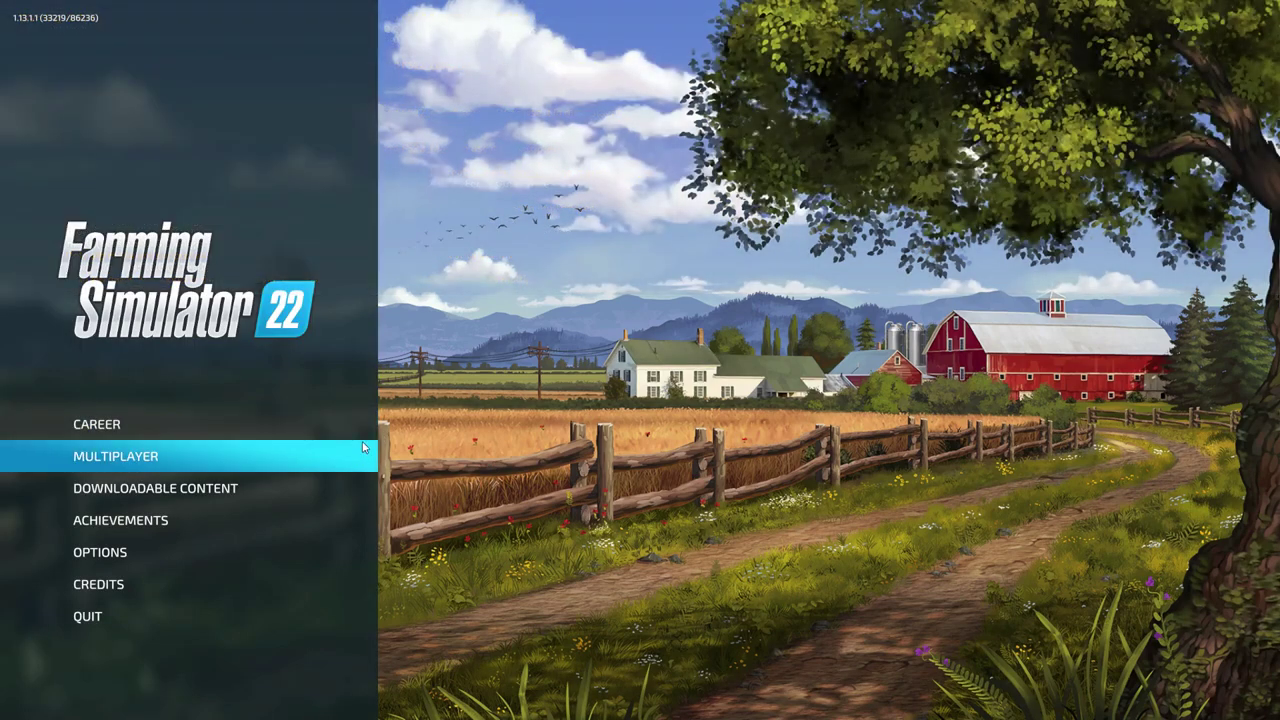
Step: Set up another new career in an empty save slot and choose the Elmcreek map
click(244, 423)
click(592, 374)
click(354, 376)
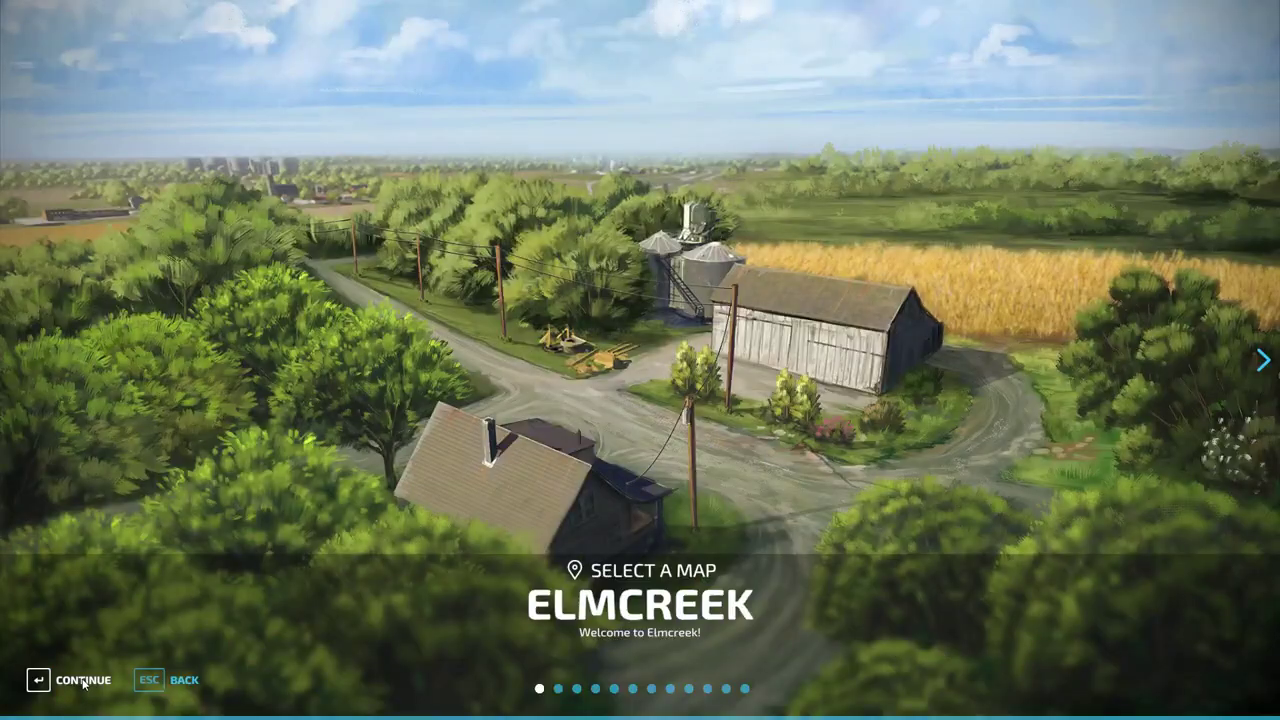
click(83, 681)
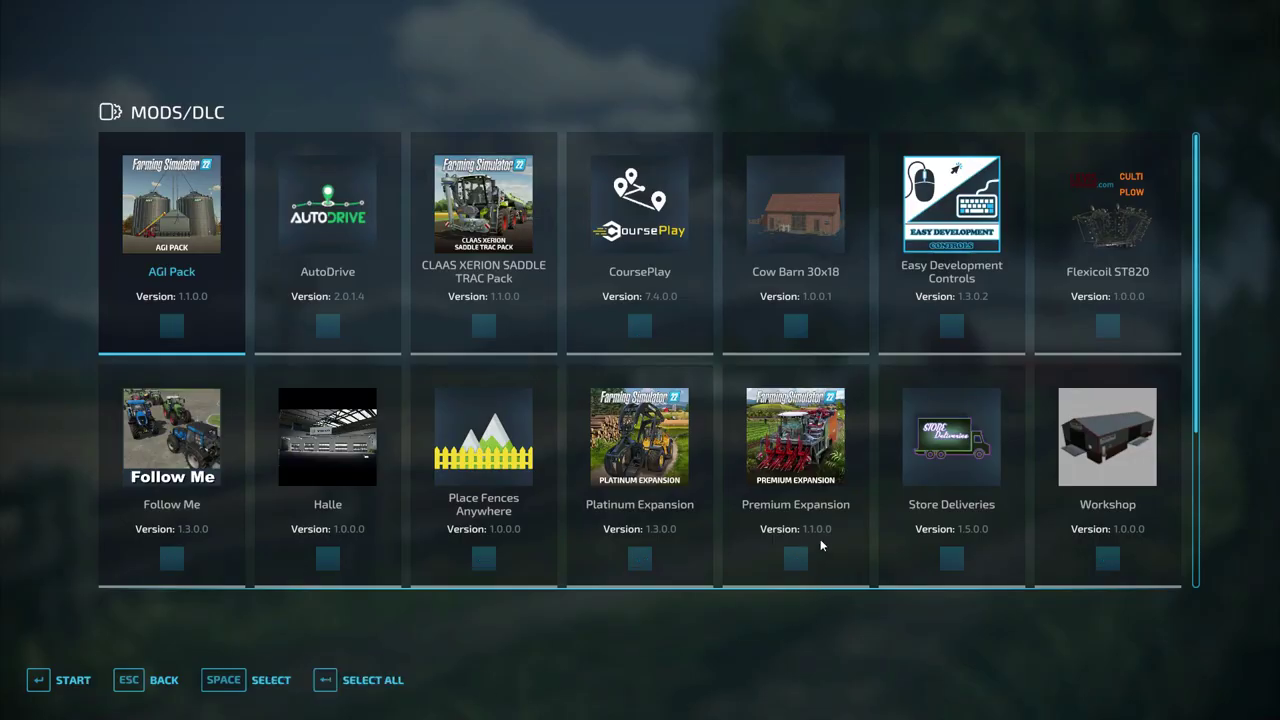
Step: Select the Easy Development Controls and Halle mods and start loading the game
click(955, 323)
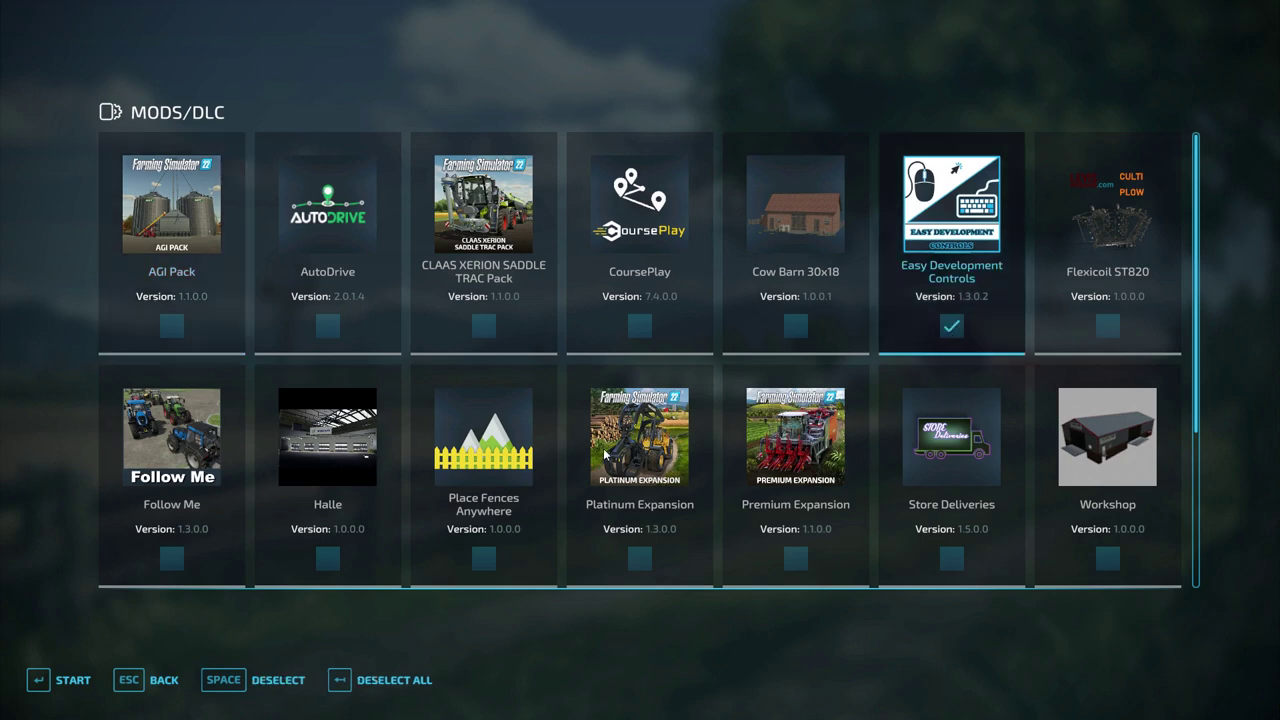
scroll(602, 448, down, 1)
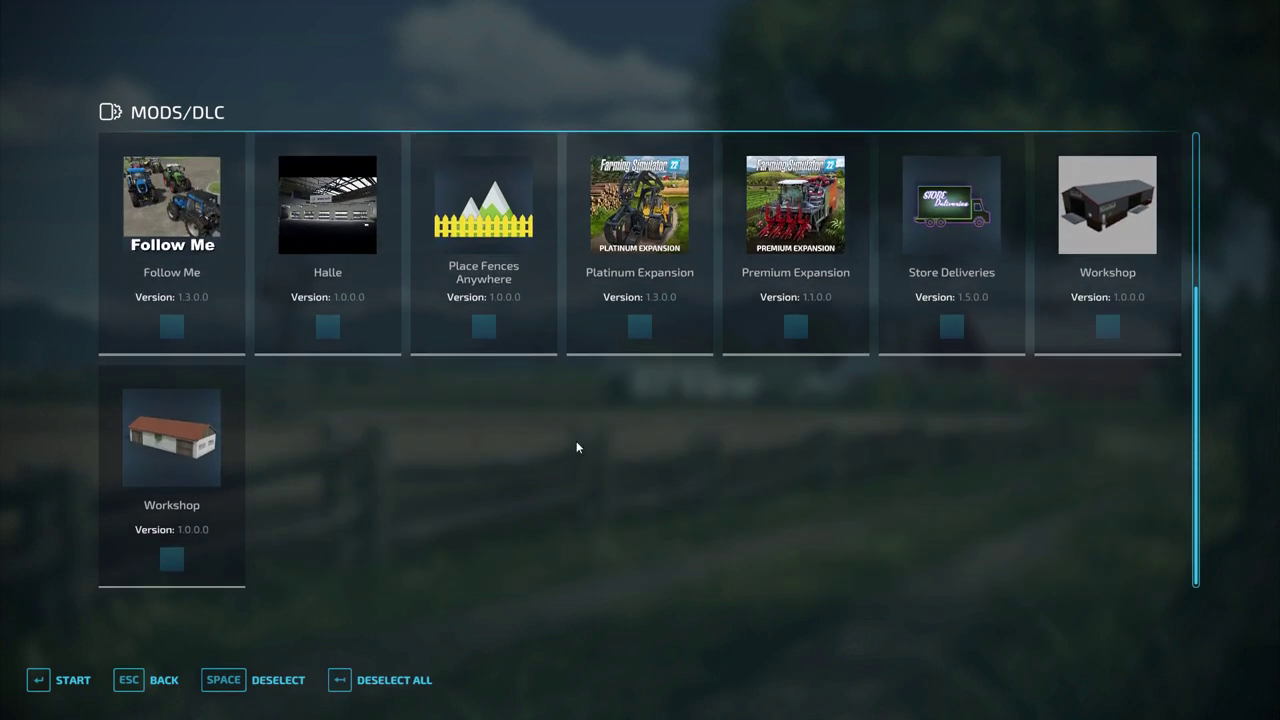
scroll(880, 432, up, 1)
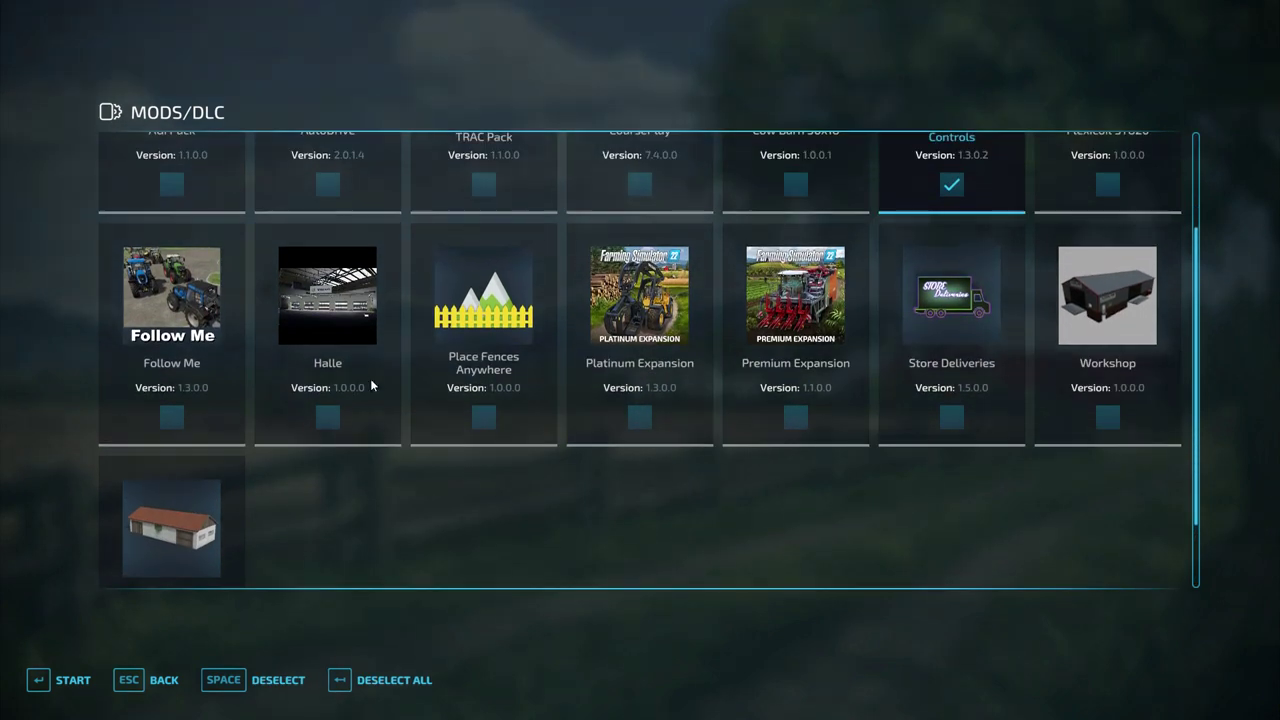
click(325, 418)
click(62, 680)
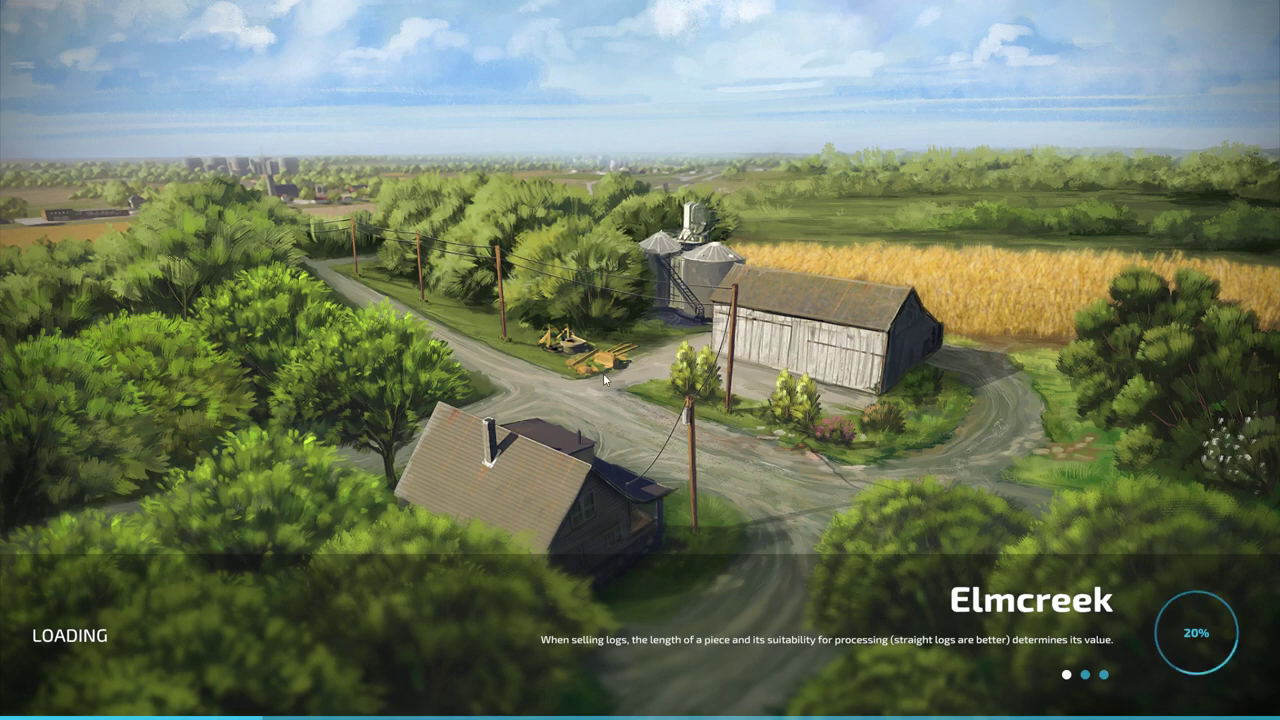
Step: Show the console log during loading, enter the map with the default character and dismiss the guided tour
key(grave)
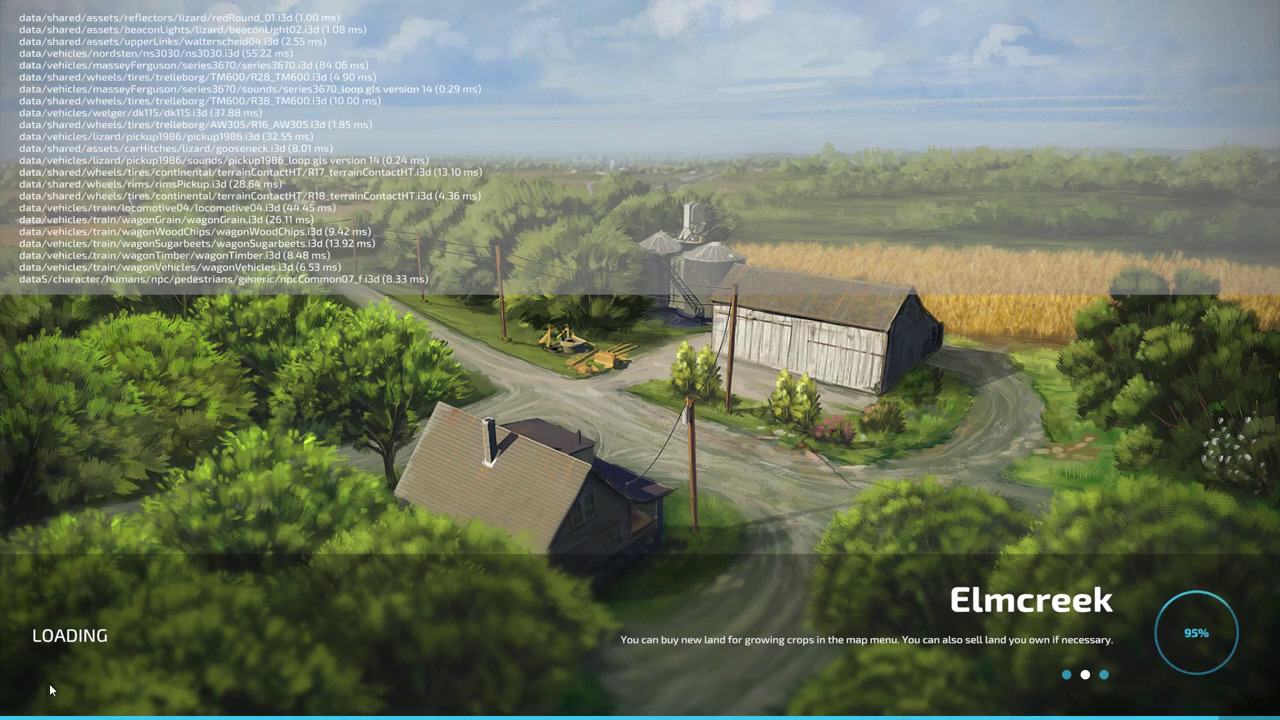
key(Return)
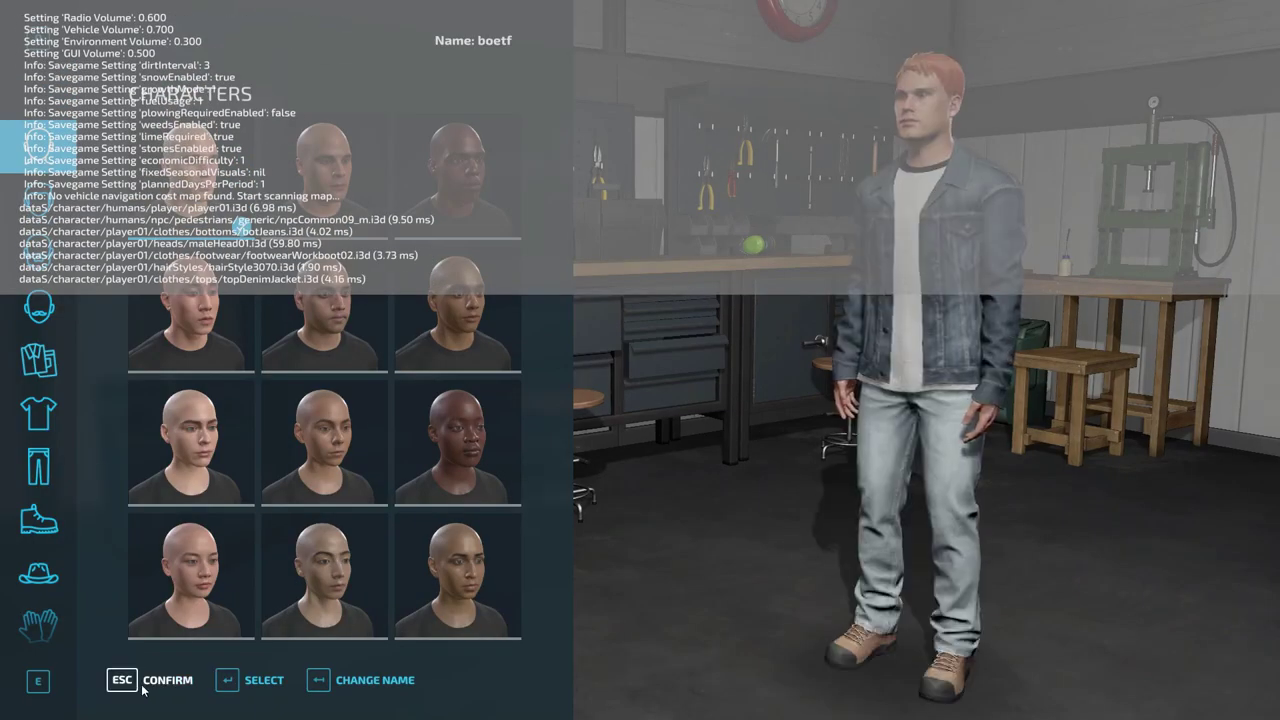
key(Return)
click(517, 467)
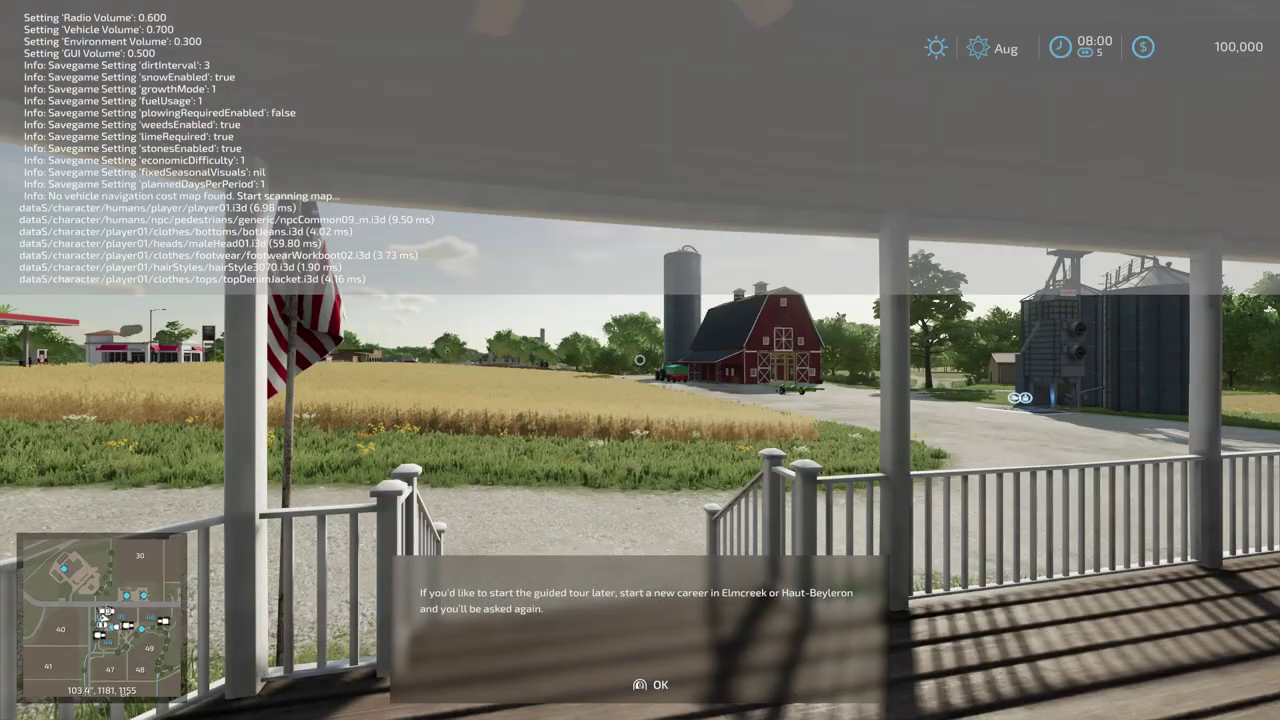
key(Return)
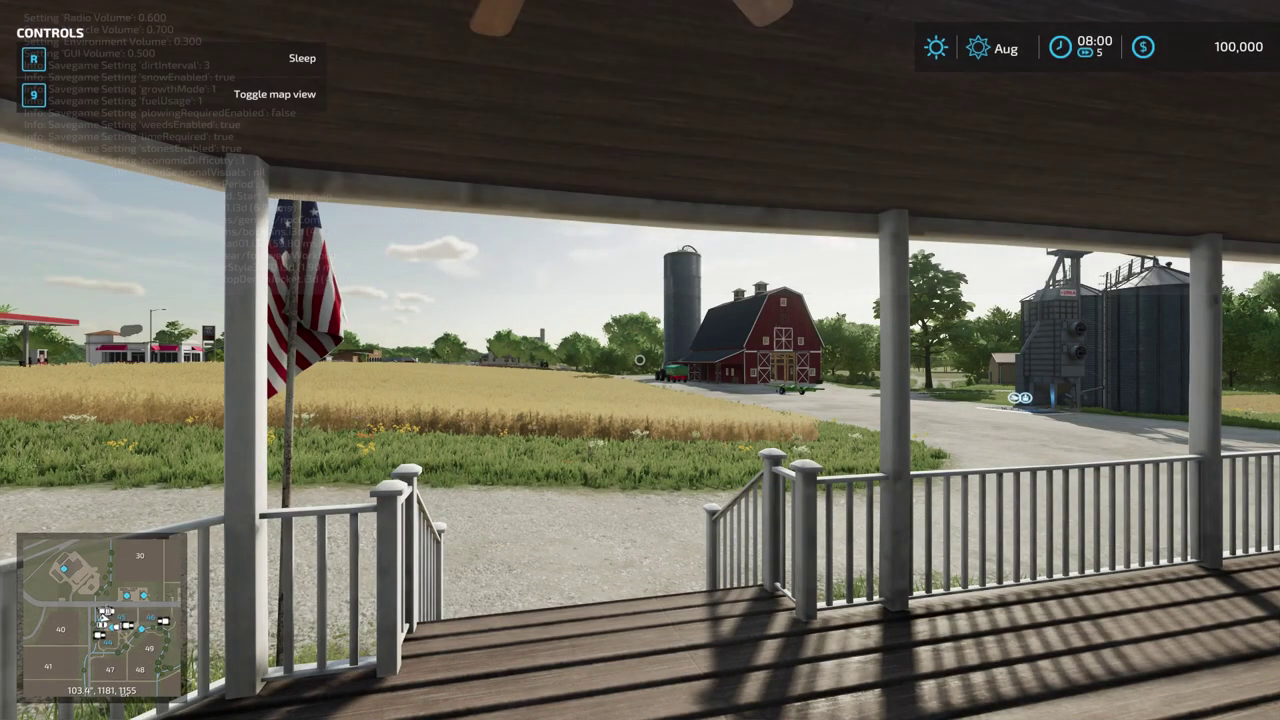
Step: Walk off the farmhouse porch and along the gravel drive toward the silos and red shed
key(w)
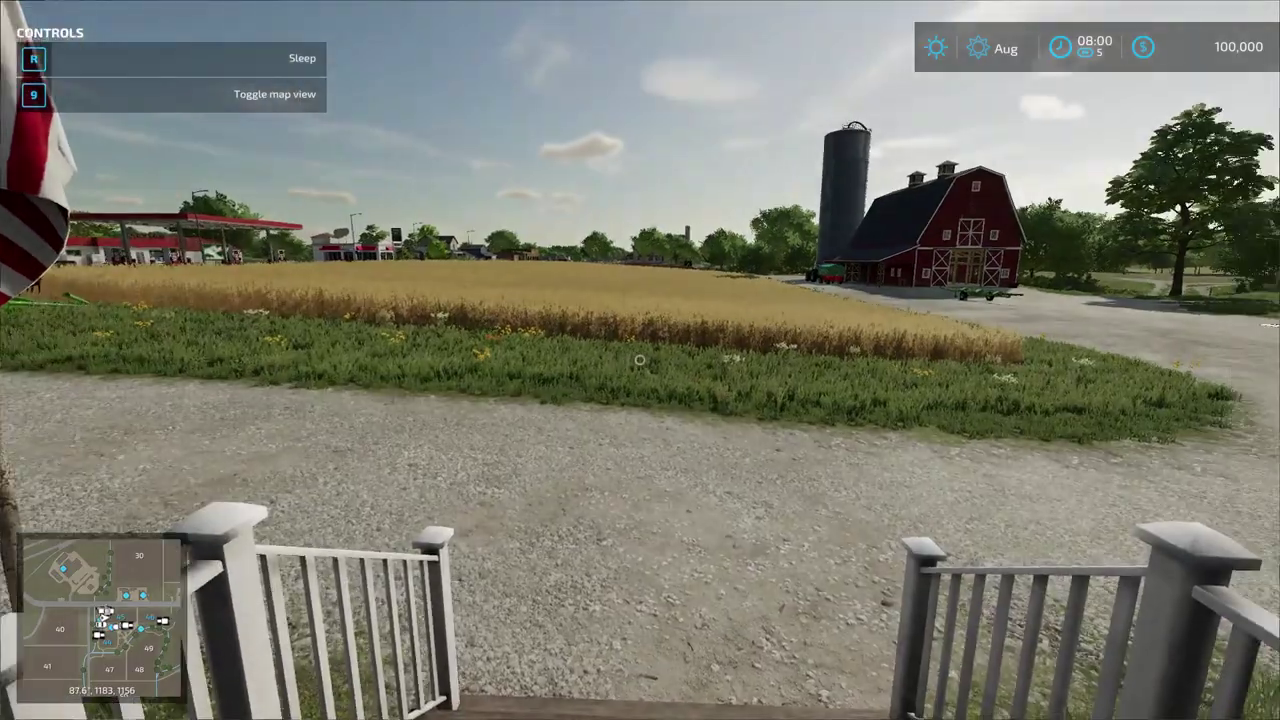
key(w)
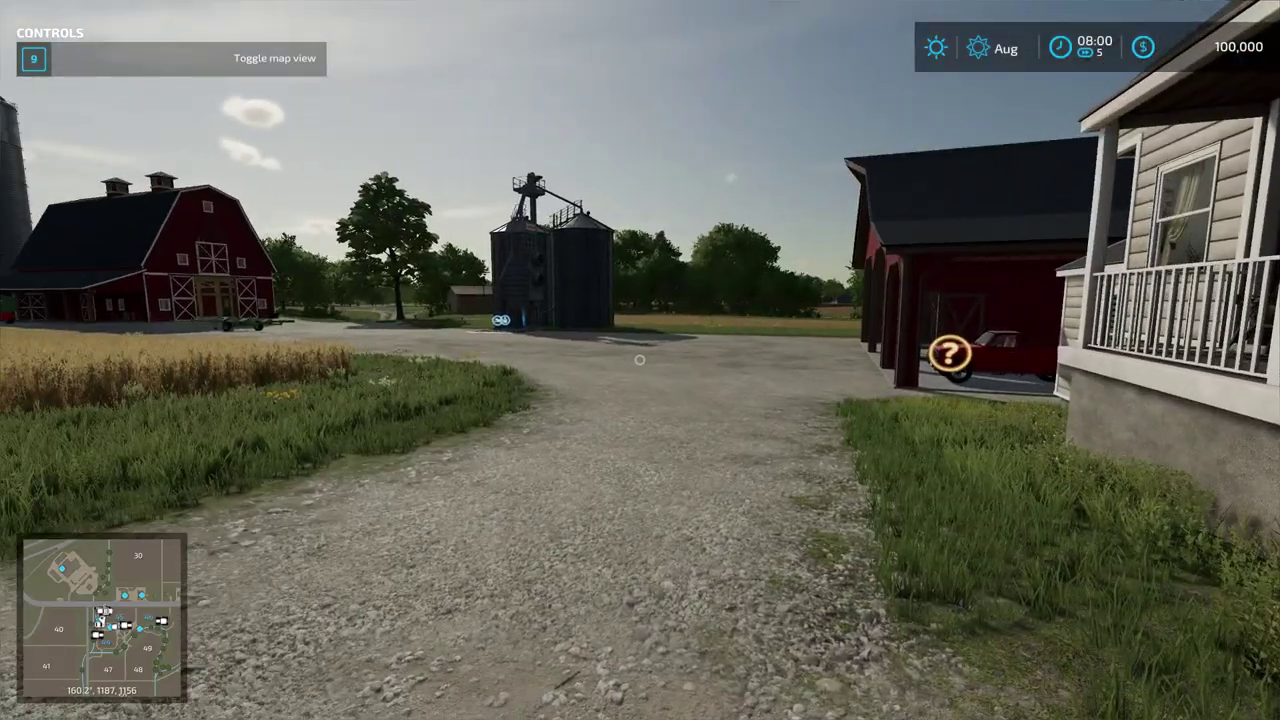
key(w)
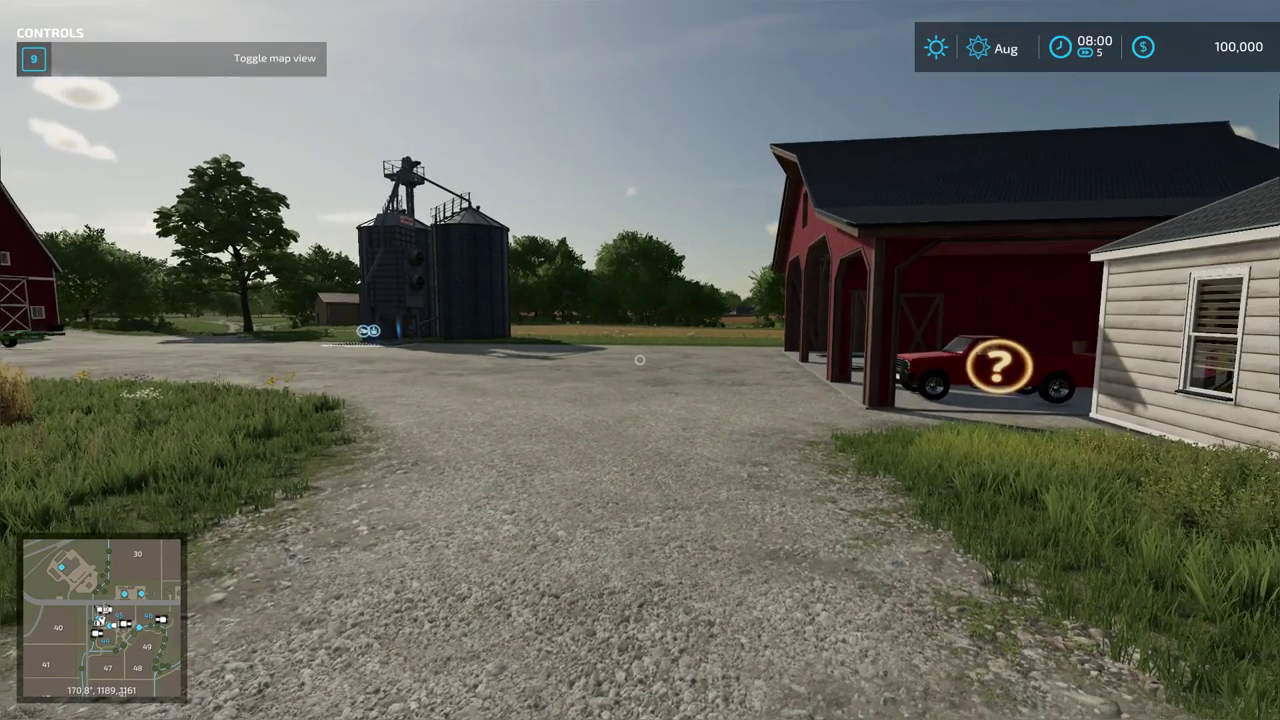
key(w)
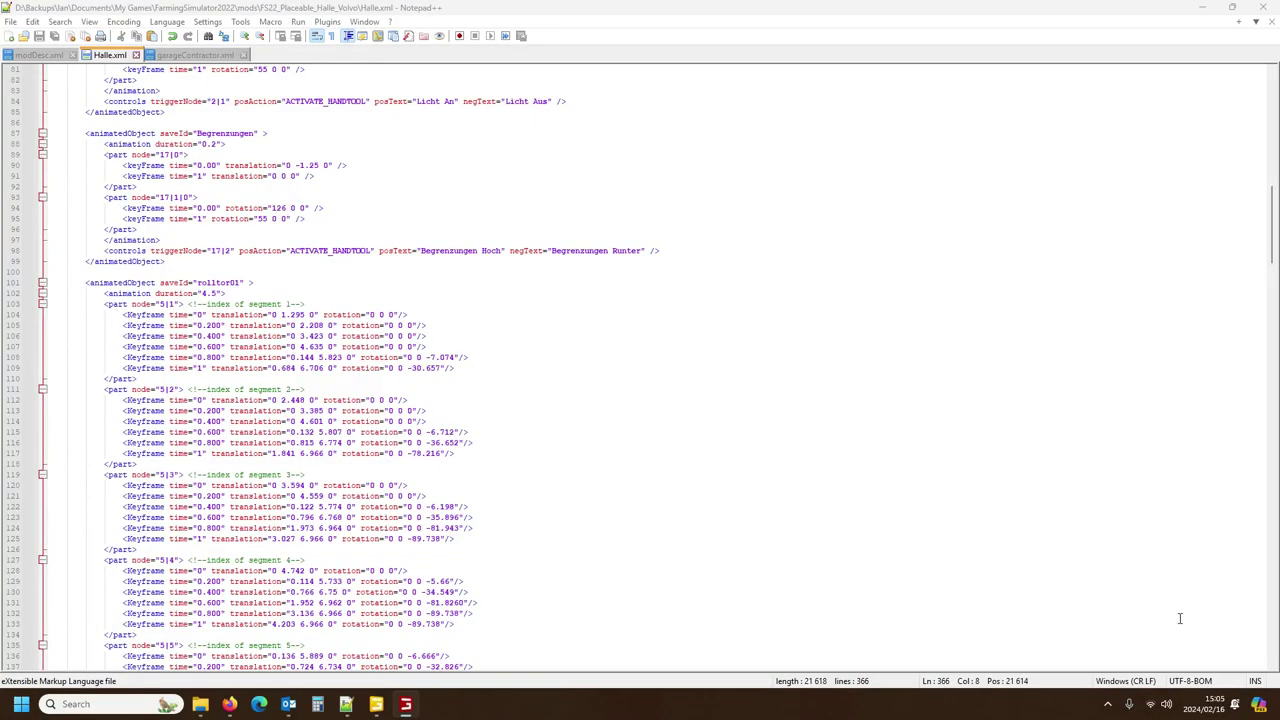
Step: Switch to Steam, check its game library for Farming Simulator 22's status, and close the window
key(super)
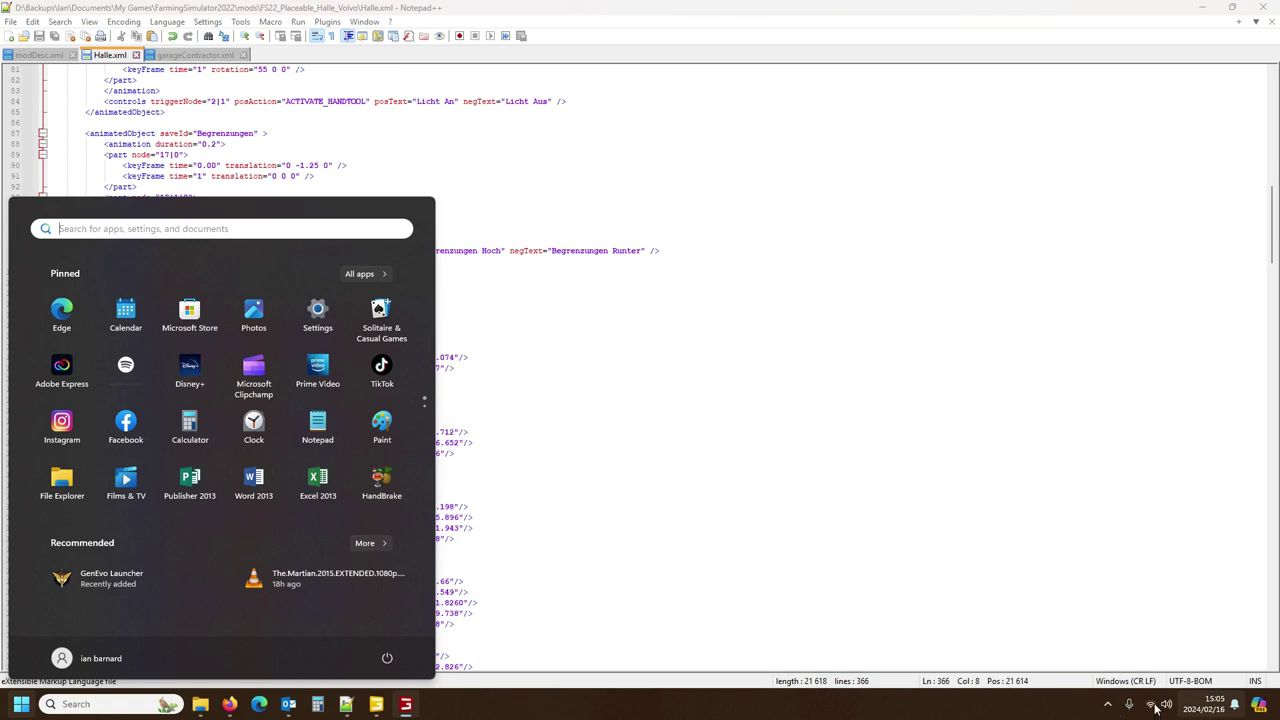
click(1108, 706)
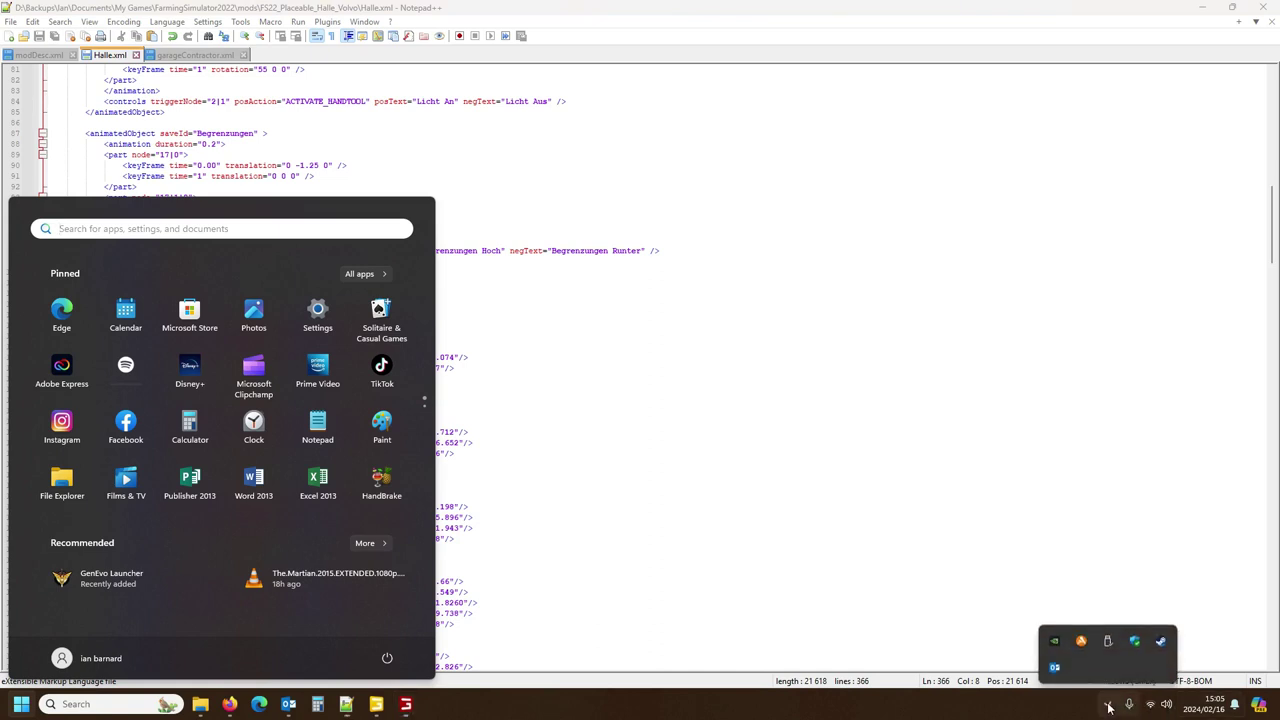
click(1161, 639)
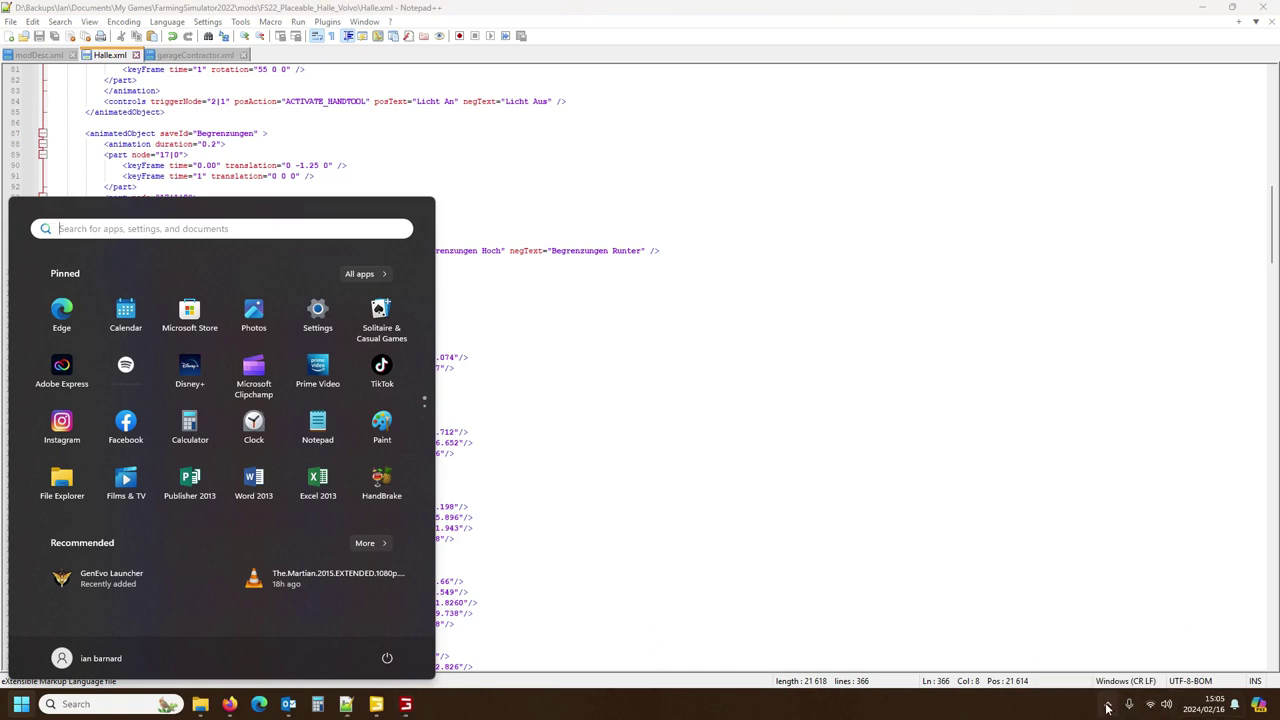
click(1160, 666)
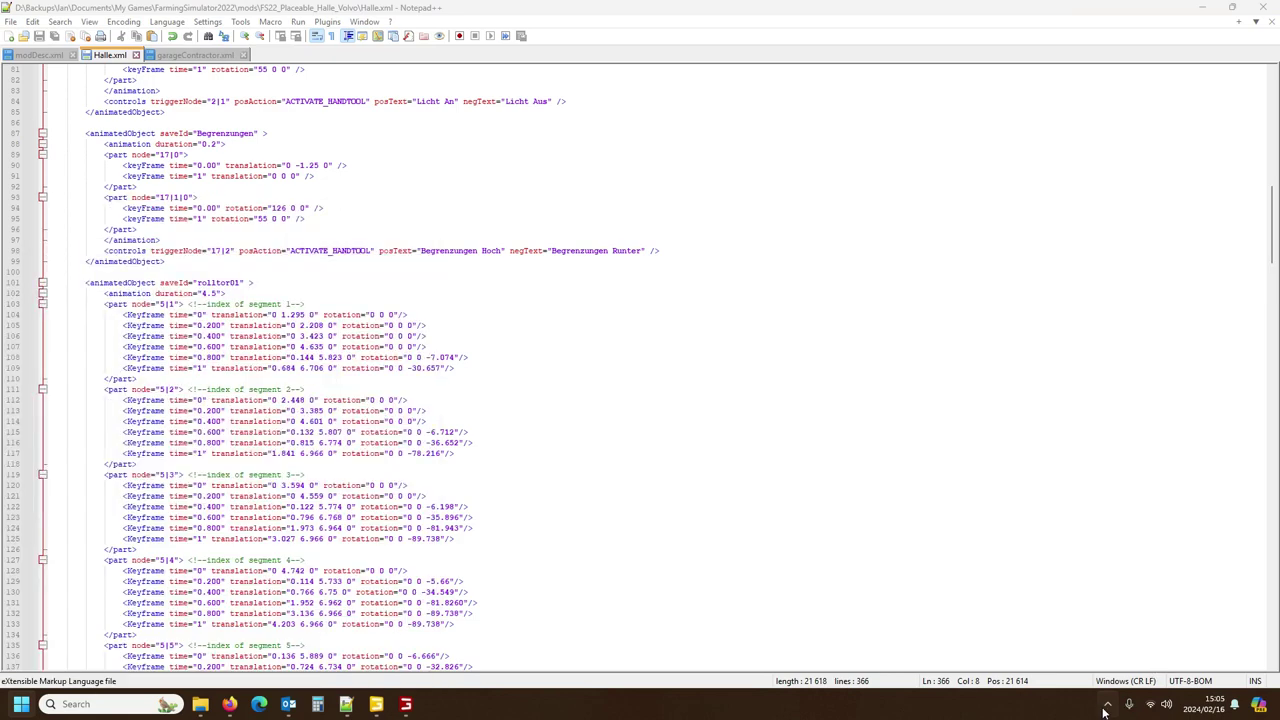
click(1107, 706)
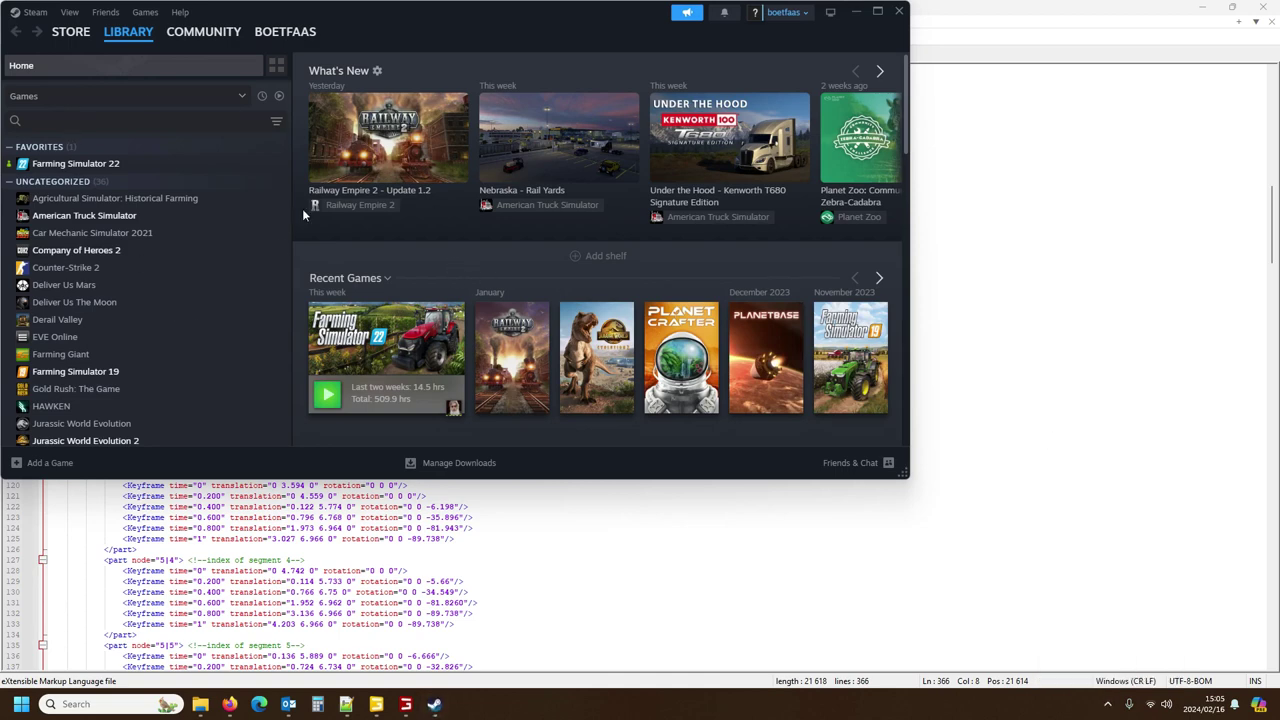
scroll(103, 338, down, 8)
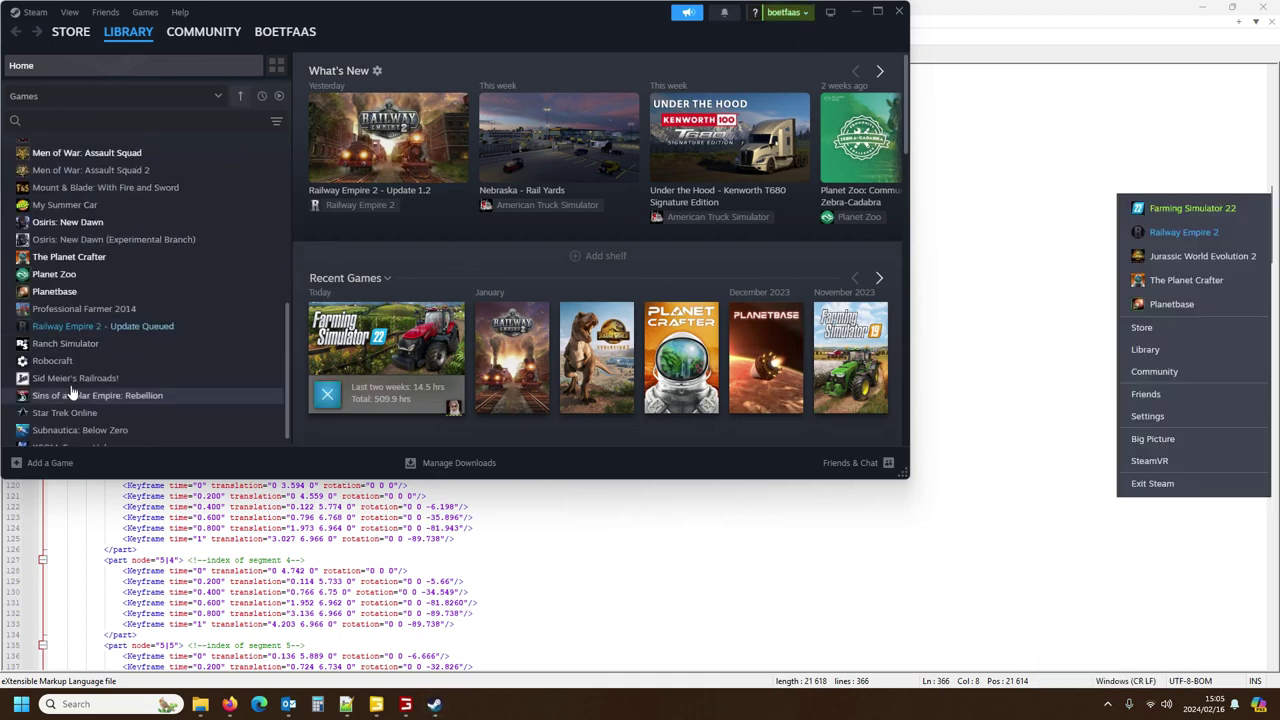
scroll(202, 265, up, 8)
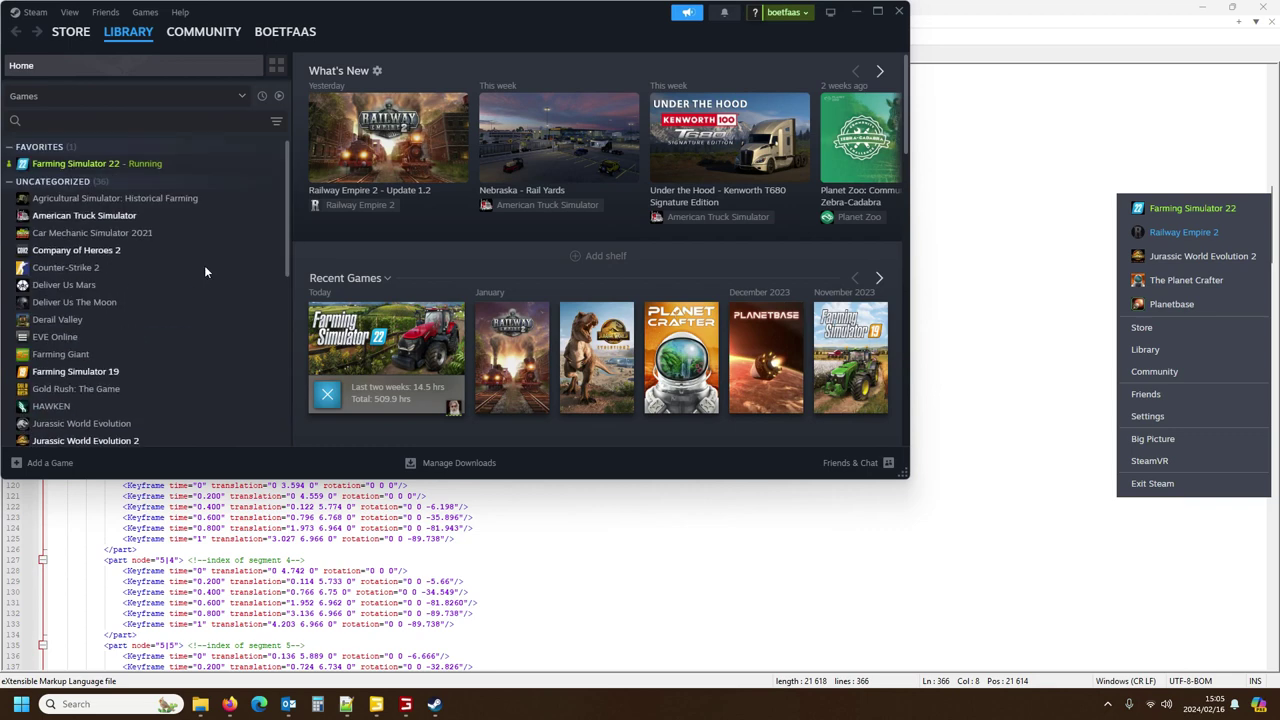
click(898, 11)
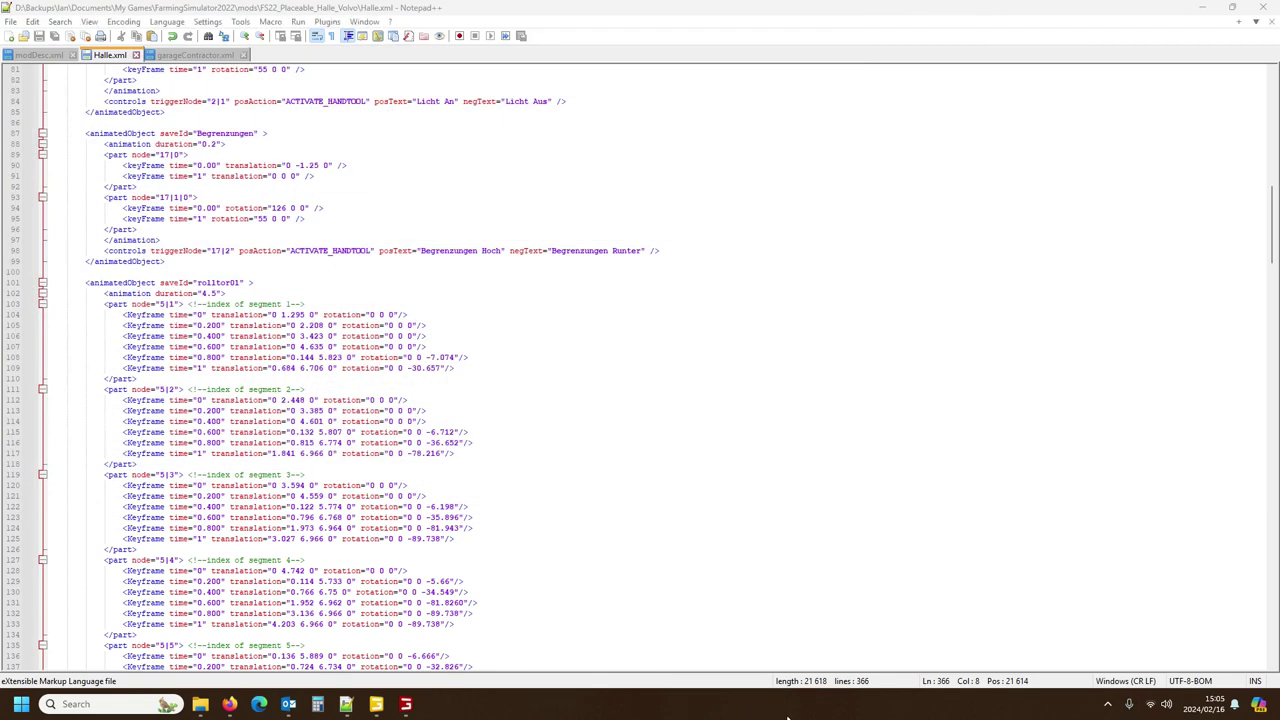
Step: Open Task Manager and sort the running processes by memory usage
right_click(790, 714)
click(707, 455)
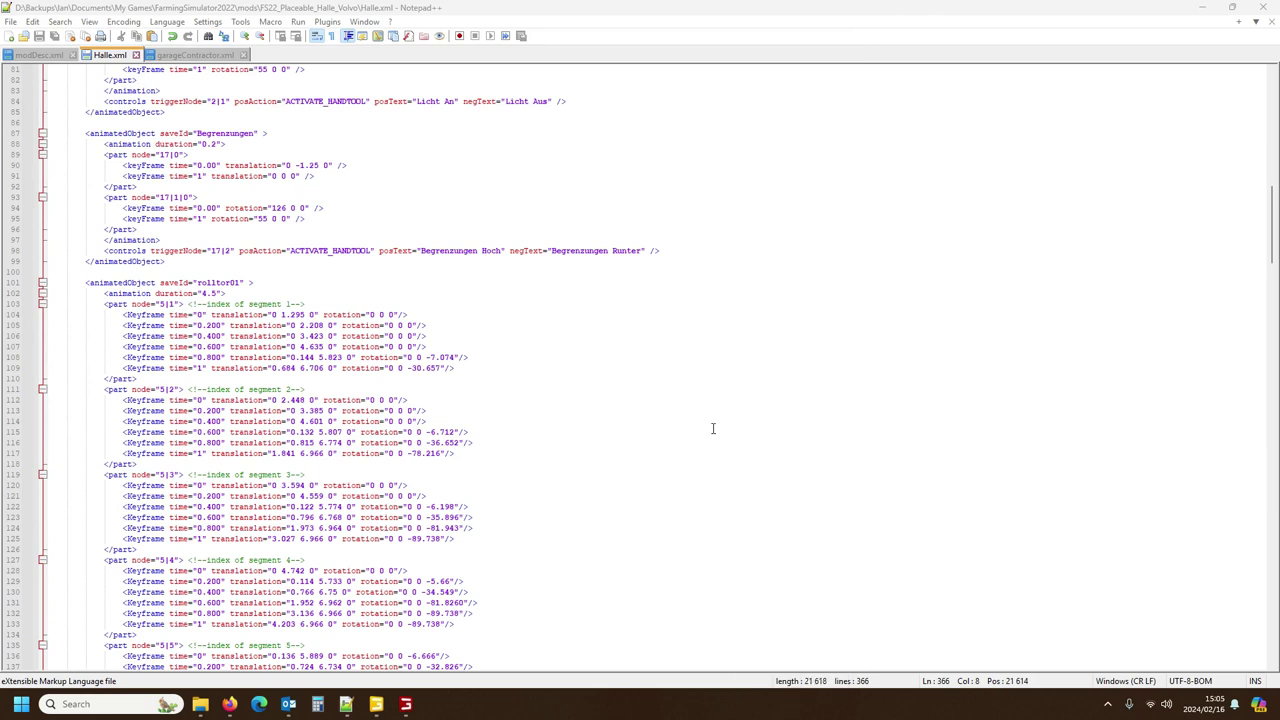
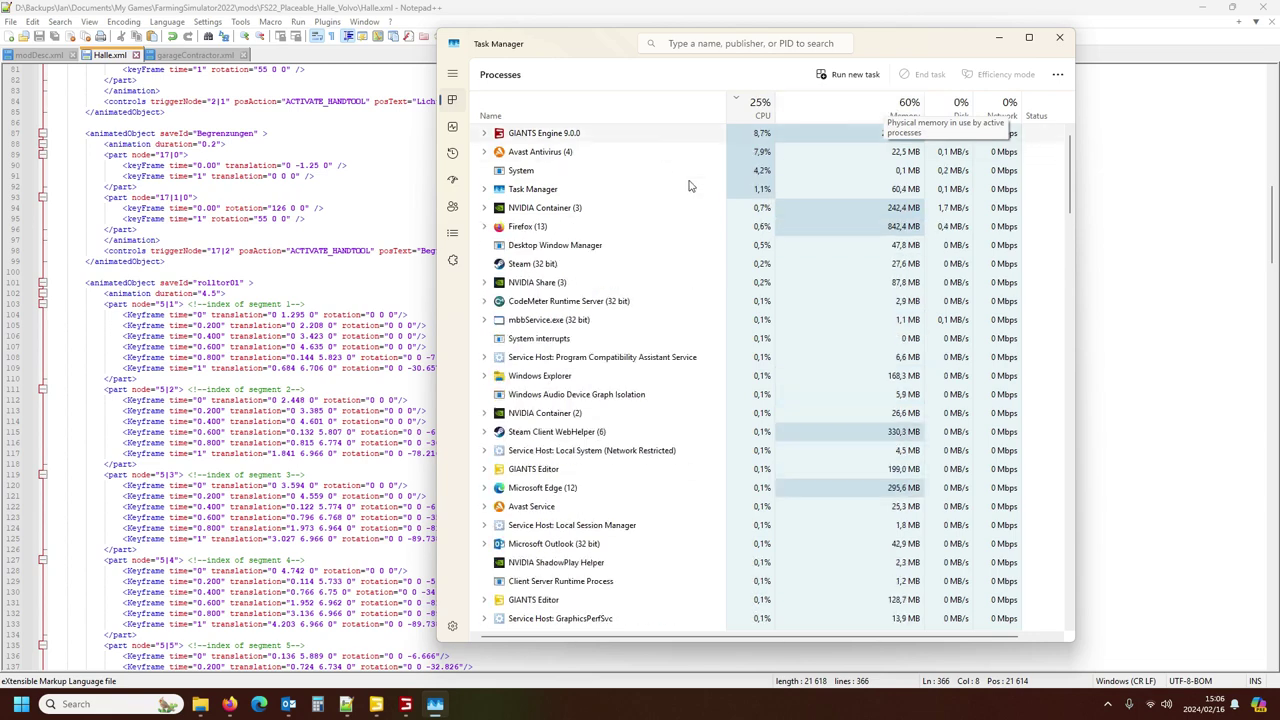
click(844, 106)
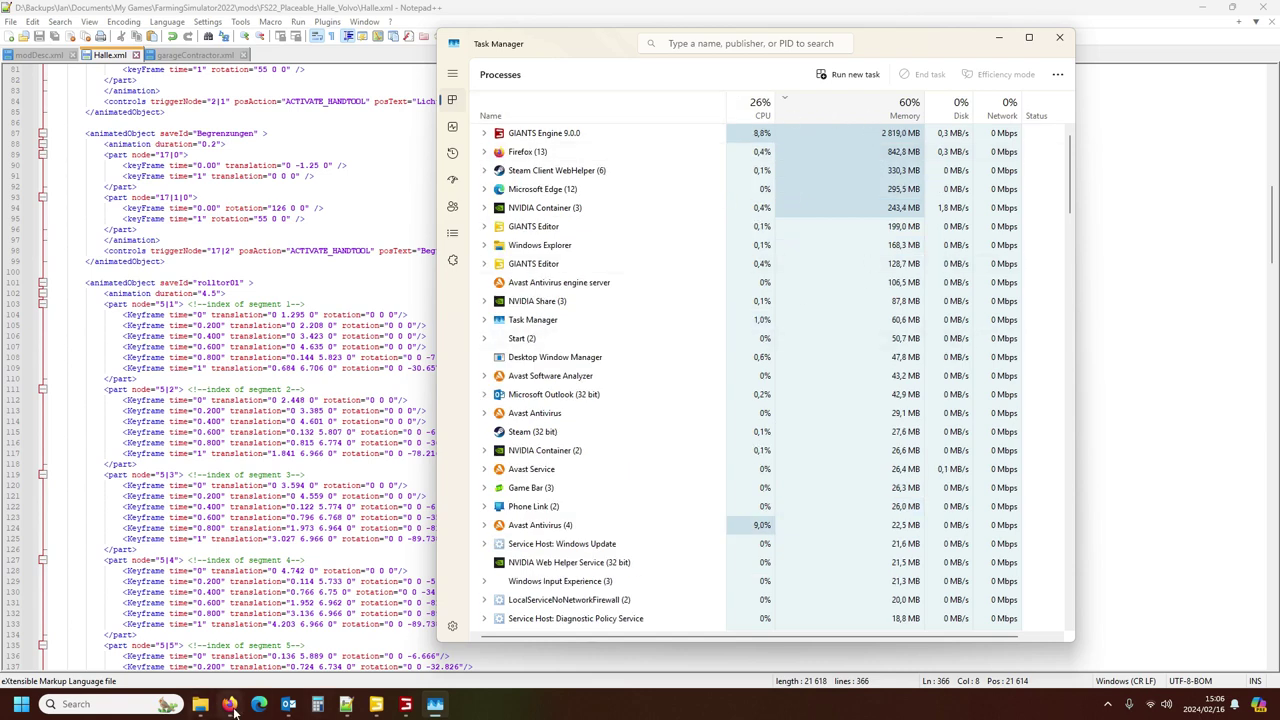
mouse_move(233, 708)
mouse_move(289, 596)
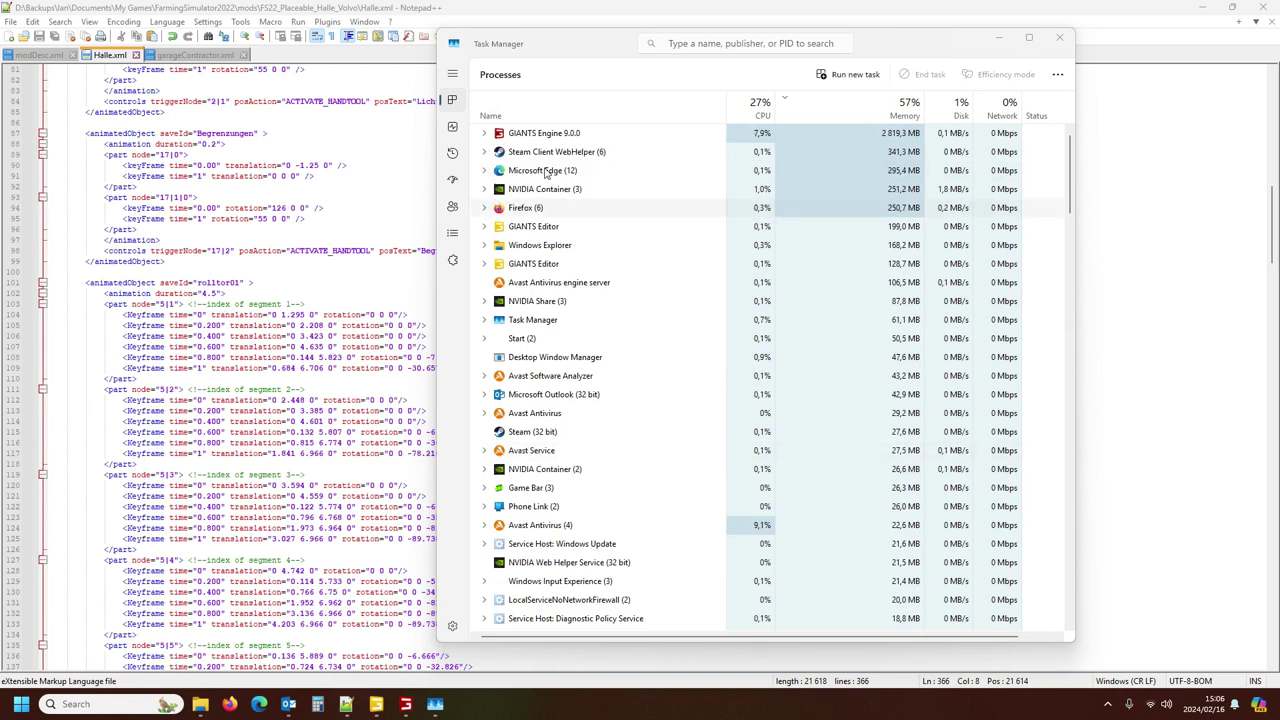
Step: End the Microsoft Edge task, close Task Manager and switch back to Farming Simulator 22
click(548, 172)
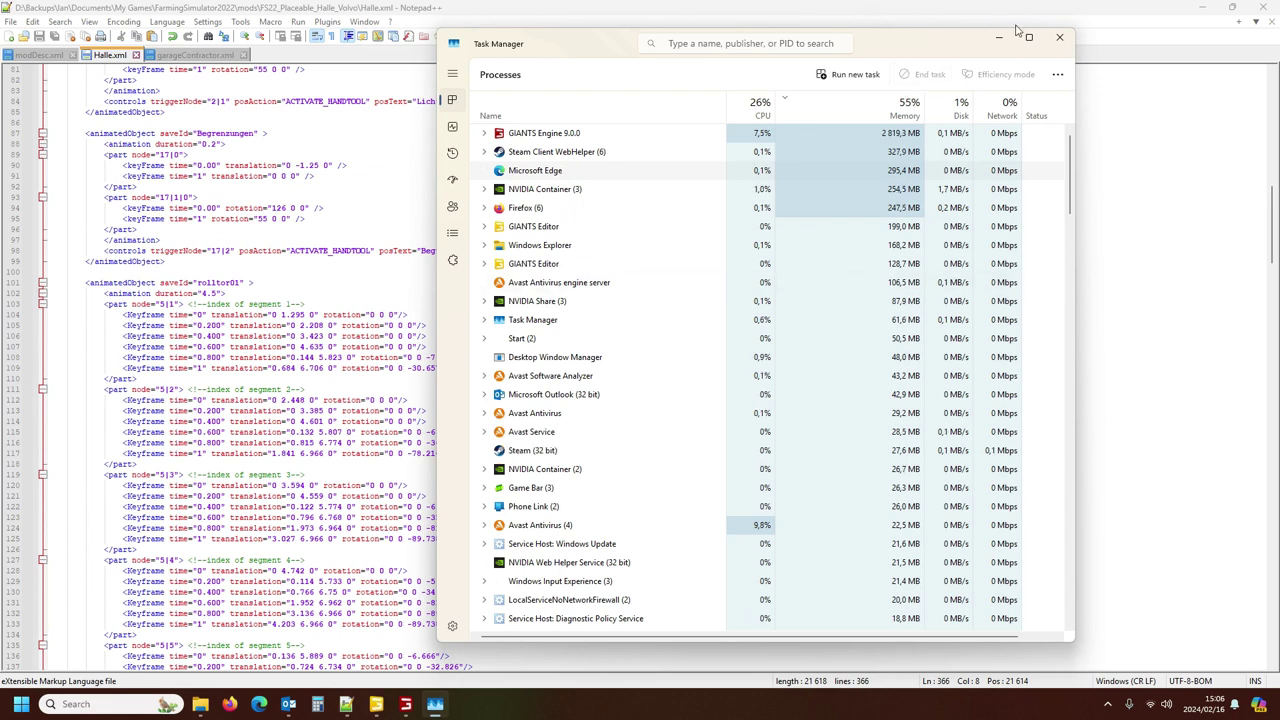
click(1060, 40)
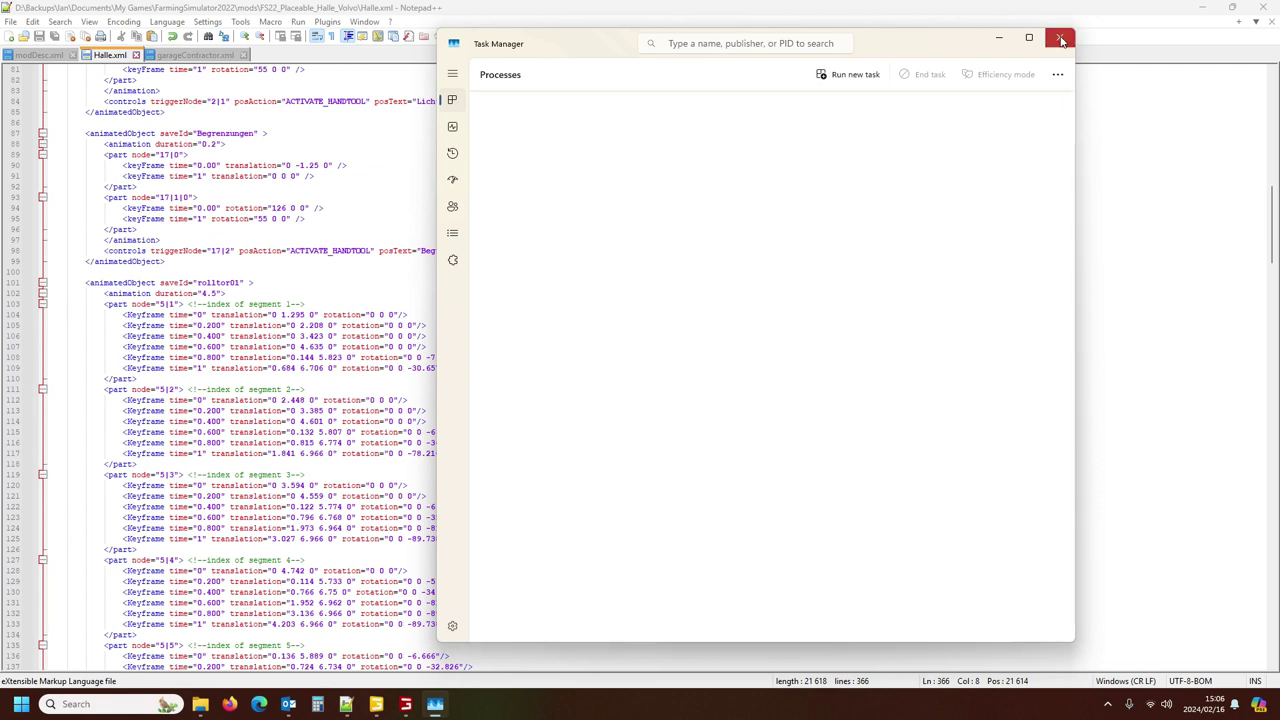
click(405, 705)
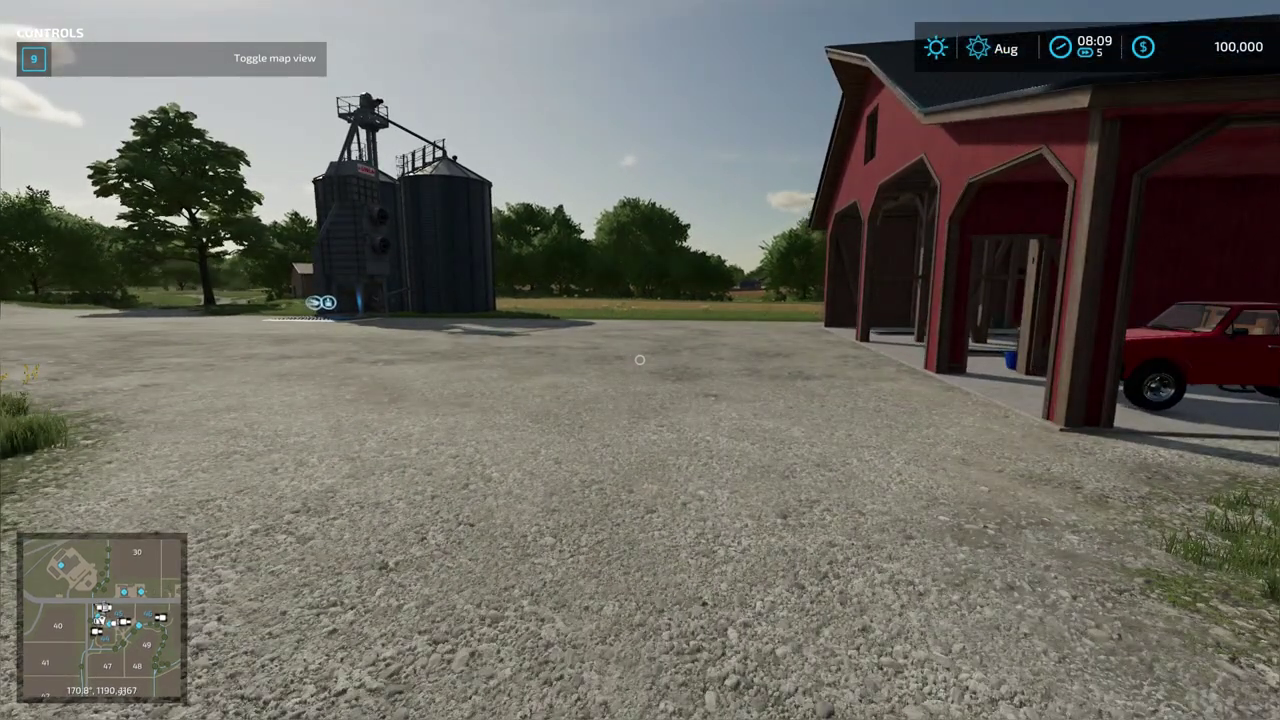
Step: Walk across the gravel yard between the silos and the red shed to the edge of the grass
key(w)
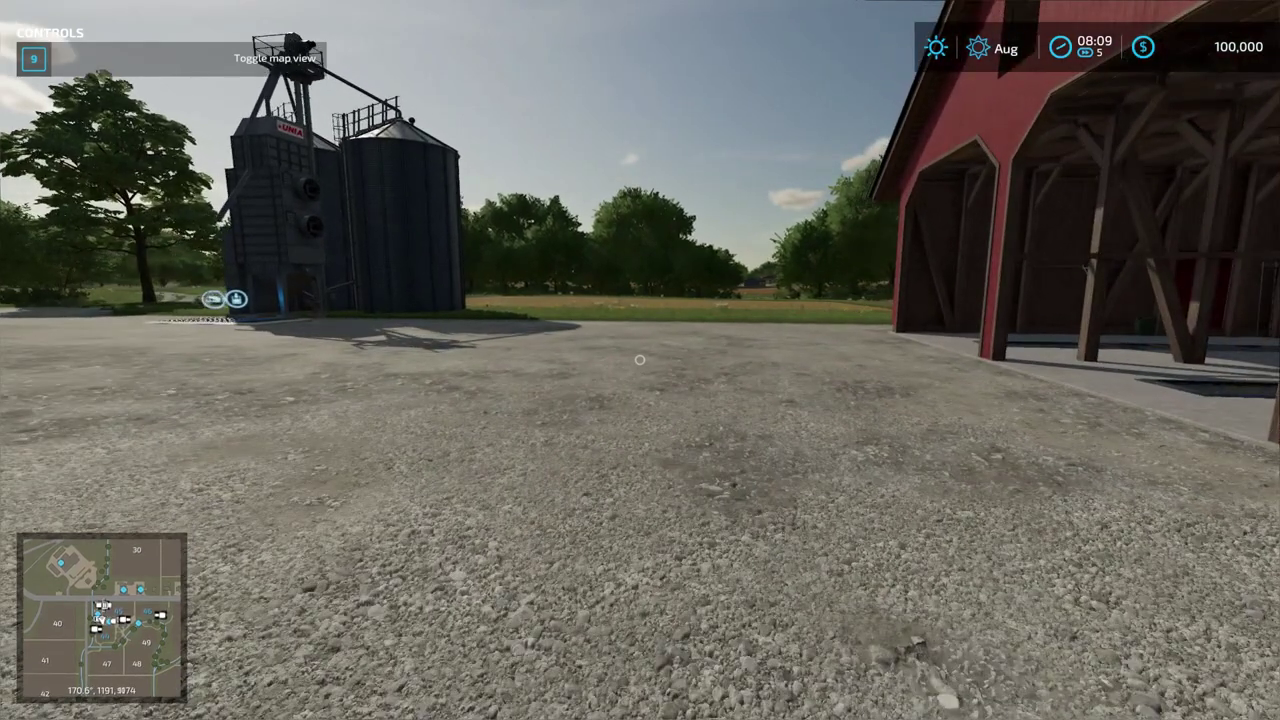
key(w)
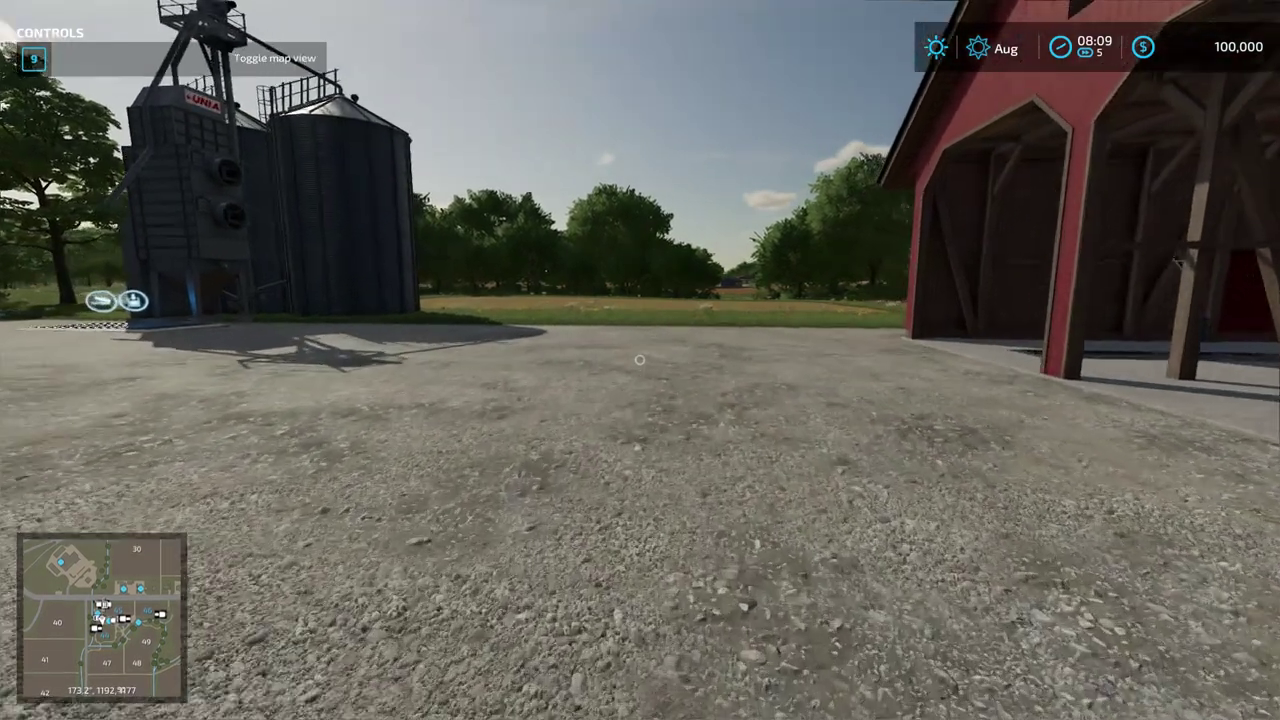
key(w)
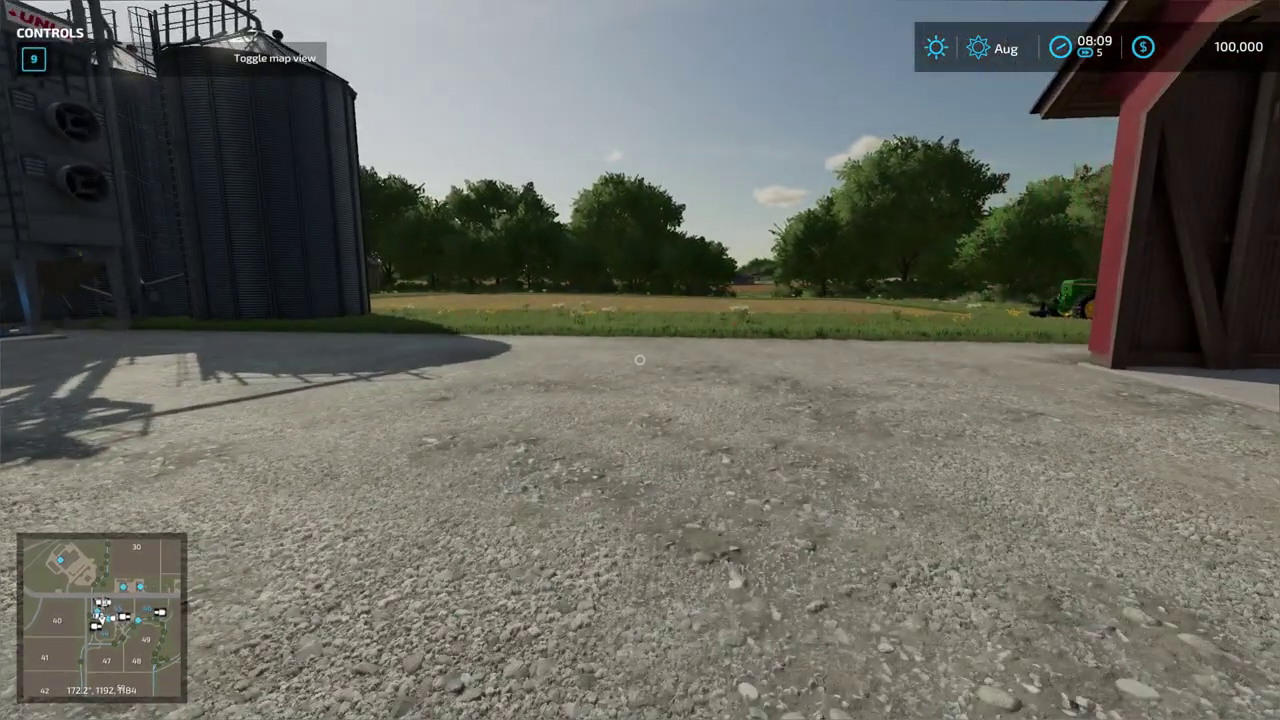
key(w)
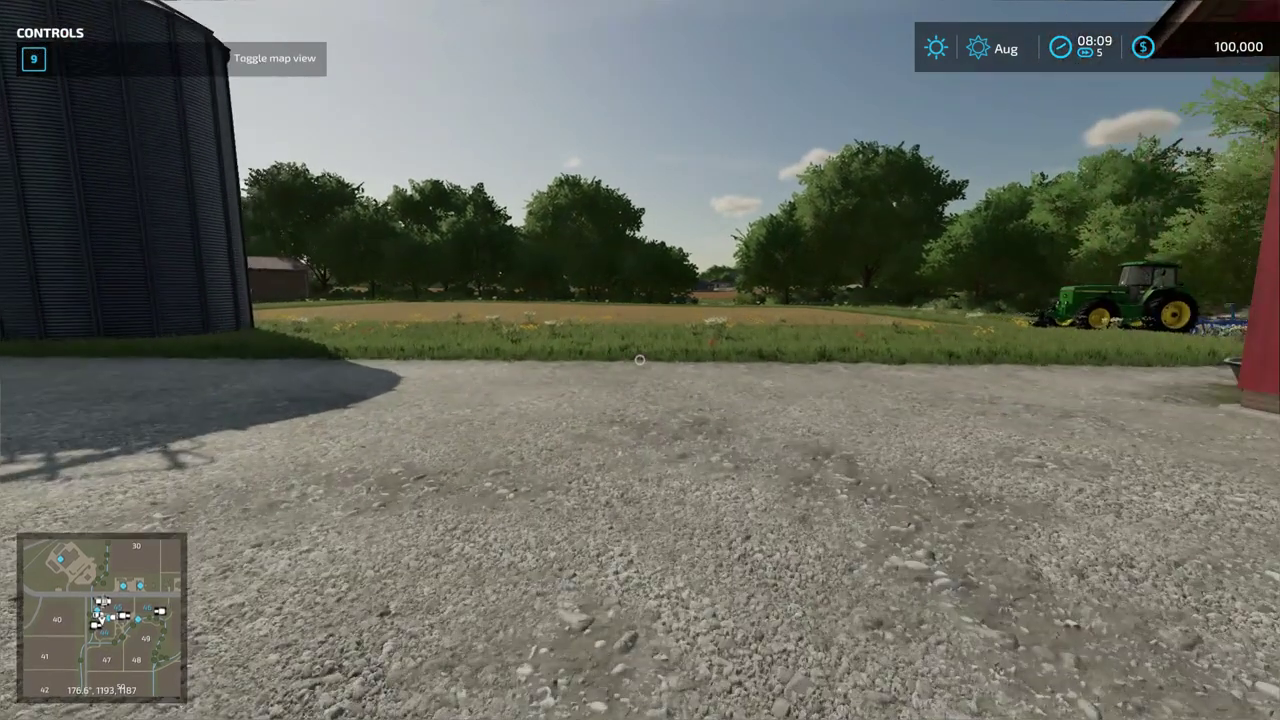
key(w)
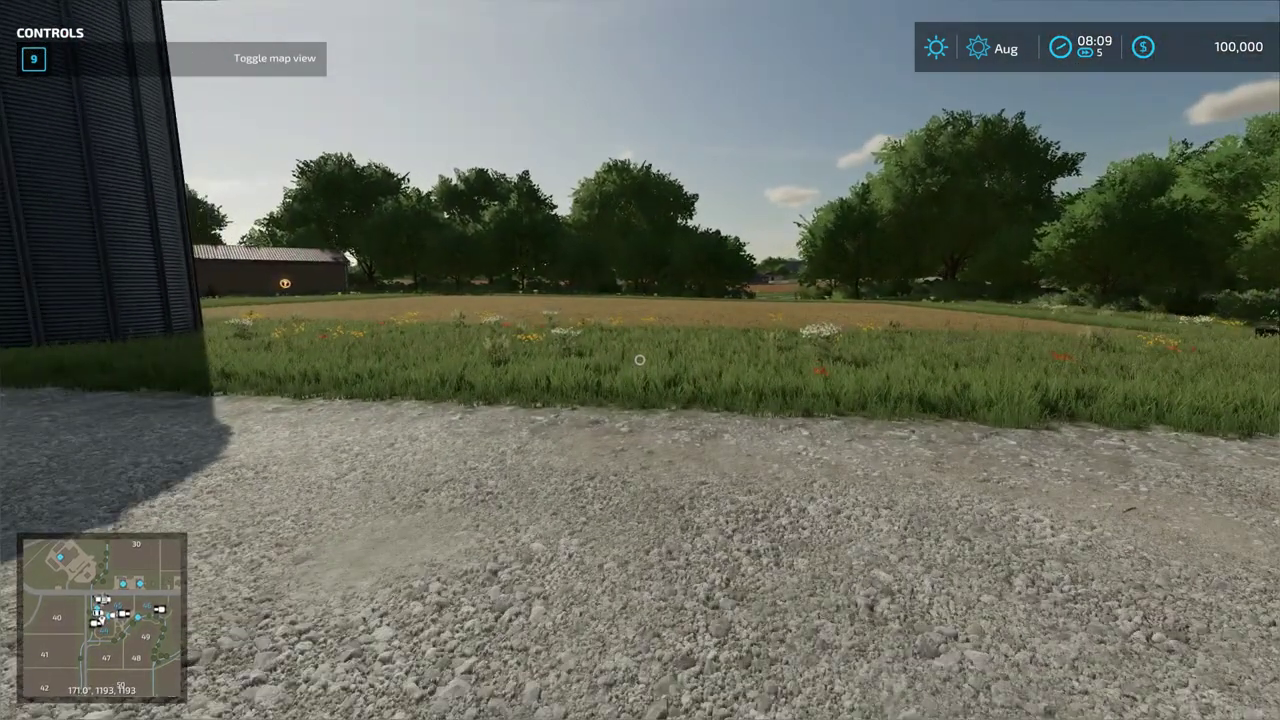
Step: Enter construction mode and select the Halle 2018 V2 Volvo from the sheds
key(p)
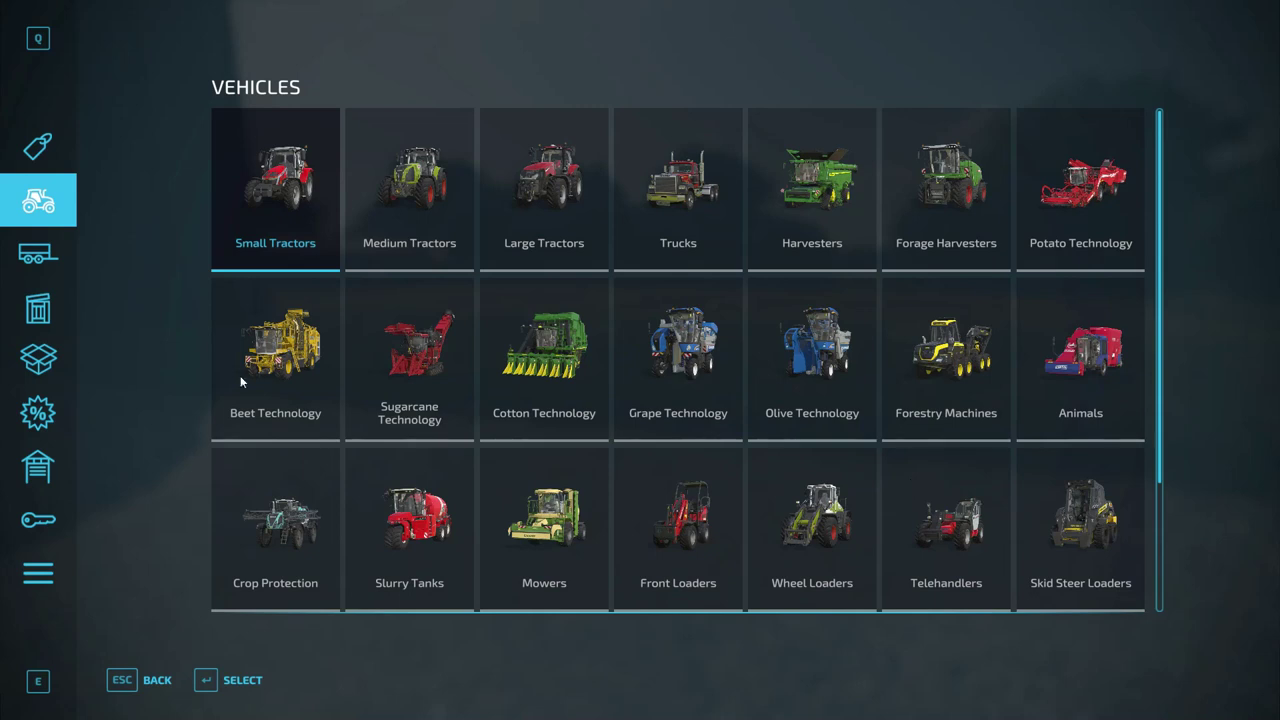
click(38, 573)
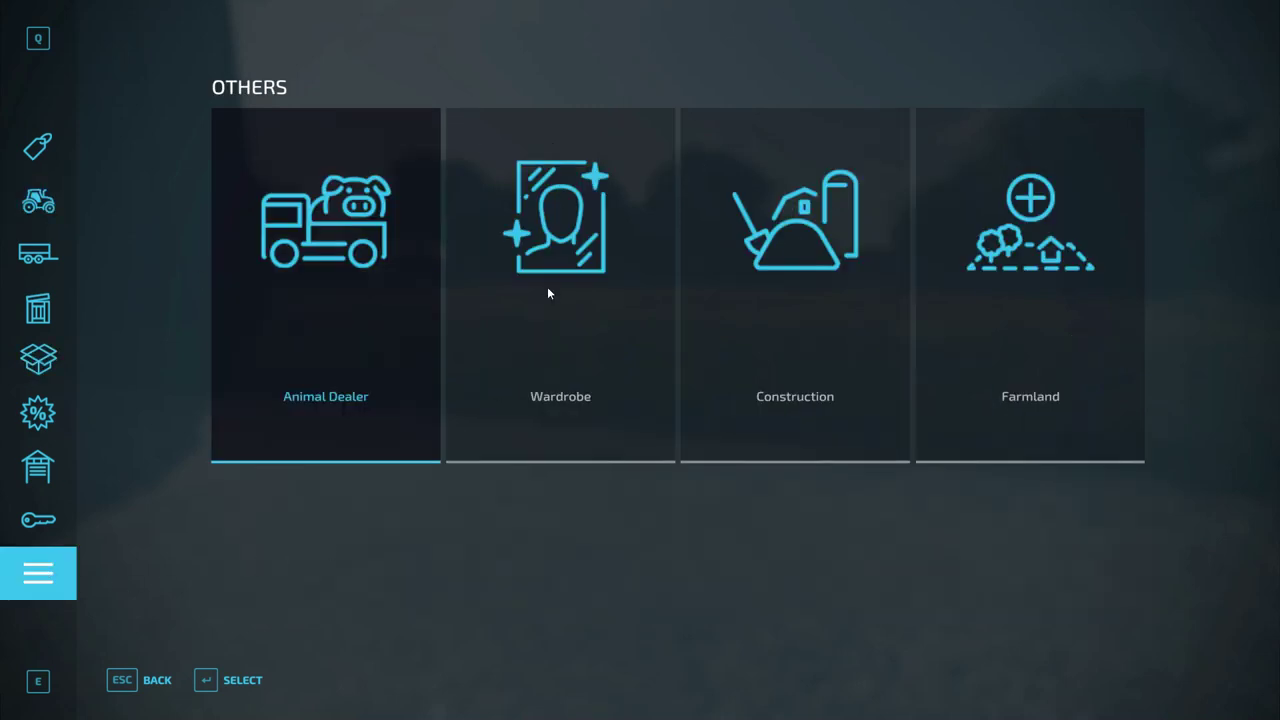
click(731, 451)
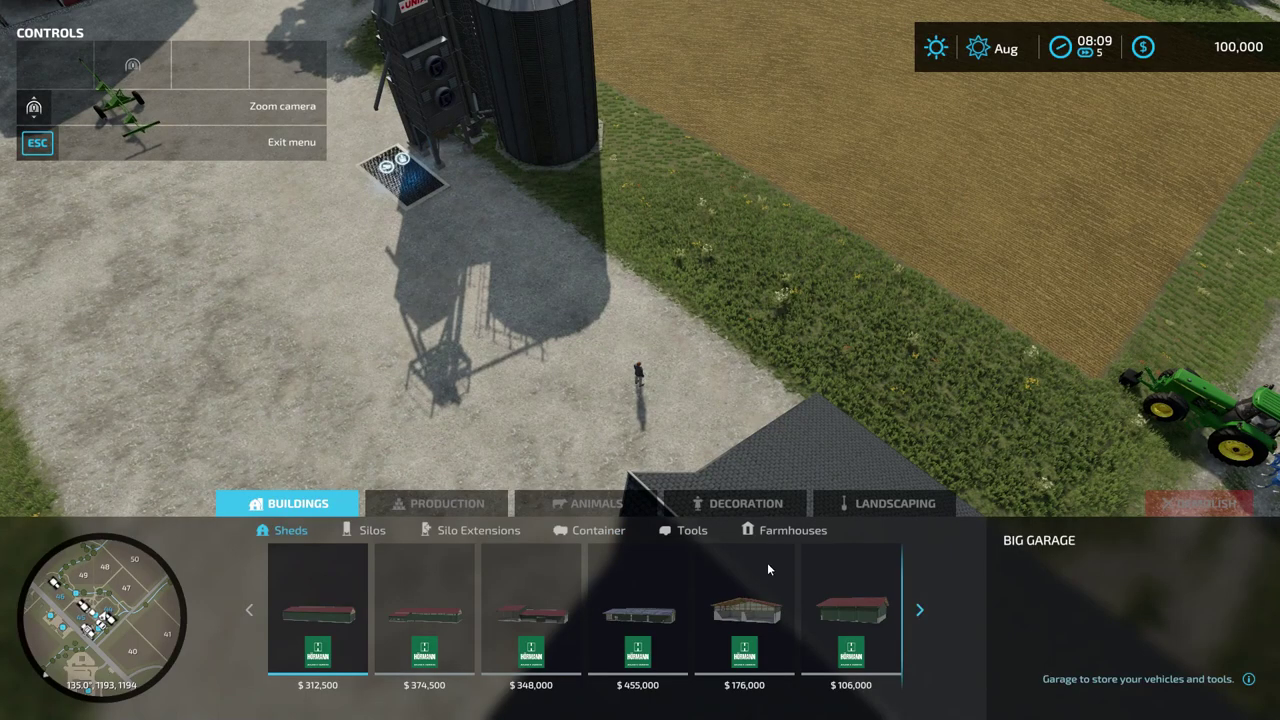
scroll(748, 570, down, 5)
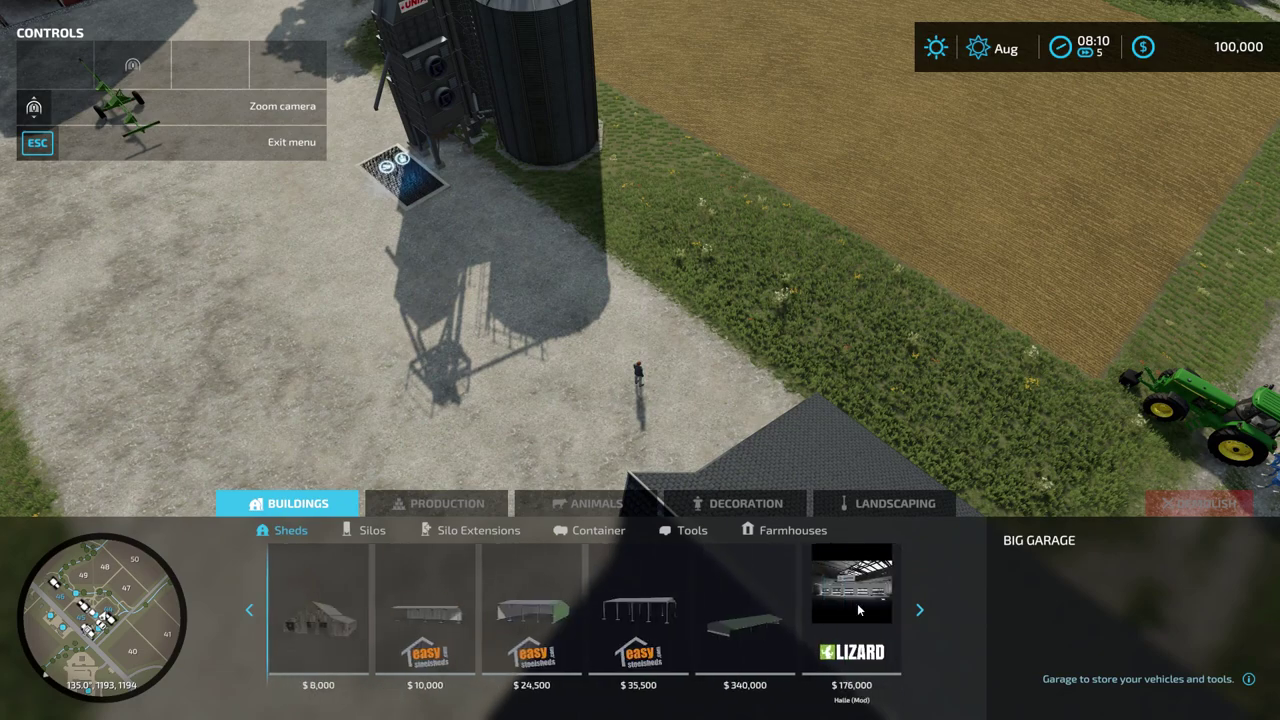
click(858, 613)
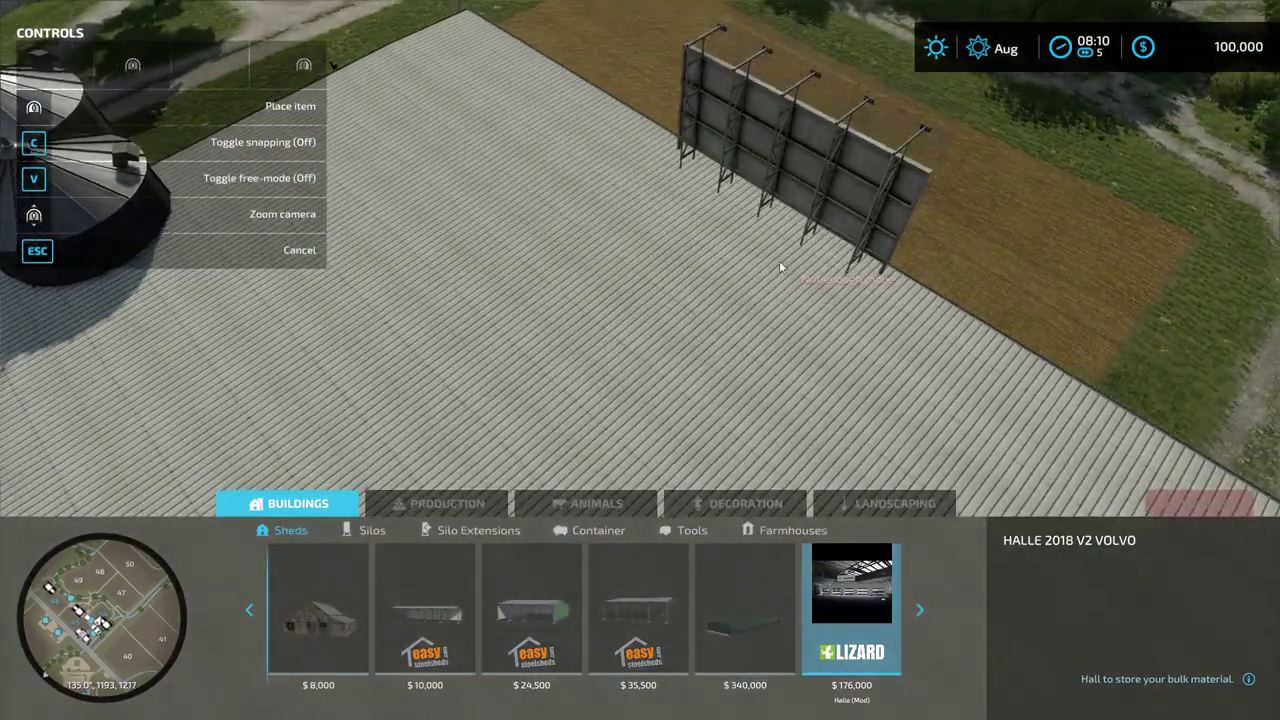
Step: Try to position and rotate the Volvo hall on the field beside the silos, and leave construction mode without placing it
scroll(826, 96, up, 5)
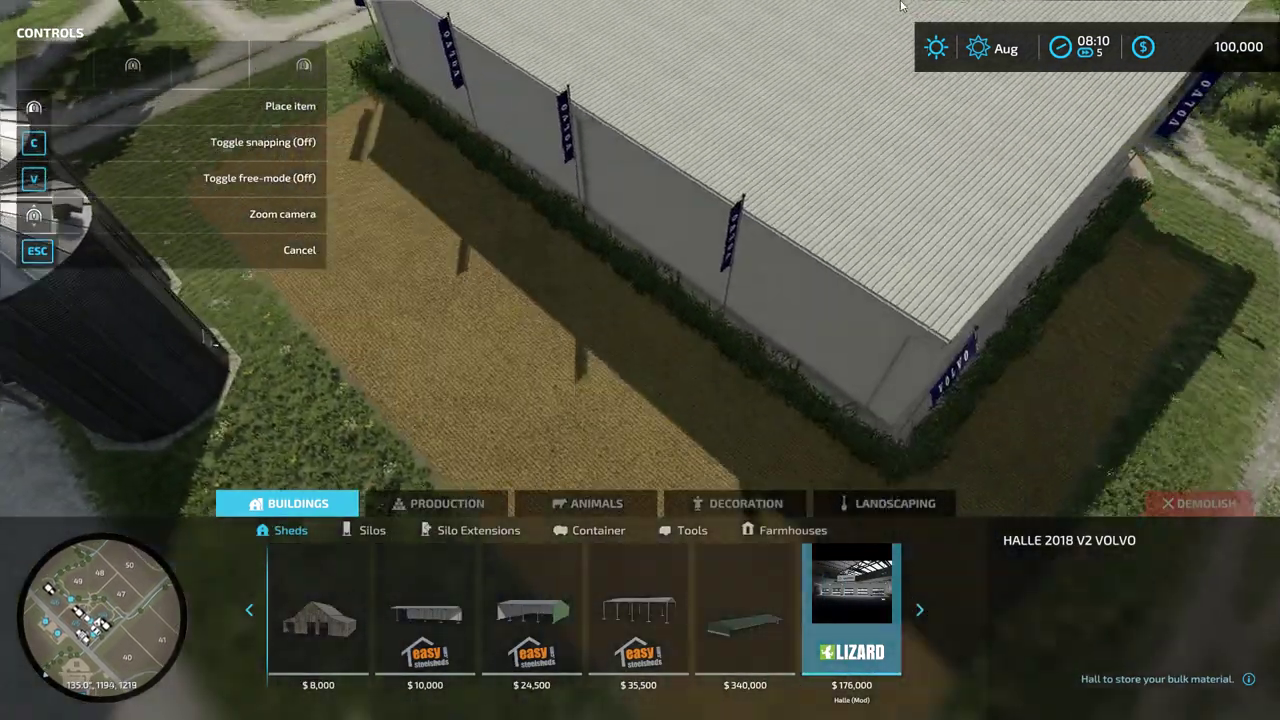
scroll(890, 60, down, 5)
scroll(960, 230, down, 5)
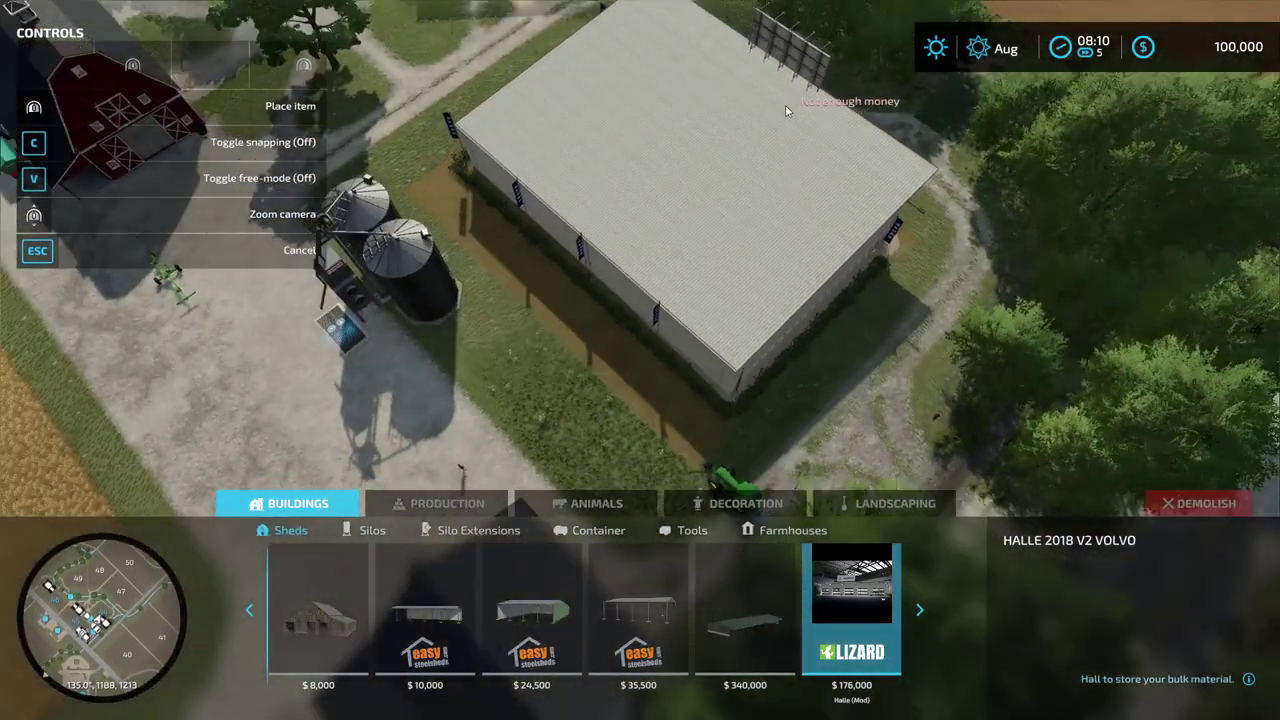
scroll(786, 111, down, 3)
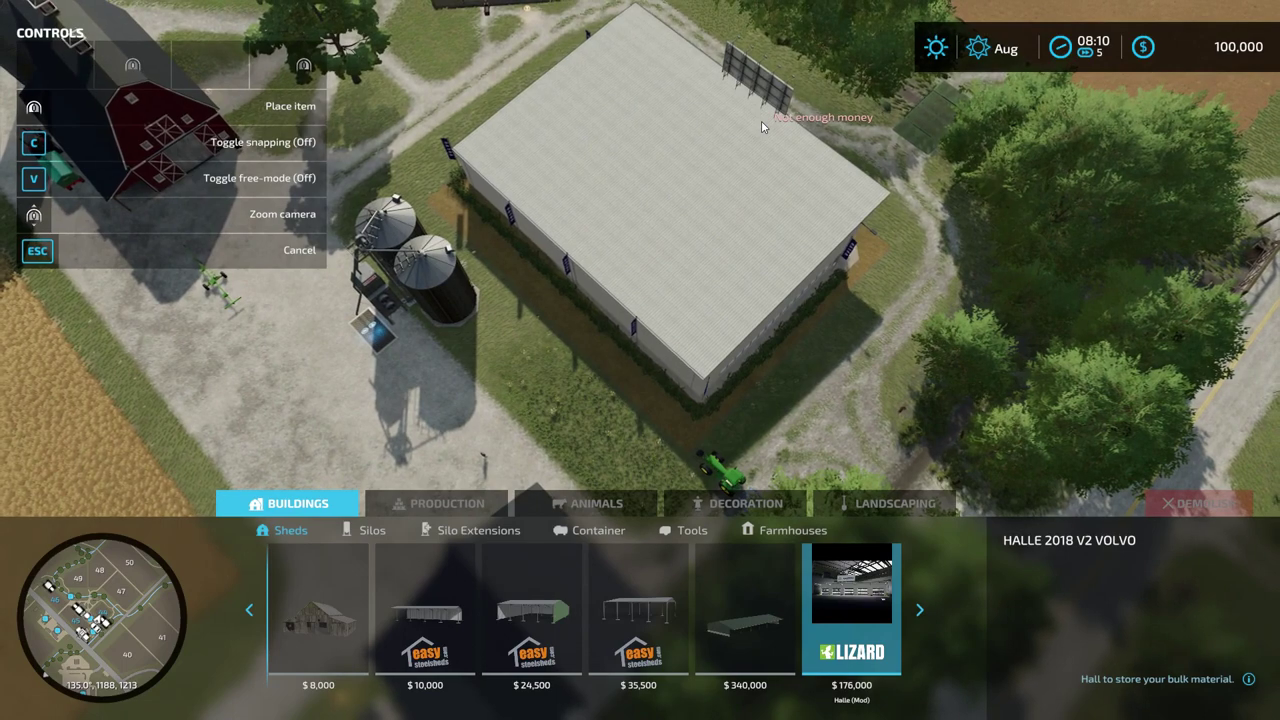
right_drag(761, 120, 1020, 33)
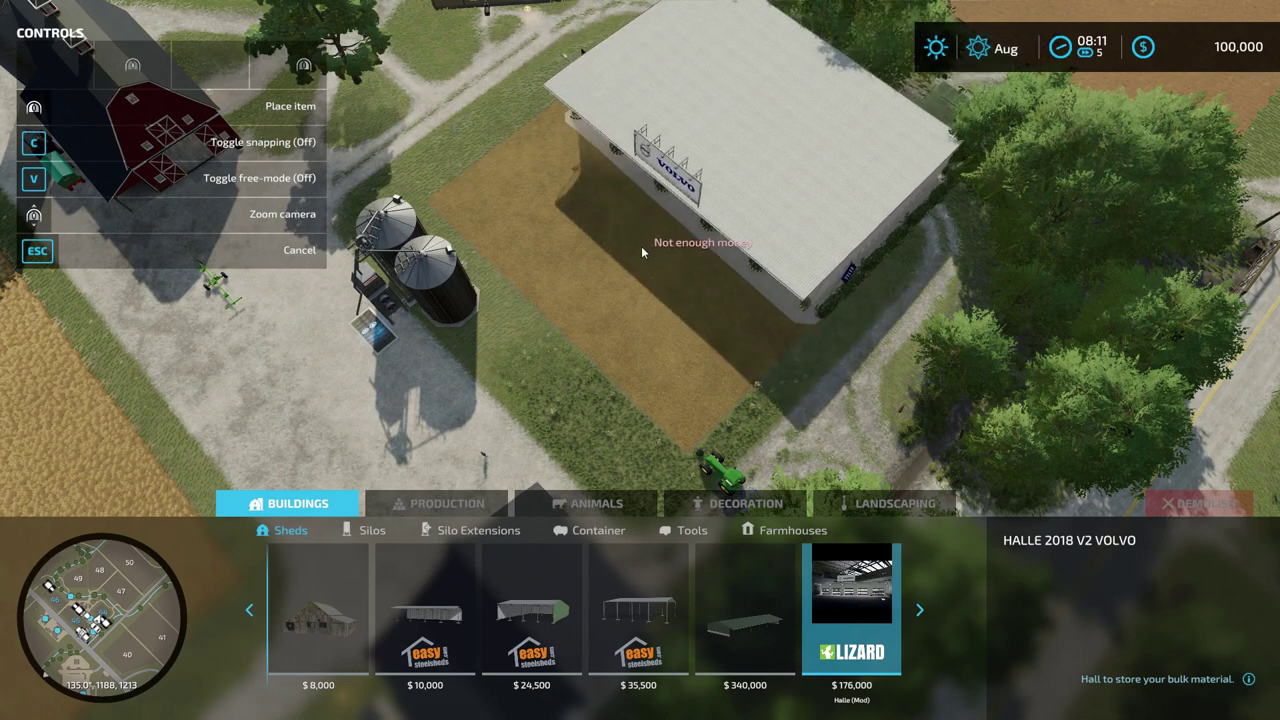
right_drag(570, 283, 620, 277)
key(Escape)
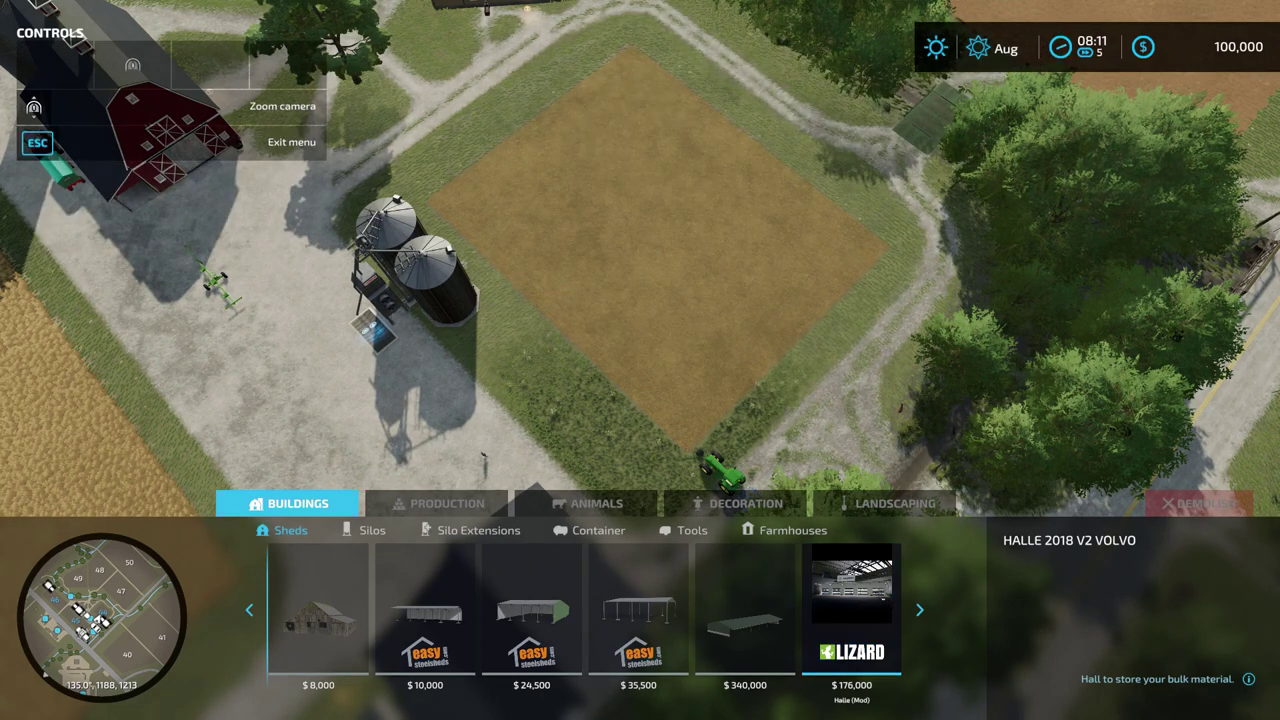
key(Escape)
key(Escape)
key(Escape)
Step: Add 999999999 of money to the farm account through the general cheat settings
key(ctrl+d)
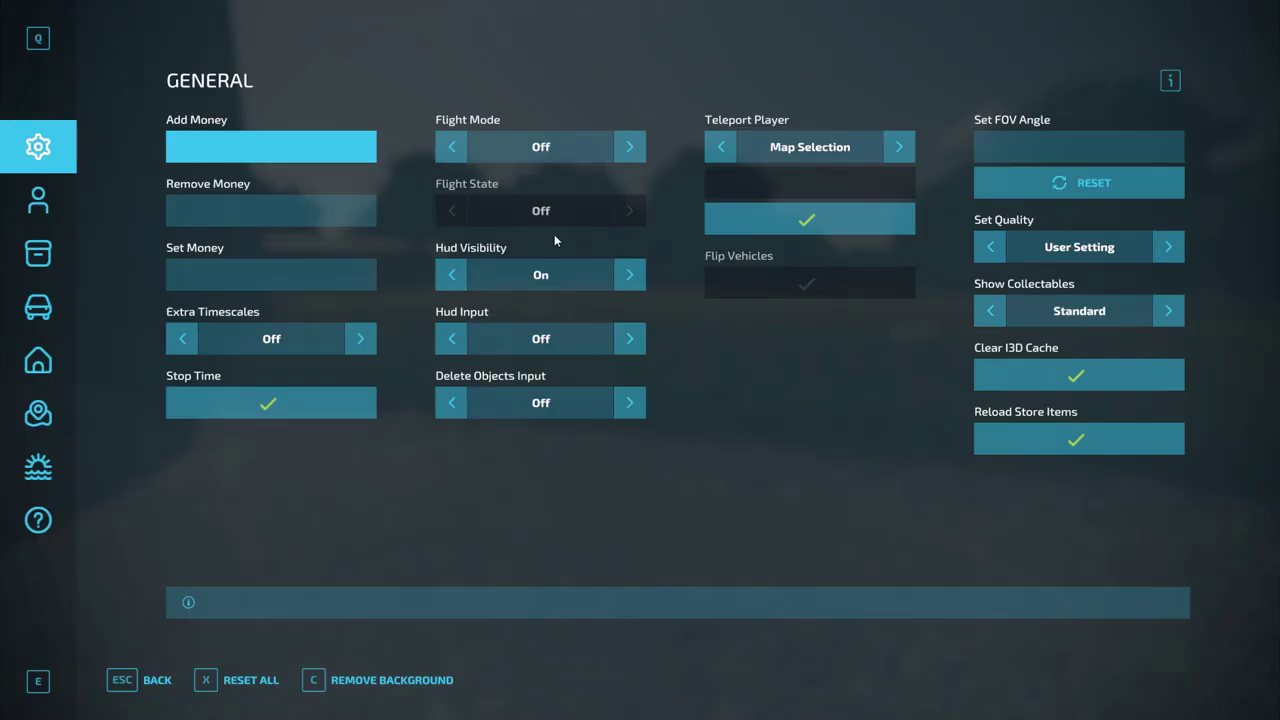
text(999999999)
key(Return)
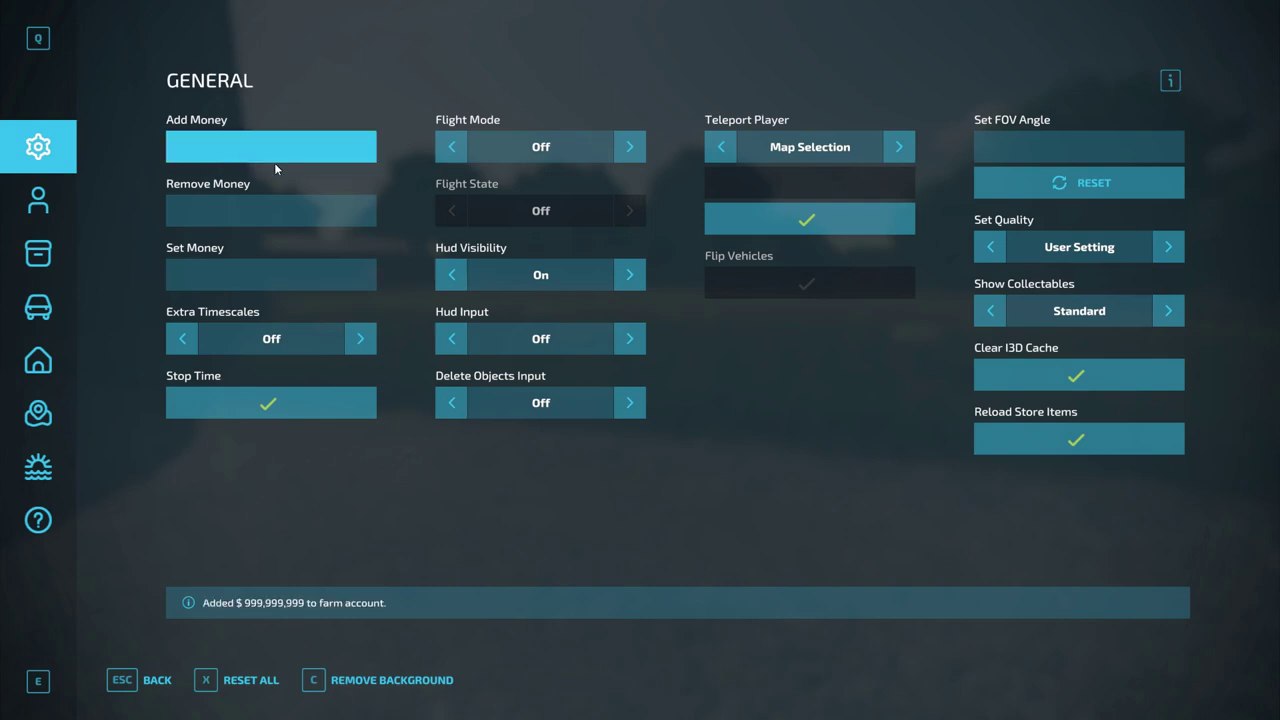
key(Escape)
Step: Place the Halle 2018 V2 Volvo on the field beside the silos with its Volvo sign side facing the yard, and exit construction mode
key(p)
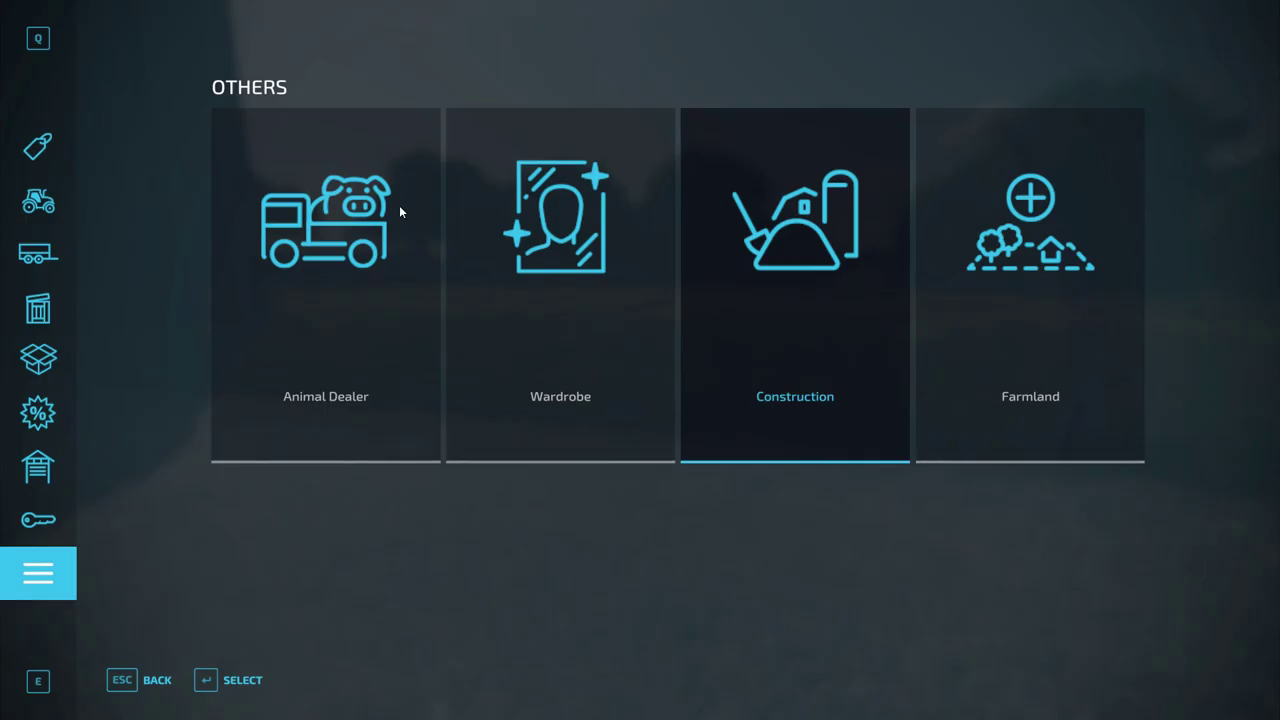
click(735, 301)
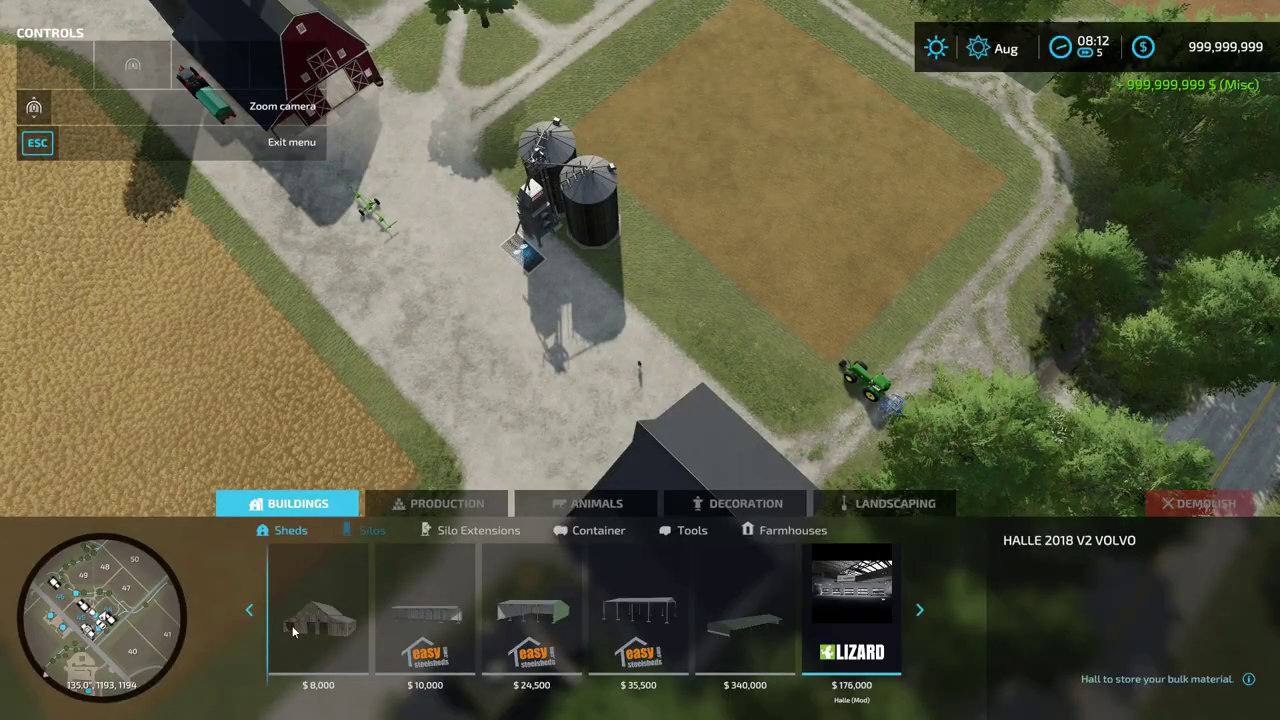
click(845, 596)
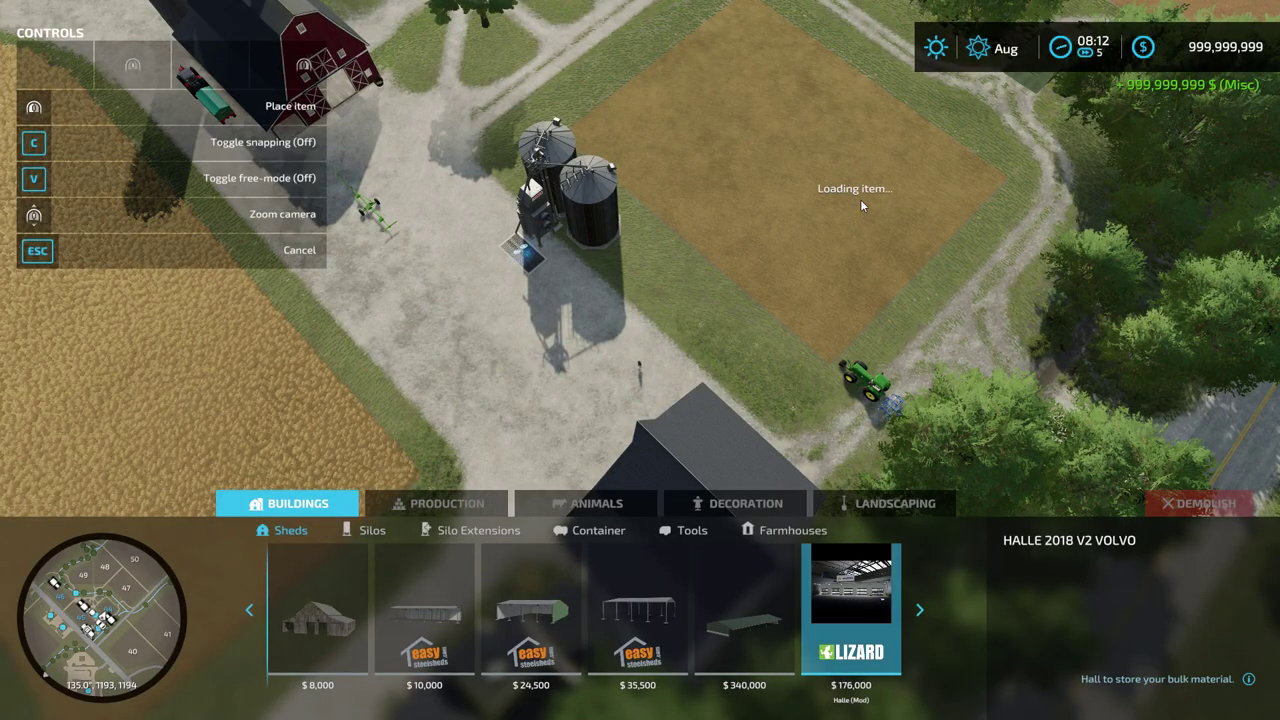
scroll(627, 218, up, 3)
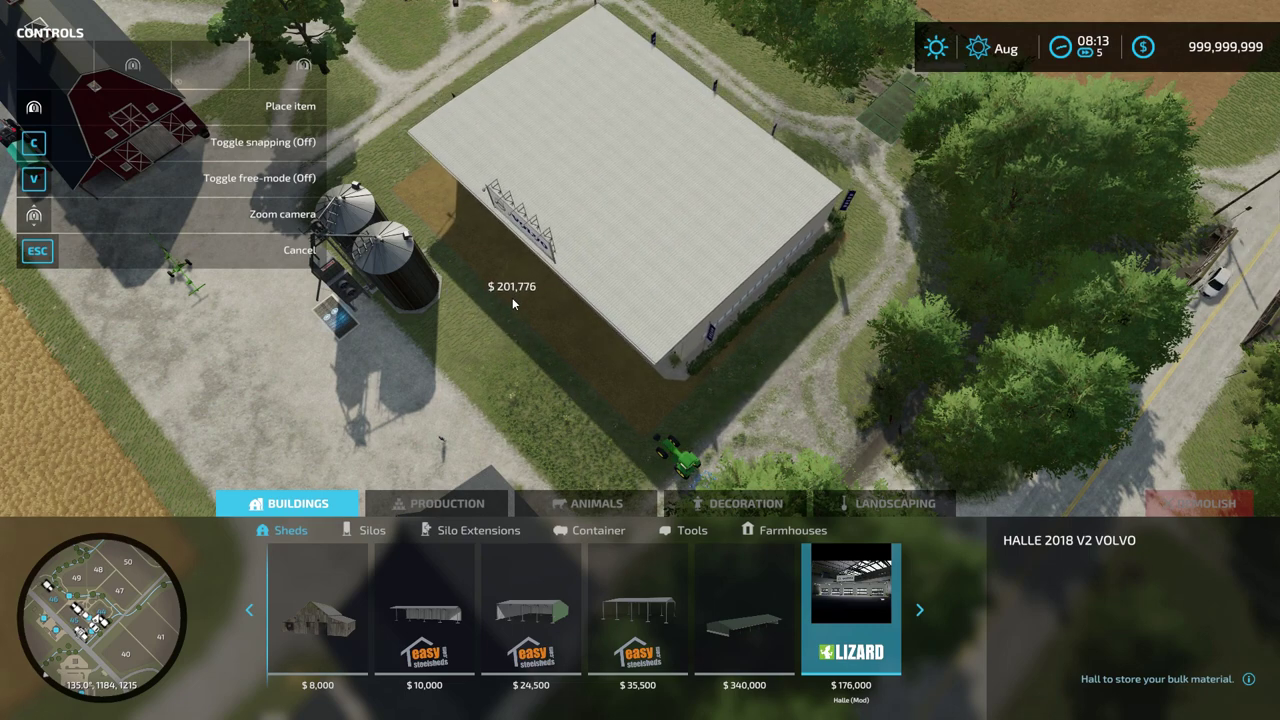
click(512, 297)
key(Escape)
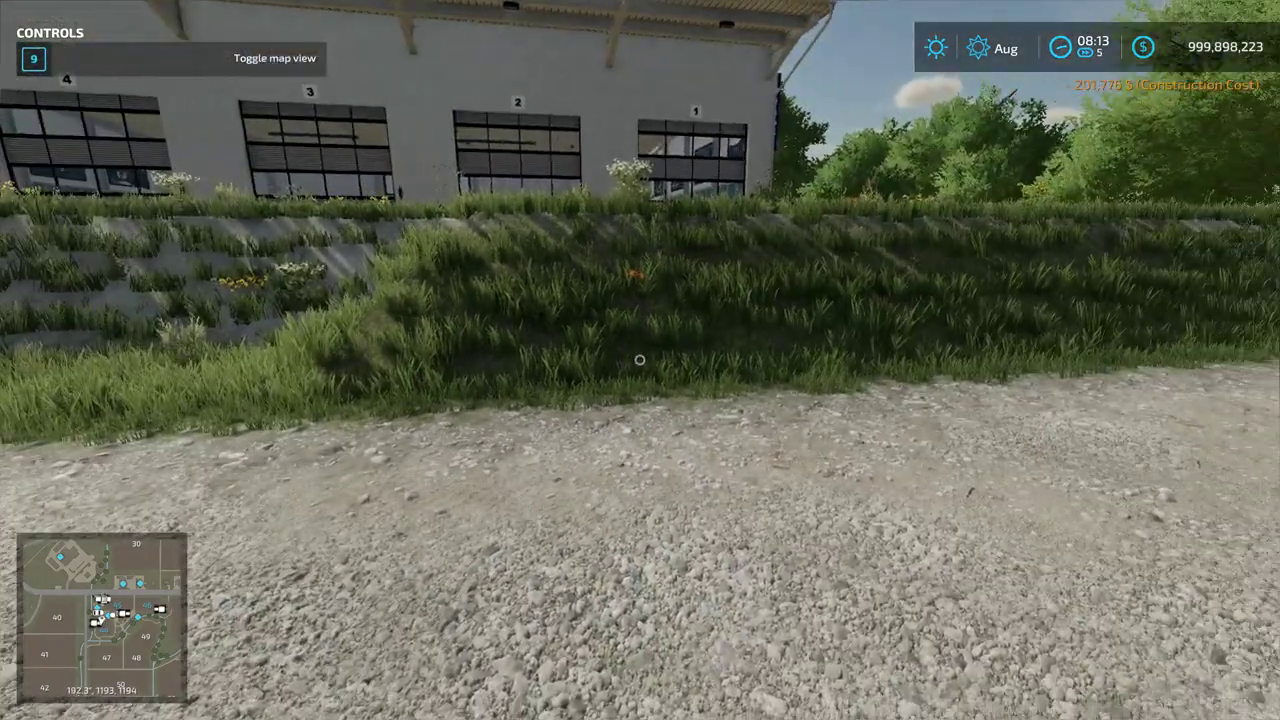
Step: Walk up the grassy bank to the ground in front of the hall's gates 1 and 2
key(w)
key(w)
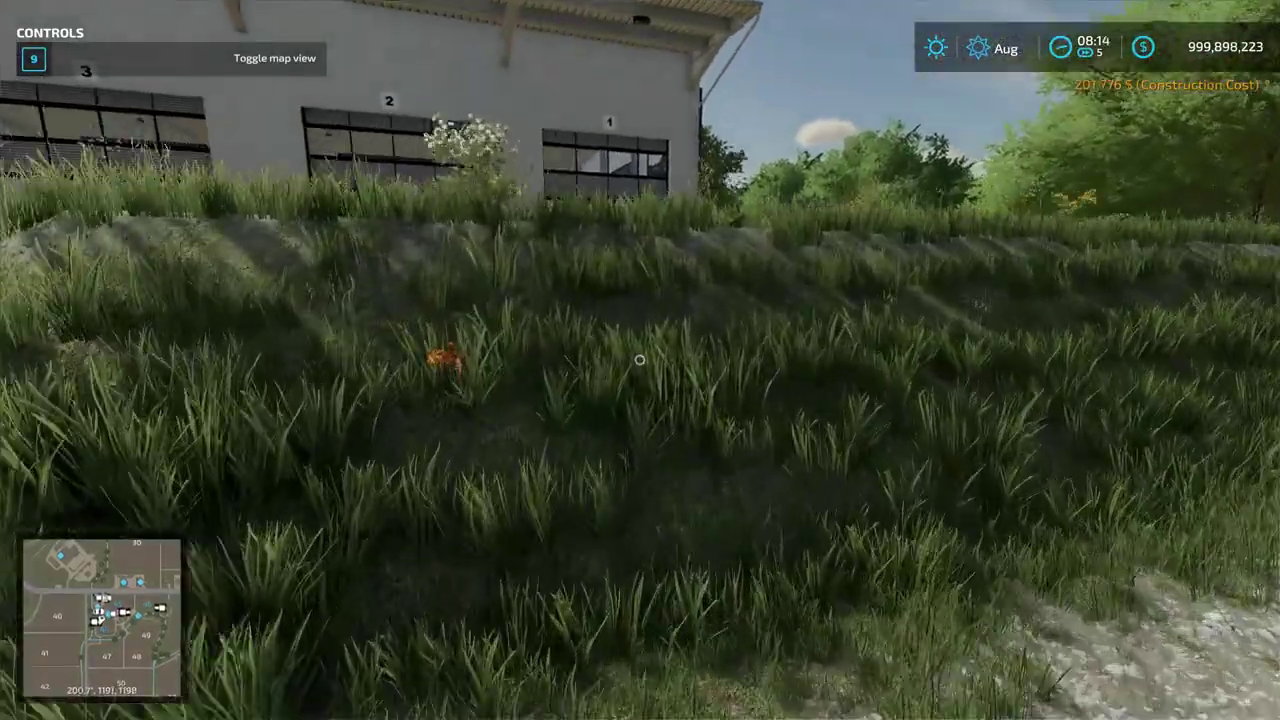
key(s)
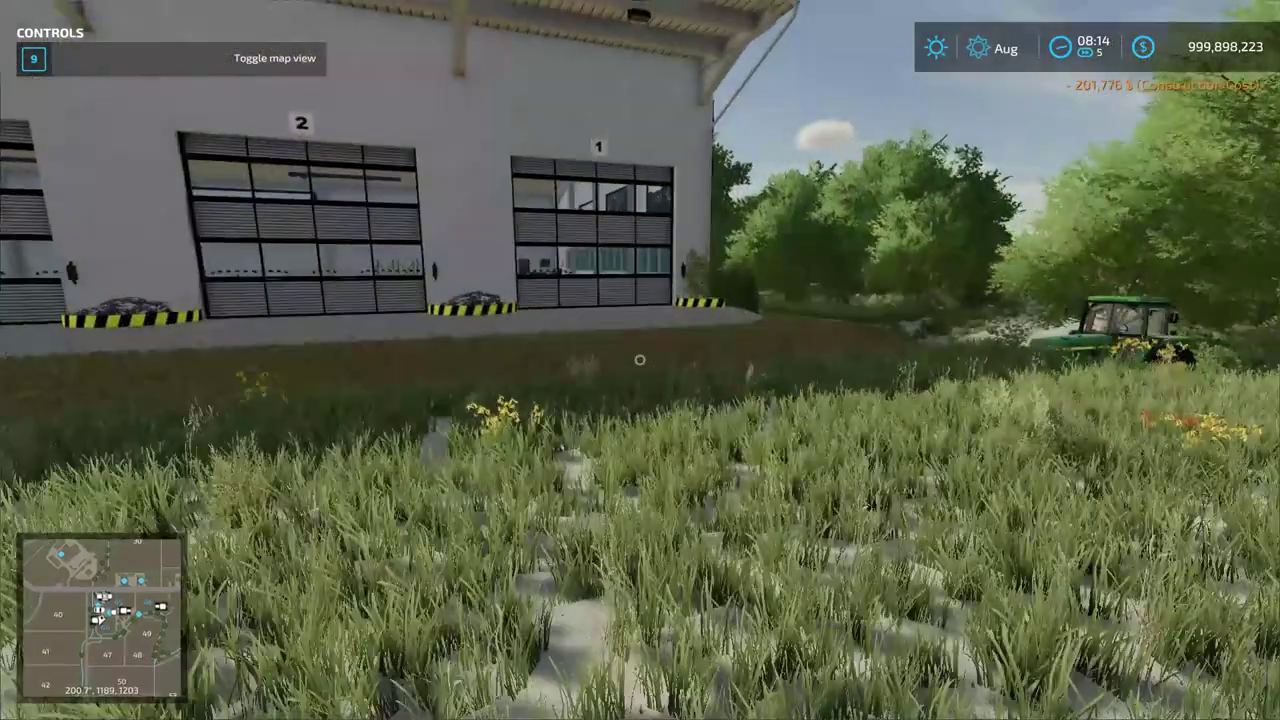
Step: Walk along the front of the placed Volvo hall and inspect the ground, field edge and grass around it
key(w)
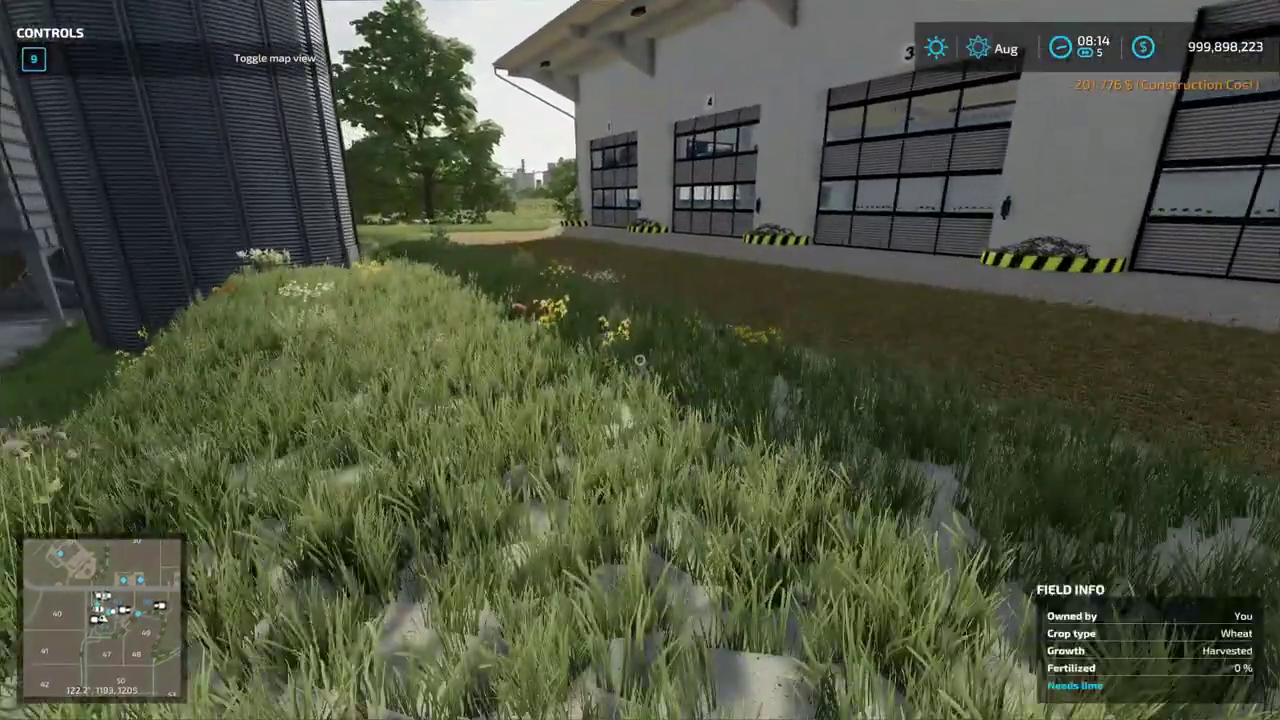
key(w)
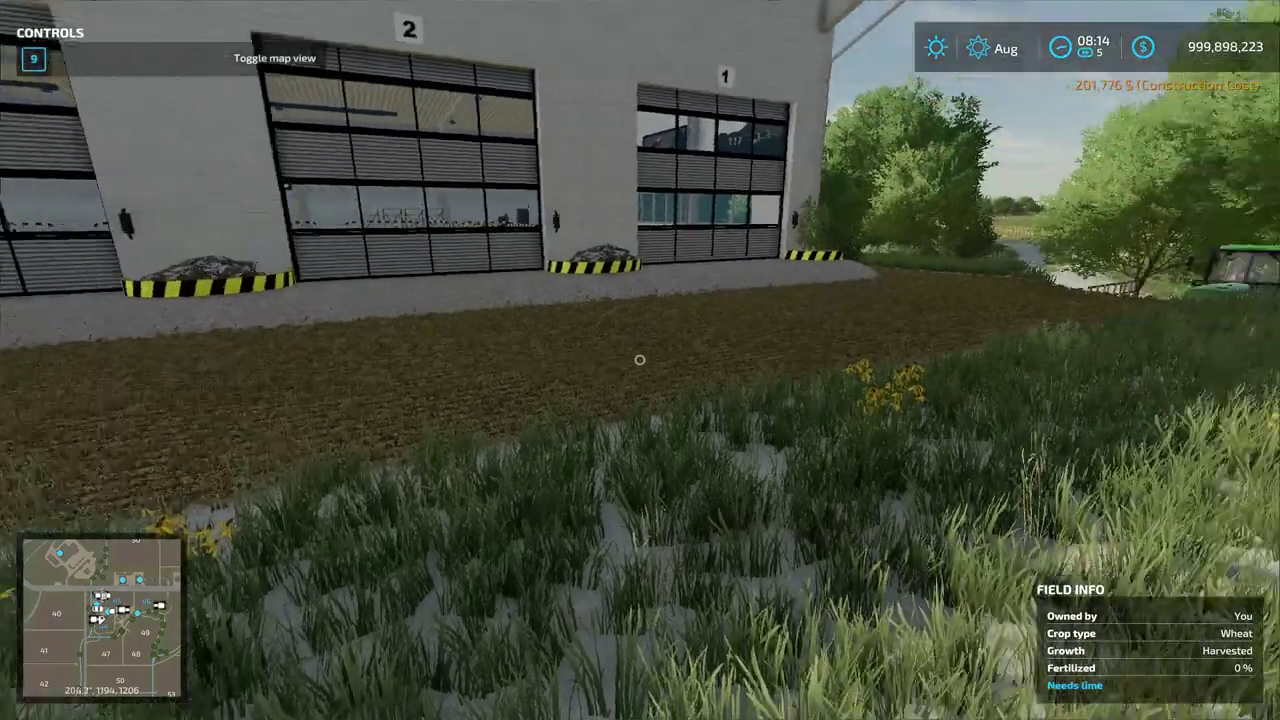
key(w)
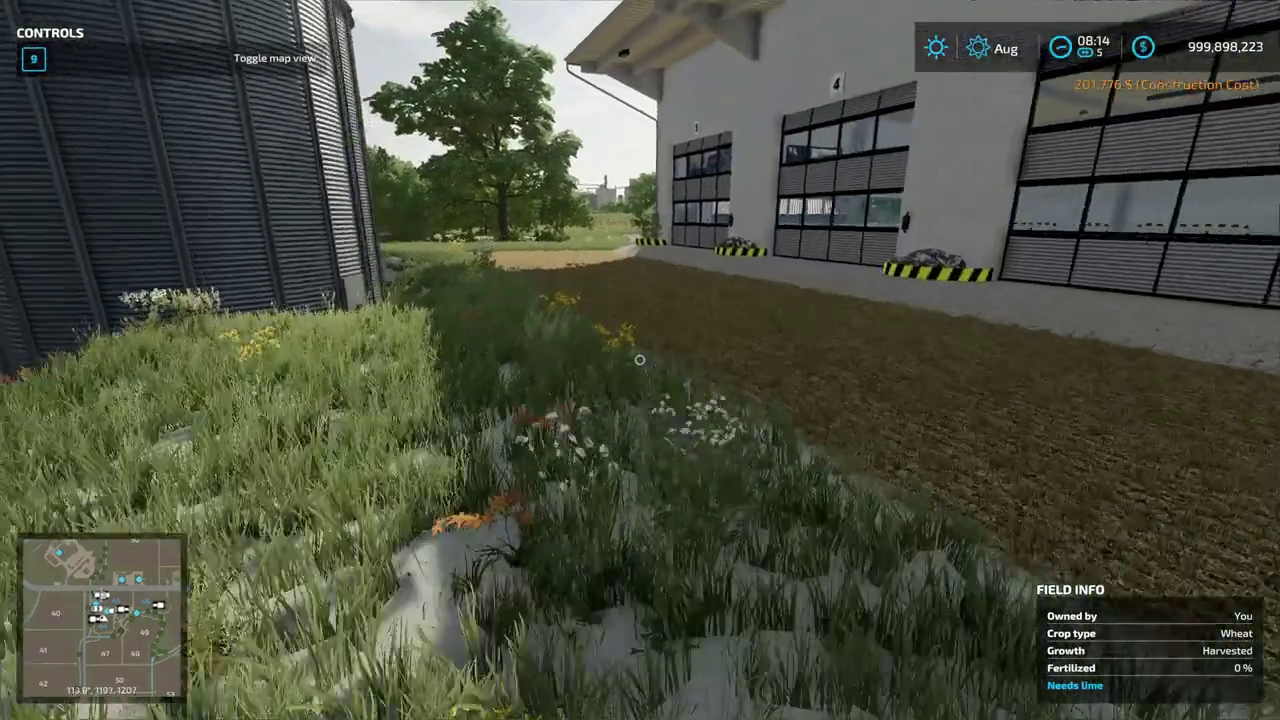
key(w)
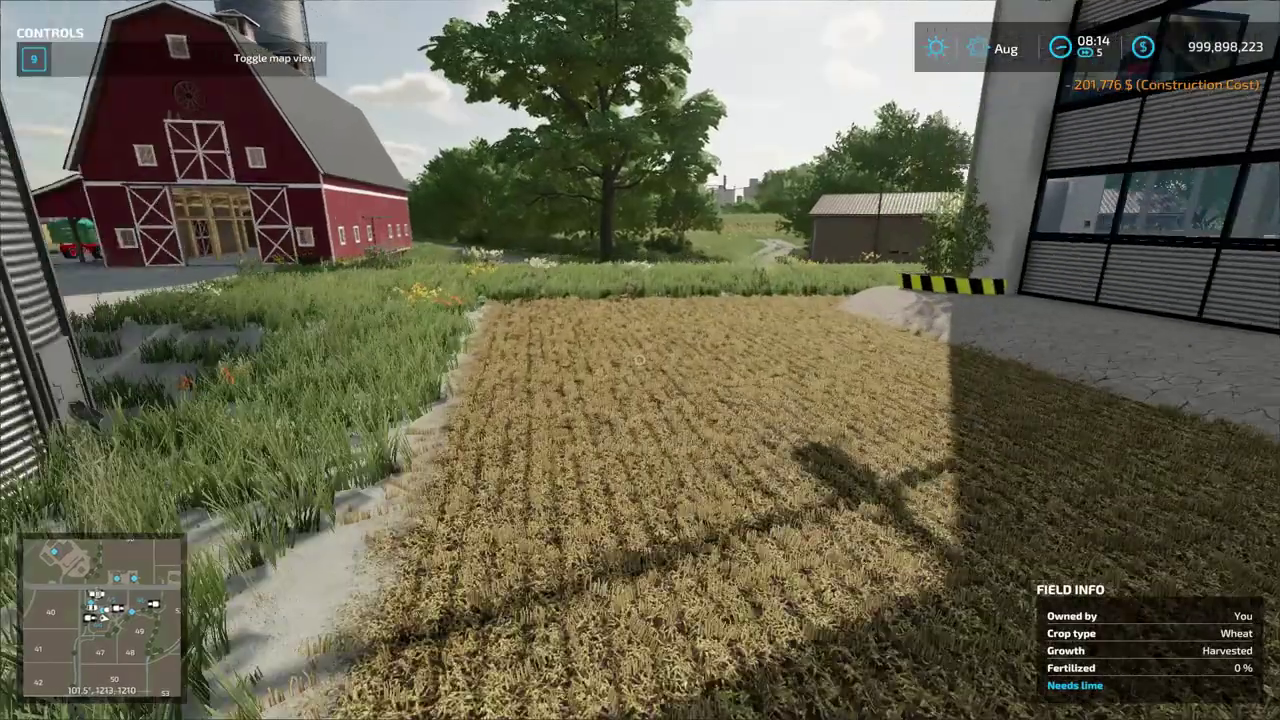
key(w)
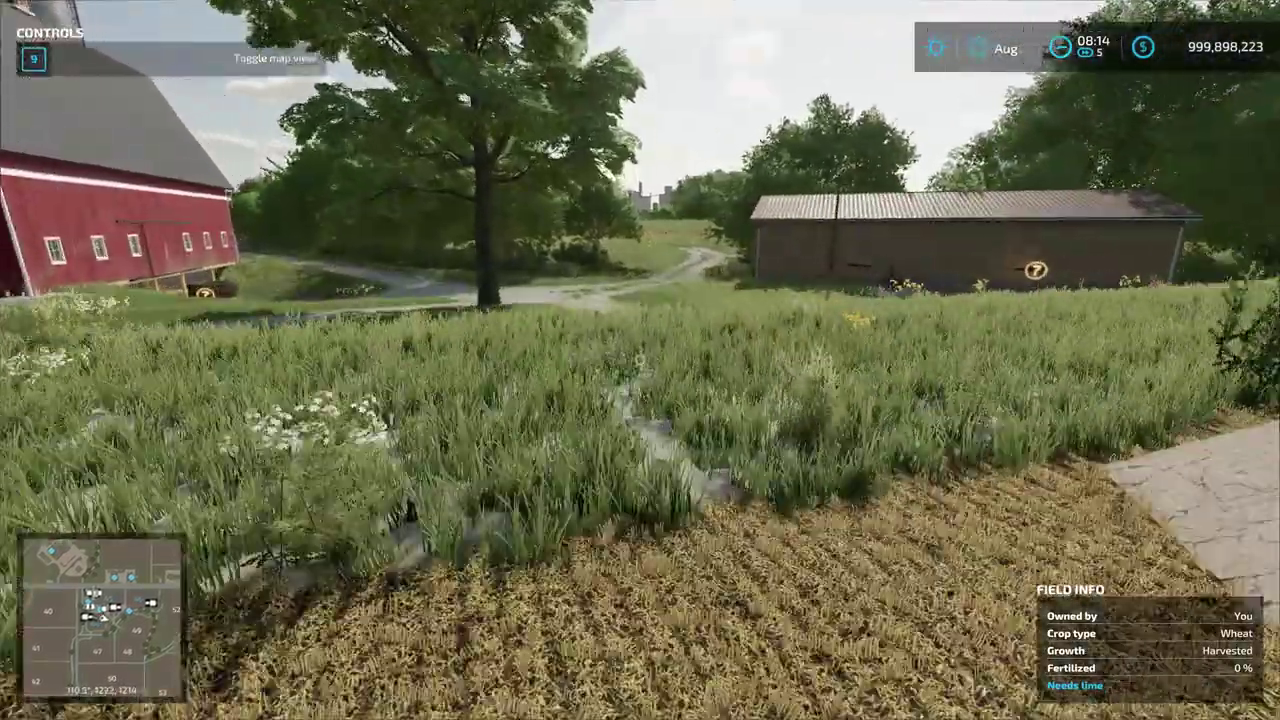
key(w)
key(s)
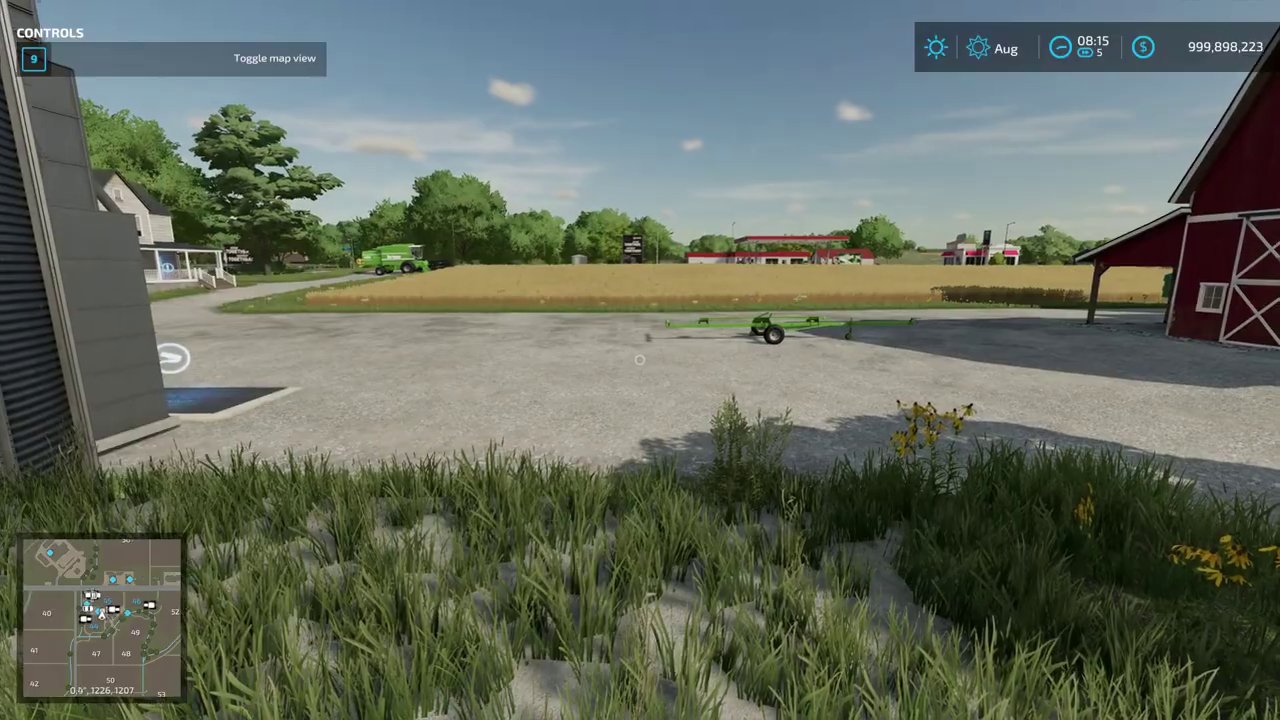
key(Escape)
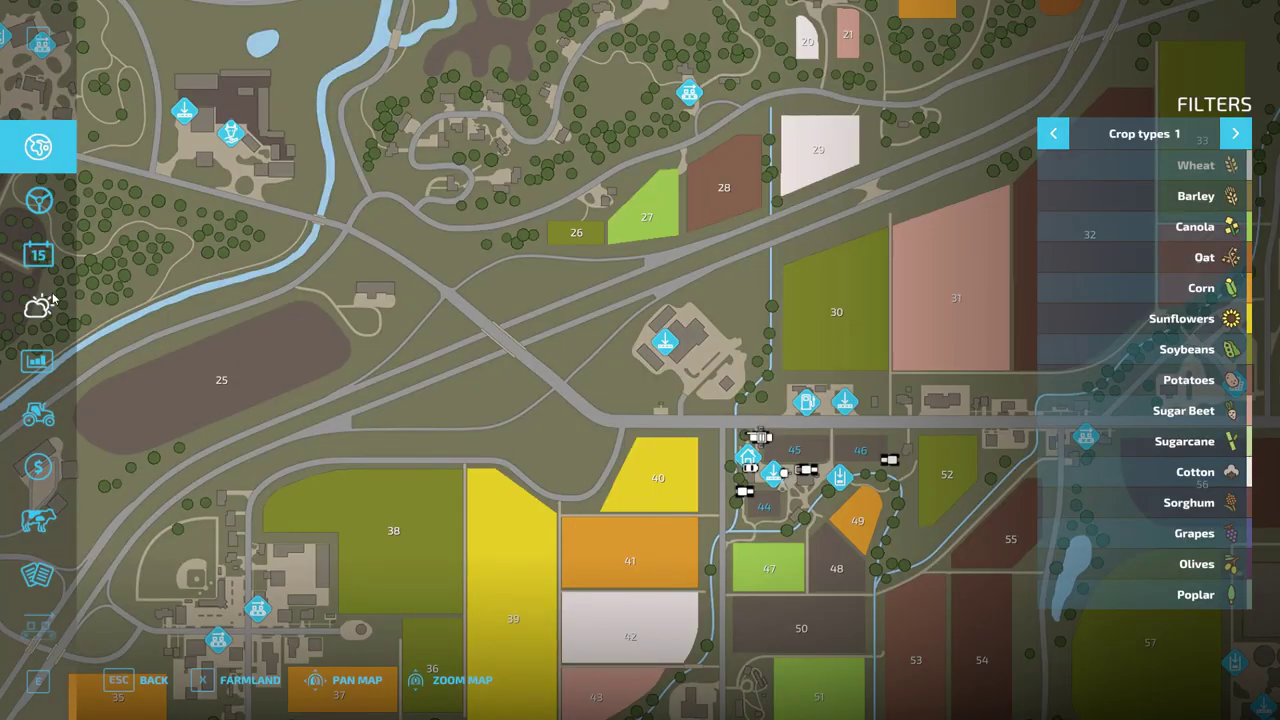
scroll(40, 415, down, 3)
key(Escape)
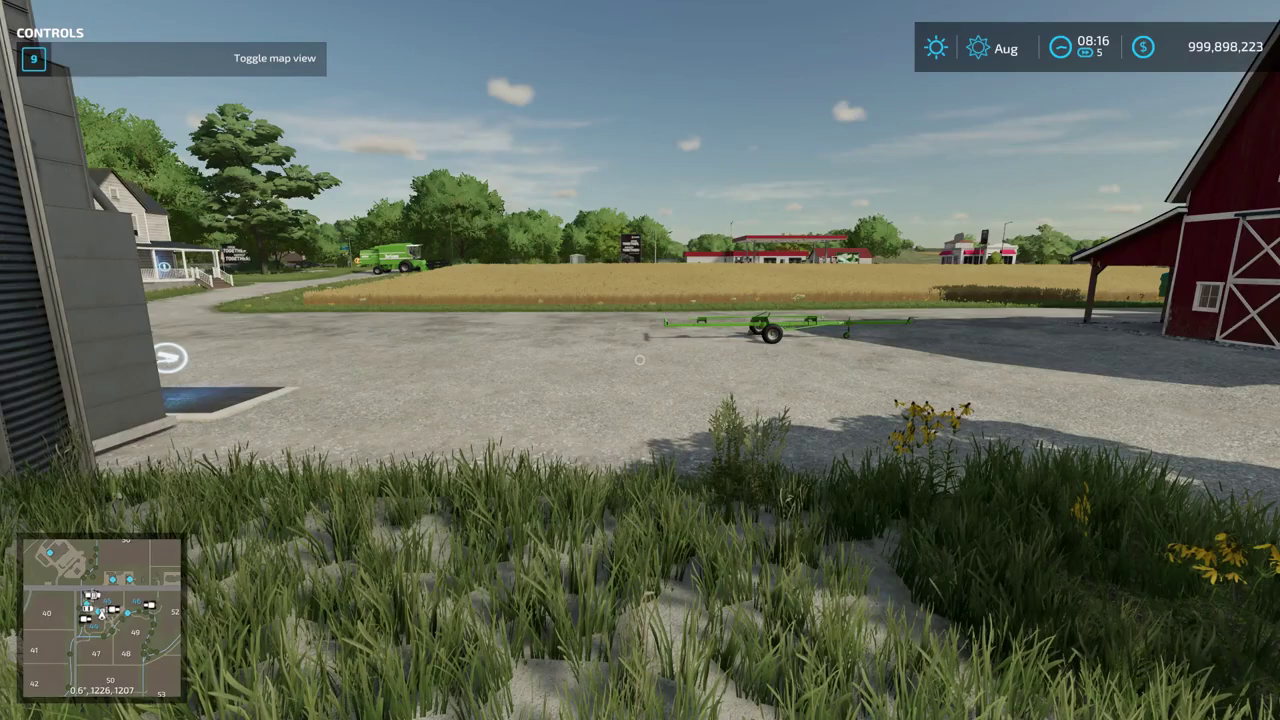
Step: Place a Halle 2018 V2 Volvo shed on the wheat field beside the road and leave construction mode
key(p)
click(793, 347)
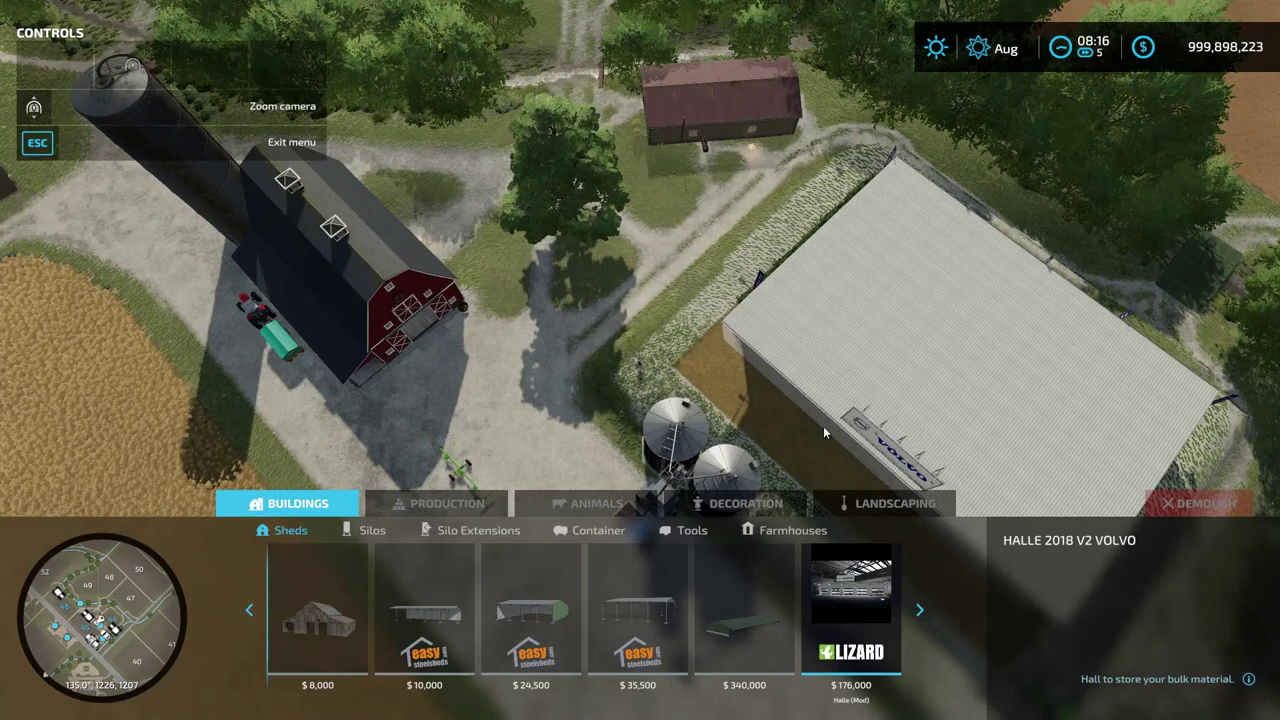
key(s)
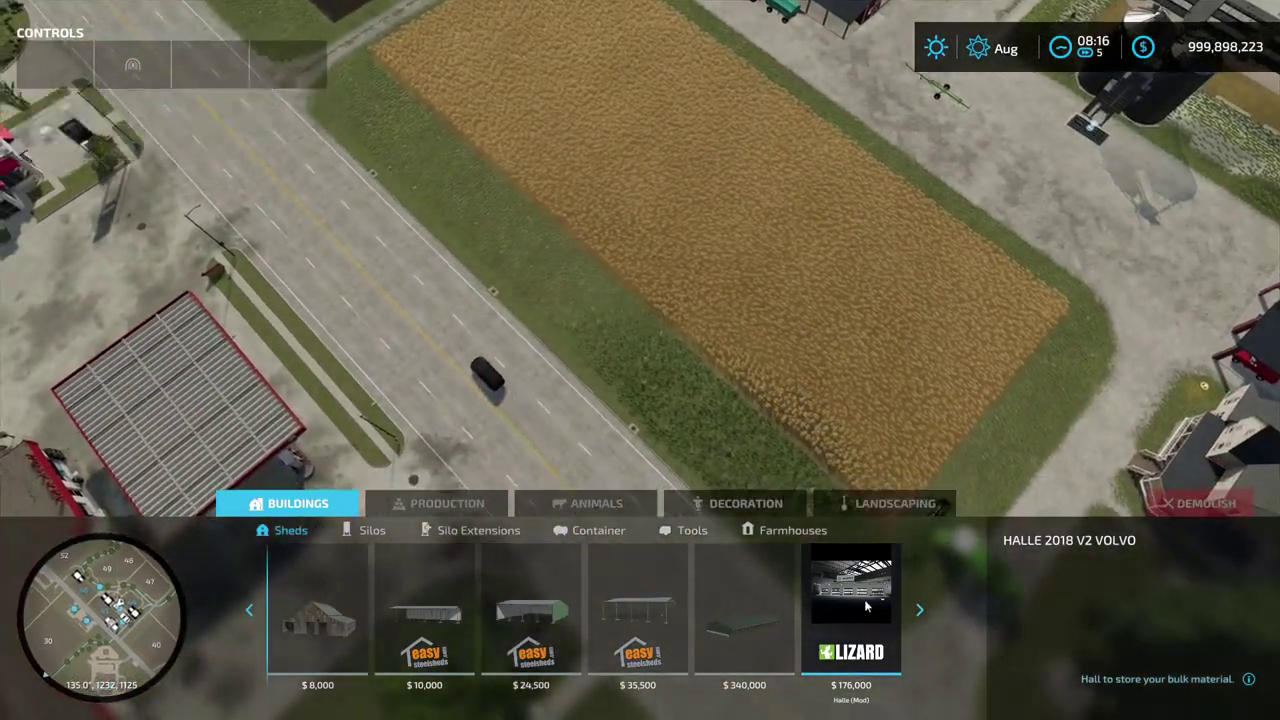
click(866, 606)
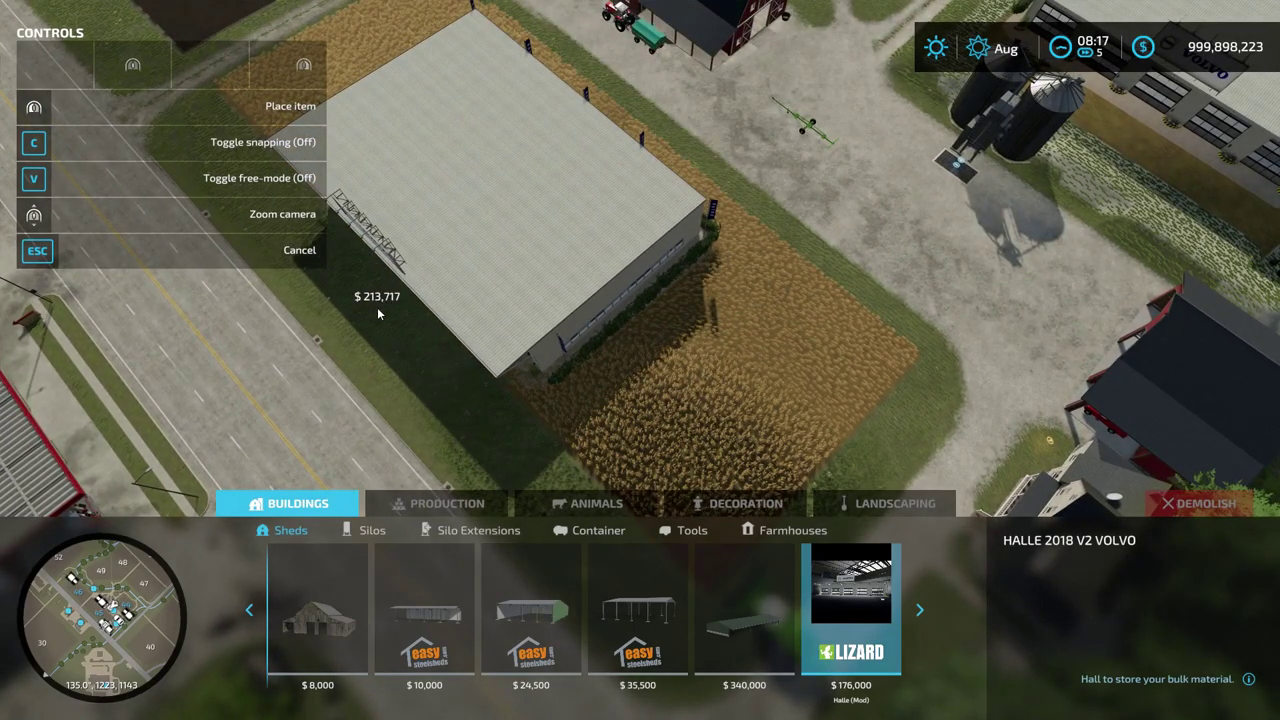
click(377, 307)
key(Escape)
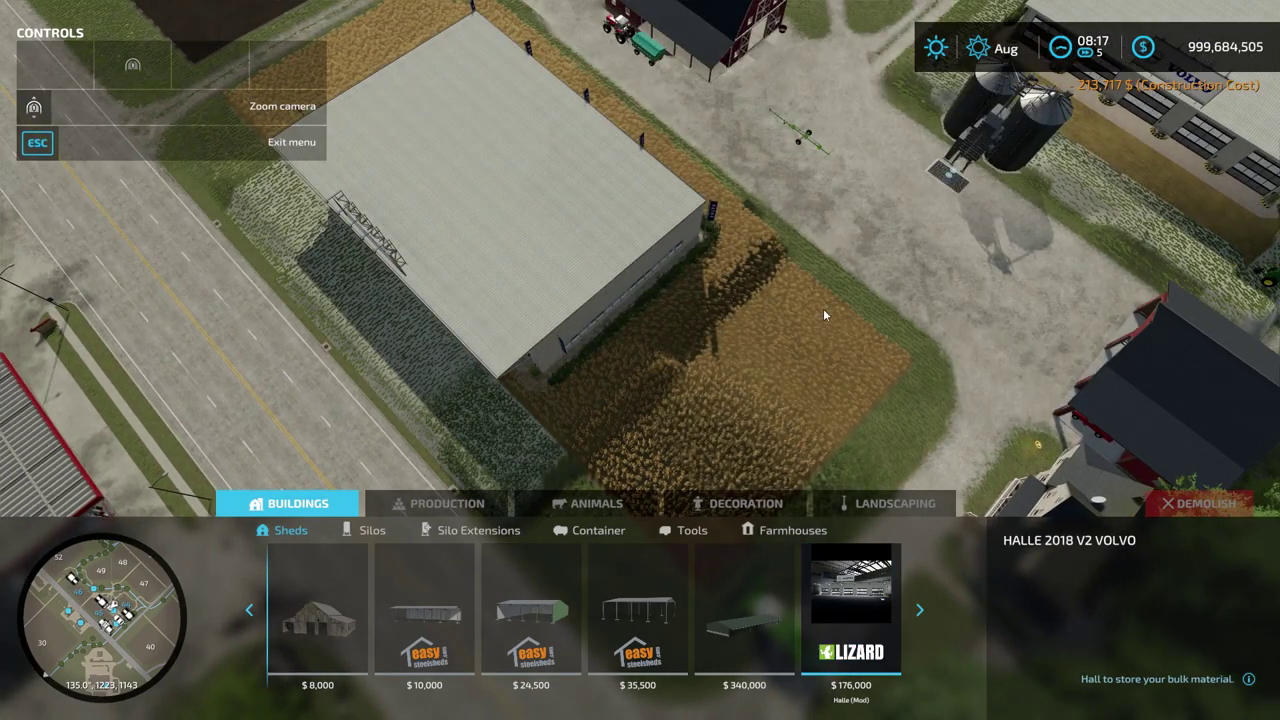
key(Escape)
Step: Walk up to the newly placed hall and inspect the raised terrain and the crops growing around it
key(w)
key(w)
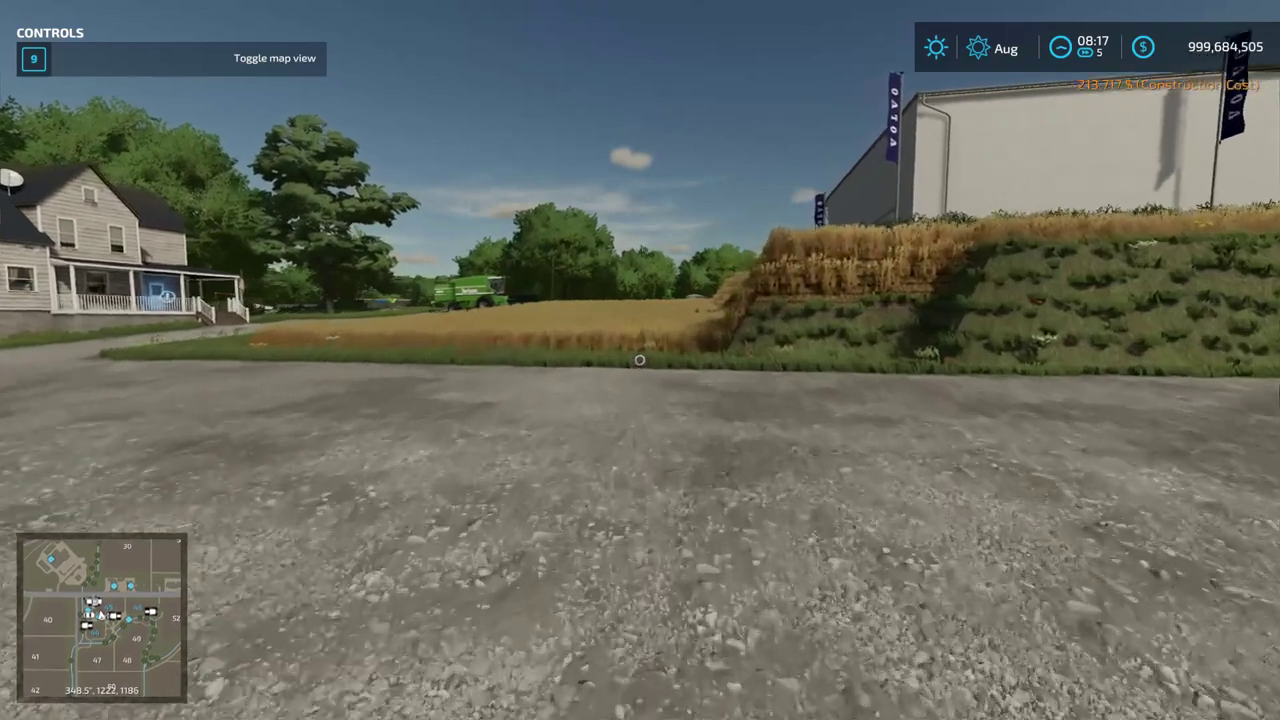
mouse_move(640, 360)
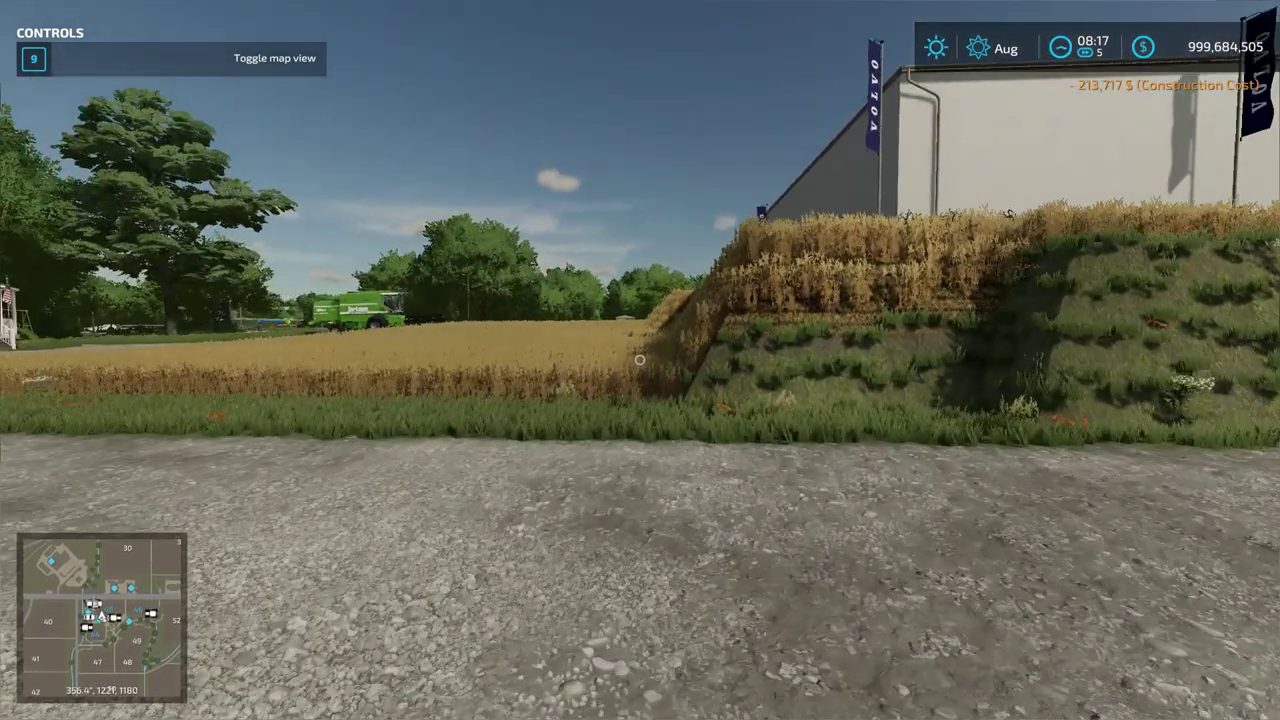
key(w)
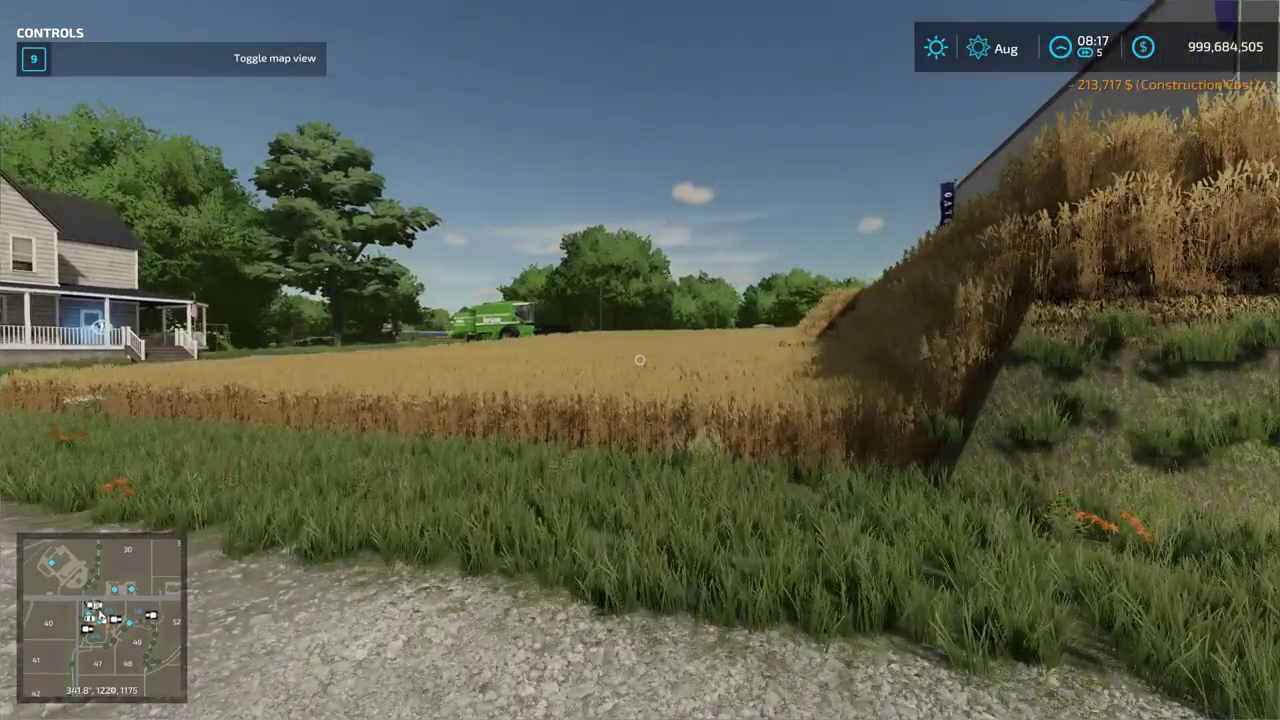
key(w)
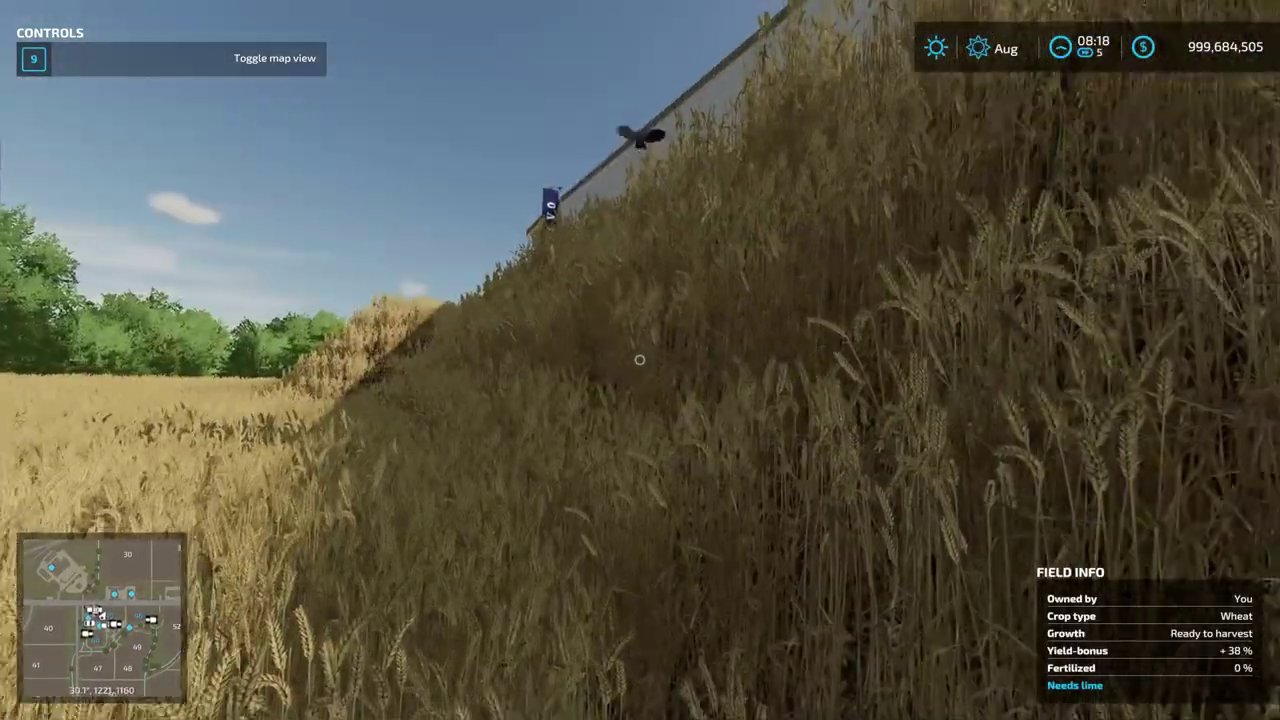
Step: Quit the game without saving
key(Escape)
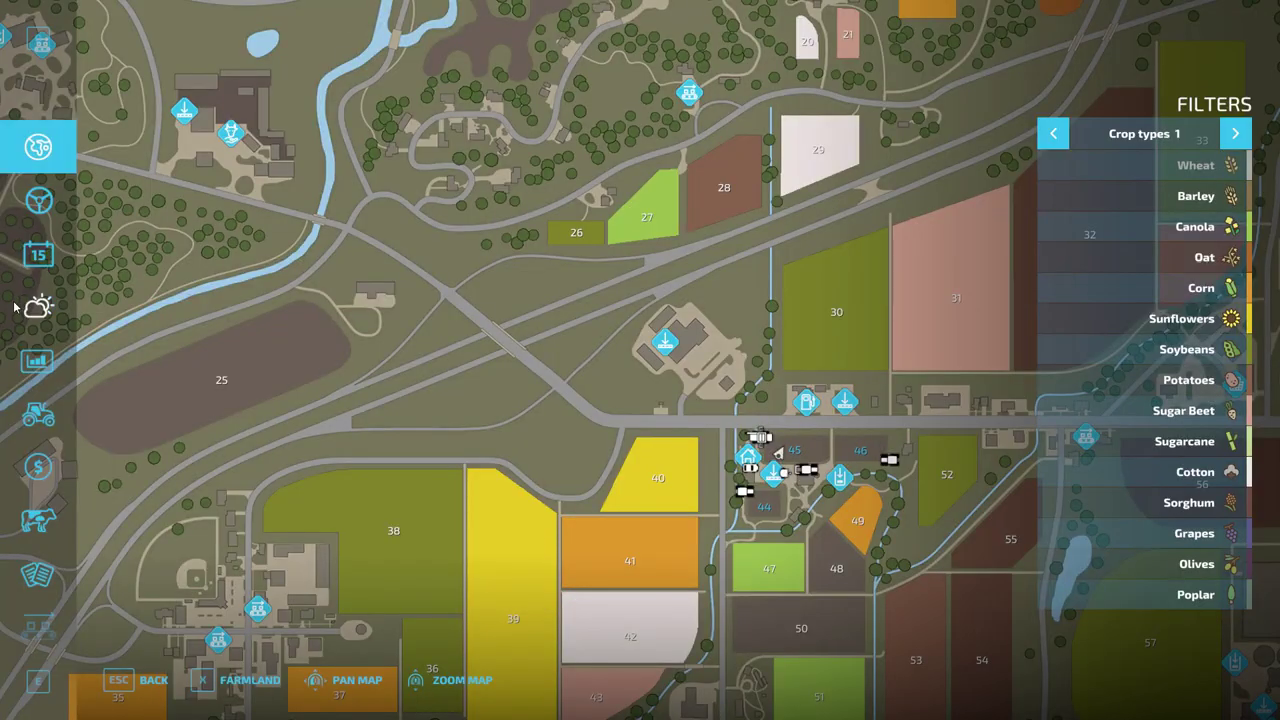
key(q)
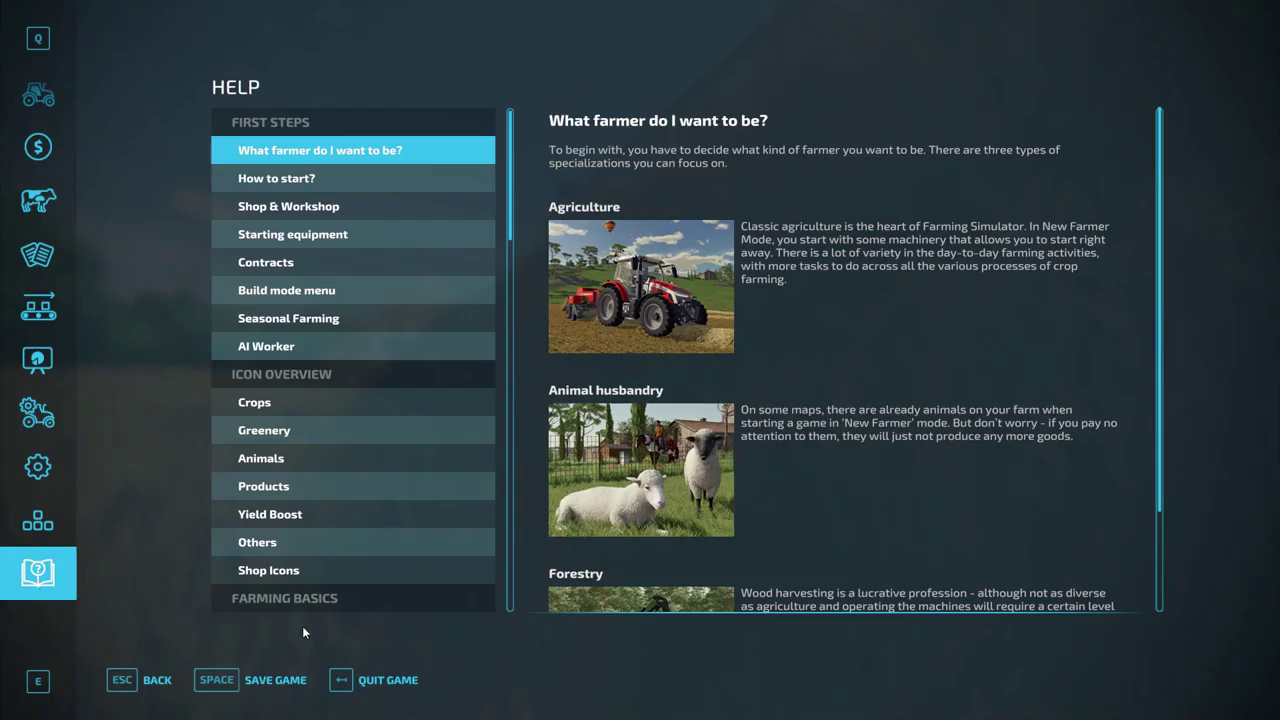
click(364, 681)
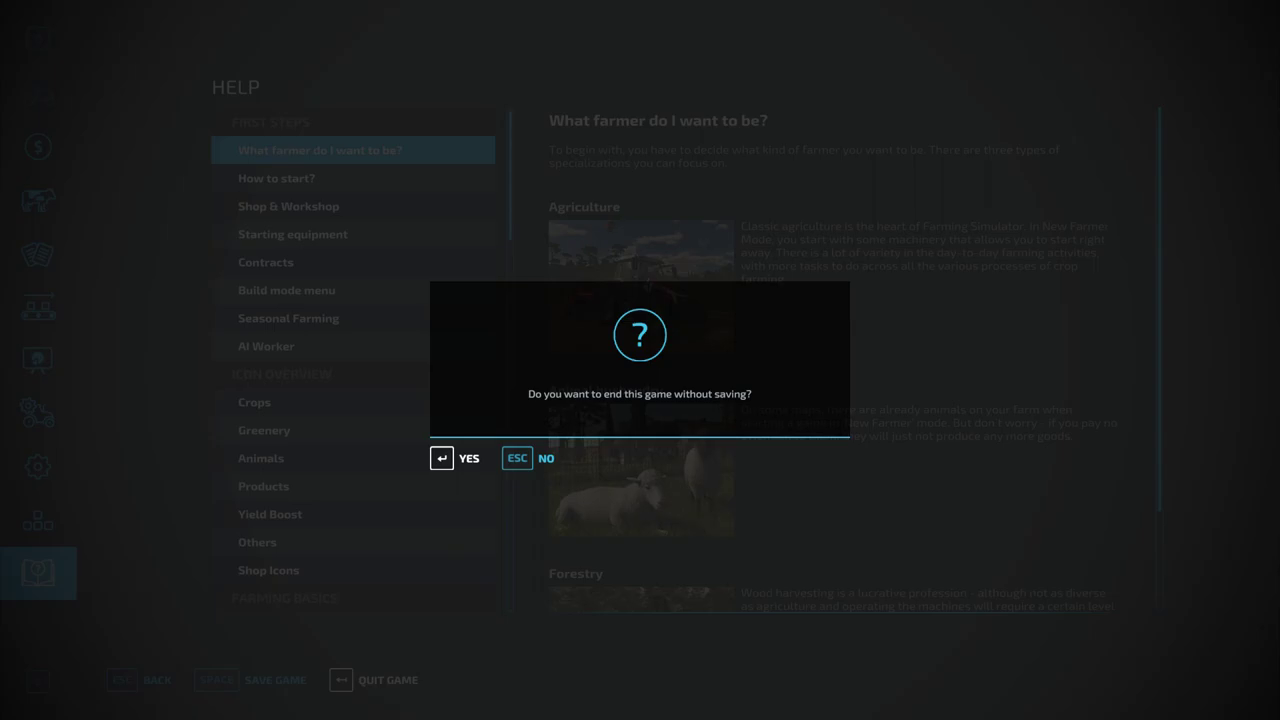
key(Return)
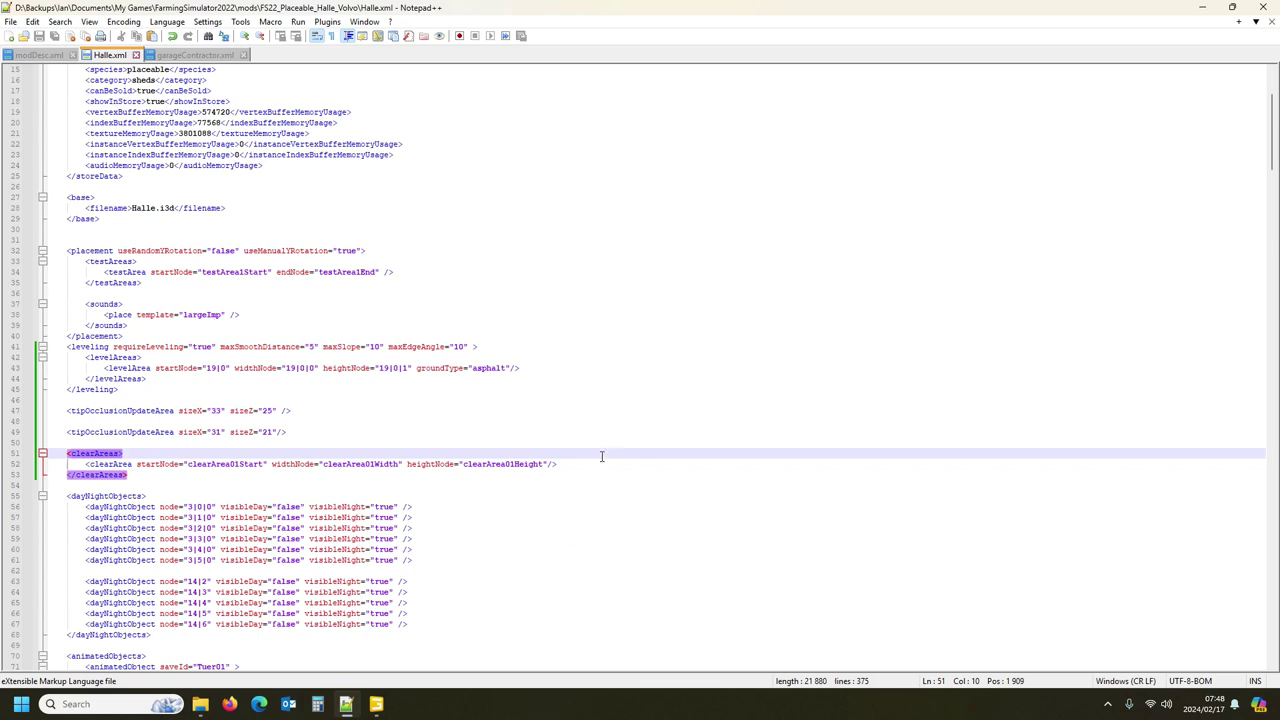
Step: Review the placement and leveling sections of Halle.xml in Notepad++ and select the clearAreas block
scroll(628, 505, down, 3)
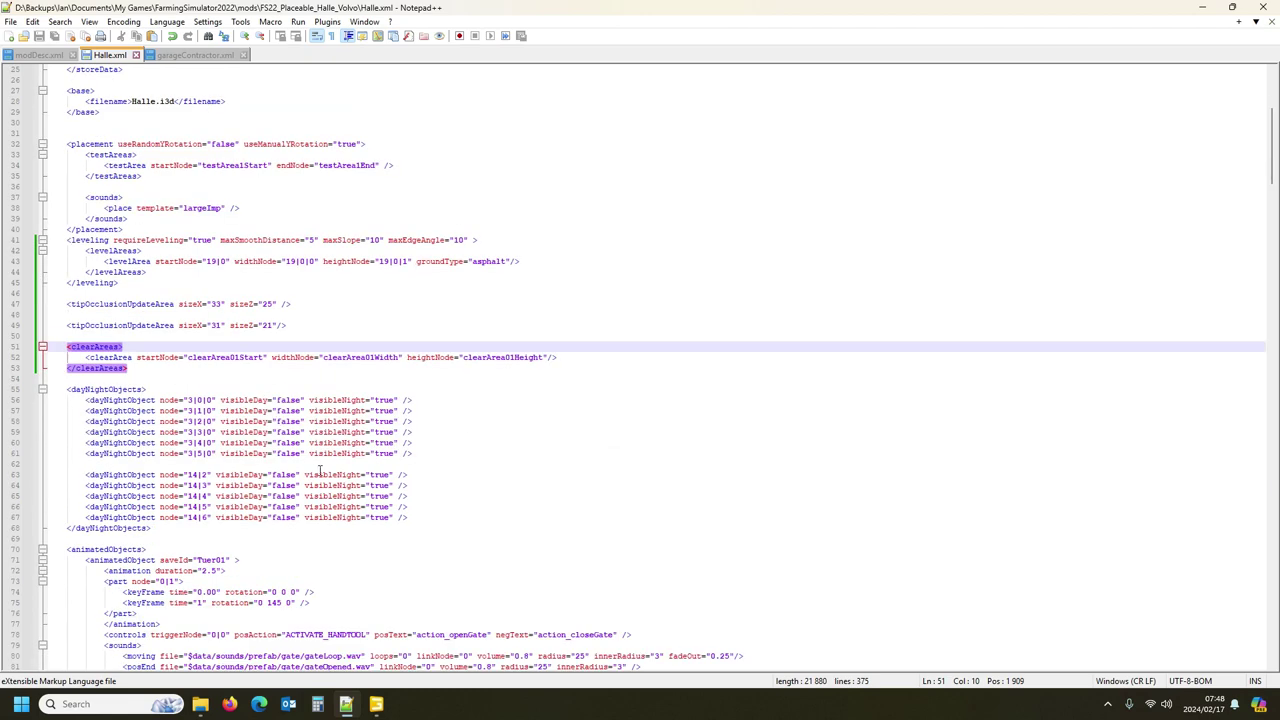
scroll(320, 470, up, 7)
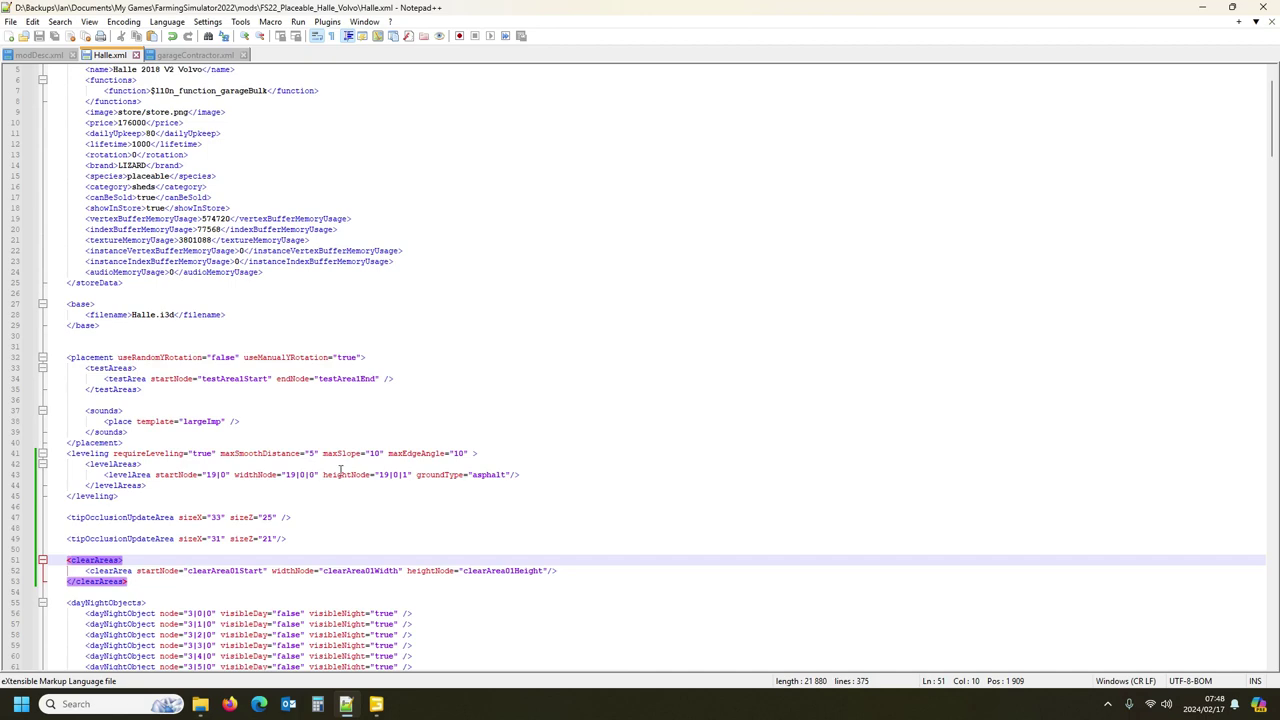
scroll(340, 470, down, 3)
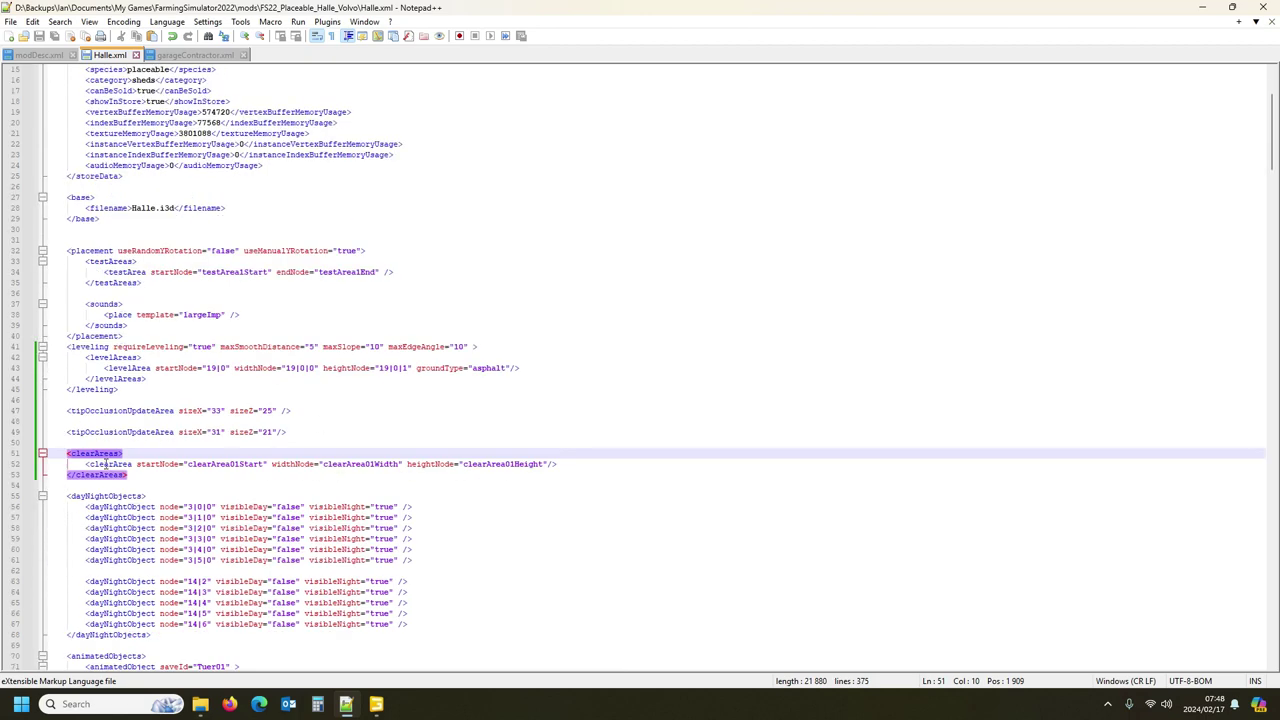
scroll(215, 432, down, 3)
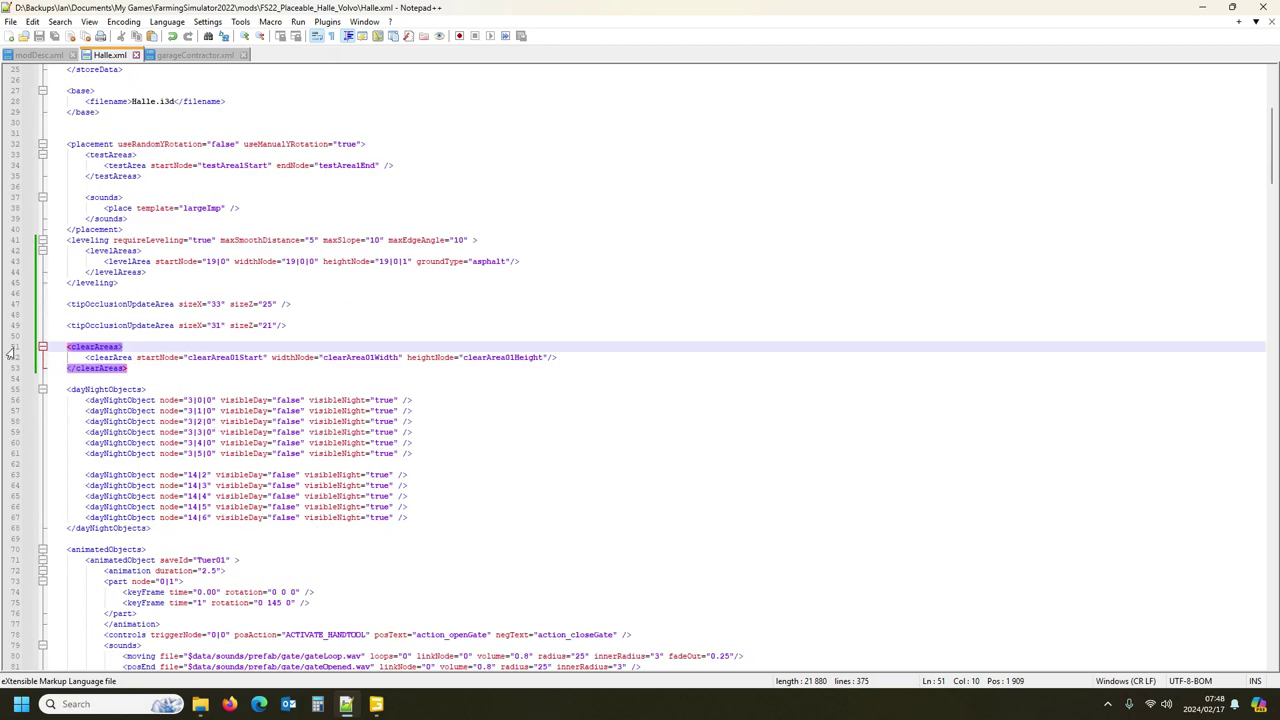
drag(9, 350, 4, 369)
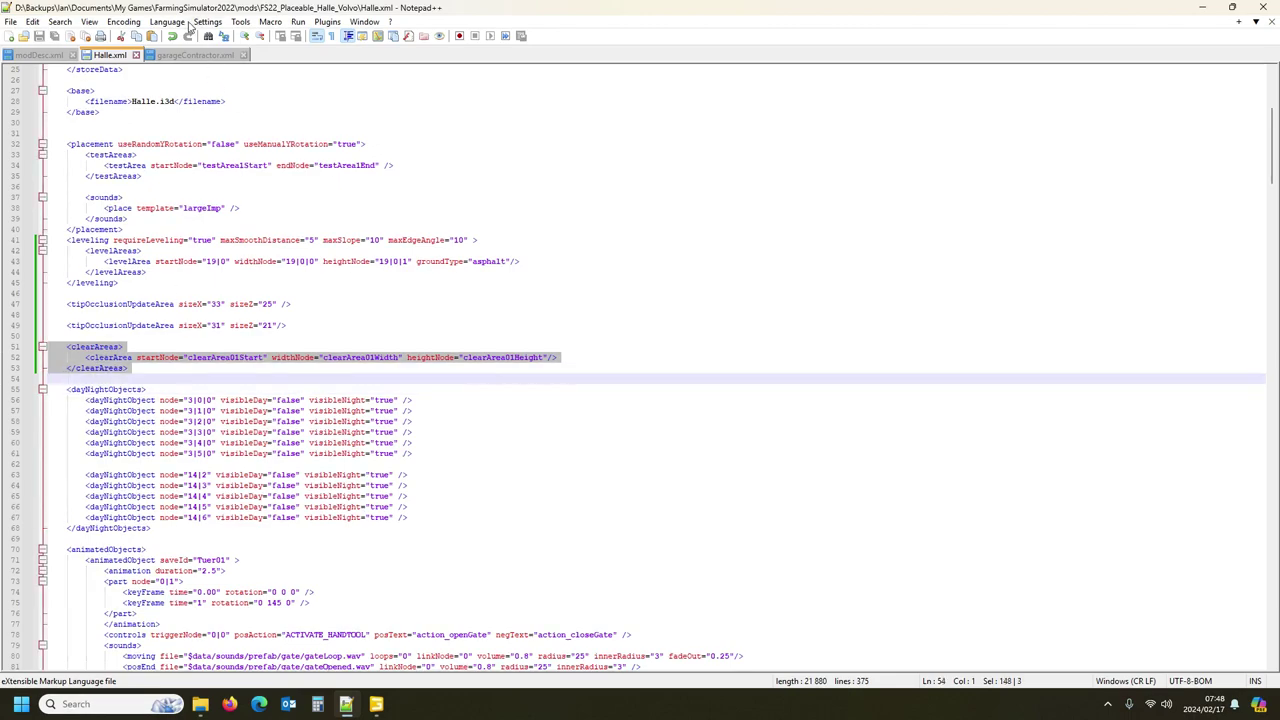
Step: Consult the i3dMappings in garageContractor.xml for reference and return to the clearArea line in Halle.xml
click(180, 56)
scroll(358, 365, up, 15)
scroll(358, 365, up, 20)
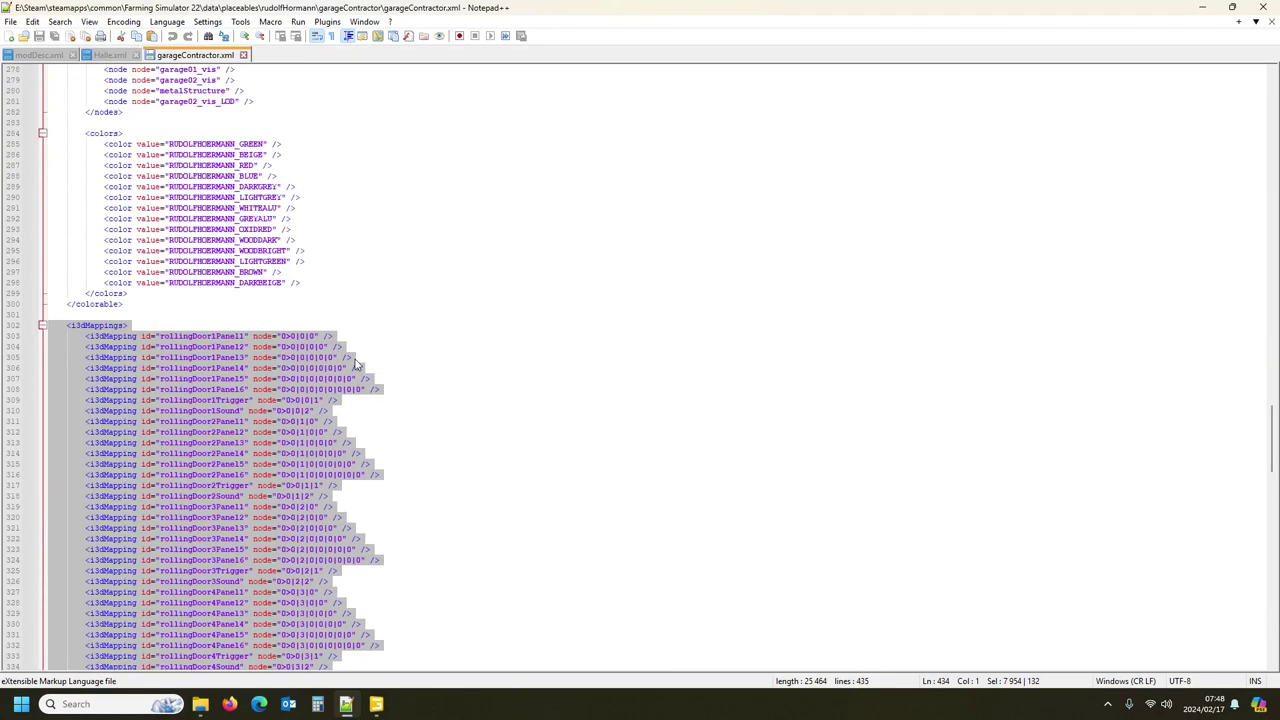
click(112, 56)
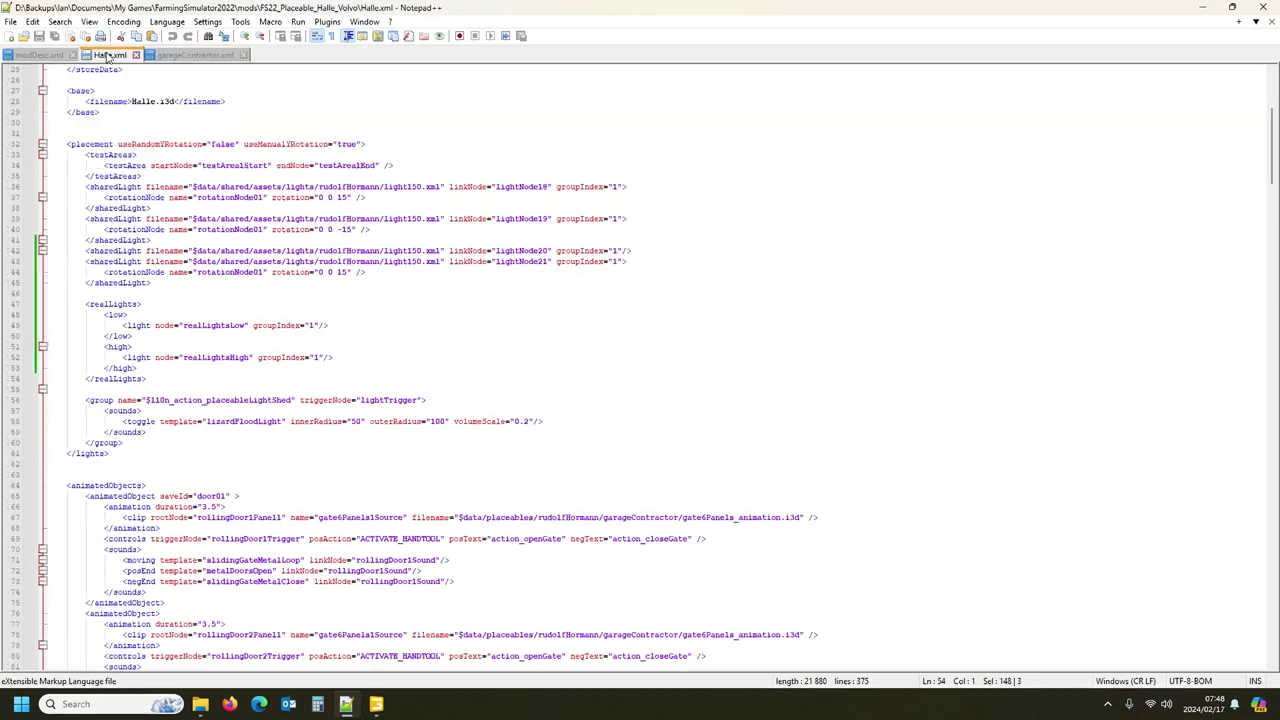
click(225, 358)
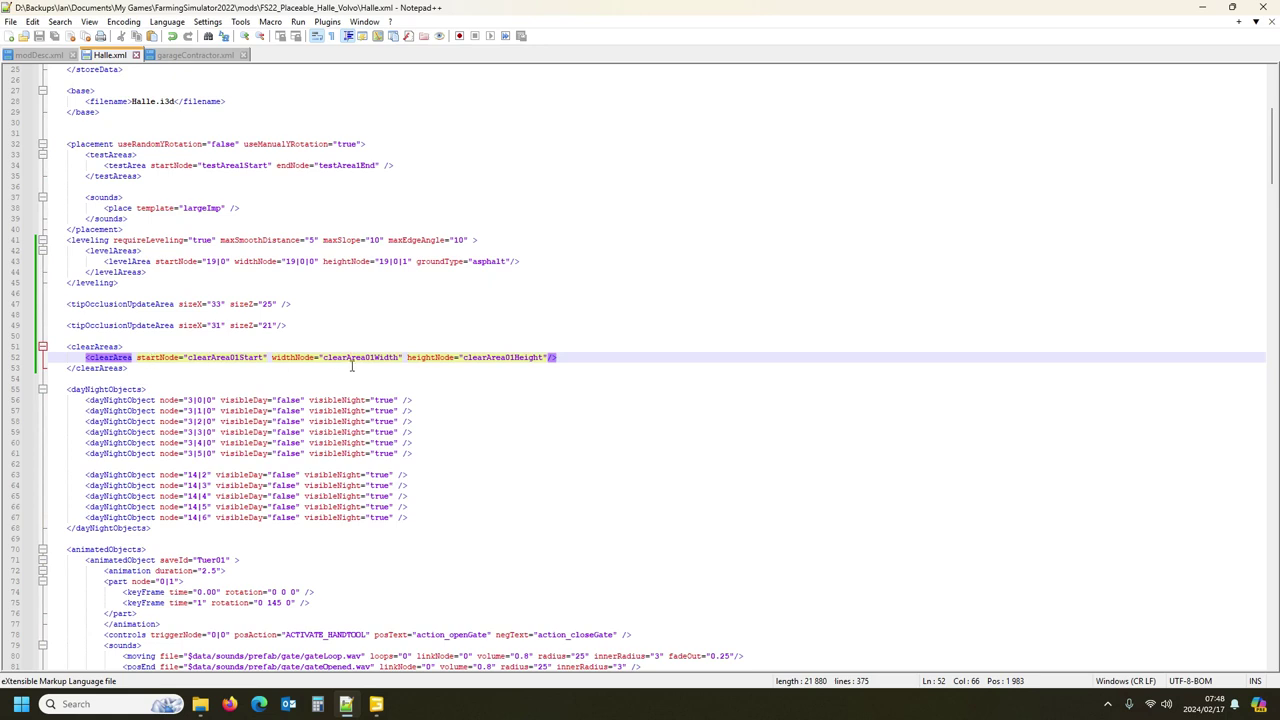
Step: Look up the index paths of clearArea01Start, clearArea01Width and clearArea01Height in GIANTS Editor, and return to Halle.xml in Notepad++
click(376, 704)
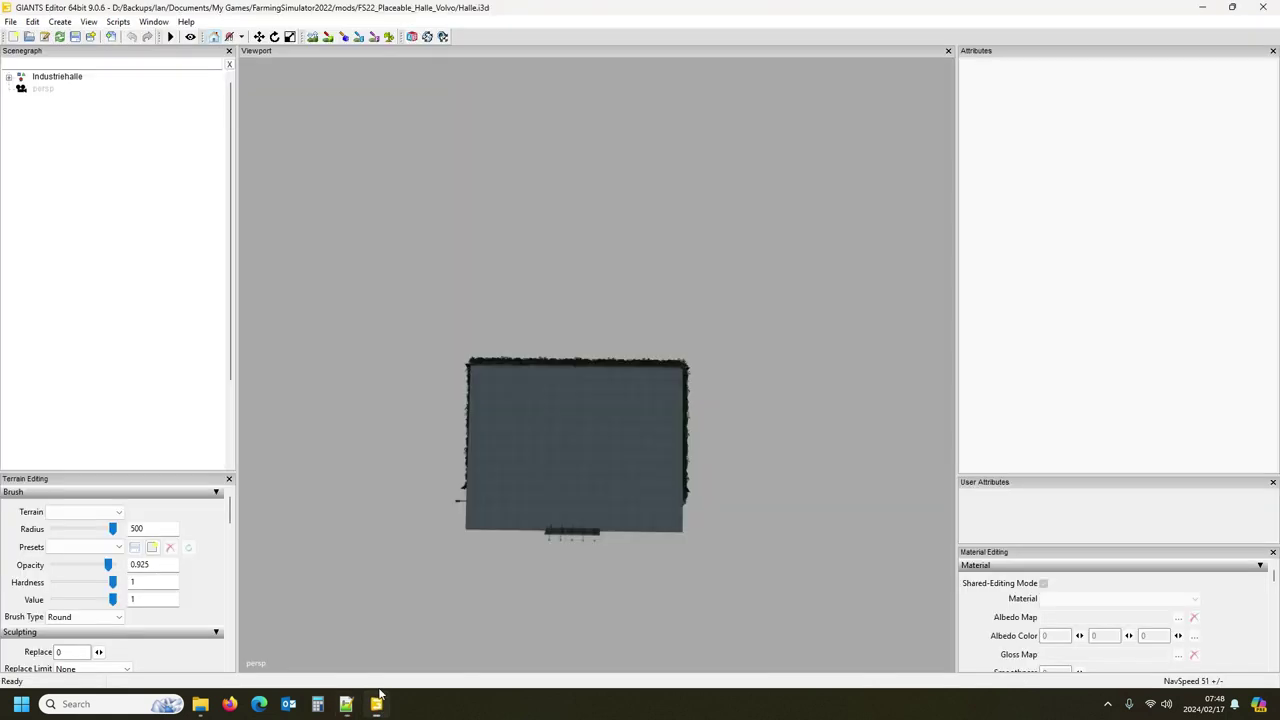
click(8, 77)
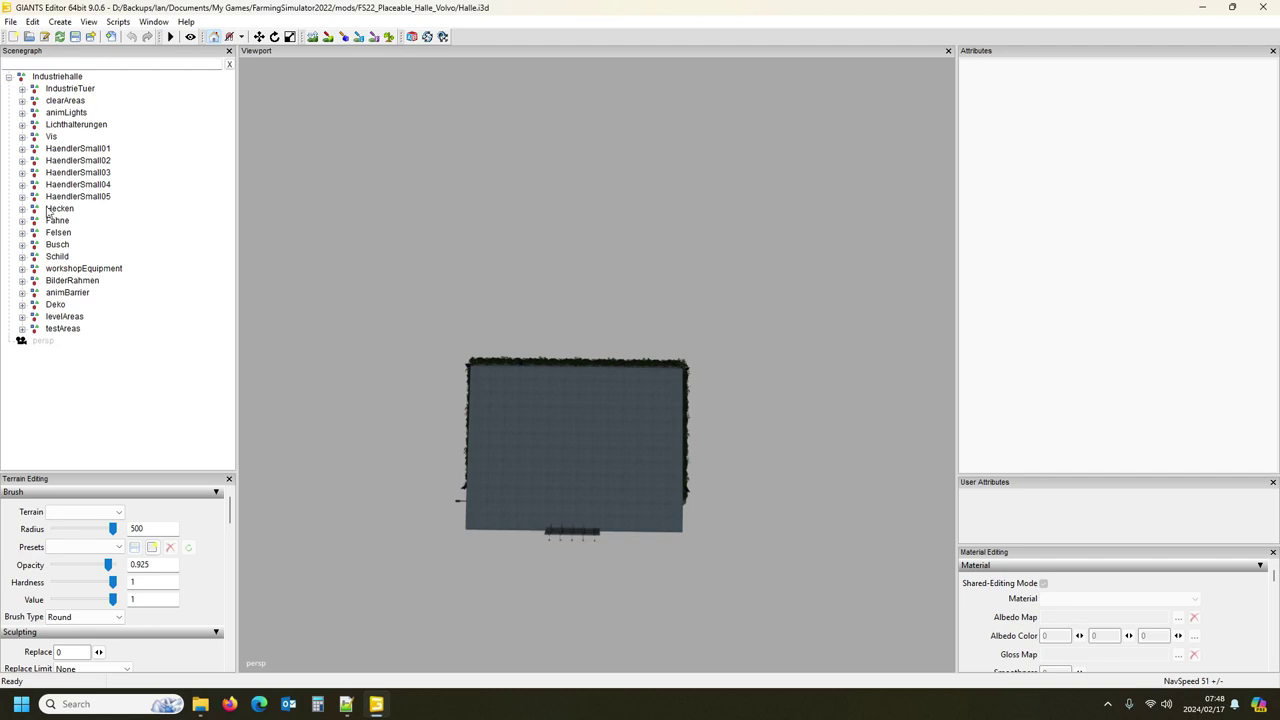
click(22, 101)
click(90, 113)
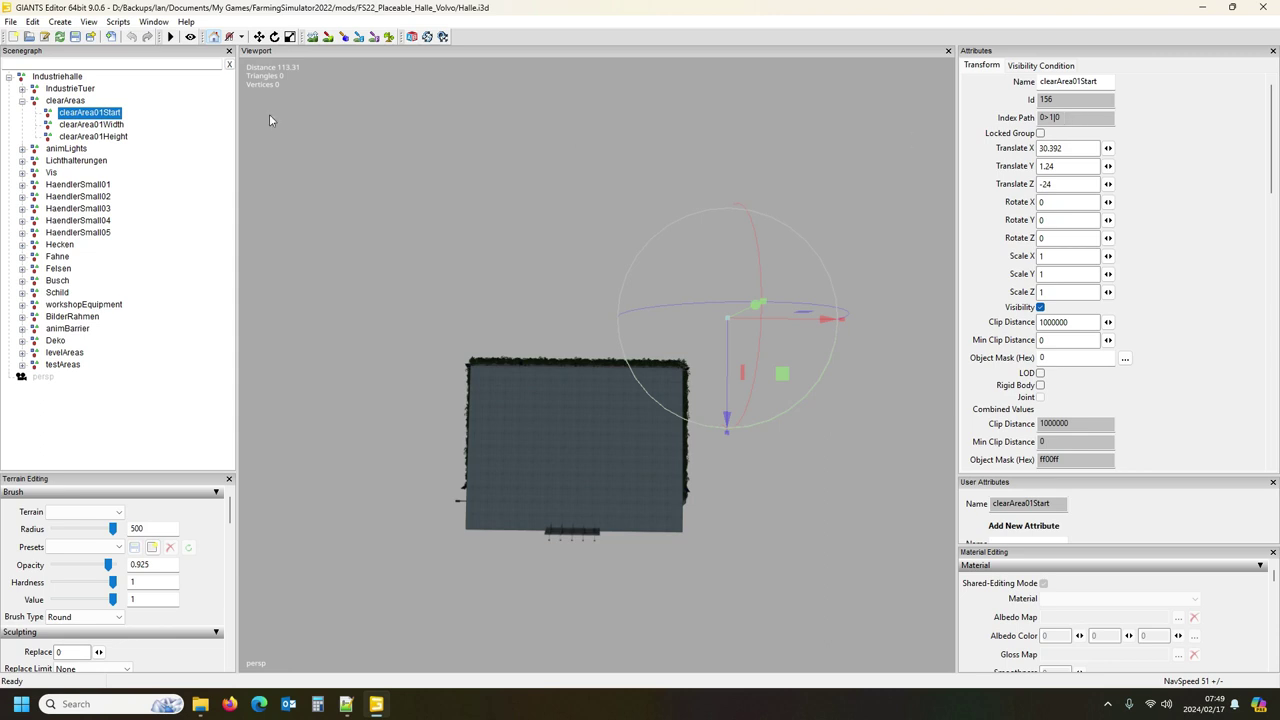
click(118, 125)
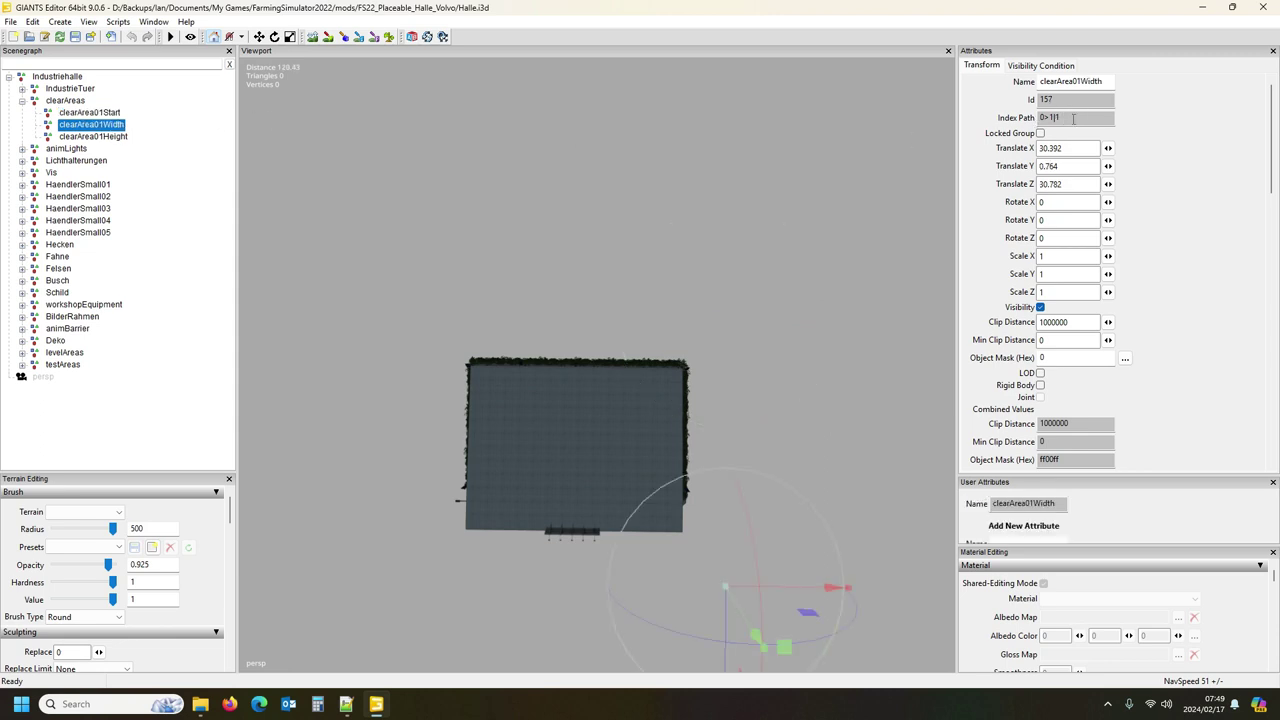
click(120, 137)
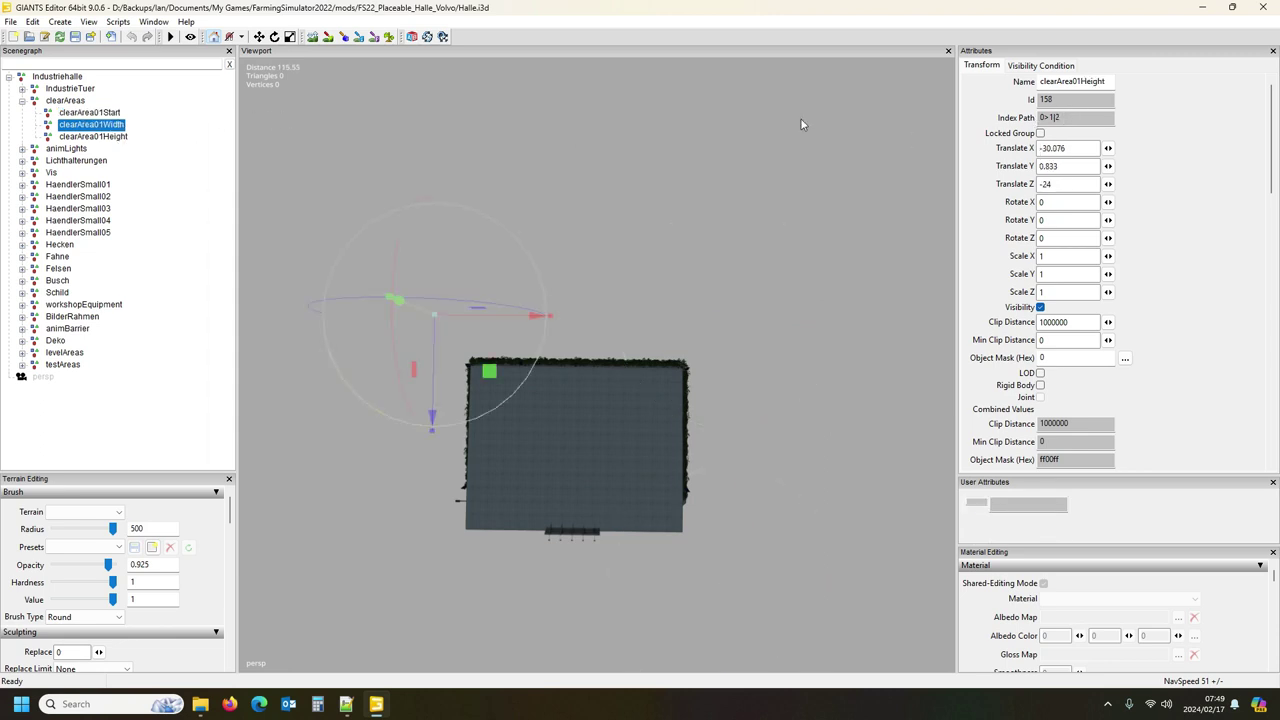
click(90, 113)
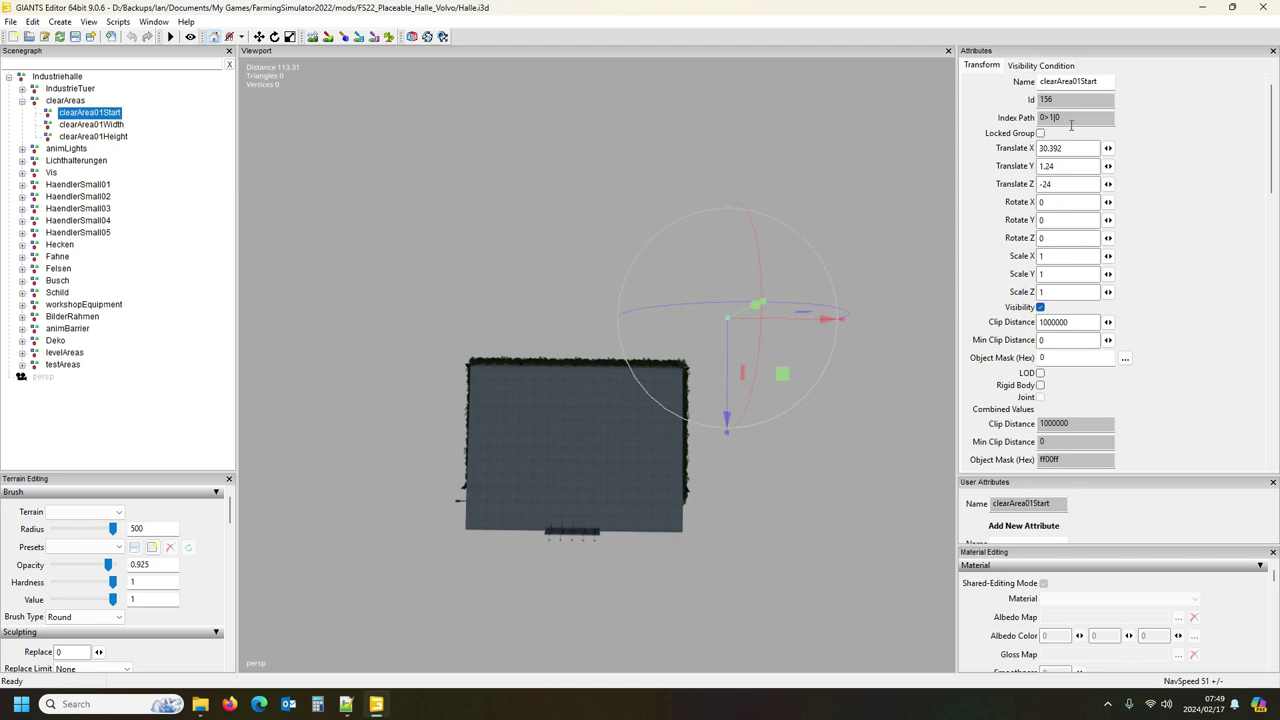
click(346, 704)
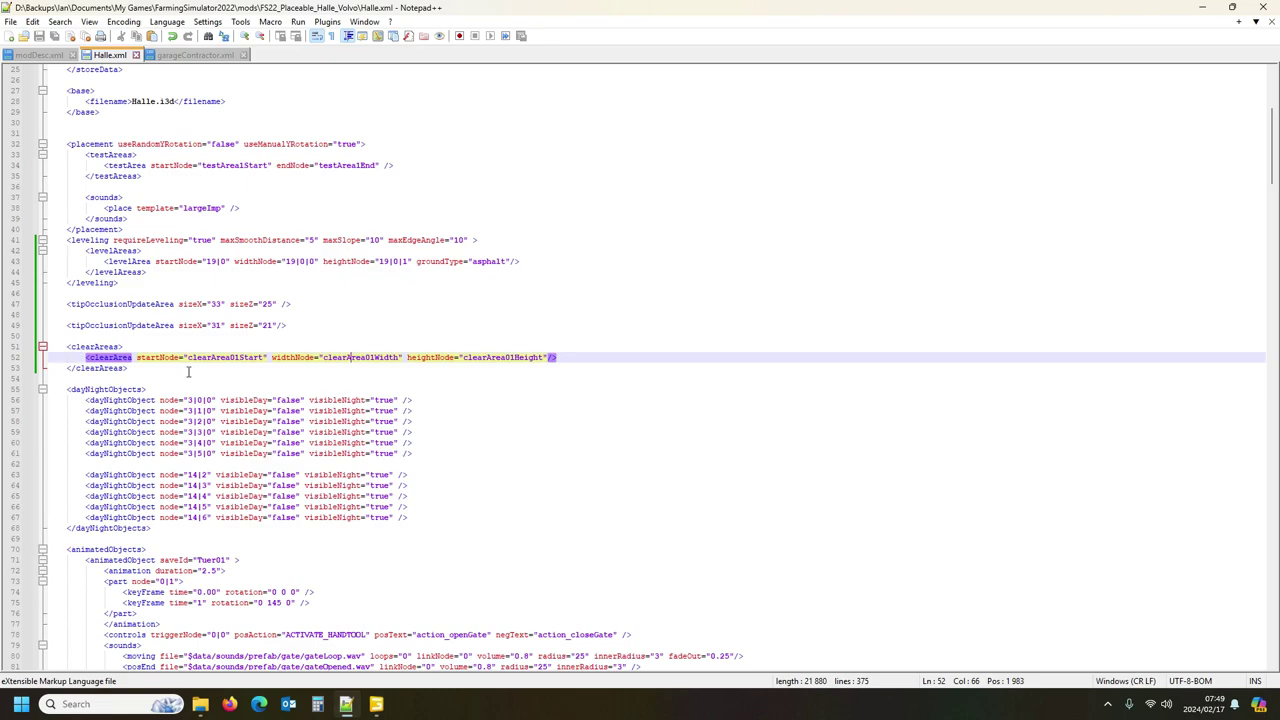
Step: Review the i3dMappings block with the clearArea01 entries at the end of Halle.xml, and return to the start of the file
scroll(190, 390, down, 20)
scroll(185, 386, down, 20)
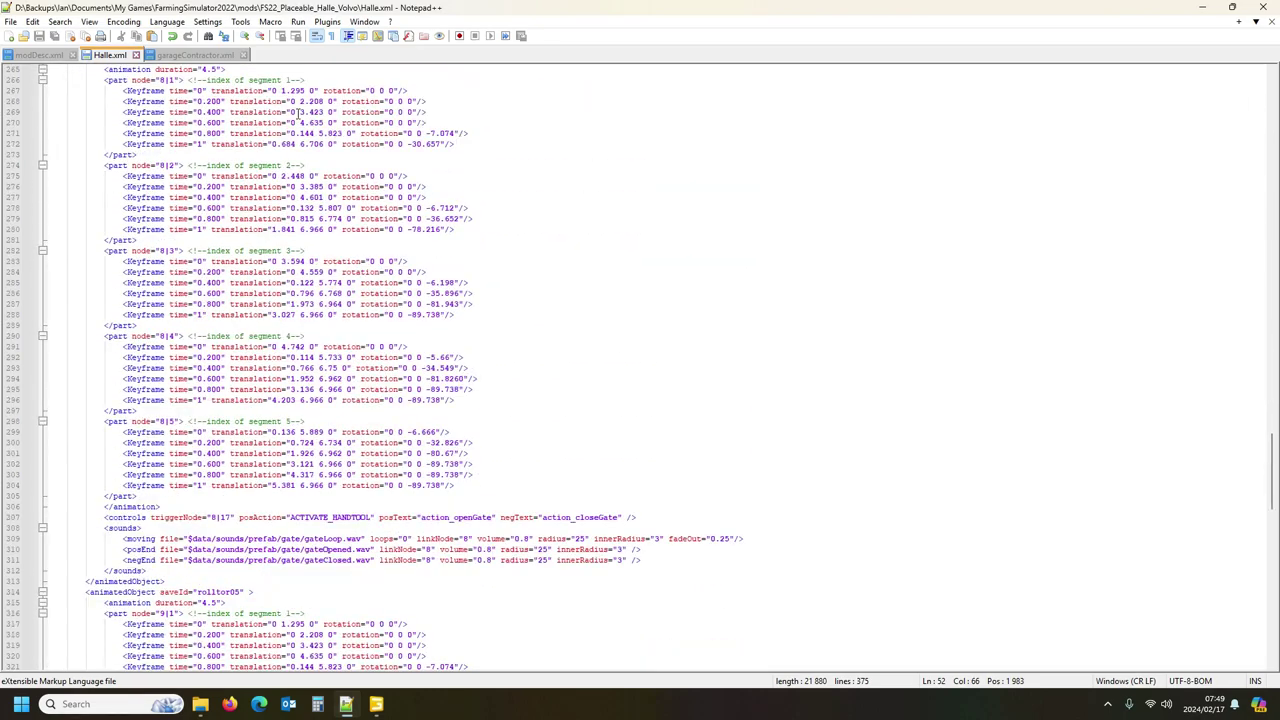
scroll(318, 330, up, 4)
scroll(318, 330, down, 13)
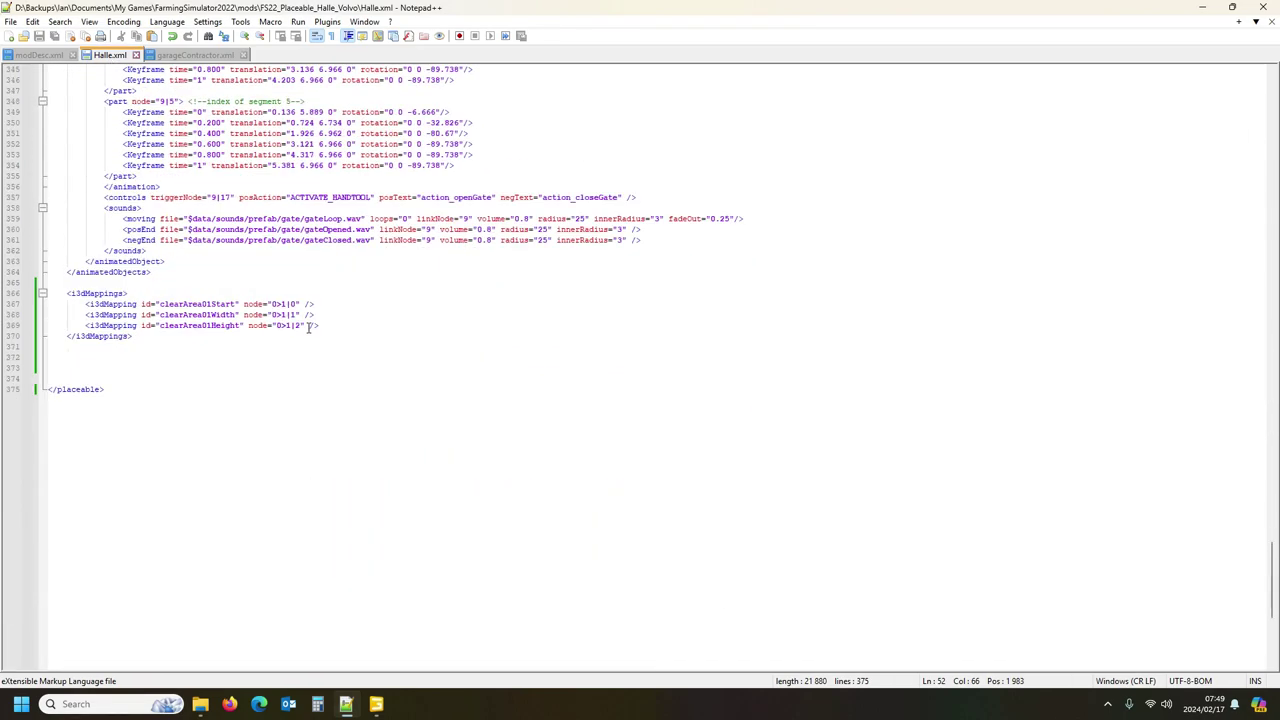
click(89, 293)
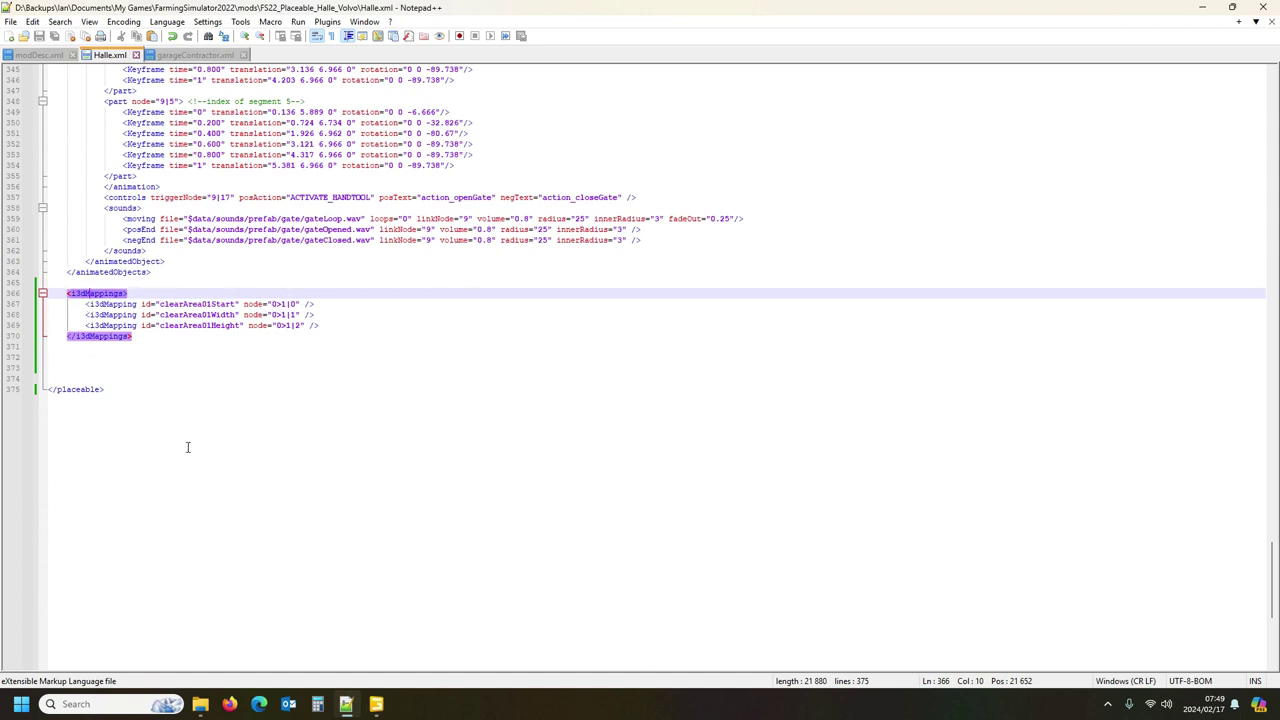
scroll(211, 483, up, 20)
scroll(250, 505, up, 20)
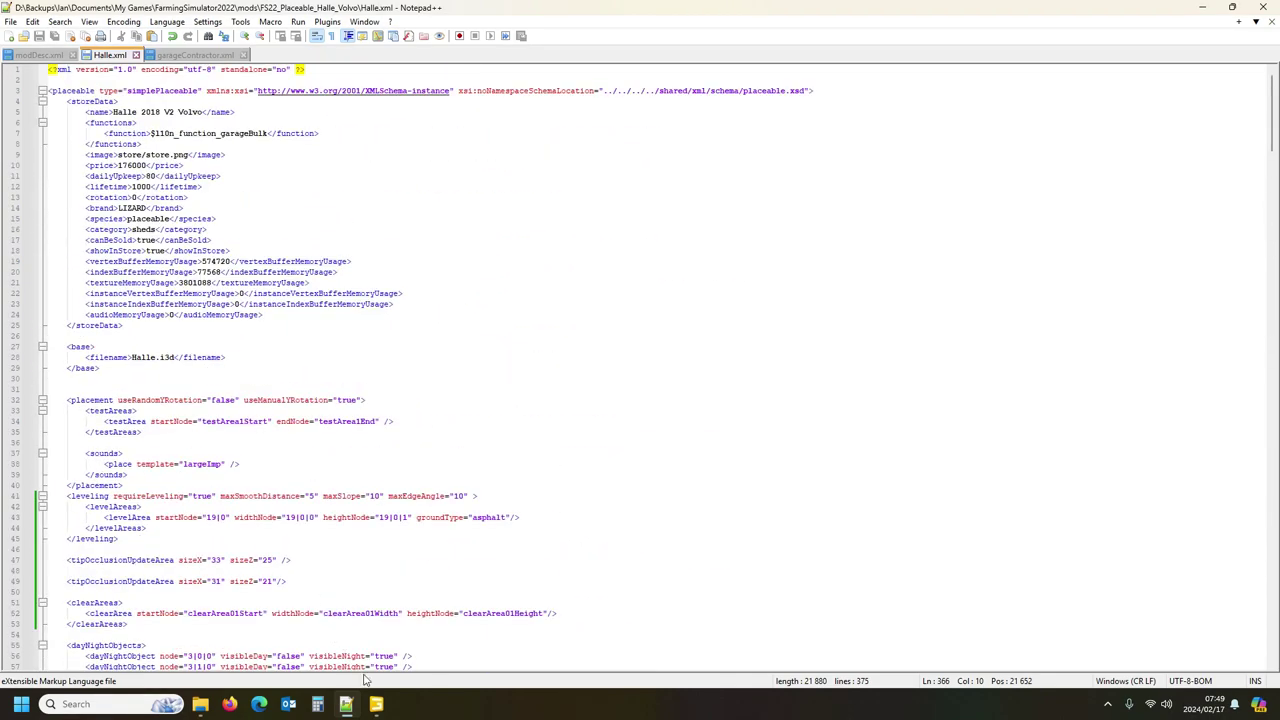
Step: Switch to GIANTS Editor and examine the index paths and positions of the start, width and height nodes under levelAreas
mouse_move(376, 704)
click(366, 623)
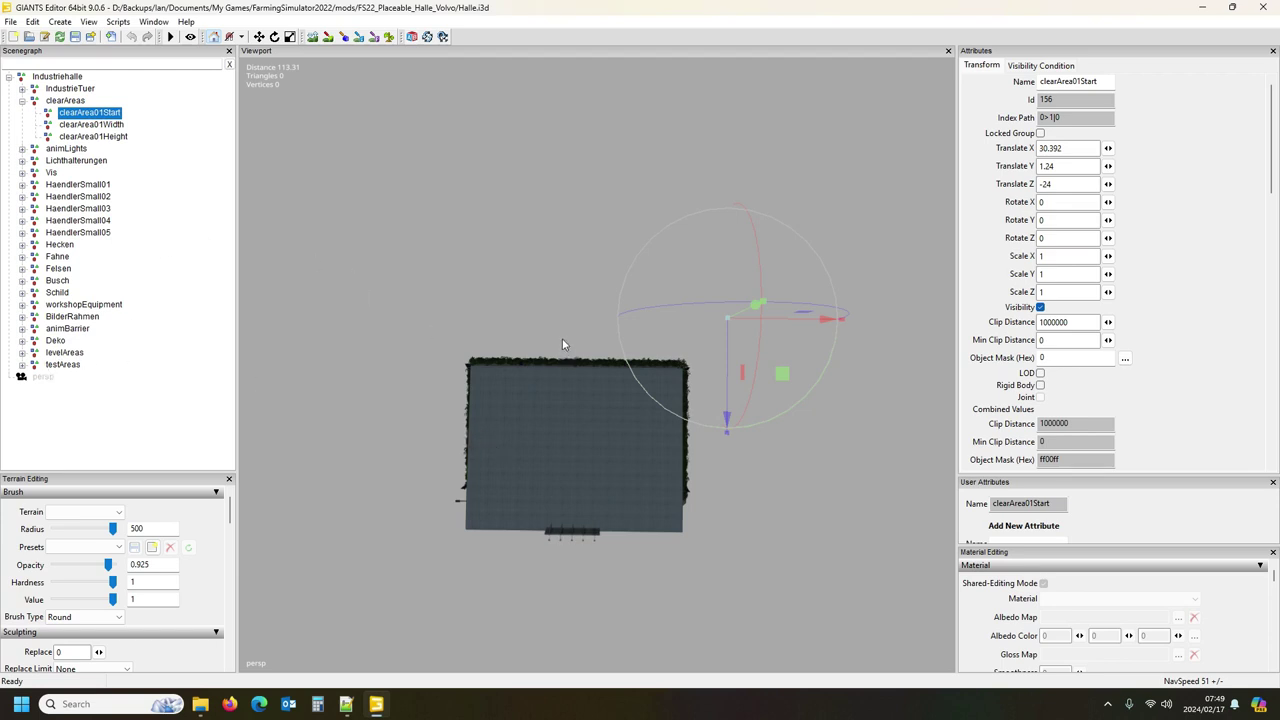
click(23, 353)
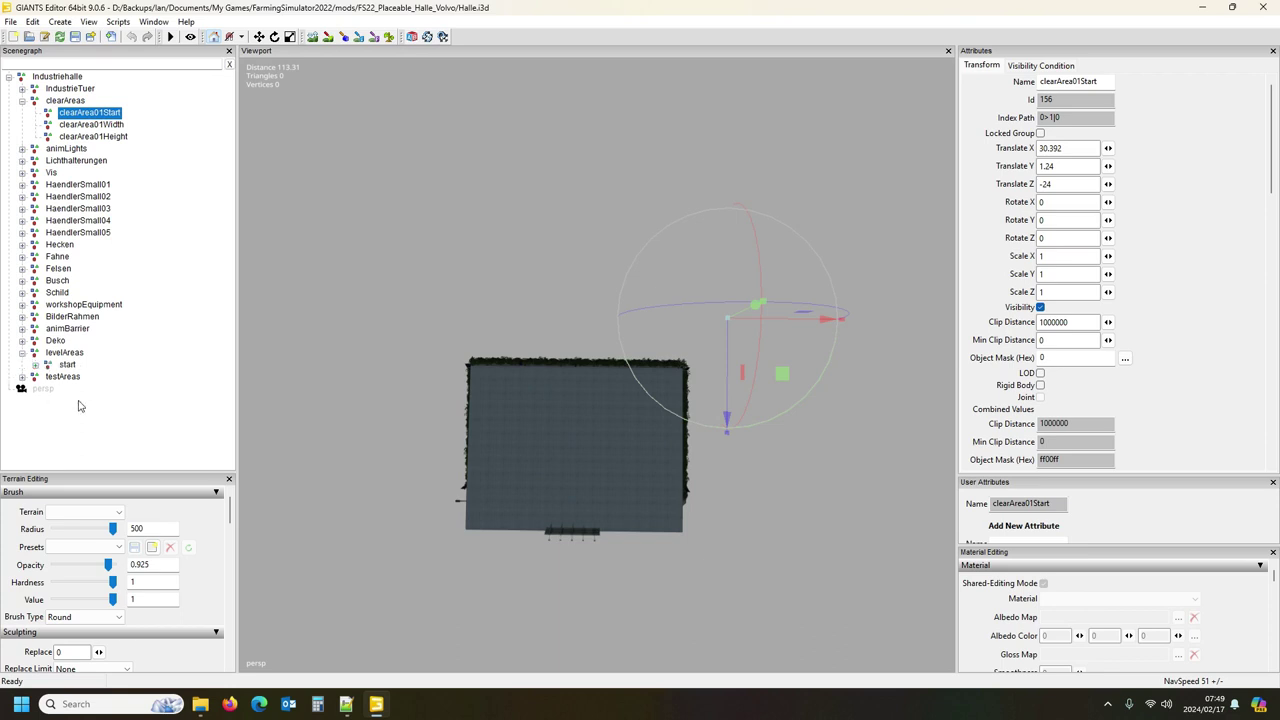
click(35, 365)
click(68, 365)
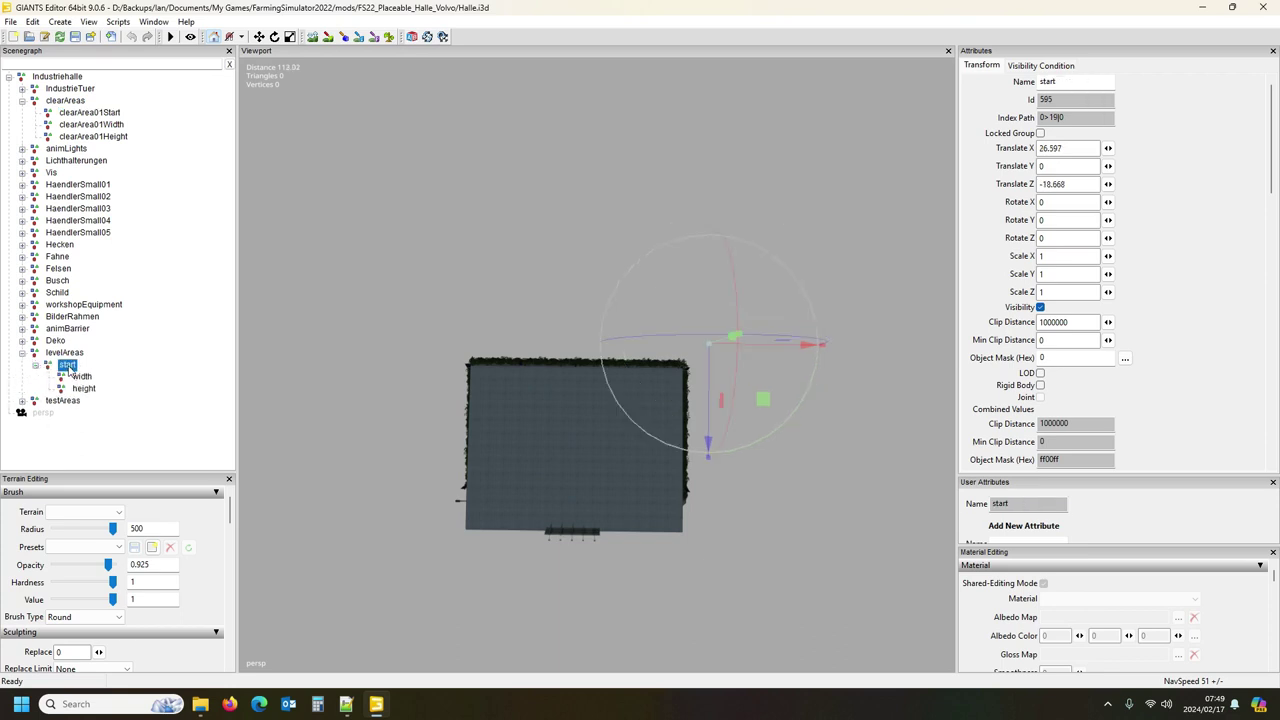
click(82, 377)
click(84, 389)
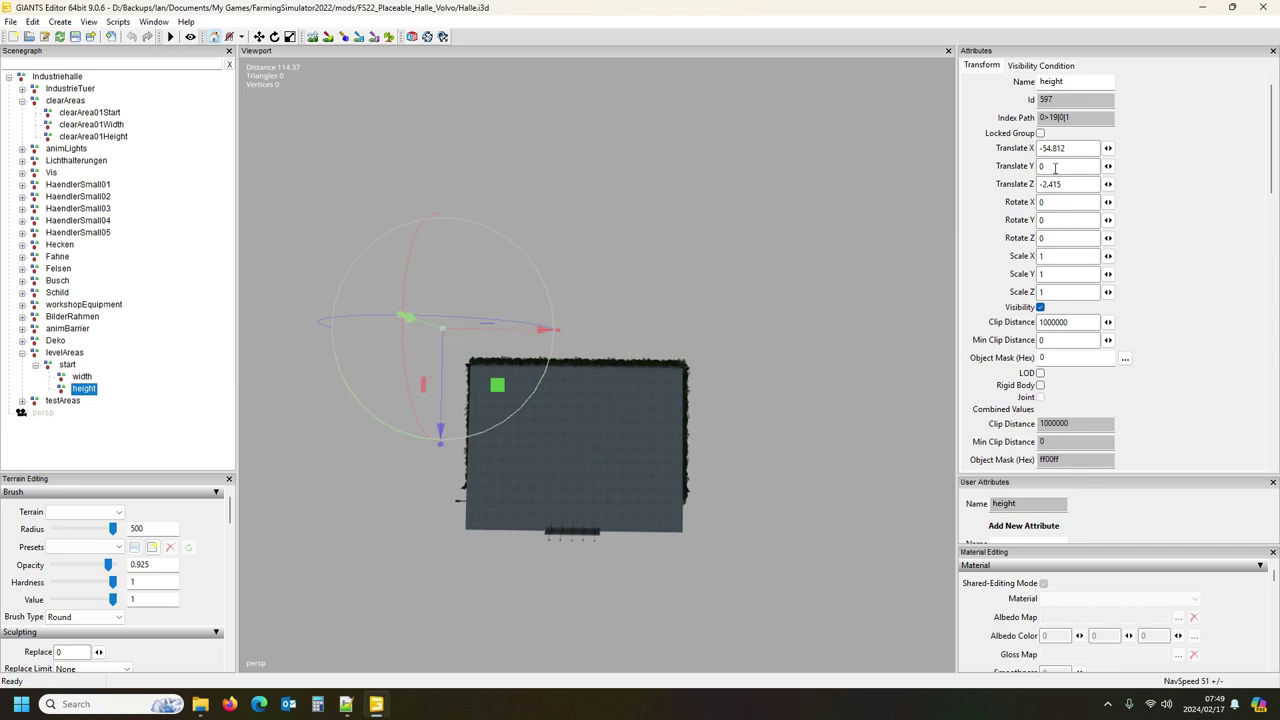
click(68, 365)
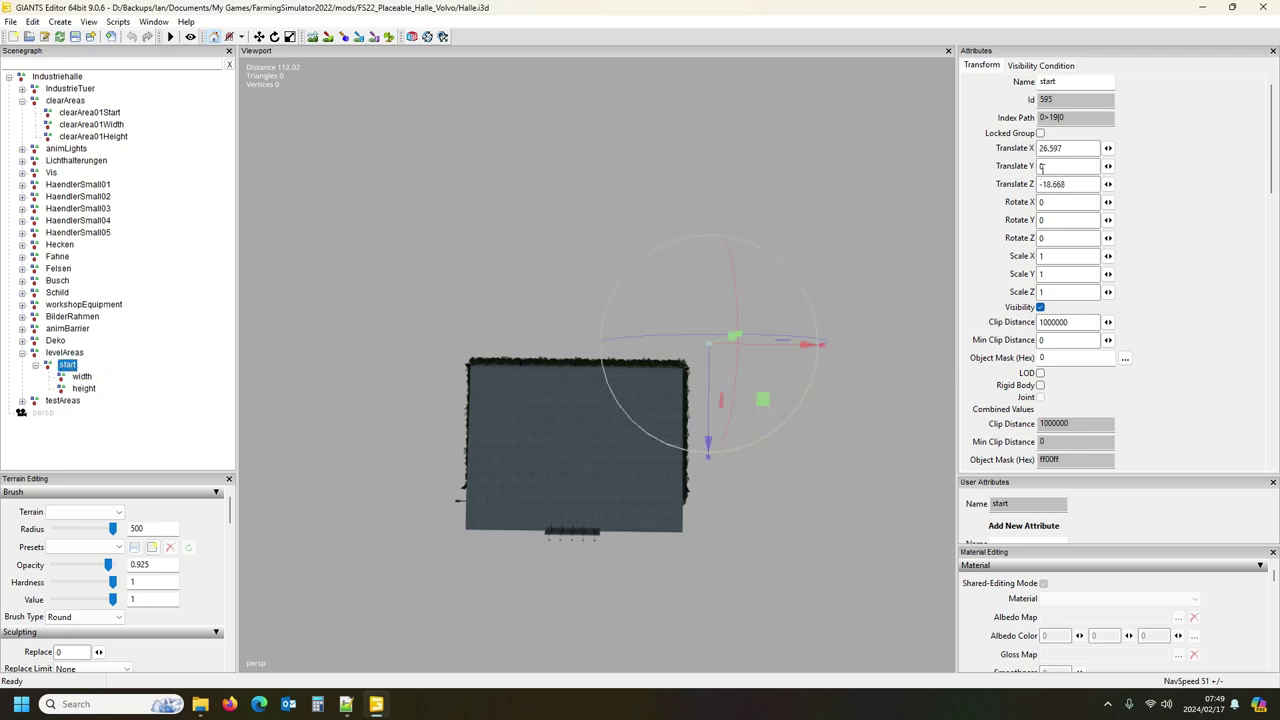
click(84, 390)
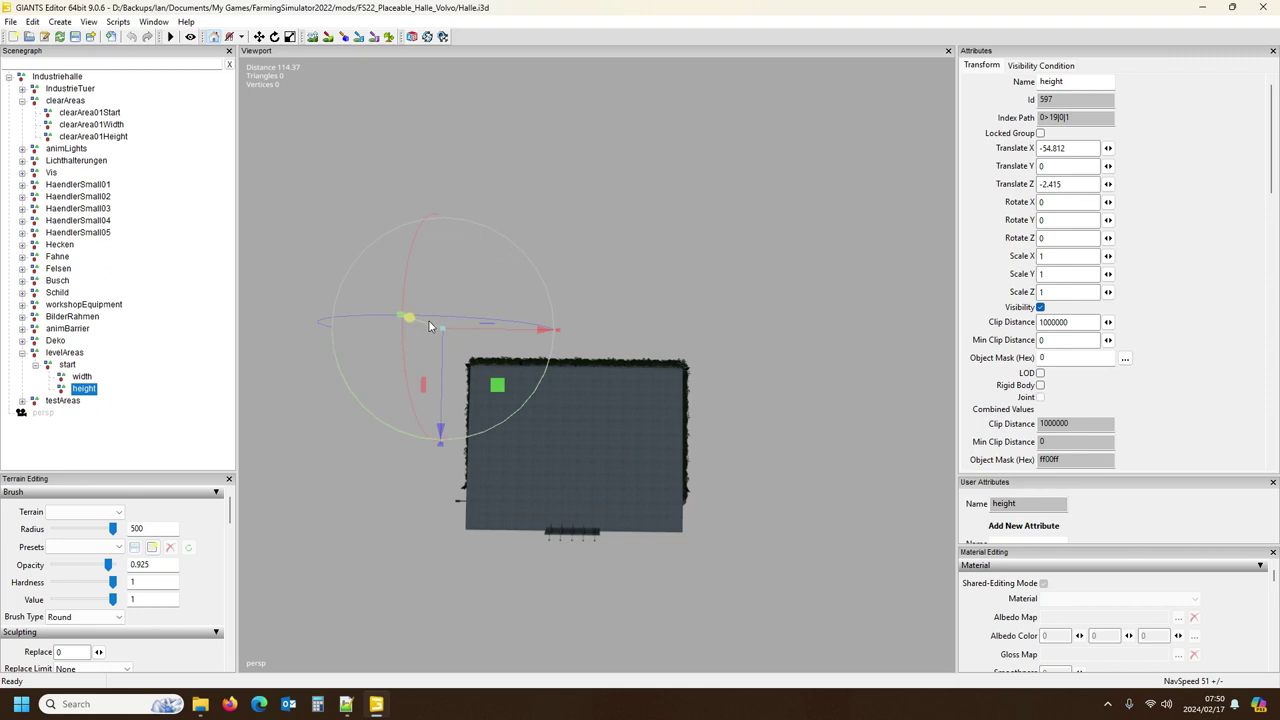
click(65, 353)
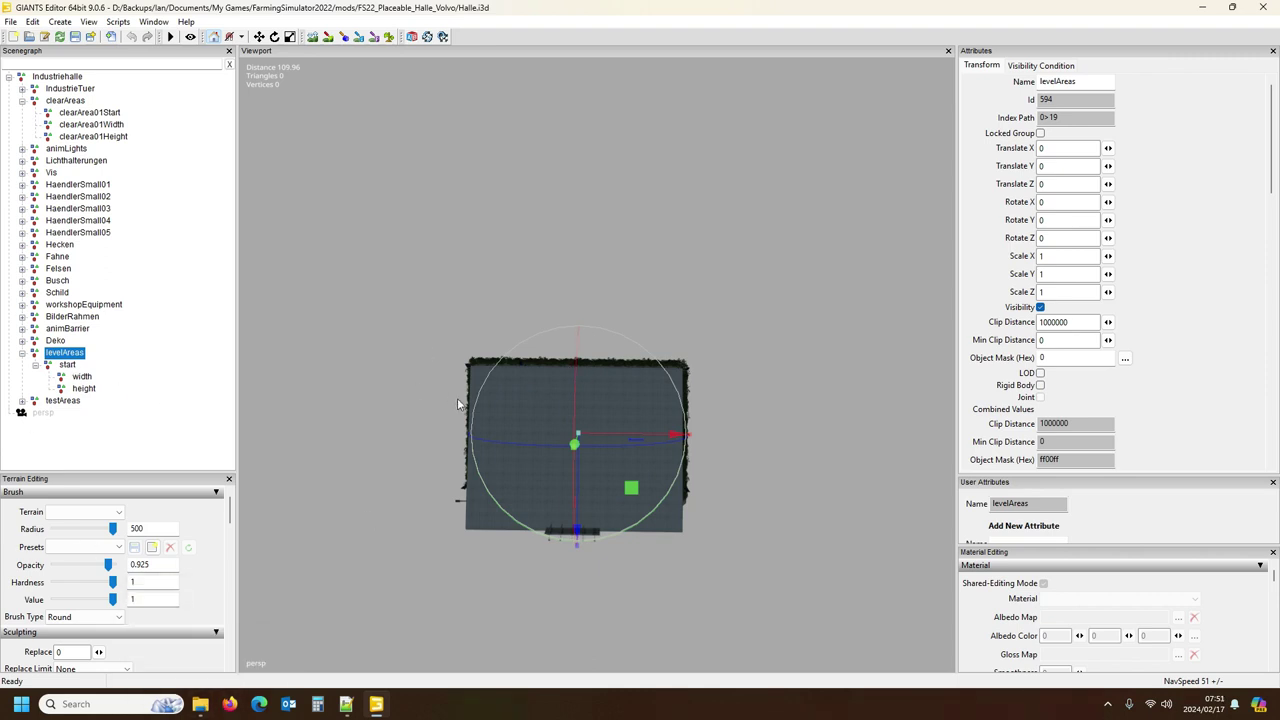
Step: Open log.txt from the FarmingSimulator2022 folder in a new File Explorer tab
click(200, 704)
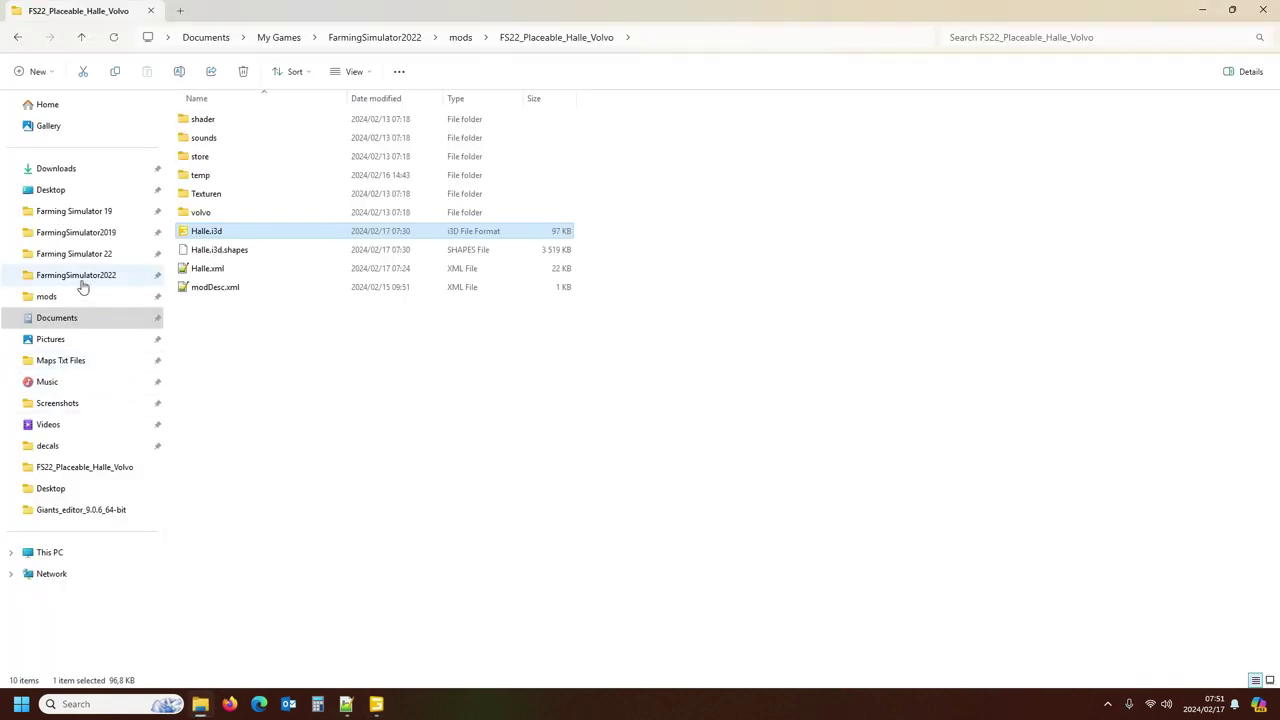
click(180, 12)
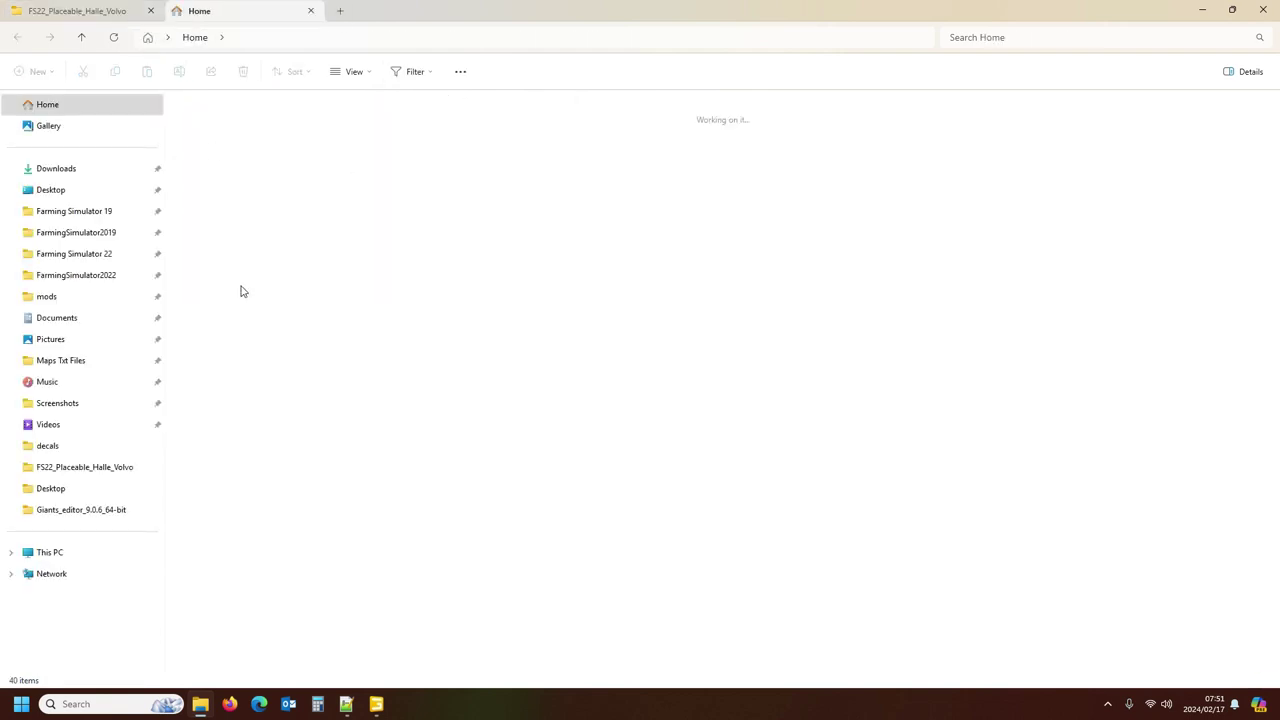
click(90, 275)
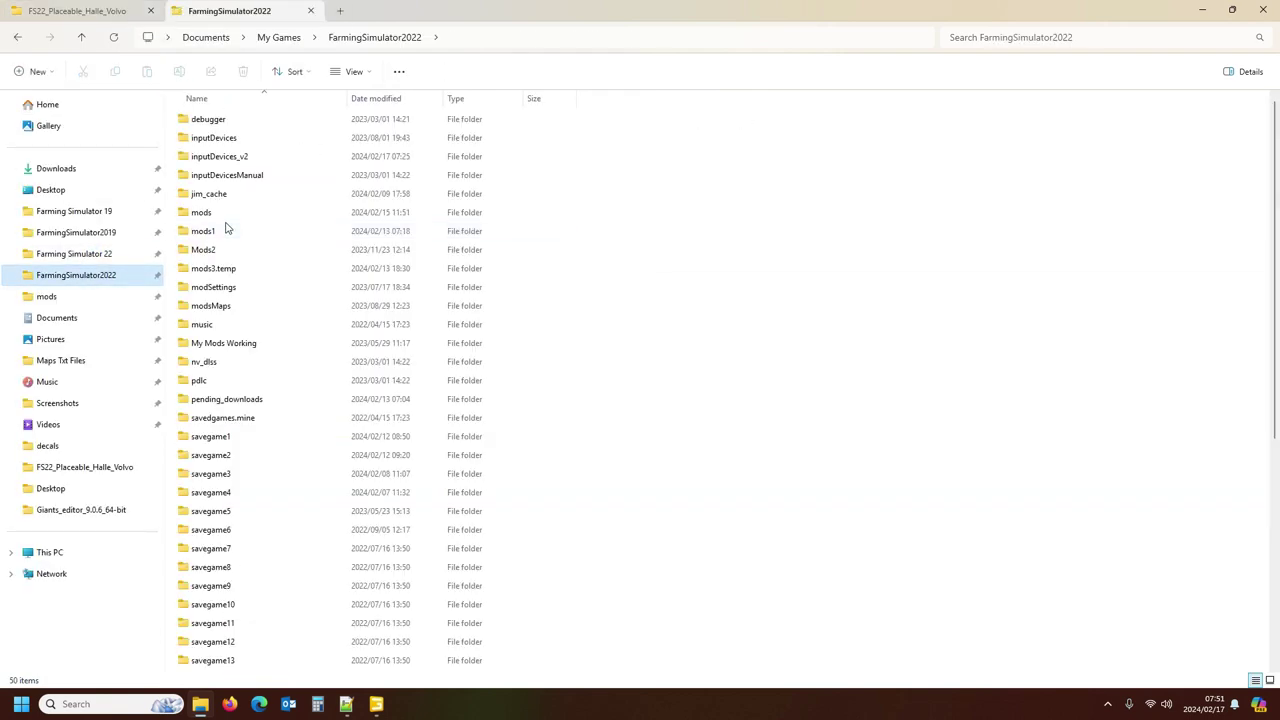
scroll(240, 380, down, 3)
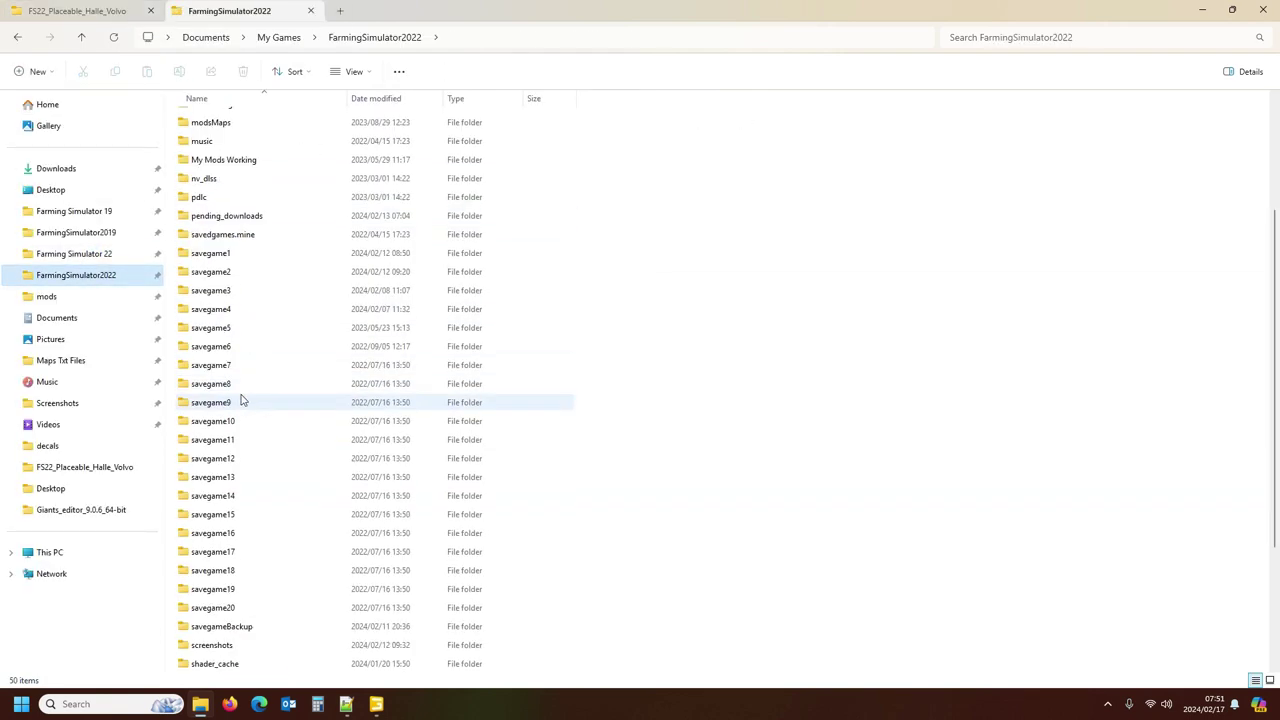
double_click(235, 275)
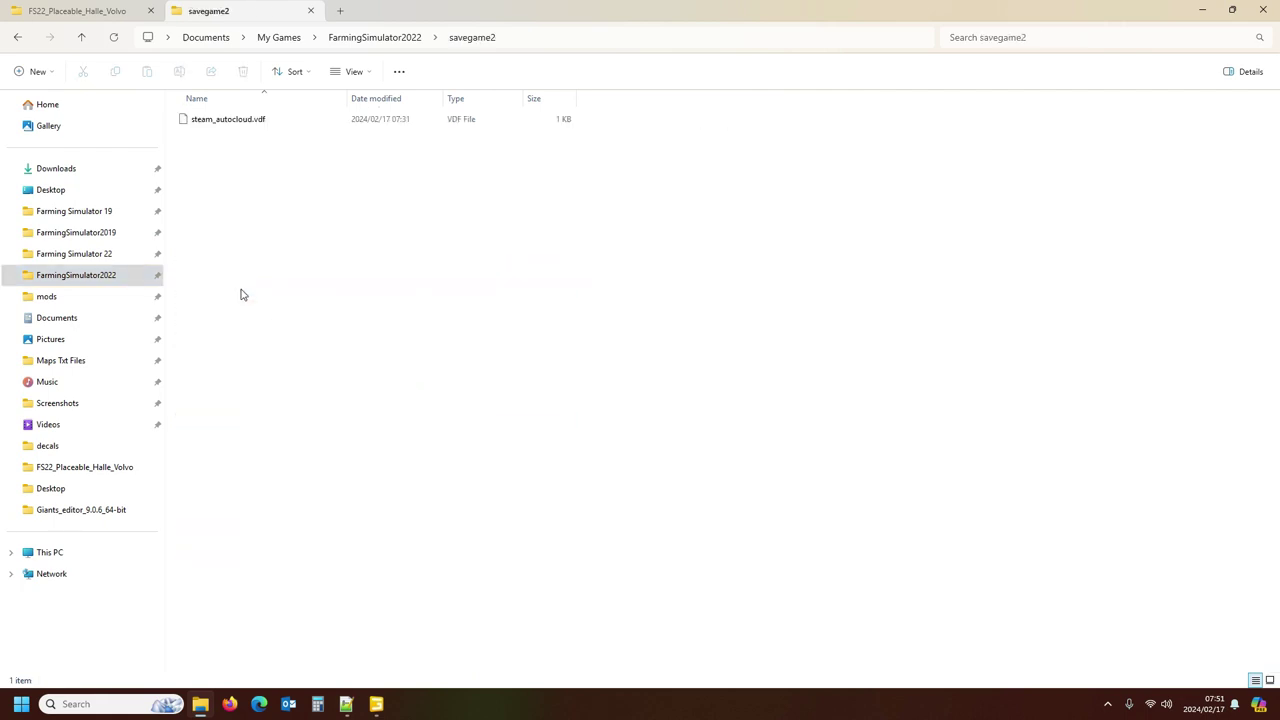
click(16, 40)
scroll(300, 350, down, 5)
double_click(215, 628)
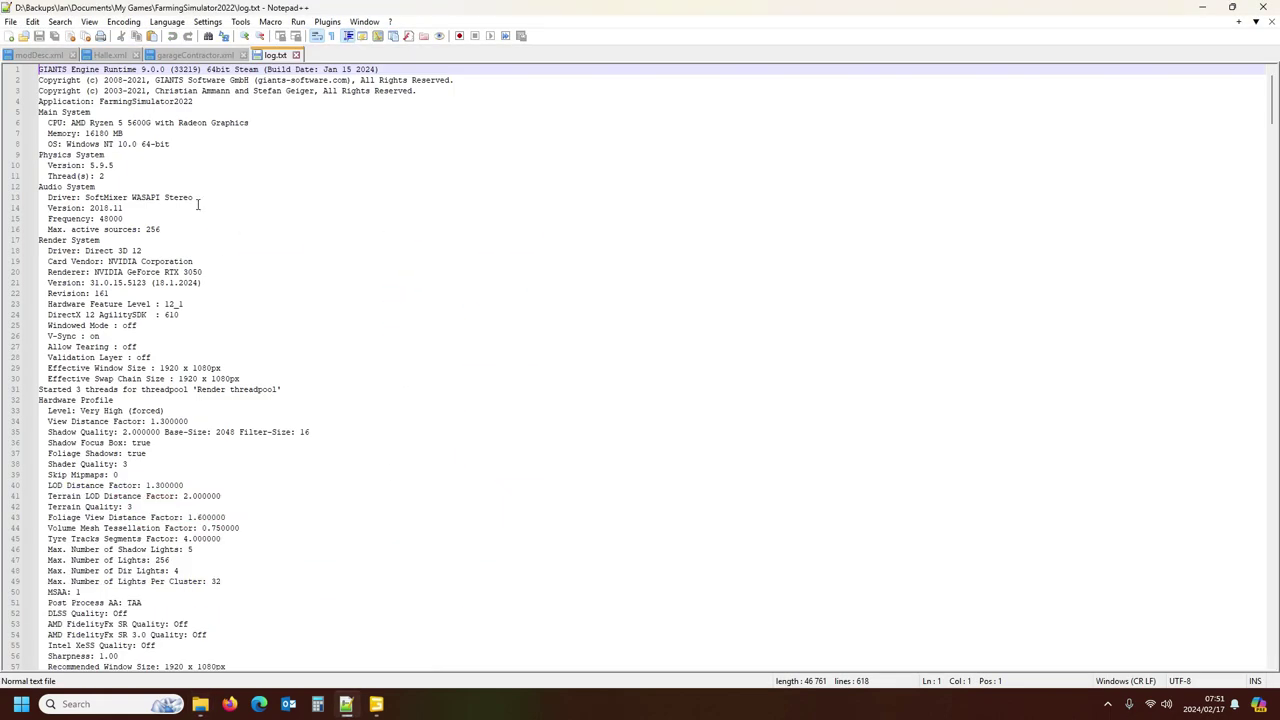
Step: Search log.txt for "error" and examine the entries relating to the Volvo hall mod
click(310, 228)
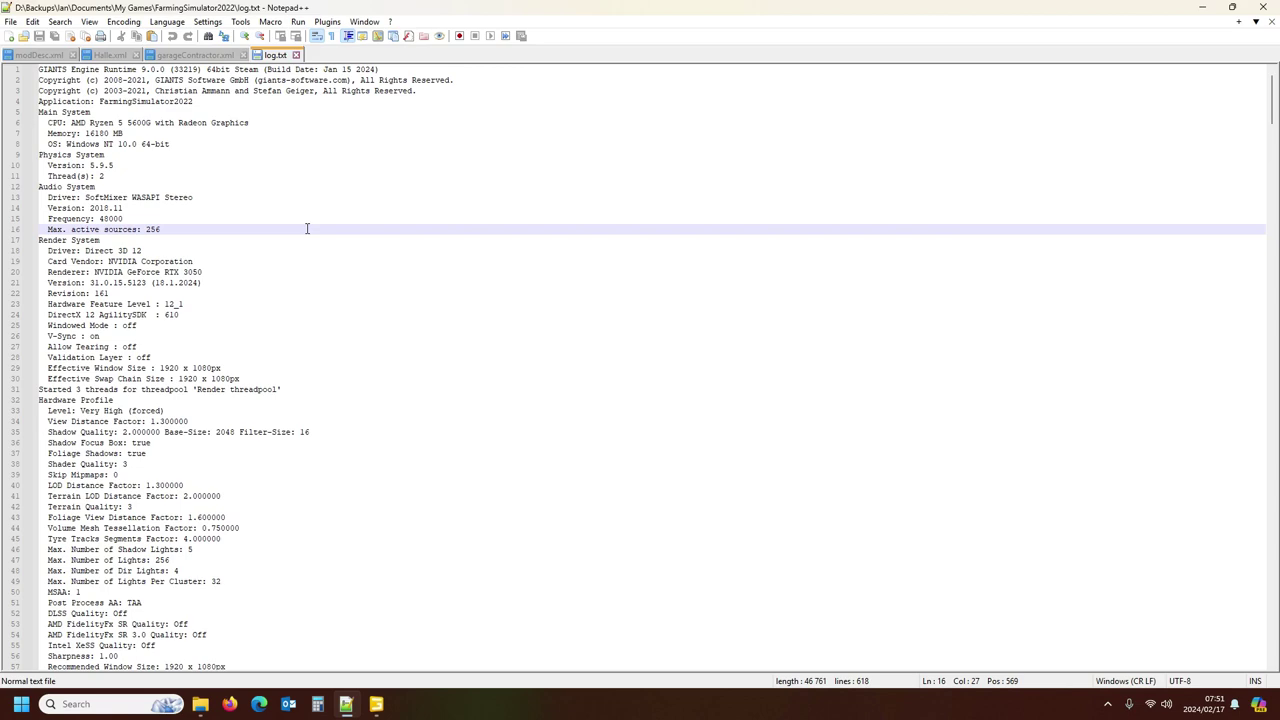
key(ctrl+f)
text(err)
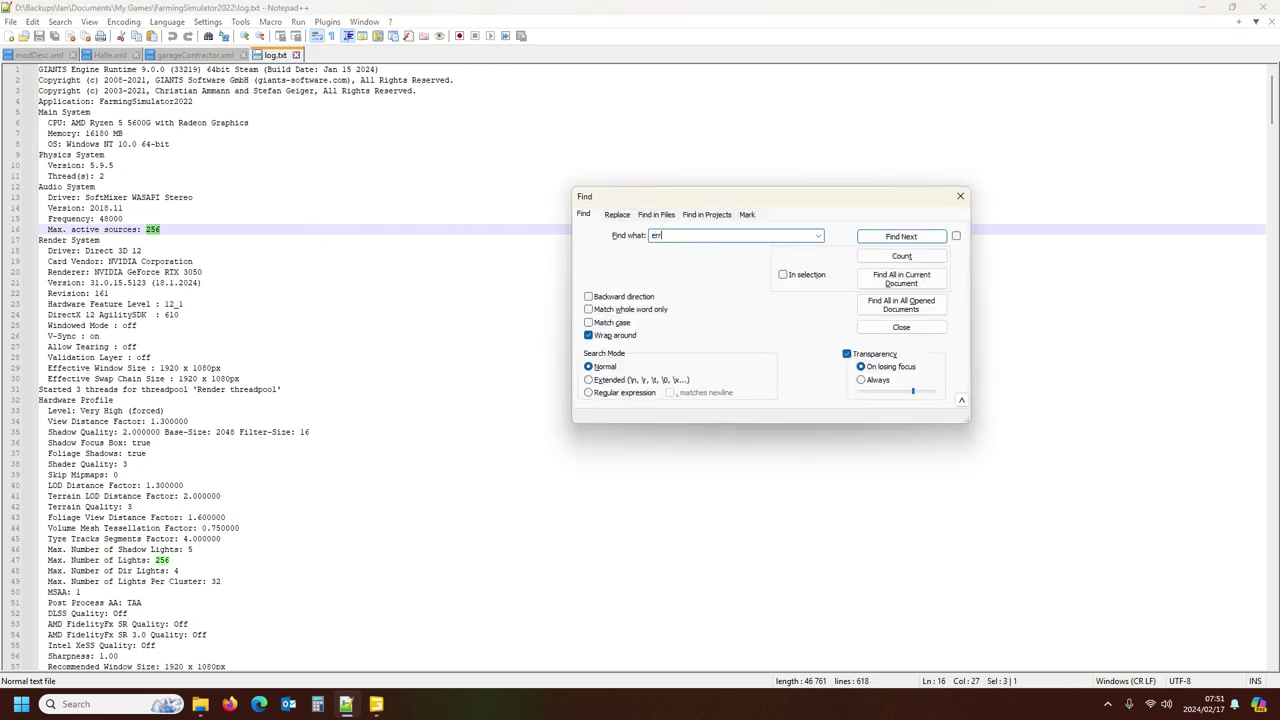
text(or)
key(Return)
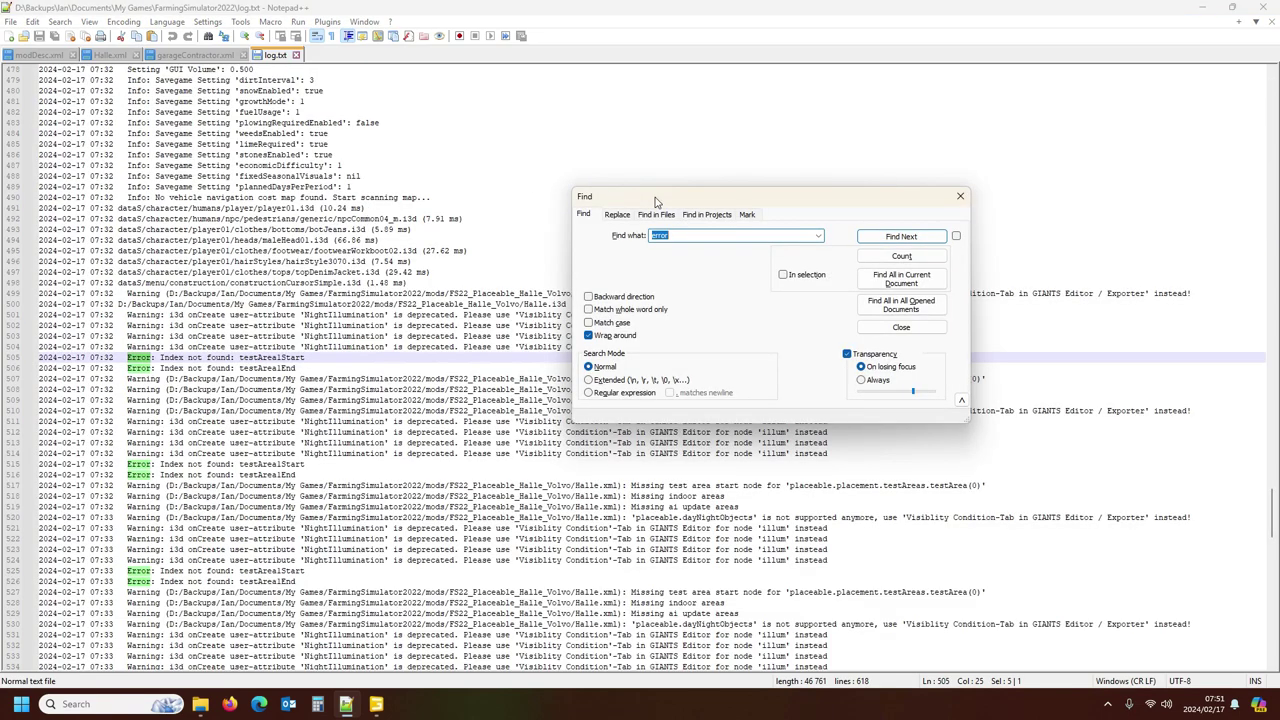
drag(656, 200, 860, 60)
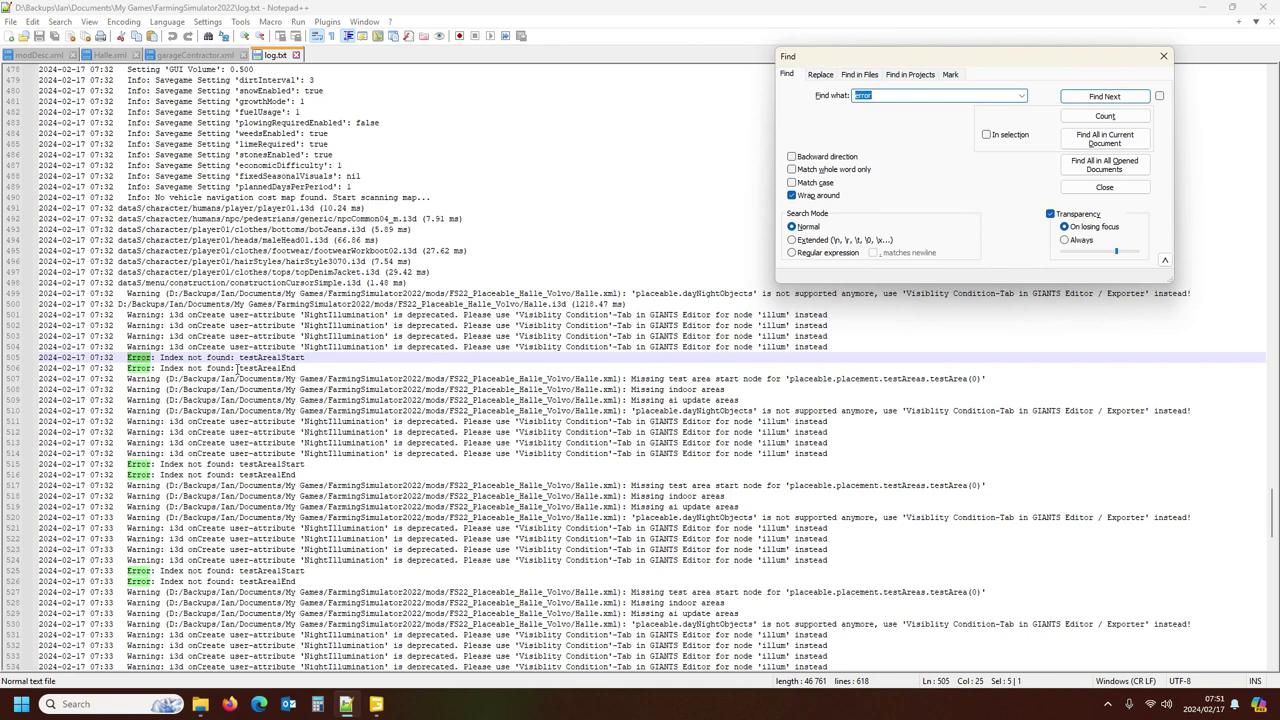
click(233, 368)
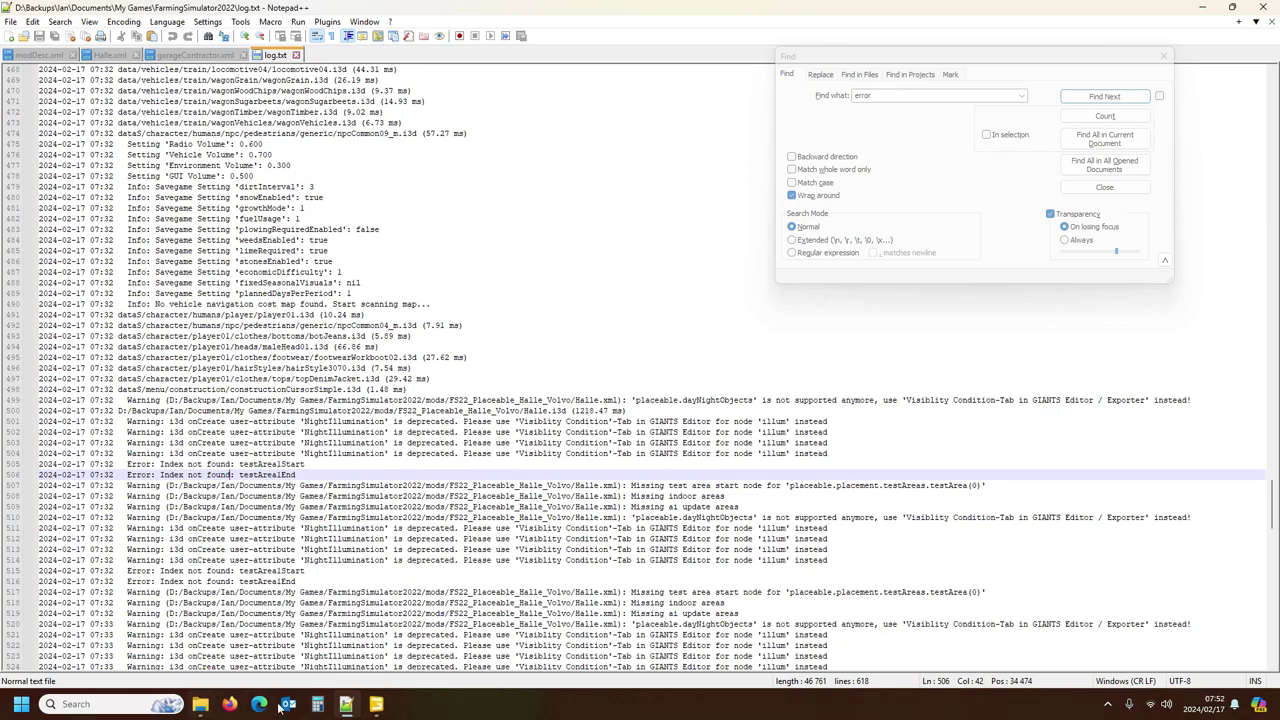
Step: Switch to GIANTS Editor, expand testAreas down to testArea1End and check the index path of testArea1Start
click(376, 704)
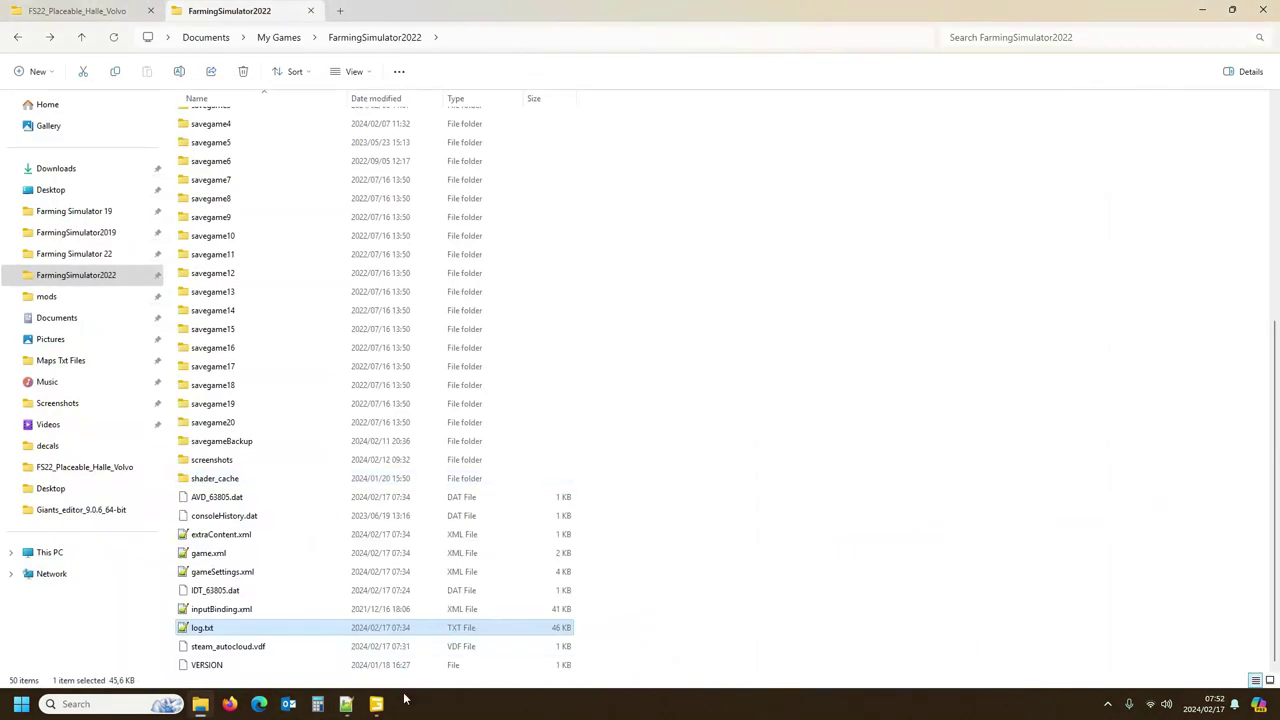
click(370, 704)
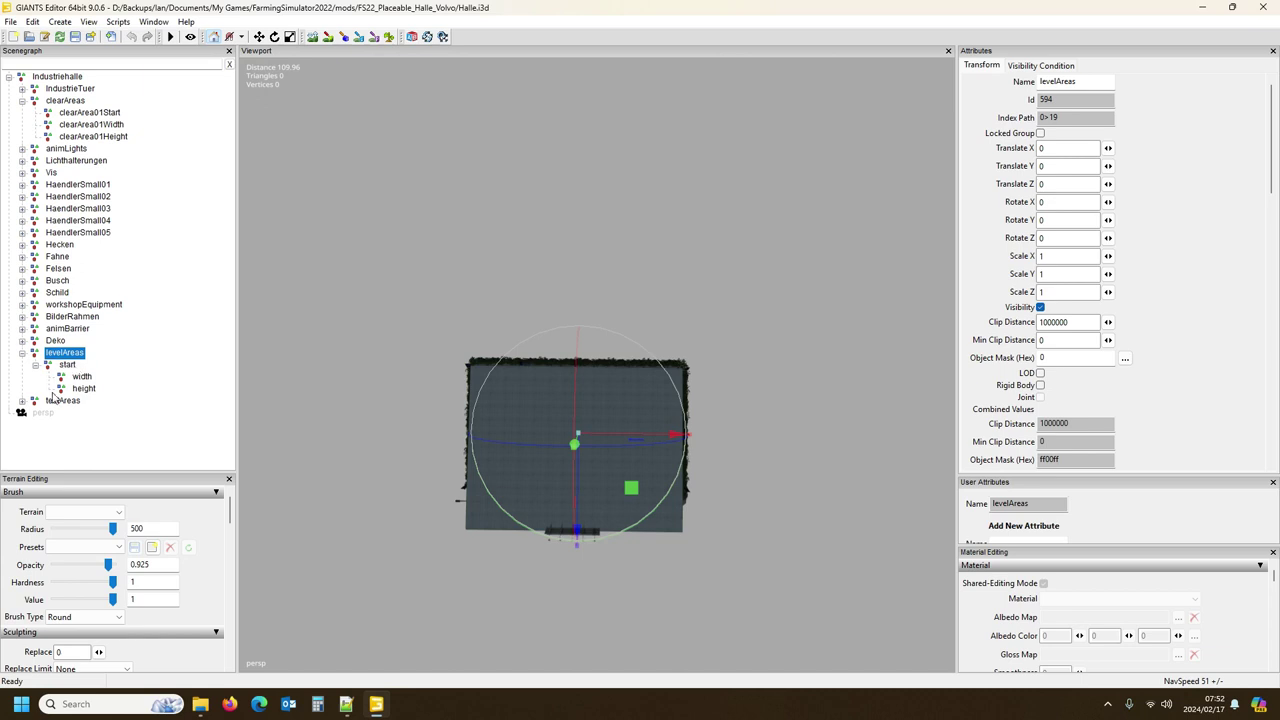
click(22, 401)
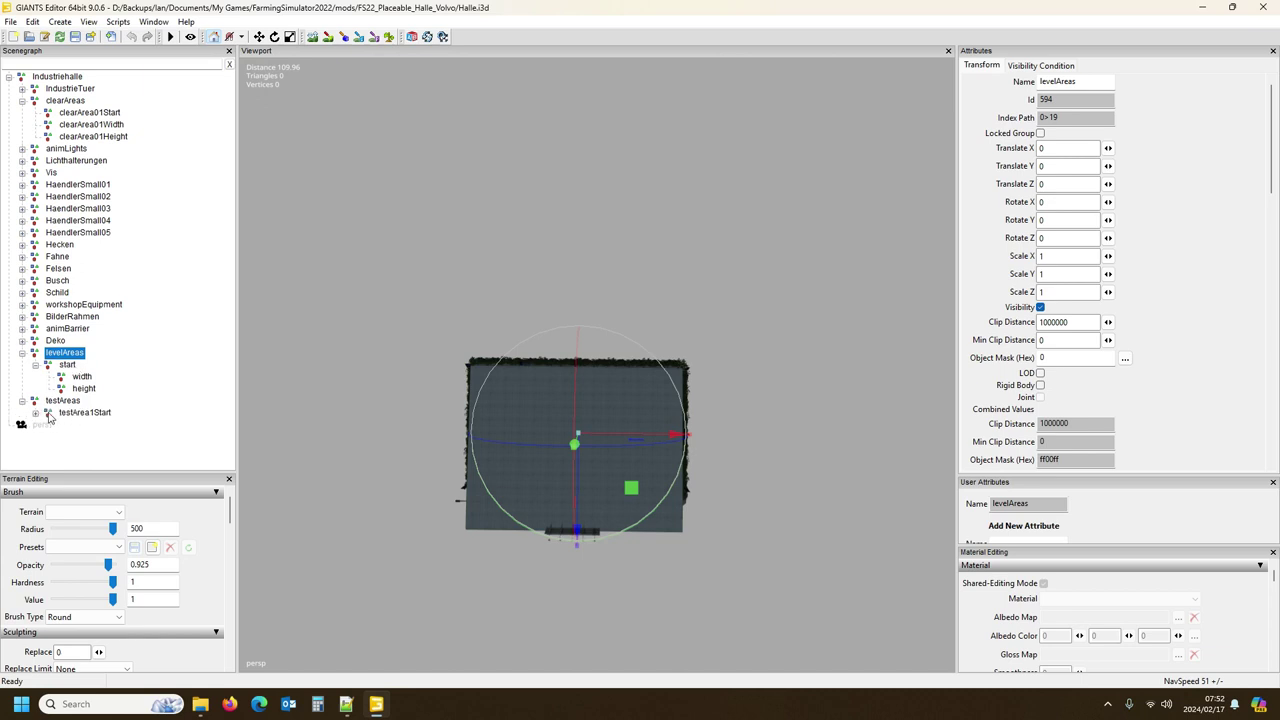
click(35, 413)
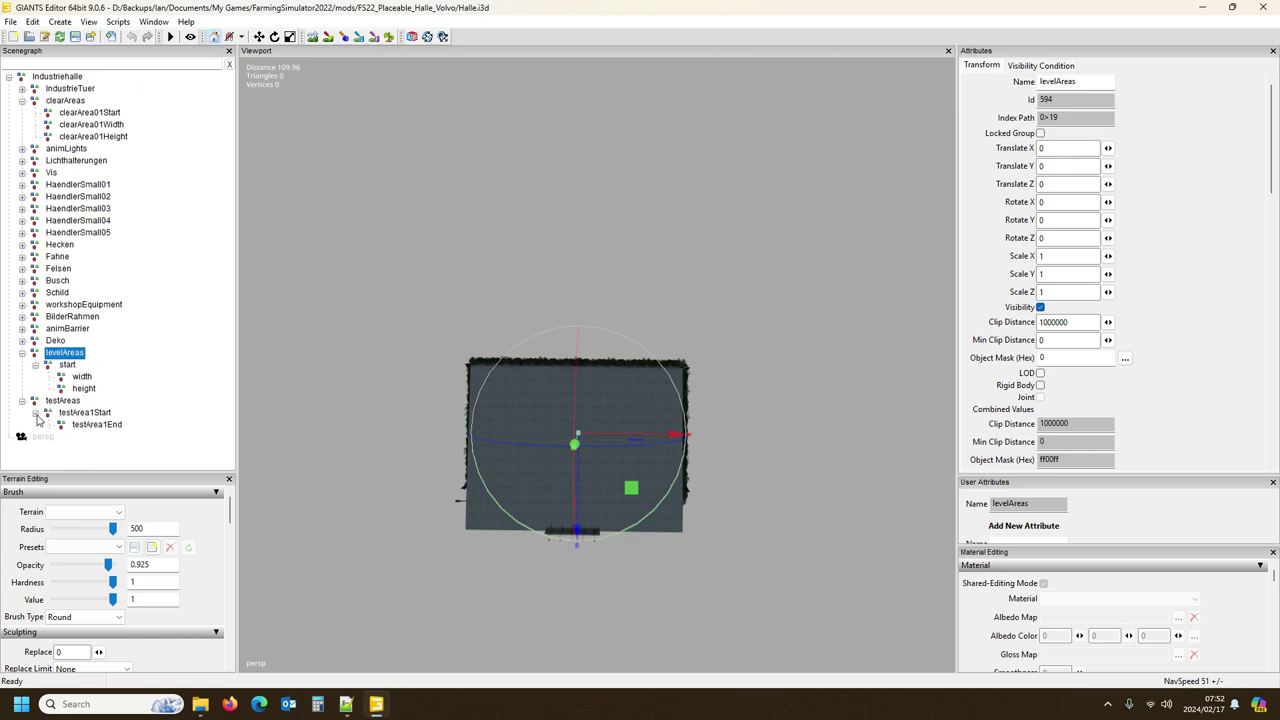
click(100, 413)
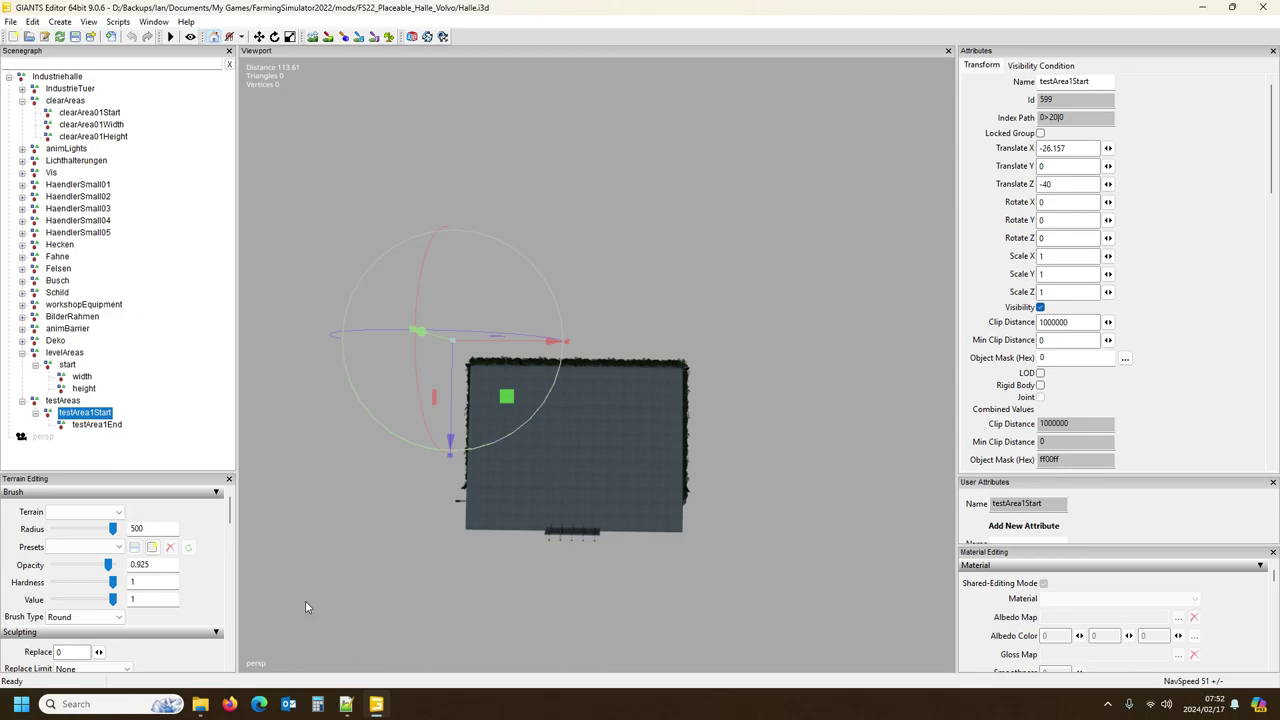
Step: Return to Halle.xml in Notepad++ and select the startNode name testArea1Start in the placement section's testArea line
click(352, 706)
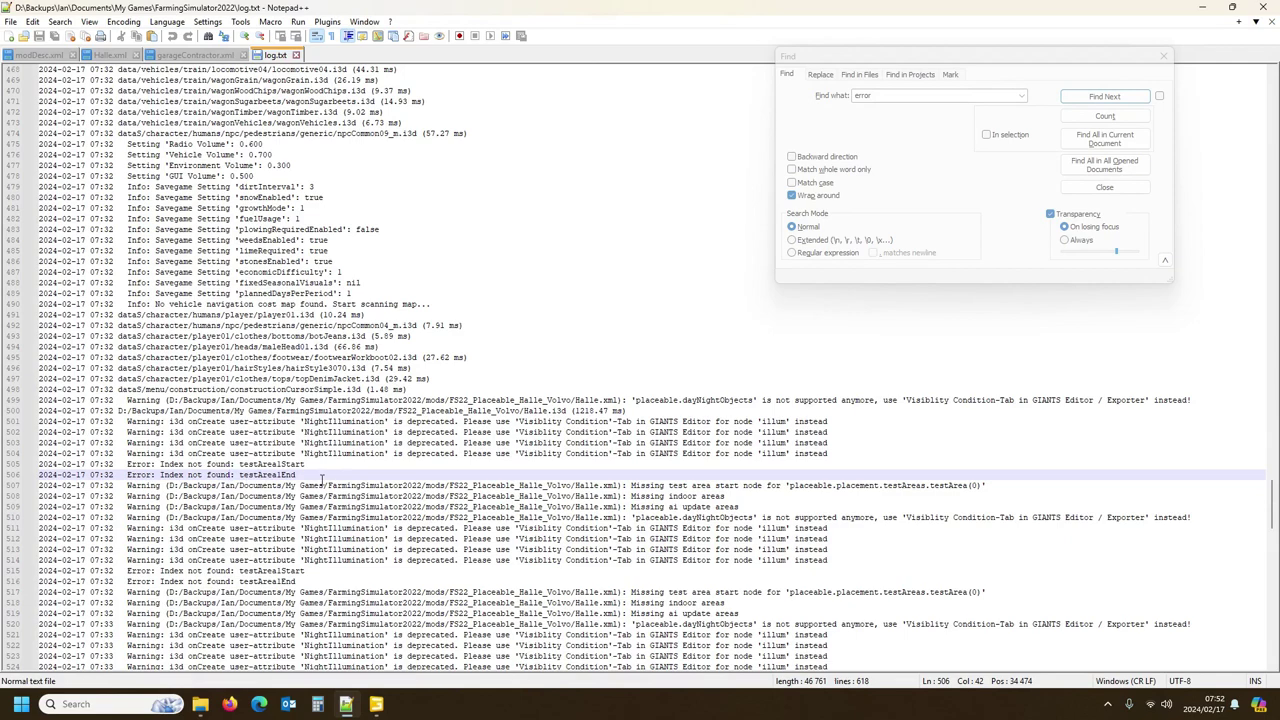
click(346, 704)
click(346, 704)
click(110, 56)
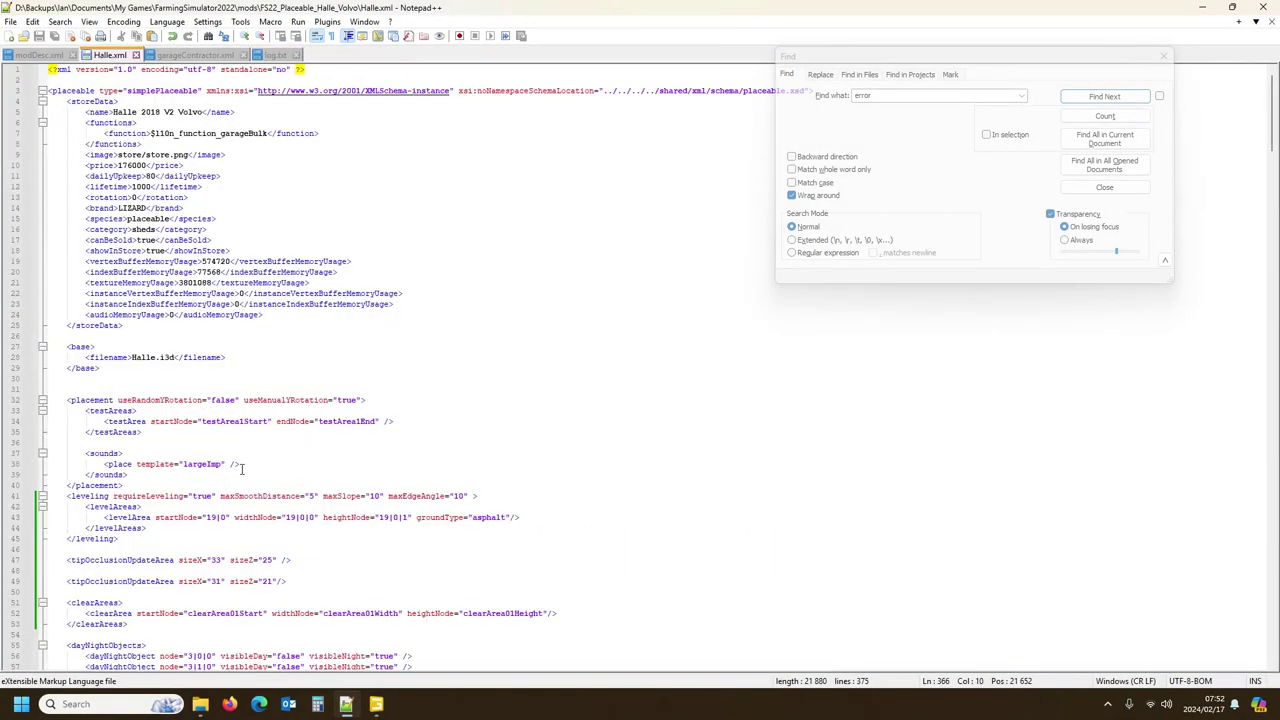
click(86, 402)
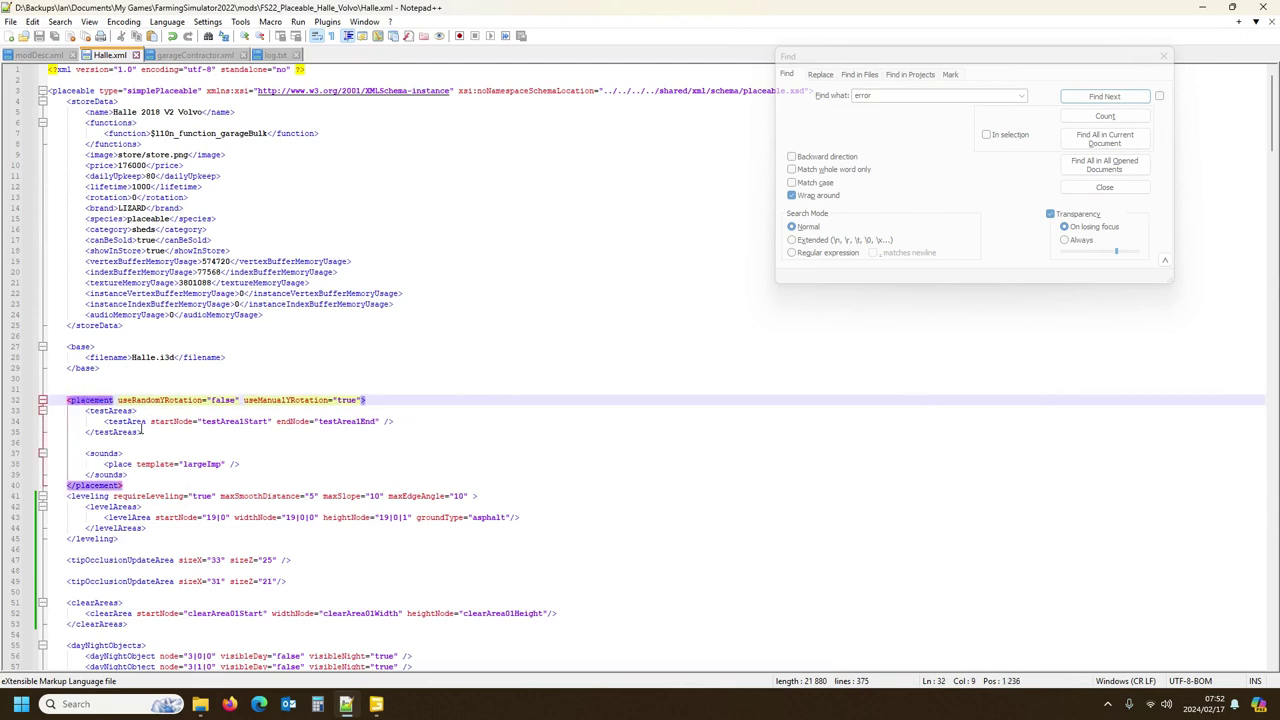
double_click(233, 422)
Step: Check the i3dMappings block of Halle.xml for test area entries and return to the testAreas section
scroll(268, 506, down, 20)
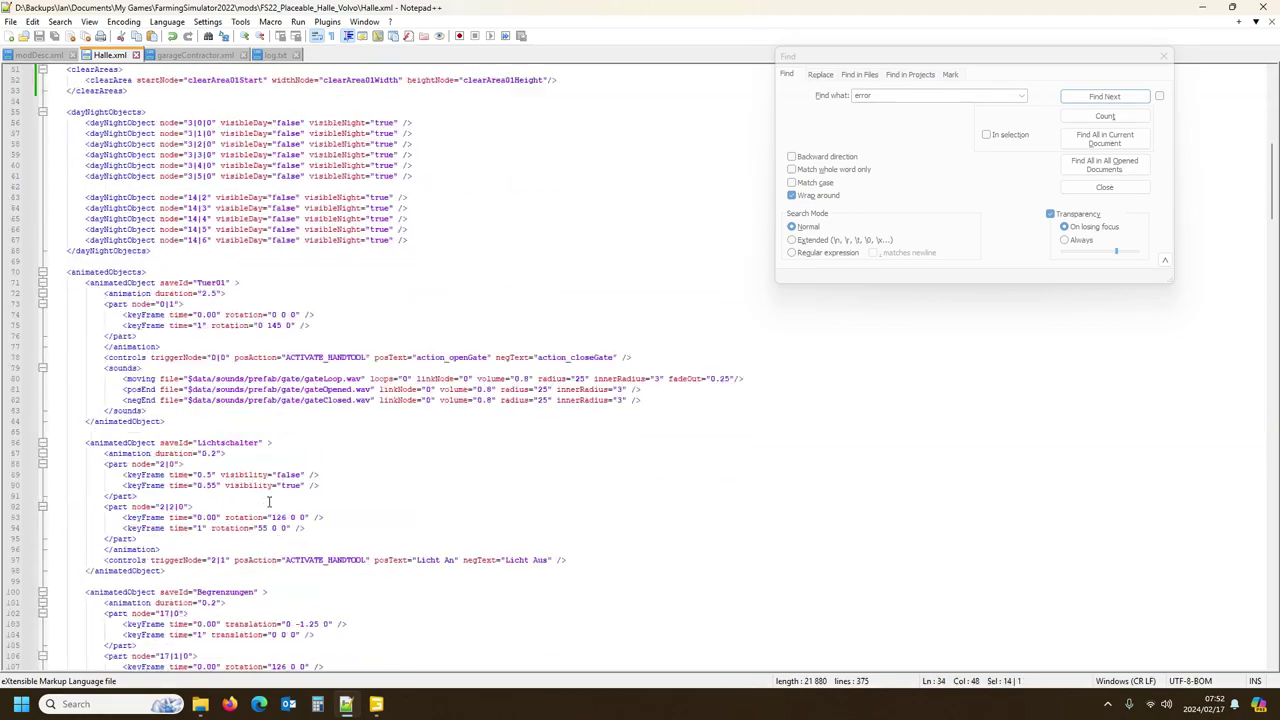
scroll(268, 506, down, 20)
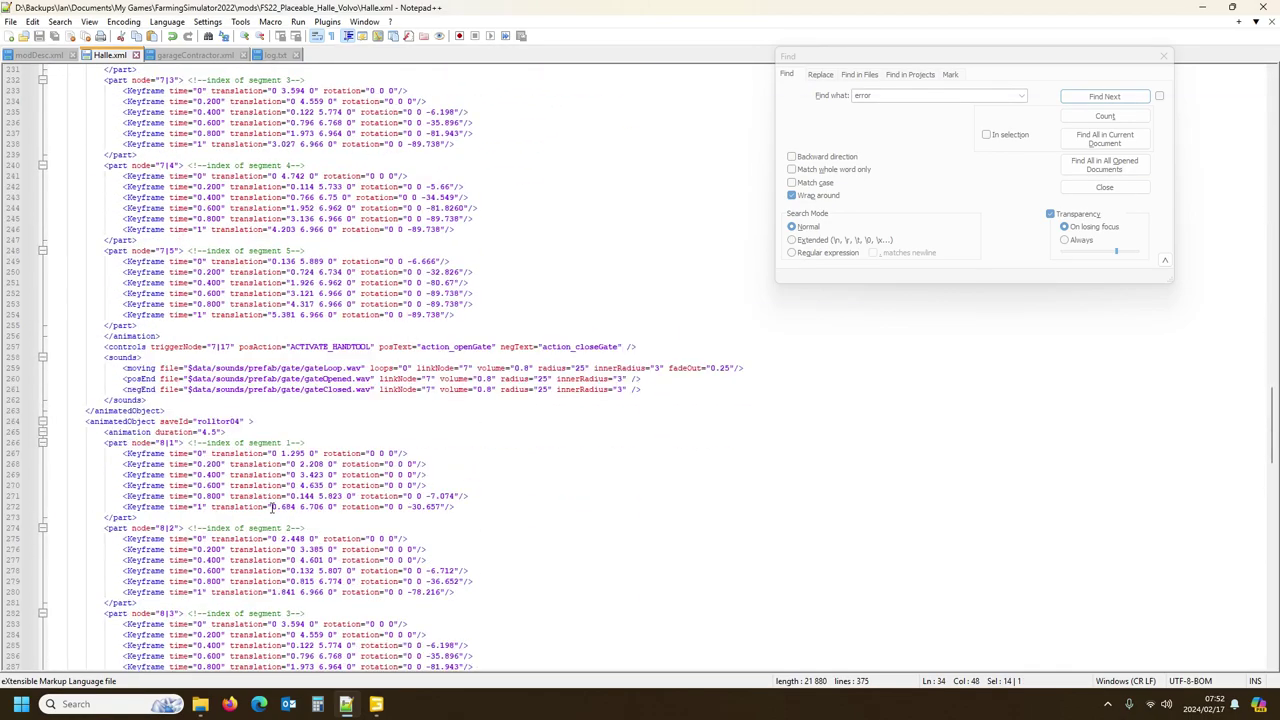
scroll(236, 443, up, 7)
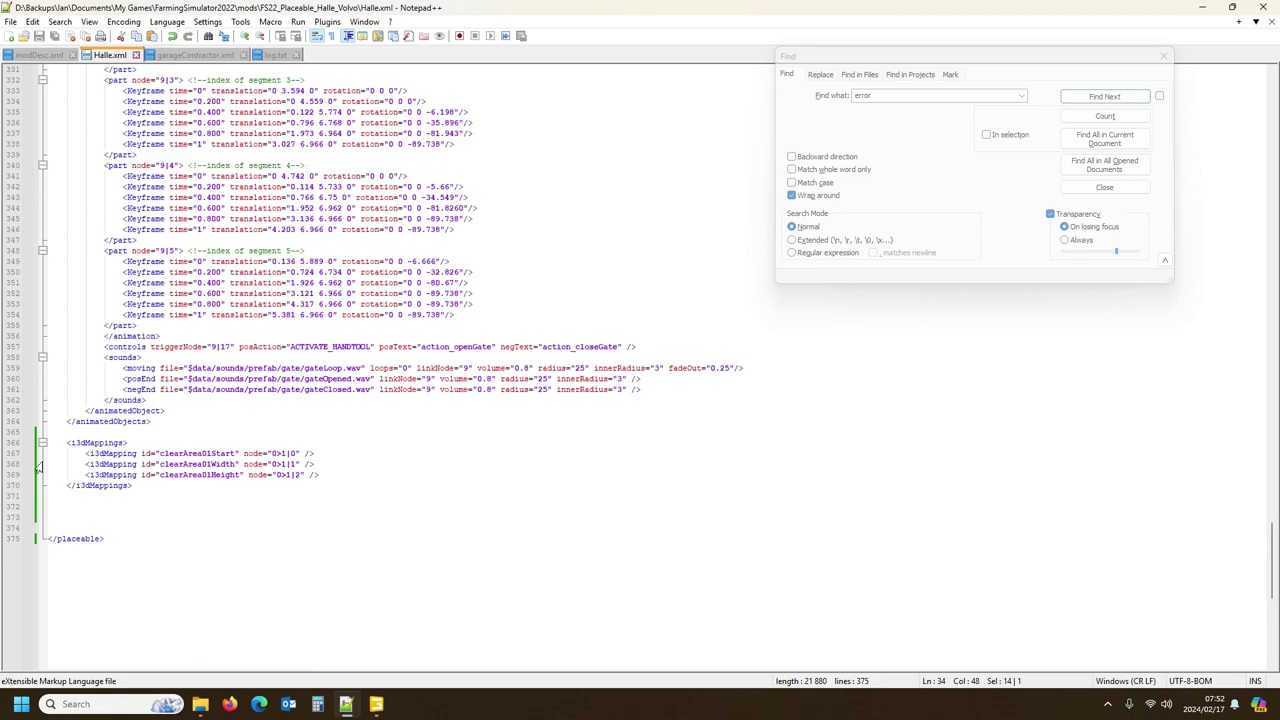
scroll(150, 455, up, 20)
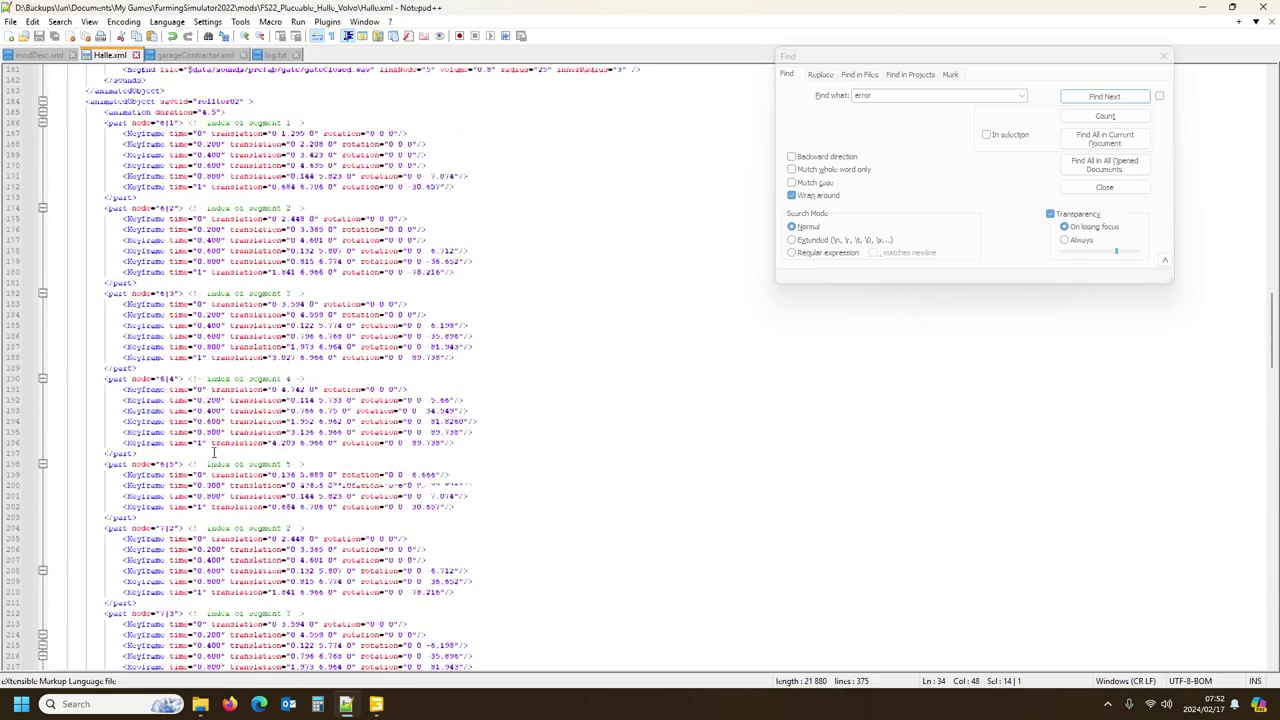
scroll(213, 453, down, 7)
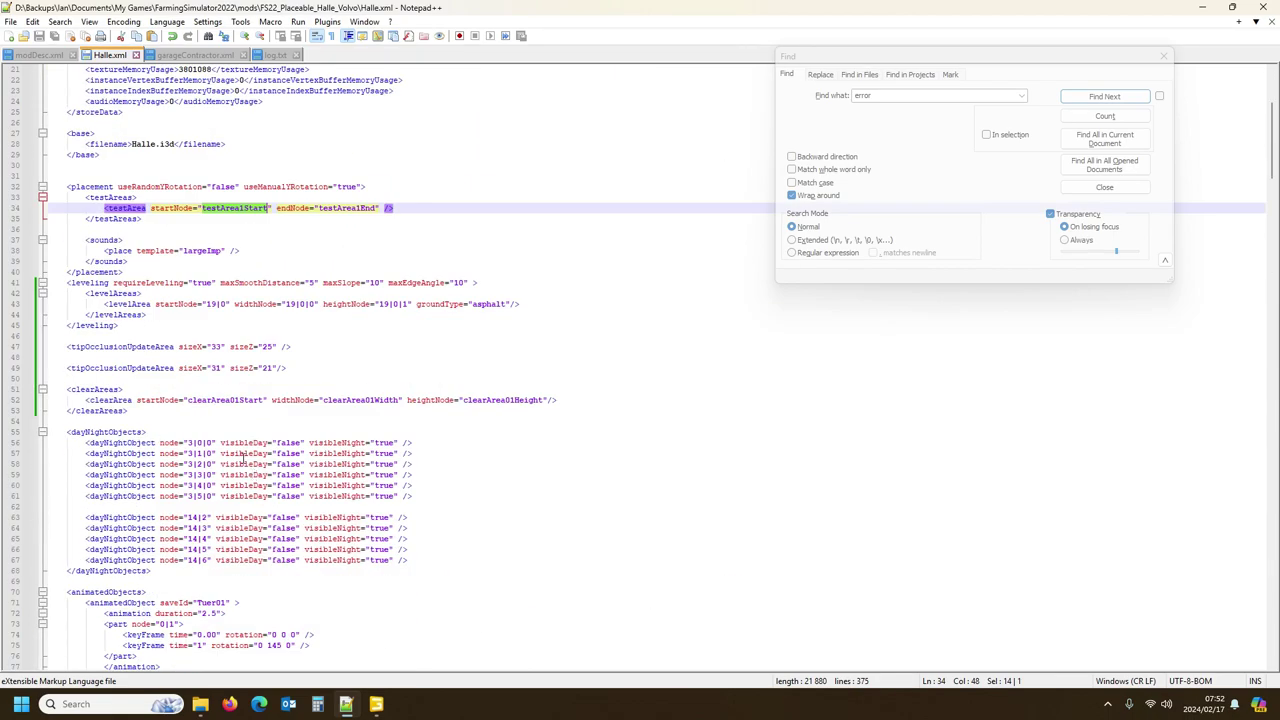
Step: Review the clearAreas, leveling and placement testAreas sections of Halle.xml, consulting log.txt and garageContractor.xml for comparison
click(86, 389)
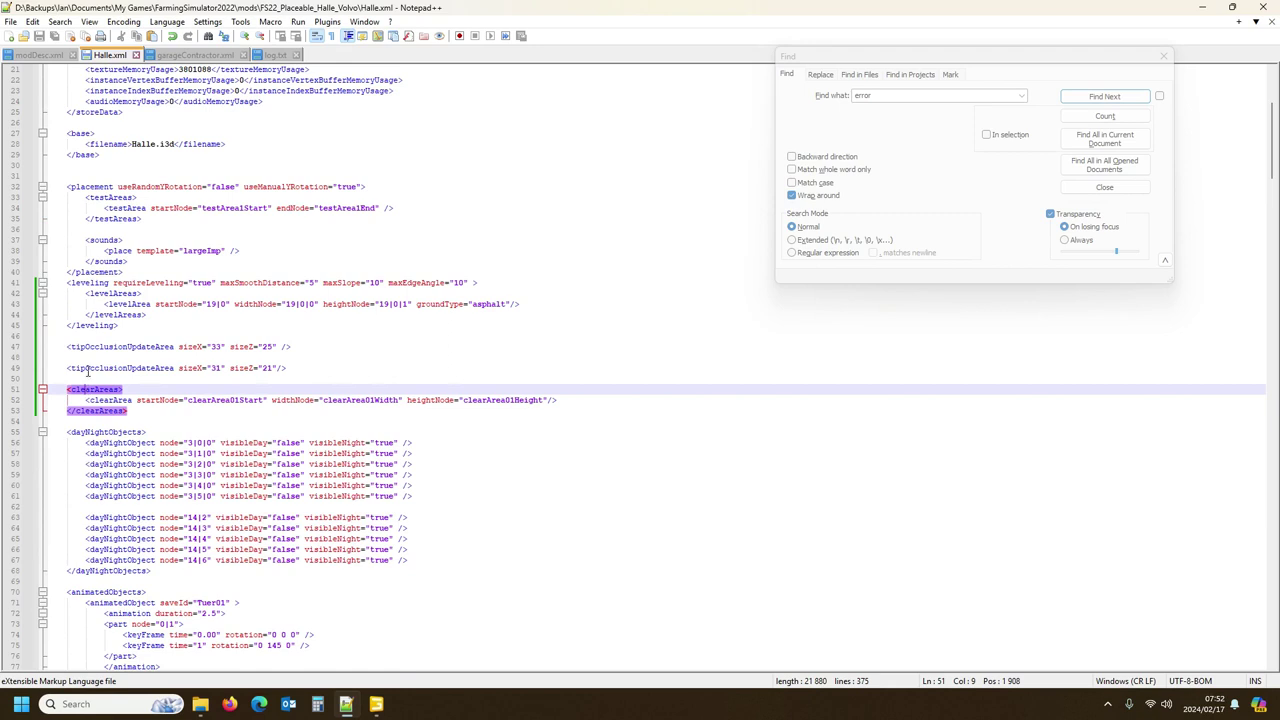
click(86, 282)
click(85, 186)
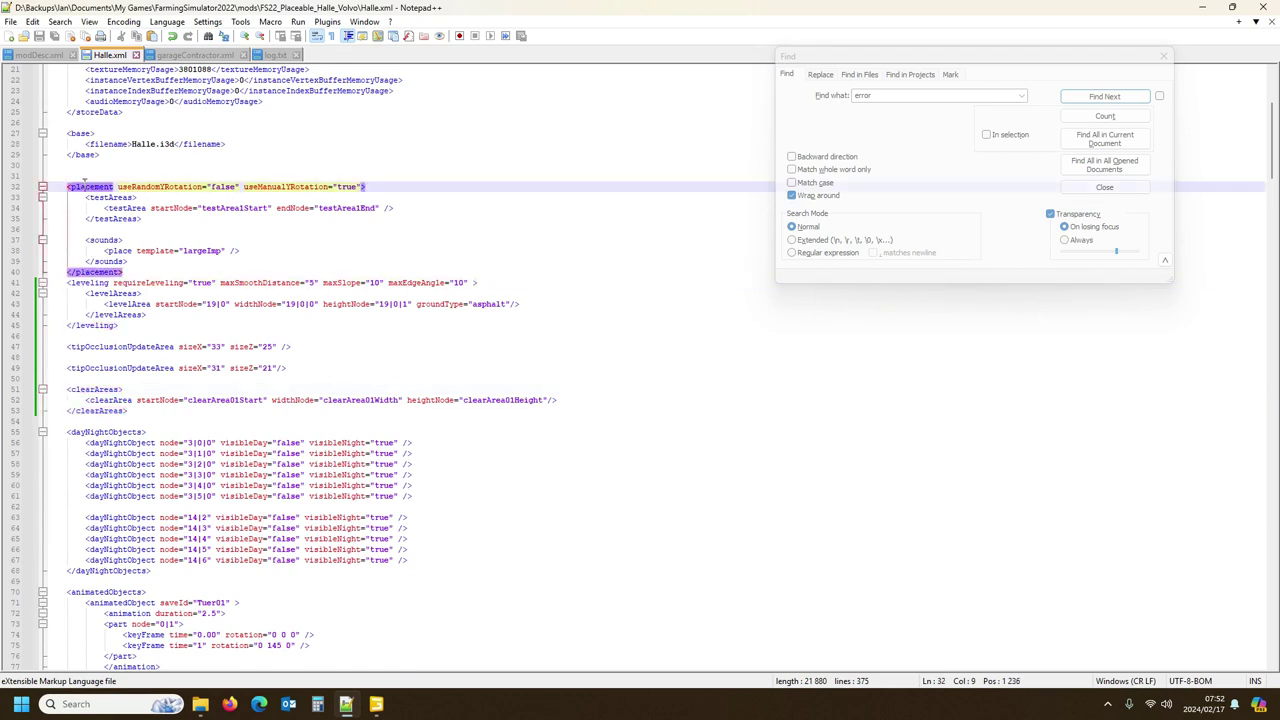
click(109, 197)
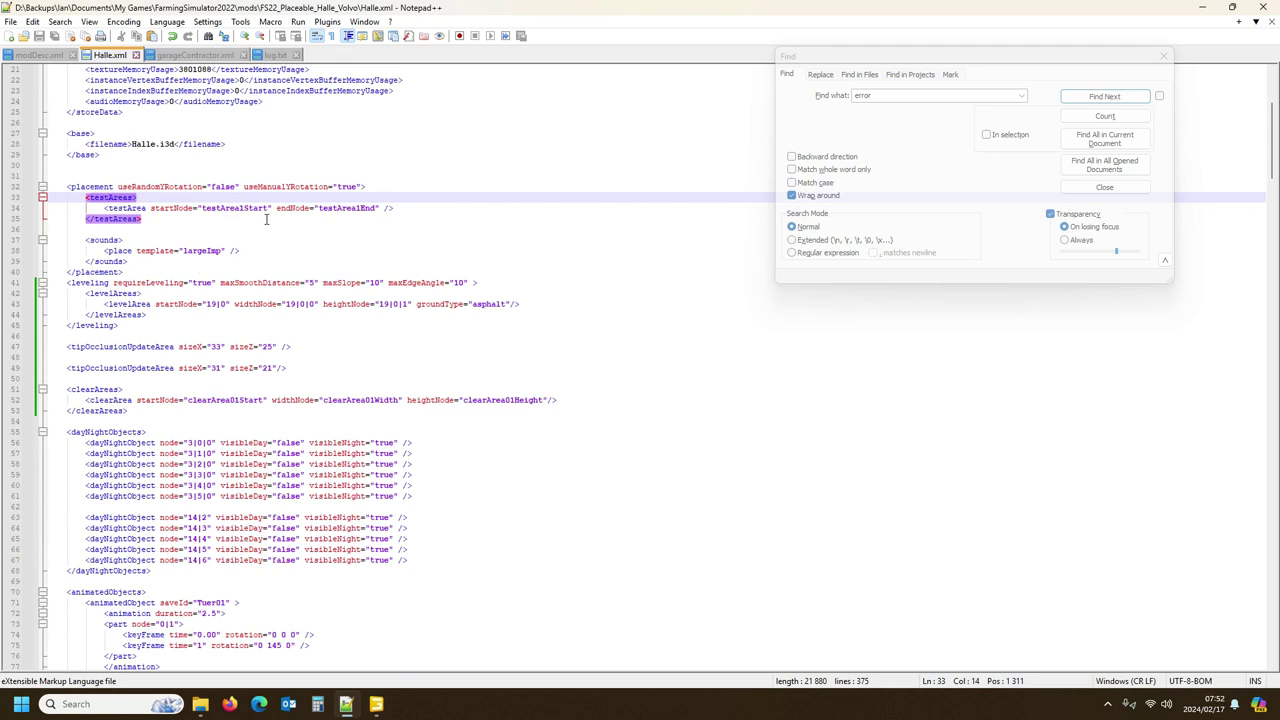
click(234, 207)
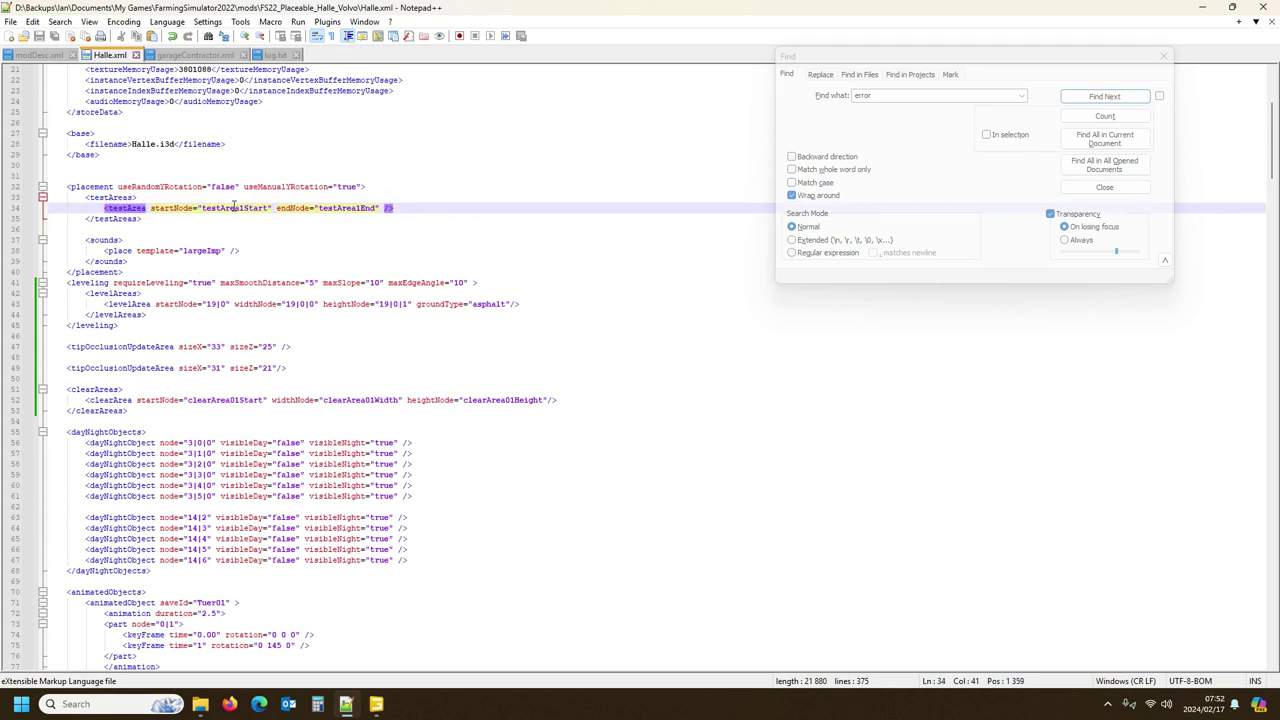
click(81, 186)
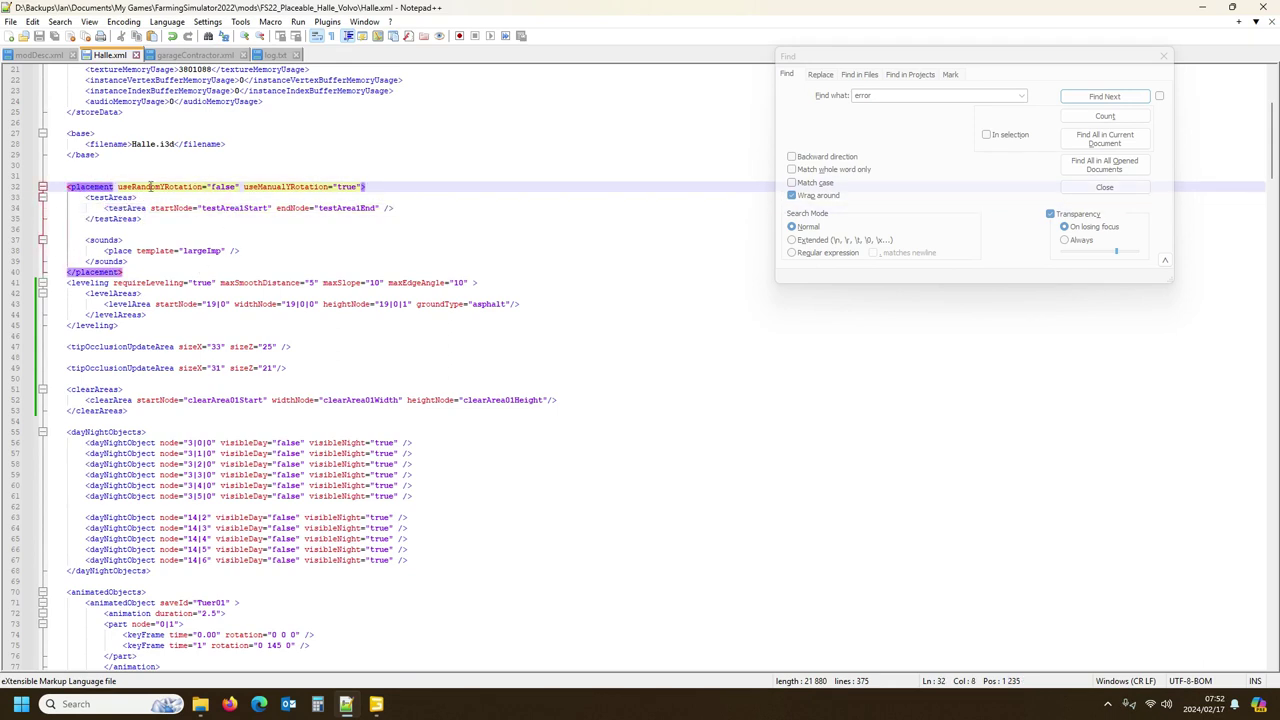
click(274, 55)
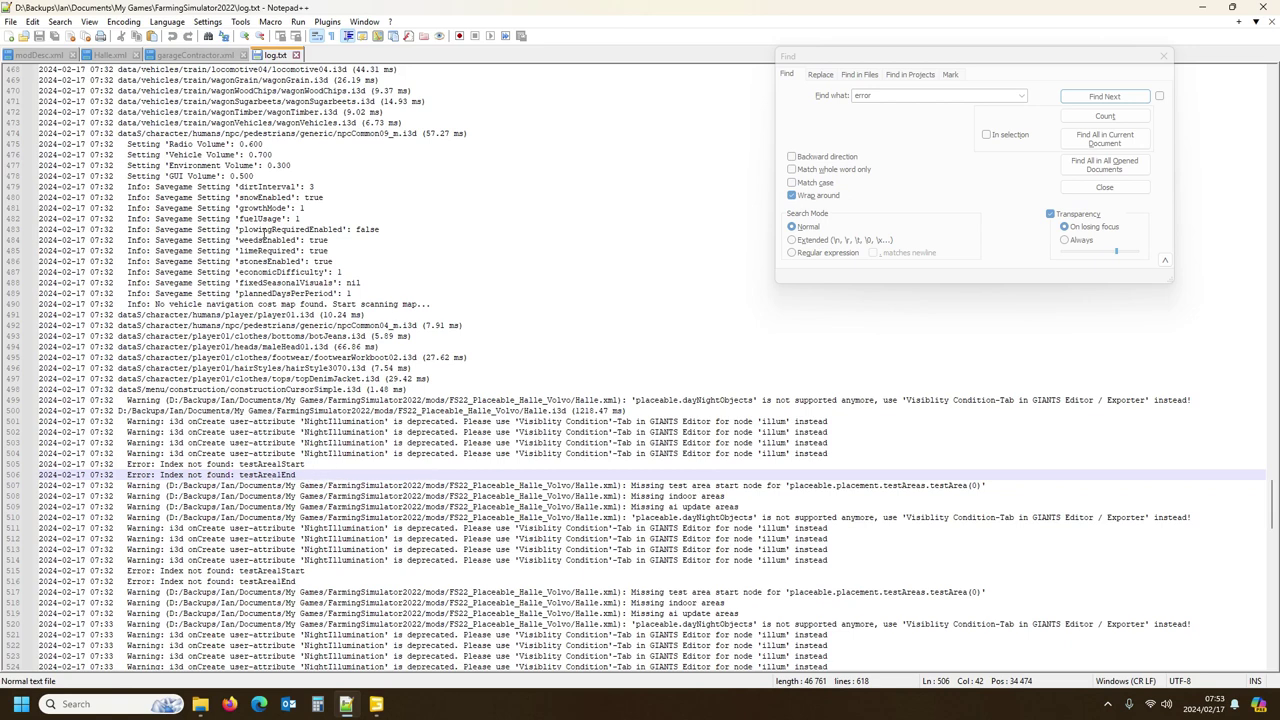
click(190, 55)
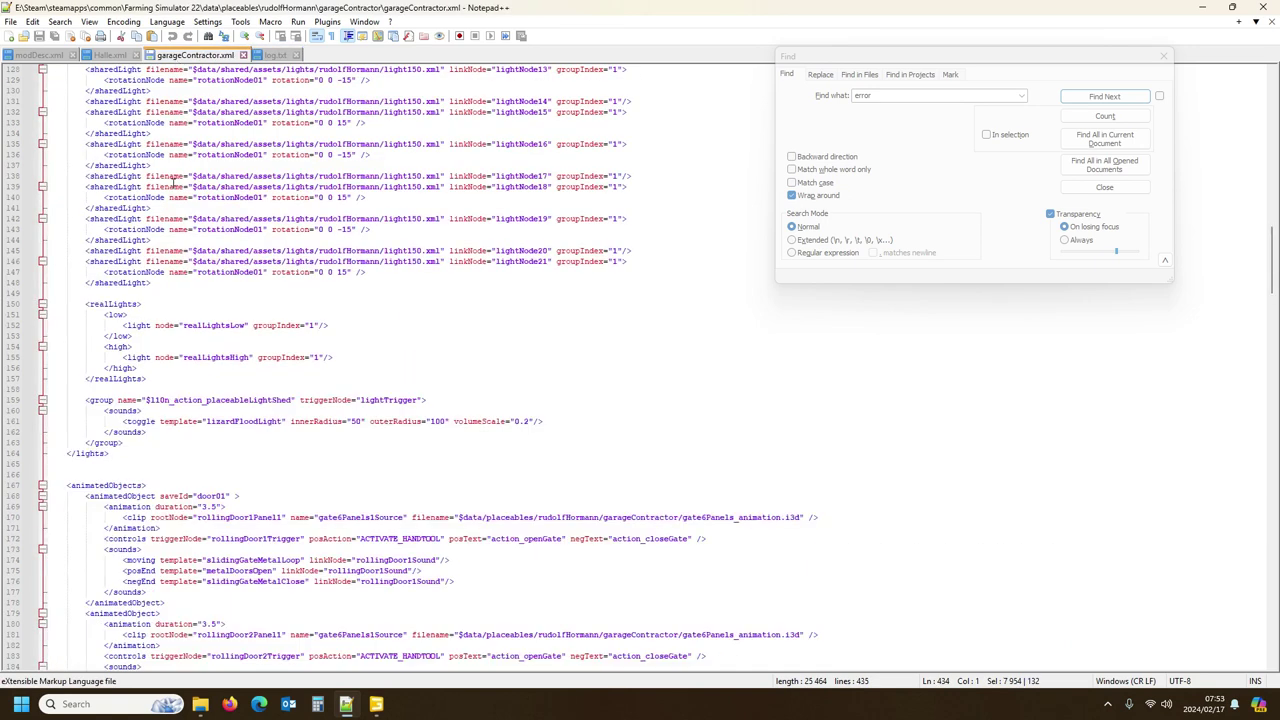
click(109, 56)
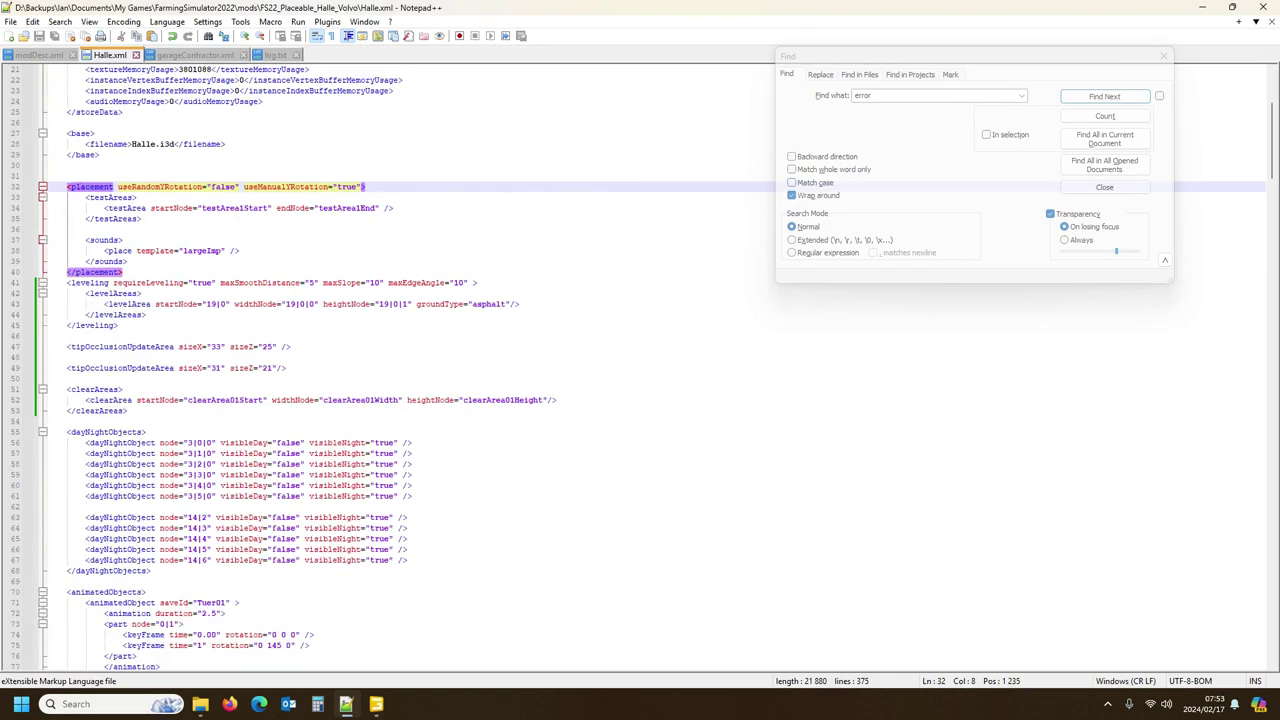
Step: Switch to GIANTS Editor, collapse levelAreas and check the index paths of testAreas, testArea1Start and testArea1End
click(376, 704)
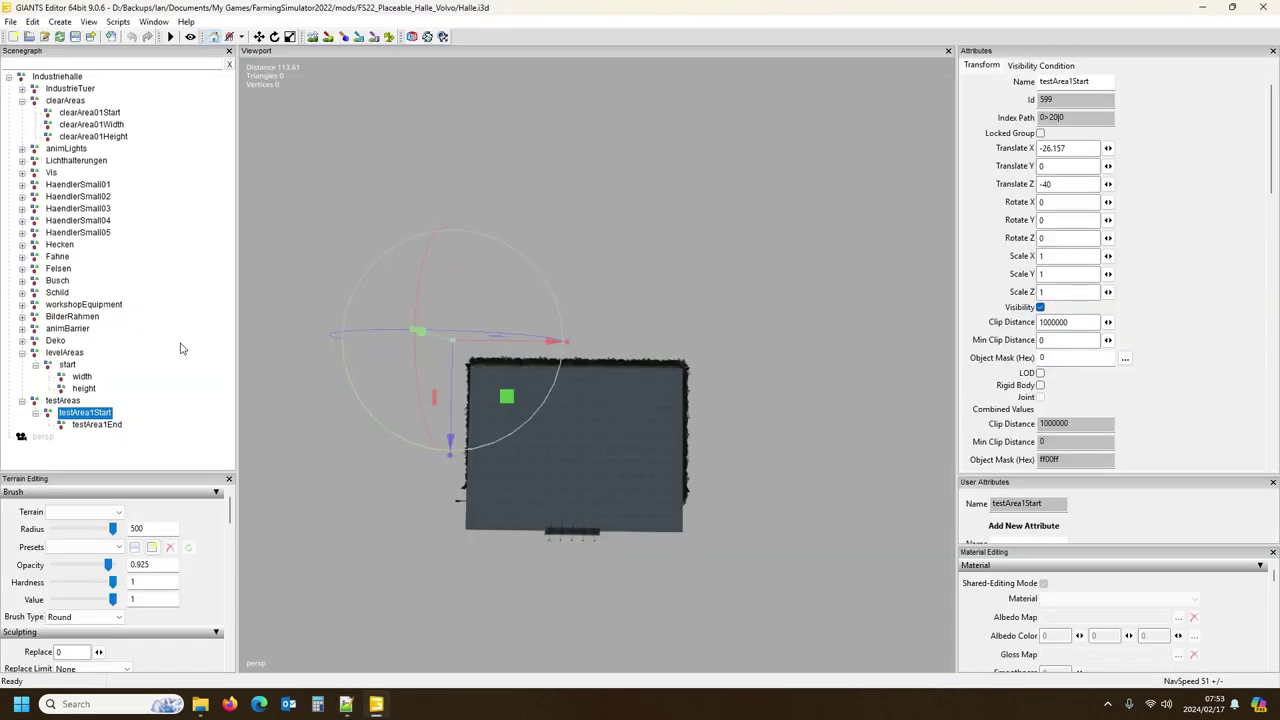
click(100, 424)
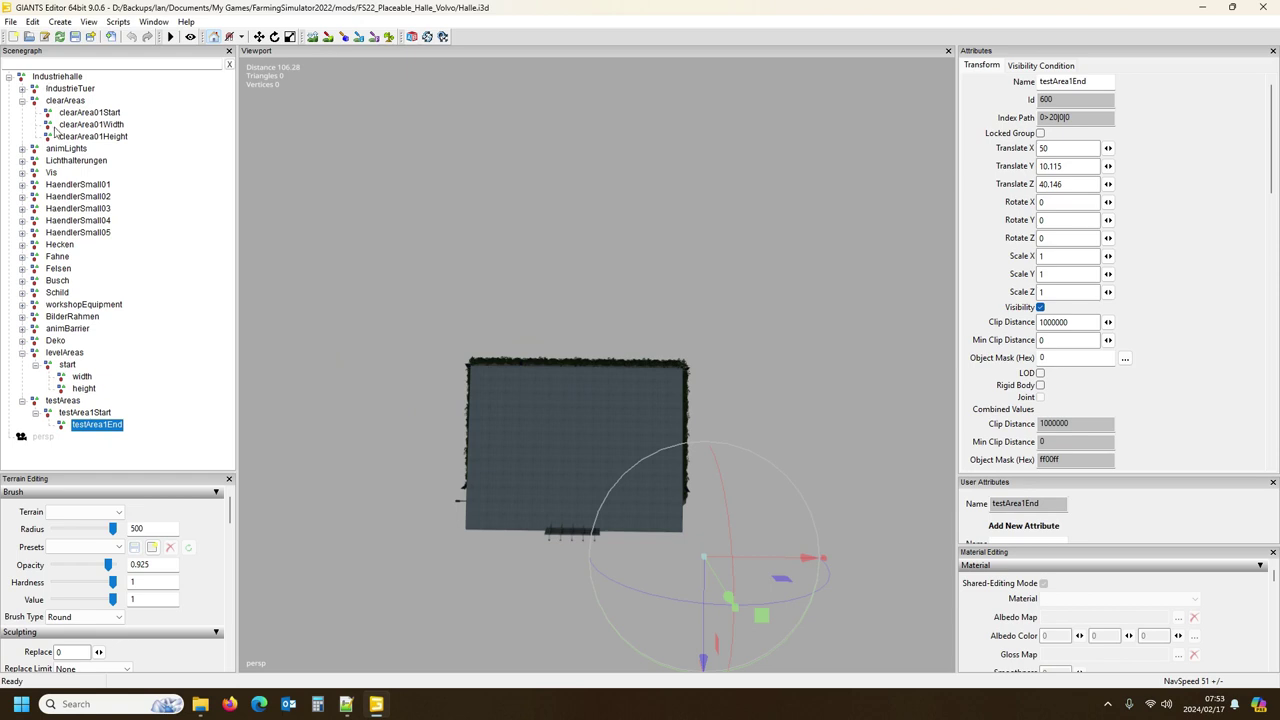
click(23, 353)
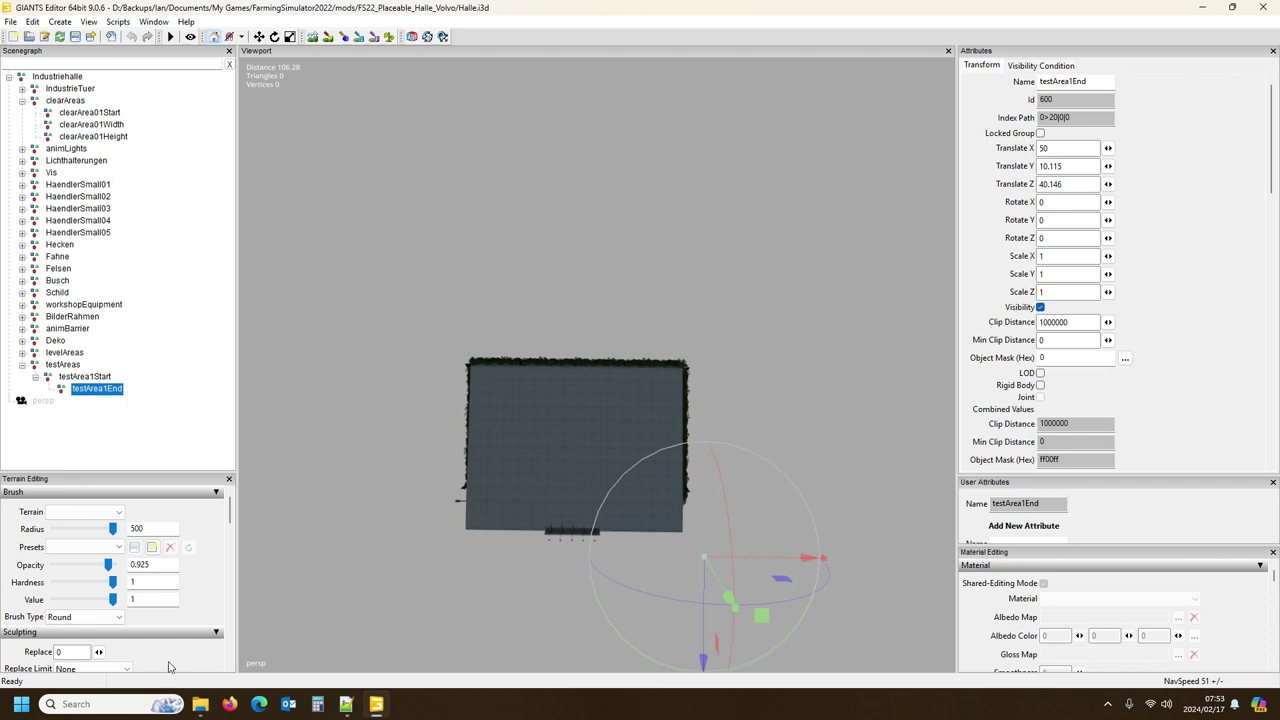
click(62, 366)
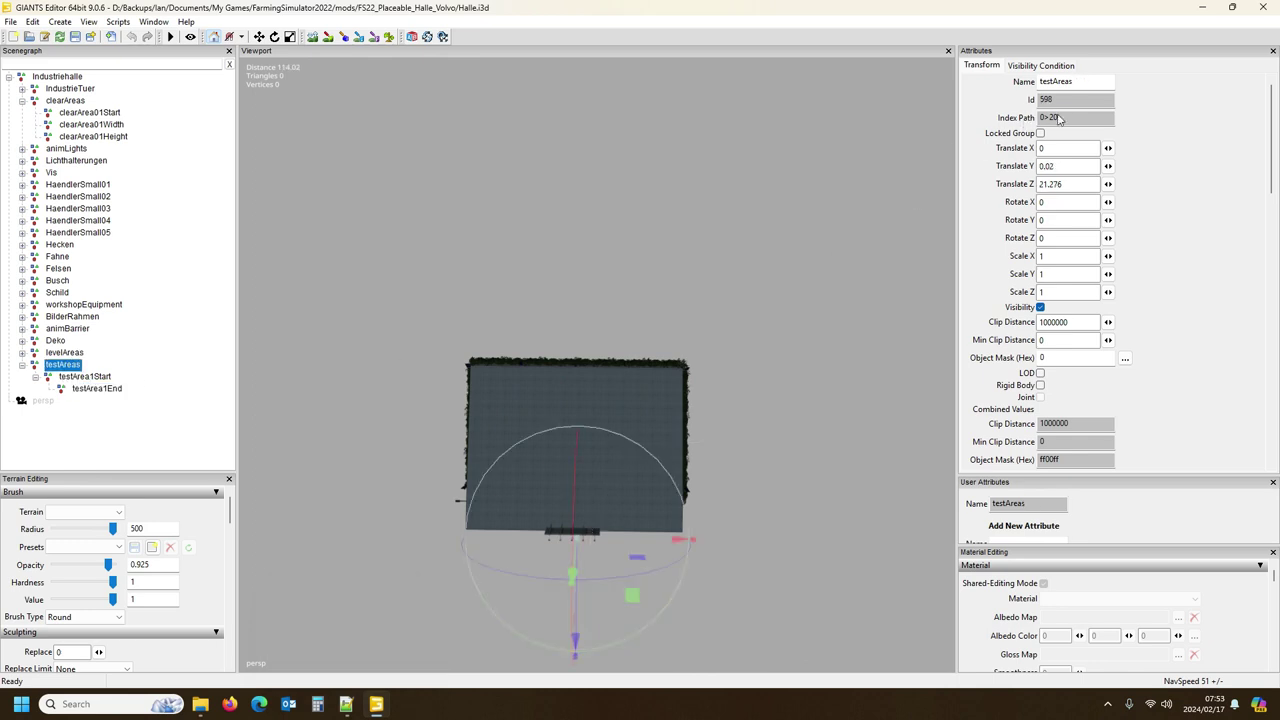
click(86, 377)
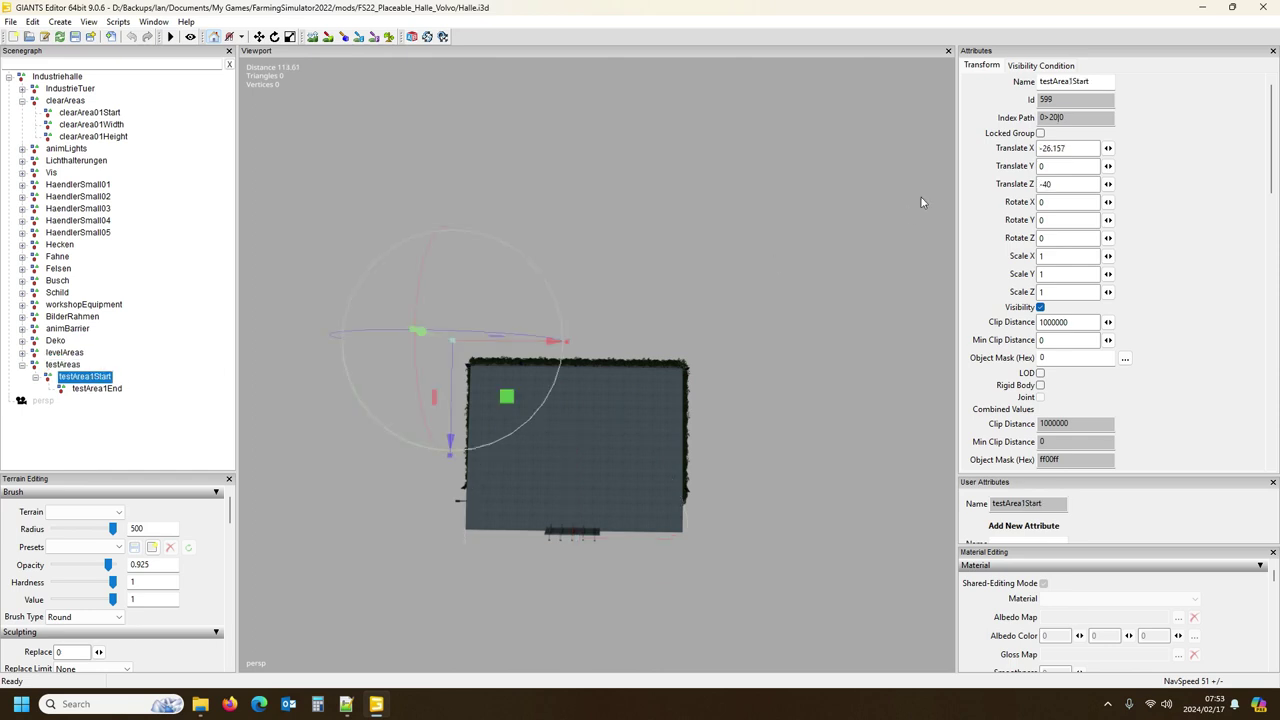
click(97, 388)
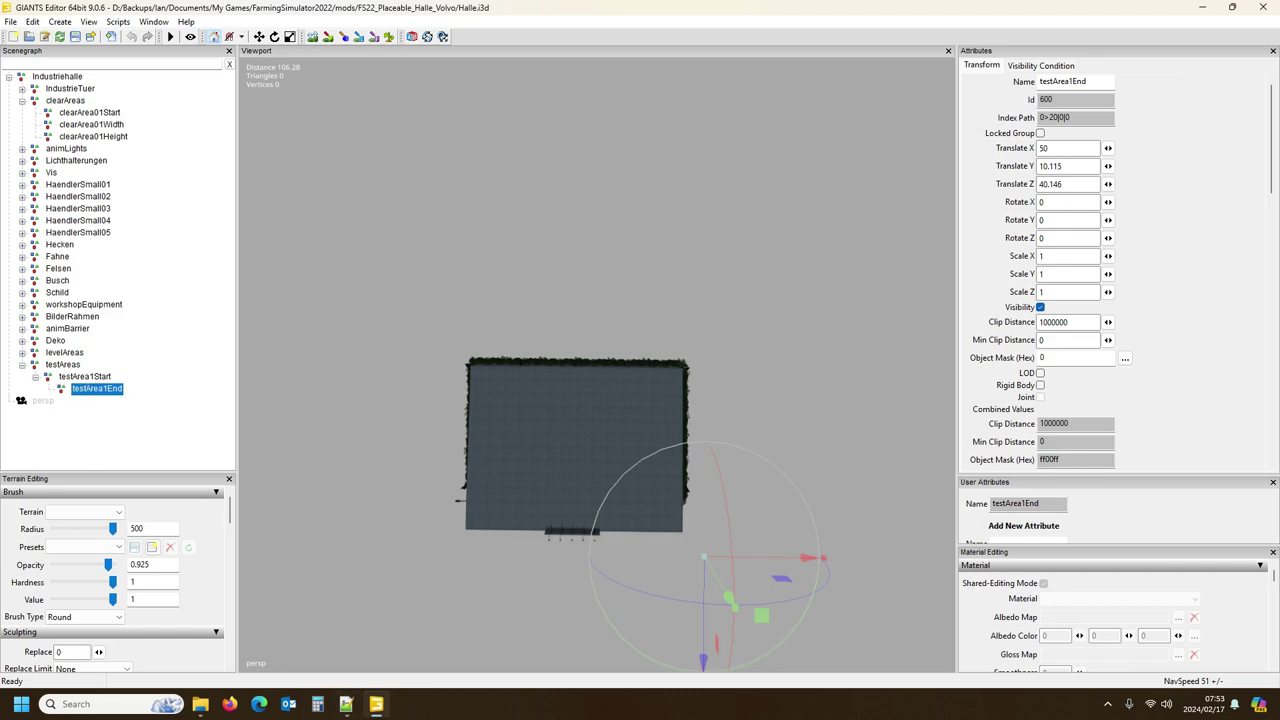
Step: Return to log.txt in Notepad++ and examine the "Index not found" errors for testArea1Start and testArea1End
click(346, 704)
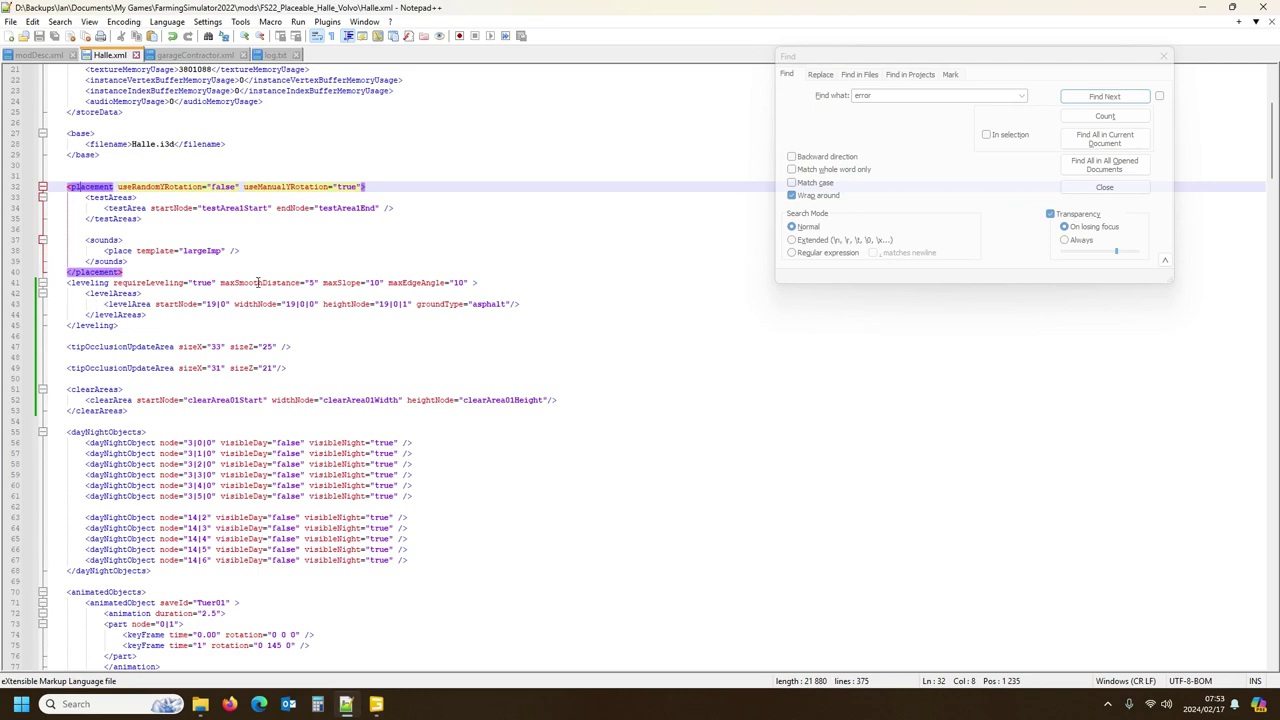
click(275, 56)
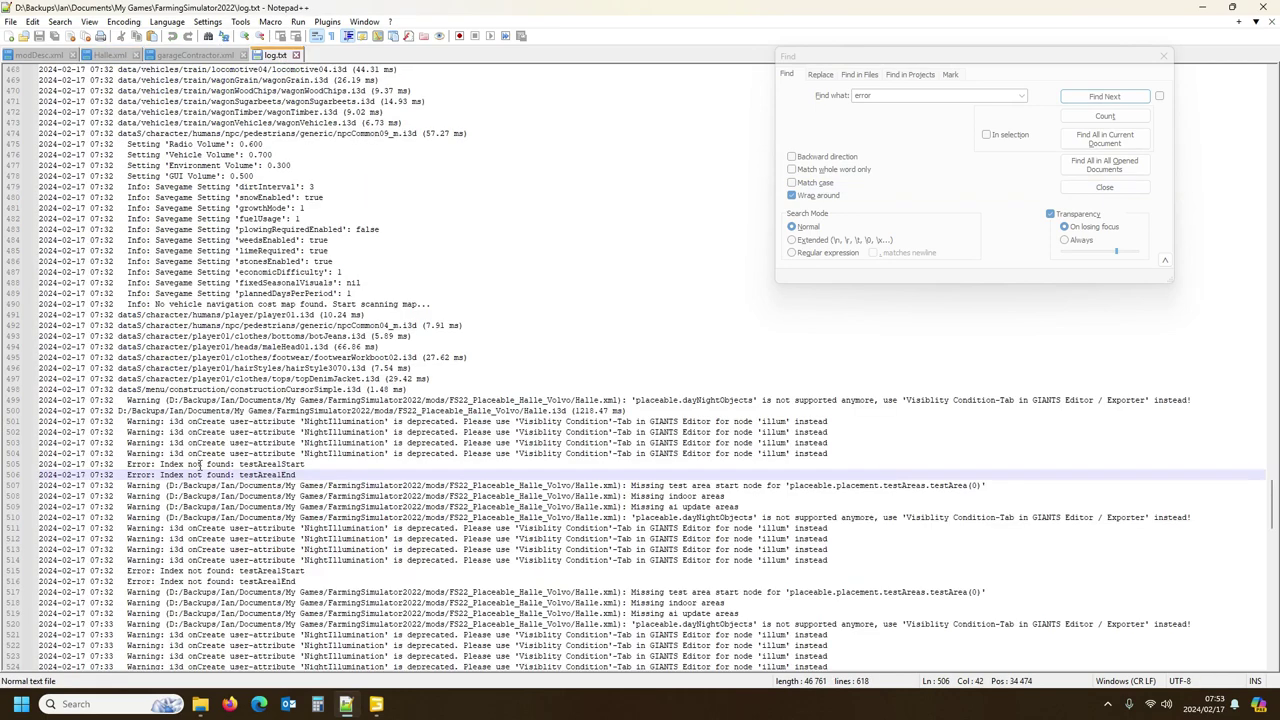
scroll(190, 463, down, 3)
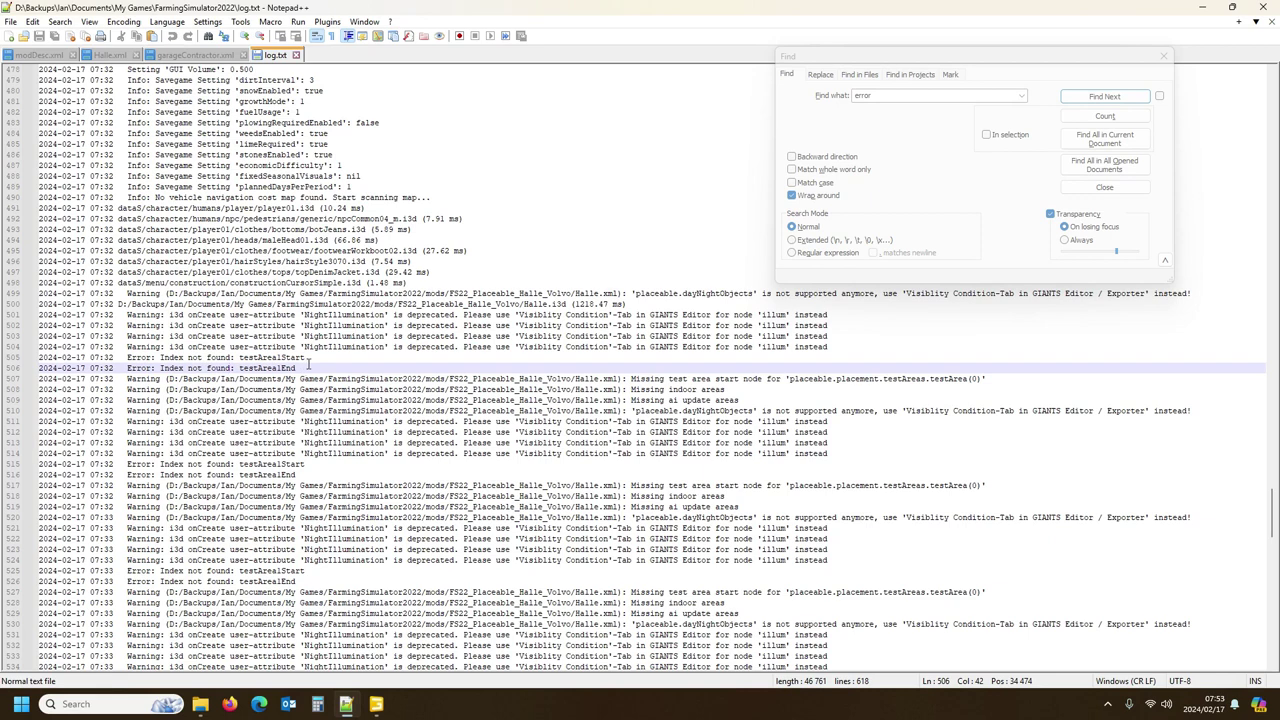
drag(280, 358, 284, 357)
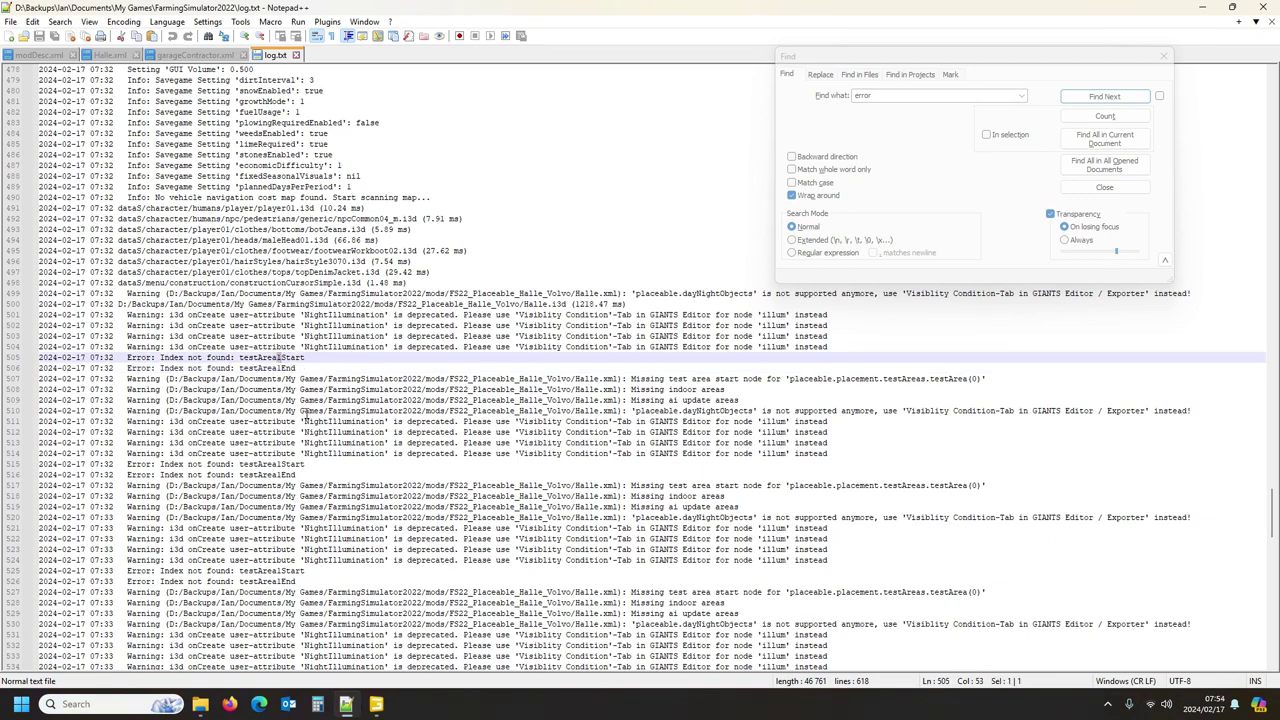
click(350, 706)
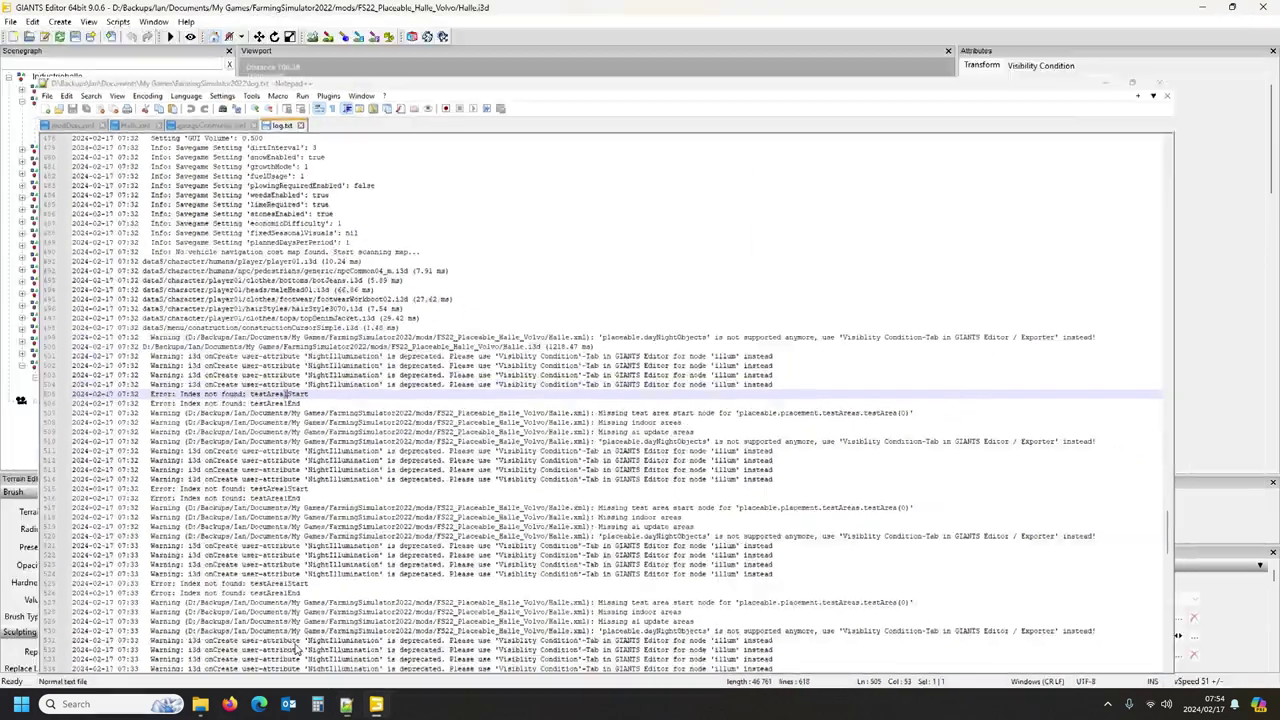
click(348, 704)
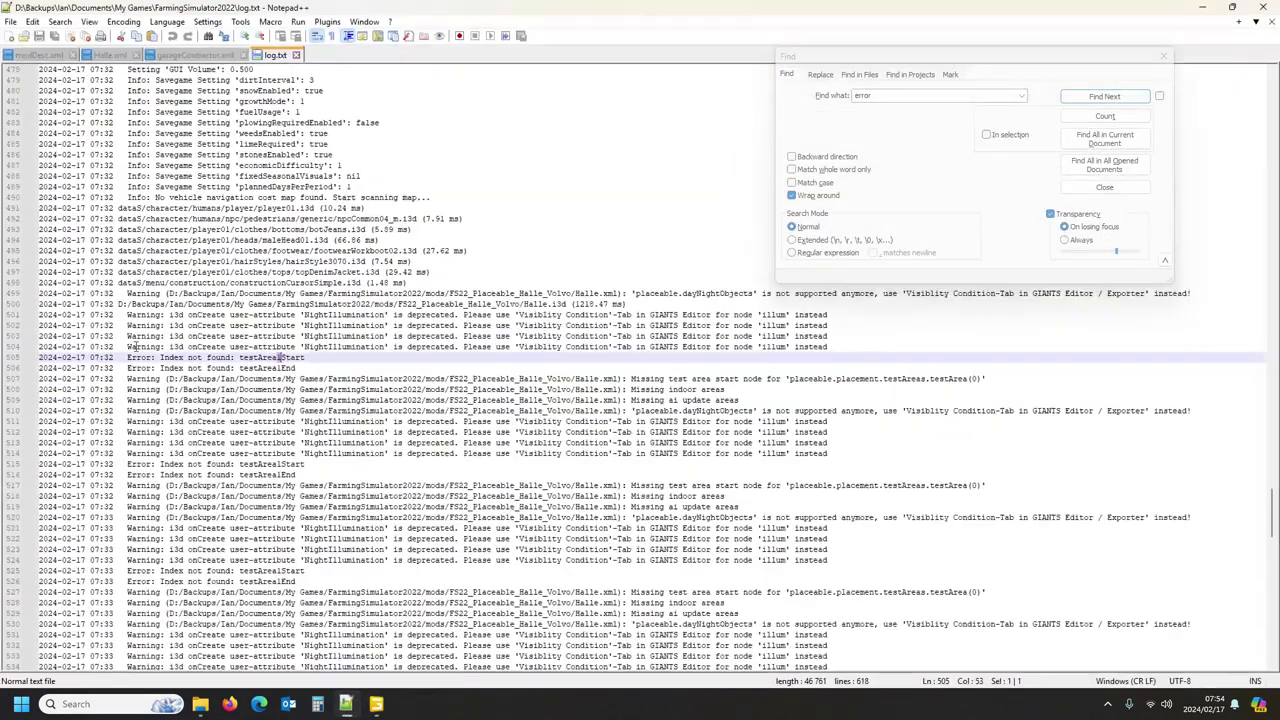
Step: In the i3dMappings block of Halle.xml, add six copies of the clearArea01Height line and insert a blank line before them
click(60, 56)
click(110, 56)
scroll(175, 484, down, 20)
scroll(175, 484, down, 20)
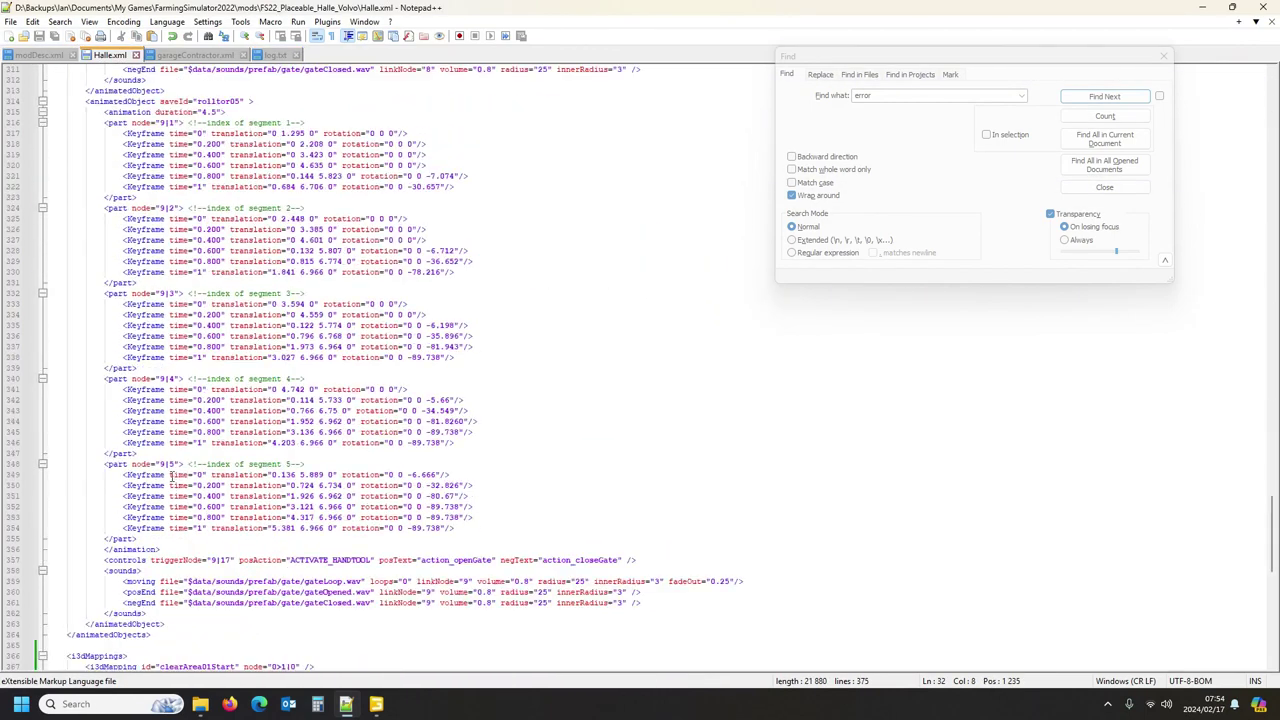
scroll(162, 389, up, 10)
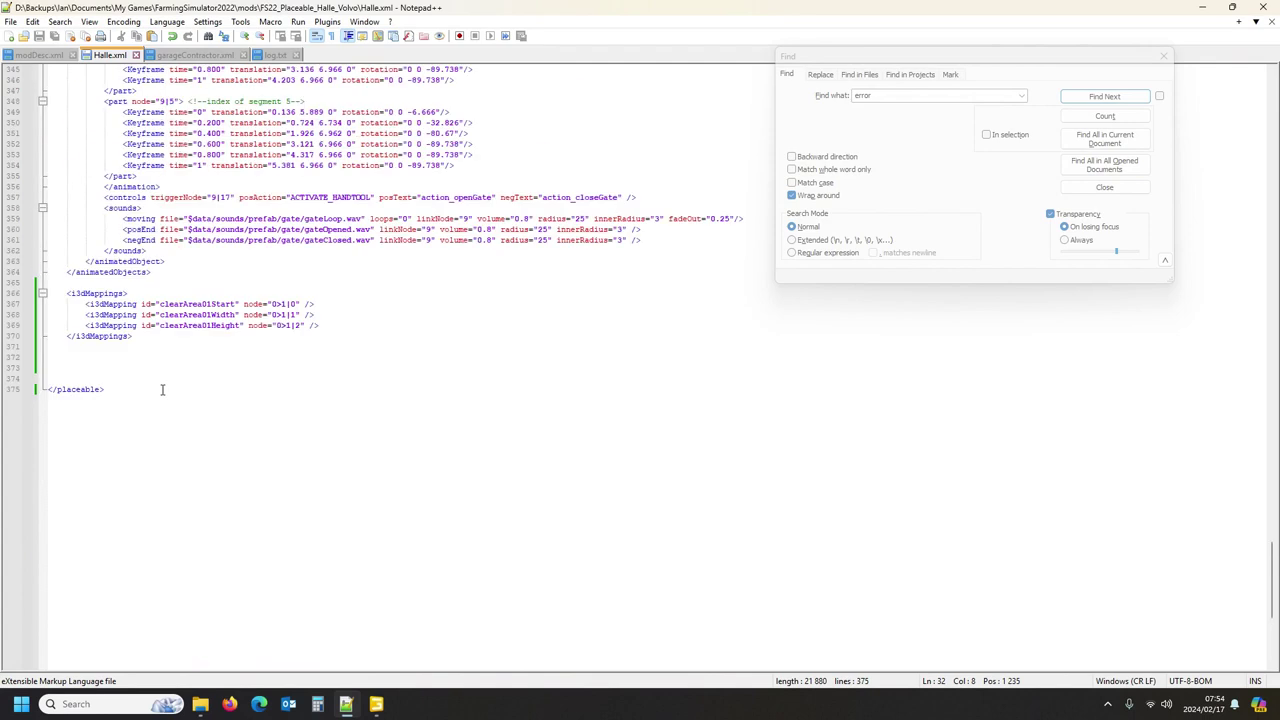
click(10, 326)
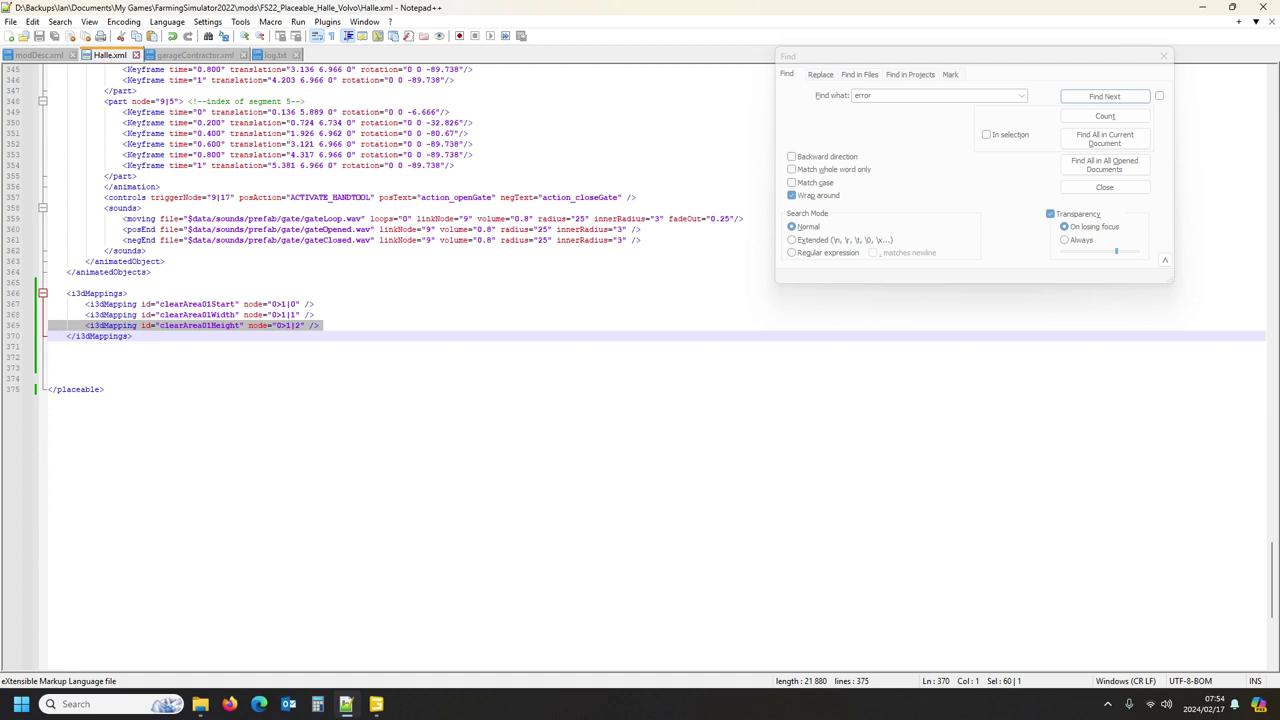
key(ctrl+v)
key(ctrl+v)
key(ctrl+v)
key(ctrl+v)
key(ctrl+v)
key(ctrl+v)
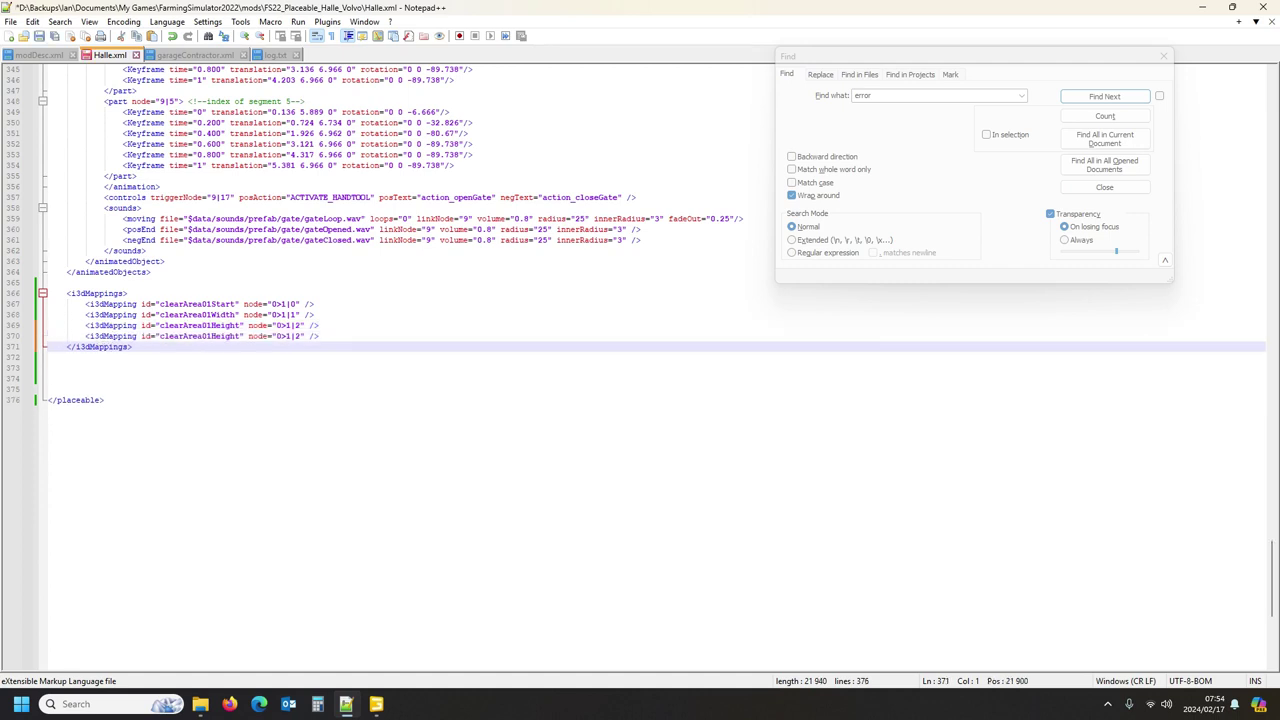
text(<i3dMapping id="clearArea01Height" node="0>1|2" />)
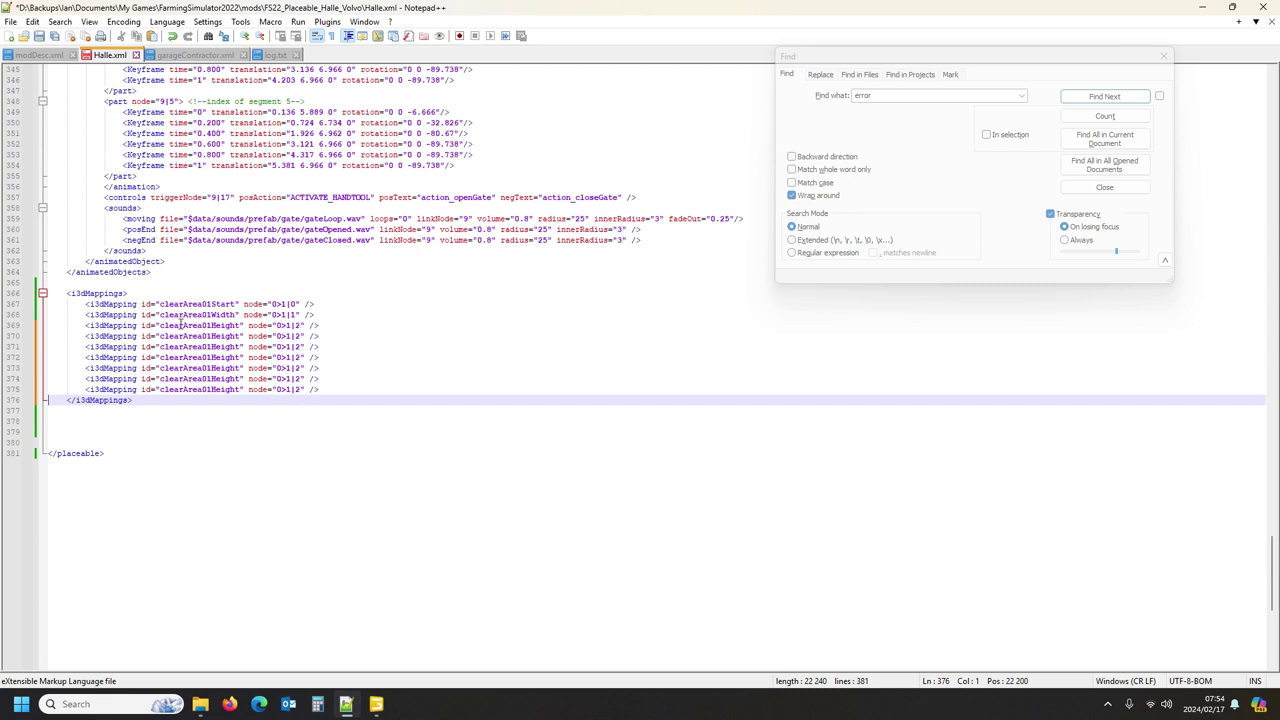
click(325, 324)
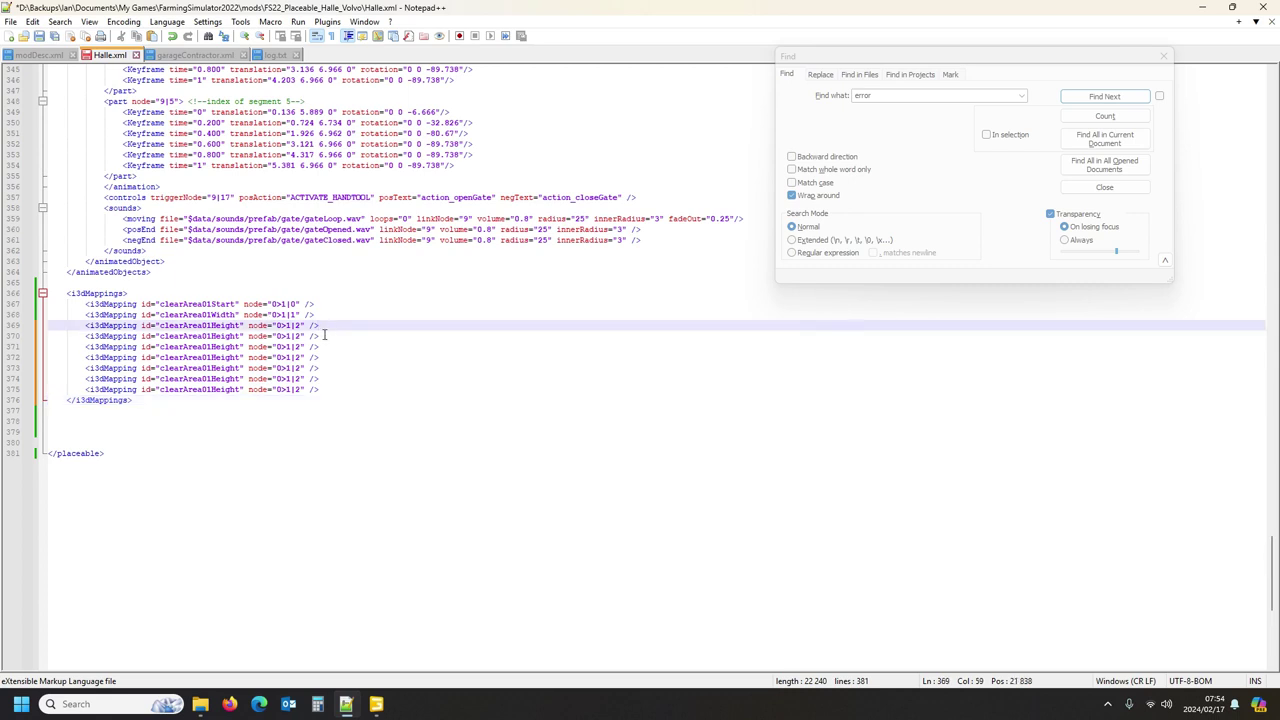
key(Return)
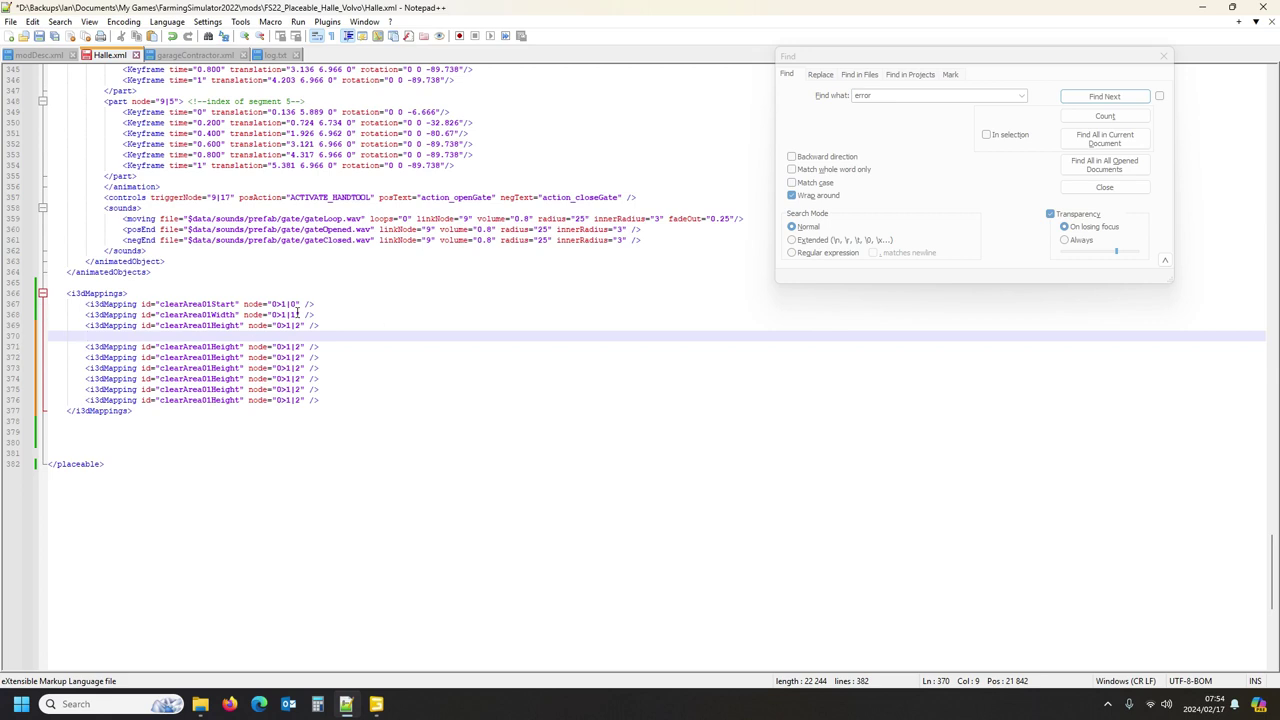
Step: Copy testArea1Start's index path 0>20|0 from GIANTS Editor into the node value of the first duplicated mapping in Halle.xml
click(208, 347)
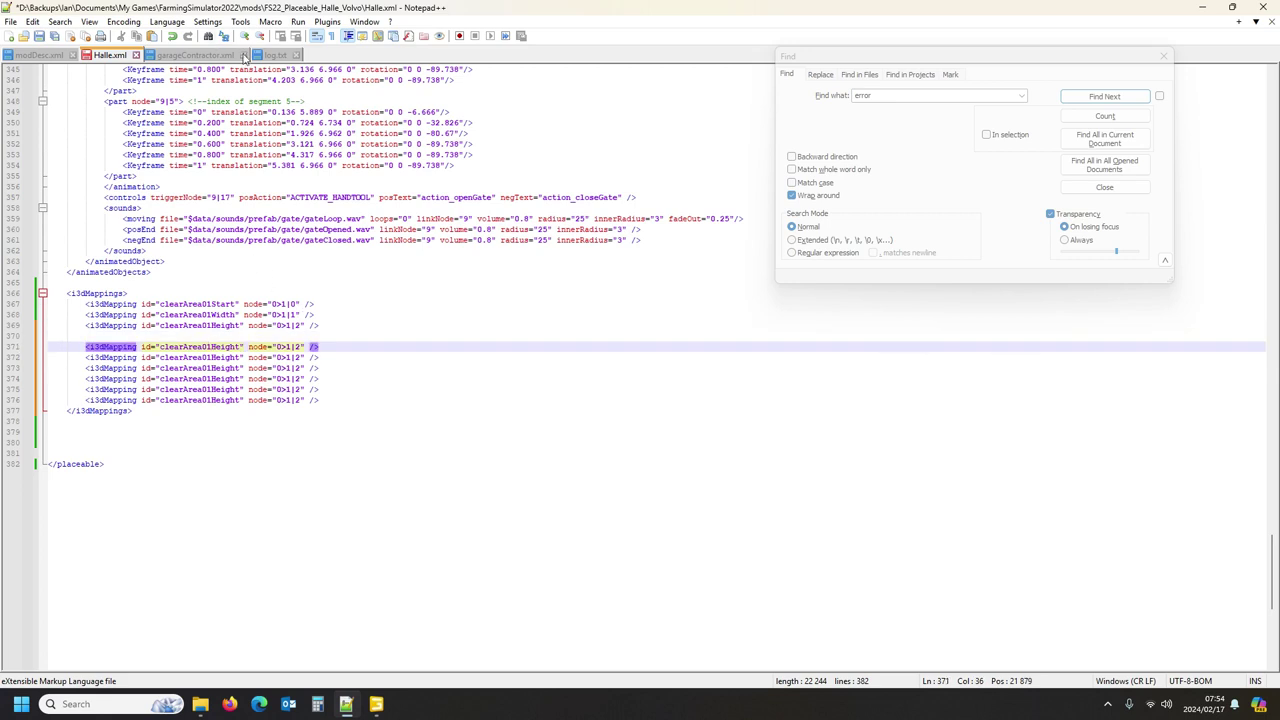
click(376, 704)
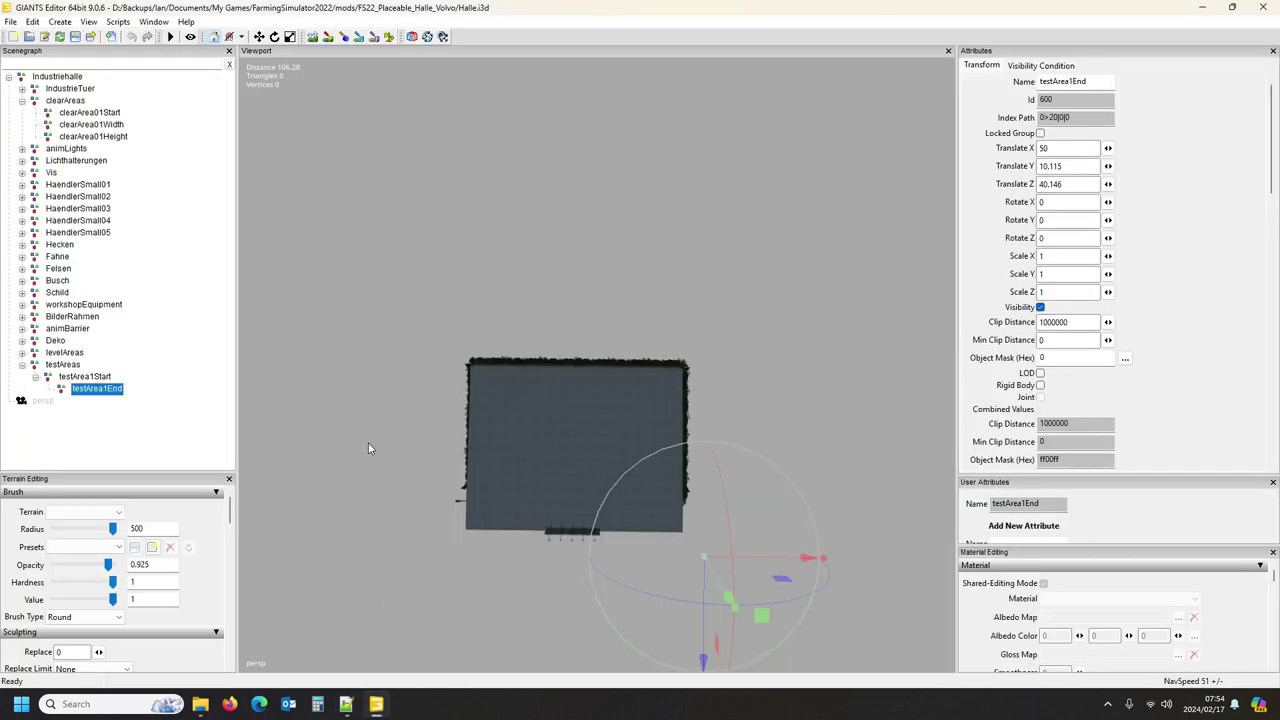
click(74, 379)
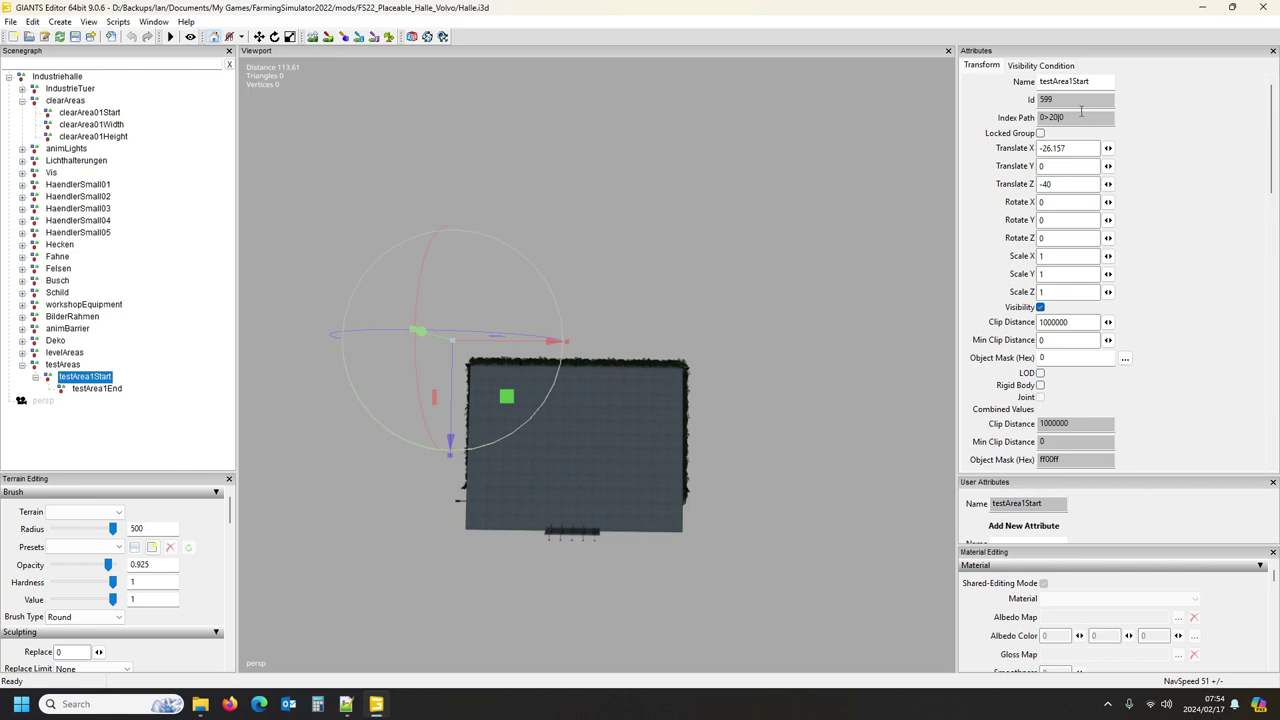
triple_click(1080, 117)
key(ctrl+c)
click(346, 704)
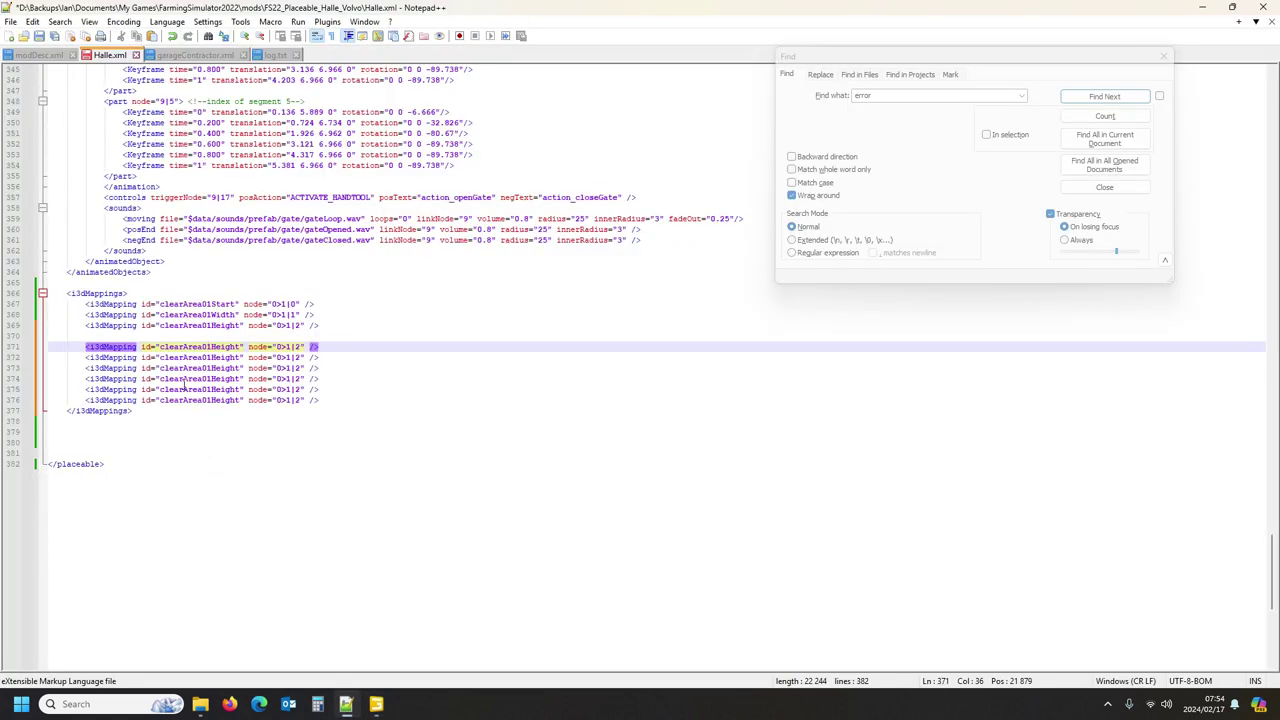
drag(277, 346, 304, 347)
key(ctrl+v)
Step: Copy the node name testArea1Start from GIANTS Editor into the id of the first duplicated mapping in Halle.xml
click(346, 704)
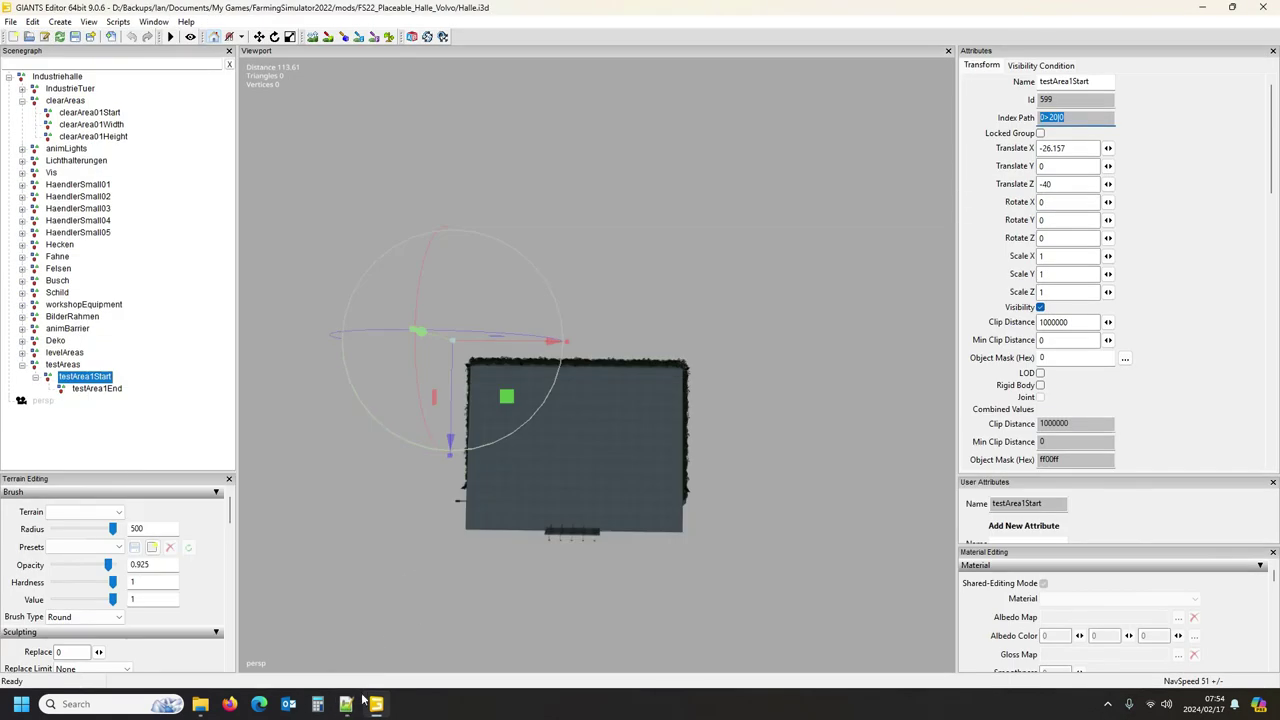
click(376, 704)
click(377, 705)
double_click(1098, 81)
key(ctrl+c)
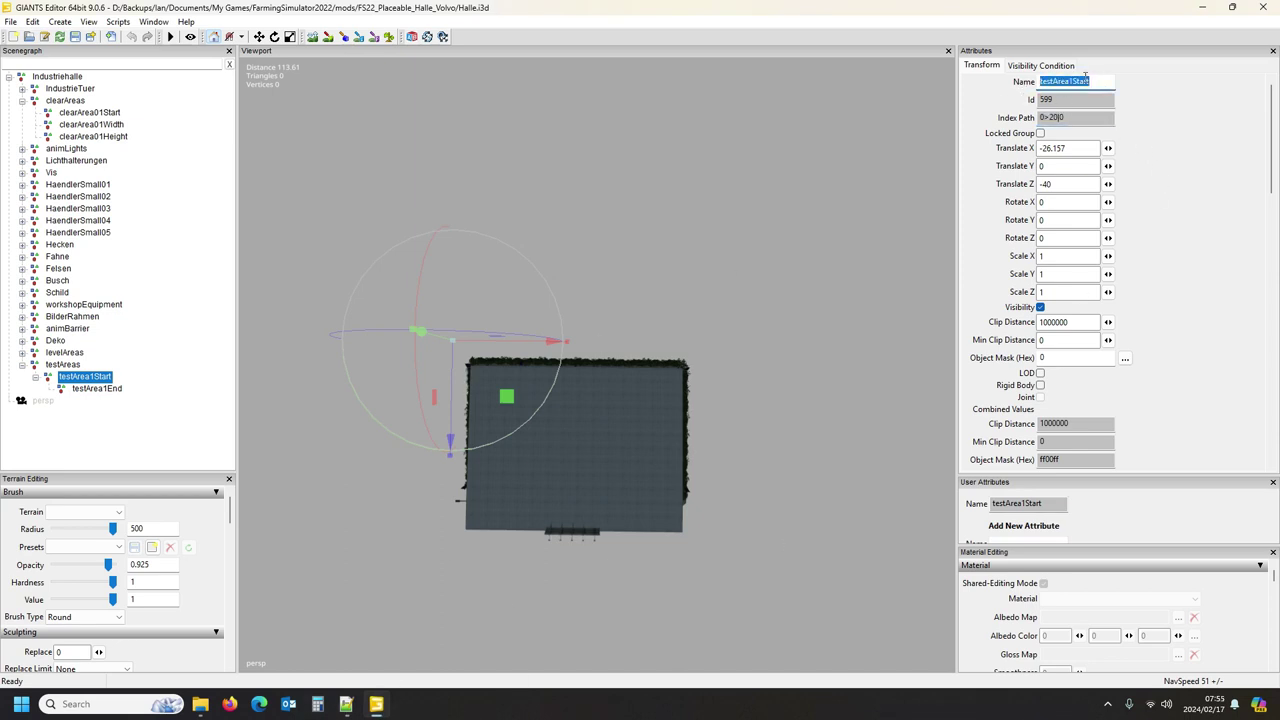
click(346, 704)
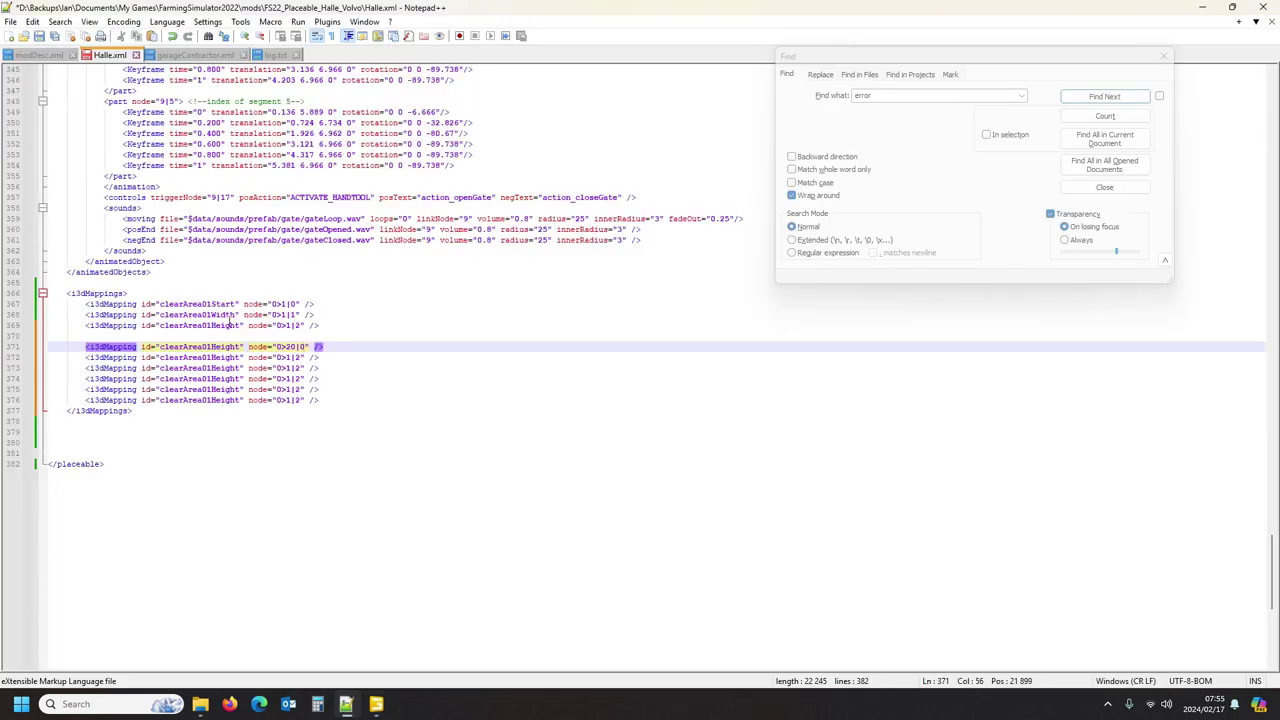
double_click(191, 347)
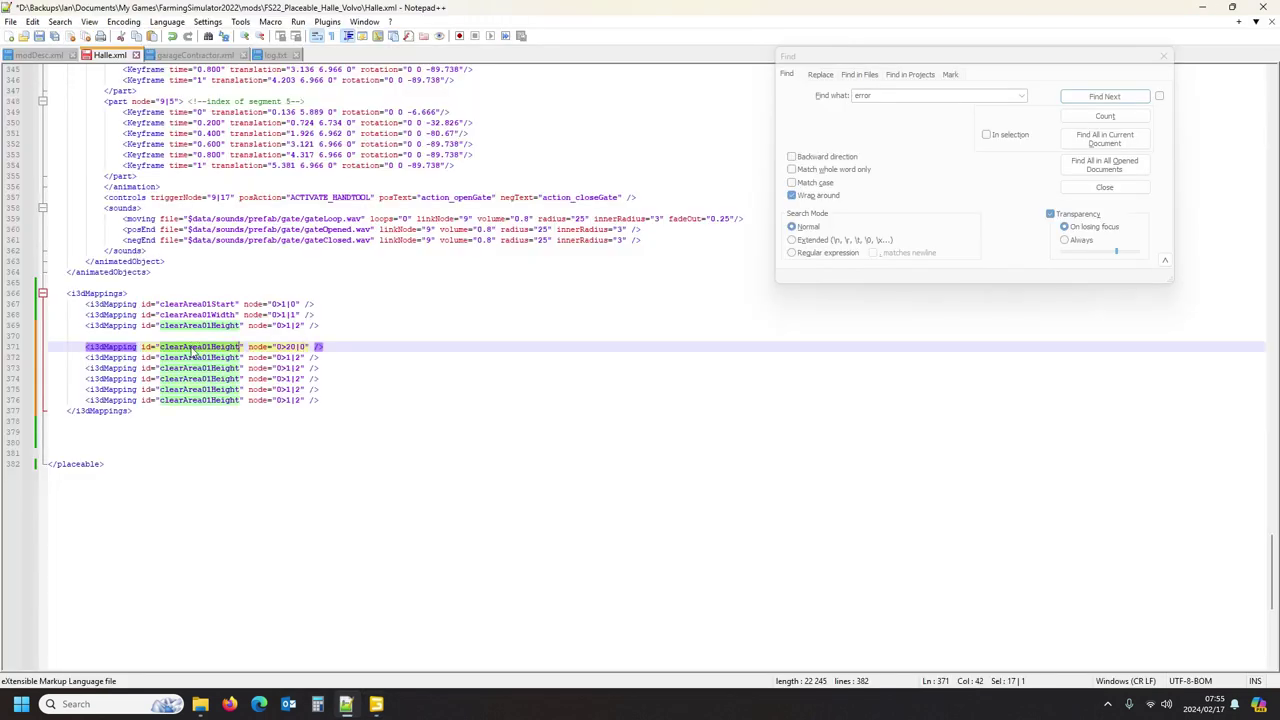
key(ctrl+v)
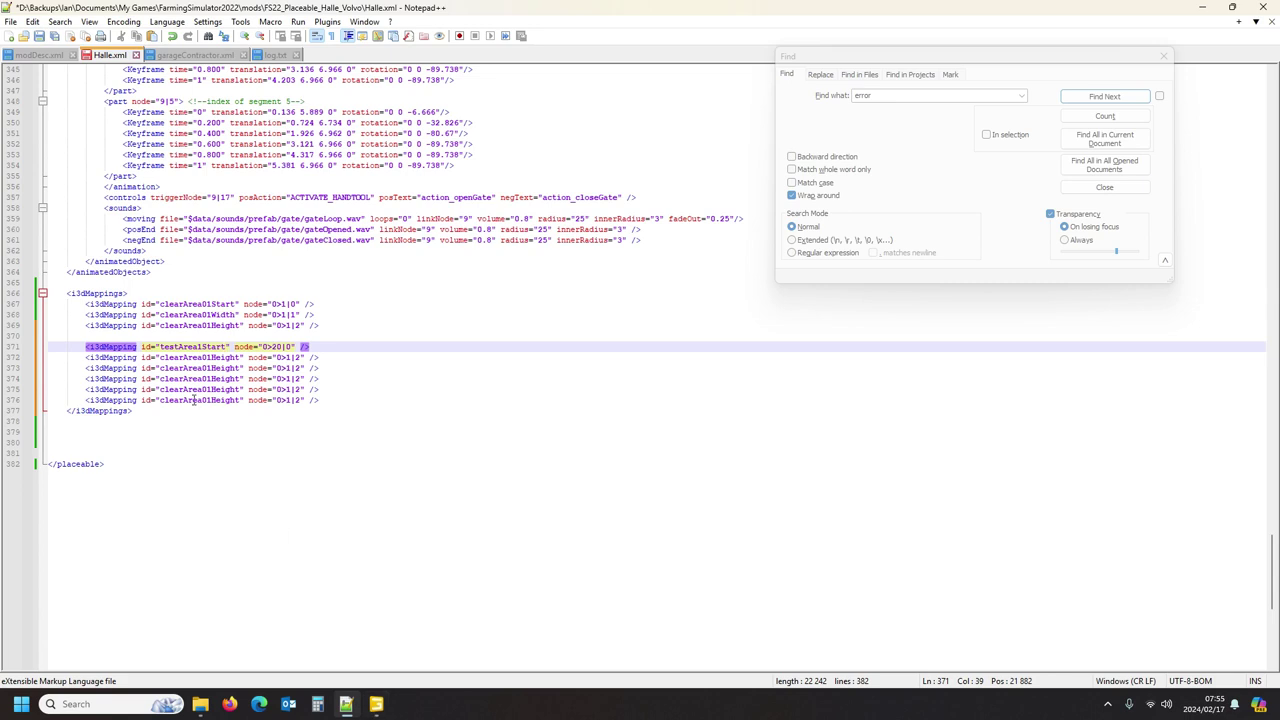
Step: Copy the node name testArea1End from GIANTS Editor into the id of the second duplicated mapping in Halle.xml
click(376, 704)
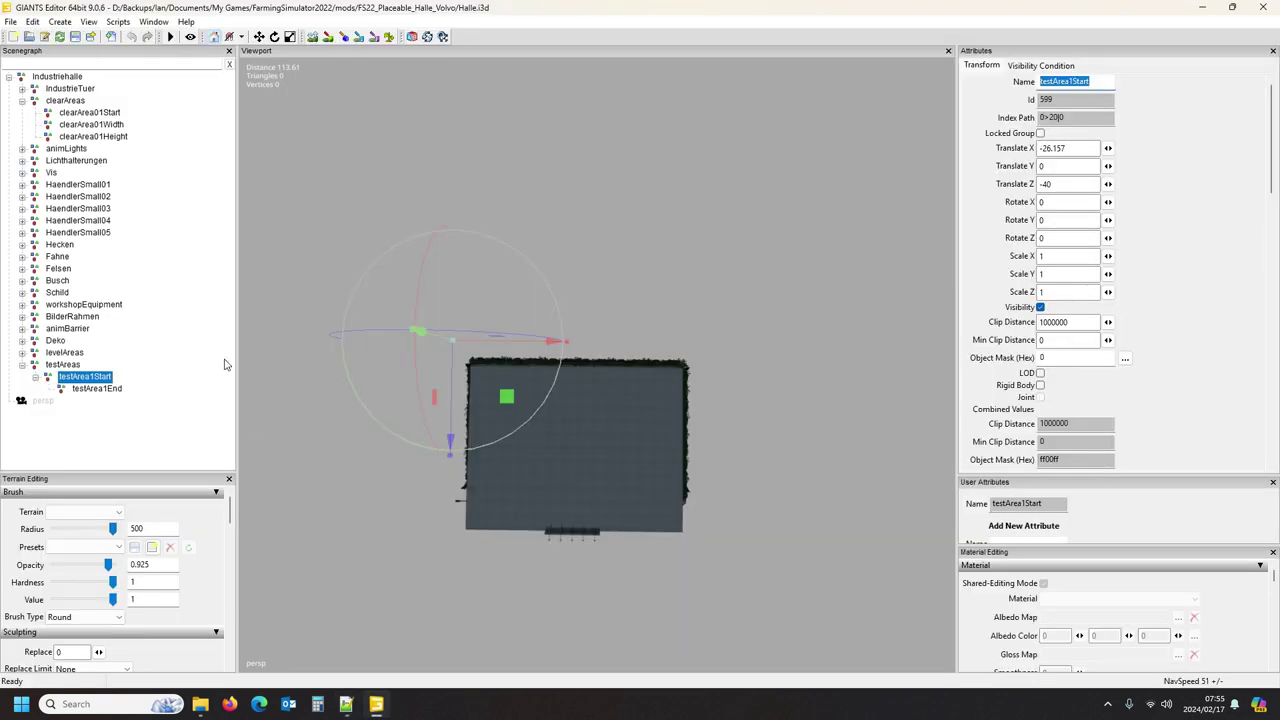
click(108, 388)
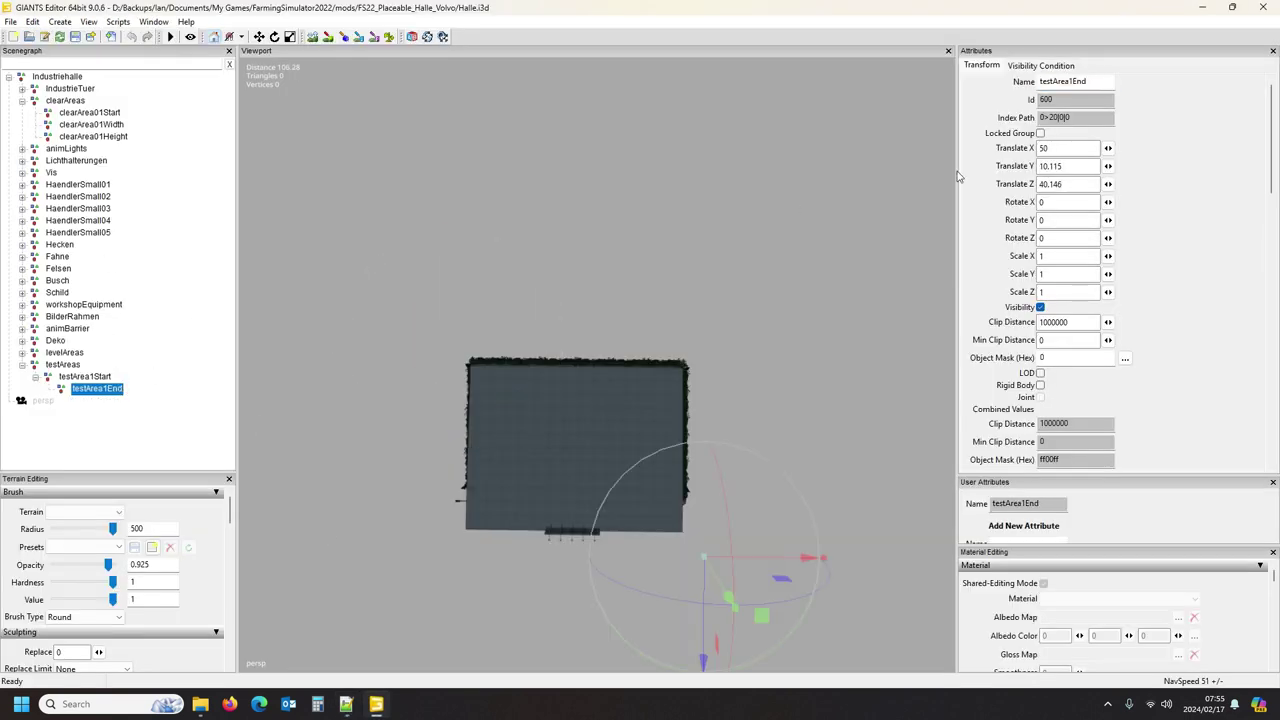
double_click(1098, 83)
key(ctrl+c)
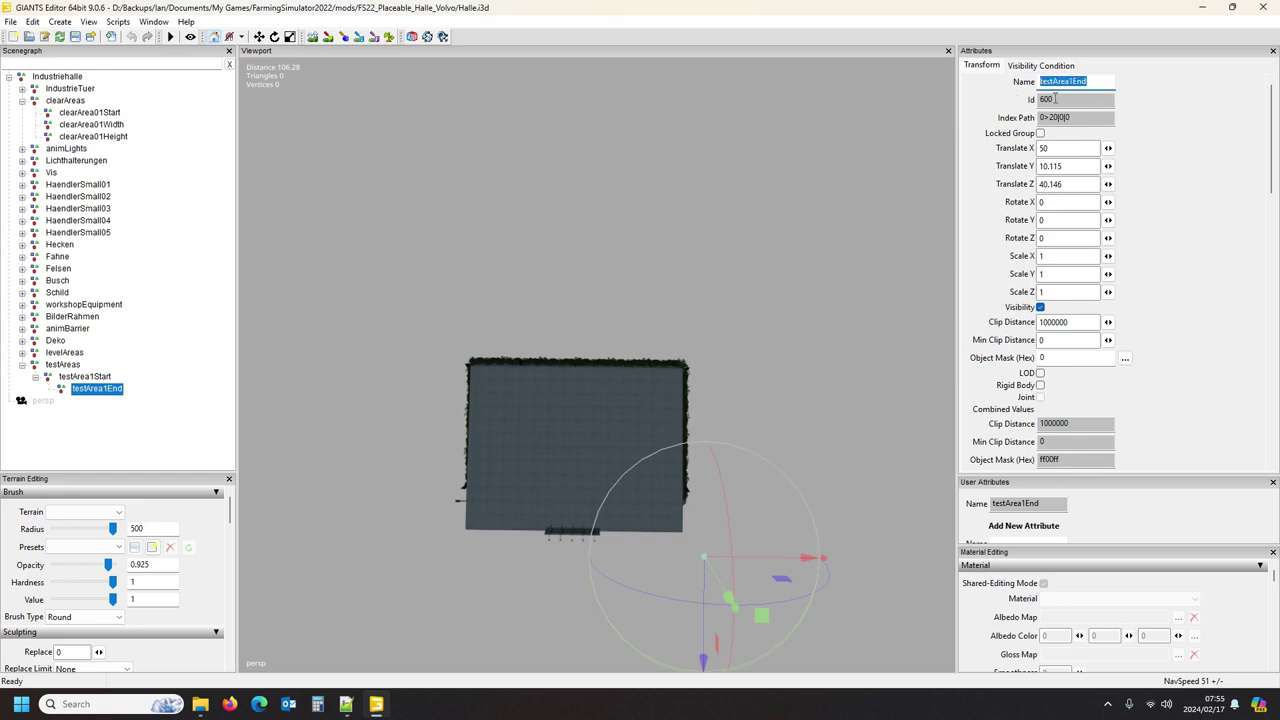
click(345, 703)
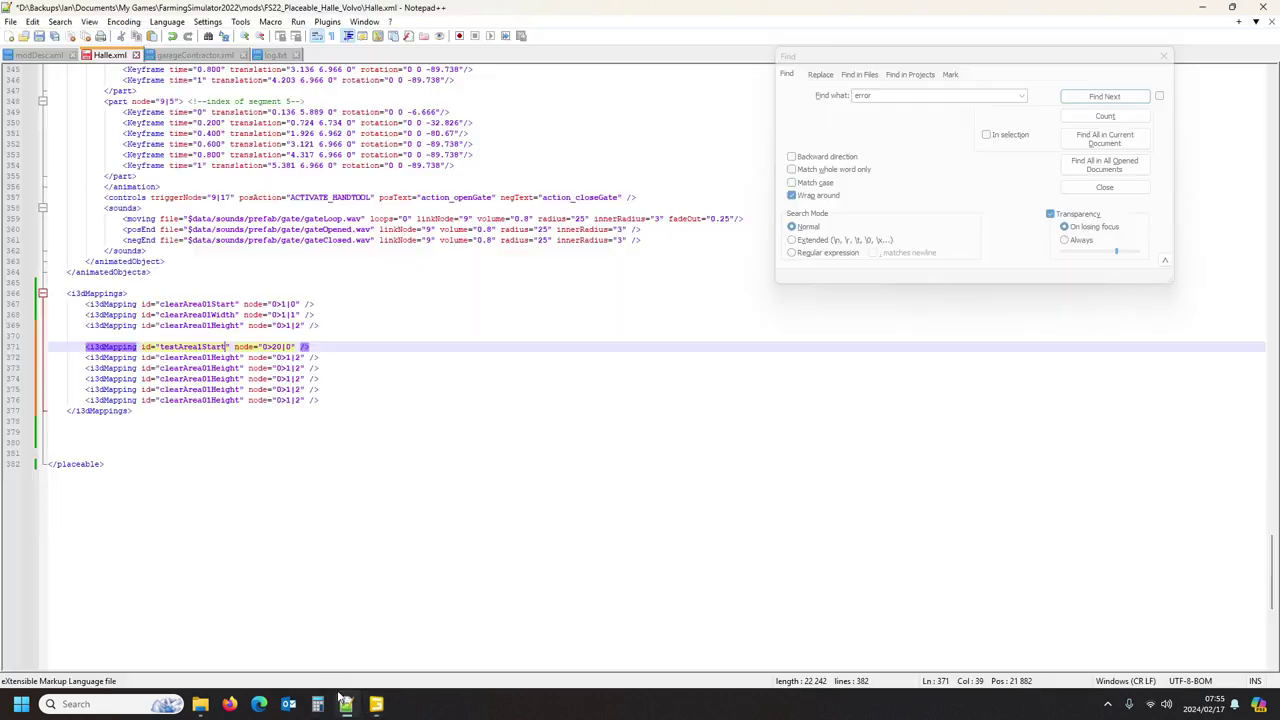
double_click(213, 357)
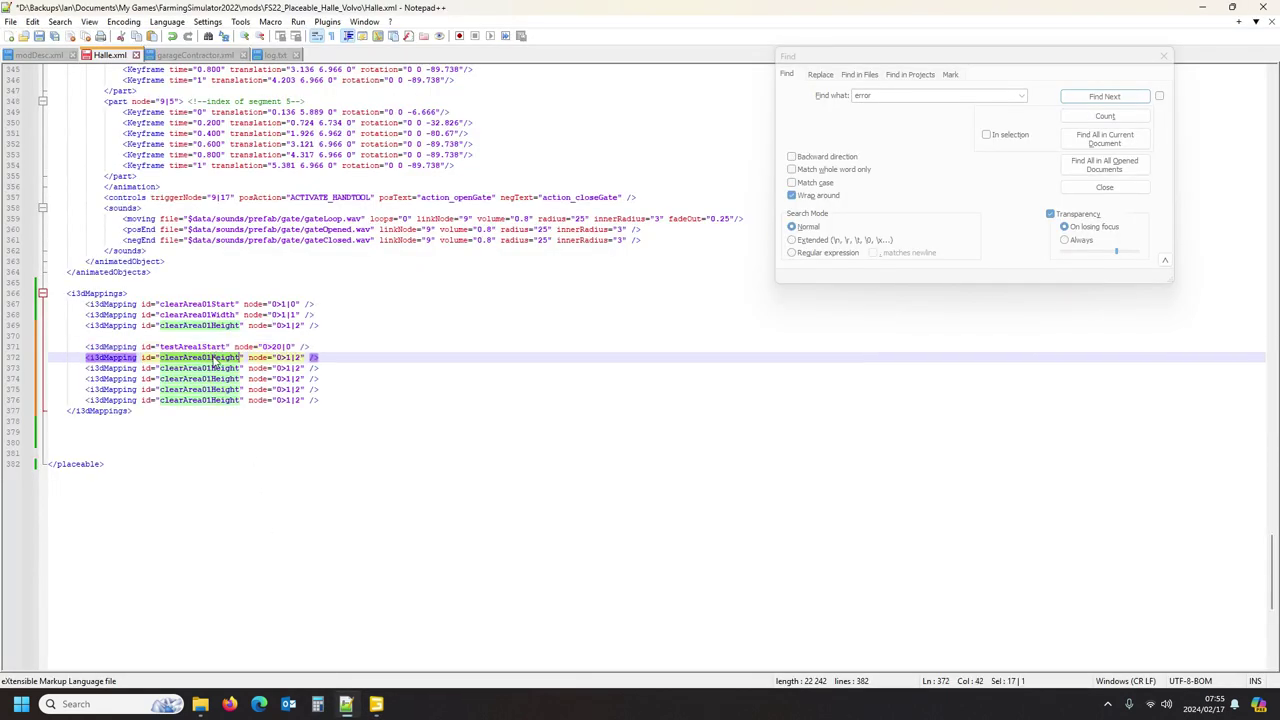
key(ctrl+v)
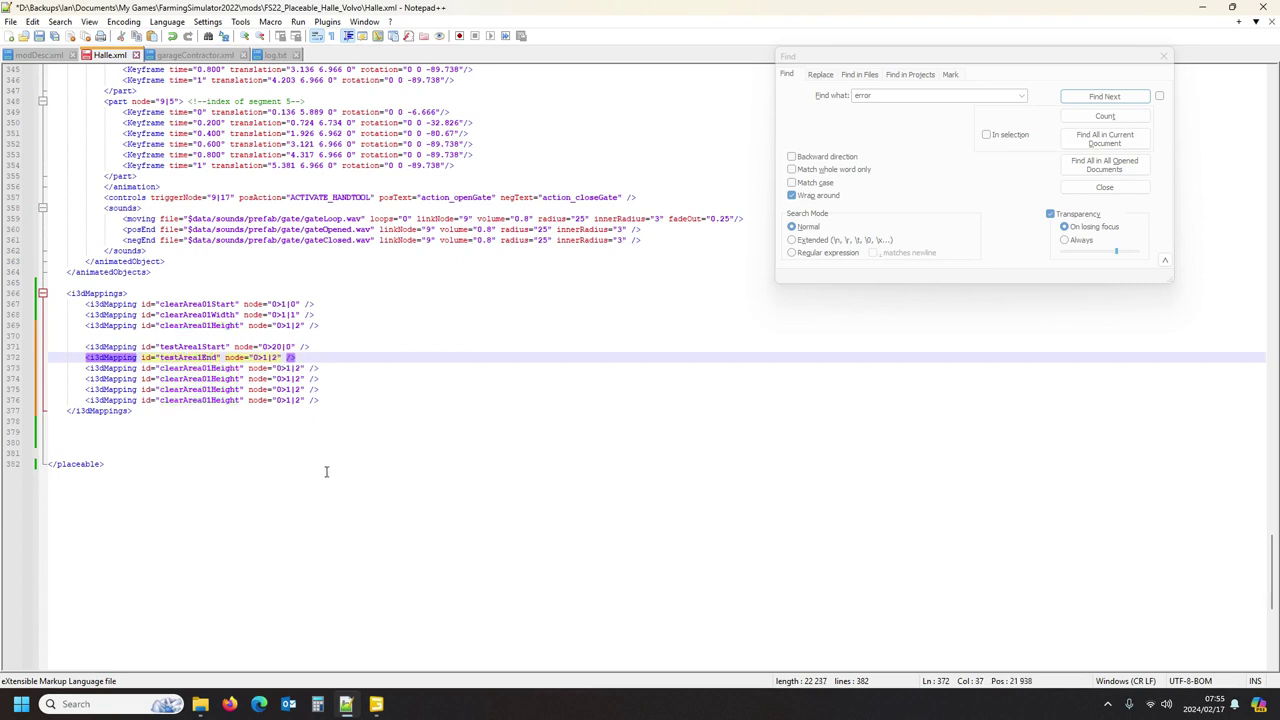
Step: Copy testArea1End's index path 0>20|0|0 from GIANTS Editor into the node value of its mapping in Halle.xml
click(376, 705)
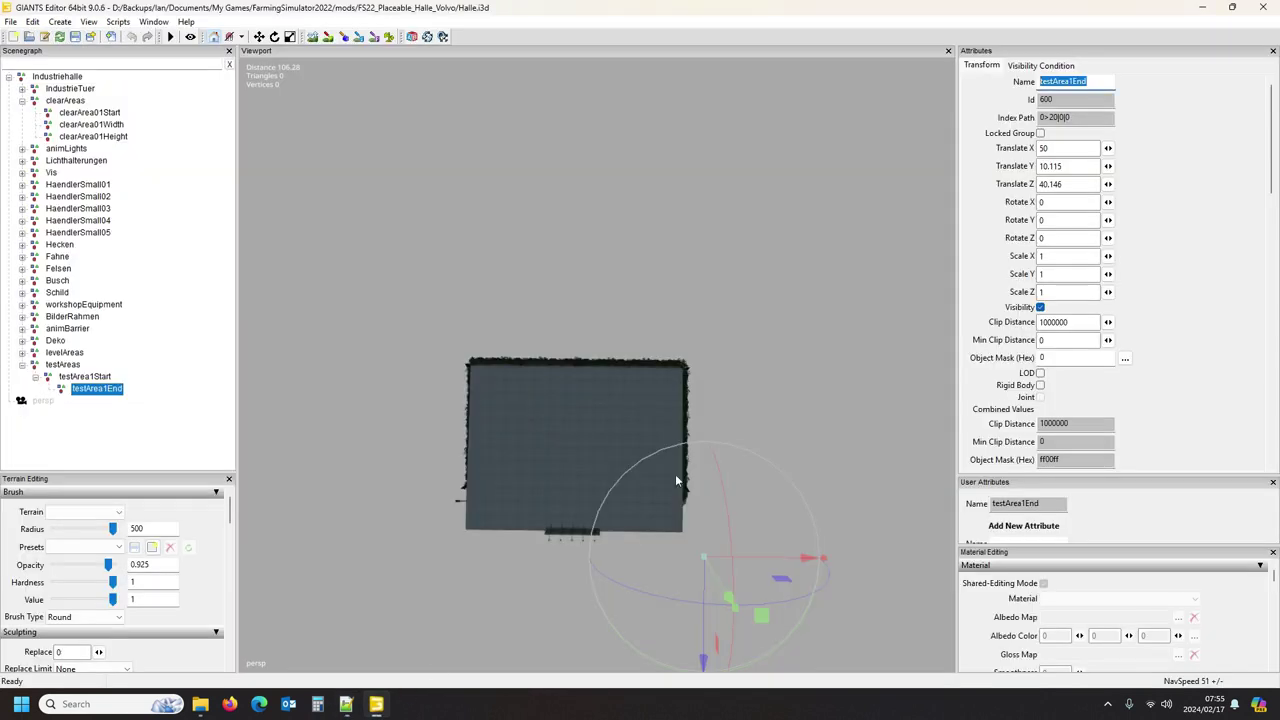
drag(1093, 115, 1036, 118)
key(ctrl+c)
click(346, 704)
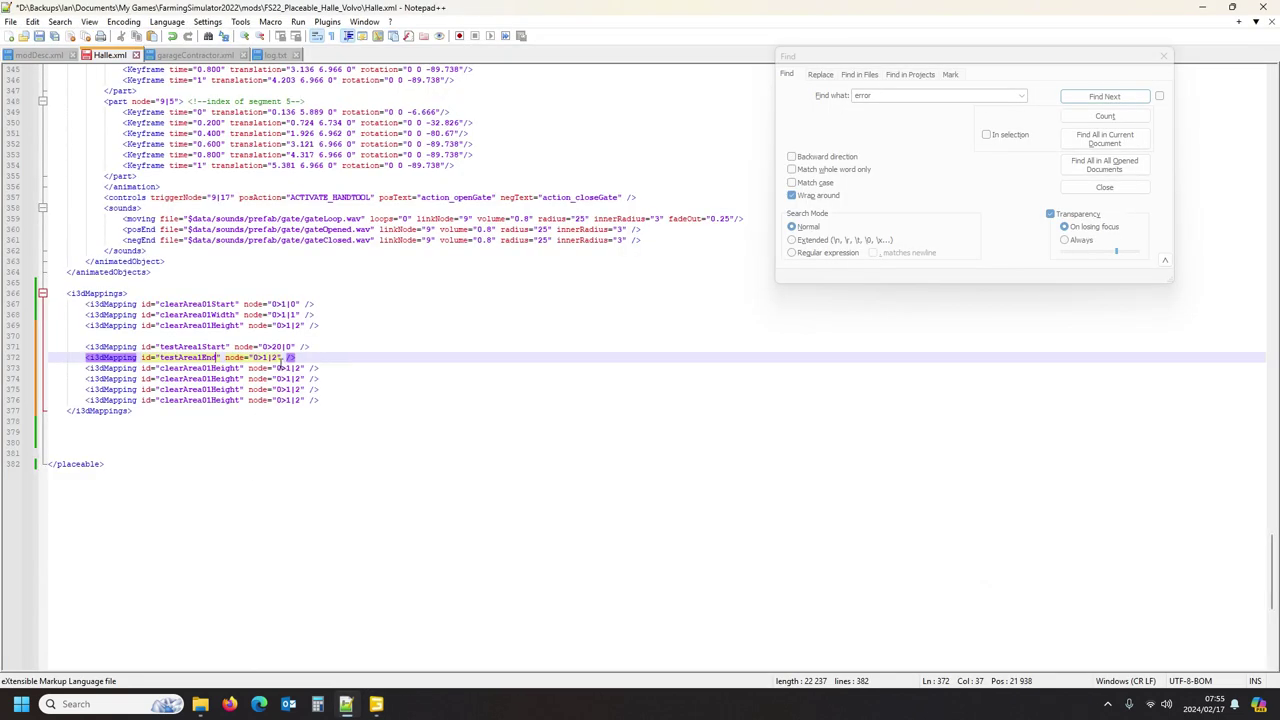
click(283, 368)
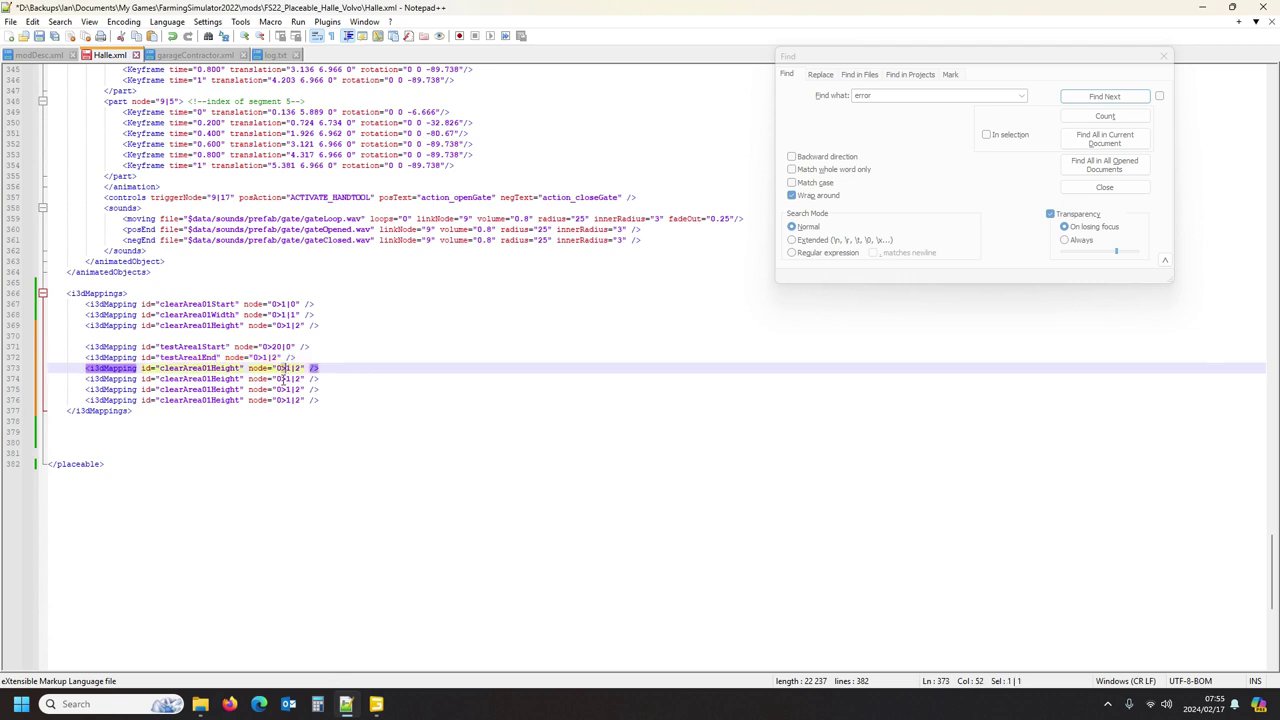
drag(276, 368, 303, 368)
drag(252, 357, 280, 360)
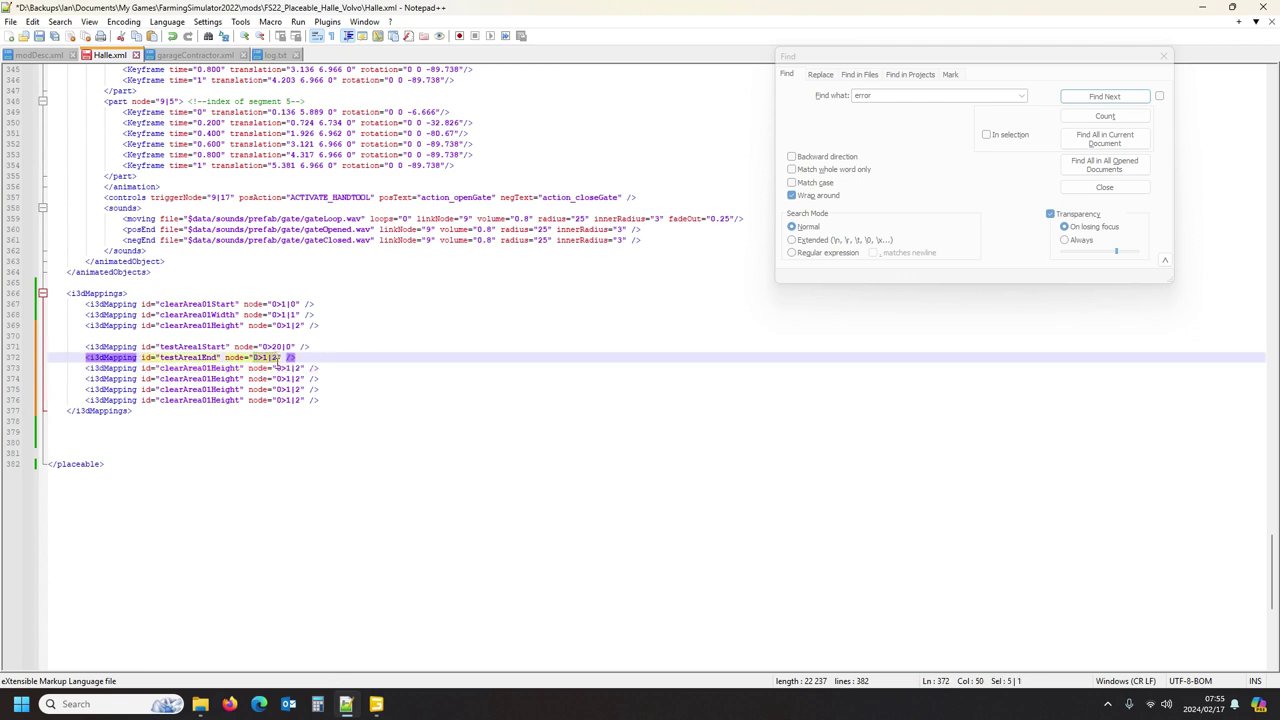
key(ctrl+v)
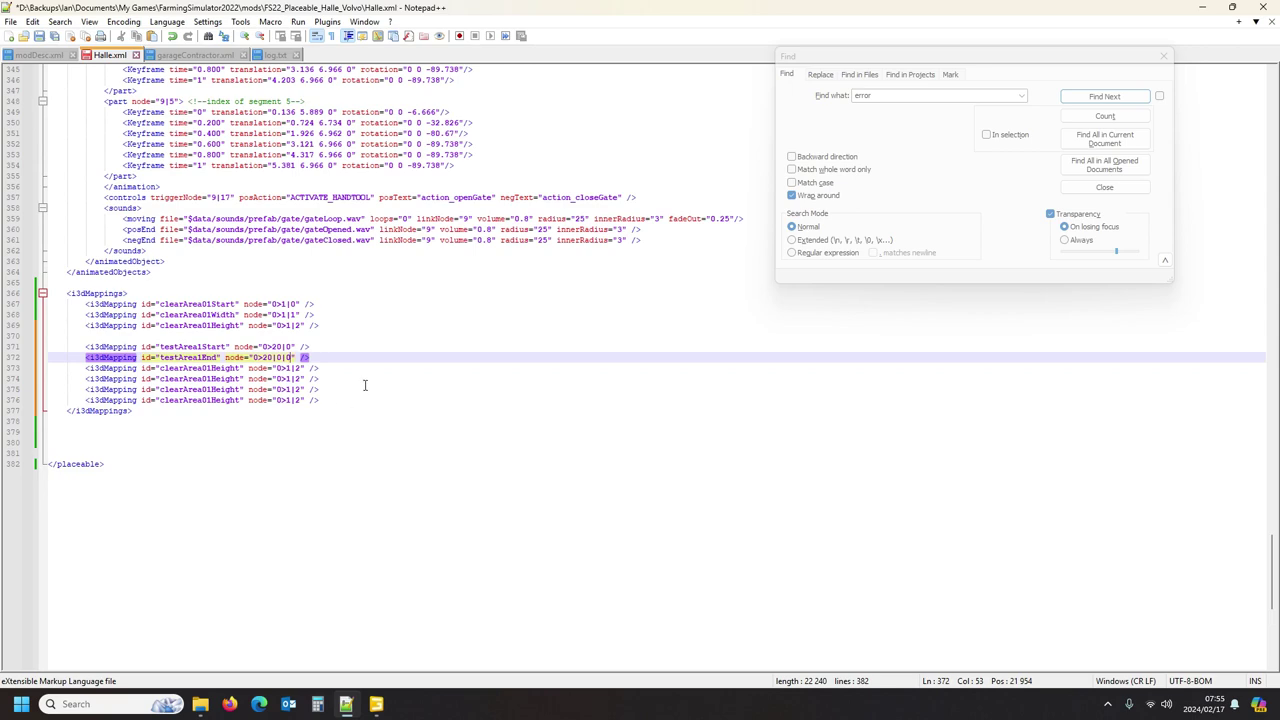
Step: Examine the repeated test area errors and missing-area warnings in log.txt down to the application restart entry
click(281, 56)
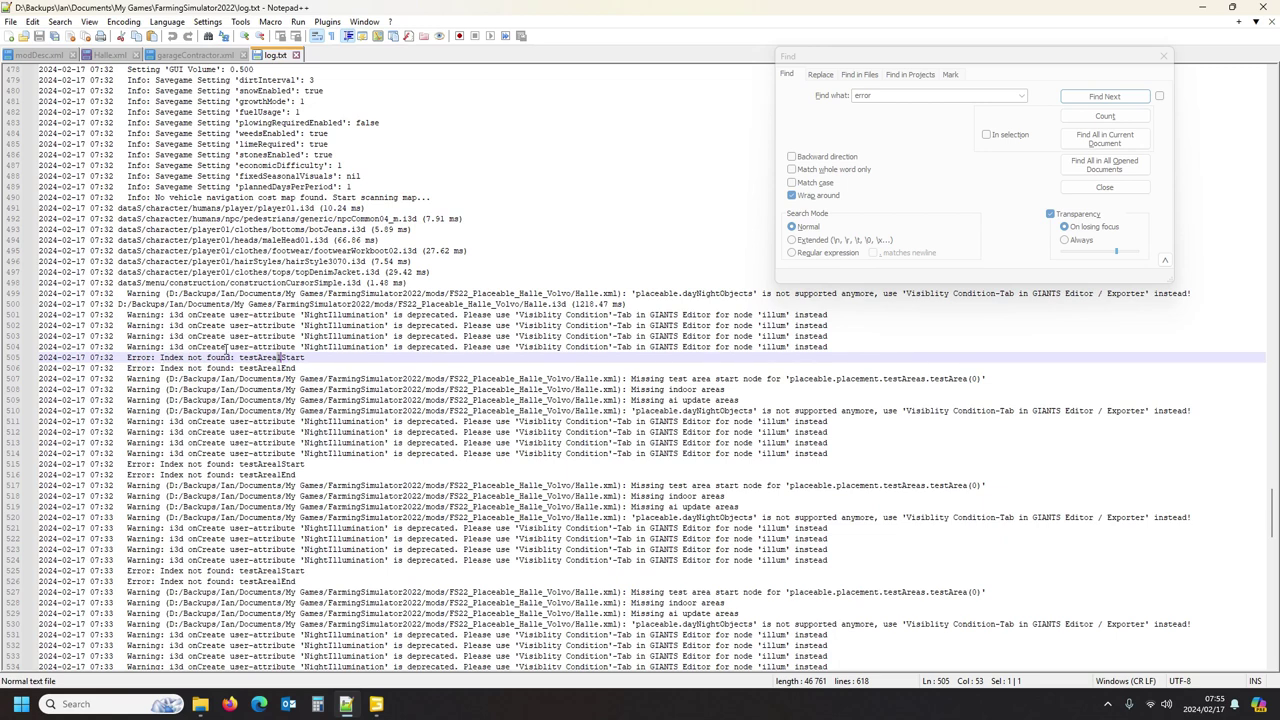
click(243, 379)
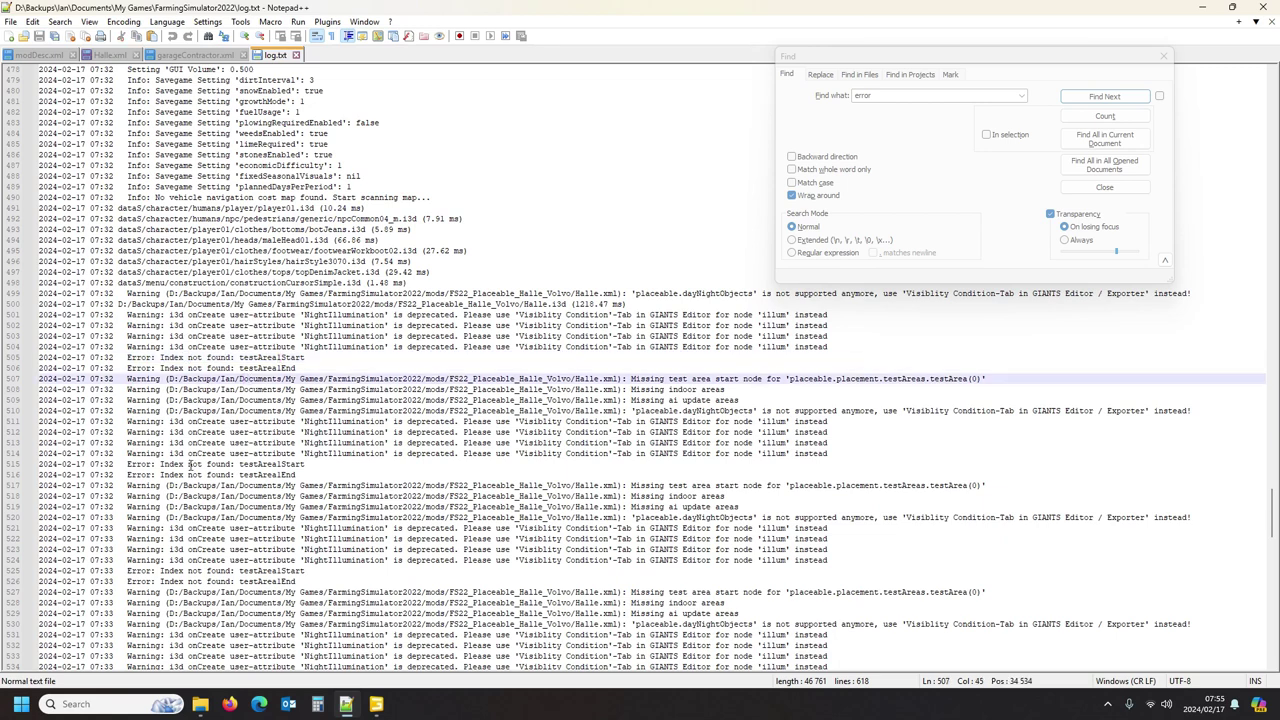
click(192, 466)
scroll(199, 483, down, 3)
click(259, 464)
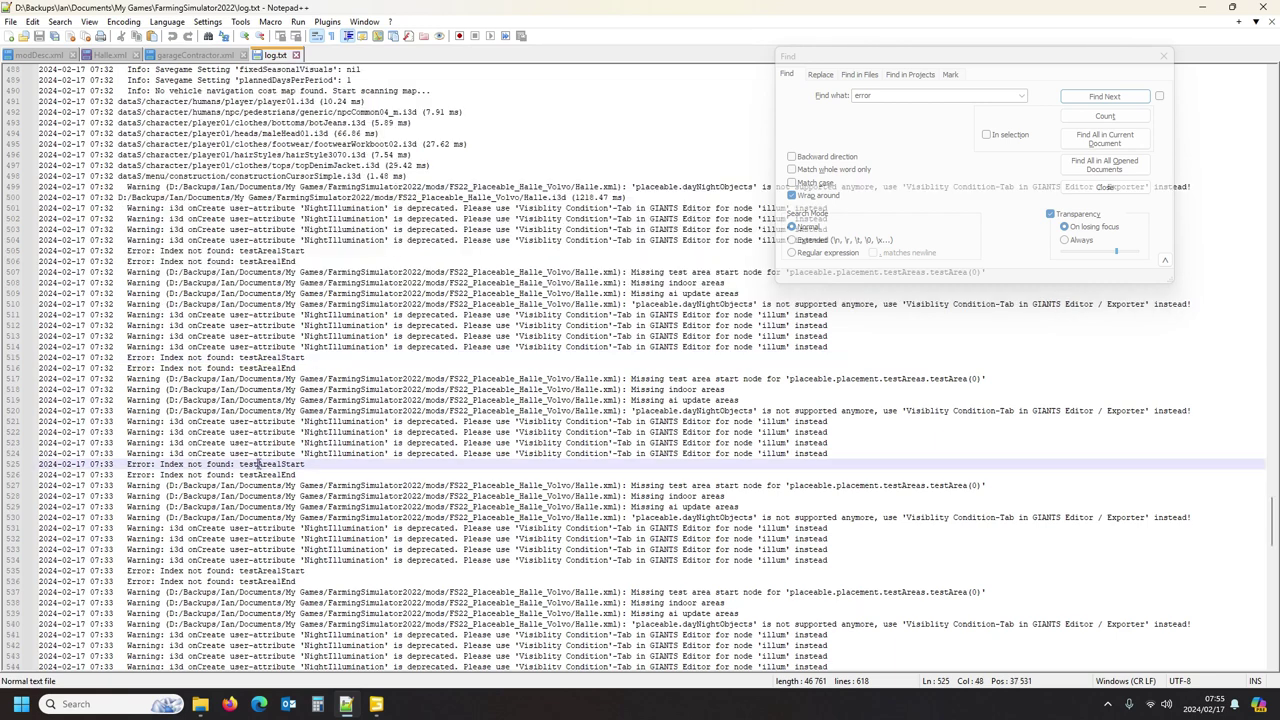
scroll(259, 494, down, 6)
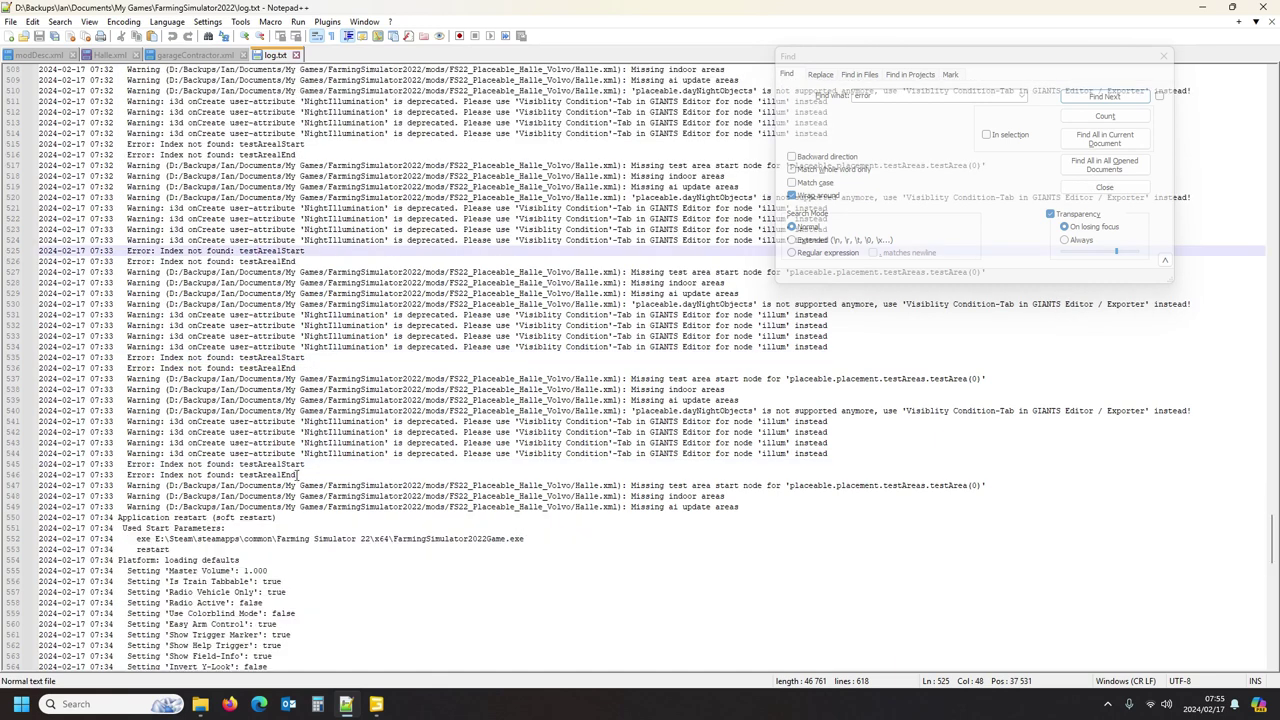
click(271, 464)
scroll(280, 500, down, 3)
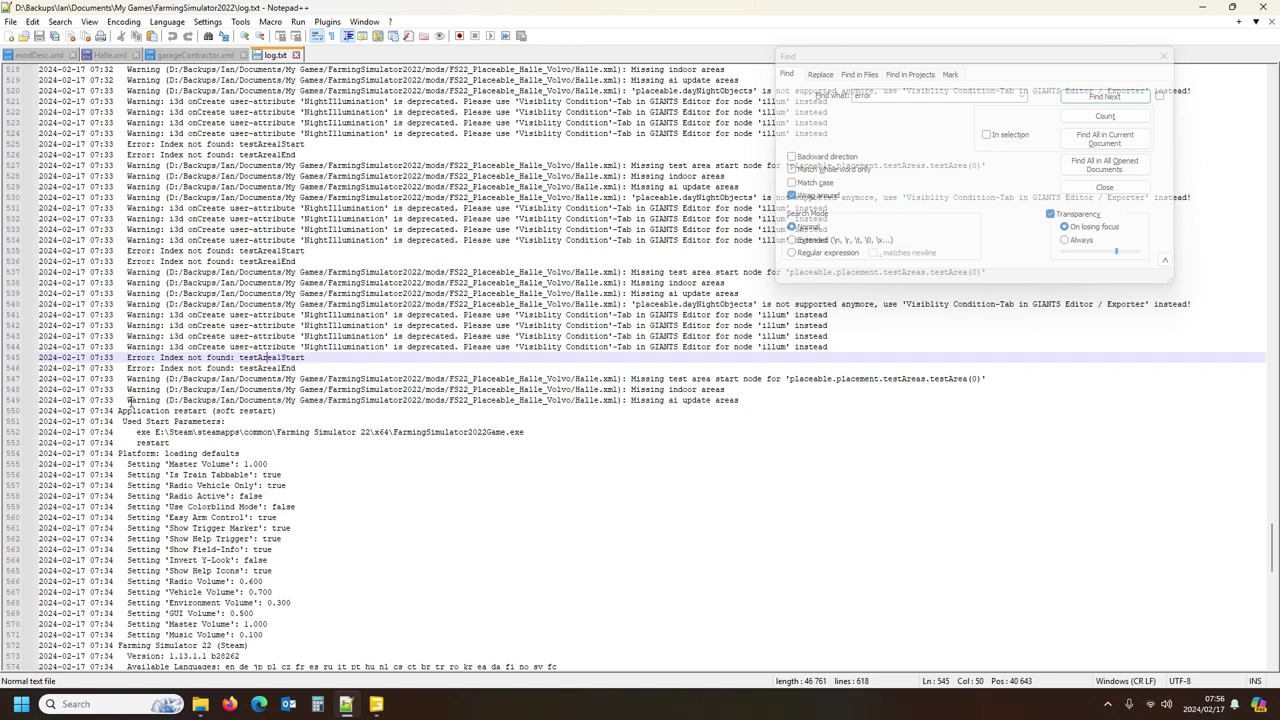
click(125, 411)
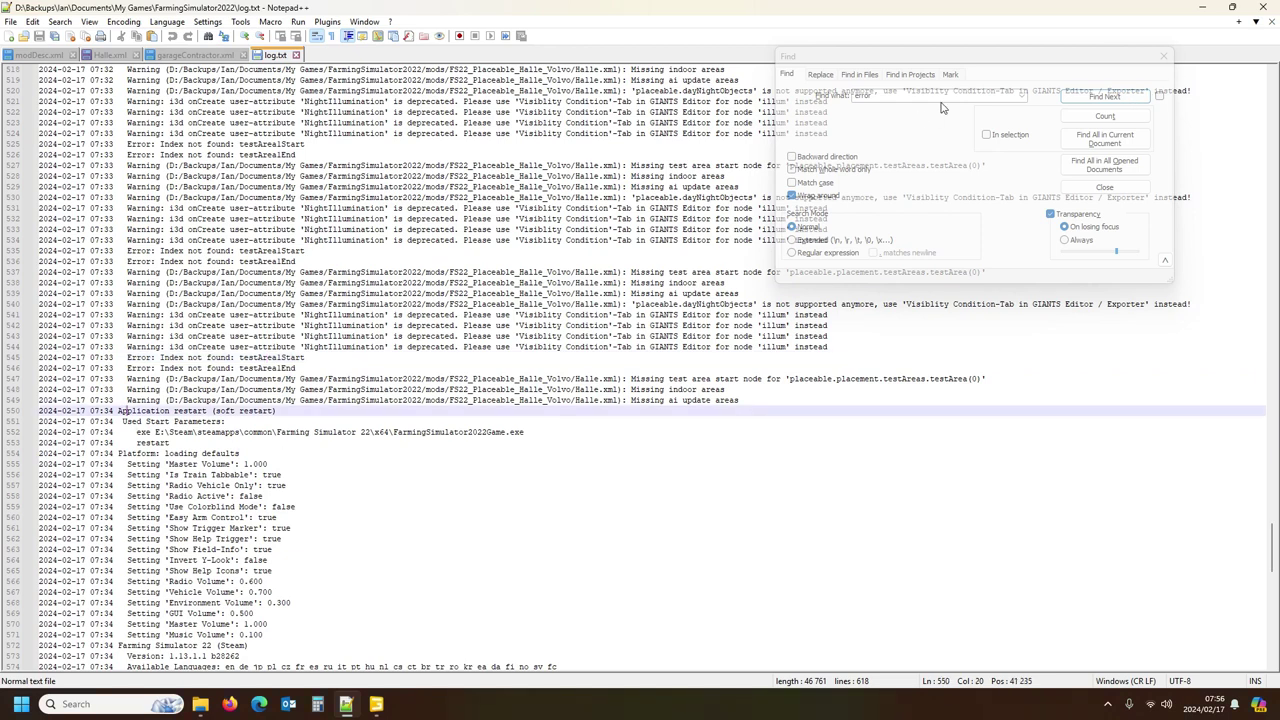
Step: Step through the occurrences of "error" in log.txt, checking for any besides the test area index errors
click(946, 58)
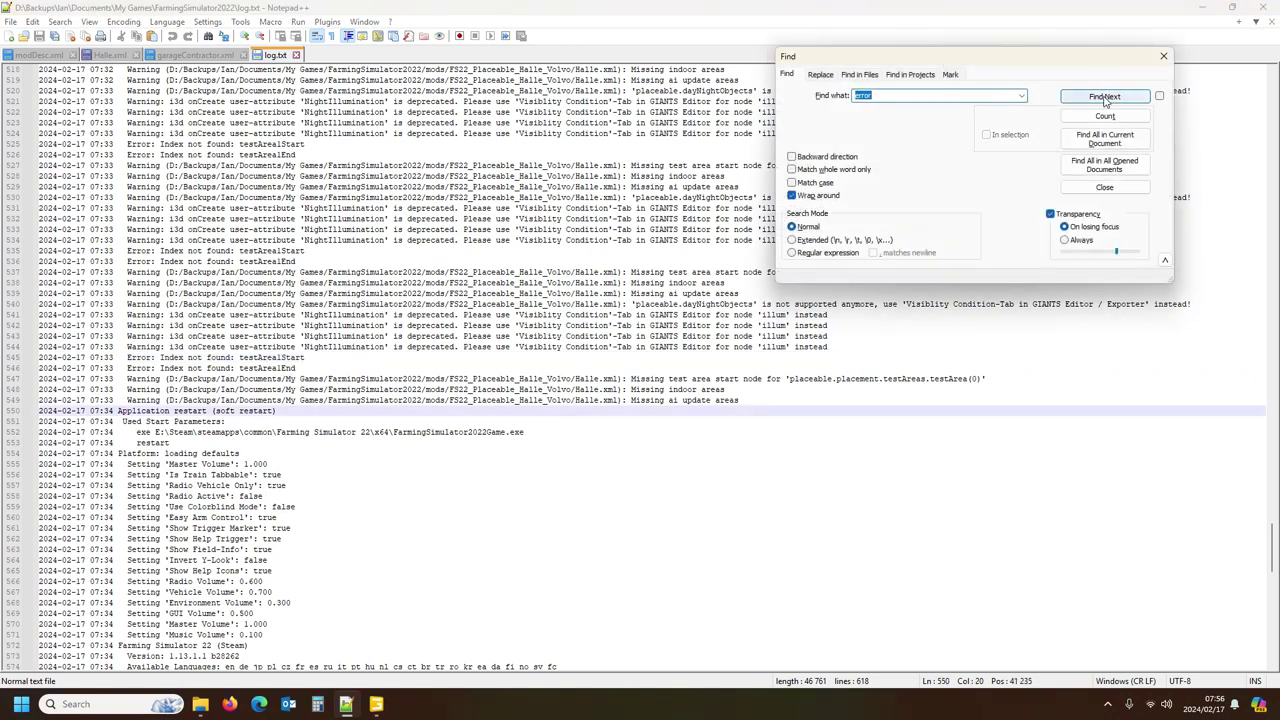
click(1105, 96)
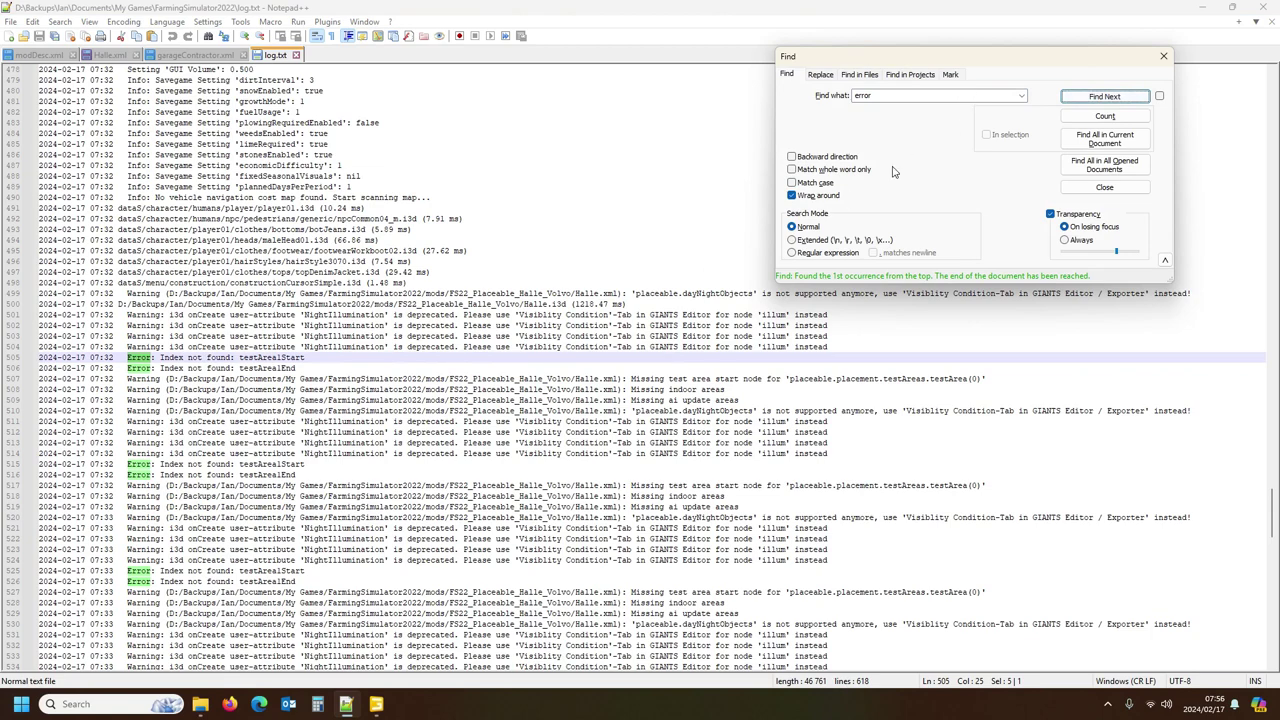
scroll(485, 472, down, 18)
scroll(311, 475, down, 5)
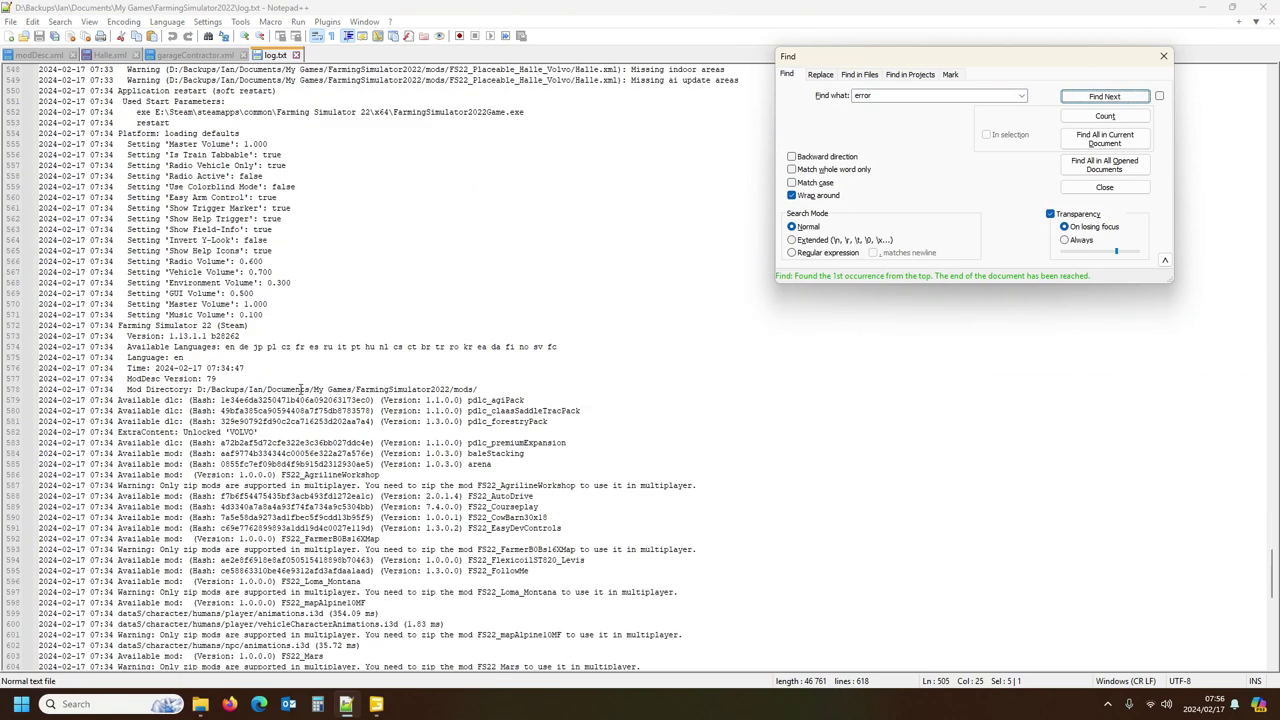
click(300, 389)
click(1110, 97)
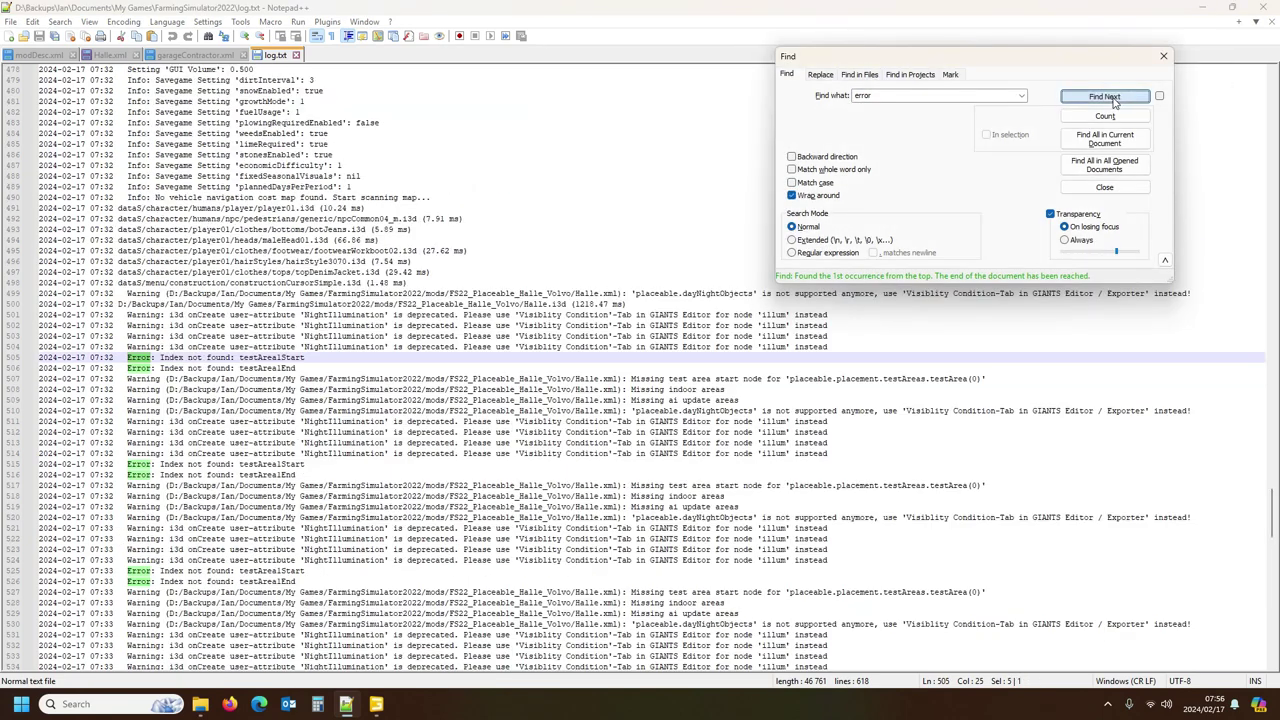
click(1105, 96)
click(1105, 96)
click(1105, 96)
click(1105, 96)
click(1105, 96)
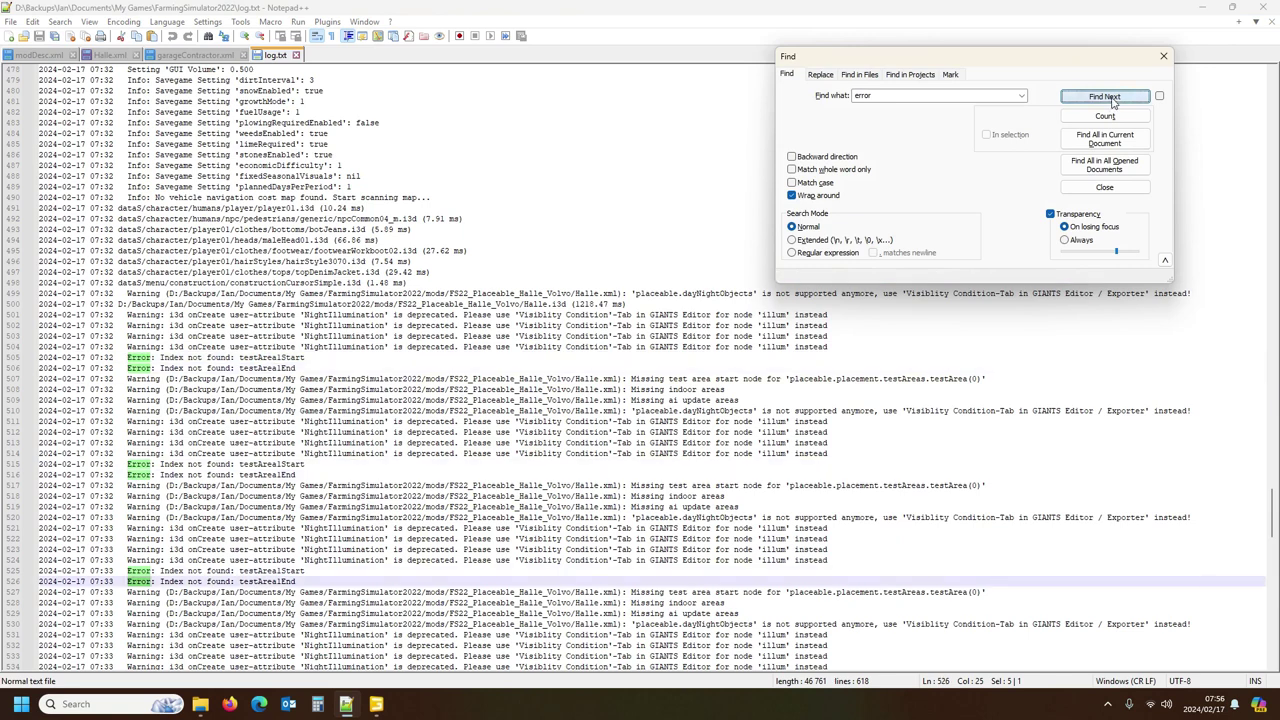
click(1105, 96)
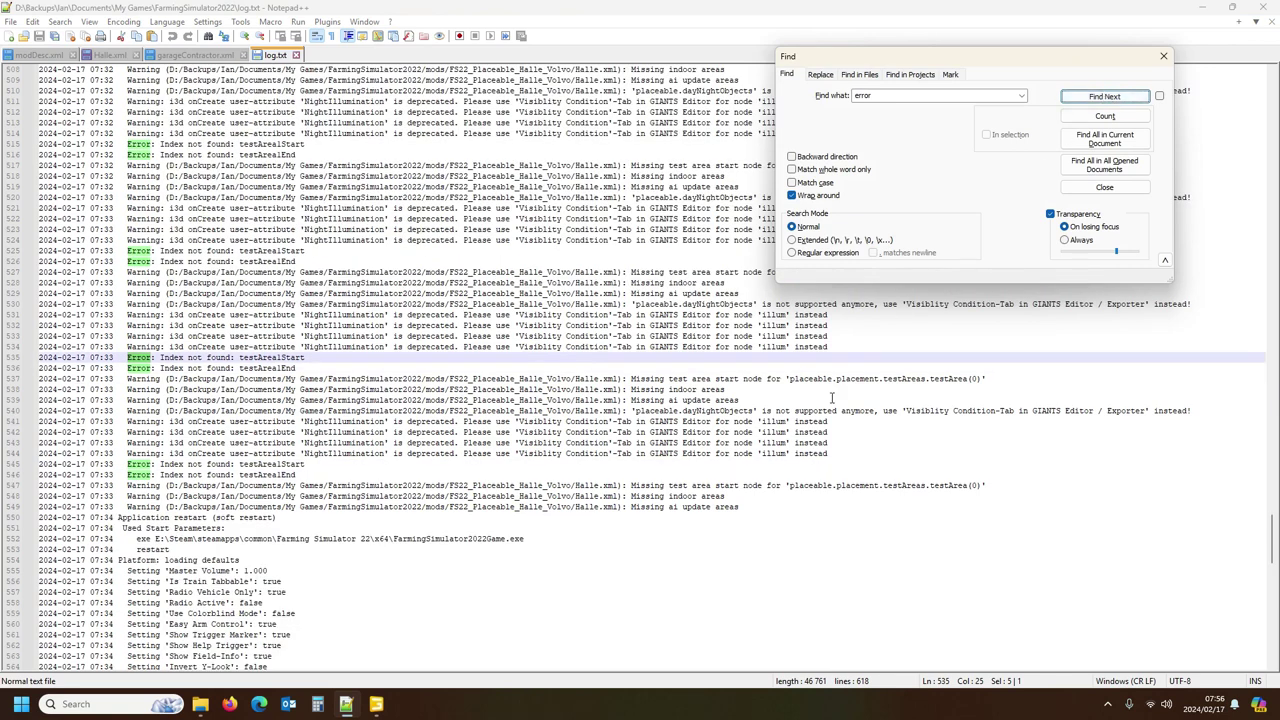
Step: Search log.txt from the beginning for the word "warning"
scroll(352, 450, up, 7)
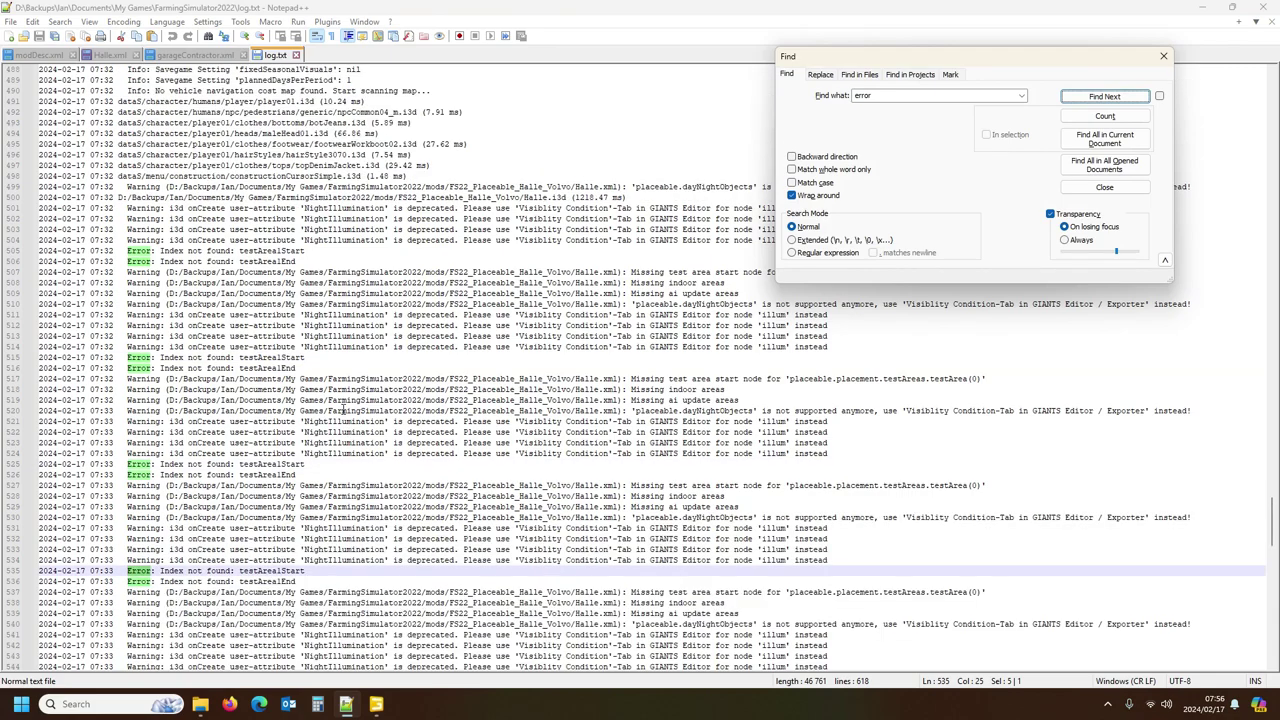
scroll(370, 408, up, 20)
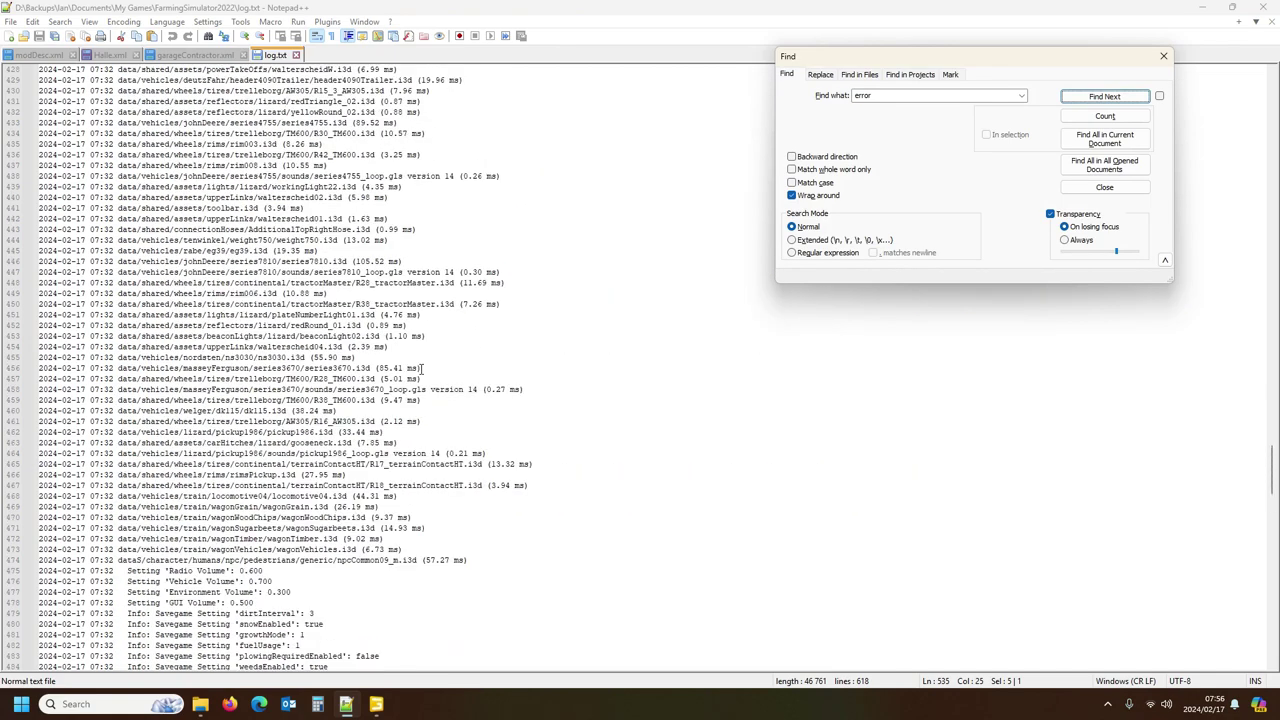
scroll(421, 369, up, 20)
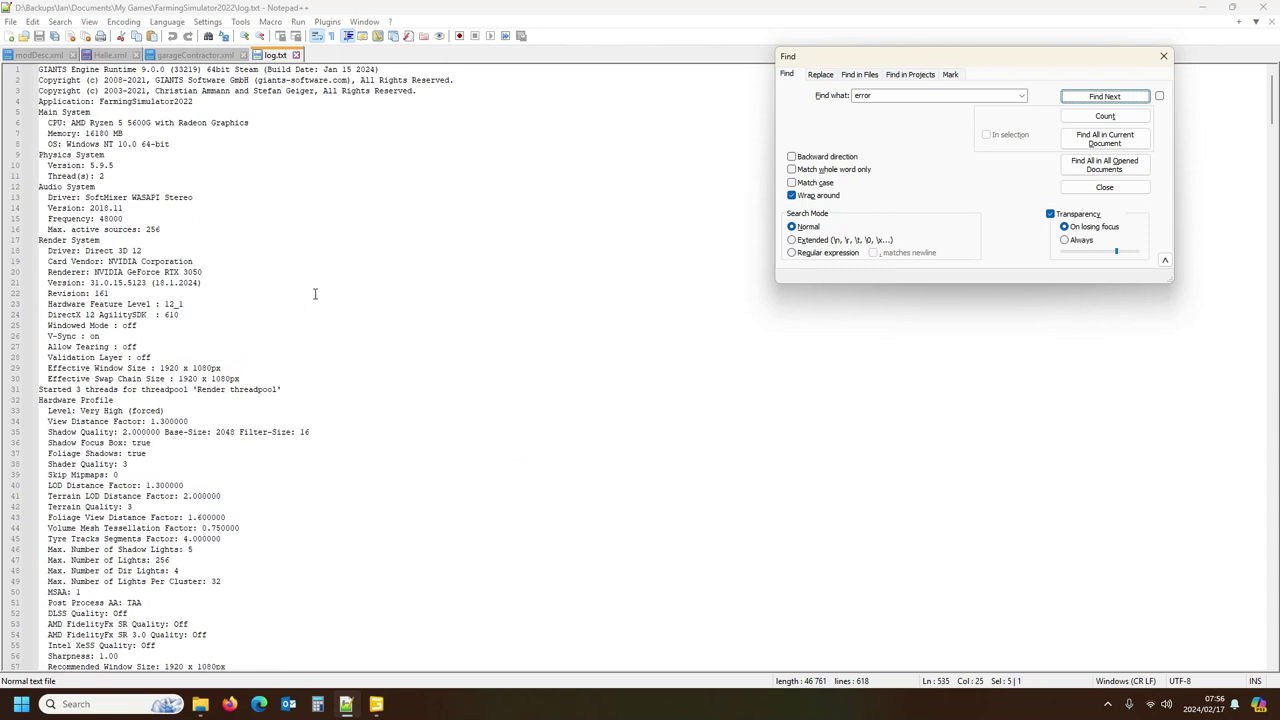
click(314, 285)
click(848, 97)
text(warning)
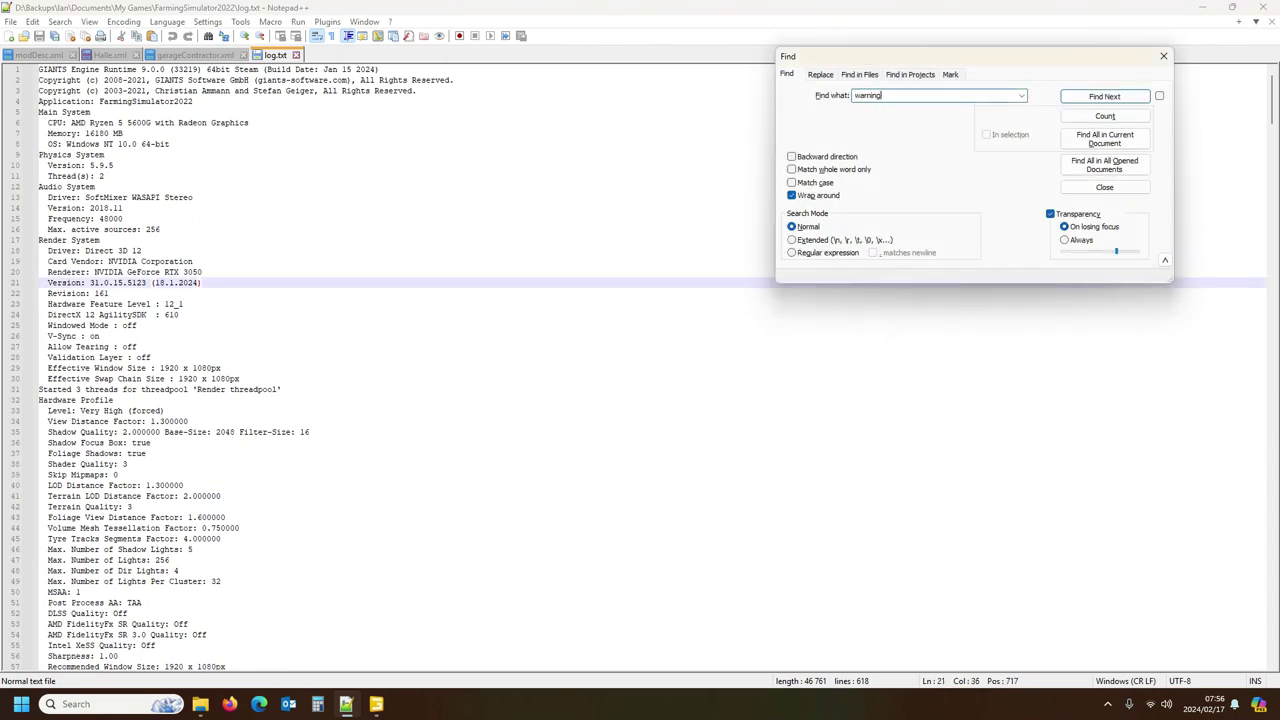
click(1092, 97)
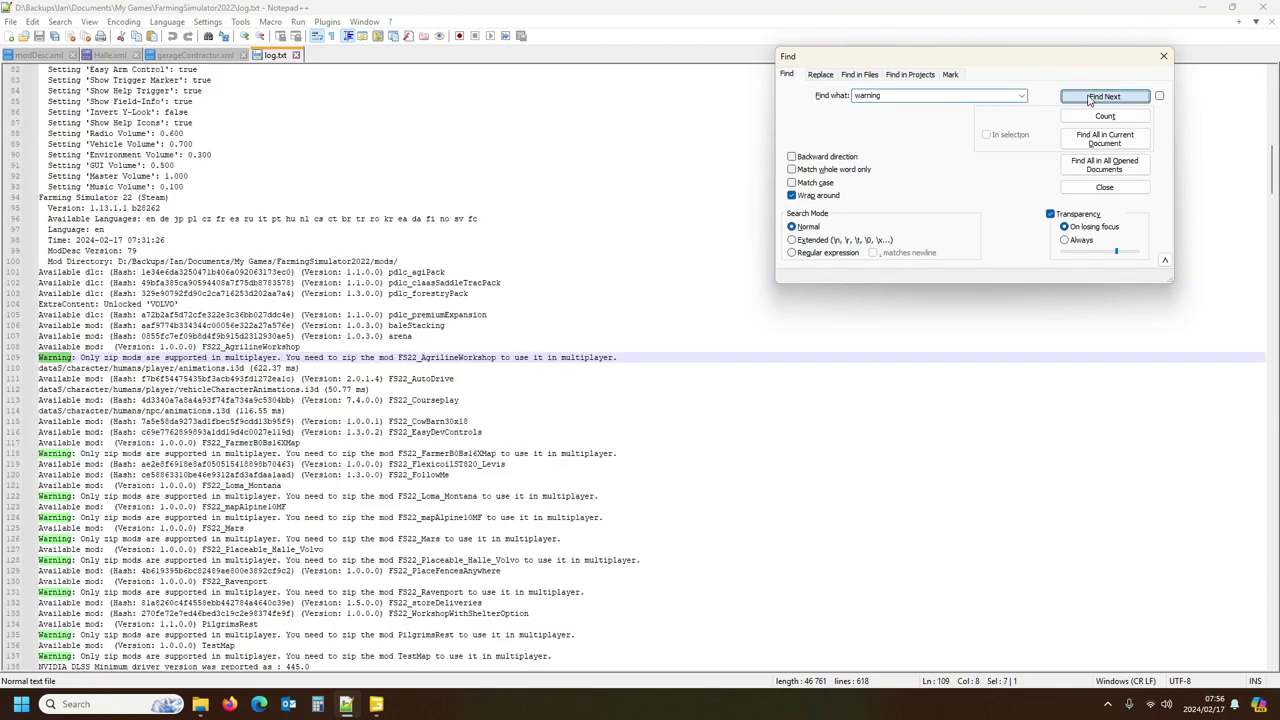
Step: Step through the warnings in log.txt past the zip mod and foliage entries to the first Halle.xml warning
scroll(175, 409, down, 10)
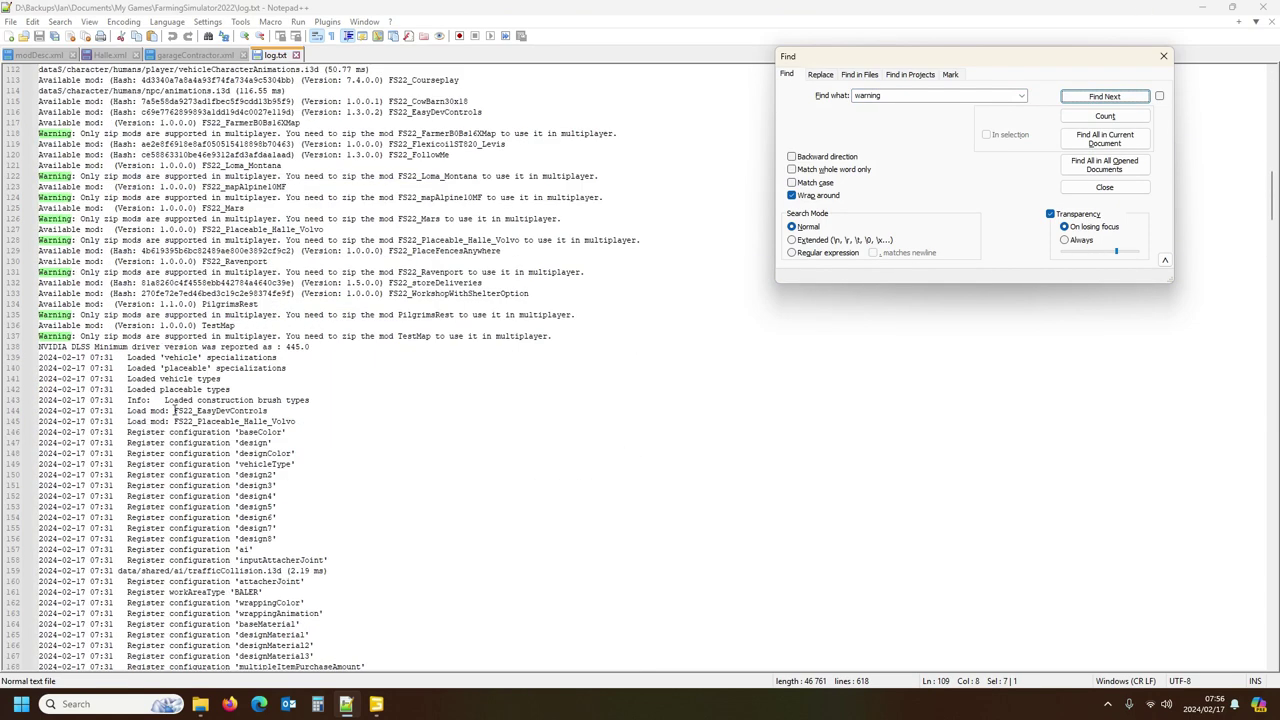
click(355, 389)
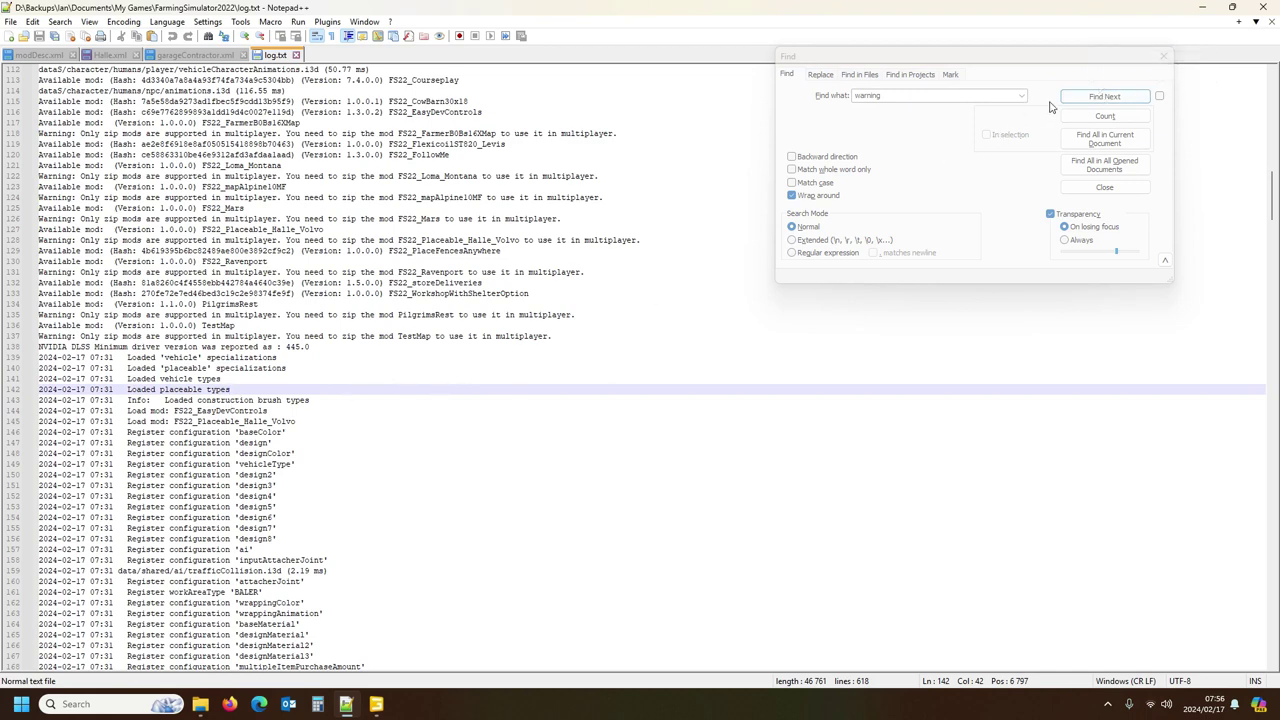
click(1127, 97)
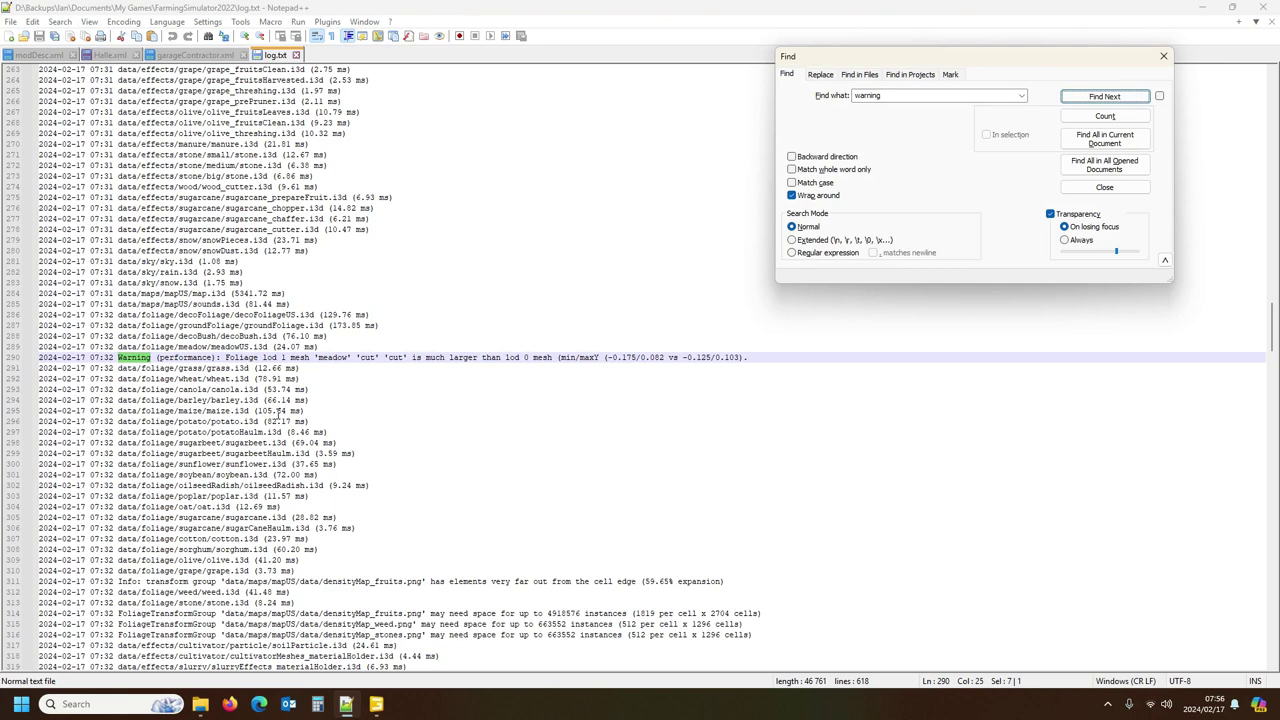
scroll(376, 347, down, 3)
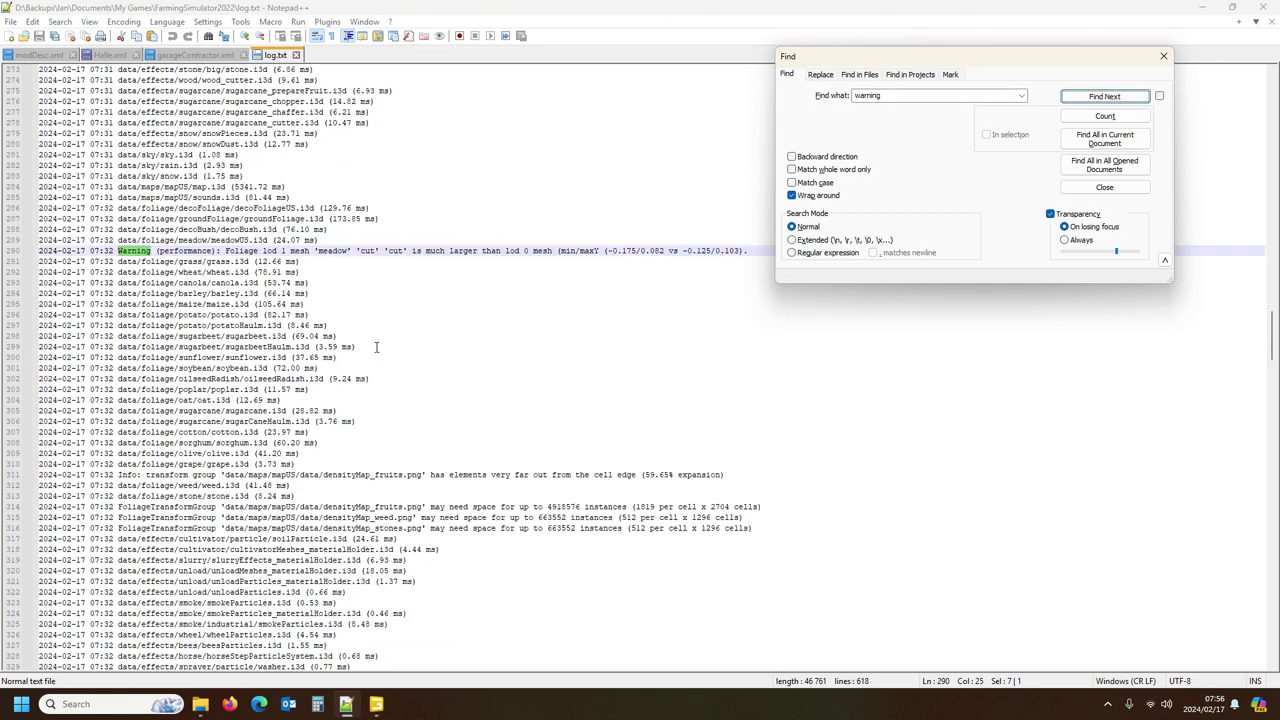
click(1105, 97)
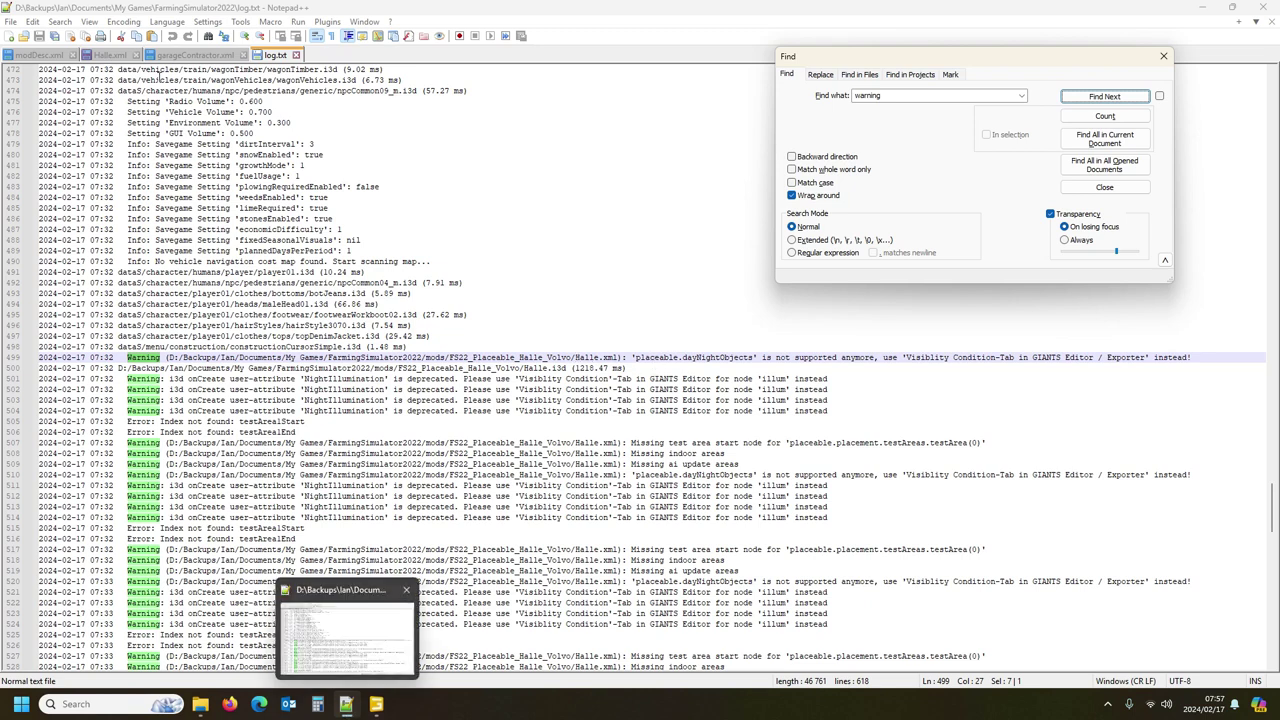
Step: Locate the dayNightObjects block in Halle.xml and examine its node paths and day/night visibility entries
click(105, 56)
scroll(217, 400, up, 20)
scroll(217, 400, up, 20)
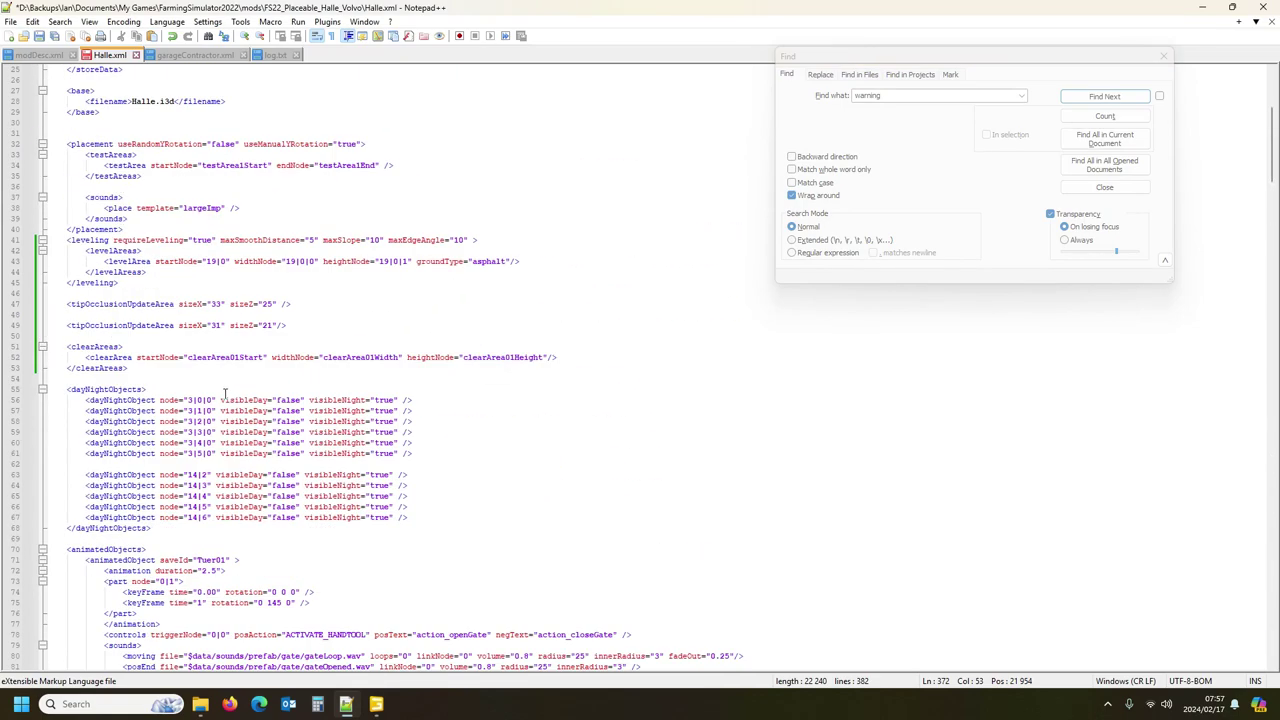
scroll(224, 393, down, 3)
click(100, 283)
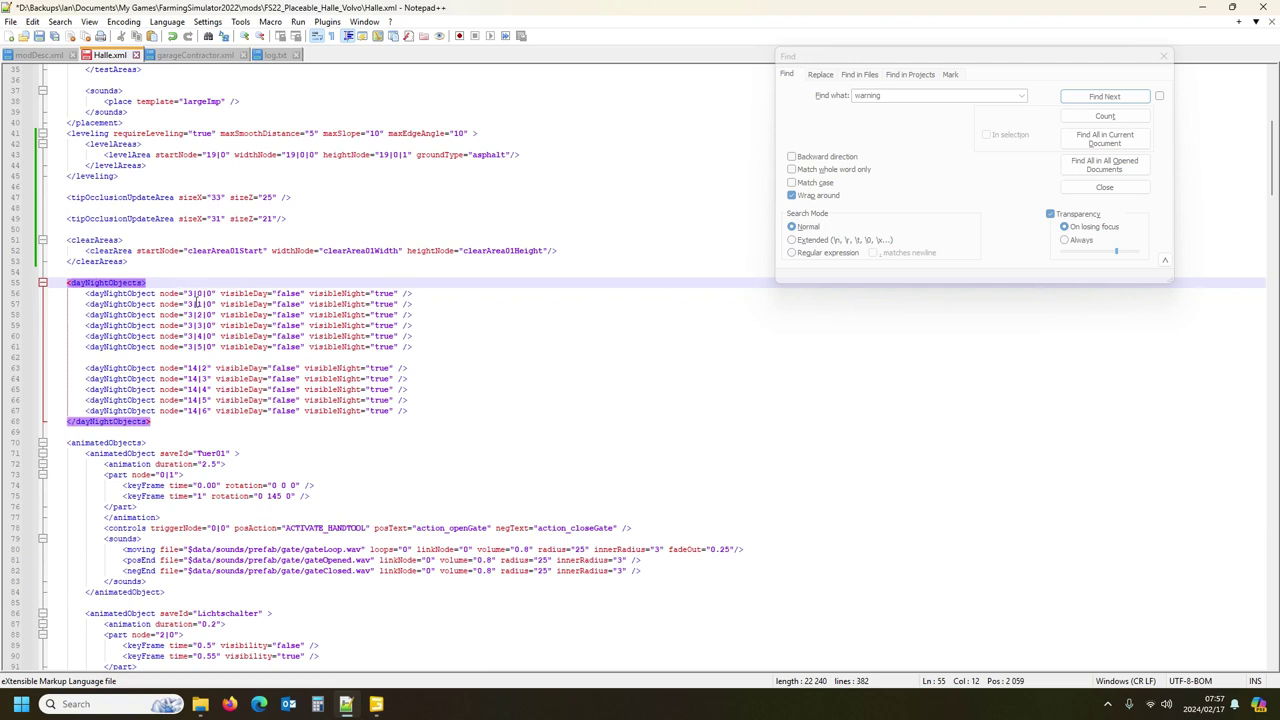
click(110, 296)
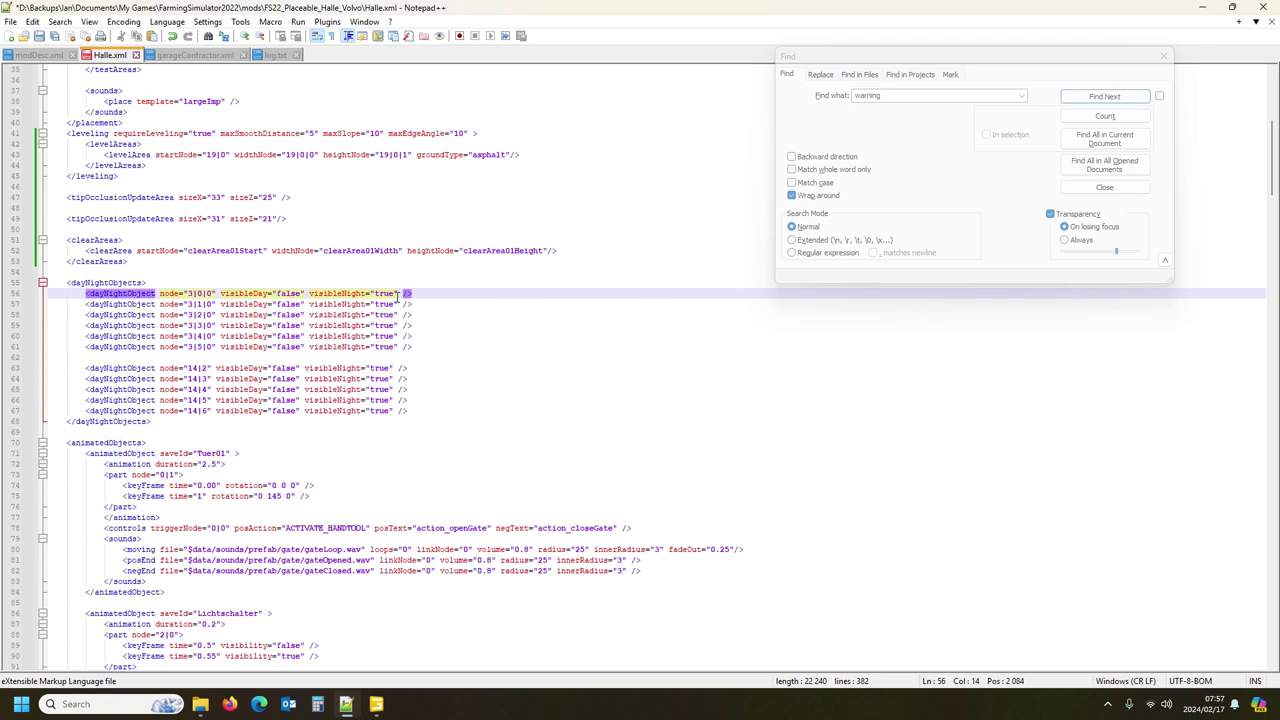
click(88, 284)
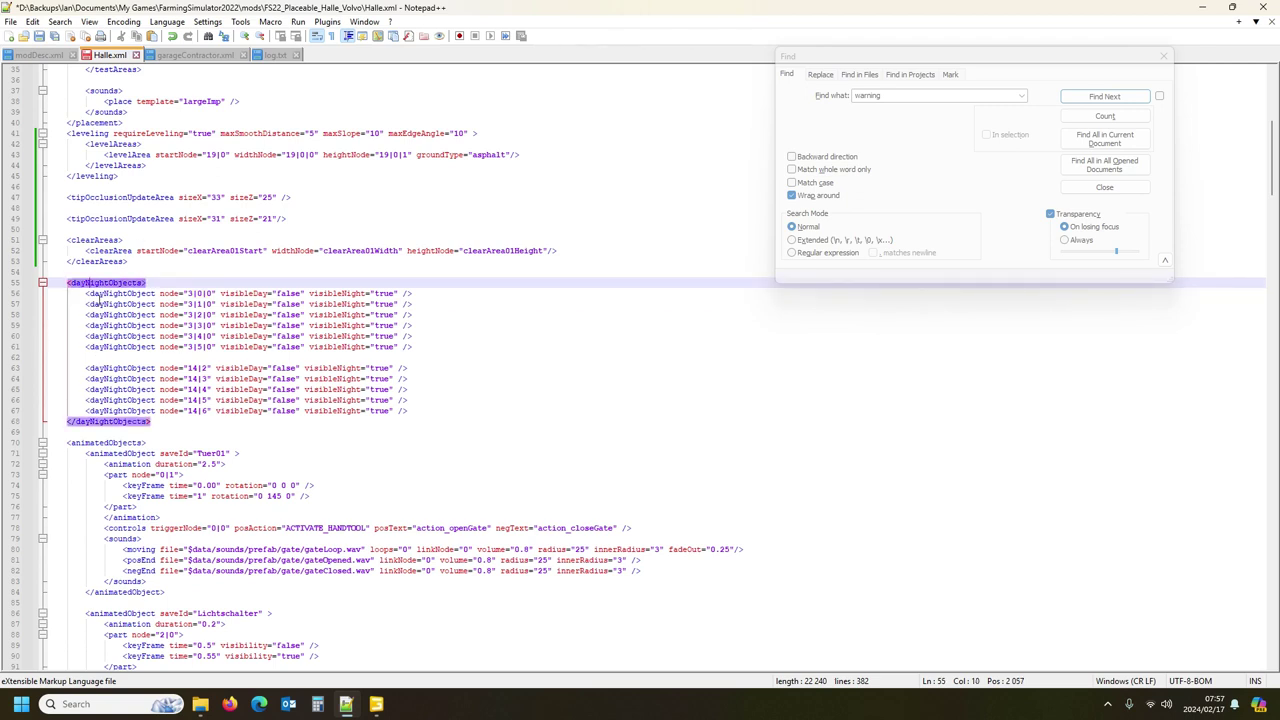
Step: In GIANTS Editor, trace the dayNightObject path 3|0|0 from Halle.xml to the first groundLamp under Lichthalterungen
click(376, 706)
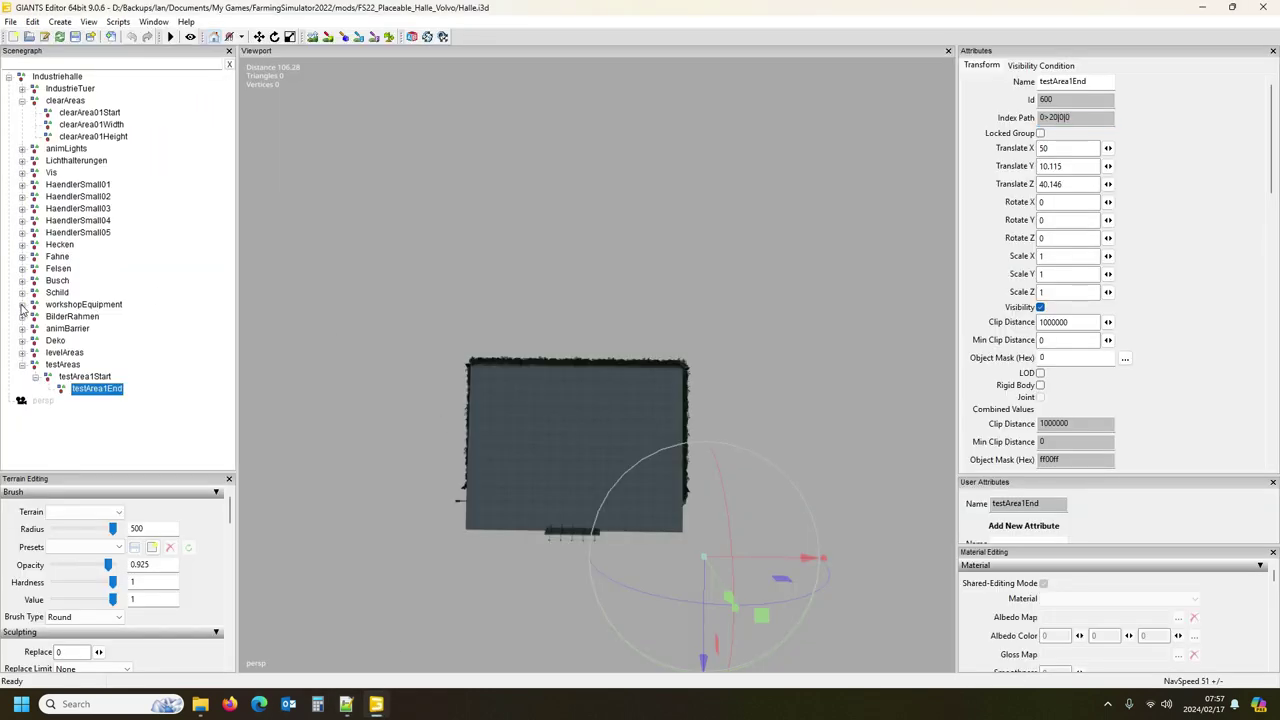
click(347, 706)
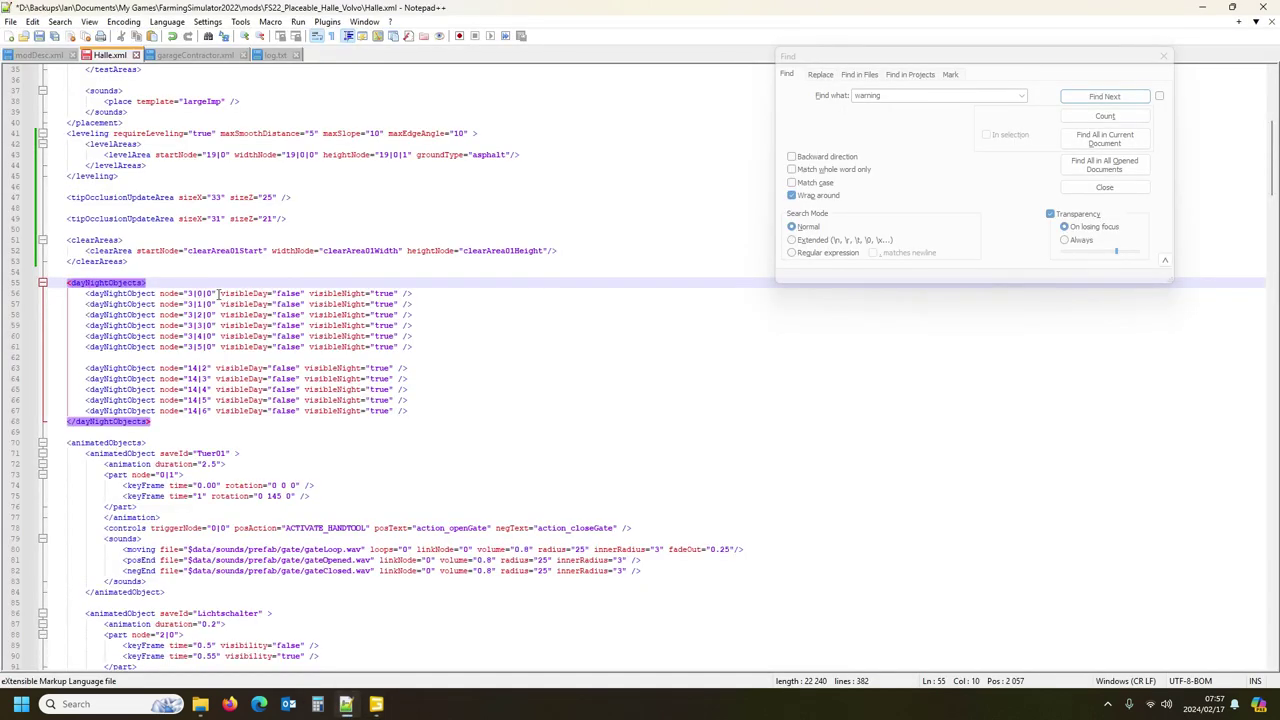
click(376, 706)
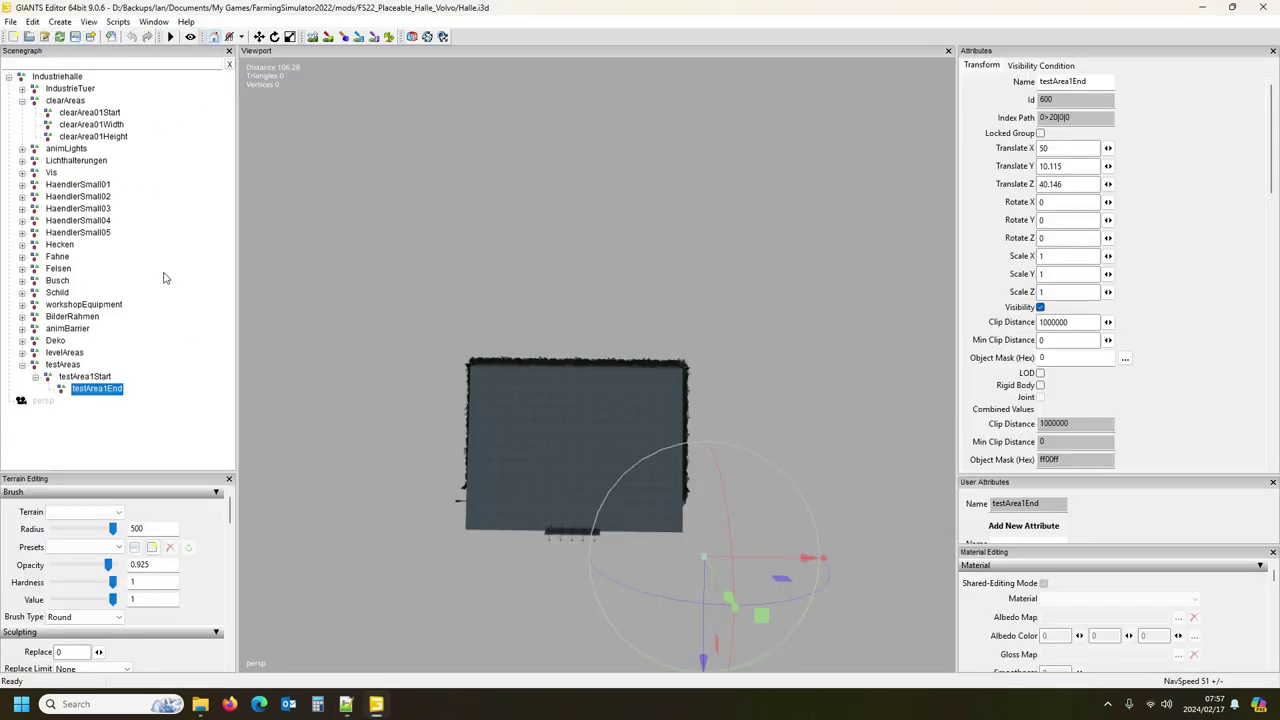
click(60, 161)
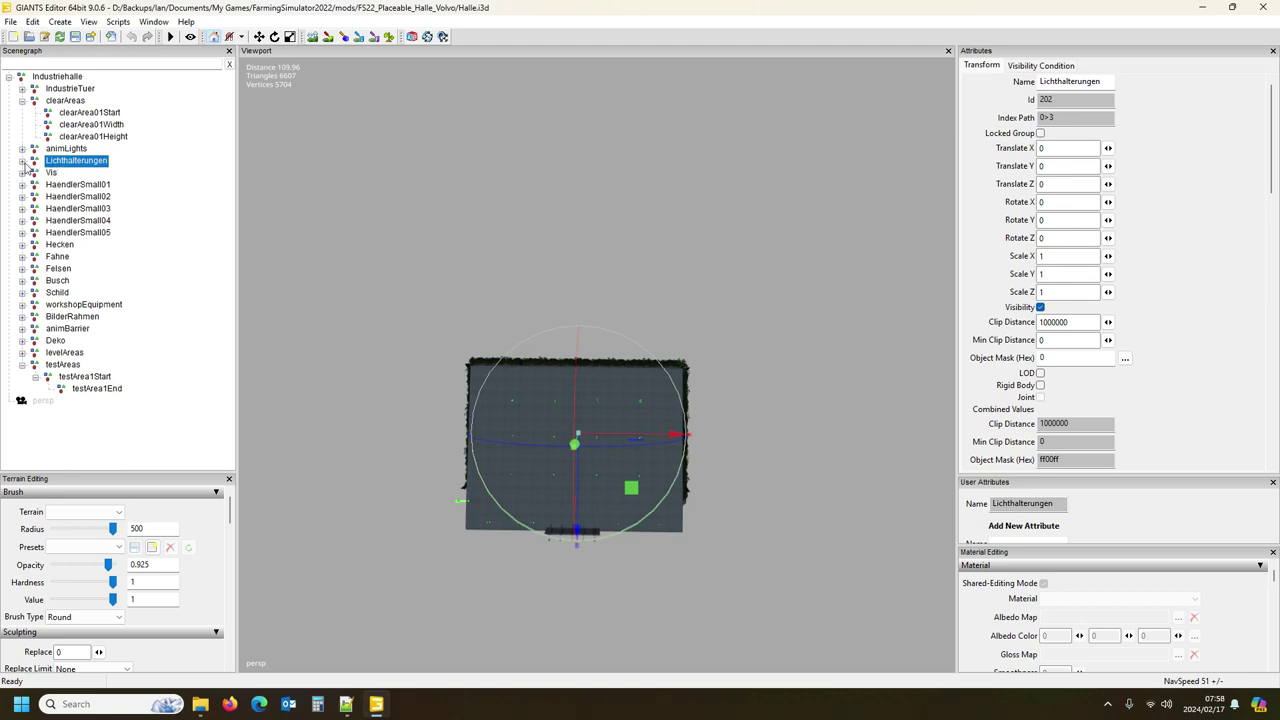
click(22, 161)
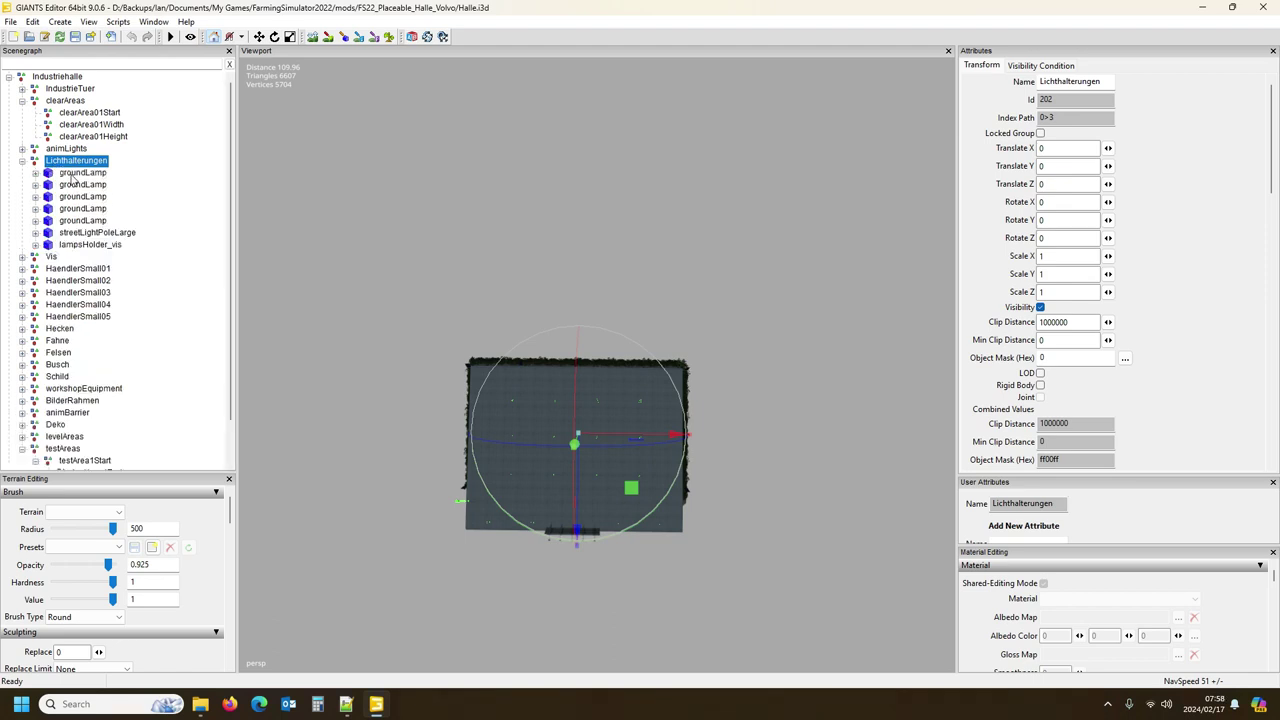
click(80, 173)
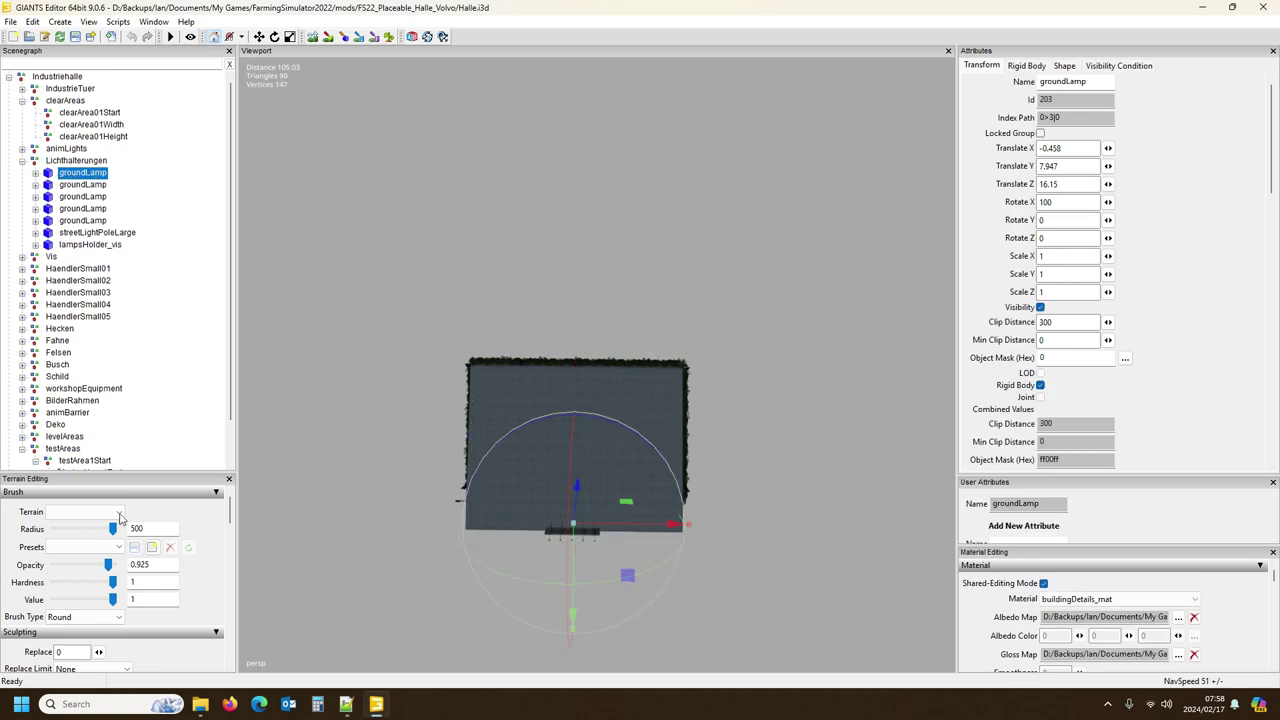
click(346, 704)
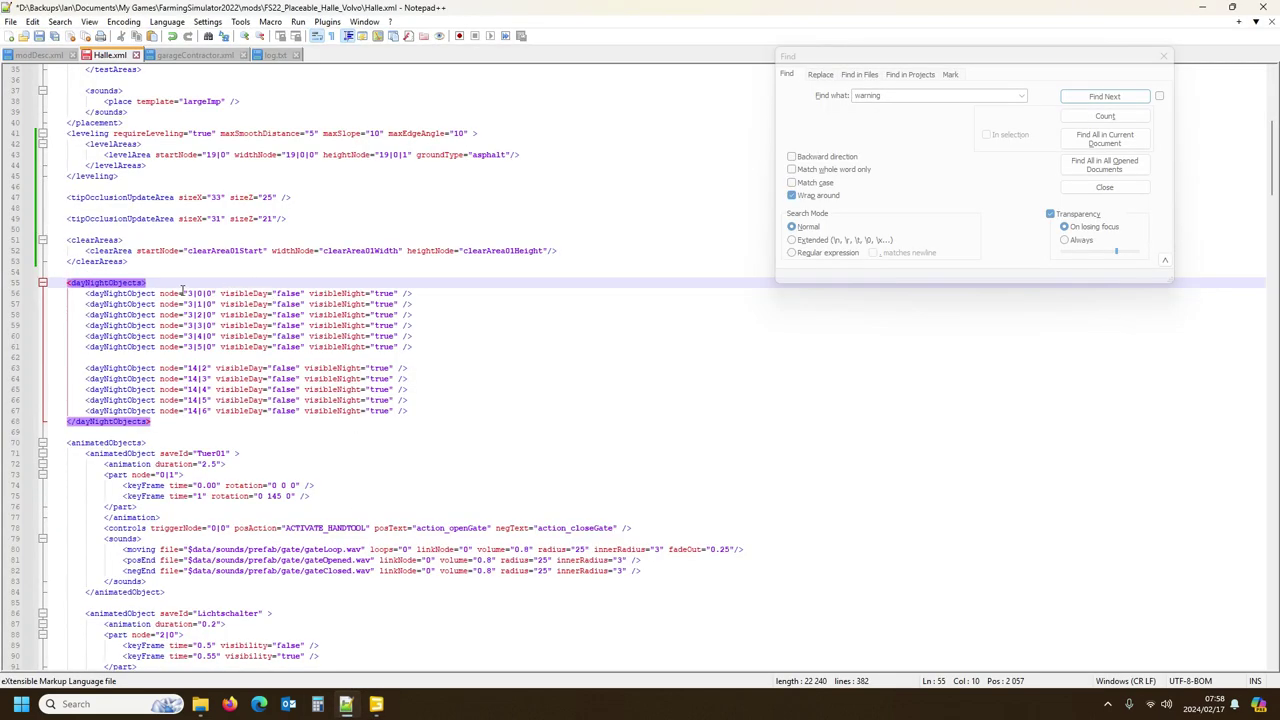
click(376, 704)
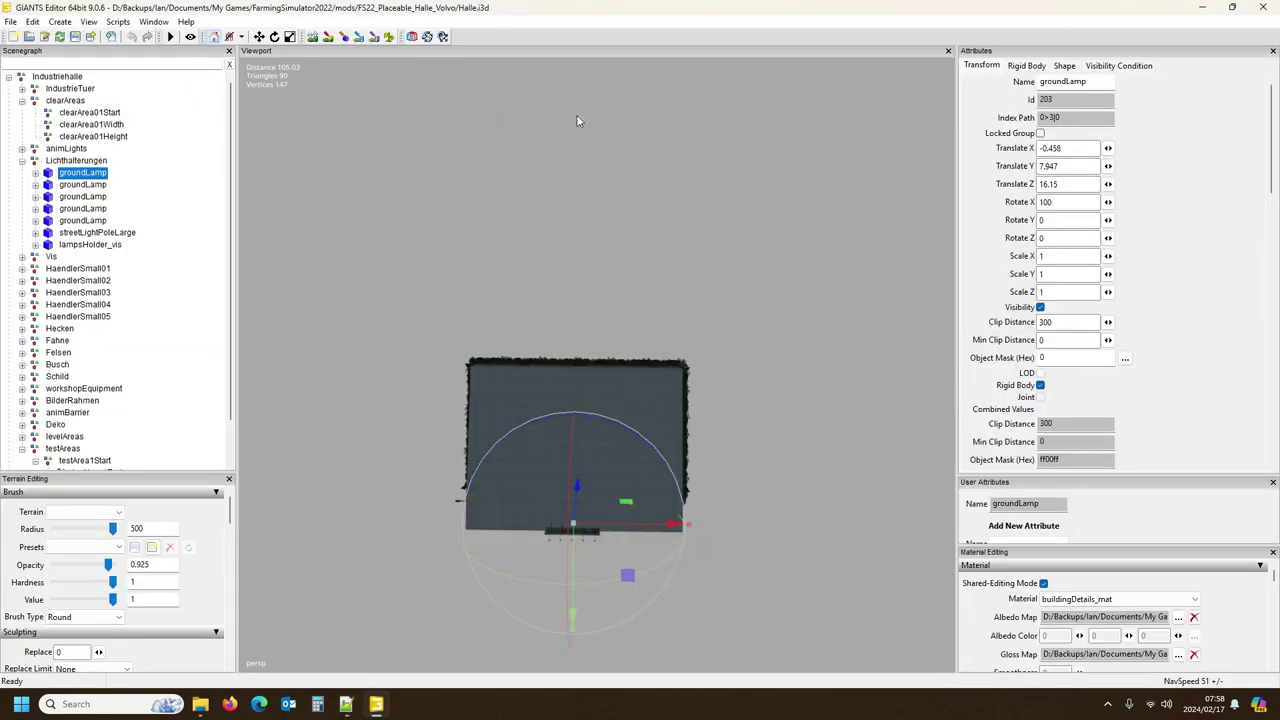
Step: Turn off Use Parent in the visibility condition of the first groundLamp's illum node
click(36, 173)
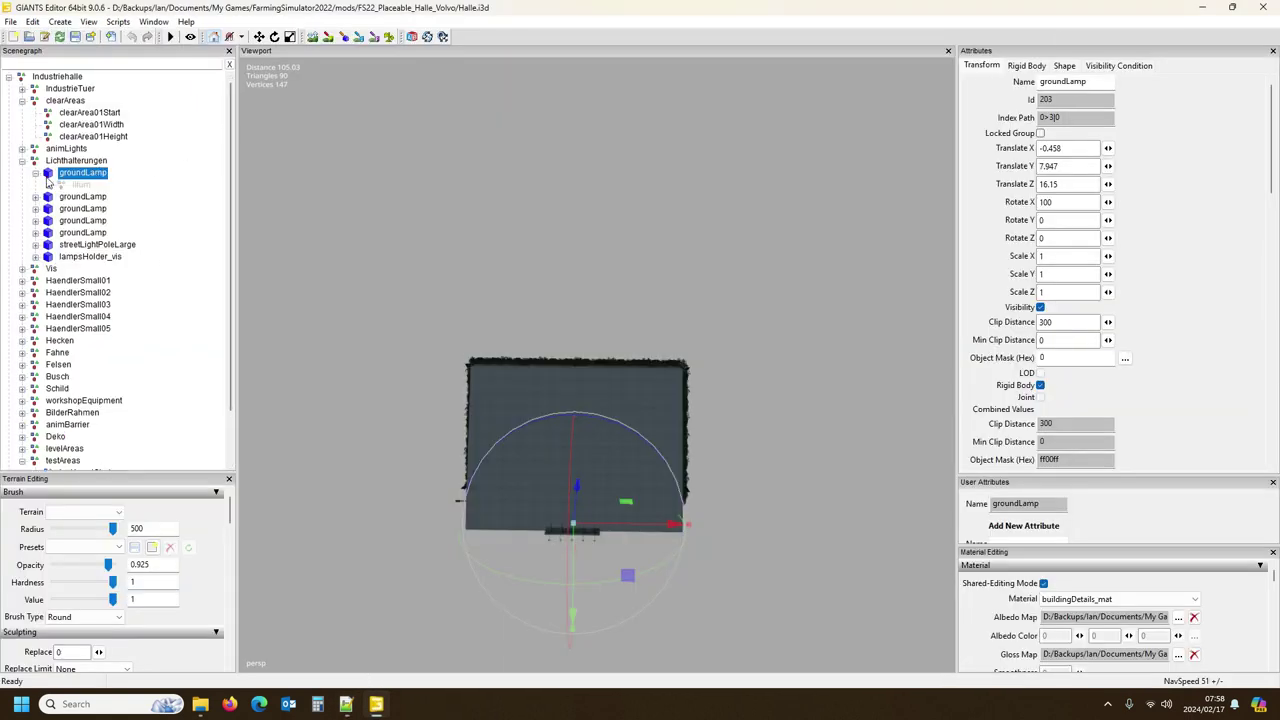
click(81, 186)
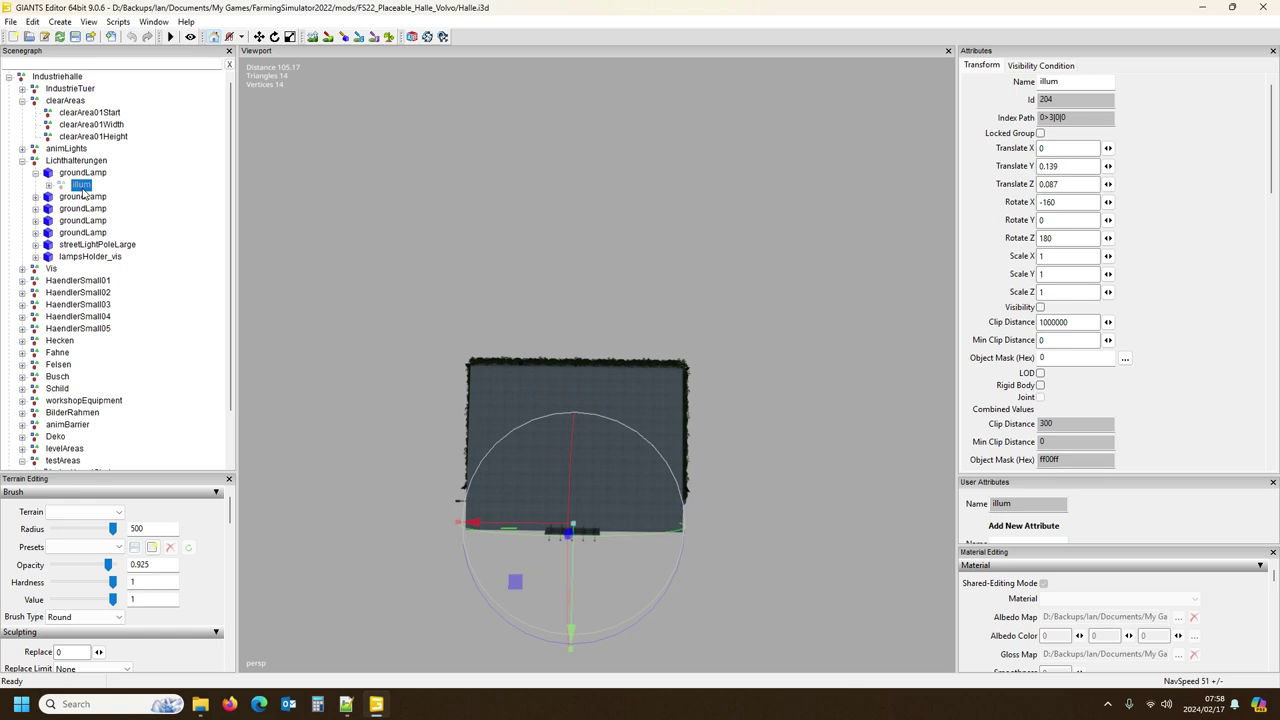
click(1043, 66)
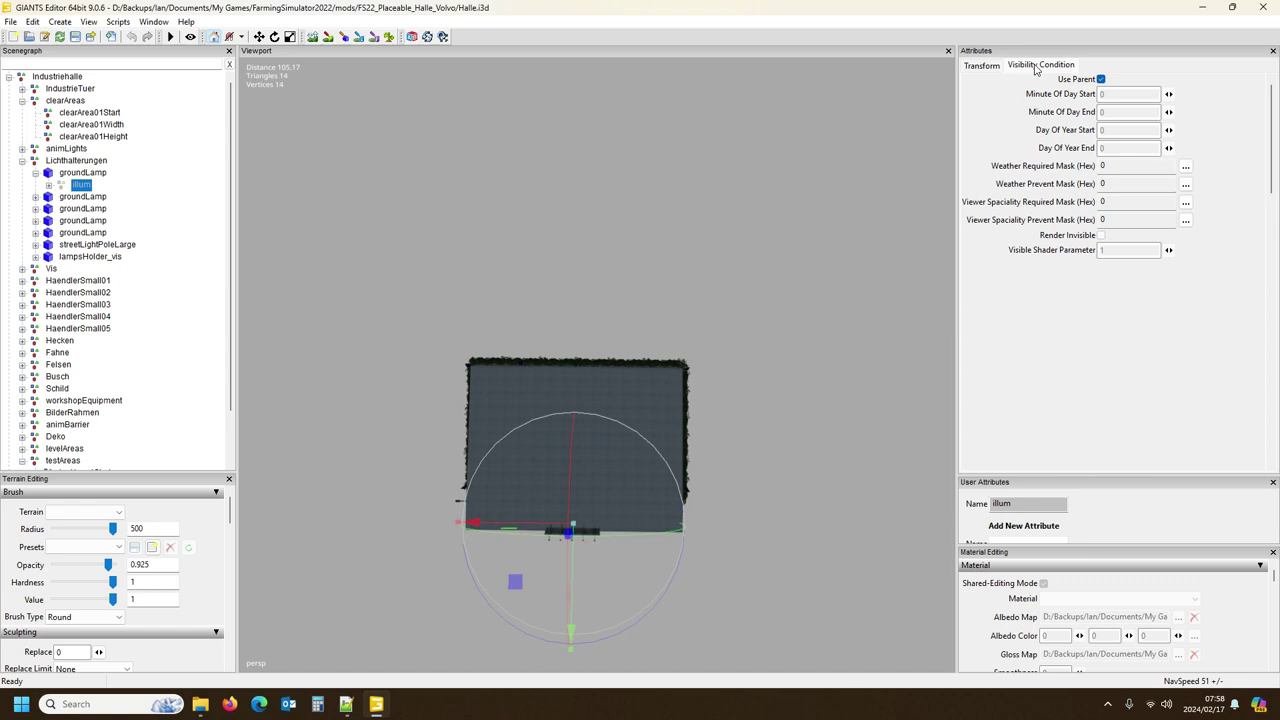
click(1101, 80)
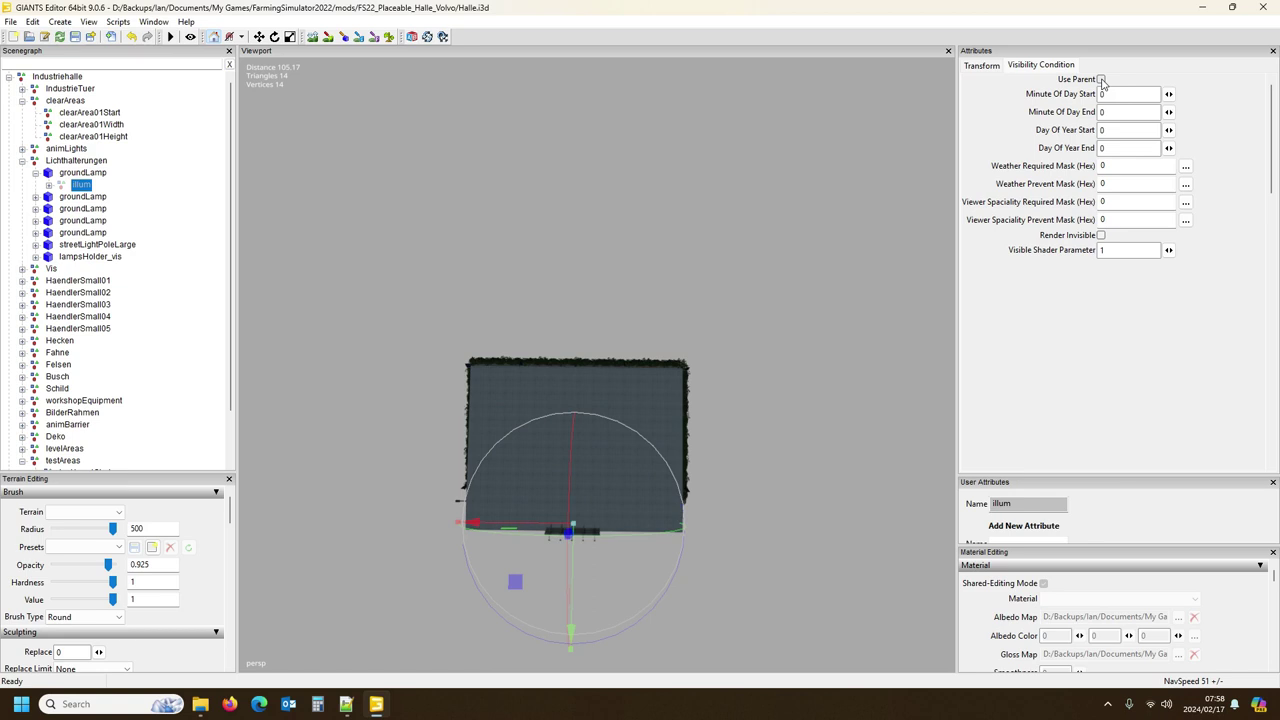
Step: Focus the view on aa:groundLampLit inside the illum node and inspect the lamp's location around the Volvo sign
click(49, 186)
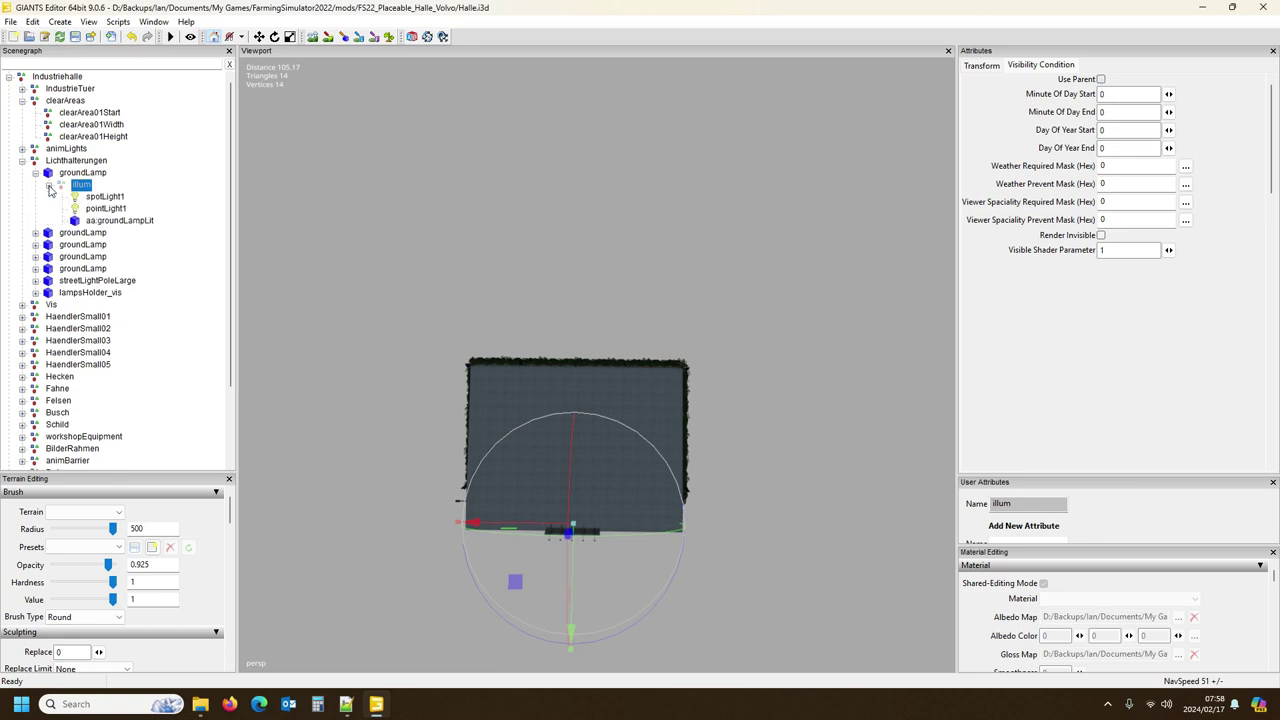
click(124, 224)
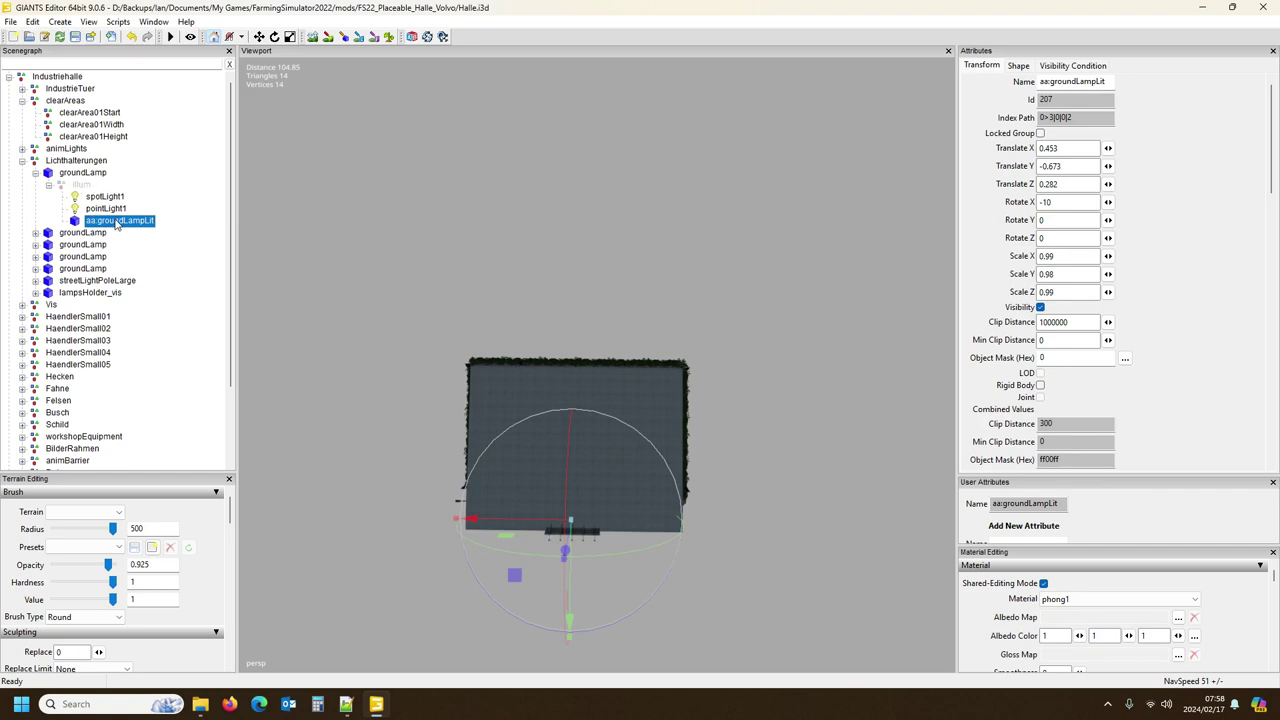
key(f)
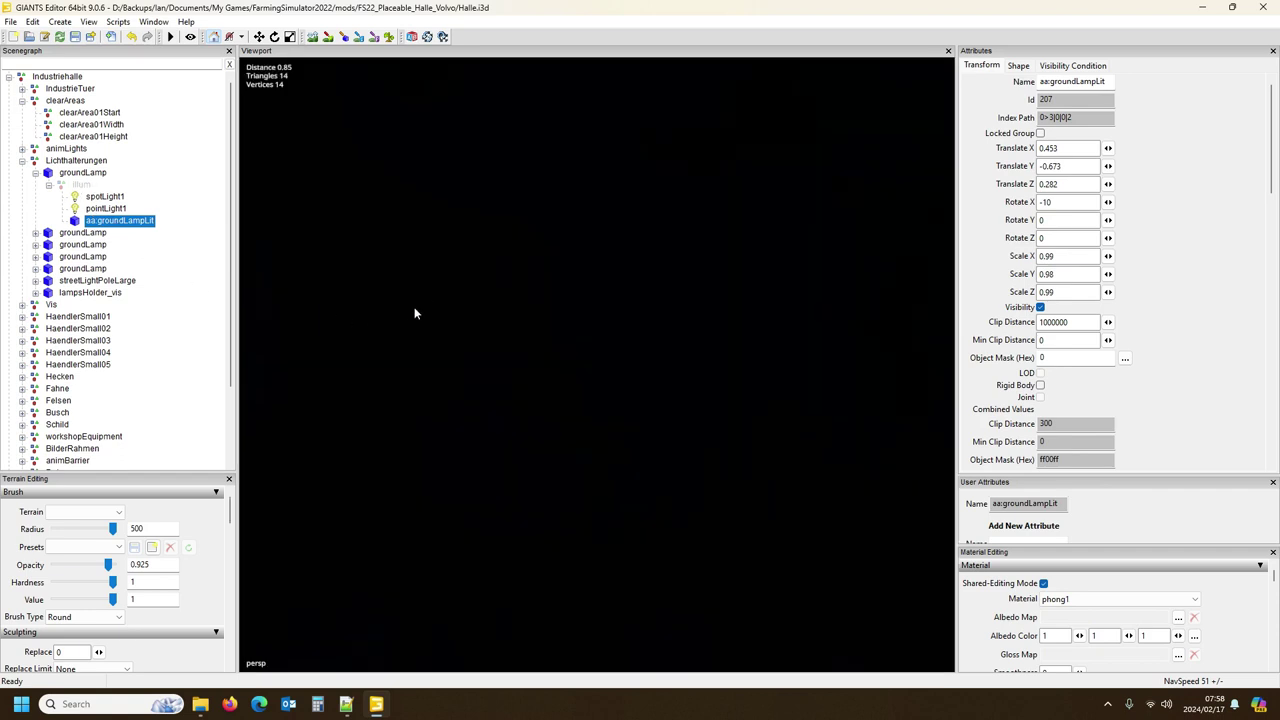
scroll(417, 311, down, 5)
scroll(506, 233, down, 3)
scroll(473, 257, up, 6)
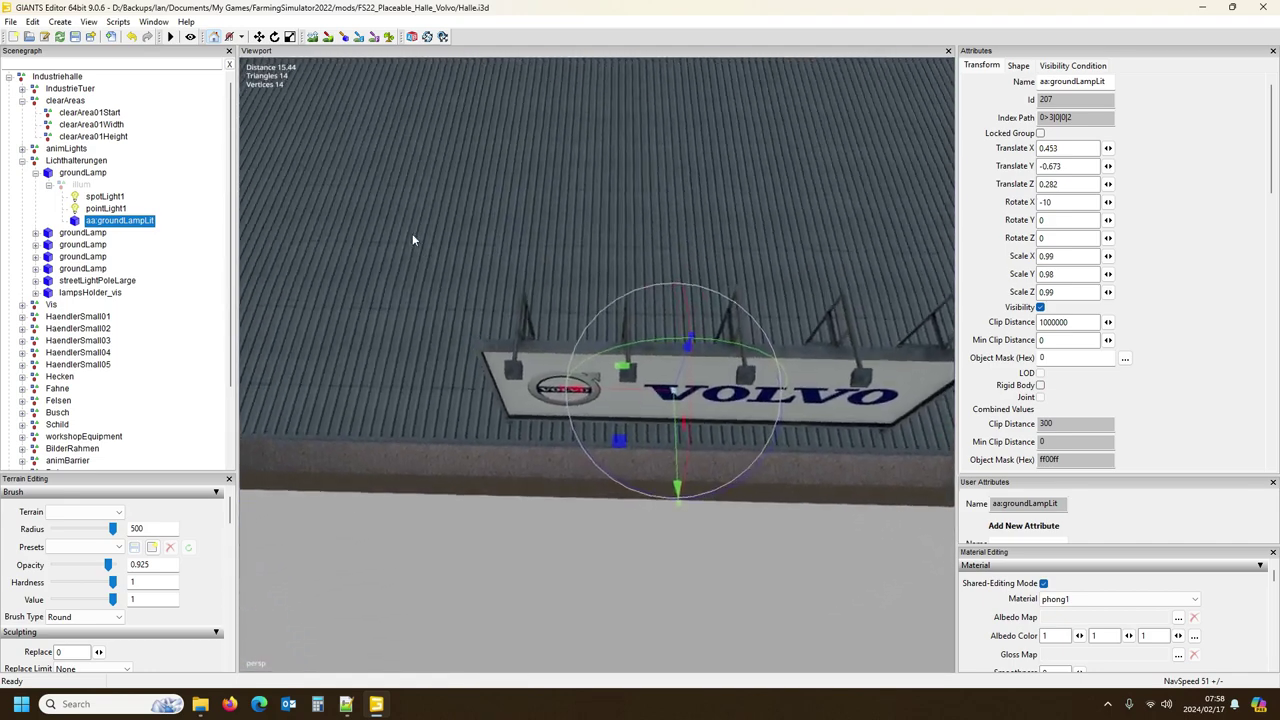
scroll(708, 203, down, 3)
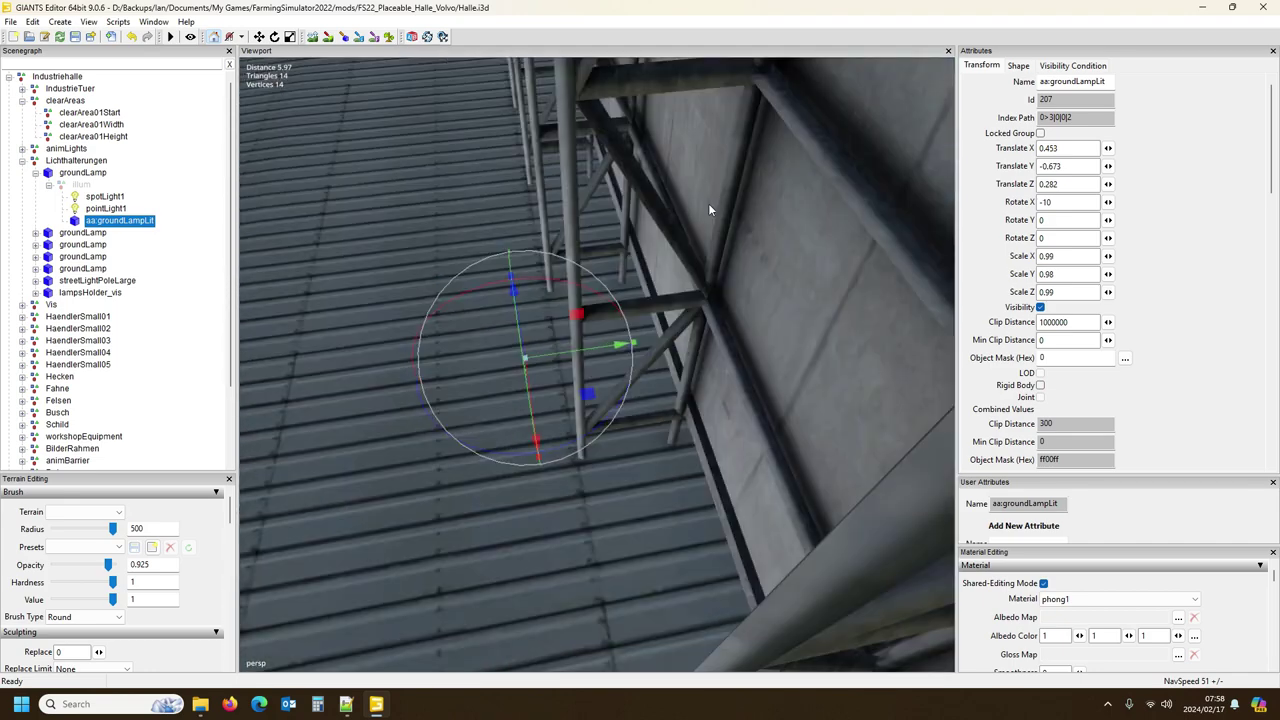
right_drag(623, 215, 650, 184)
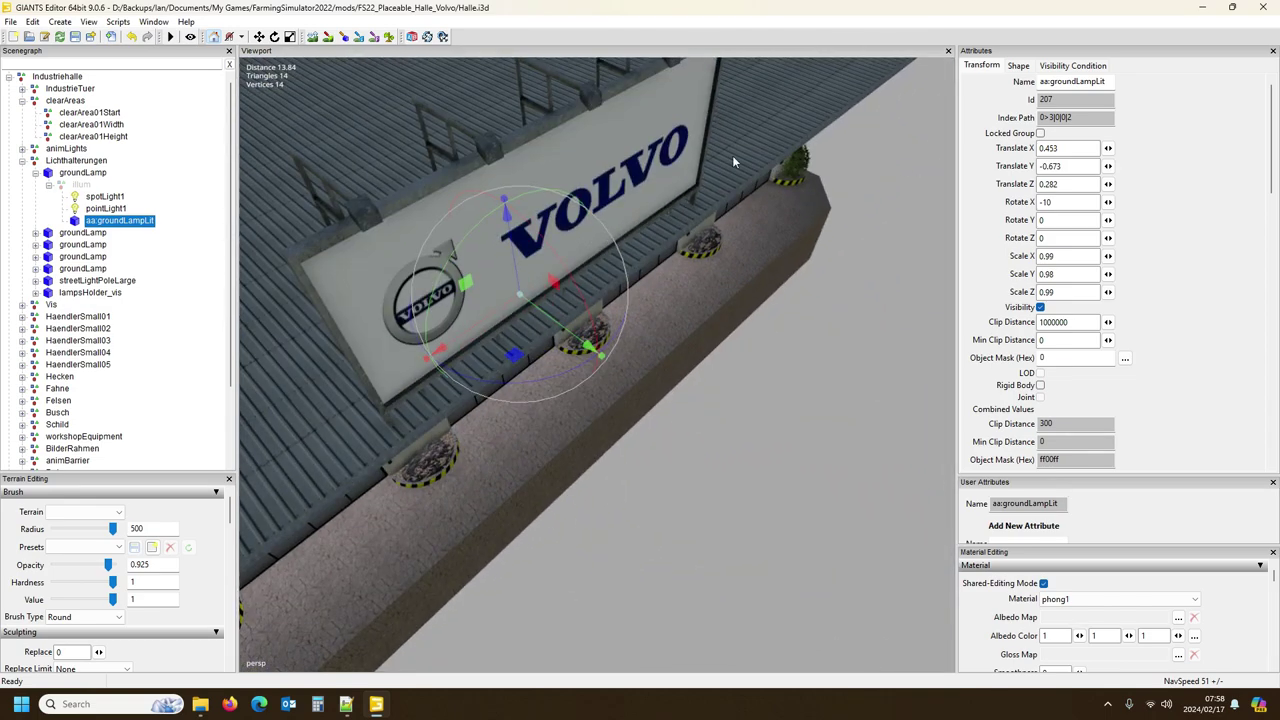
Step: Check the shape and transform attributes of aa:groundLampLit
click(1020, 66)
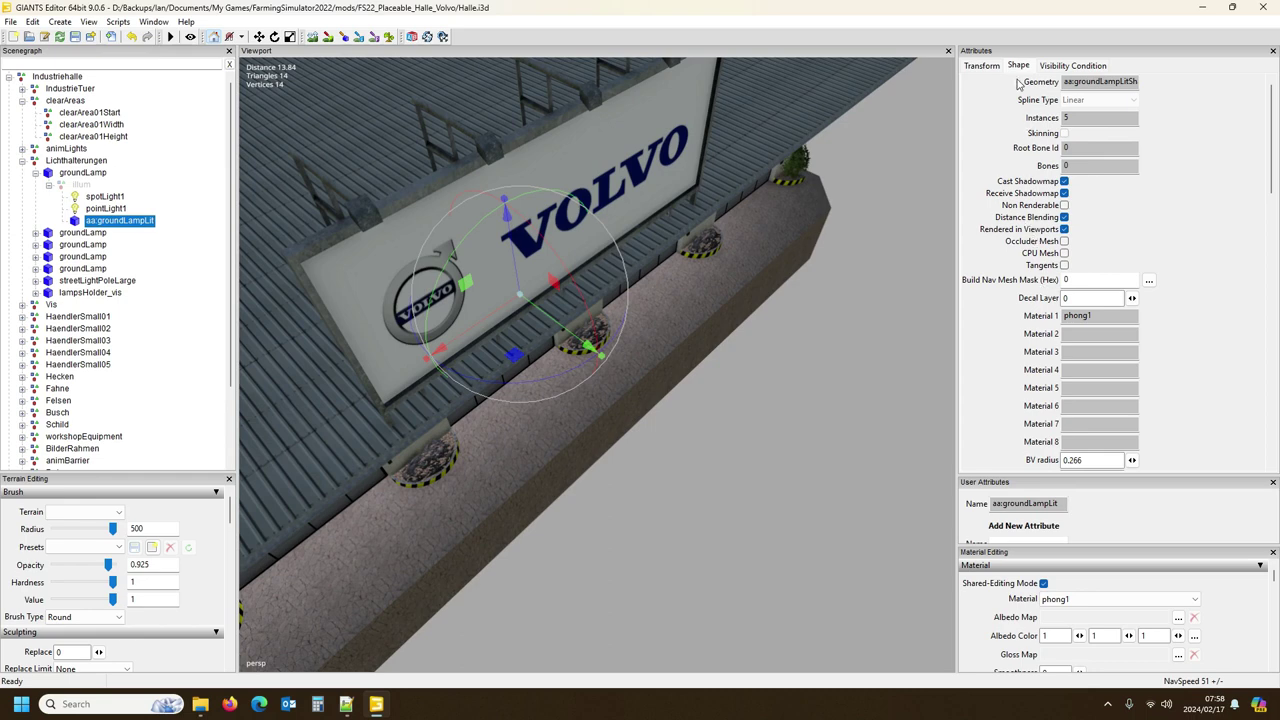
click(986, 69)
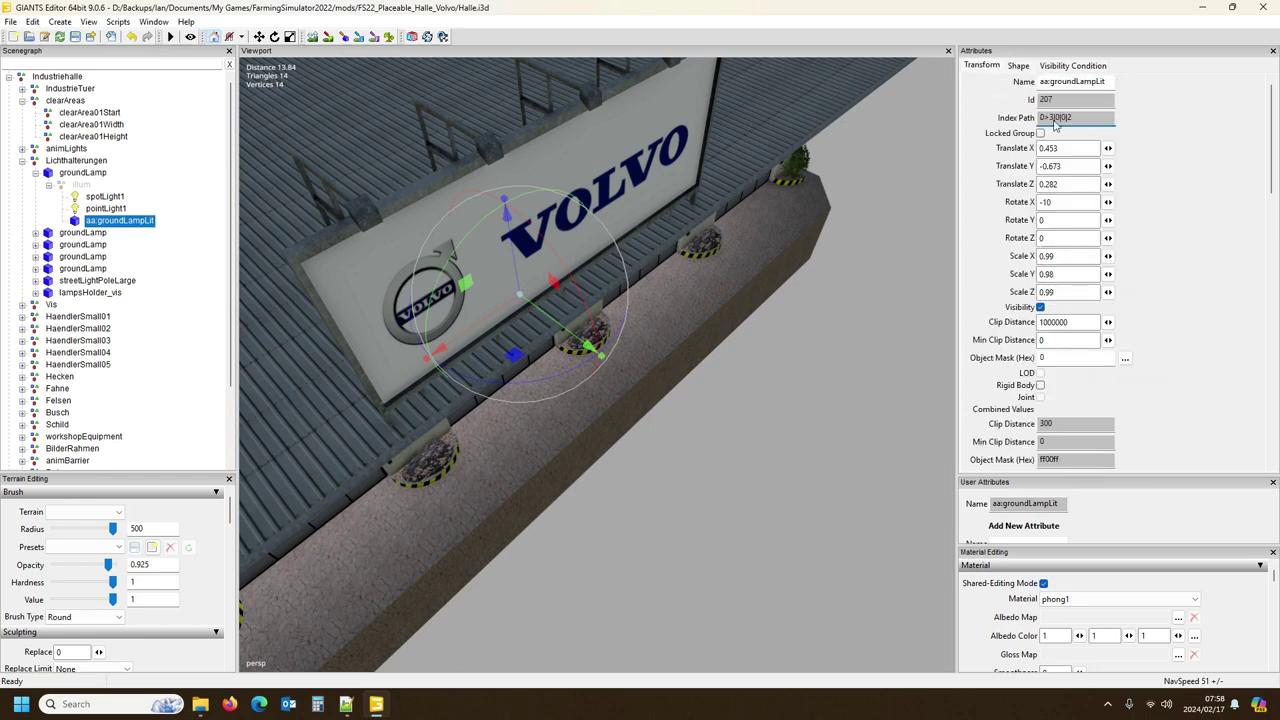
click(1019, 66)
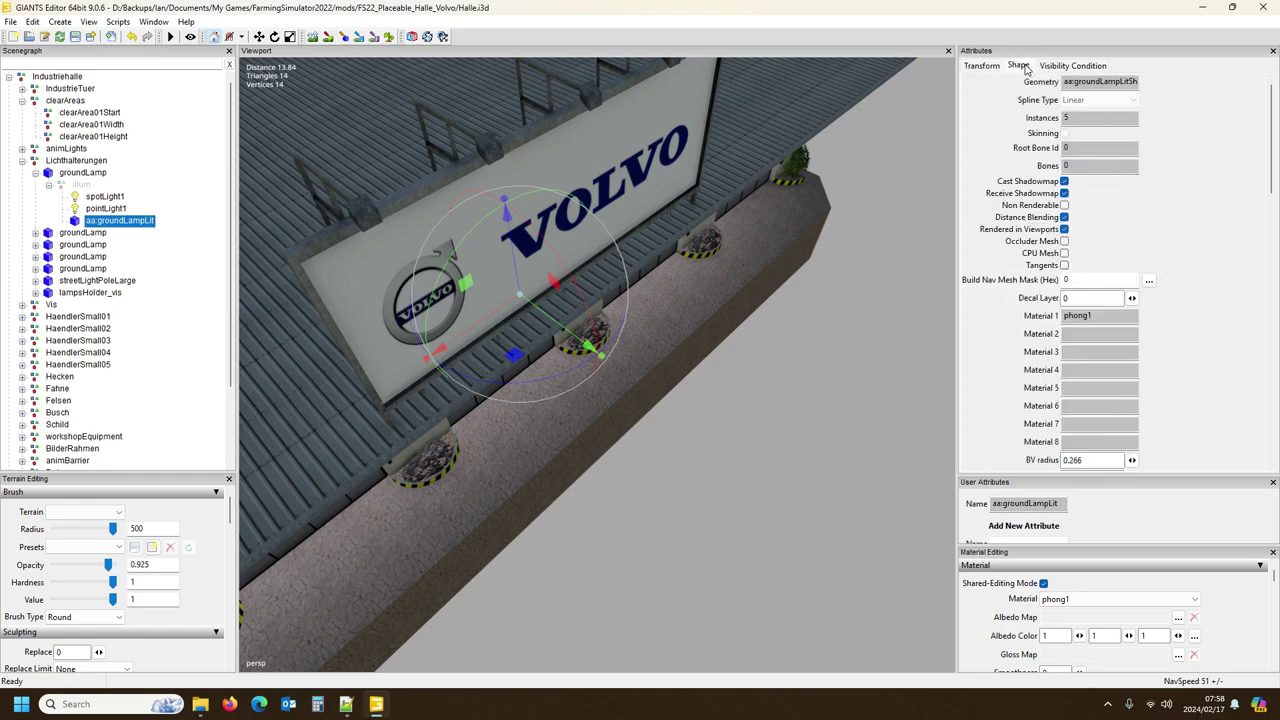
Step: Examine the Viewer Spaciality Required and Prevent Mask options for the illum node of the first groundLamp
click(80, 185)
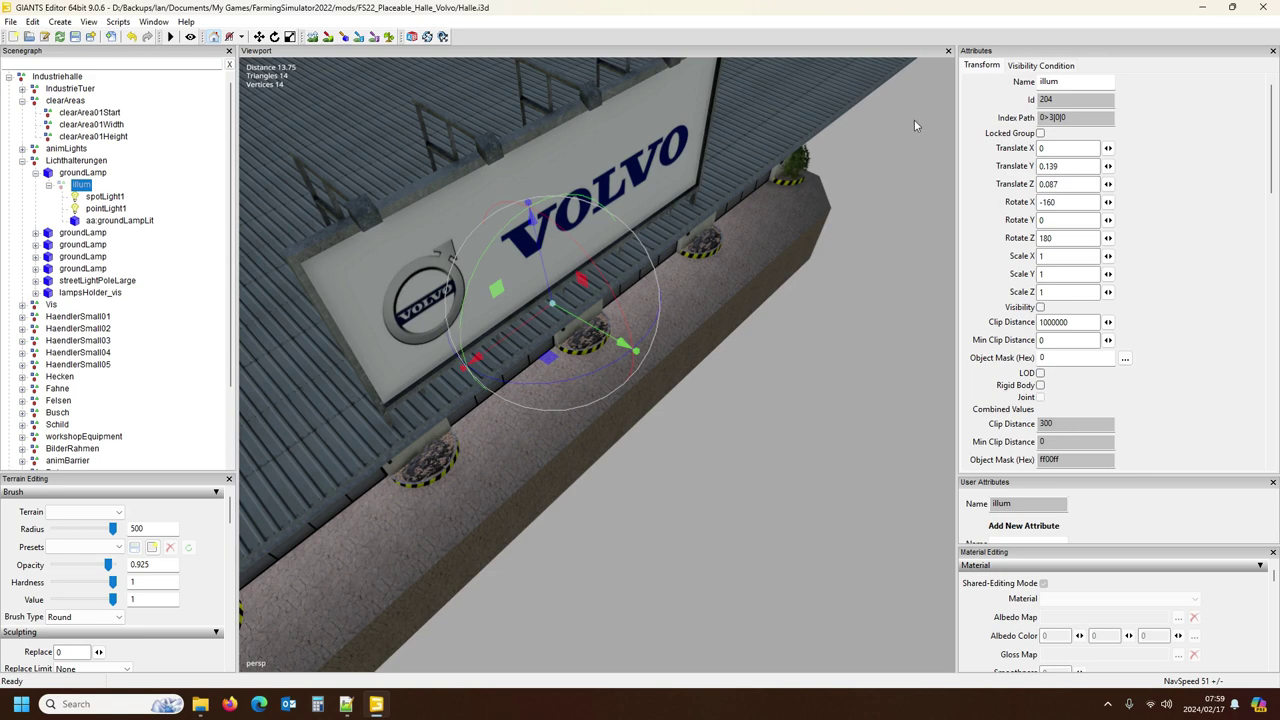
click(1044, 68)
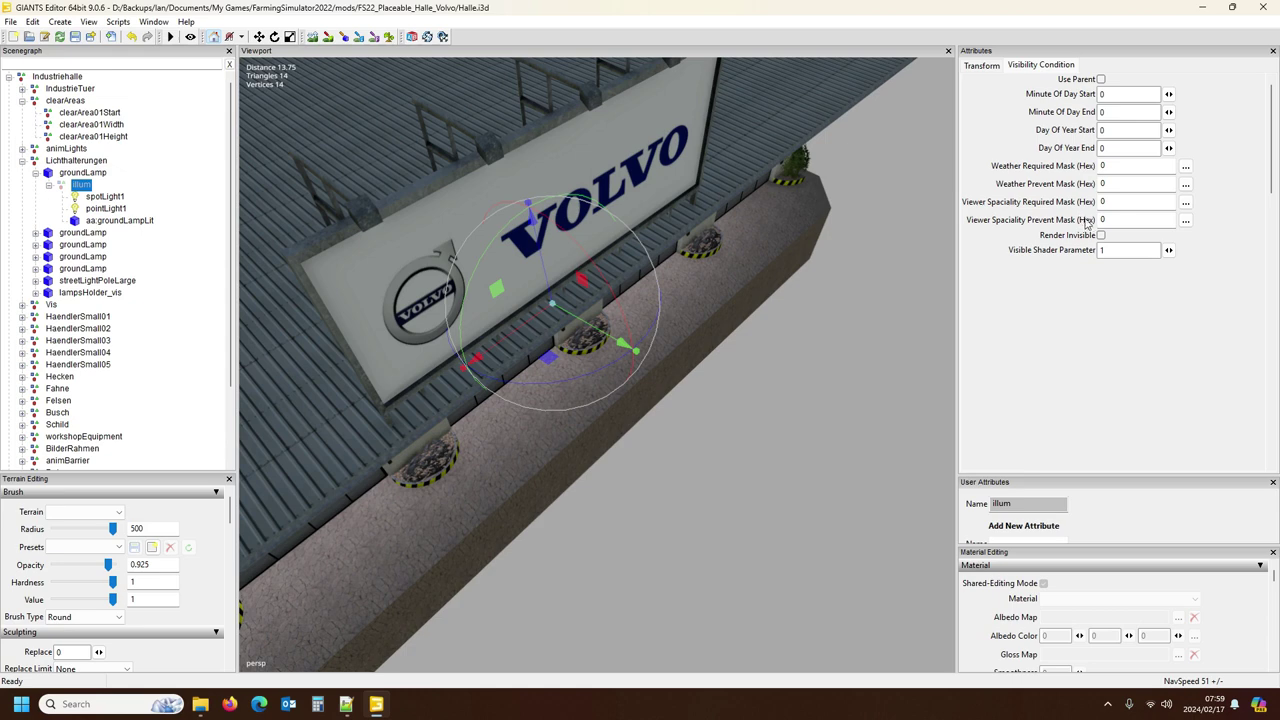
click(1186, 204)
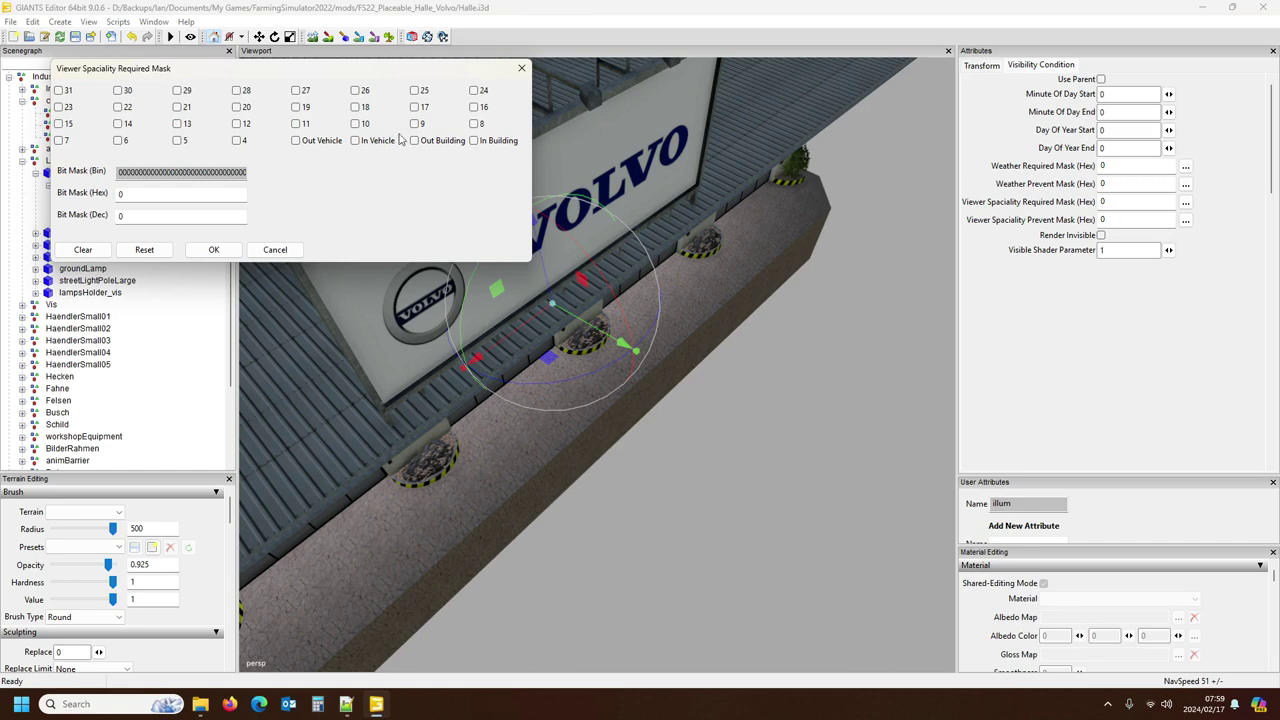
click(275, 250)
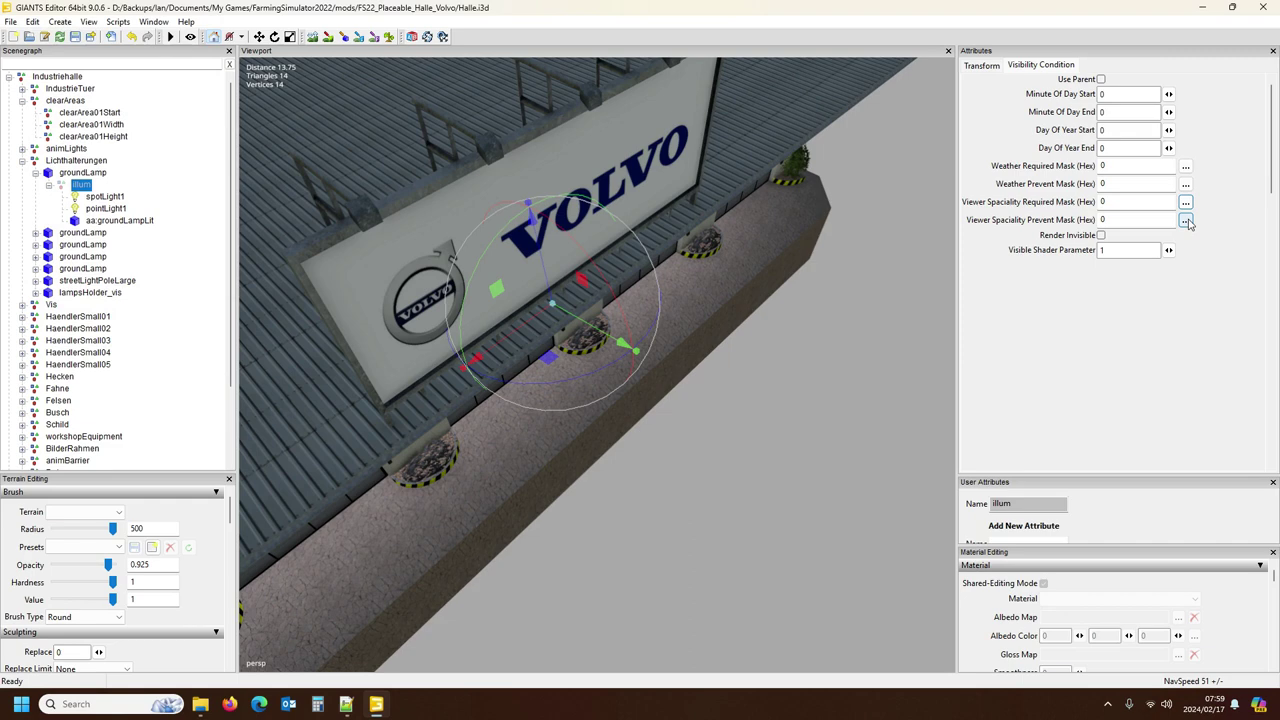
click(1186, 220)
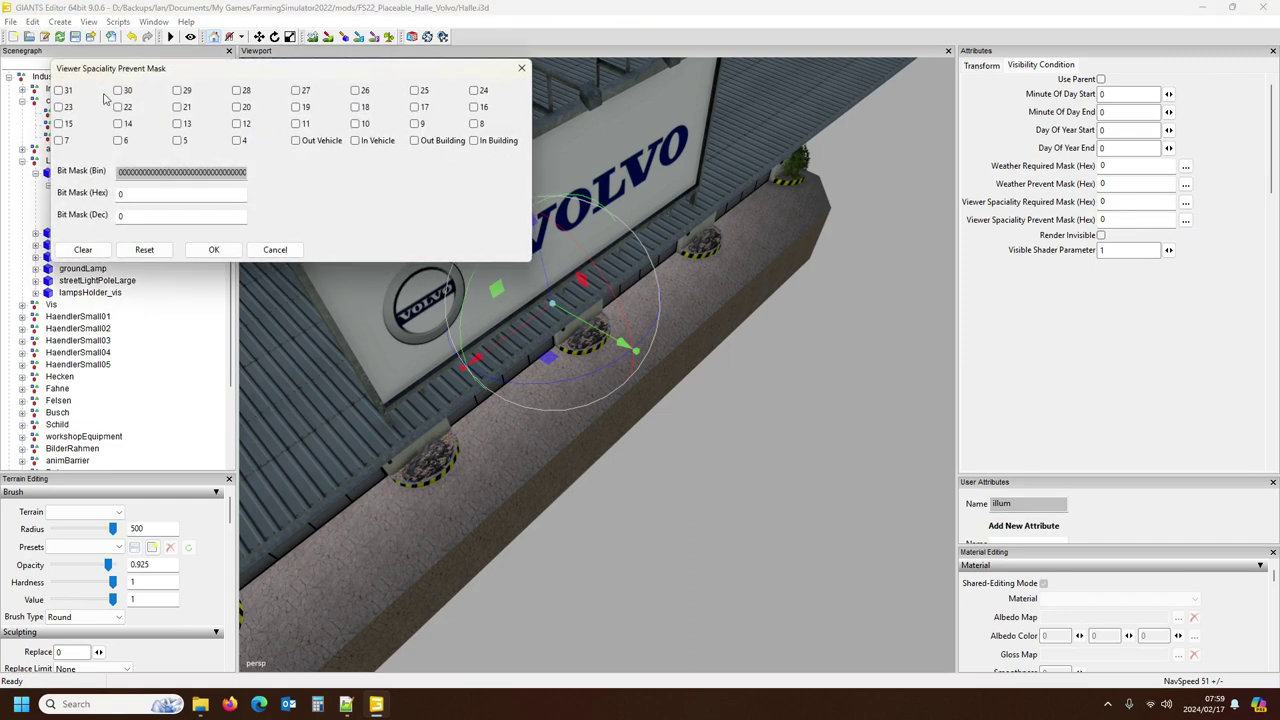
click(275, 250)
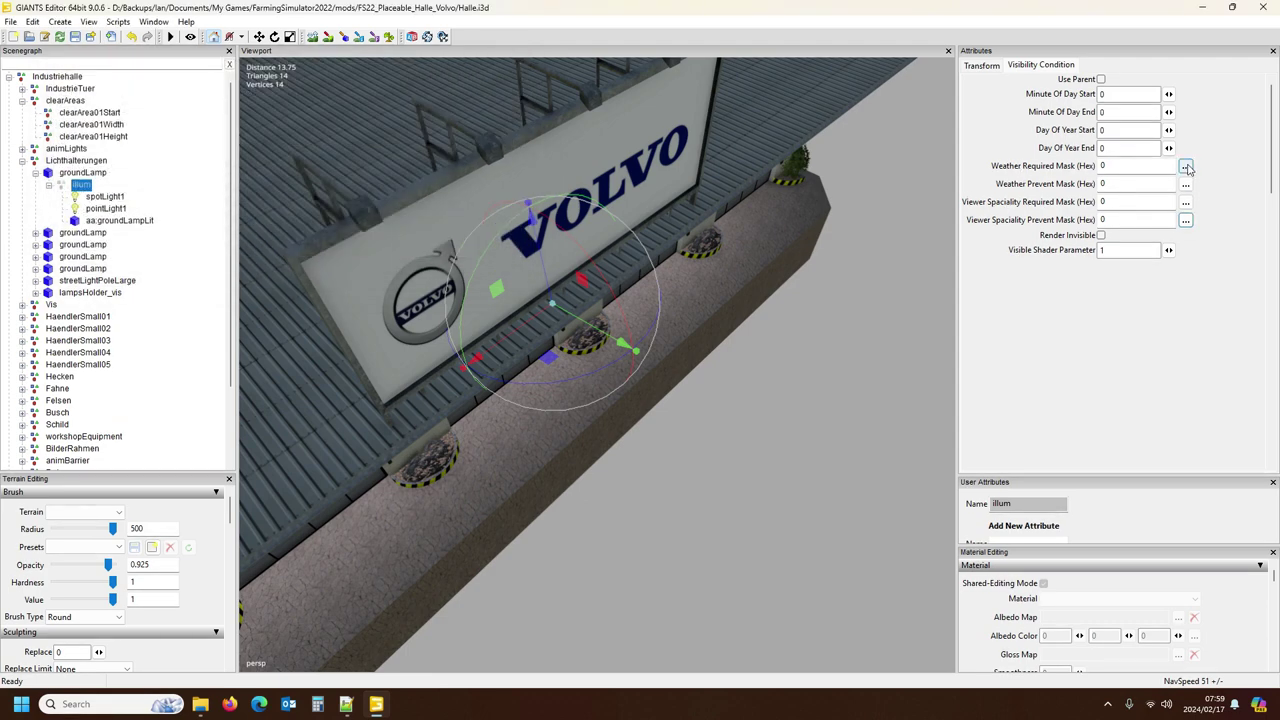
Step: Set the Weather Required Mask of the first groundLamp's illum node to Night
click(1185, 166)
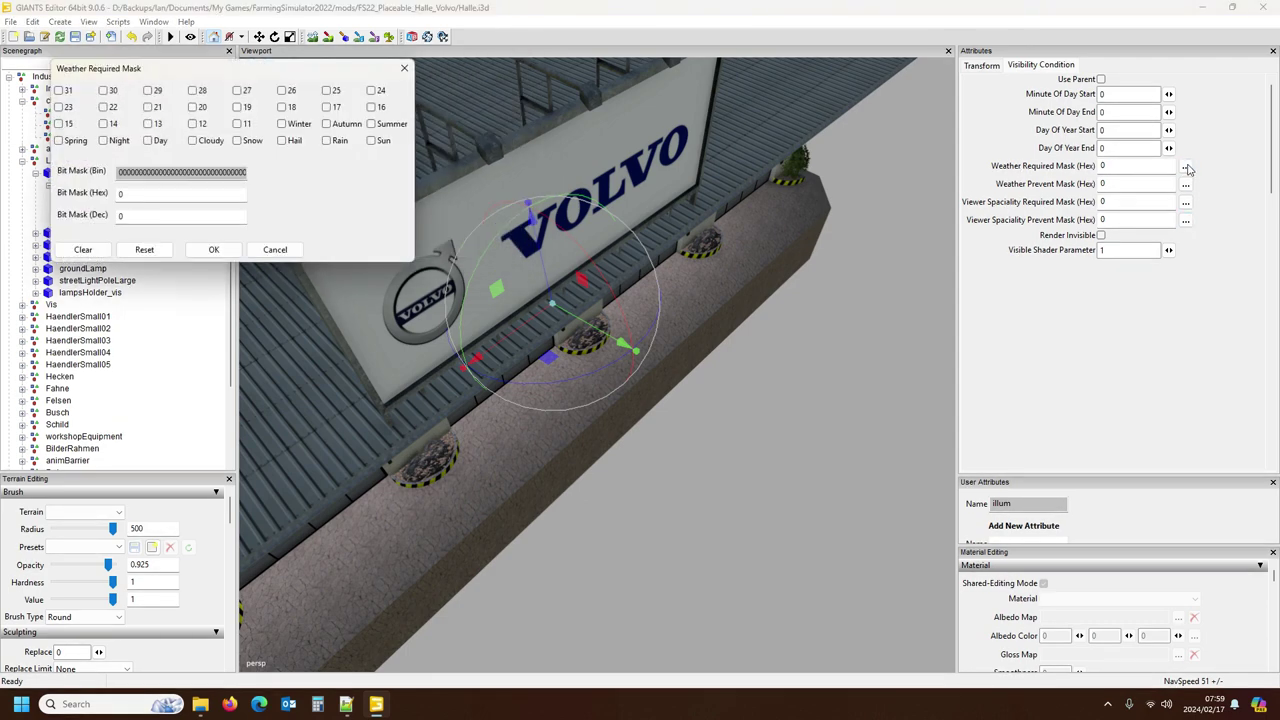
click(103, 141)
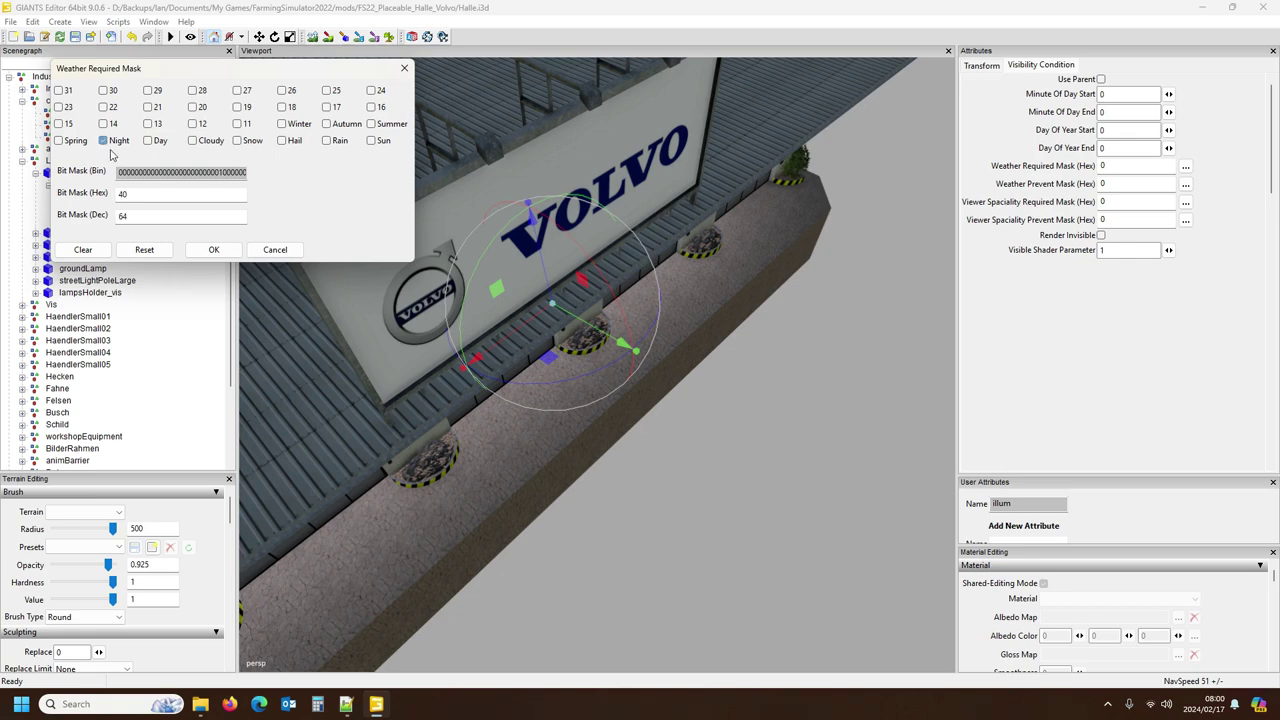
click(213, 252)
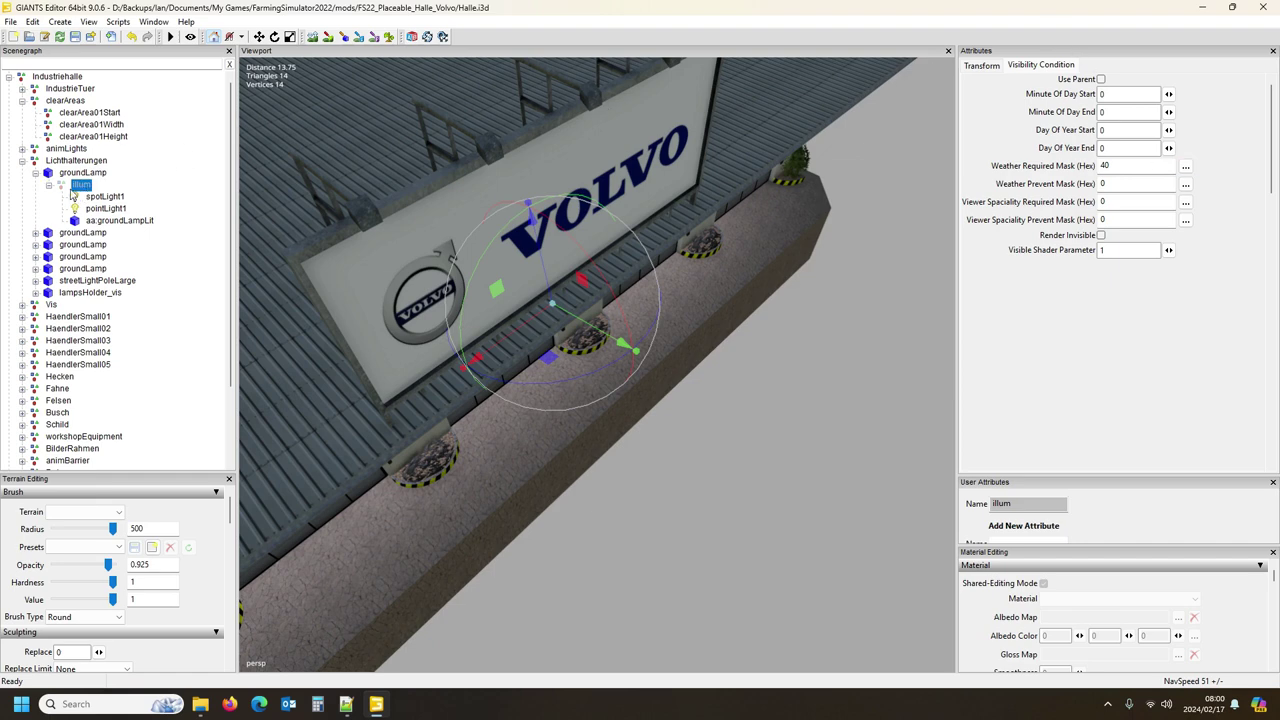
Step: Compare the index paths of the remaining groundLamps, streetLightPoleLarge and lampsHolder_vis with the dayNightObject entries in Halle.xml, switching between Notepad++ and GIANTS Editor
click(348, 708)
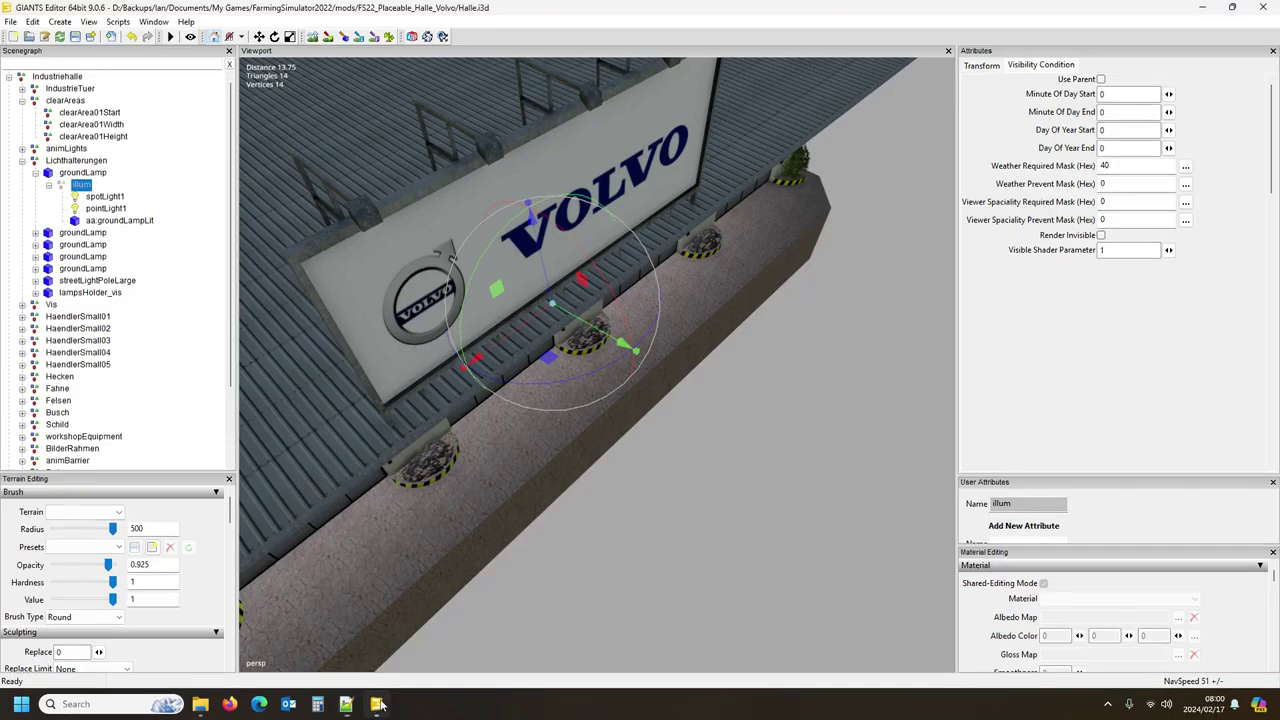
click(377, 704)
click(80, 234)
click(79, 245)
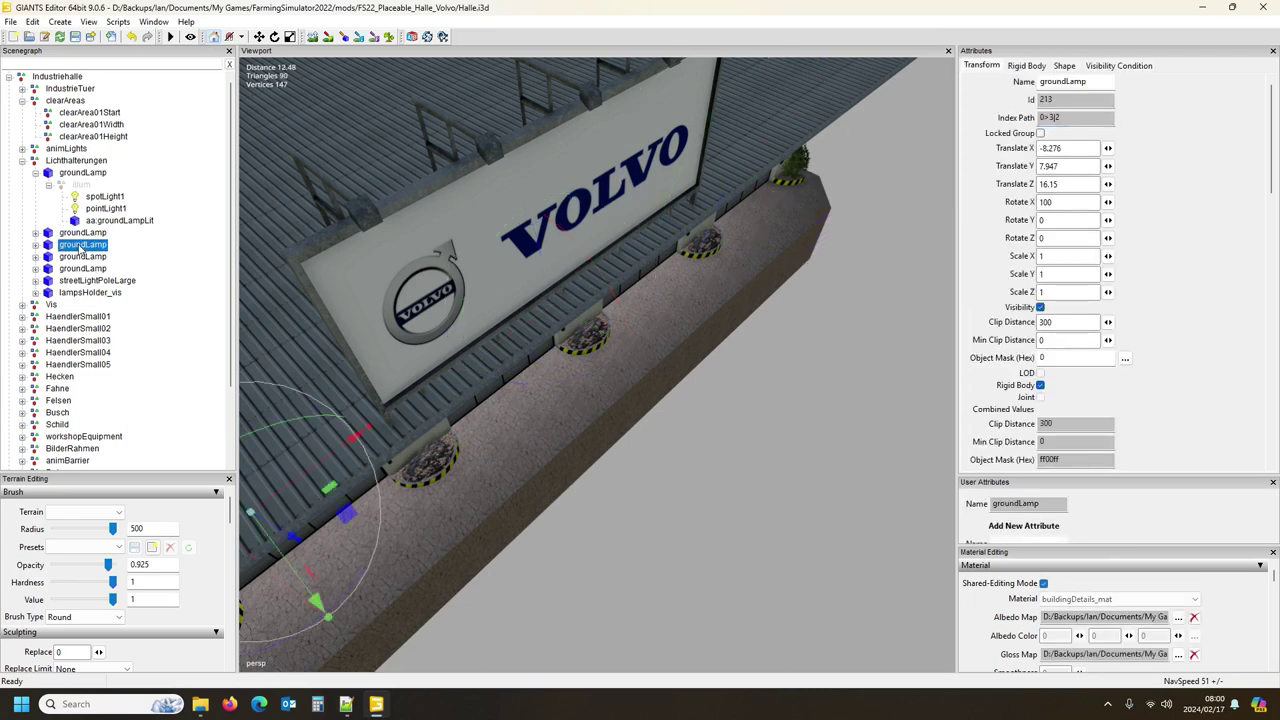
click(80, 257)
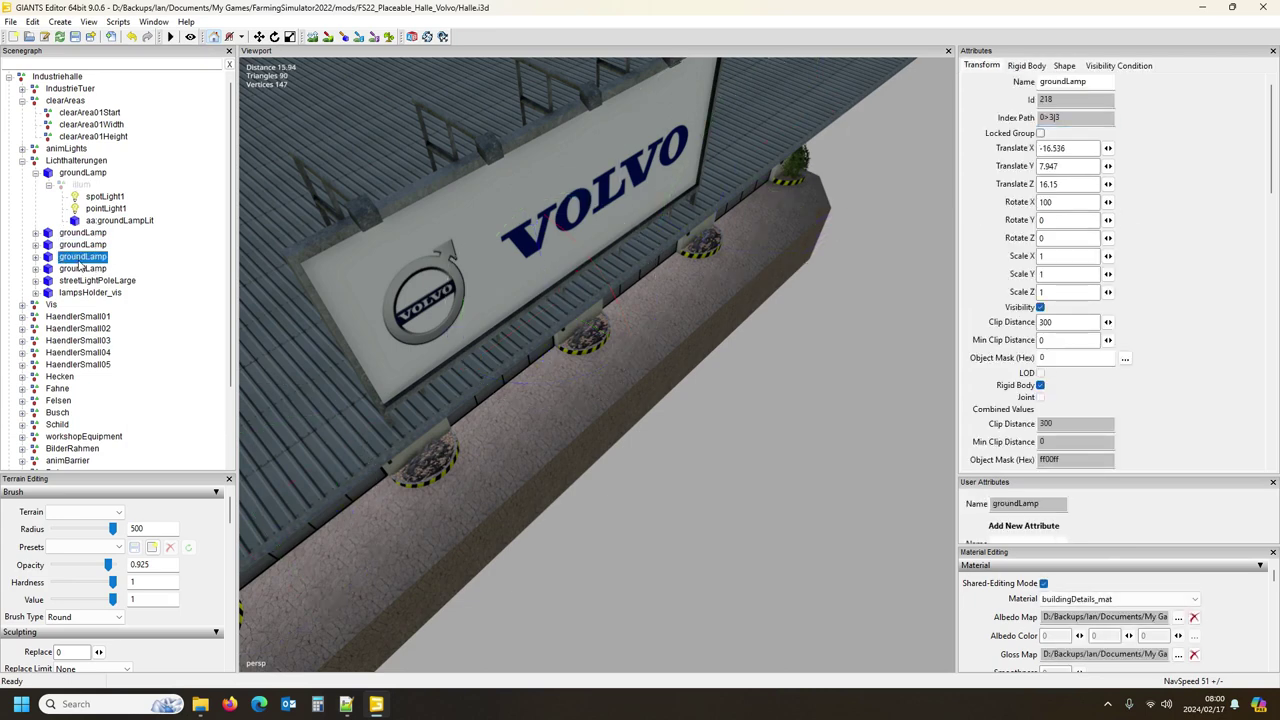
click(81, 270)
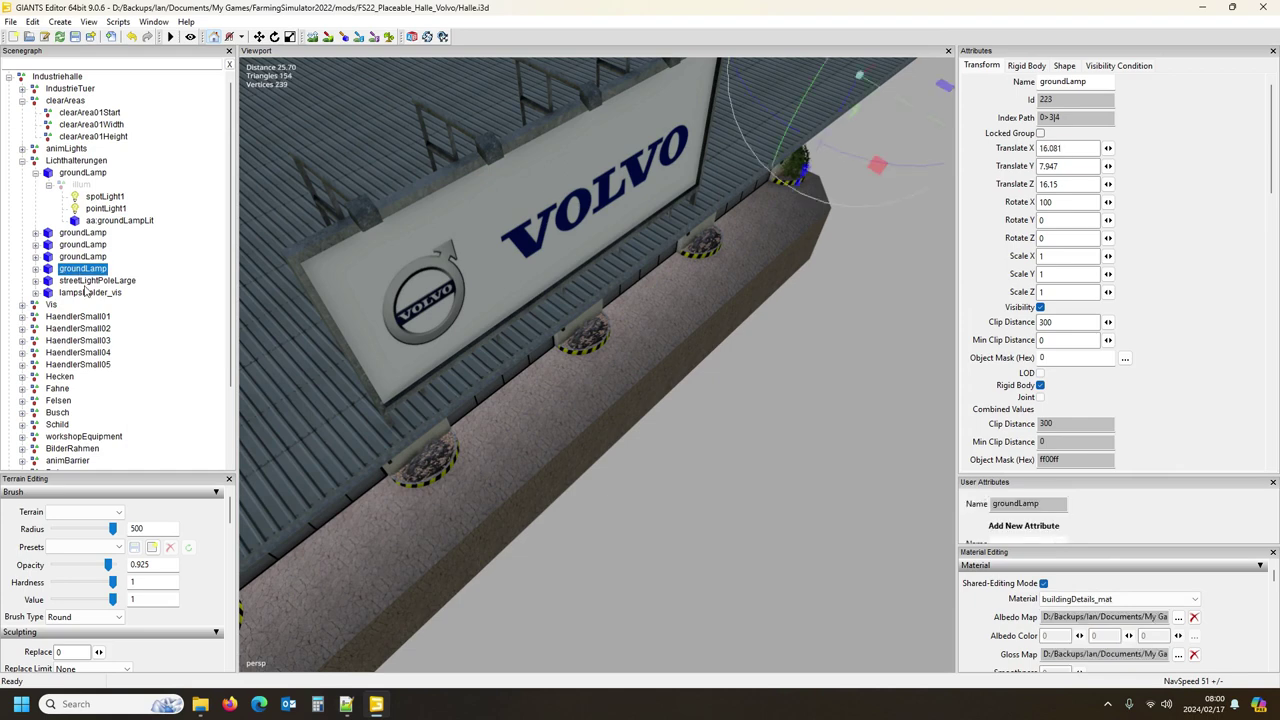
click(84, 283)
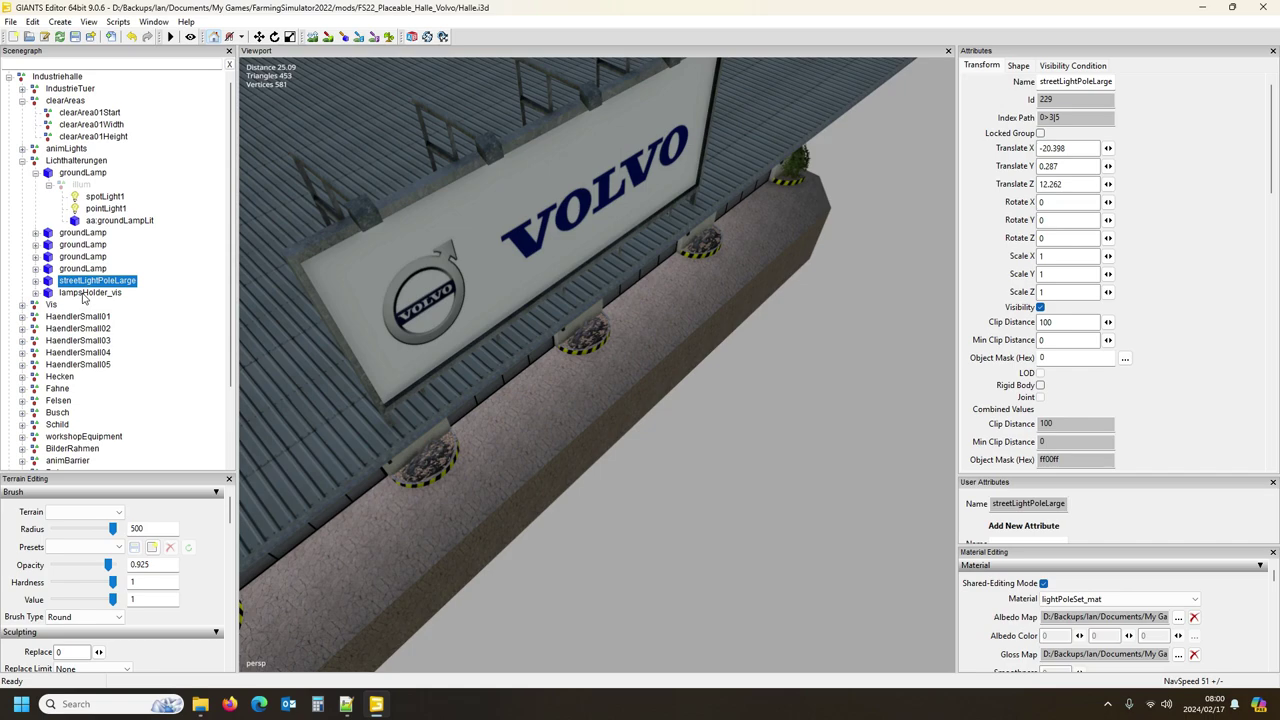
click(85, 293)
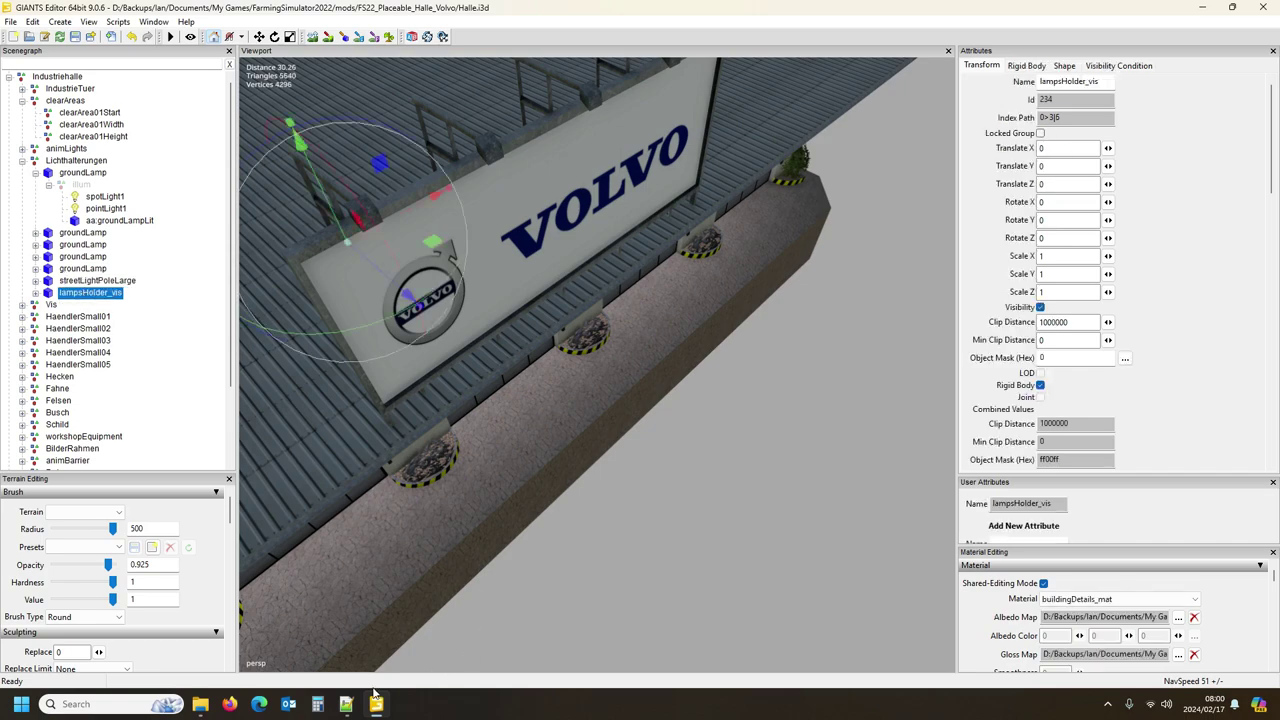
click(346, 704)
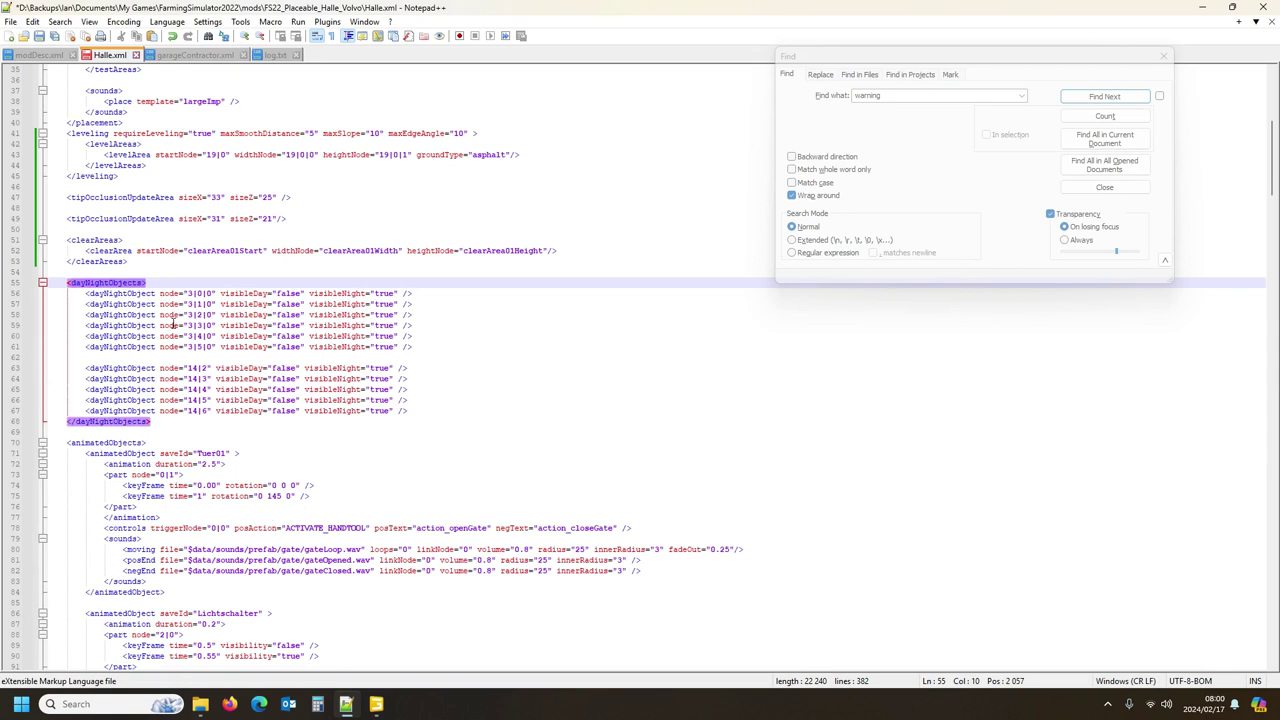
mouse_move(346, 706)
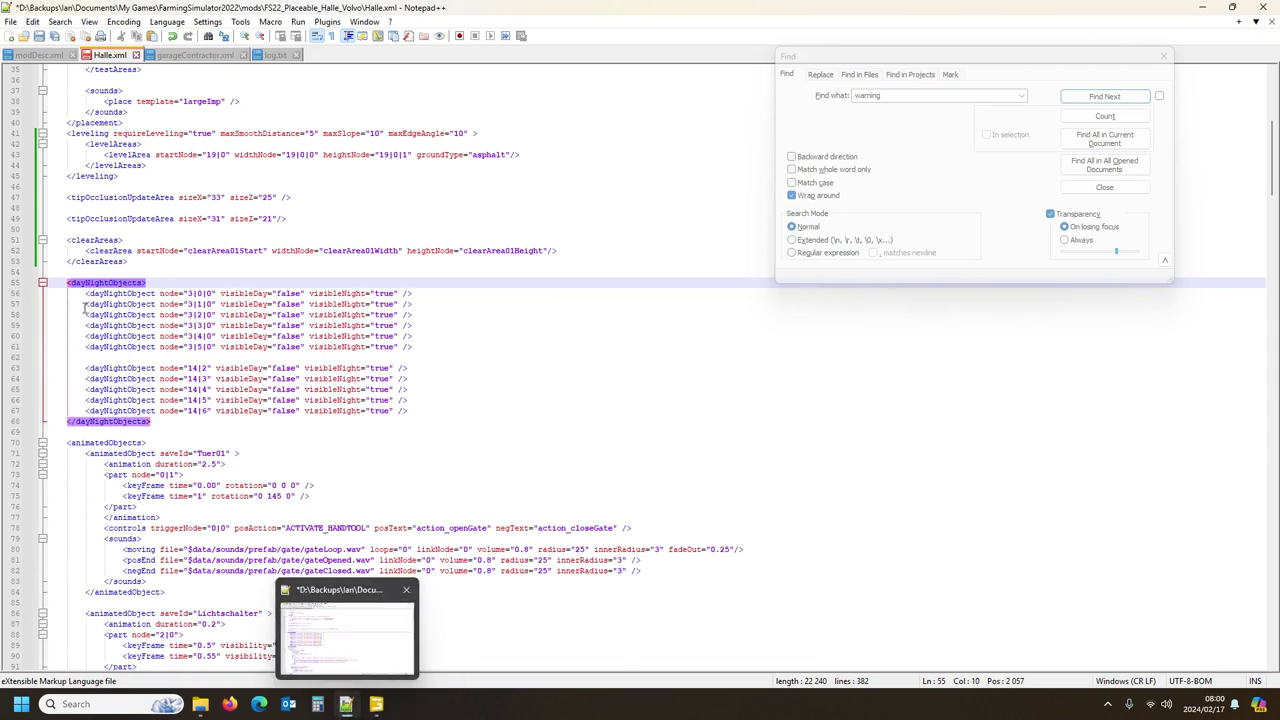
click(376, 704)
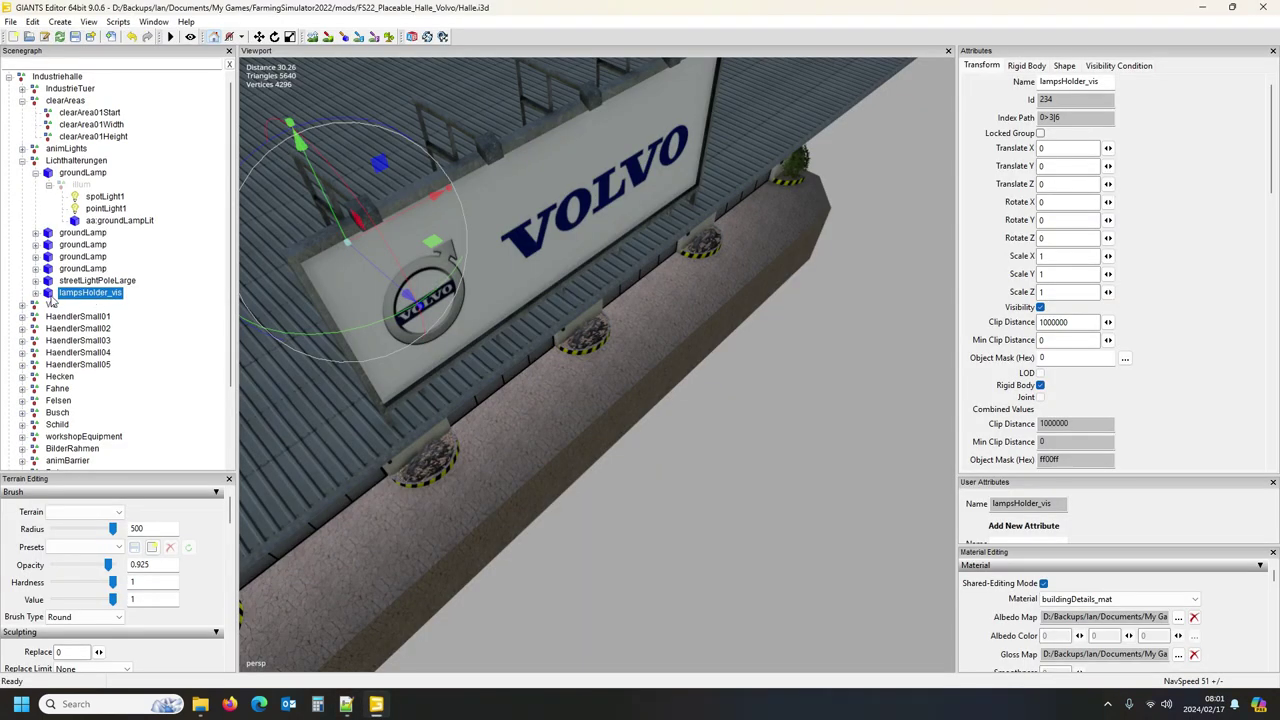
Step: Expand lampsHolder_vis under Lichthalterungen and inspect which lamps inside the hall belong to it
click(36, 294)
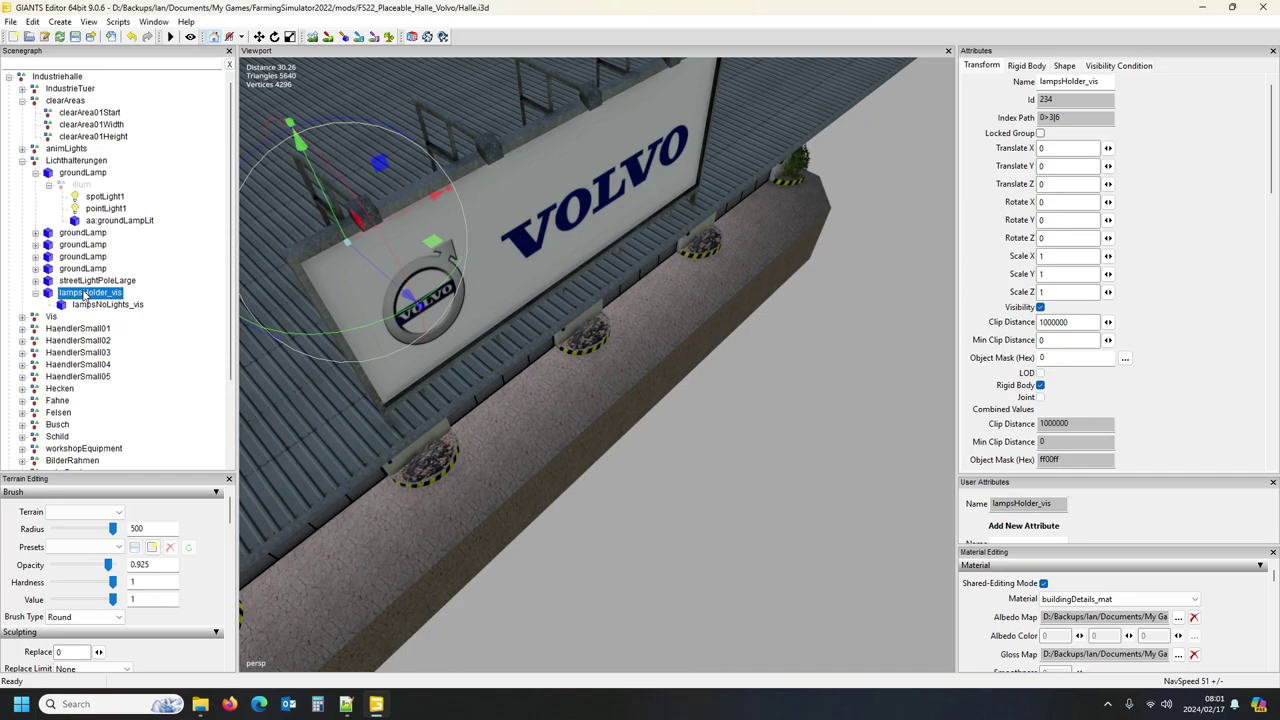
key(f)
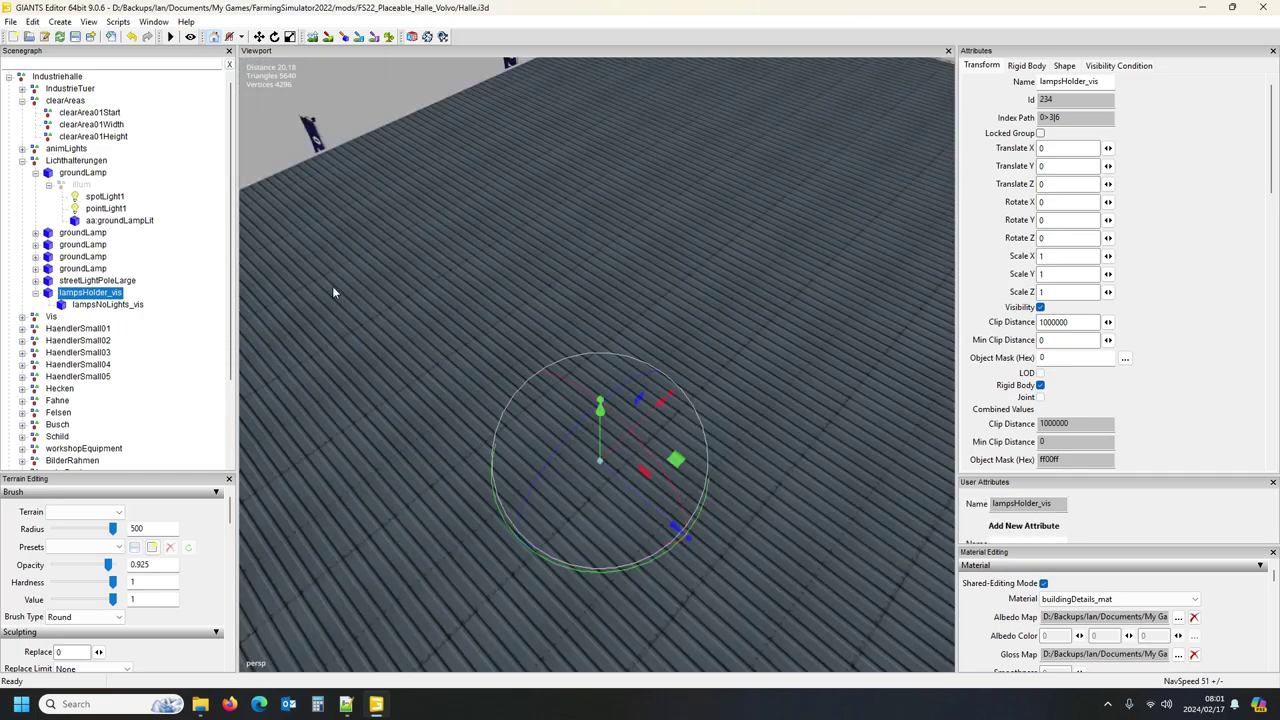
scroll(366, 310, up, 5)
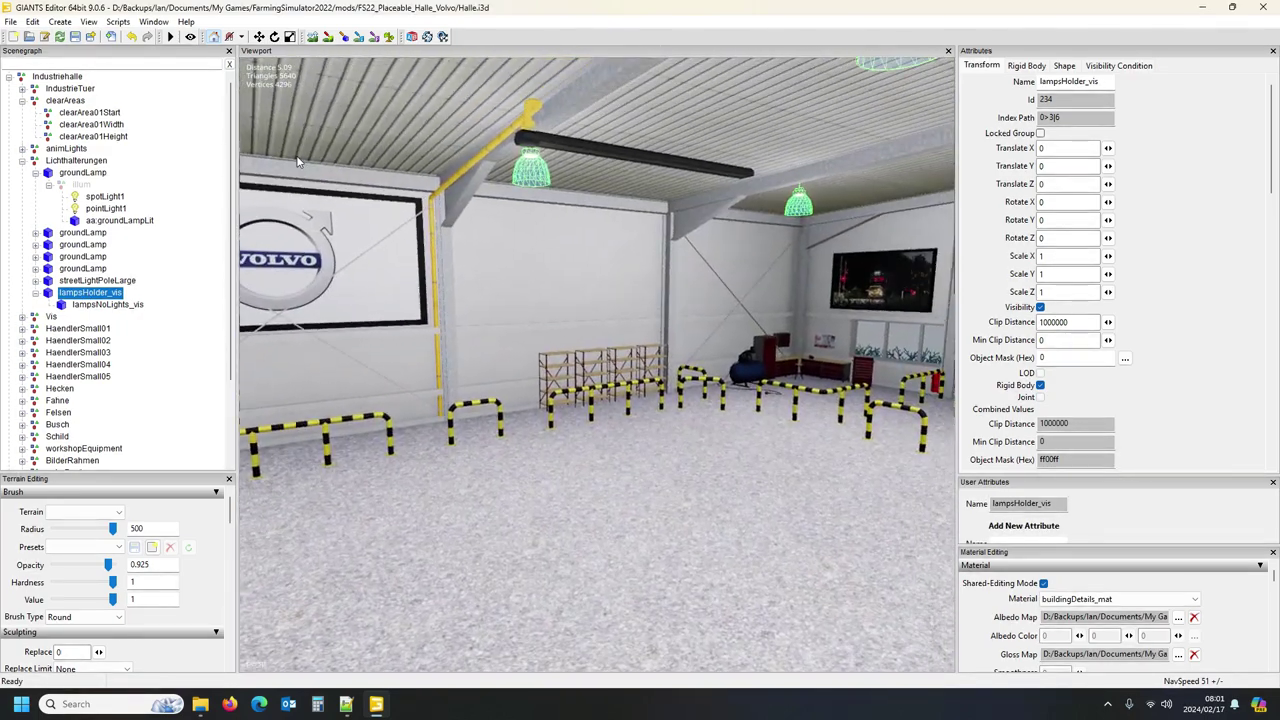
click(88, 281)
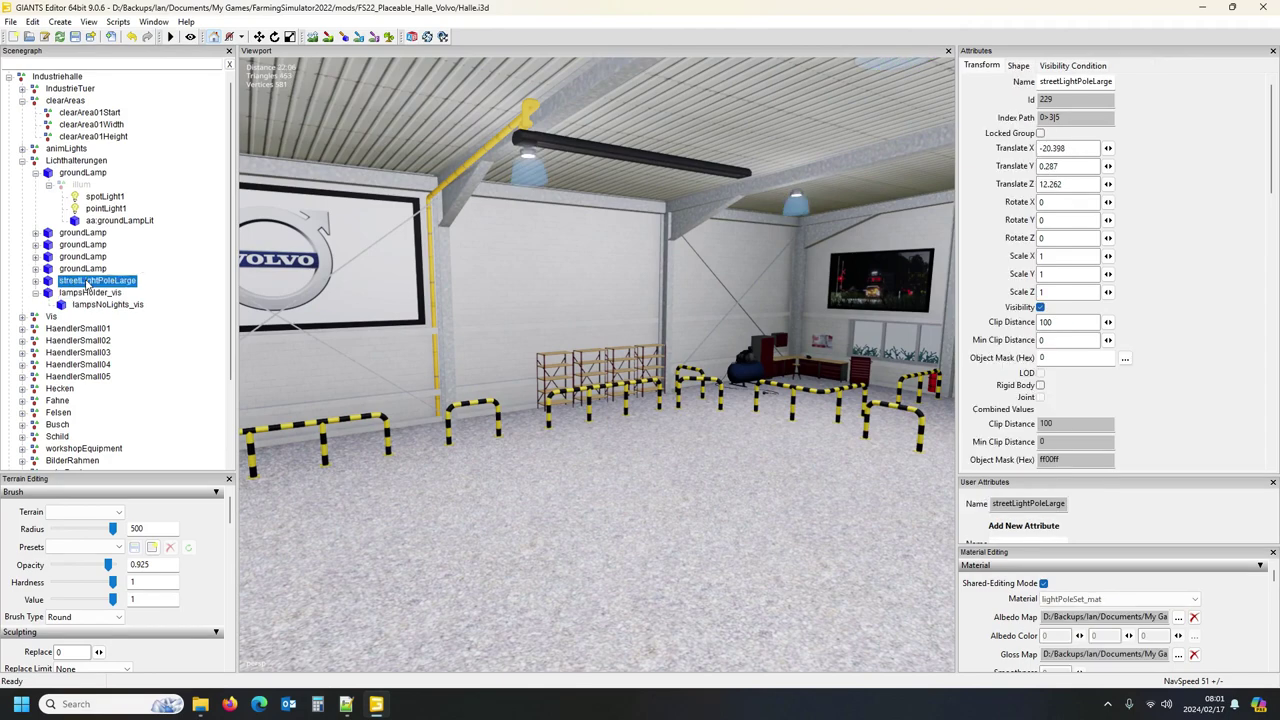
click(95, 293)
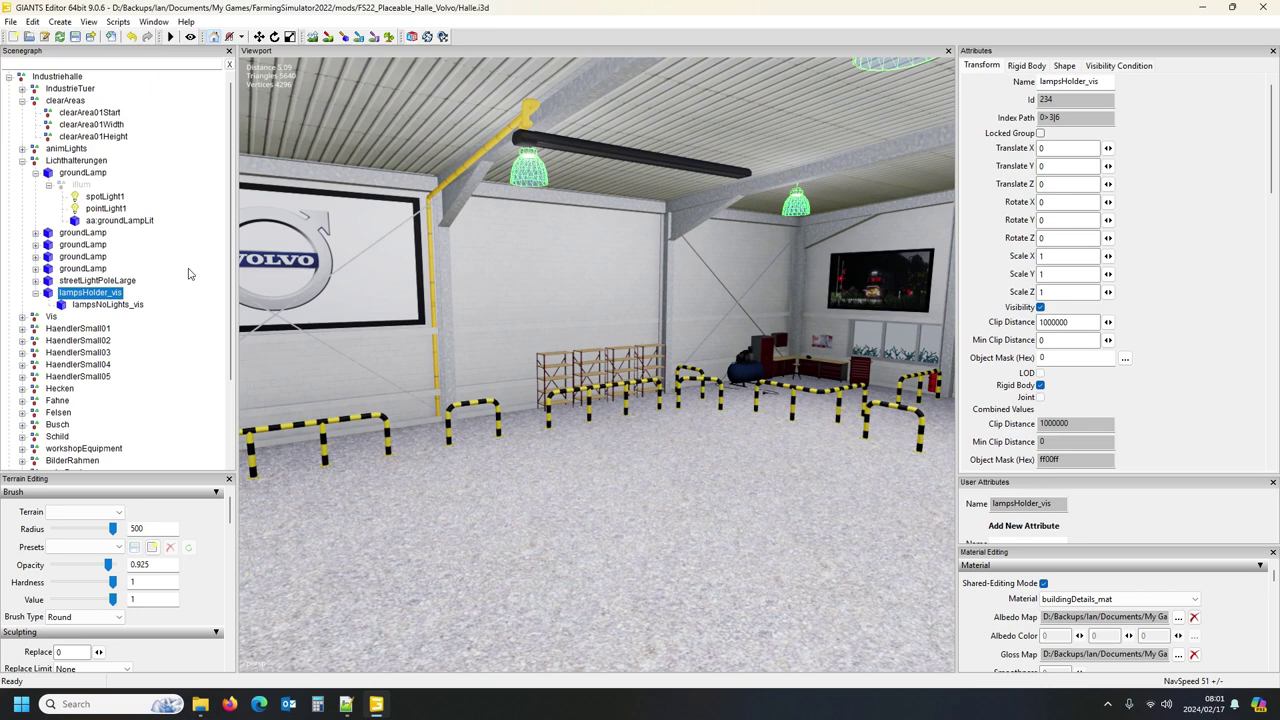
key(Escape)
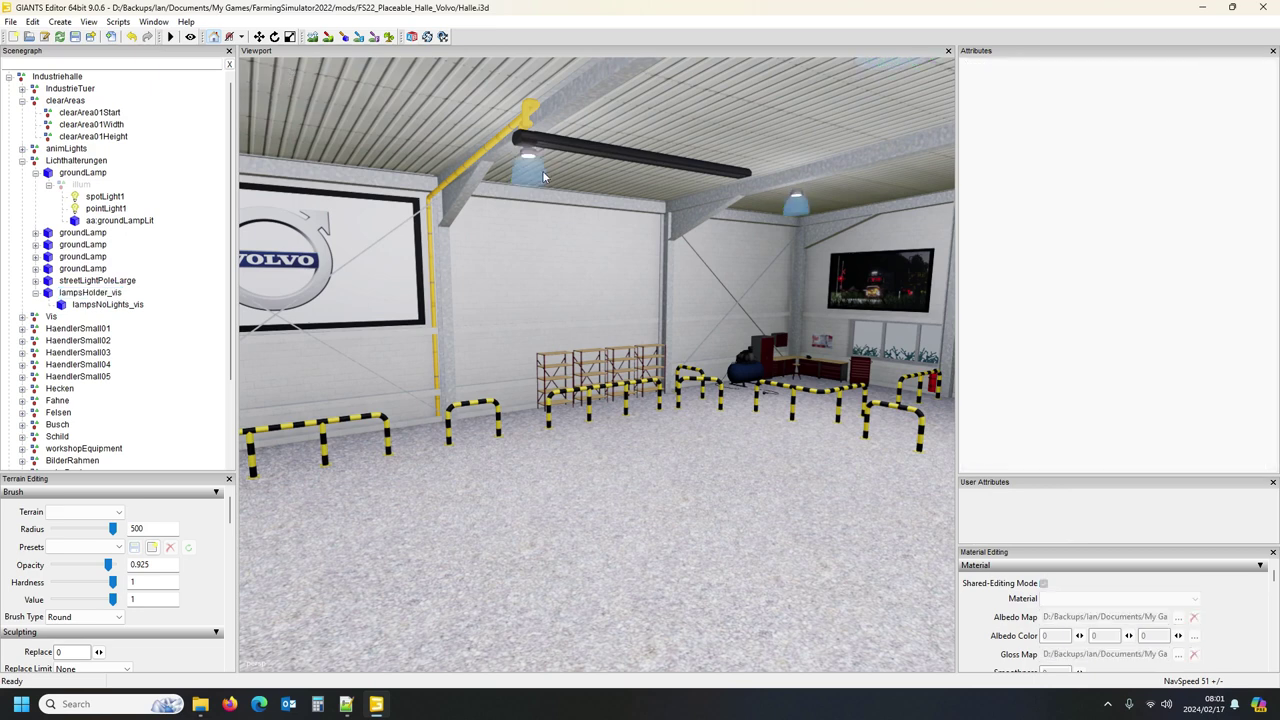
click(88, 294)
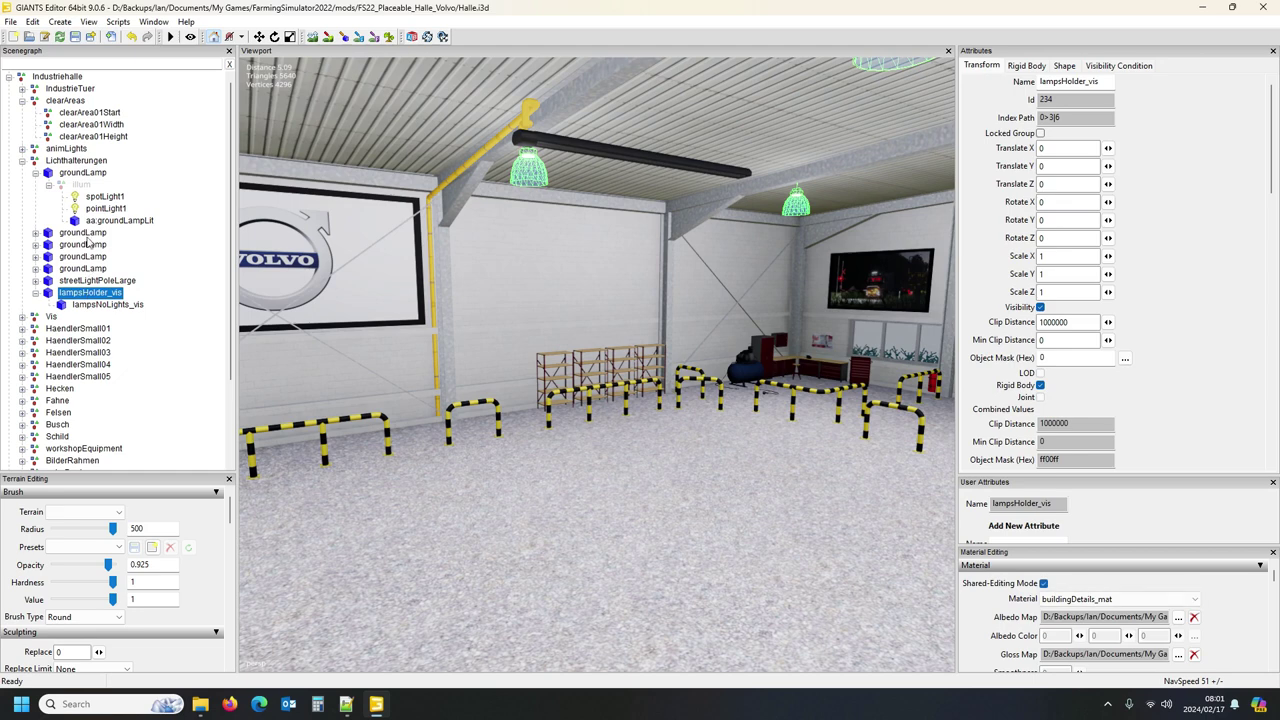
Step: Turn off Use Parent for the second groundLamp's illum node, set its Weather Required Mask to 40, and check that this selects Night
click(35, 233)
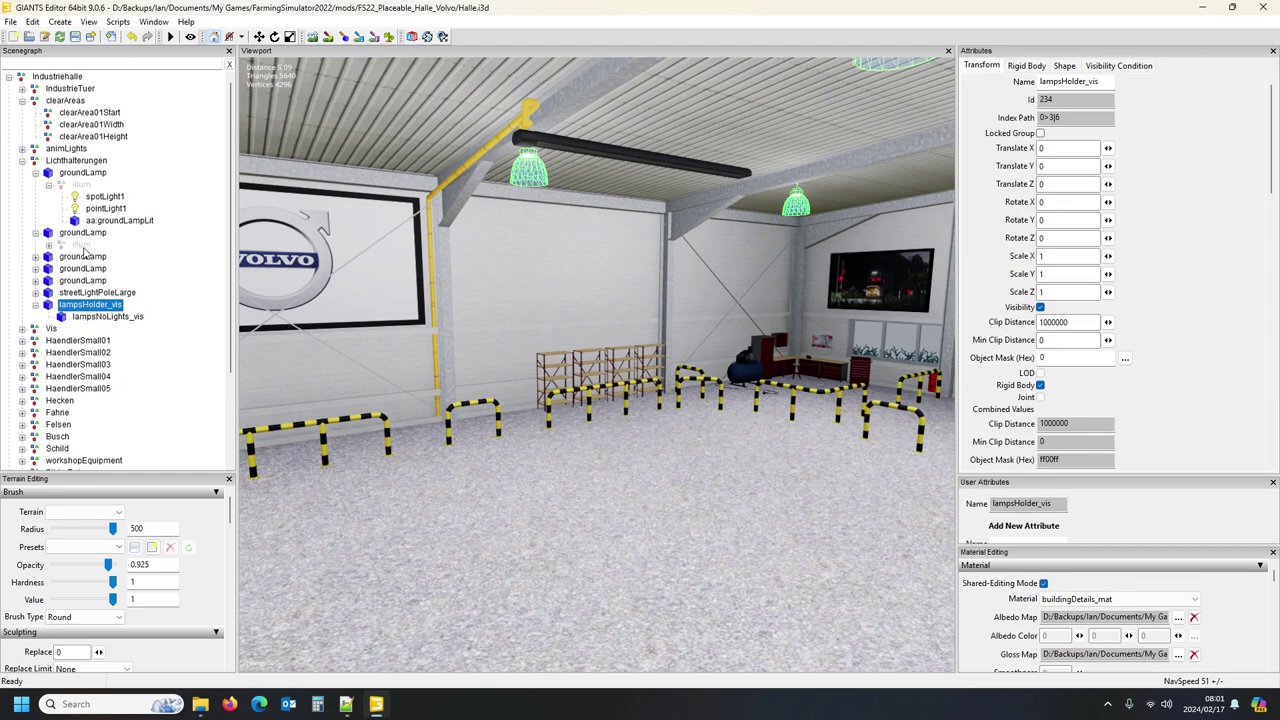
click(80, 245)
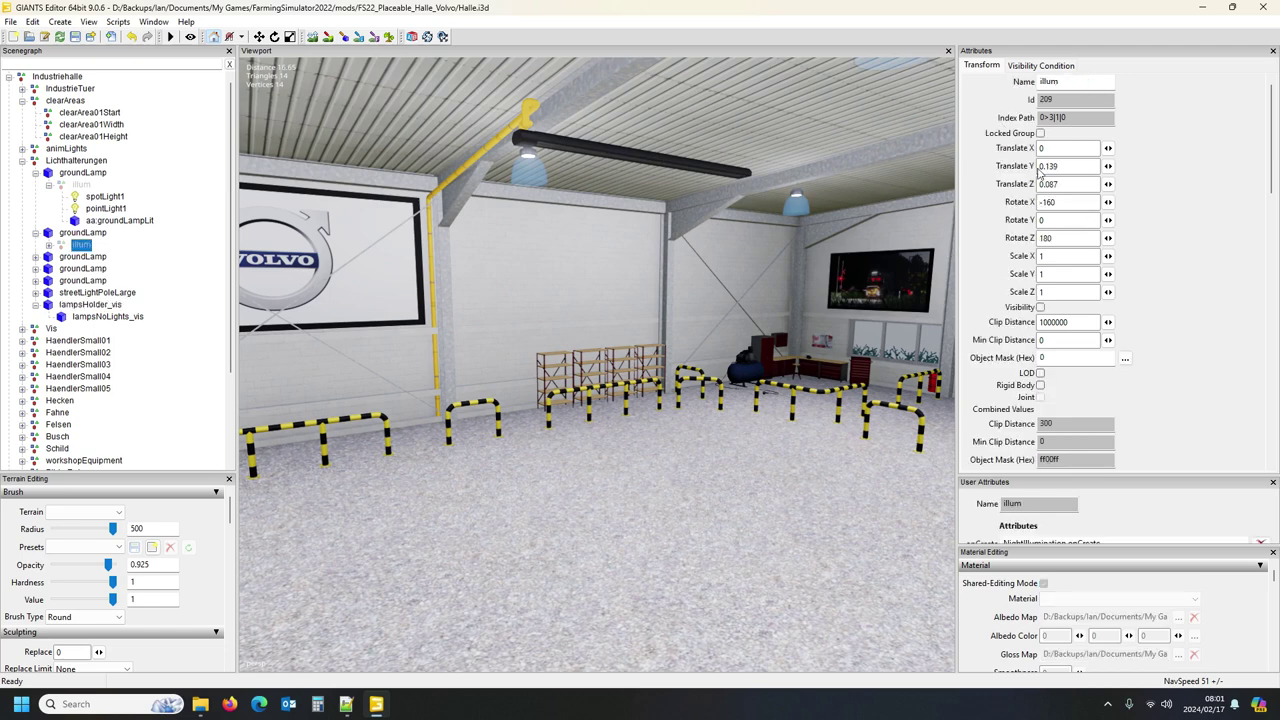
click(1040, 66)
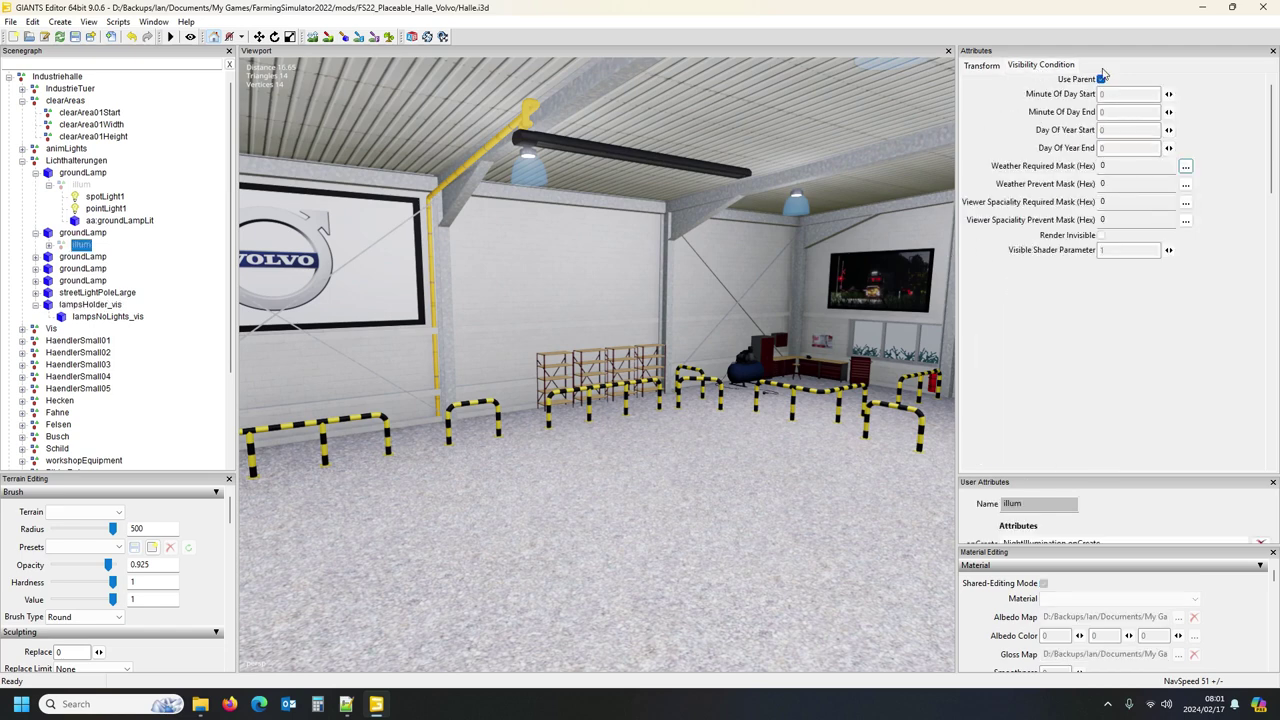
click(1100, 80)
click(1127, 166)
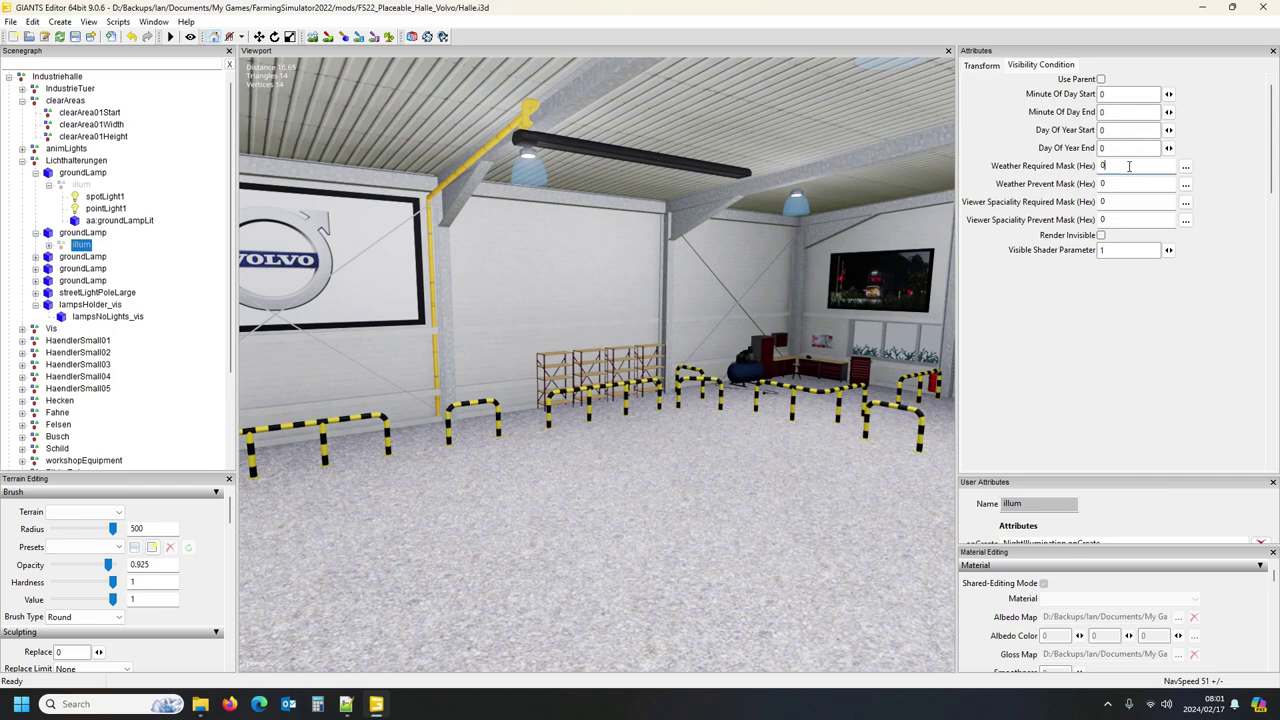
drag(1127, 166, 1097, 177)
text(40)
key(Return)
click(1185, 166)
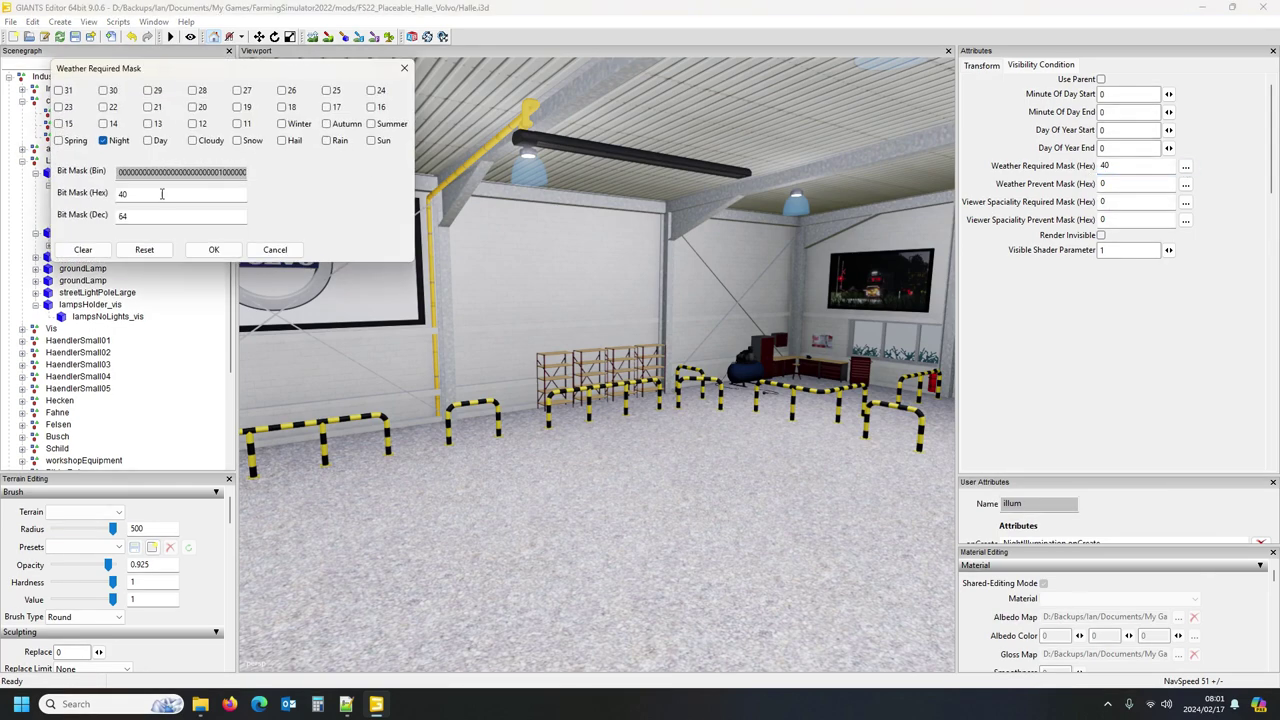
click(213, 249)
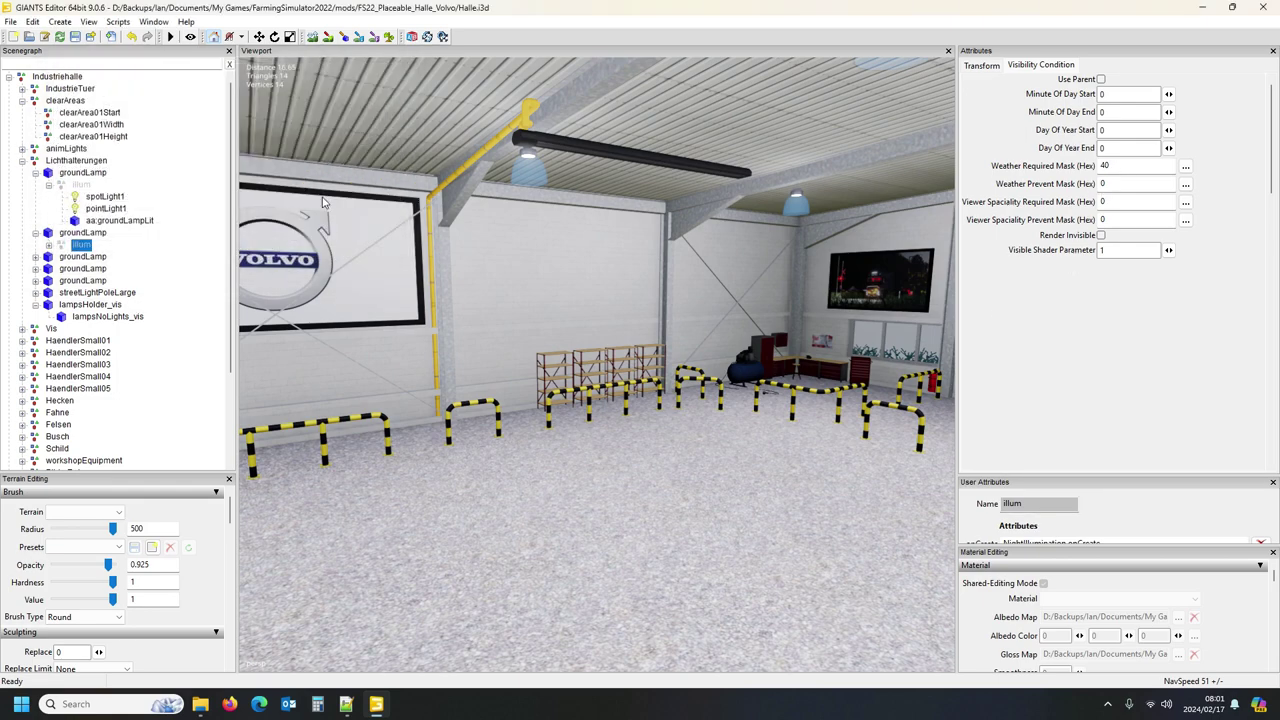
Step: Turn off Use Parent for the third groundLamp's illum node and set its Weather Required Mask to 40
click(36, 257)
click(72, 269)
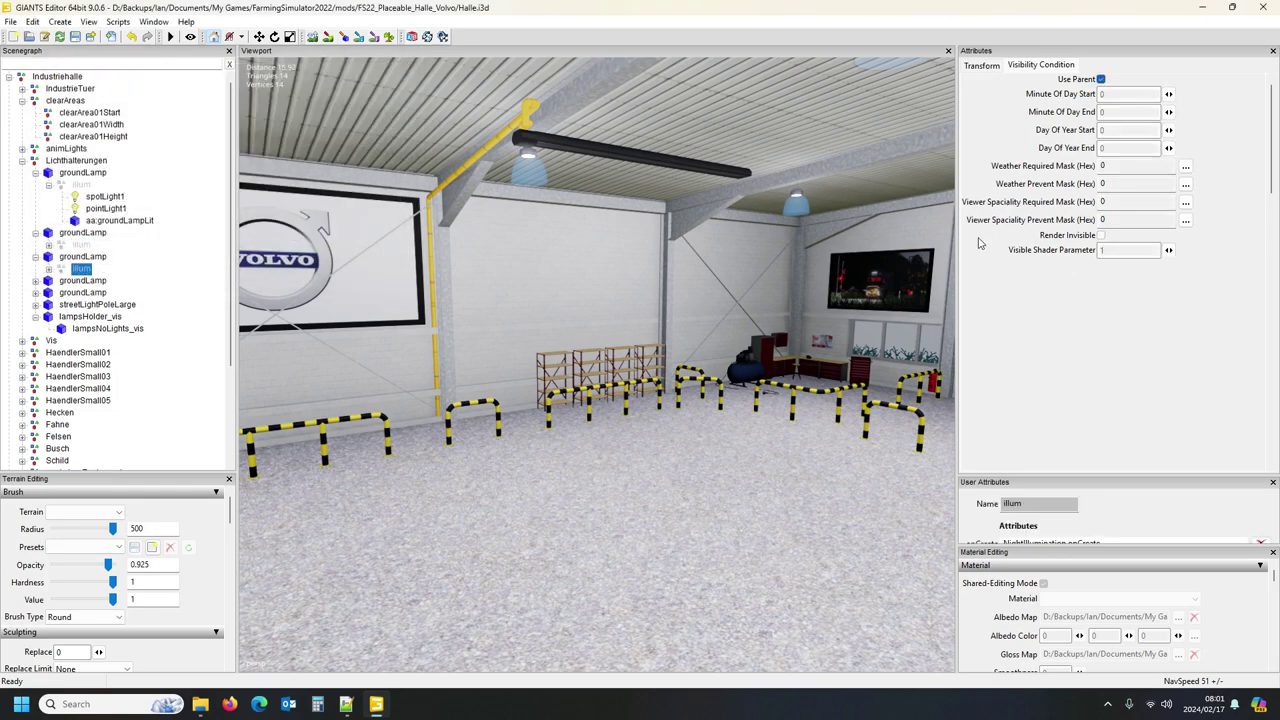
click(1101, 79)
click(1116, 165)
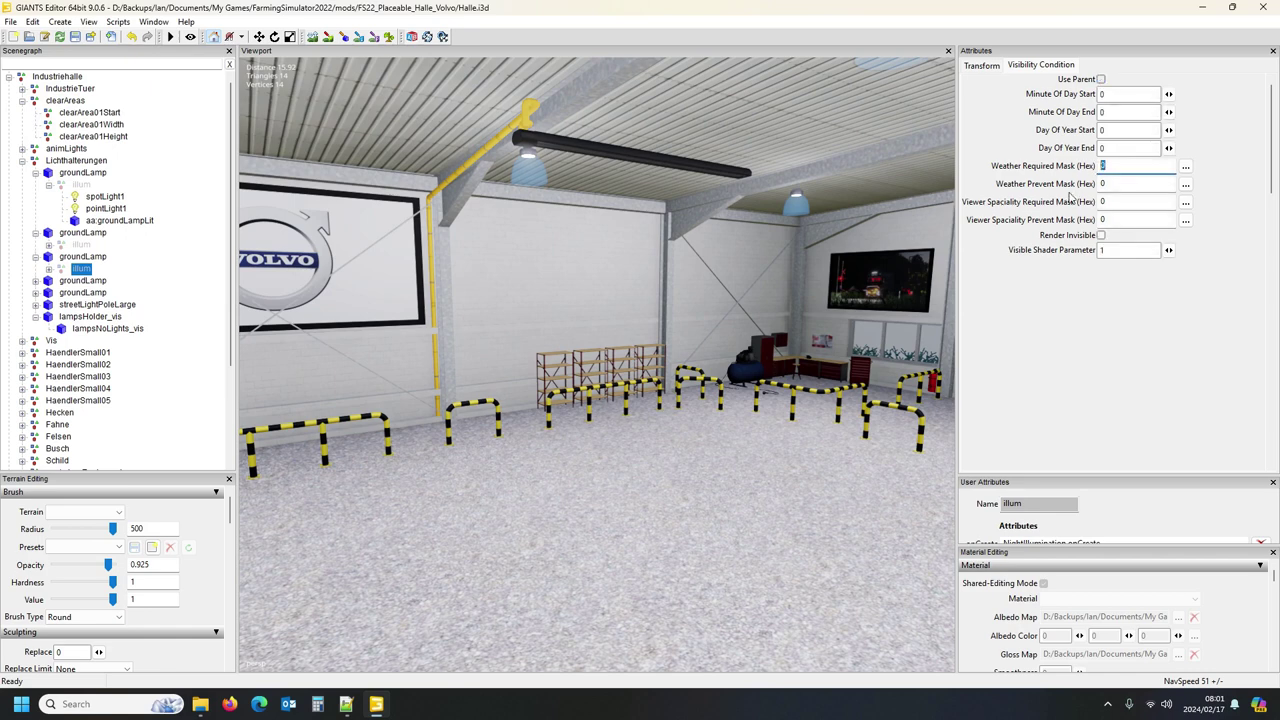
text(40)
key(Return)
Step: Turn off Use Parent for the fourth groundLamp's illum node and set its Weather Required Mask to 40
click(35, 281)
click(82, 292)
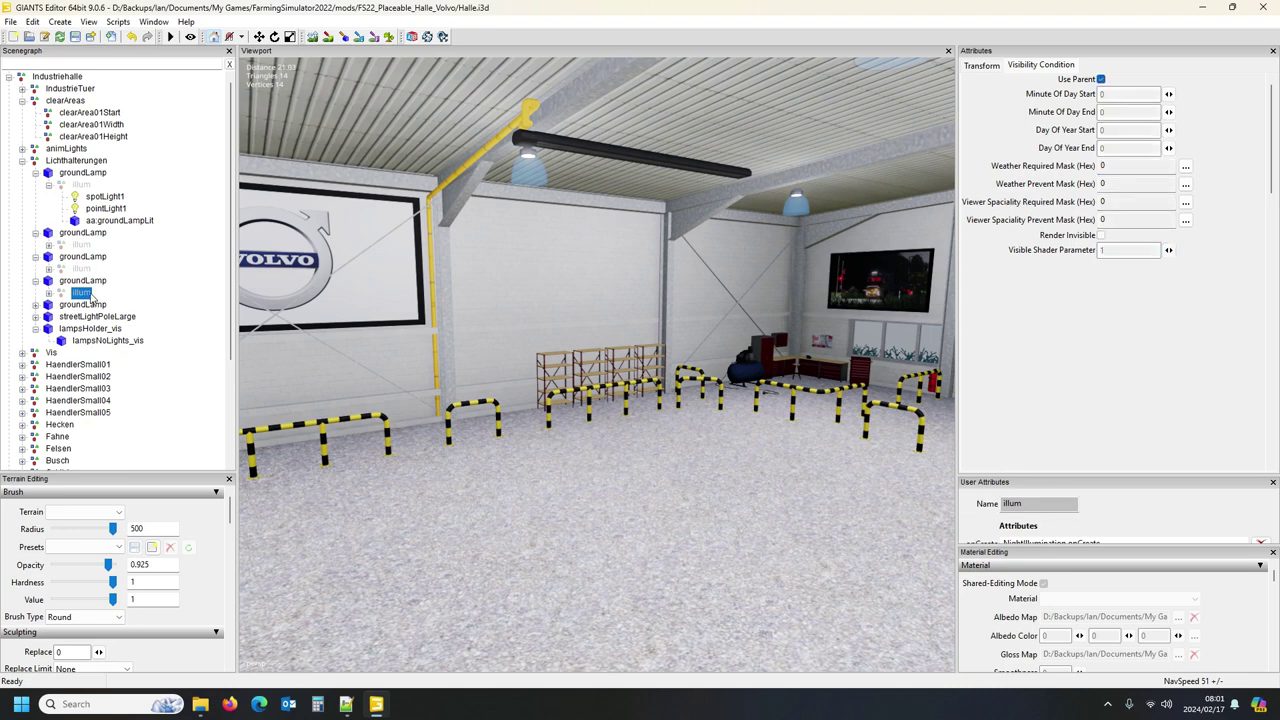
click(1100, 79)
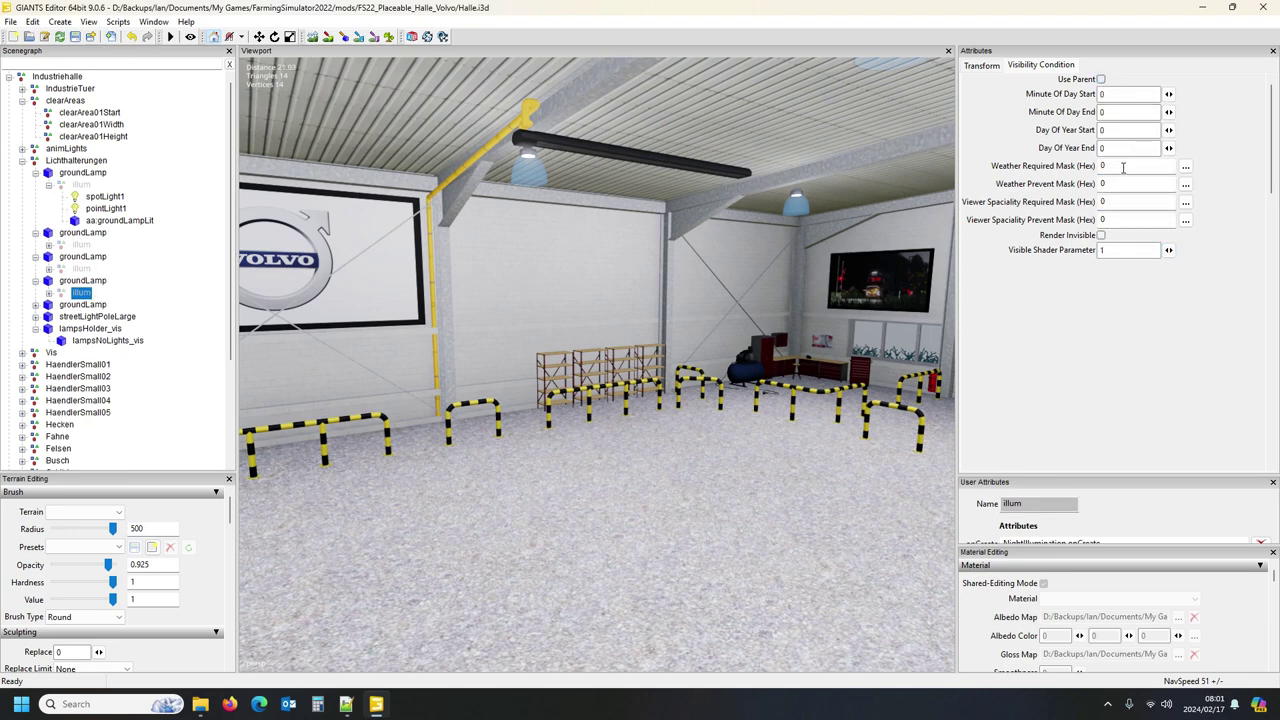
click(1123, 167)
text(40)
key(Return)
Step: Turn off Use Parent for the fifth groundLamp's illum node, set its Weather Required Mask, and deselect the node
click(35, 304)
click(81, 316)
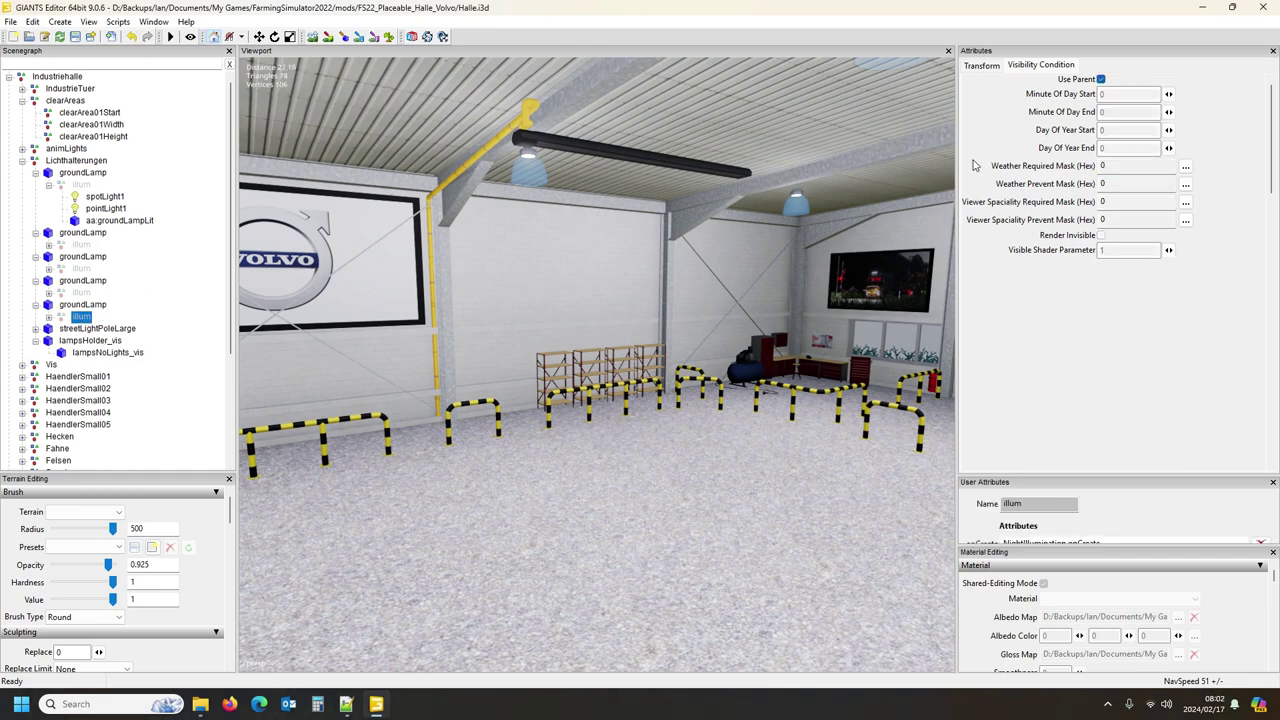
click(1101, 79)
click(1101, 79)
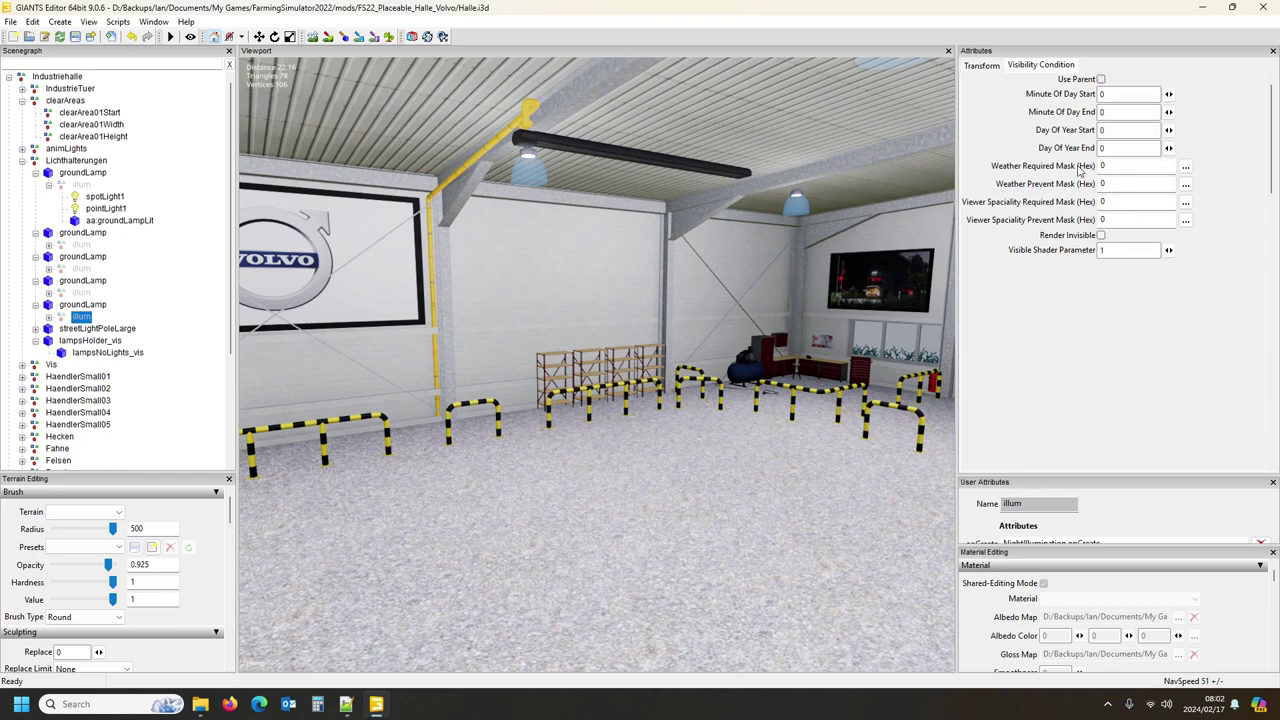
drag(1125, 164, 1091, 166)
key(Return)
click(202, 342)
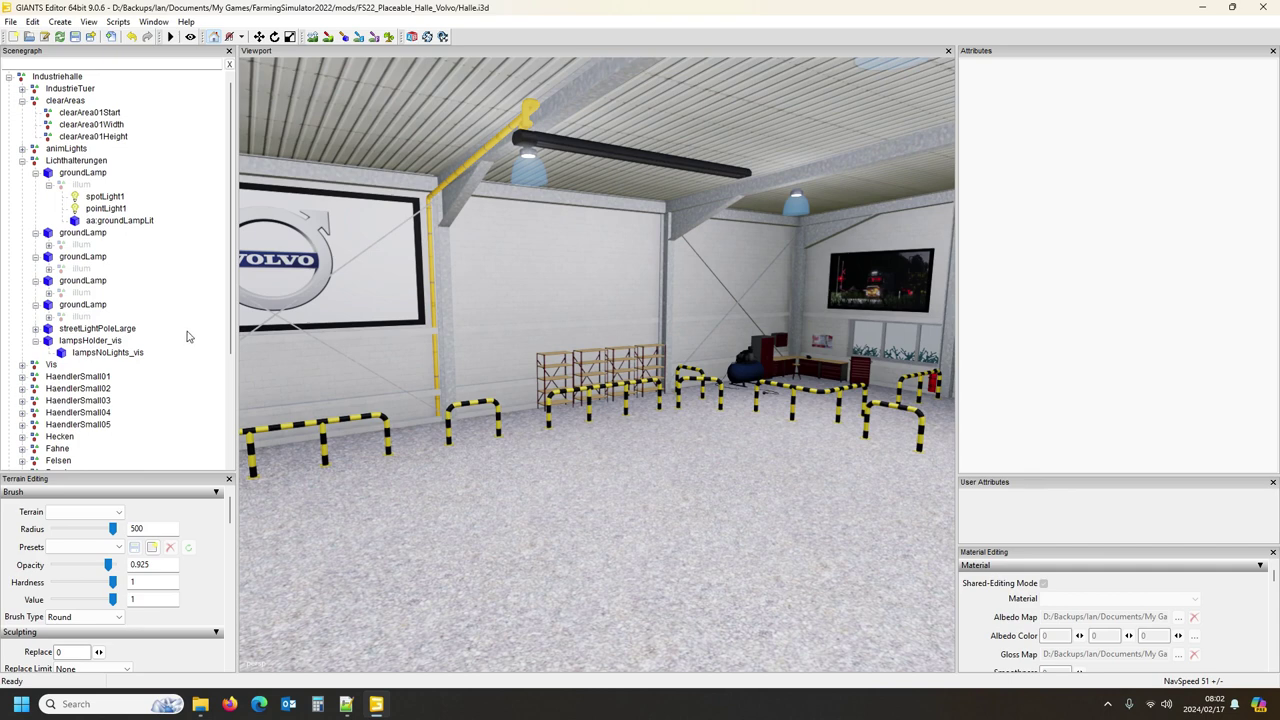
scroll(193, 336, down, 1)
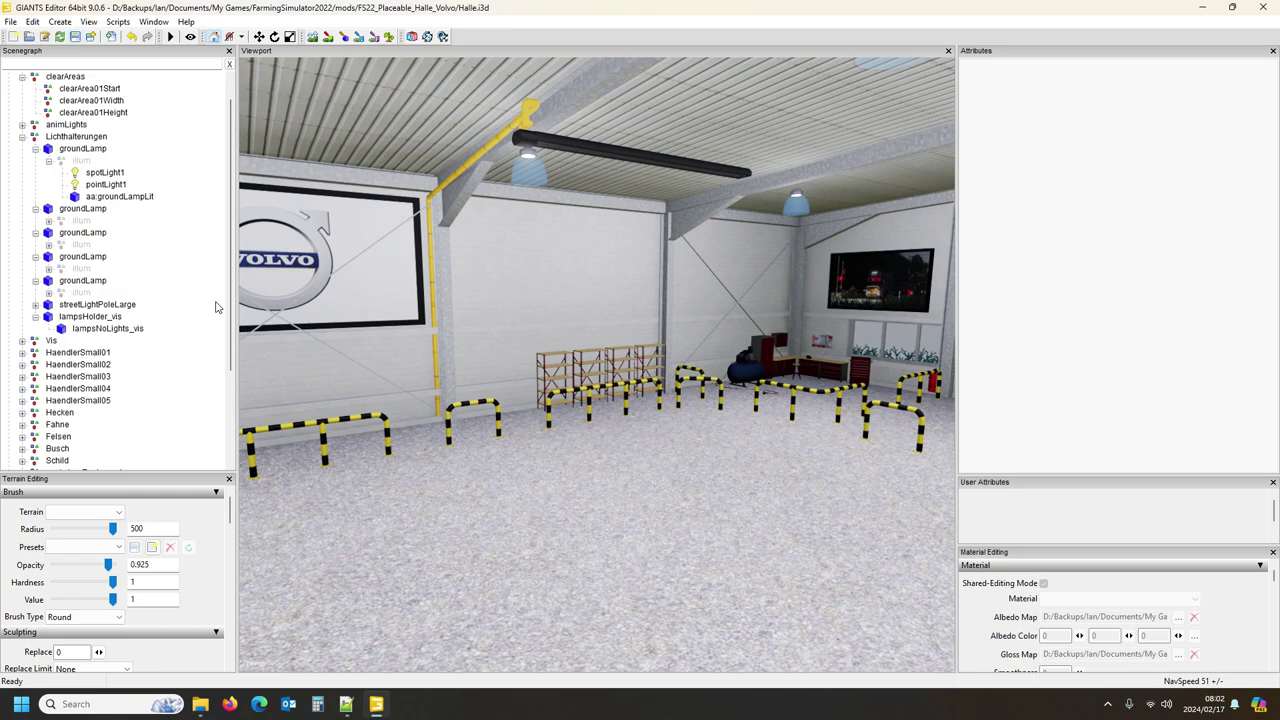
Step: Switch to Notepad++, delete the six dayNightObject entries for nodes 3|0|0 to 3|5|0 in Halle.xml, and save the file
click(1204, 10)
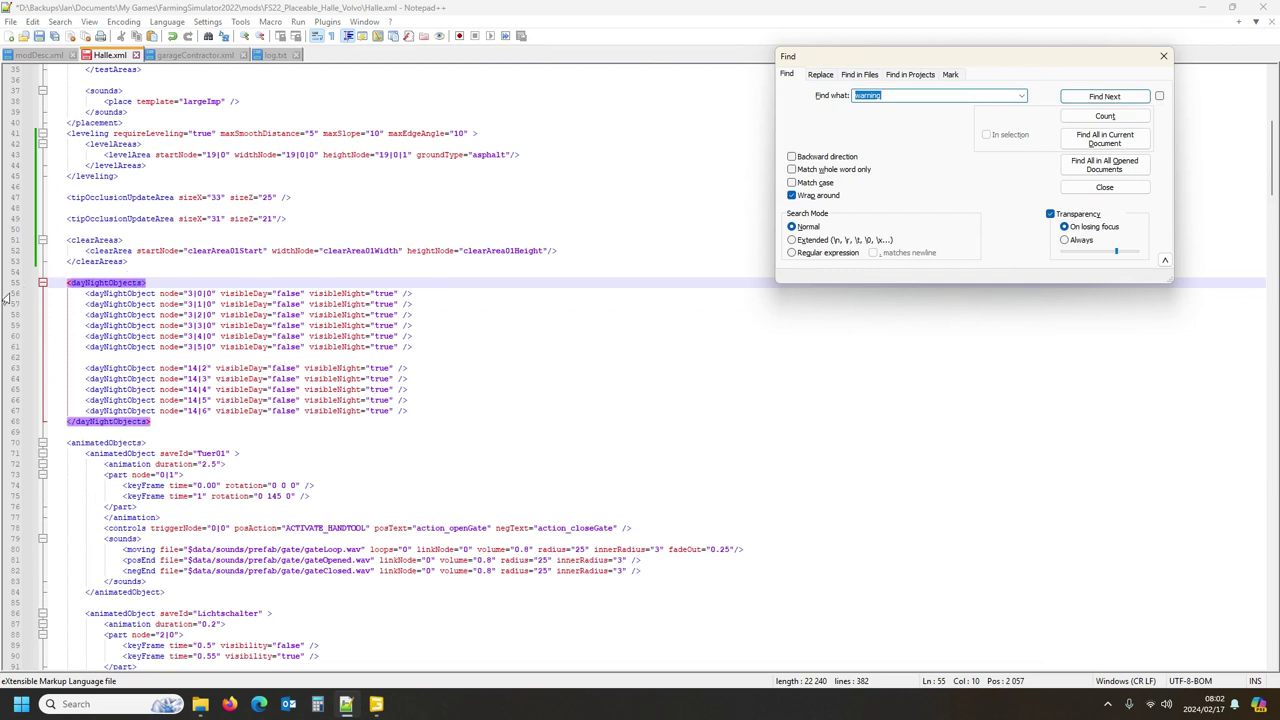
drag(10, 294, 14, 352)
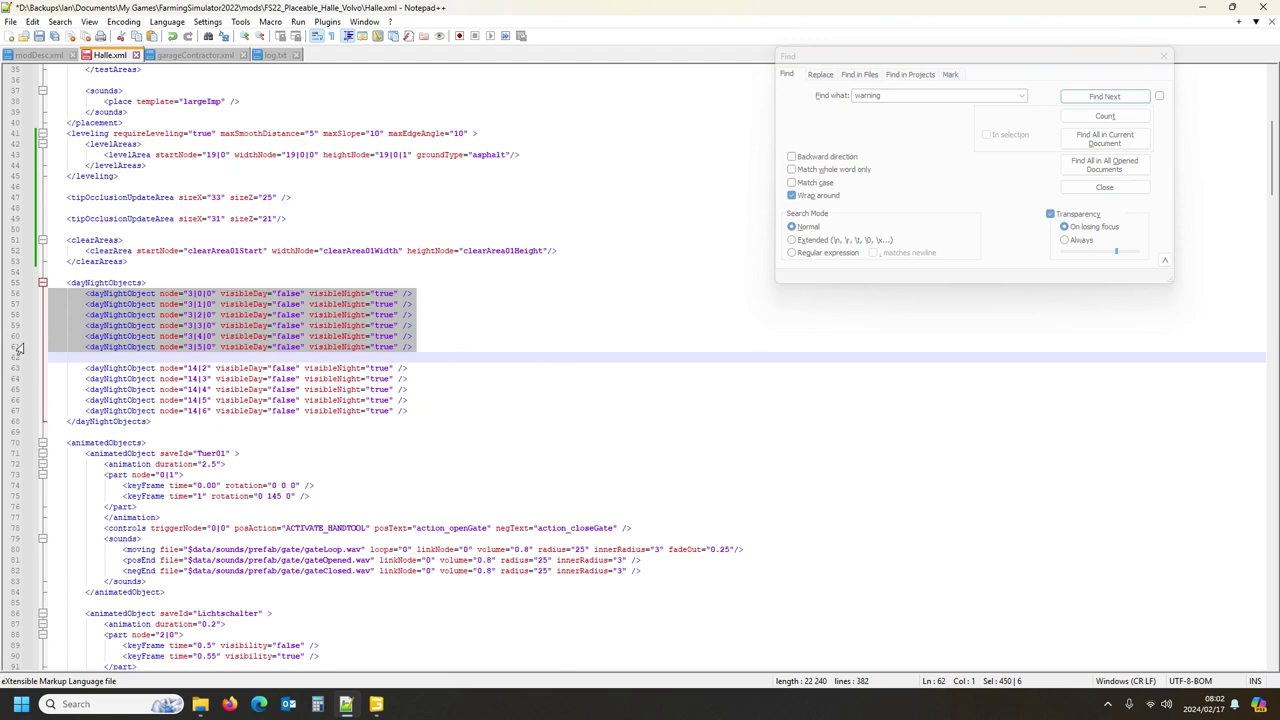
key(Delete)
click(39, 36)
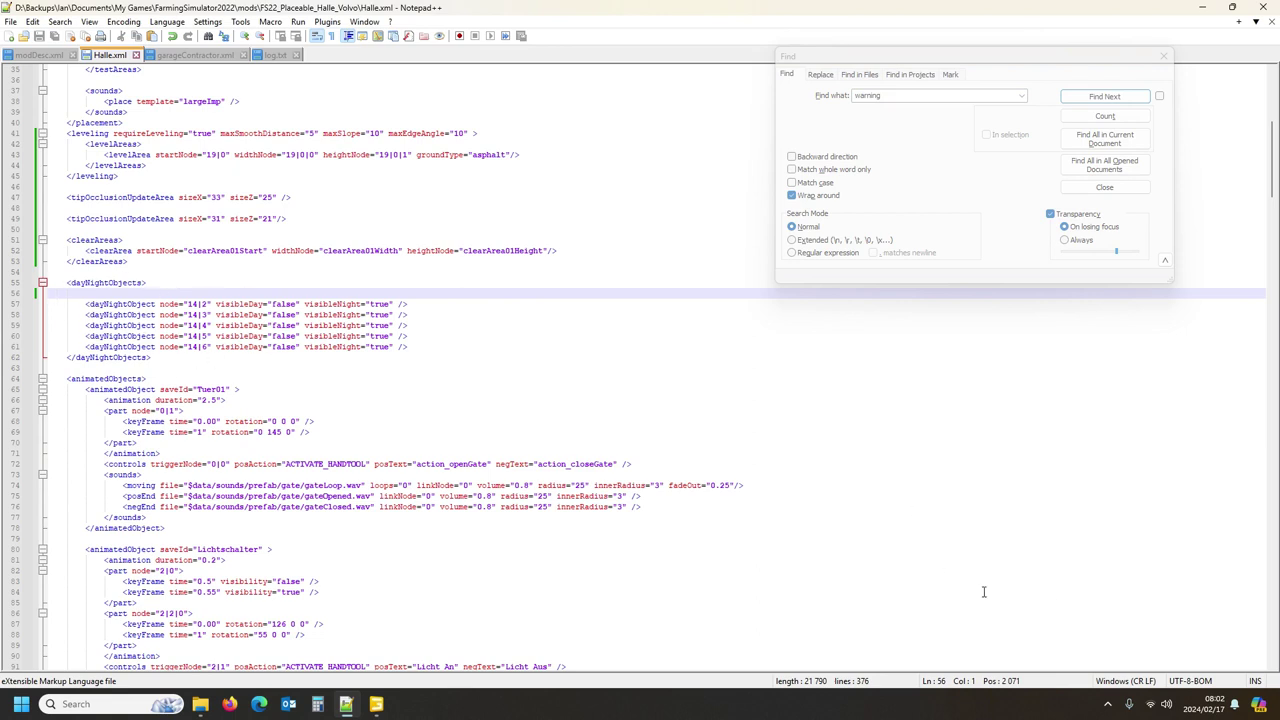
Step: Launch Farming Simulator 22 from Steam and let the program keep loading
click(1108, 704)
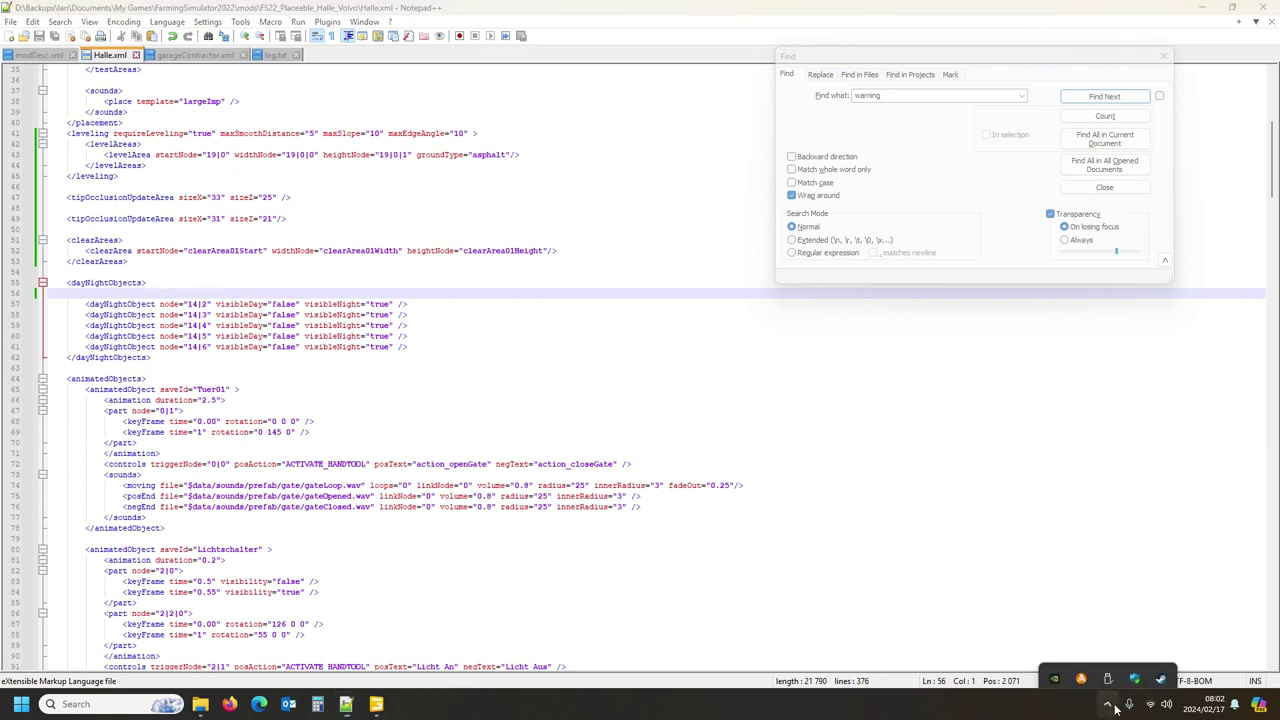
right_click(1163, 665)
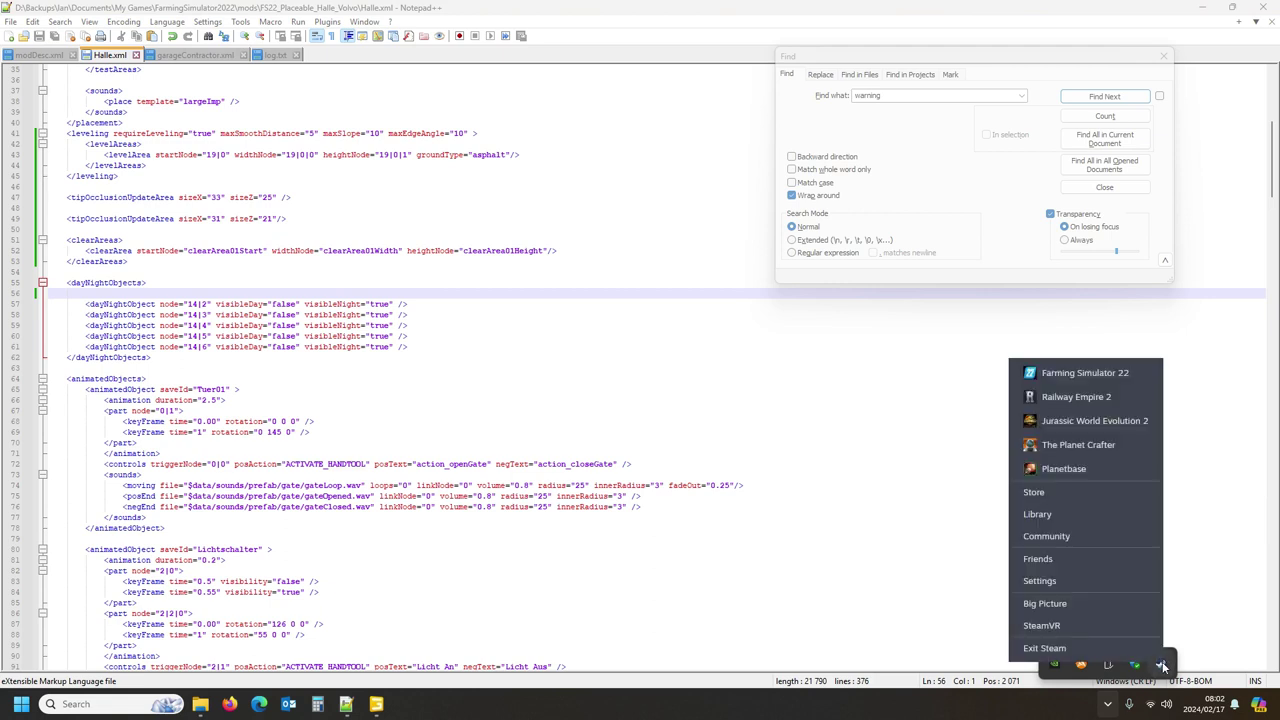
click(1110, 372)
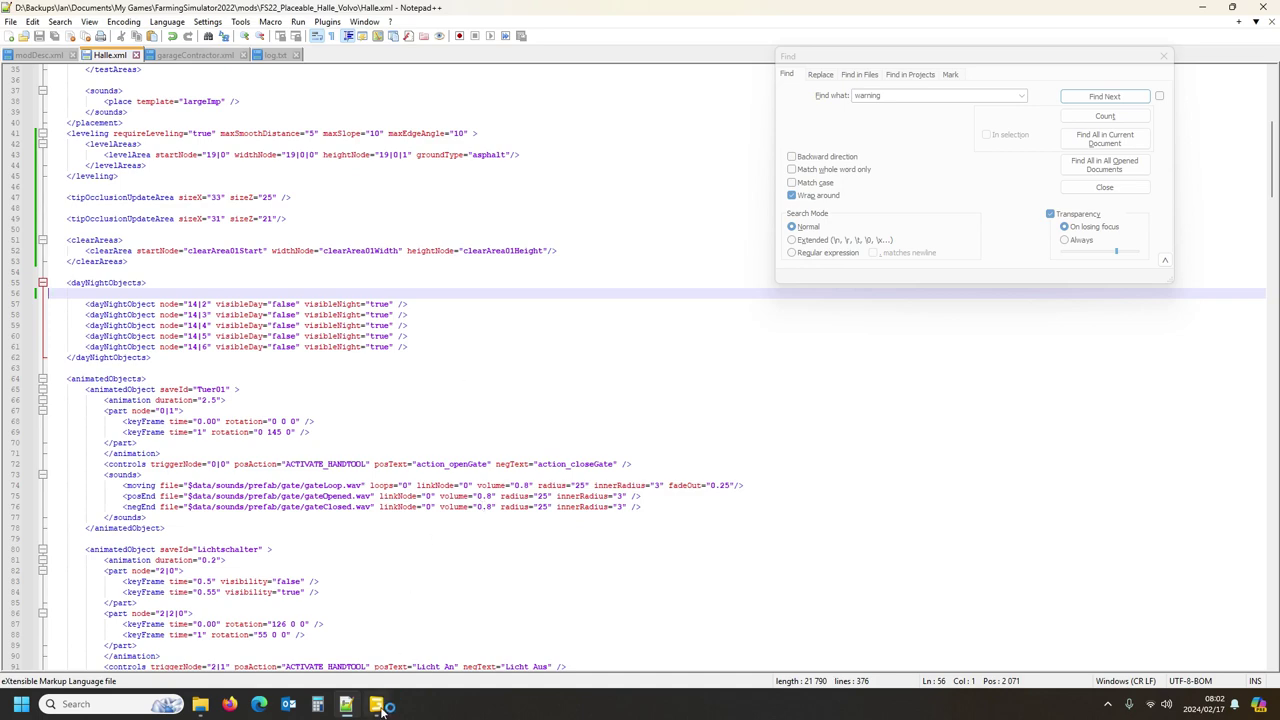
click(1266, 10)
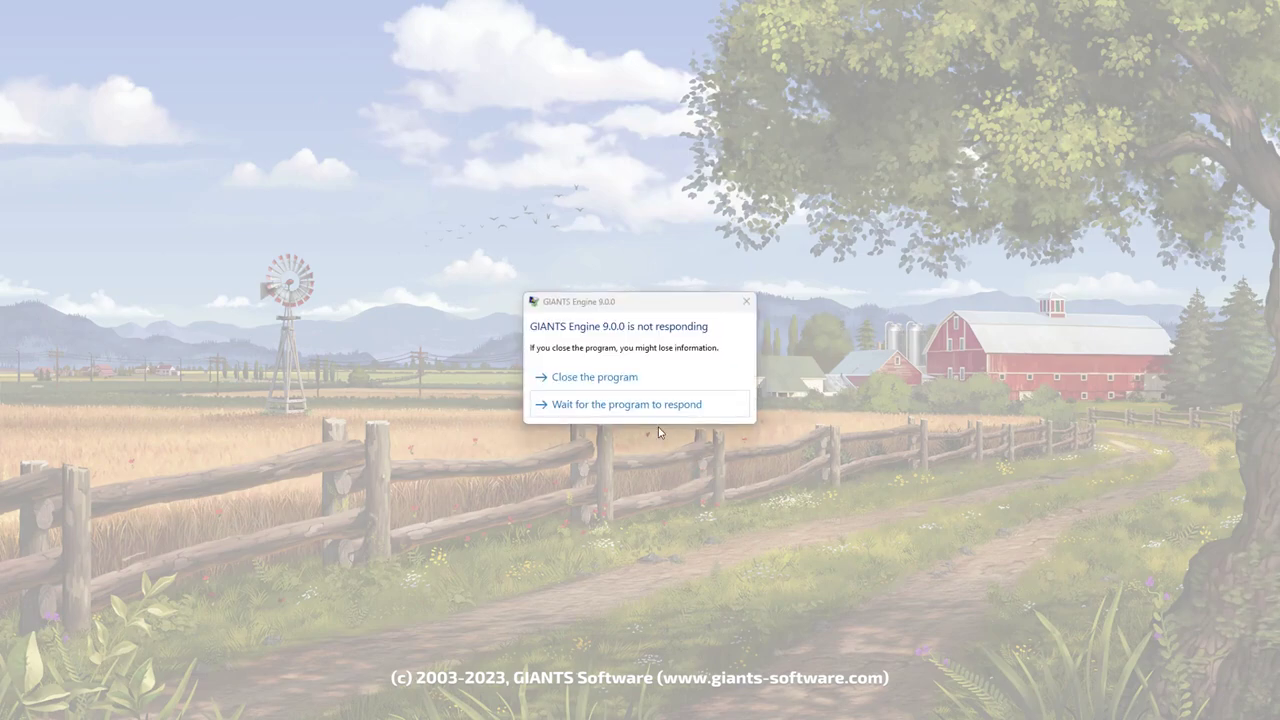
click(657, 410)
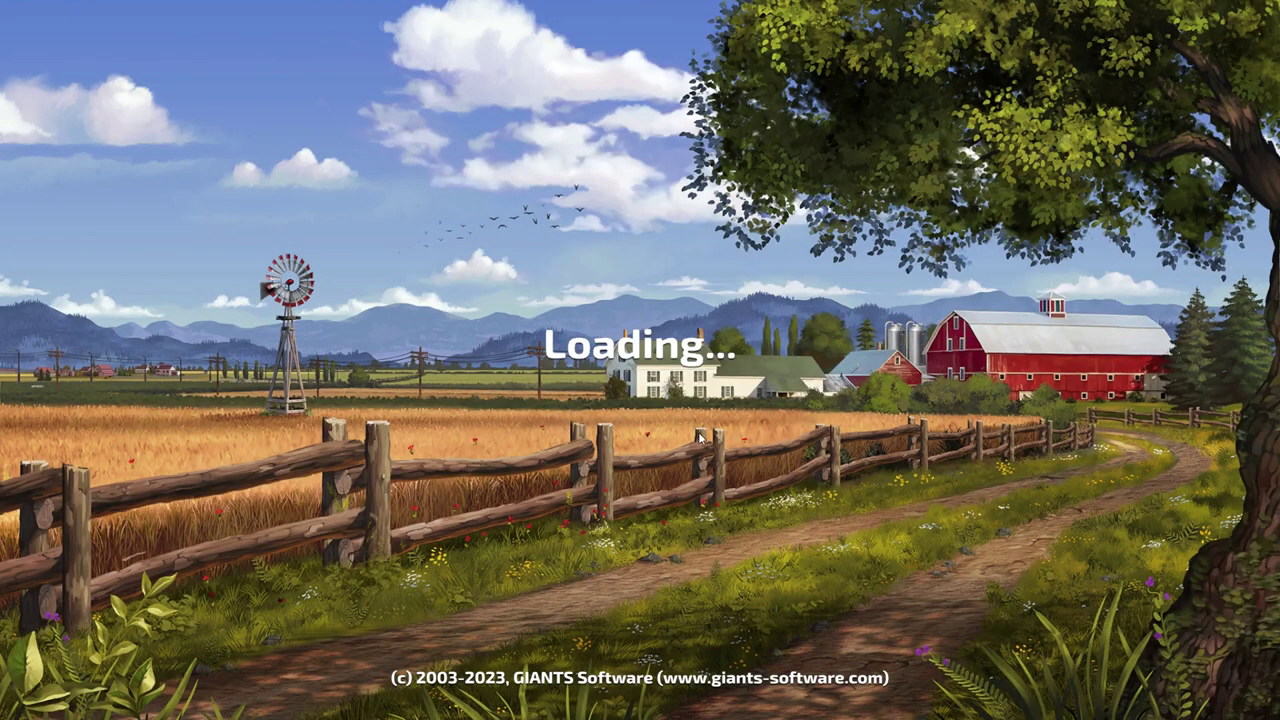
Step: Set up a new career in New Farmer mode on the Elmcreek map
click(118, 427)
click(590, 401)
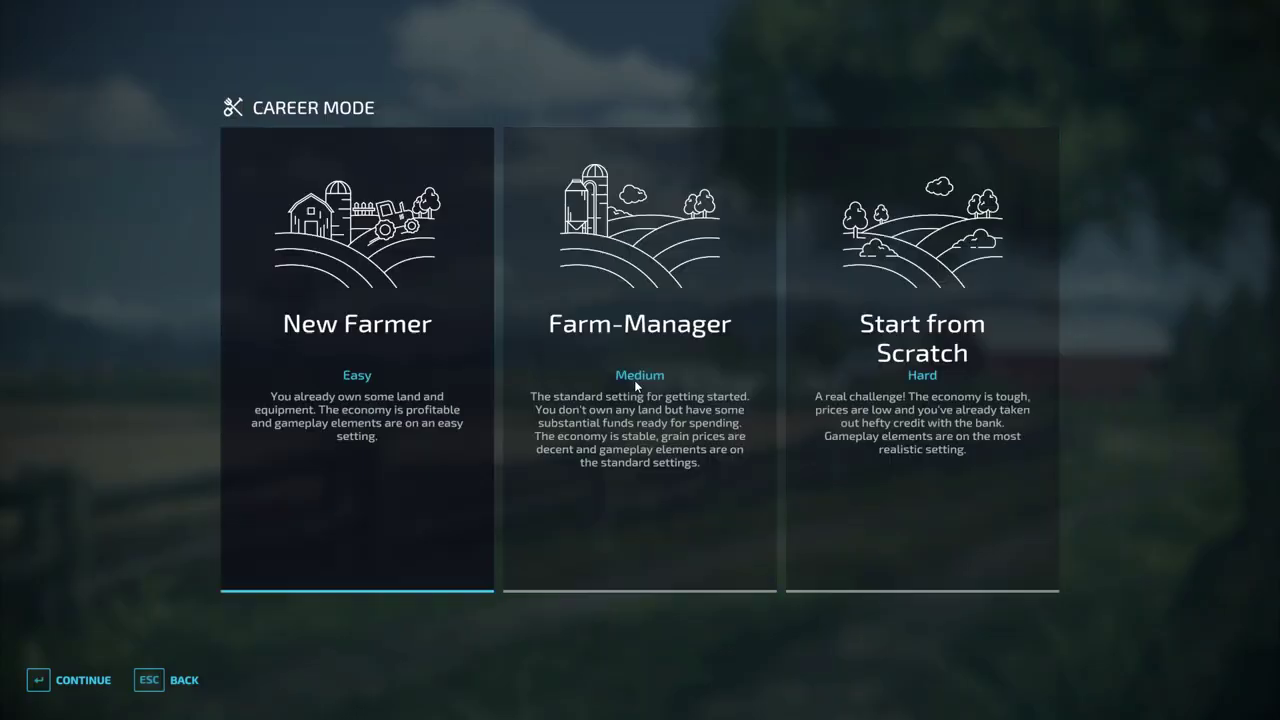
click(367, 379)
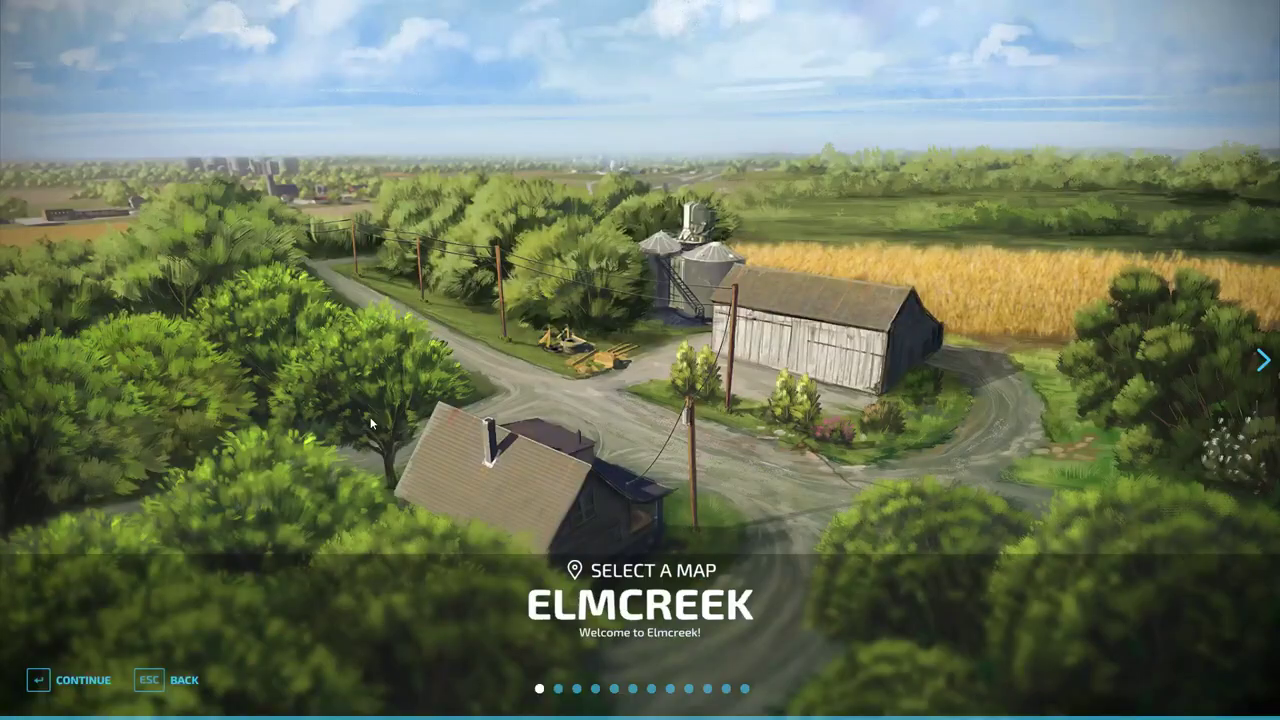
click(79, 682)
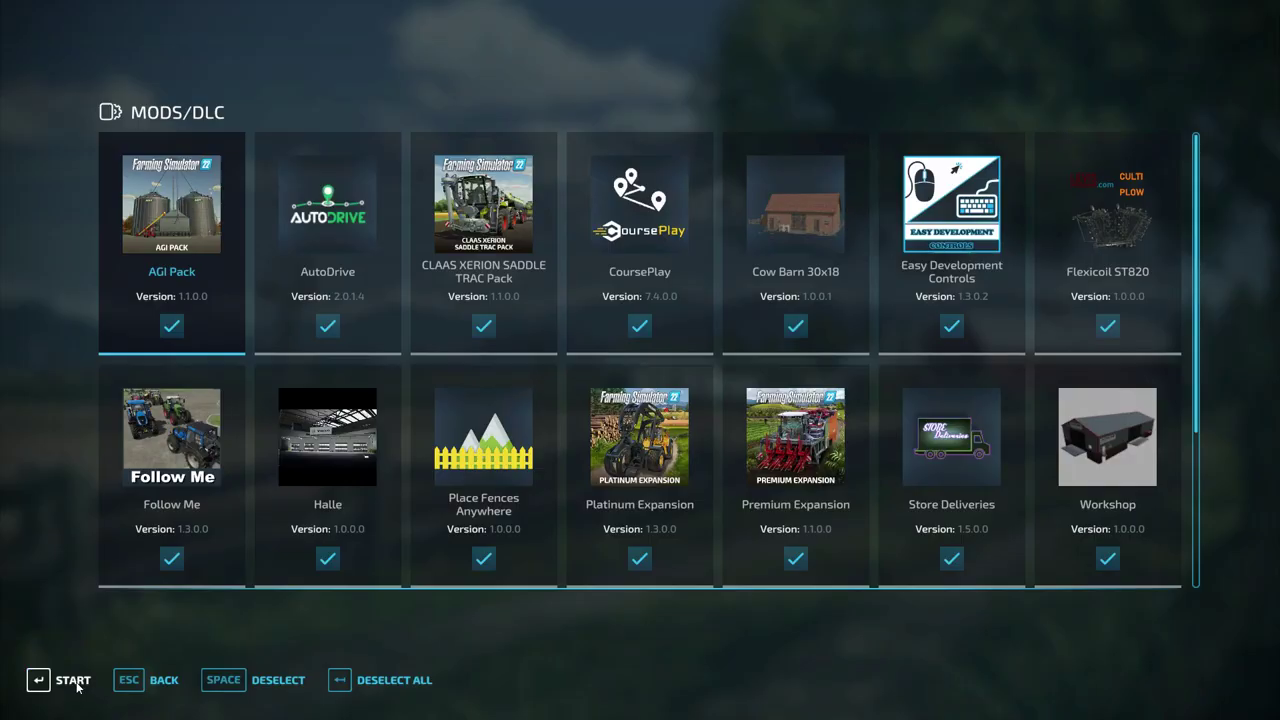
Step: Deselect all mods, enable only Easy Development Controls and Halle, and start the career
click(352, 678)
click(951, 326)
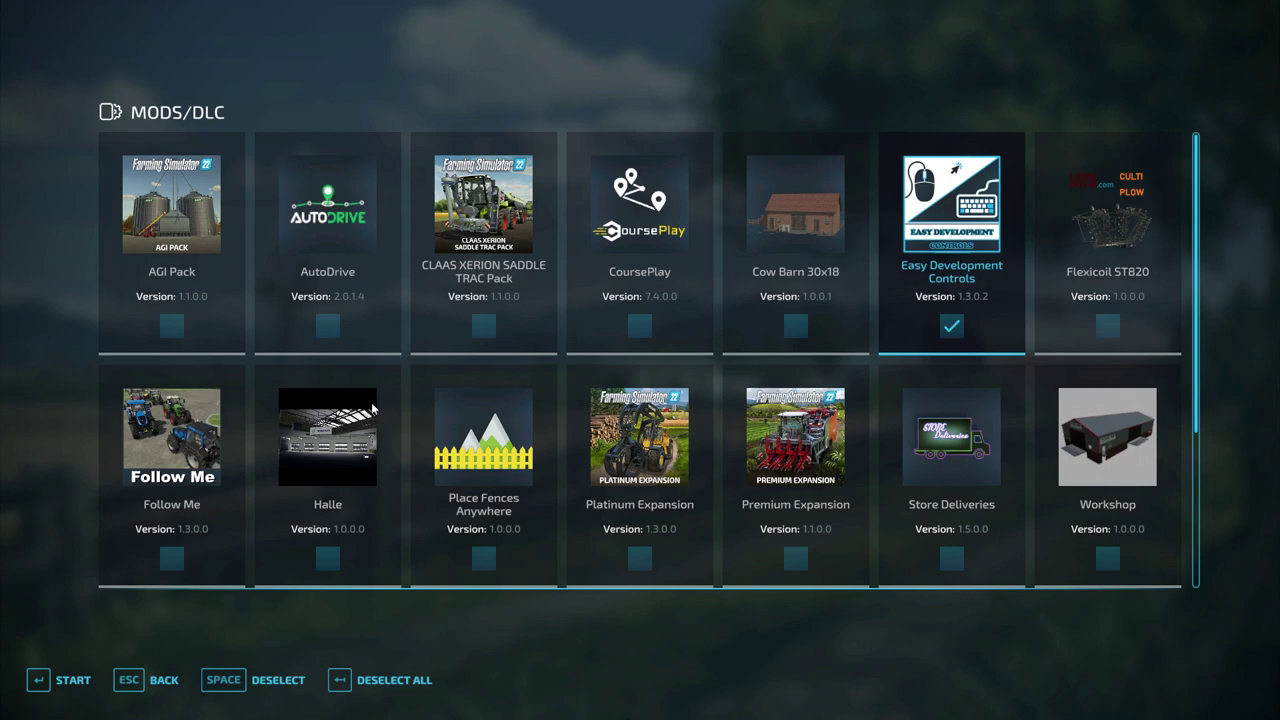
scroll(229, 430, down, 2)
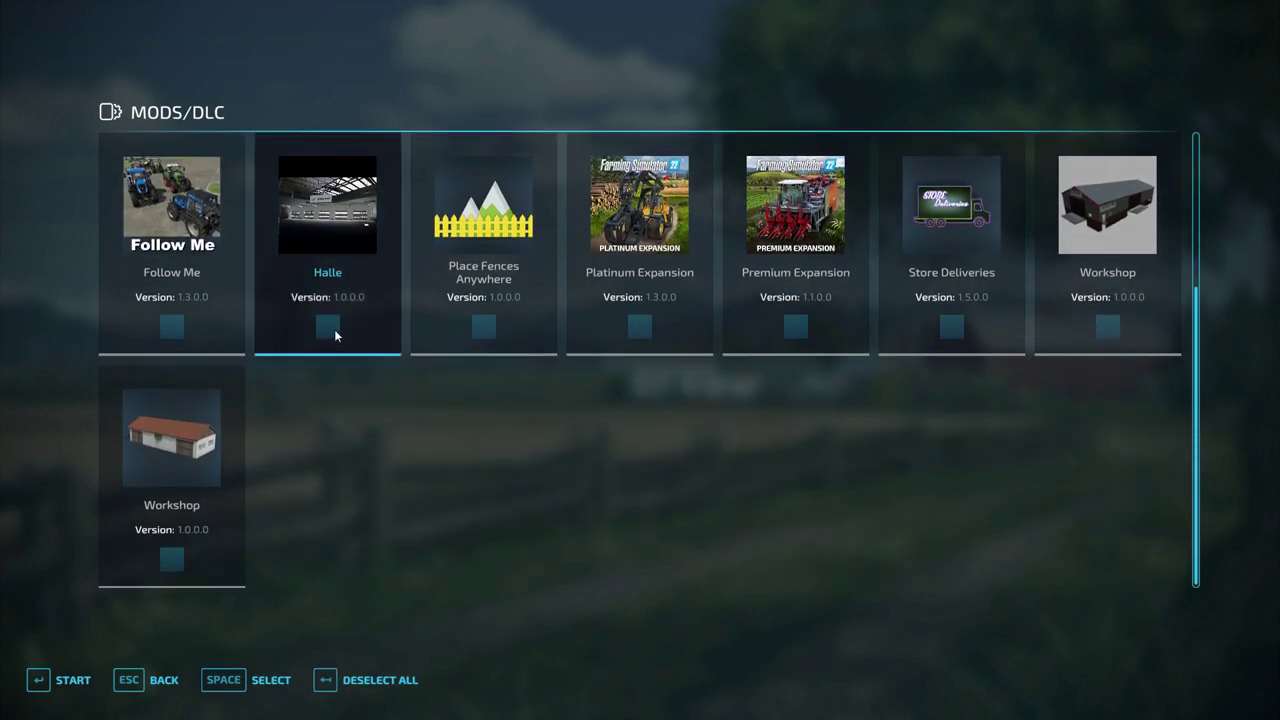
click(334, 329)
click(68, 680)
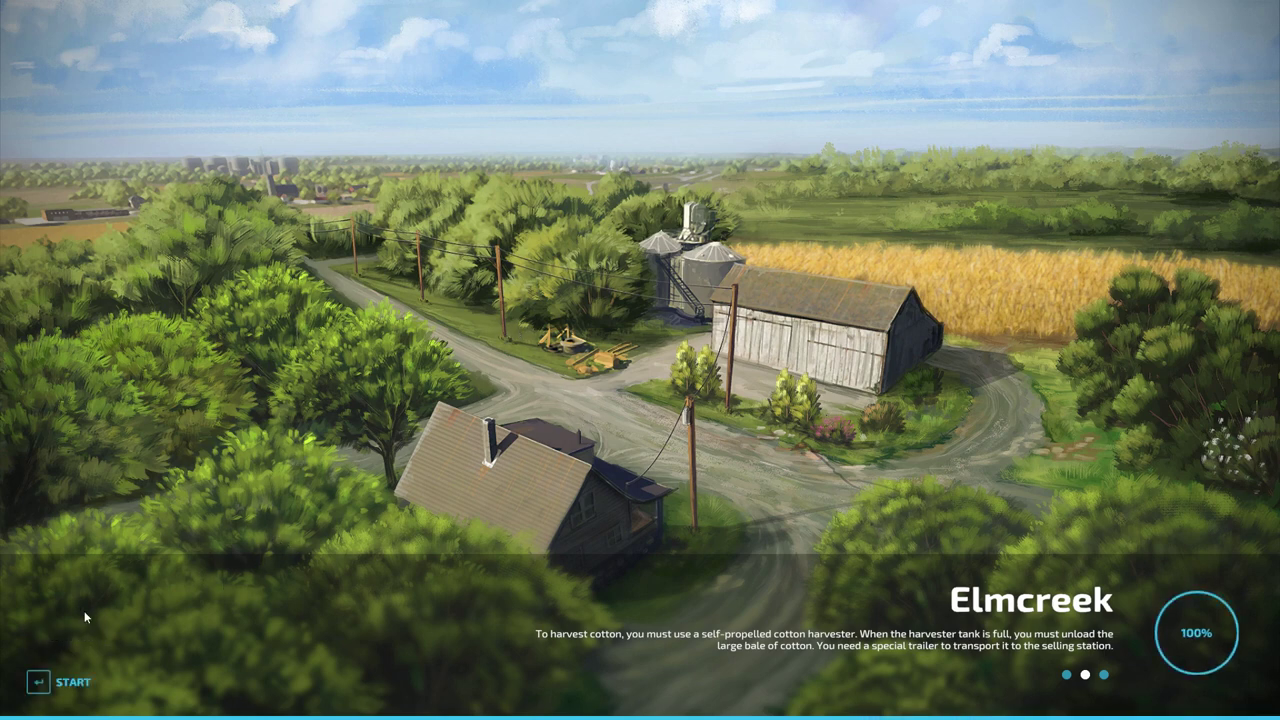
Step: Enter the loaded Elmcreek map, dismiss the guided tour prompts, and walk off the porch to the wheat field
key(Return)
key(Escape)
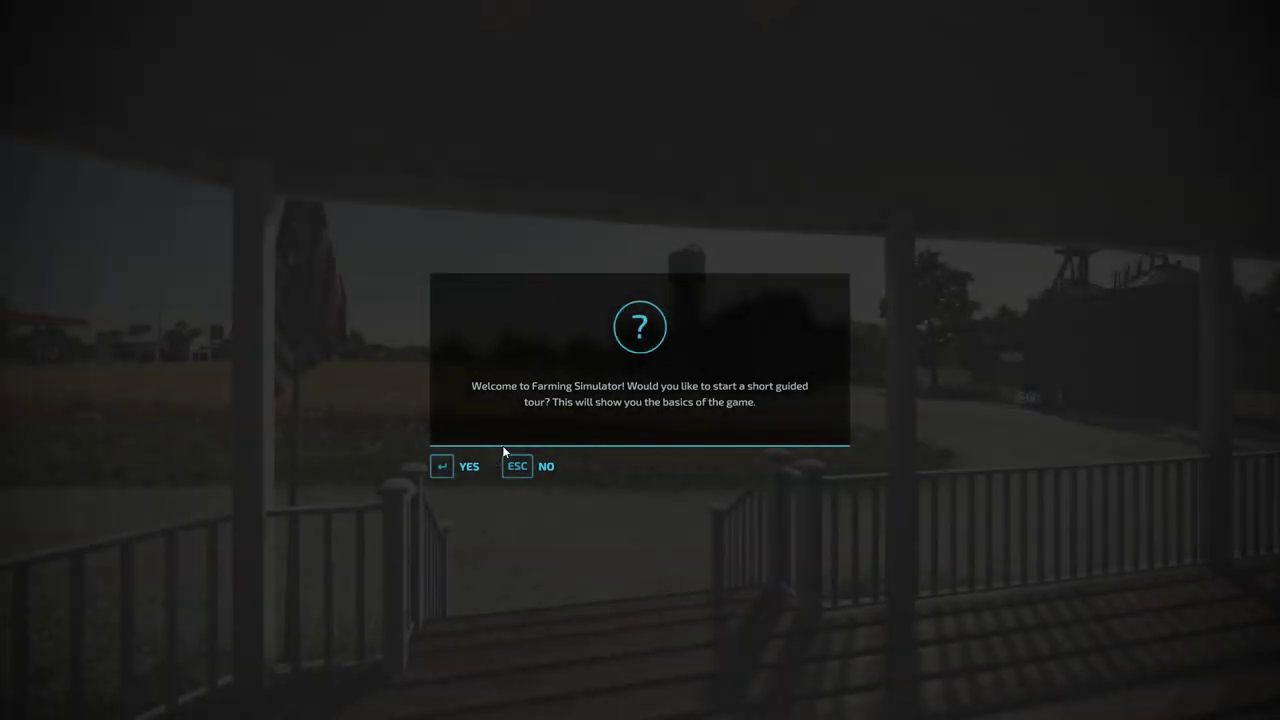
click(443, 466)
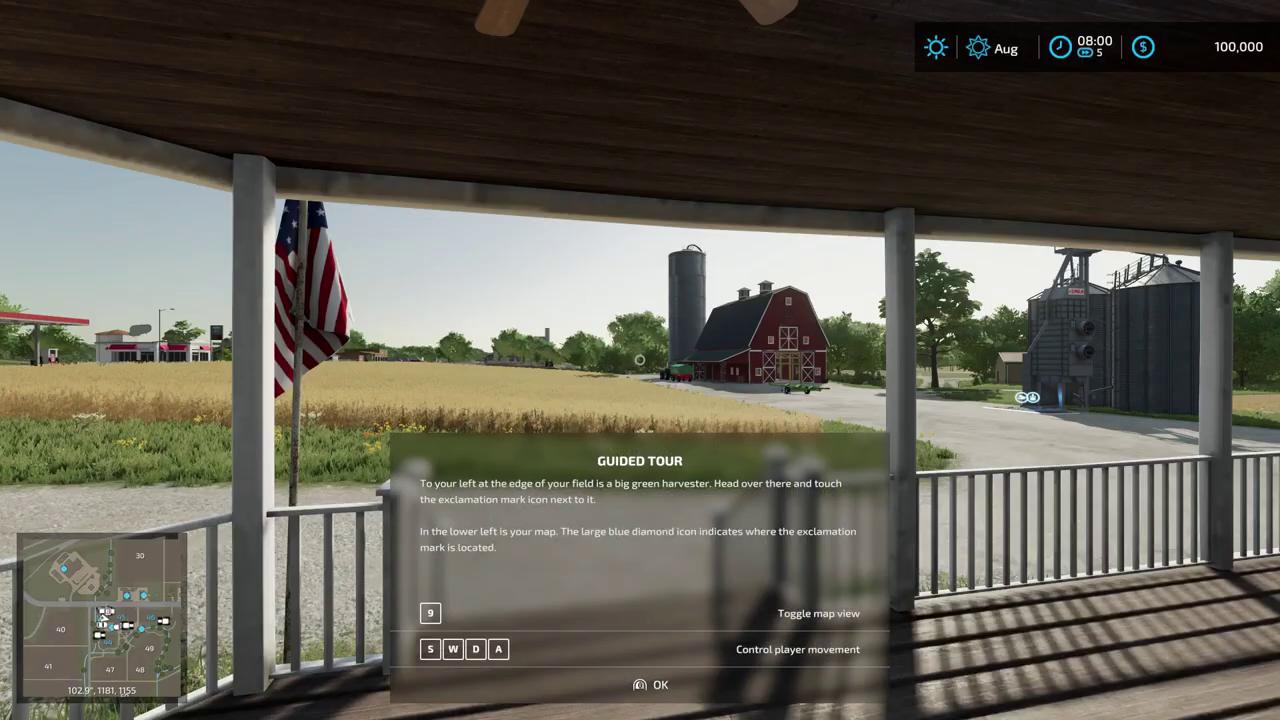
key(w)
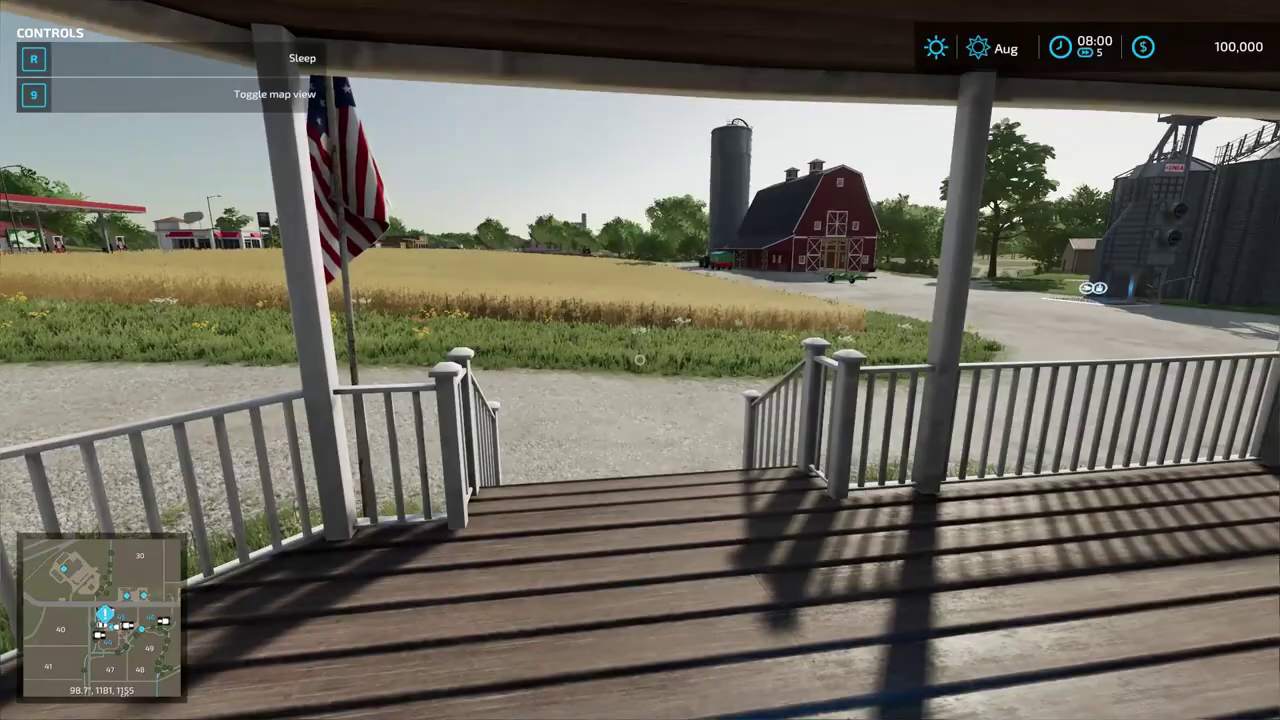
key(w)
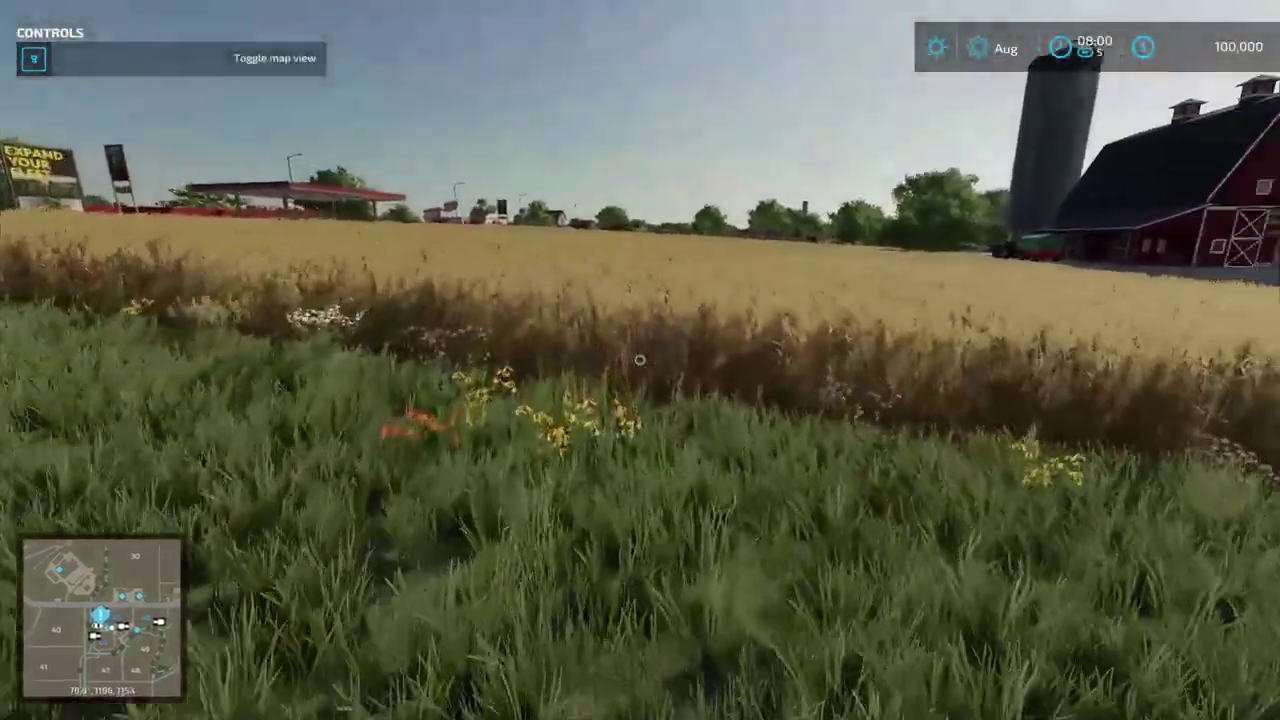
Step: Add 10000000 to the farm's money with Easy Development Controls
key(ctrl+m)
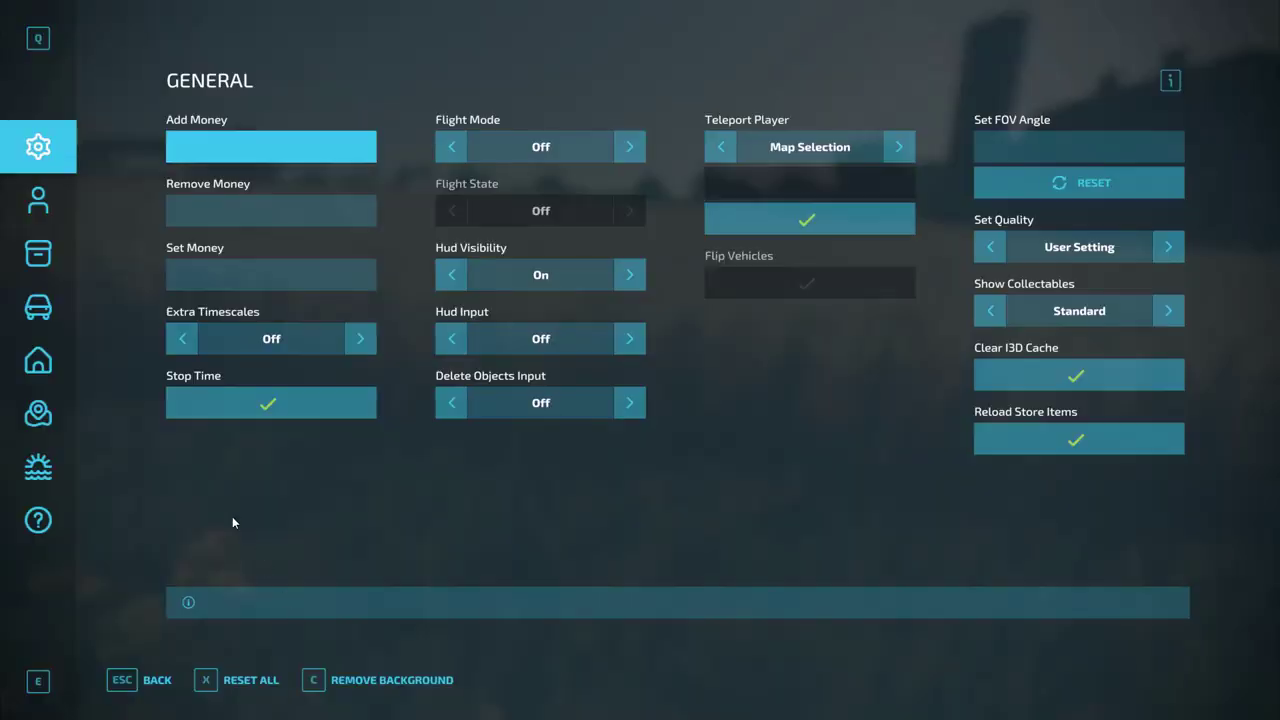
click(224, 157)
text(10000000)
key(Return)
key(Escape)
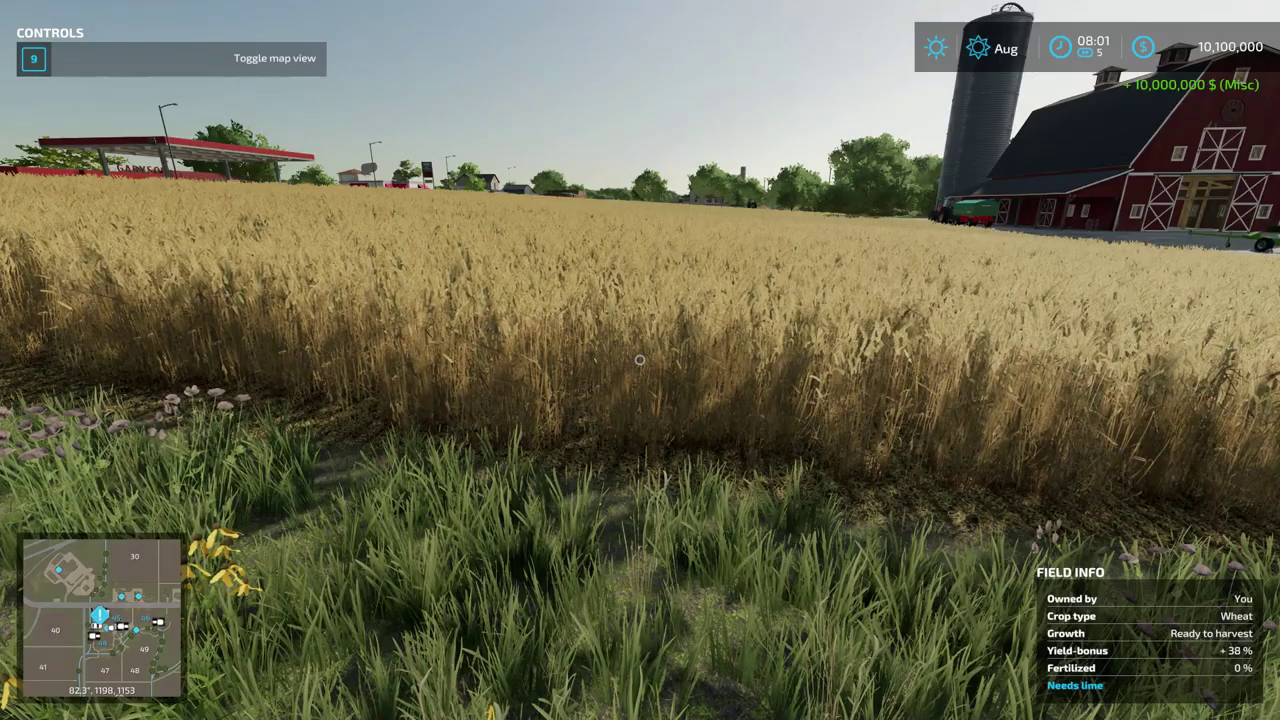
Step: Place the Halle 2018 V2 Volvo shed on the wheat field through Construction and leave construction mode
key(p)
click(40, 573)
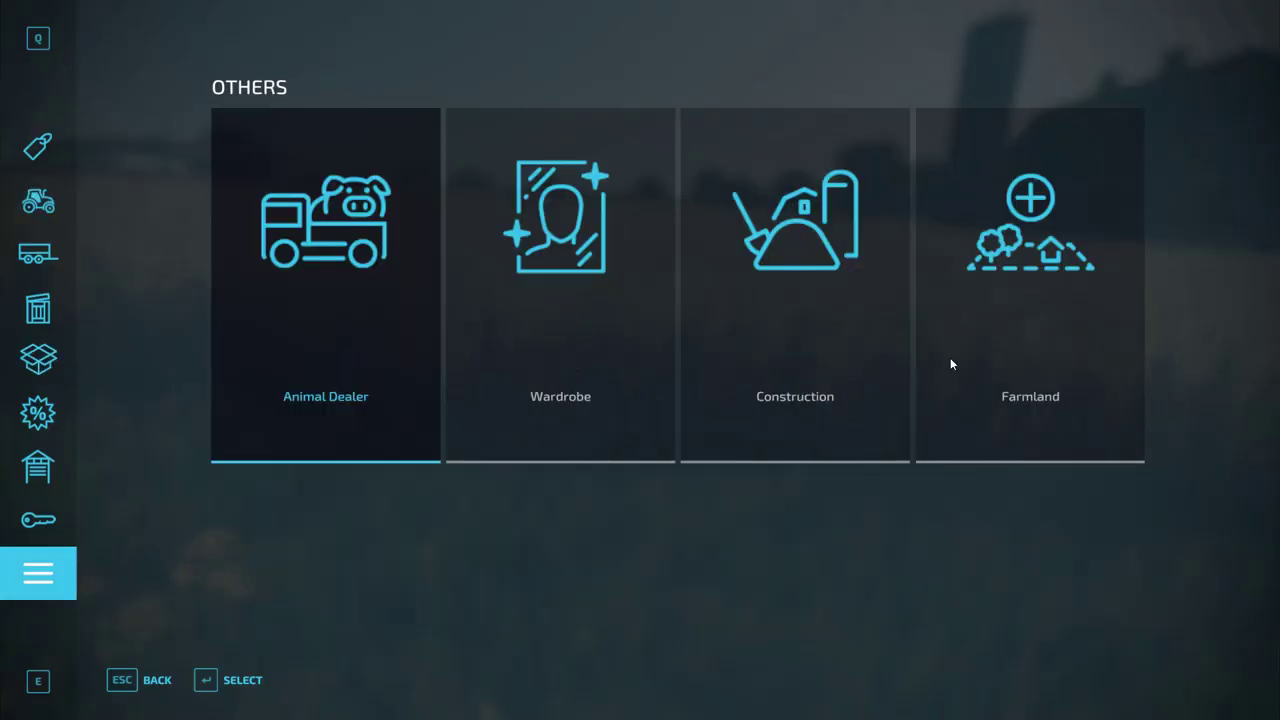
click(829, 438)
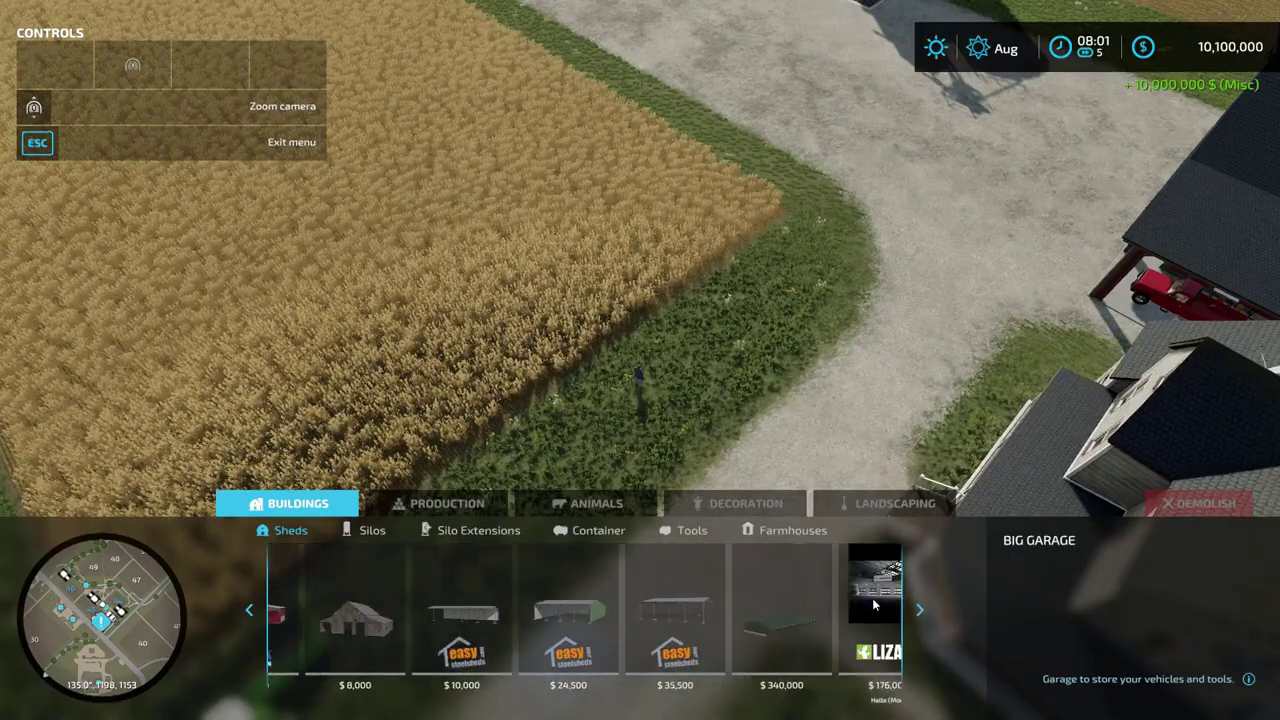
click(852, 602)
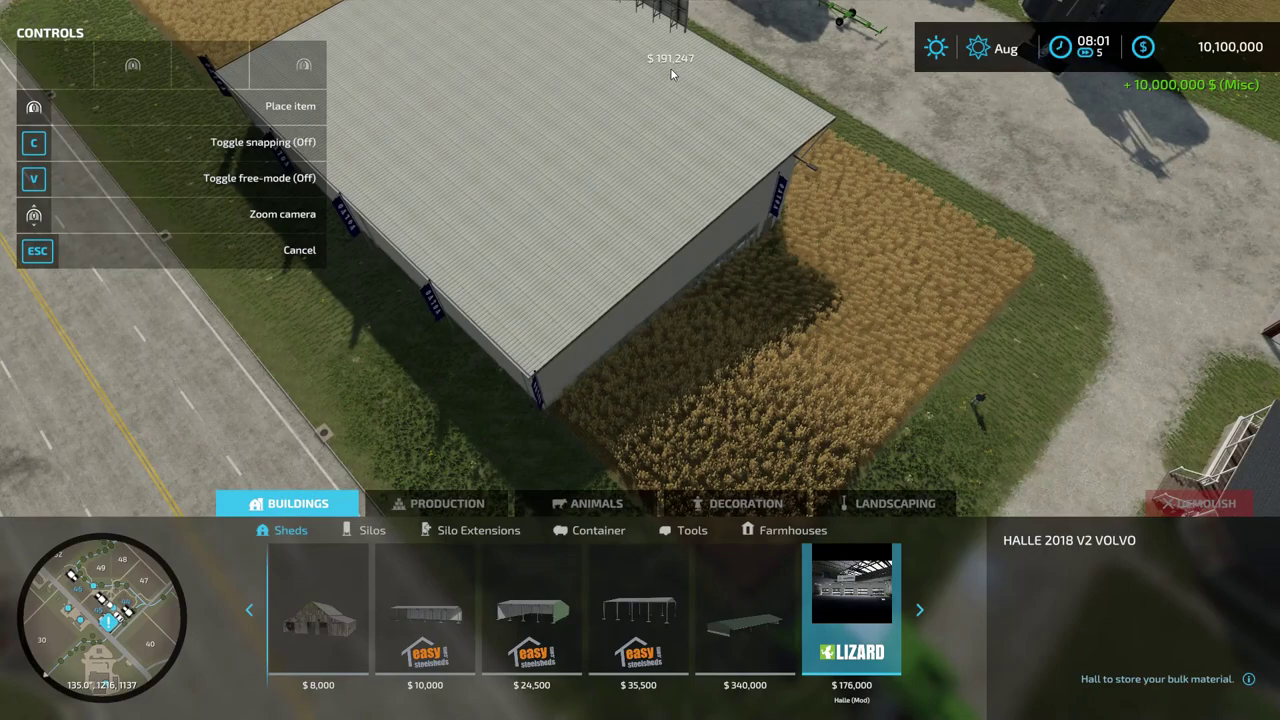
click(670, 67)
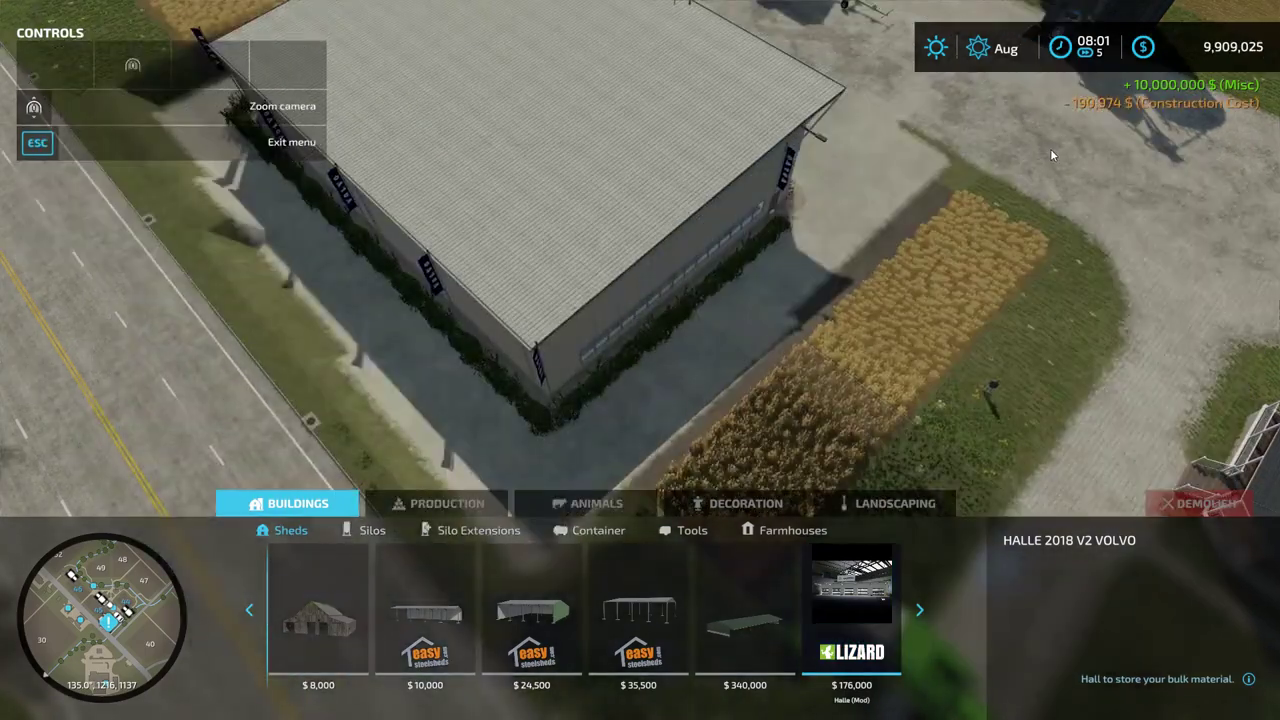
key(Escape)
Step: Walk around to the front of the placed Volvo hall and examine its lamps and gates in daylight
key(w)
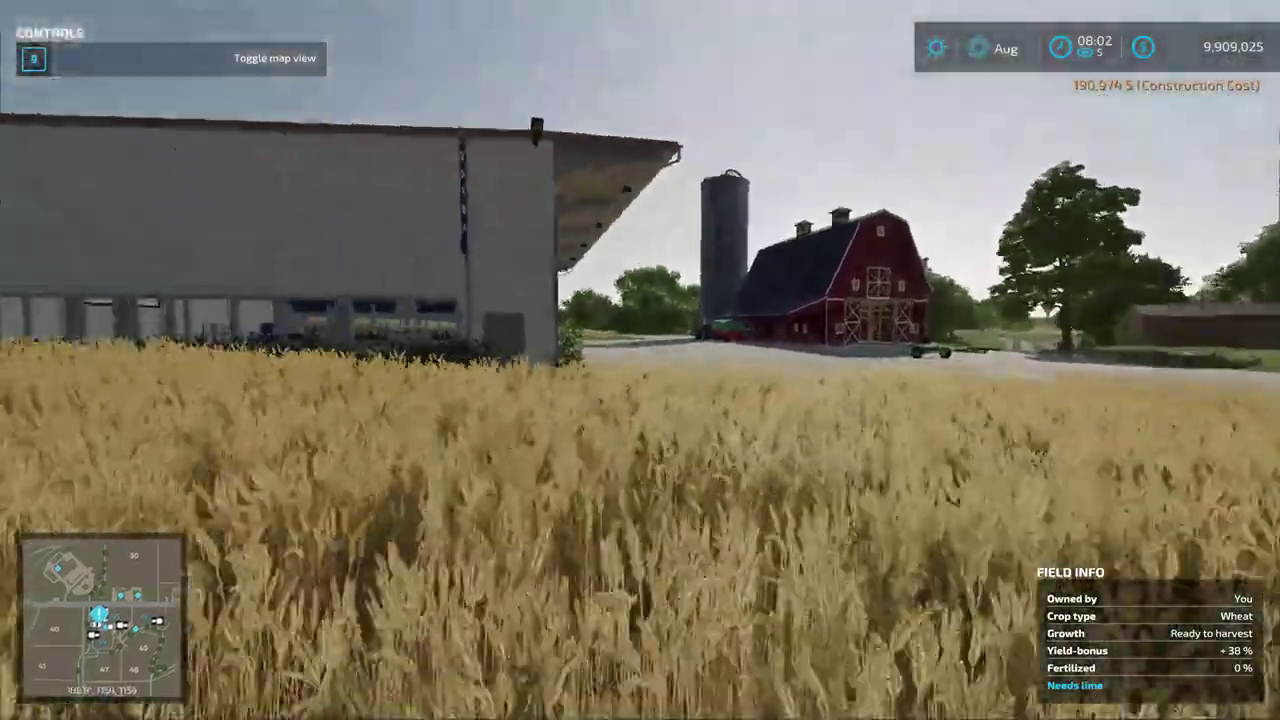
key(w)
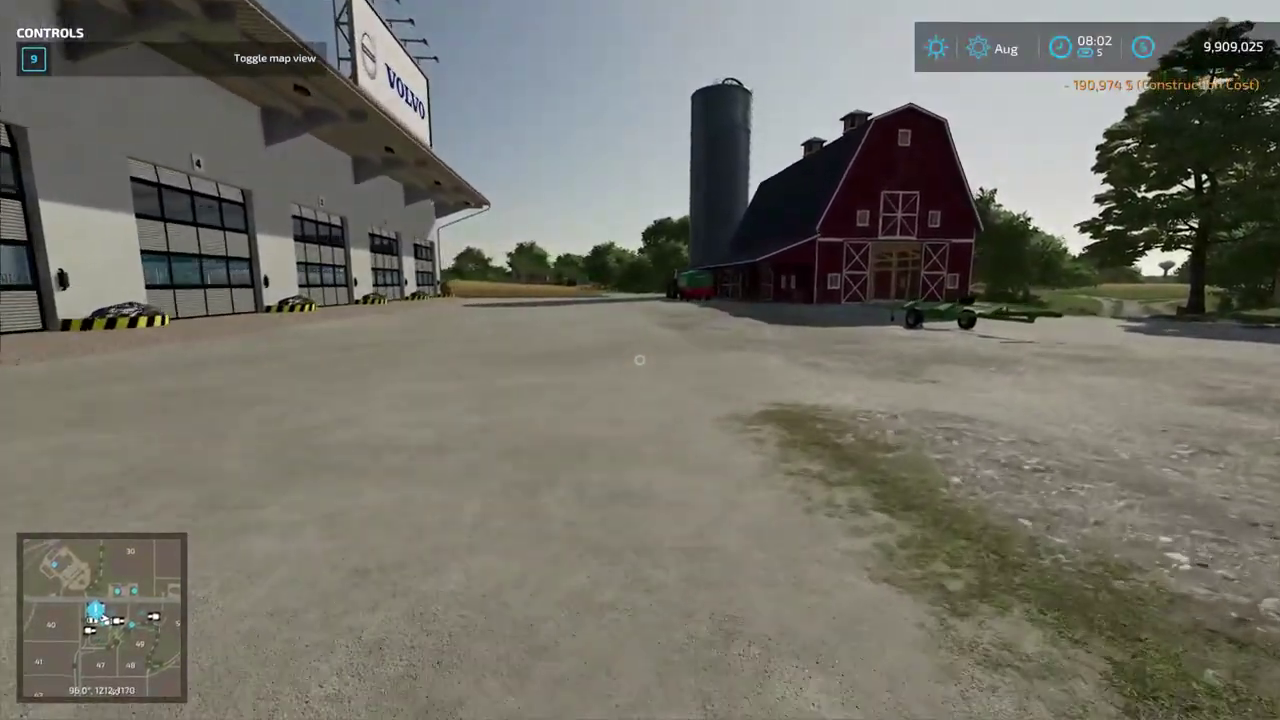
key(s)
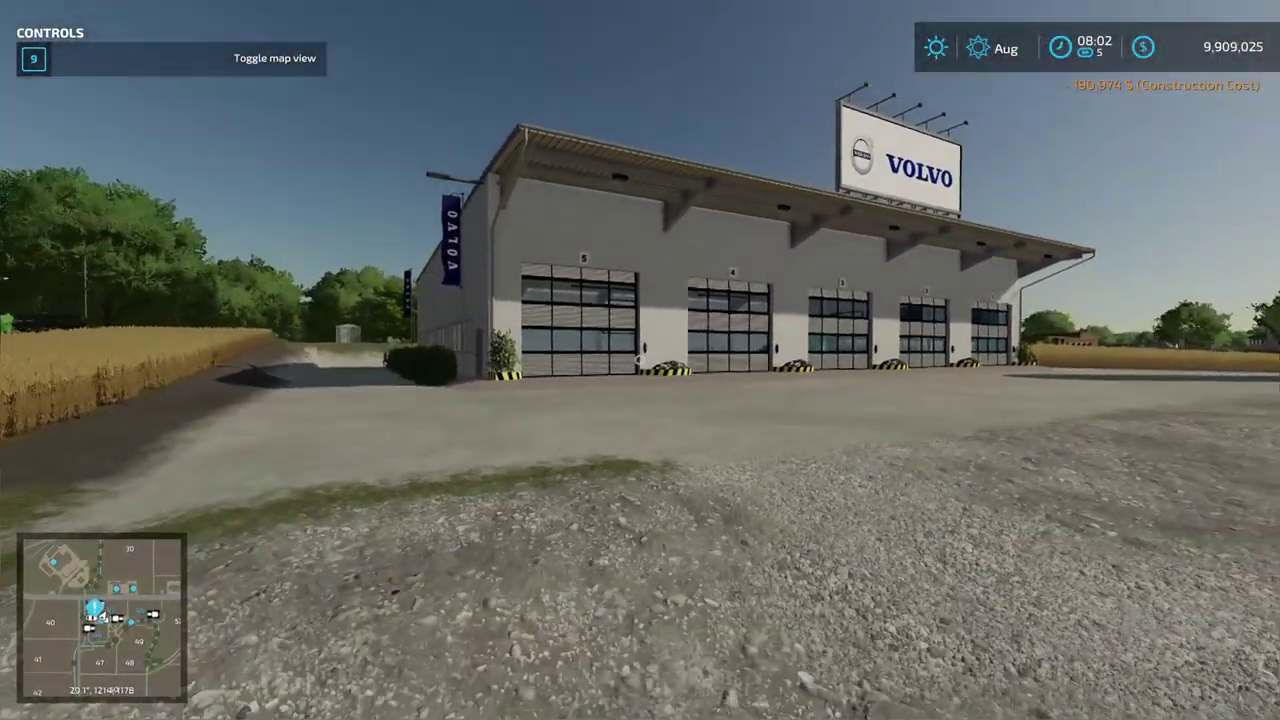
key(s)
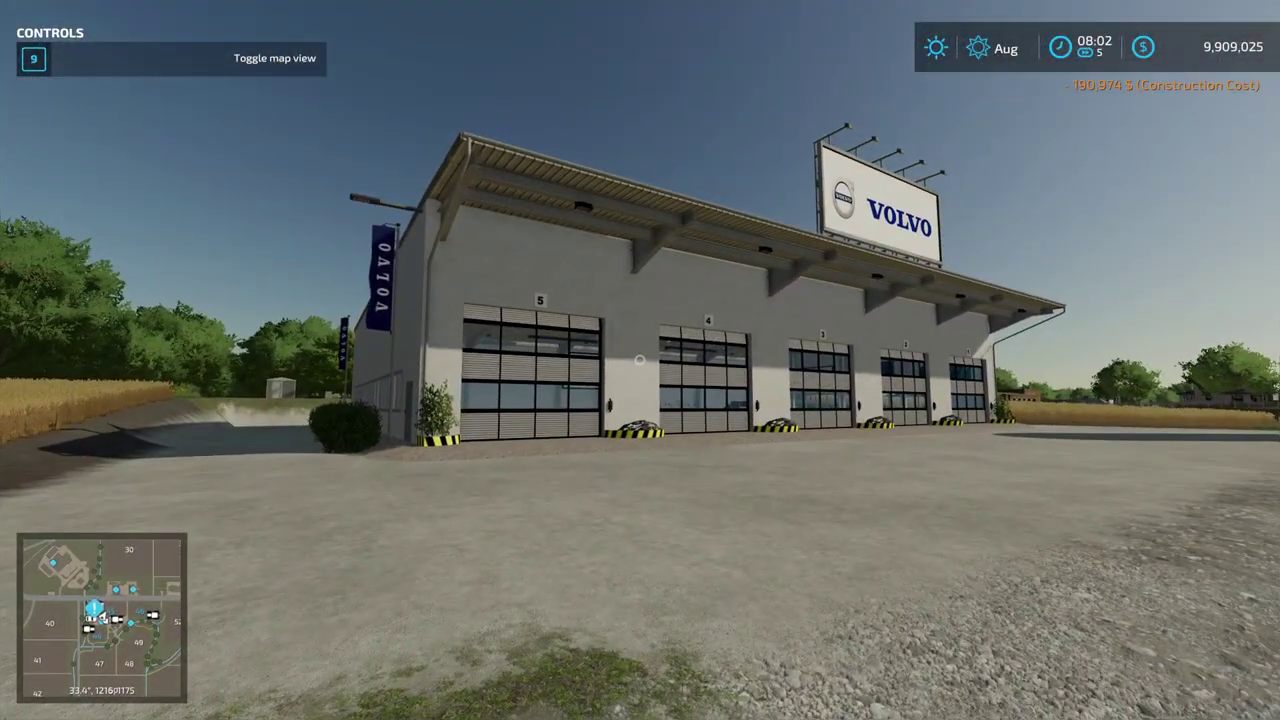
Step: Turn on Extra Timescales in Easy Development Controls and return to the view of the Volvo hall
key(ctrl+shift+d)
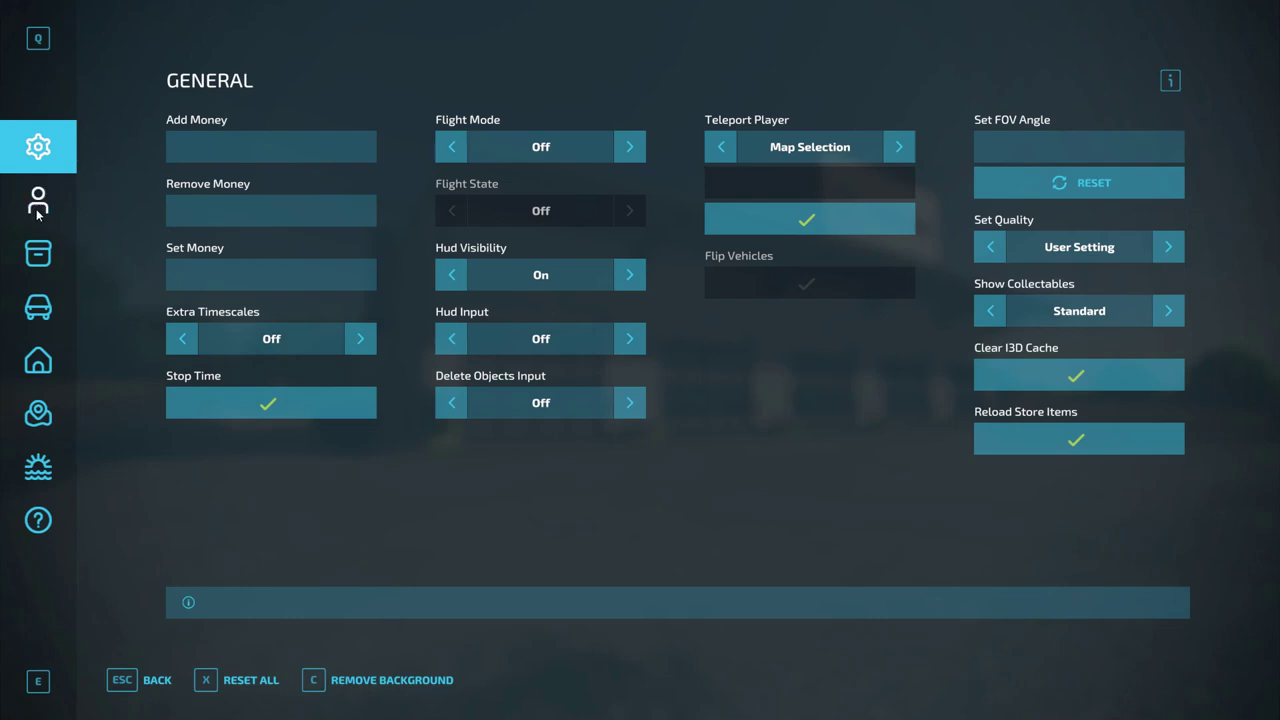
click(360, 338)
click(442, 466)
key(Escape)
key(Escape)
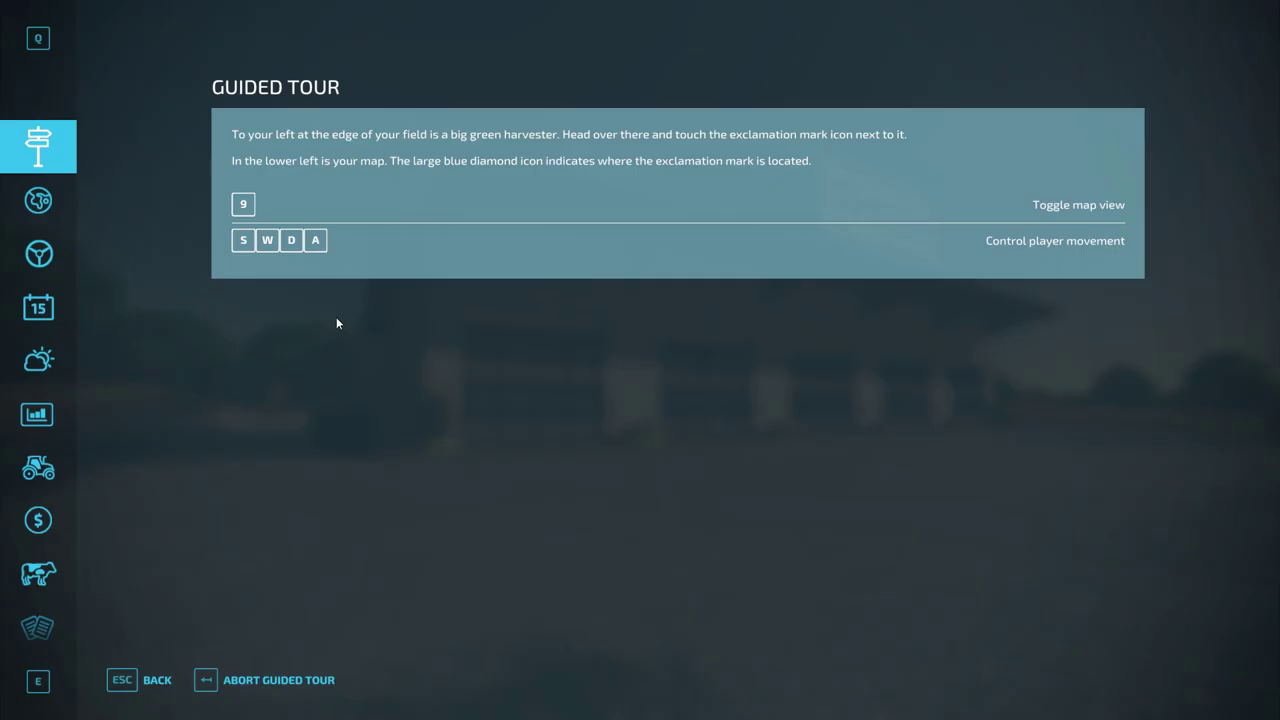
key(Escape)
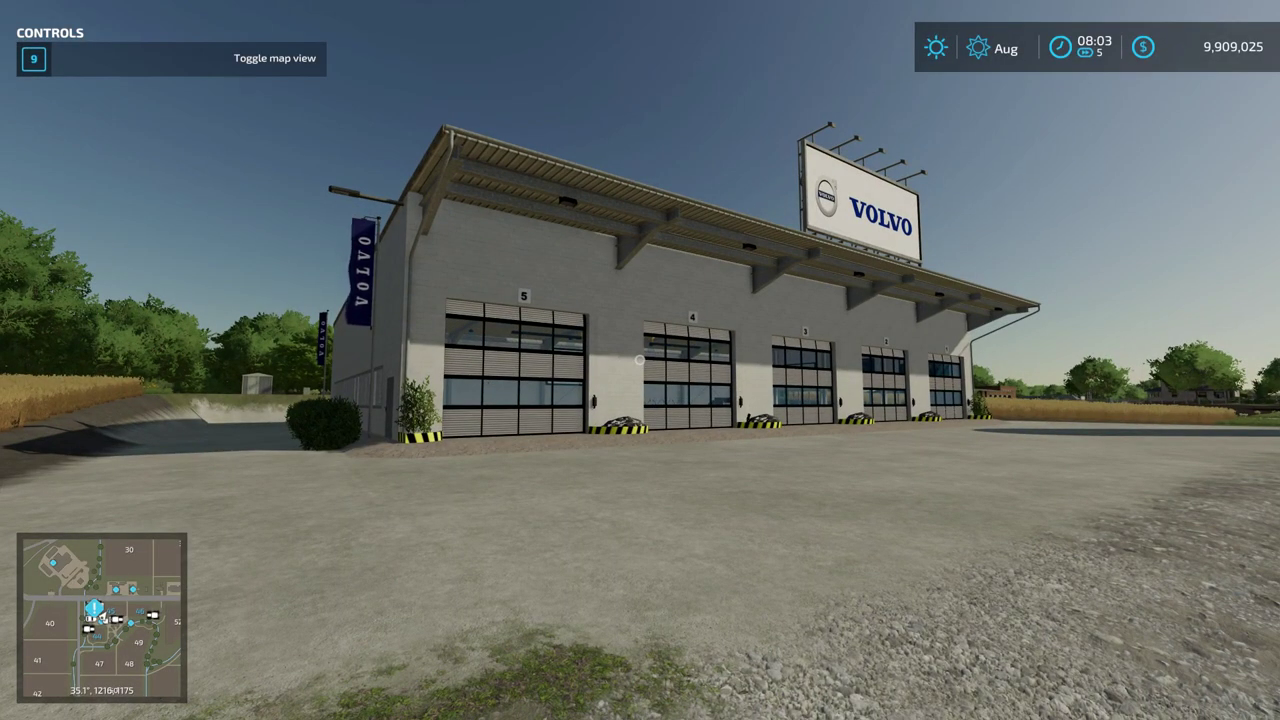
Step: Cycle the map view until the minimap is hidden and check the Extra Timescales setting in Easy Development Controls
key(w)
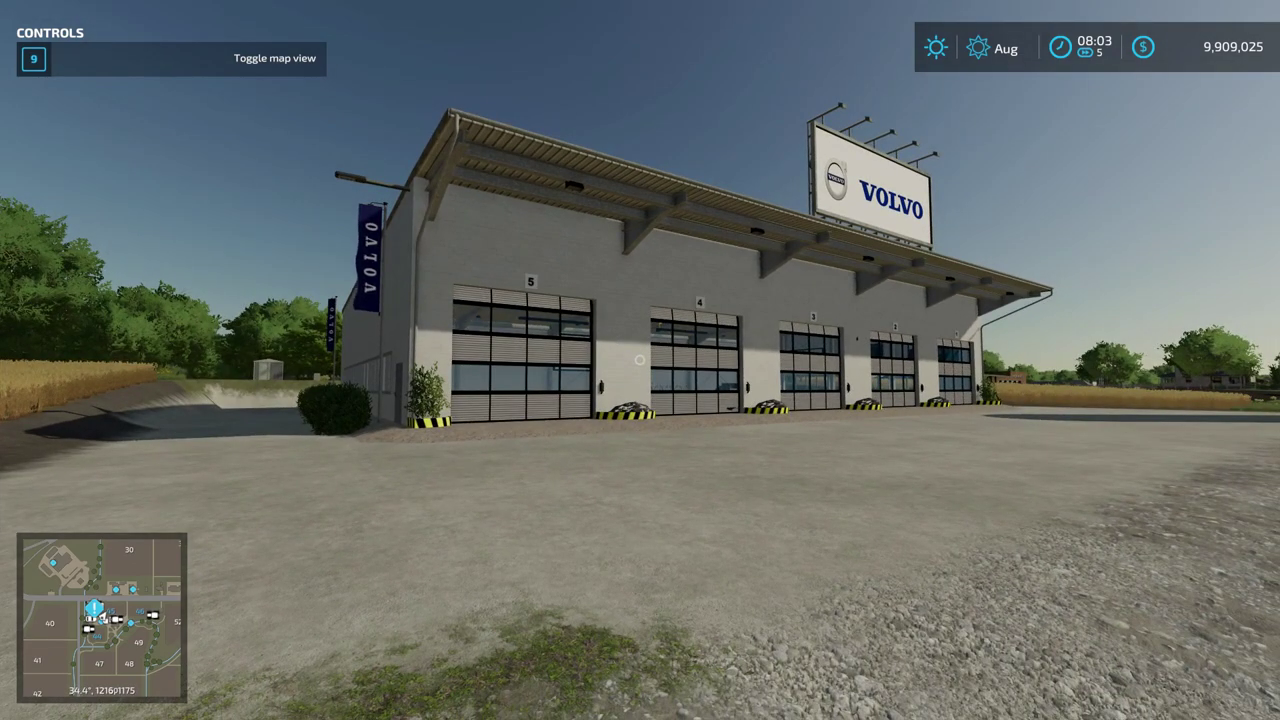
key(9)
key(9)
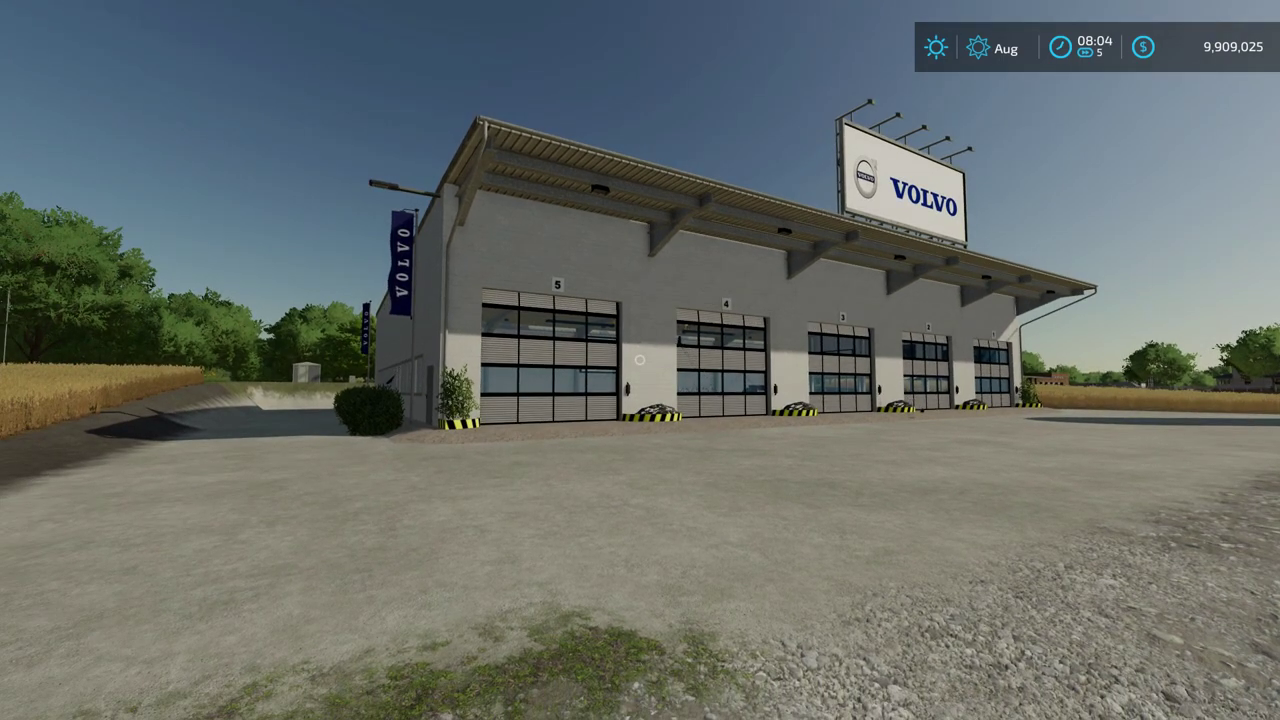
key(ctrl+alt+e)
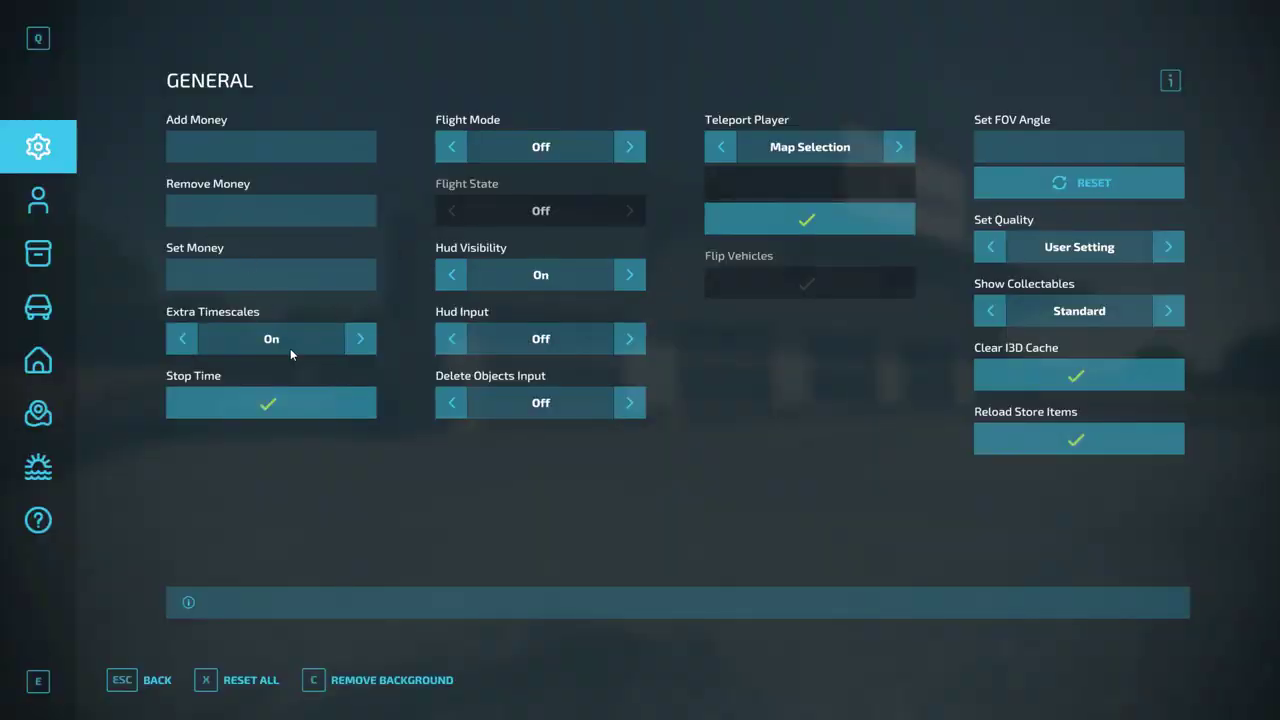
key(Escape)
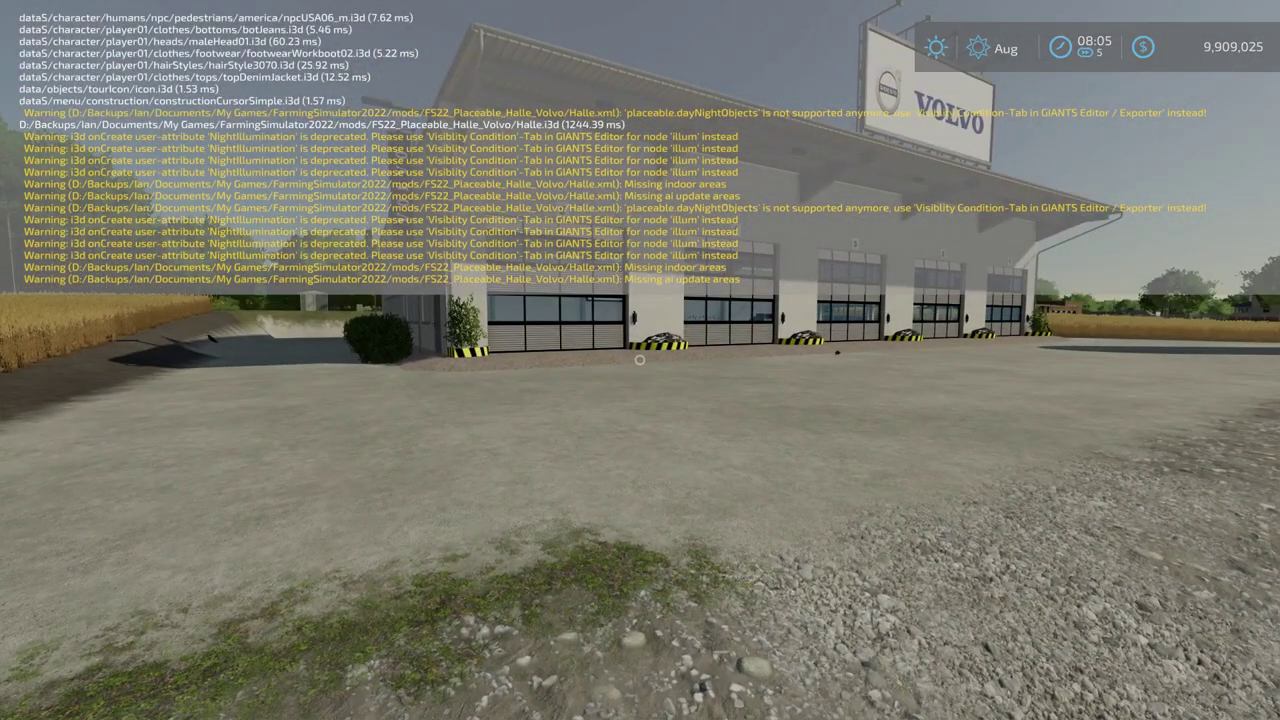
Step: Read through the Volvo hall entries in the on-screen console log, close it and back away from the hall
key(w)
key(d)
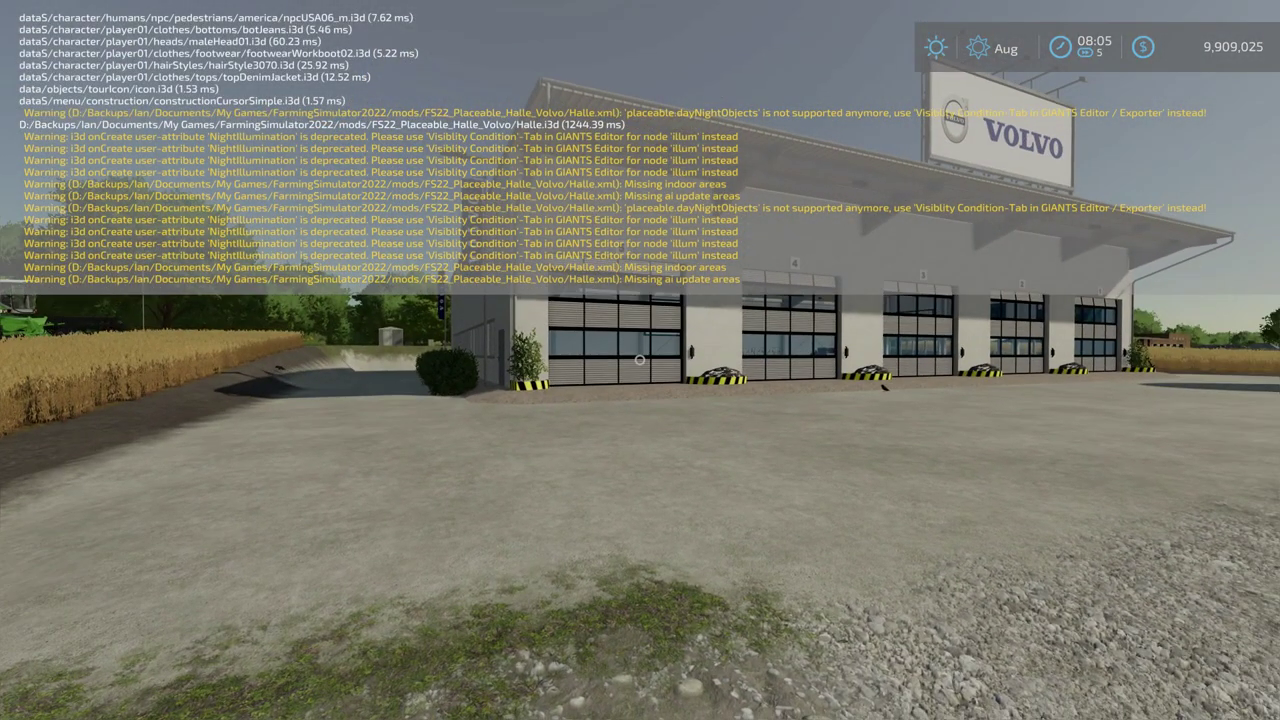
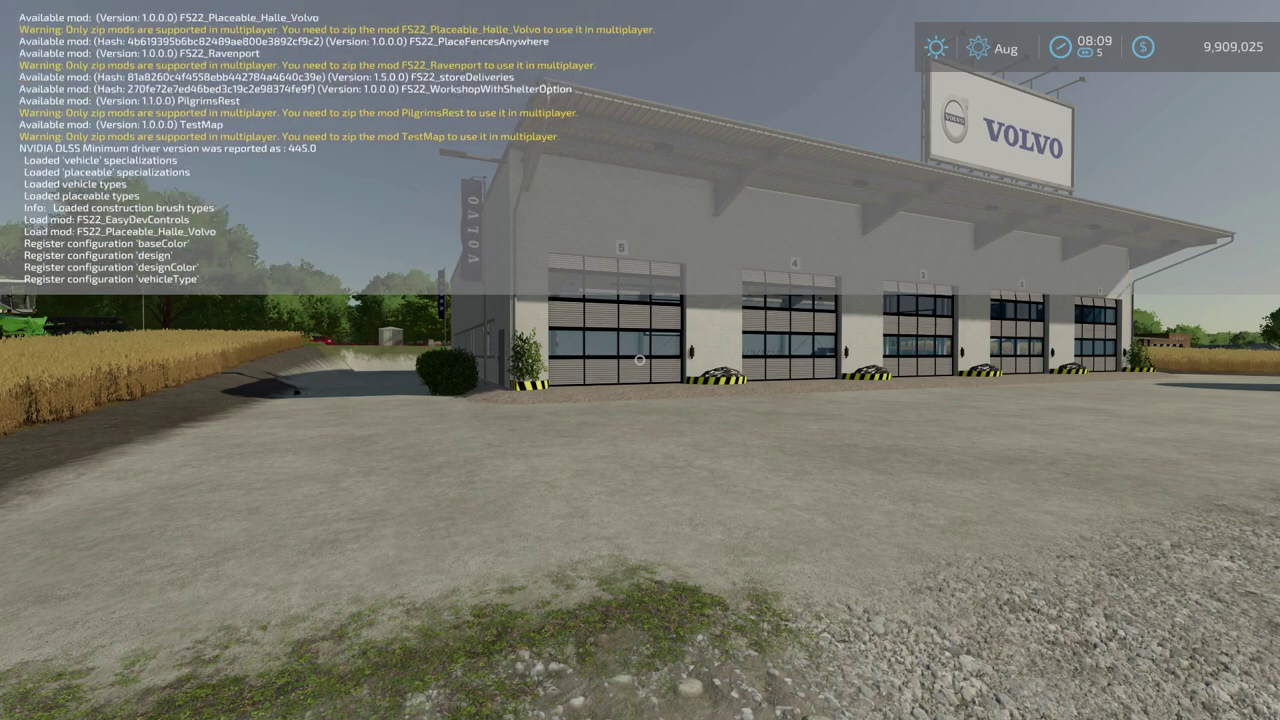
key(w)
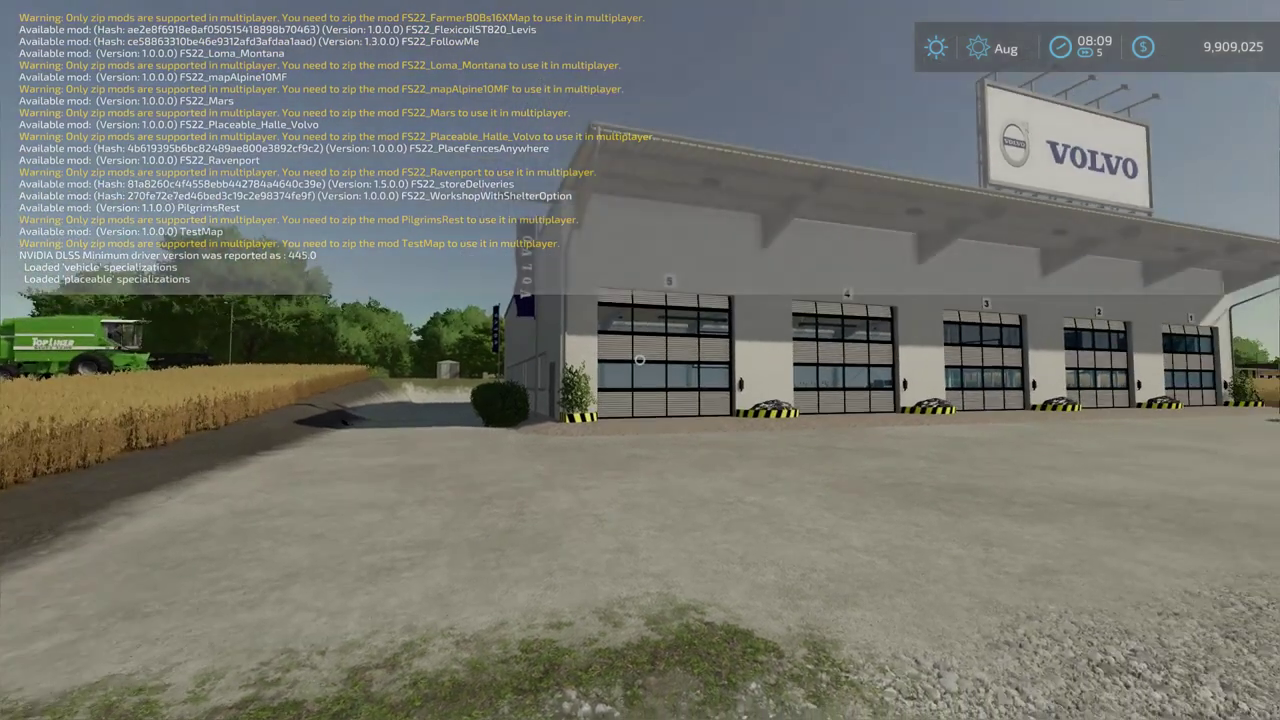
key(s)
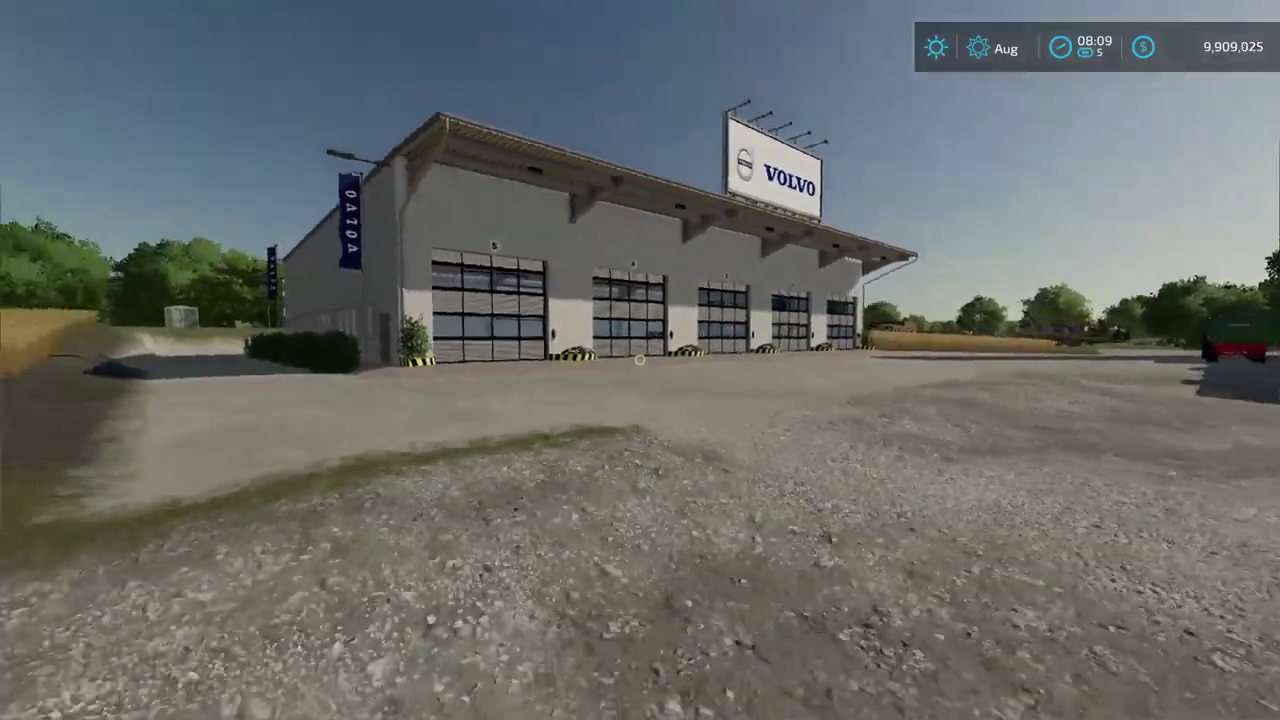
key(s)
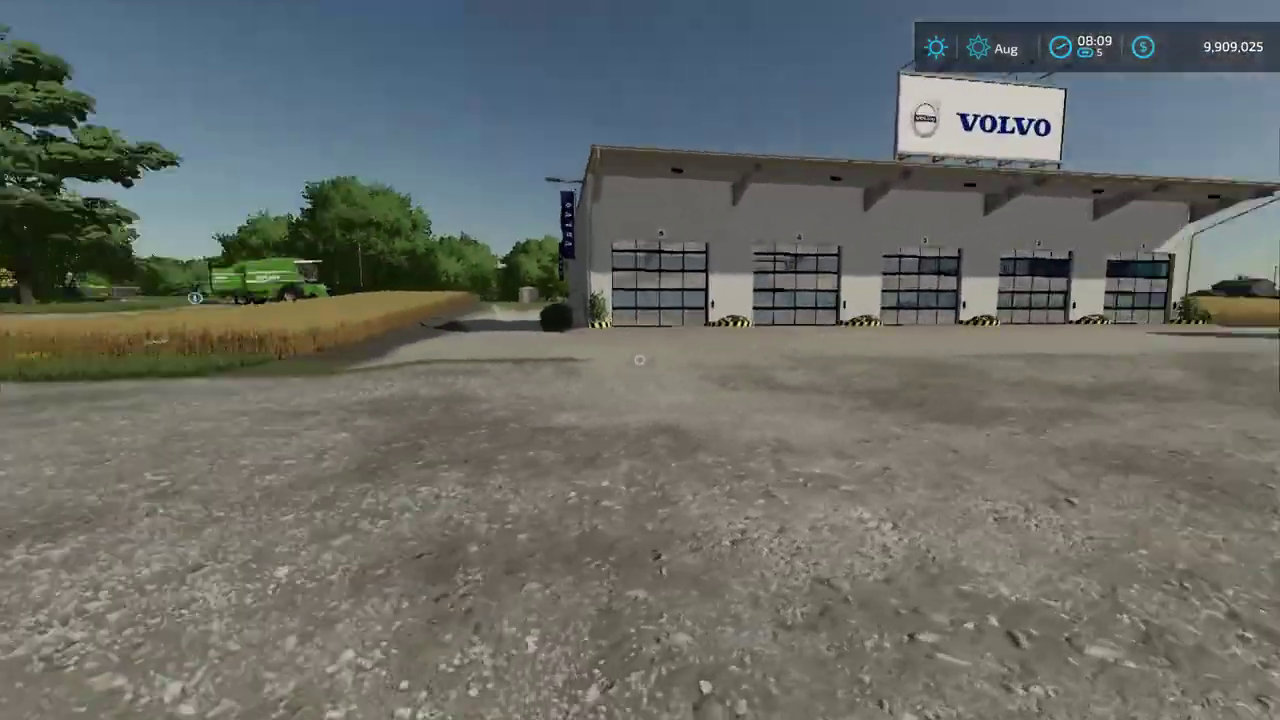
key(s)
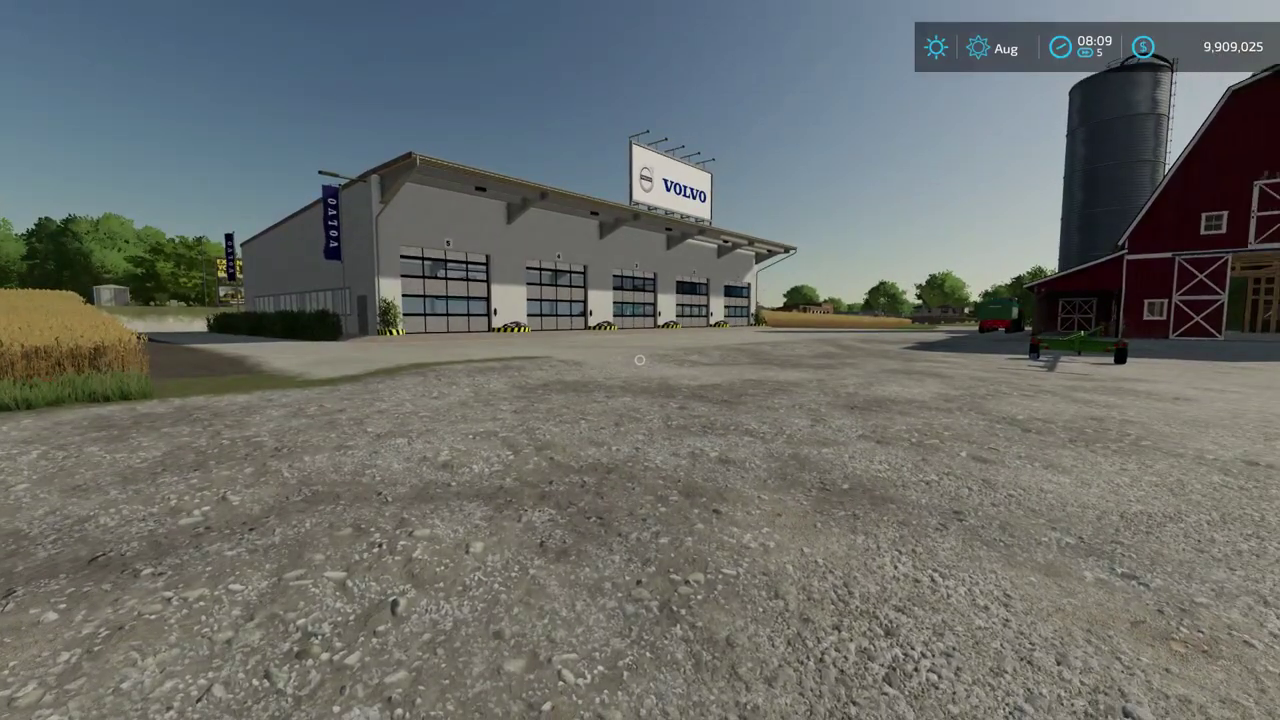
Step: Stop the game time with Easy Development Controls and look over the front of the Volvo hall
key(alt+a)
click(281, 413)
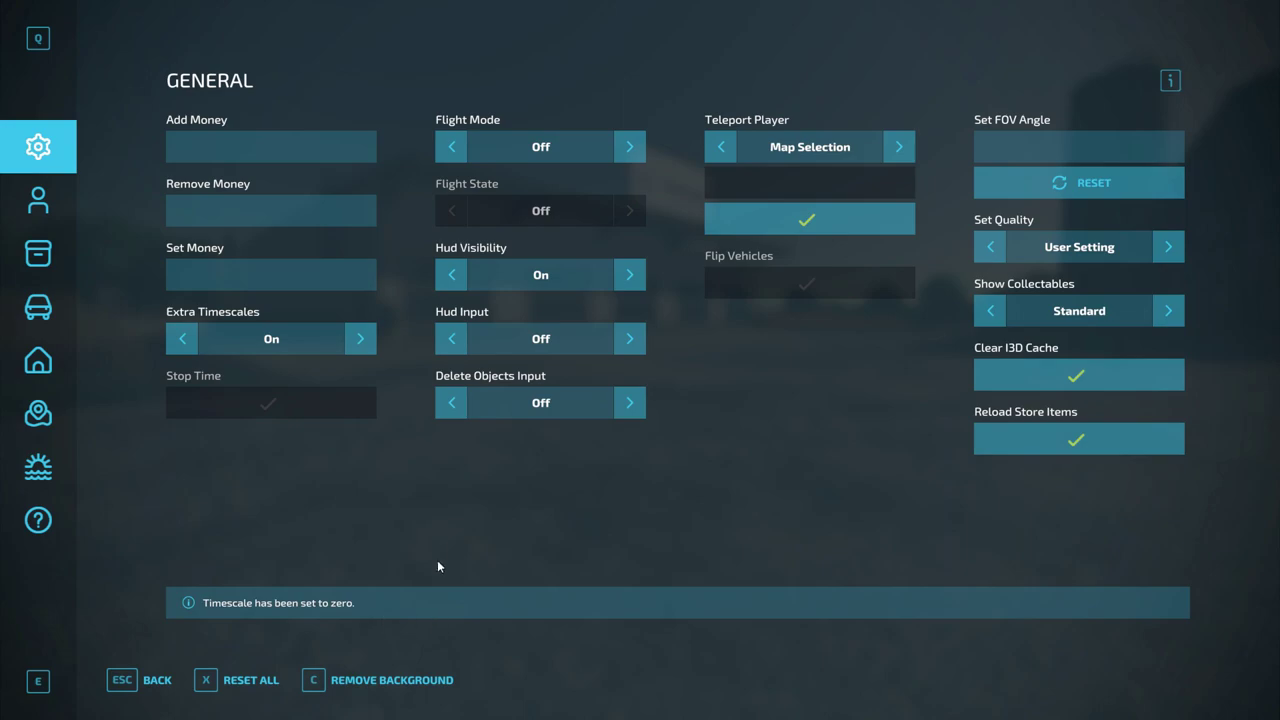
key(Escape)
key(w)
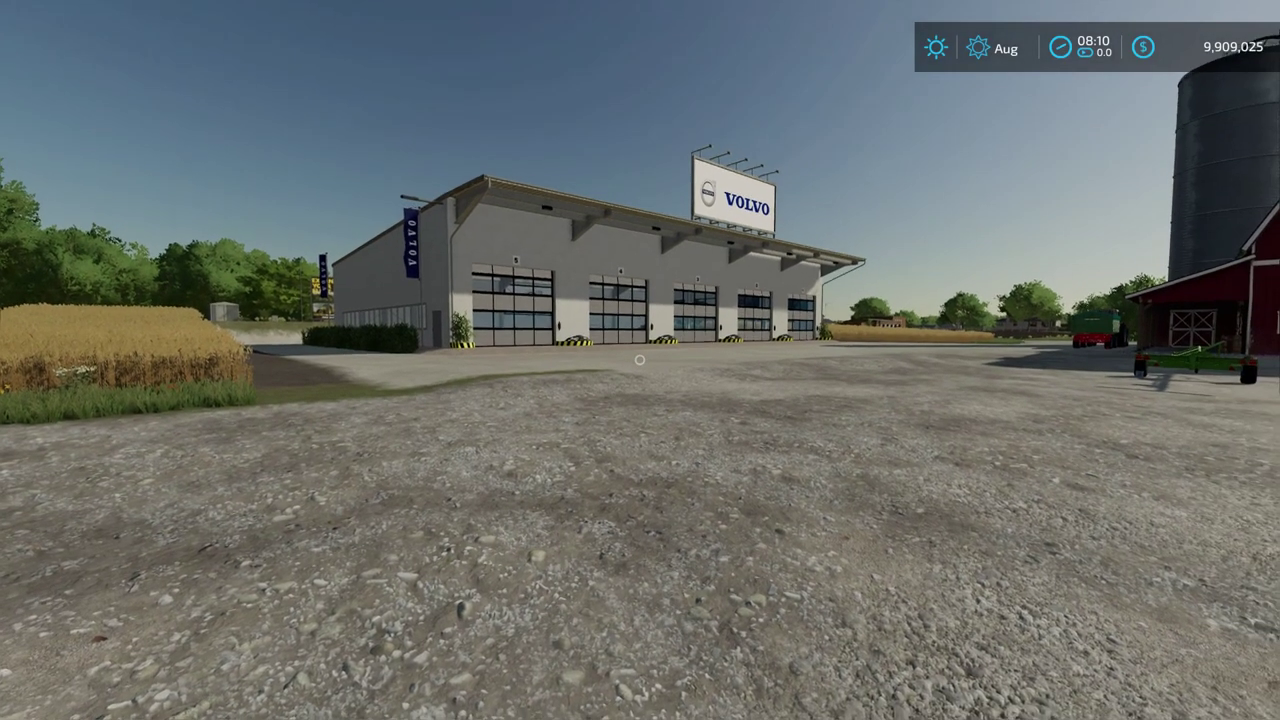
key(Escape)
key(Escape)
key(w)
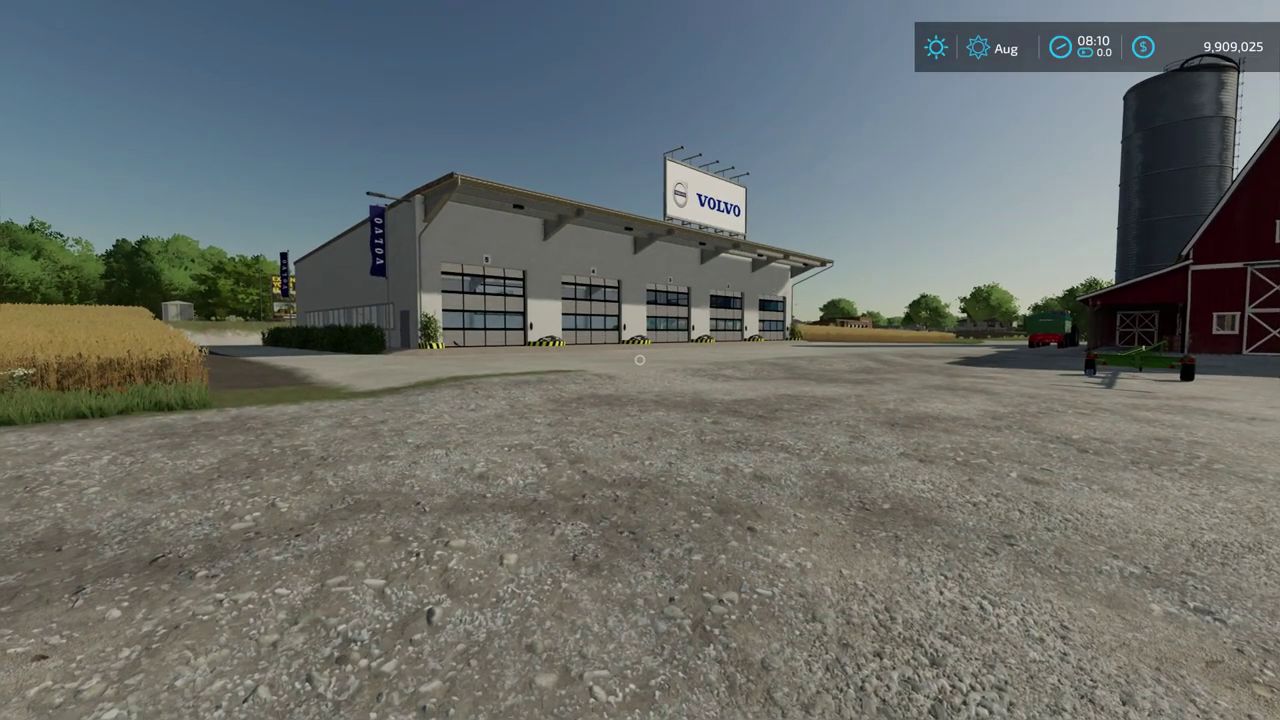
key(w)
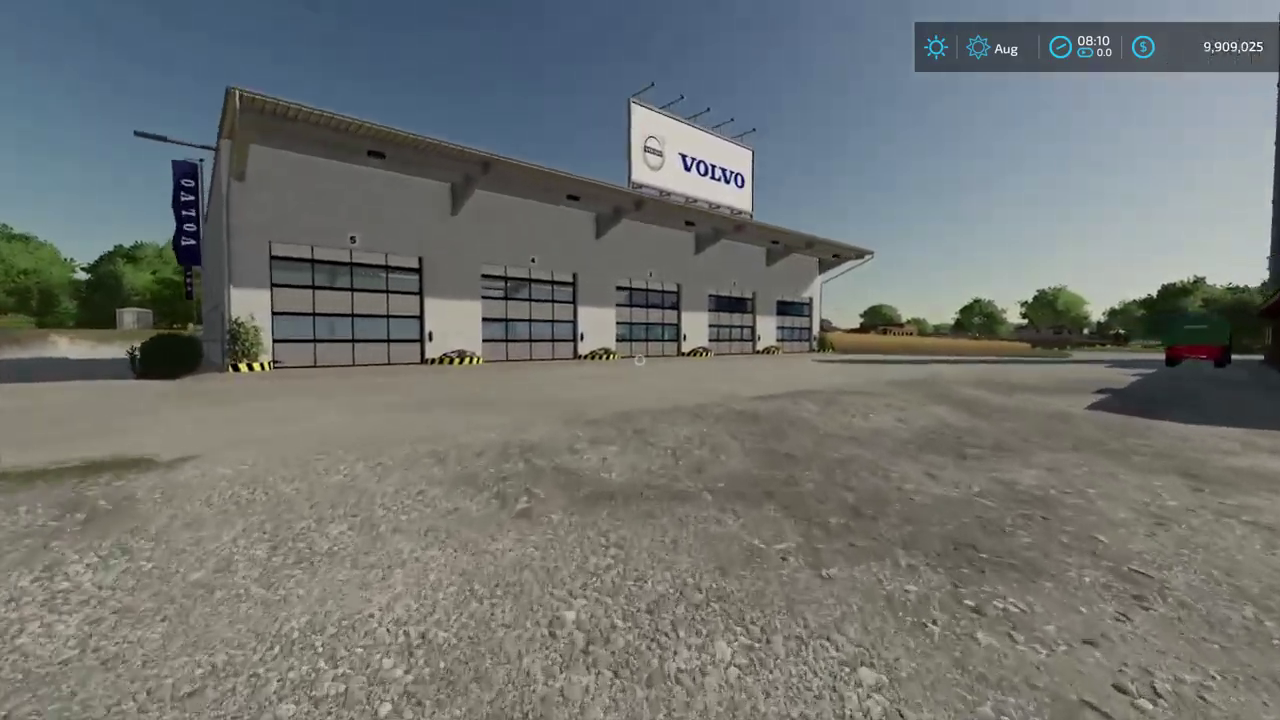
Step: Quit the current game session without saving
key(Escape)
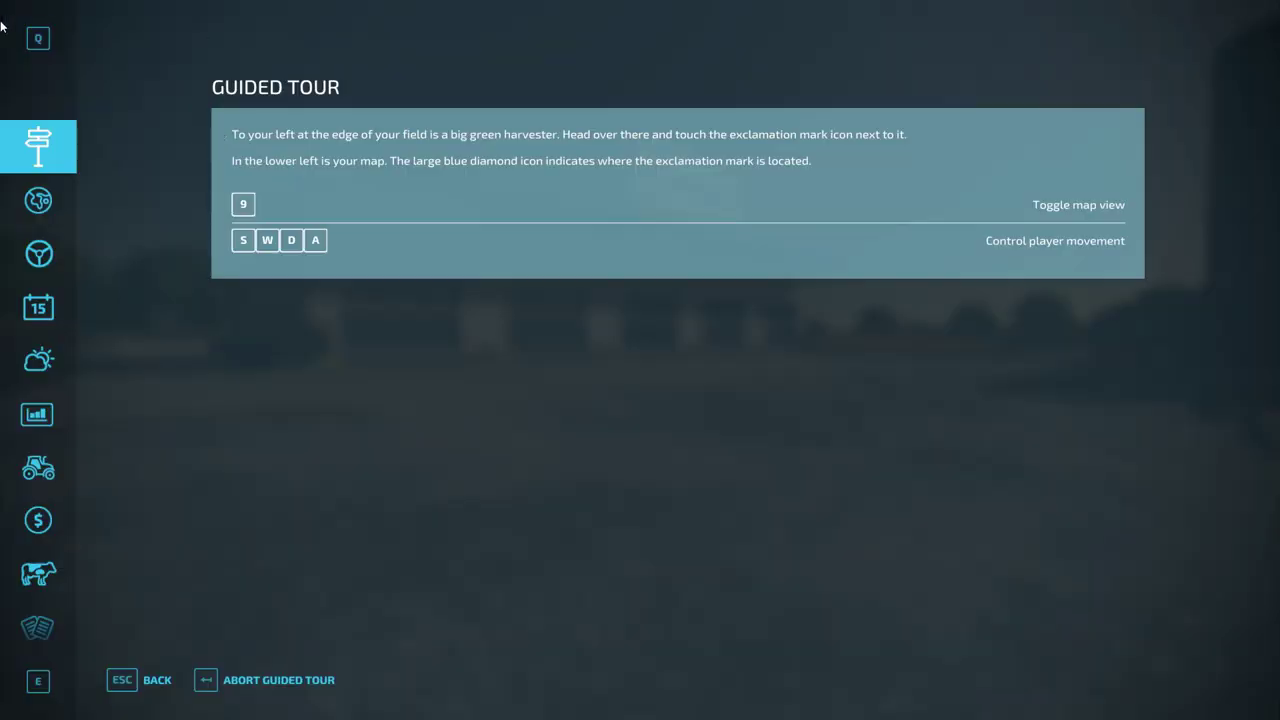
click(42, 570)
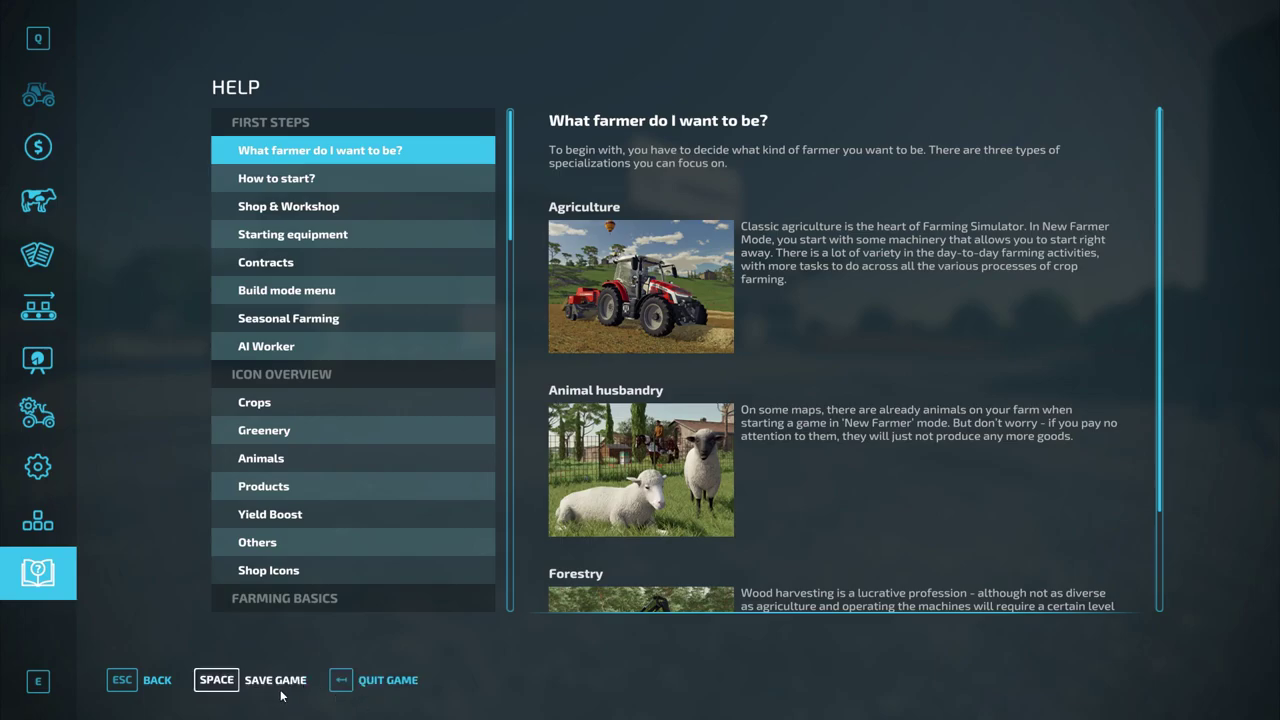
key(BackSpace)
click(450, 461)
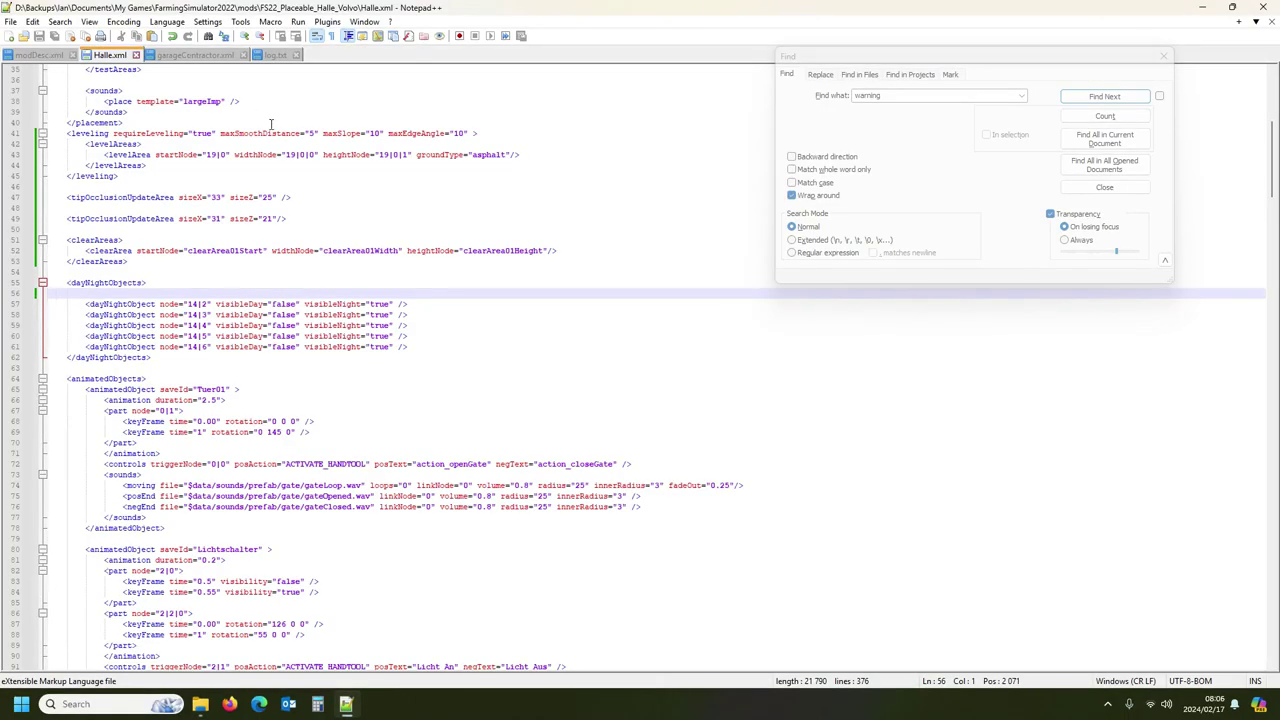
Step: Reload log.txt in Notepad++ and place the cursor near the start of the file, moving the Find dialog aside
click(272, 56)
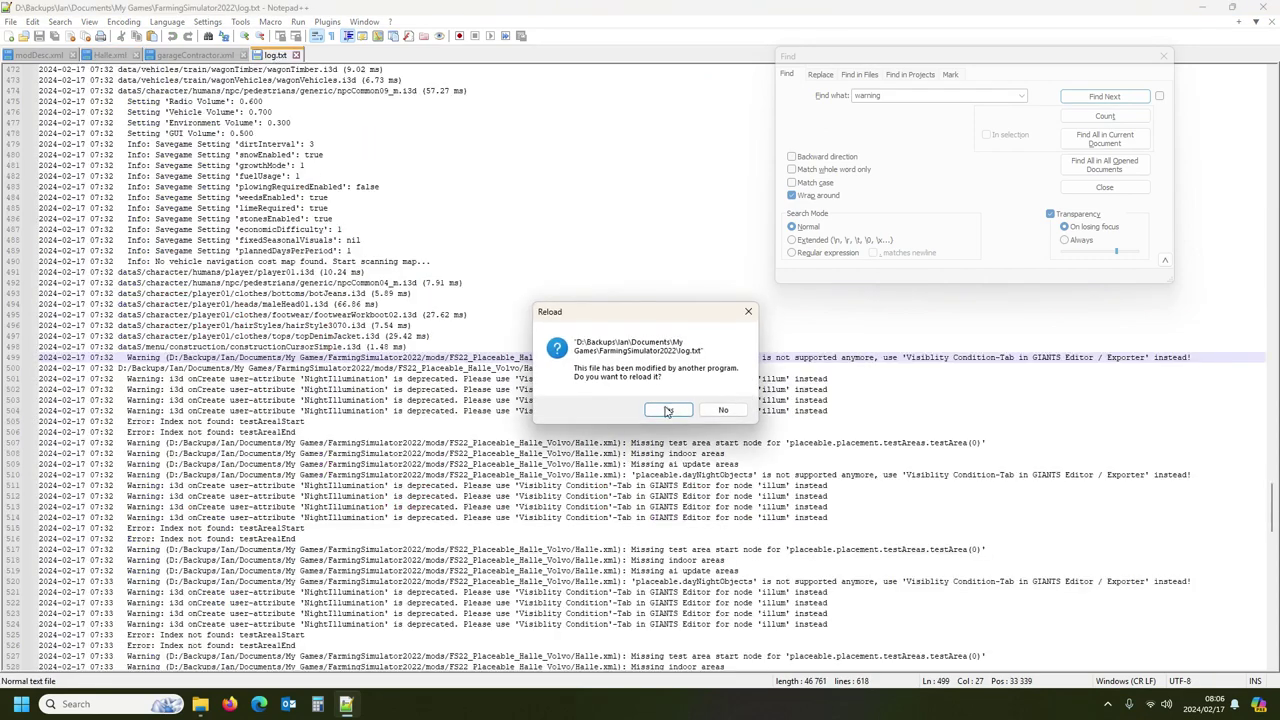
click(667, 411)
click(993, 57)
drag(993, 57, 1043, 83)
scroll(352, 297, up, 20)
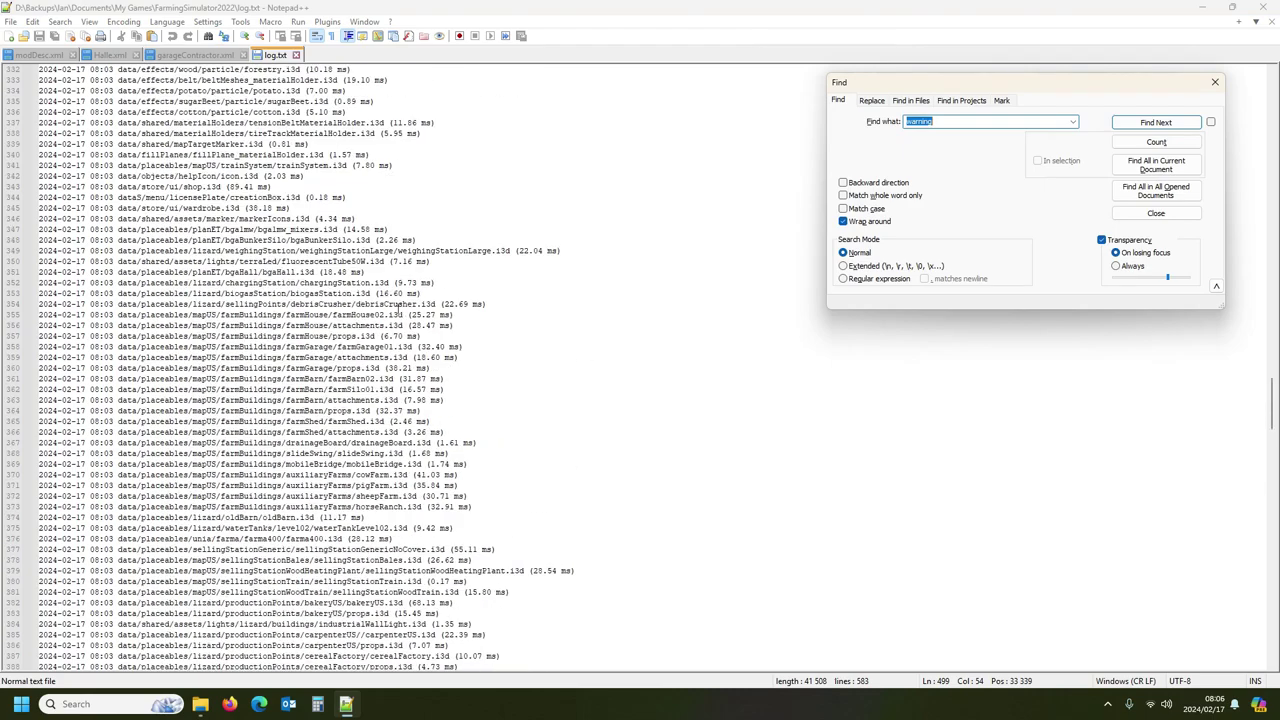
drag(1271, 404, 1257, 78)
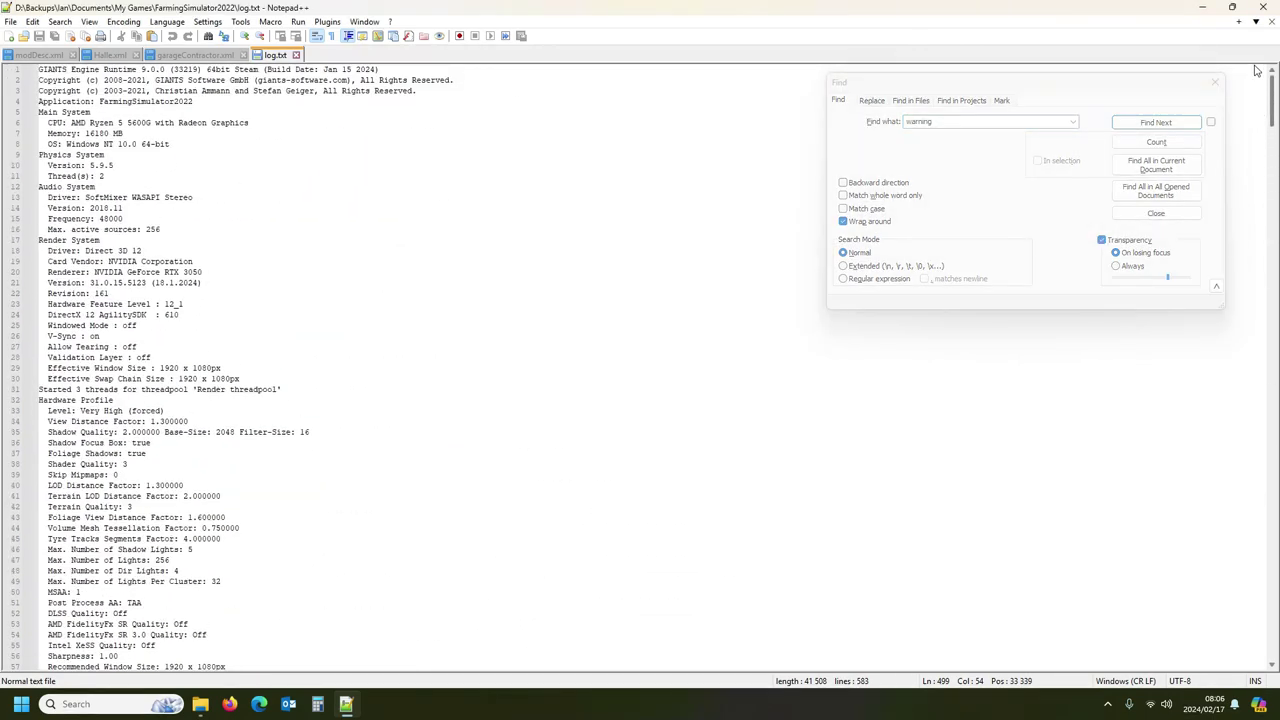
click(550, 272)
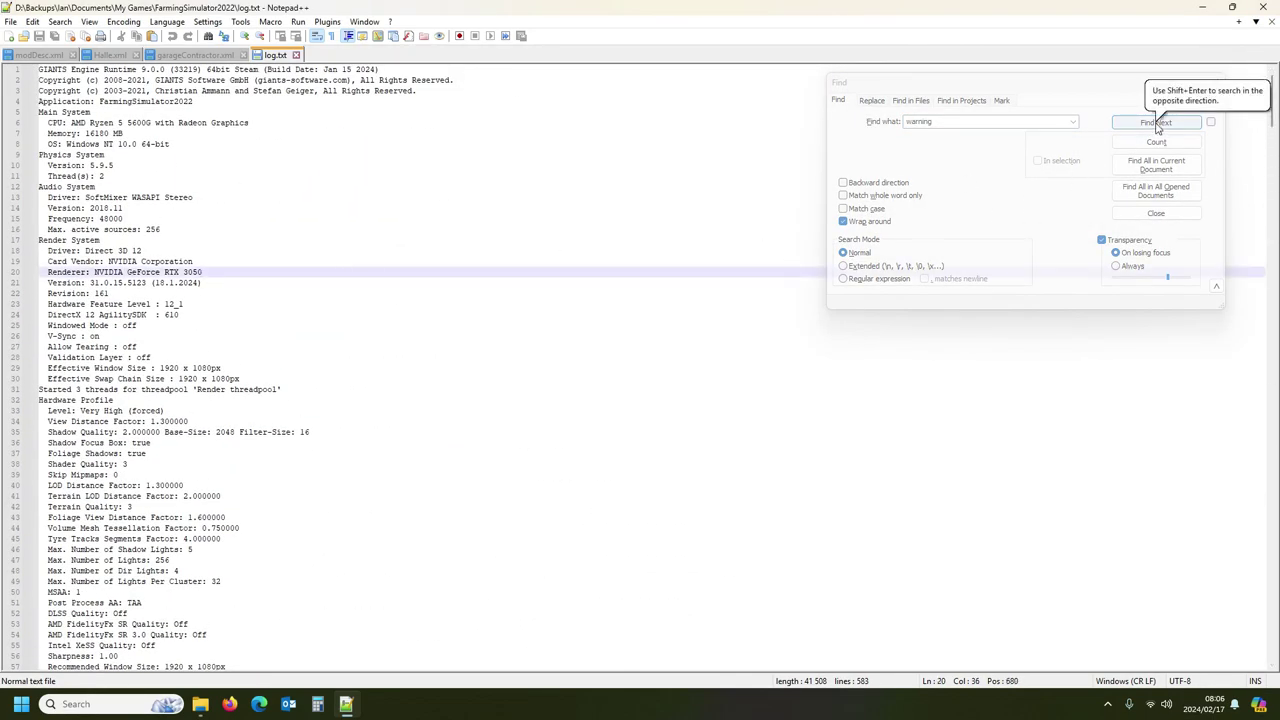
Step: Search log.txt for "error"
click(1074, 122)
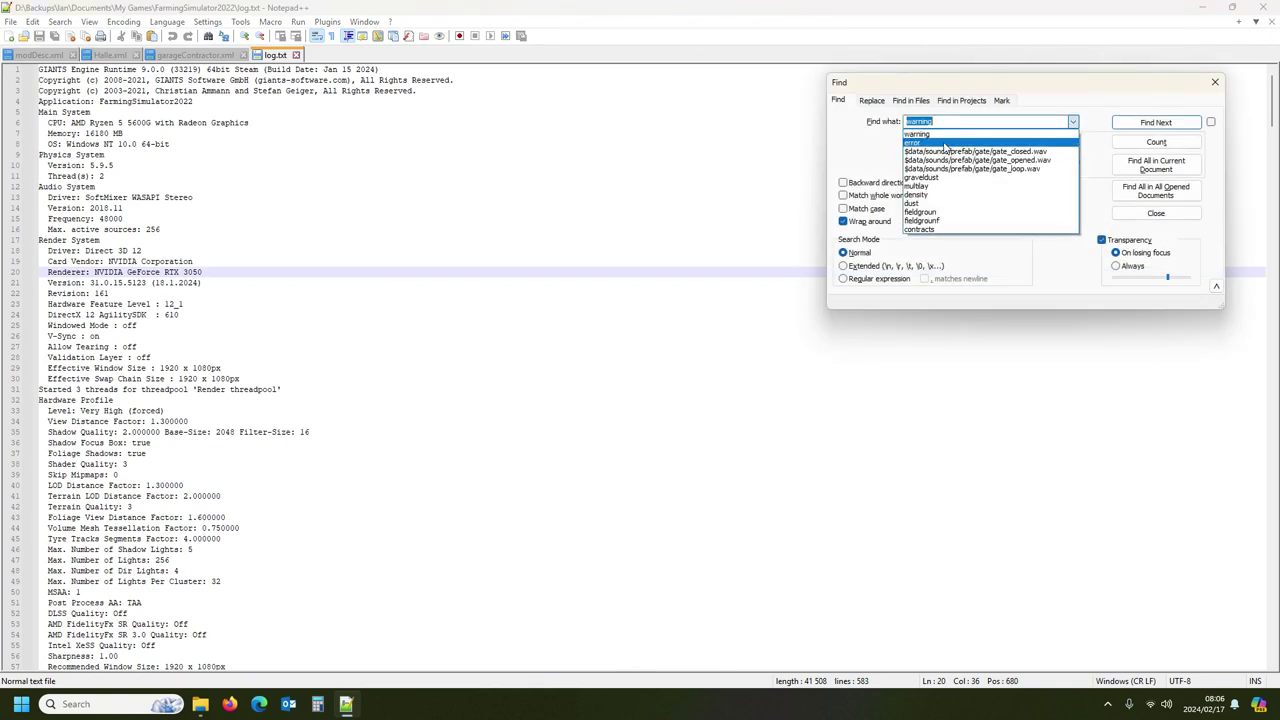
click(940, 150)
click(1146, 124)
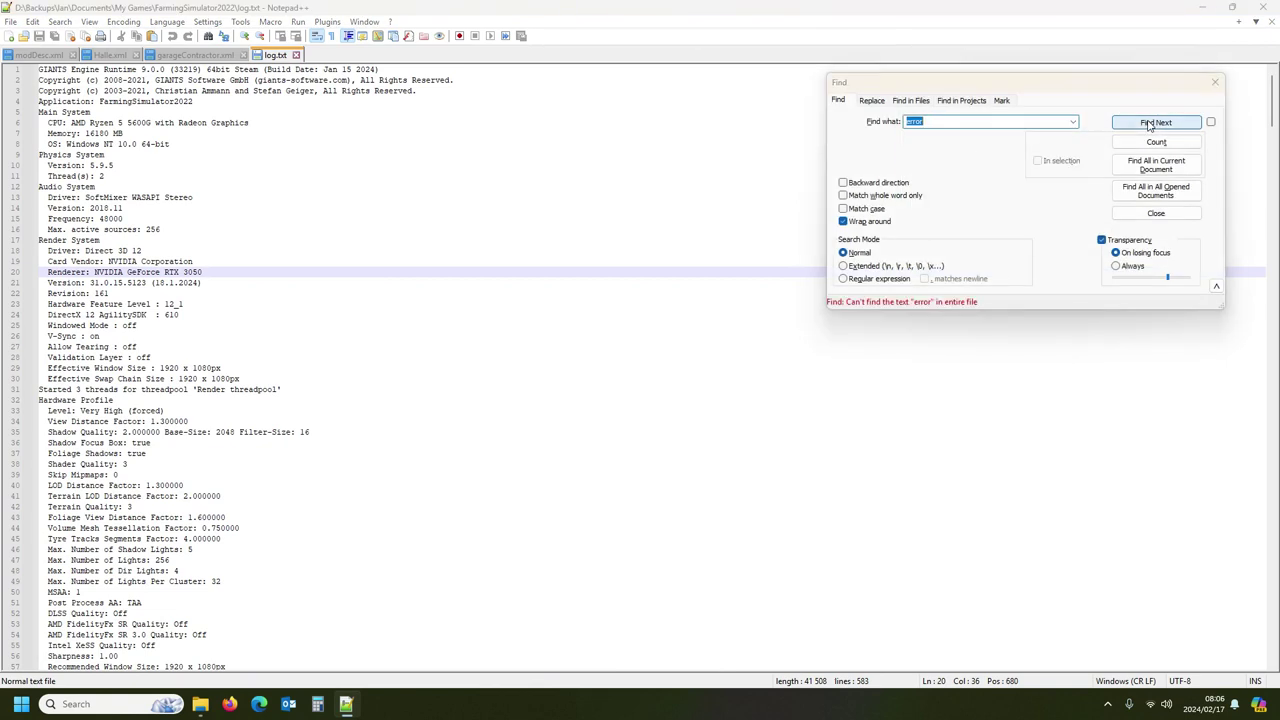
Step: Search log.txt for "warning" and advance past the multiplayer zip notices to the Halle.xml entries
click(1073, 122)
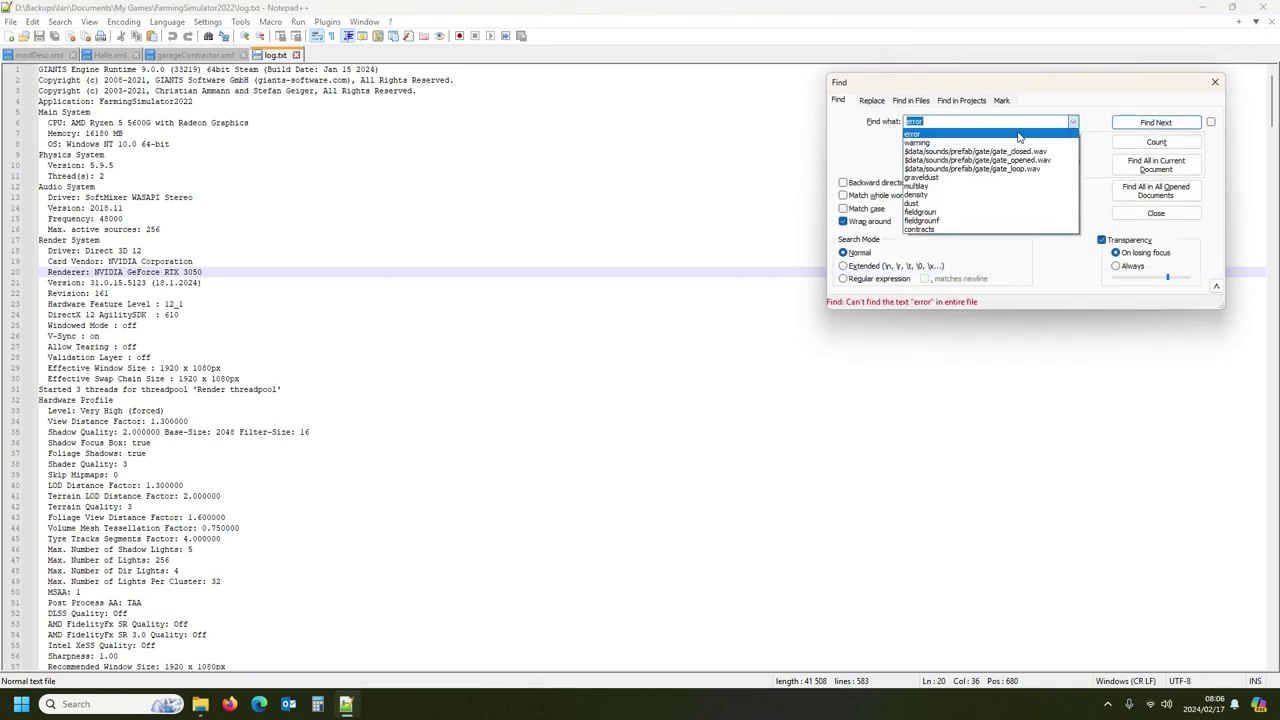
click(940, 150)
click(1158, 123)
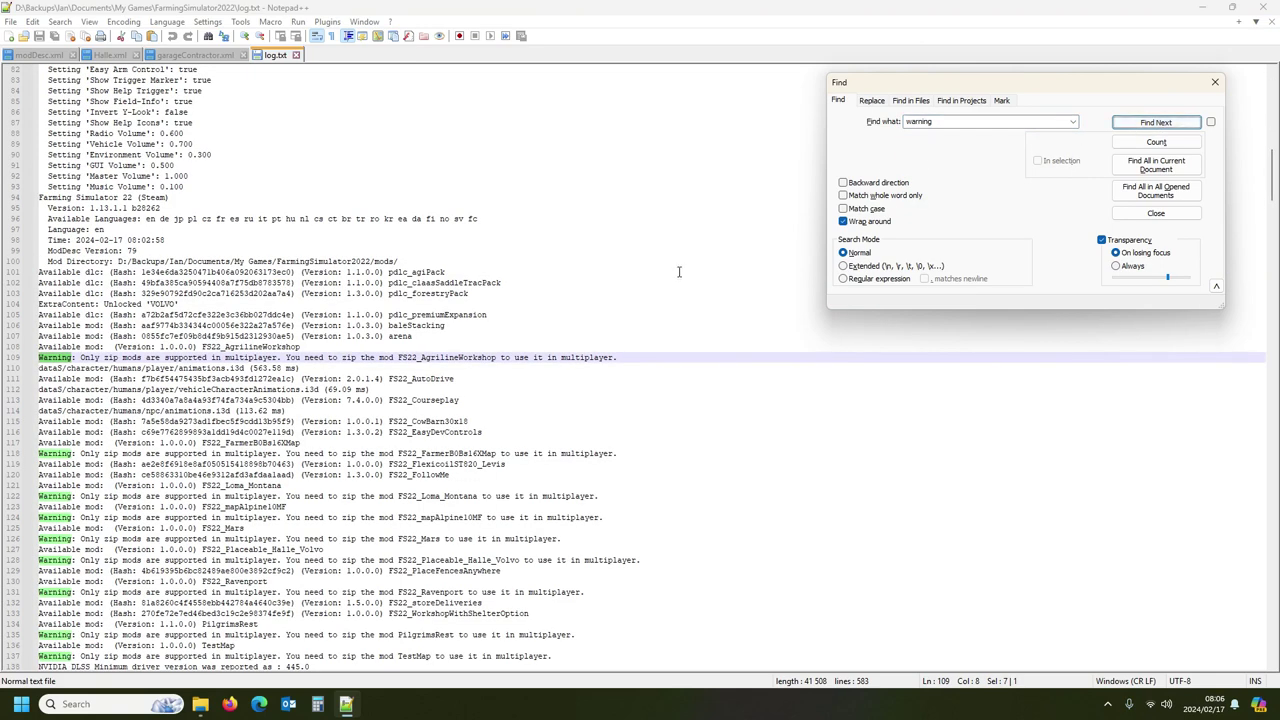
scroll(497, 416, down, 17)
click(600, 368)
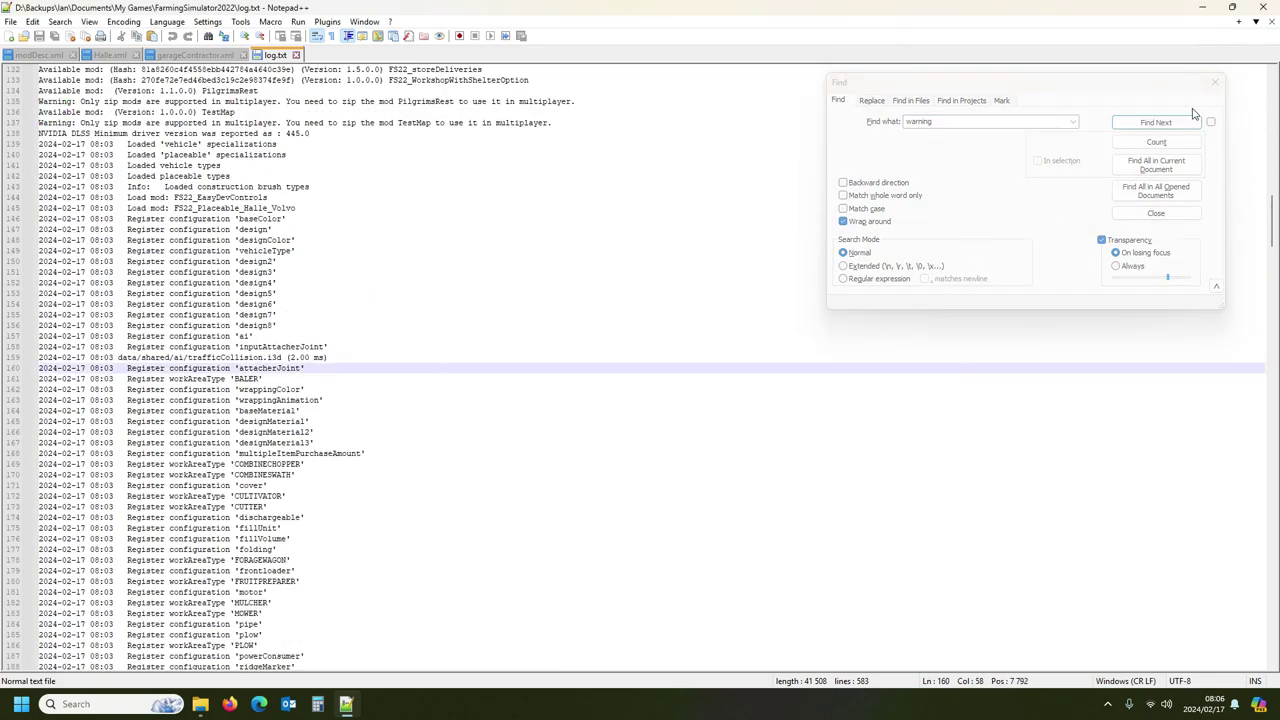
click(1160, 124)
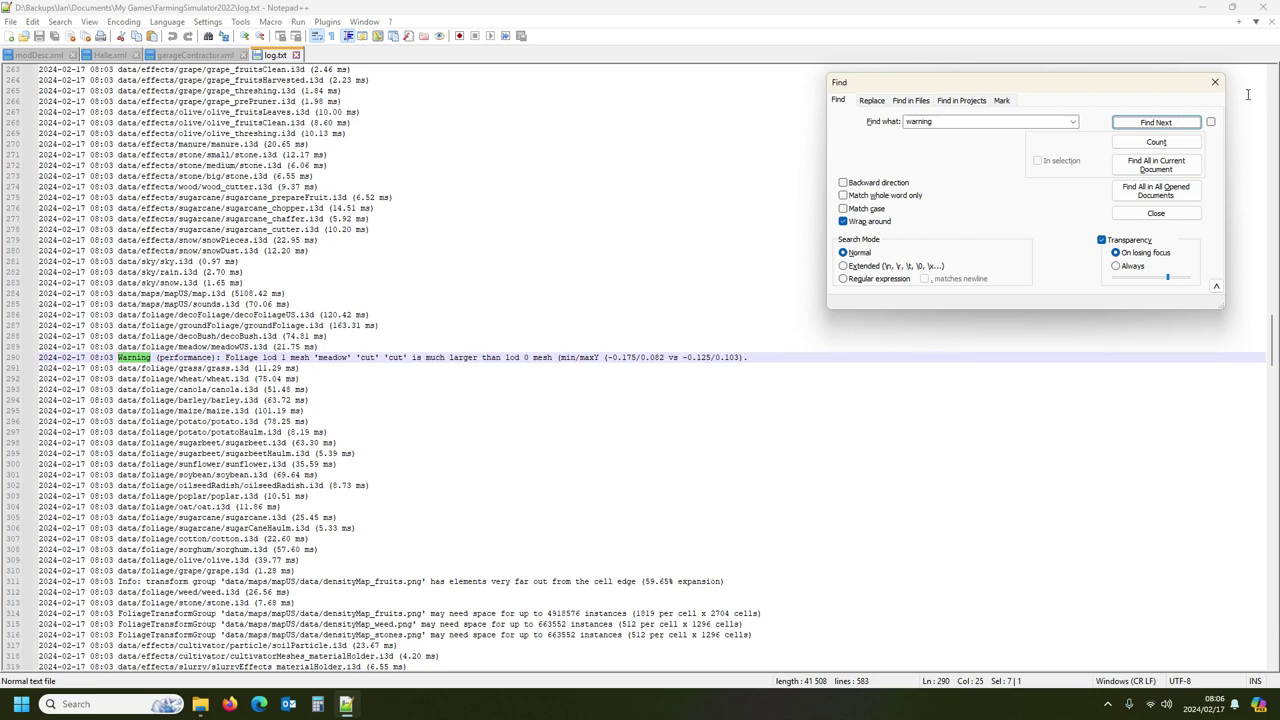
click(1158, 123)
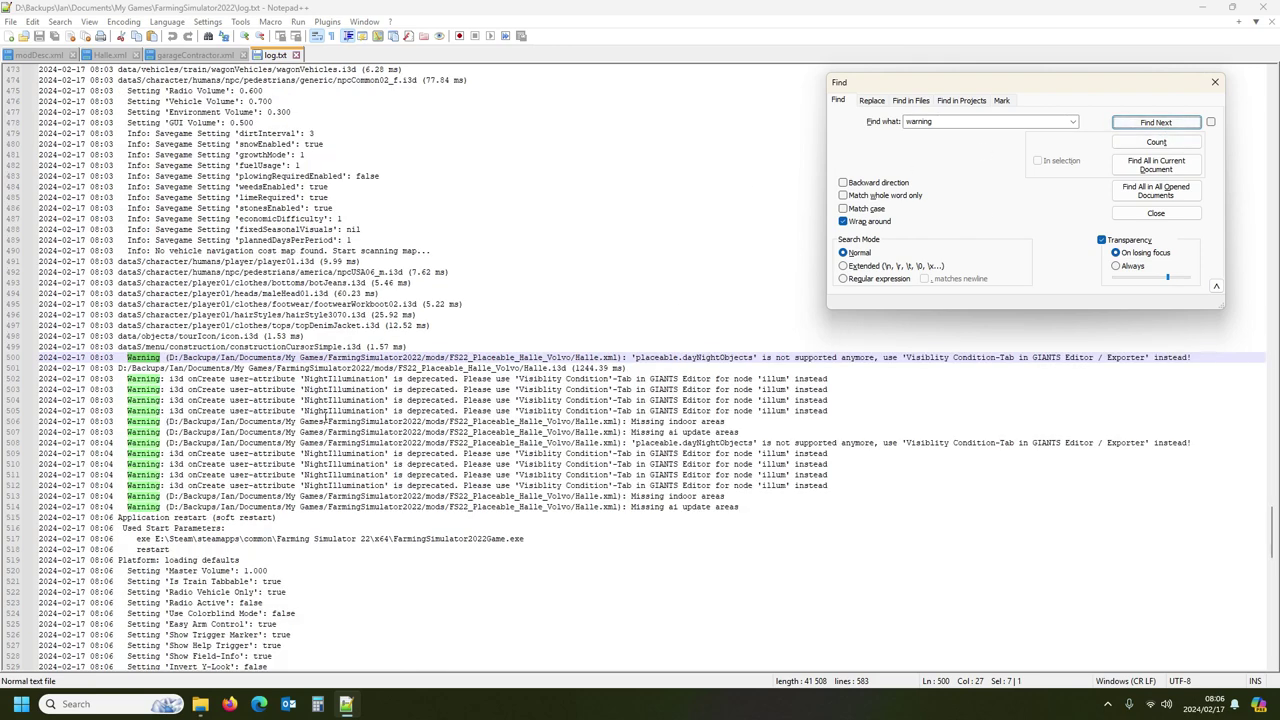
Step: Examine the Halle.xml warnings around the placement of the hall and highlight NightIllumination in the first illum warning
scroll(325, 417, down, 3)
scroll(597, 405, up, 6)
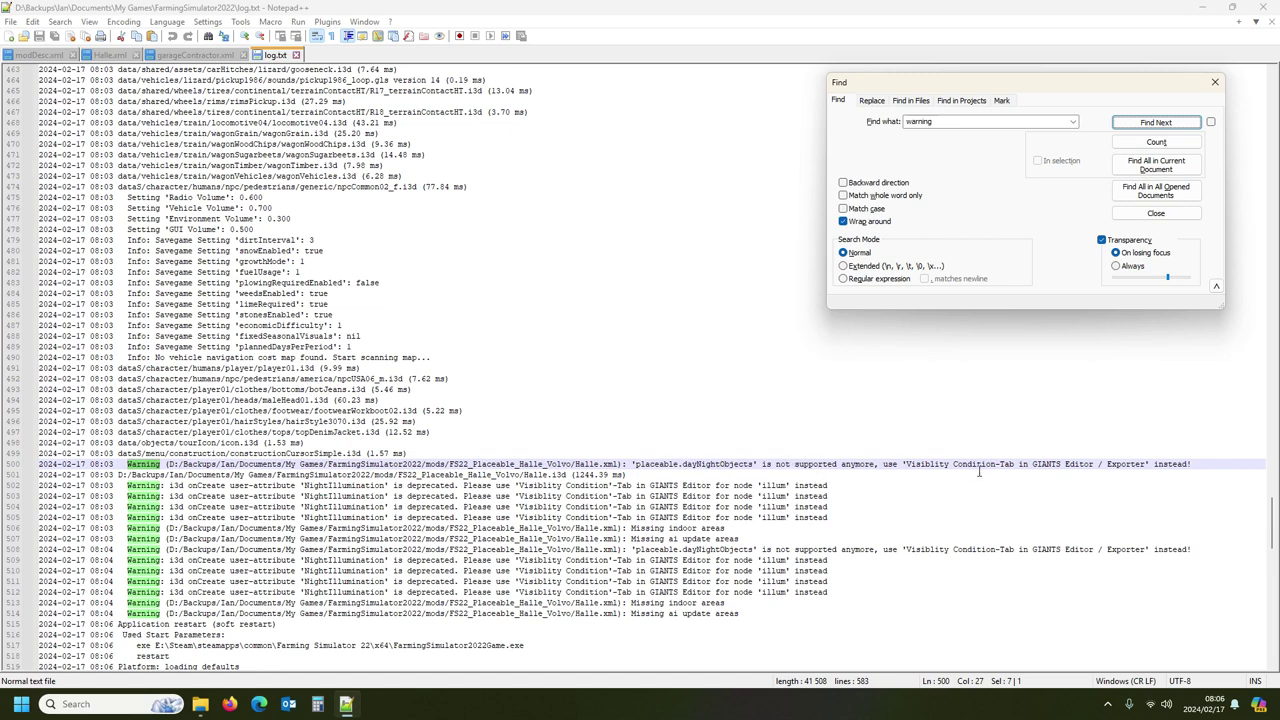
scroll(361, 521, down, 3)
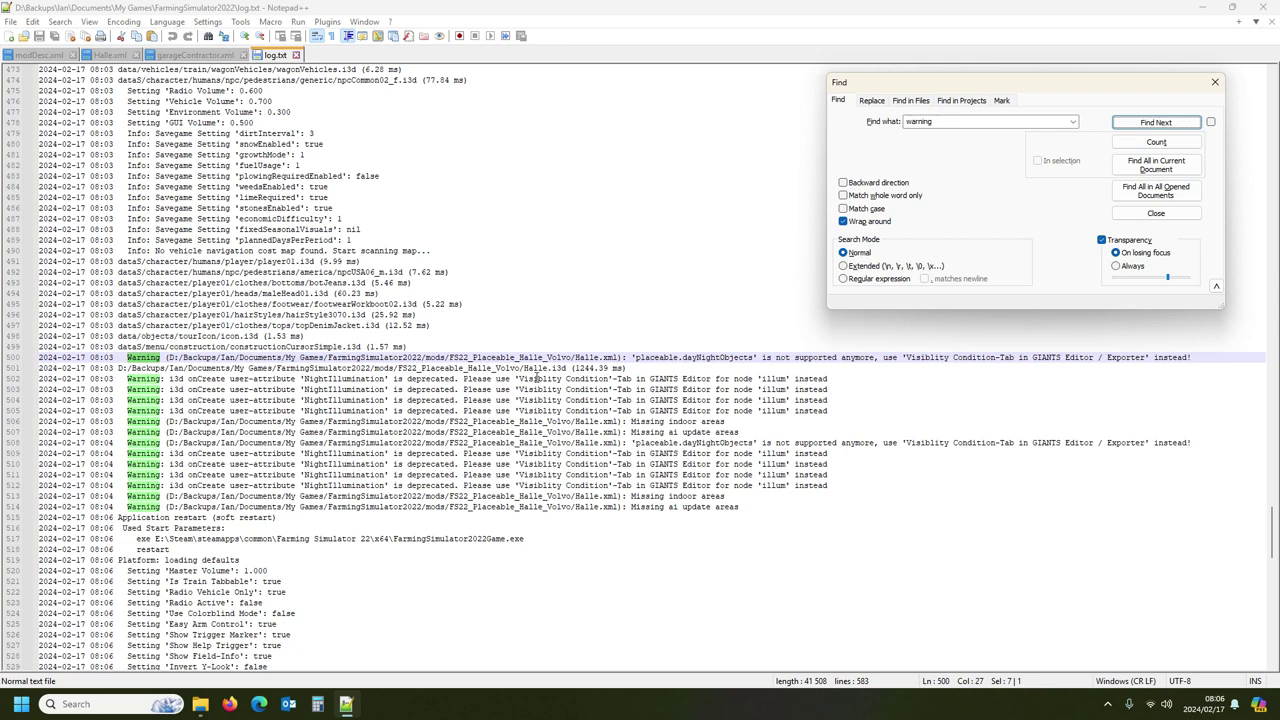
double_click(346, 379)
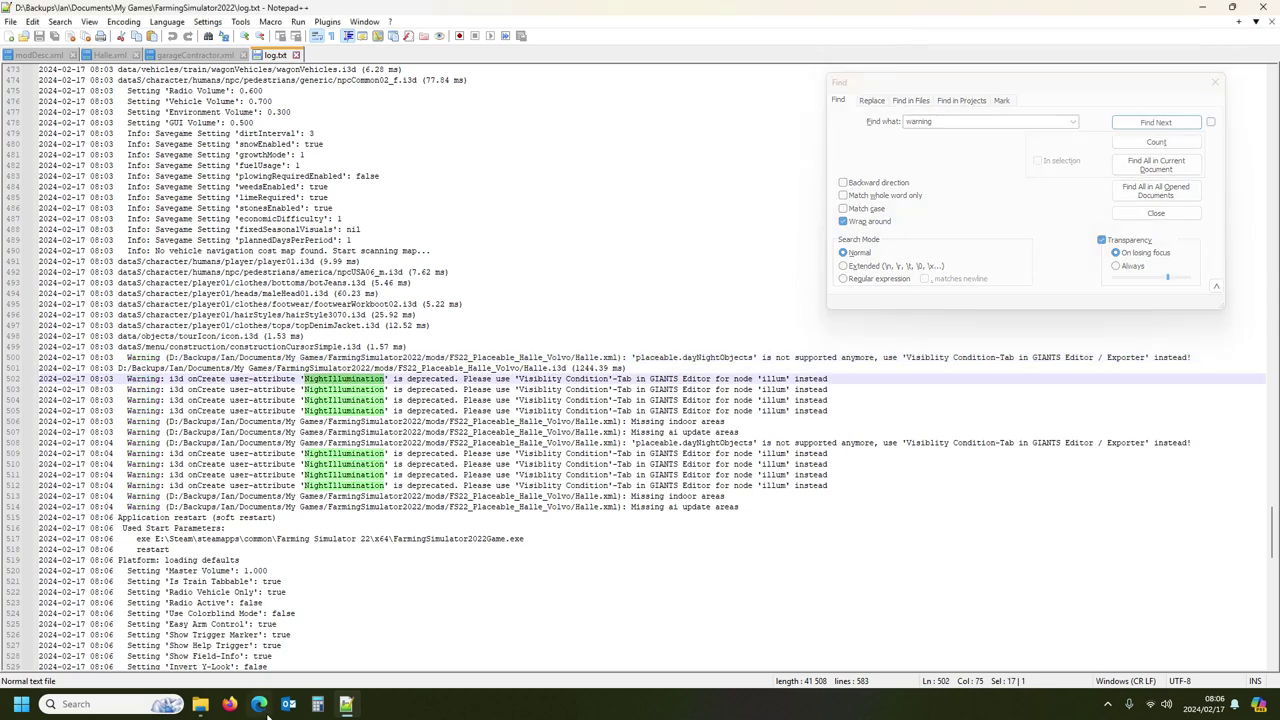
Step: Open Halle.i3d from the FS22_Placeable_Halle_Volvo mod folder in GIANTS Editor 9.0.6
mouse_move(200, 704)
click(212, 625)
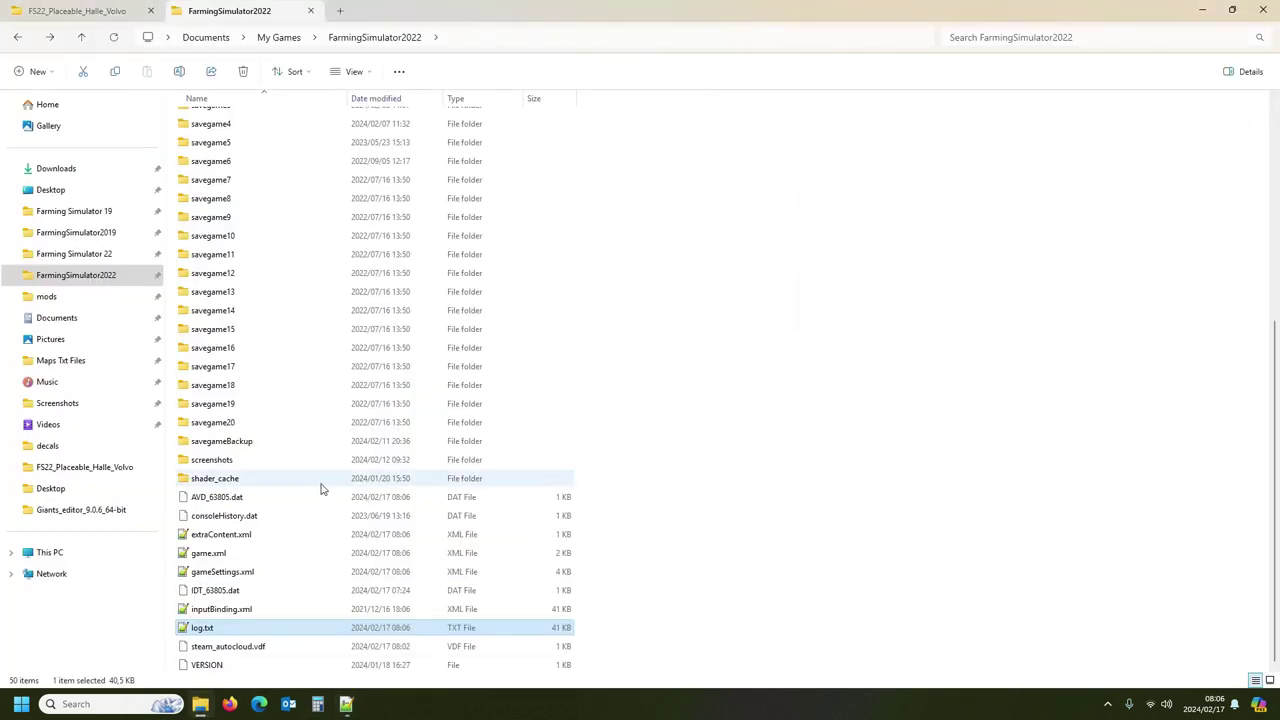
click(105, 11)
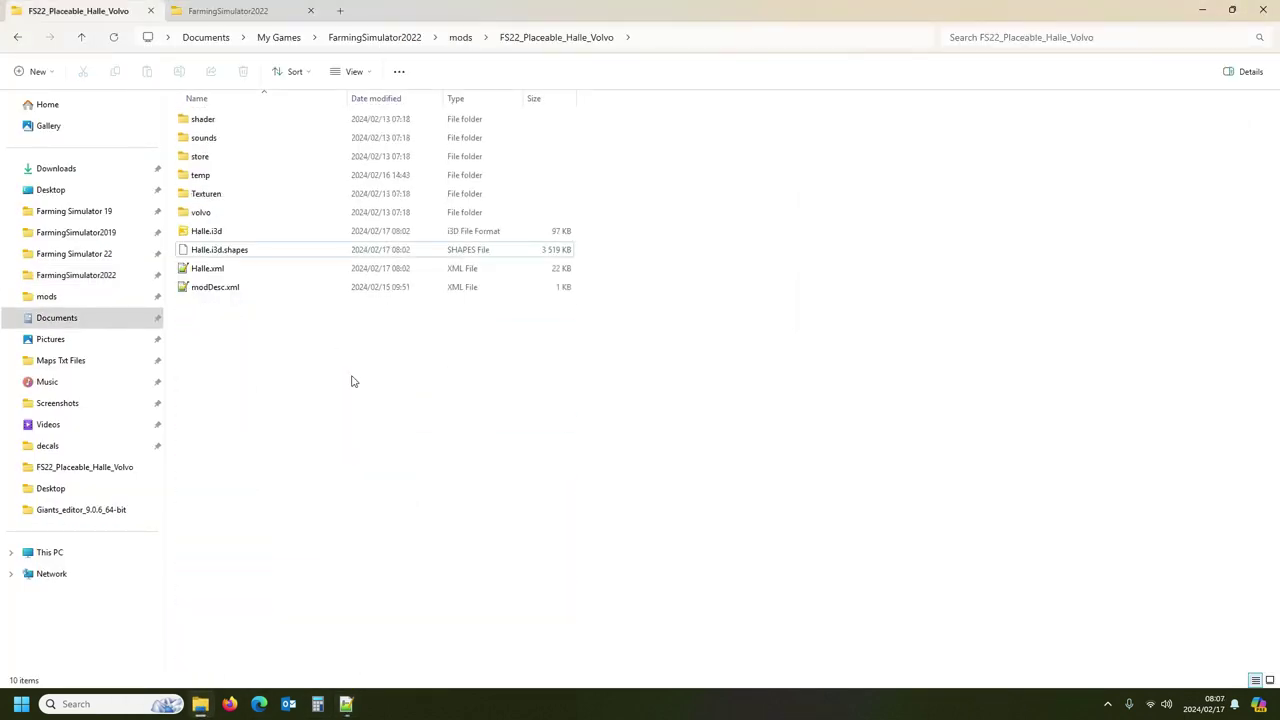
double_click(234, 233)
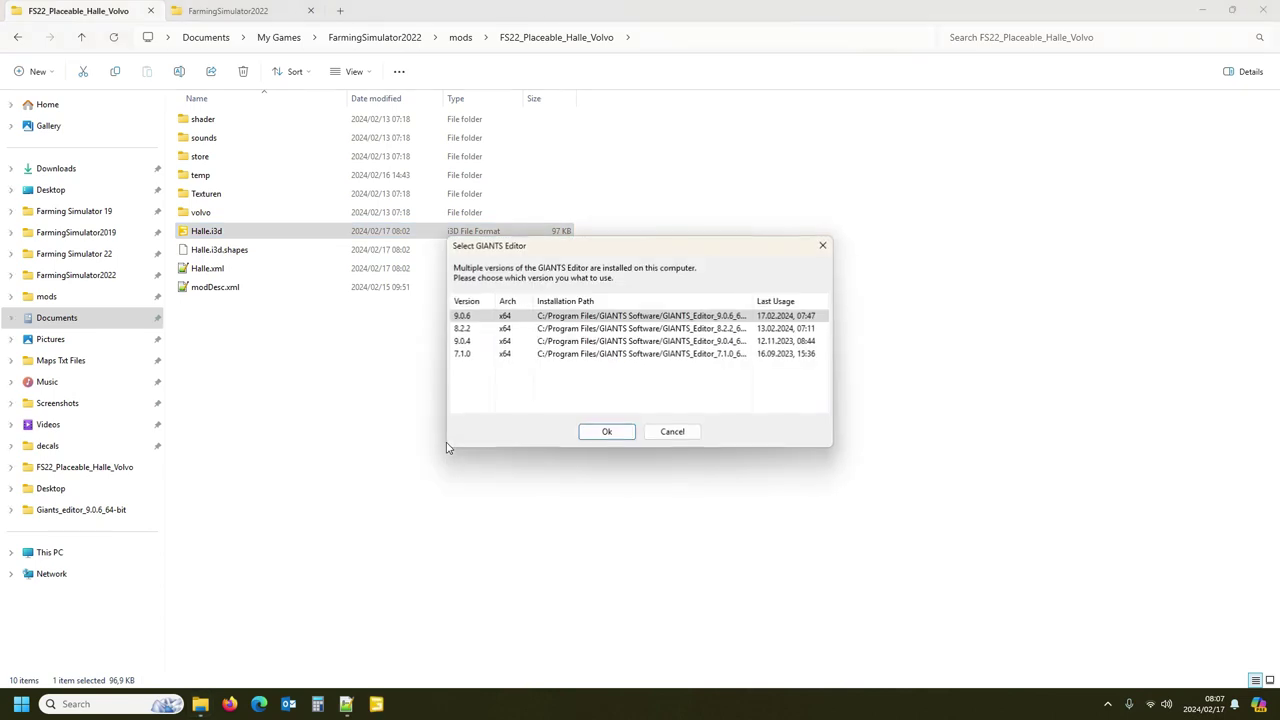
click(604, 432)
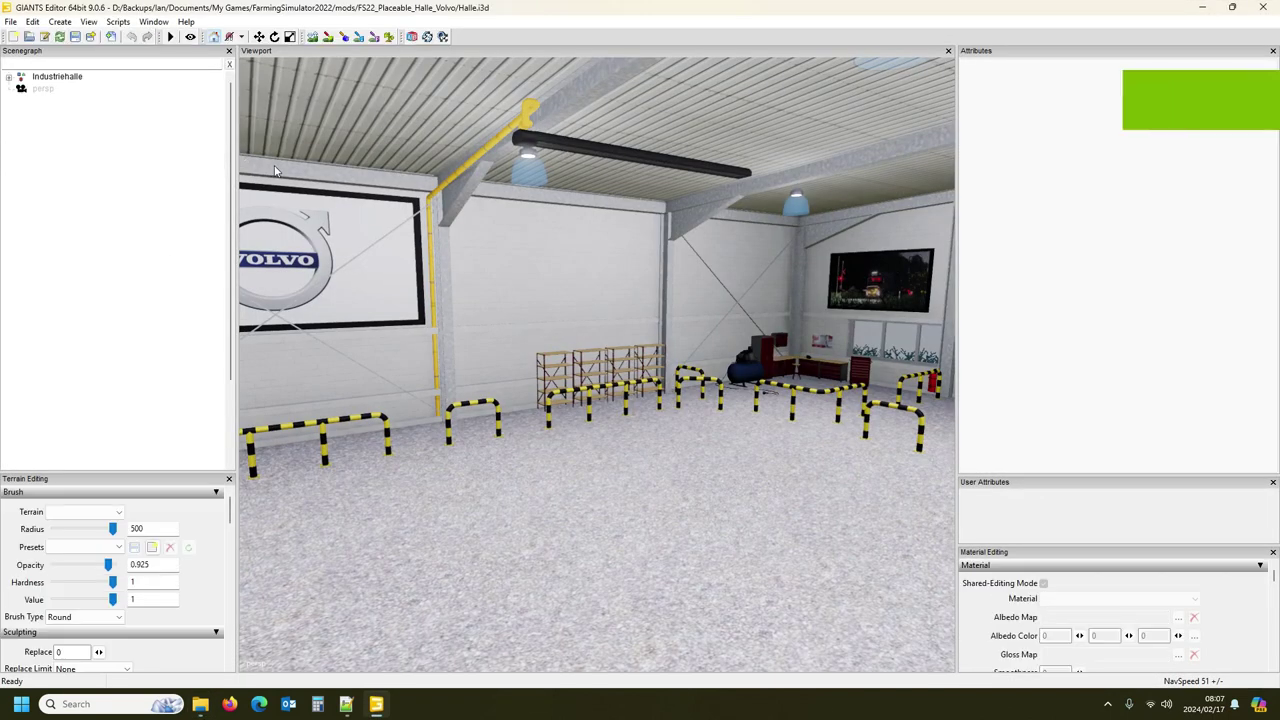
Step: Expand Industriehalle through animLights, vehicleShedLights and lights, and select the light source light1 inside the light1 group
click(9, 78)
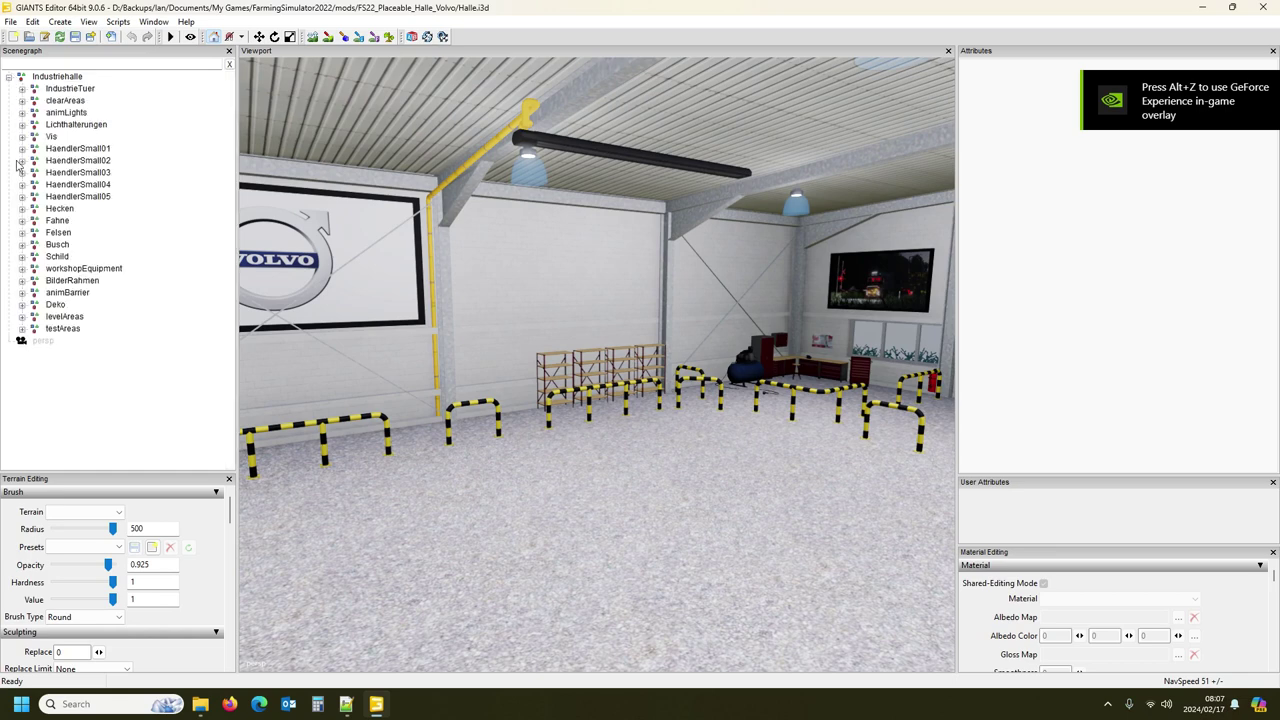
click(22, 113)
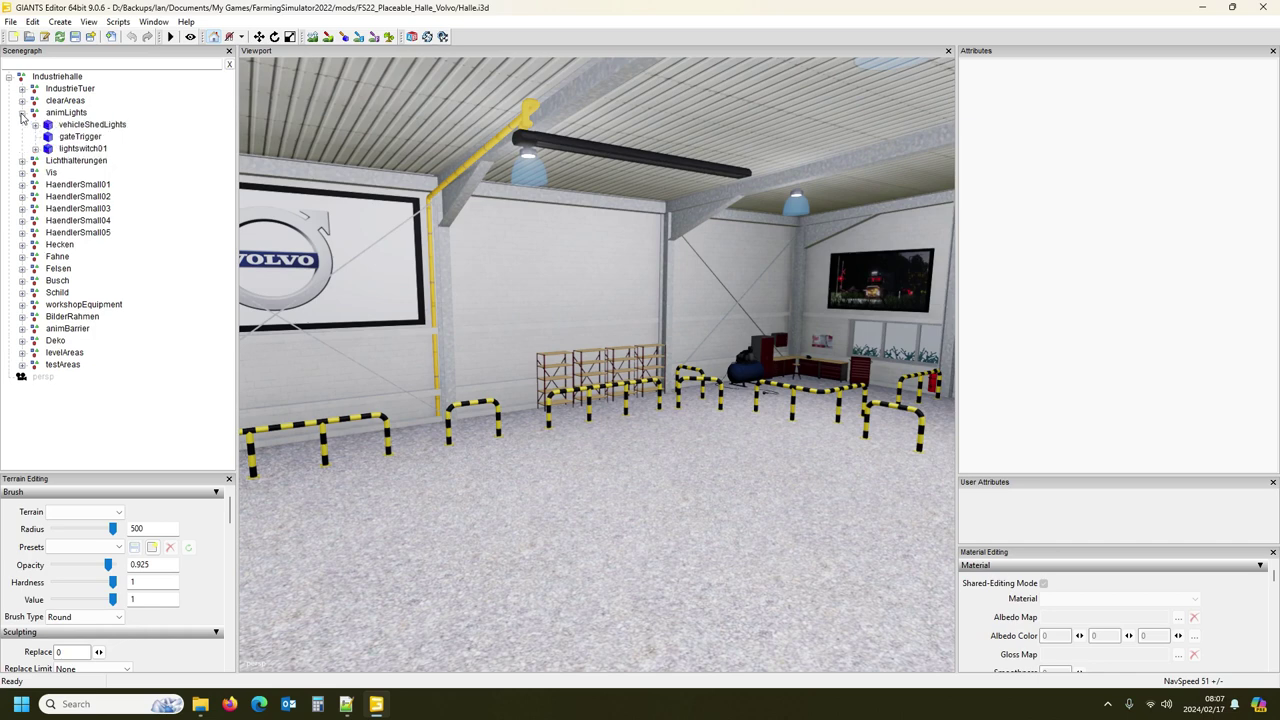
click(77, 126)
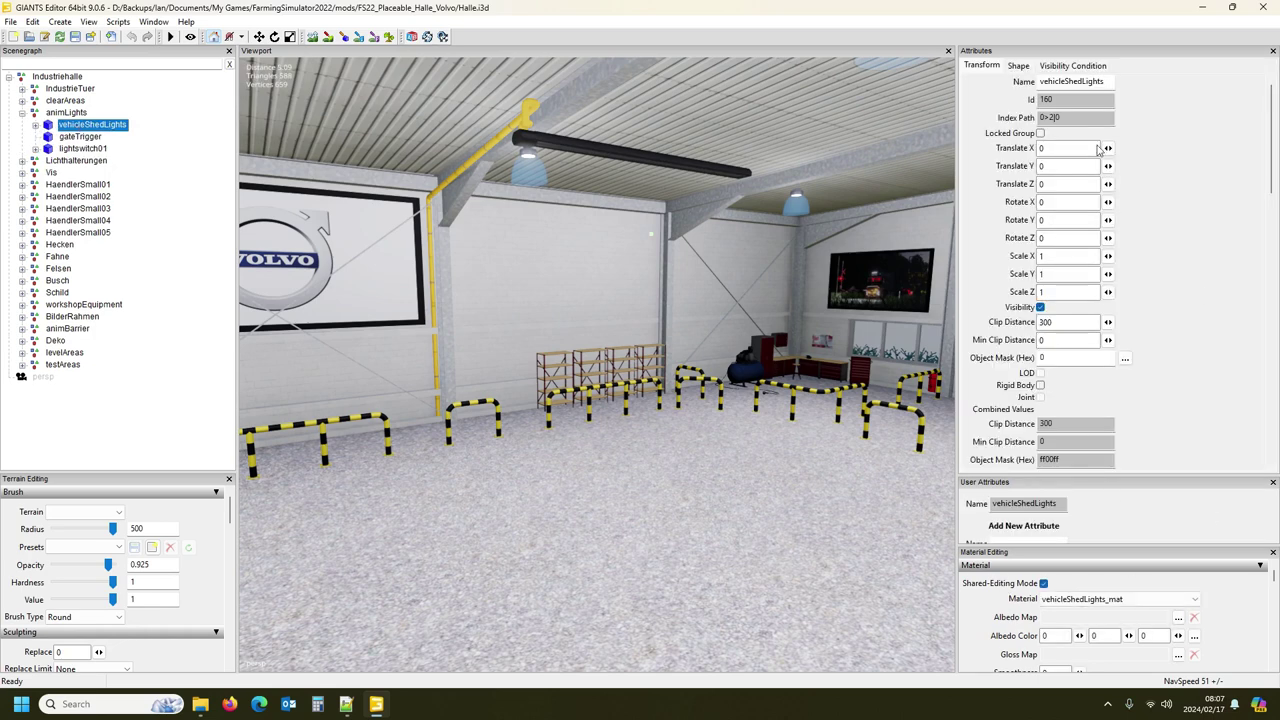
click(35, 124)
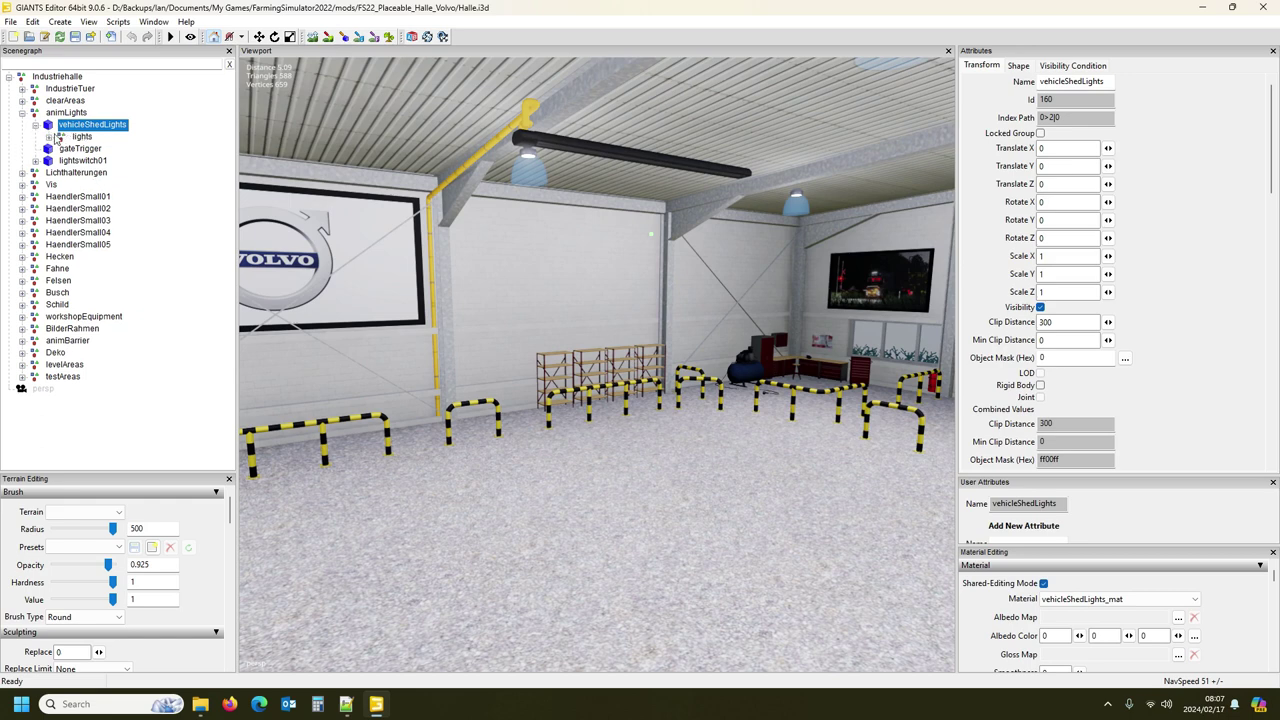
click(48, 137)
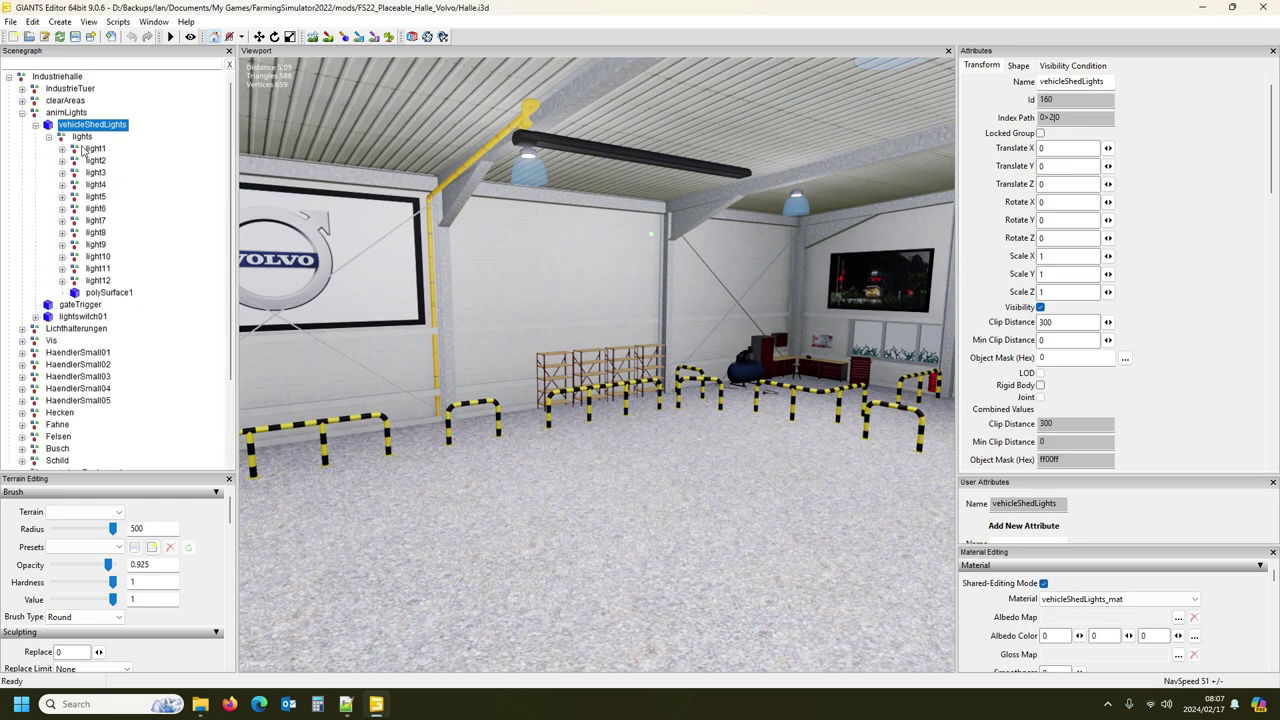
click(95, 149)
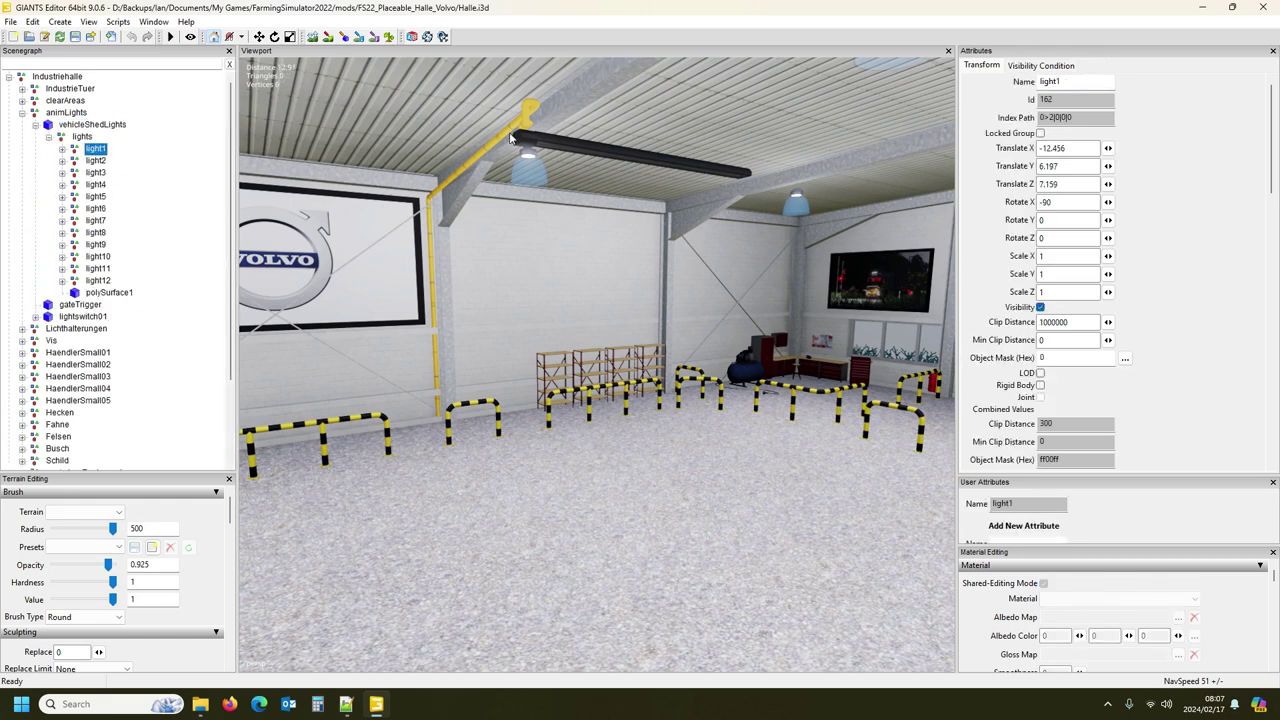
click(62, 149)
click(112, 162)
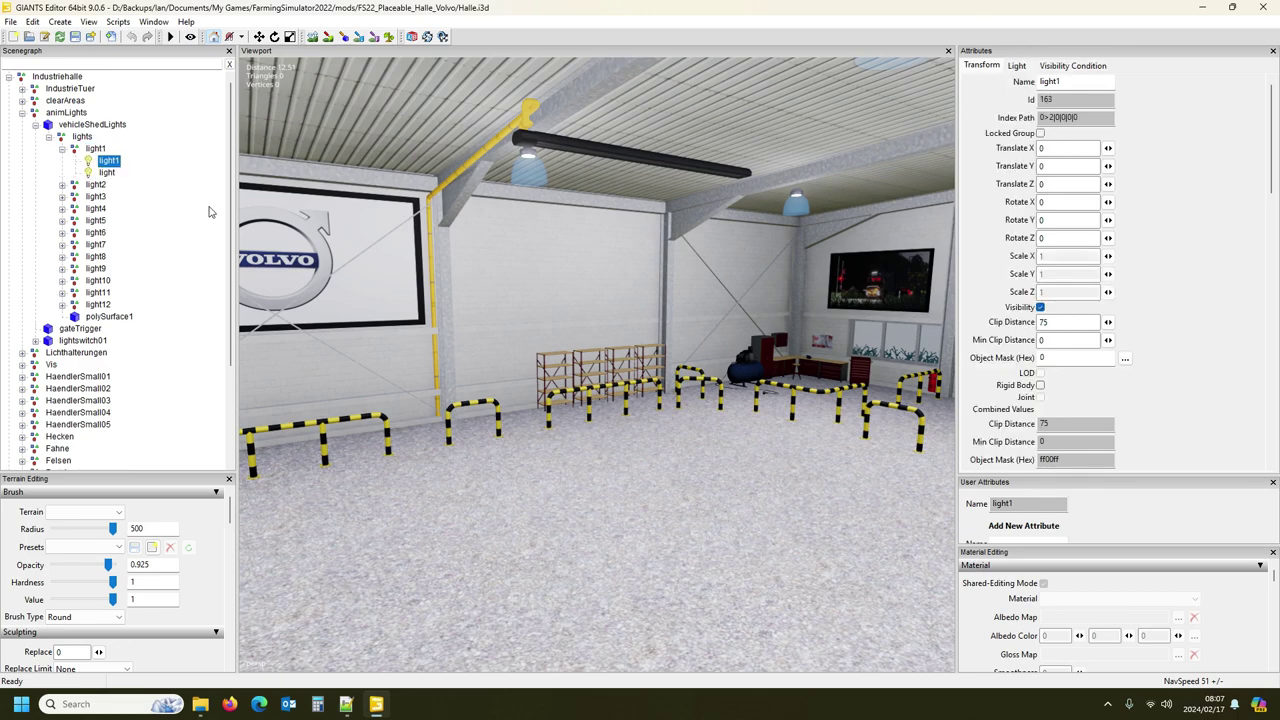
Step: Inspect light1 in place inside the hall and show its light settings
key(f)
middle_drag(439, 326, 475, 400)
scroll(470, 397, down, 3)
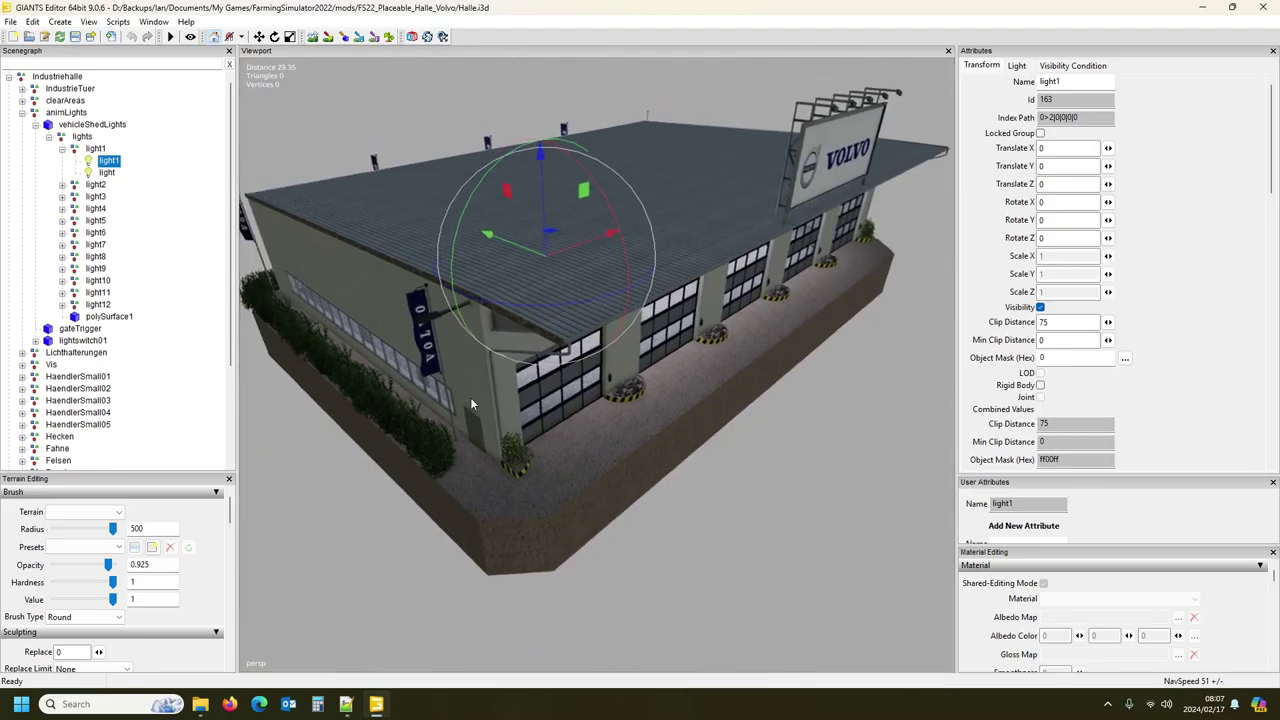
scroll(470, 397, up, 5)
middle_drag(468, 352, 230, 320)
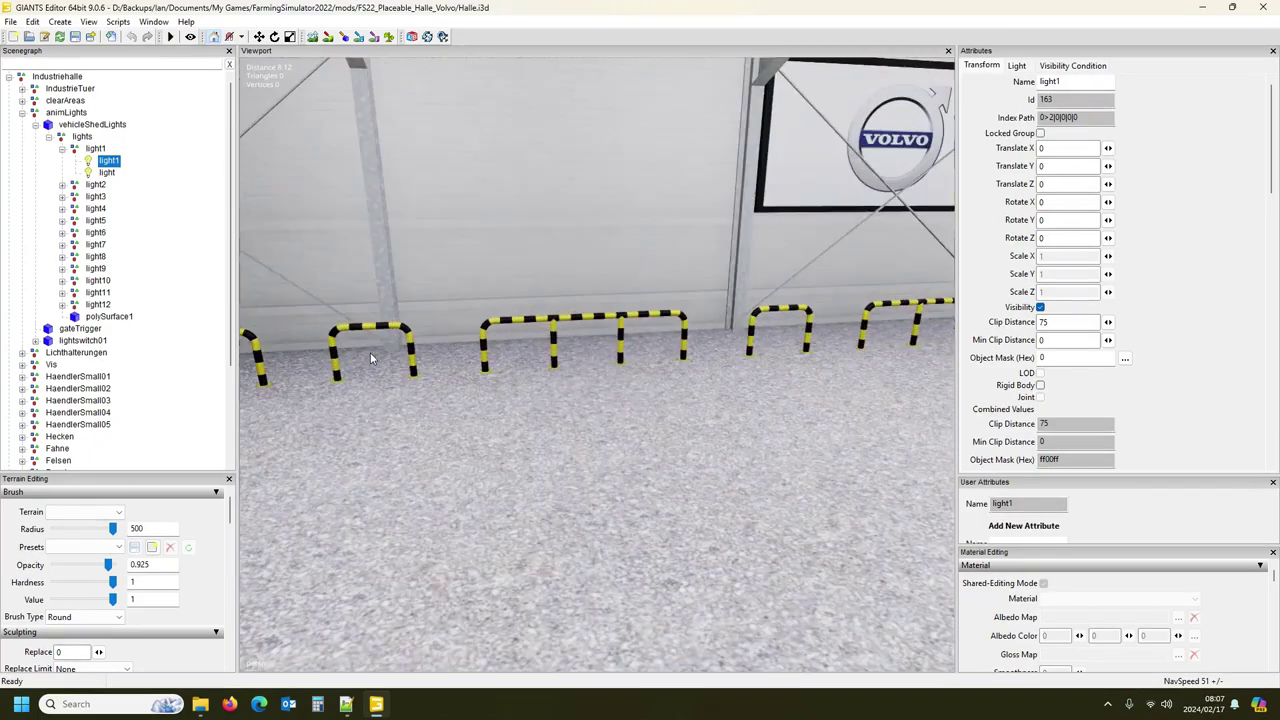
scroll(230, 320, down, 2)
scroll(678, 330, up, 1)
middle_drag(678, 330, 640, 320)
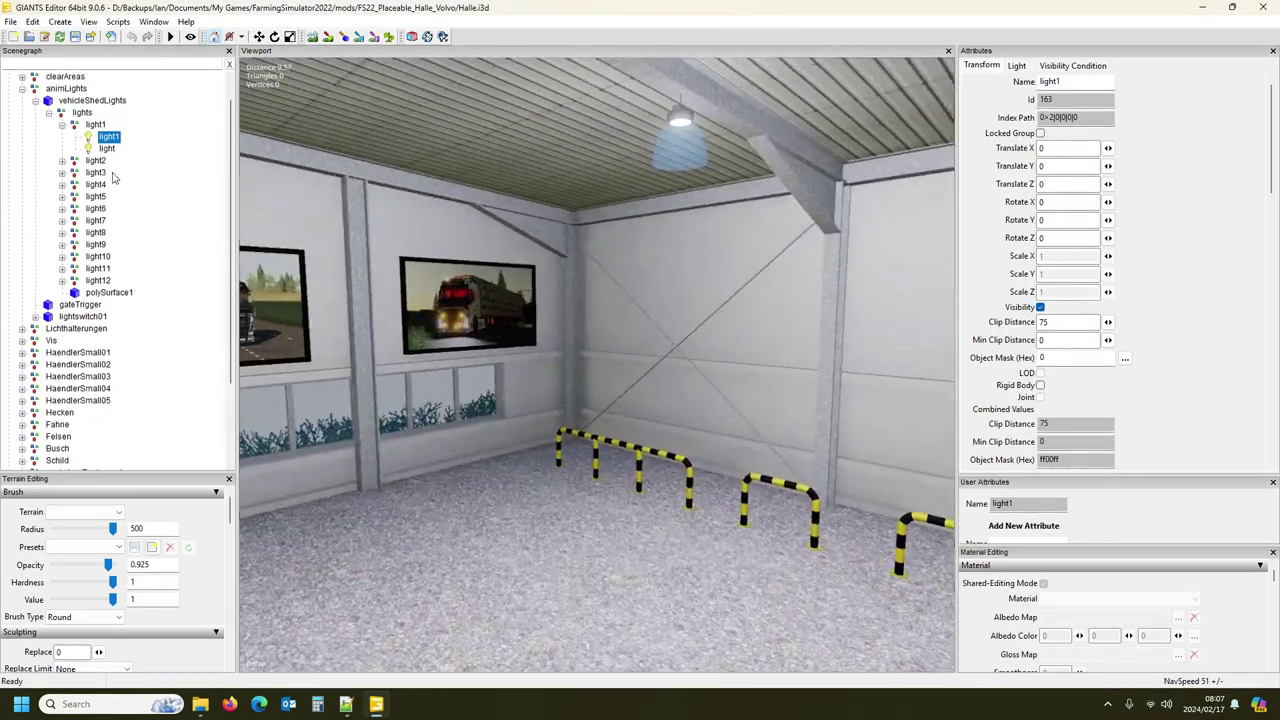
middle_drag(552, 294, 283, 303)
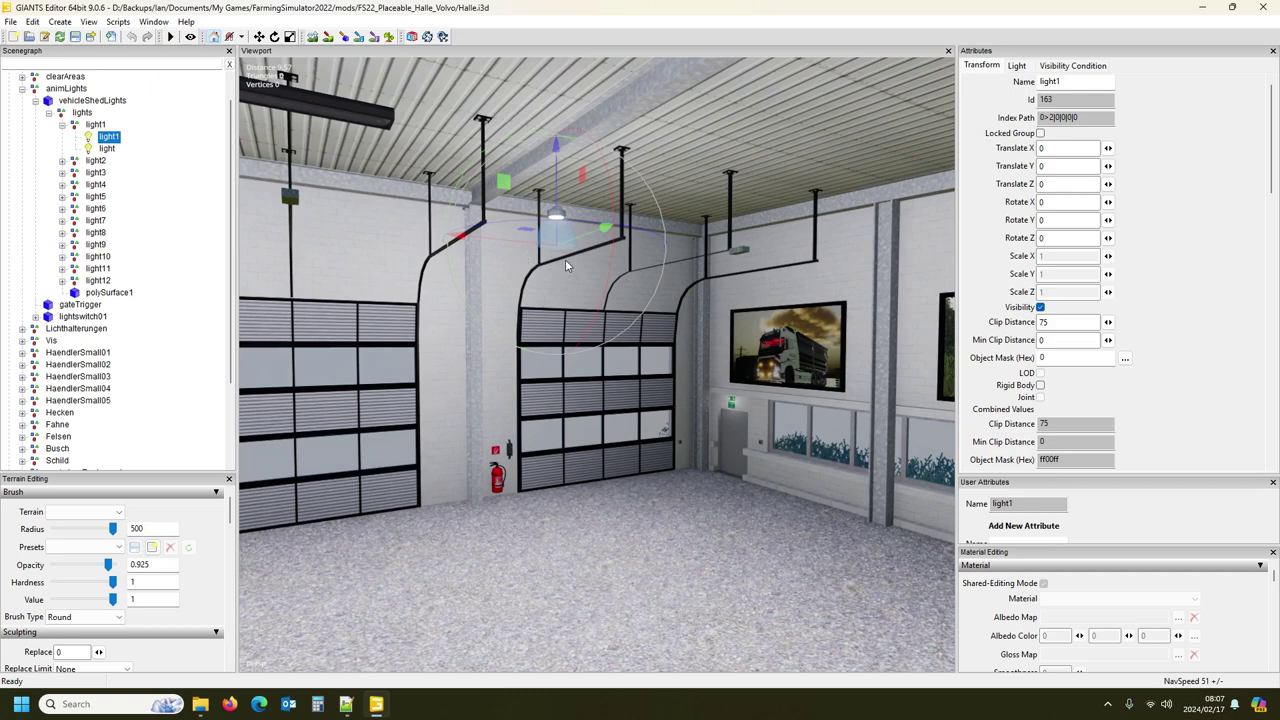
click(1017, 67)
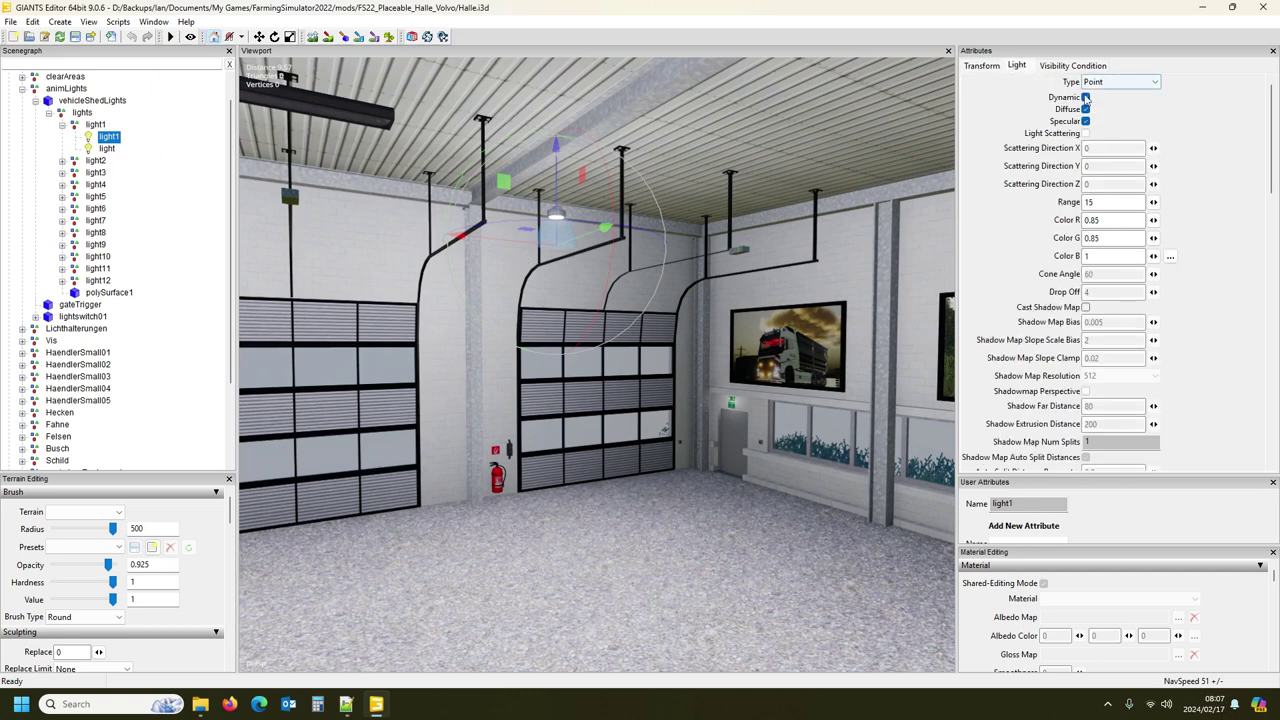
Step: Clear the light selection and enlarge the User Attributes area
click(107, 148)
key(Up)
key(Down)
key(Left)
key(Escape)
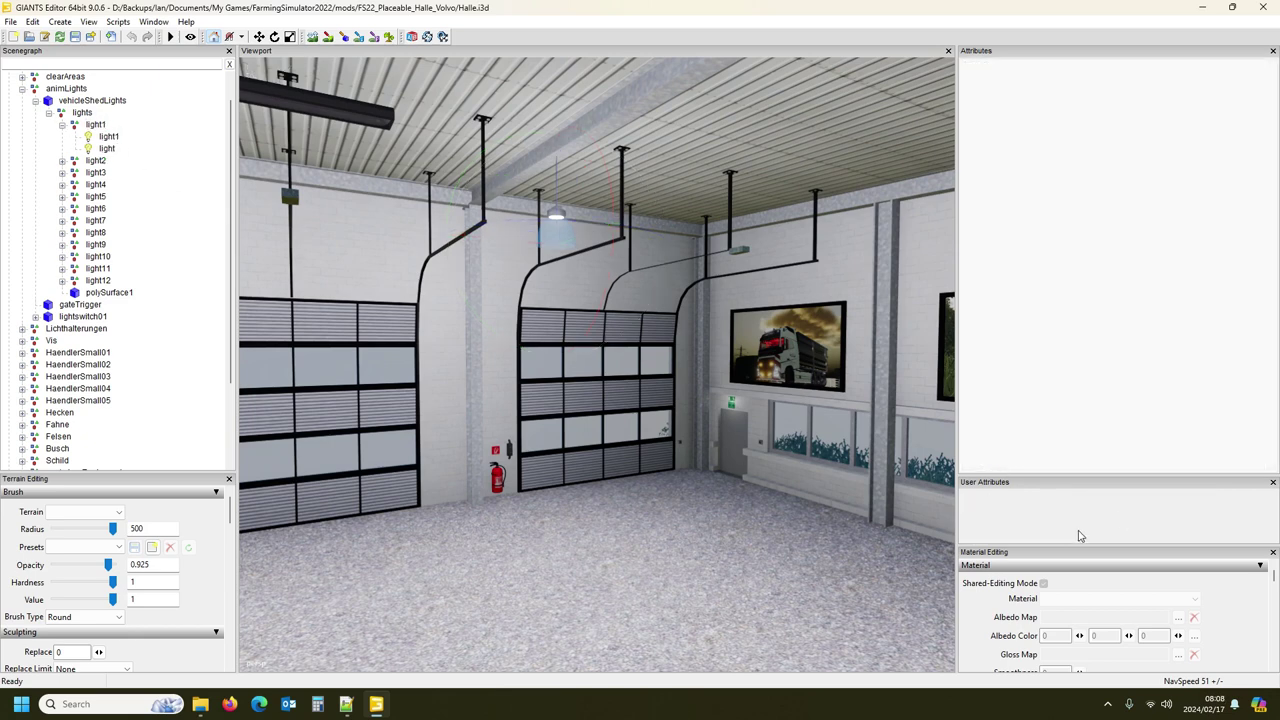
drag(1190, 343, 1190, 343)
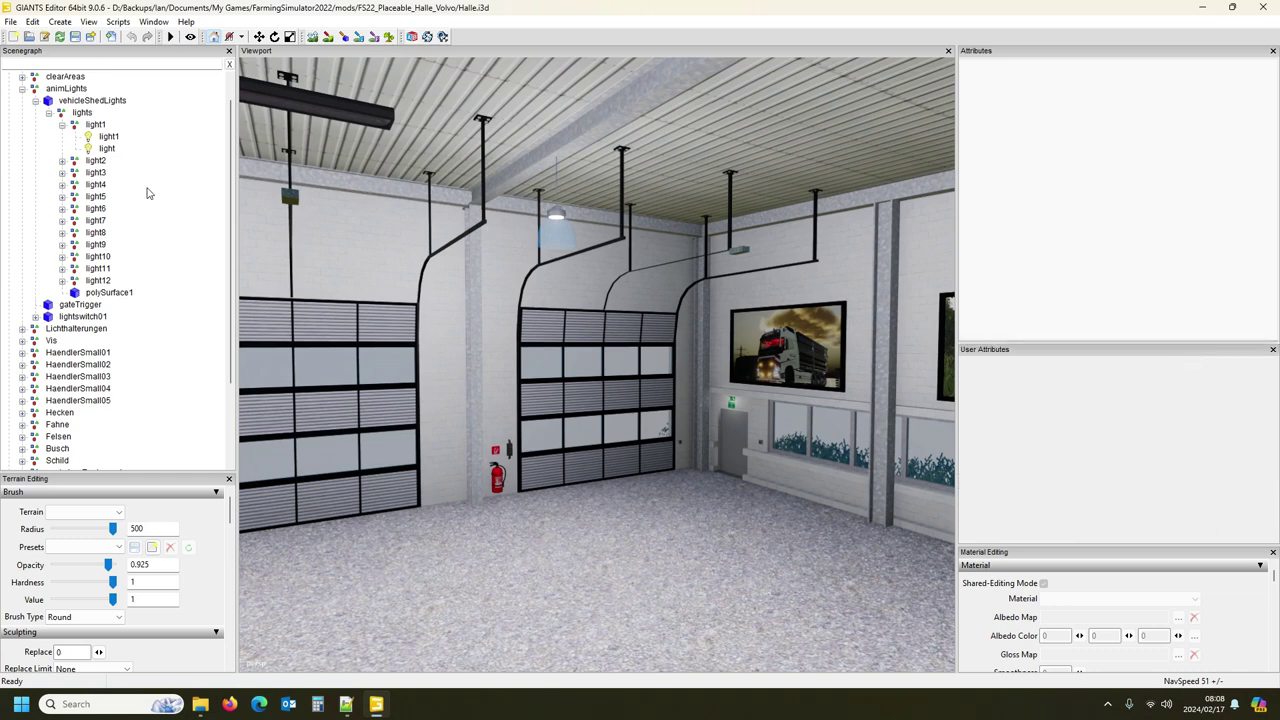
Step: Check the user attributes of light1, its sibling light, the lights group and vehicleShedLights, and collapse vehicleShedLights
click(109, 137)
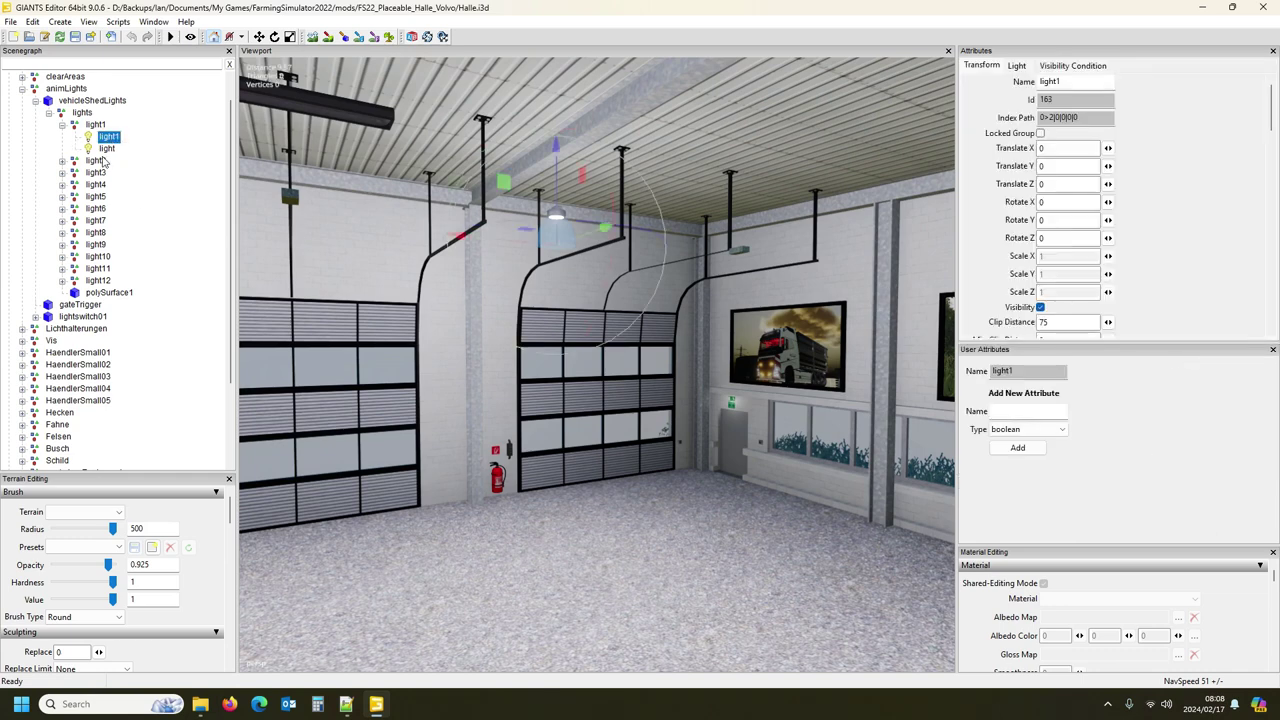
click(108, 150)
click(85, 116)
double_click(90, 101)
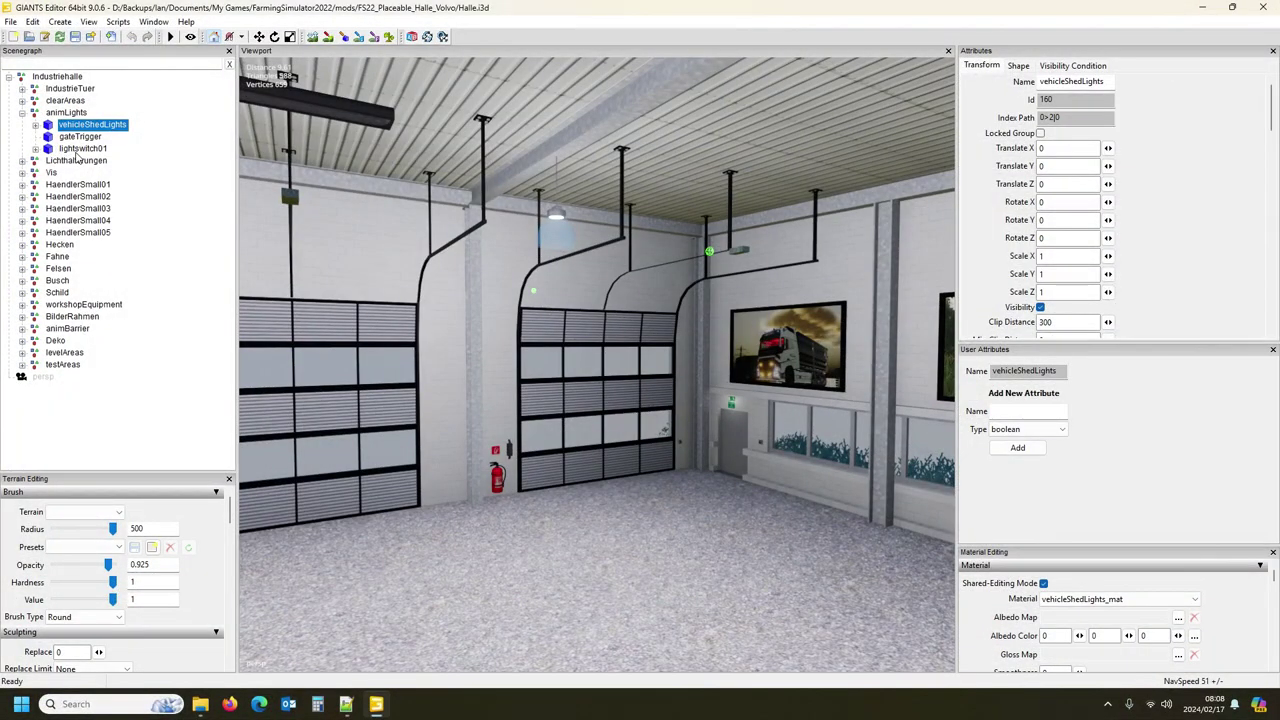
Step: Check the user attributes of spotLight1, pointLight1 and aa:groundLampLit in the first groundLamp under Lichthalterungen
click(22, 161)
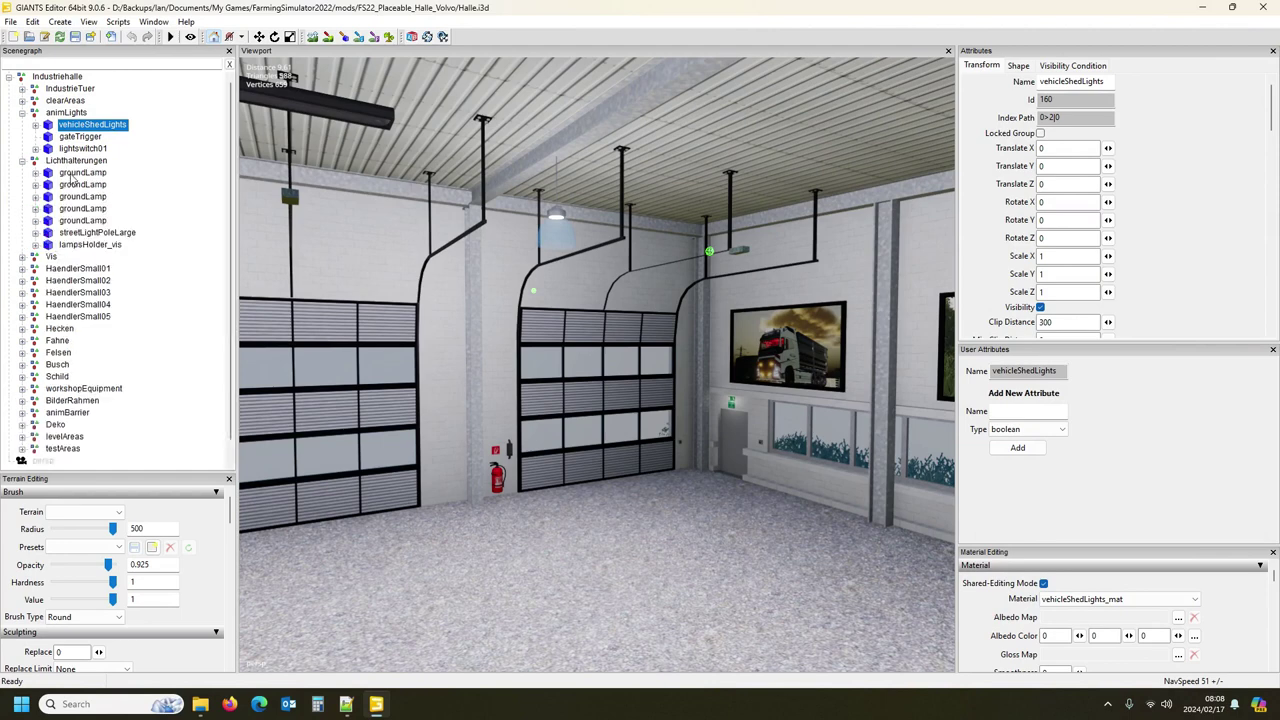
click(35, 173)
click(49, 187)
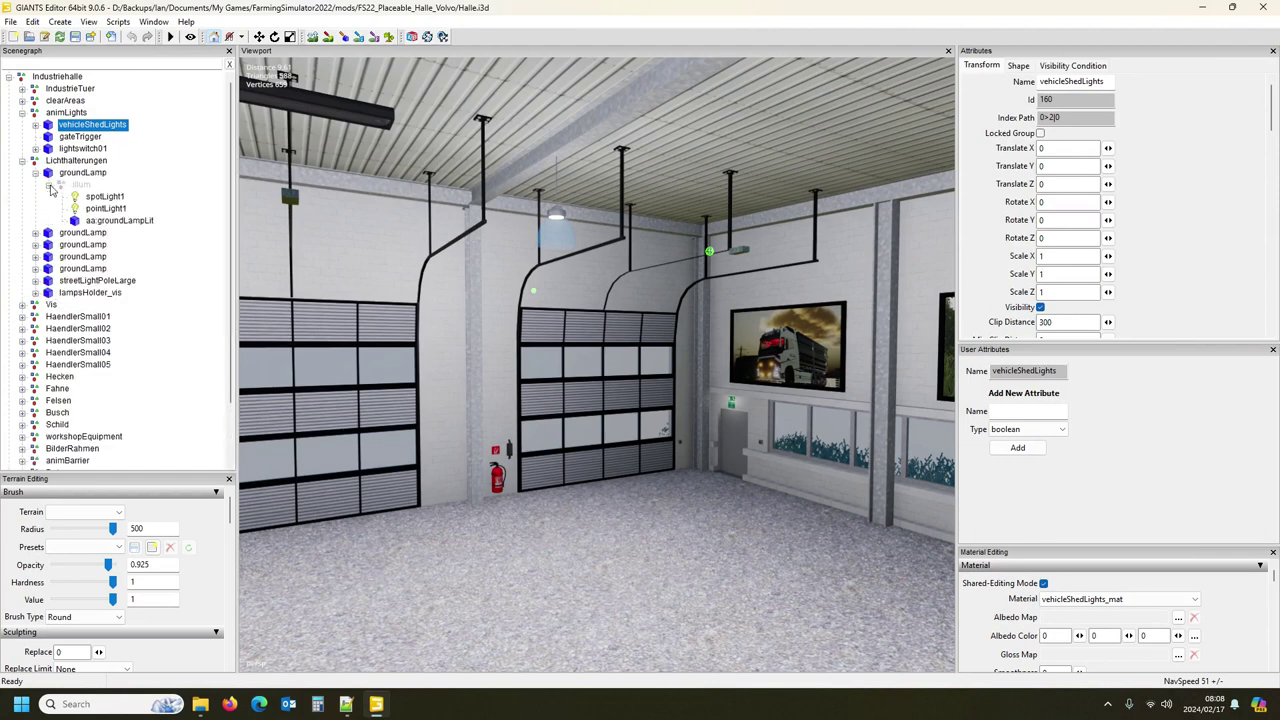
click(100, 197)
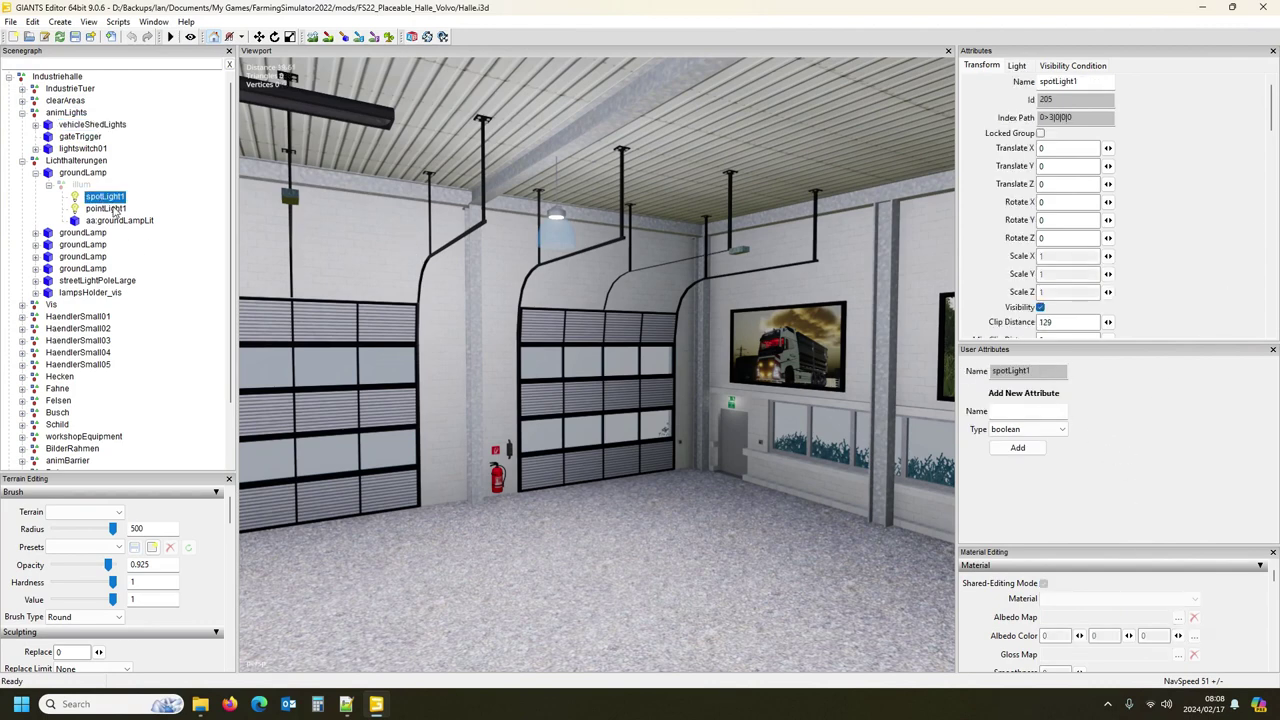
click(108, 209)
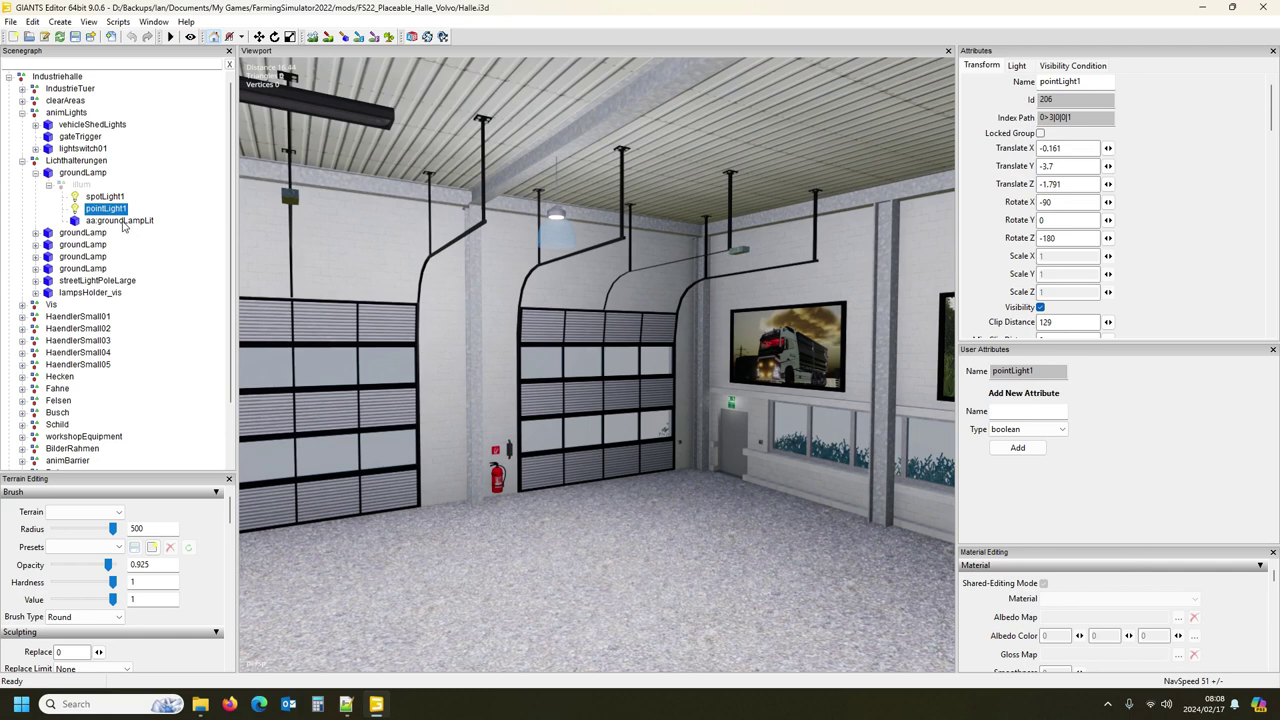
click(121, 221)
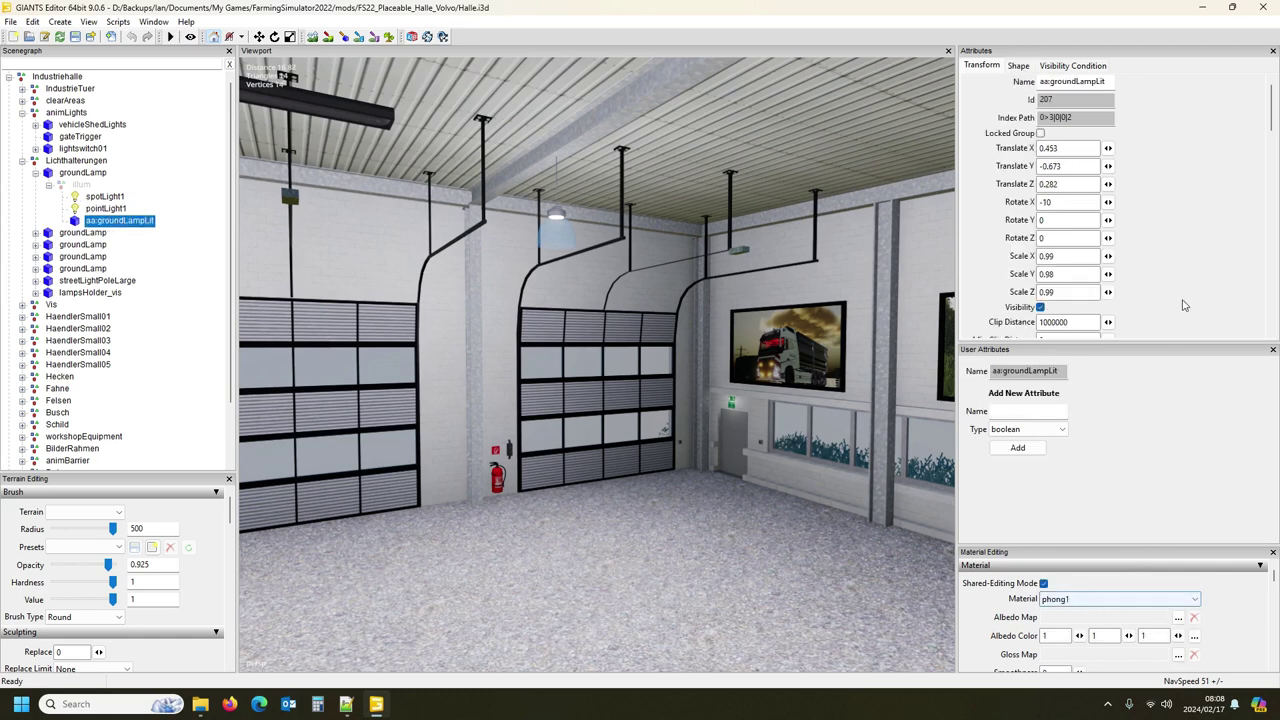
Step: Check the user attributes of lampsNoLights_vis under lampsHolder_vis and look over the remaining scenegraph groups
click(35, 293)
click(105, 305)
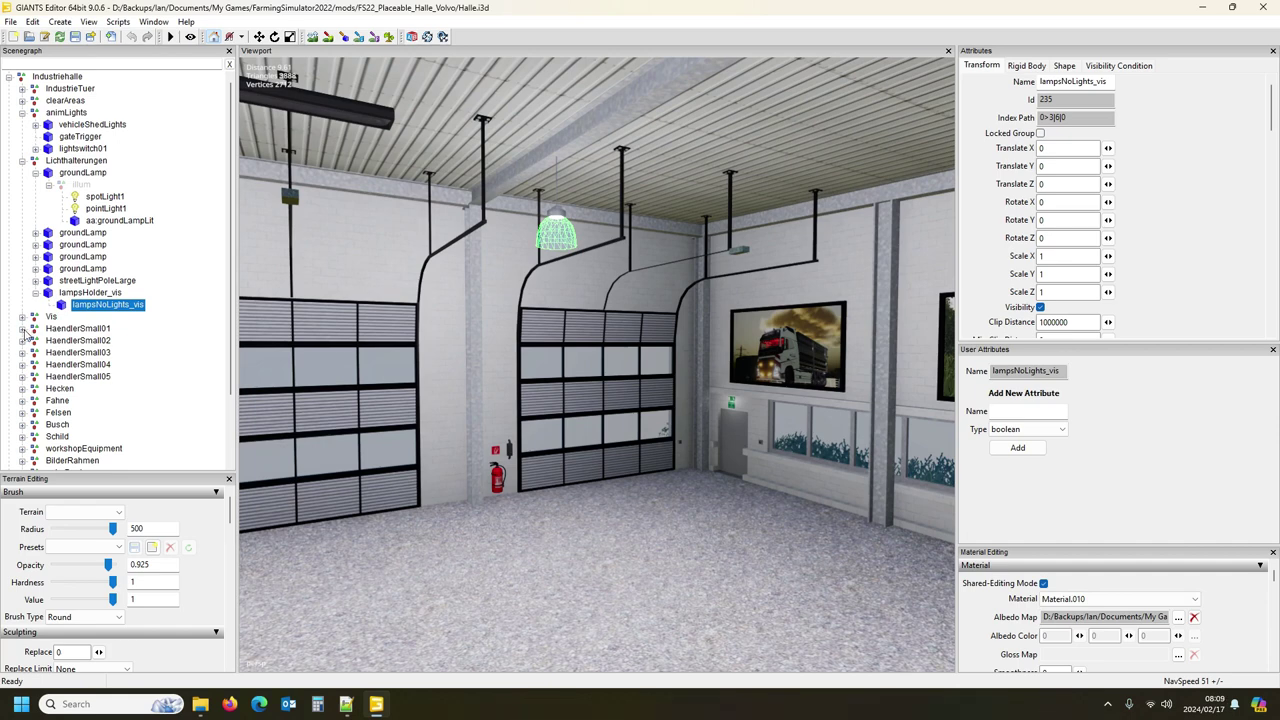
scroll(160, 346, down, 3)
scroll(160, 346, up, 3)
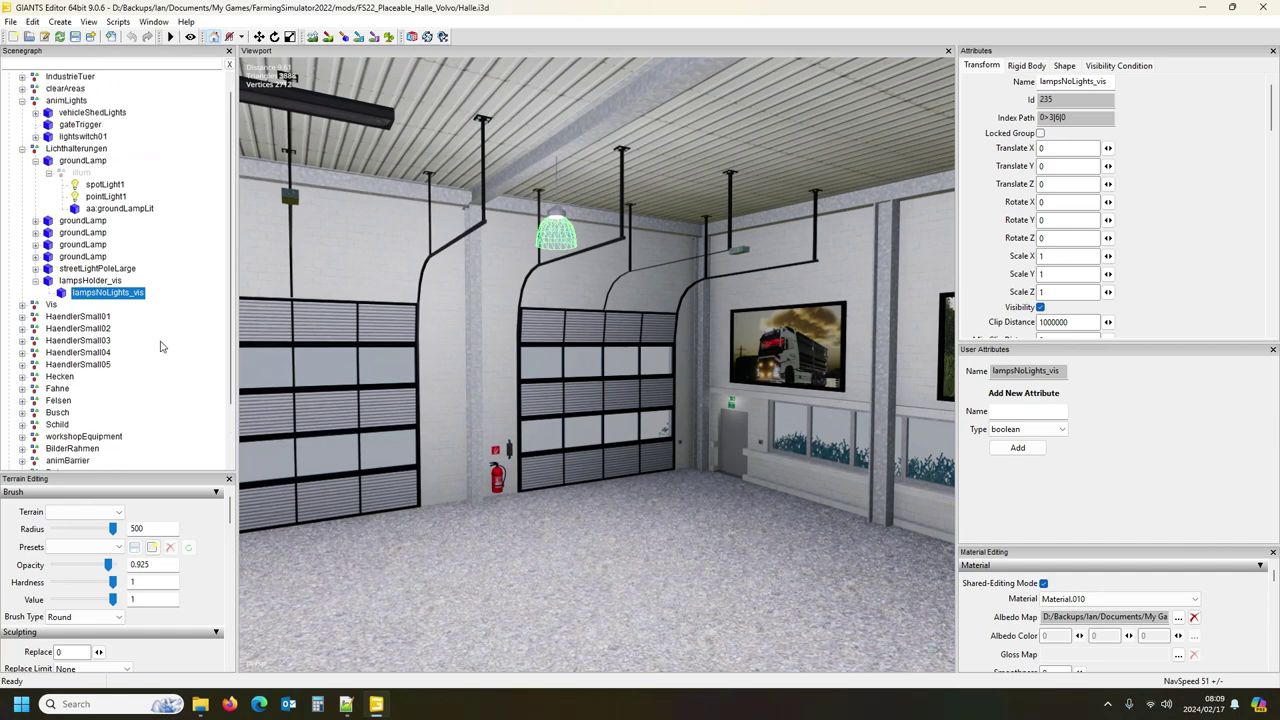
scroll(160, 346, up, 1)
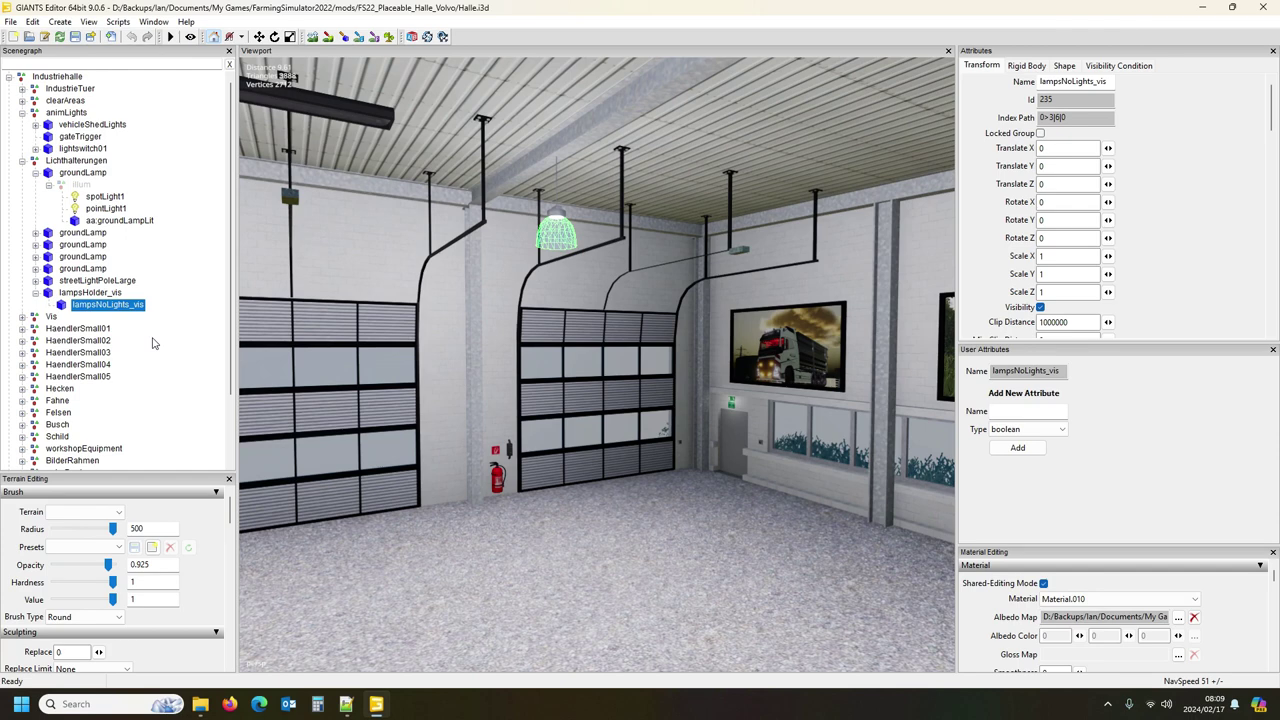
scroll(162, 345, down, 7)
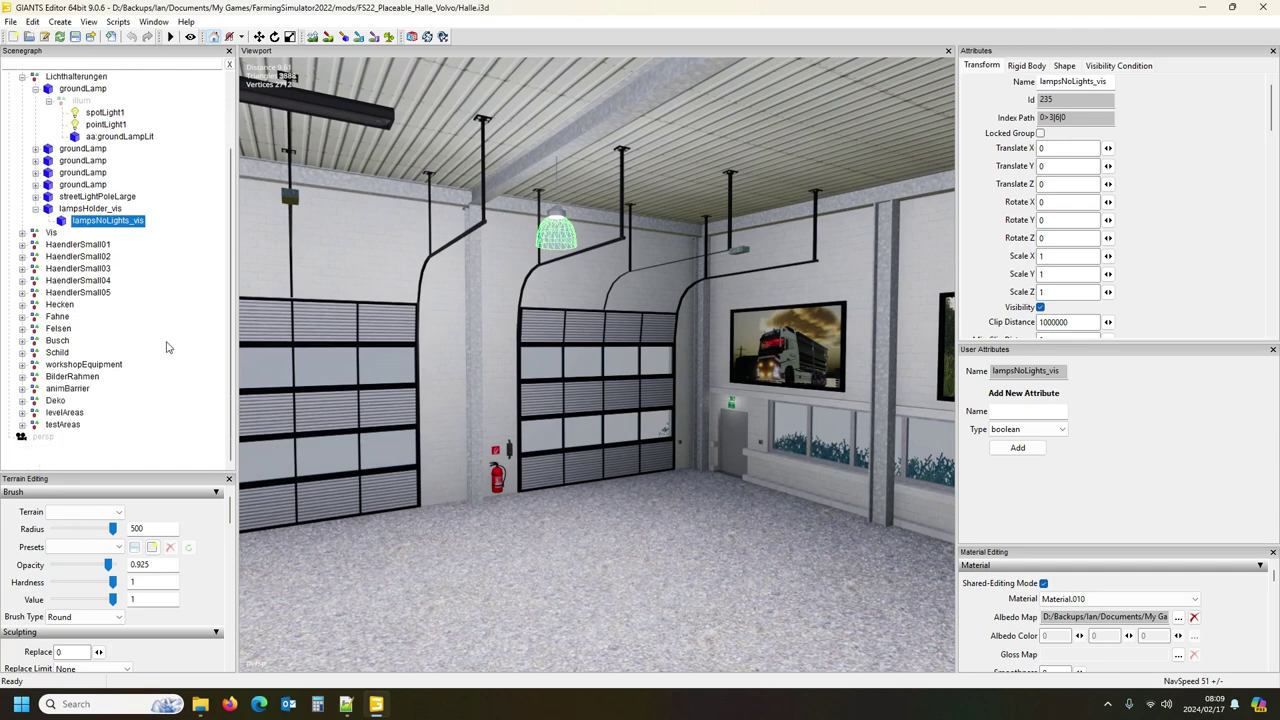
Step: Recheck the node name in the NightIllumination warnings of log.txt in Notepad++, and return to GIANTS Editor
click(346, 704)
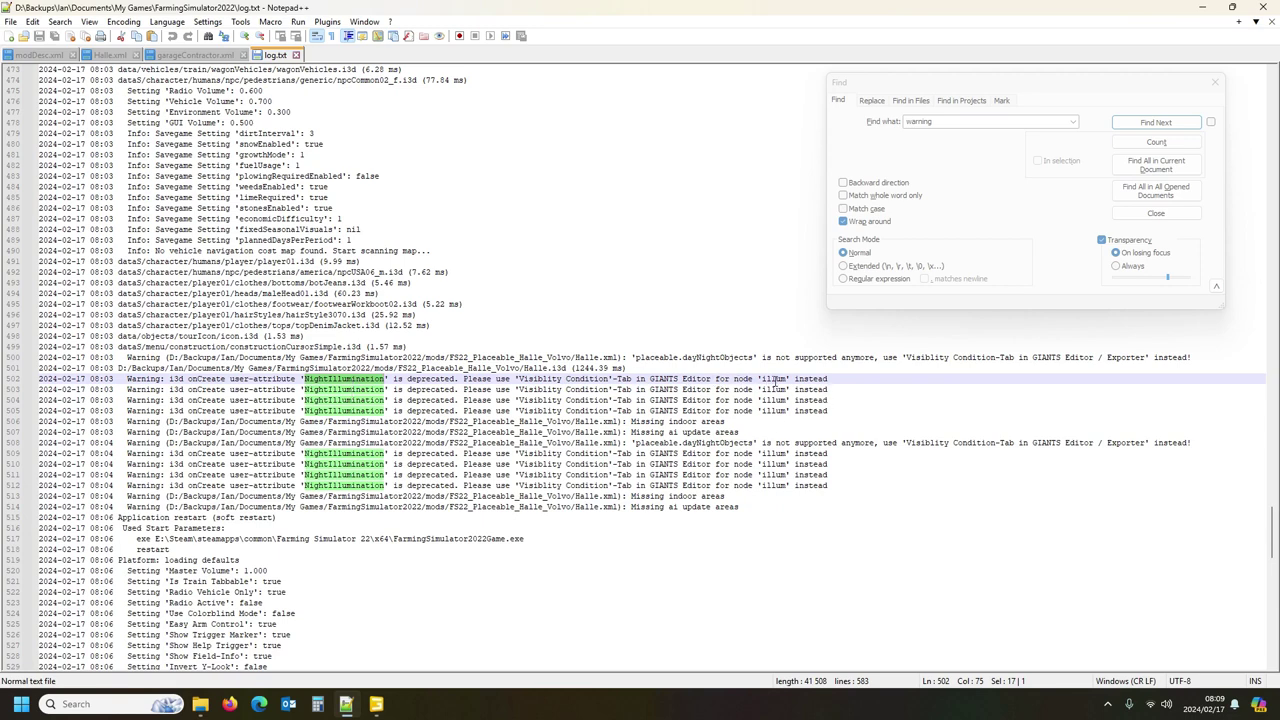
click(376, 705)
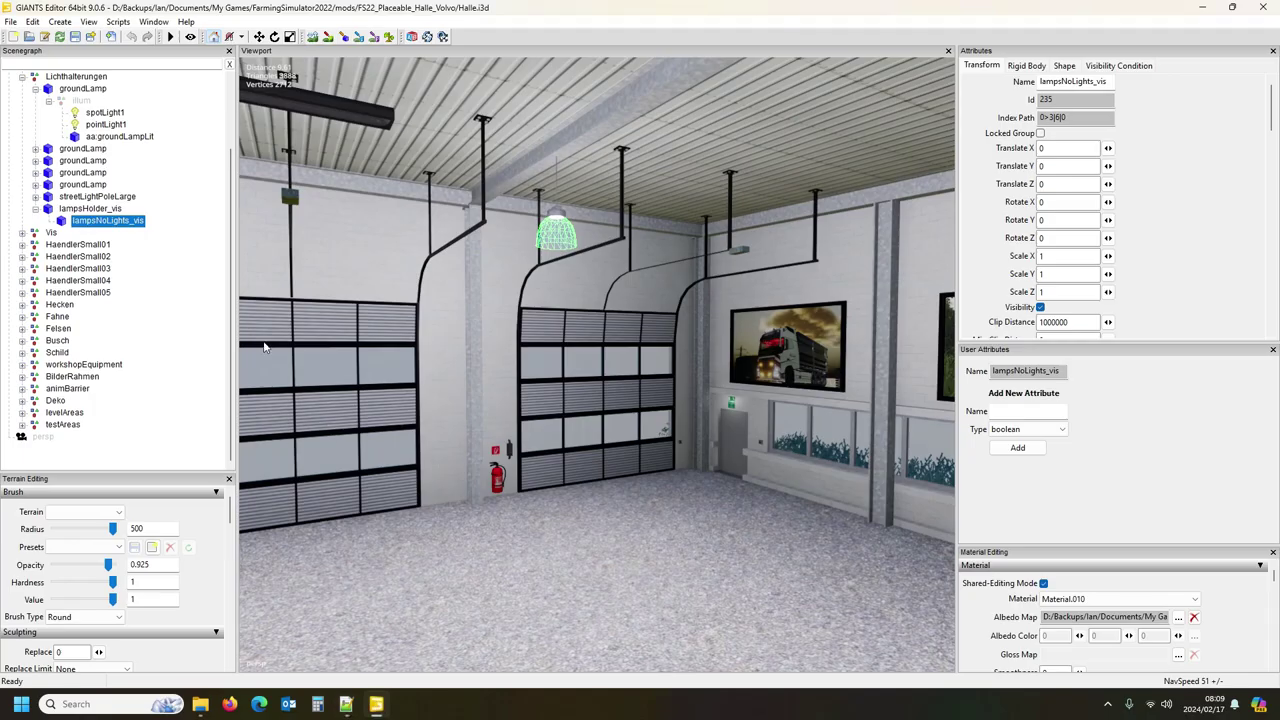
scroll(125, 210, up, 2)
scroll(140, 244, up, 1)
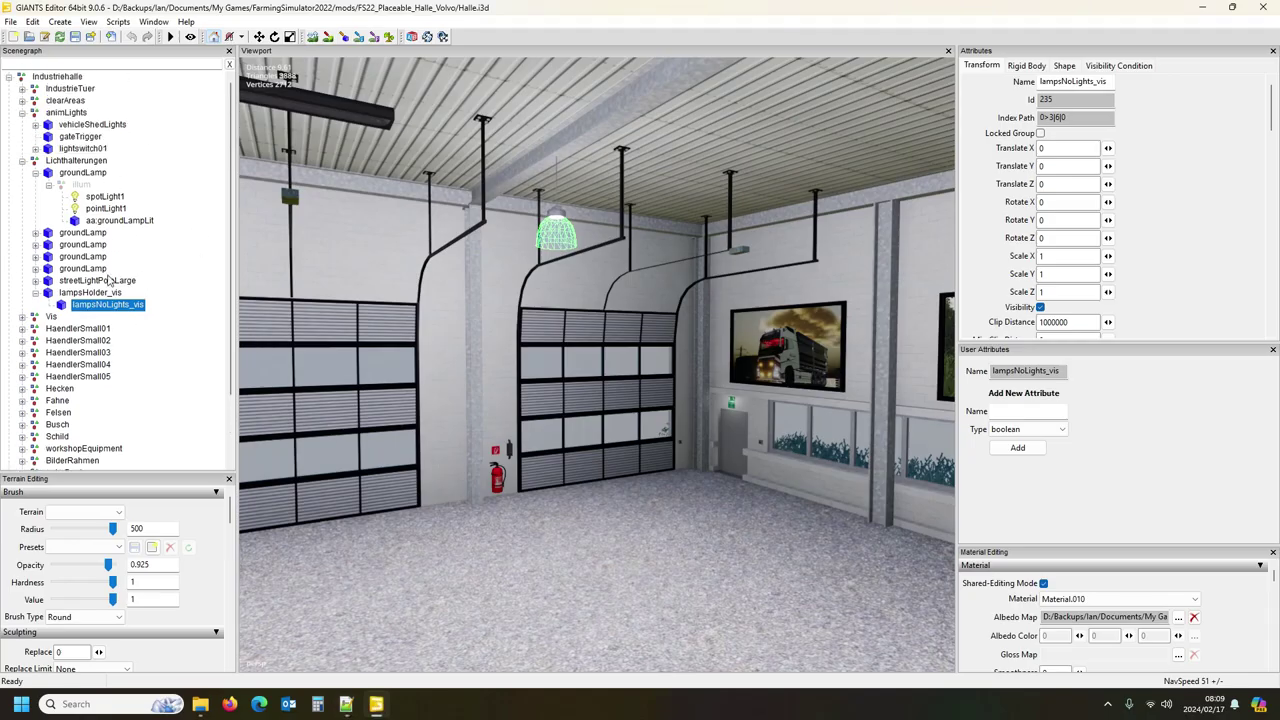
Step: Check the user attributes of the illum nodes in the first two groundLamps, and filter the scenegraph by "illum"
click(81, 185)
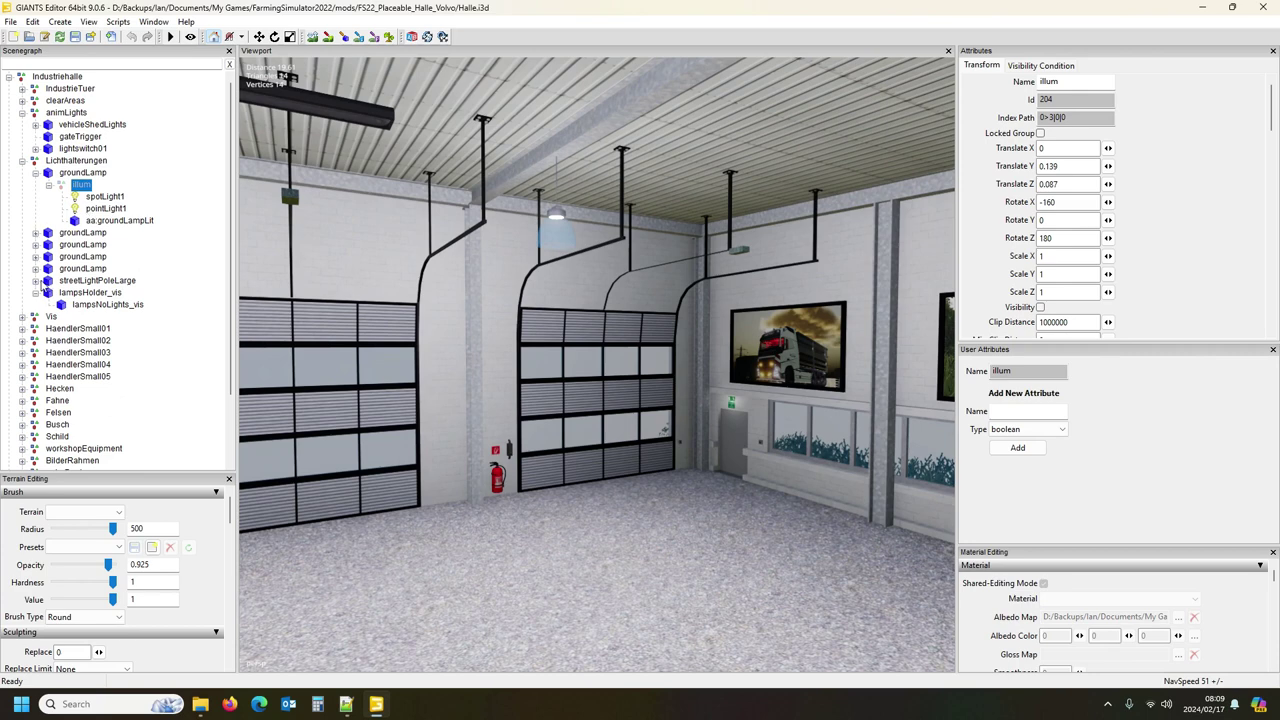
click(35, 233)
click(81, 244)
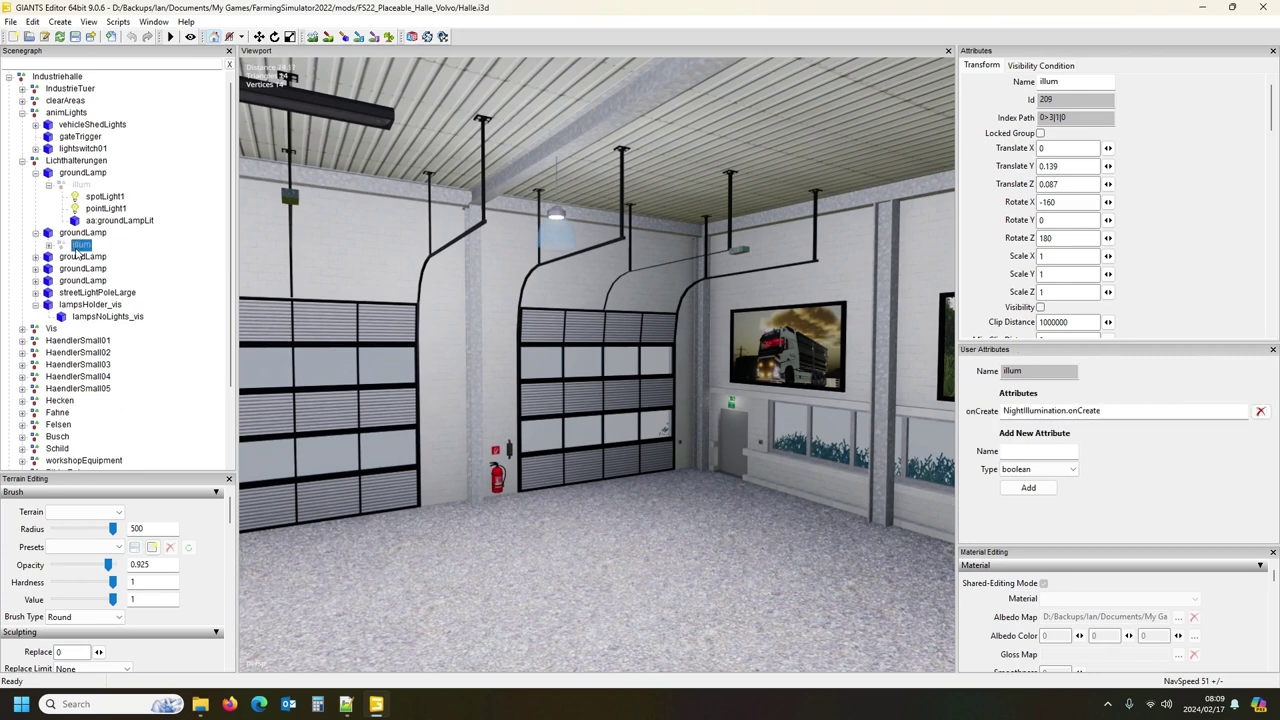
click(76, 63)
text(illum)
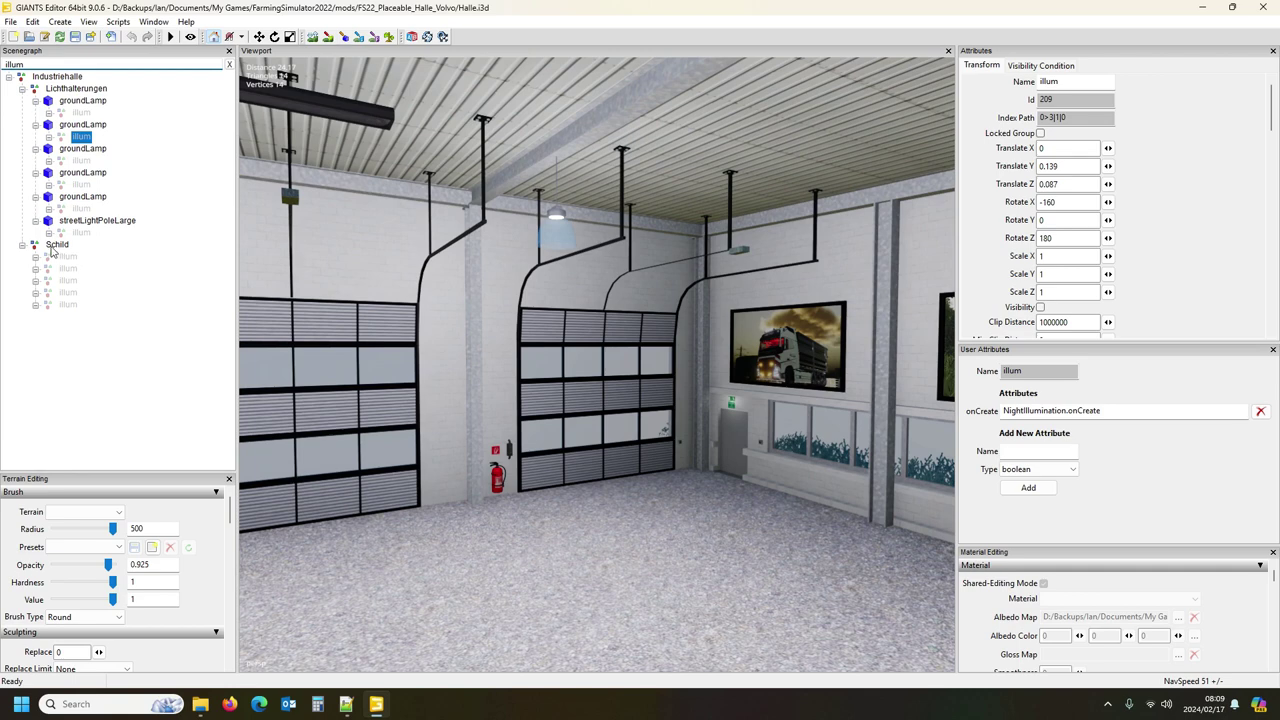
Step: Clear the scenegraph filter and inspect the contents of the first illum group inside Schild
click(57, 245)
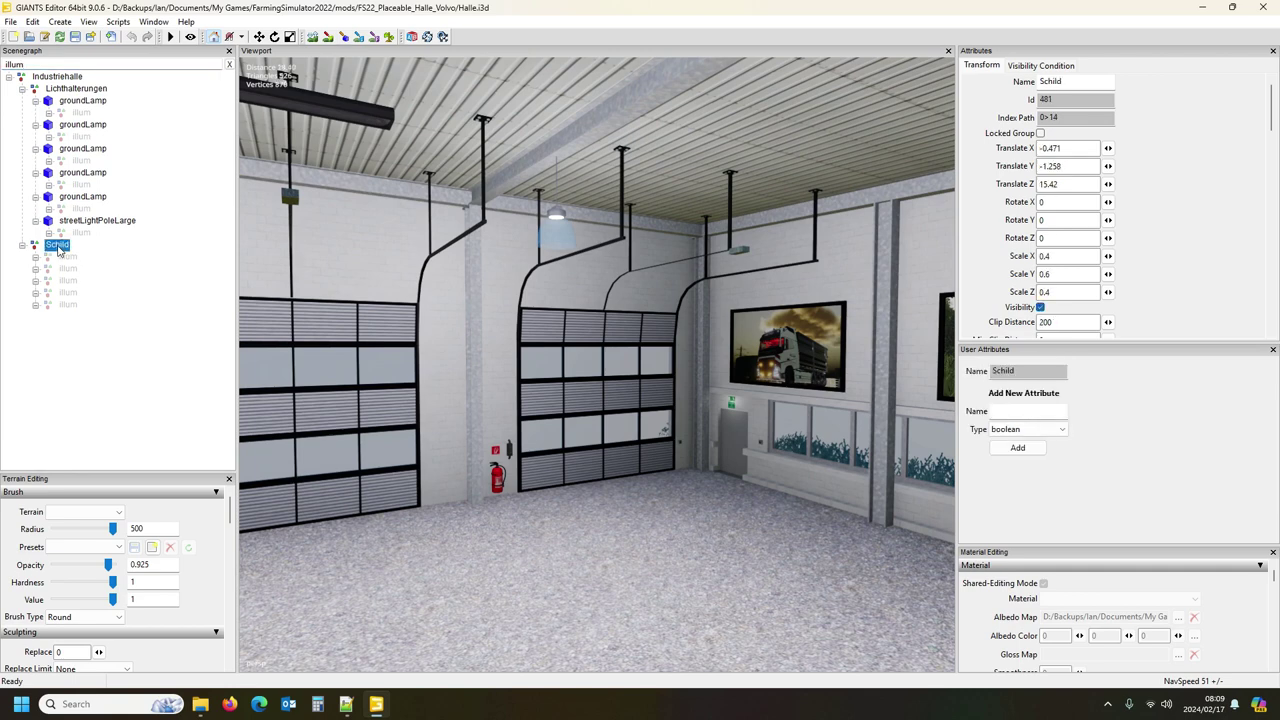
click(229, 64)
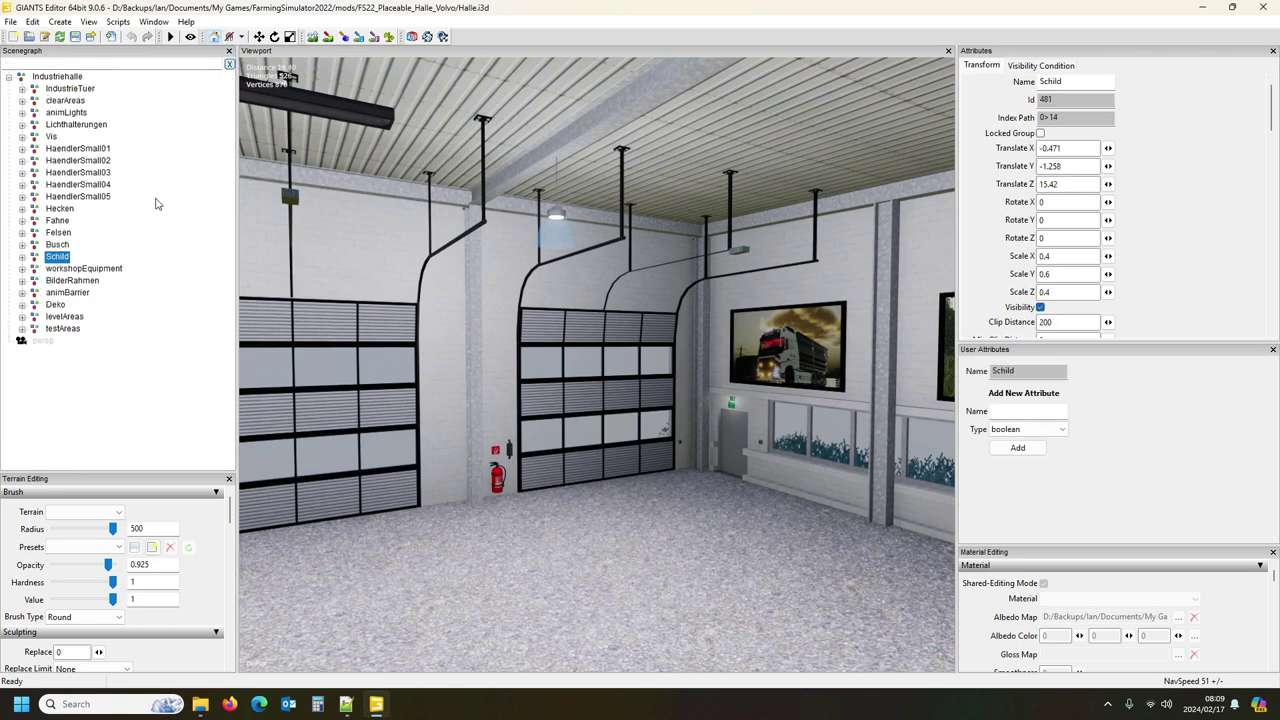
click(22, 257)
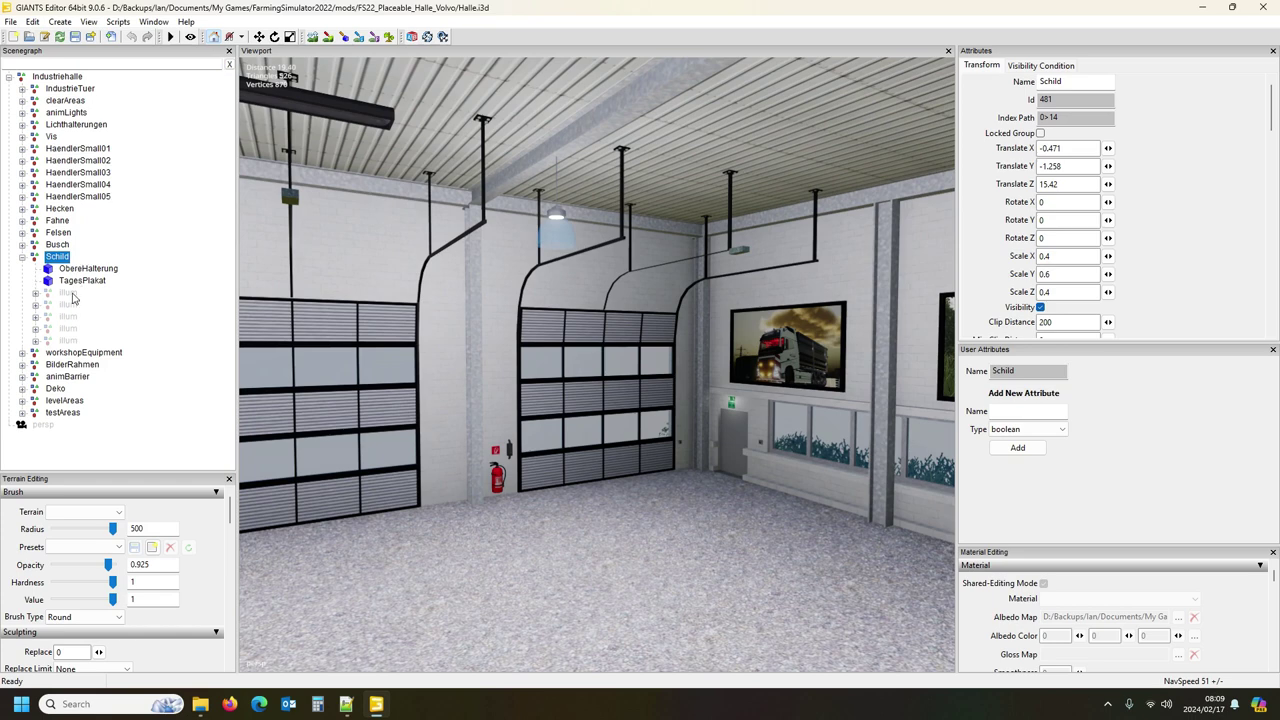
click(68, 293)
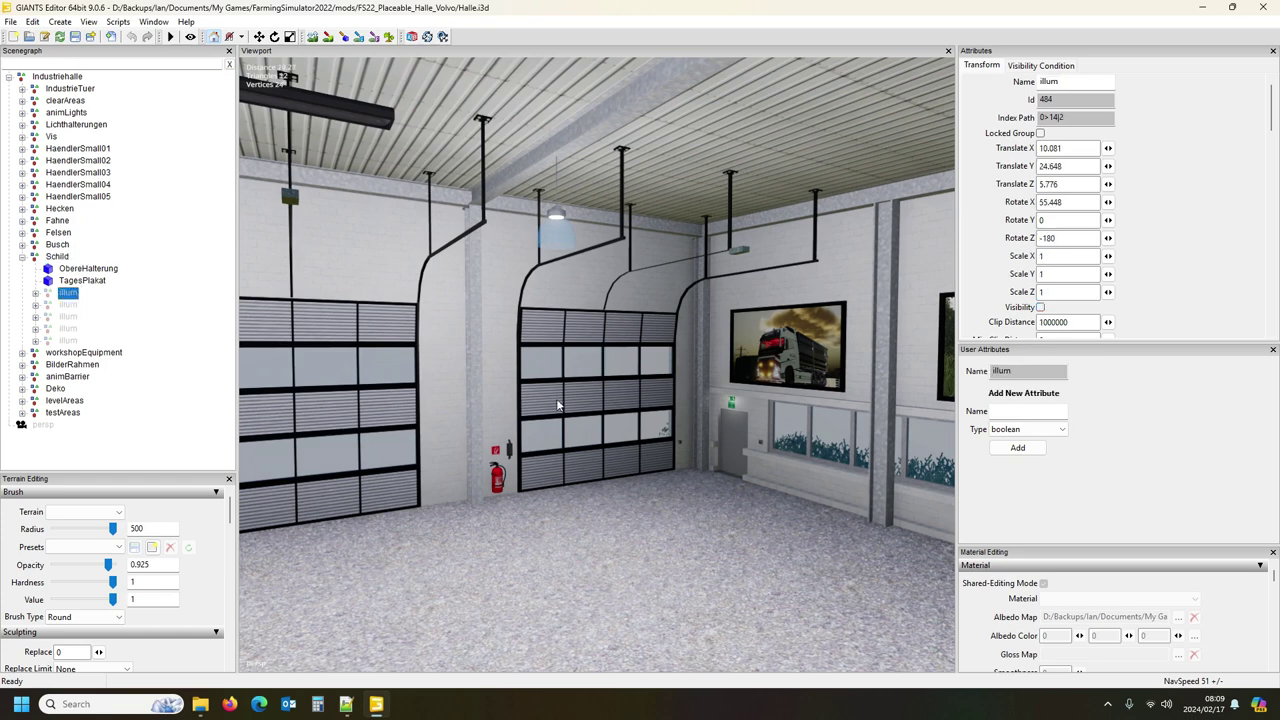
click(36, 293)
click(90, 317)
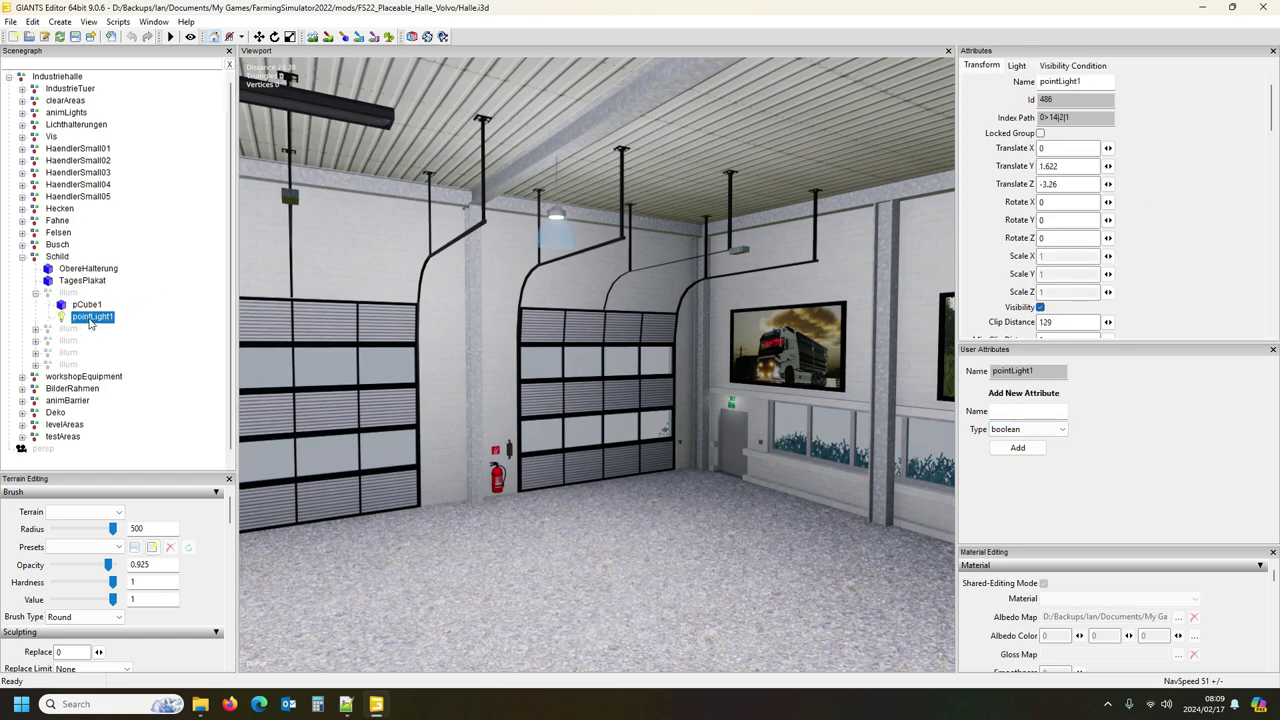
click(88, 305)
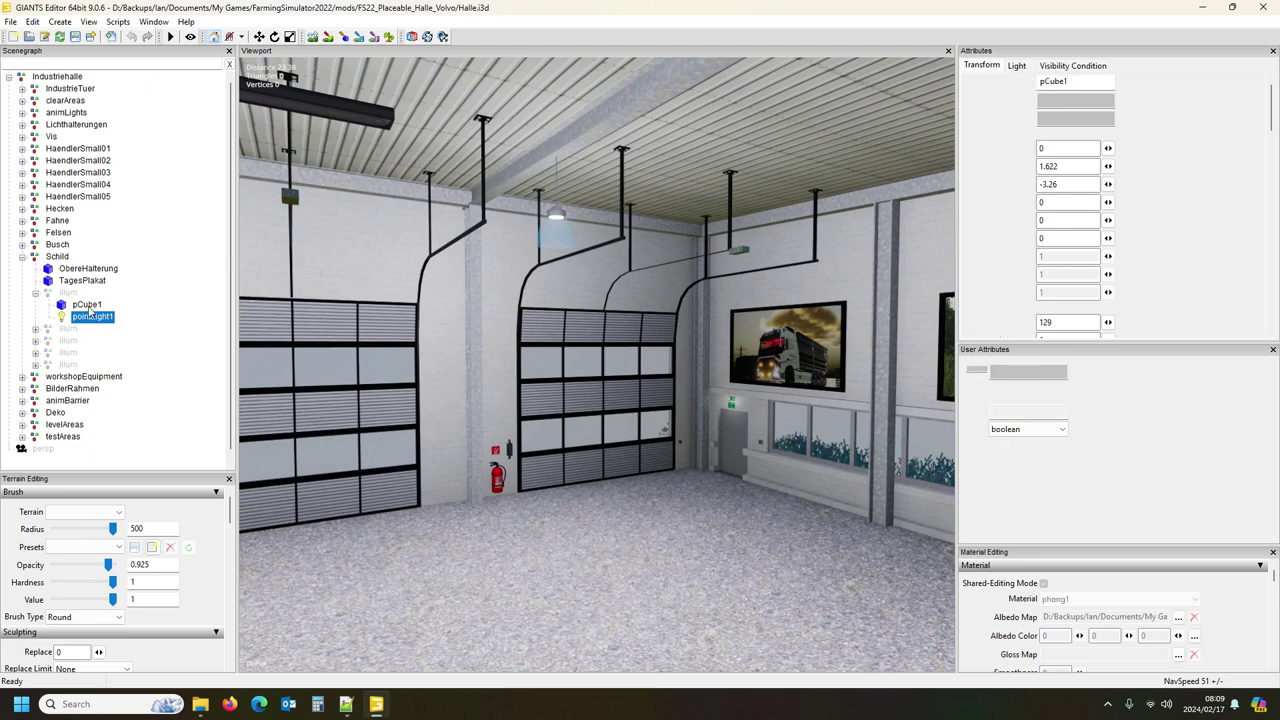
click(68, 292)
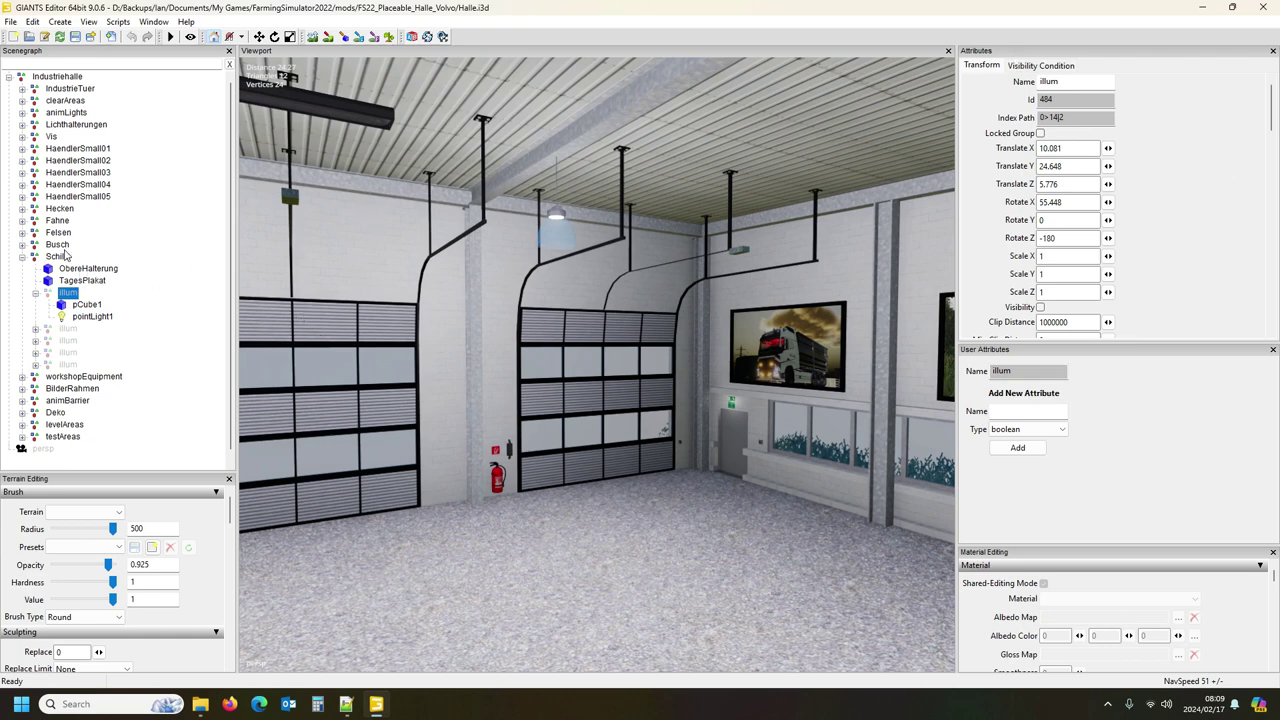
Step: In the first Schild illum group's visibility condition, disable Use Parent and set Weather Required Mask (Hex) to 40
click(1058, 67)
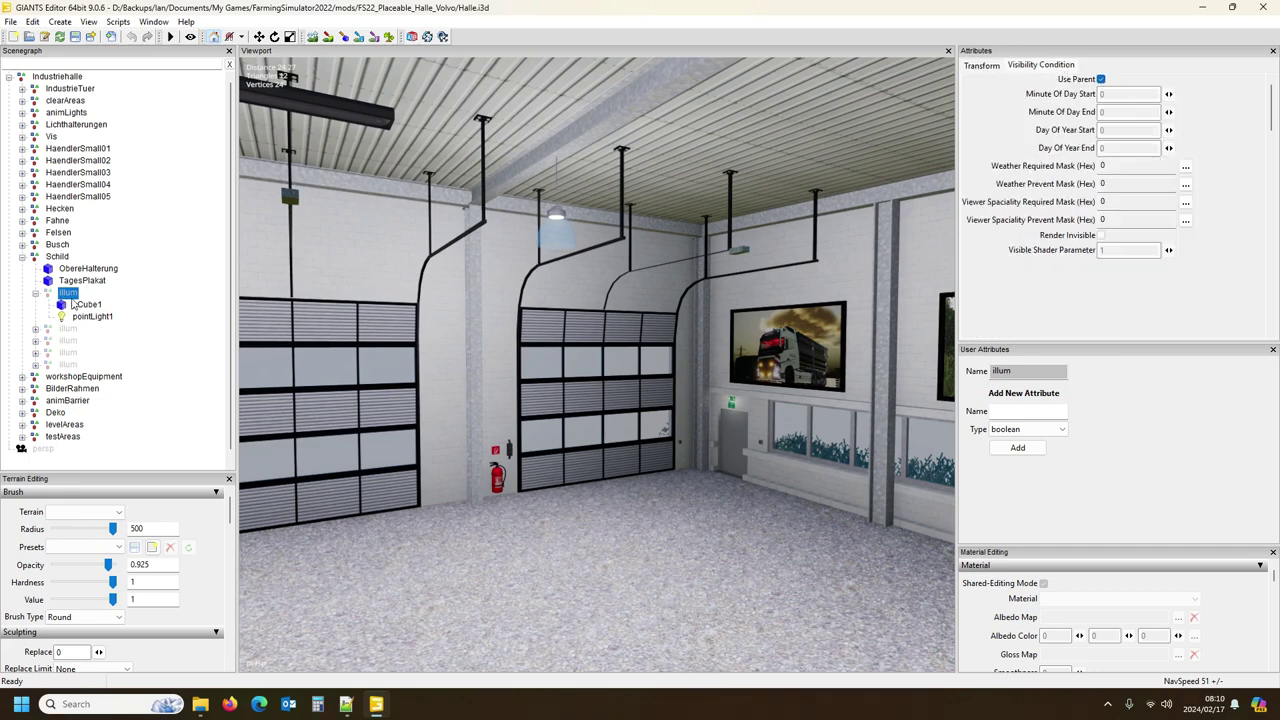
click(1101, 79)
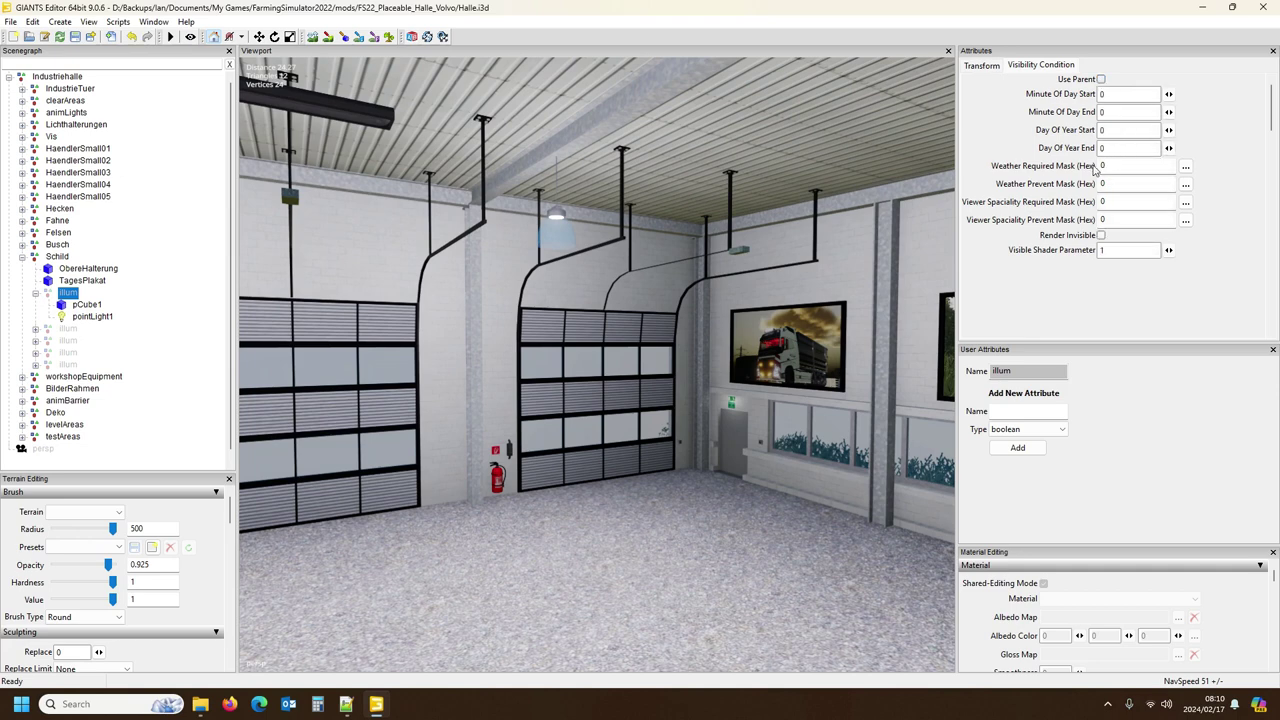
click(1111, 165)
click(76, 330)
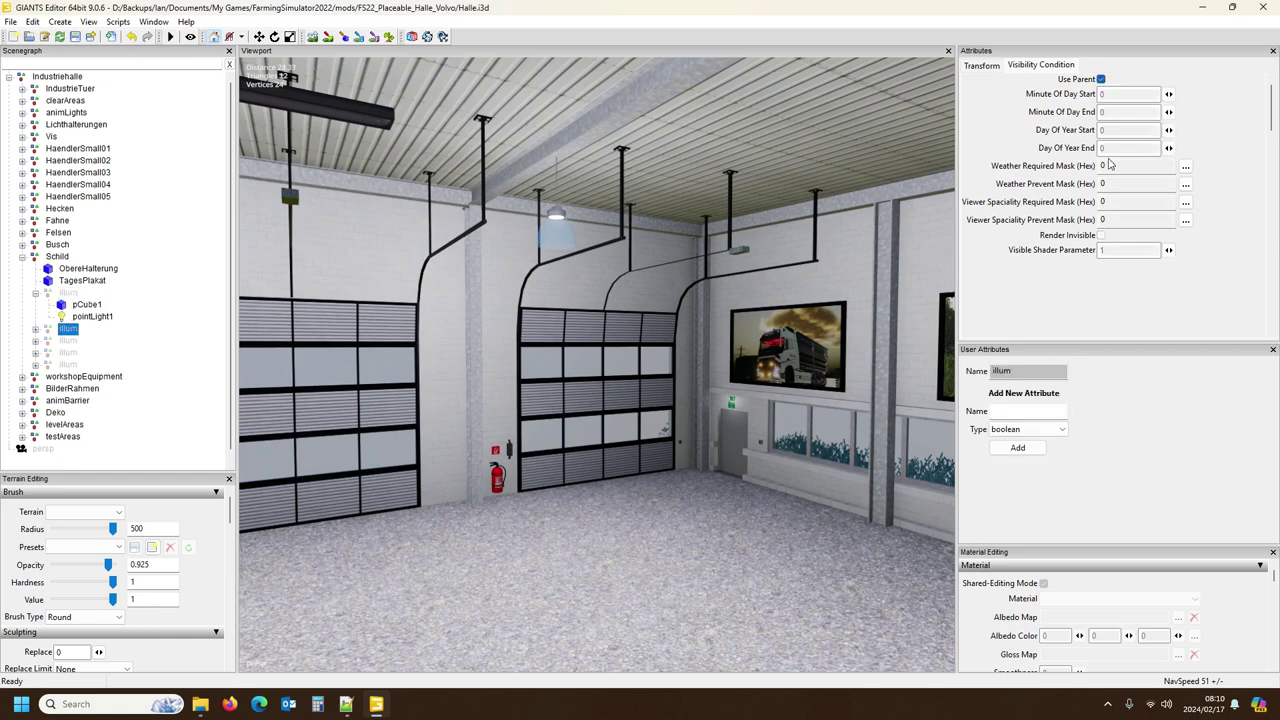
click(72, 293)
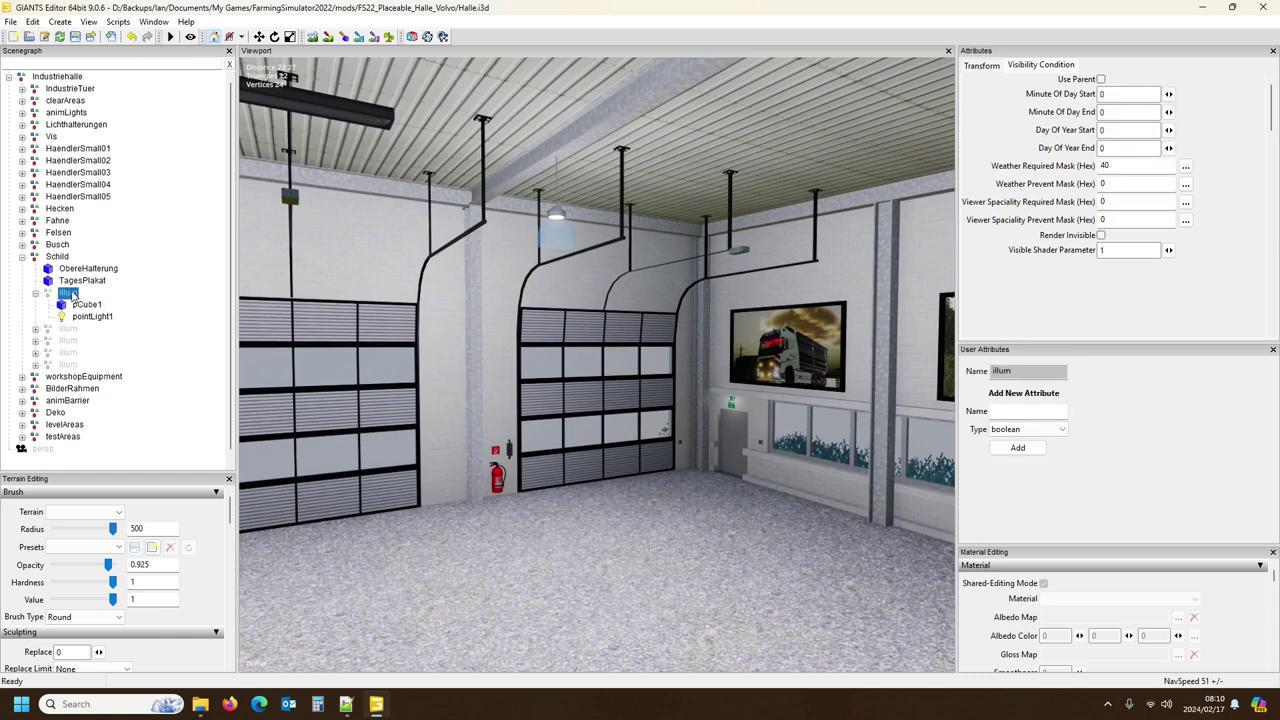
Step: Disable Use Parent and set Weather Required Mask (Hex) to 40 for the second and third illum groups in Schild
click(68, 330)
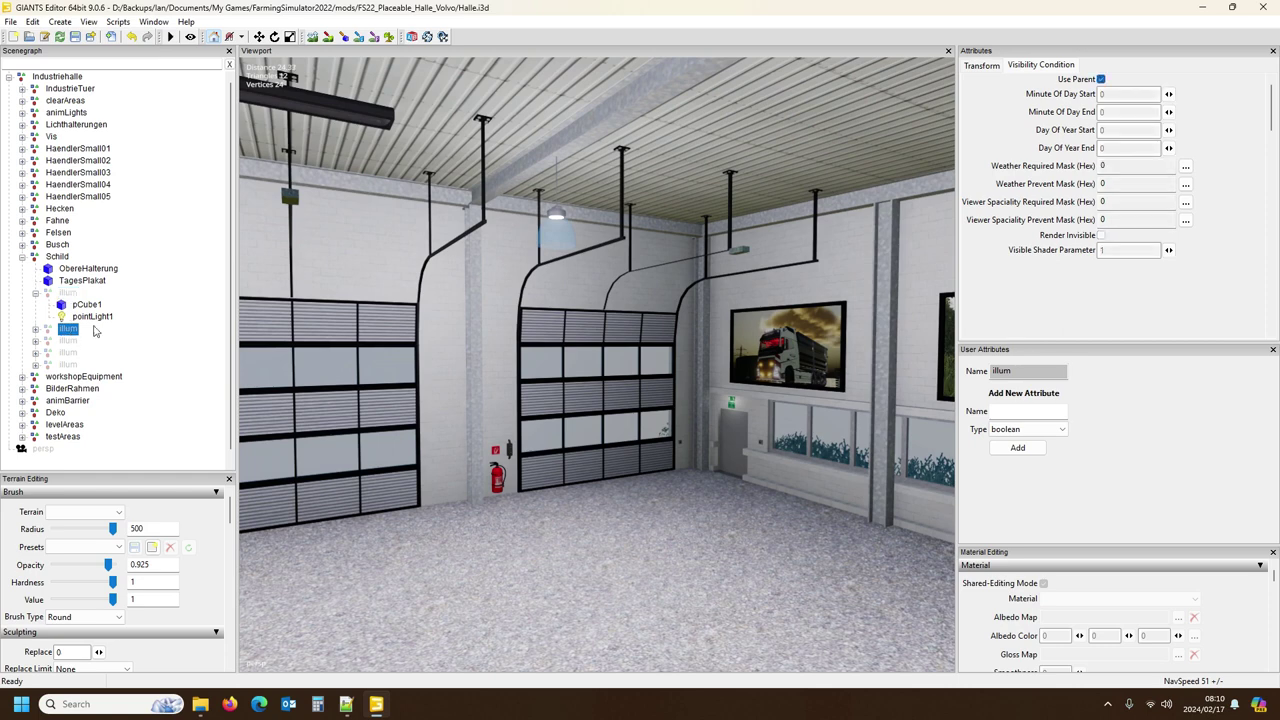
click(1101, 79)
click(1120, 167)
click(72, 342)
click(1101, 79)
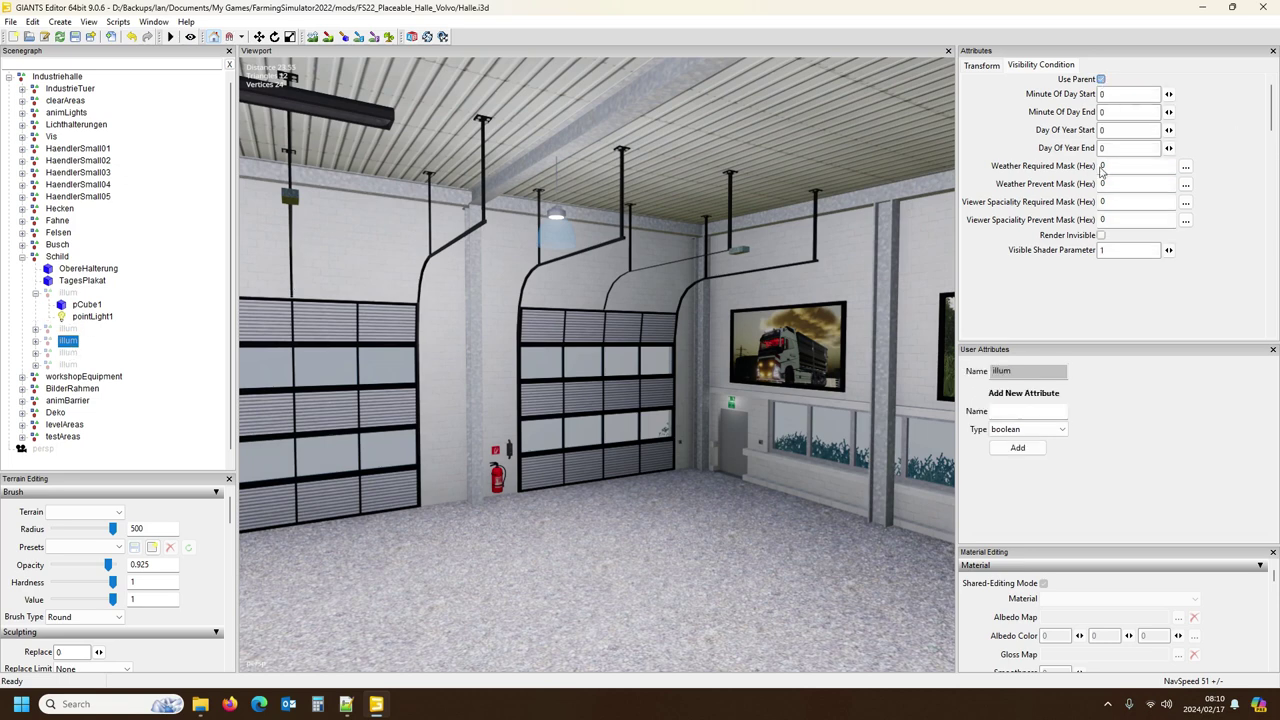
click(1118, 167)
Step: Disable Use Parent and set Weather Required Mask (Hex) to 40 for the last two illum groups in Schild
click(68, 354)
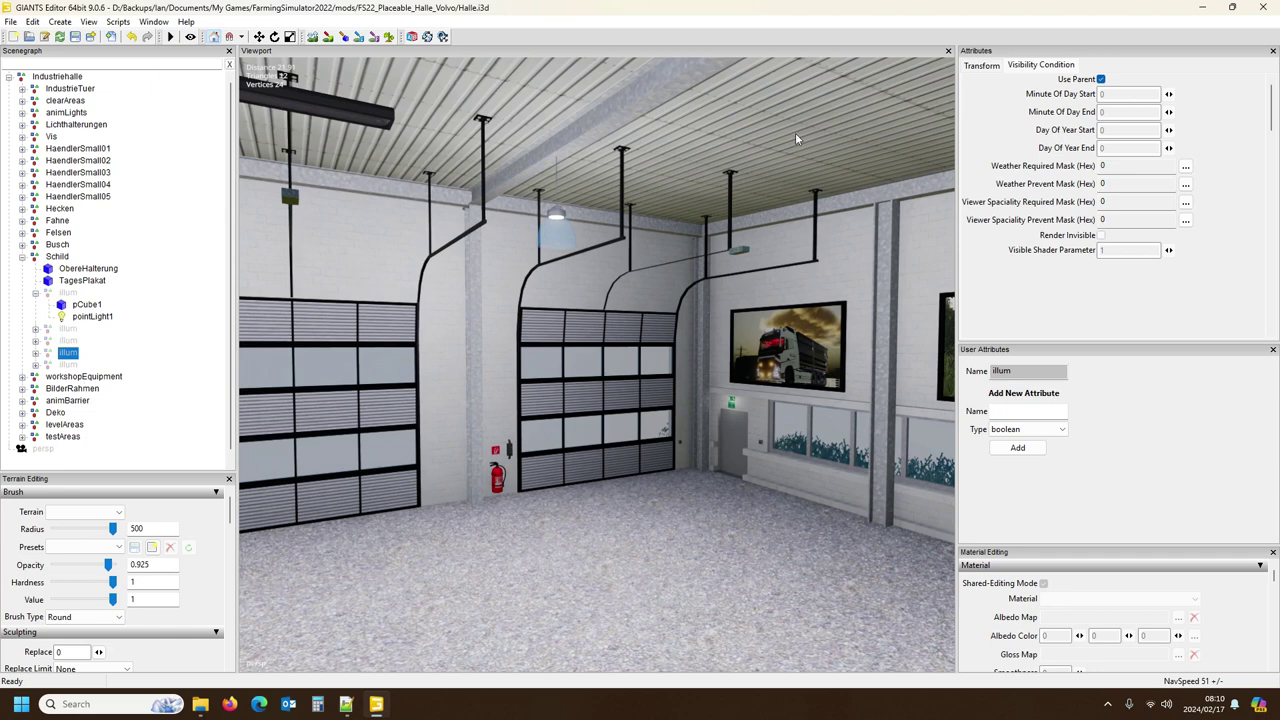
click(1101, 79)
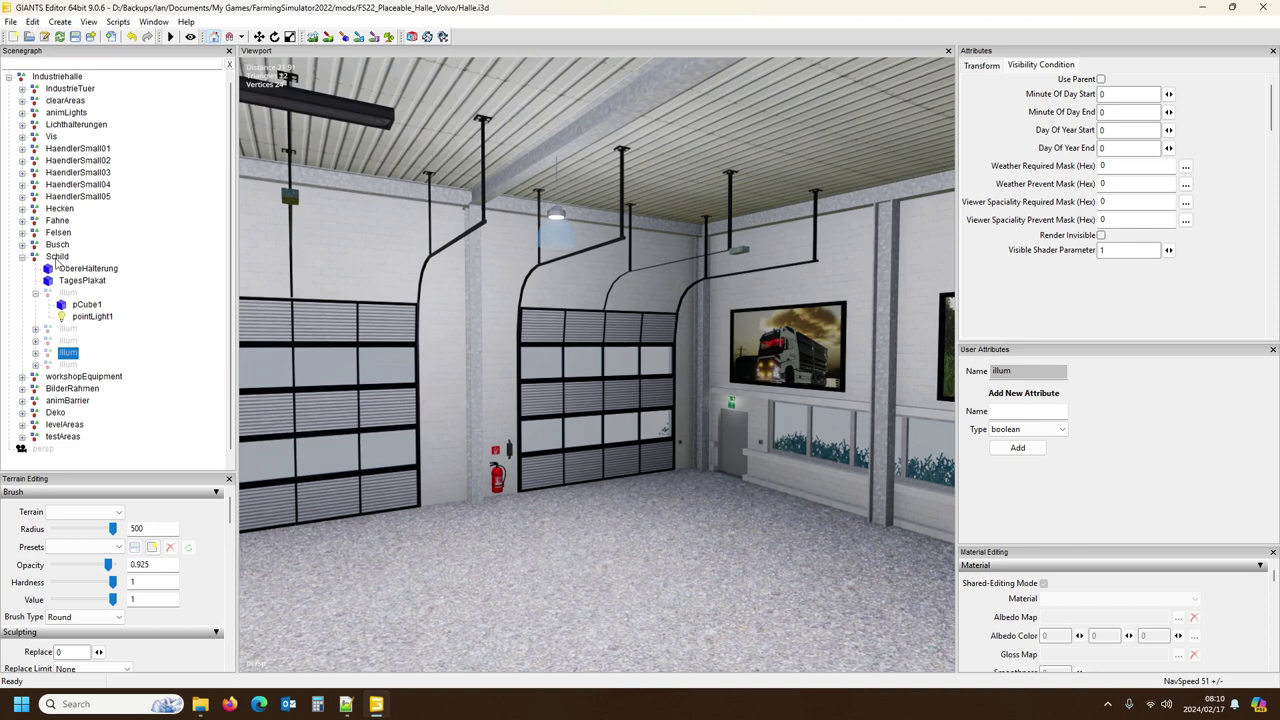
click(1115, 165)
text(40)
click(68, 364)
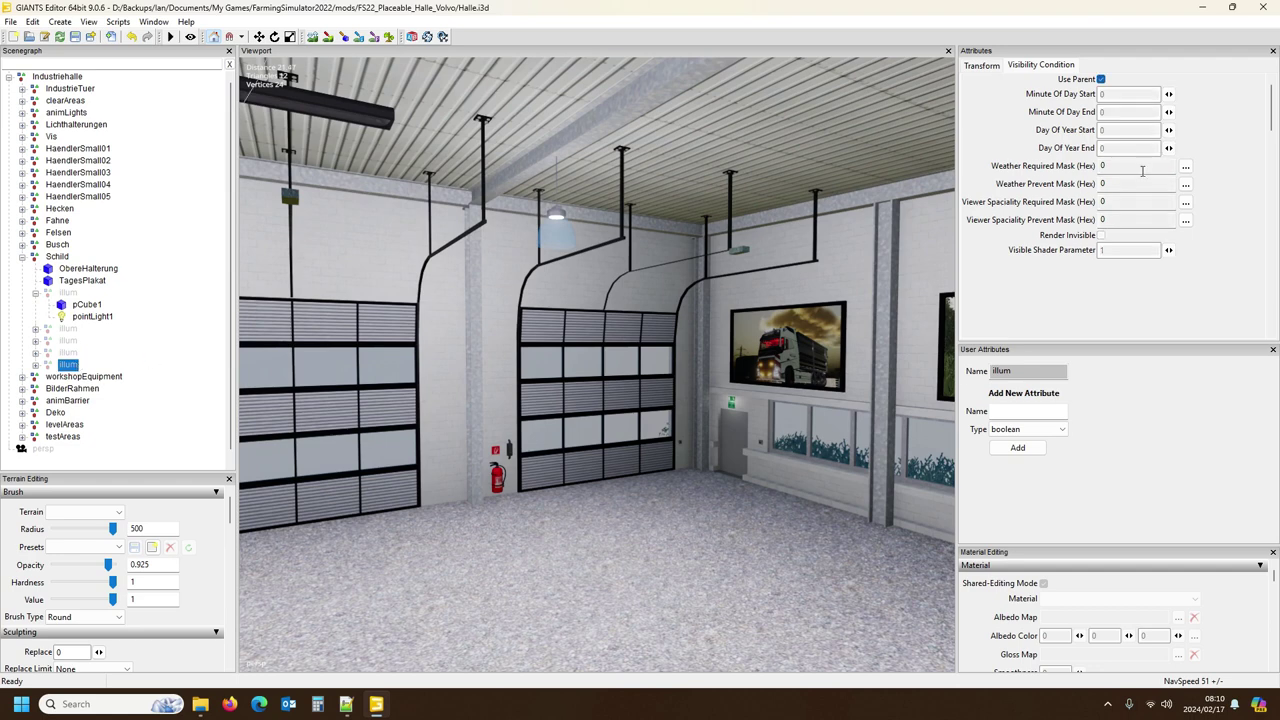
click(1100, 80)
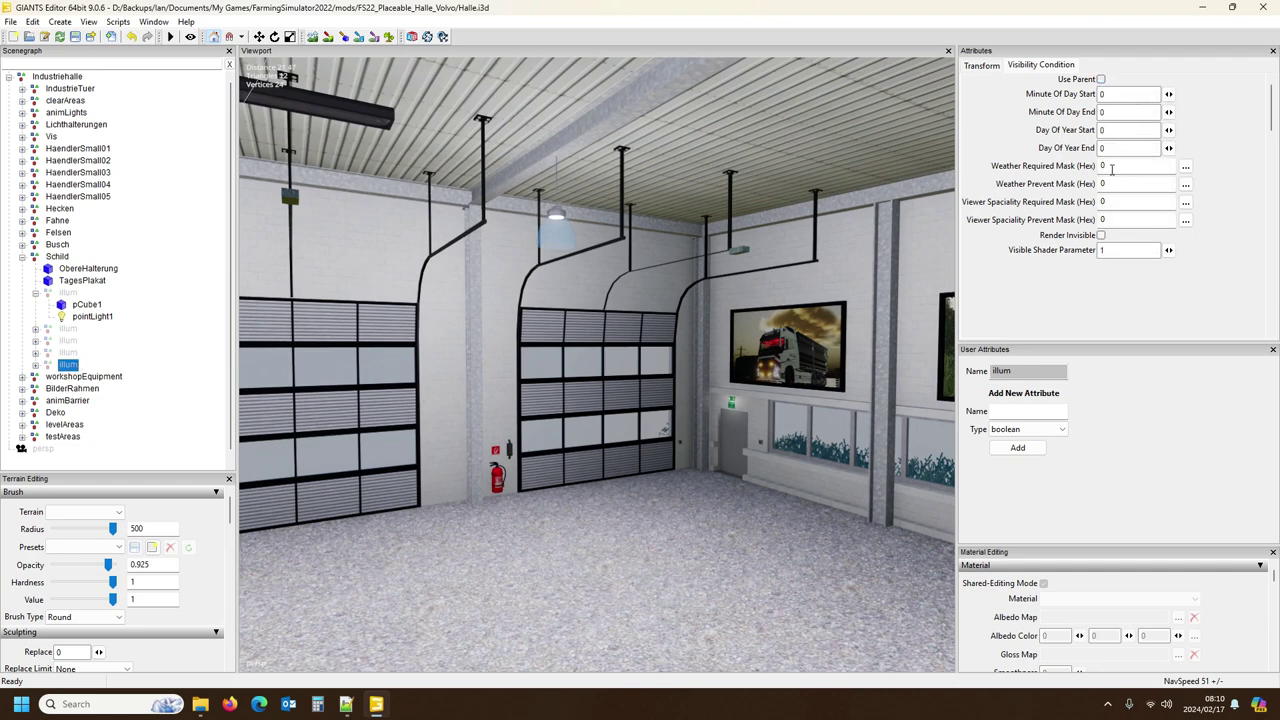
drag(1113, 167, 1095, 166)
key(Return)
Step: Check the attributes of the Schild group's ObereHalterung, TagesPlakat and pointLight1 nodes
click(56, 258)
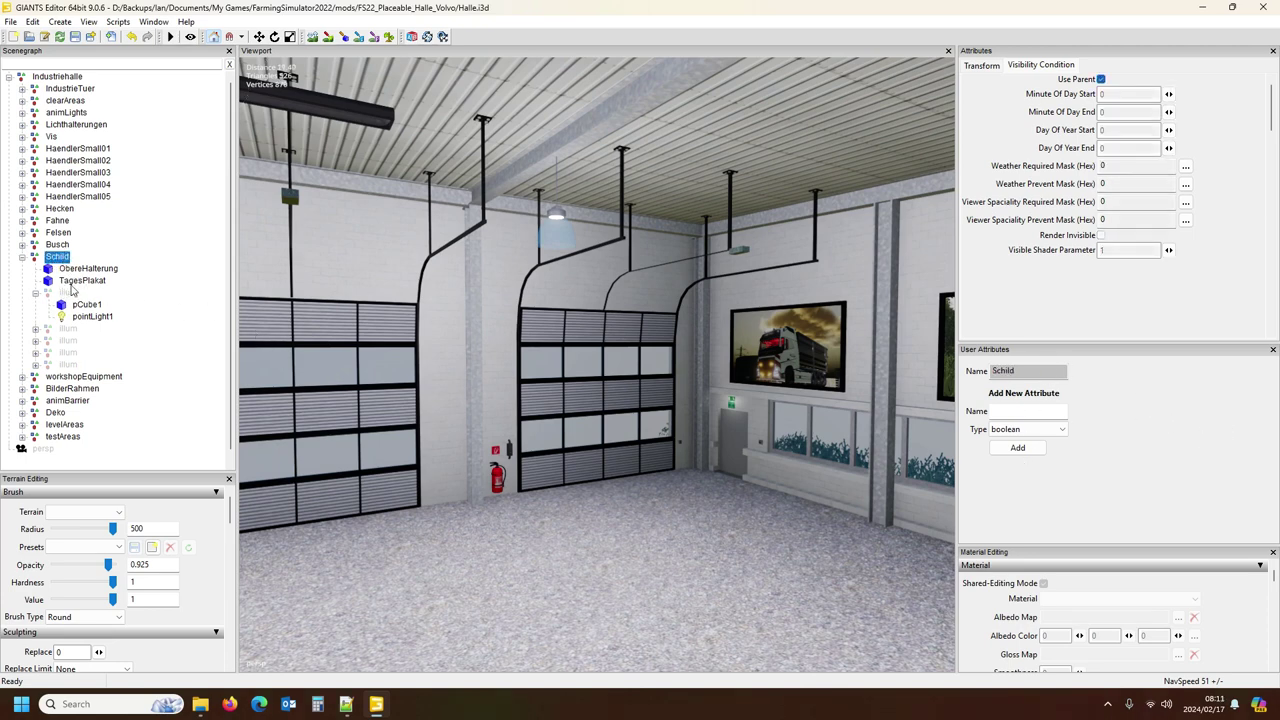
click(85, 270)
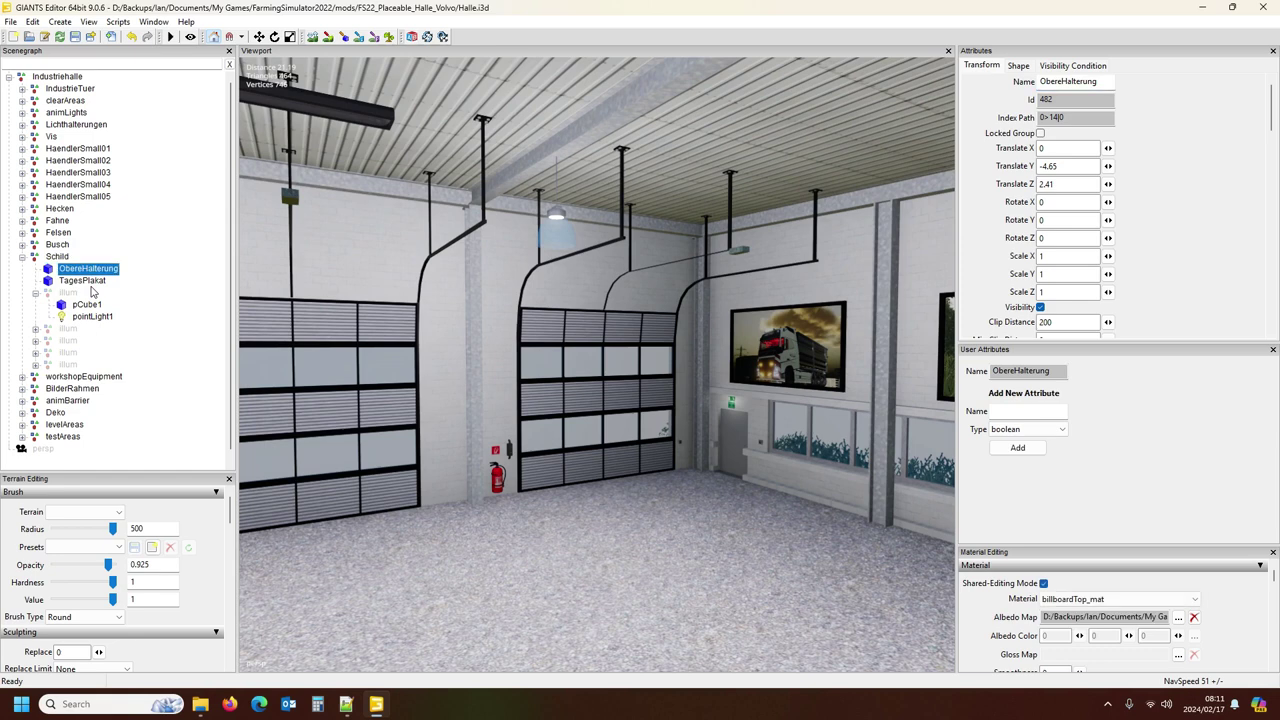
click(82, 281)
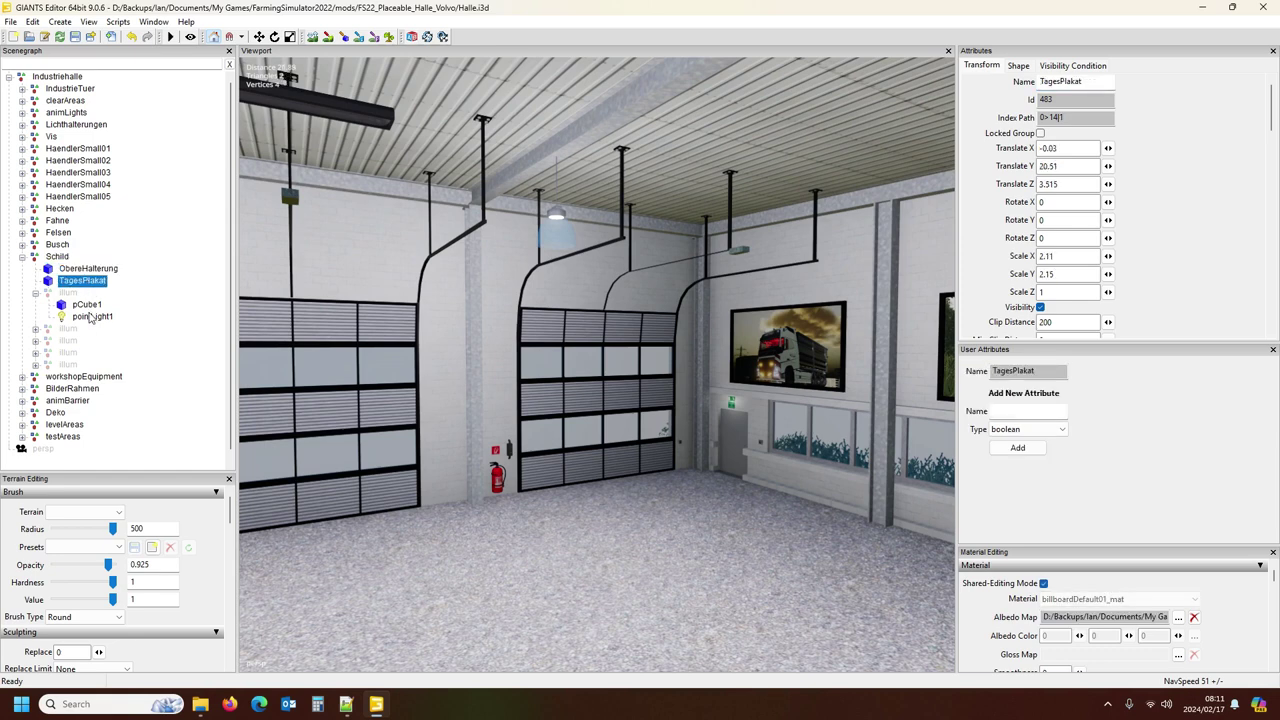
click(92, 316)
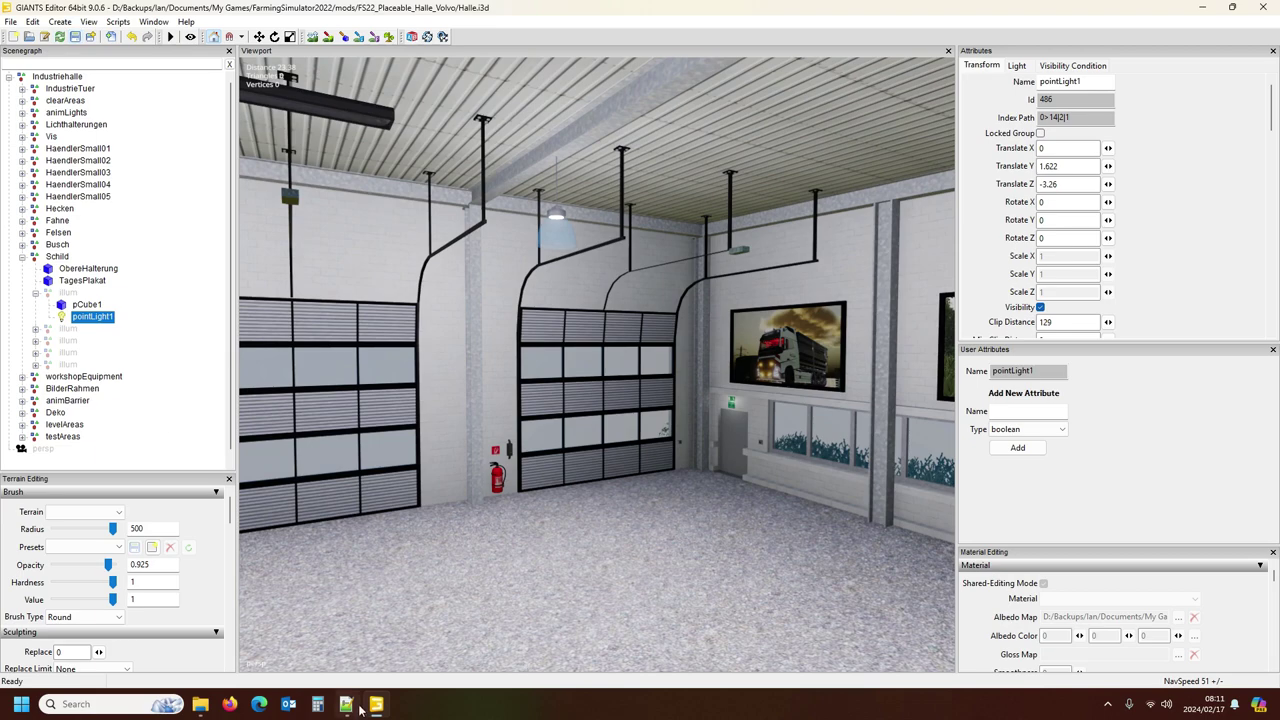
Step: Open Halle.i3d from the FS22_Placeable_Halle_Volvo folder in Notepad++ and close GIANTS Editor
click(199, 712)
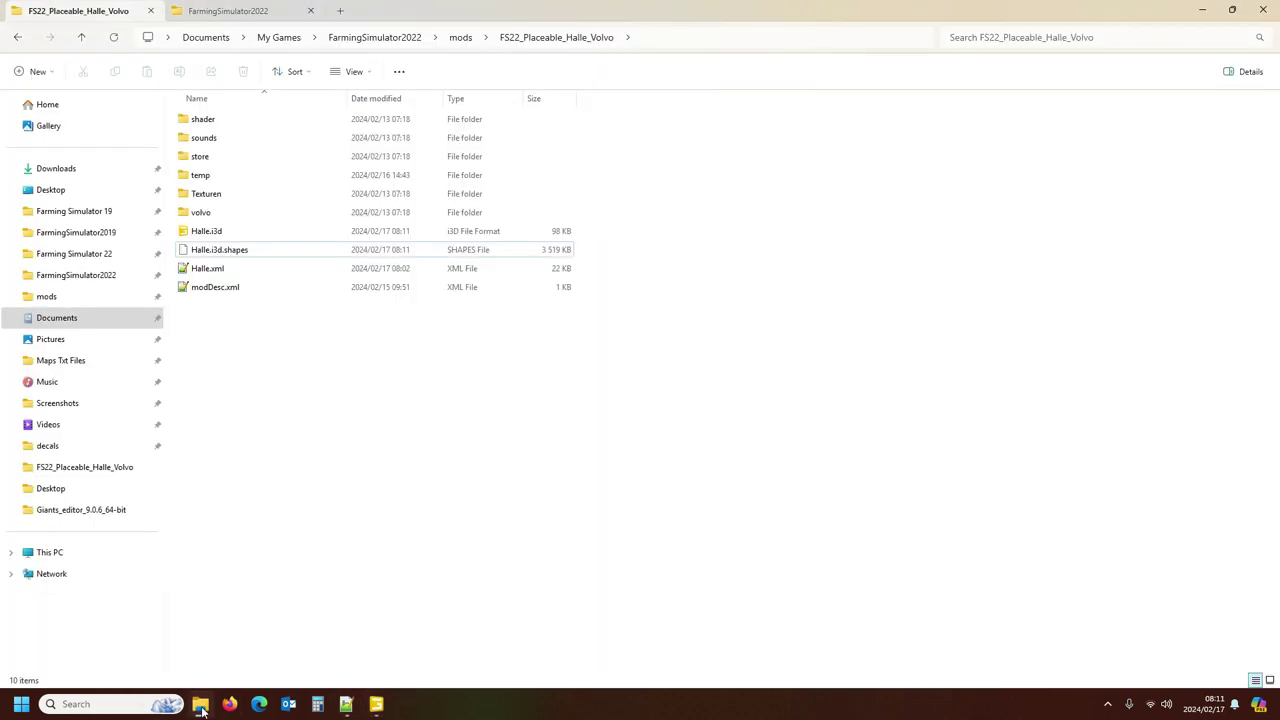
click(212, 233)
right_click(212, 233)
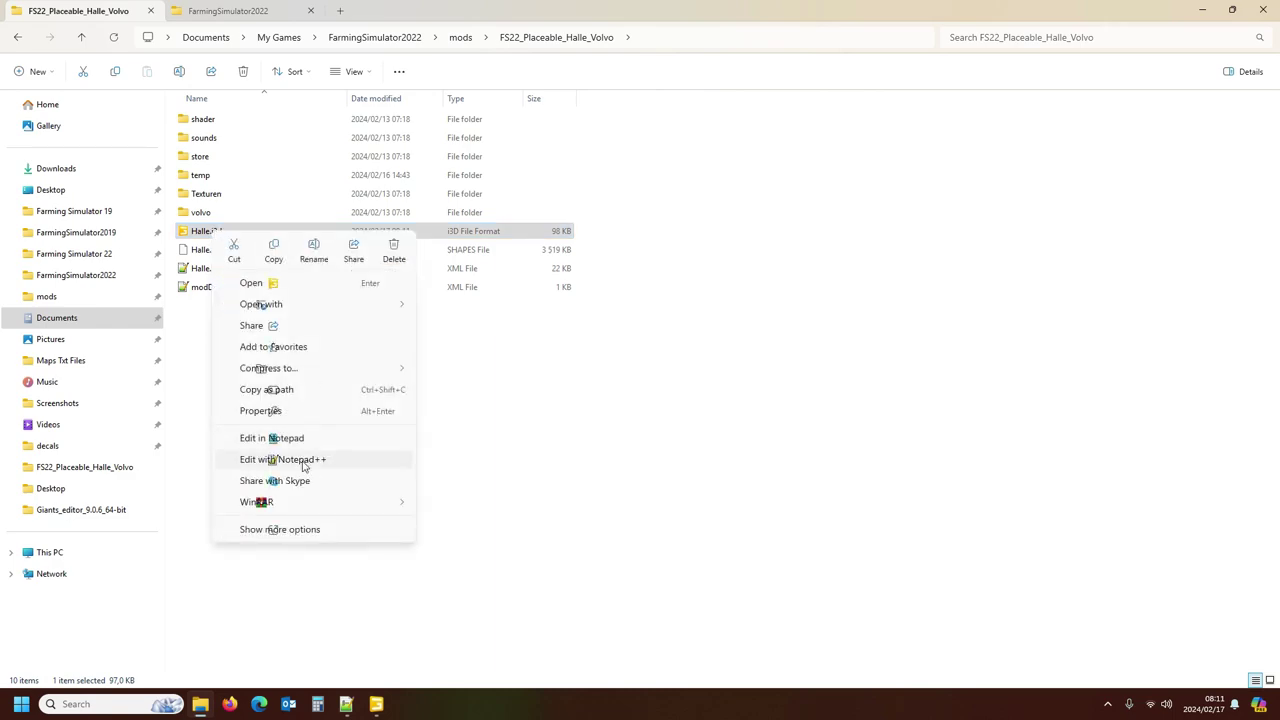
click(304, 460)
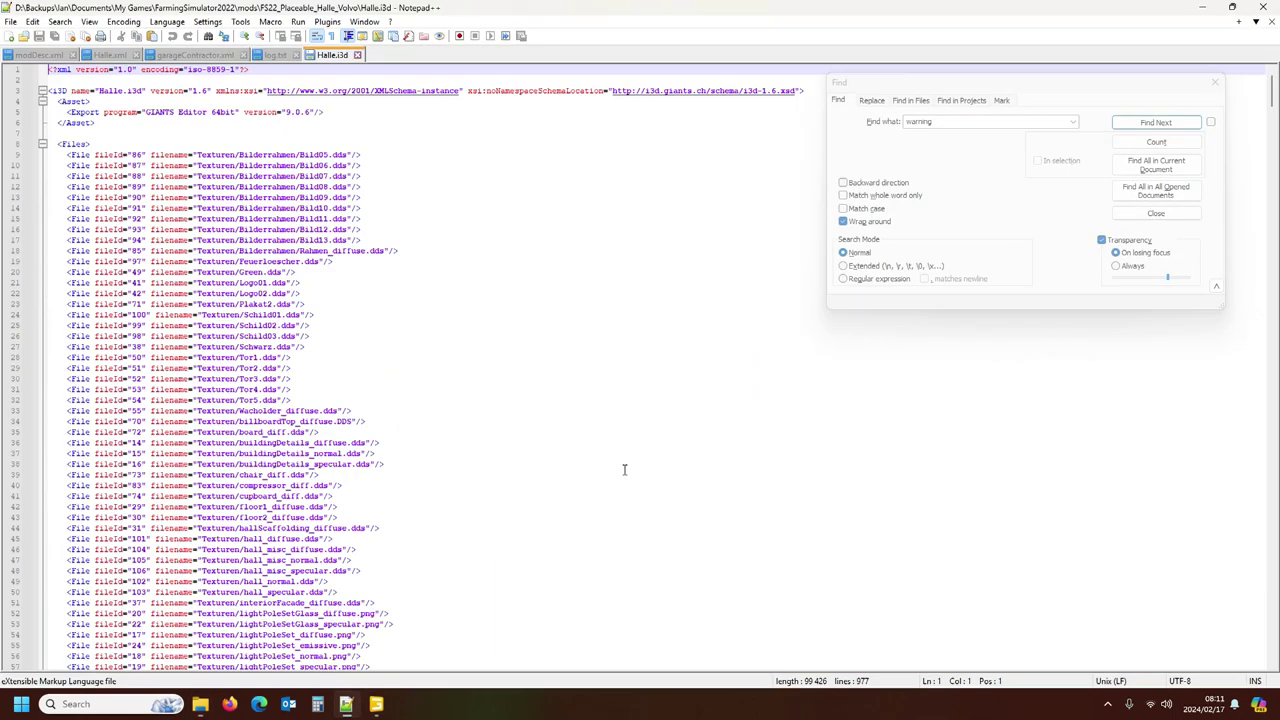
click(378, 705)
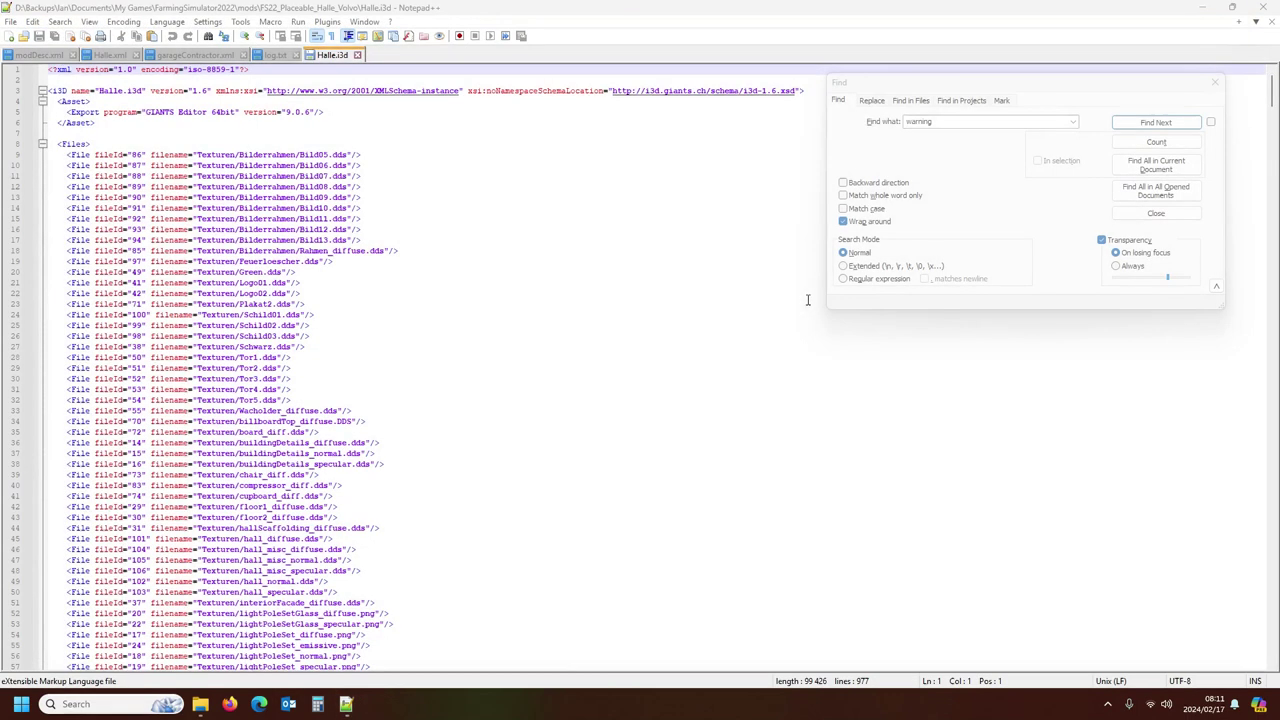
Step: Search Halle.i3d for the NightIllumination attribute named in the log.txt warnings
click(159, 138)
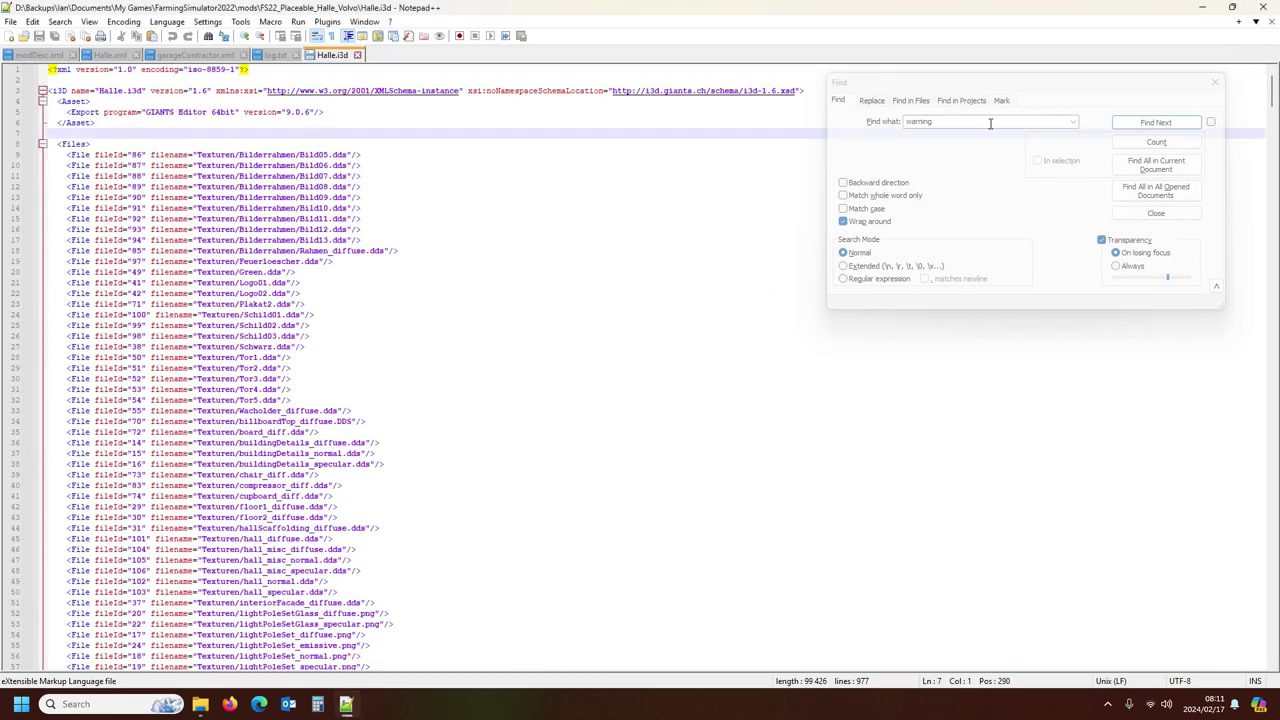
click(888, 133)
mouse_move(206, 709)
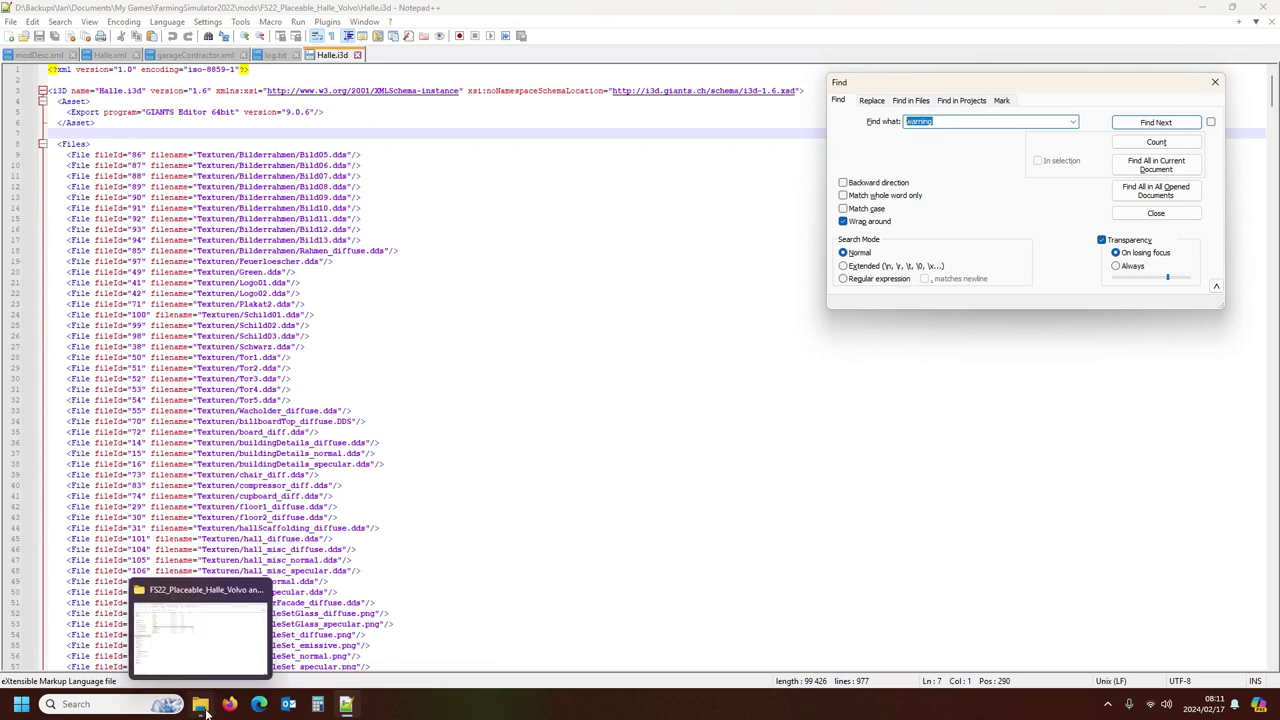
click(274, 54)
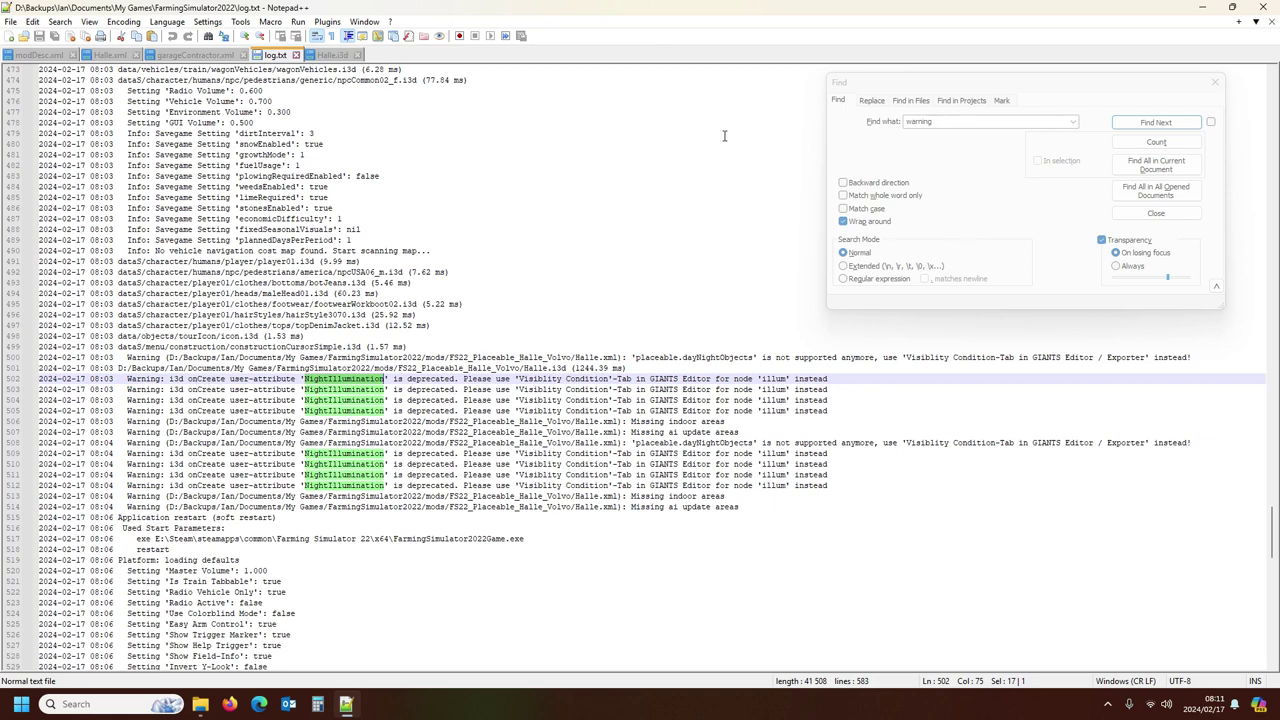
click(333, 55)
click(868, 125)
text(NightIllumination)
click(1116, 125)
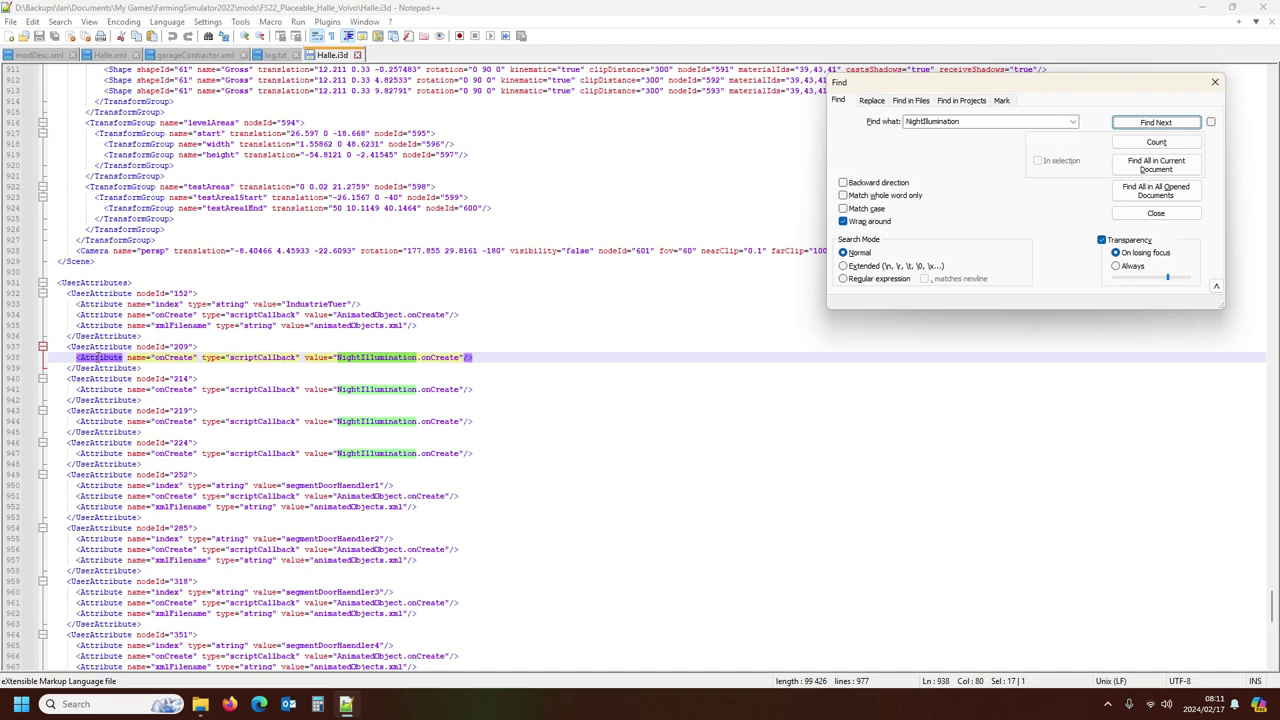
Step: Search Halle.i3d for Id="209" to locate the scene node that uses the first NightIllumination user attribute
click(99, 346)
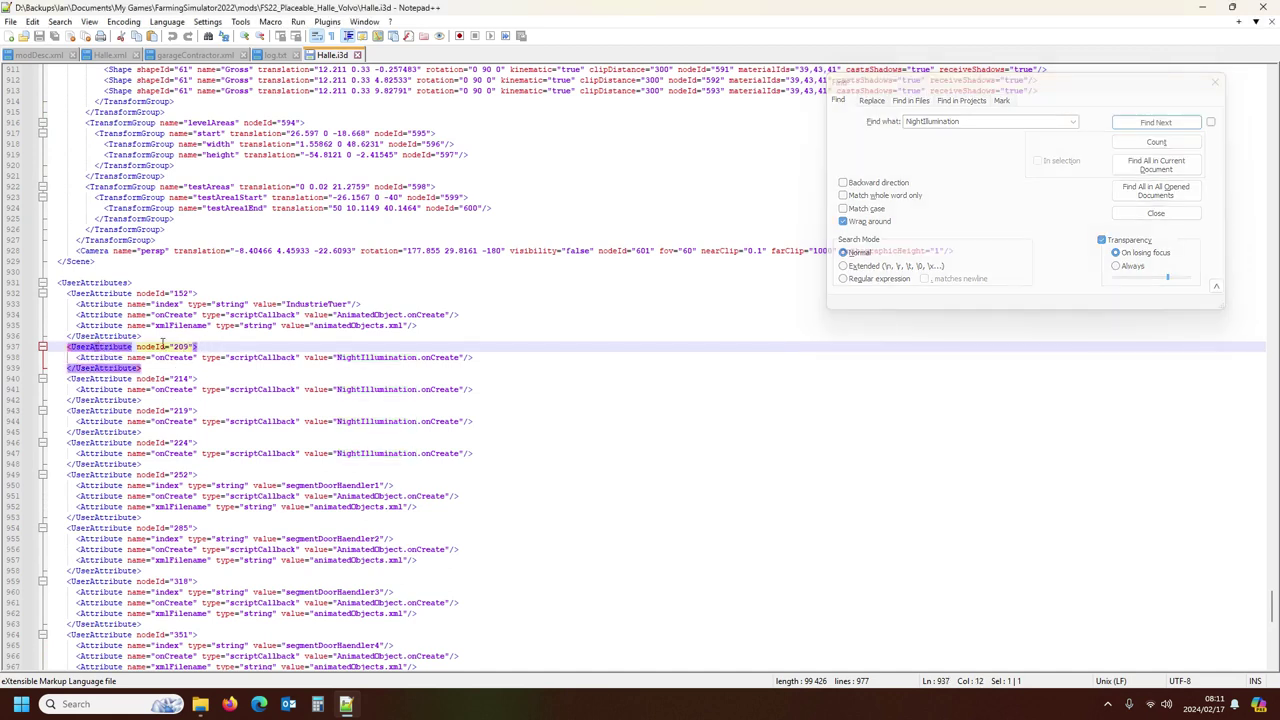
drag(157, 346, 190, 346)
click(993, 121)
key(ctrl+a)
text(Id="209")
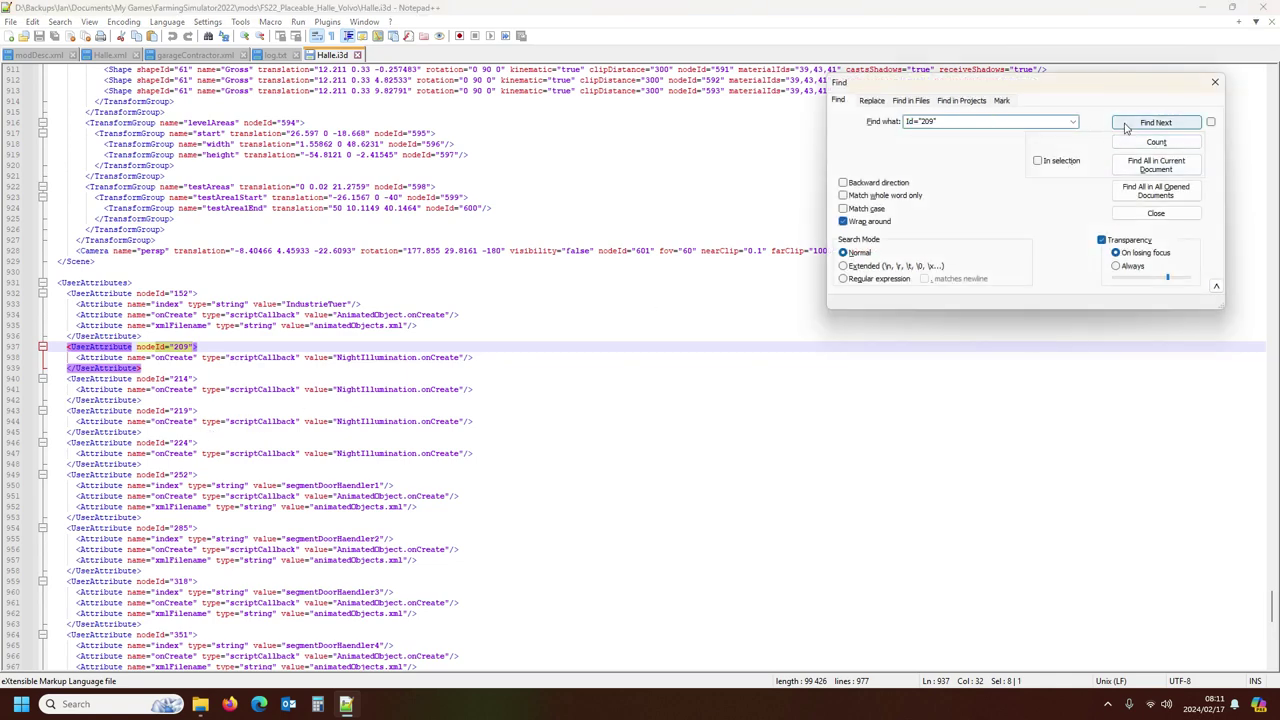
click(1125, 124)
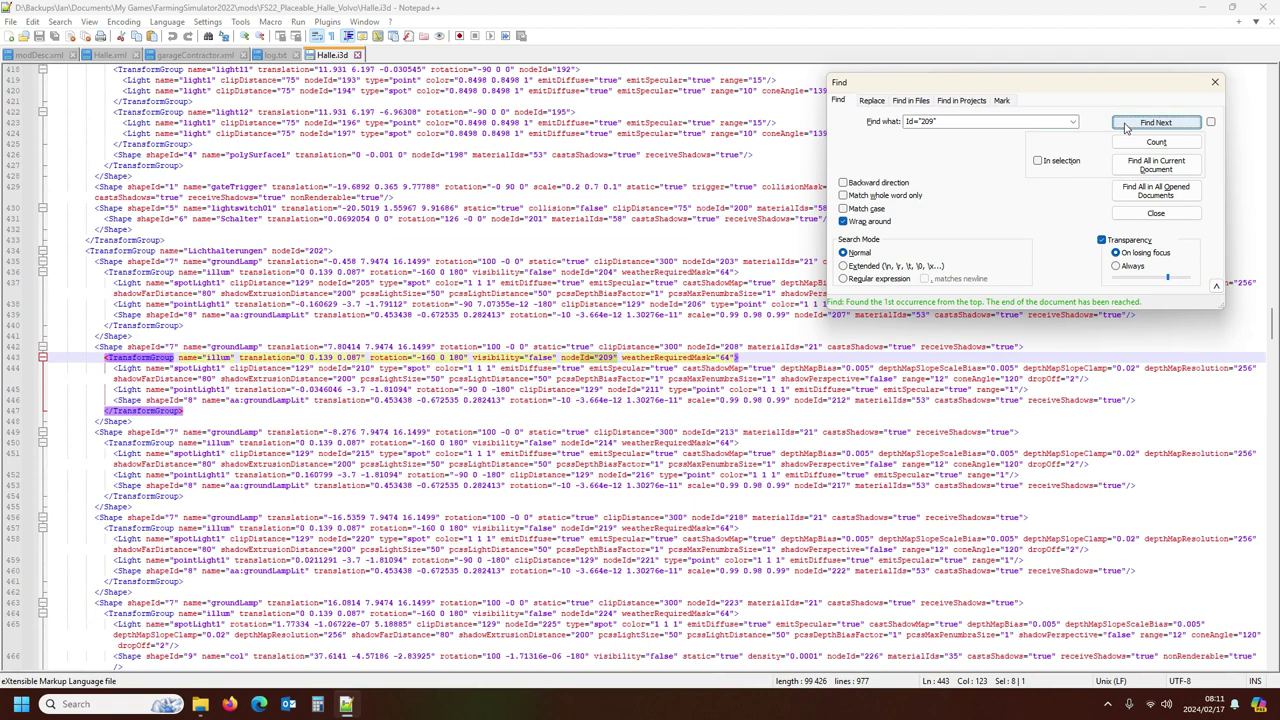
Step: Highlight the groundLamp name on the shape enclosing node 209 and examine the illum groups of the other lamps
click(228, 347)
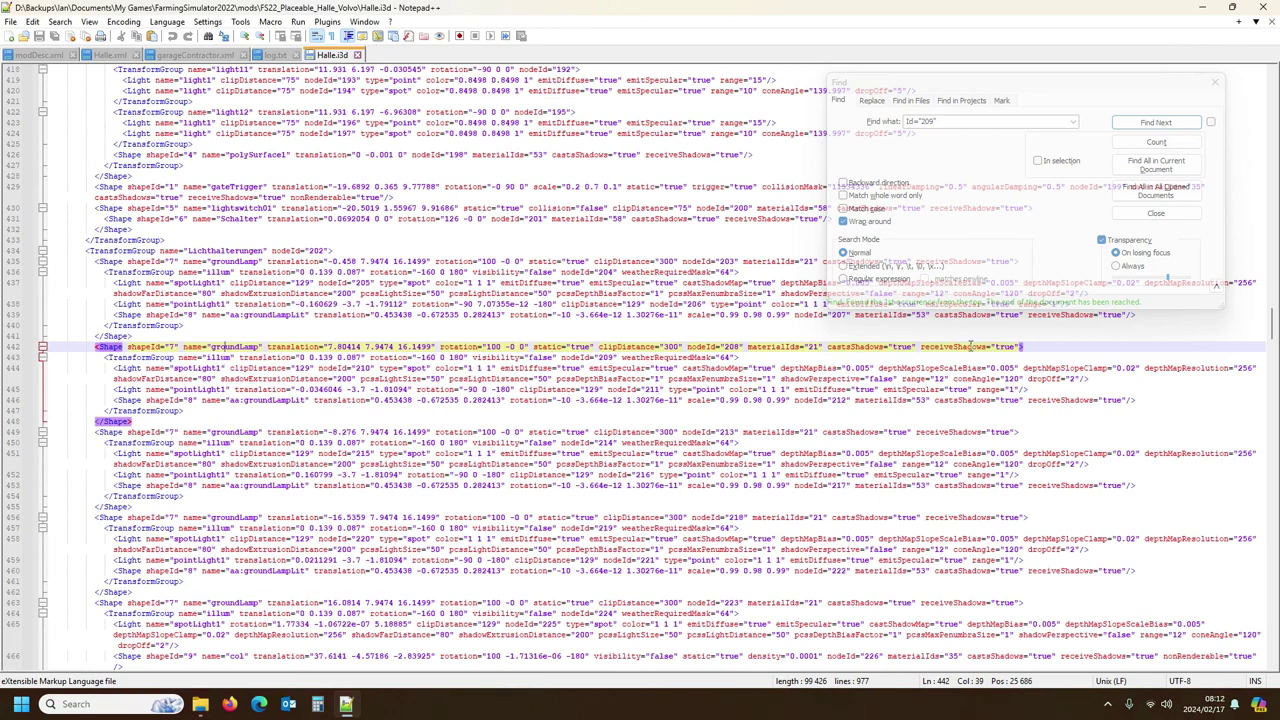
double_click(228, 347)
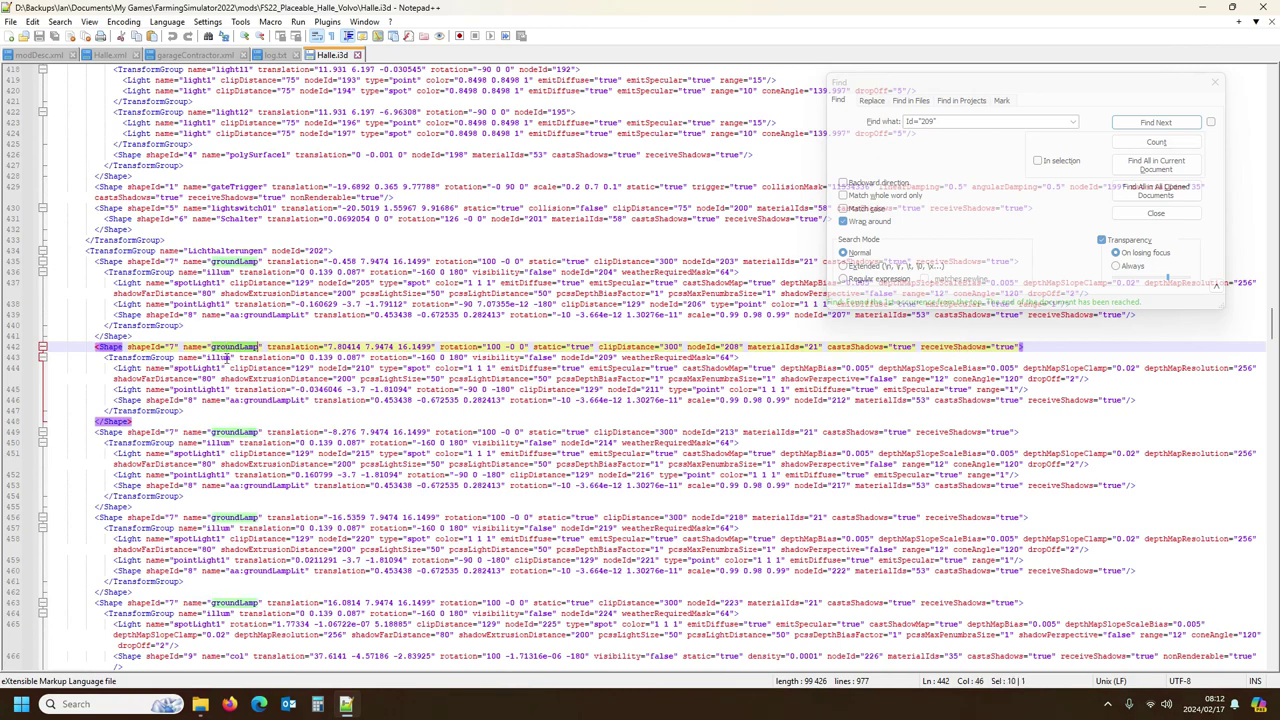
scroll(267, 382, down, 3)
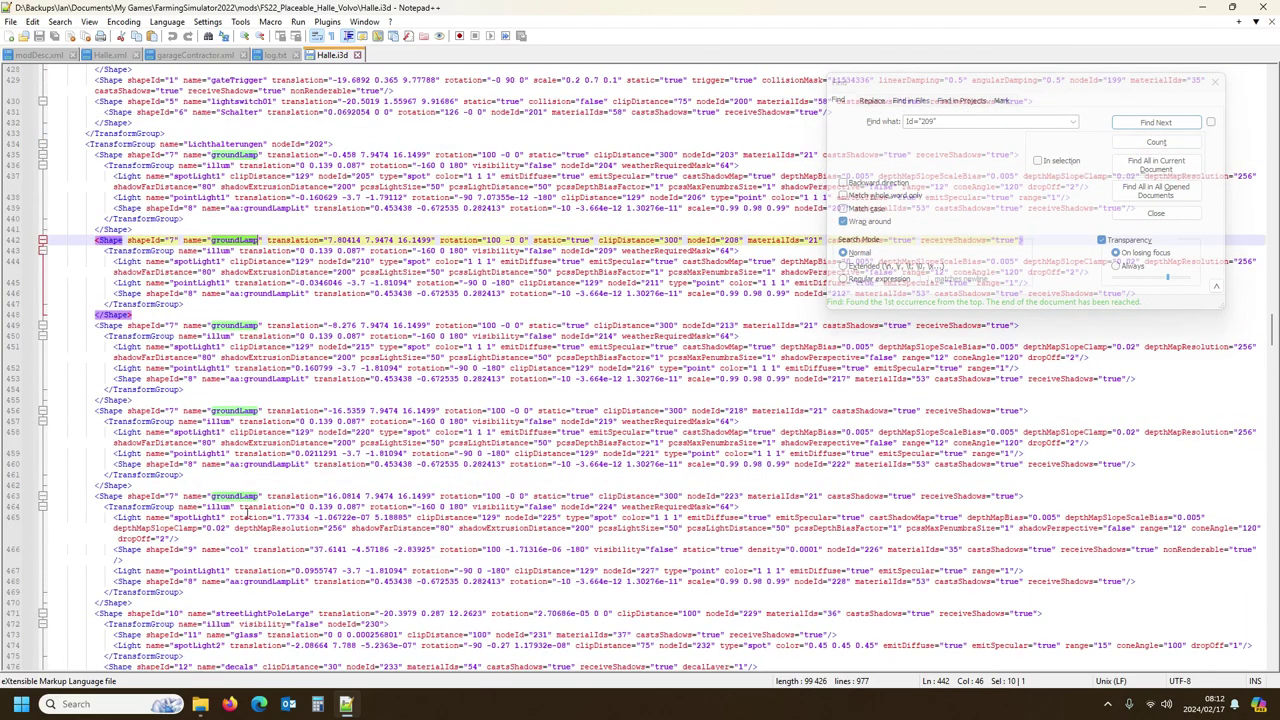
Step: Open Halle.i3d from the FS22_Placeable_Halle_Volvo folder in GIANTS Editor 9.0.6
click(200, 704)
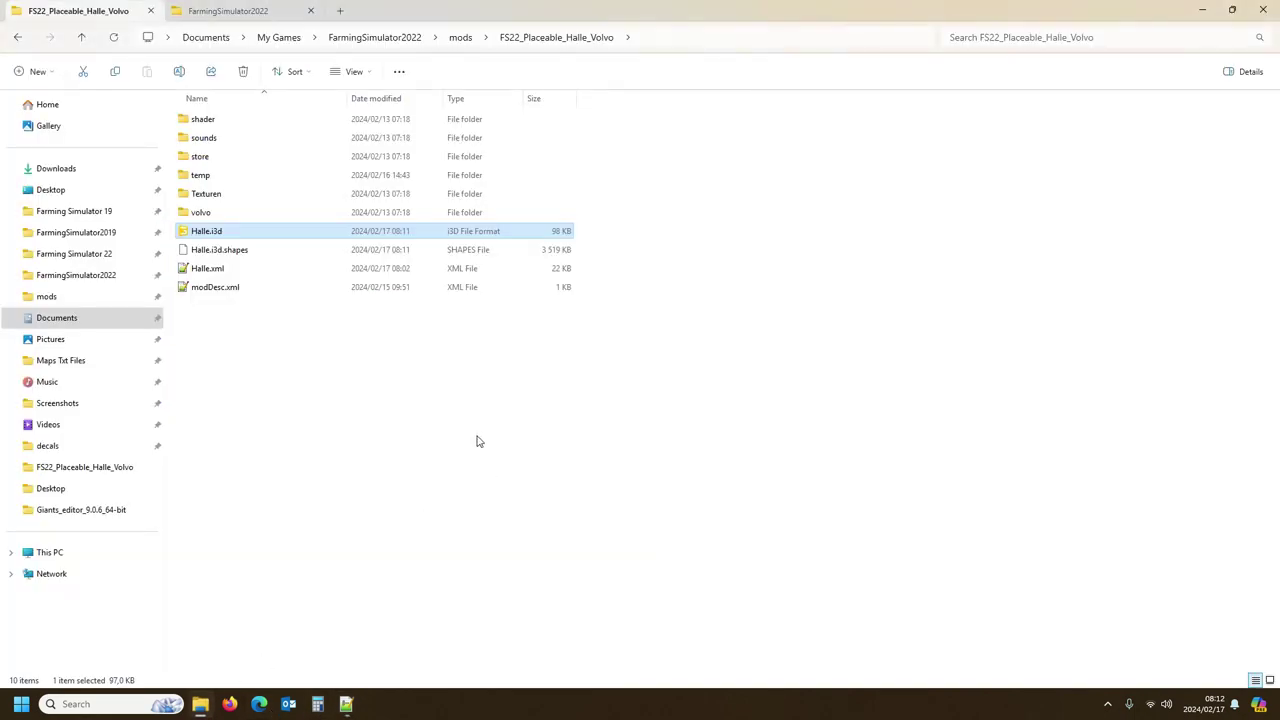
double_click(220, 233)
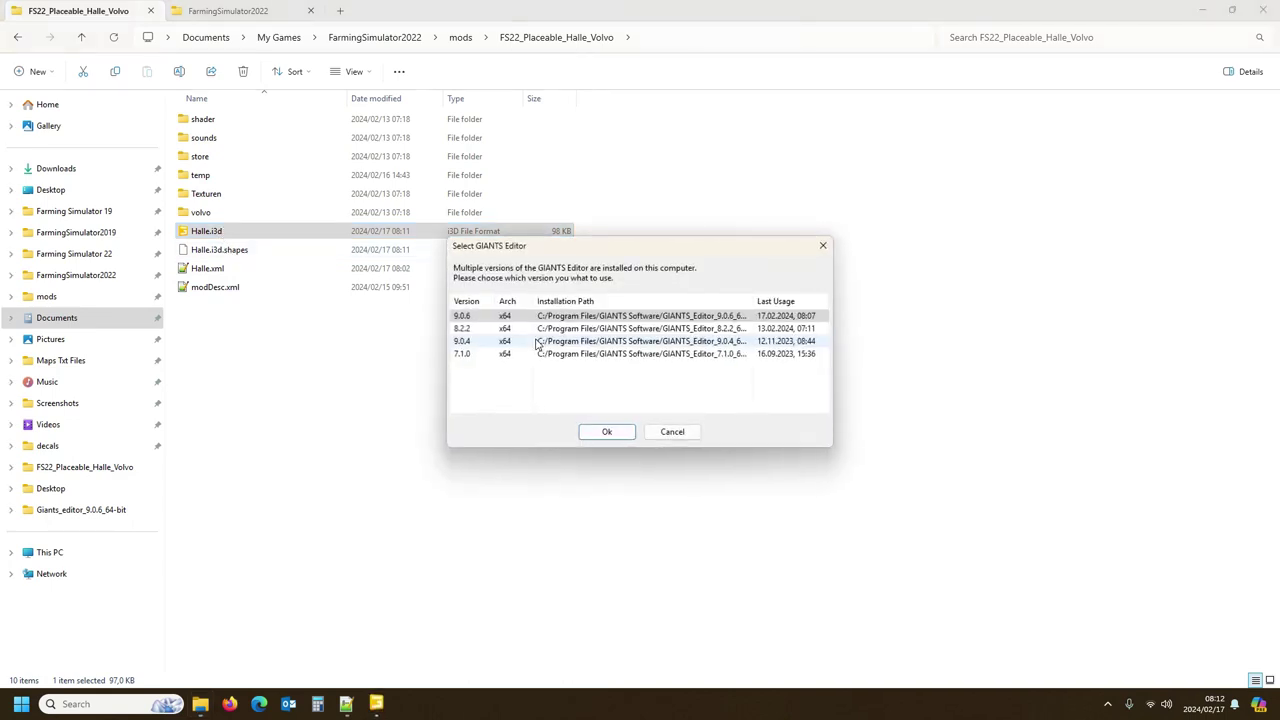
click(608, 436)
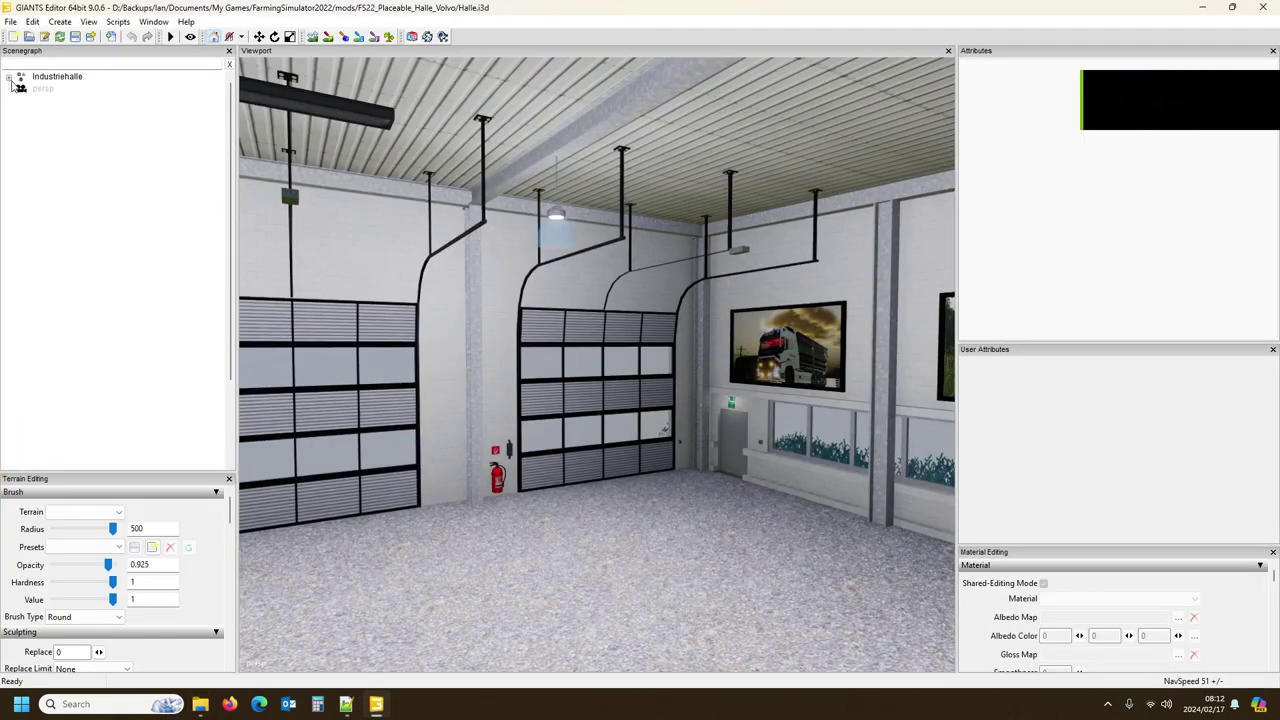
Step: Filter the scenegraph for "ground" to locate the Lichthalterungen group, clear the filter and expand that group
click(9, 77)
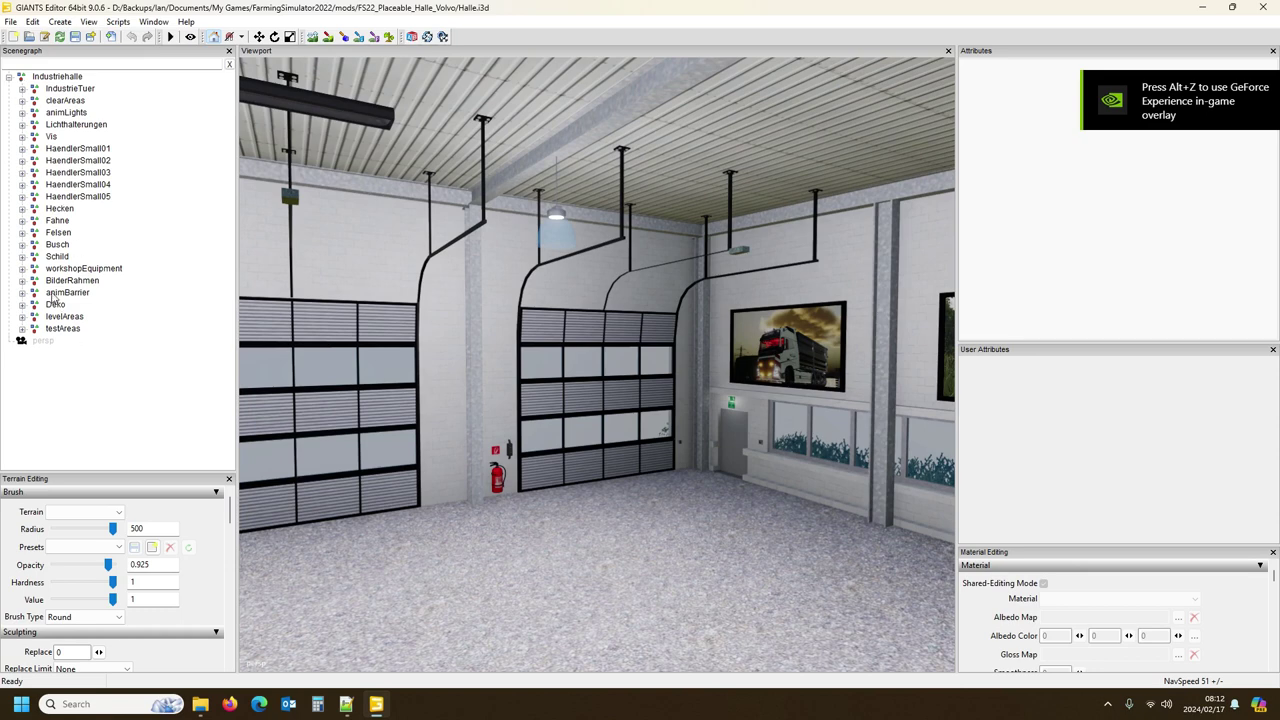
click(80, 62)
text(ground)
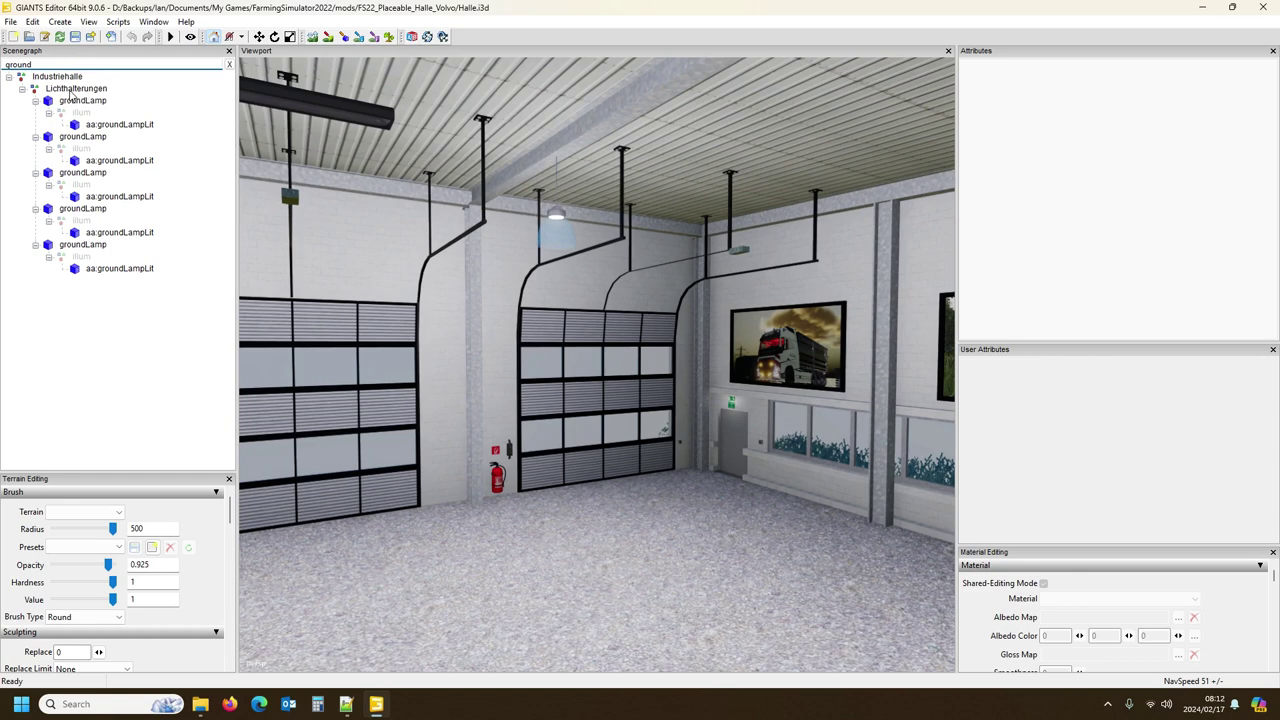
click(74, 89)
click(229, 64)
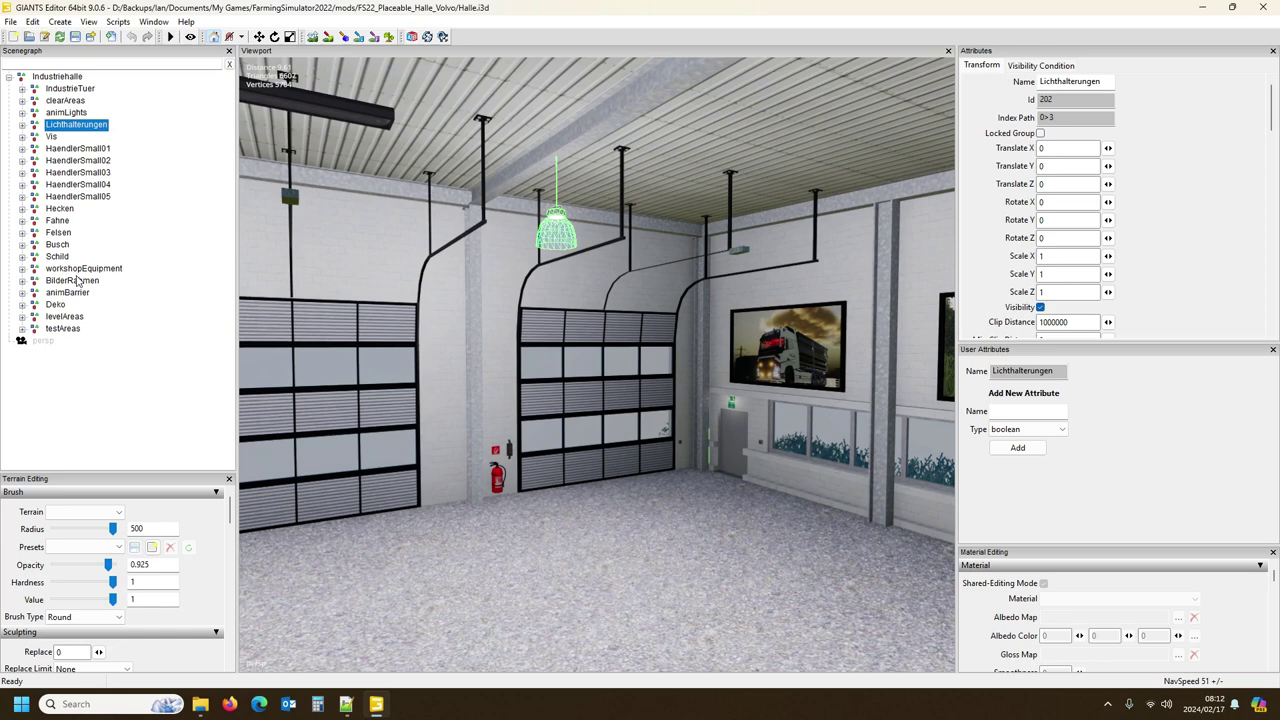
click(22, 124)
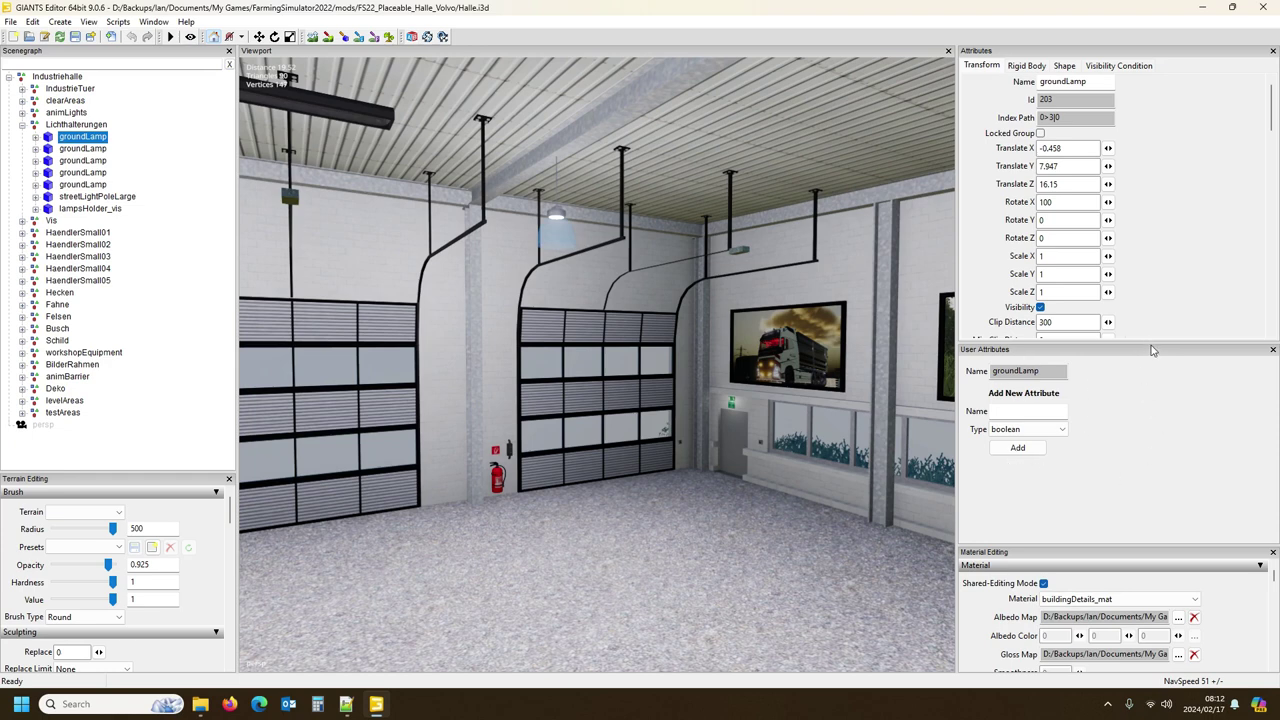
Step: Expand the first groundLamp and check its illum children spotLight1, pointLight1 and aa:groundLampLit for user attributes
click(35, 136)
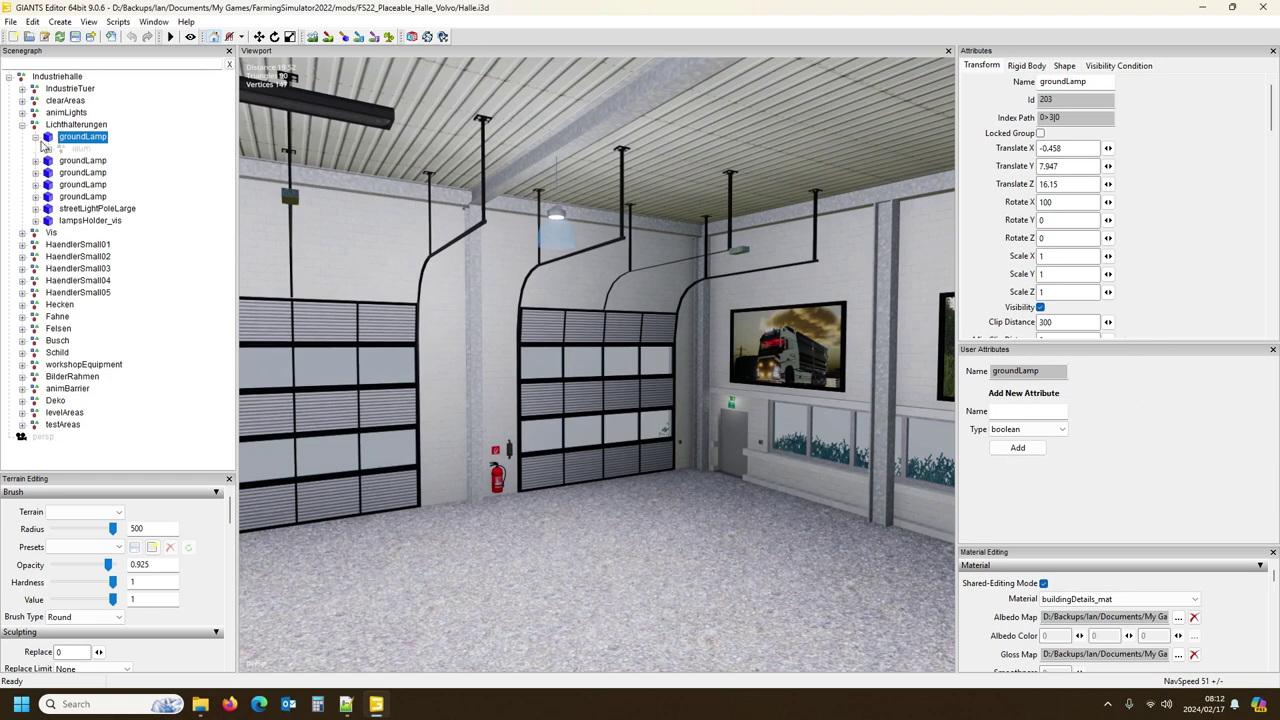
click(48, 148)
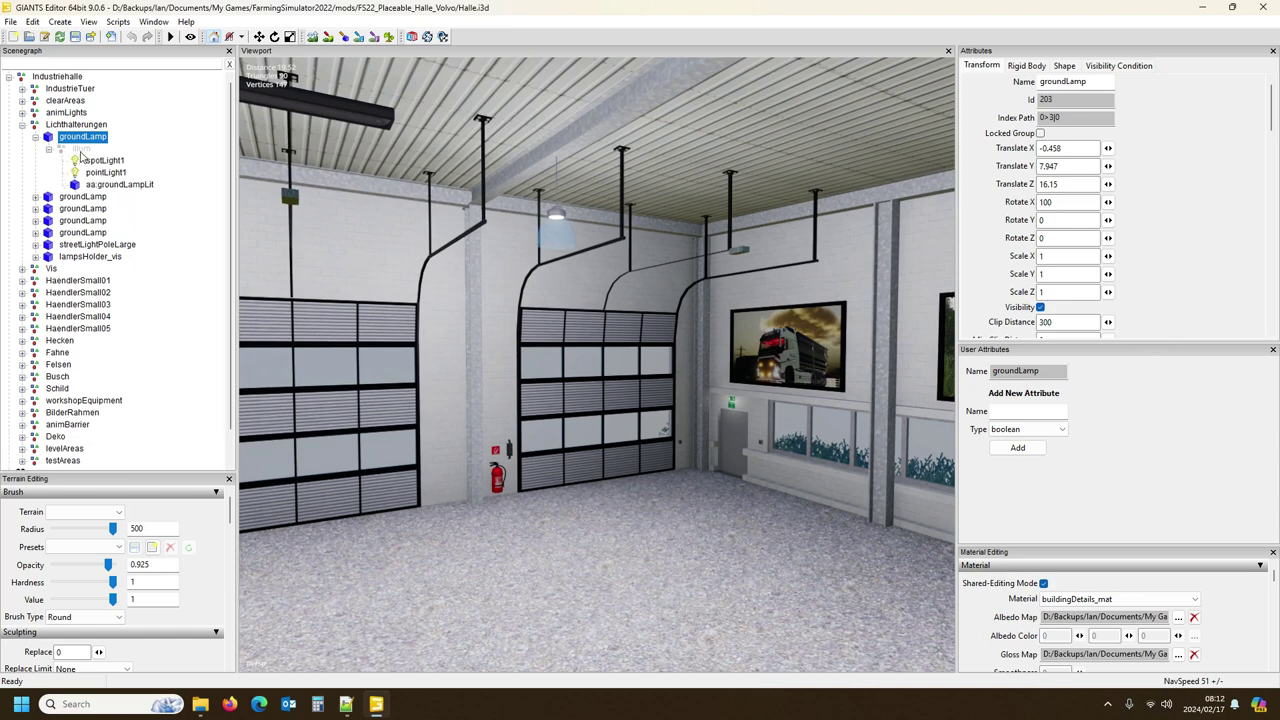
click(80, 149)
click(96, 161)
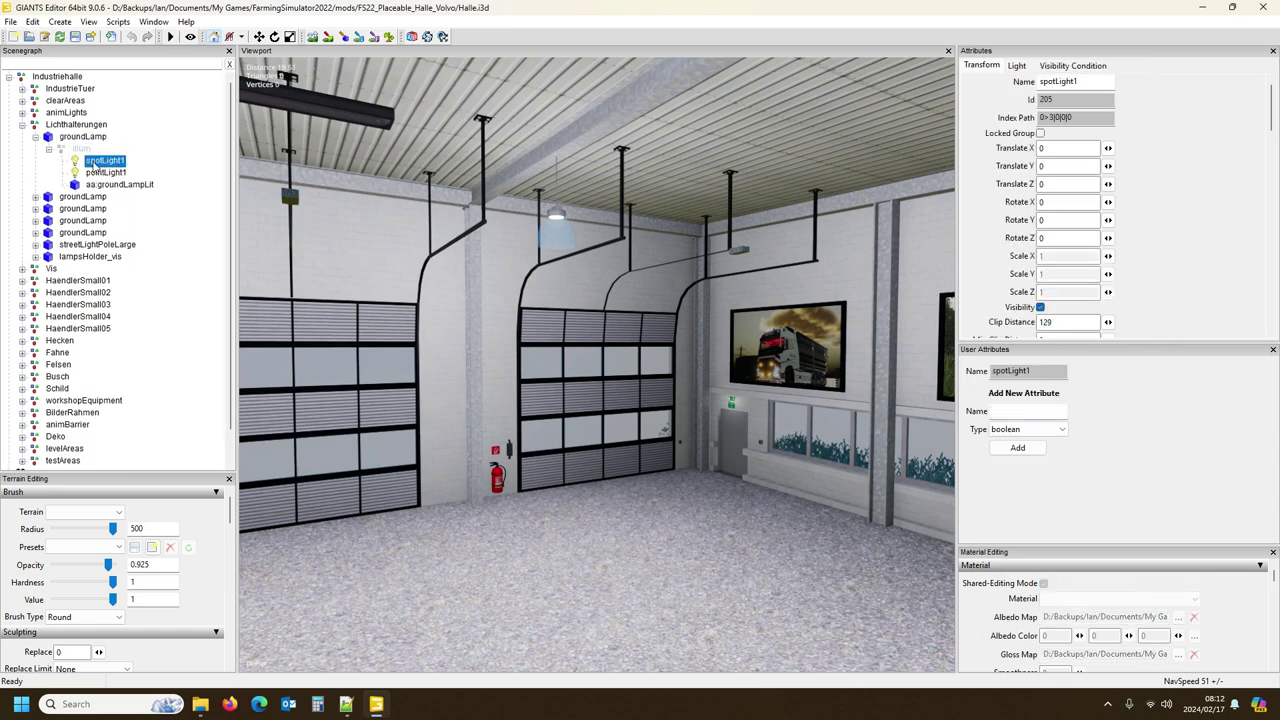
click(104, 174)
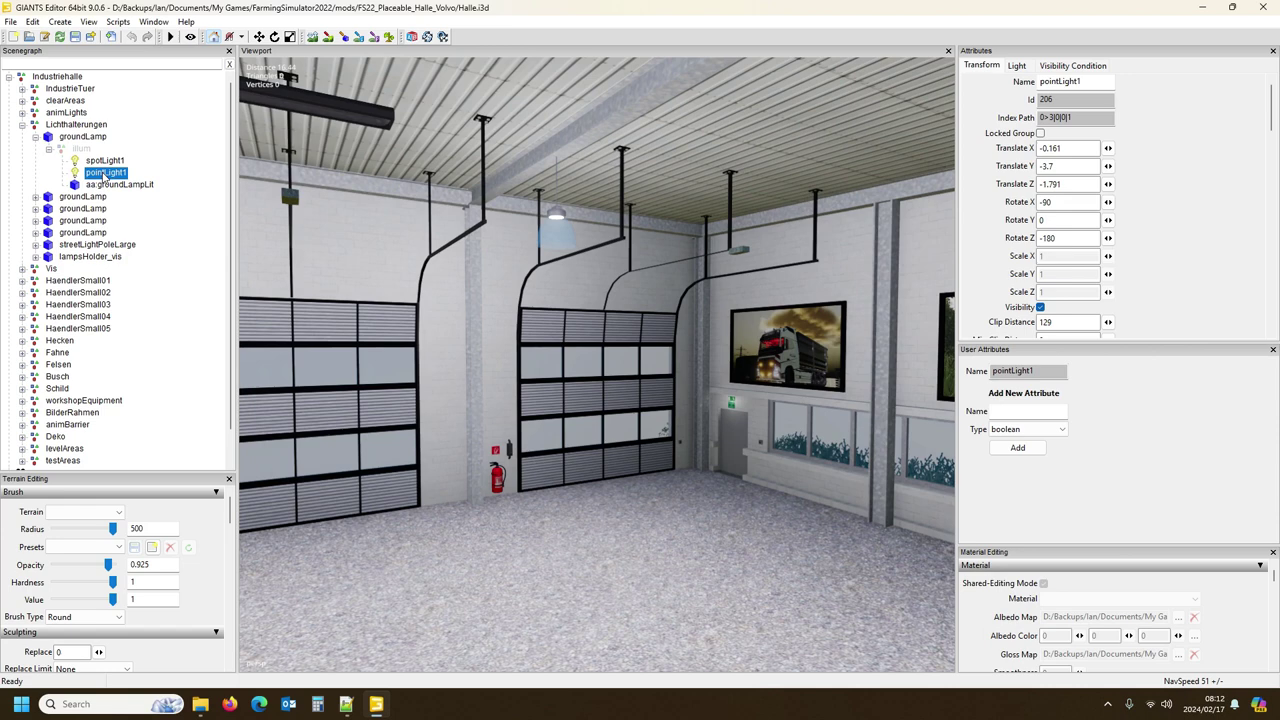
click(106, 185)
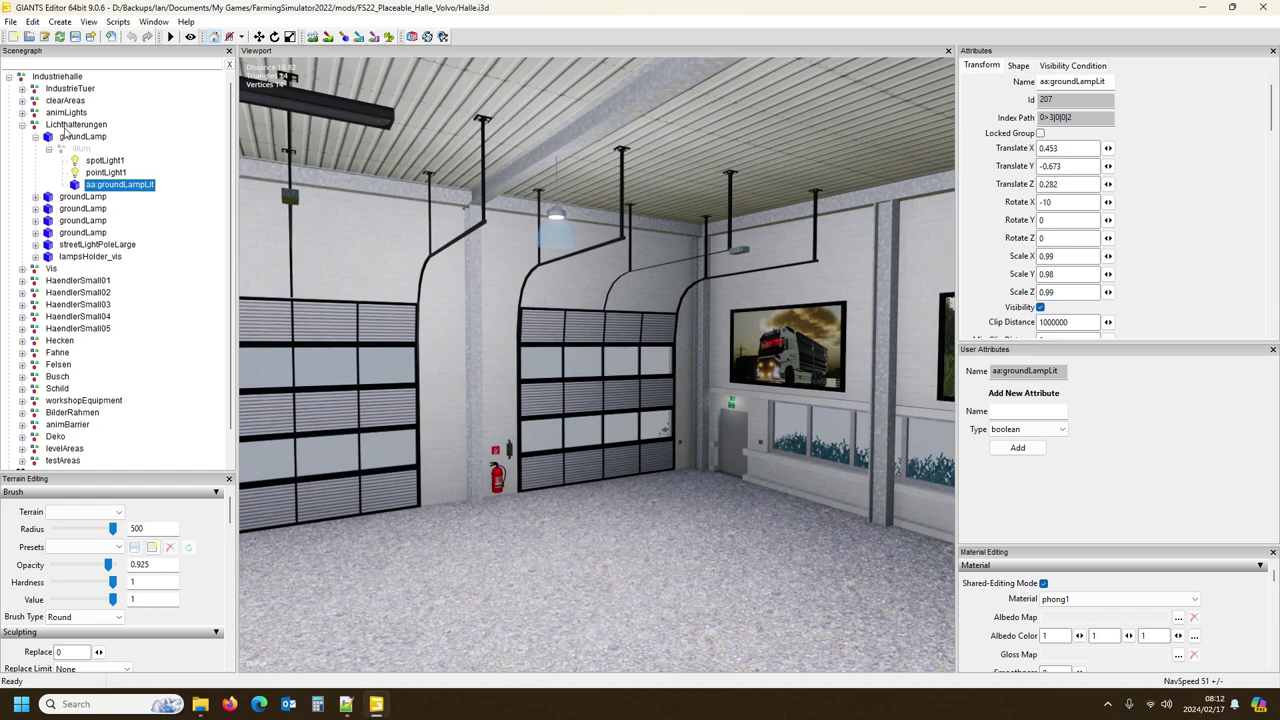
click(66, 125)
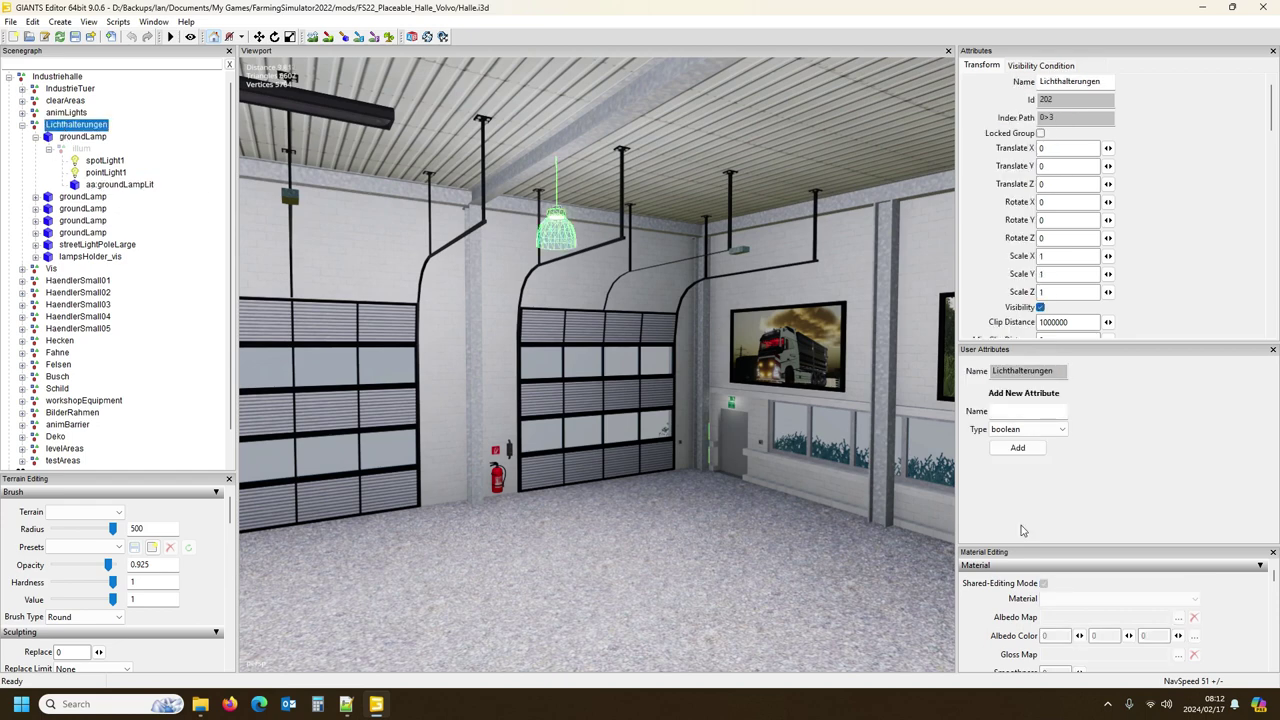
Step: Switch to Notepad++, search Halle.i3d for NightIllumination and examine the node IDs listed in the UserAttributes section
click(346, 704)
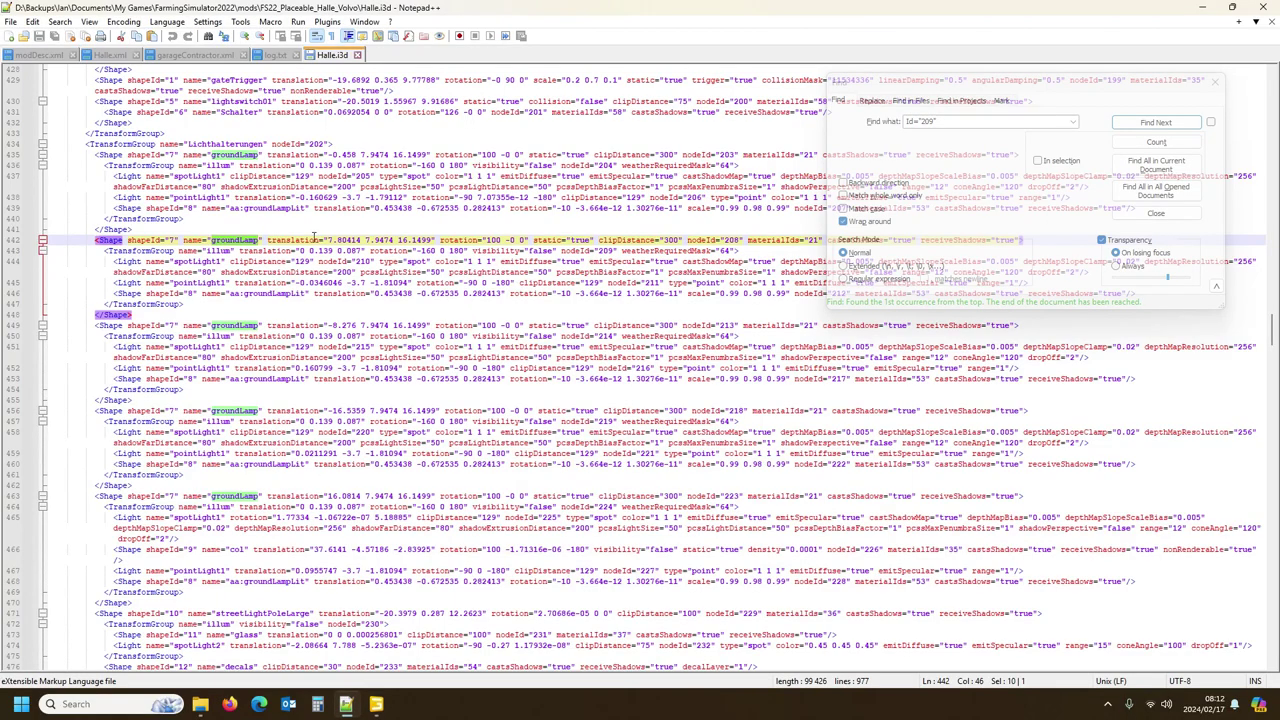
click(1072, 122)
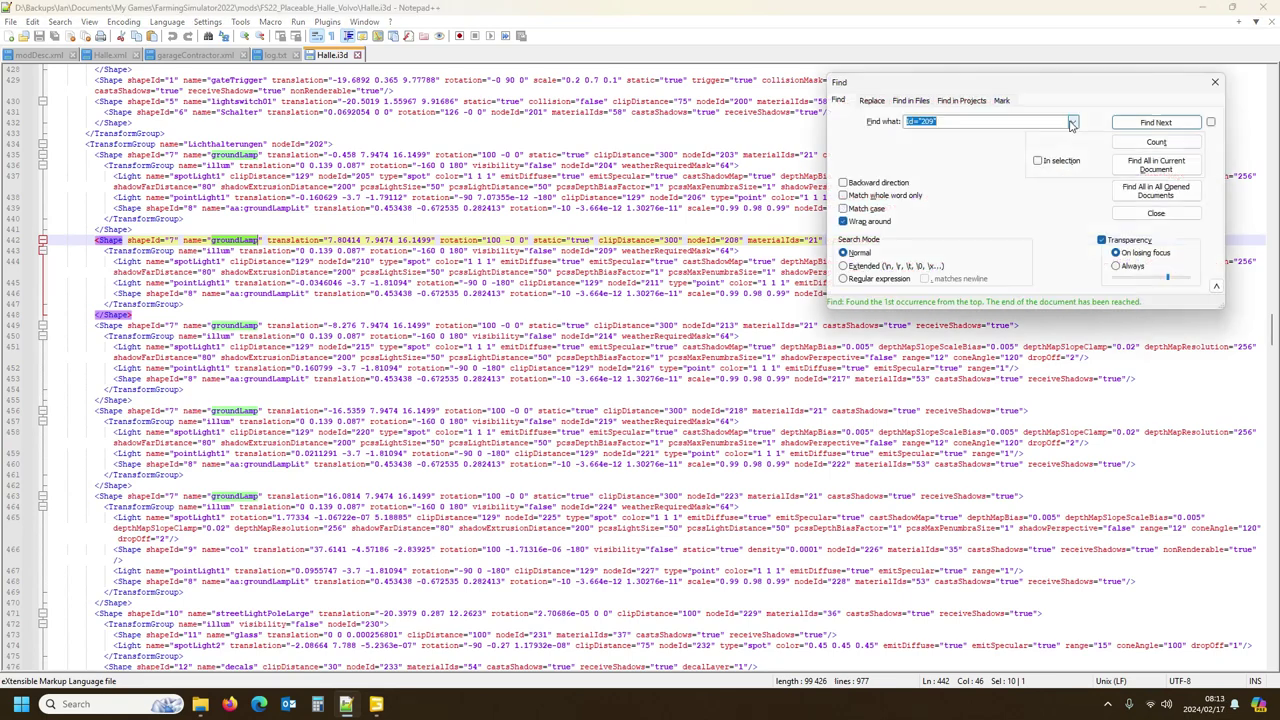
click(940, 142)
click(1156, 122)
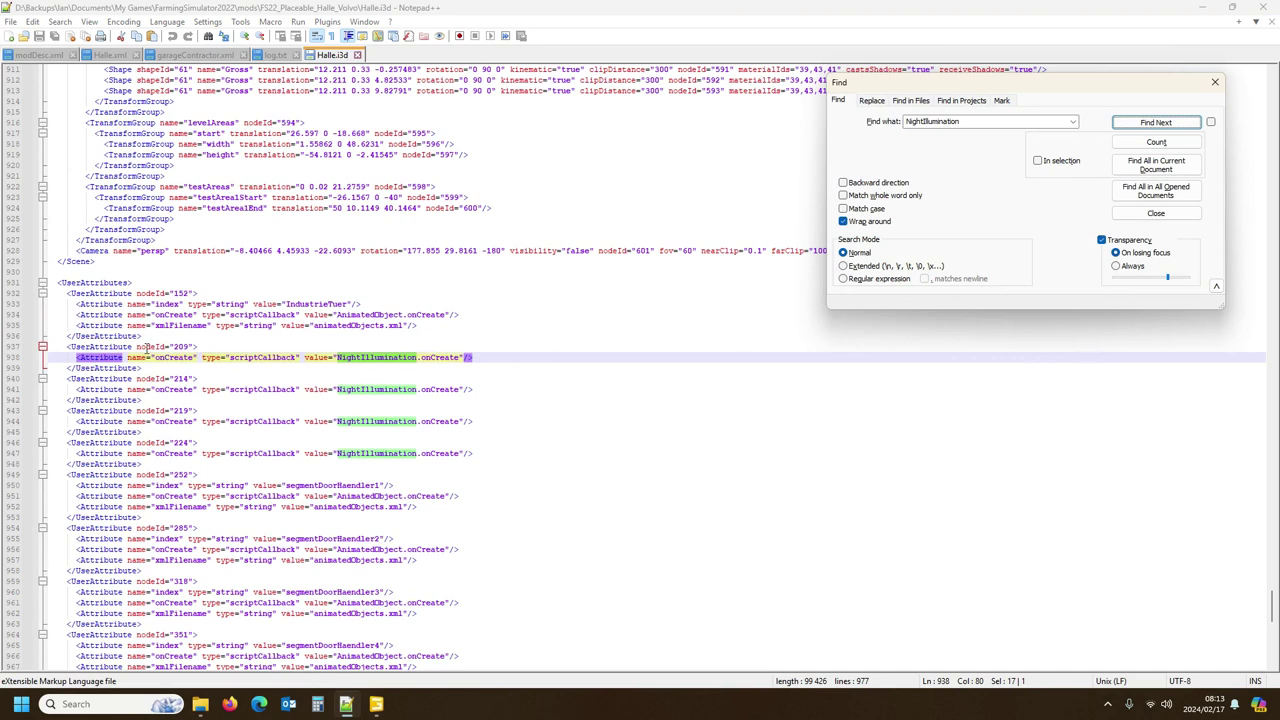
click(133, 347)
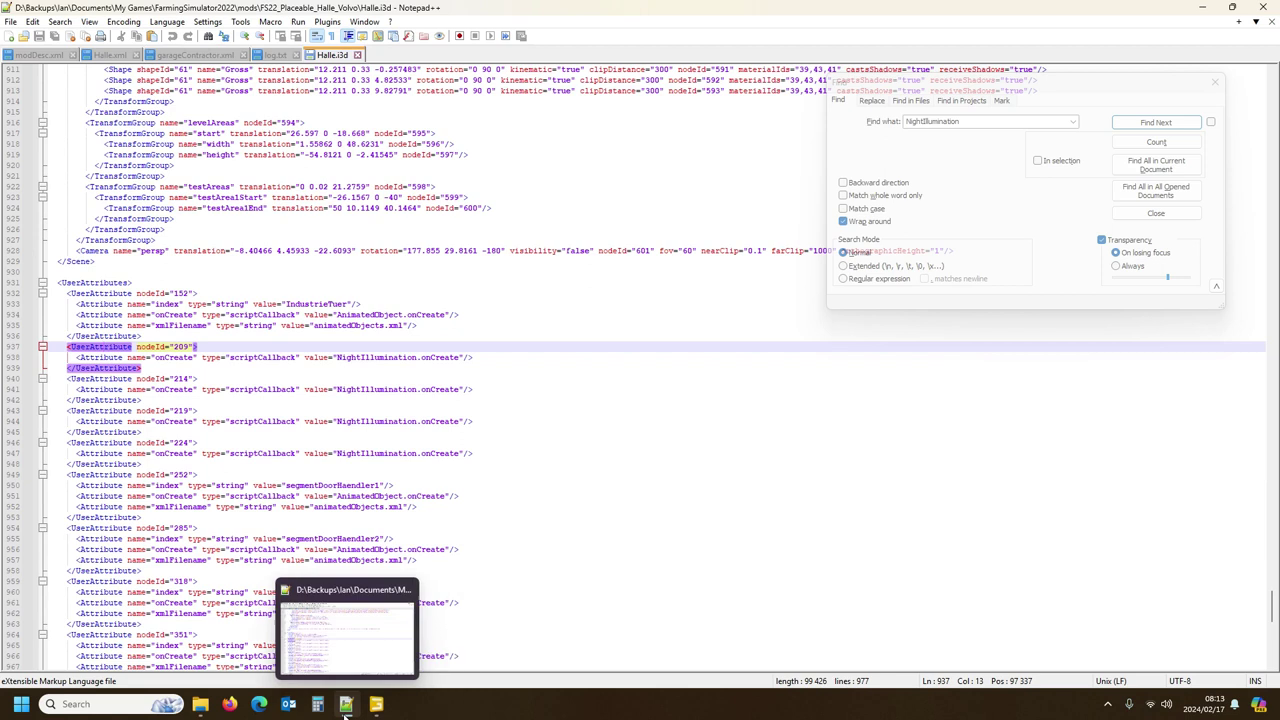
click(87, 284)
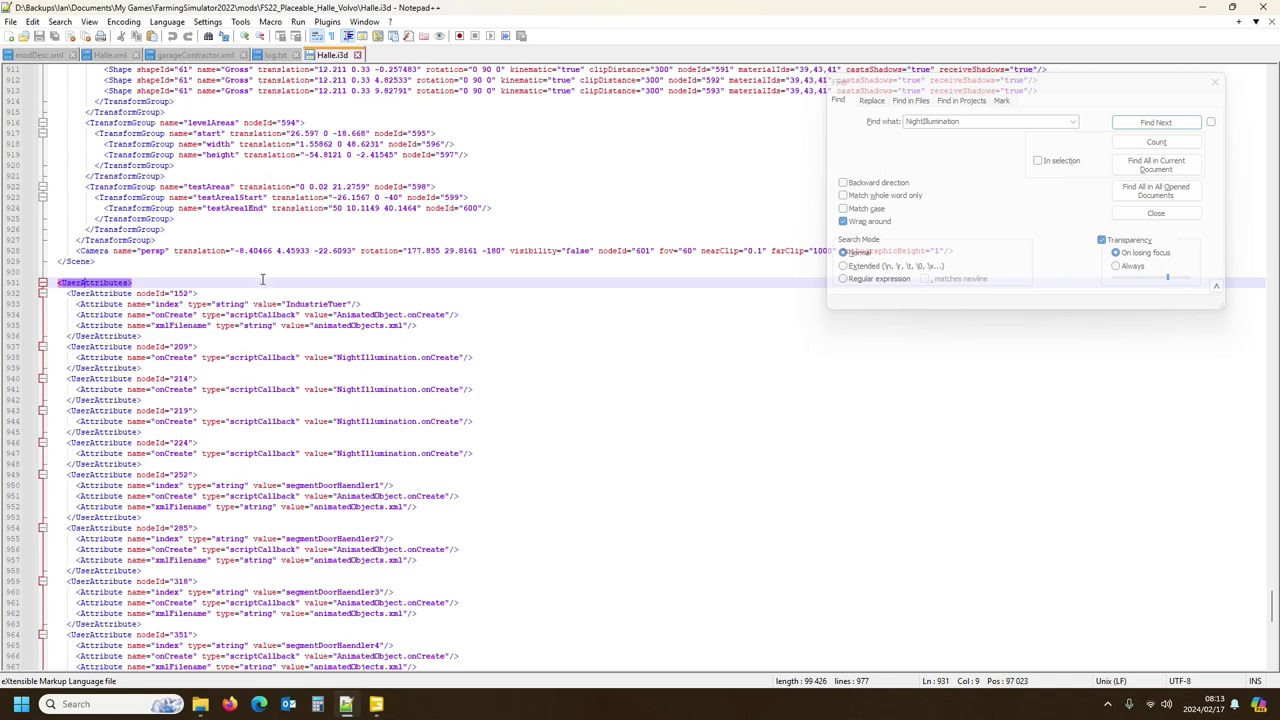
scroll(262, 279, down, 14)
scroll(281, 290, up, 17)
scroll(281, 290, up, 13)
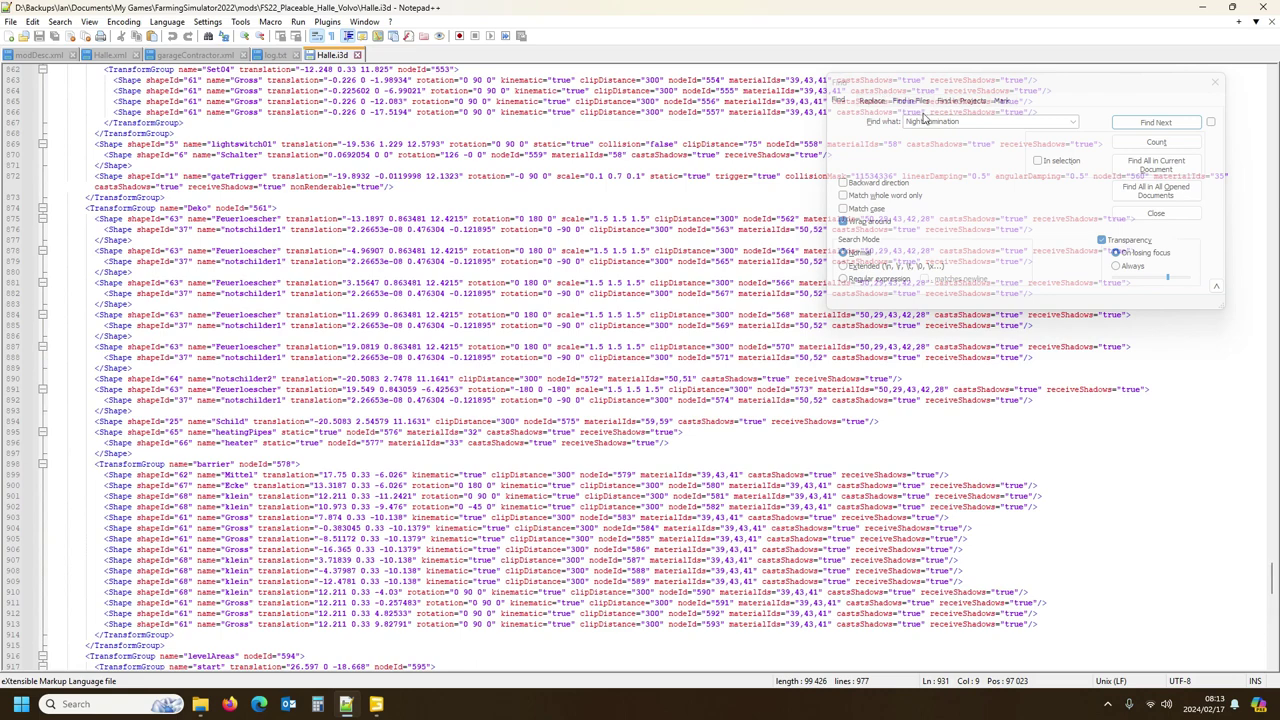
Step: Search Halle.i3d for Id="209" again, continuing to the illum TransformGroup in the scene section
click(1072, 121)
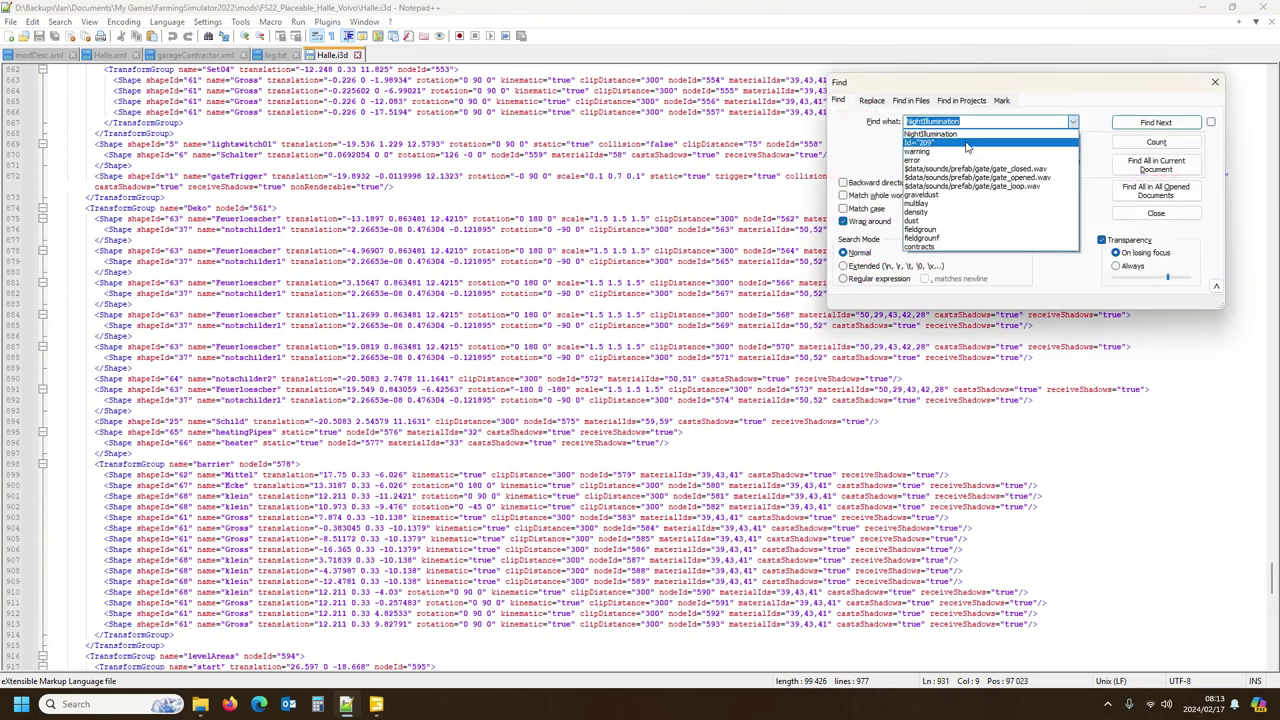
click(919, 142)
click(1155, 122)
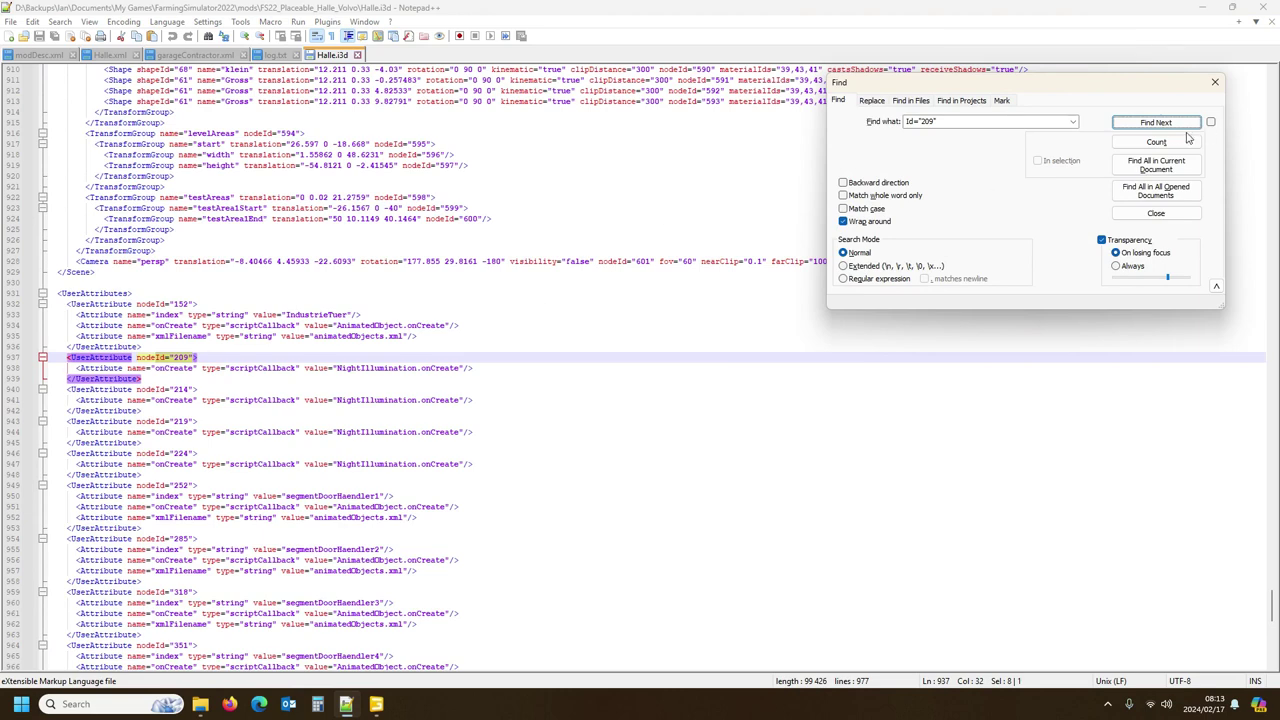
click(1178, 125)
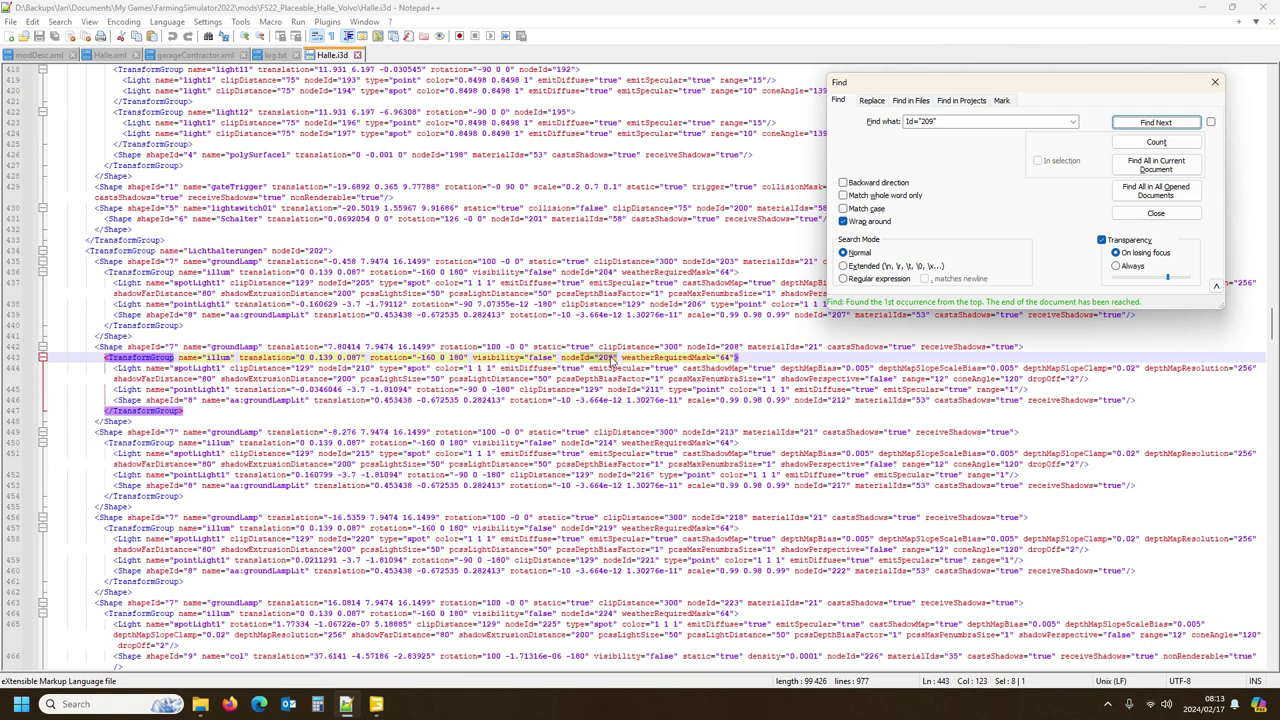
Step: Back in GIANTS Editor, delete the NightIllumination.onCreate attribute from the second groundLamp's illum group, node 209
mouse_move(373, 712)
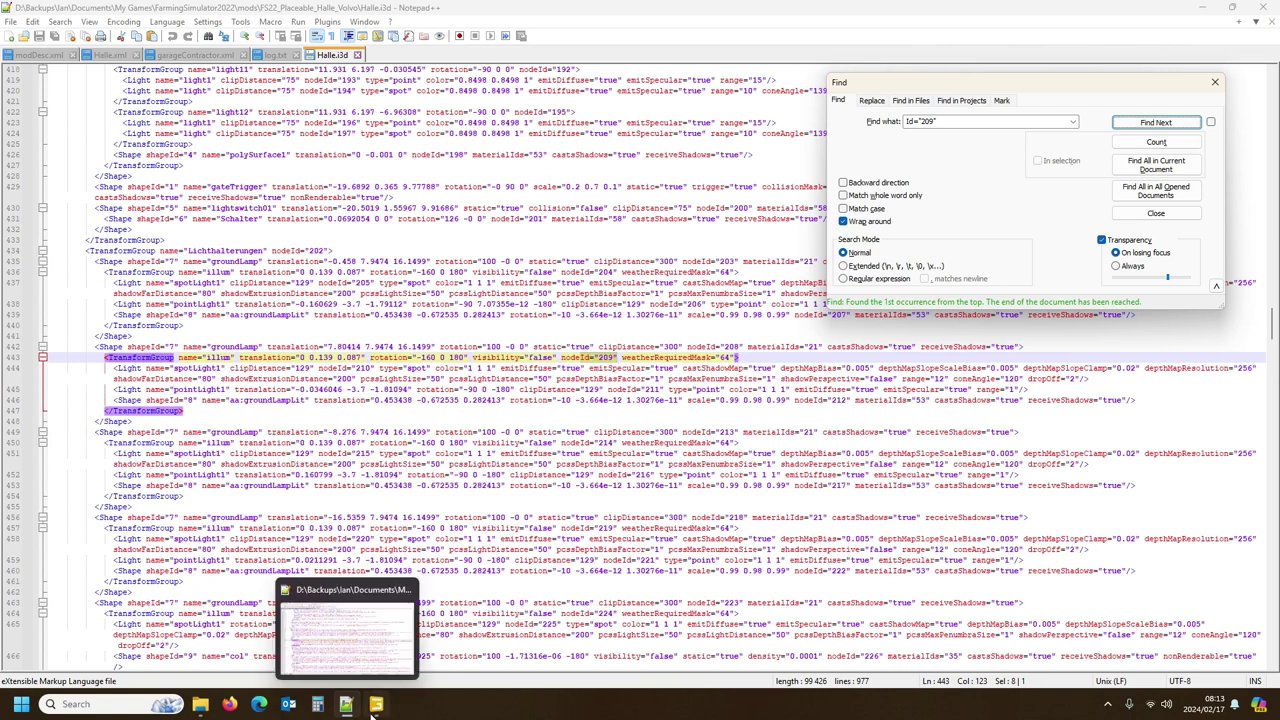
click(378, 710)
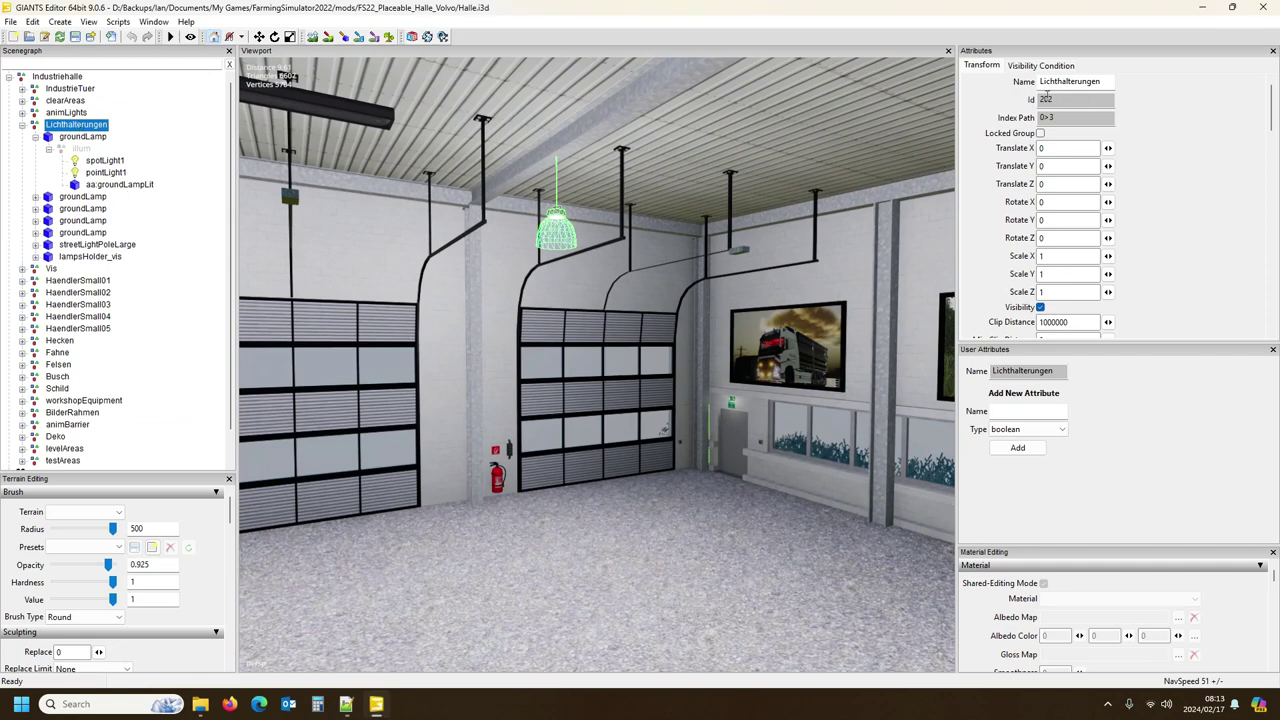
click(84, 150)
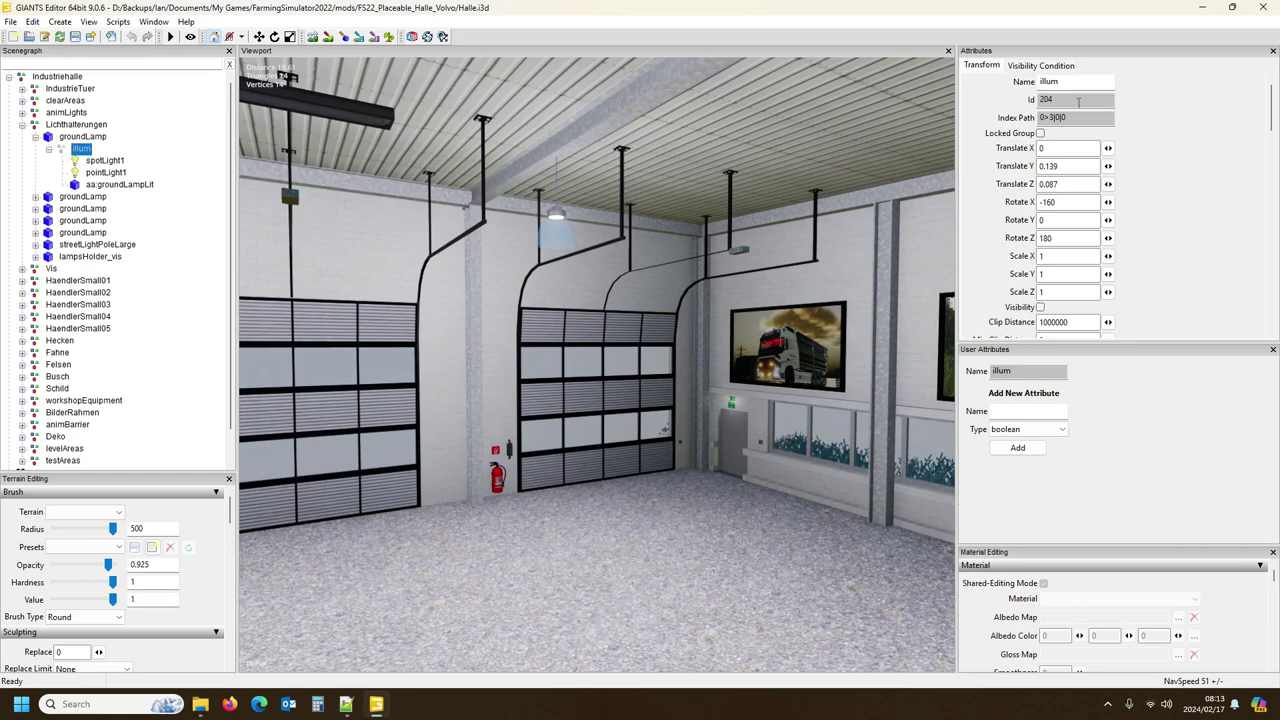
click(36, 197)
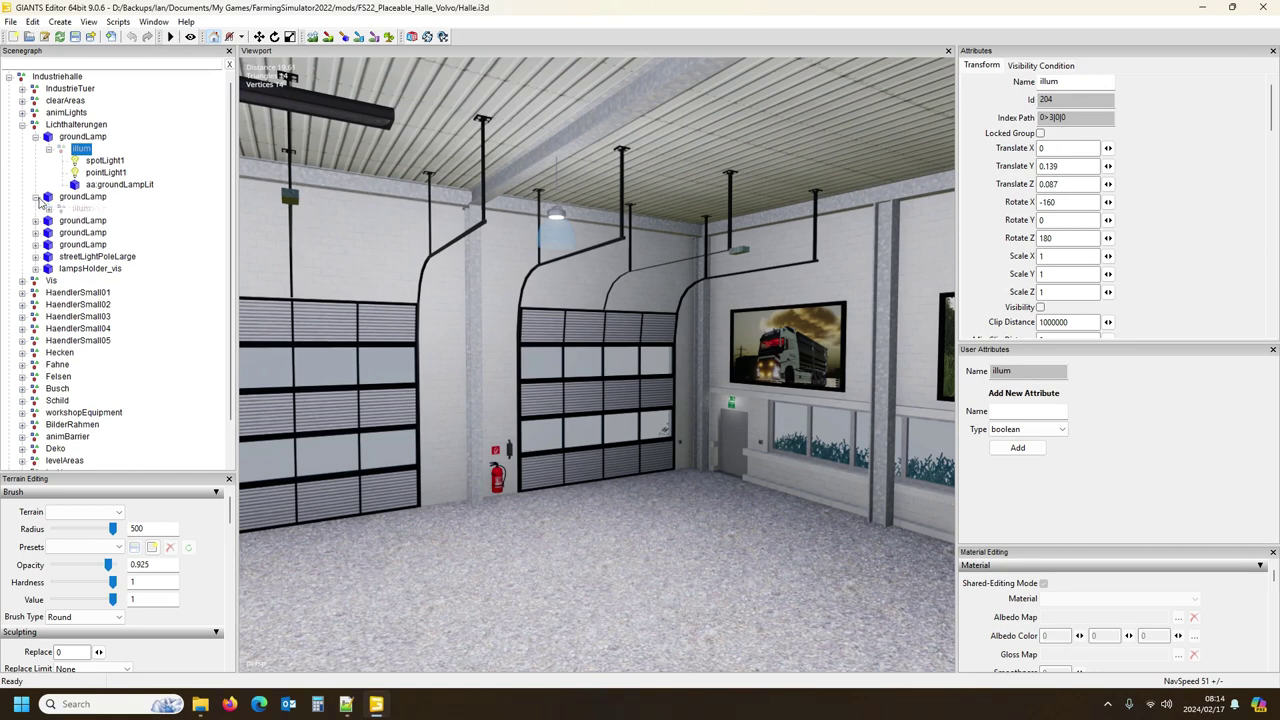
click(82, 209)
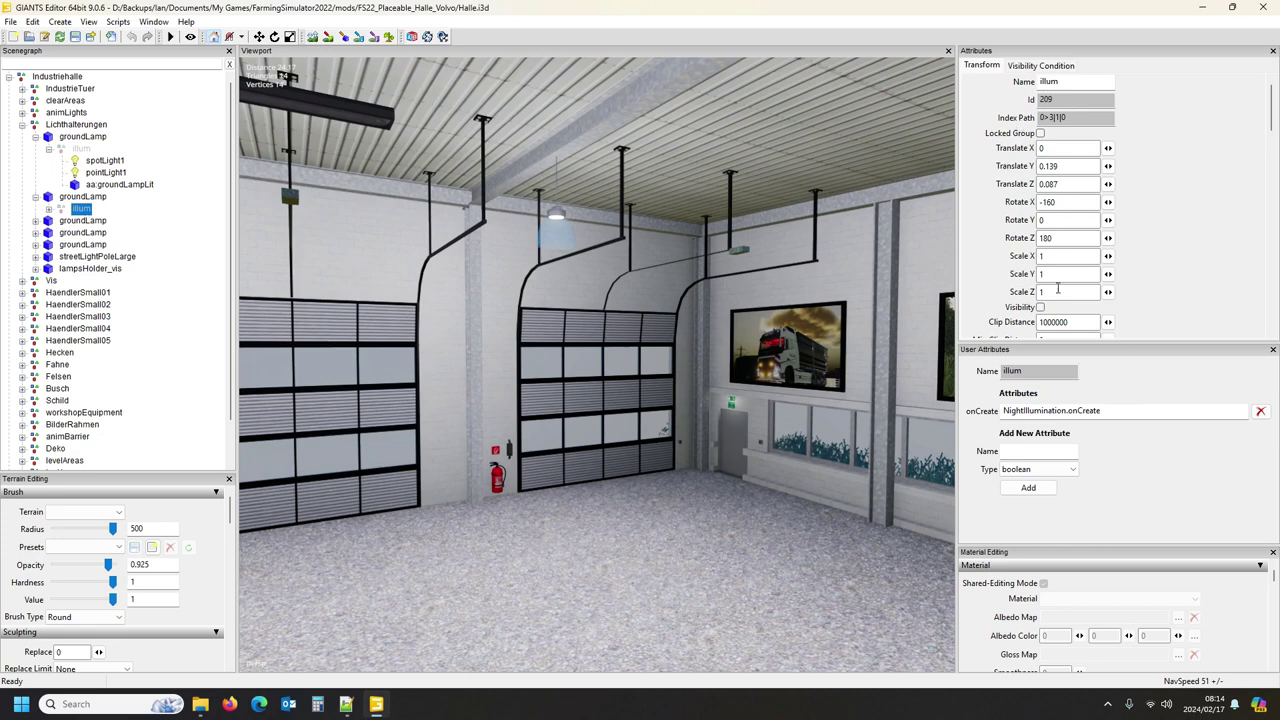
click(1261, 412)
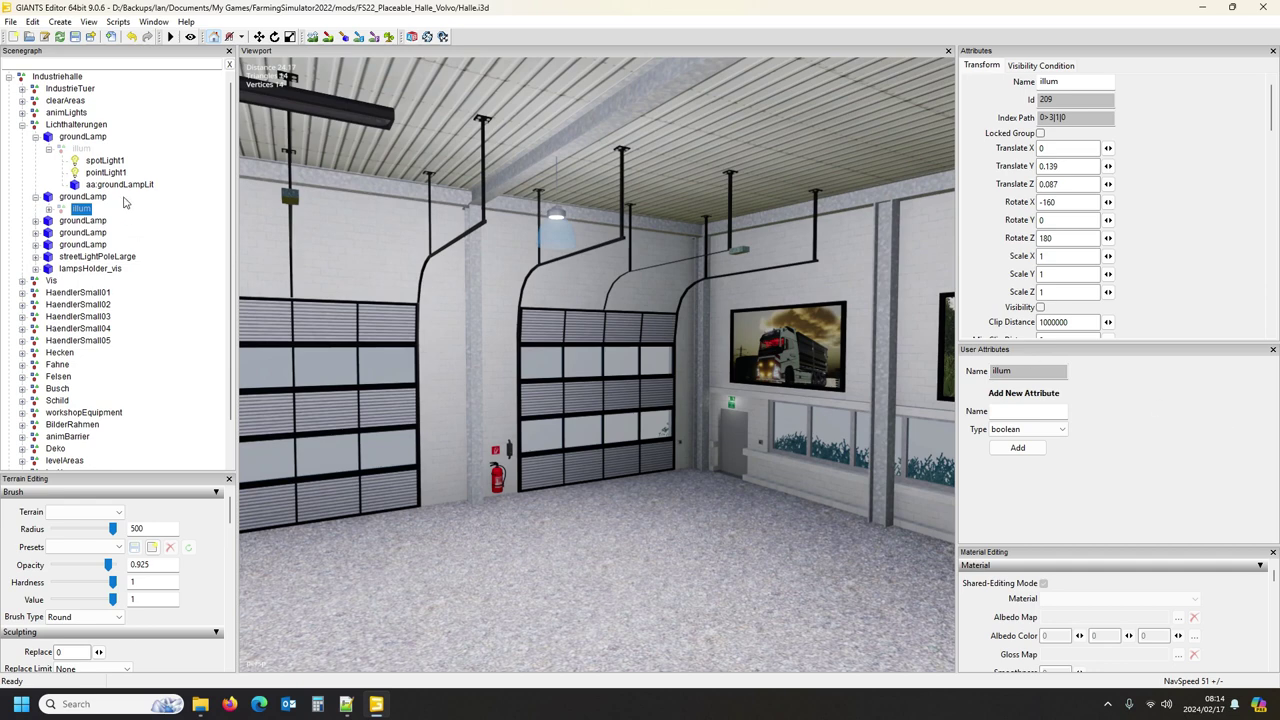
Step: Delete the NightIllumination.onCreate attribute from the third groundLamp's illum group, node 214
click(80, 150)
click(35, 221)
click(80, 233)
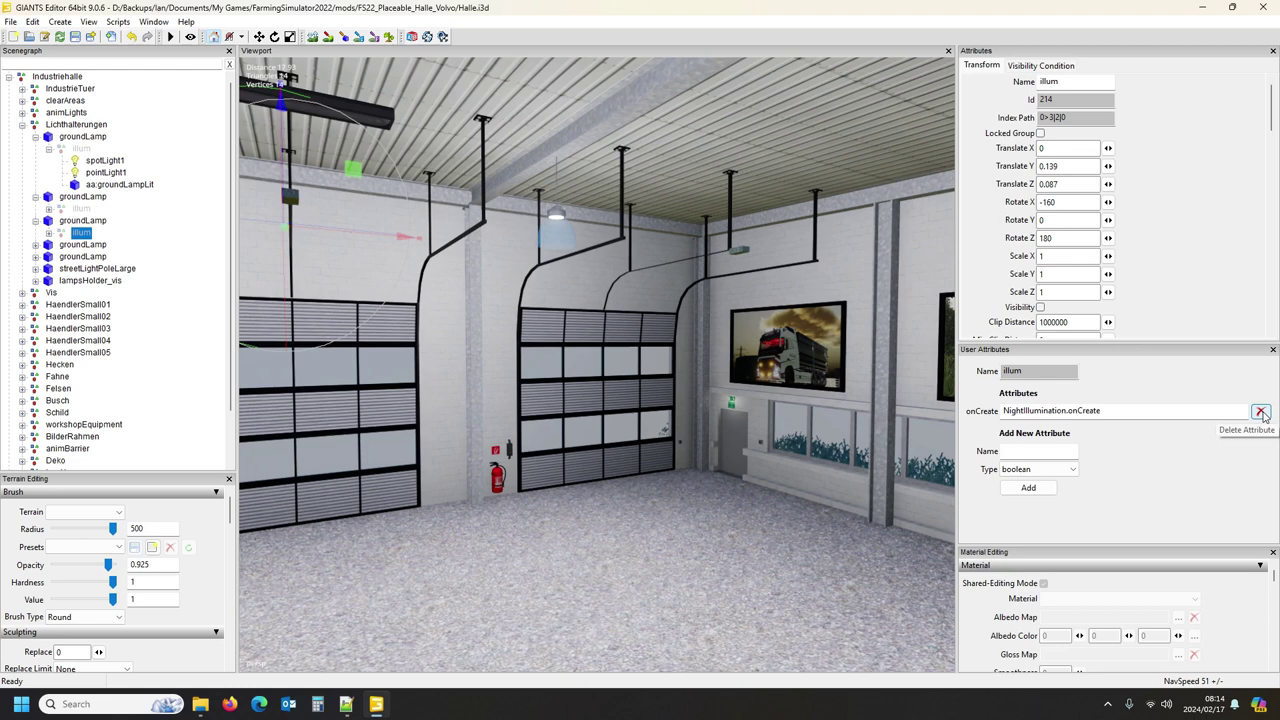
click(1261, 412)
Step: Delete the NightIllumination.onCreate attributes from the illum groups of the fourth and fifth groundLamps, nodes 219 and 224
click(35, 245)
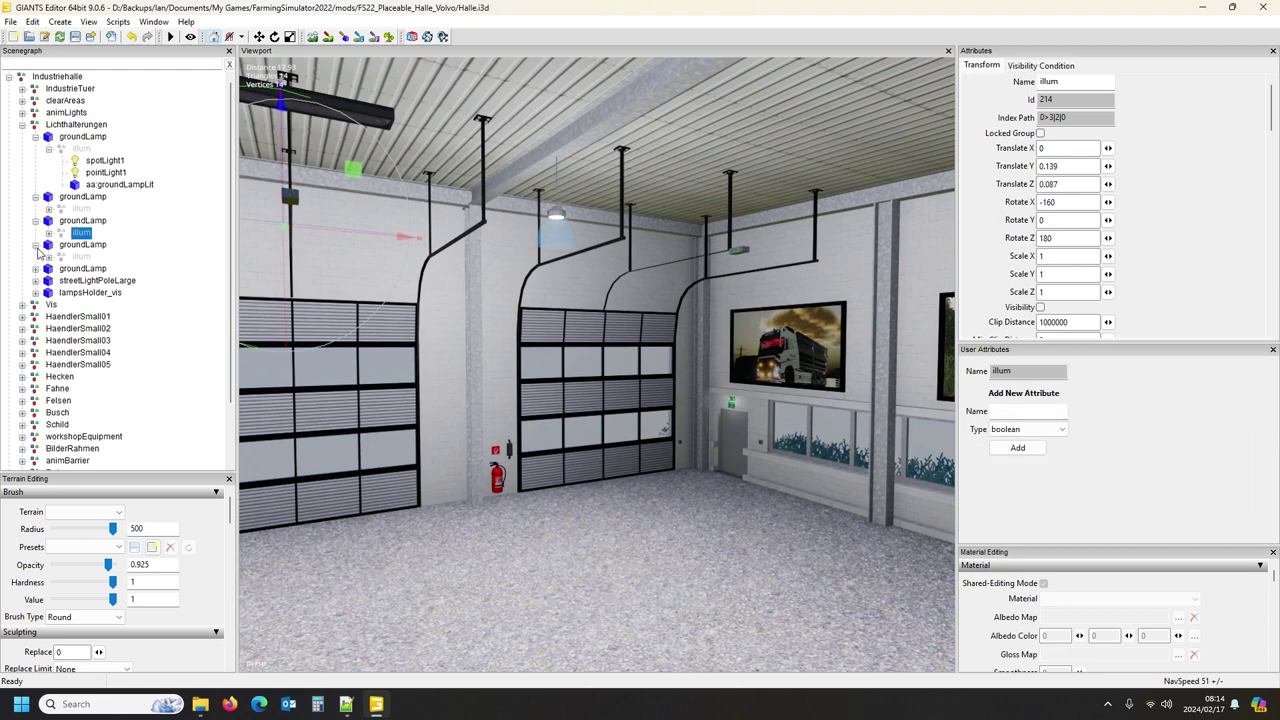
click(80, 257)
click(1261, 412)
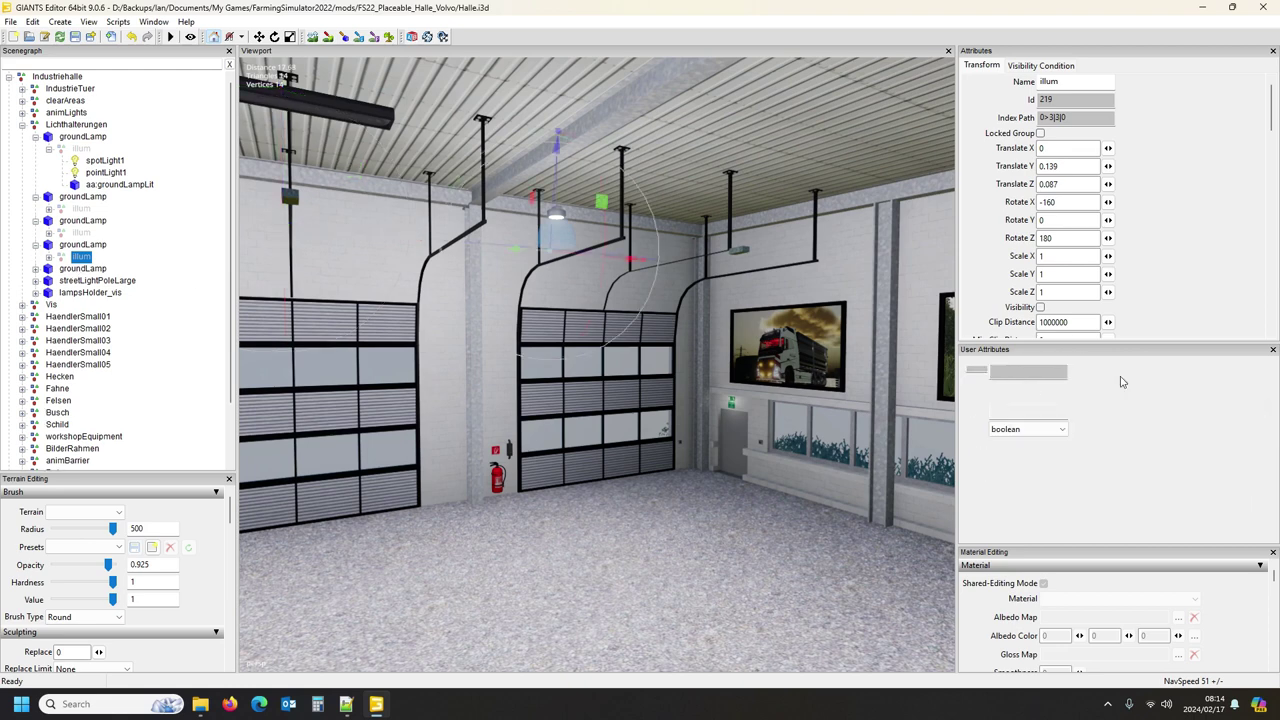
click(35, 269)
click(80, 281)
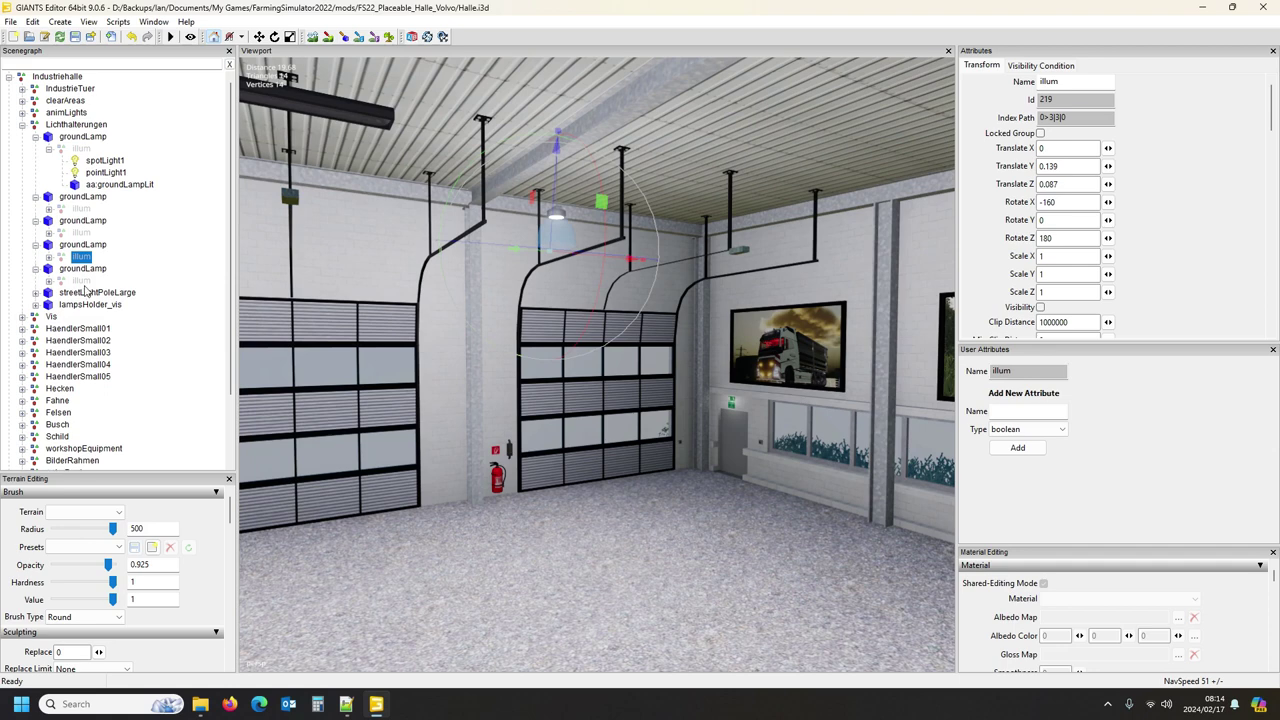
click(1261, 412)
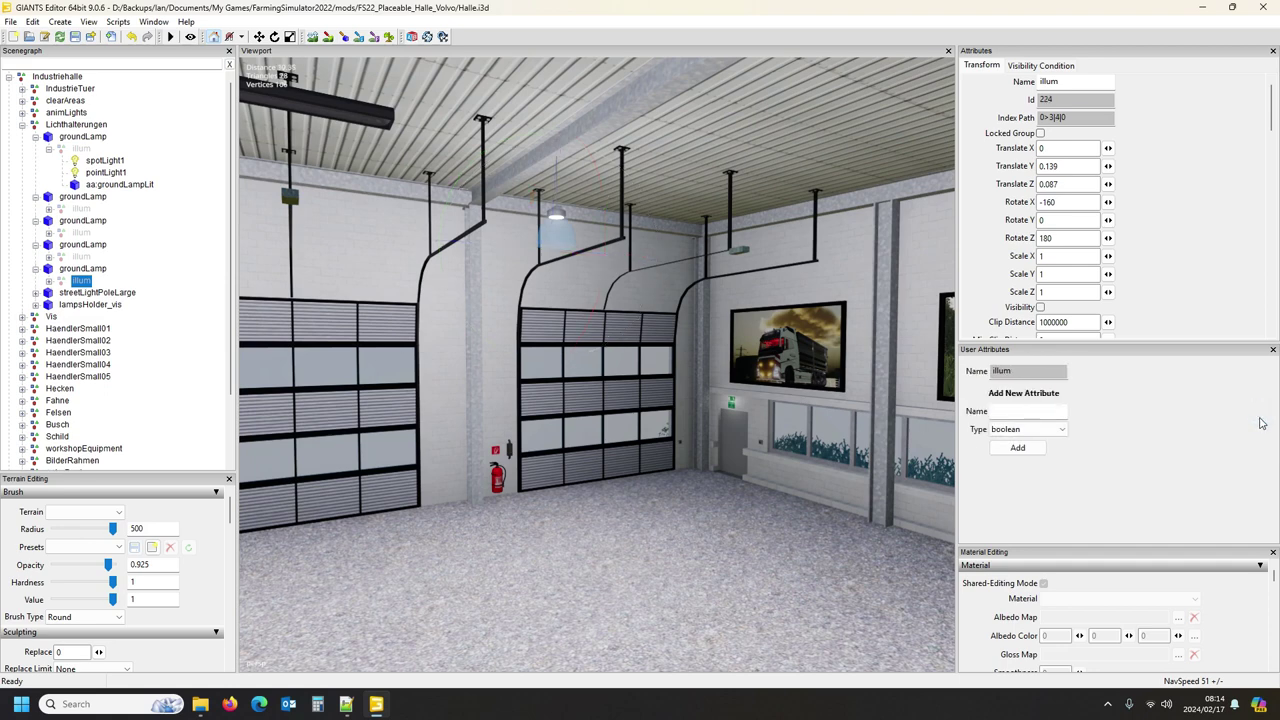
Step: Check the streetLightPoleLarge illum group and lampsHolder_vis for leftover attributes, and save the Halle.i3d scene
click(35, 292)
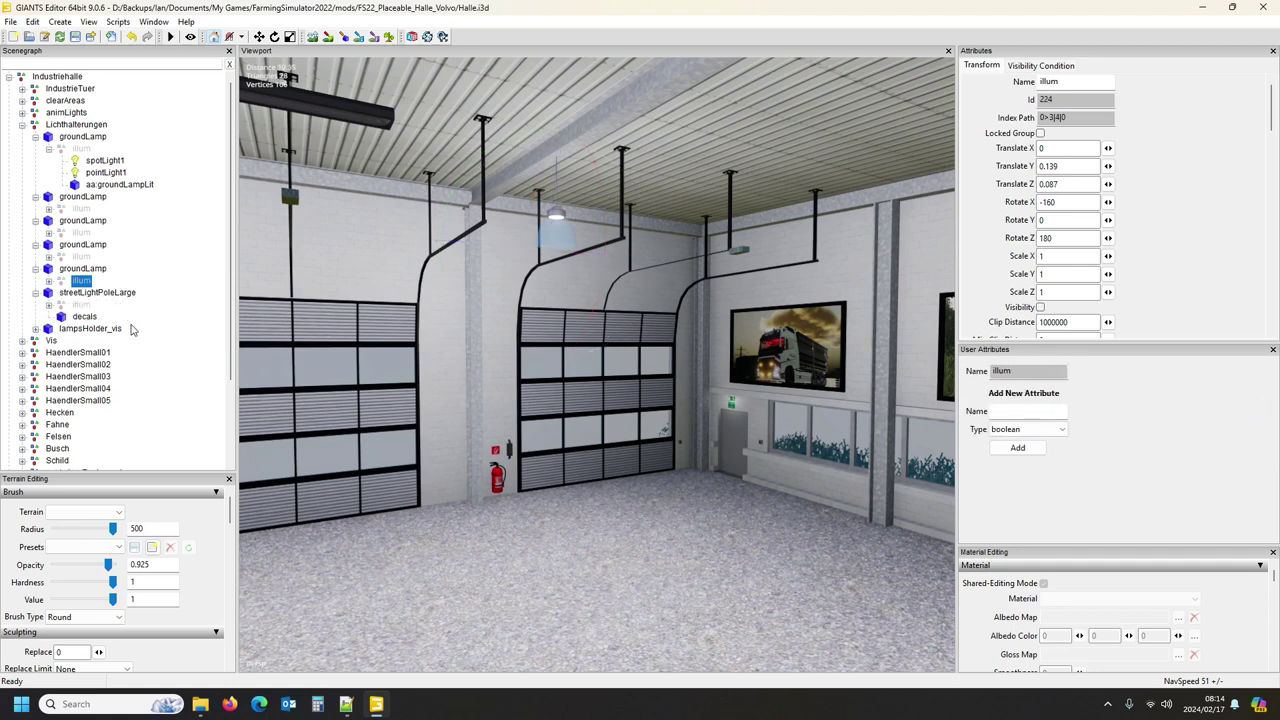
click(81, 304)
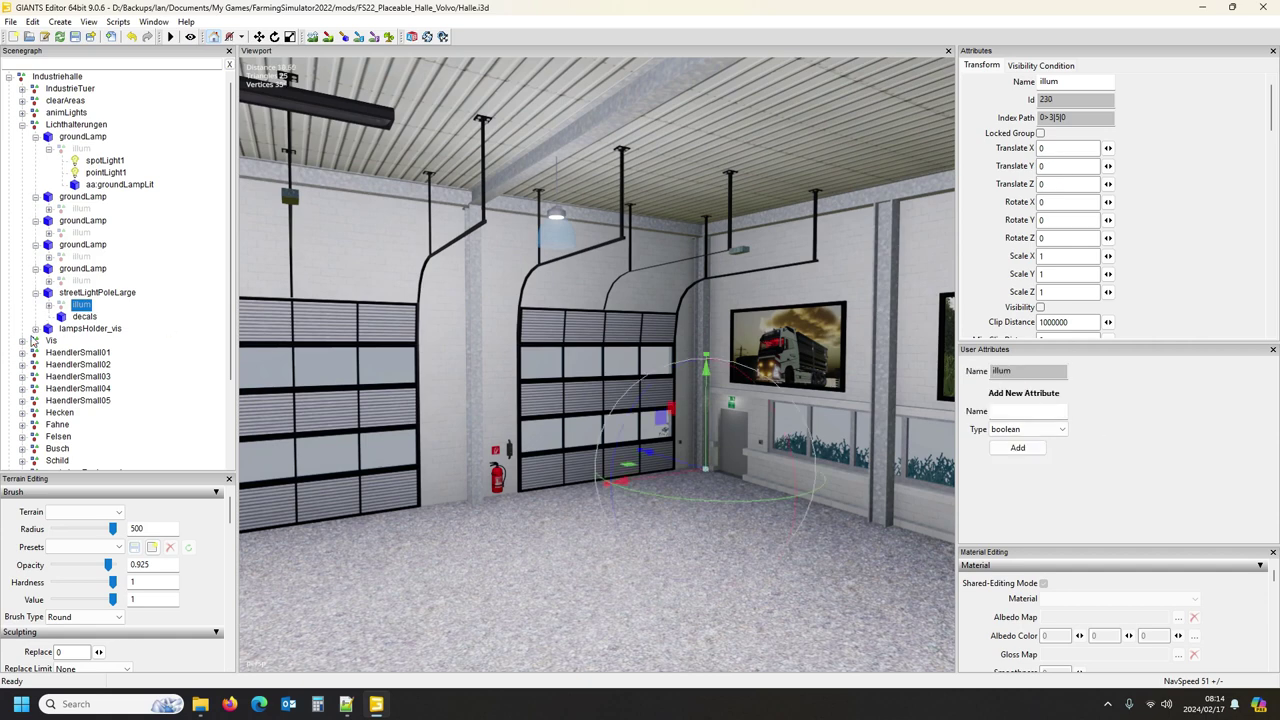
click(35, 329)
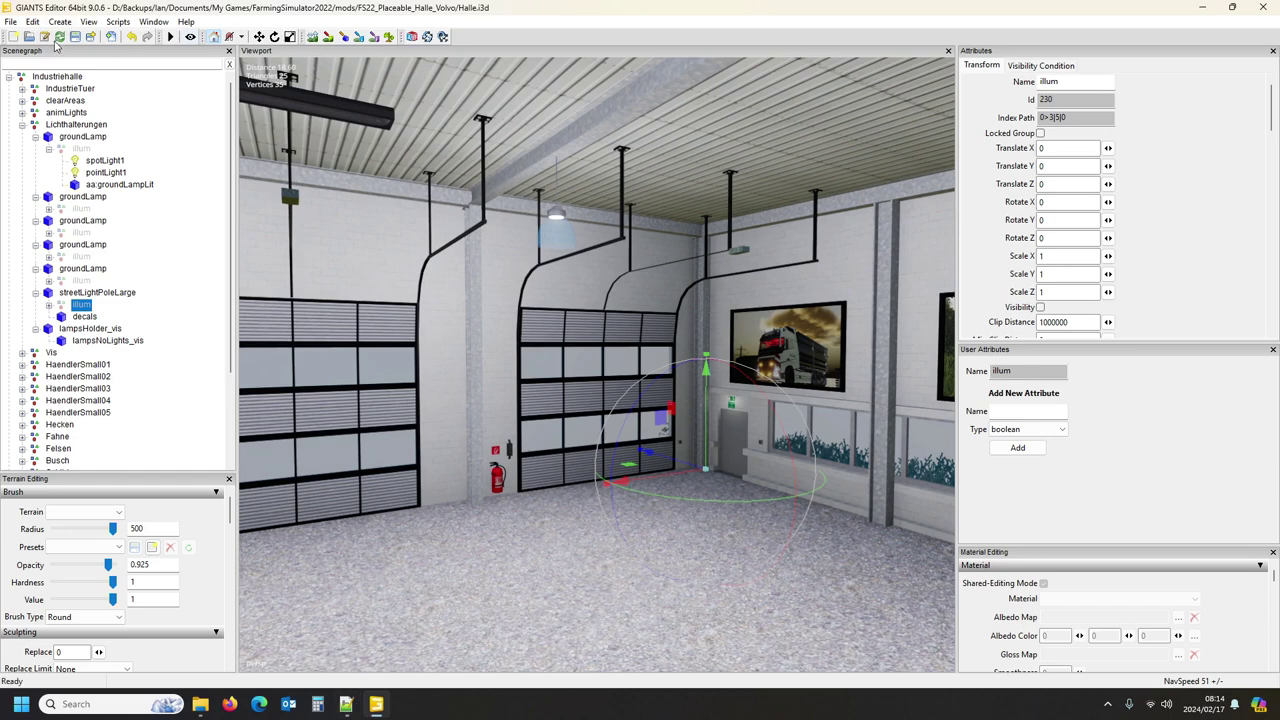
click(77, 37)
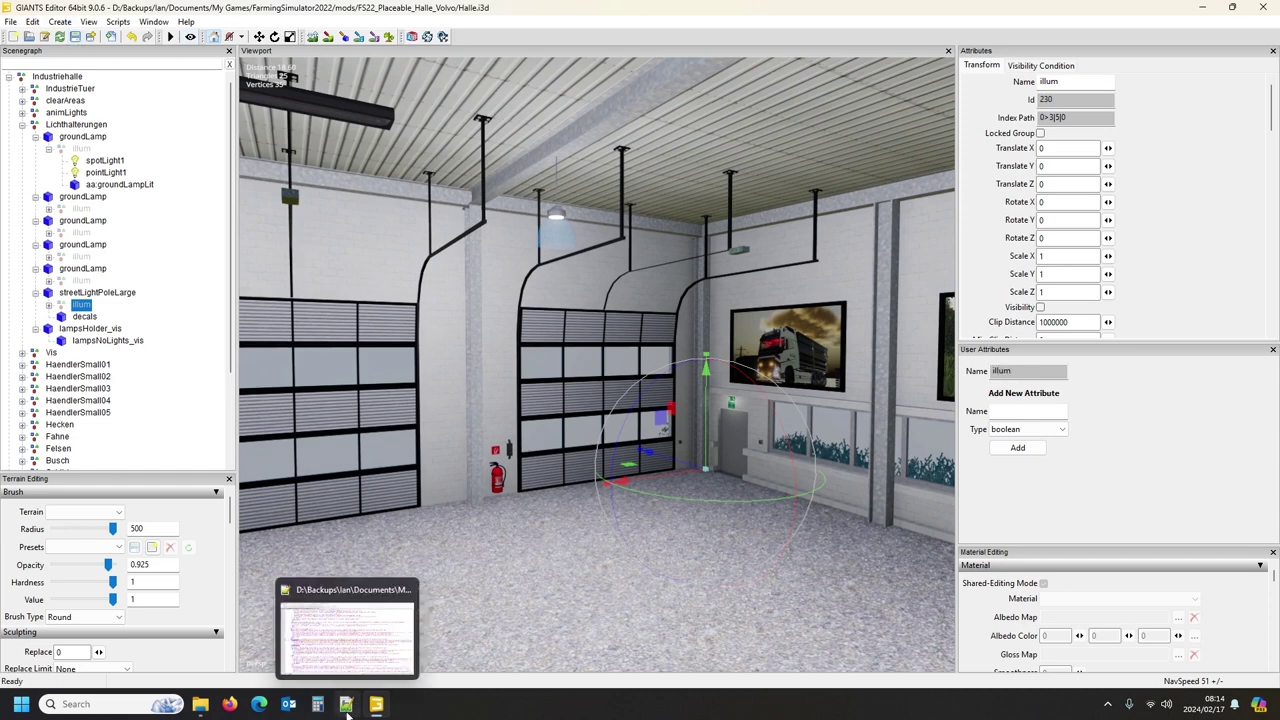
Step: Switch to Notepad++, reload Halle.i3d and search the whole file for NightIllumination
click(346, 704)
click(690, 413)
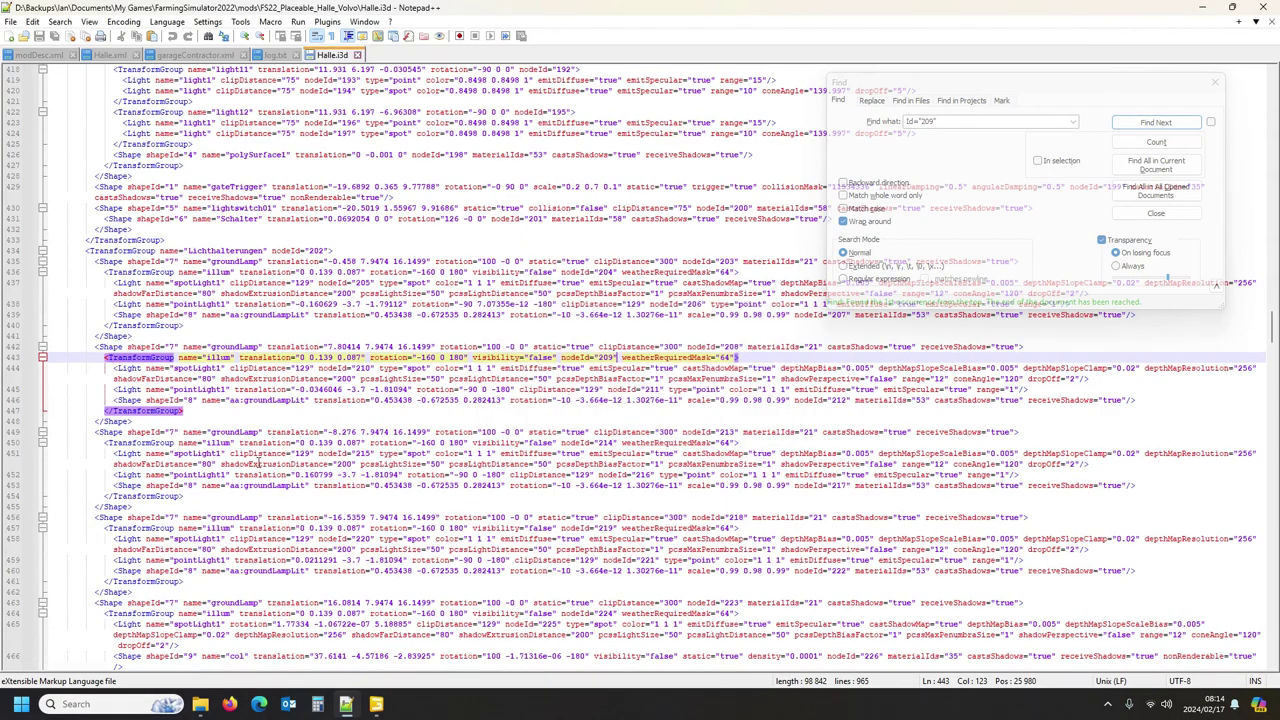
scroll(400, 230, up, 20)
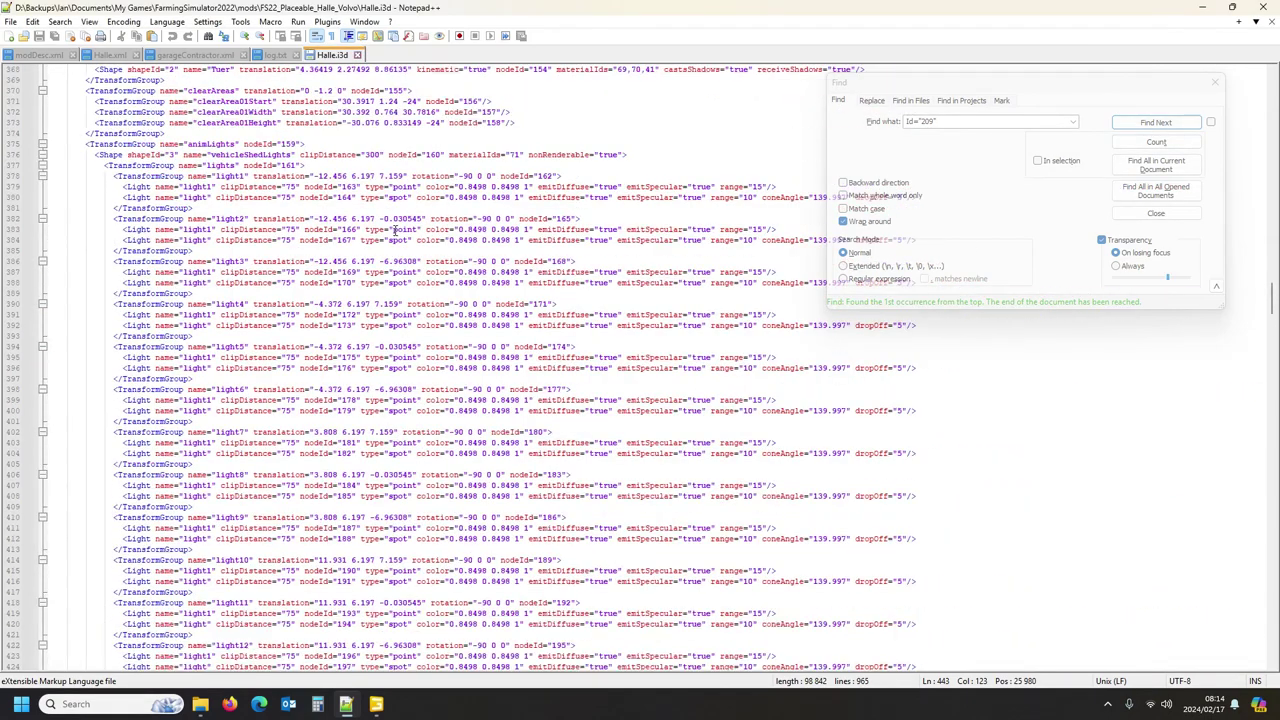
click(1158, 123)
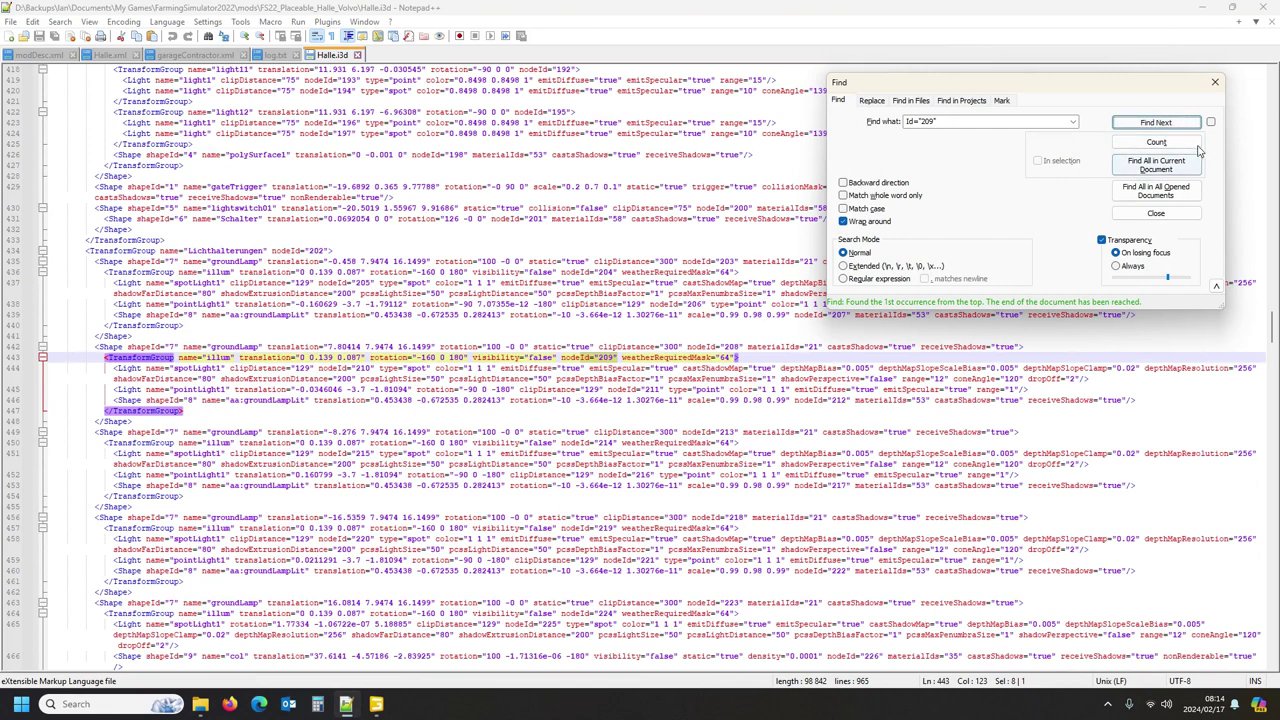
click(1168, 124)
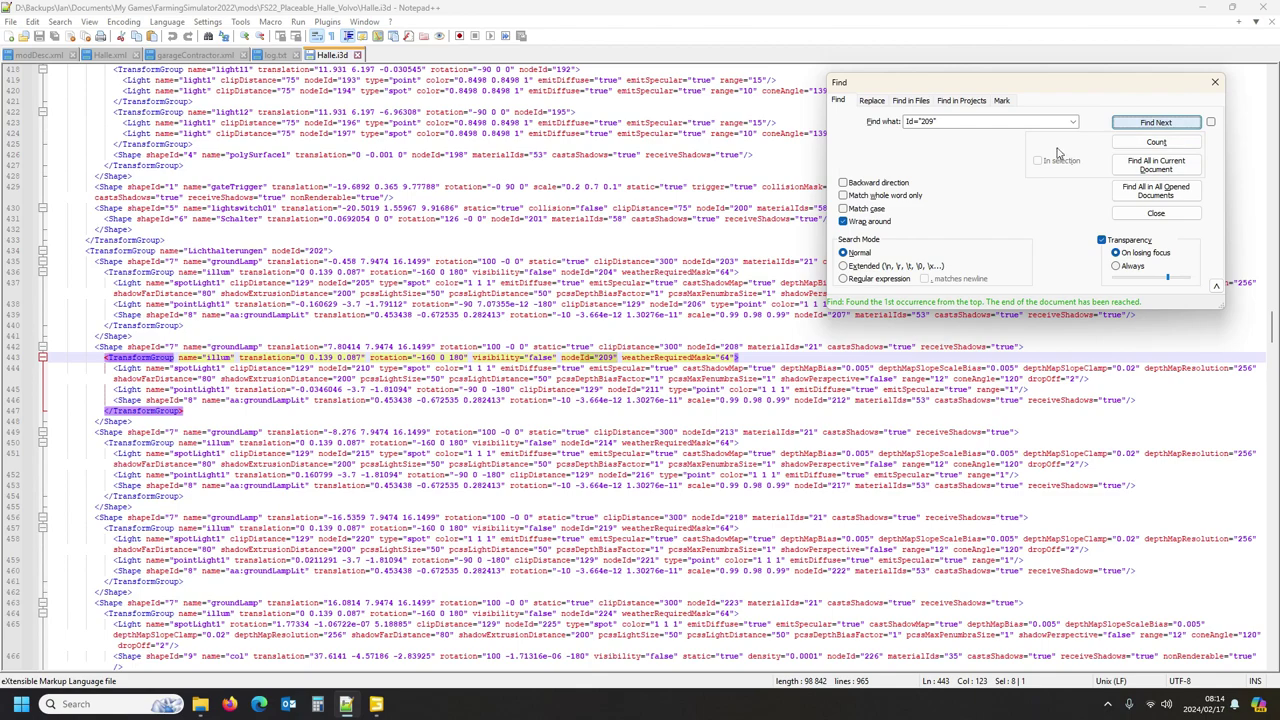
scroll(185, 343, up, 20)
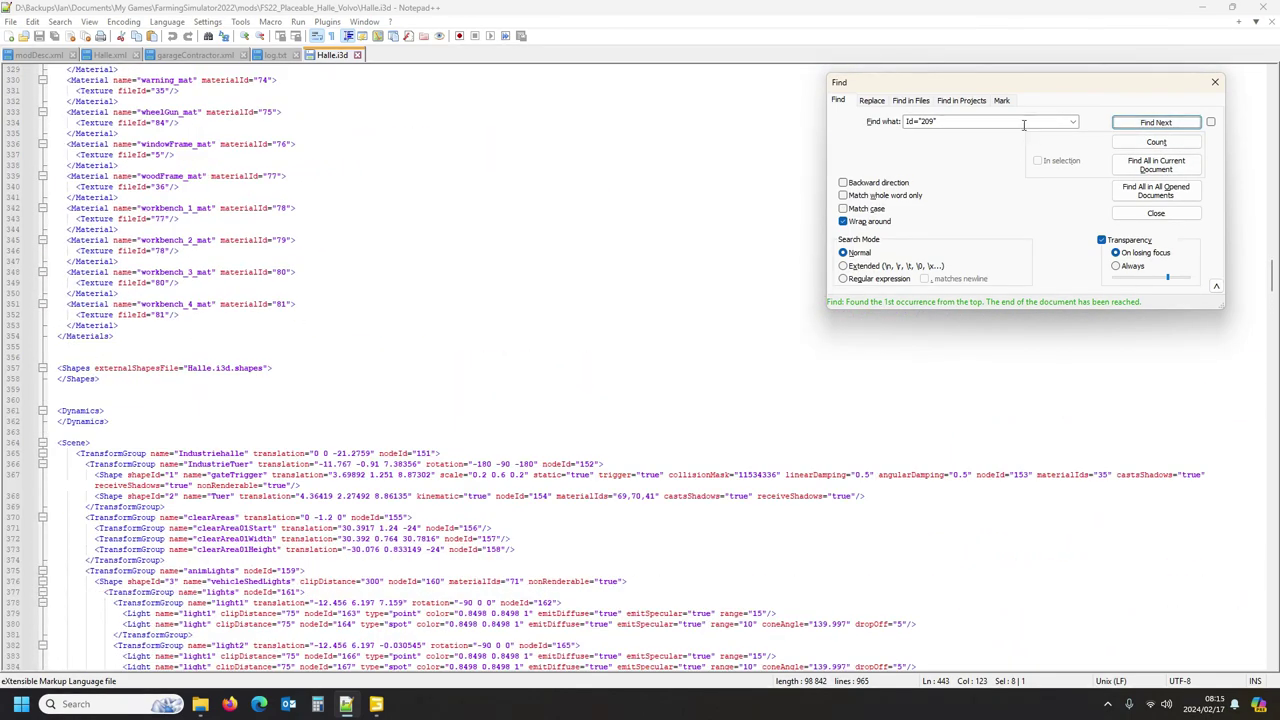
click(1073, 121)
click(960, 147)
key(Return)
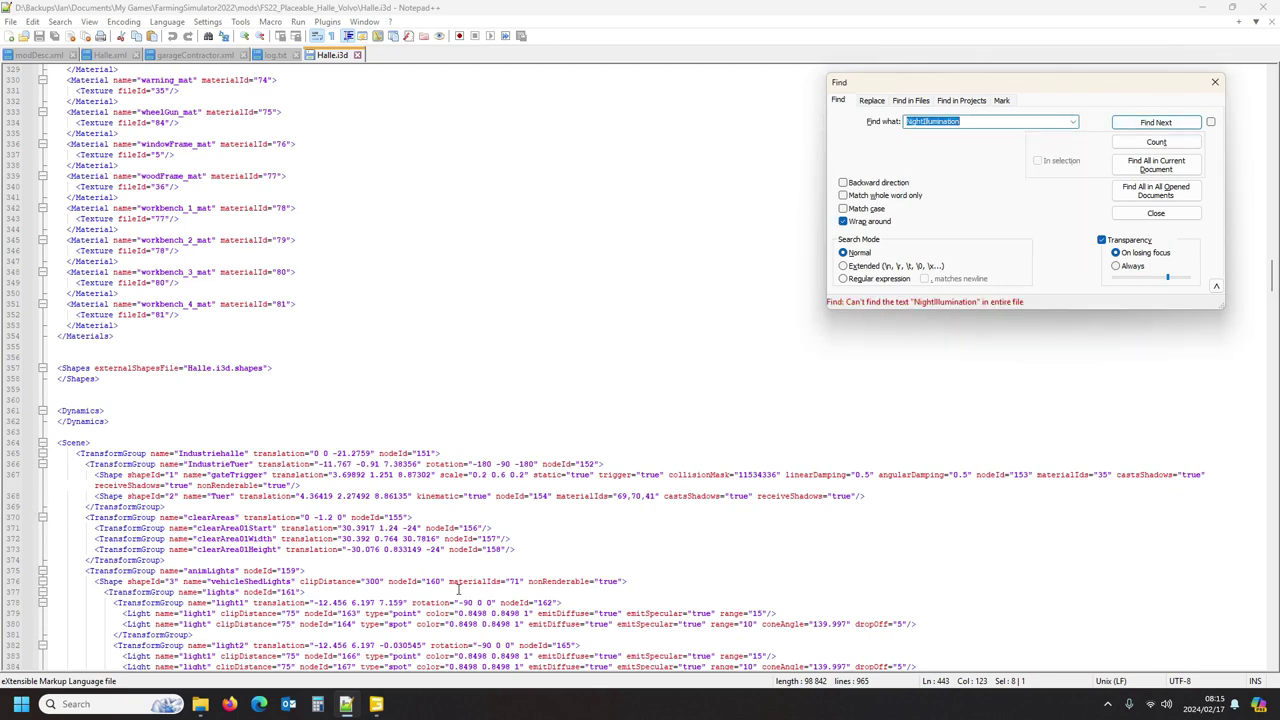
Step: In log.txt, search for "warning" starting from the application restart line after the Halle.xml entries
click(378, 610)
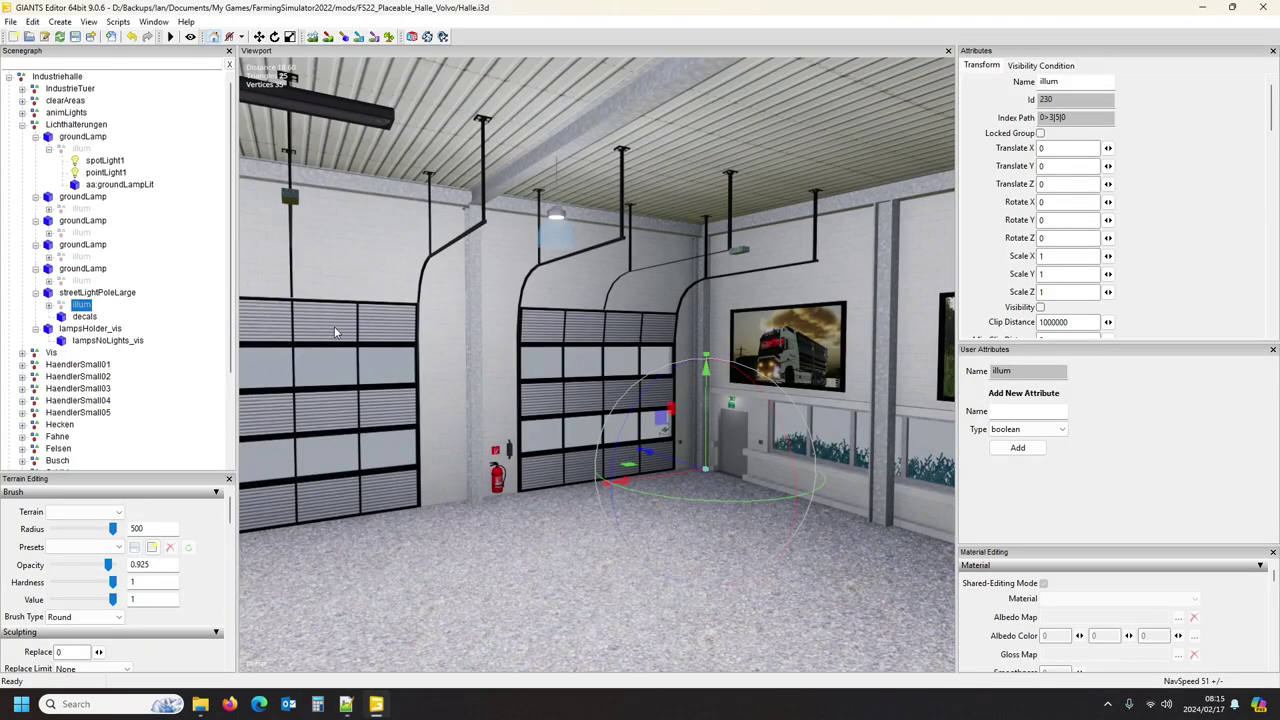
click(346, 704)
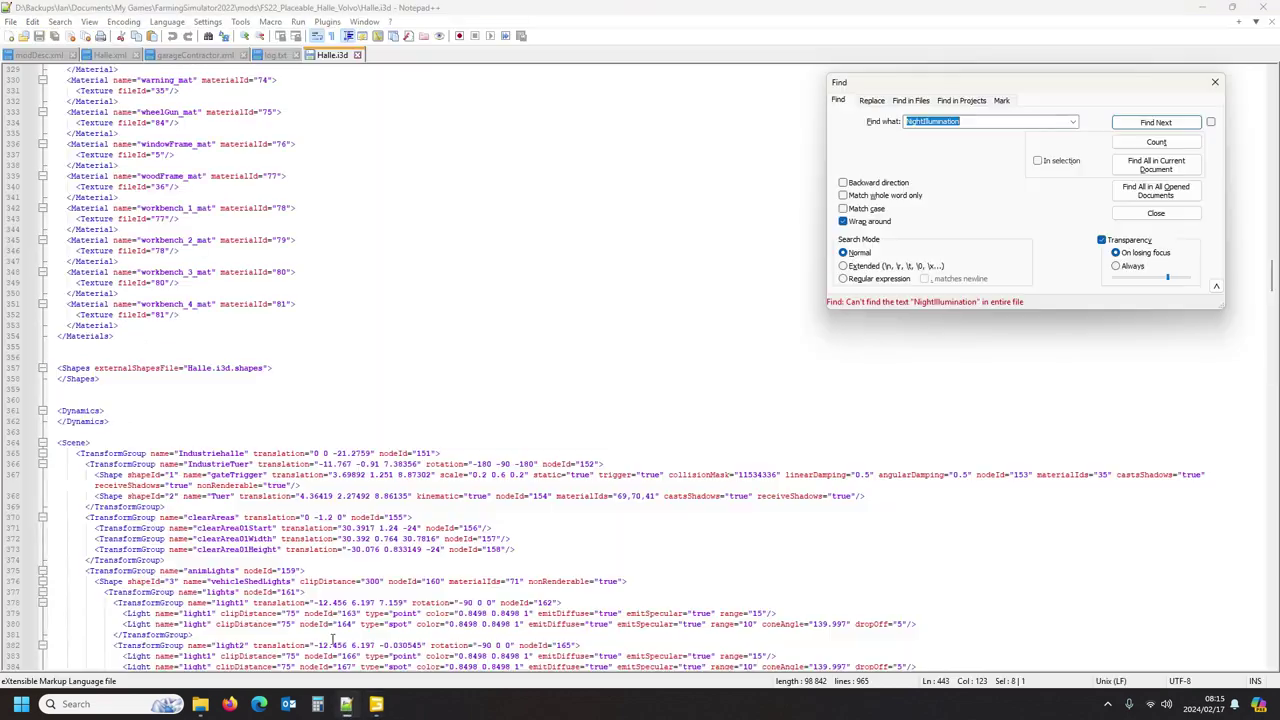
click(276, 56)
scroll(355, 452, down, 3)
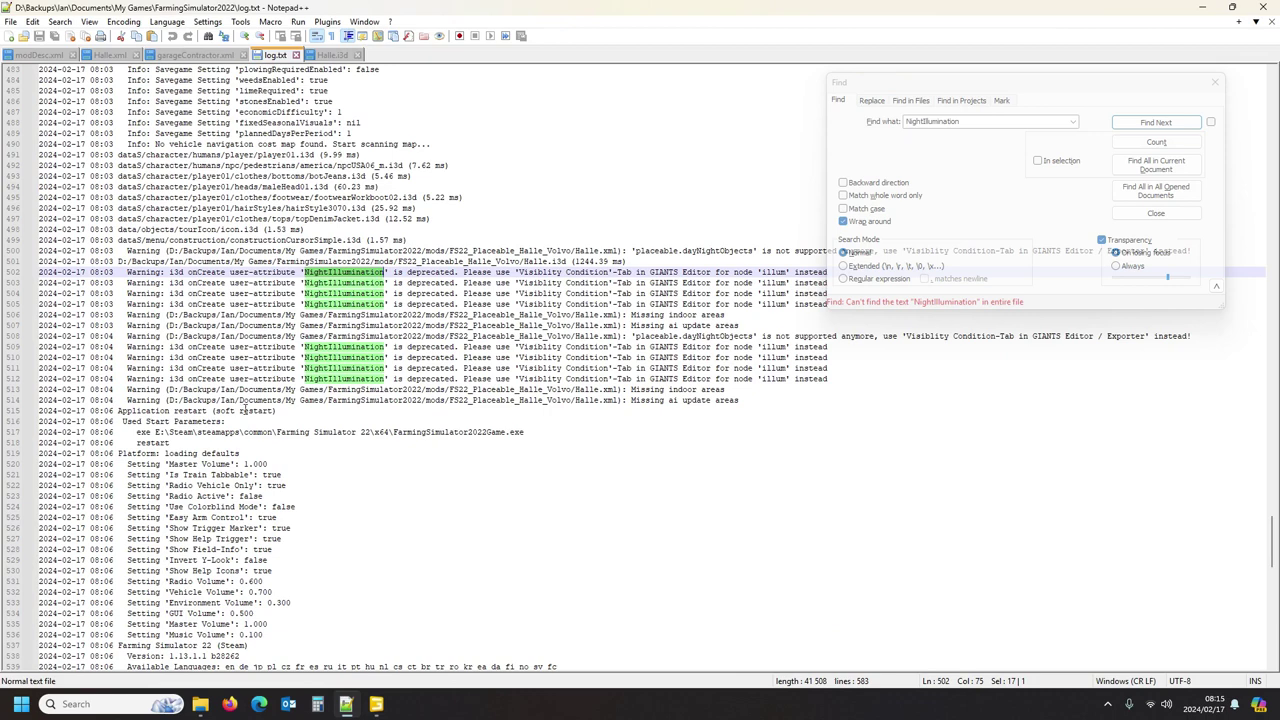
click(147, 411)
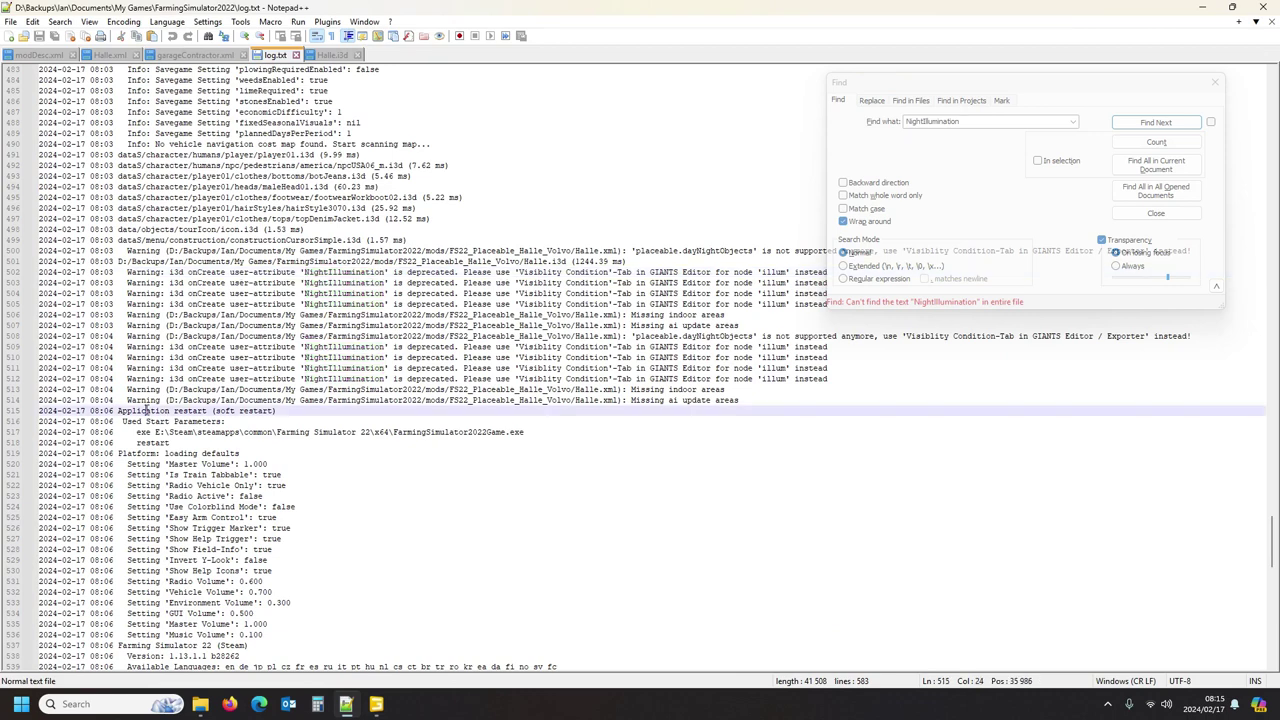
click(1073, 122)
click(984, 140)
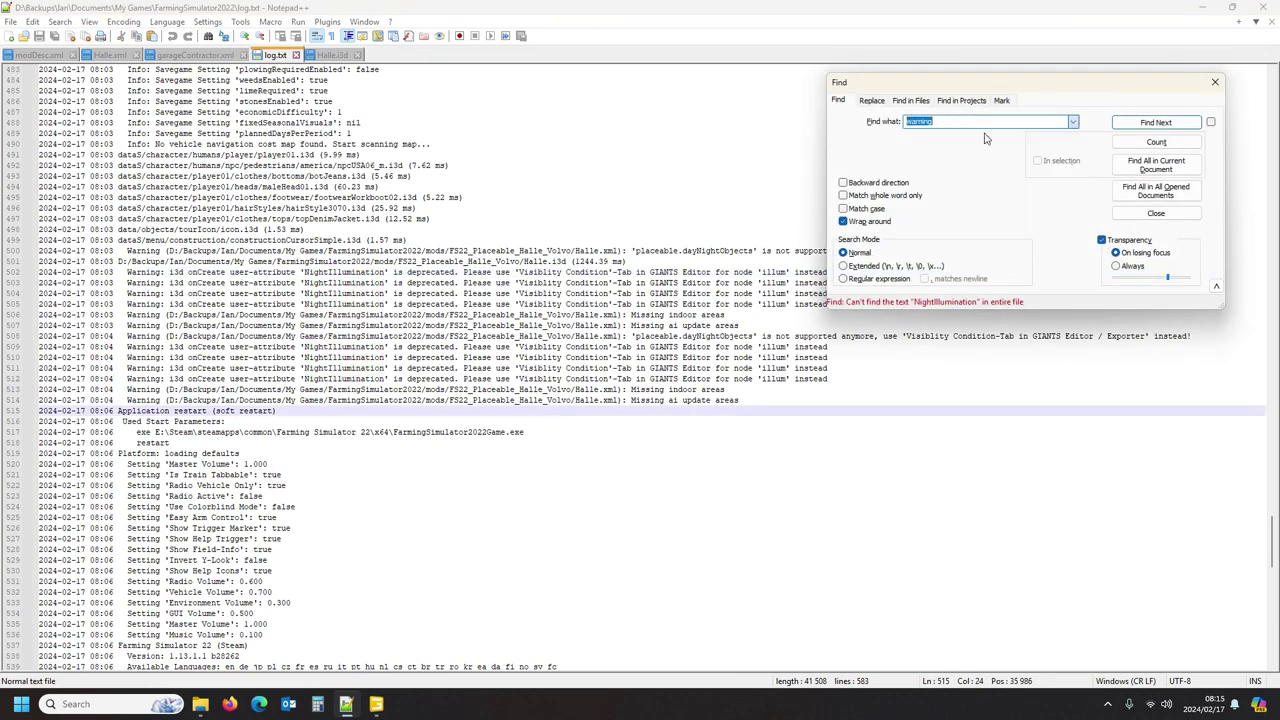
click(1155, 122)
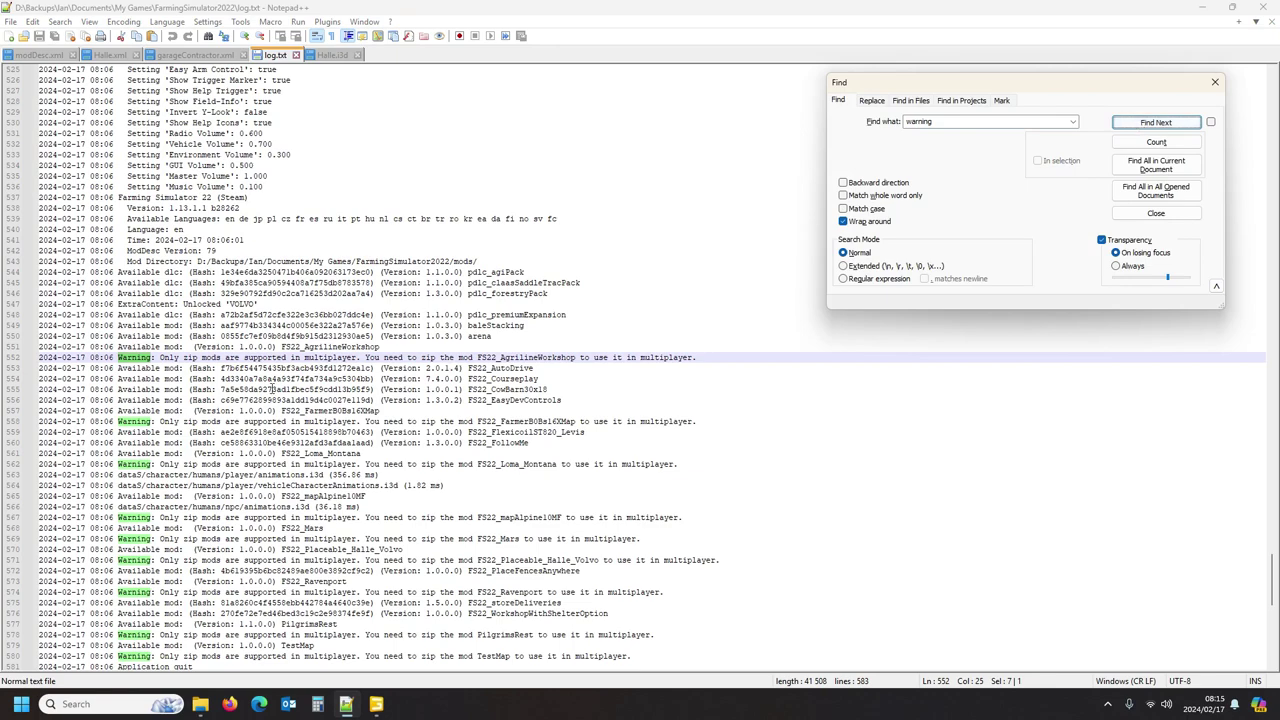
scroll(275, 388, up, 4)
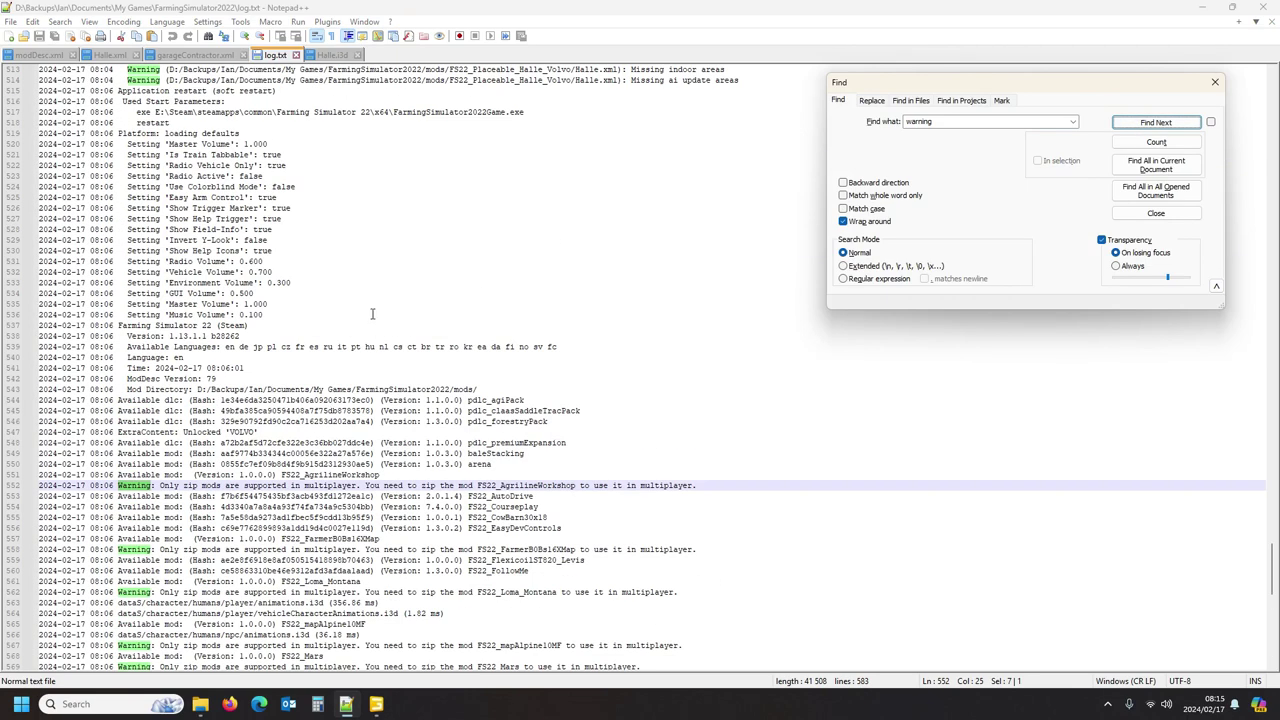
Step: Collapse the scenegraph, close GIANTS Editor, and launch Farming Simulator 22 through Steam
click(378, 696)
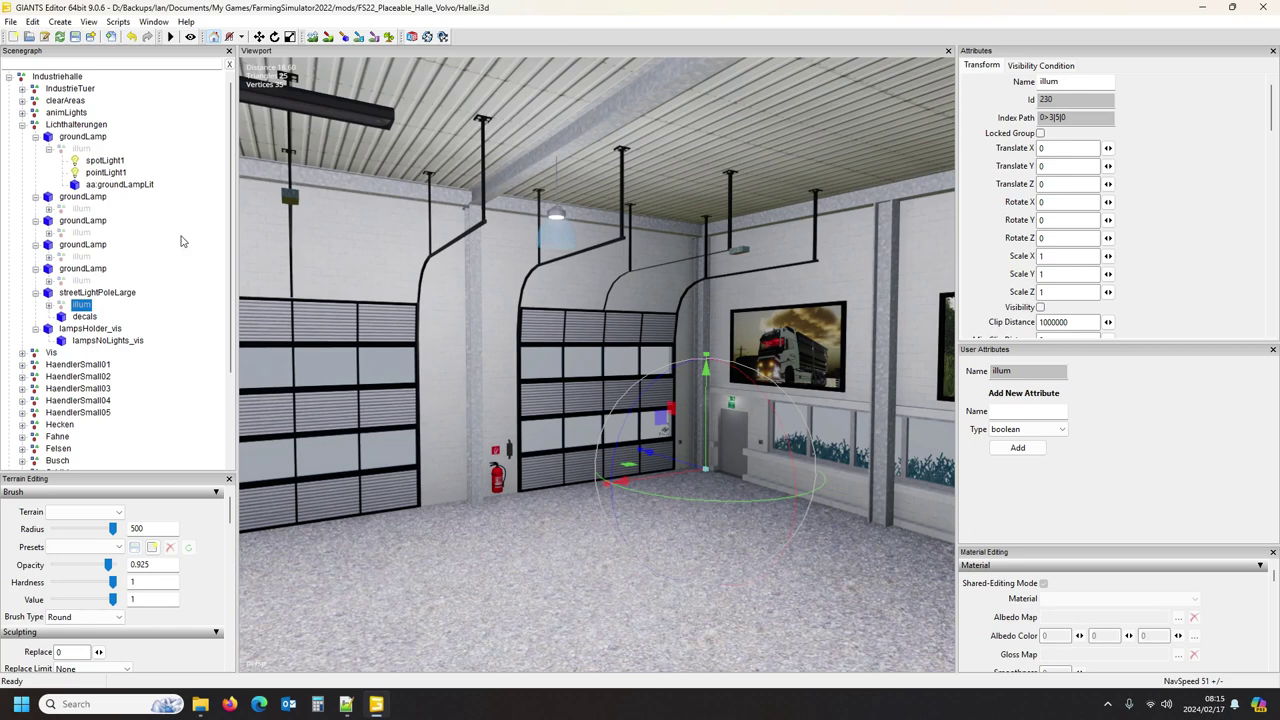
click(90, 37)
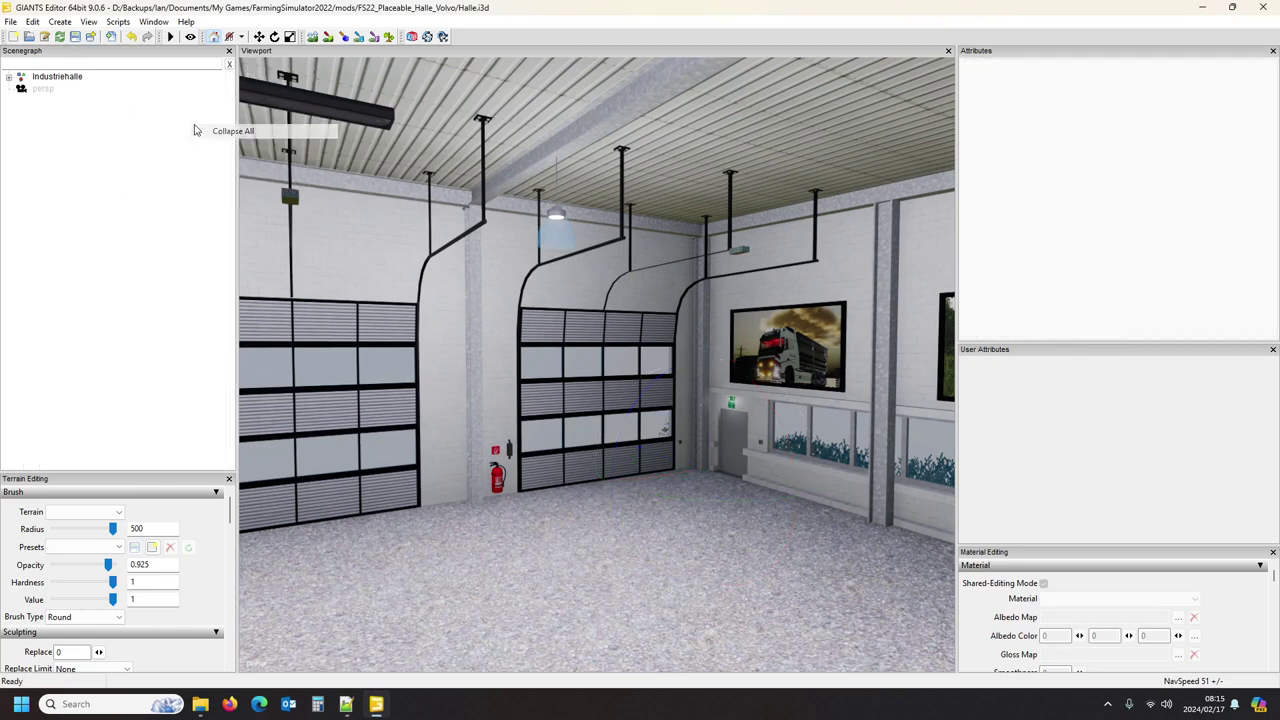
click(1265, 8)
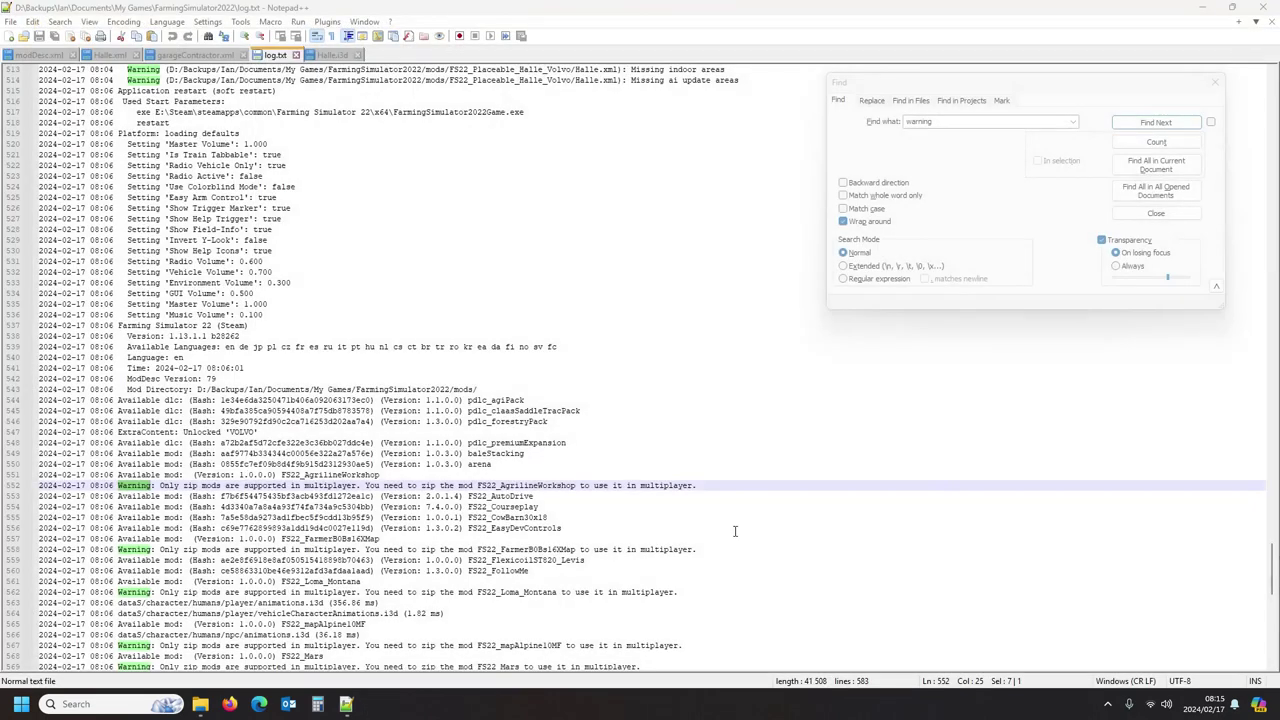
click(1107, 704)
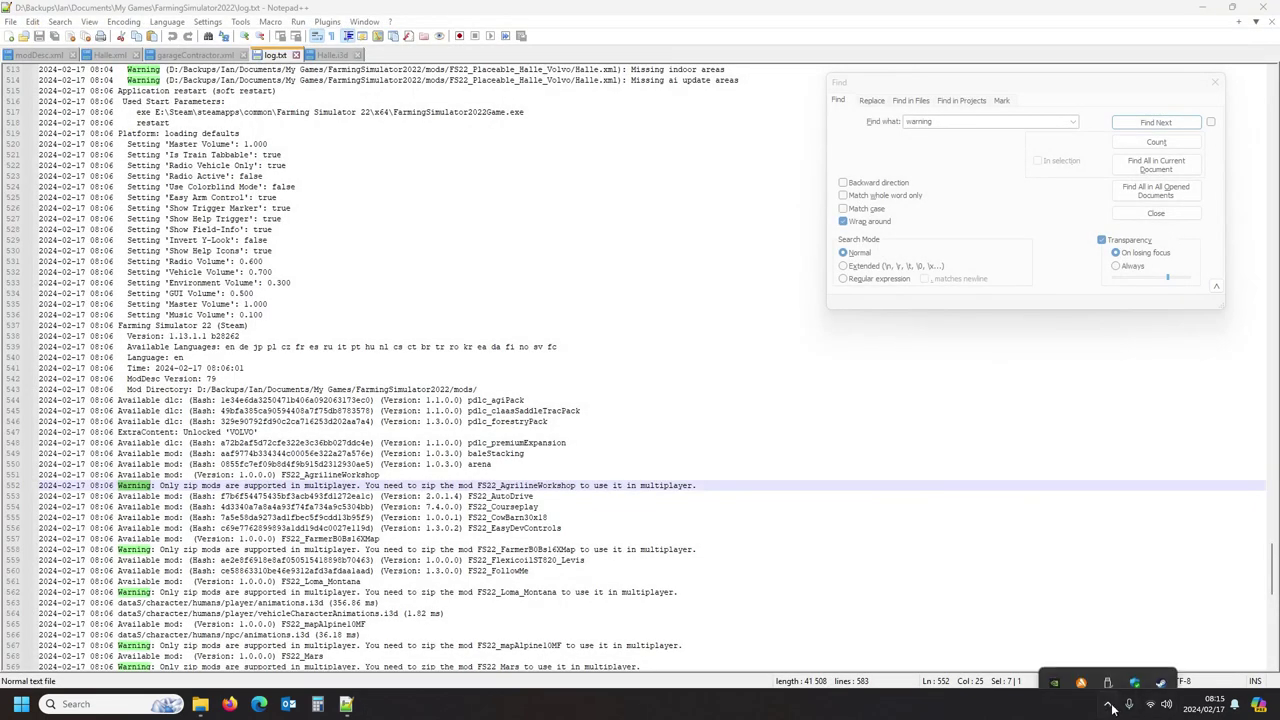
right_click(1160, 663)
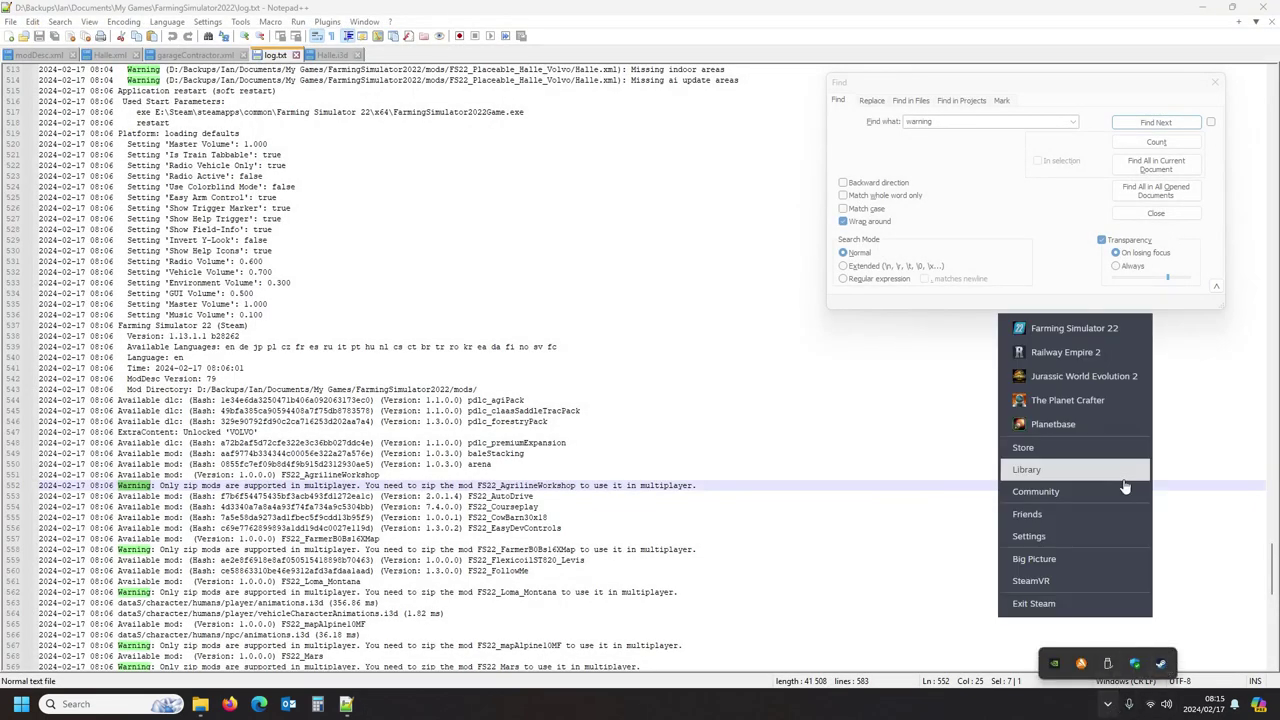
click(1080, 329)
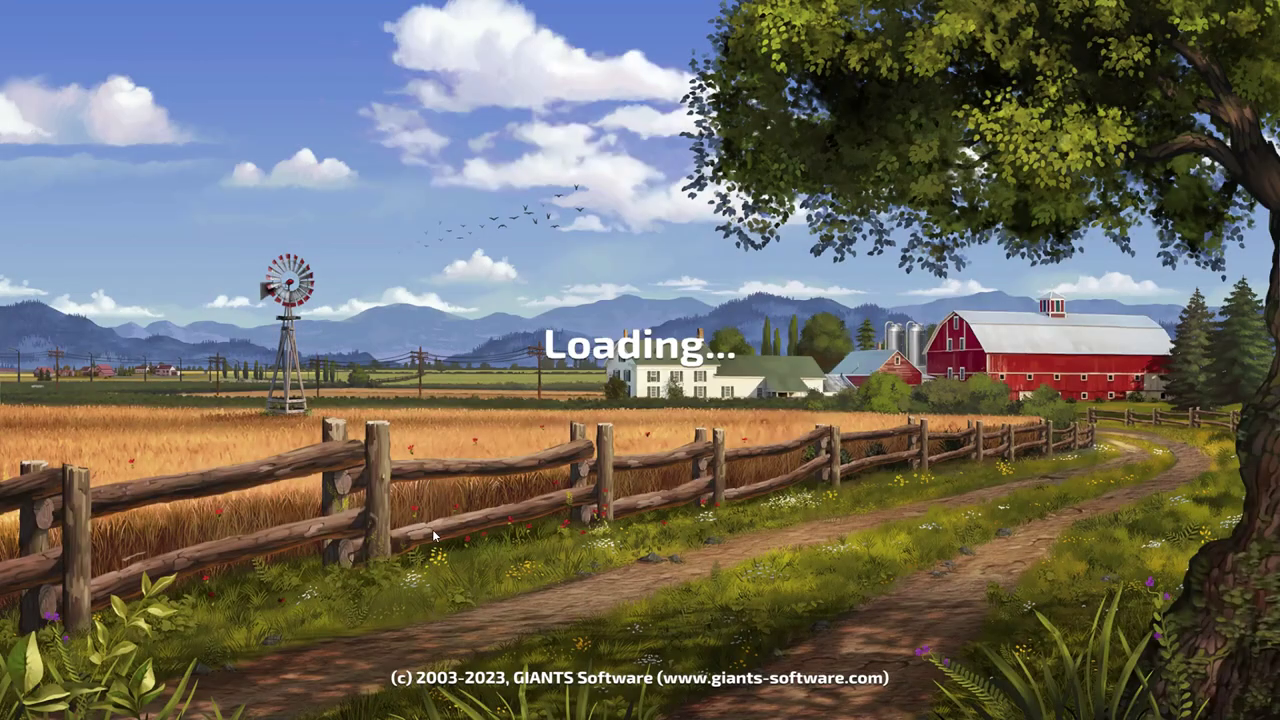
Step: Create a new career in an empty save slot and choose the Elmcreek map
click(120, 423)
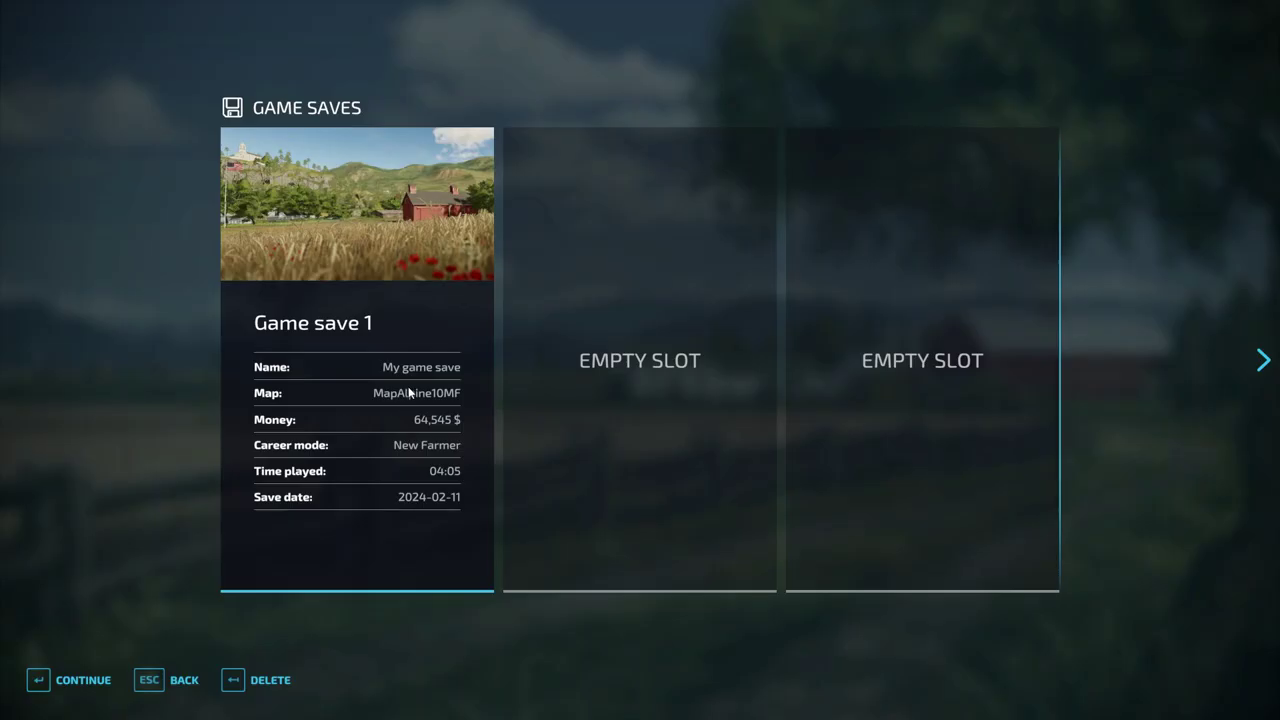
click(601, 365)
click(332, 370)
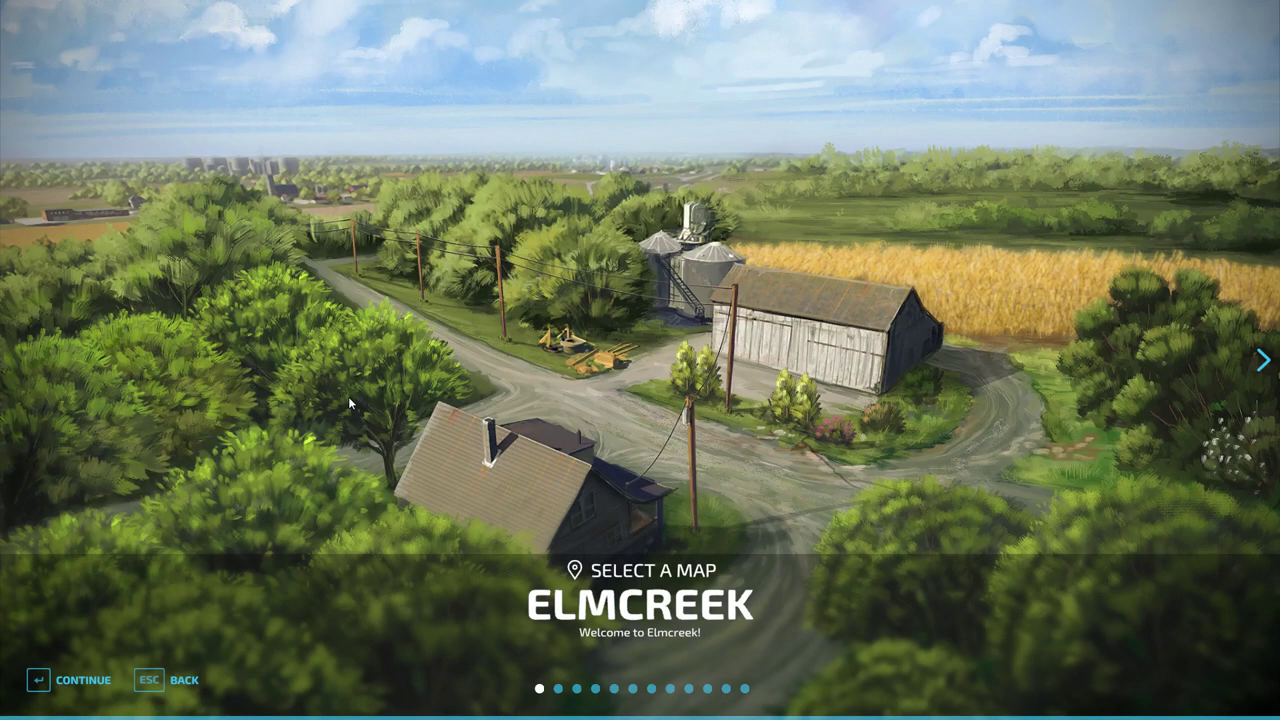
click(75, 684)
Step: Enable only the Easy Development Controls and Halle mods, and load the game
click(382, 686)
click(951, 324)
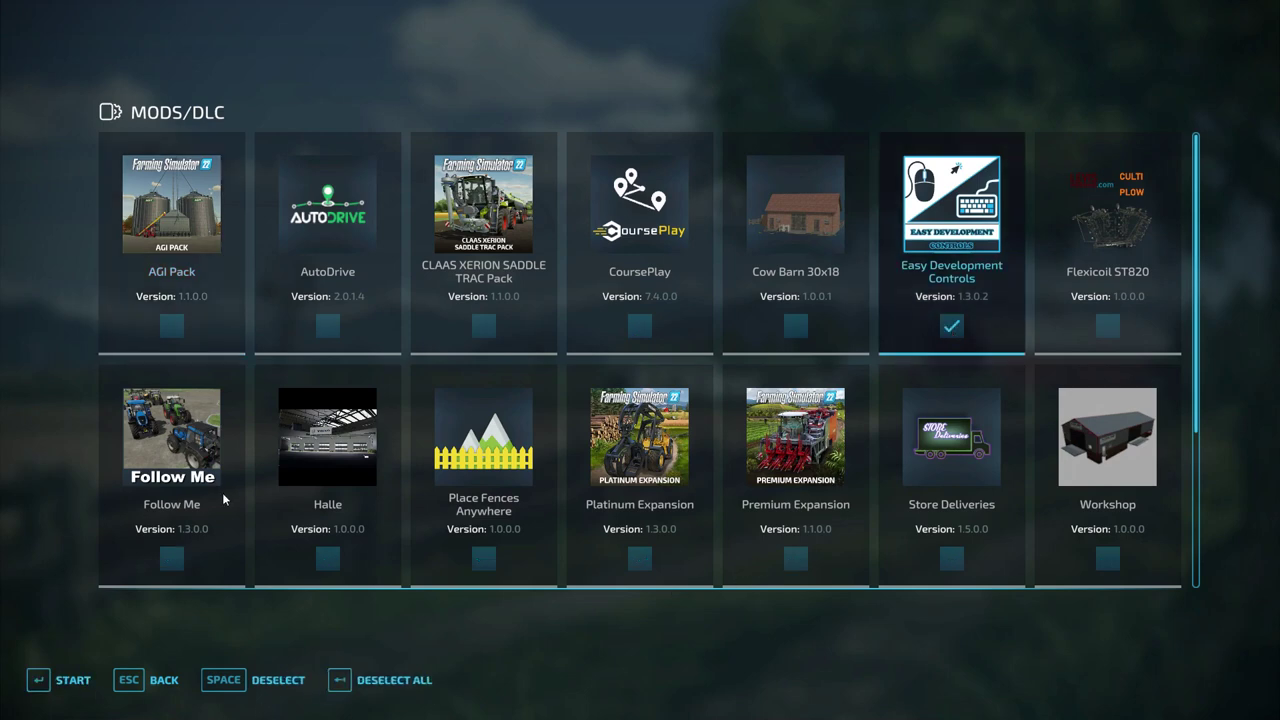
click(328, 561)
click(70, 680)
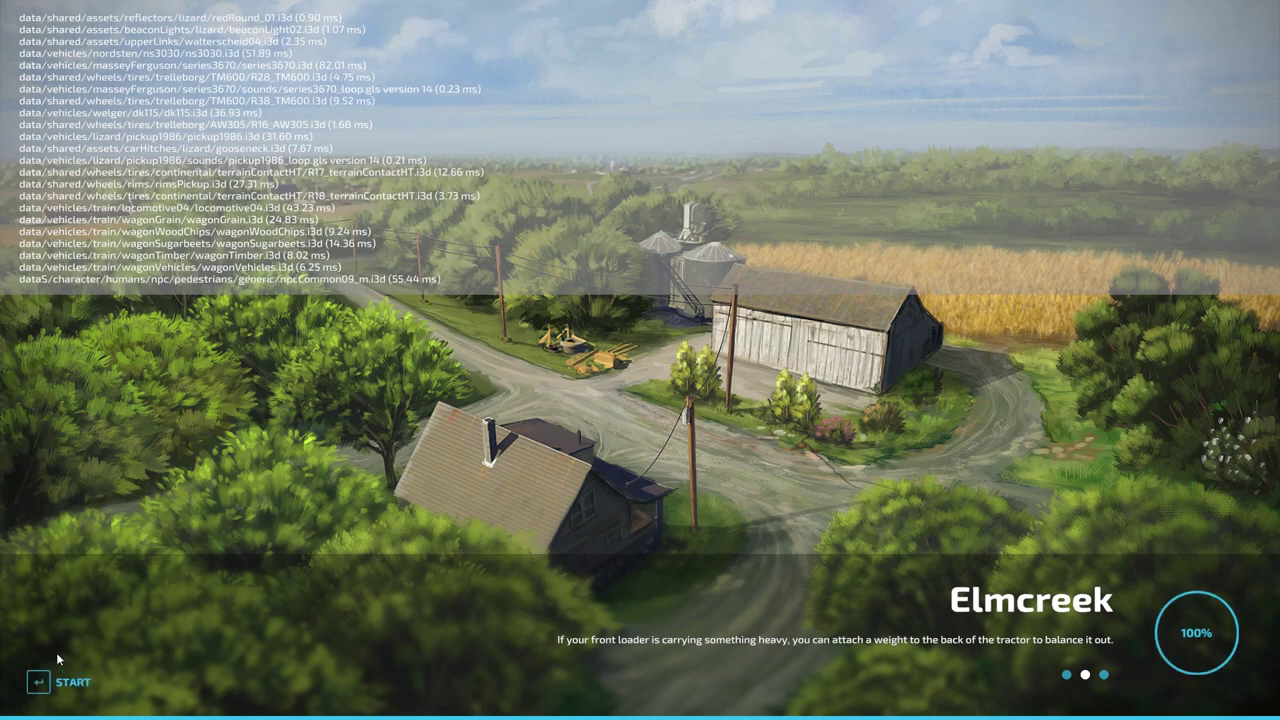
Step: Enter the game with the default character, decline the guided tour and walk off the porch to the field
key(Return)
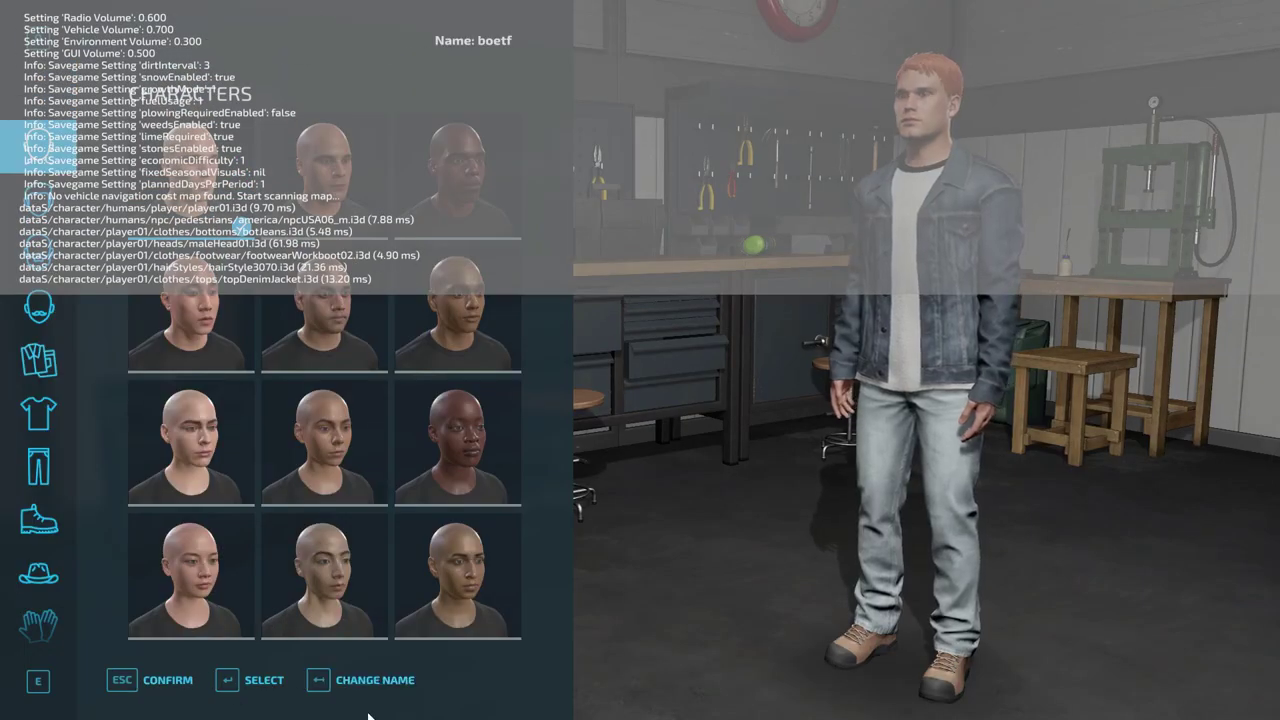
click(150, 681)
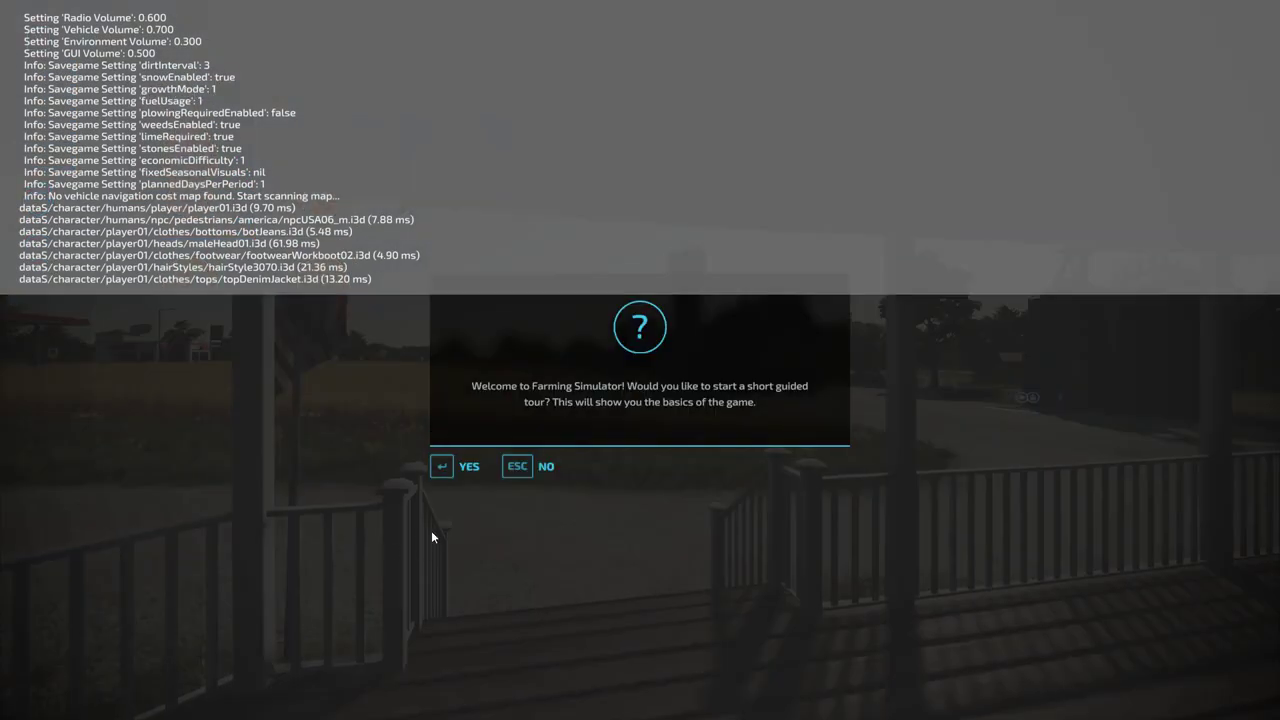
click(548, 466)
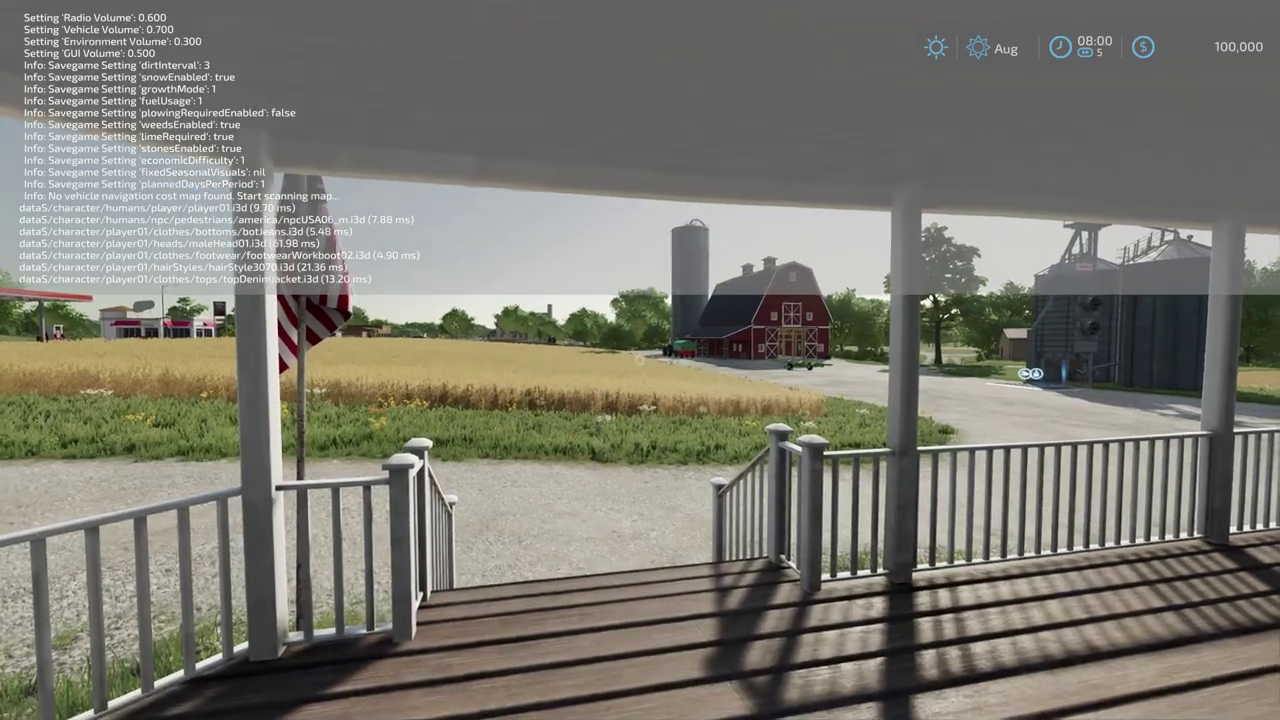
key(w)
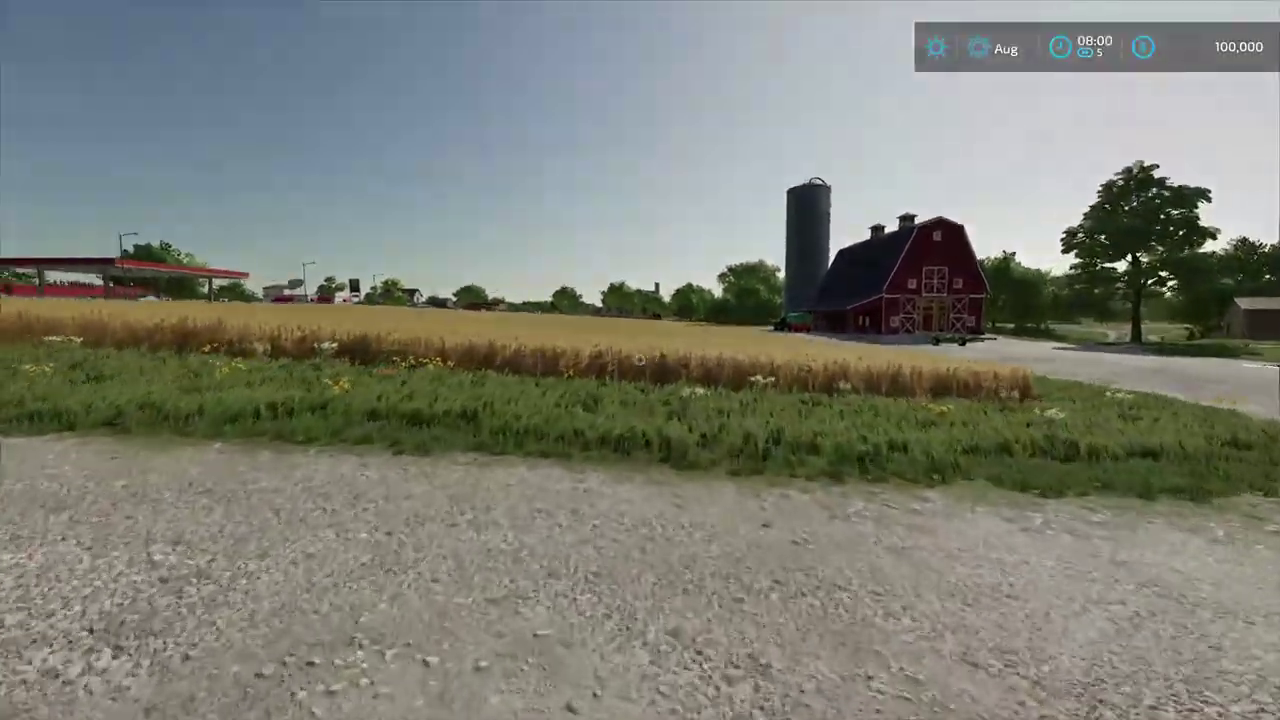
key(w)
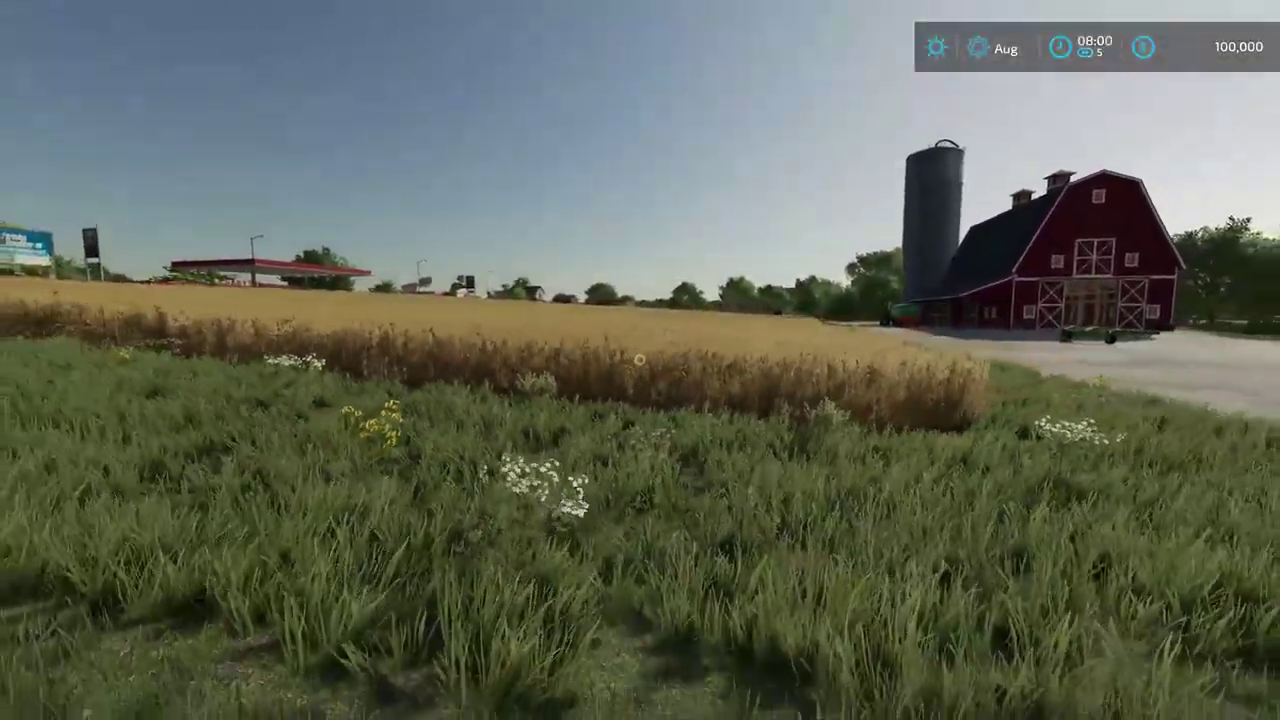
Step: Add 10000000 to the farm's money with Easy Development Controls and return to the game
key(p)
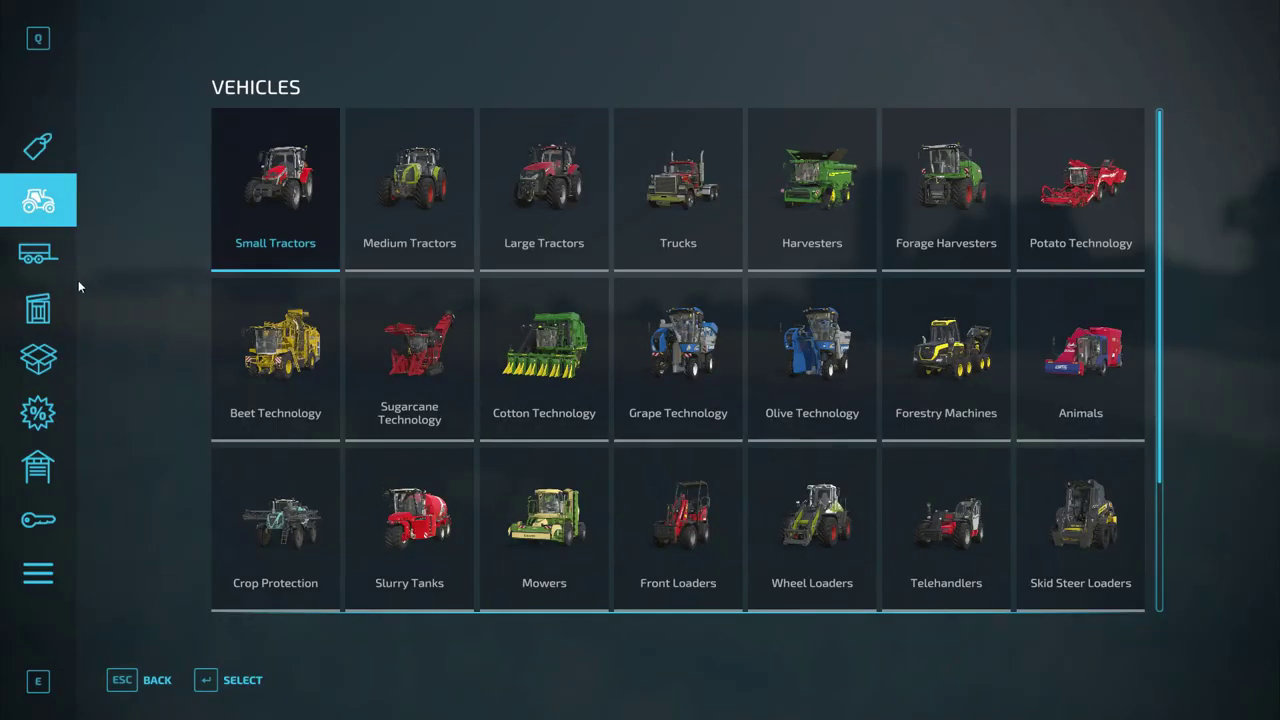
key(Escape)
key(alt+d)
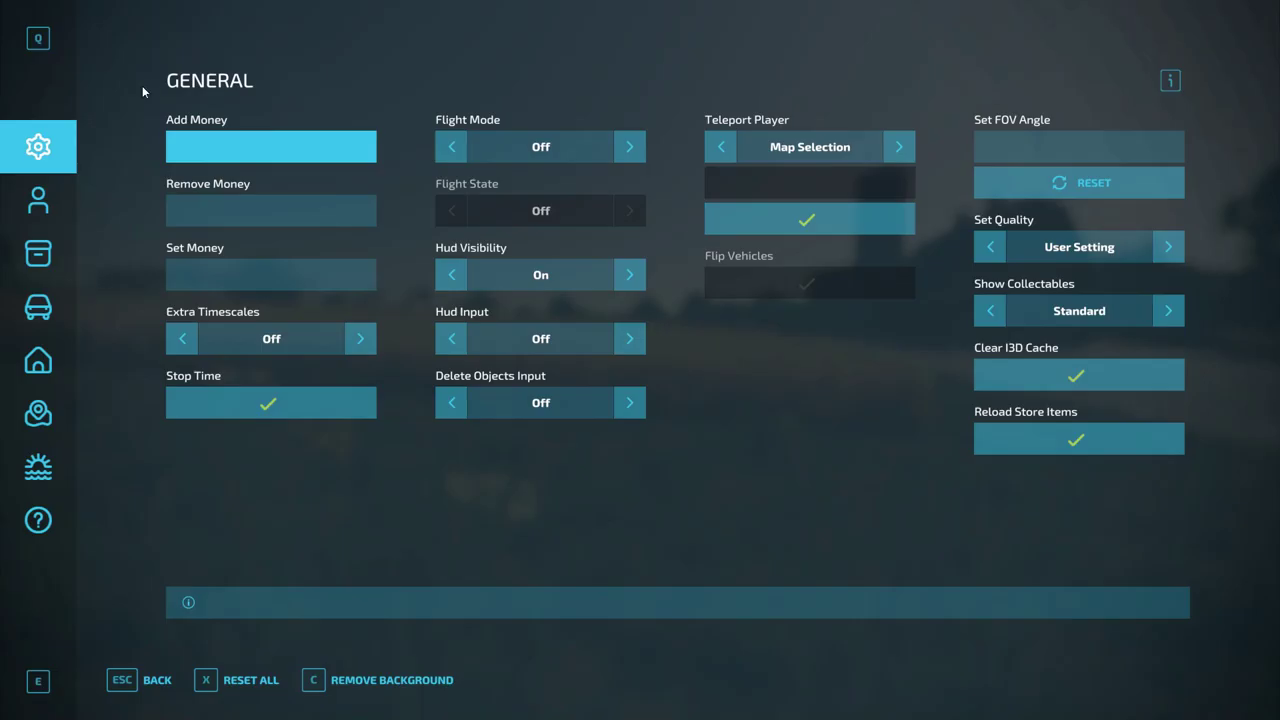
click(207, 161)
text(10000000)
key(Return)
key(Escape)
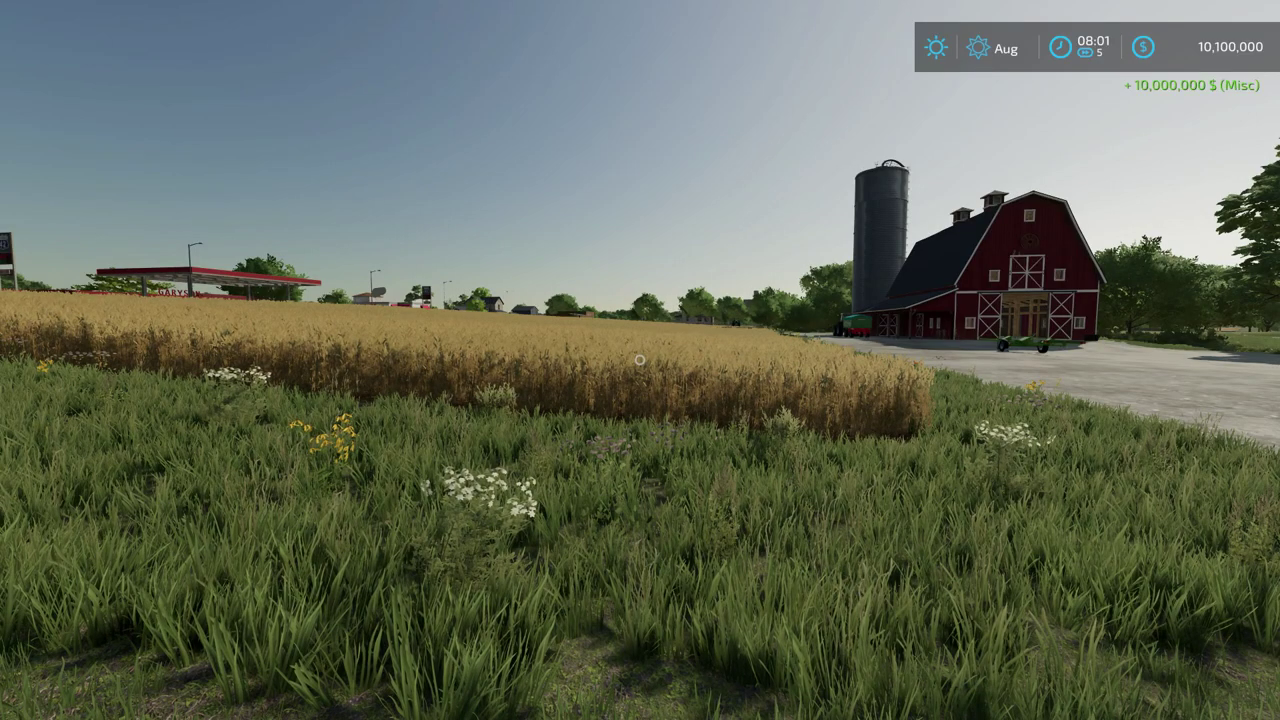
Step: Place the Halle 2018 V2 Volvo shed on the field beside the farmyard in construction mode and return to the game
key(p)
key(e)
key(e)
key(e)
key(e)
key(e)
key(e)
key(e)
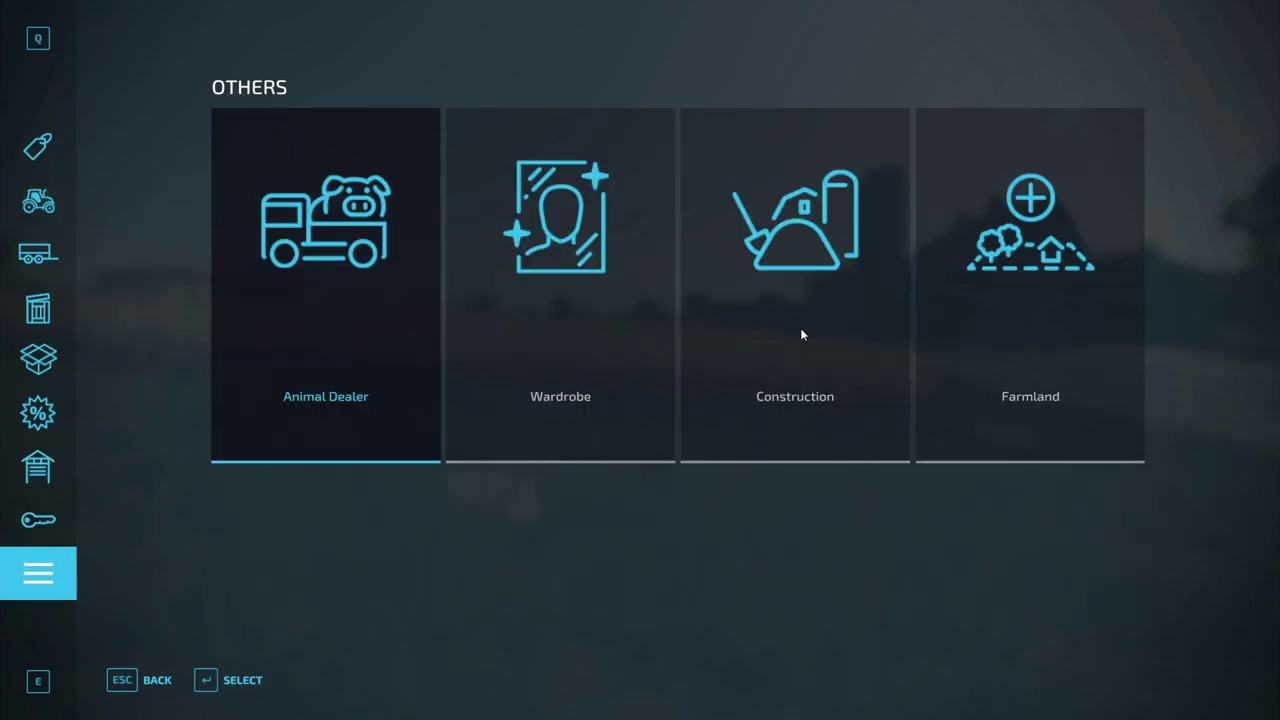
click(766, 358)
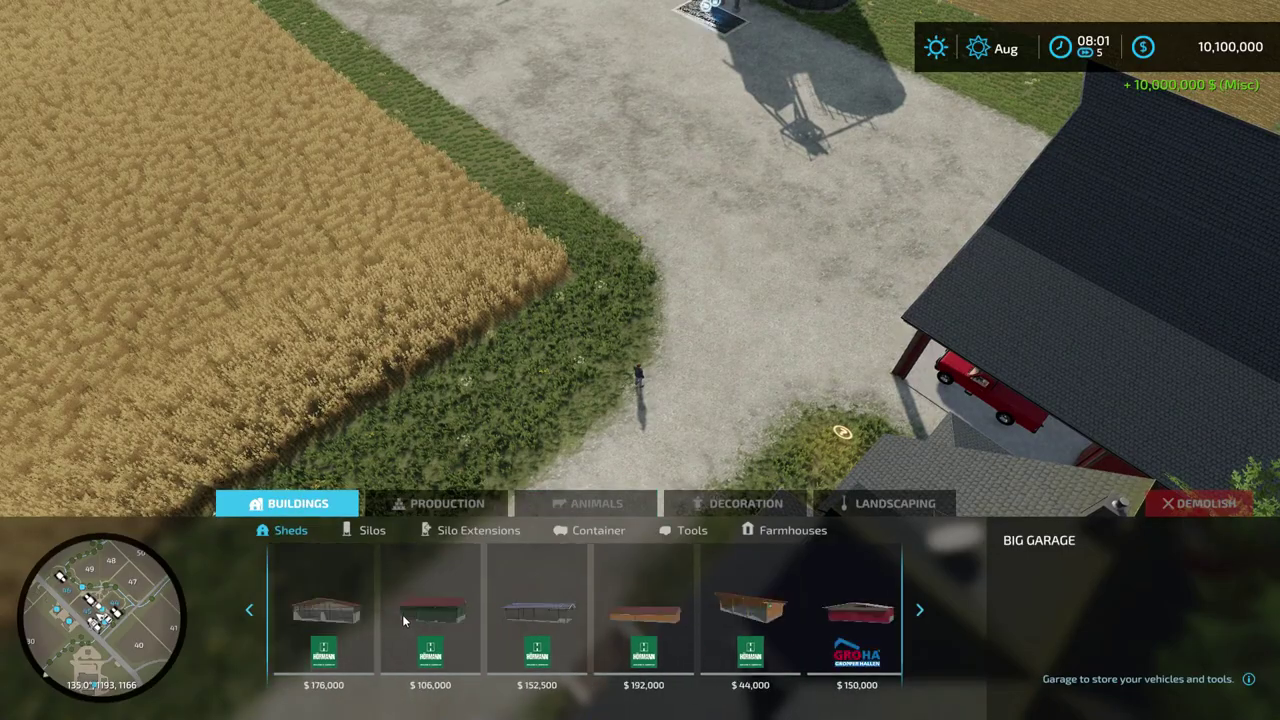
scroll(866, 600, down, 3)
click(869, 610)
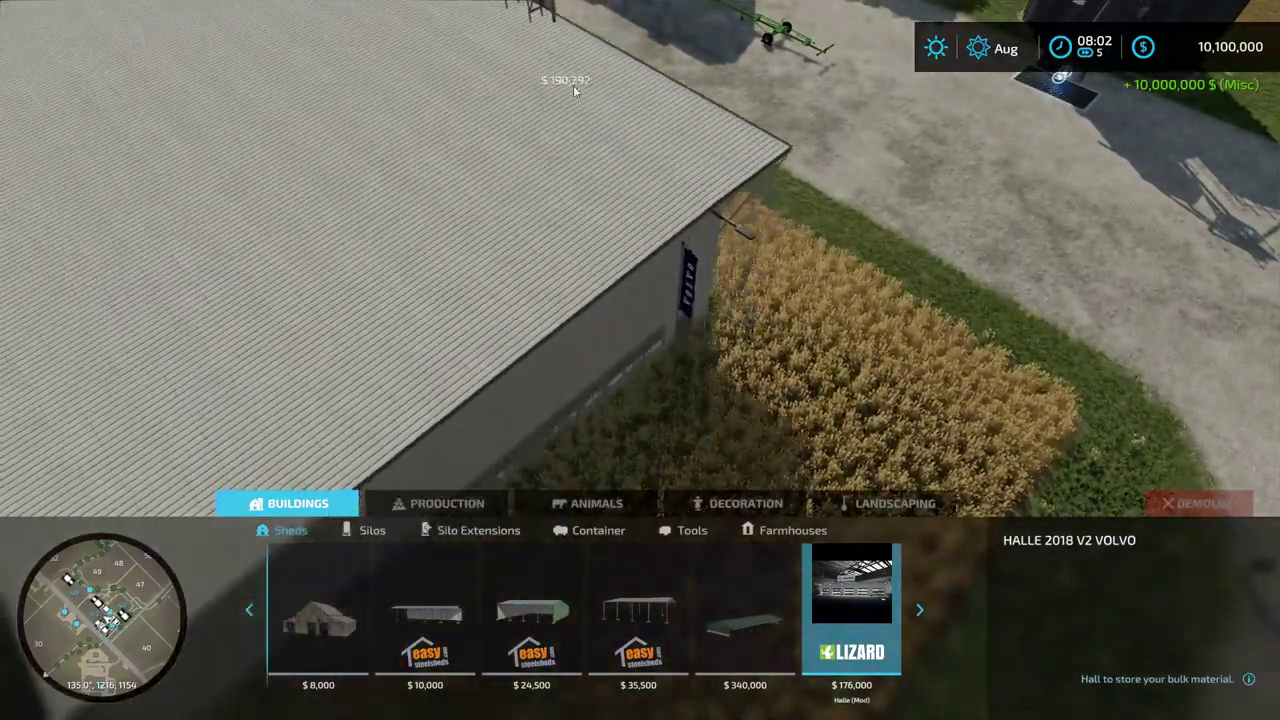
click(565, 70)
key(Escape)
Step: Walk onto the gravel yard facing the Volvo hall and set the game's time speed to 0.5
key(w)
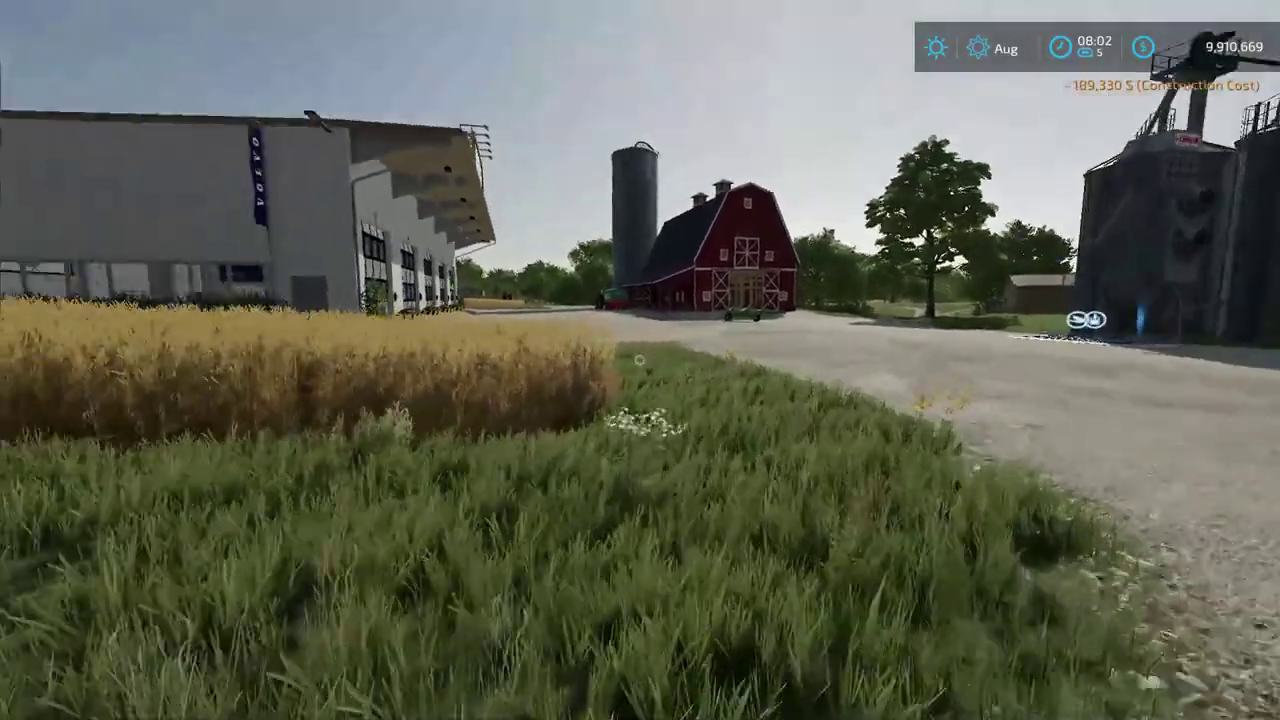
key(w)
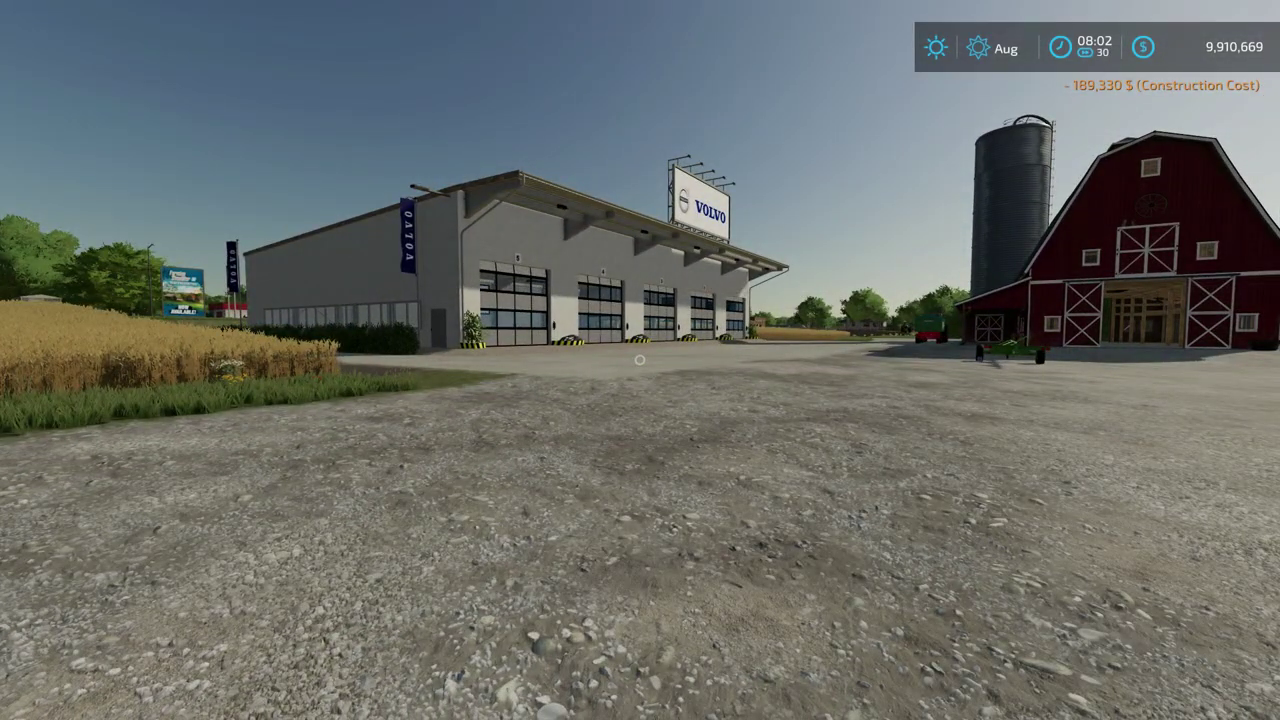
key(5)
key(Escape)
key(Escape)
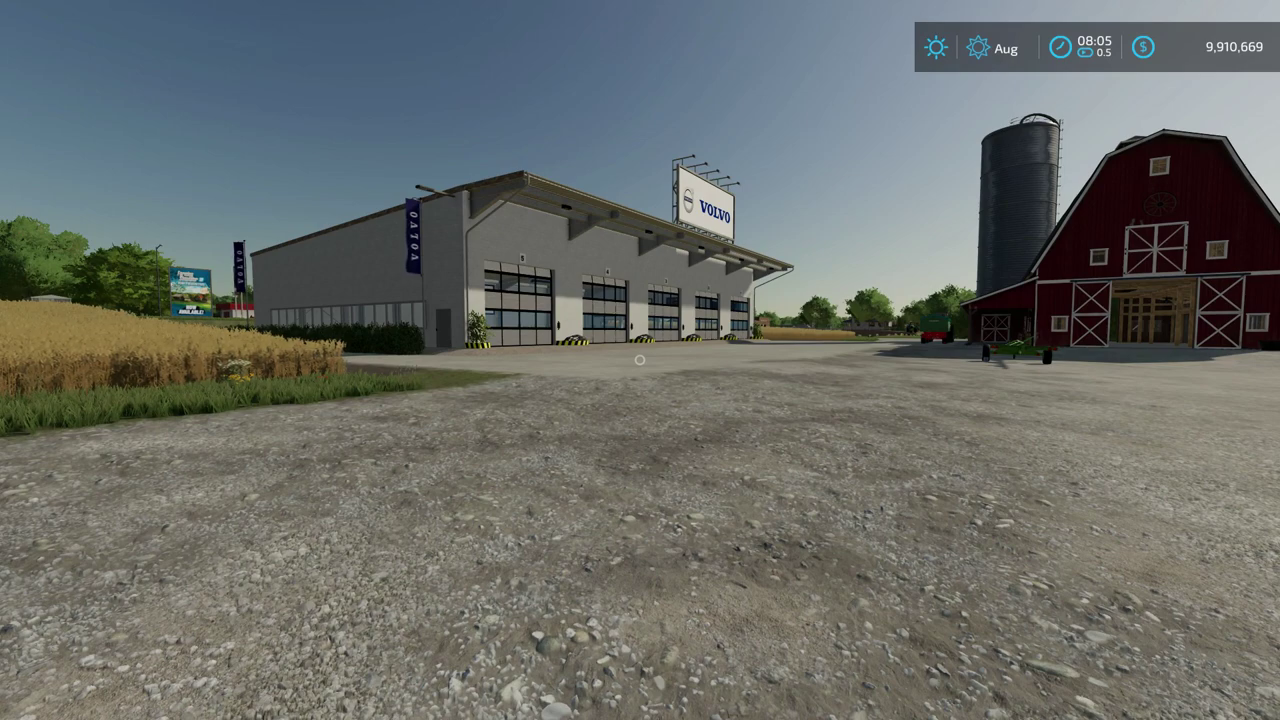
Step: Show the console log to check for warnings about the Volvo hall, and quit the game without saving
key(grave)
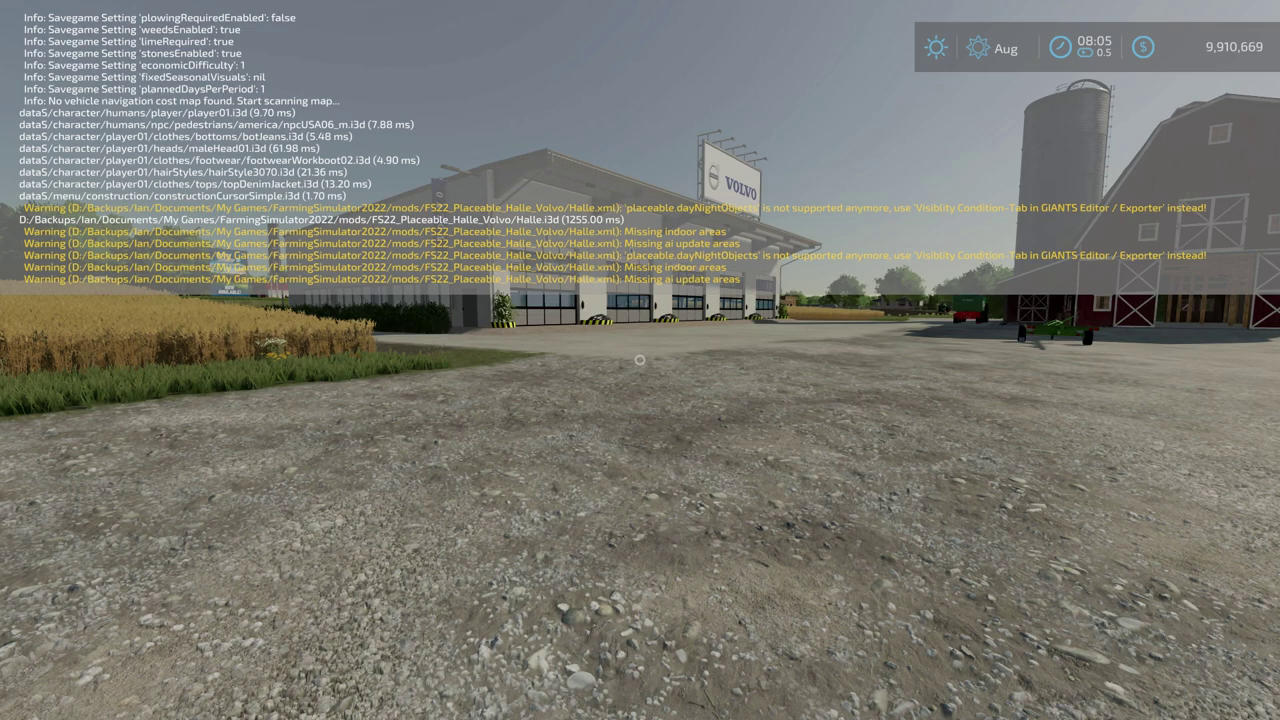
key(w)
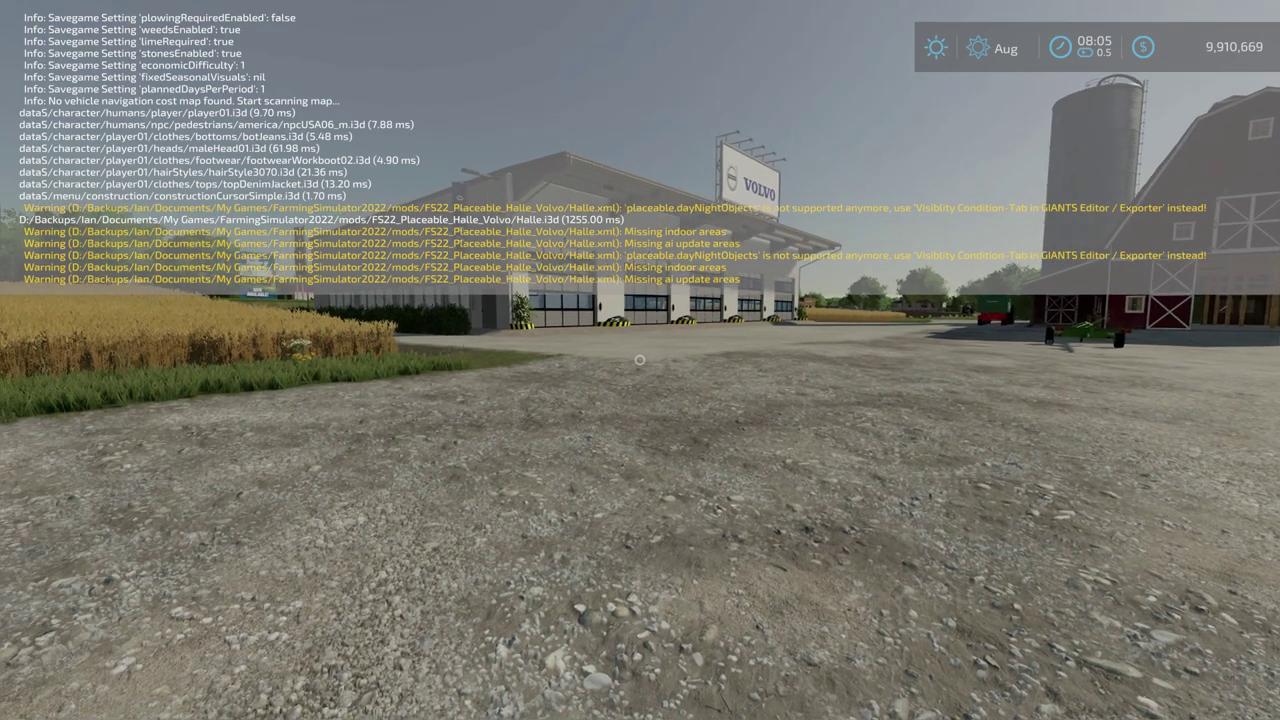
key(Escape)
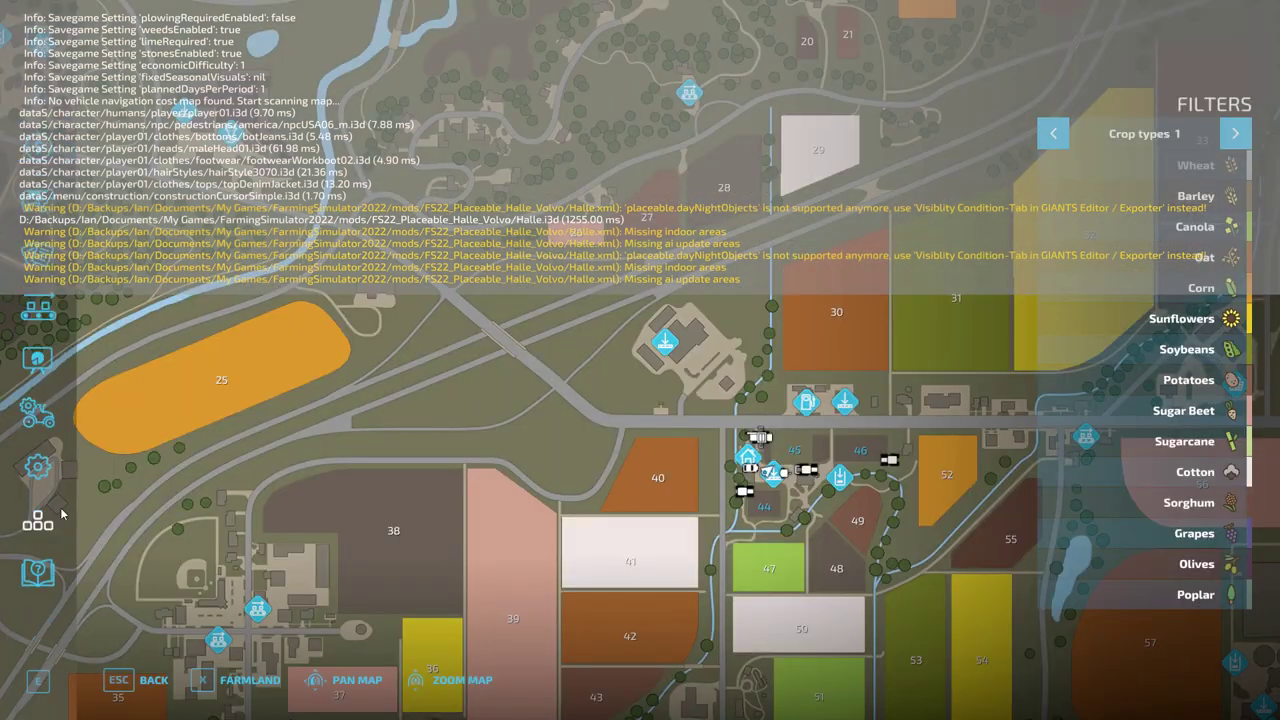
click(38, 572)
click(385, 680)
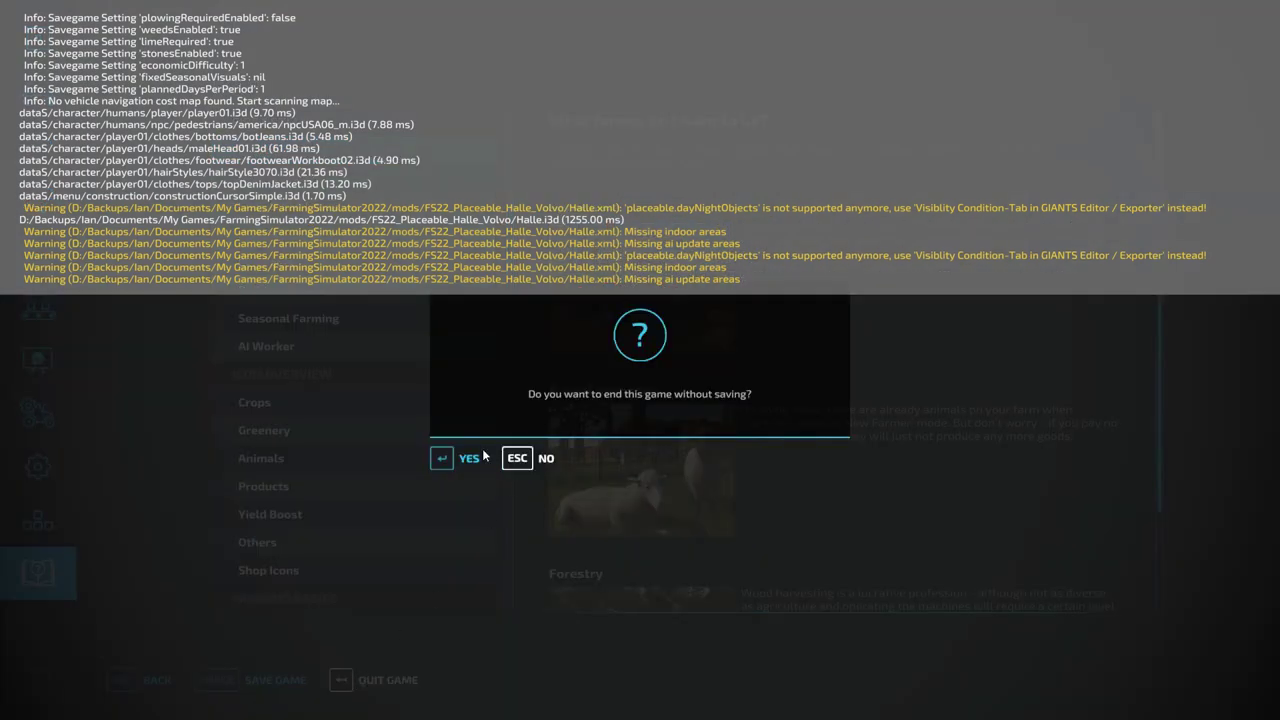
key(Return)
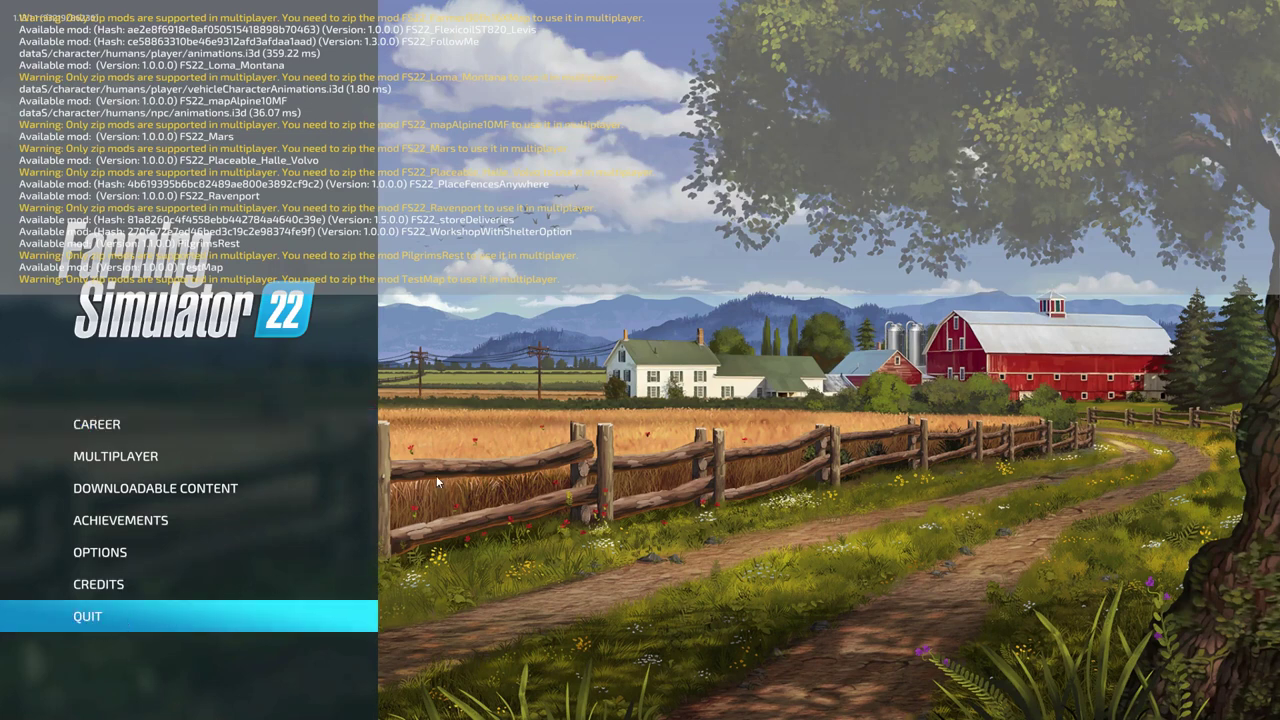
key(Return)
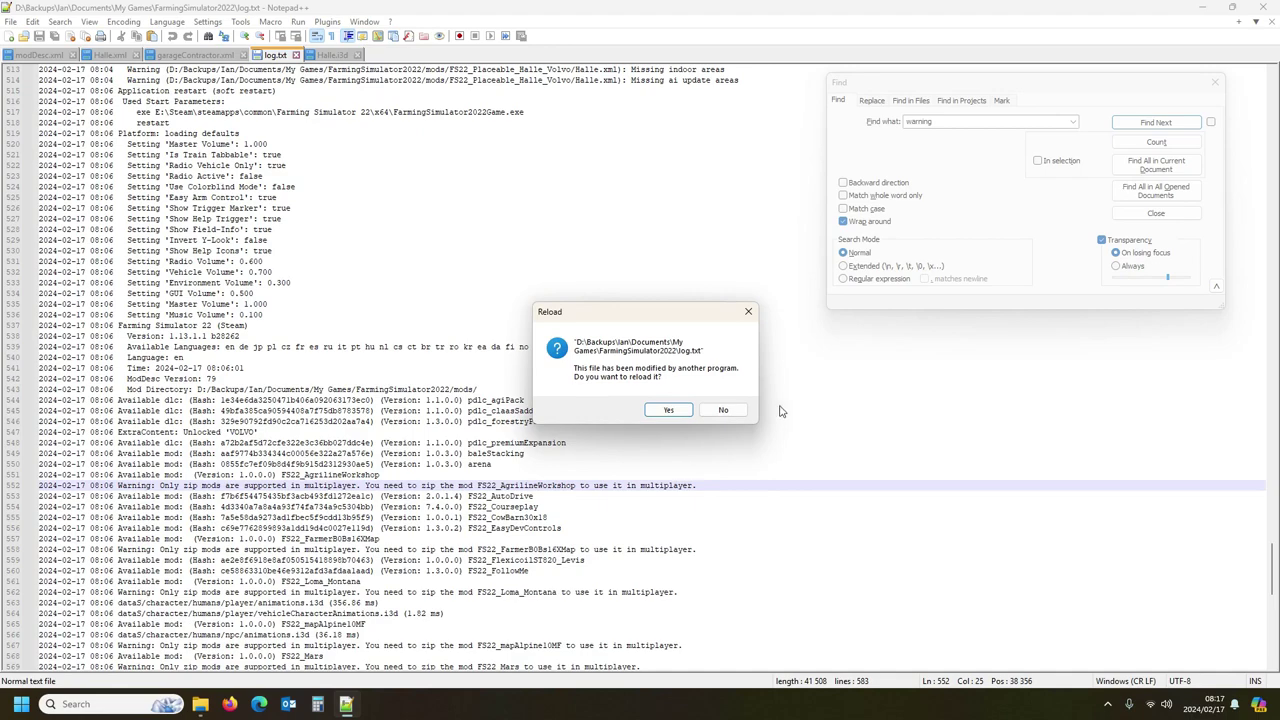
Step: Reload log.txt and Halle.i3d in Notepad++ and search Halle.i3d for NightIllumination
click(665, 409)
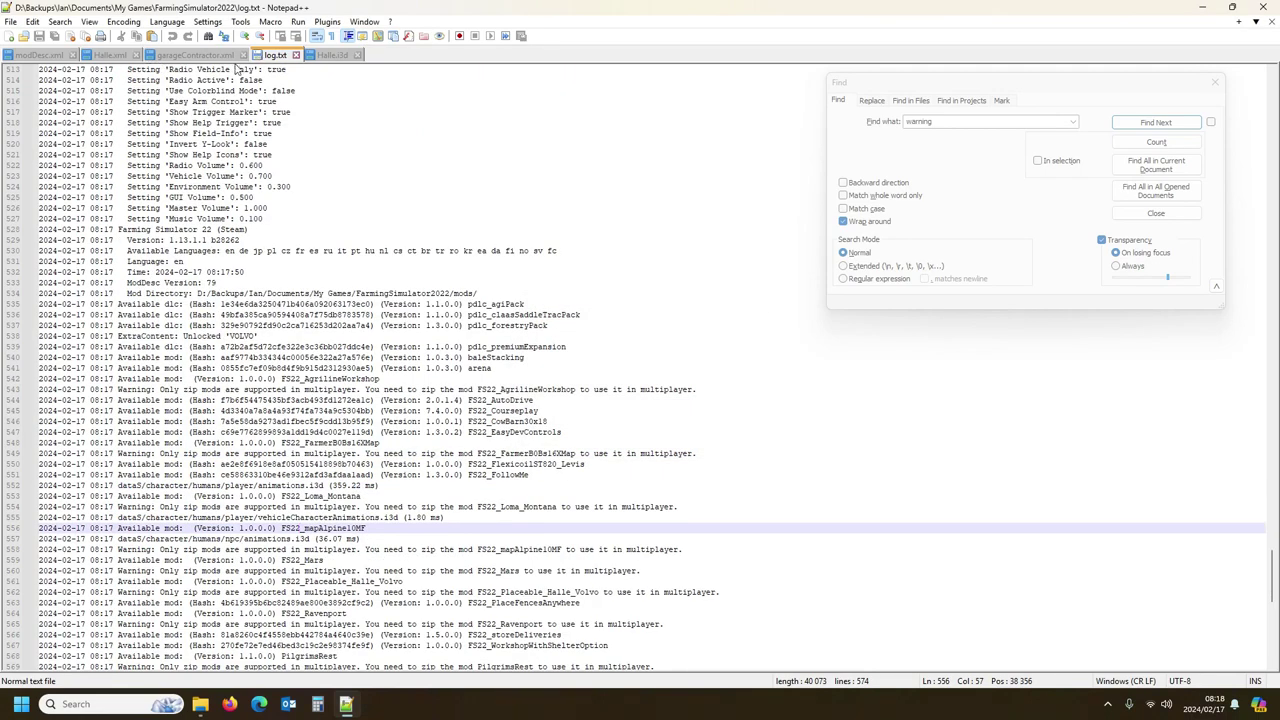
click(334, 56)
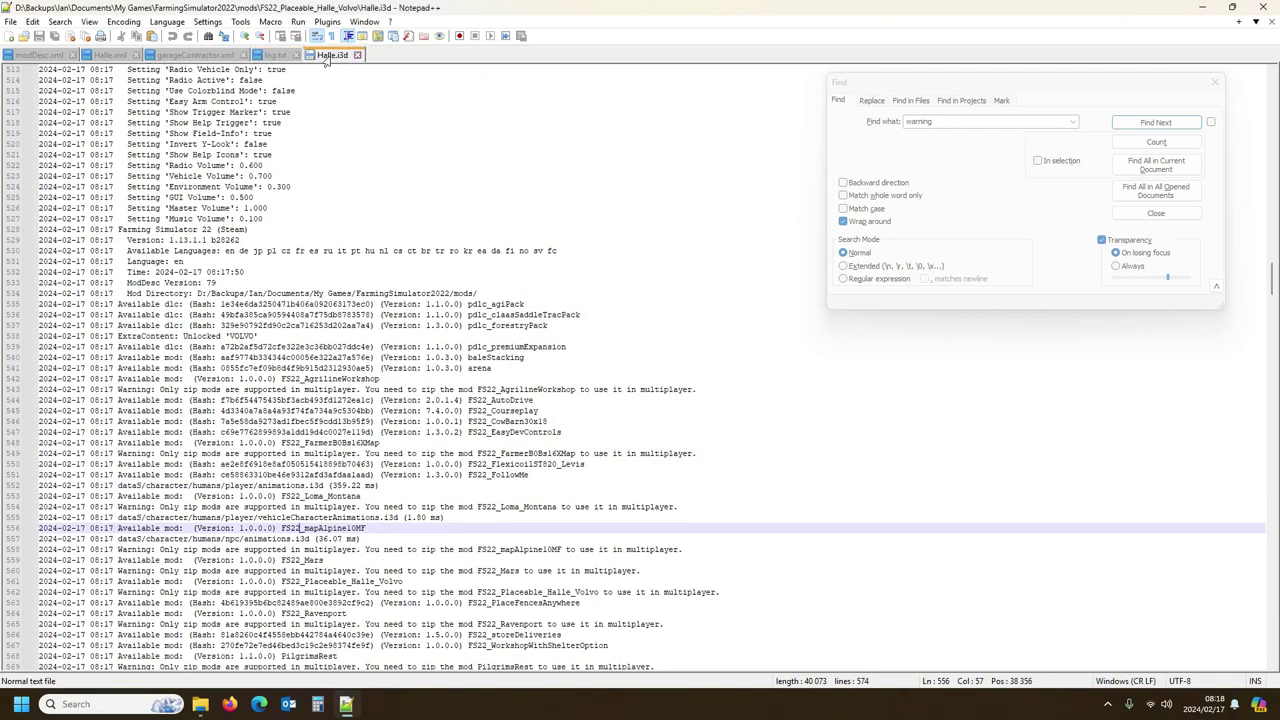
click(691, 413)
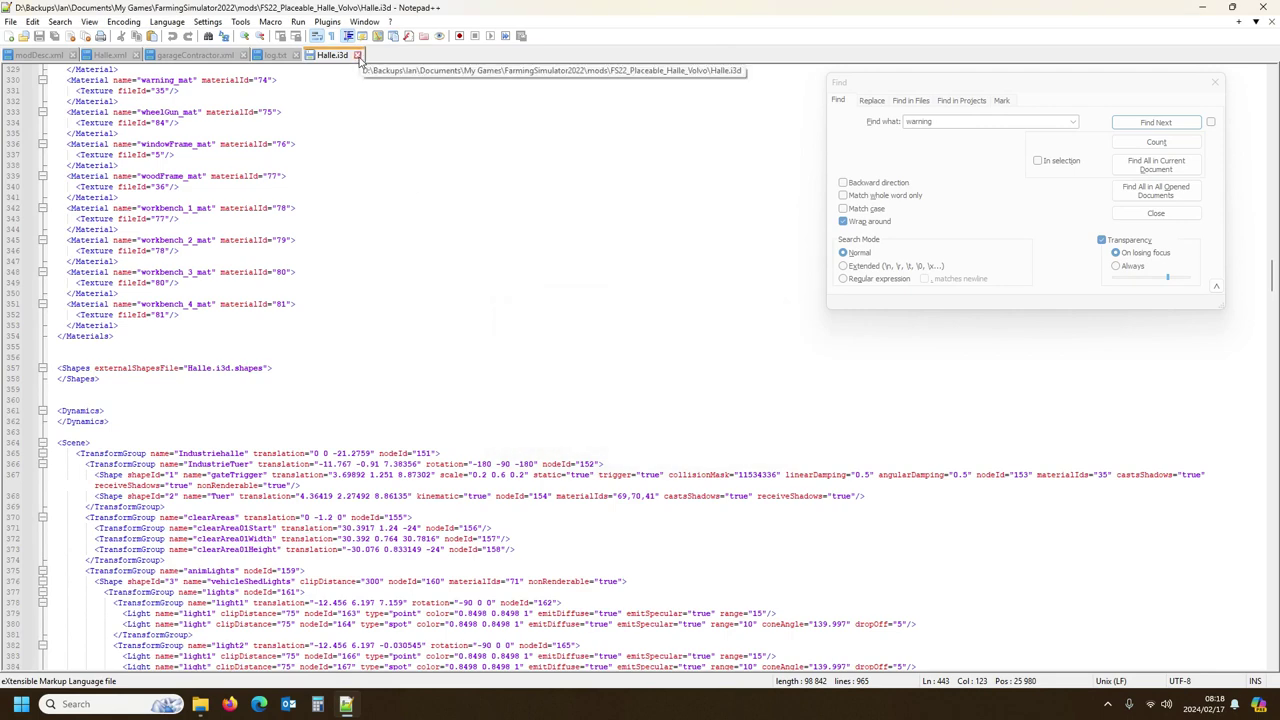
click(1072, 121)
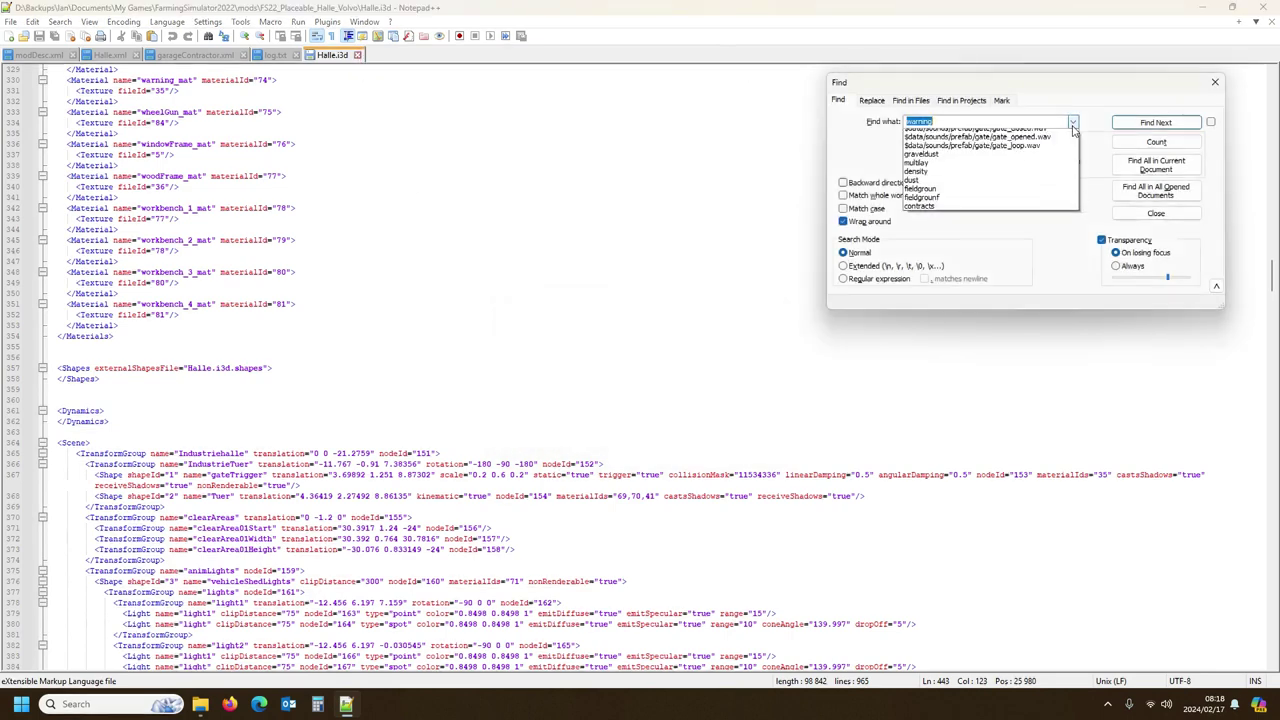
click(1000, 142)
click(1145, 123)
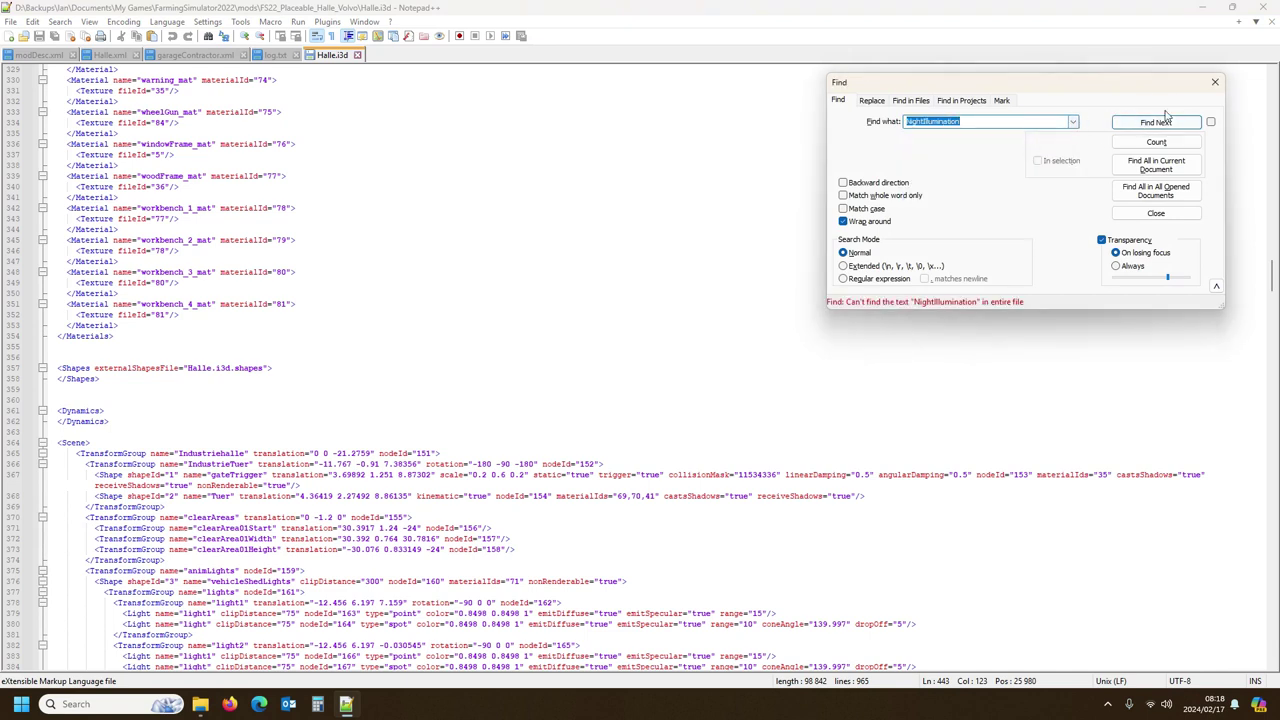
click(1216, 82)
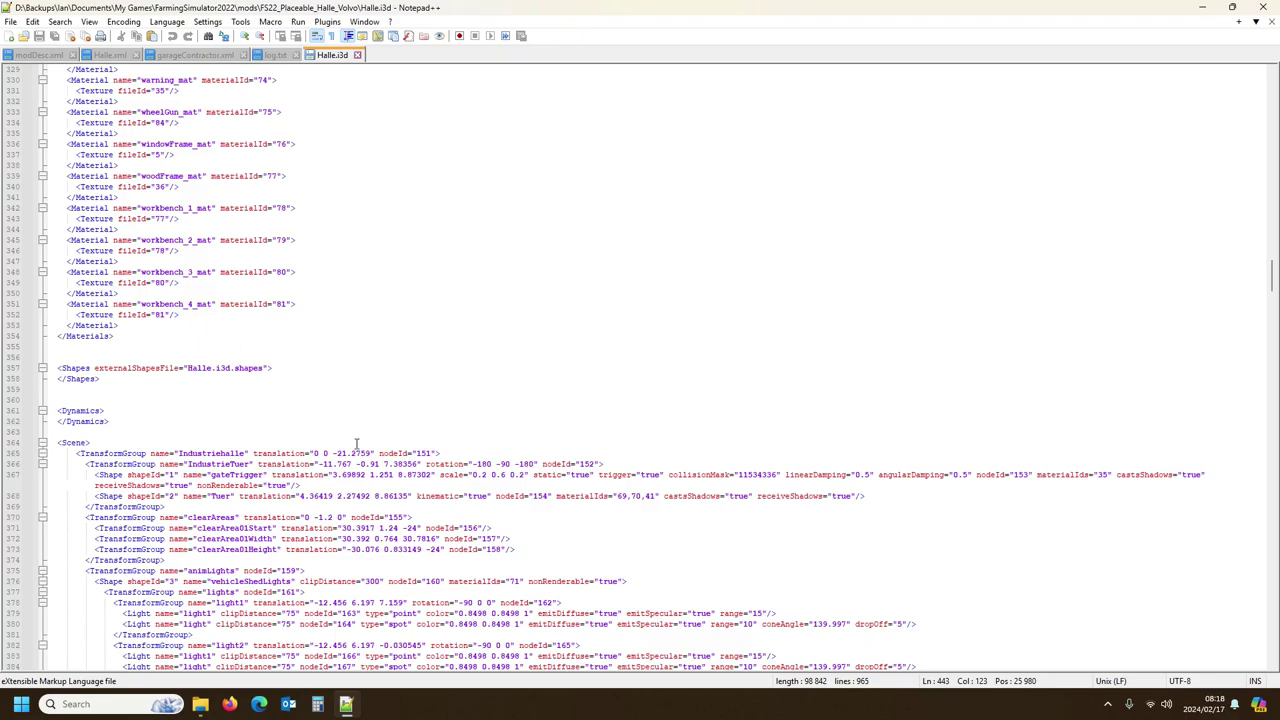
scroll(362, 452, down, 17)
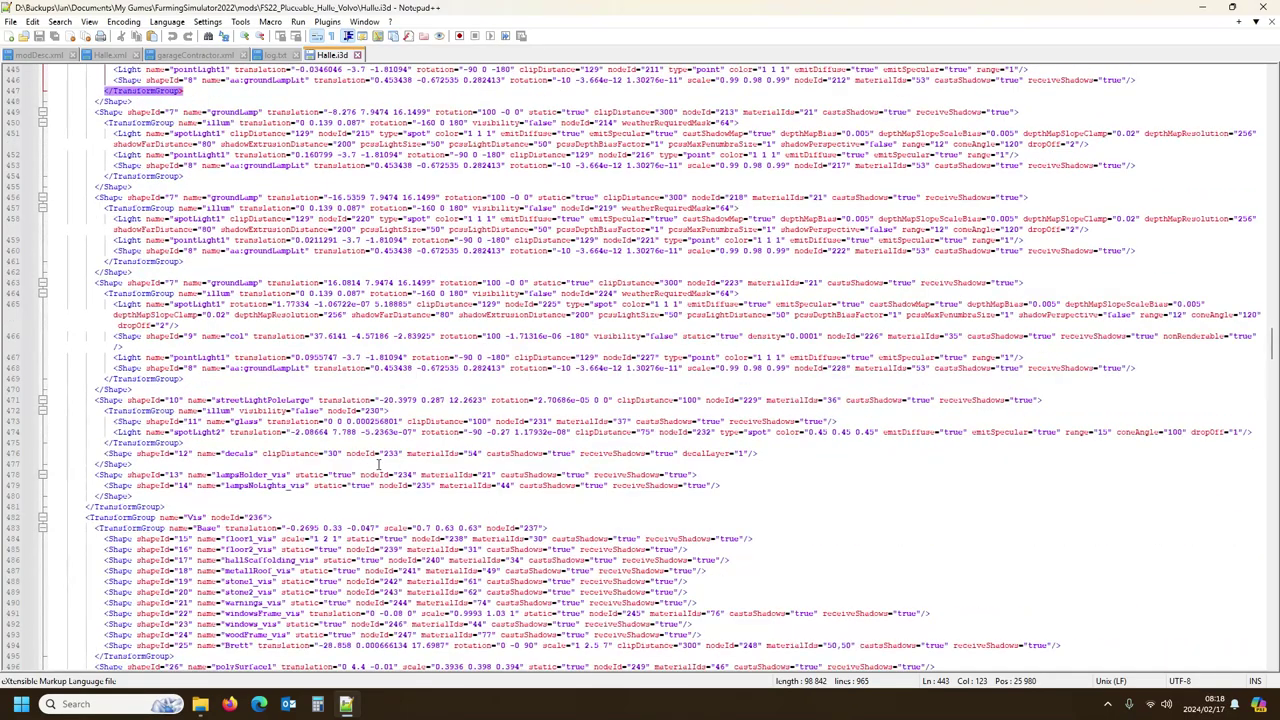
scroll(381, 460, up, 20)
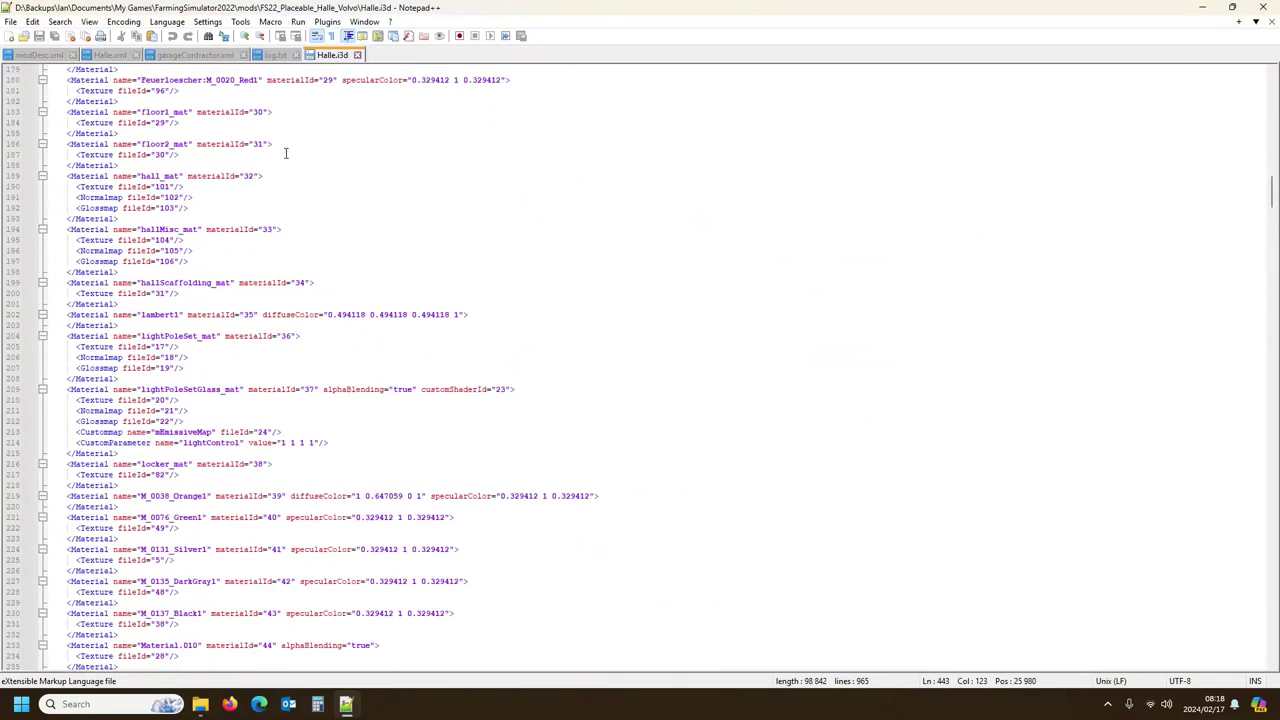
Step: Examine the dayNightObjects block in Halle.xml and the node indexes its entries refer to
click(113, 57)
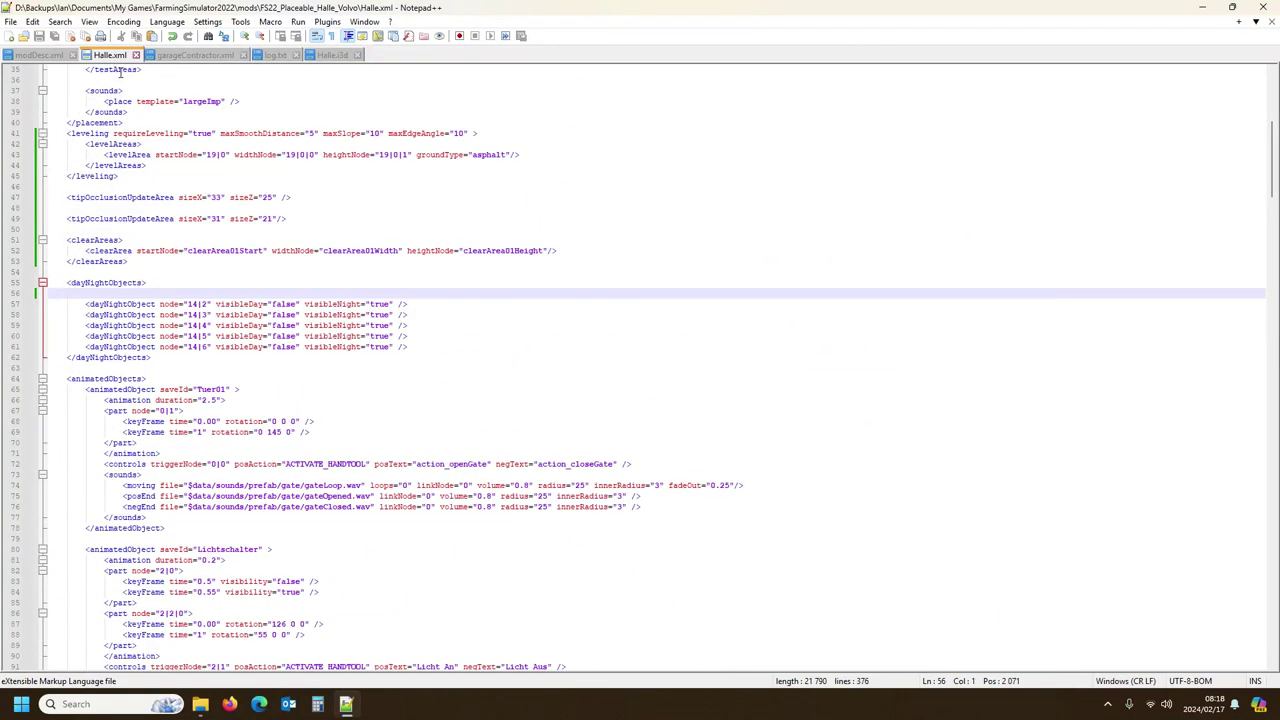
click(86, 284)
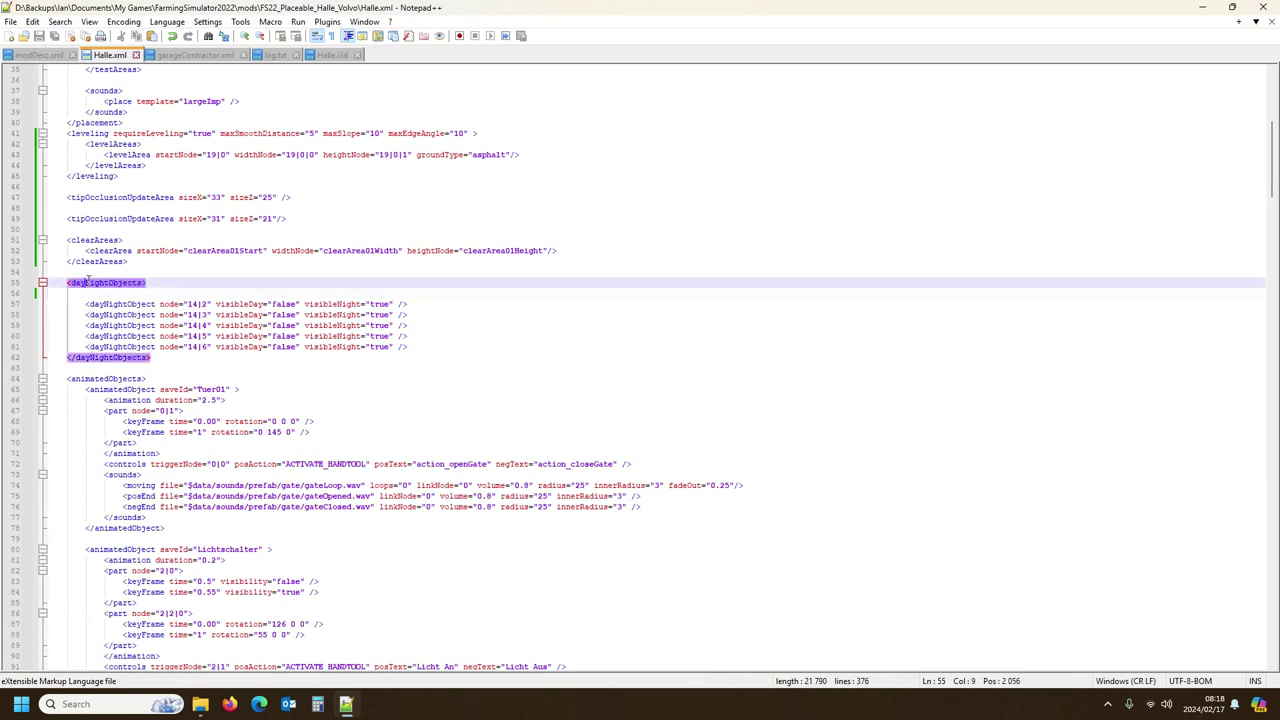
drag(7, 287, 4, 357)
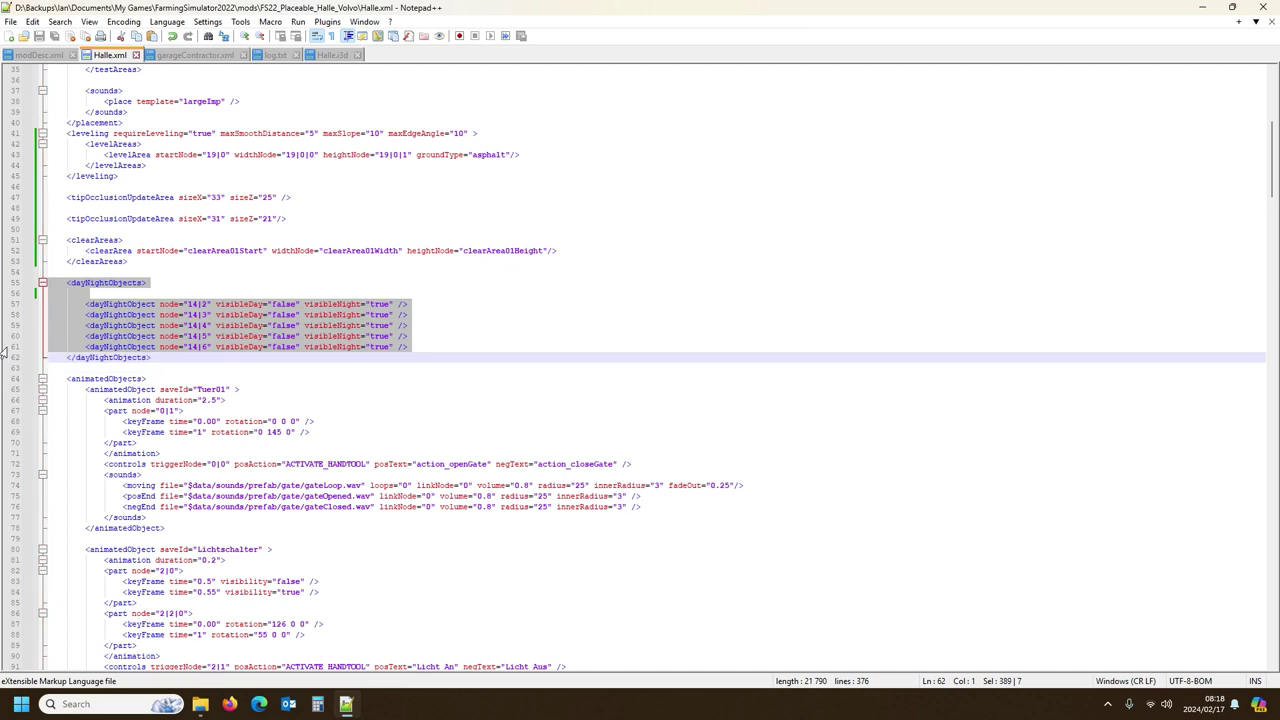
click(117, 303)
drag(186, 303, 208, 303)
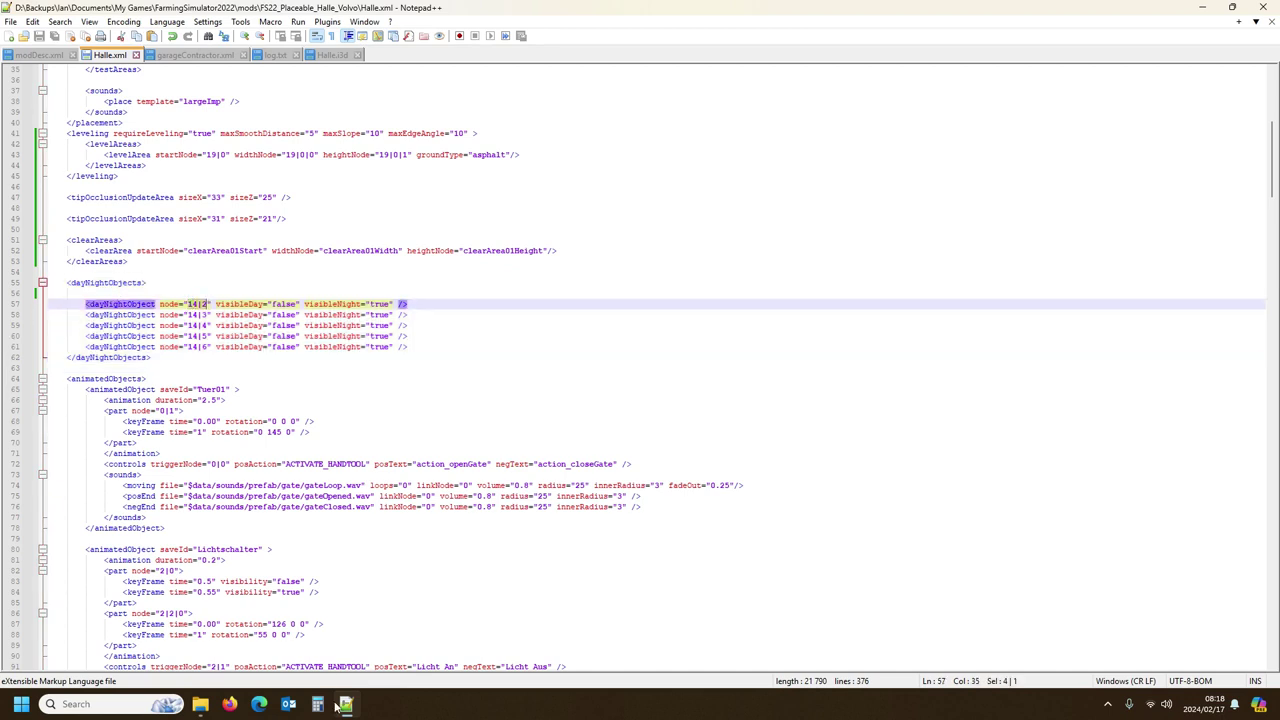
Step: Open Halle.i3d from the FS22_Placeable_Halle_Volvo folder in GIANTS Editor
click(200, 704)
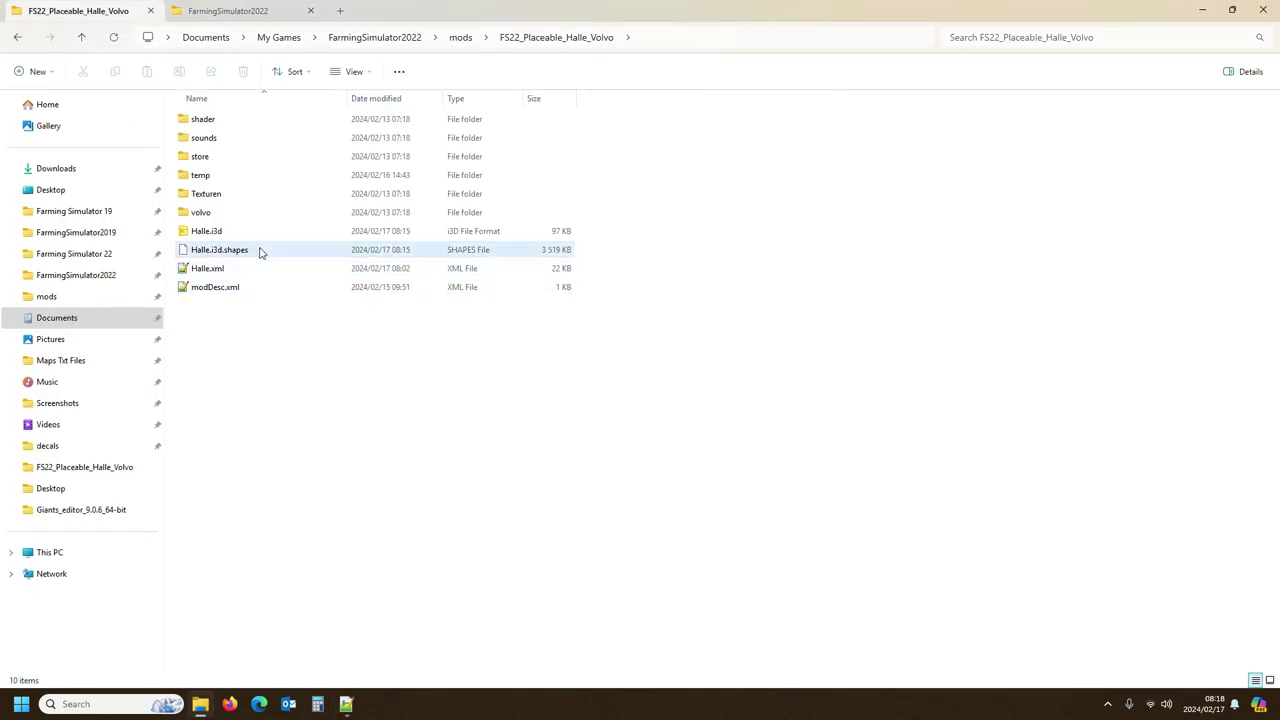
double_click(249, 232)
click(597, 437)
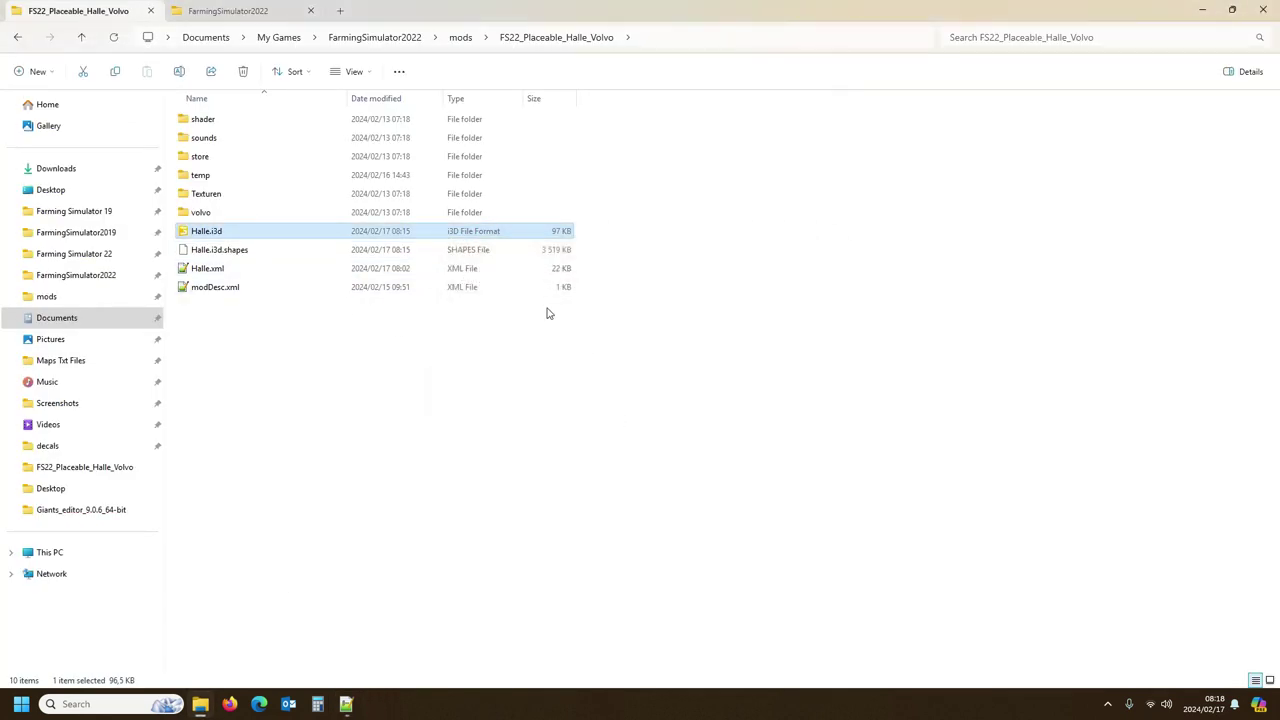
click(346, 704)
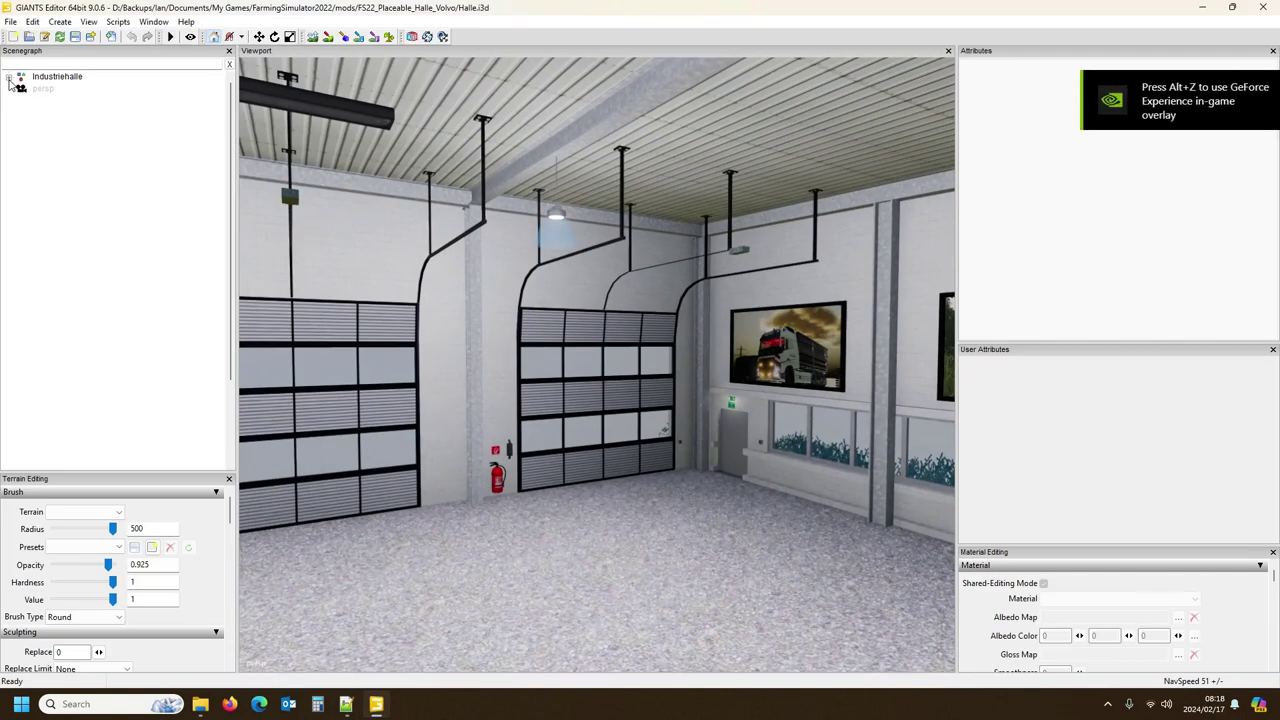
Step: Examine the index paths of the illum groups under Schild in the Industriehalle scenegraph against the dayNightObject nodes
click(9, 78)
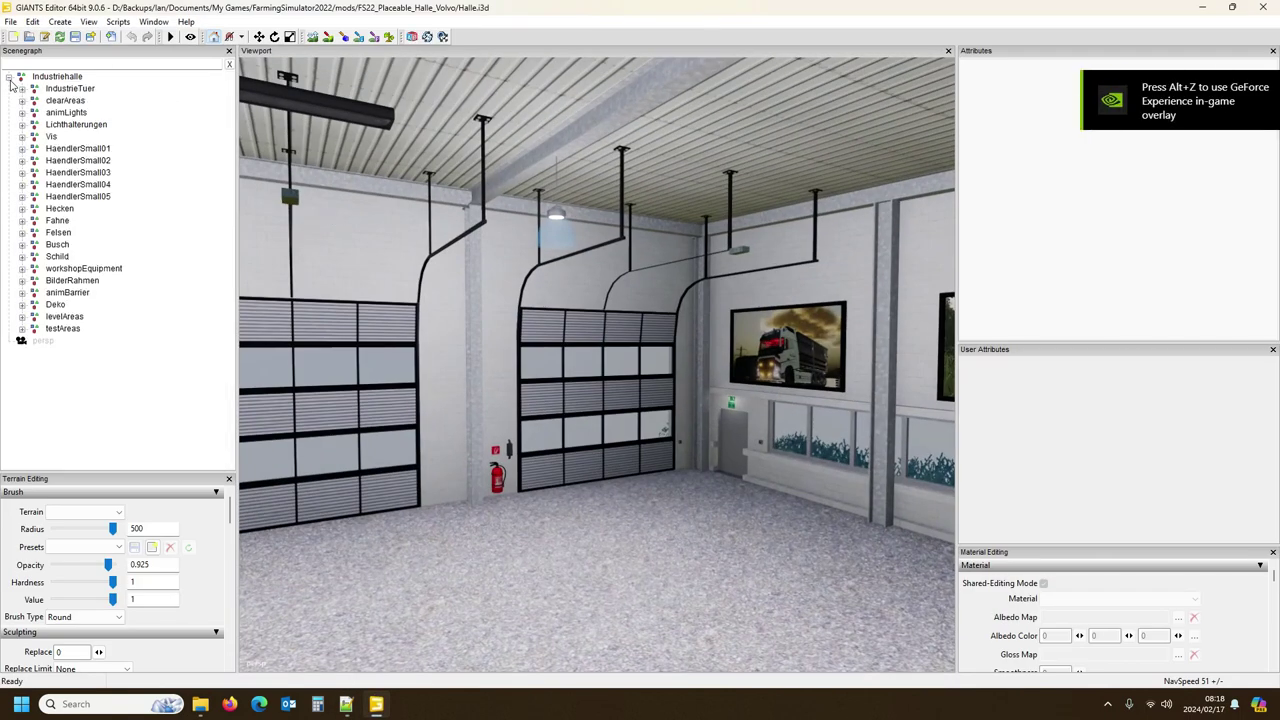
click(67, 293)
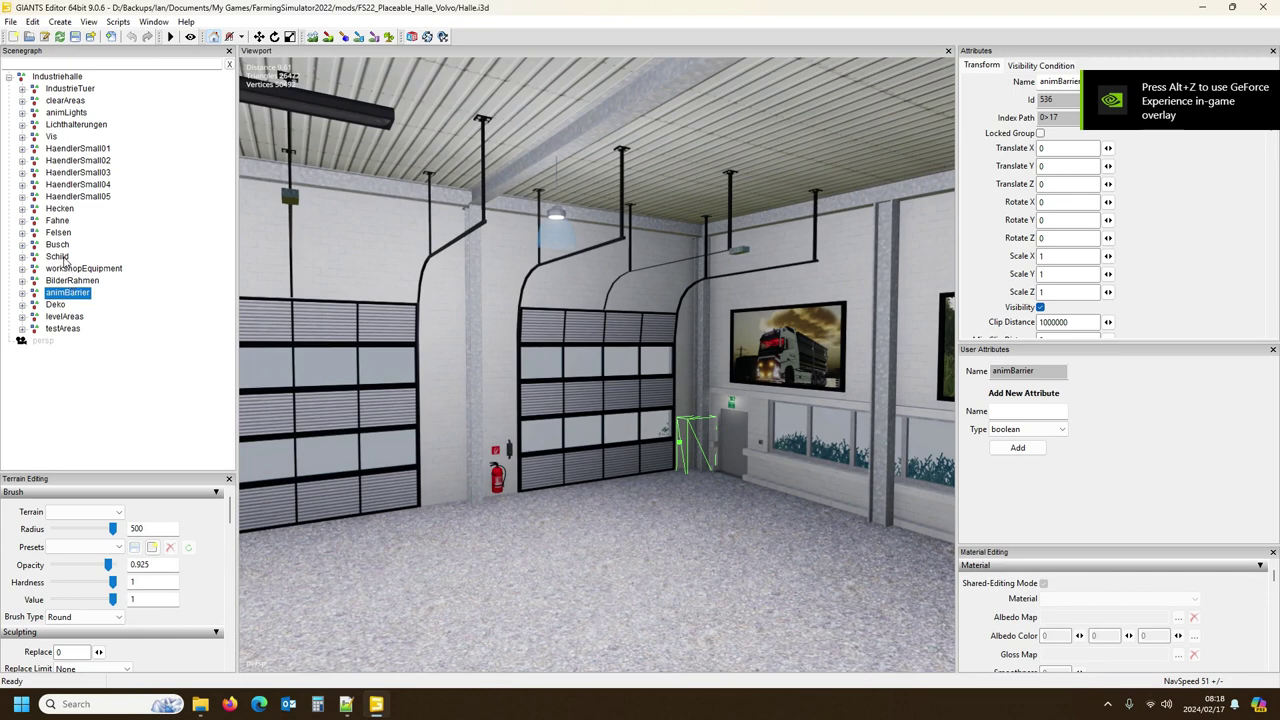
click(58, 258)
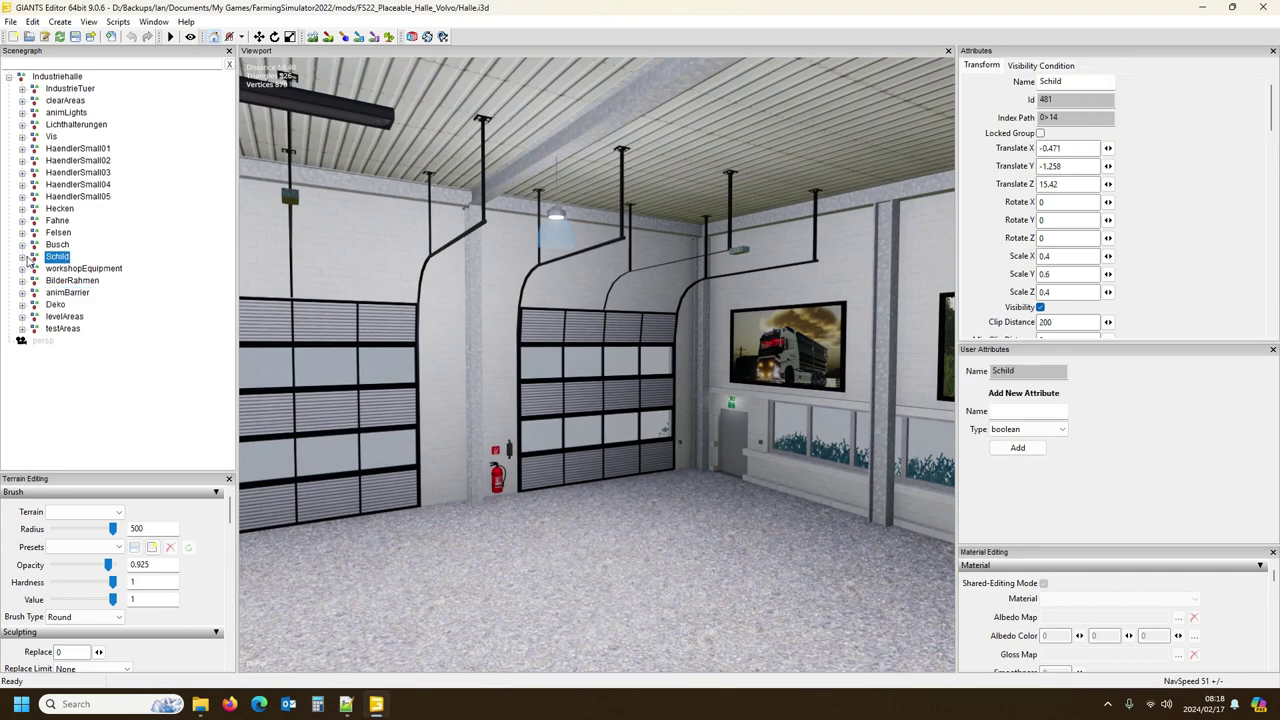
click(22, 258)
click(22, 258)
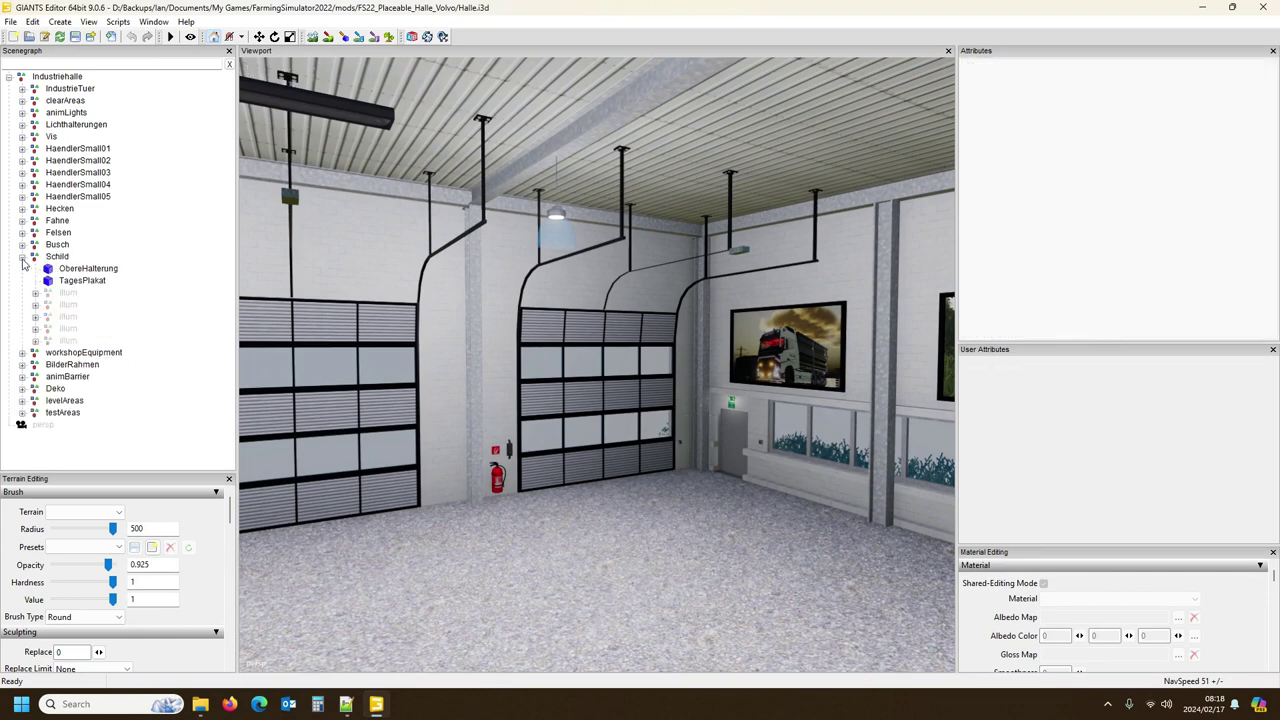
click(67, 293)
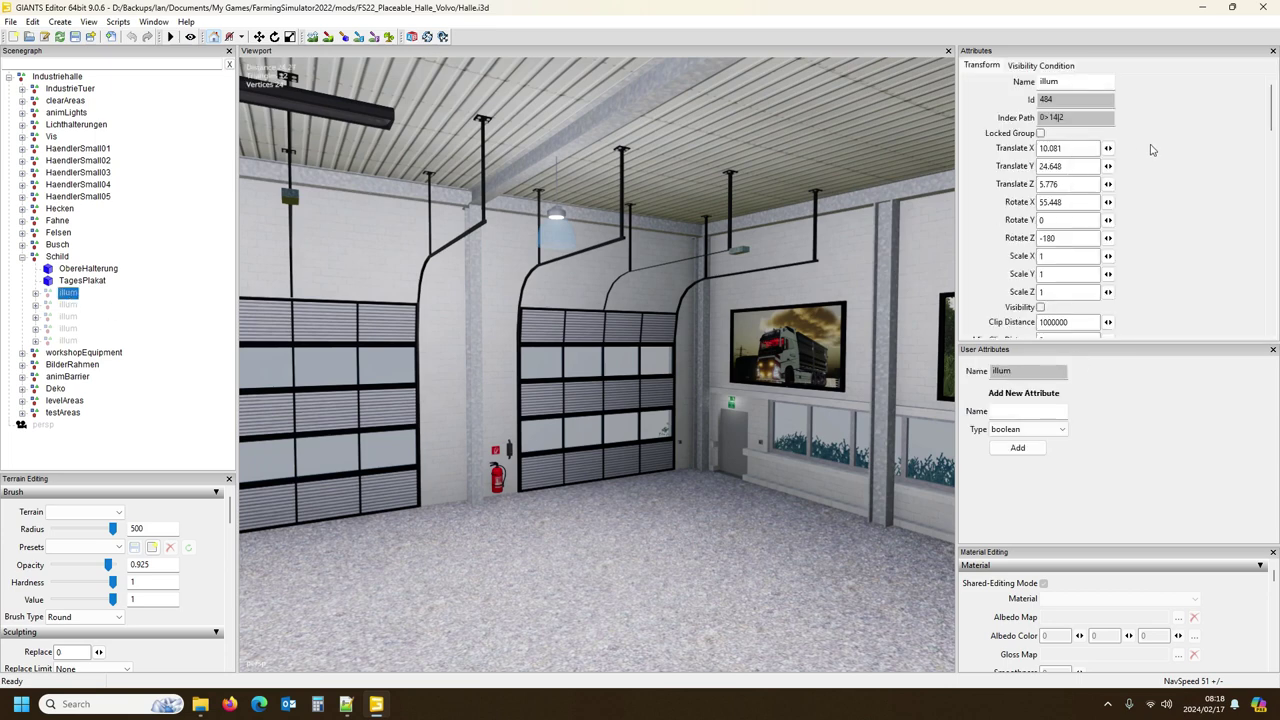
click(68, 306)
key(Escape)
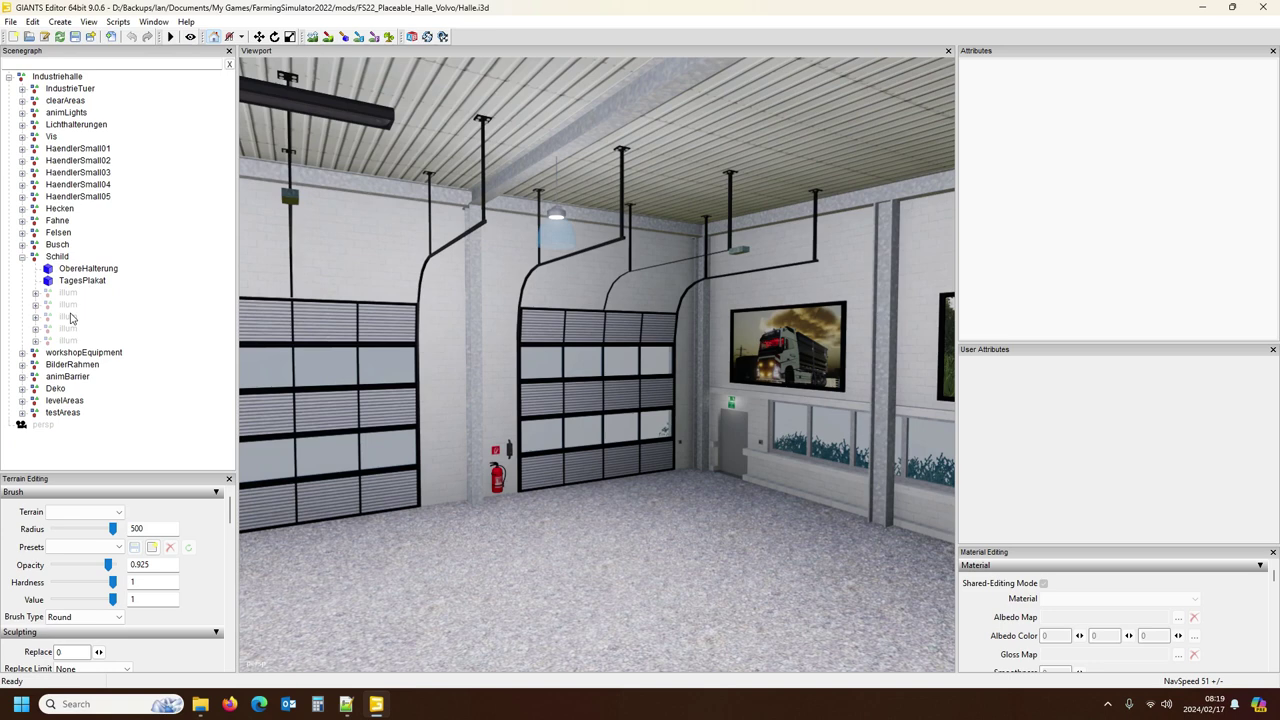
click(68, 318)
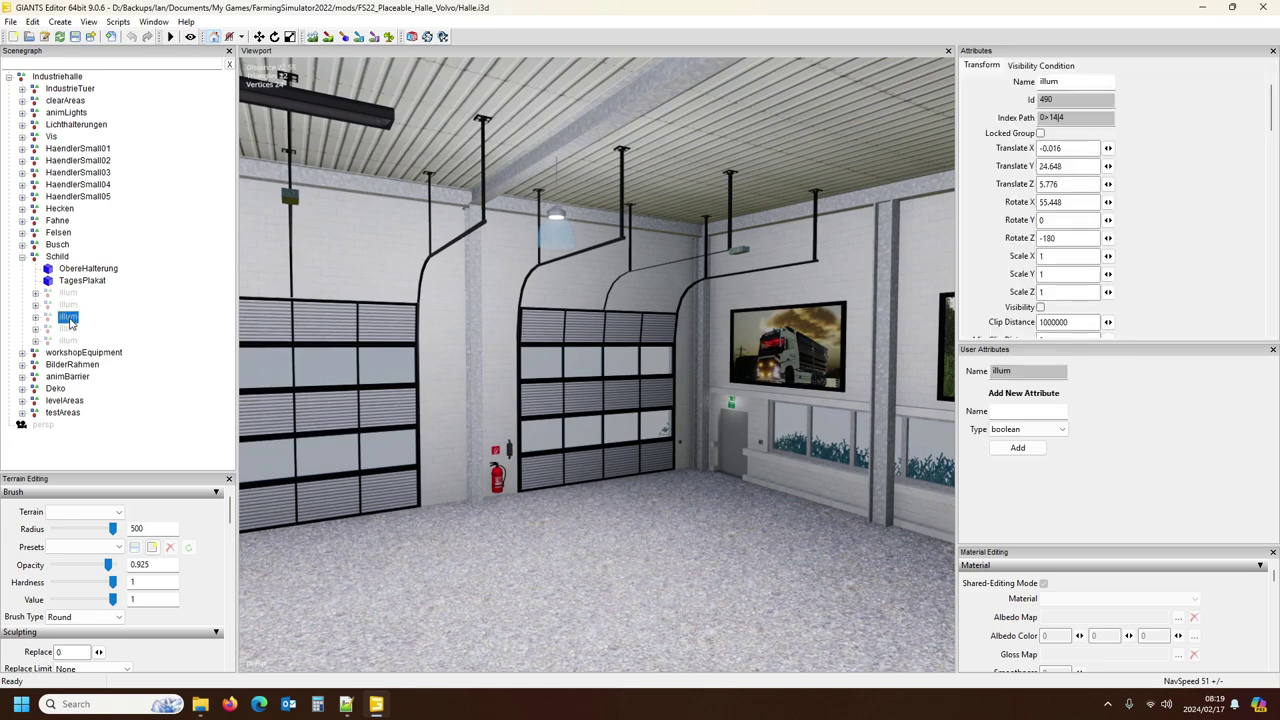
click(69, 330)
click(68, 341)
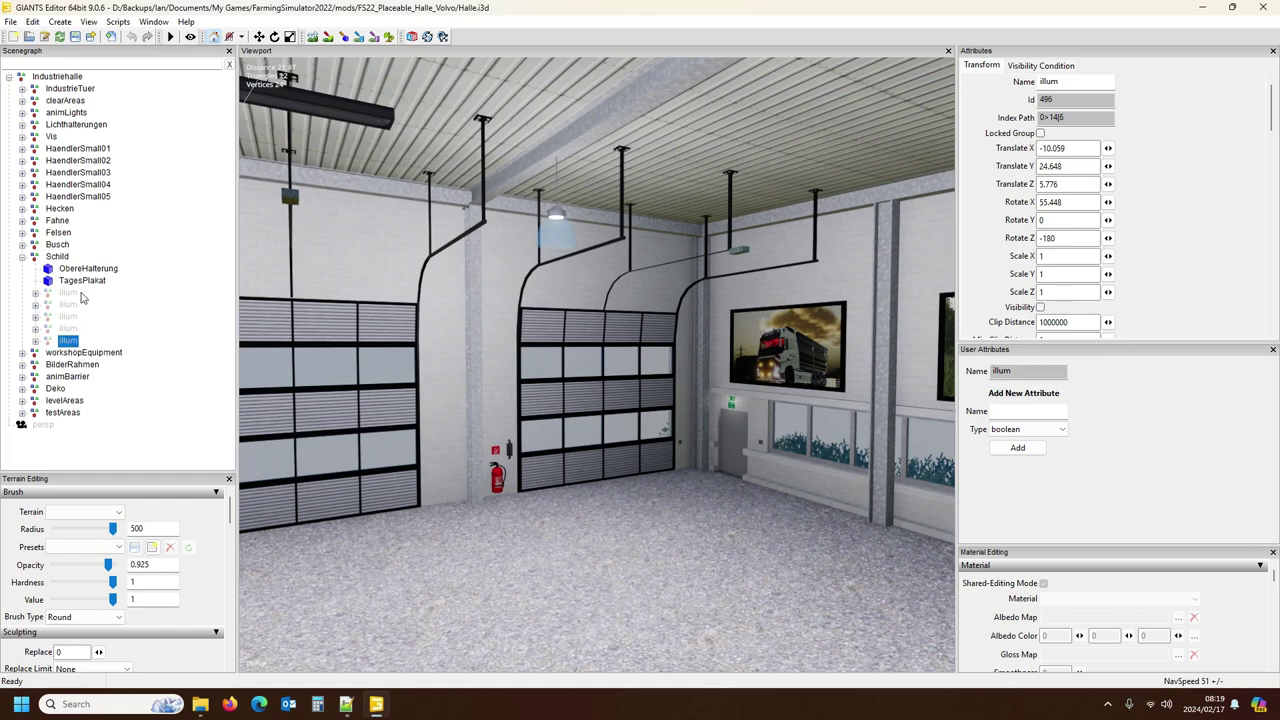
Step: Examine the visibility condition settings of the first illum group under Schild
click(35, 292)
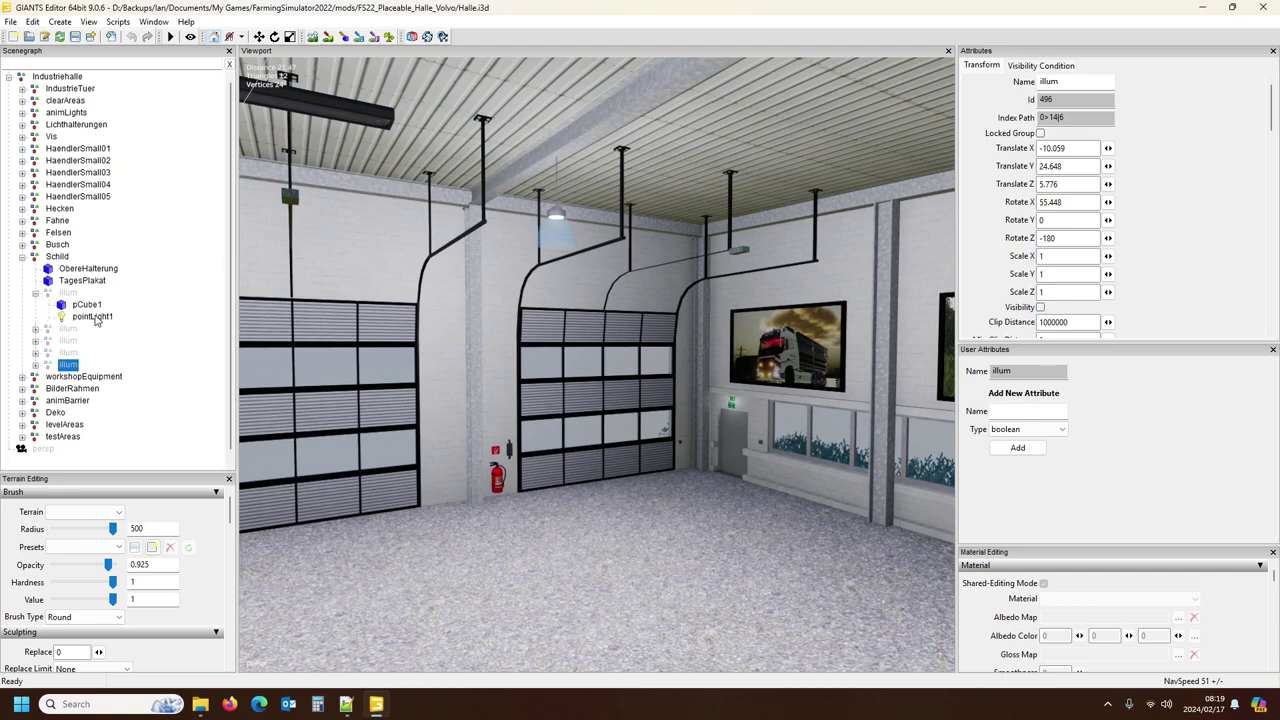
click(68, 292)
click(1040, 66)
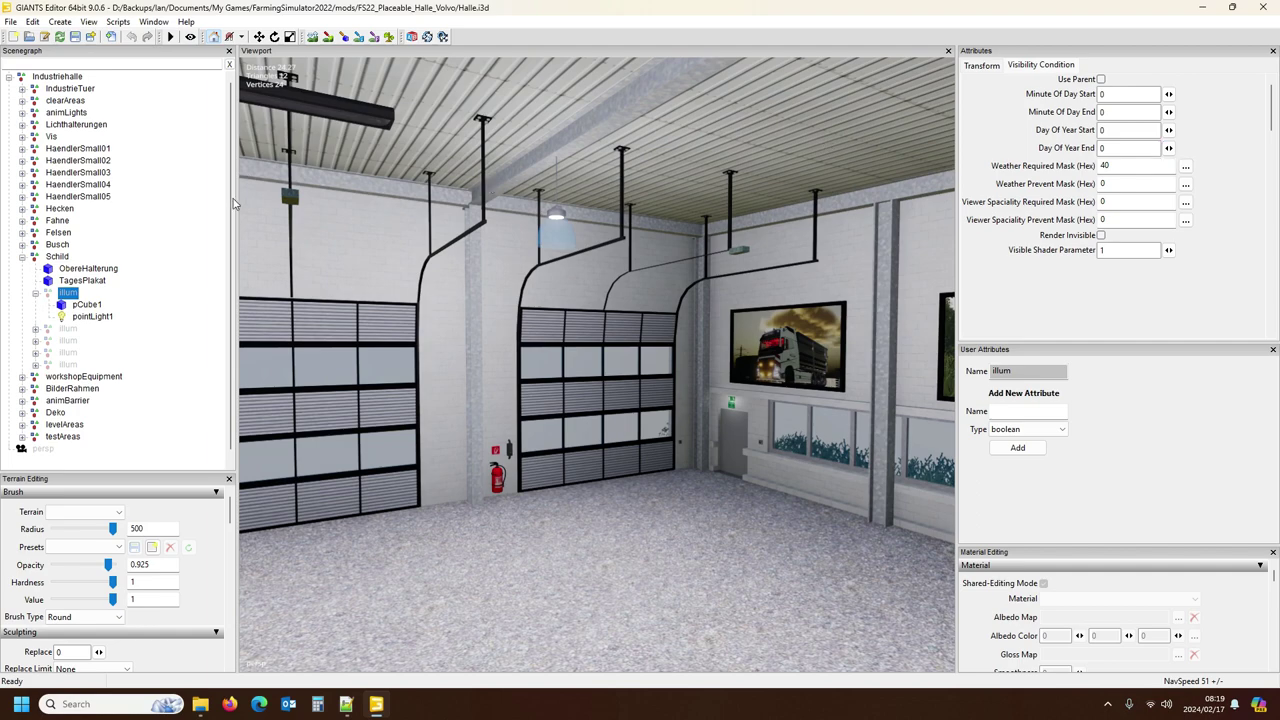
click(22, 257)
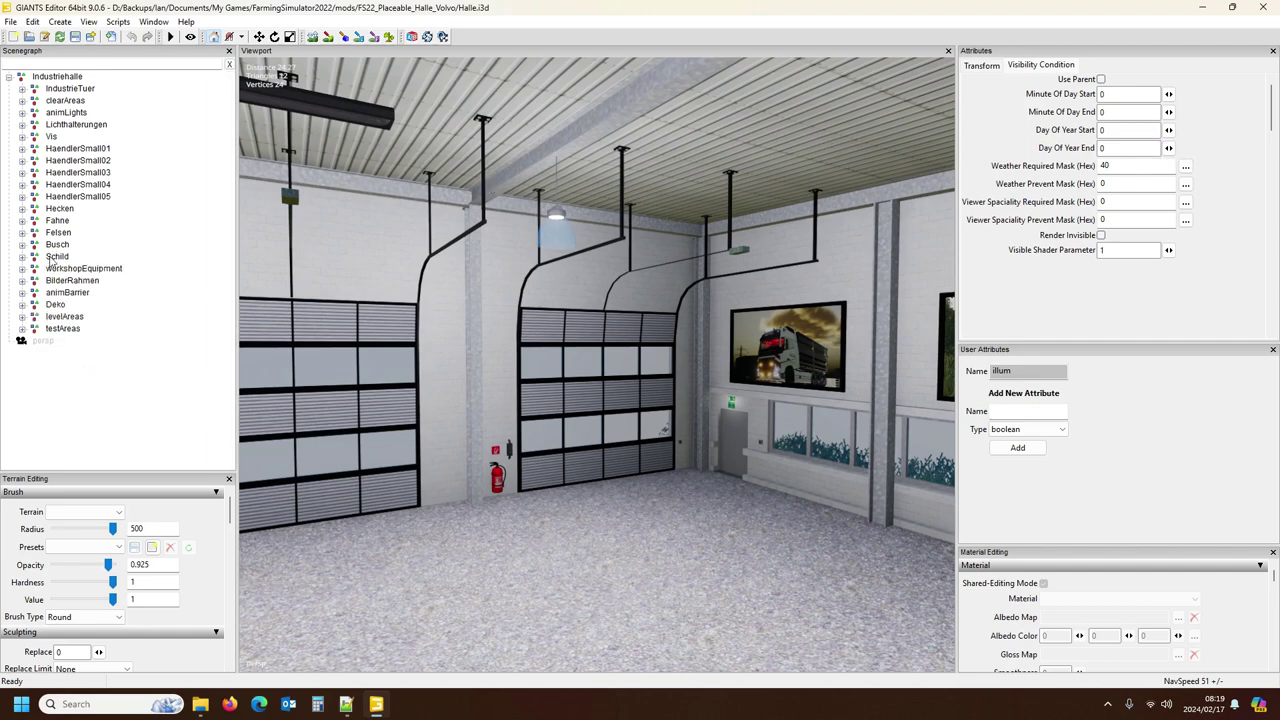
Step: Switch to Notepad++ and delete the whole dayNightObjects block from Halle.xml
click(347, 710)
click(12, 287)
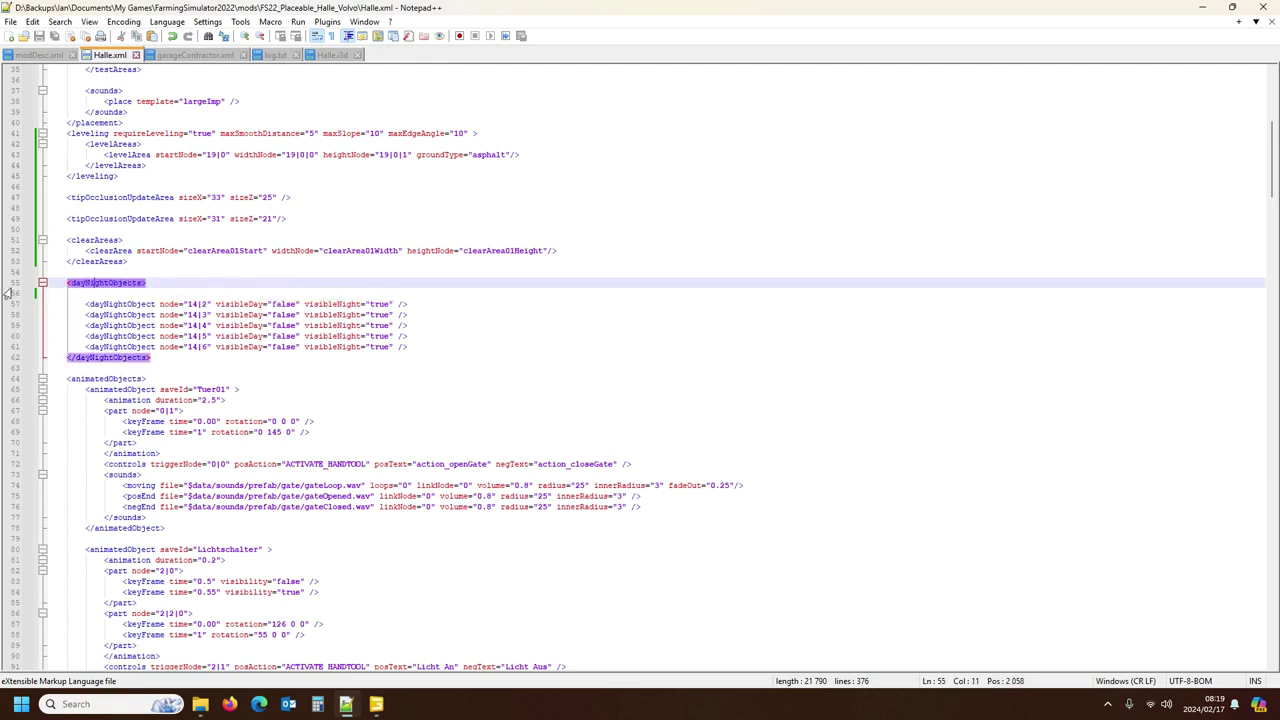
drag(12, 287, 57, 359)
key(Delete)
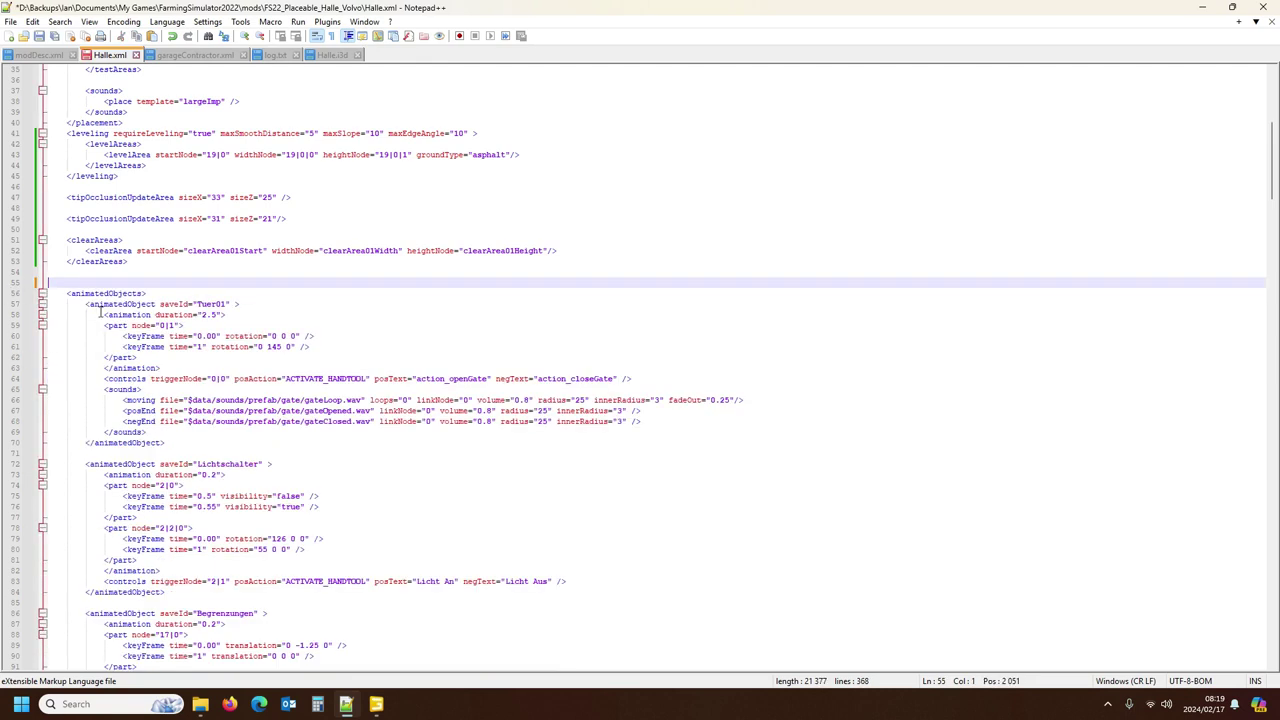
click(52, 271)
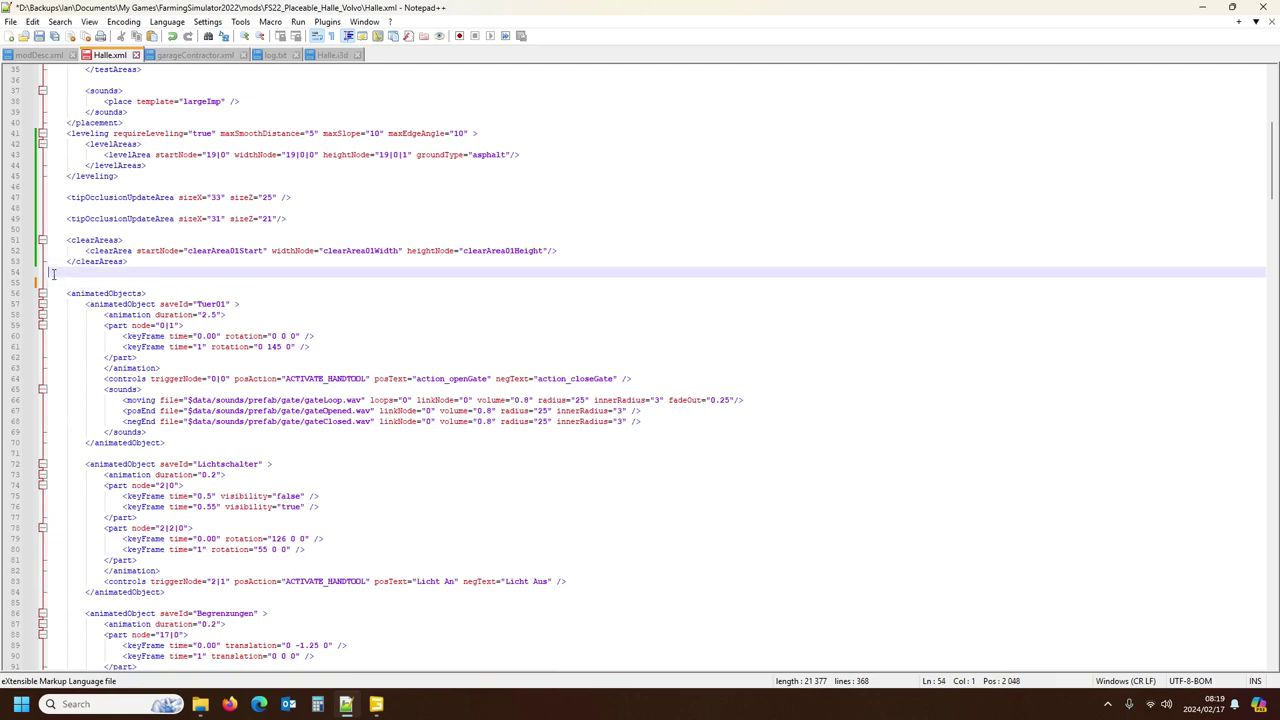
Step: Search log.txt for "warning" and examine the warnings logged against Halle.xml
click(271, 56)
key(ctrl+f)
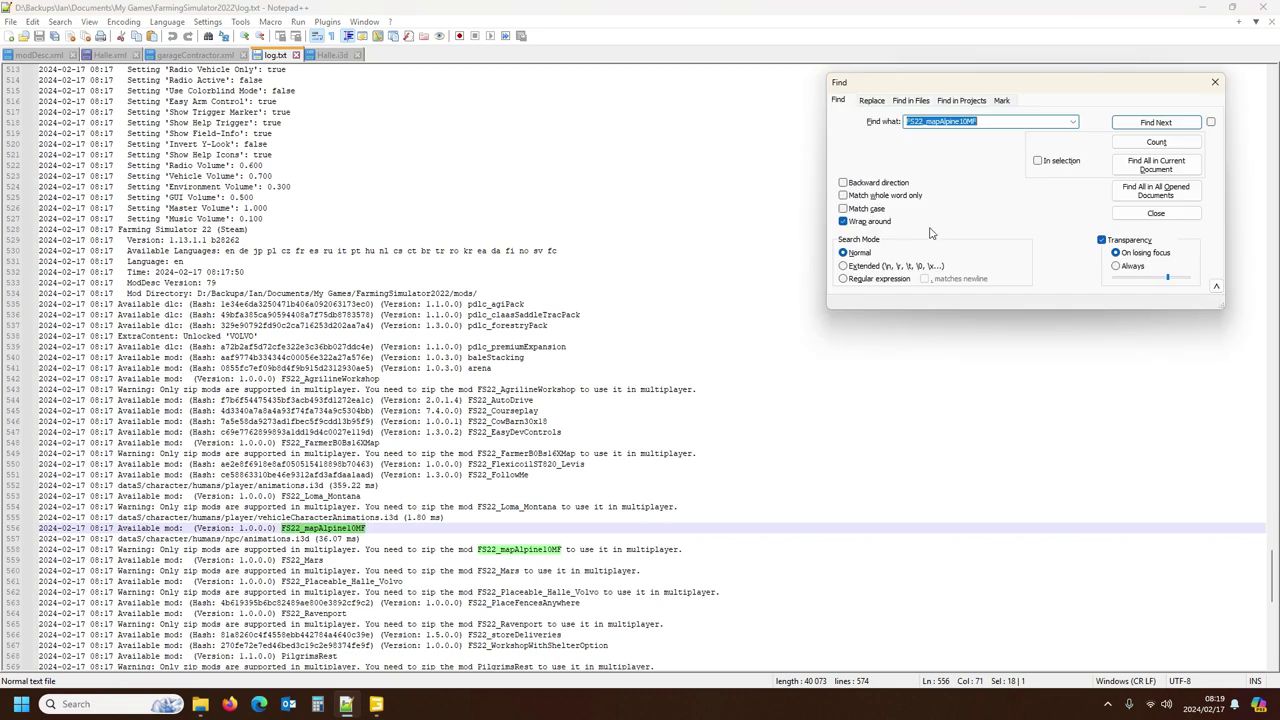
click(1073, 122)
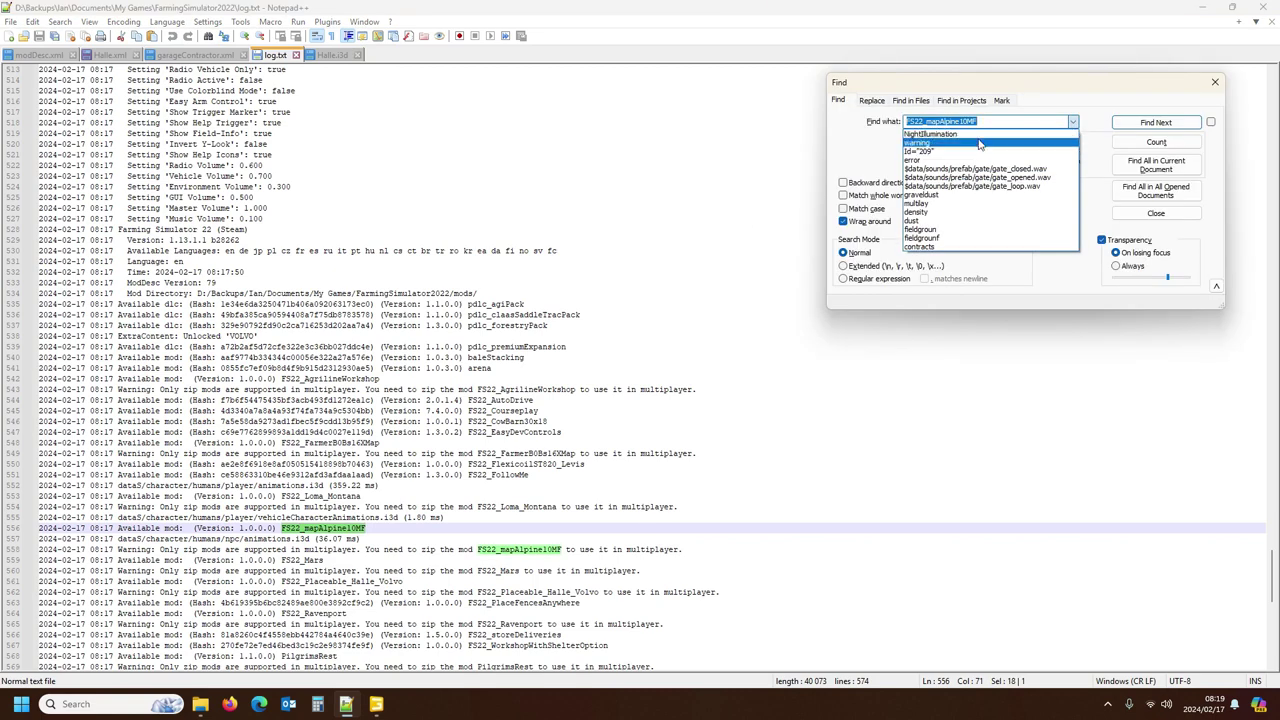
click(983, 142)
click(1157, 122)
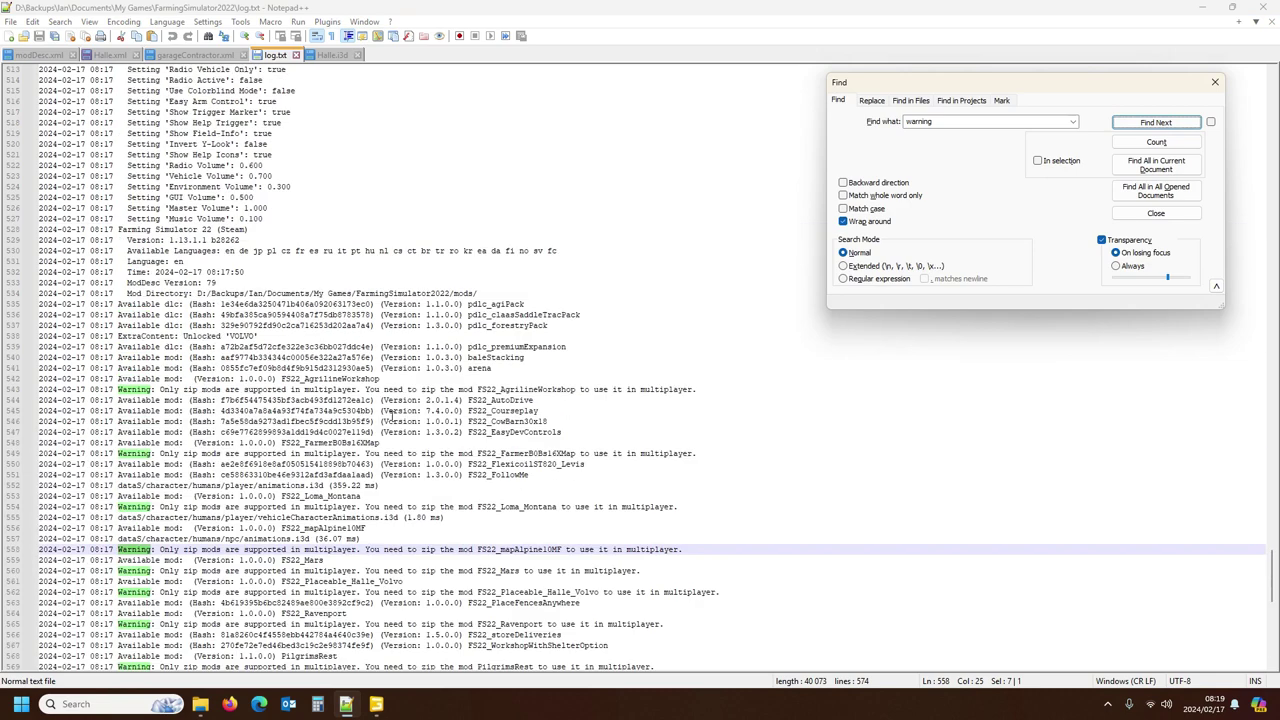
scroll(390, 414, up, 17)
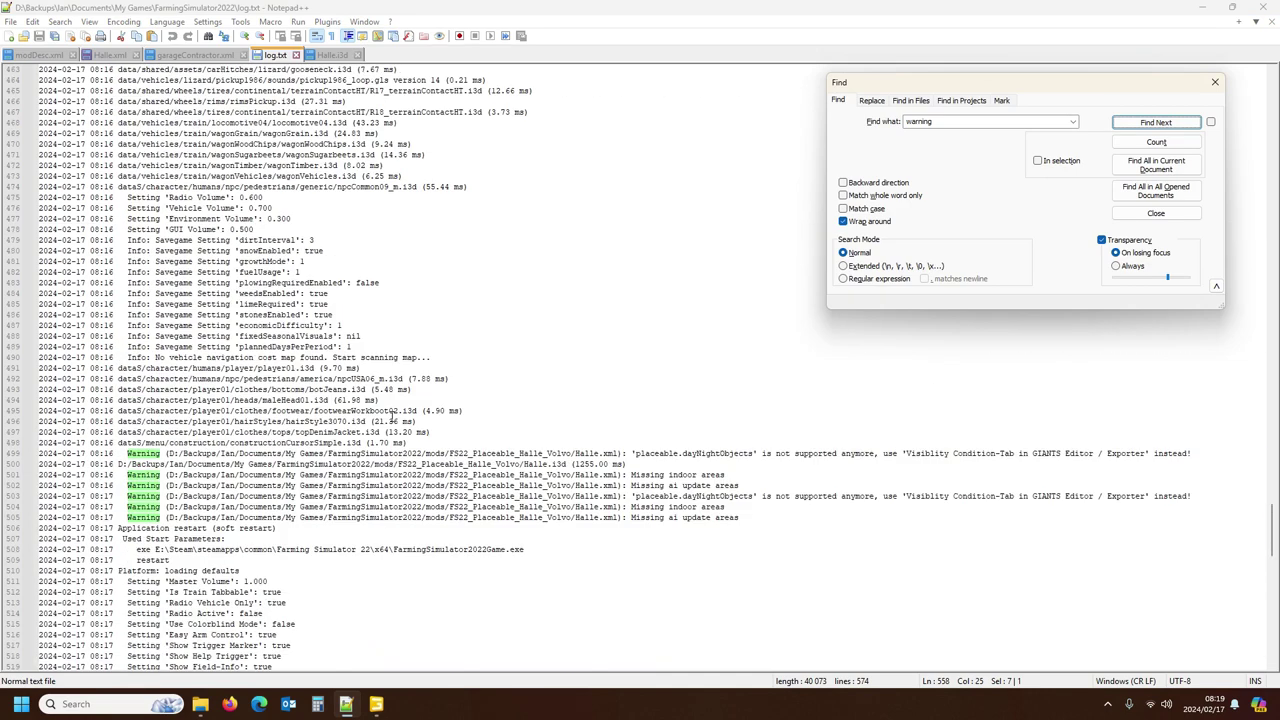
click(666, 453)
click(652, 475)
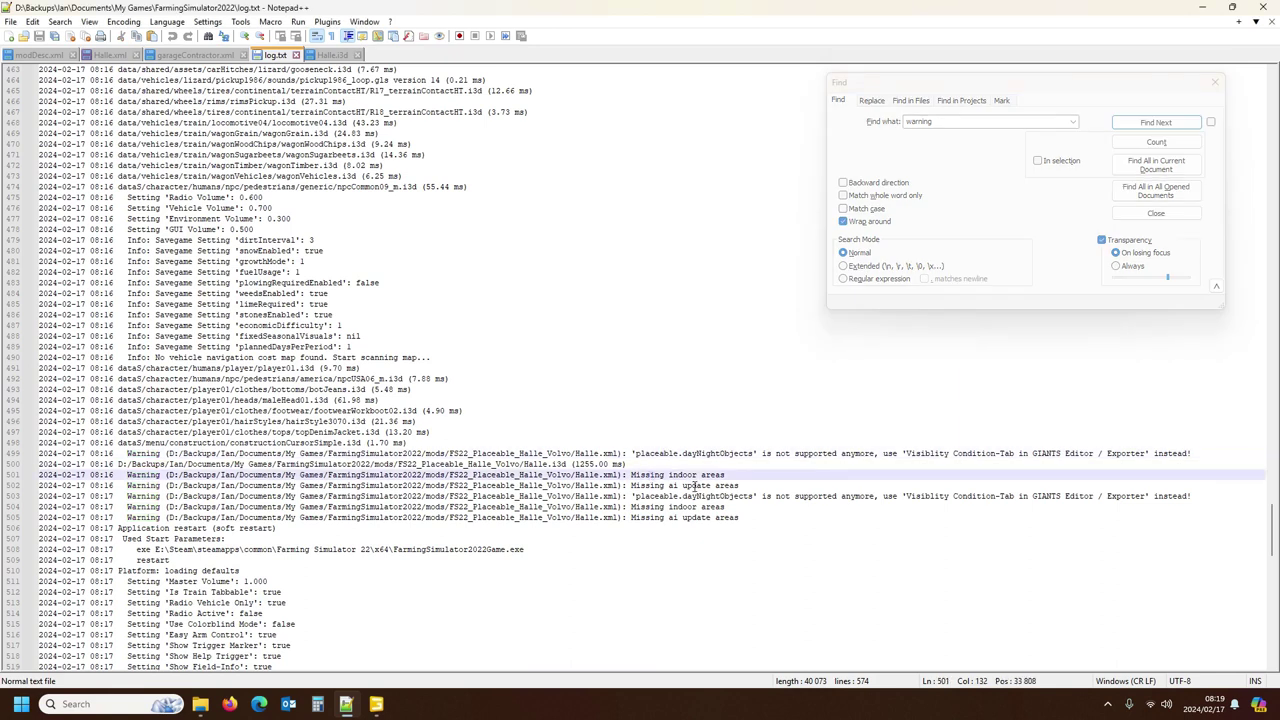
click(695, 485)
mouse_move(348, 706)
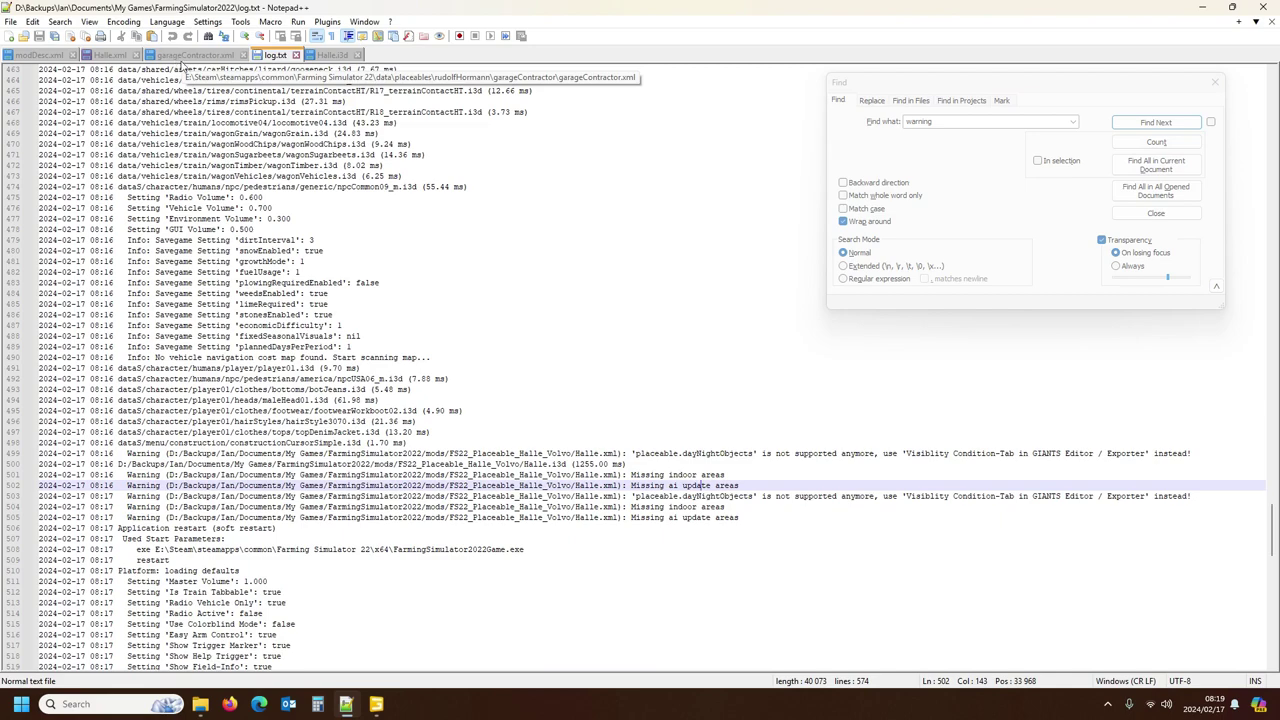
Step: Copy the indoorAreas, tipOcclusionUpdateAreas and ai blocks from garageContractor.xml
click(183, 58)
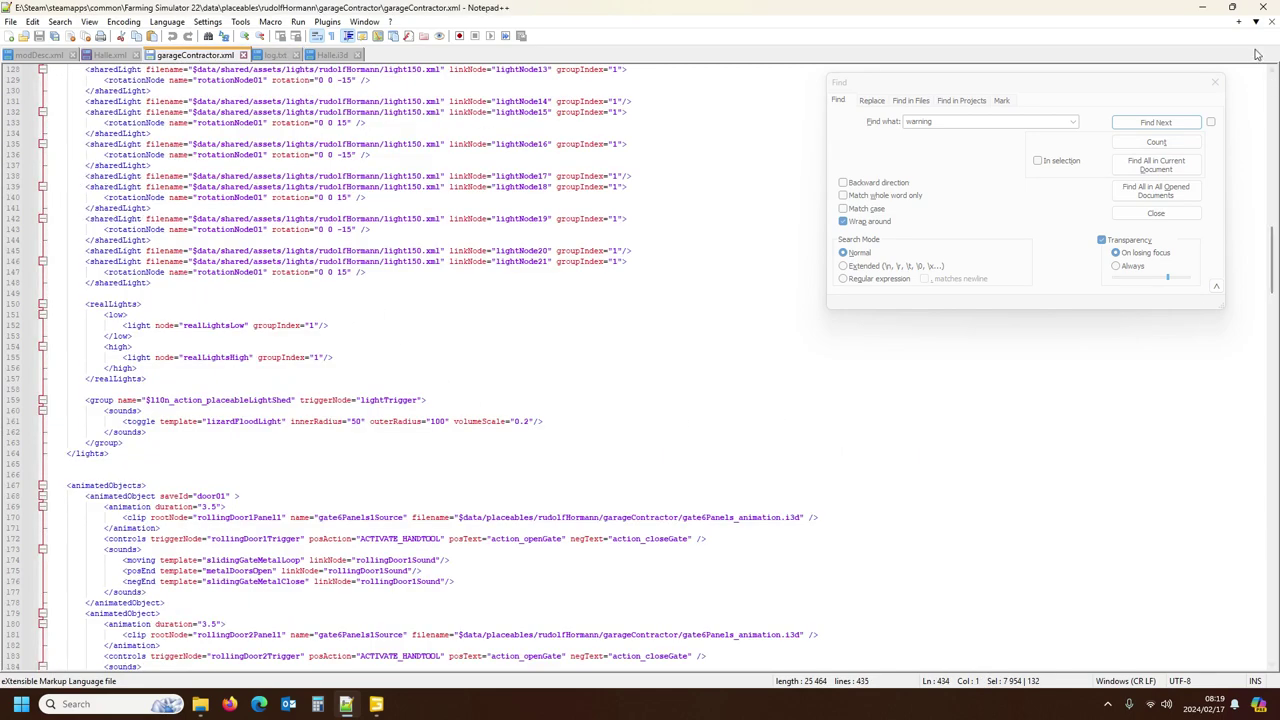
click(1215, 82)
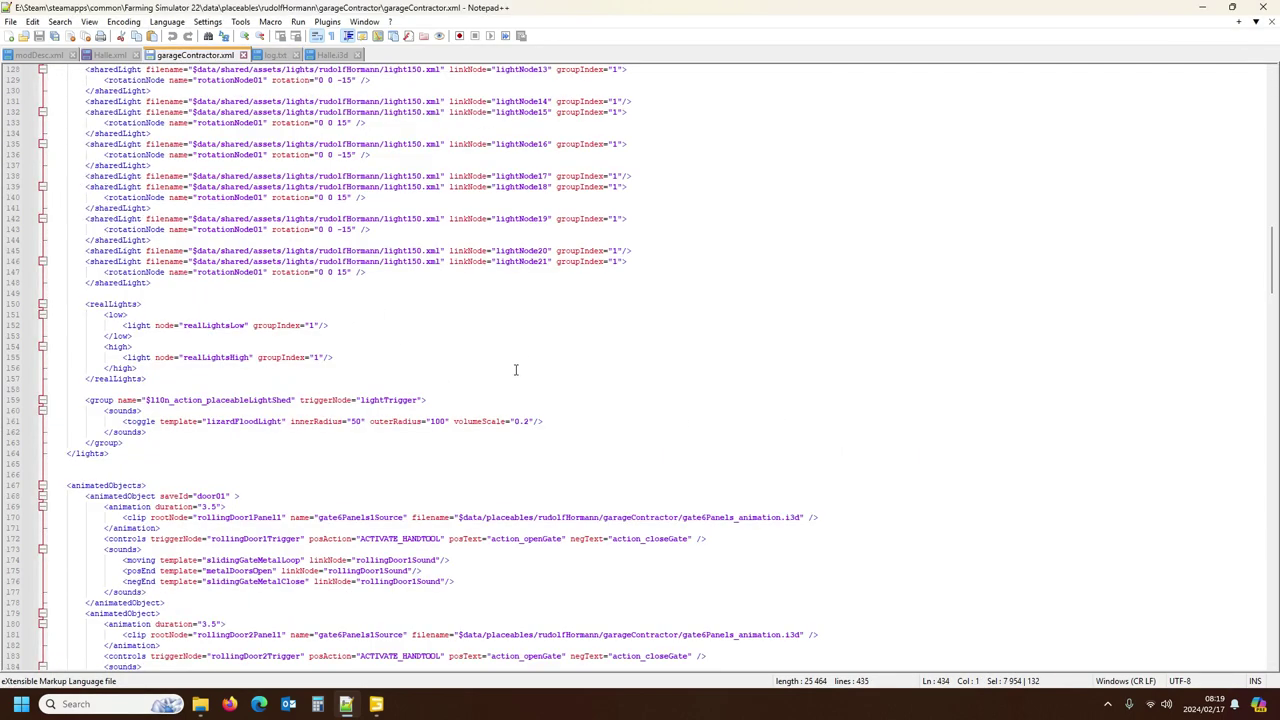
scroll(522, 425, up, 20)
scroll(500, 396, down, 7)
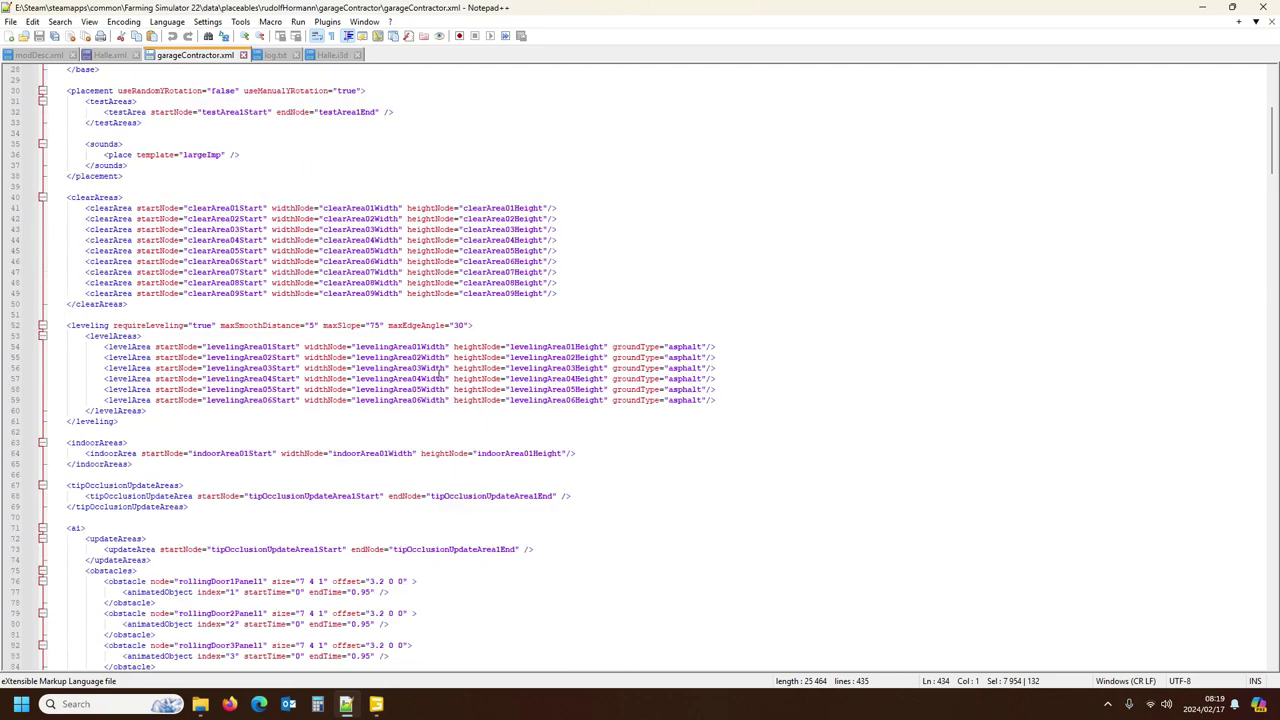
click(92, 337)
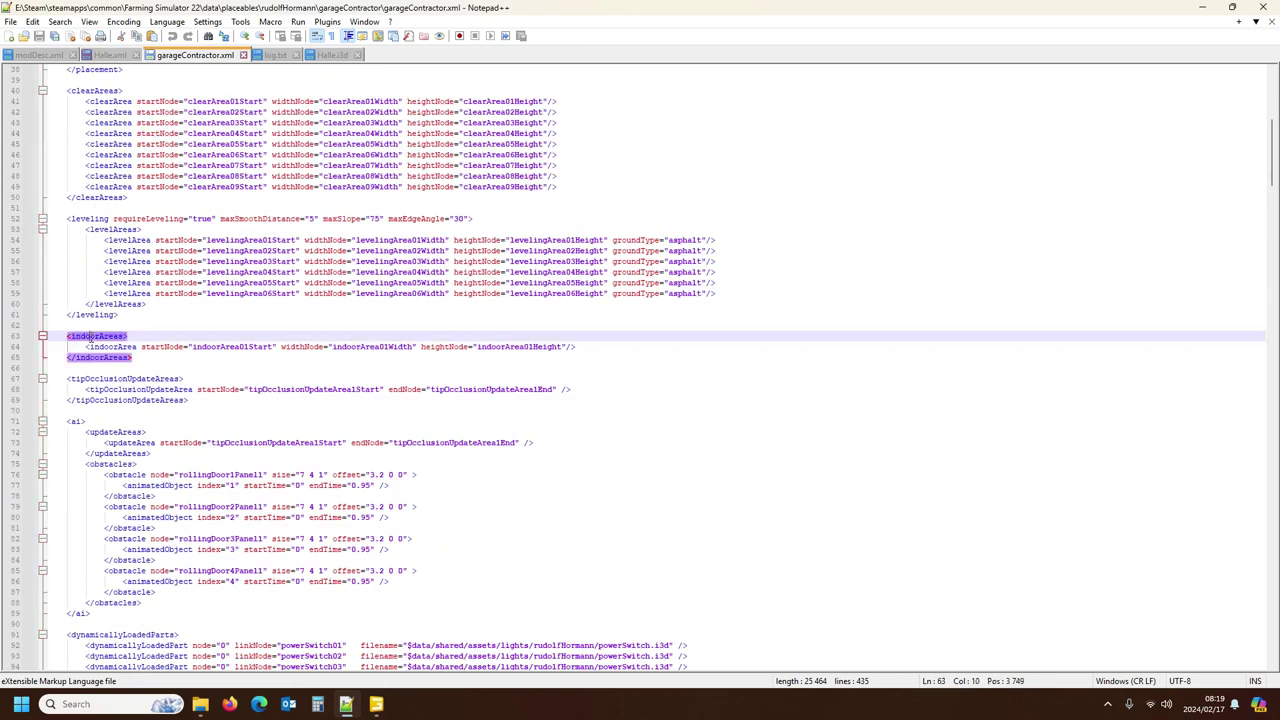
scroll(97, 607, down, 3)
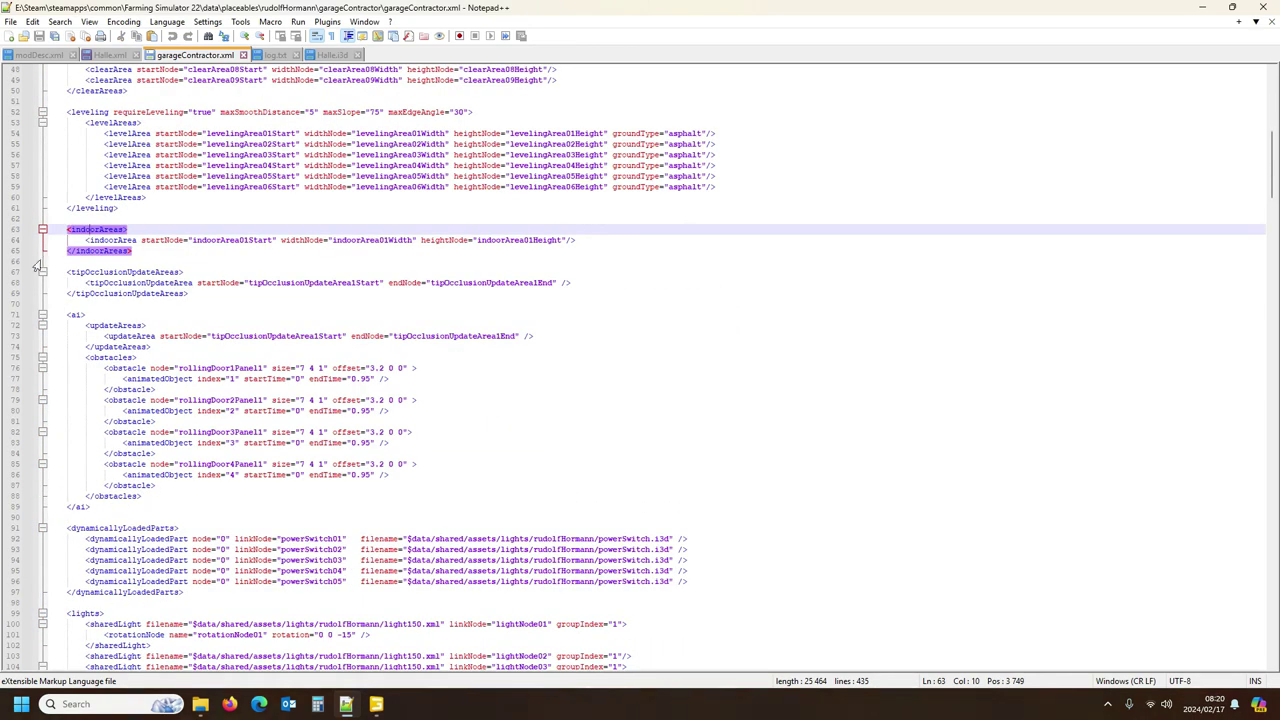
click(6, 231)
drag(6, 236, 9, 509)
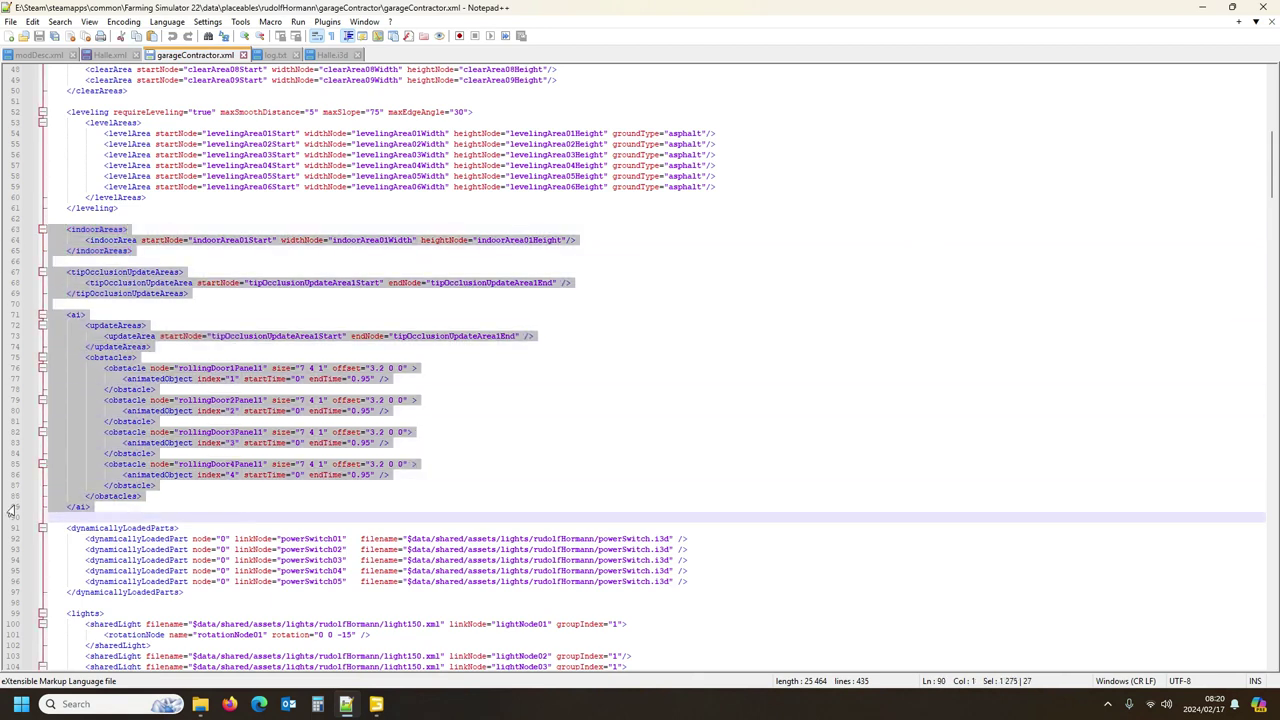
click(12, 236)
shift+click(14, 508)
key(ctrl+c)
Step: Paste the copied blocks below clearAreas in Halle.xml and delete the pasted tipOcclusionUpdateAreas block
click(108, 55)
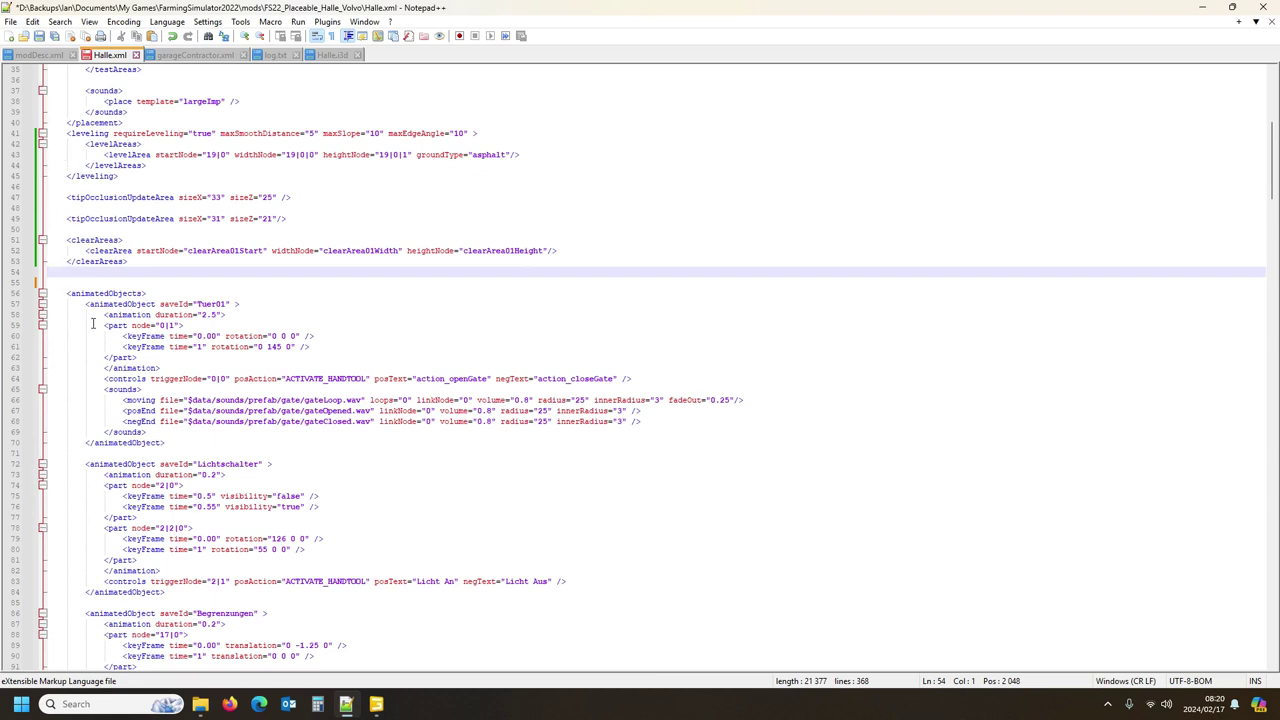
key(ctrl+v)
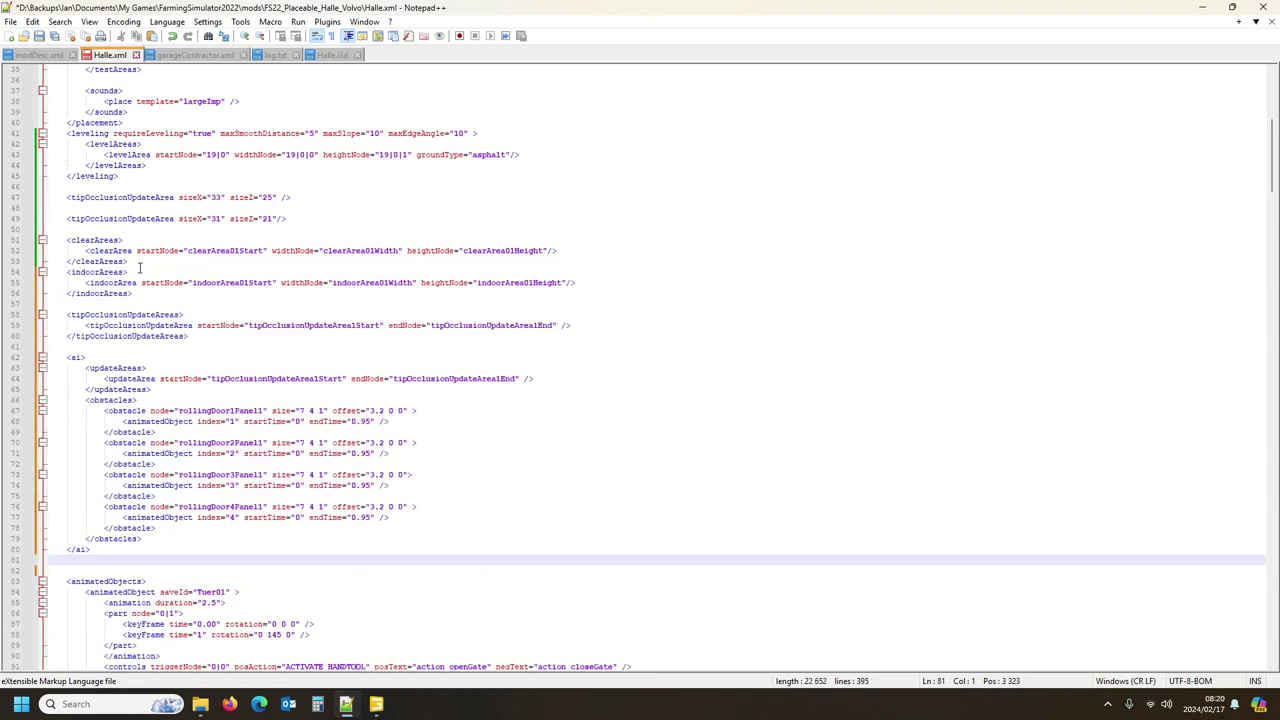
double_click(93, 272)
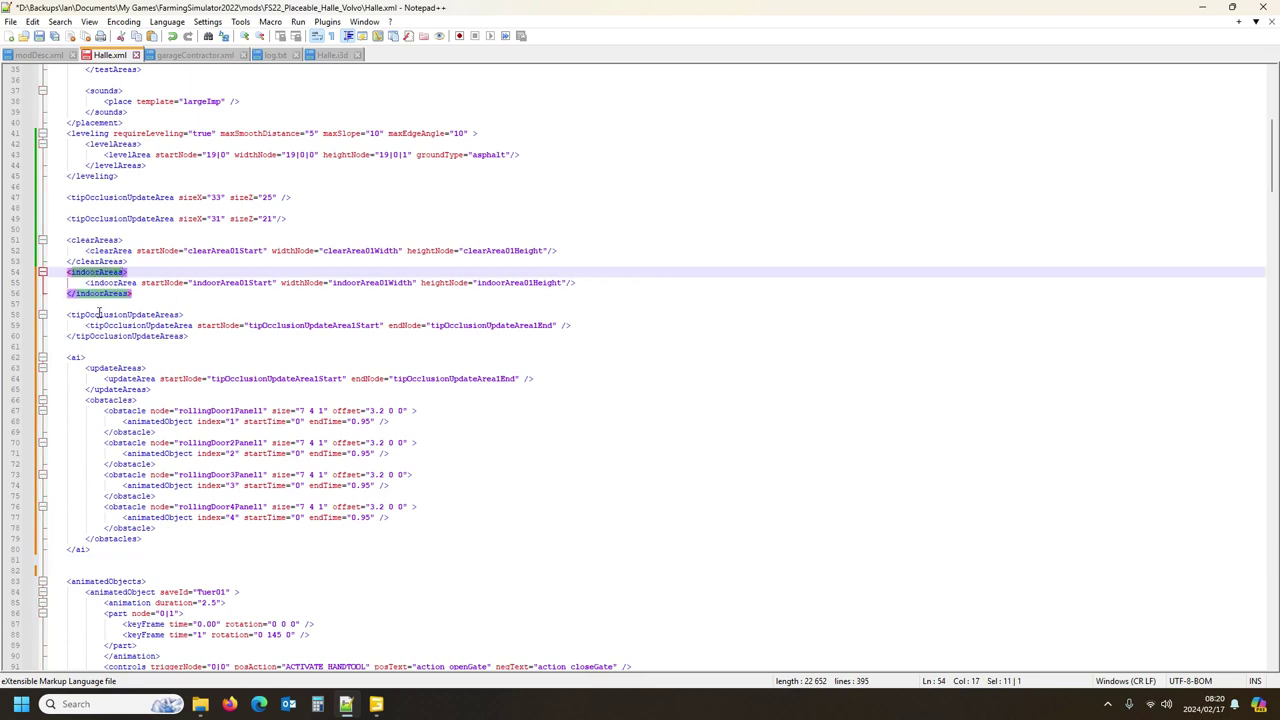
double_click(99, 314)
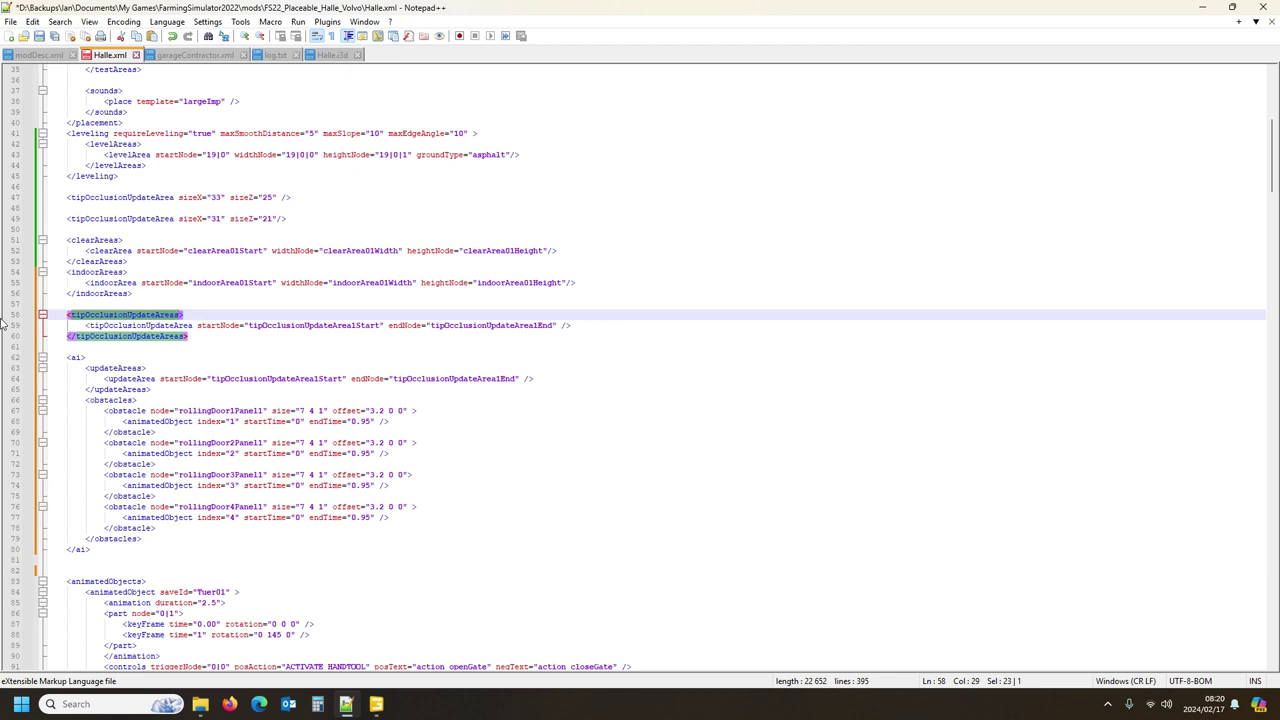
drag(8, 320, 8, 338)
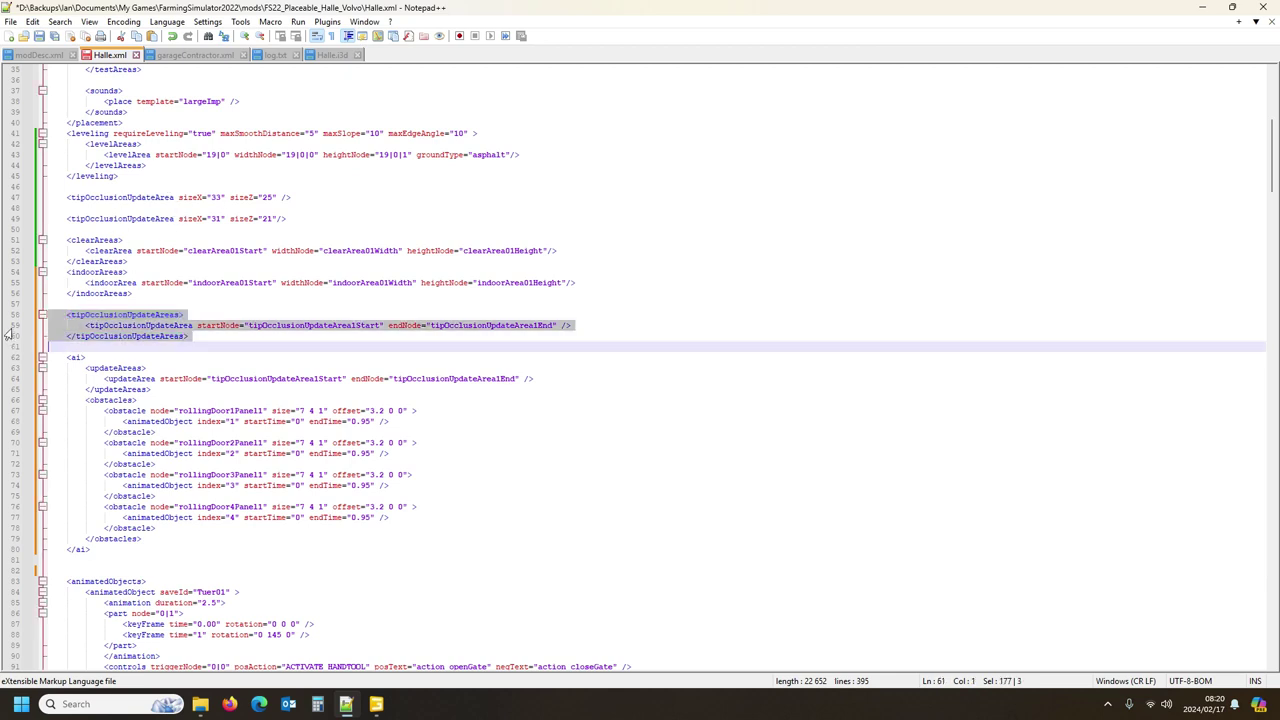
key(Delete)
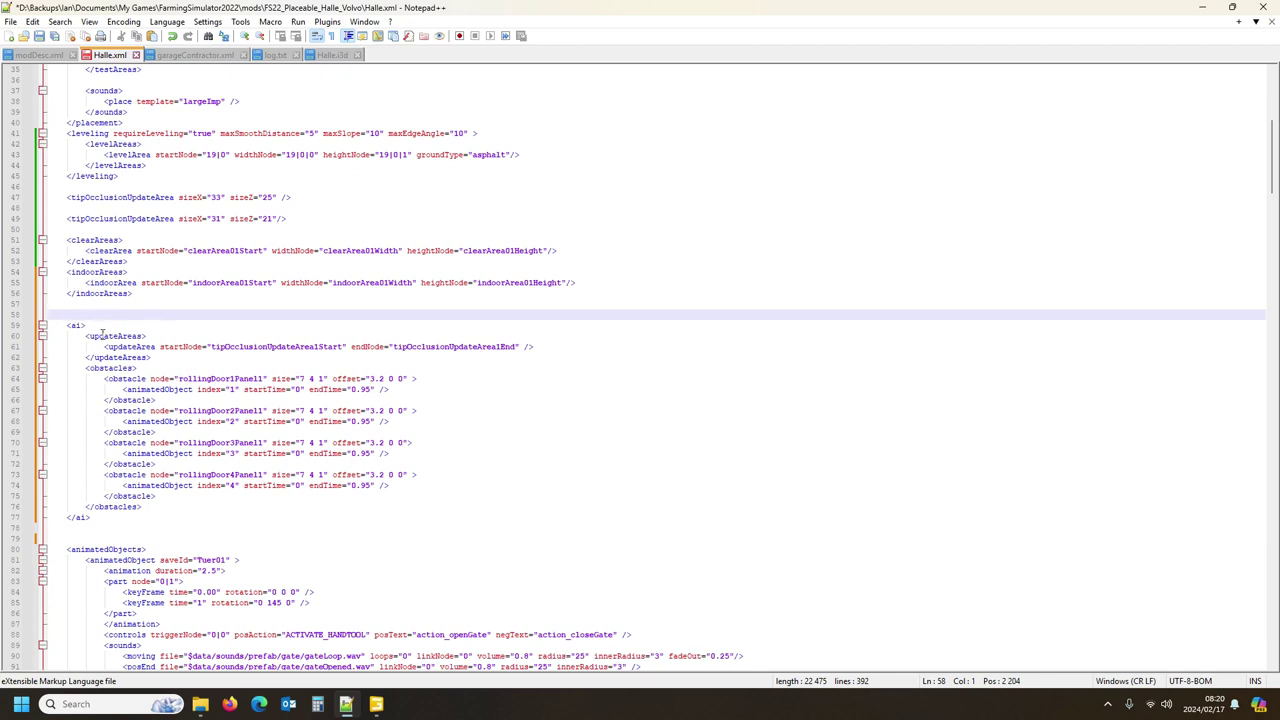
Step: Delete the obstacles block and the updateArea entry inside the ai block of Halle.xml
click(98, 368)
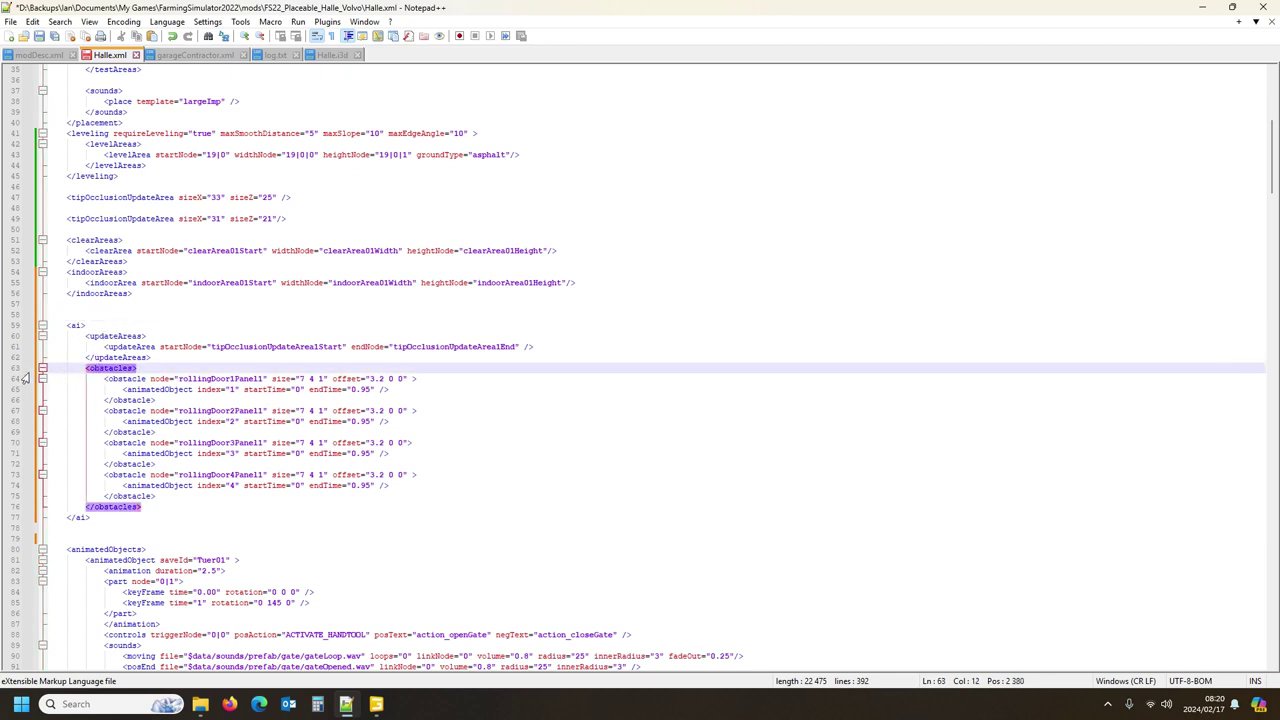
drag(12, 370, 4, 516)
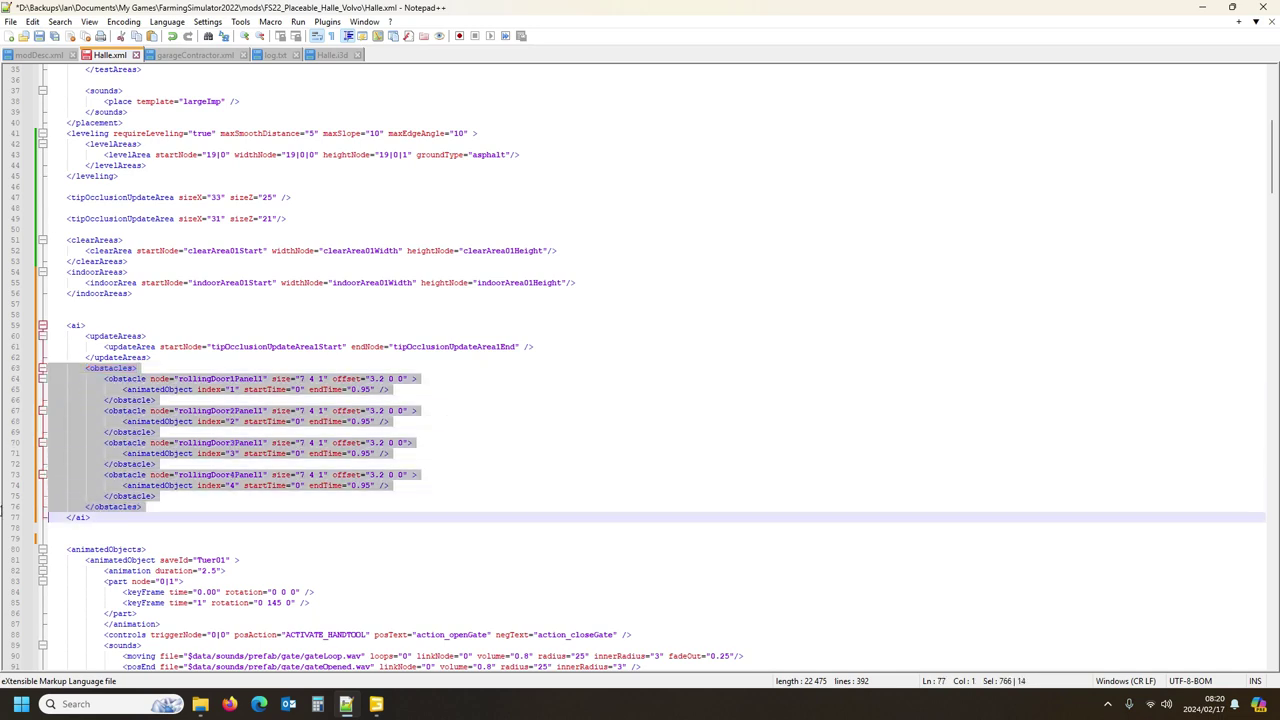
key(Delete)
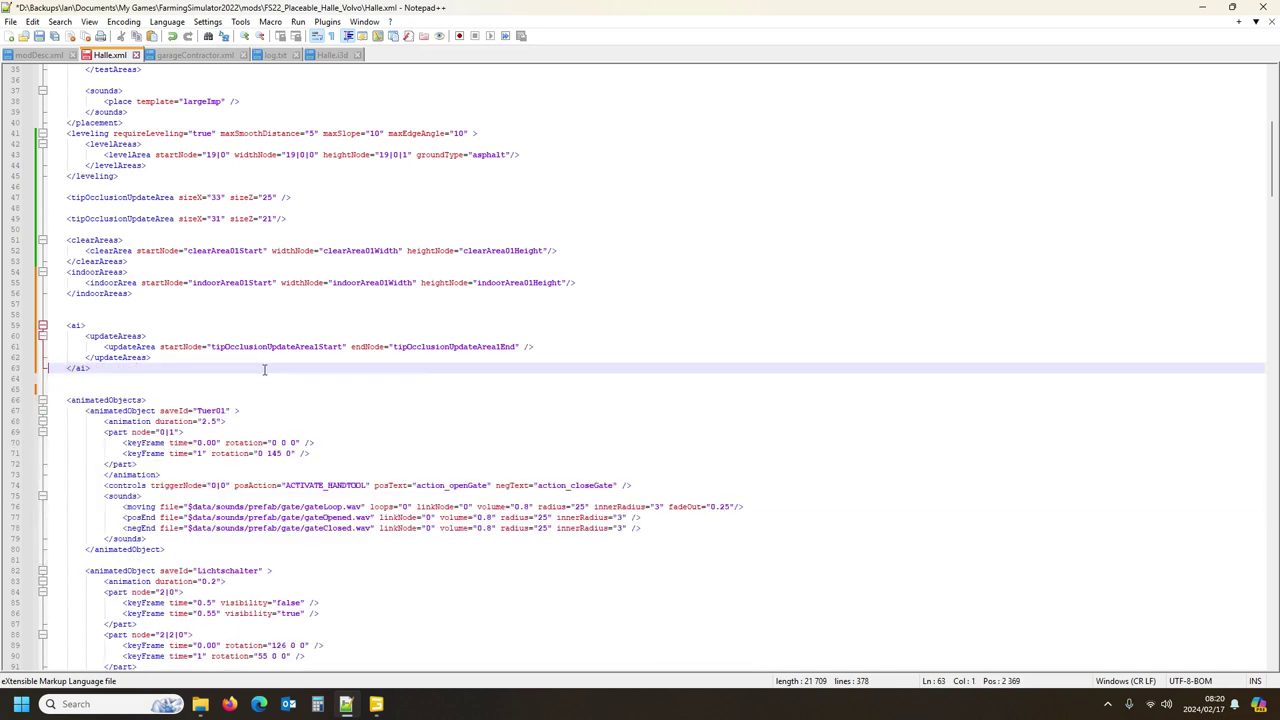
click(75, 327)
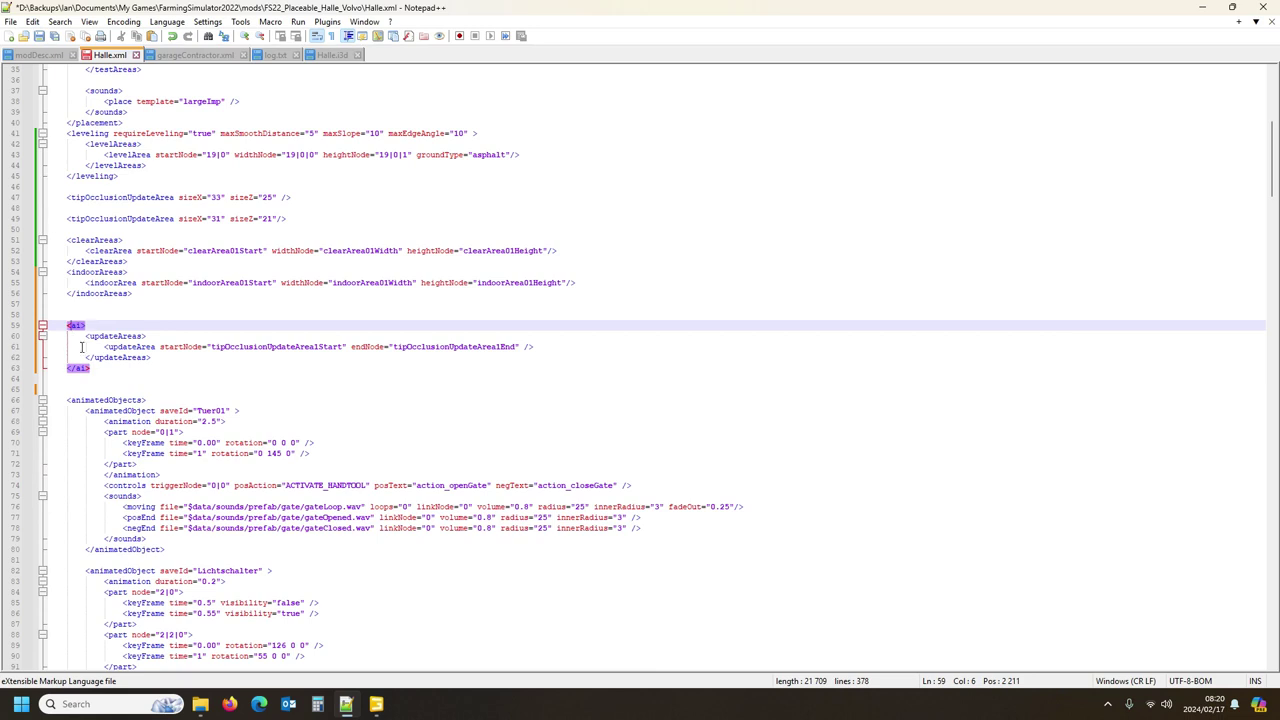
click(262, 346)
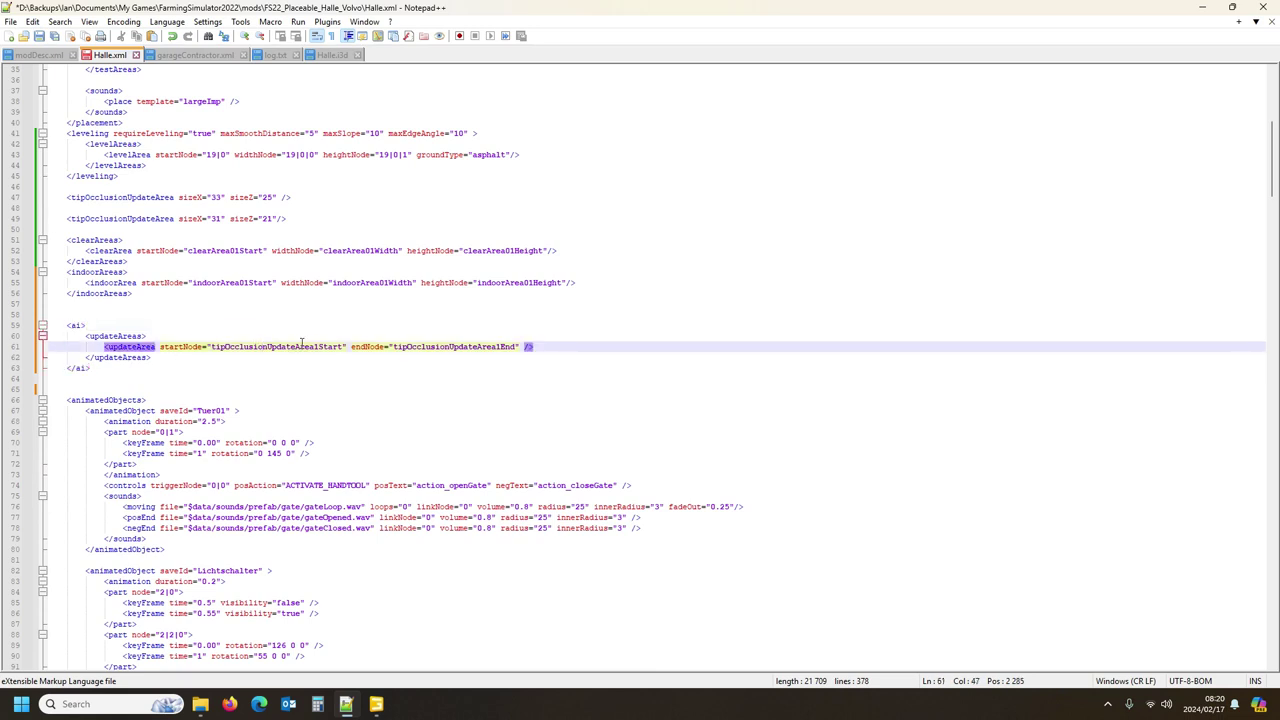
click(8, 347)
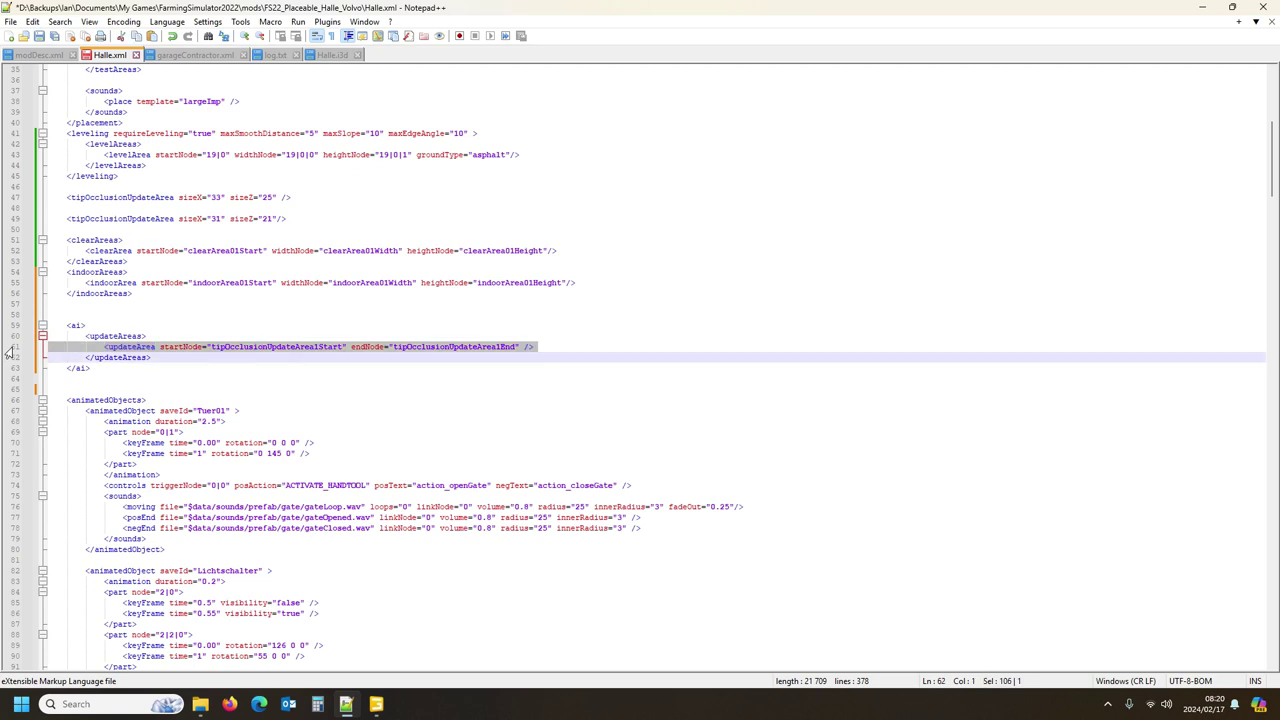
key(Delete)
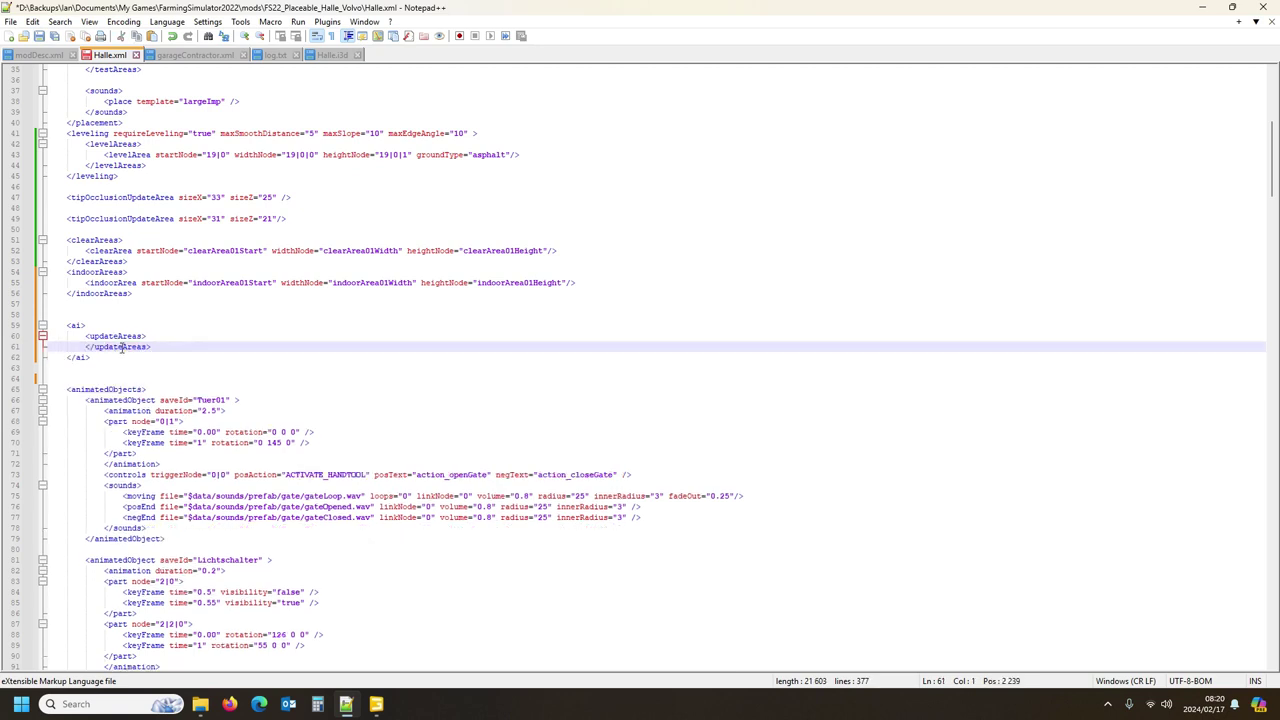
Step: Delete the indoorArea entry inside the indoorAreas block, keeping its opening and closing tags
click(118, 272)
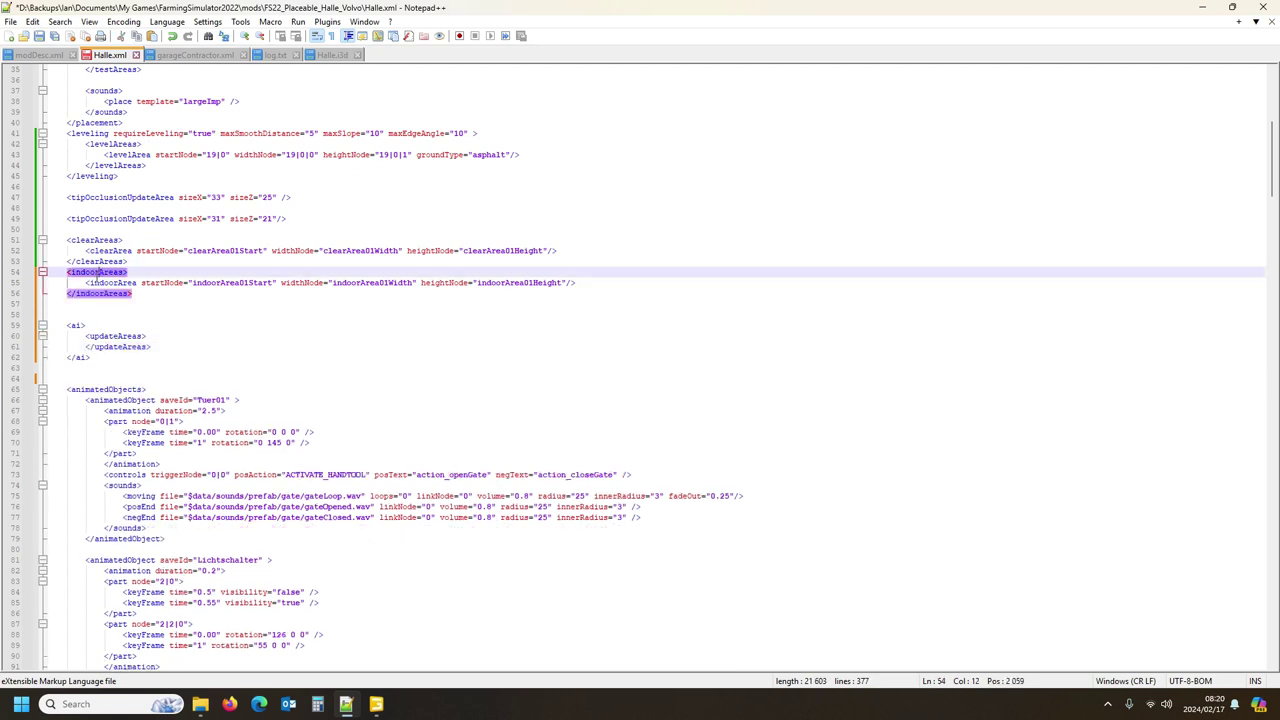
click(15, 284)
key(Delete)
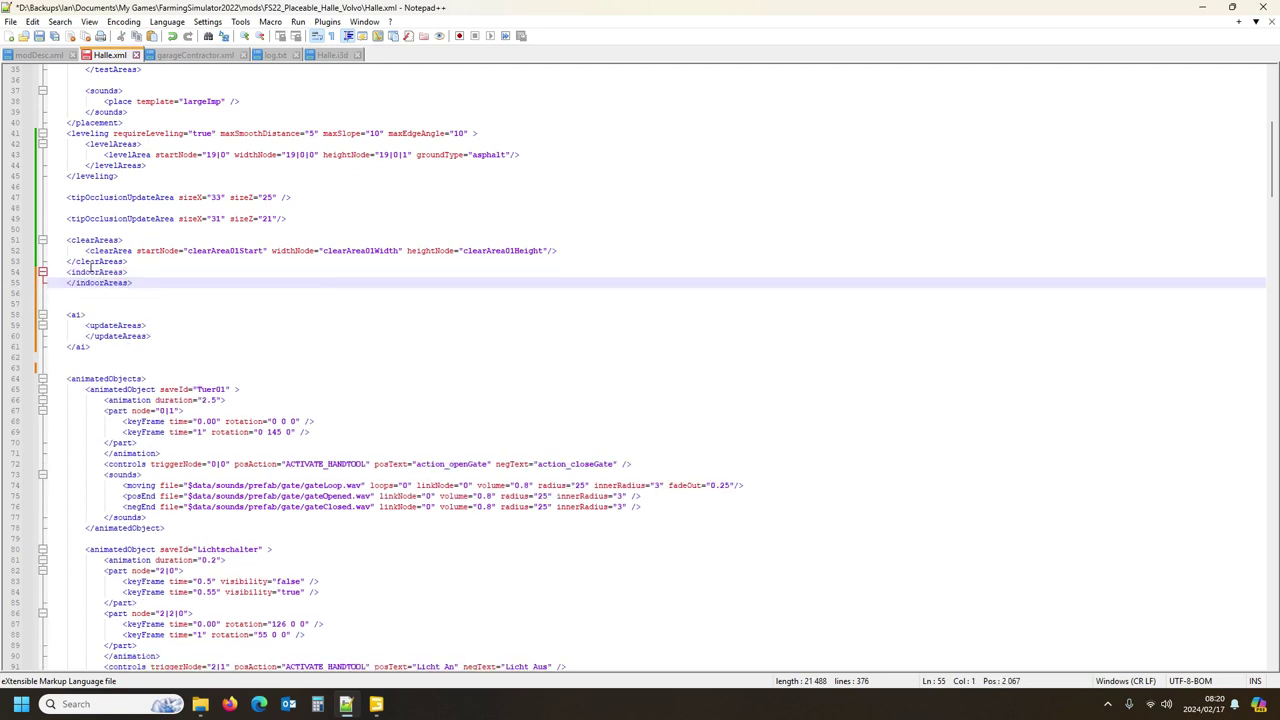
click(96, 274)
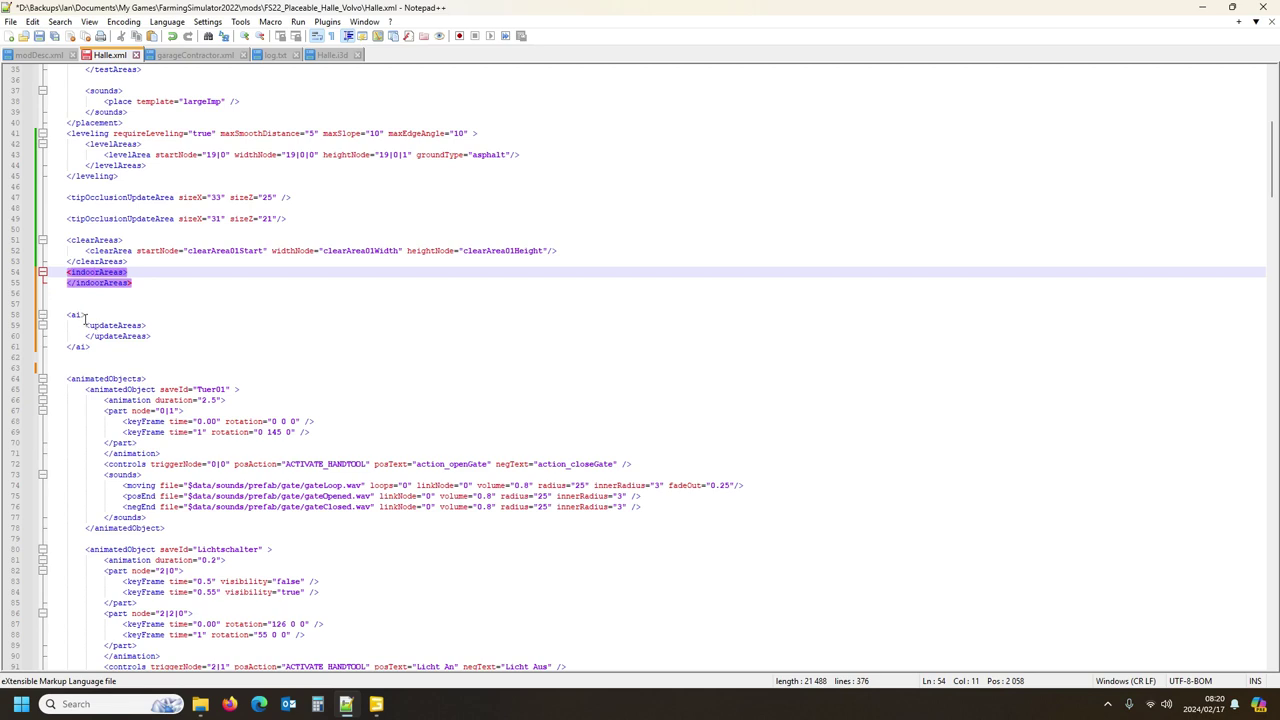
click(78, 318)
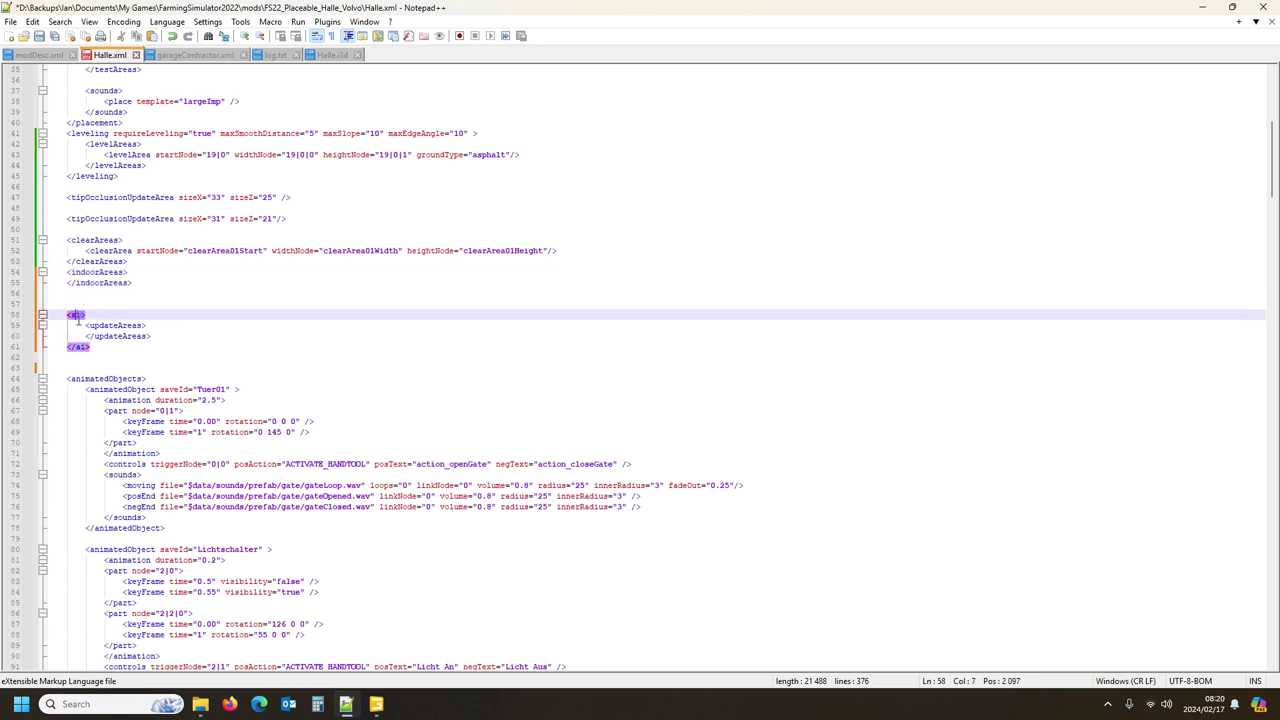
Step: Save Halle.xml and review it from the indoorAreas block down to the i3dMappings block
click(39, 37)
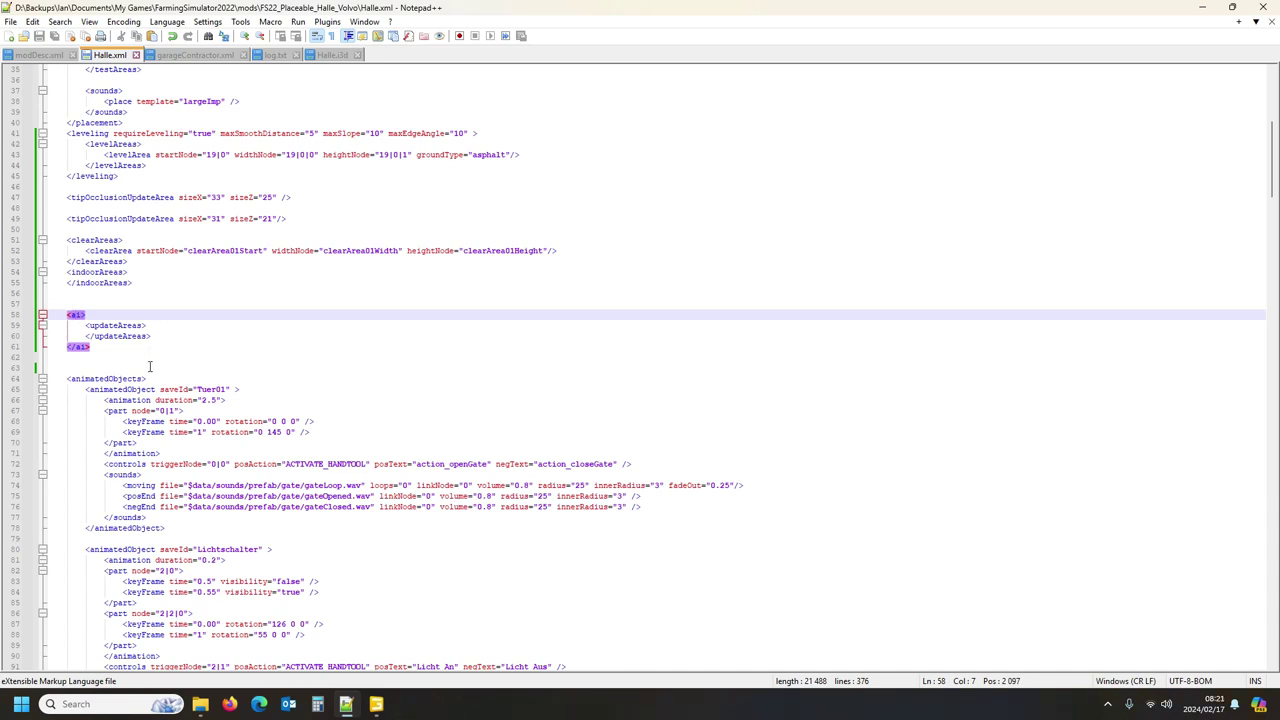
click(98, 272)
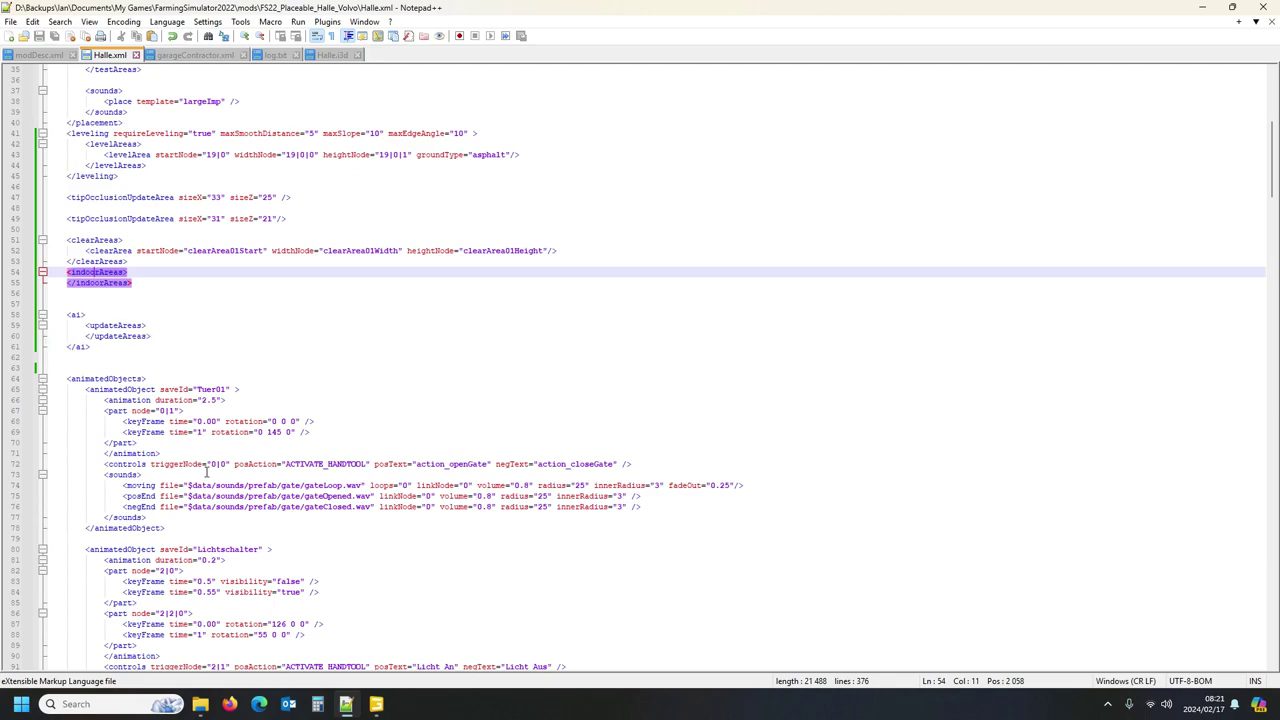
scroll(301, 545, down, 20)
scroll(301, 541, down, 20)
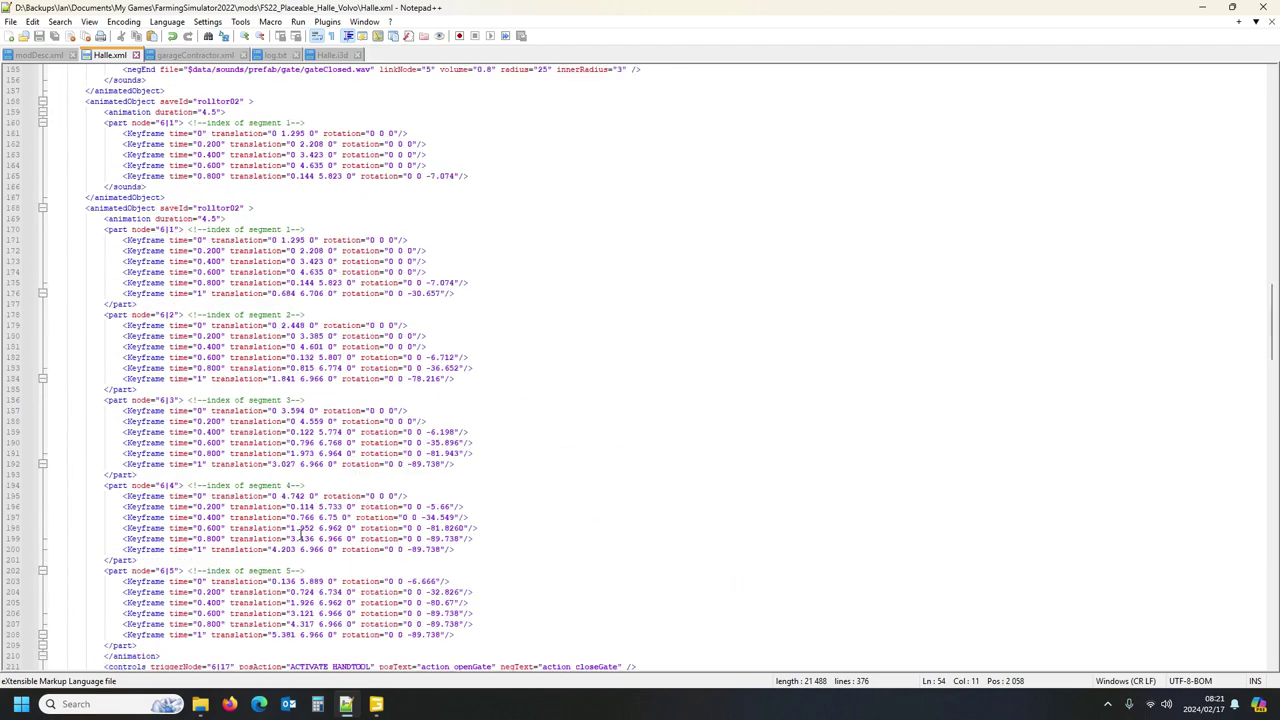
scroll(286, 534, up, 7)
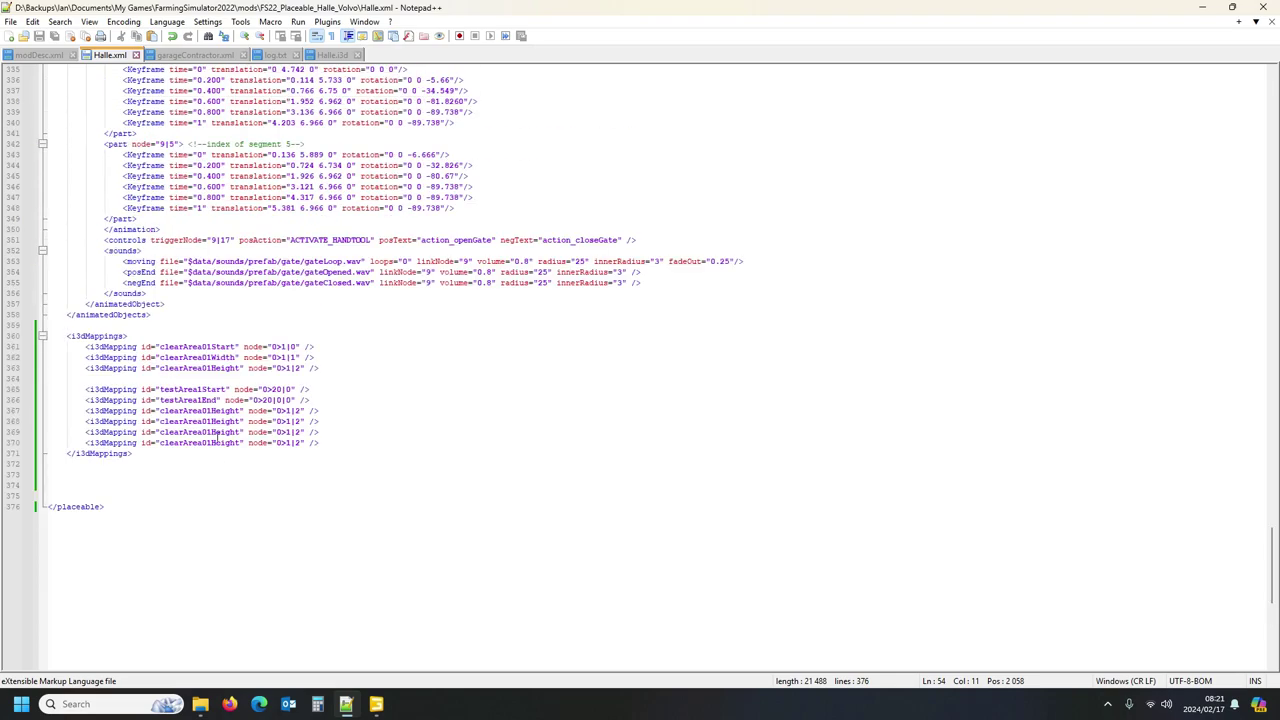
scroll(165, 370, up, 20)
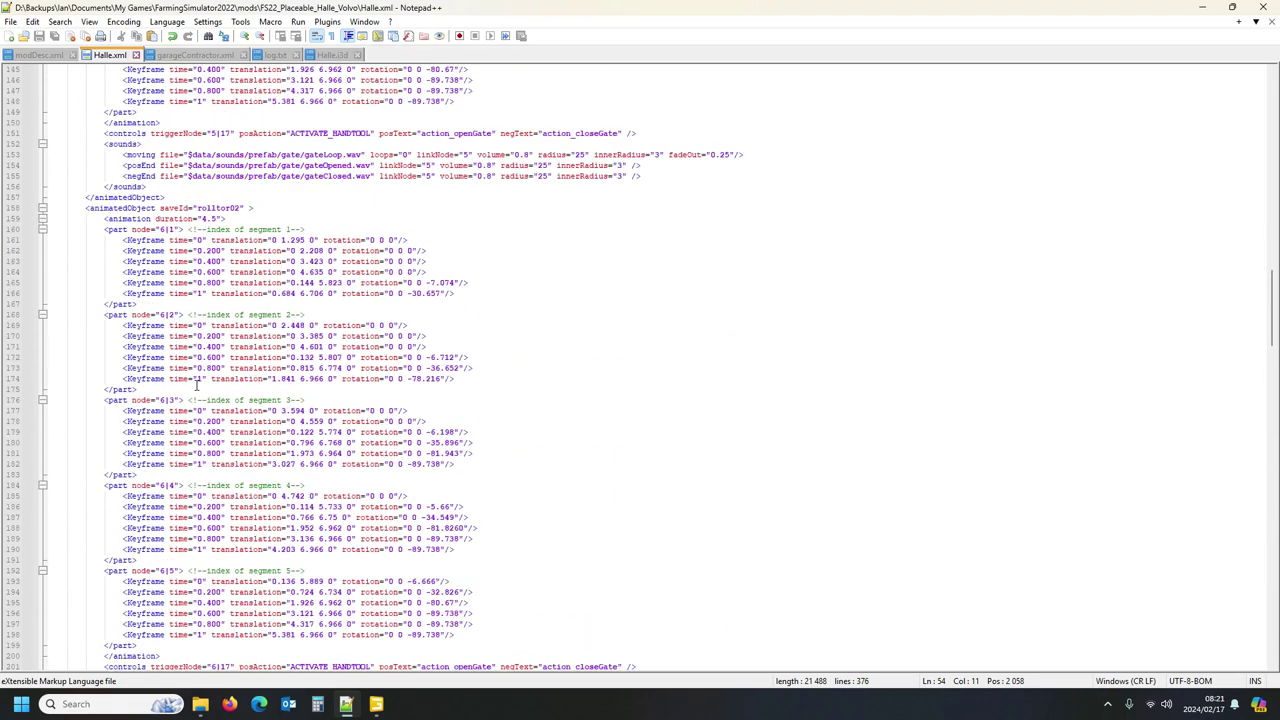
scroll(296, 212, up, 20)
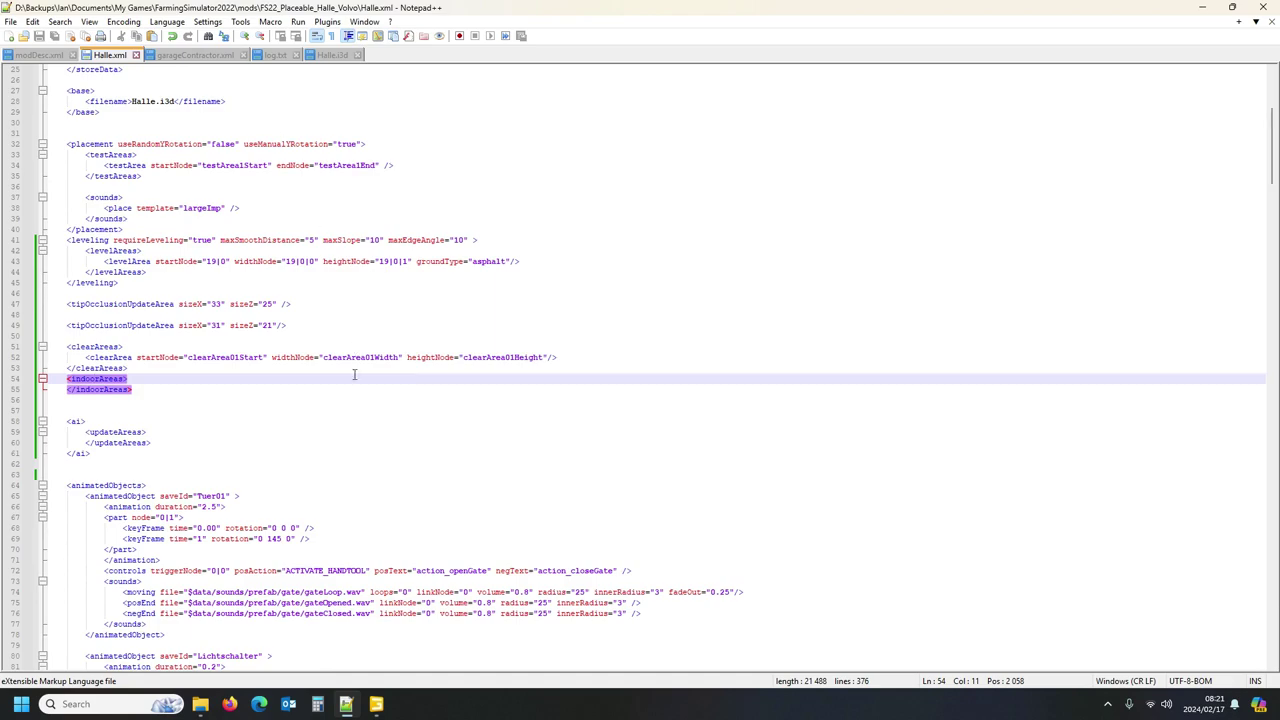
scroll(354, 374, down, 20)
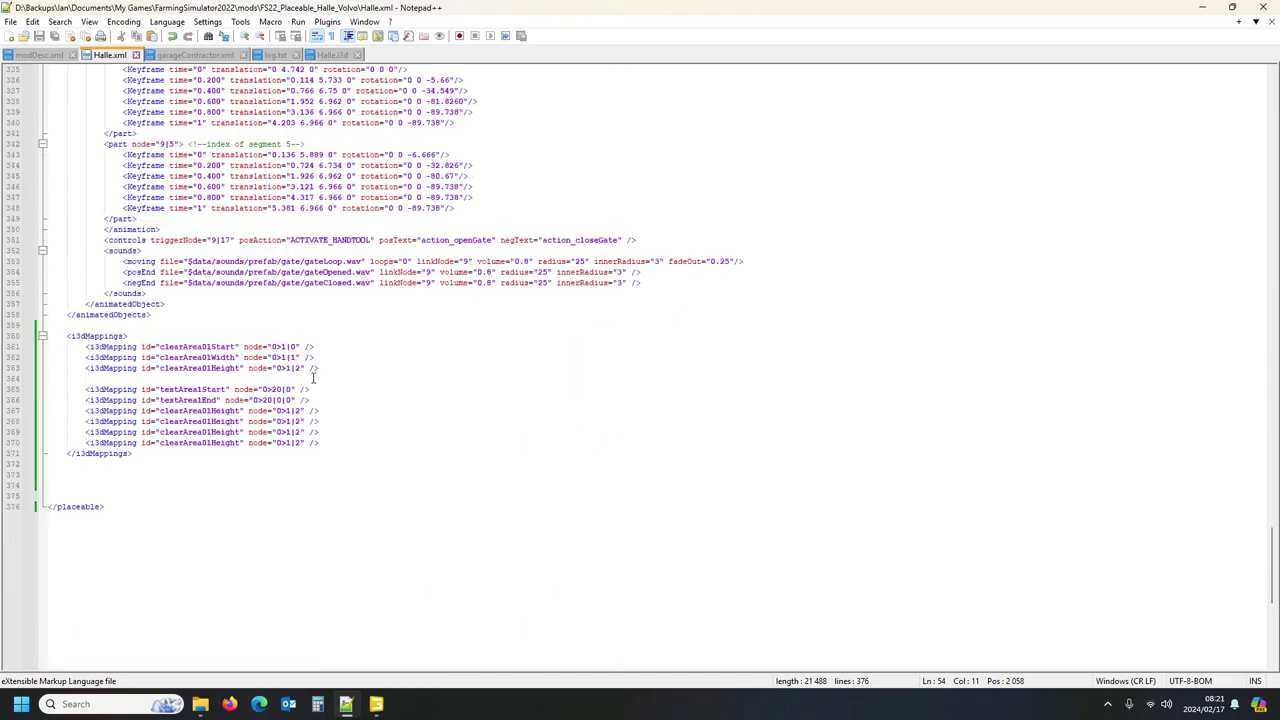
Step: Delete the four surplus clearArea01Height mappings below testArea1End in the i3dMappings block and save Halle.xml
click(187, 390)
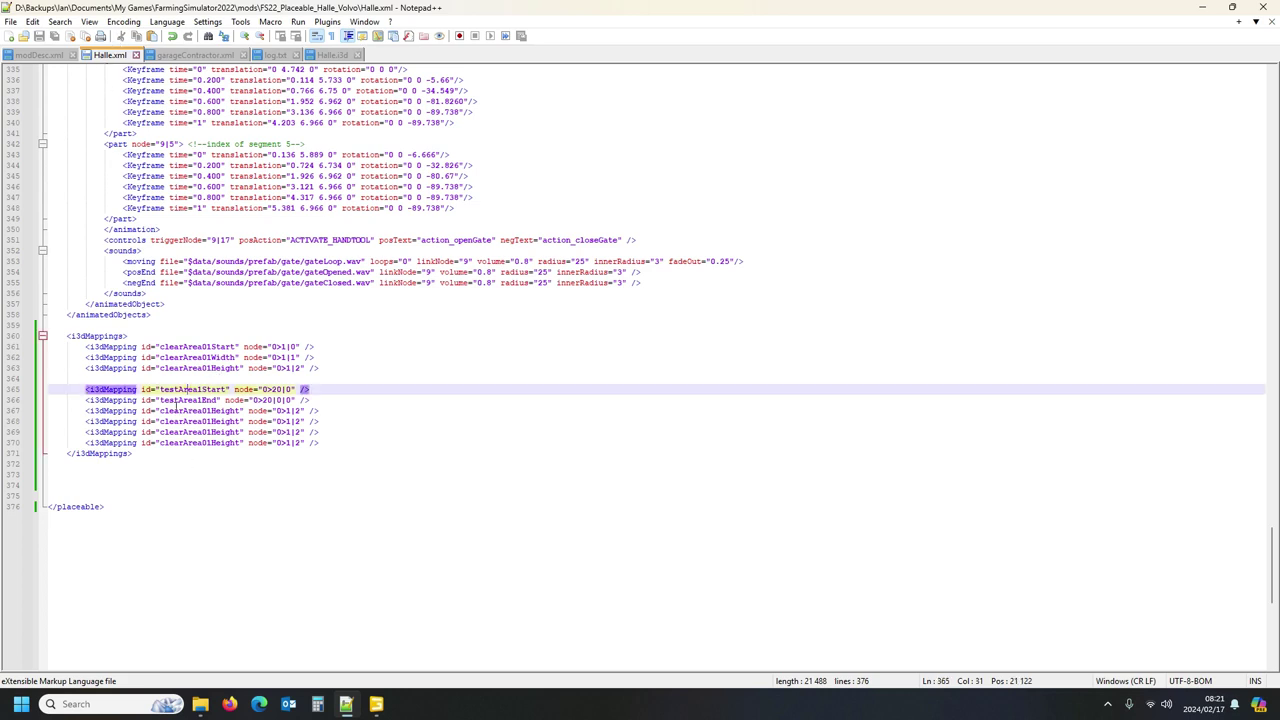
click(186, 411)
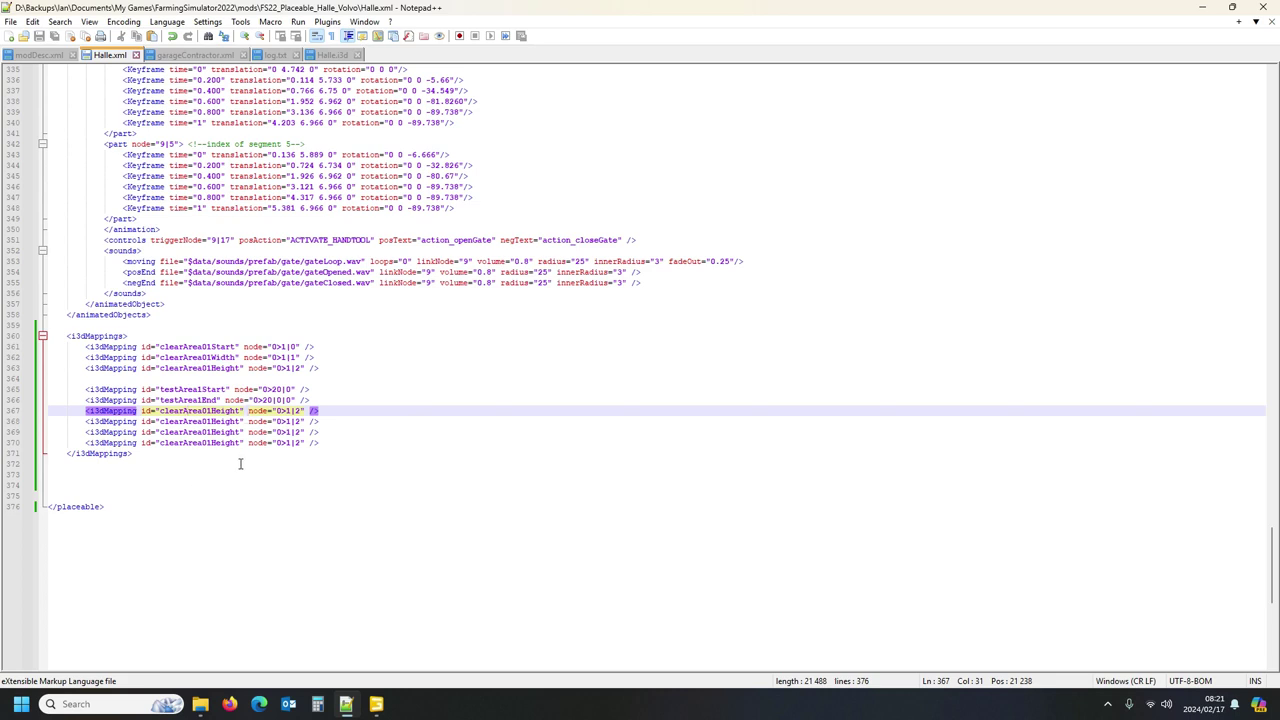
click(193, 390)
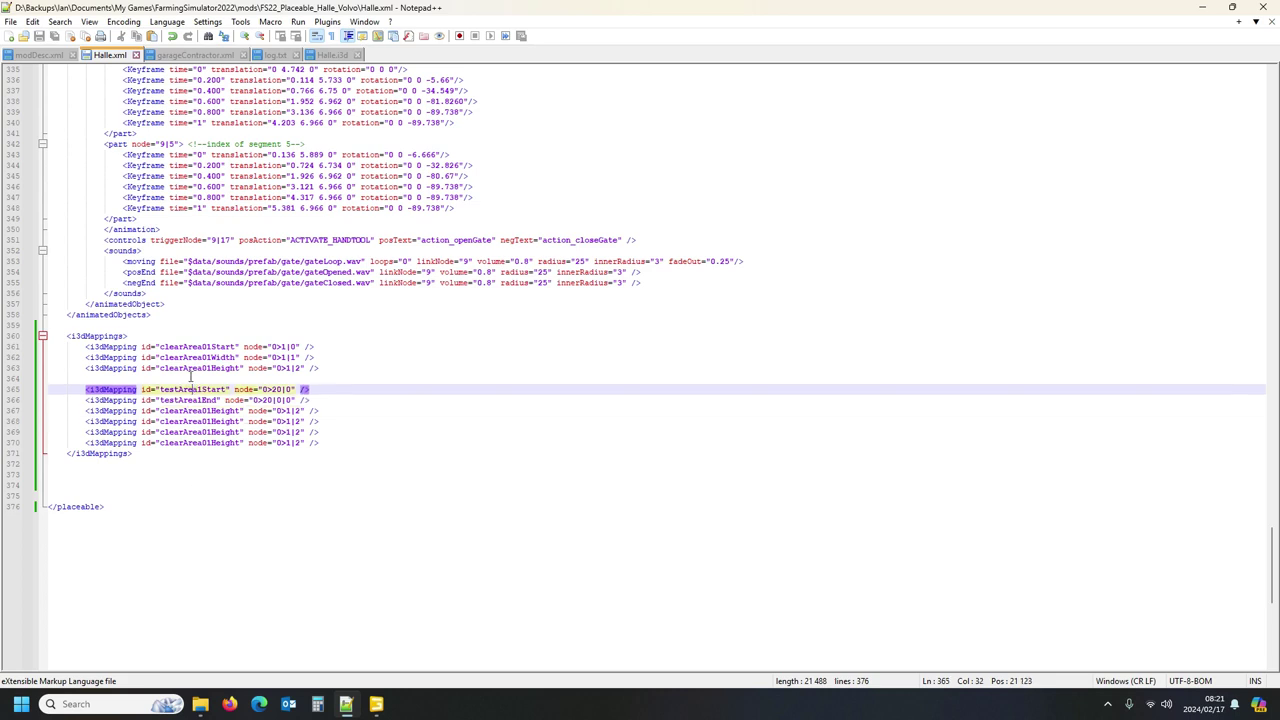
click(189, 345)
click(180, 411)
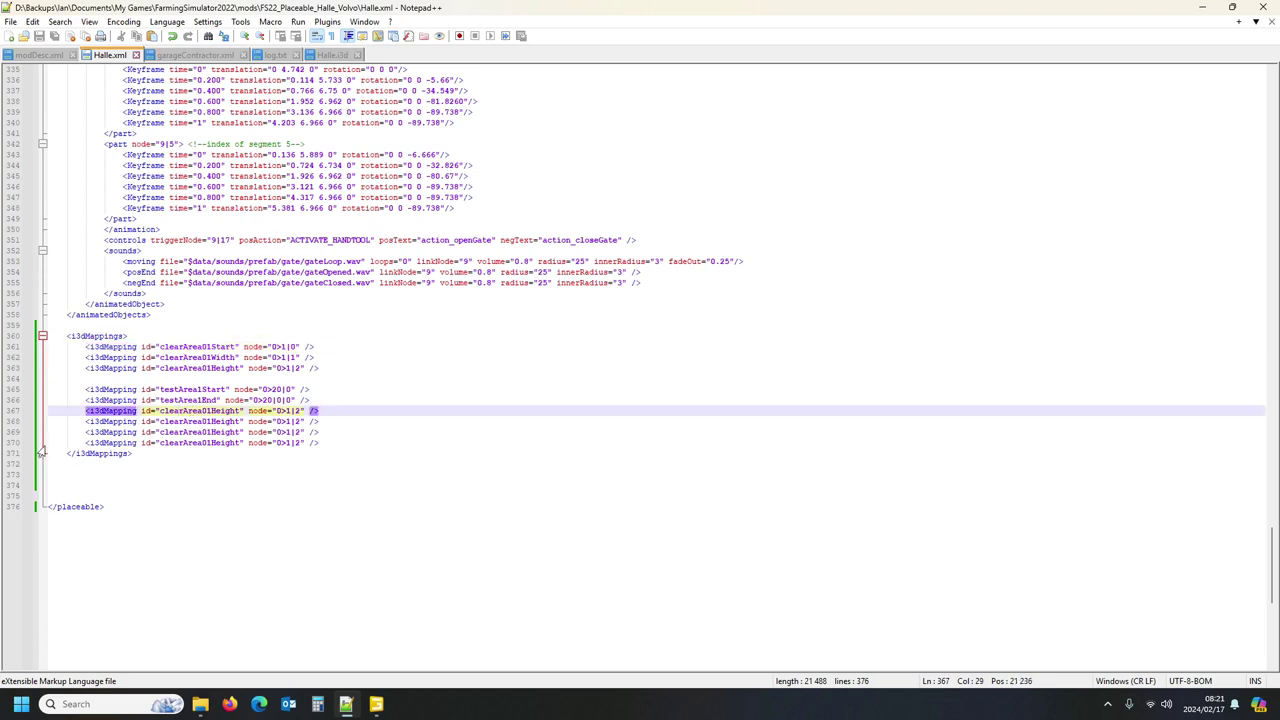
drag(9, 416, 4, 444)
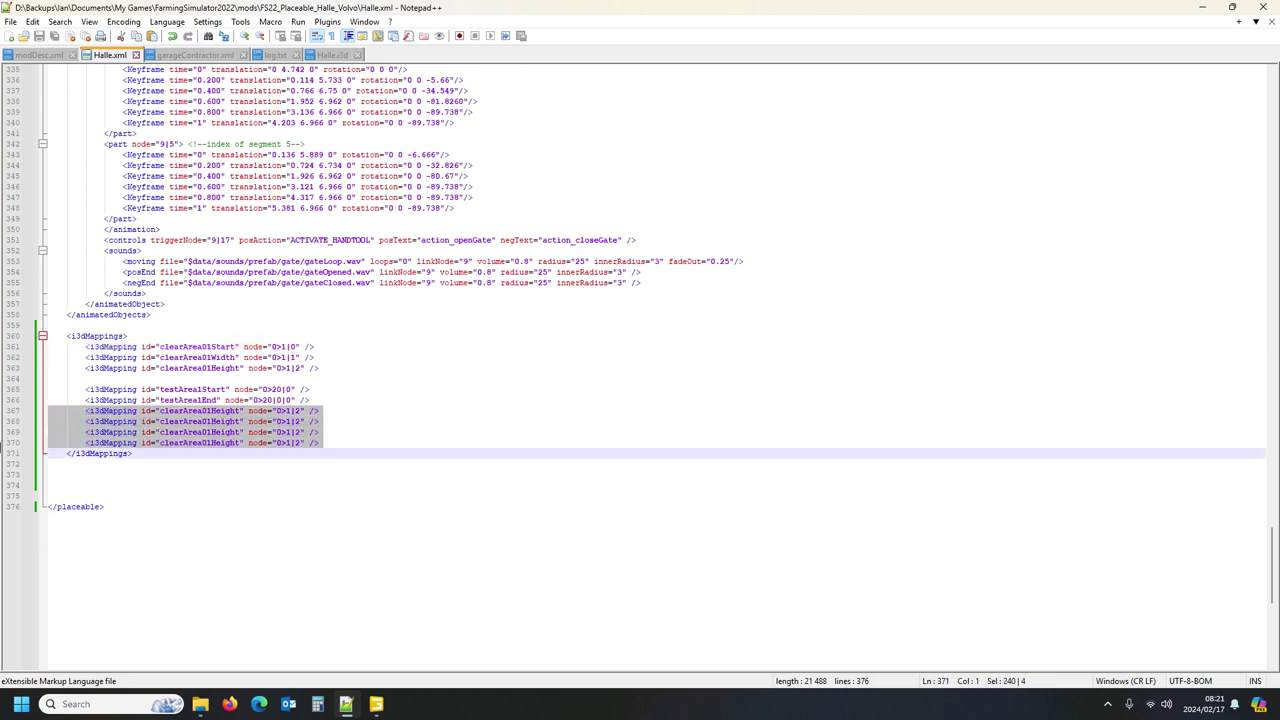
key(Delete)
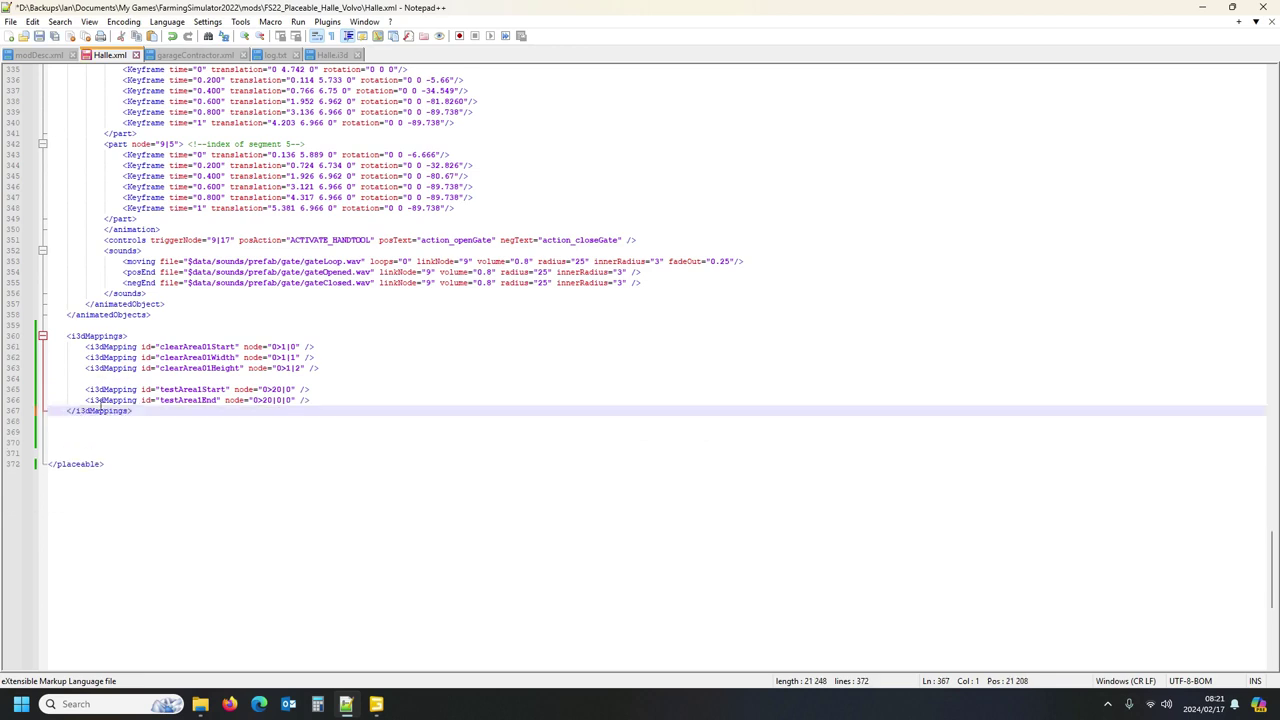
click(95, 411)
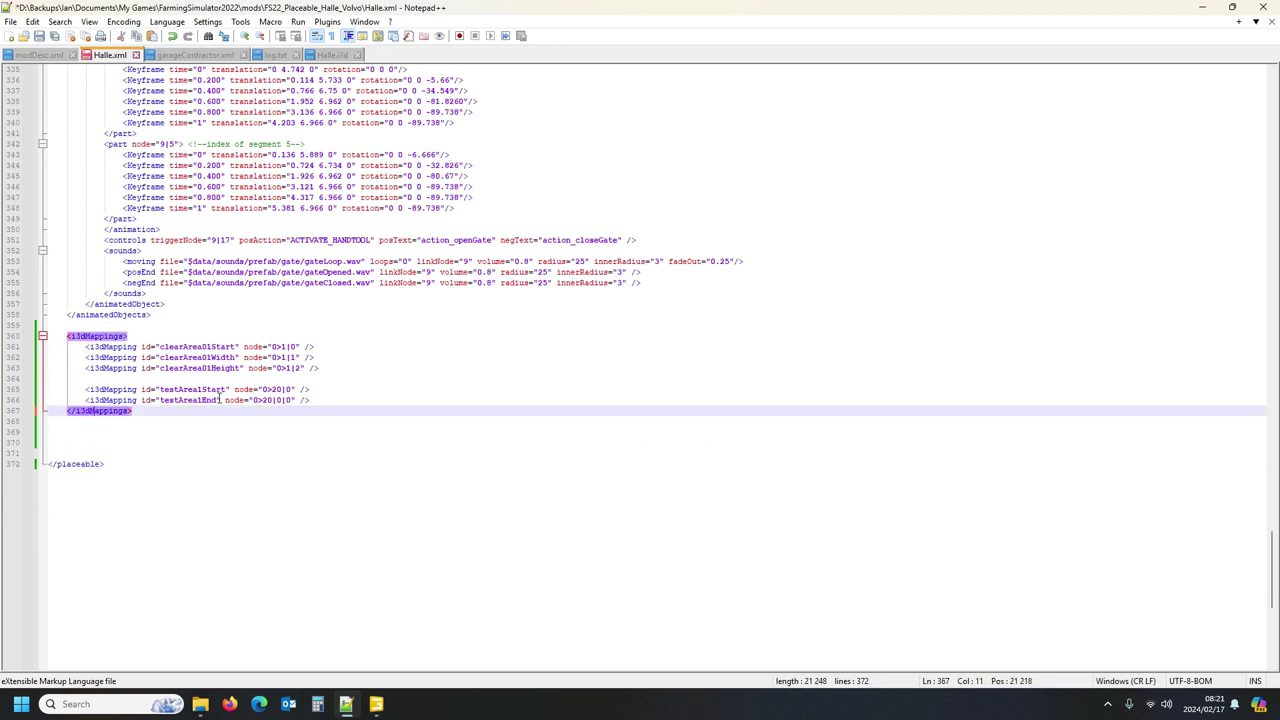
click(99, 336)
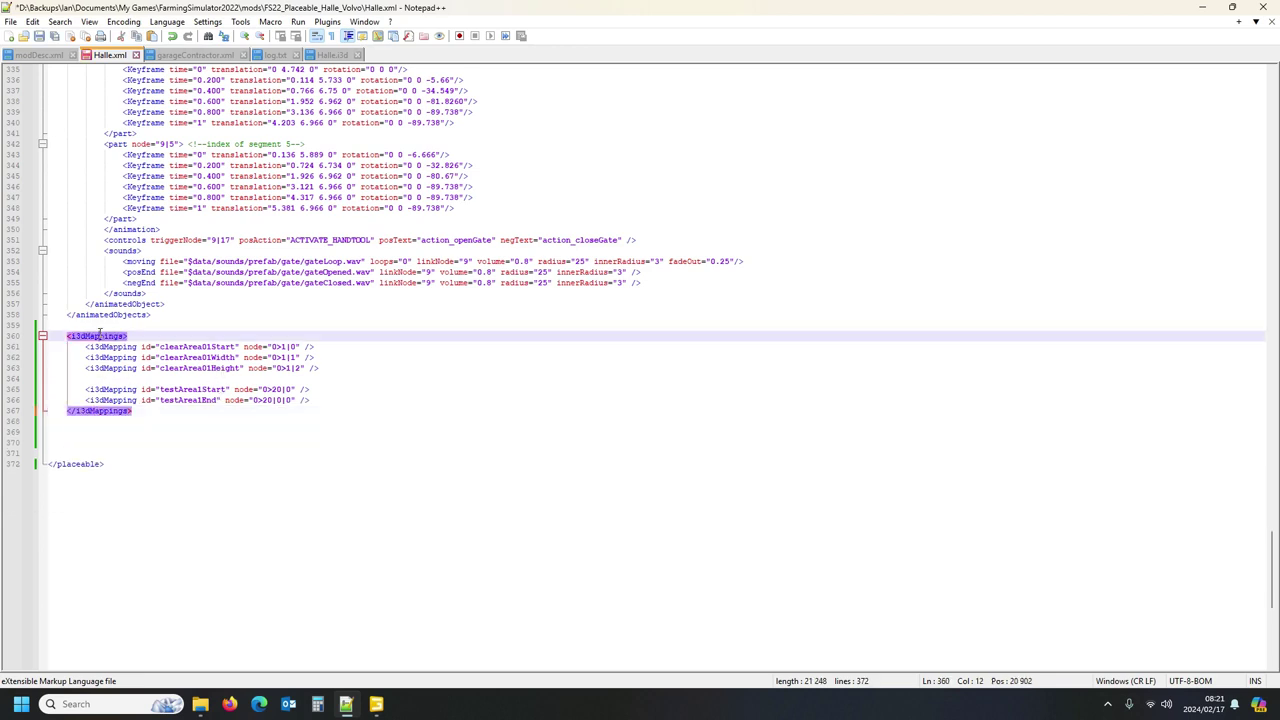
click(39, 36)
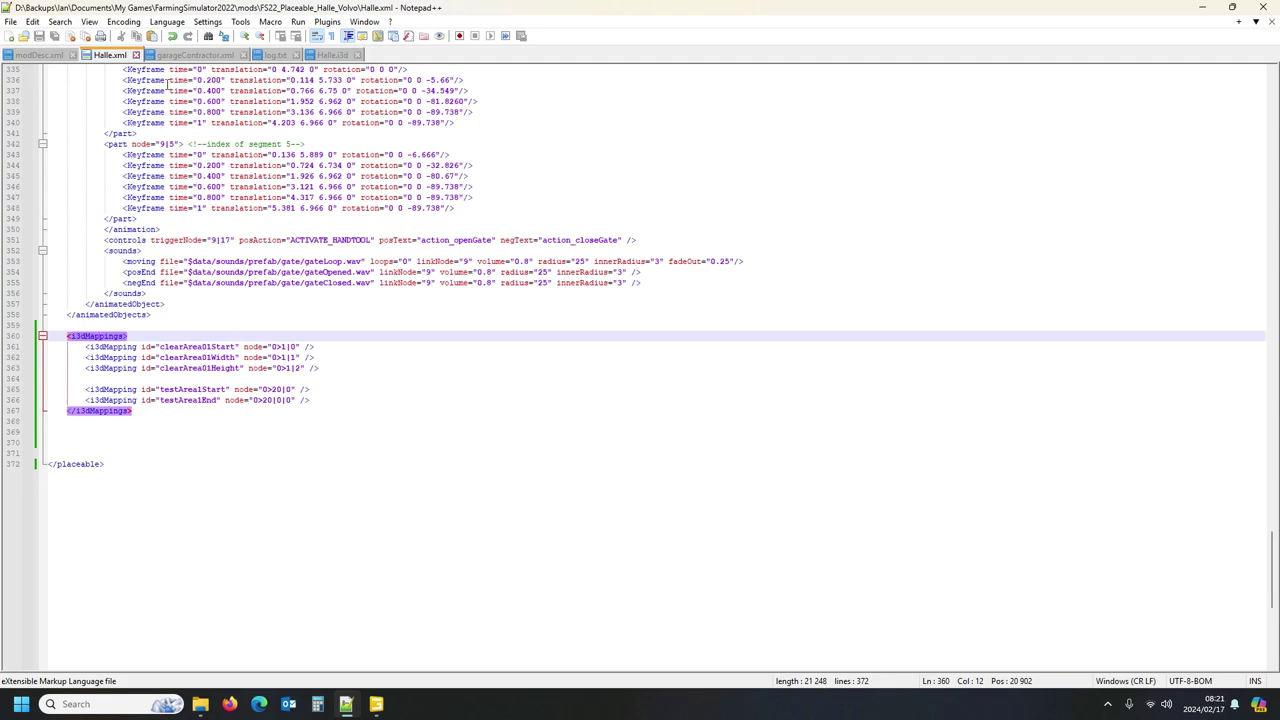
Step: Switch to GIANTS Editor, filter the scenegraph for "illum" and check the visibility conditions of the illum nodes under Lichthalterungen
click(376, 704)
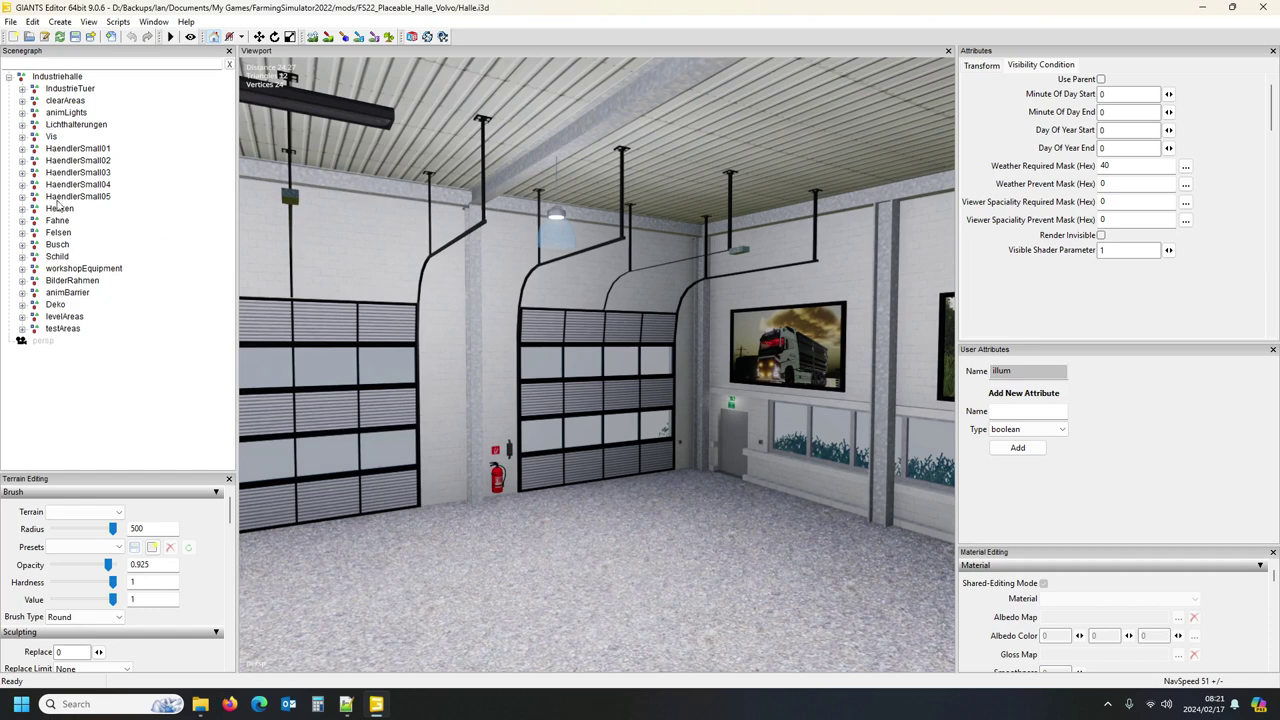
click(126, 64)
text(illum)
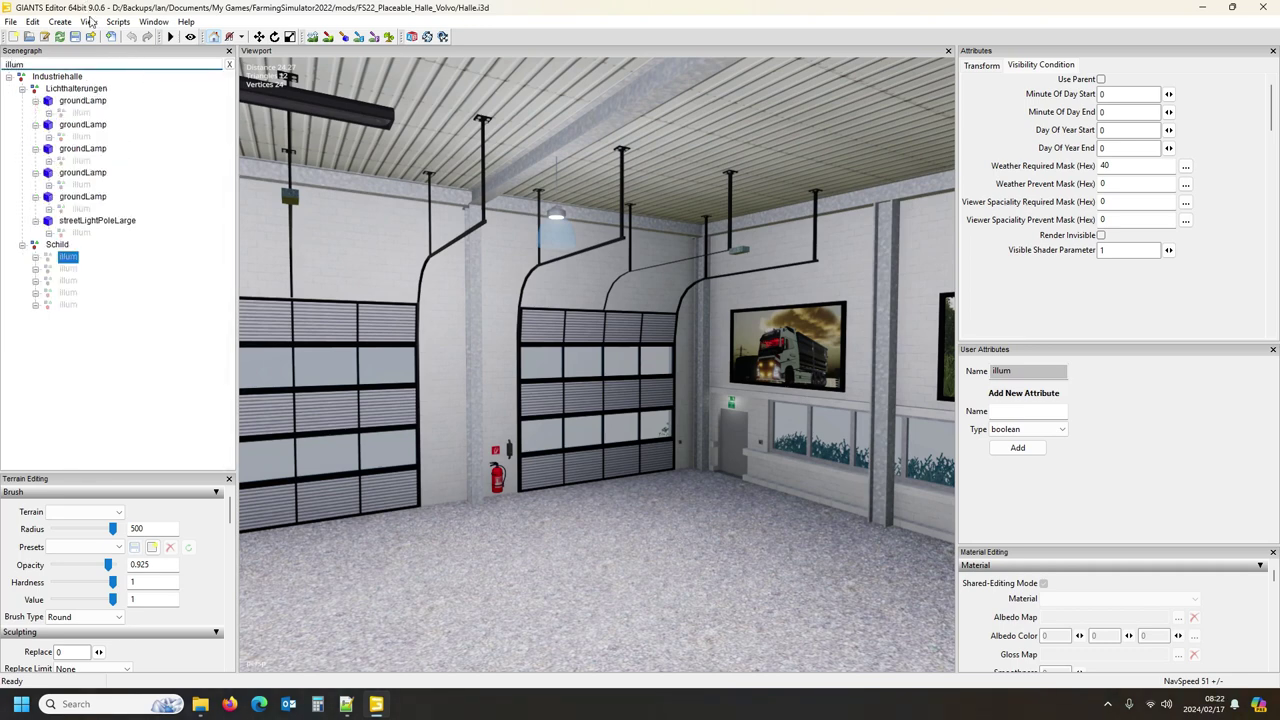
click(81, 112)
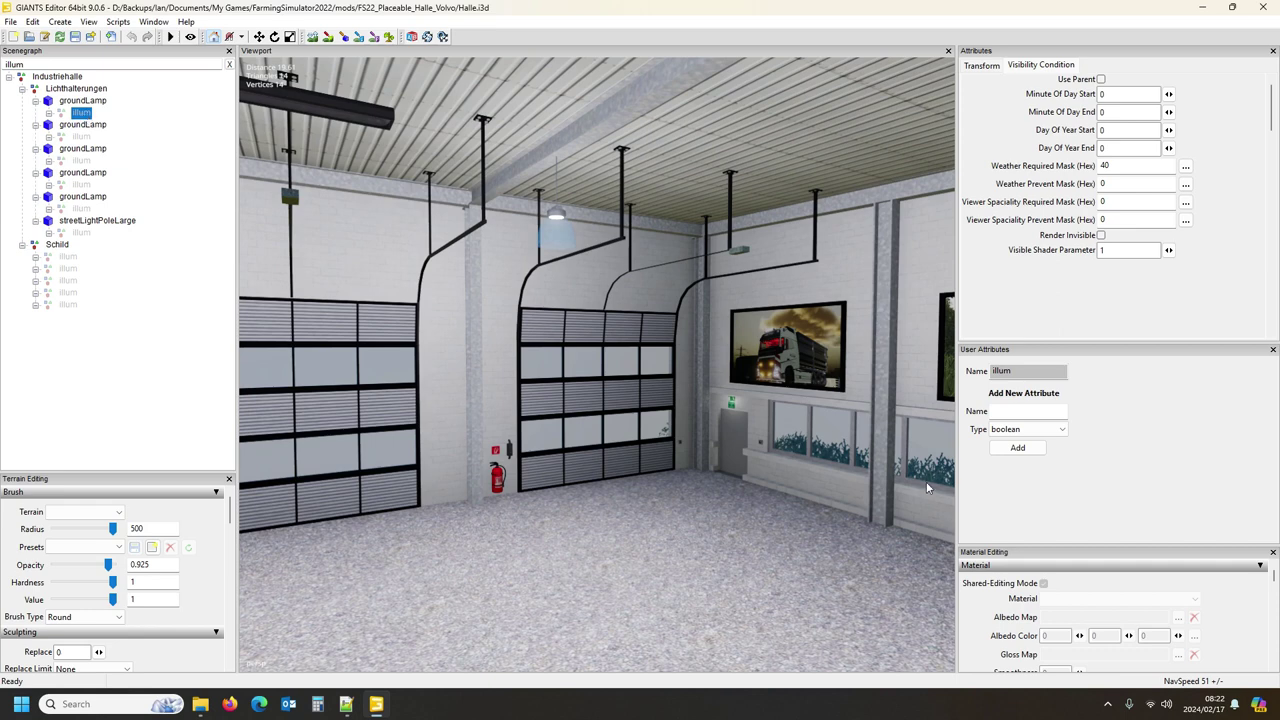
click(84, 137)
click(86, 162)
click(82, 185)
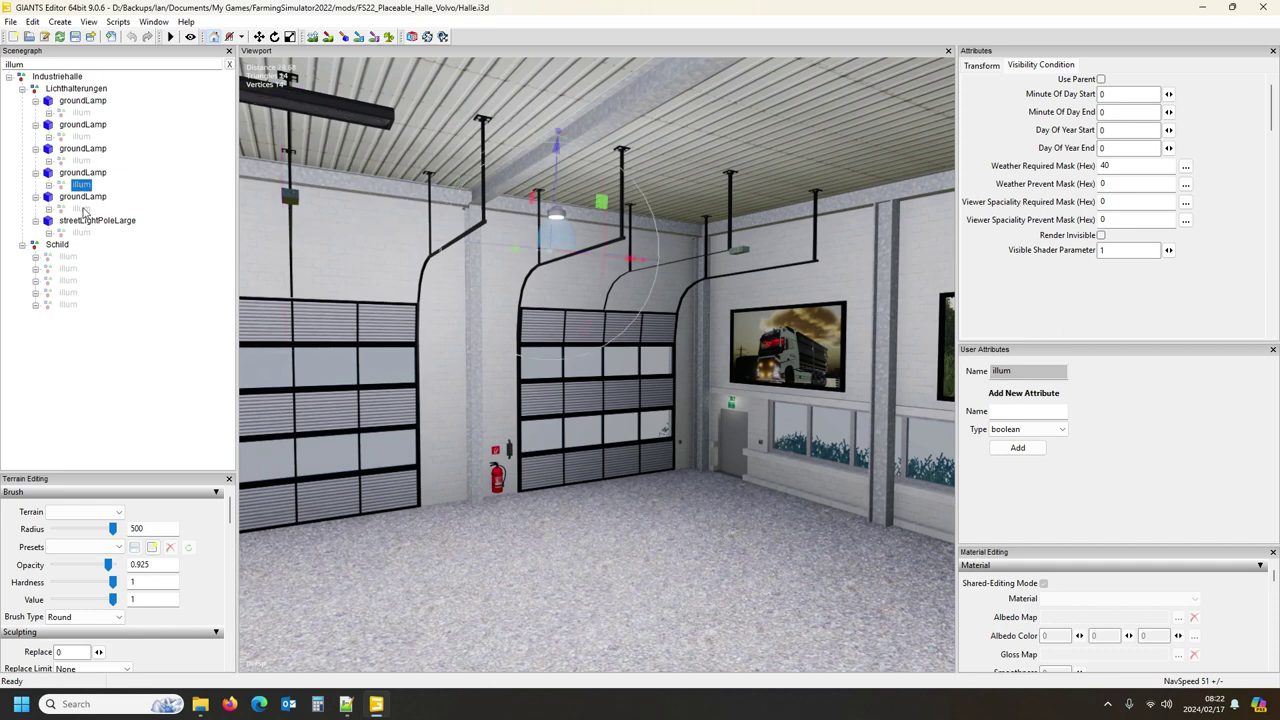
click(82, 208)
click(86, 234)
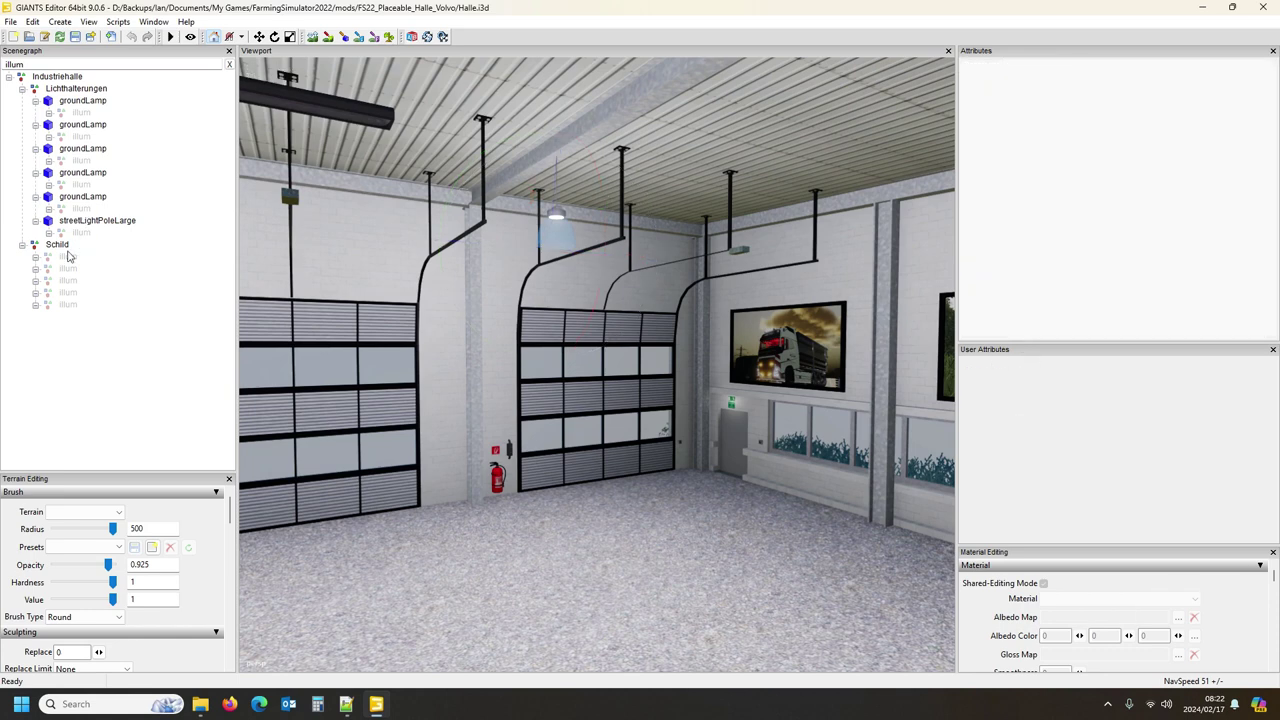
Step: Check the attributes of each illum node in the Schild group
click(68, 257)
click(74, 270)
click(72, 283)
click(72, 293)
click(73, 305)
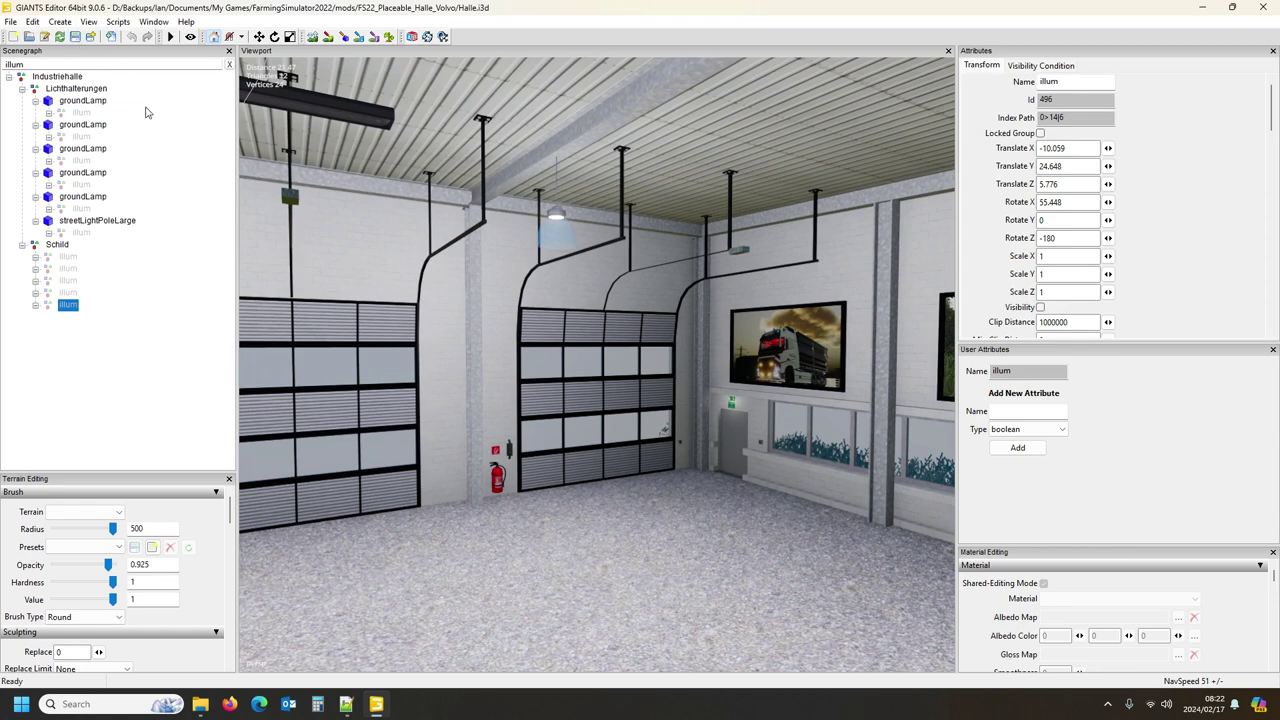
Step: Clear the scenegraph filter, collapse the whole tree and close GIANTS Editor
click(229, 64)
right_click(184, 112)
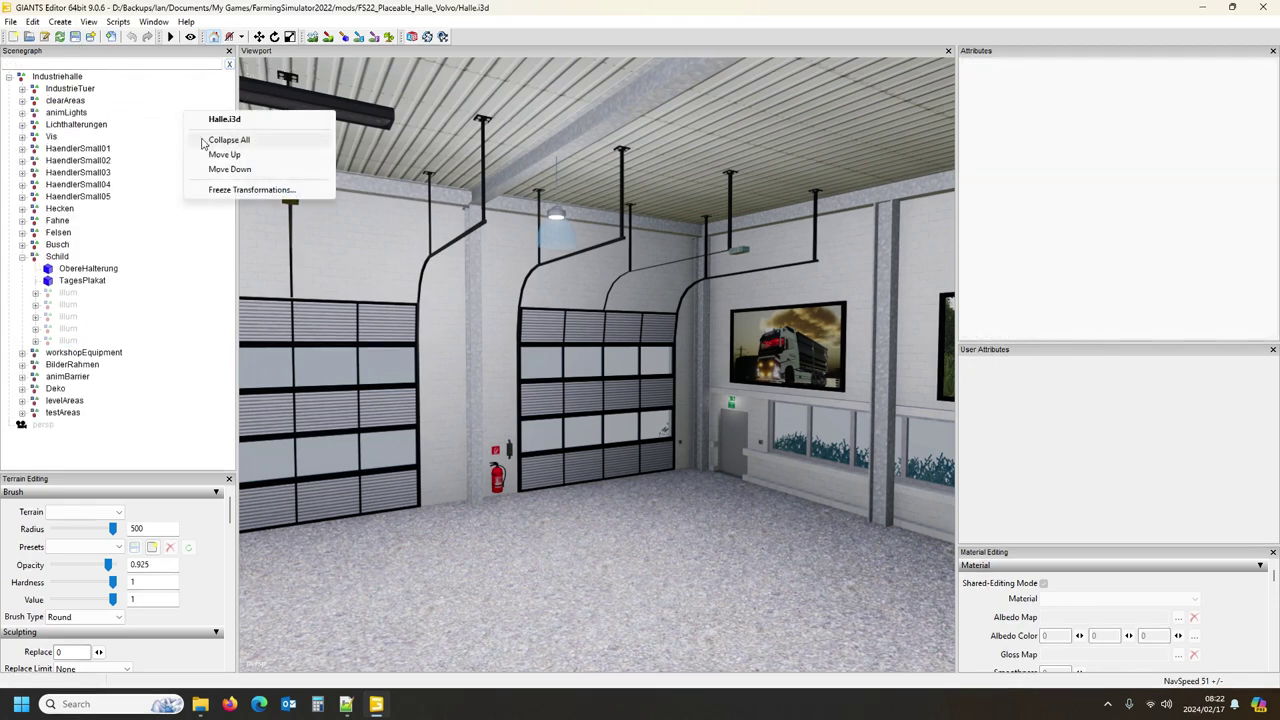
click(228, 140)
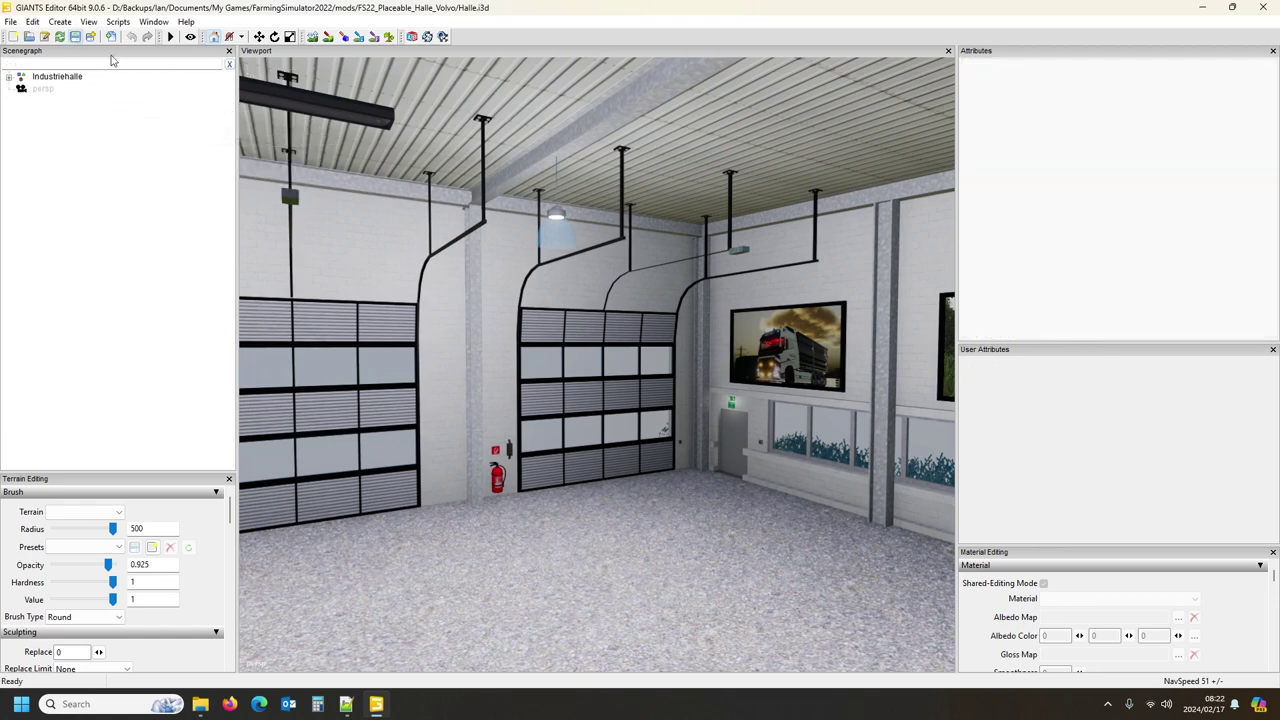
click(1266, 7)
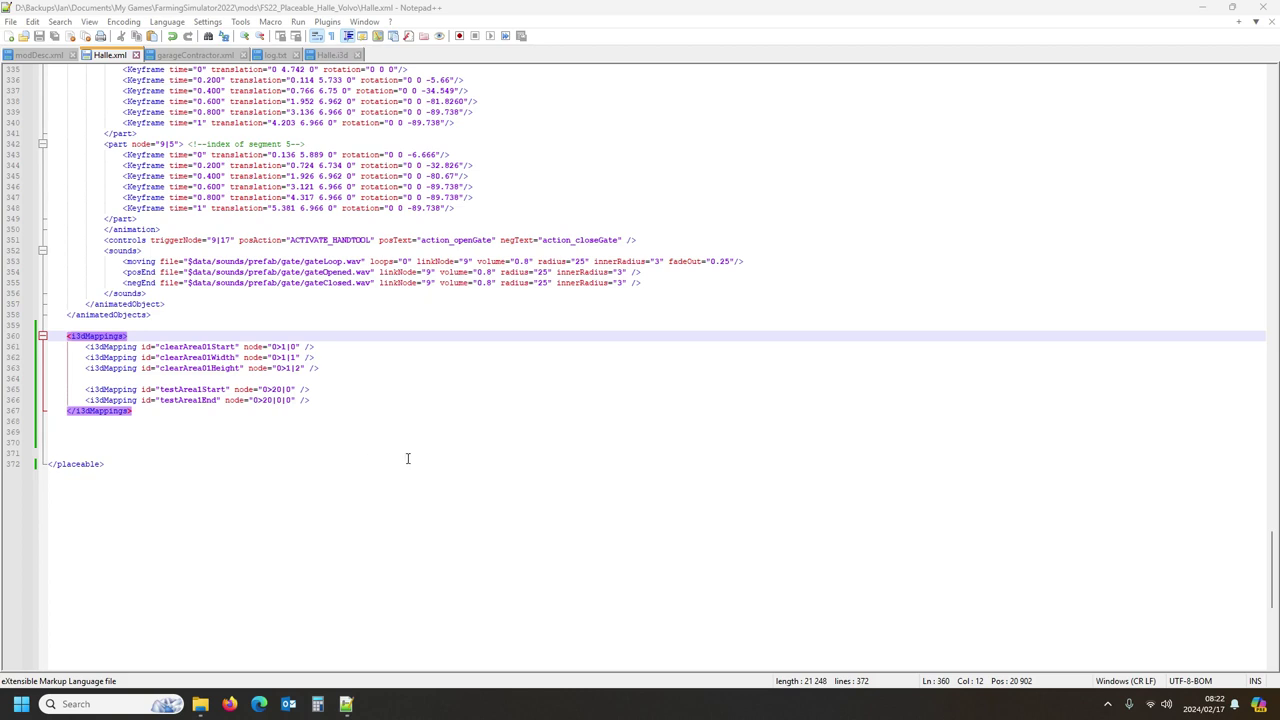
Step: Launch Farming Simulator 22 through Steam and set up a new game on the Elmcreek map
click(1108, 705)
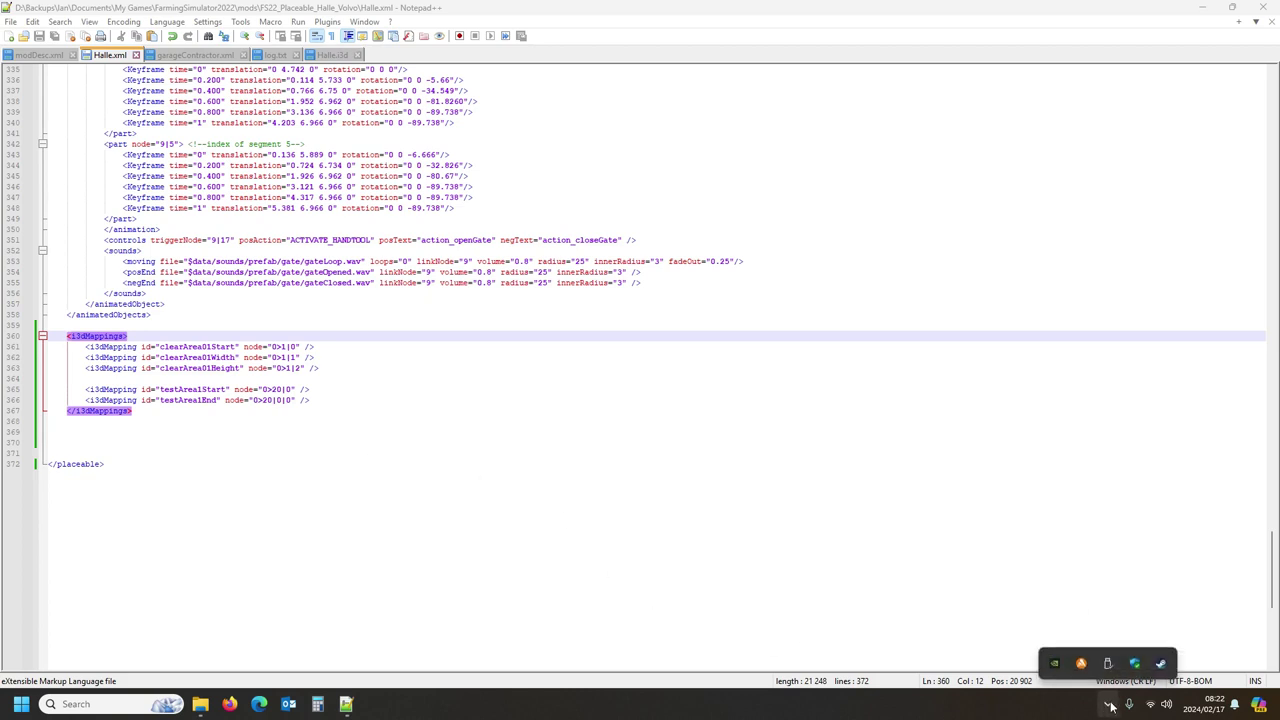
right_click(1160, 663)
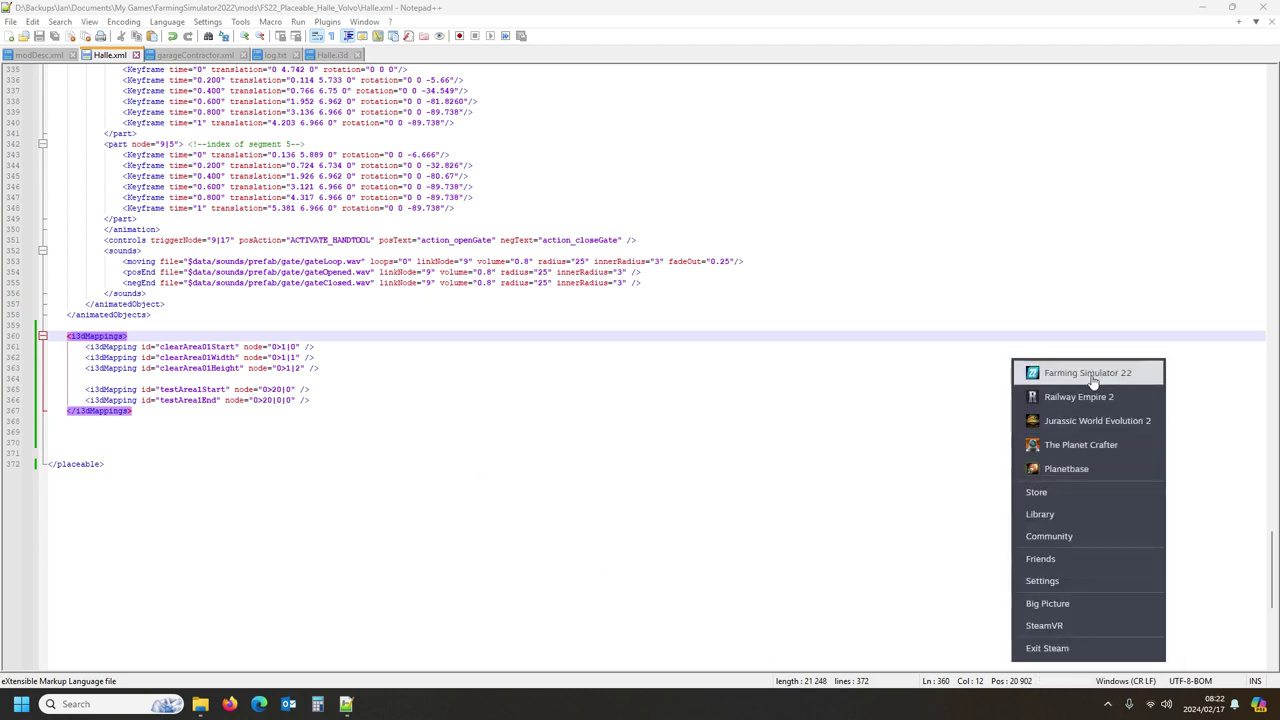
click(1017, 371)
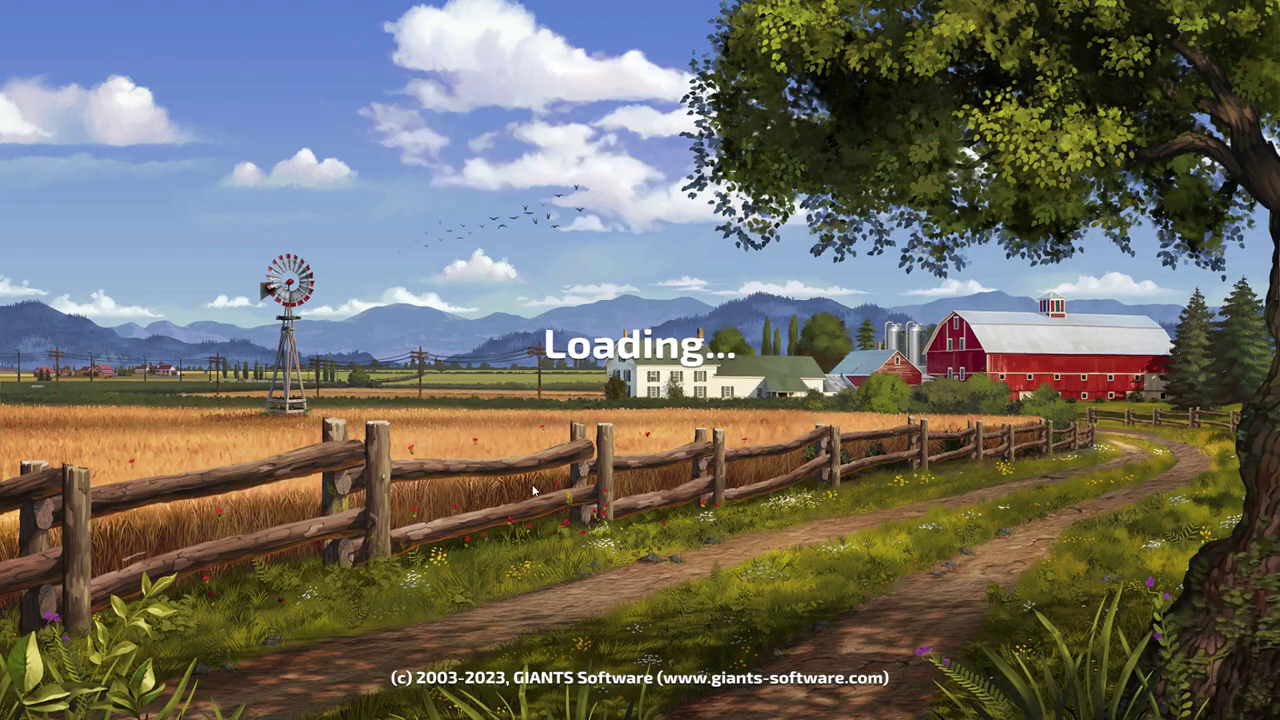
click(200, 426)
click(611, 392)
click(383, 372)
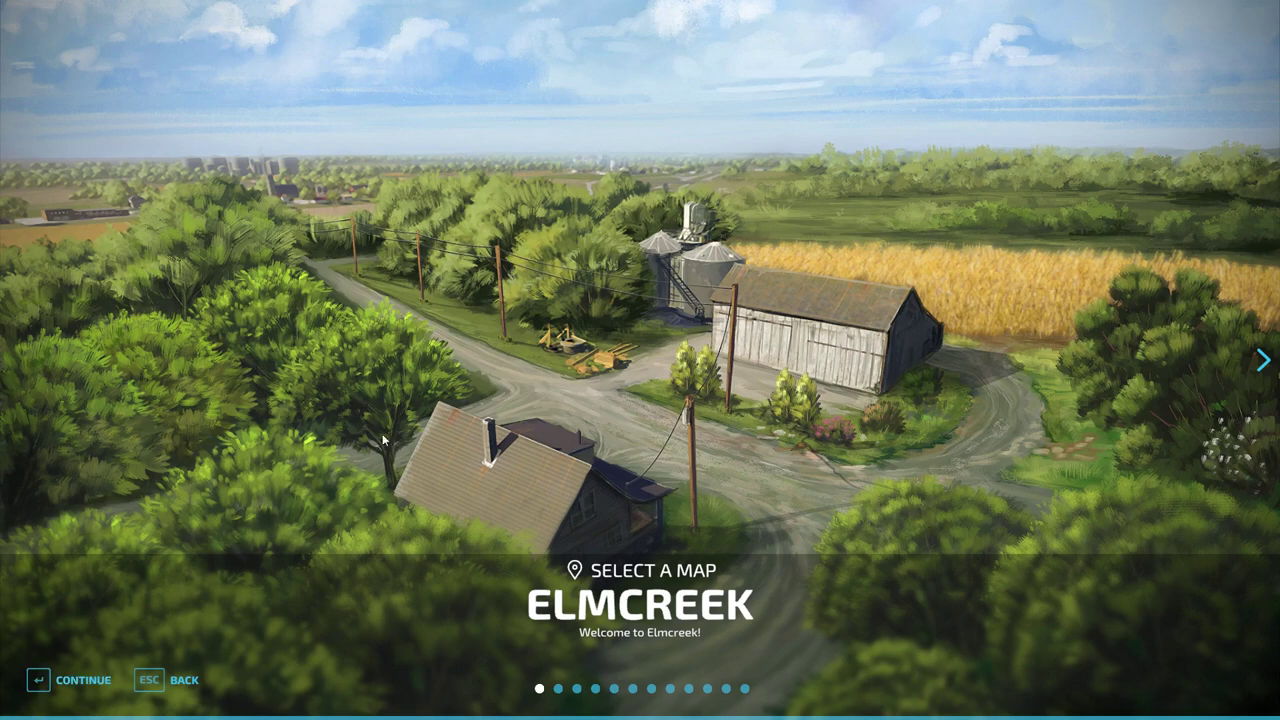
click(522, 487)
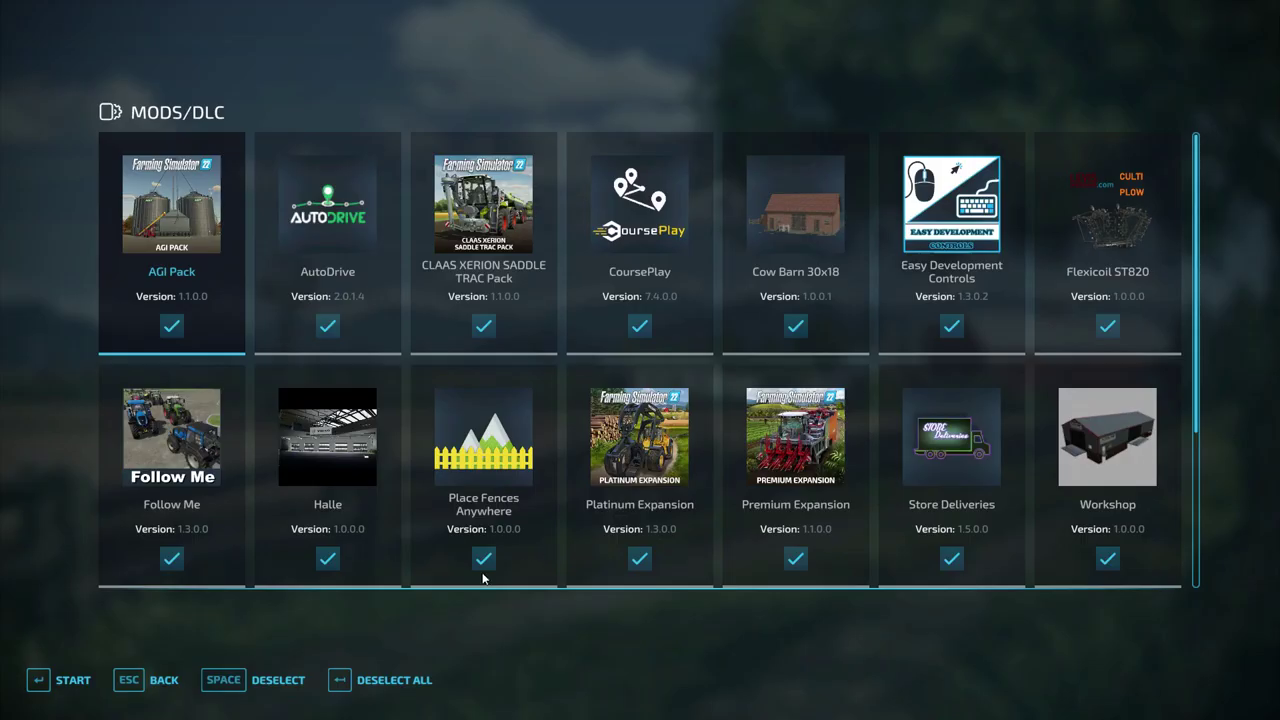
Step: Enable only the Easy Development Controls and Halle mods and start the game
click(950, 327)
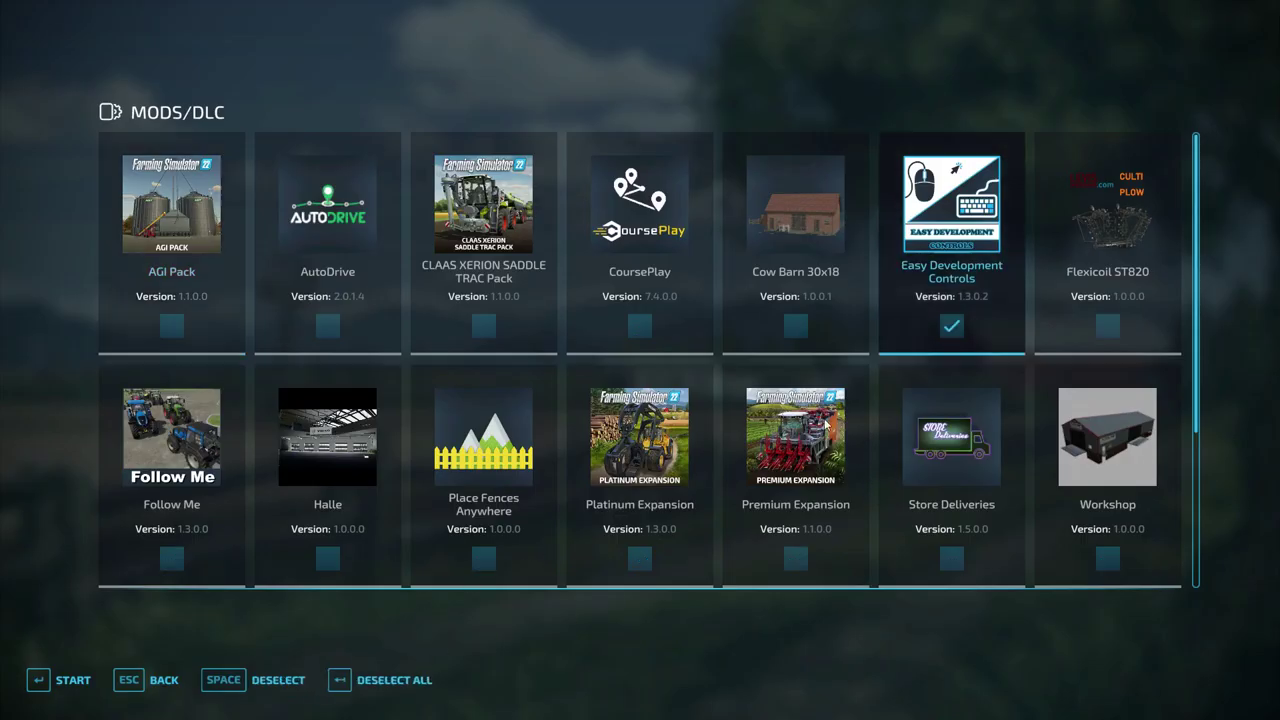
click(328, 558)
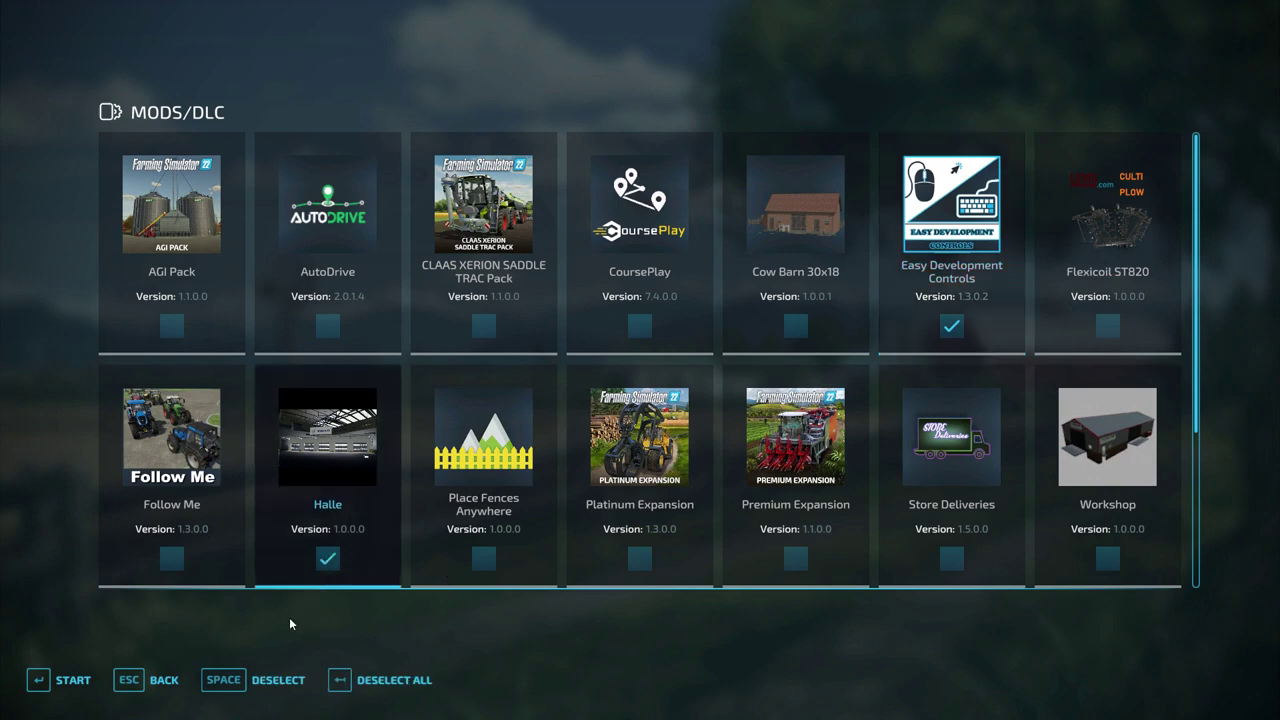
click(37, 686)
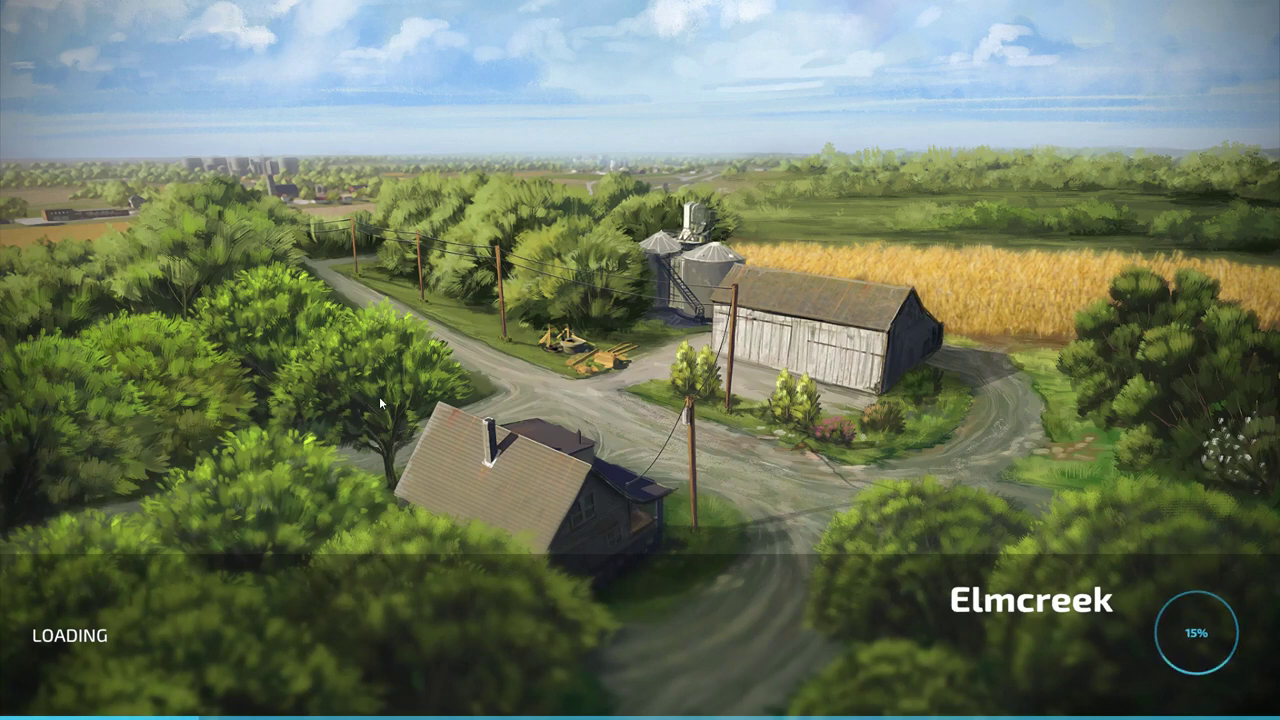
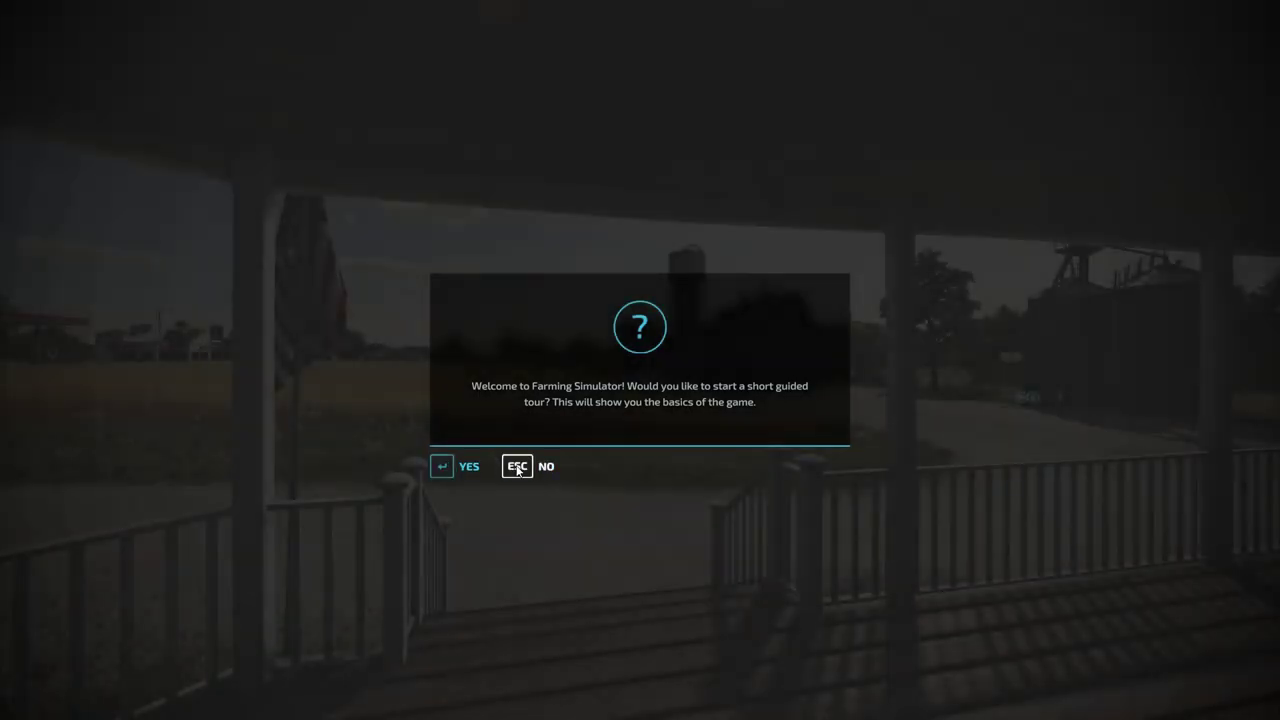
Step: Decline the guided tour and add 100,000,000 to the farm account through the Easy Development Controls
click(517, 467)
key(w)
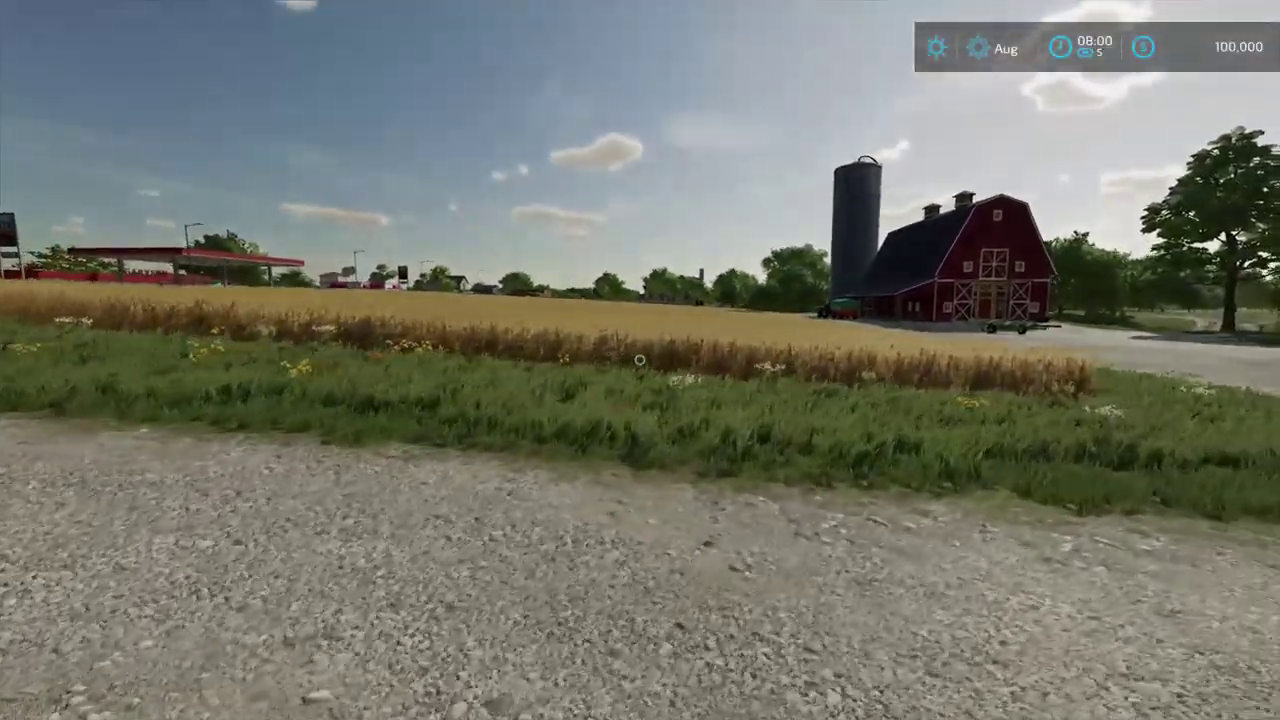
key(w)
key(F12)
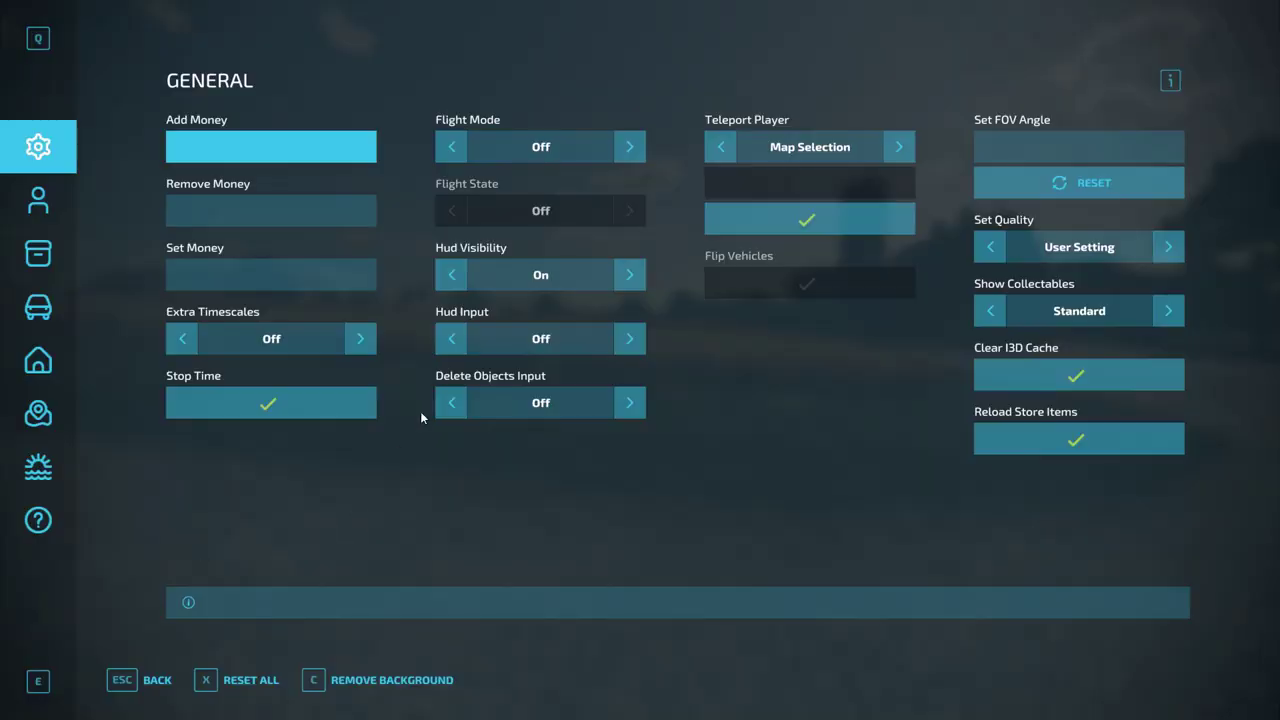
click(272, 146)
text(100000000)
key(Return)
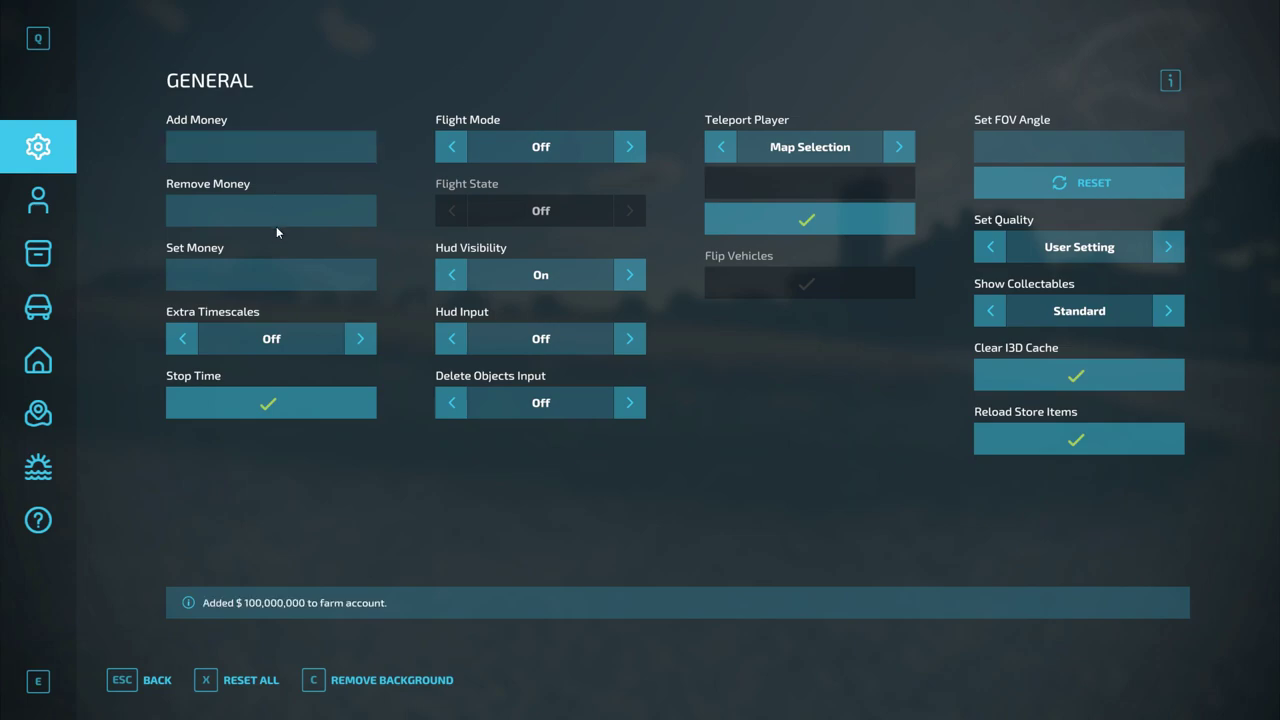
key(Escape)
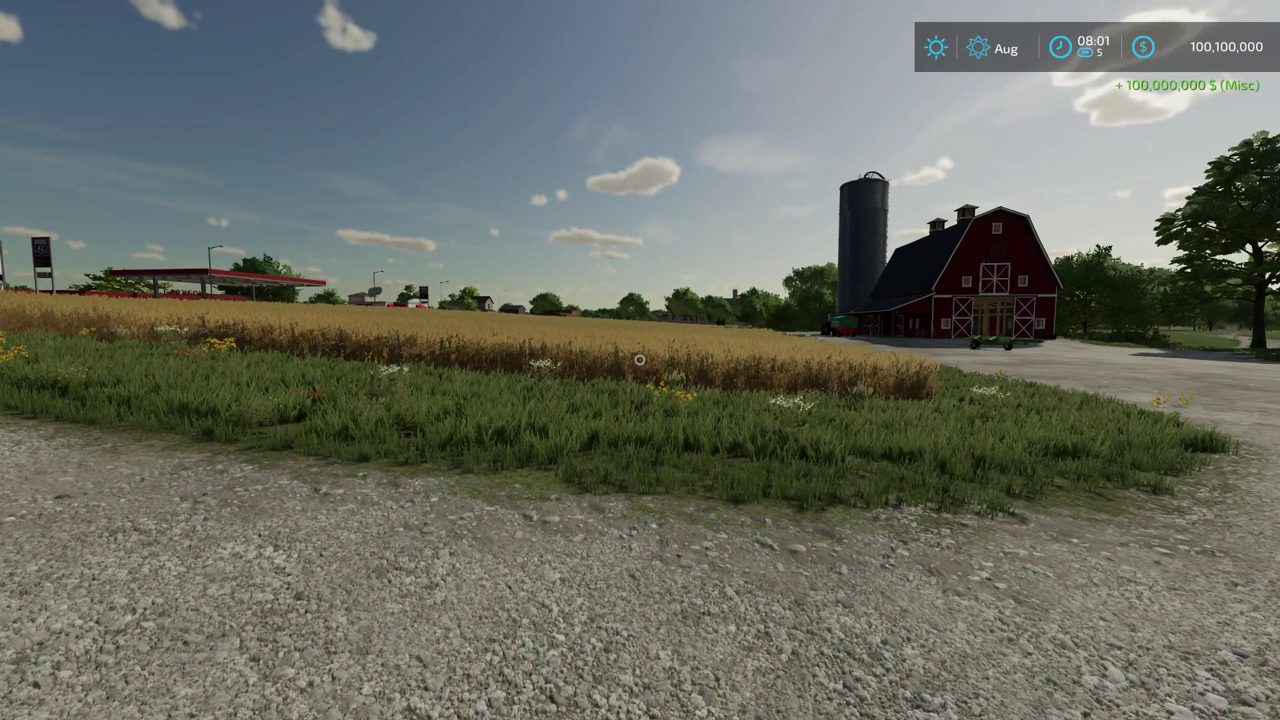
key(F12)
key(Escape)
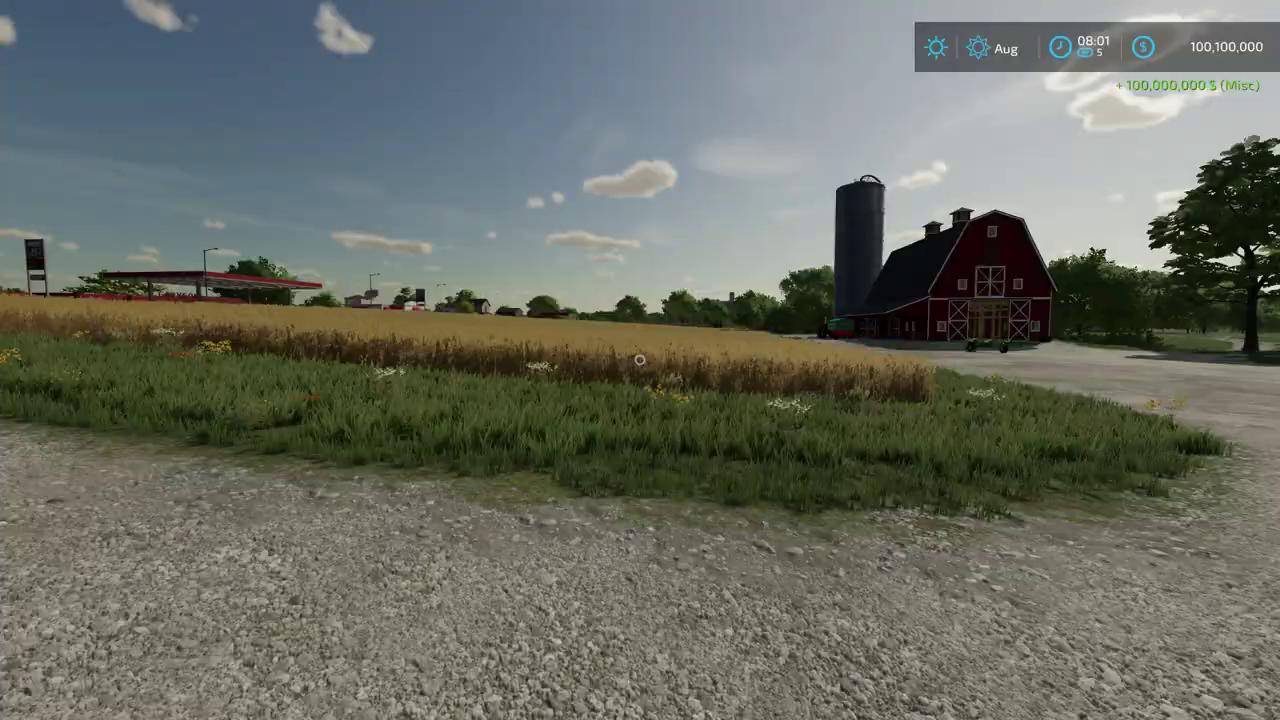
Step: Build the Halle 2018 V2 Volvo shed on the grain field beside the farmyard and return to the player view
key(p)
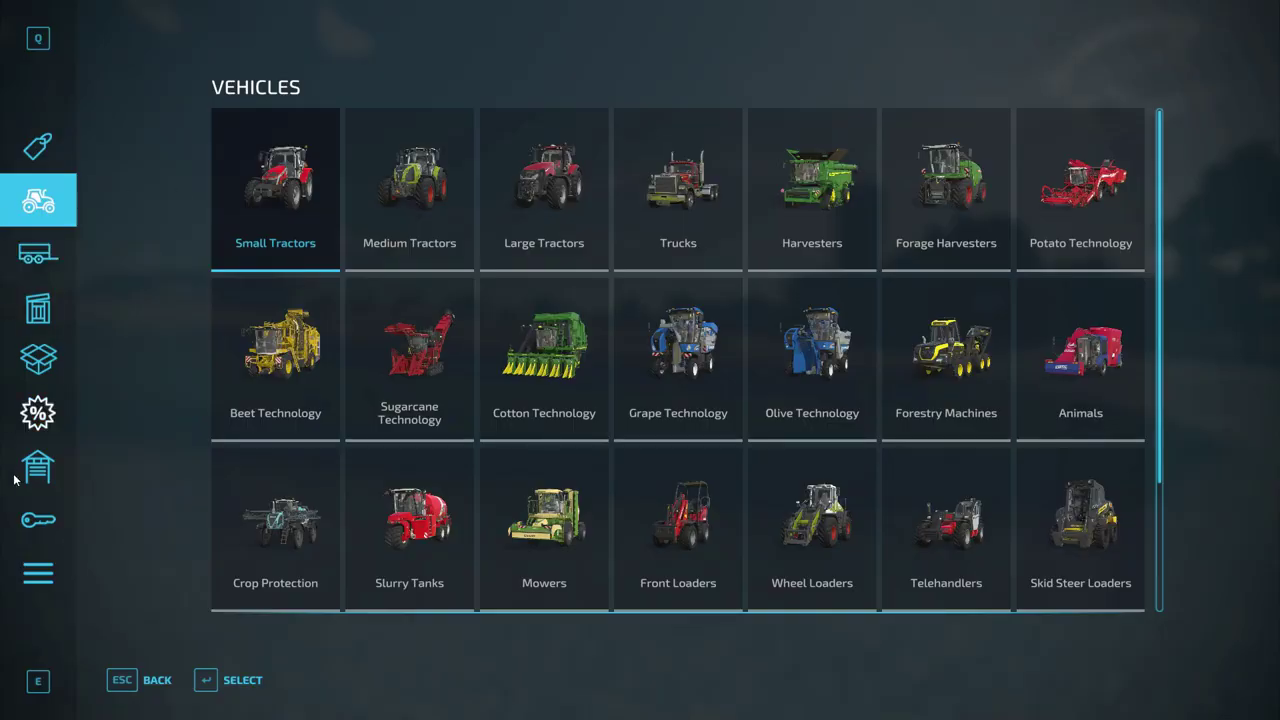
click(54, 583)
click(778, 400)
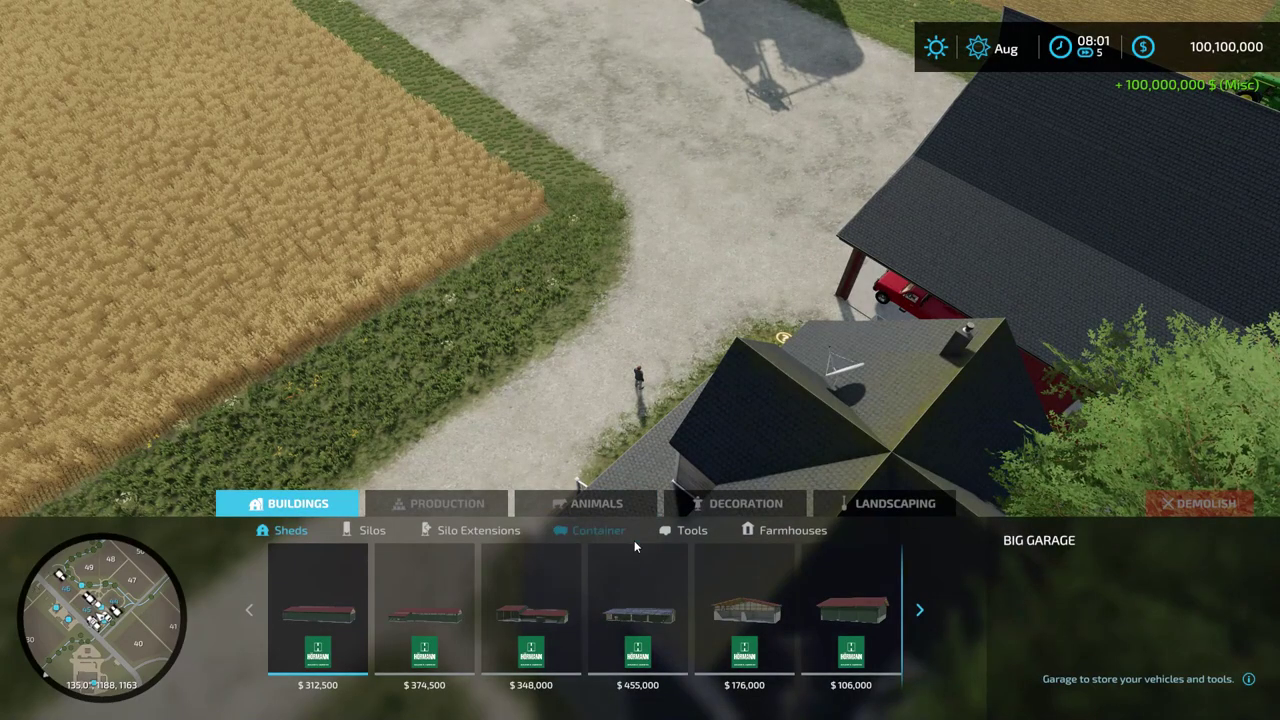
scroll(633, 571, down, 5)
click(852, 600)
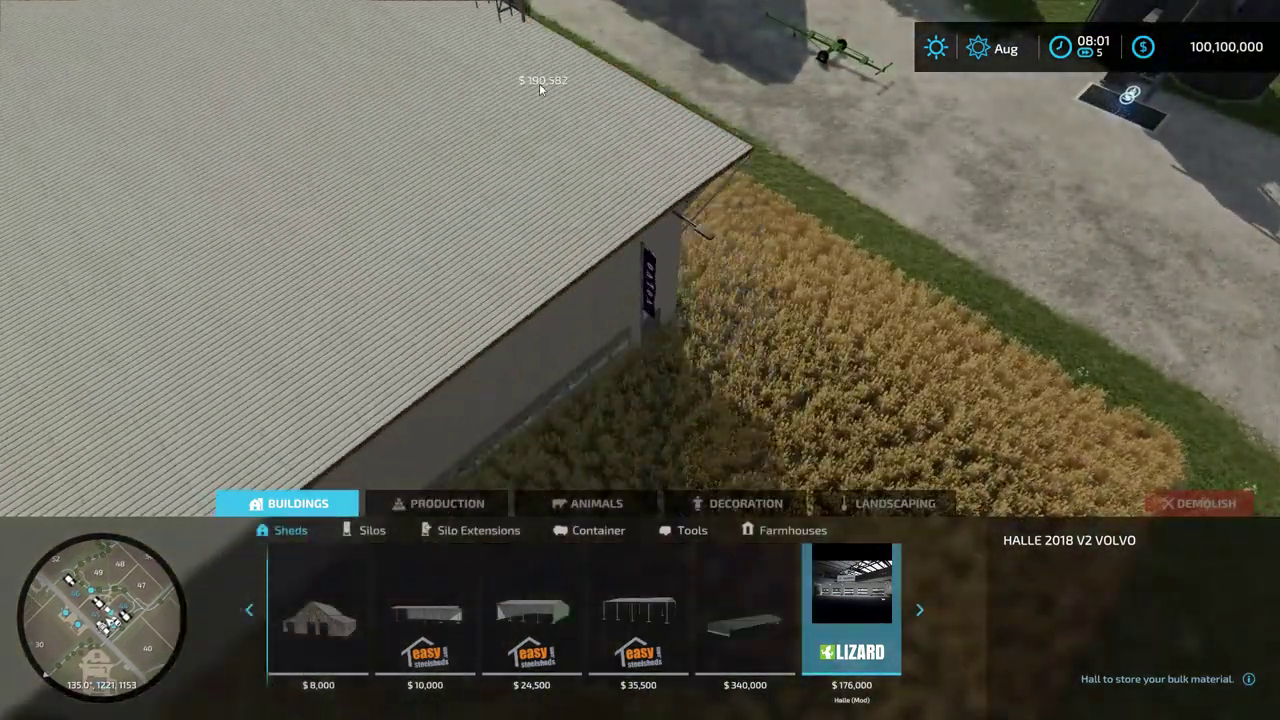
click(537, 77)
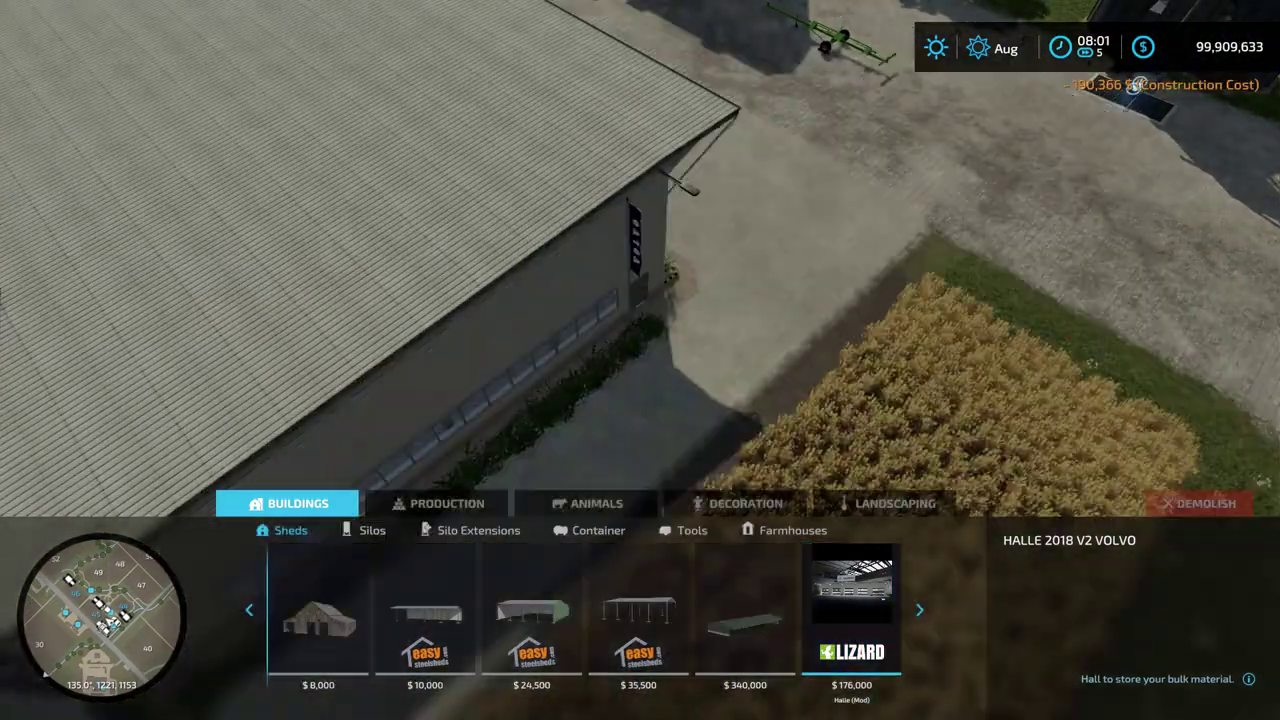
key(Escape)
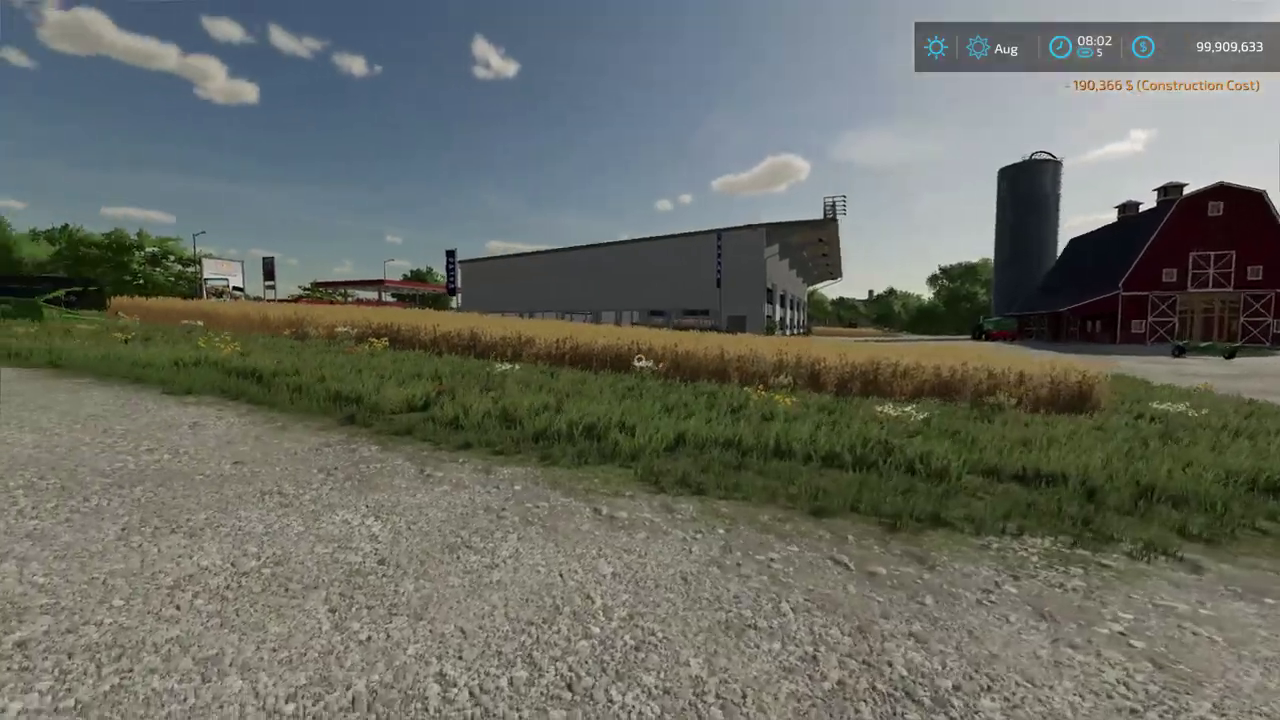
Step: Walk up to the placed Volvo hall and check the developer console log for warnings
key(w)
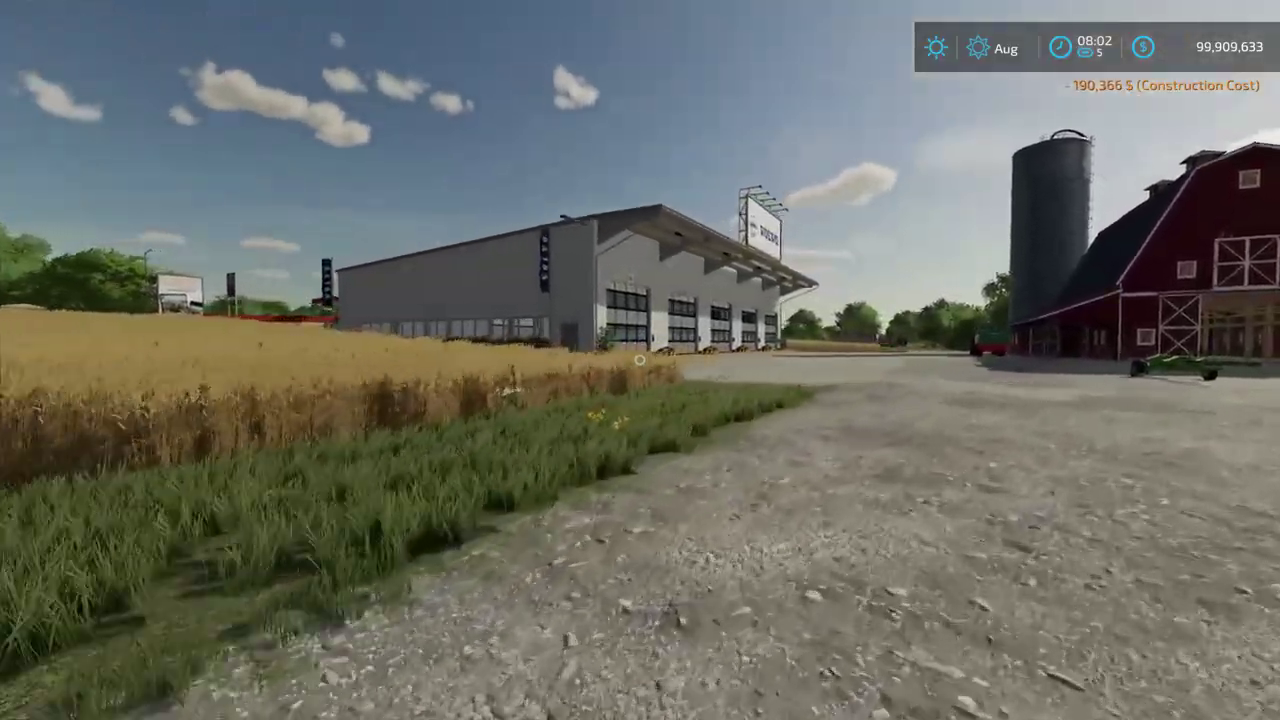
key(w)
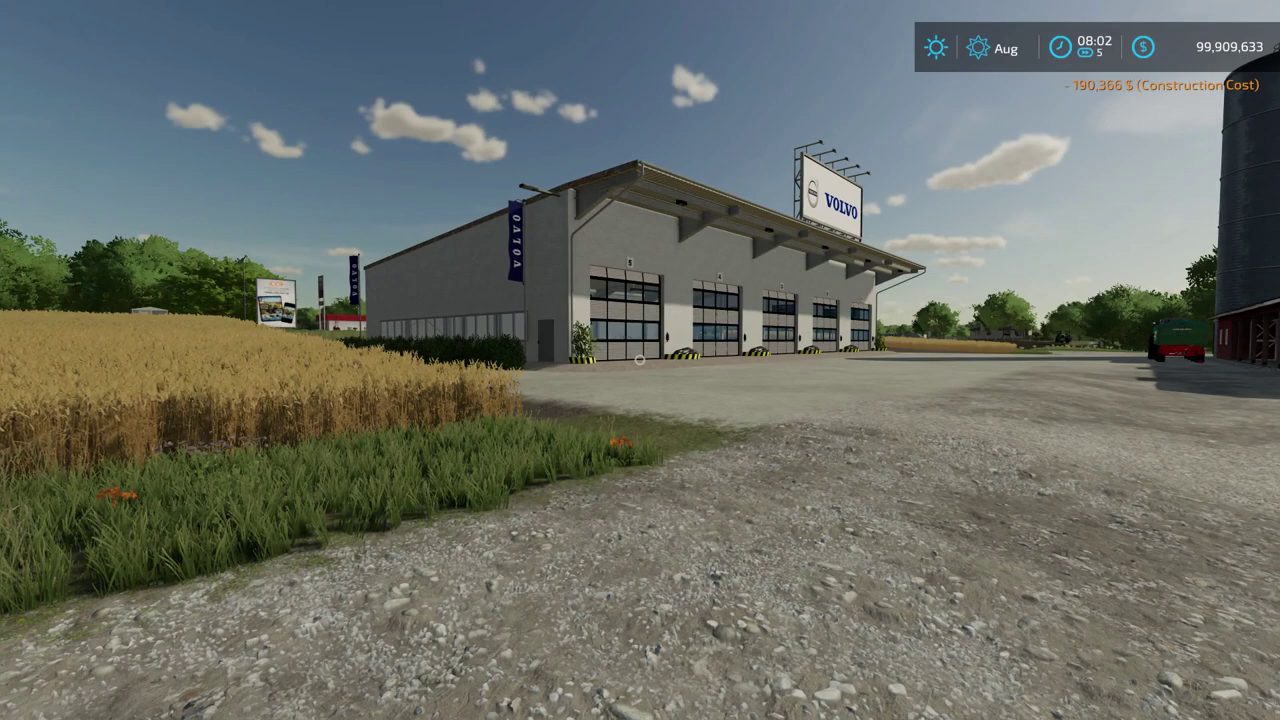
key(grave)
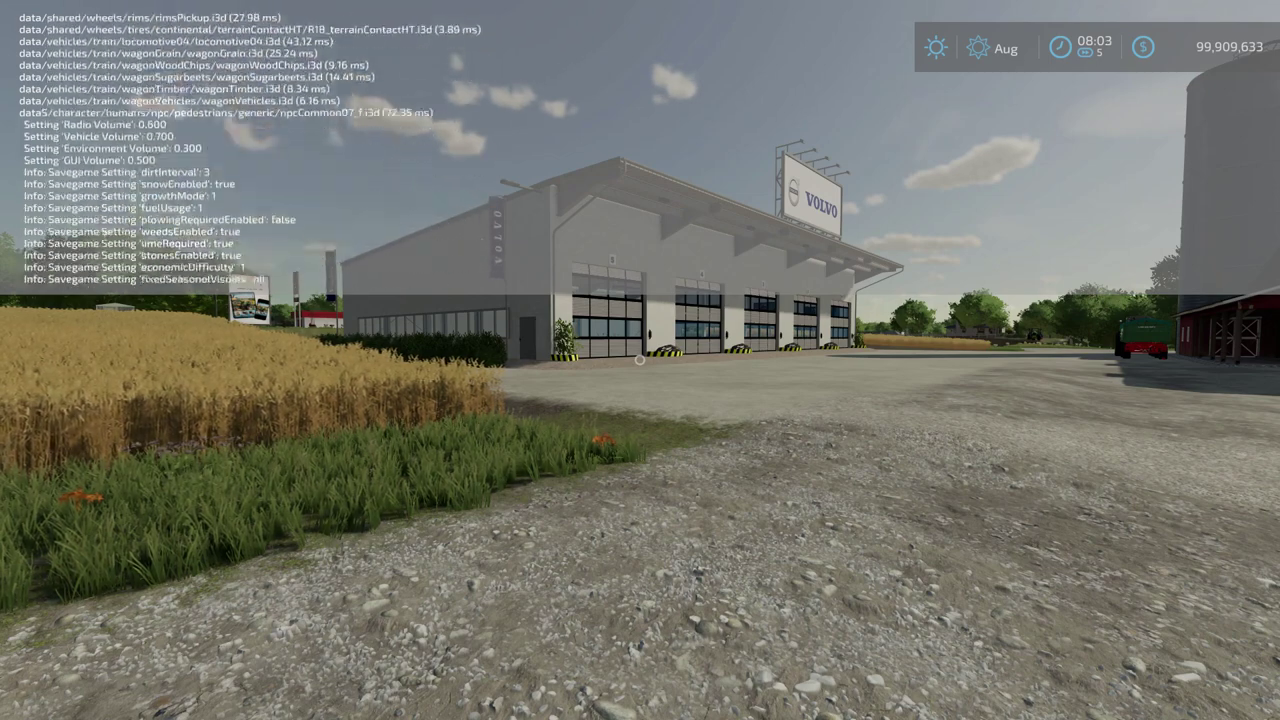
key(grave)
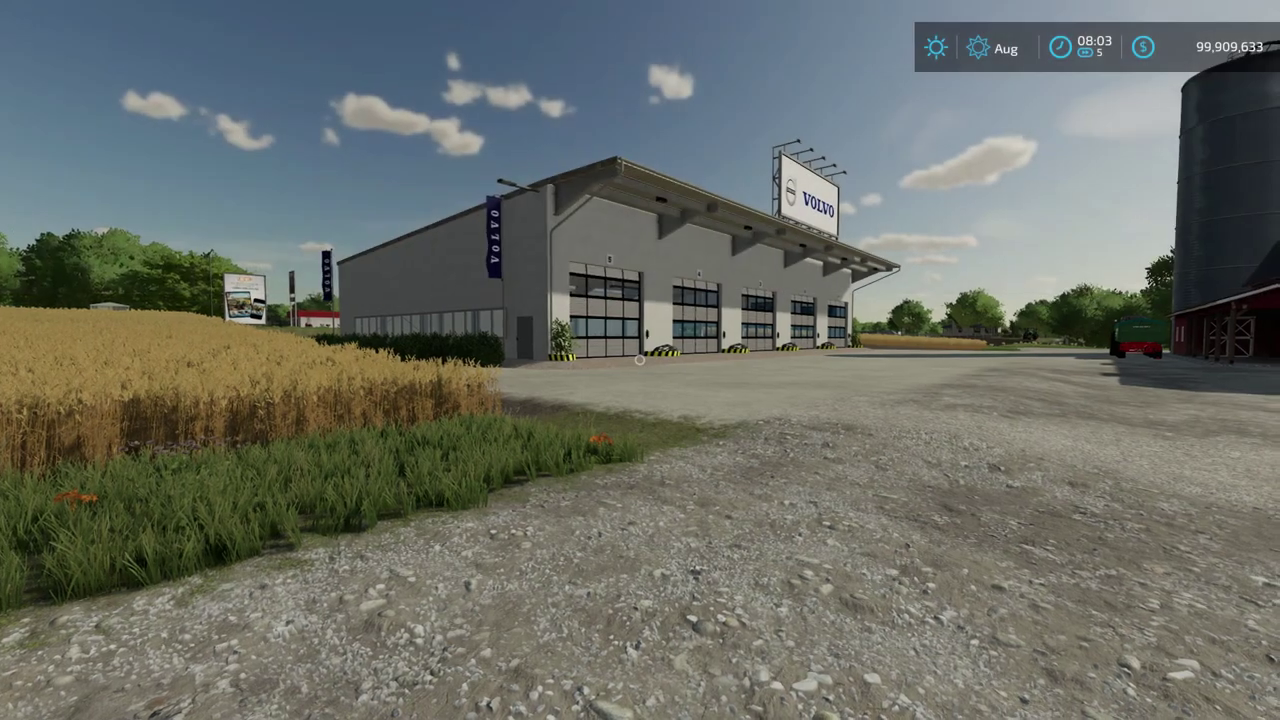
key(w)
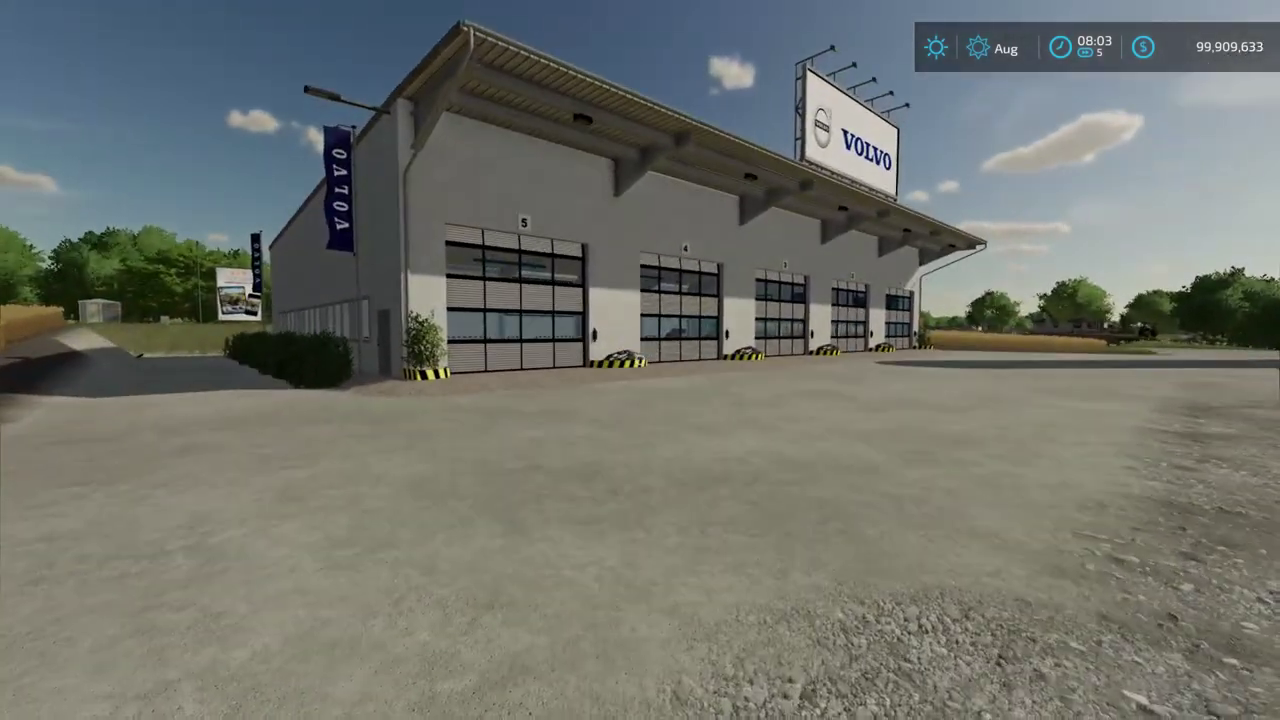
key(s)
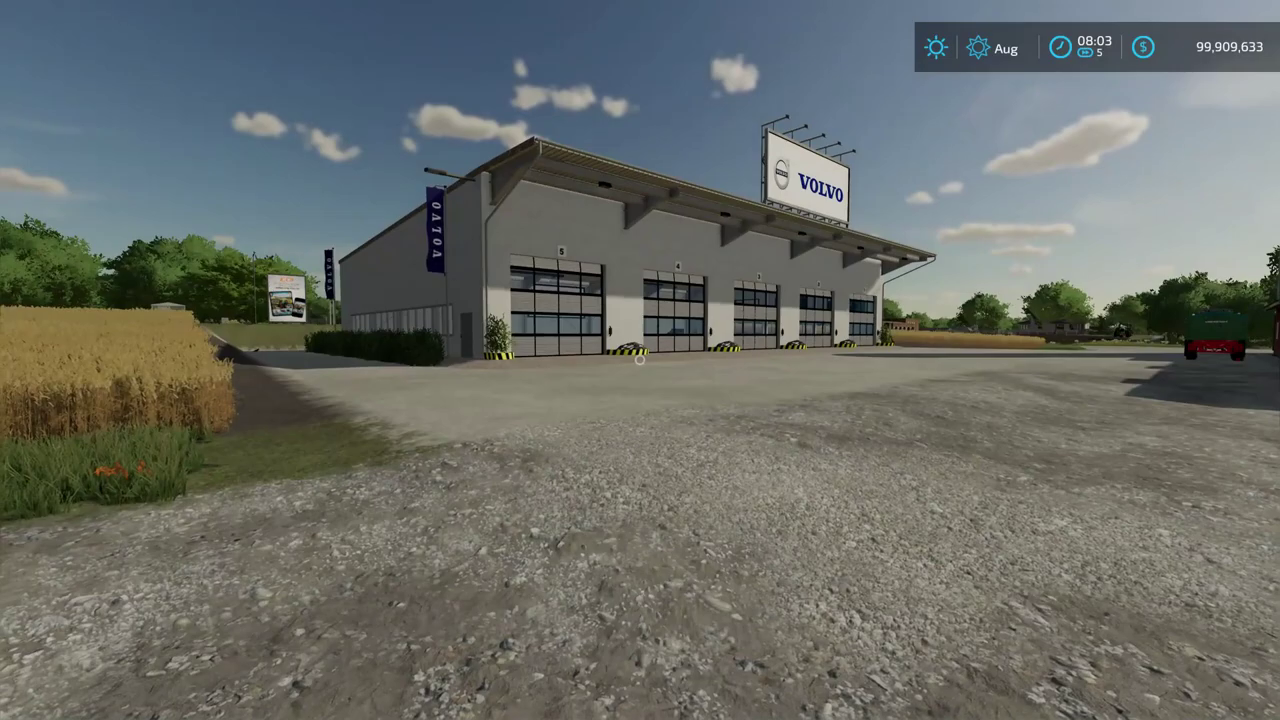
Step: Enable the extra timescales in the Easy Development Controls and accept the warning about fast time
key(ctrl+a)
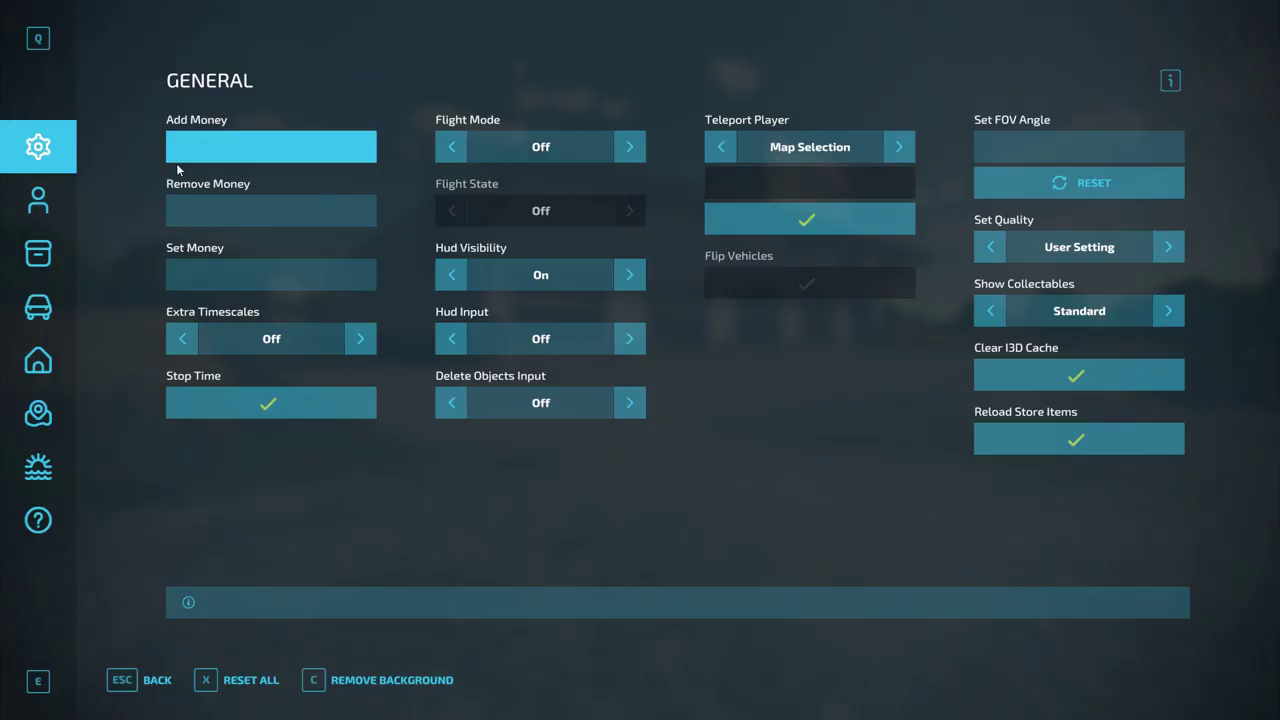
click(364, 345)
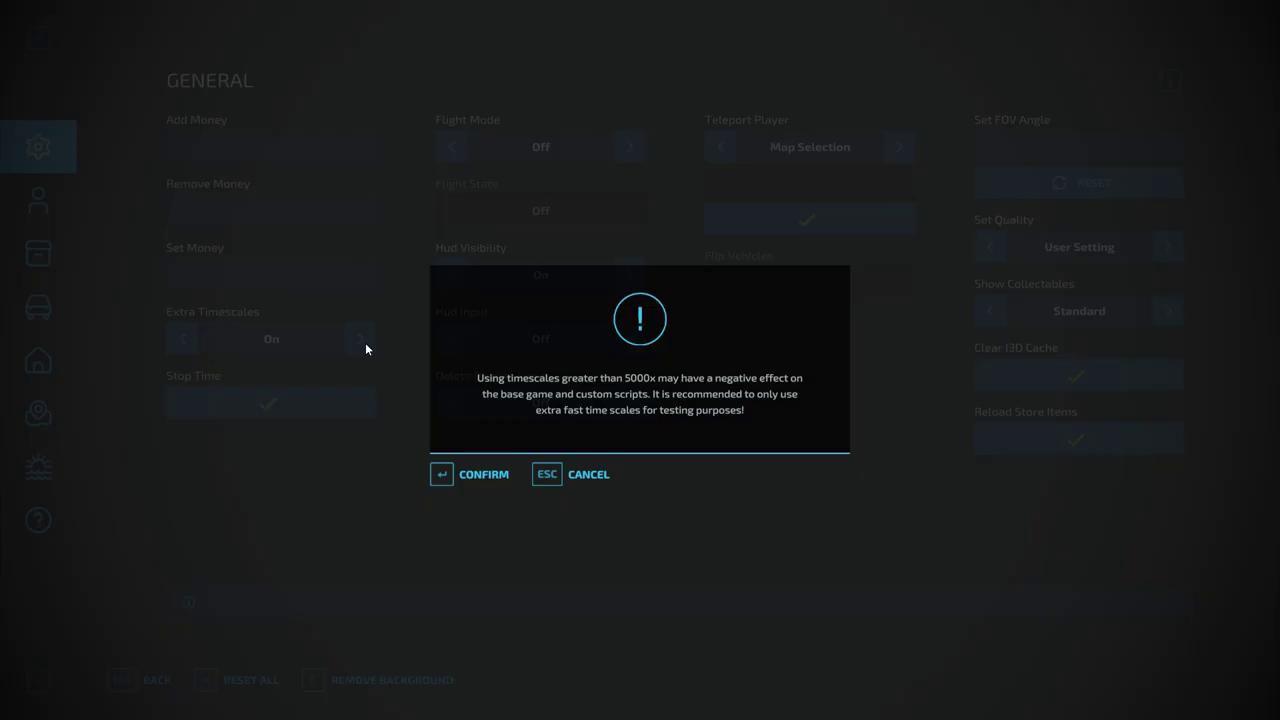
click(470, 475)
key(Escape)
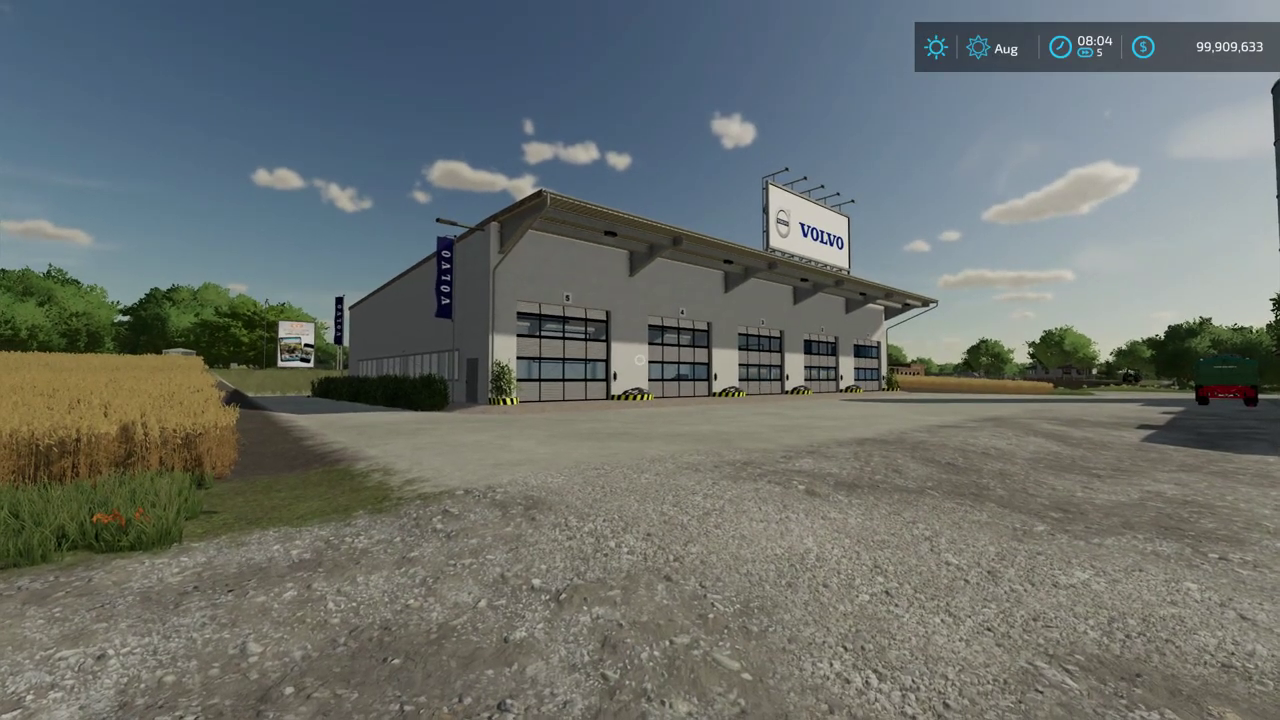
Step: Fast-forward the game time at up to 40000x to about 01:43 at night and slow it back down to 4x
key(KP_Add)
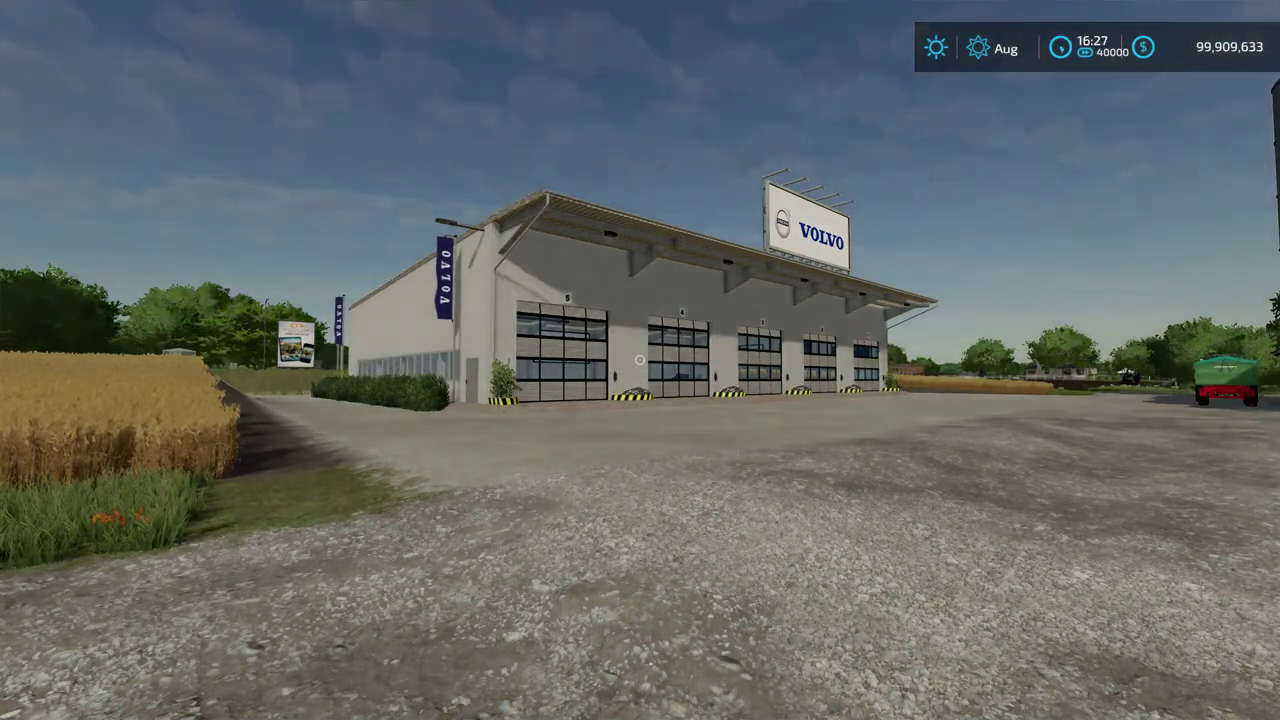
key(KP_Subtract)
key(KP_Subtract)
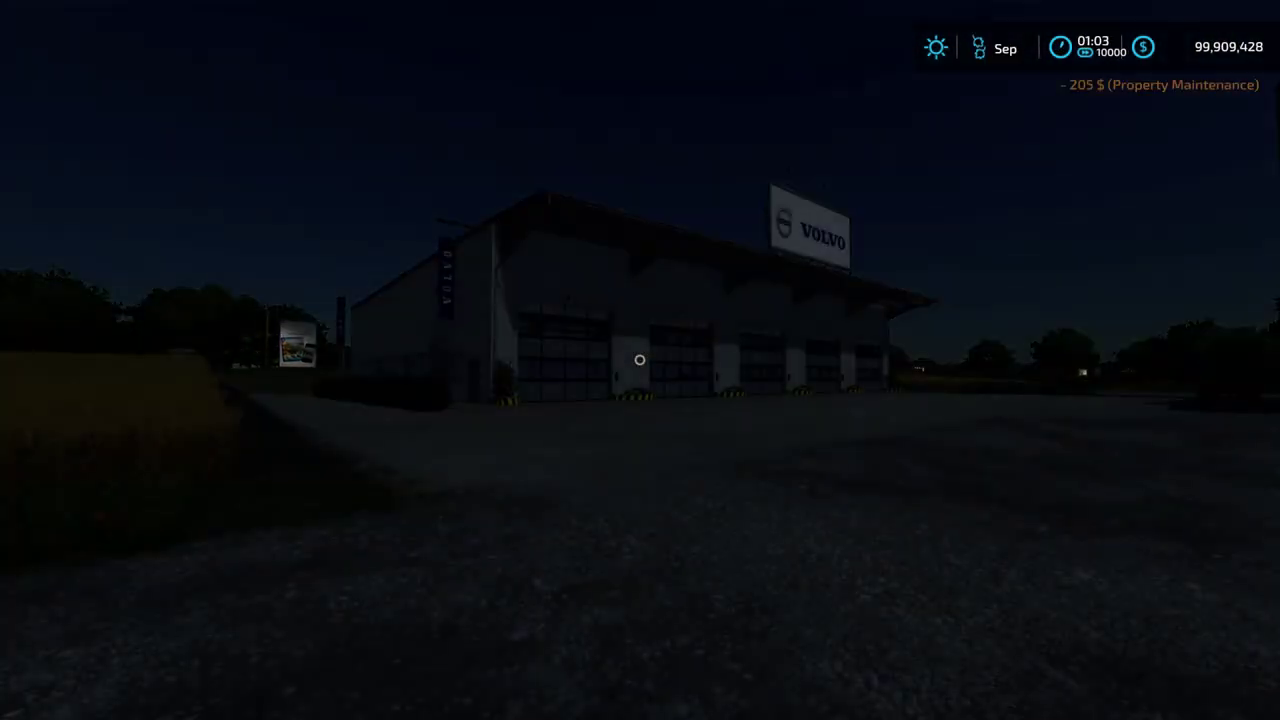
key(KP_Subtract)
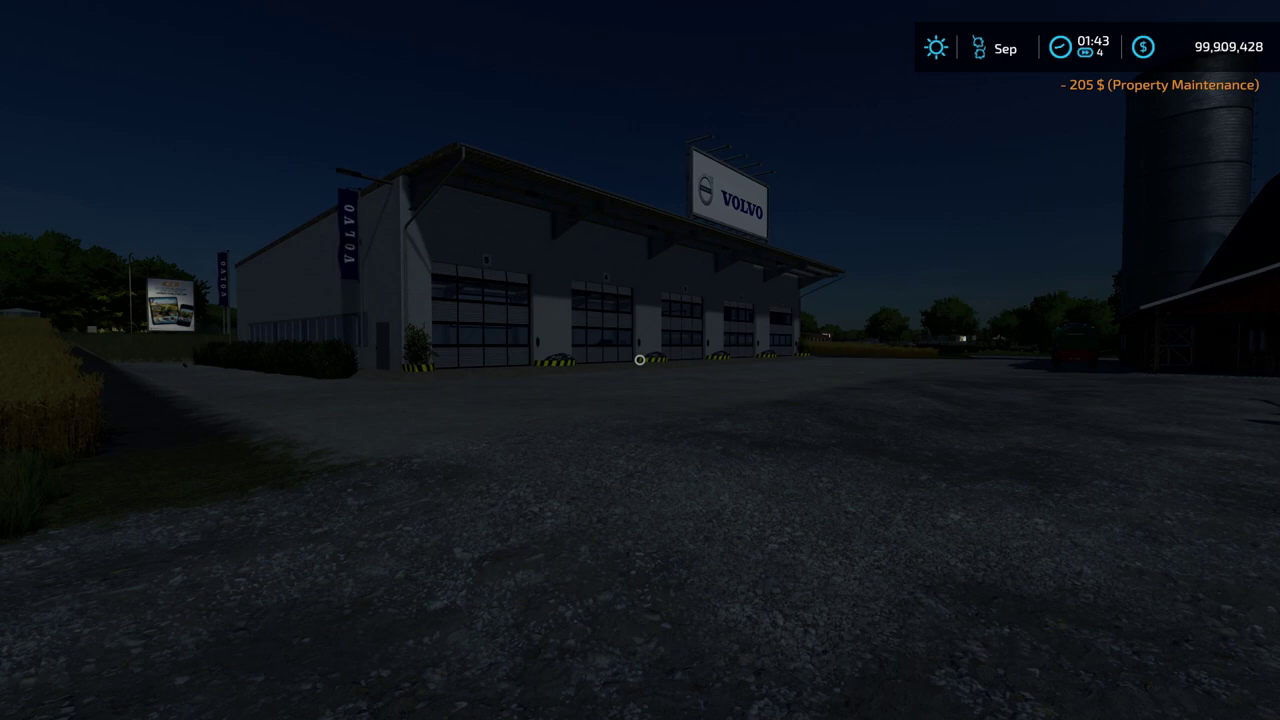
key(KP_Add)
key(Escape)
key(Escape)
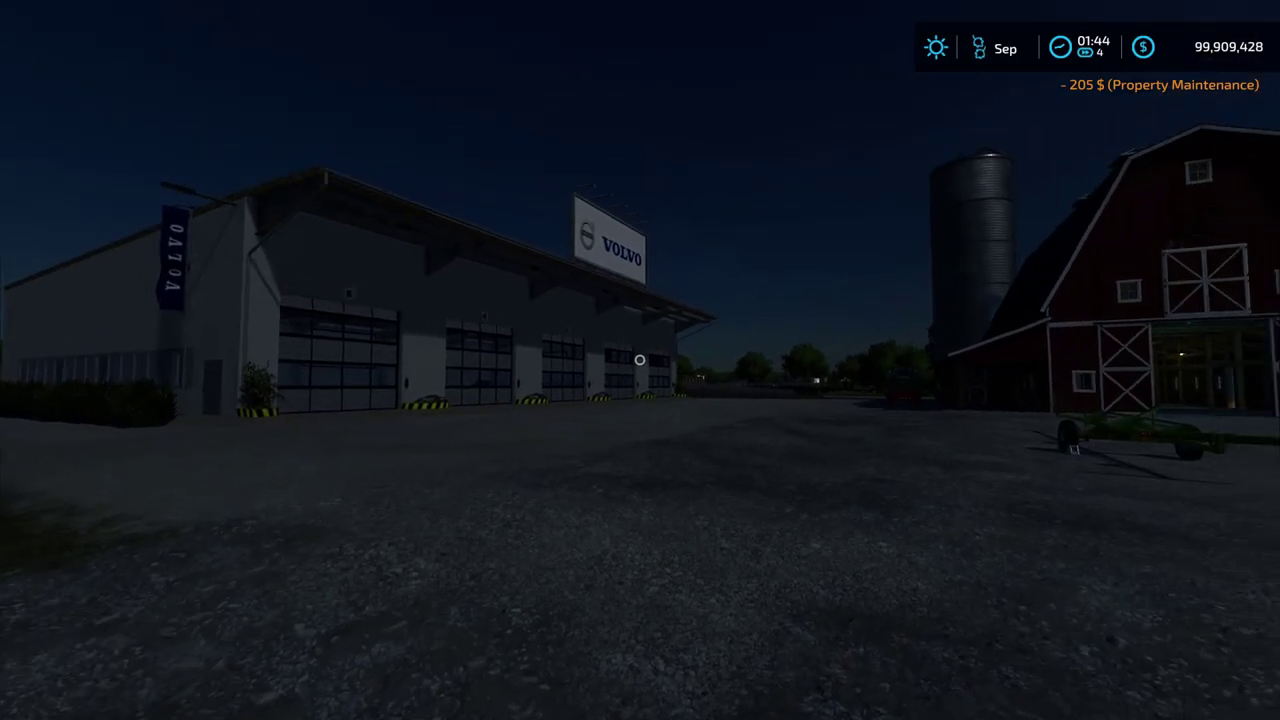
Step: Walk around the outside of the hall at night and inspect the Volvo sign, wall and canopy lights
key(w)
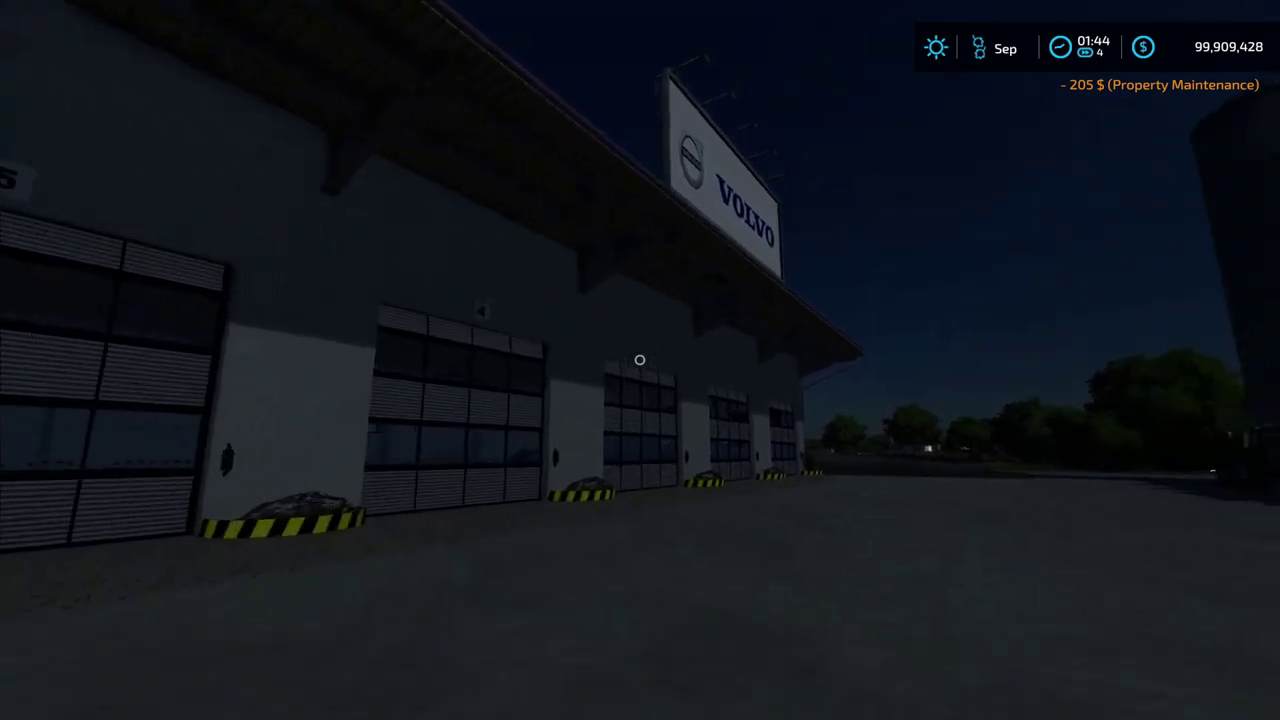
key(w)
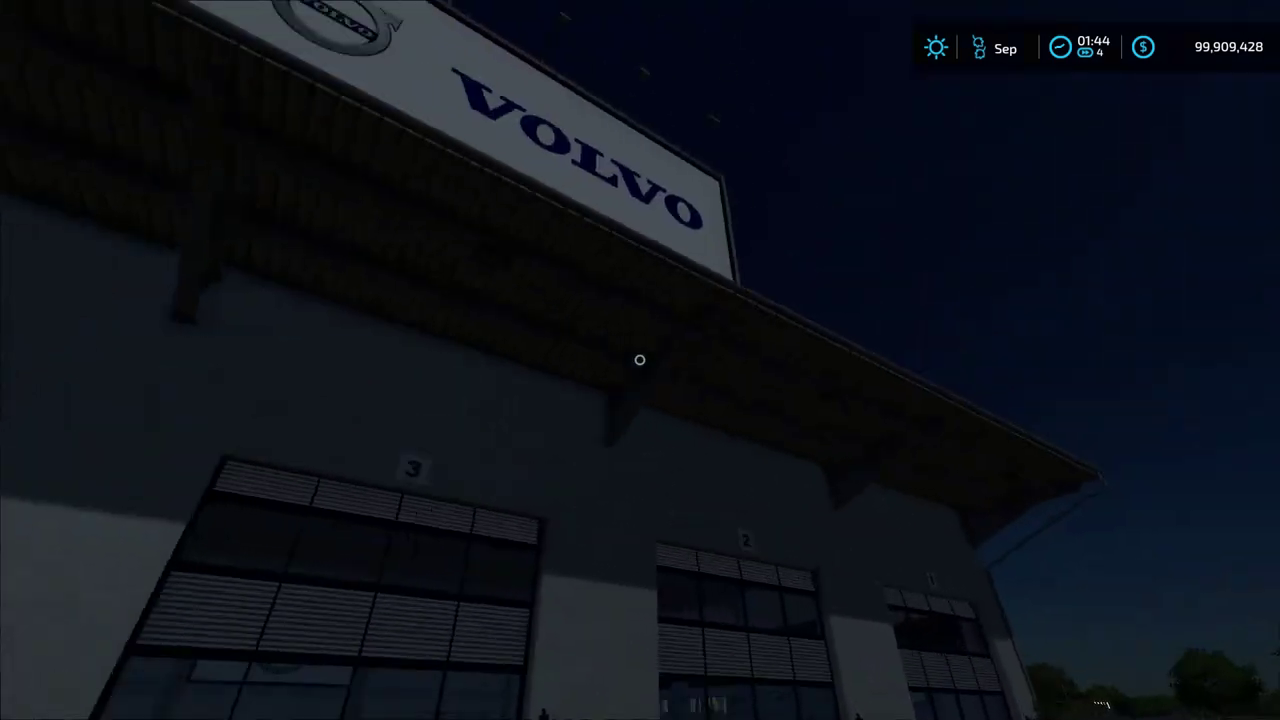
key(s)
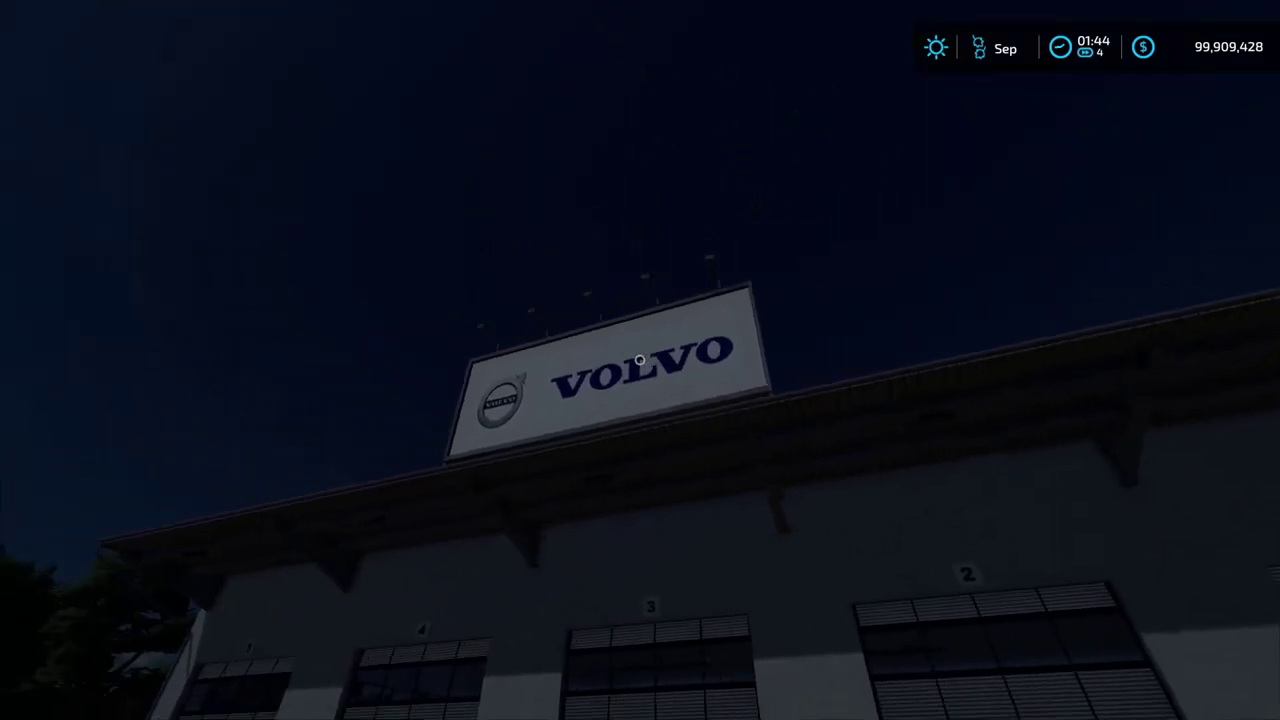
key(w)
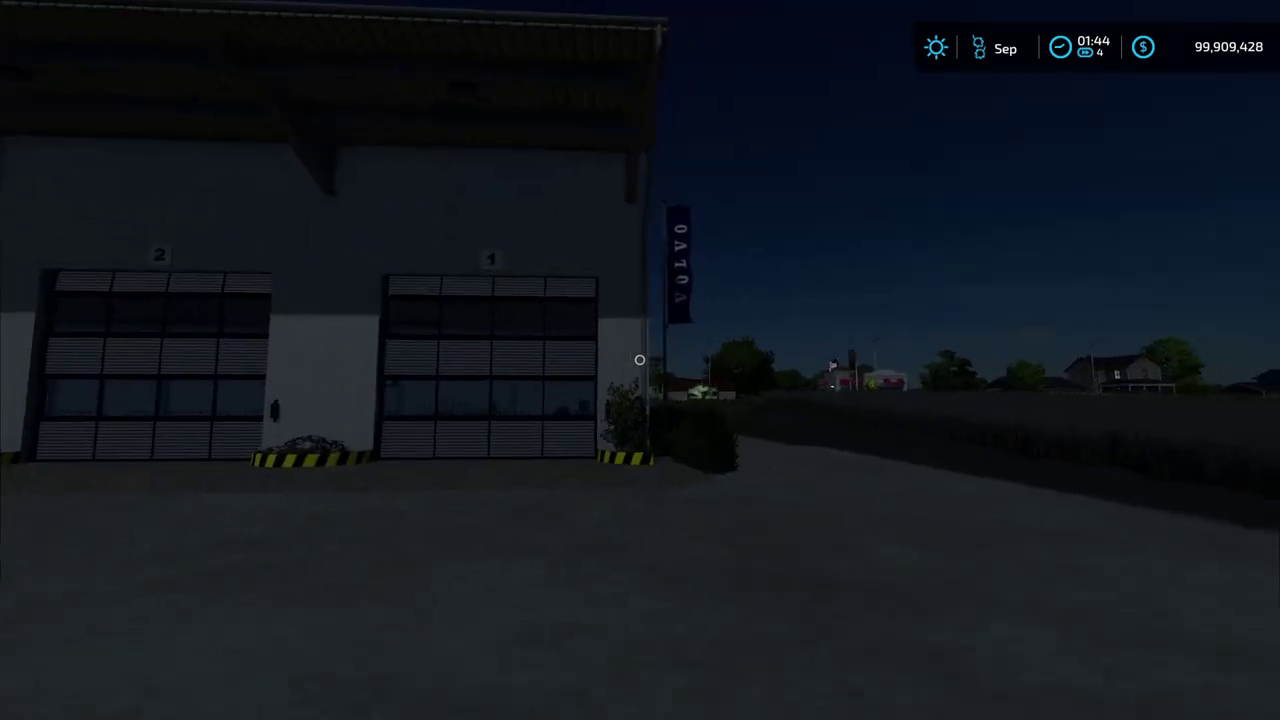
key(s)
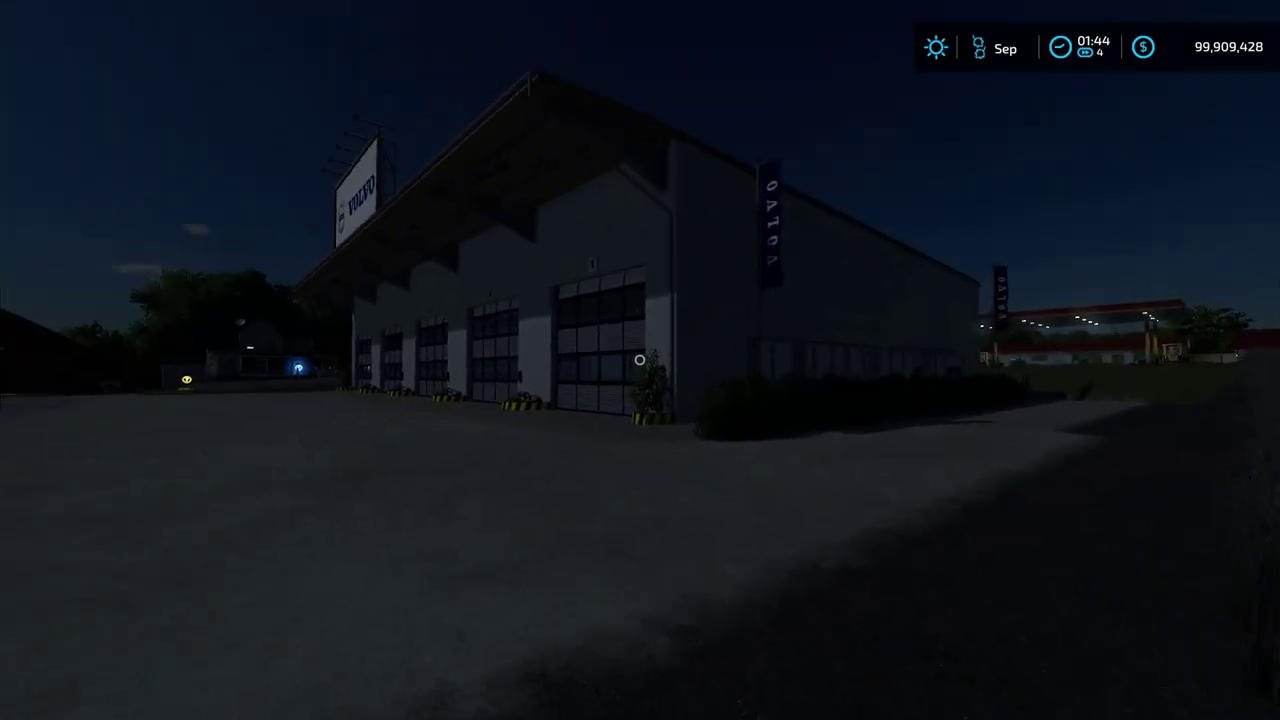
key(w)
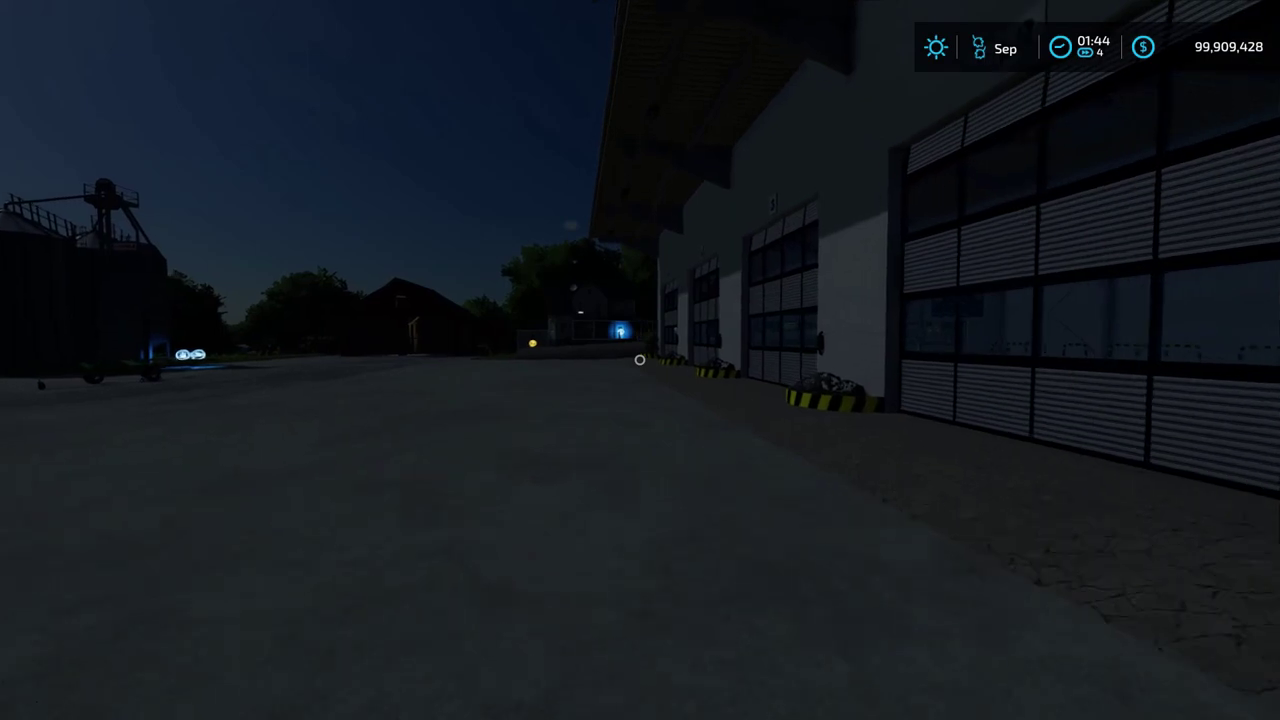
key(w)
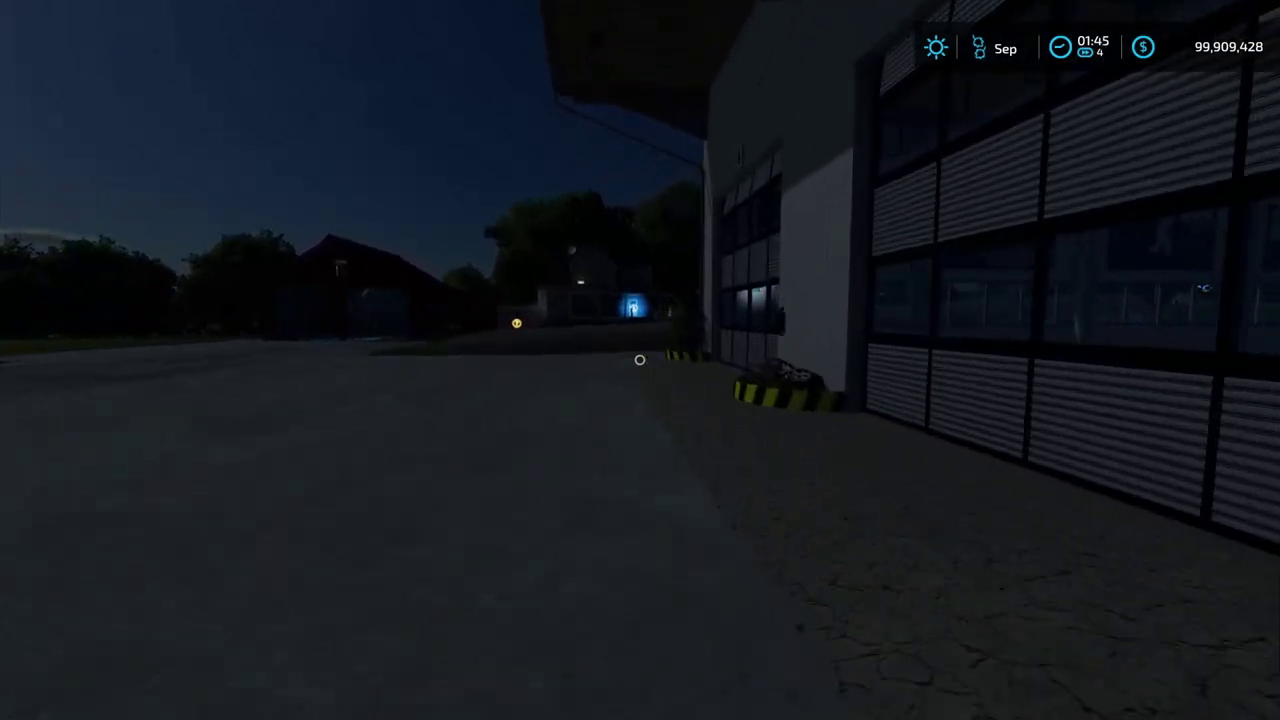
Step: Inspect the hall's gate control and go inside to examine the light above the emergency exit door
key(w)
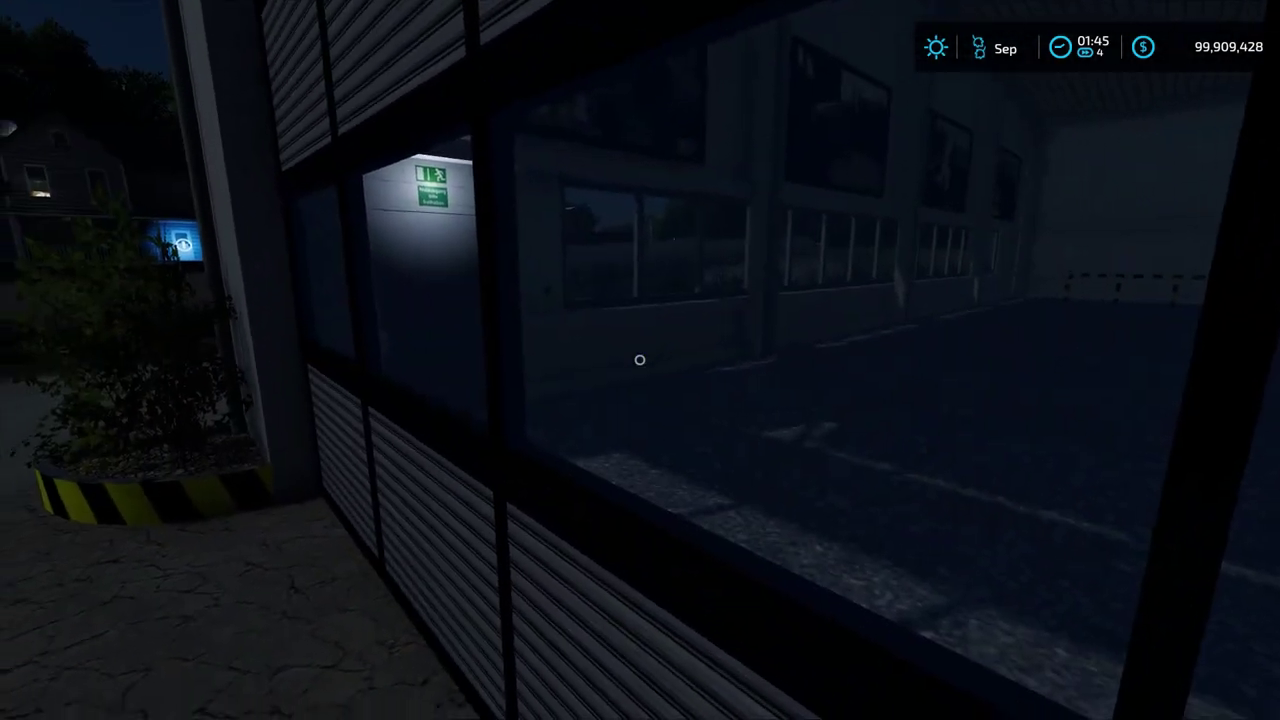
key(w)
key(w)
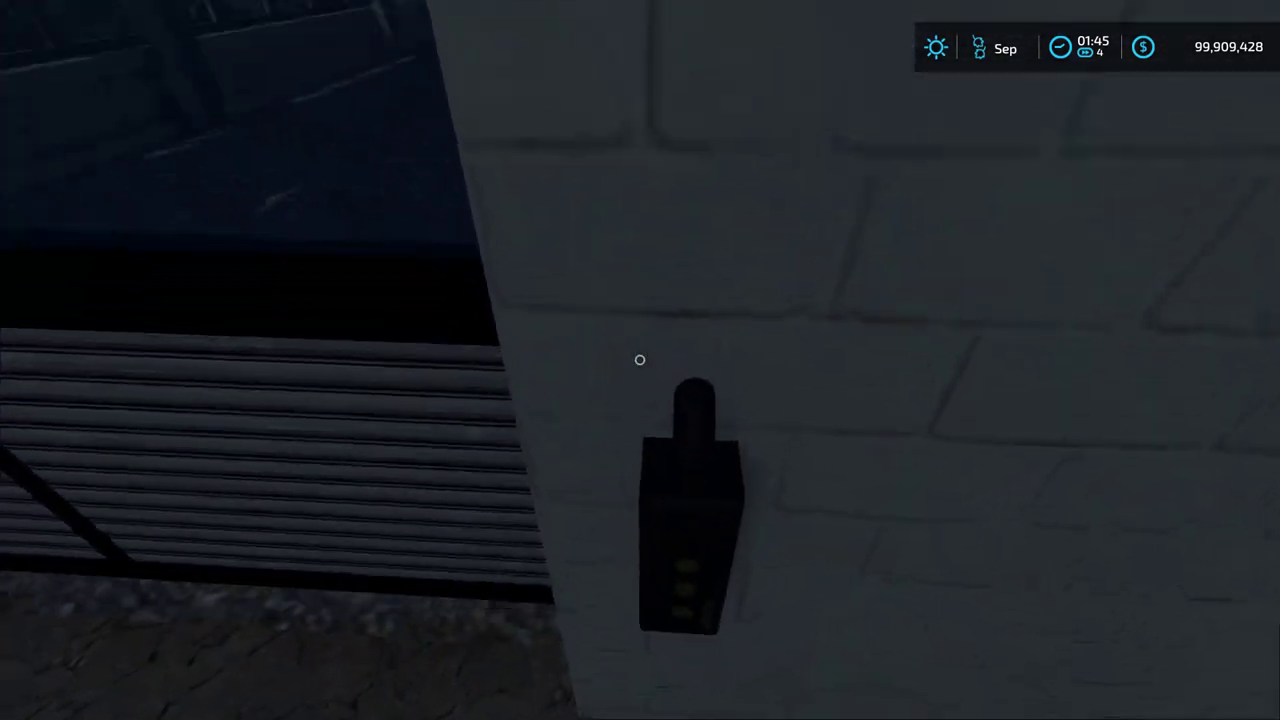
key(s)
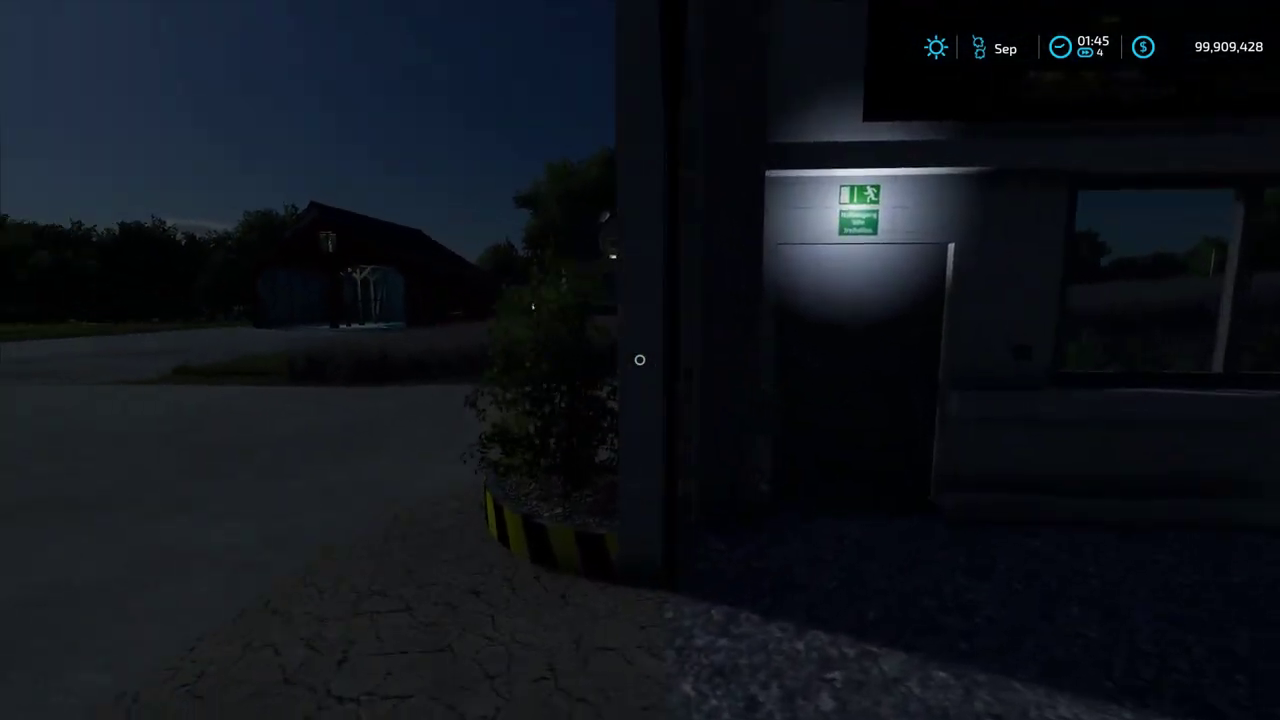
key(s)
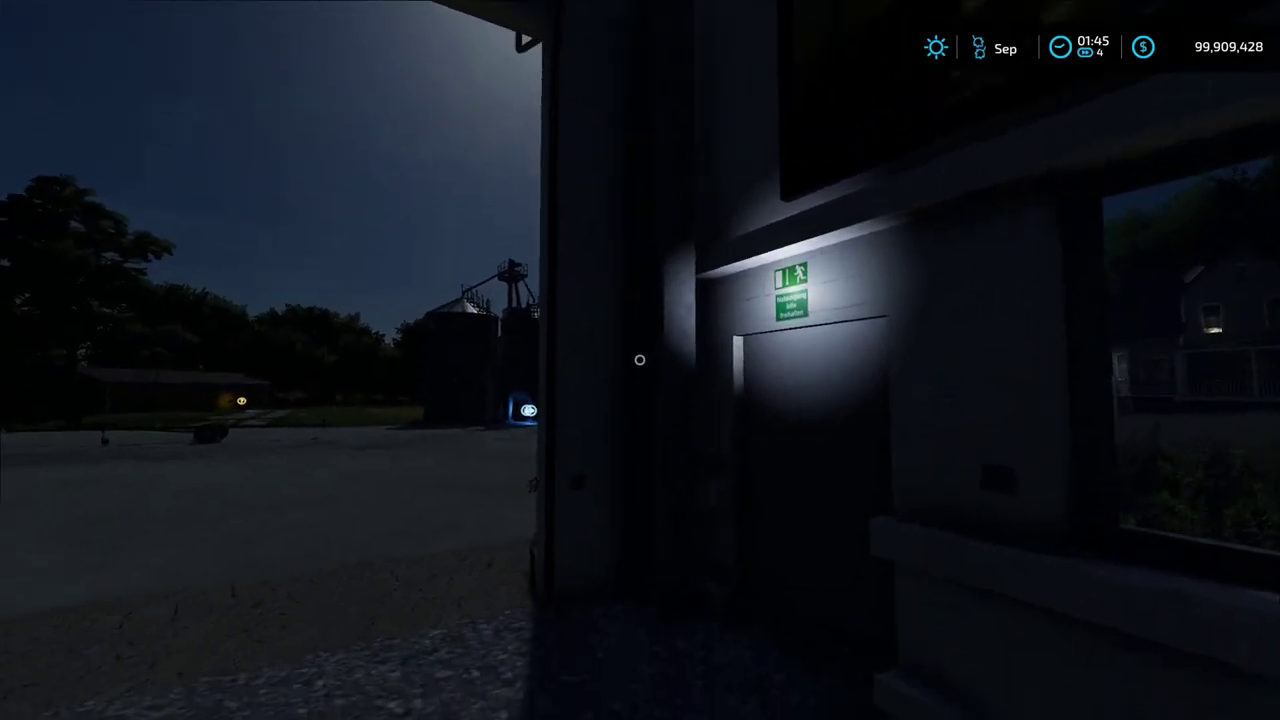
key(w)
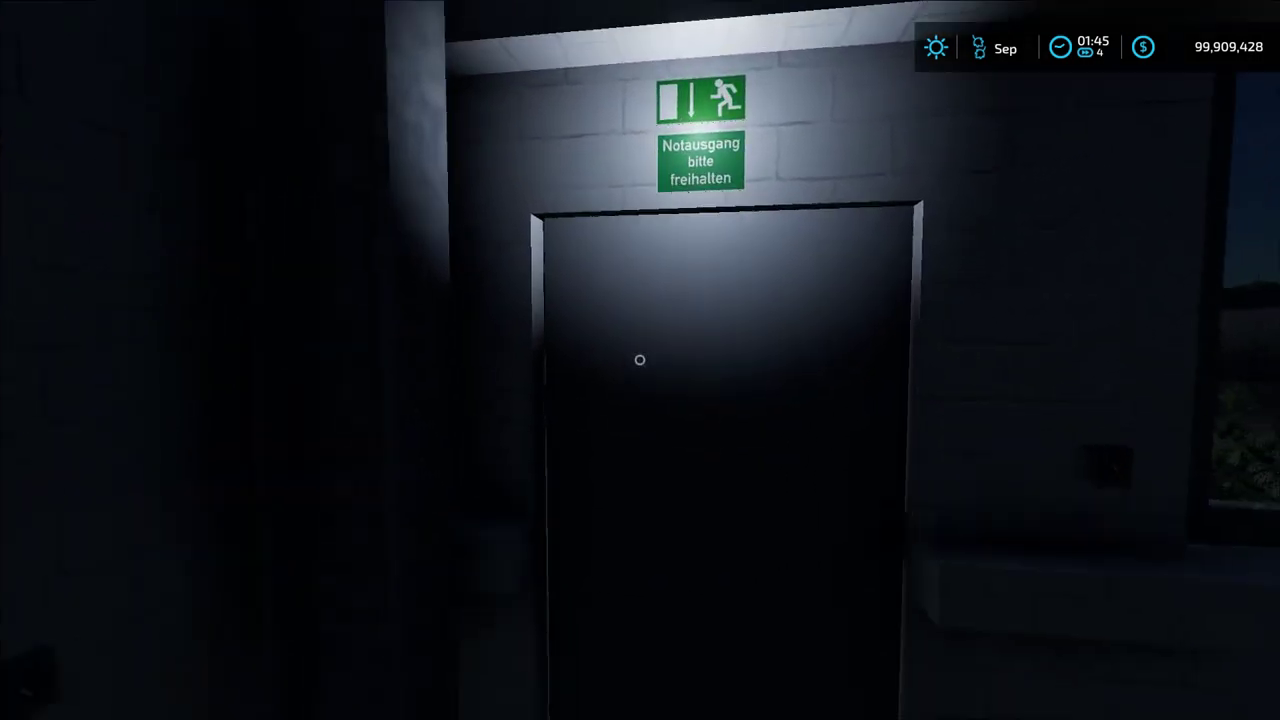
Step: Examine the dark hall around gate 5 from inside and outside, including the wall control, ceiling and emergency exit light
key(w)
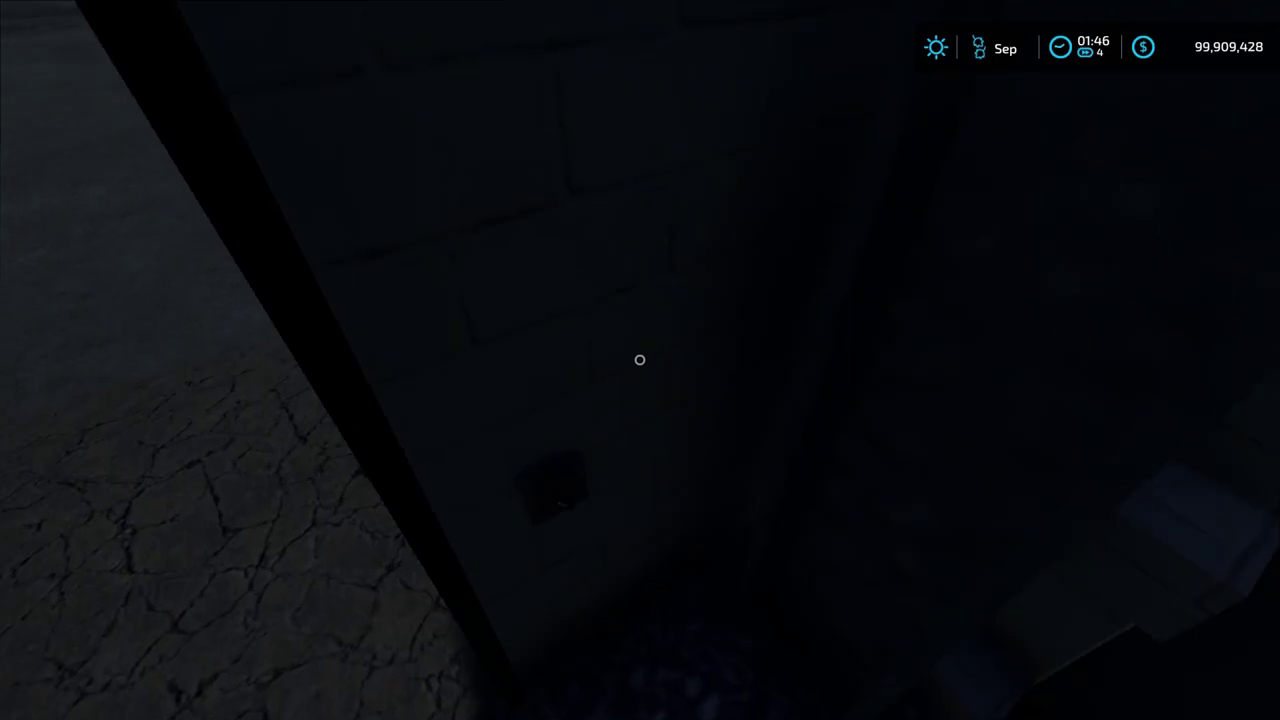
key(w)
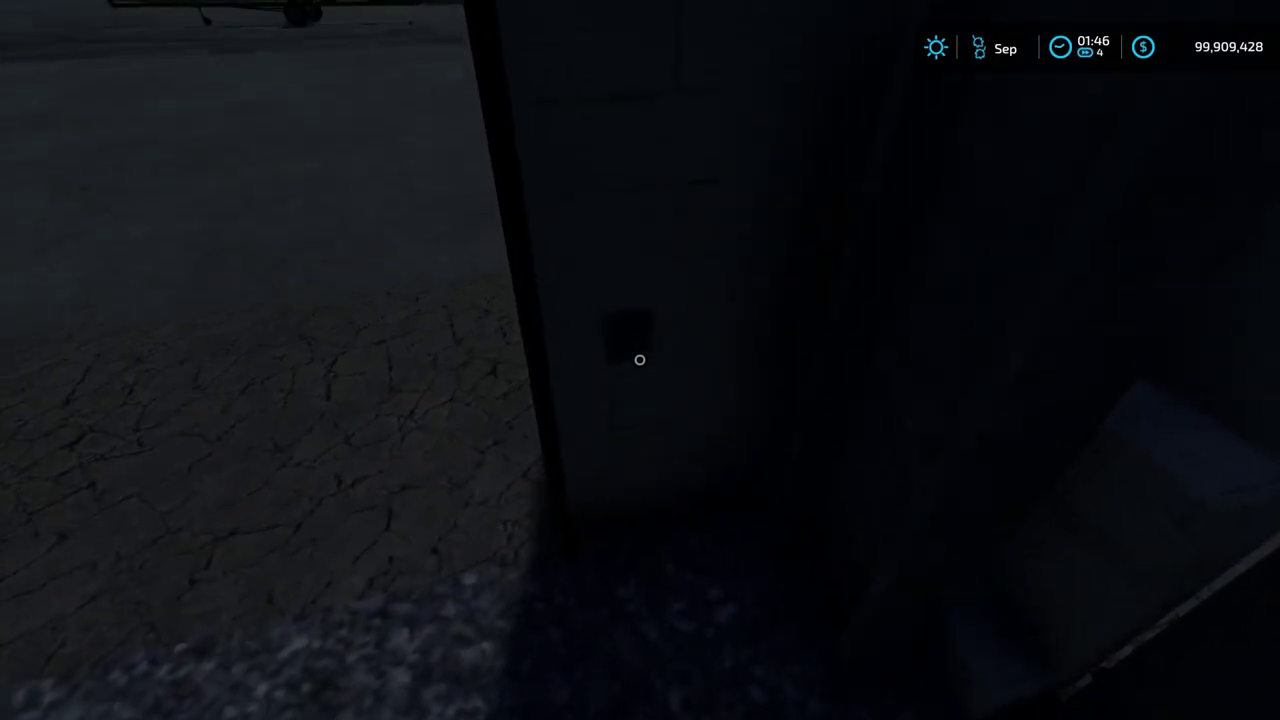
key(w)
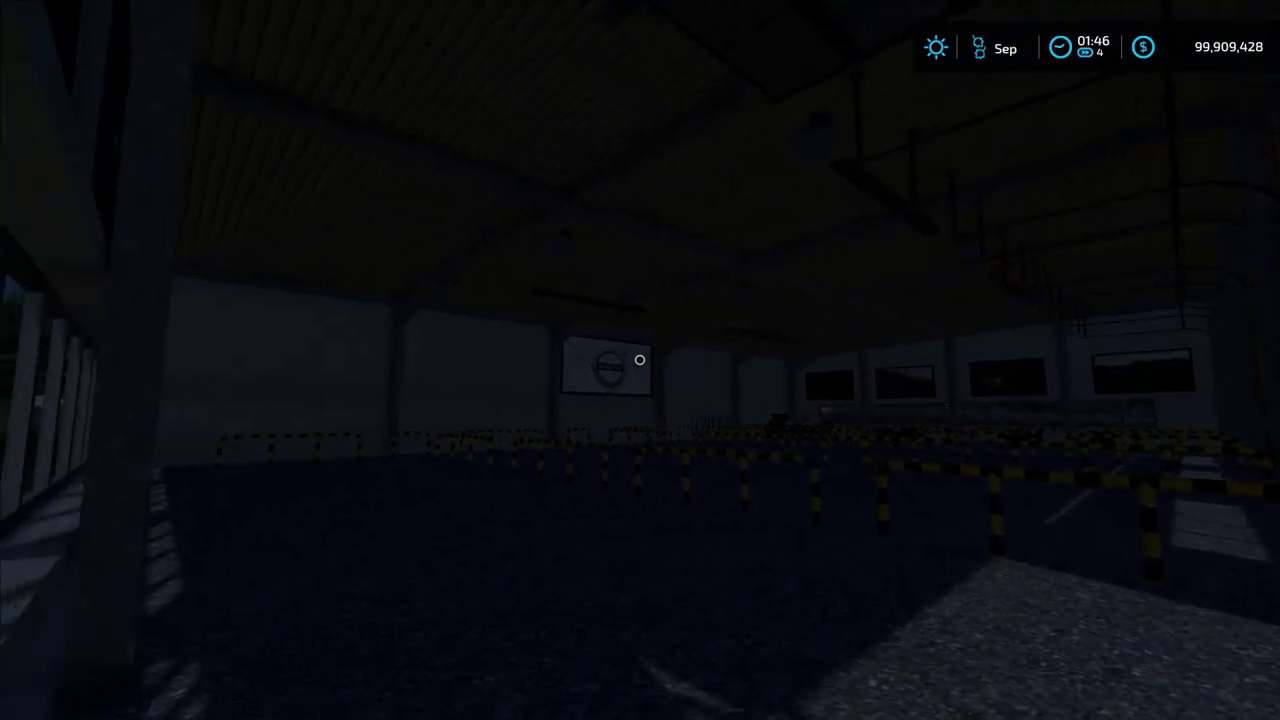
key(w)
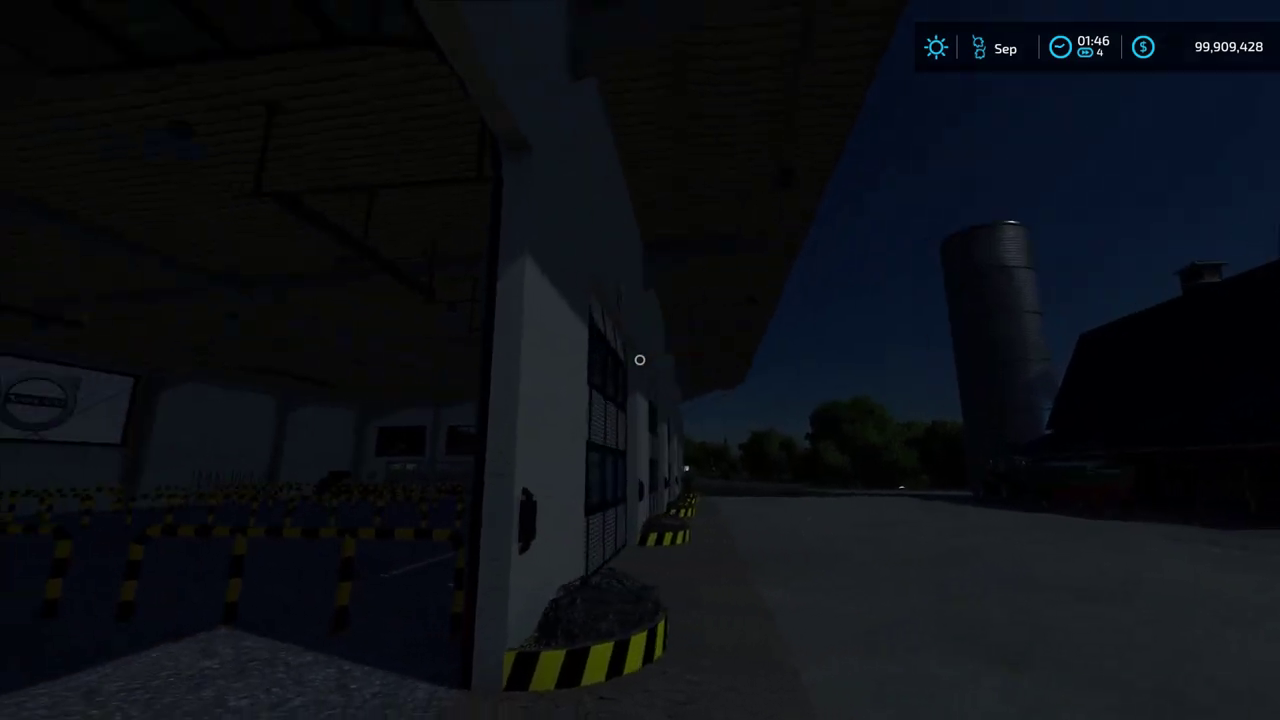
key(w)
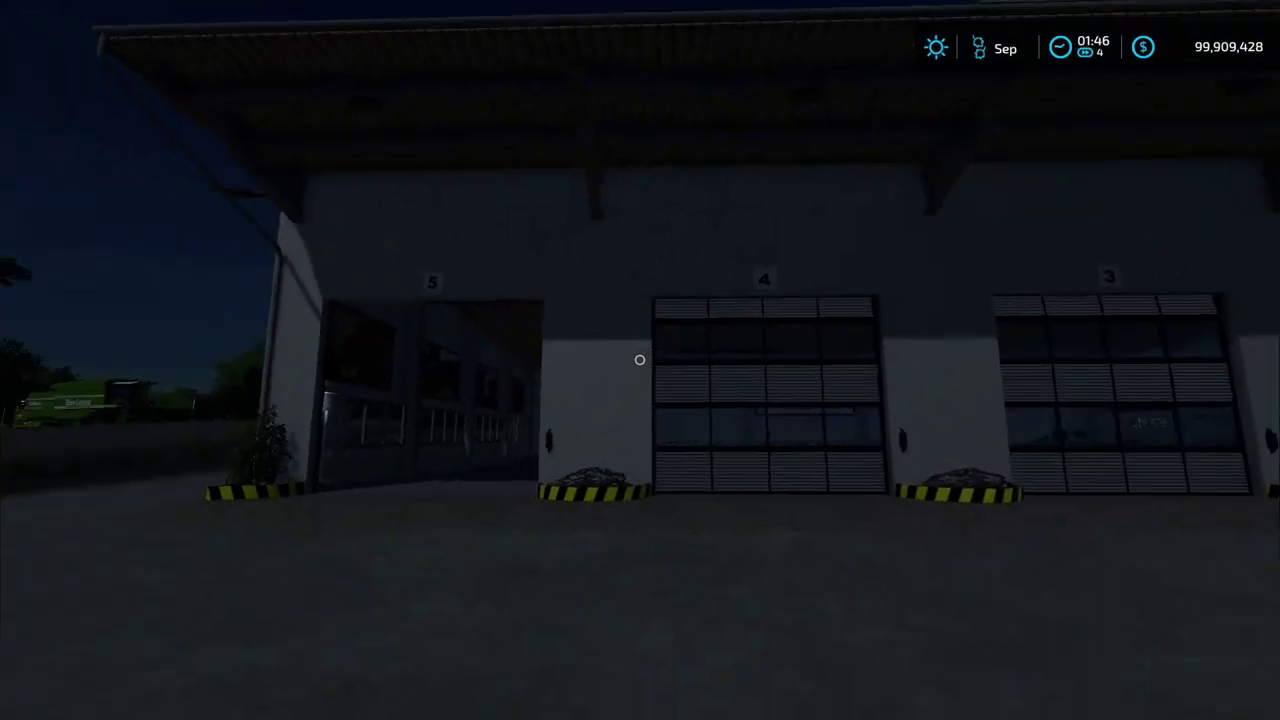
key(w)
key(w)
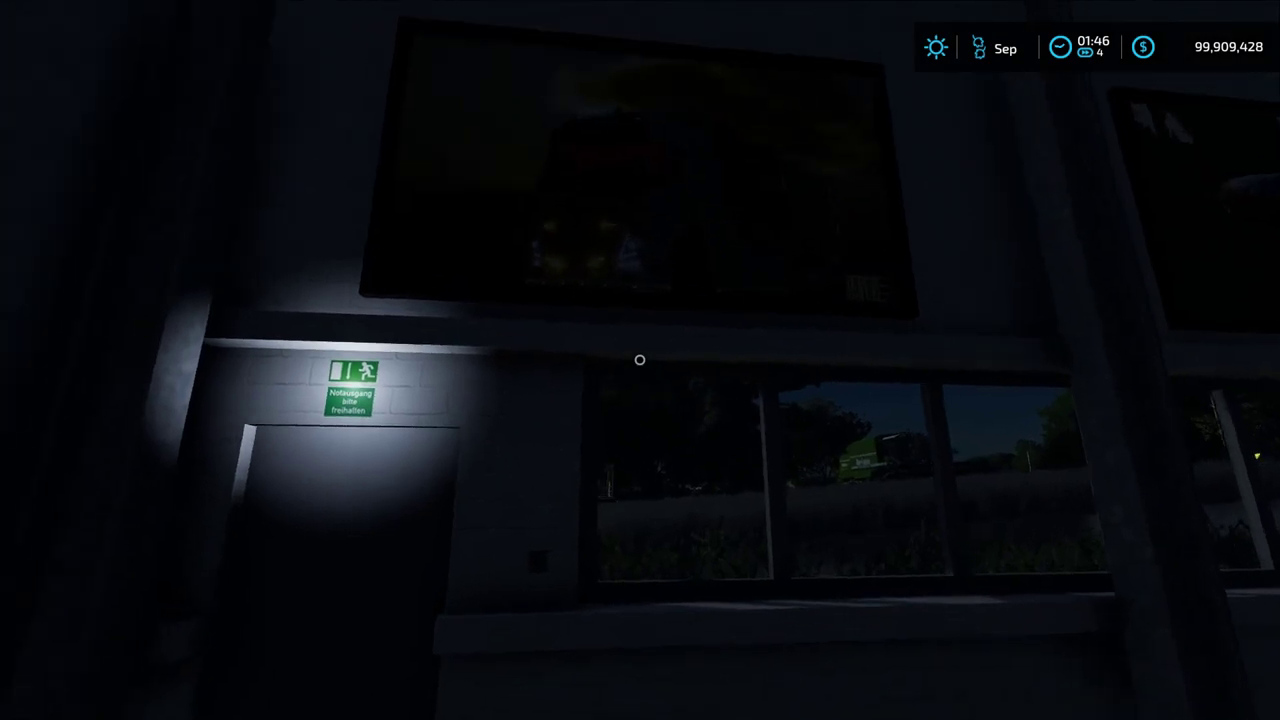
Step: Switch on the hall's lights and view them from inside and from the yard in front of gate 5
mouse_move(640, 360)
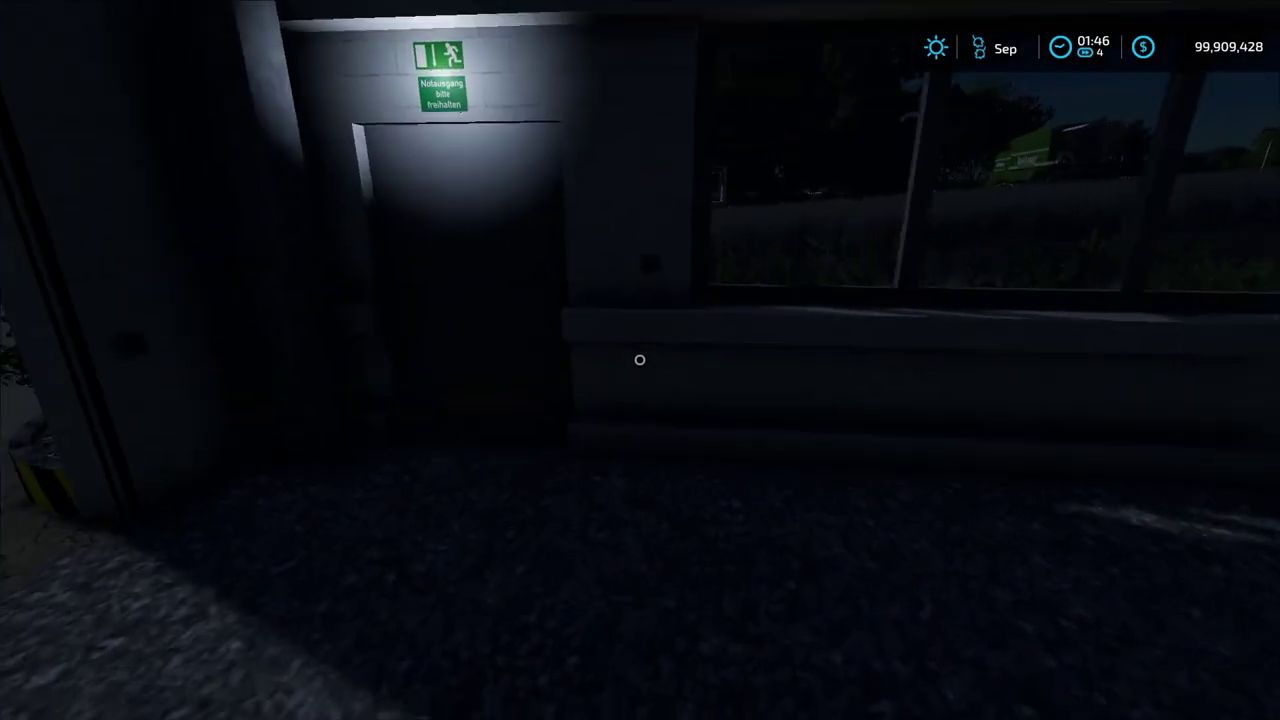
key(r)
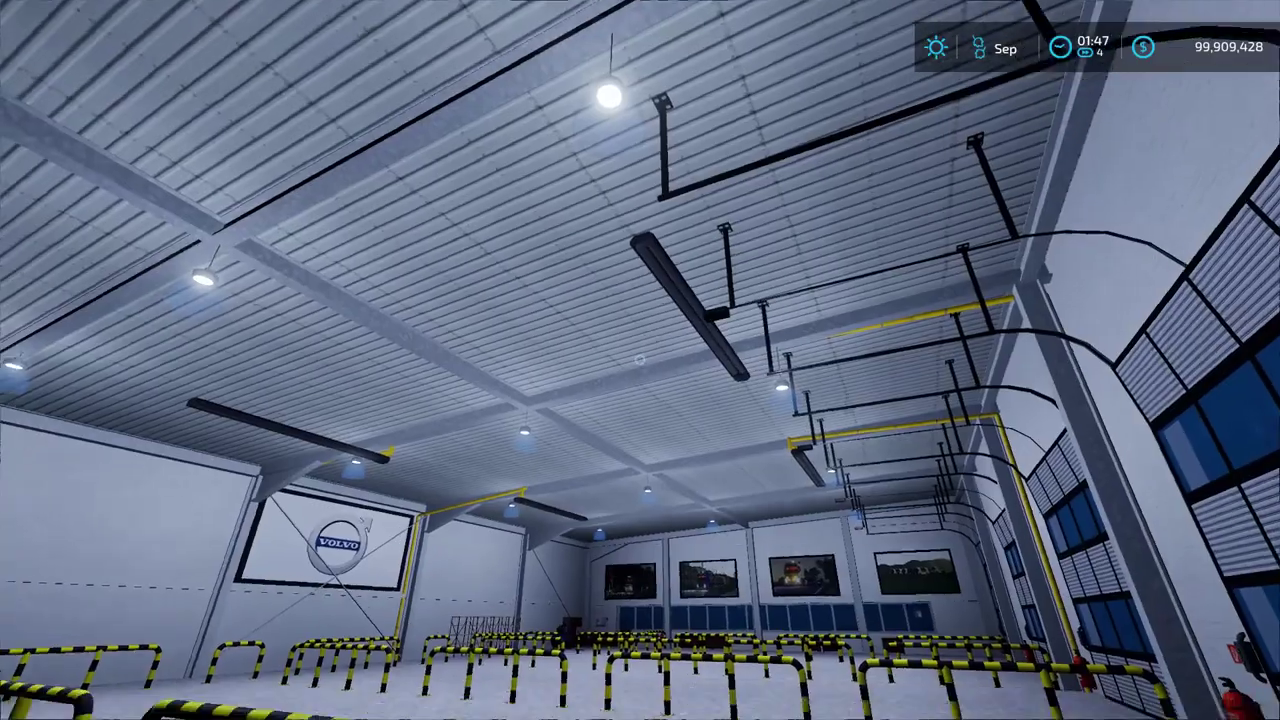
key(s)
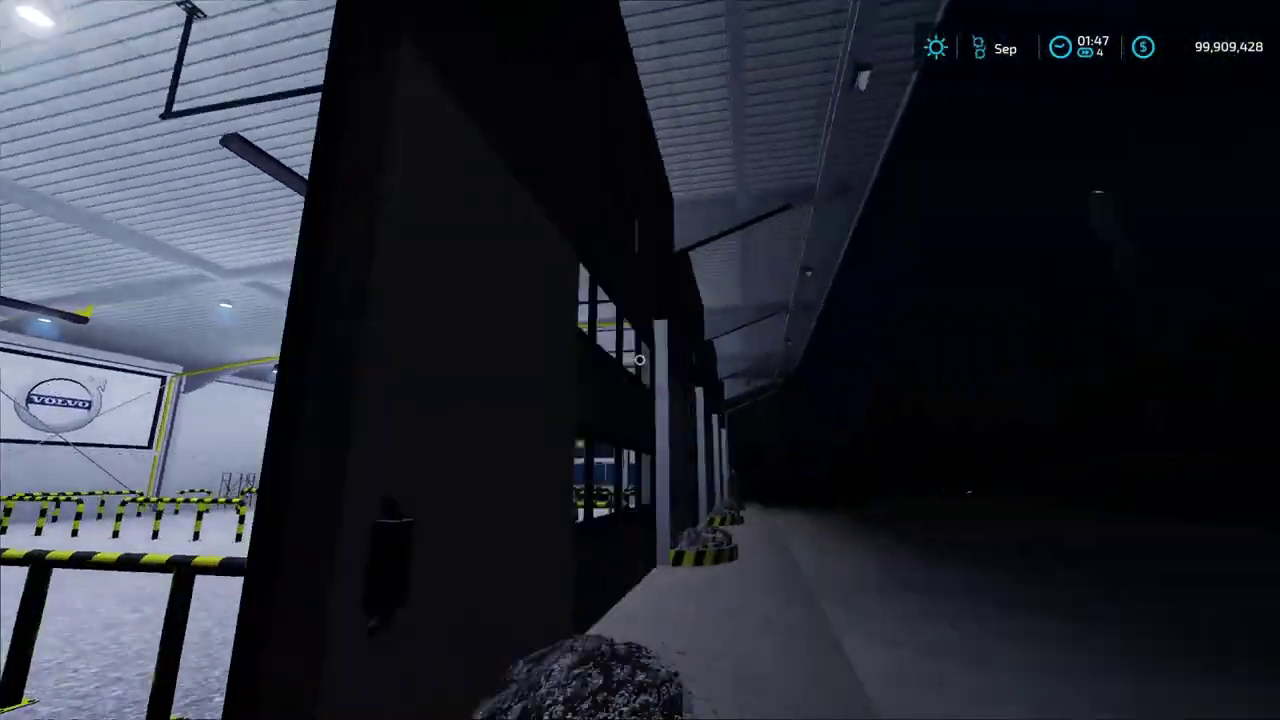
key(w)
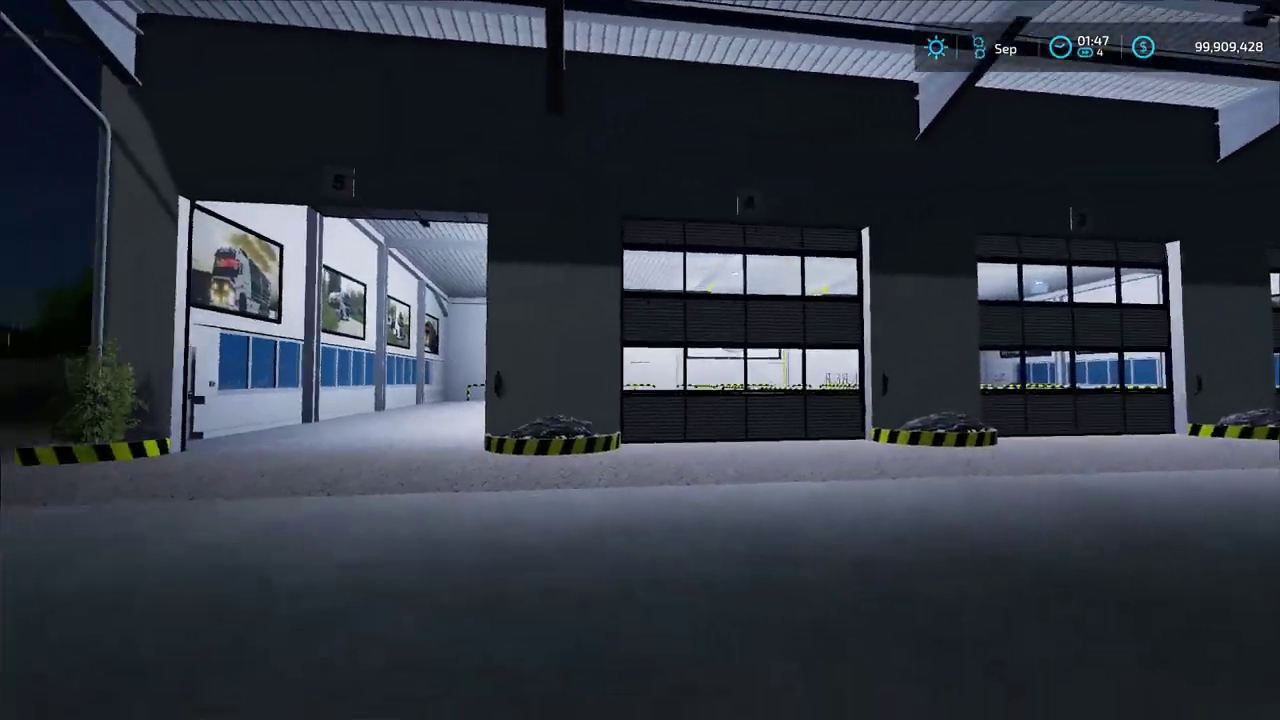
key(w)
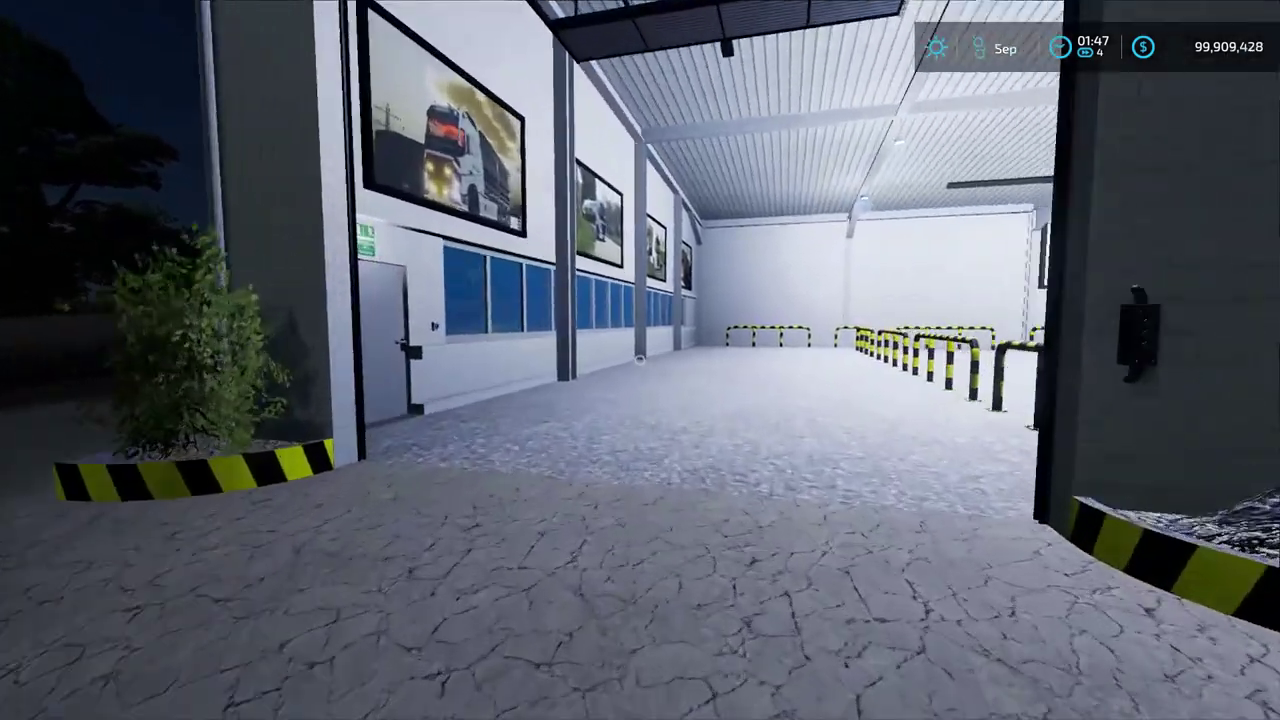
Step: Inspect the wall control beside gate 5 and walk through the hall to examine the ceiling lighting
key(w)
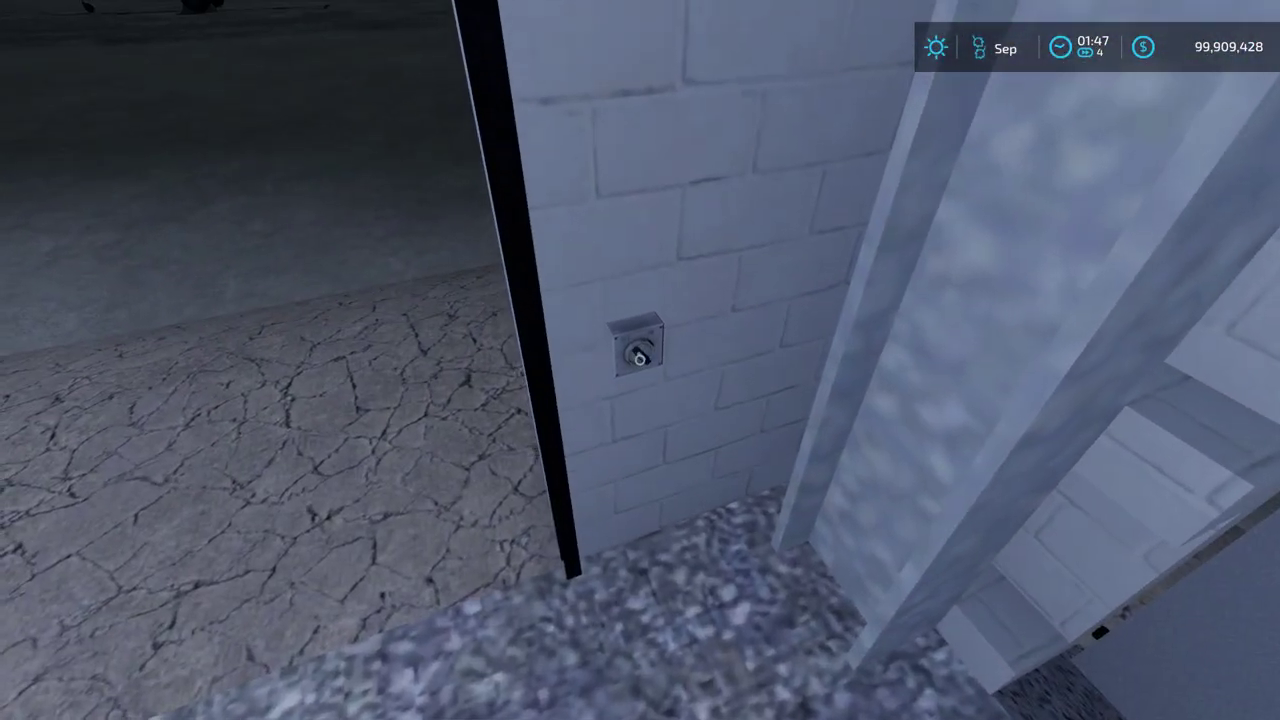
key(w)
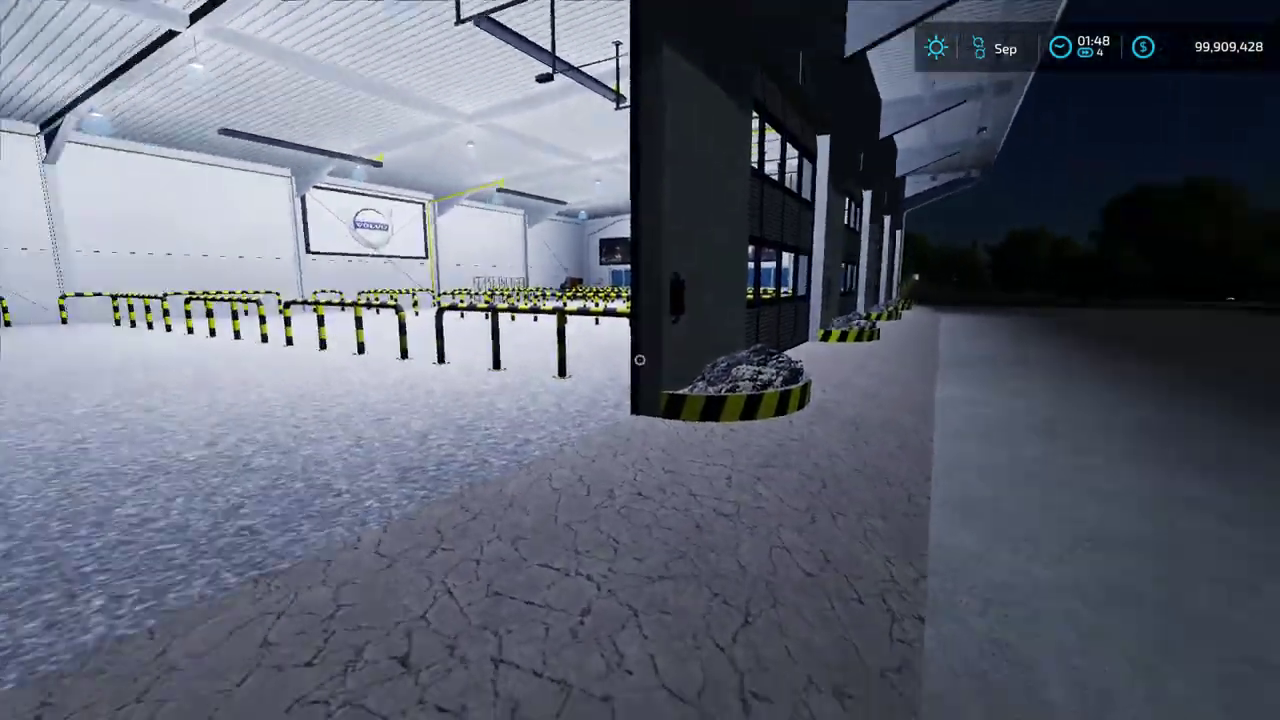
key(w)
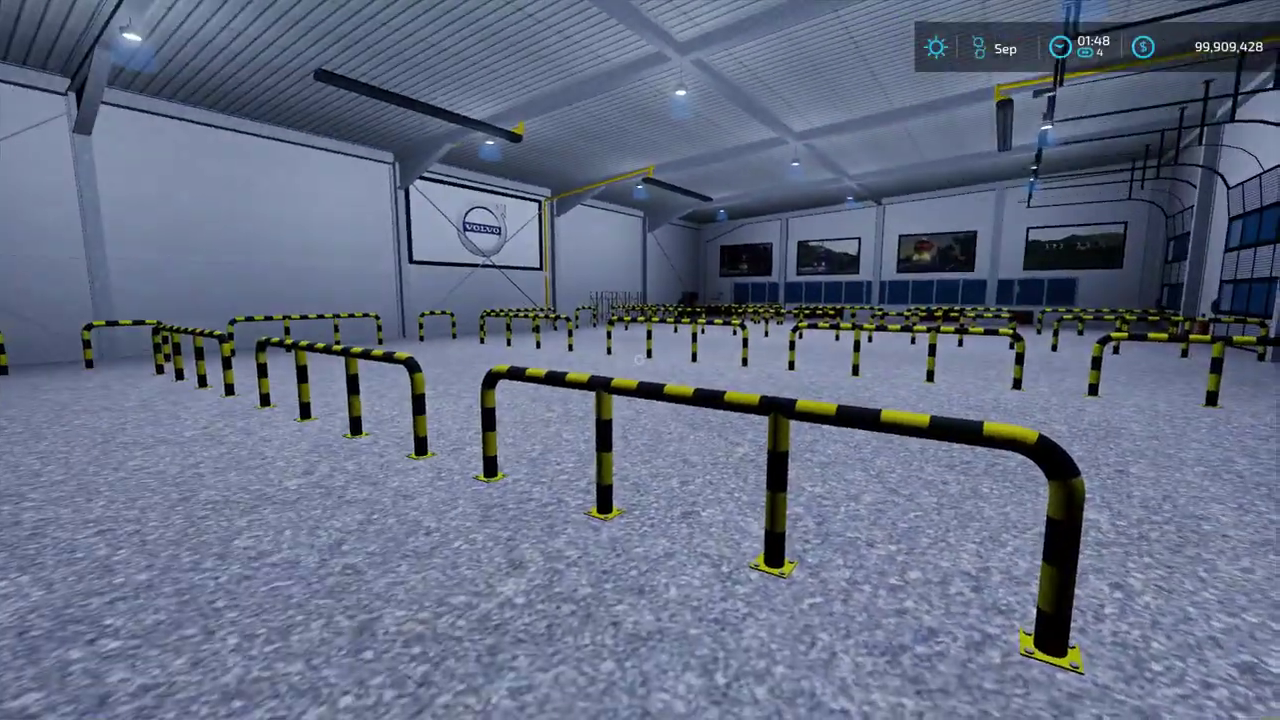
key(w)
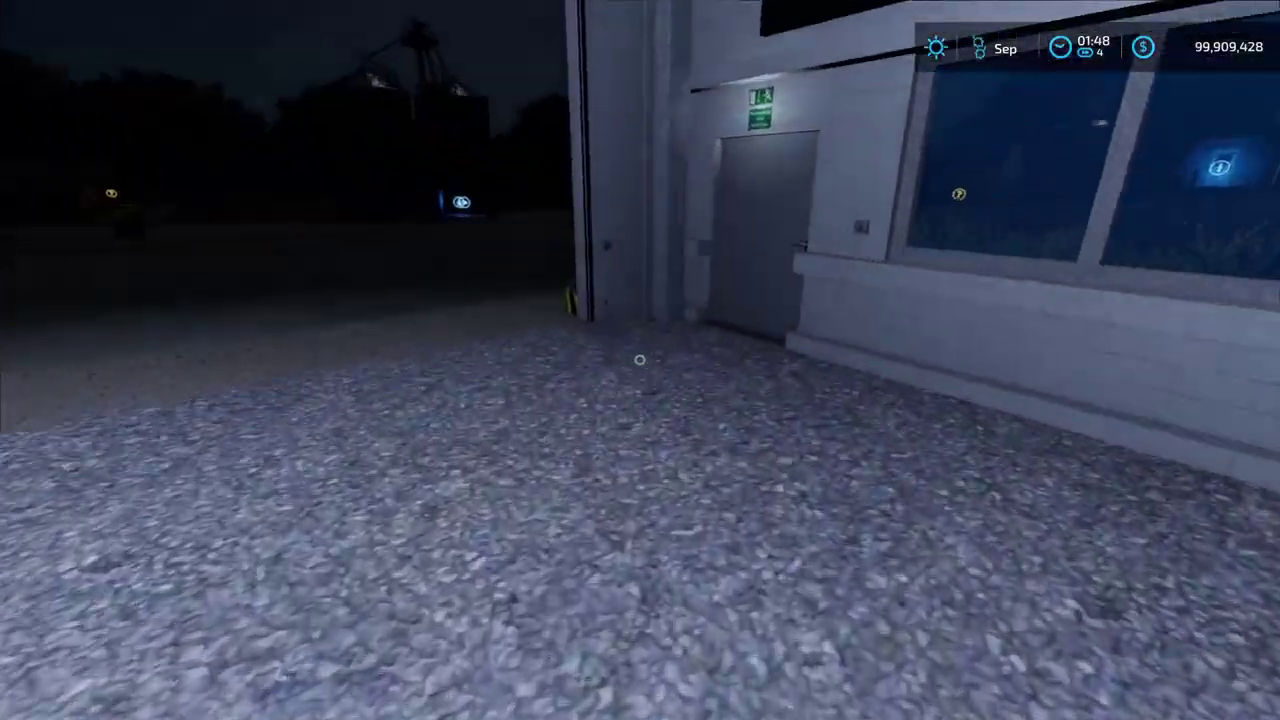
Step: Switch the hall's lights off and check the emergency exit light and the lamp on the wall outside that door
key(w)
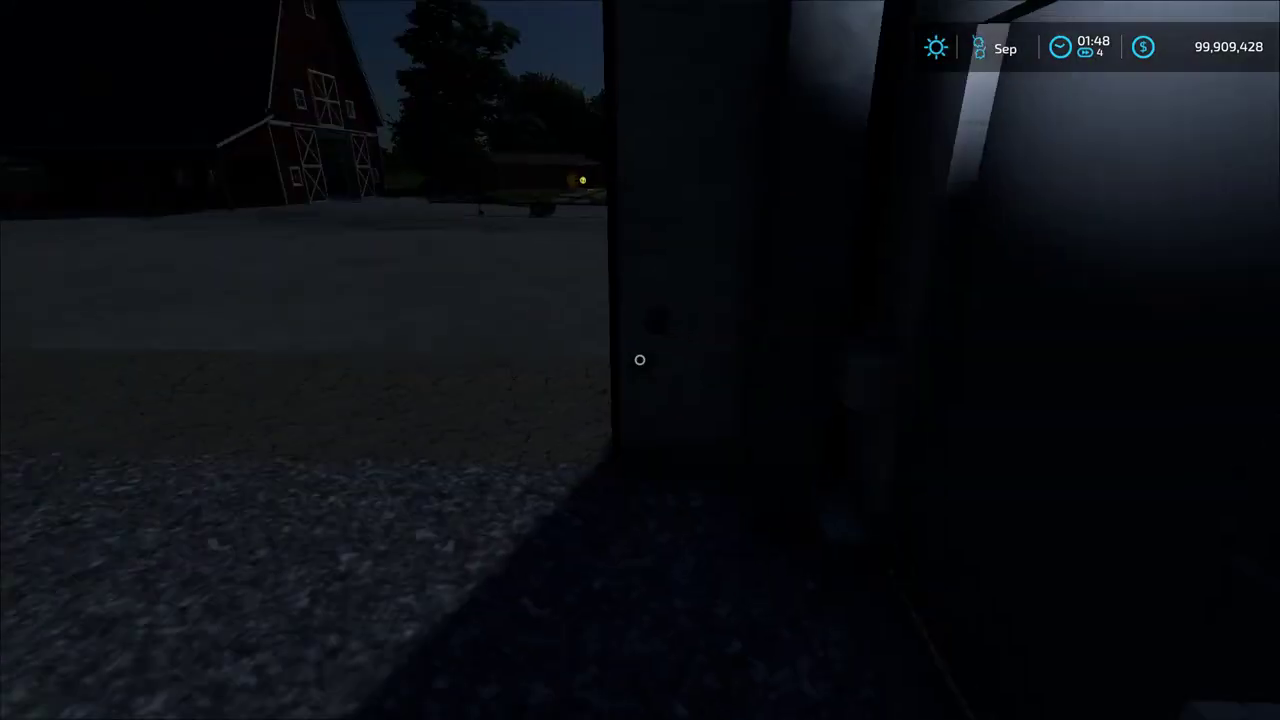
key(s)
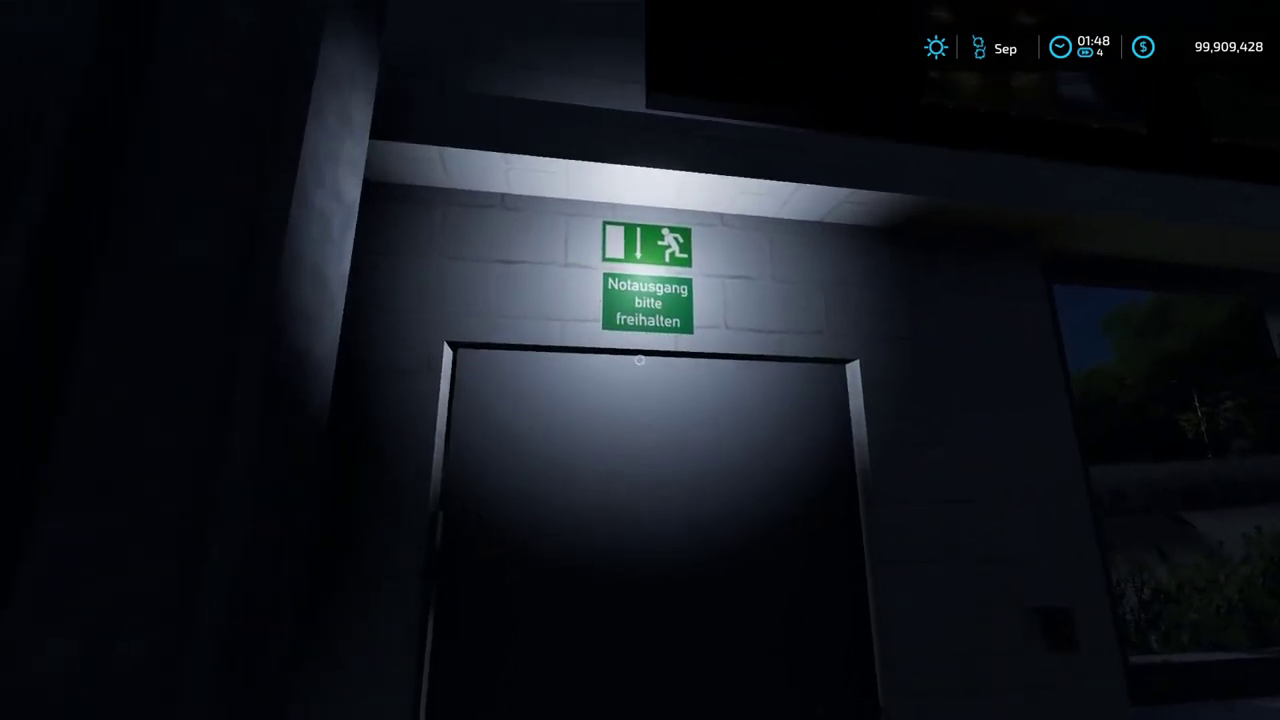
key(w)
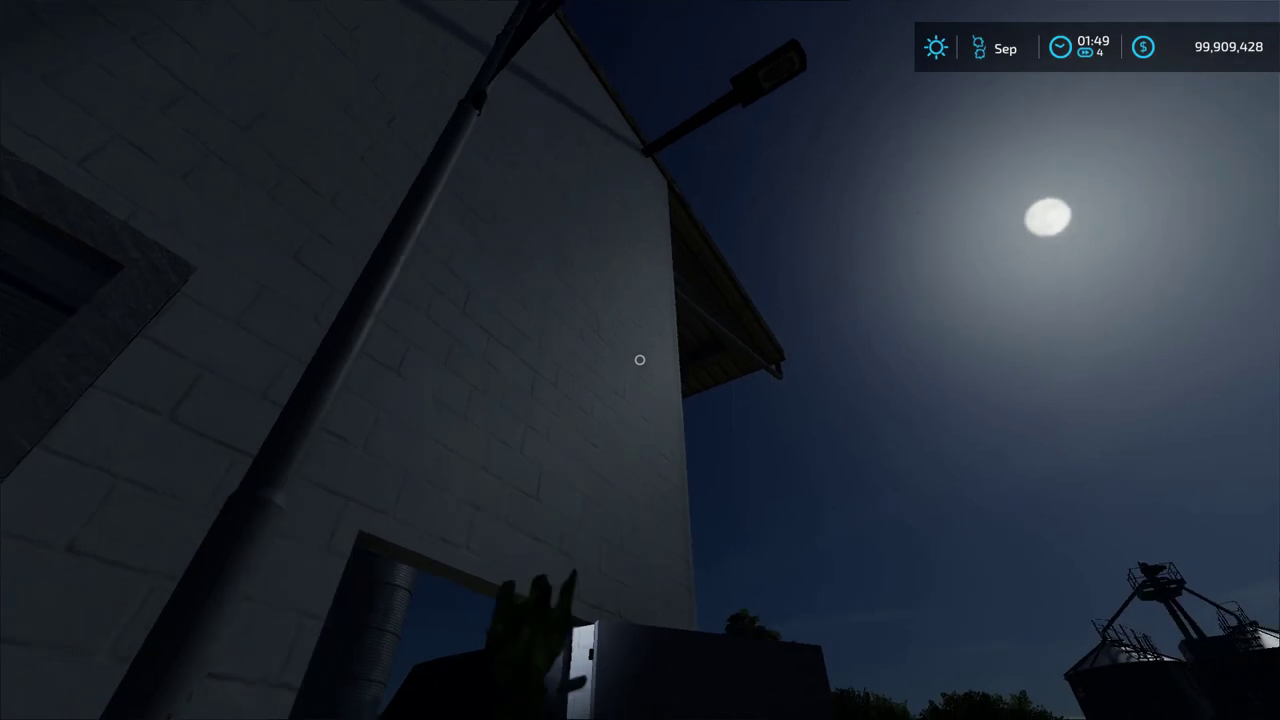
key(w)
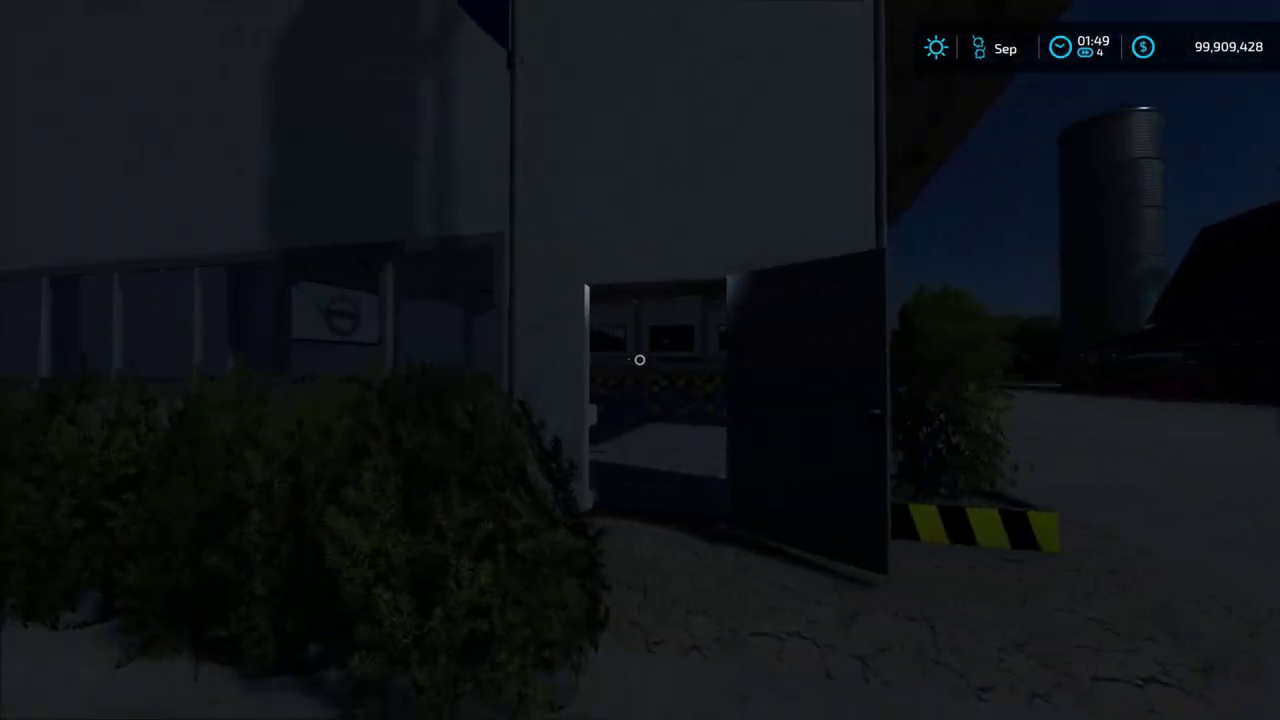
key(w)
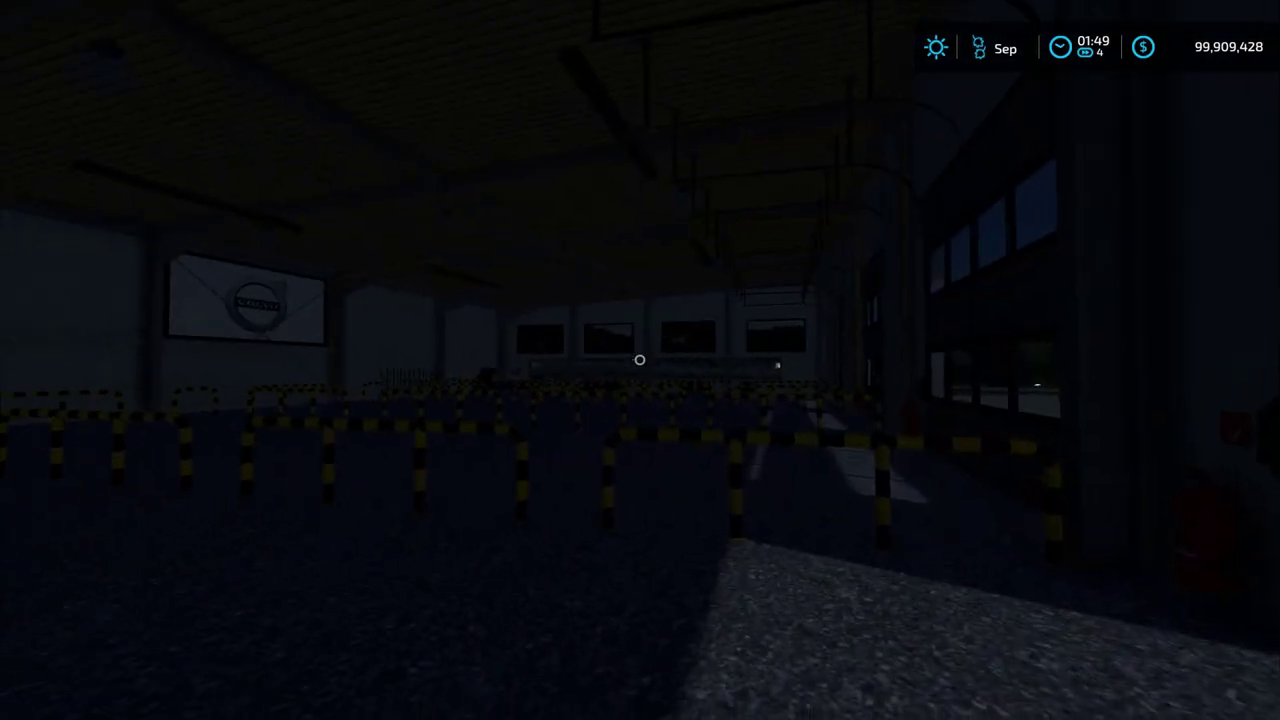
Step: Walk along the outside of the hall past gates 1 to 4 and examine the canopy lights and rooftop Volvo sign lamps
key(w)
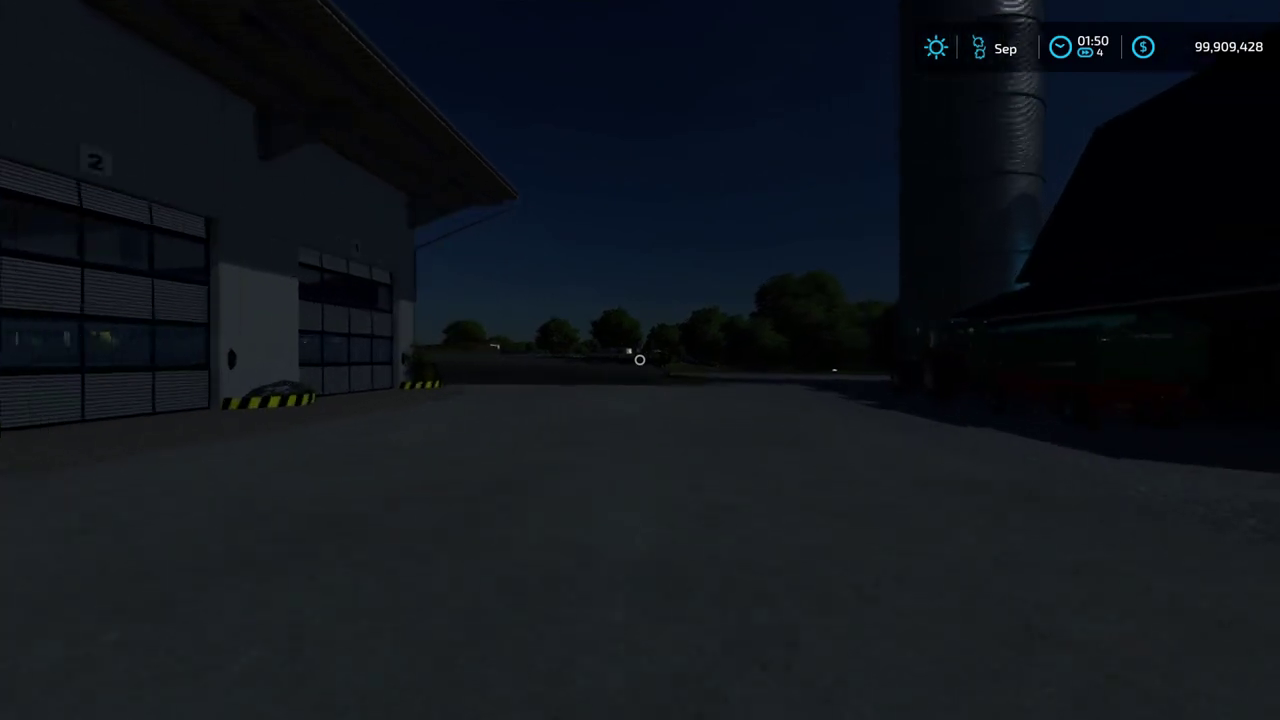
key(w)
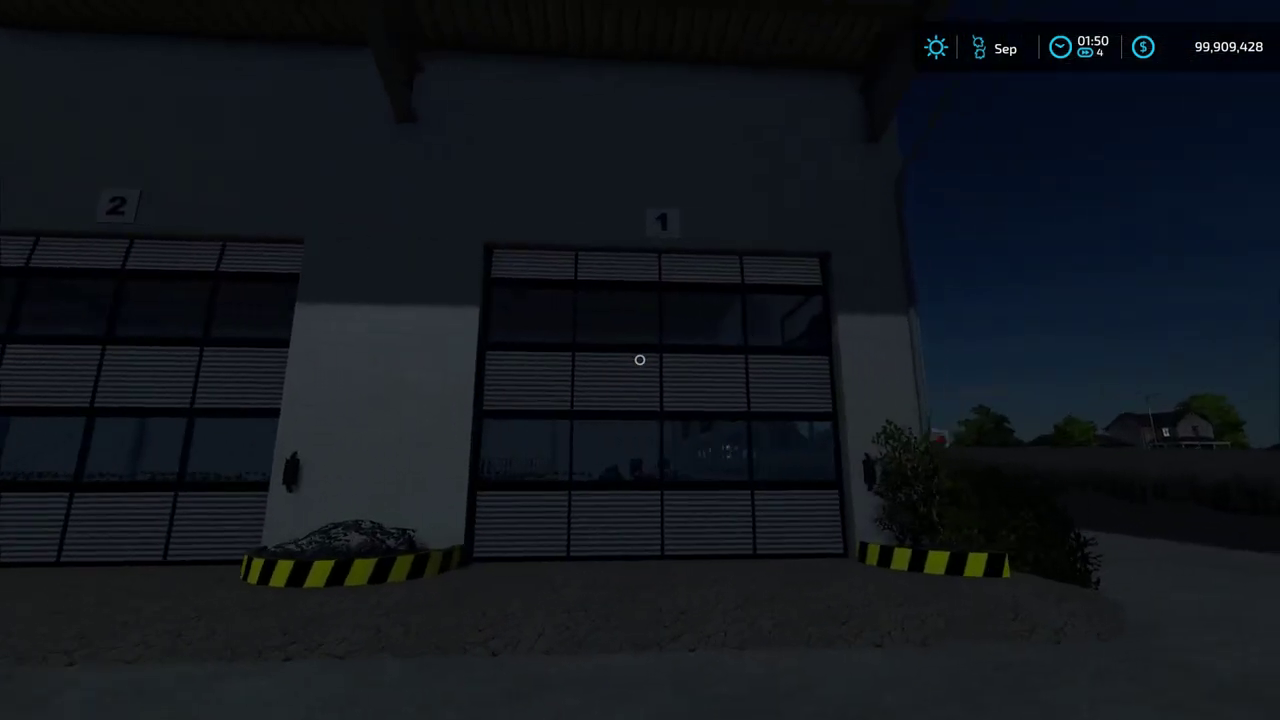
key(s)
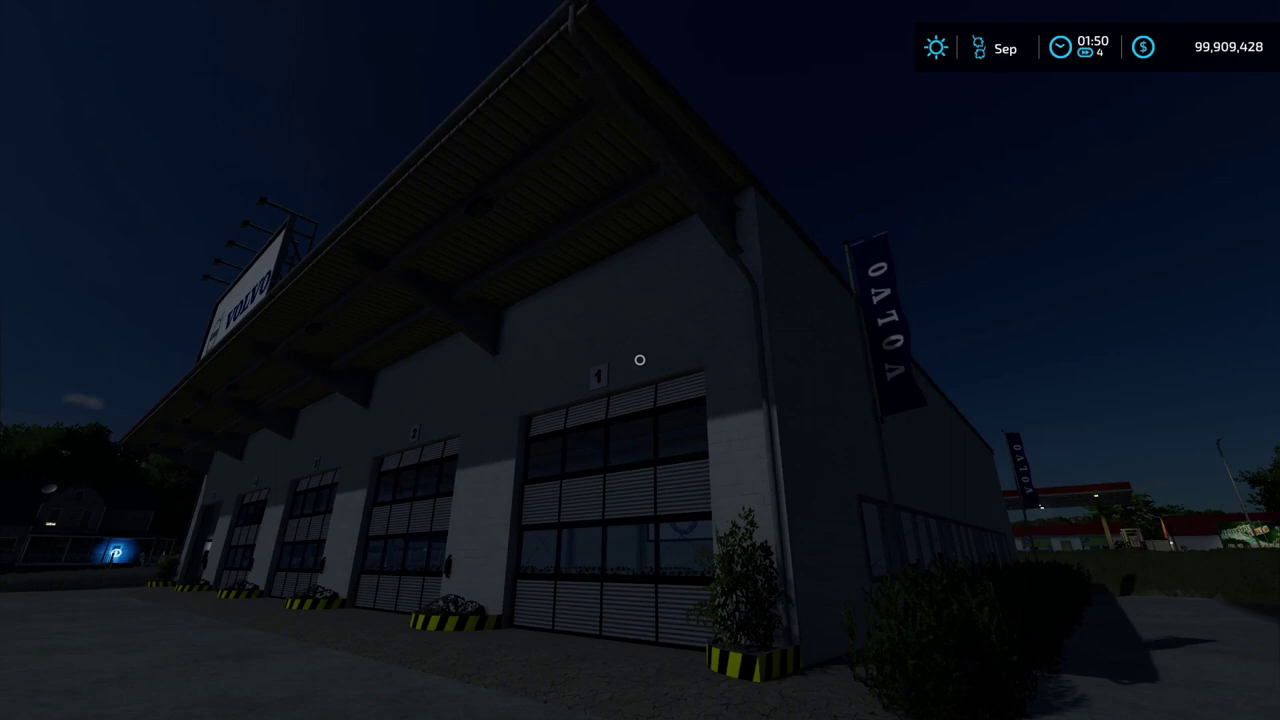
key(s)
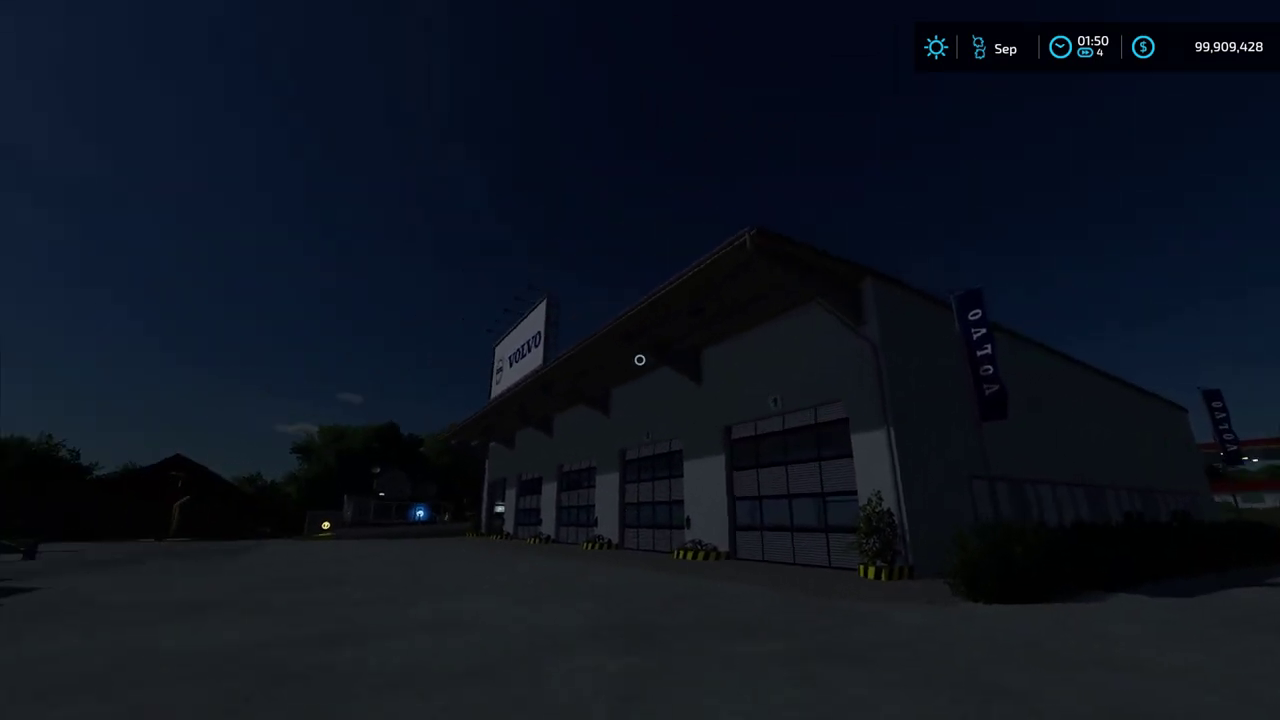
key(w)
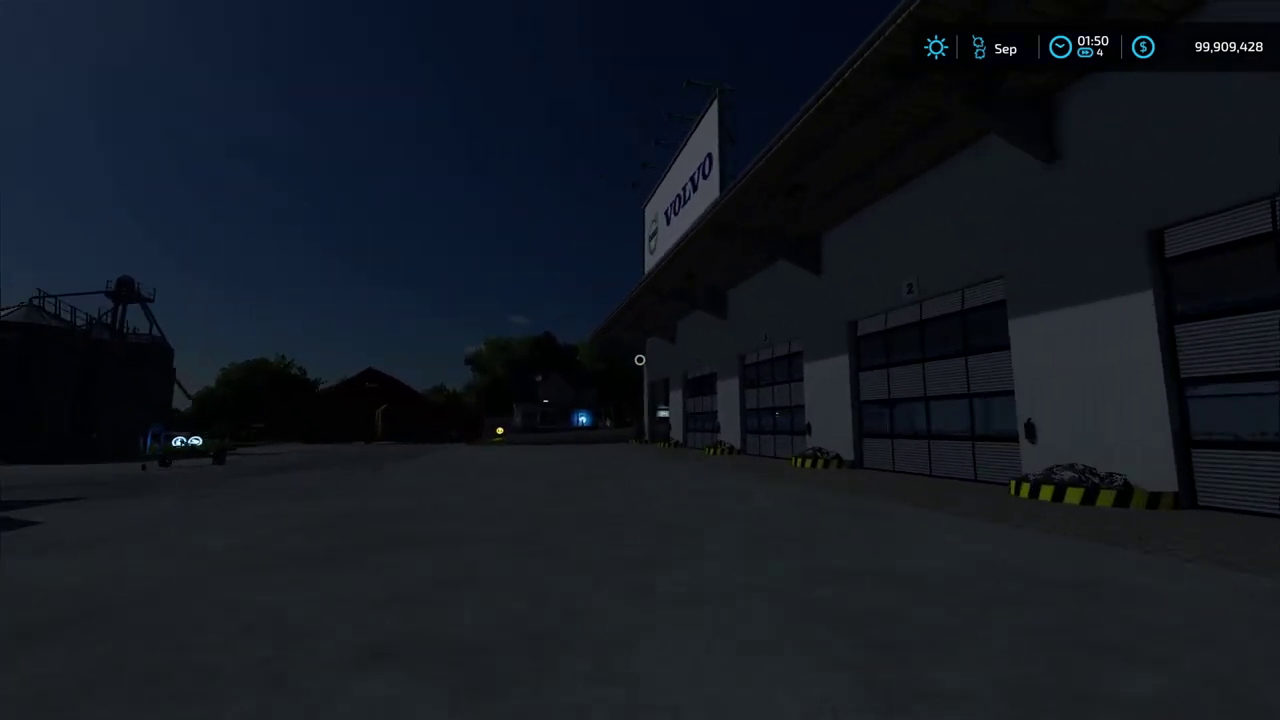
key(w)
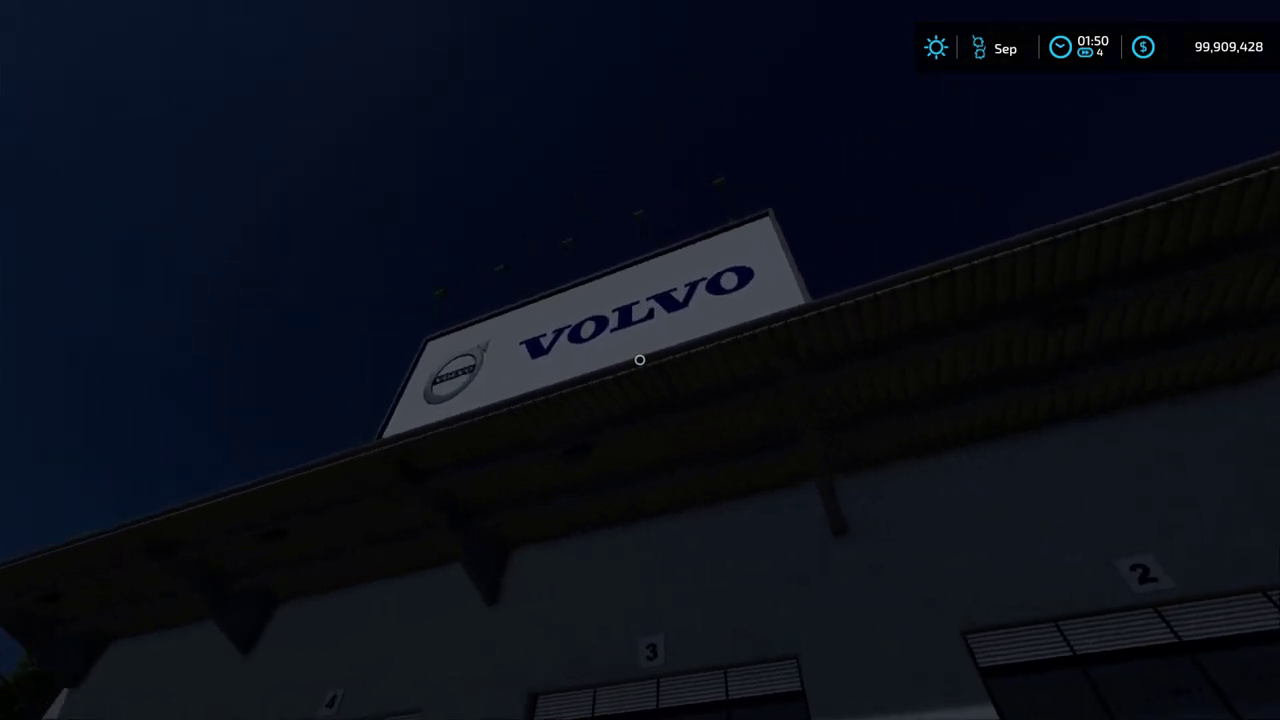
key(s)
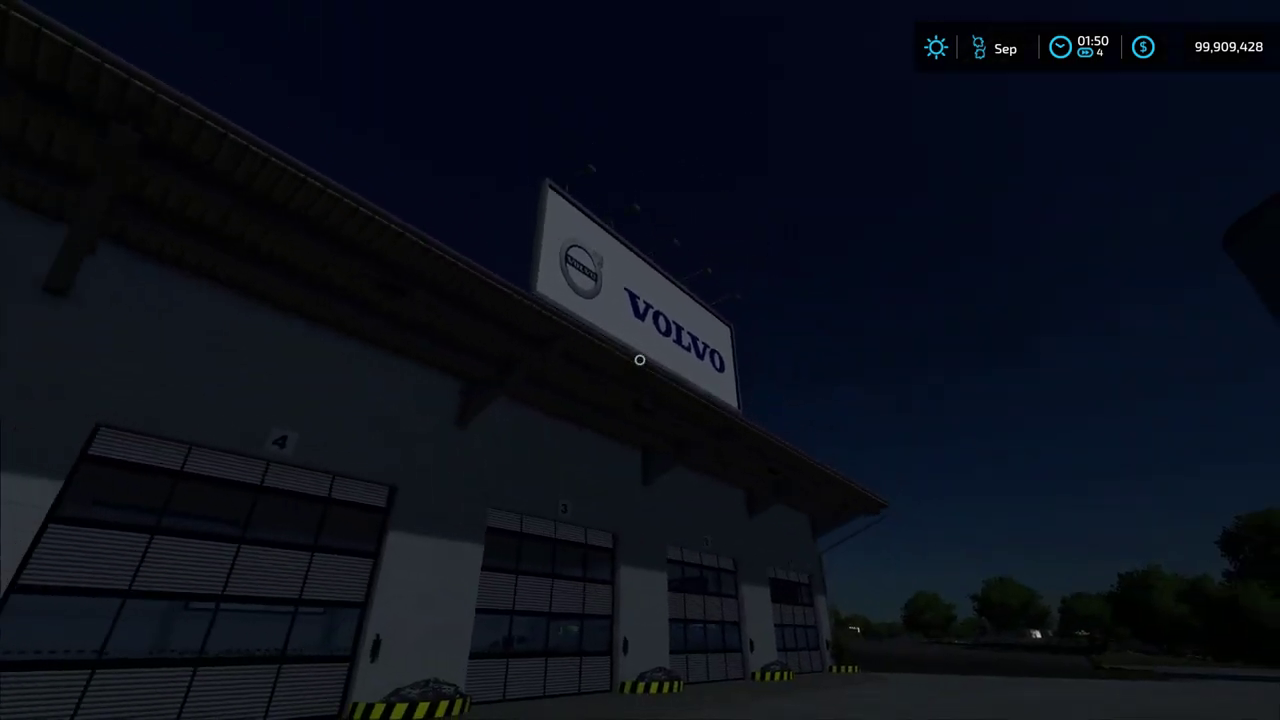
Step: Walk to the hall's gate 5 corner and examine the street lamp above the Volvo flag and the nearby canopy lights
key(s)
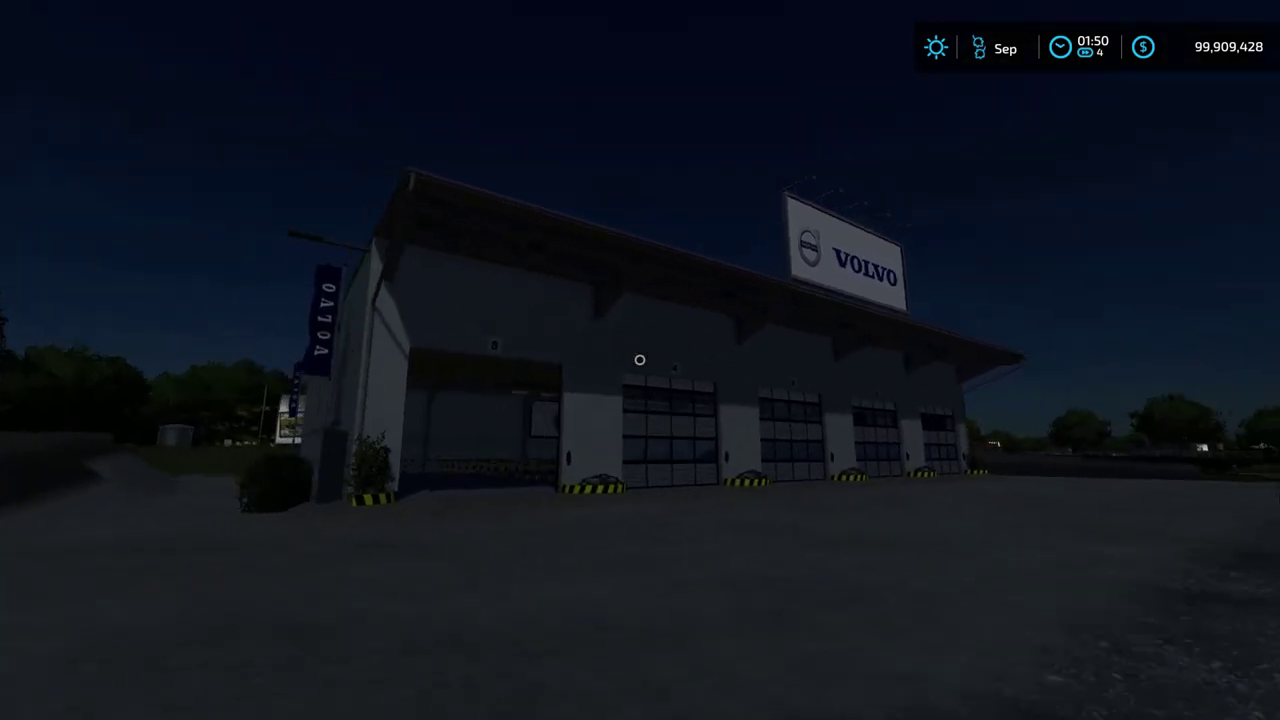
key(a)
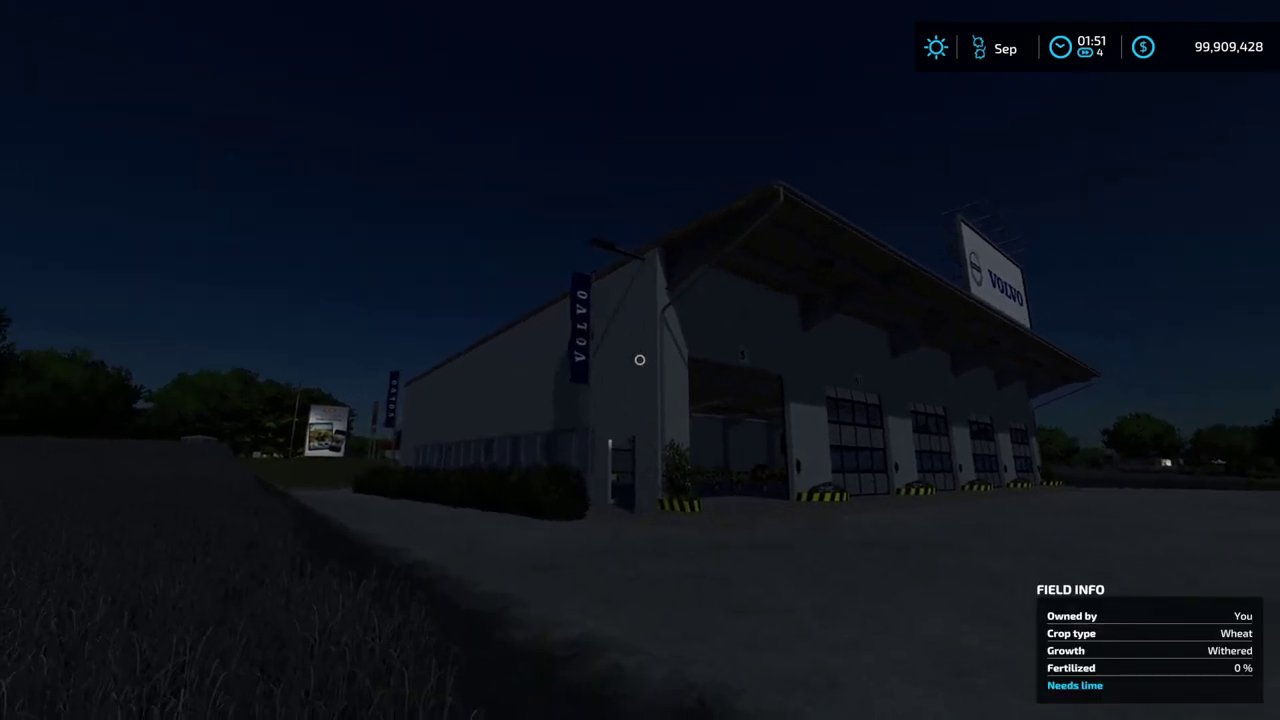
key(w)
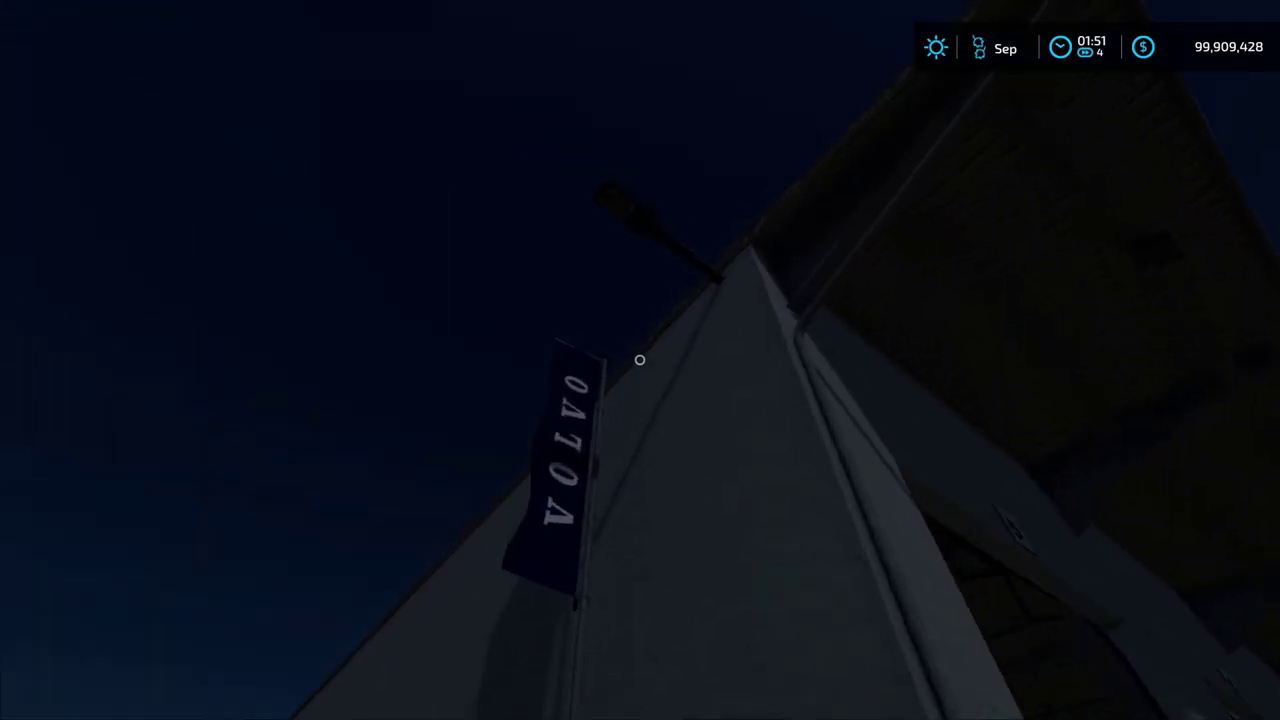
key(w)
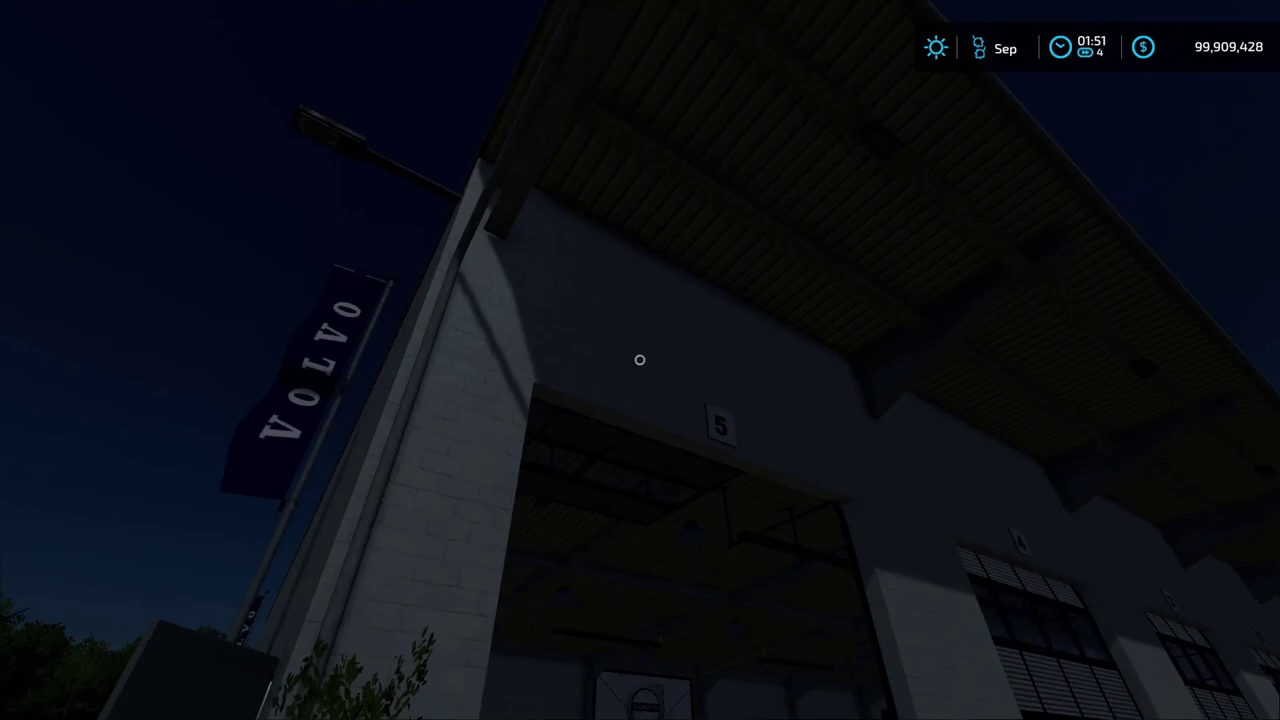
key(s)
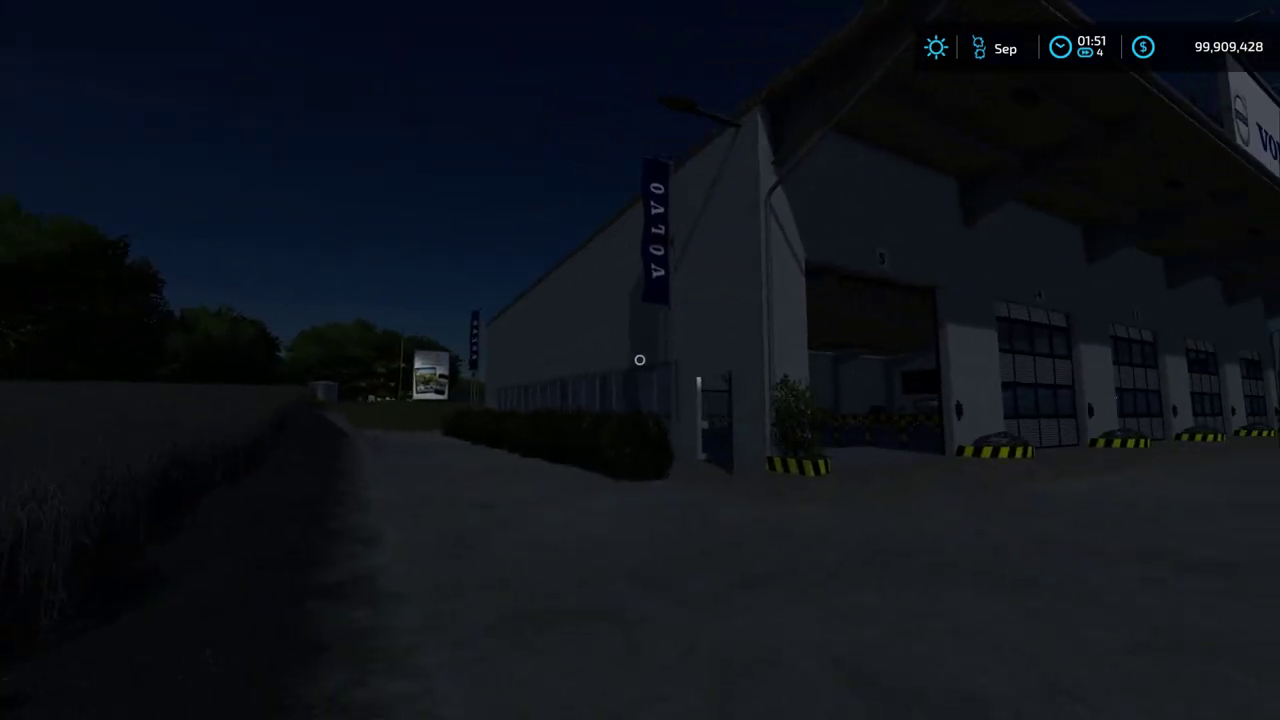
Step: Switch to Halle.i3d in GIANTS Editor, clear the node selection and bring the view inside the hall to examine its lights
key(s)
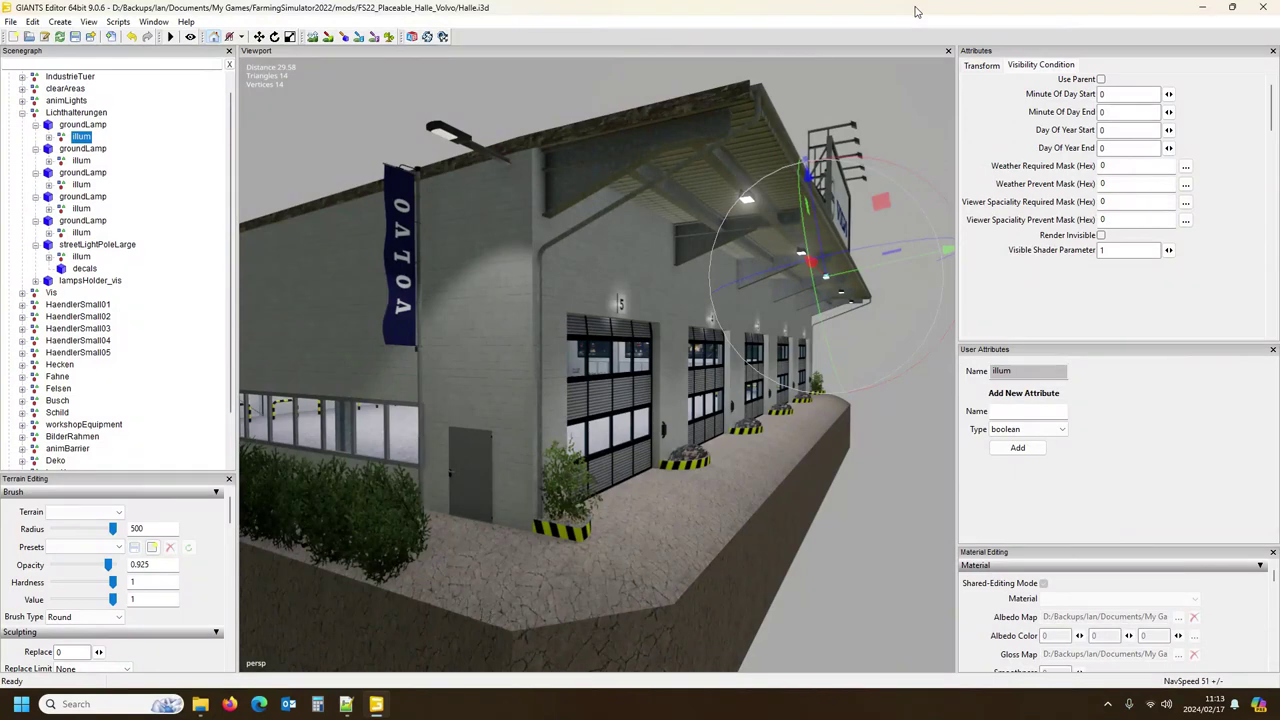
click(191, 187)
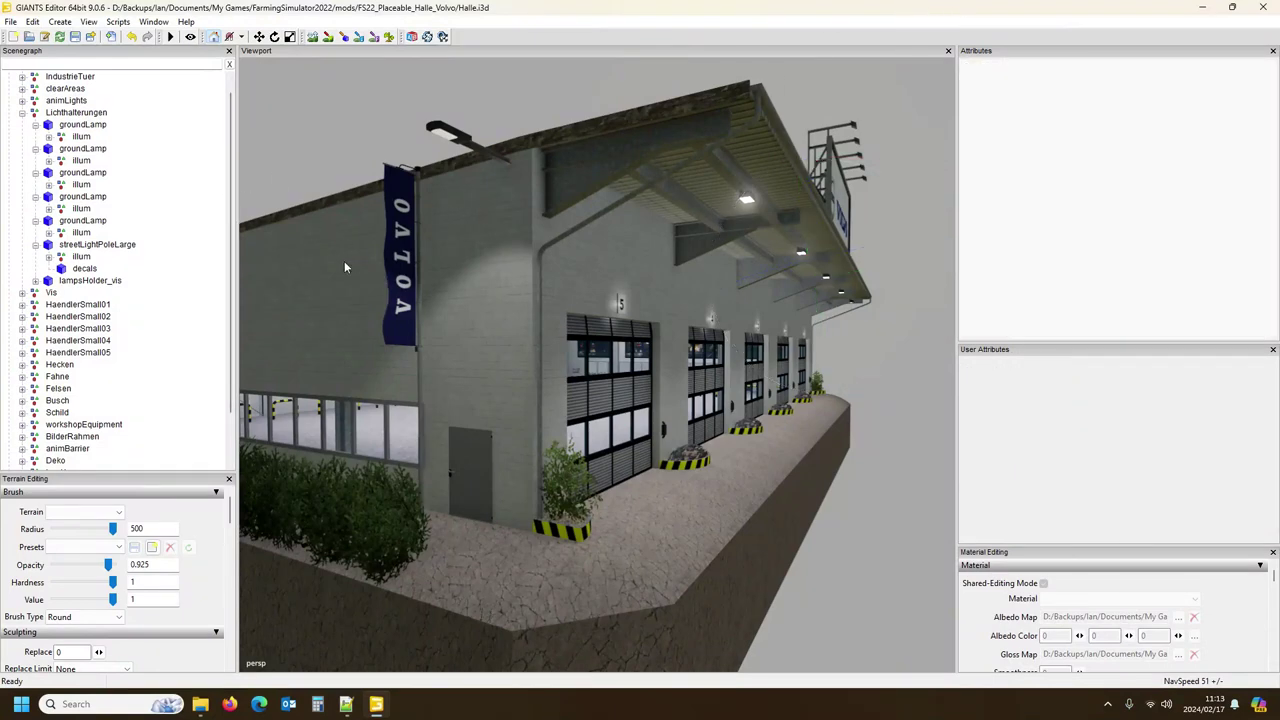
scroll(524, 355, down, 3)
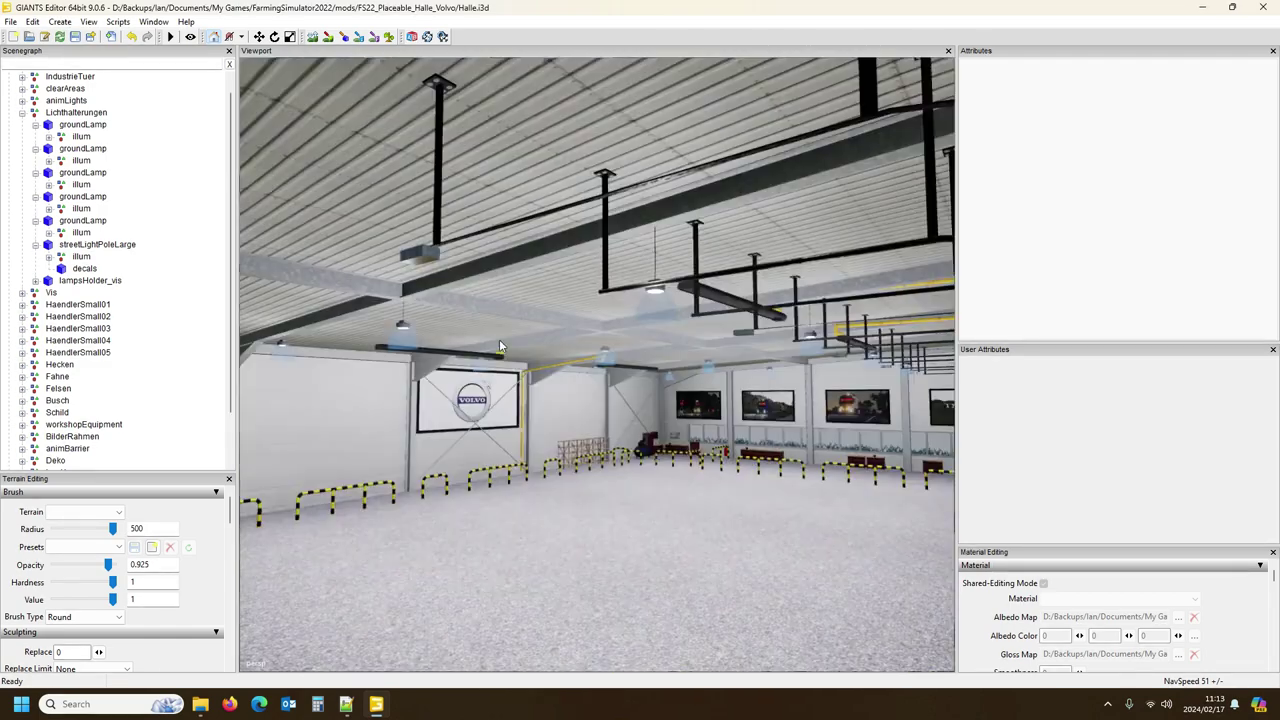
Step: Look over the ceiling lights inside the hall and search the scenegraph around Lichthalterungen for the matching light nodes
right_drag(499, 339, 430, 377)
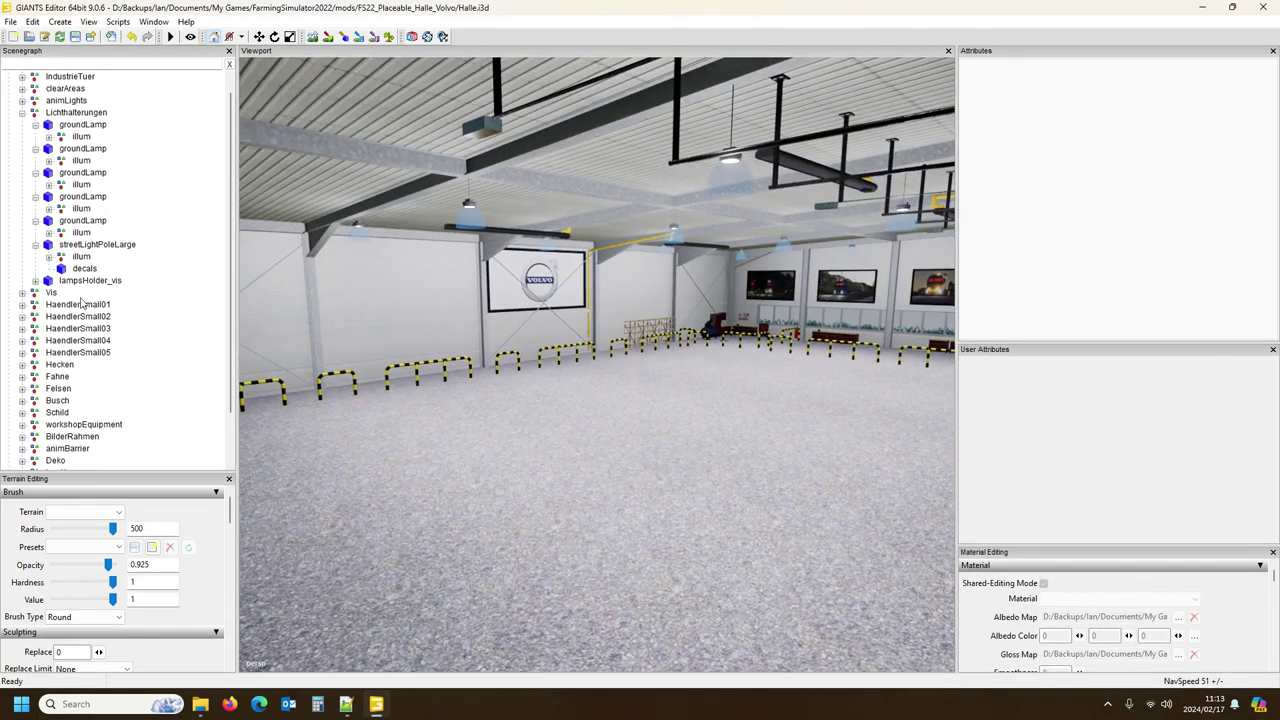
scroll(118, 308, down, 2)
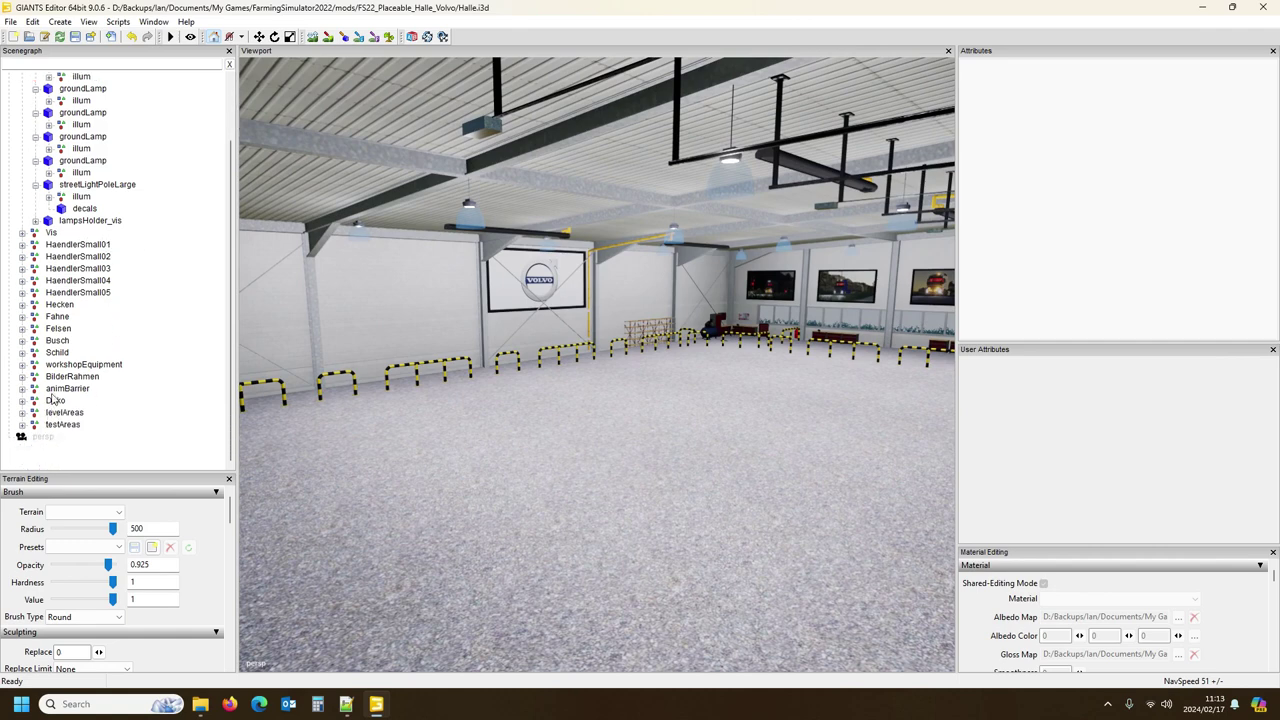
scroll(91, 243, up, 2)
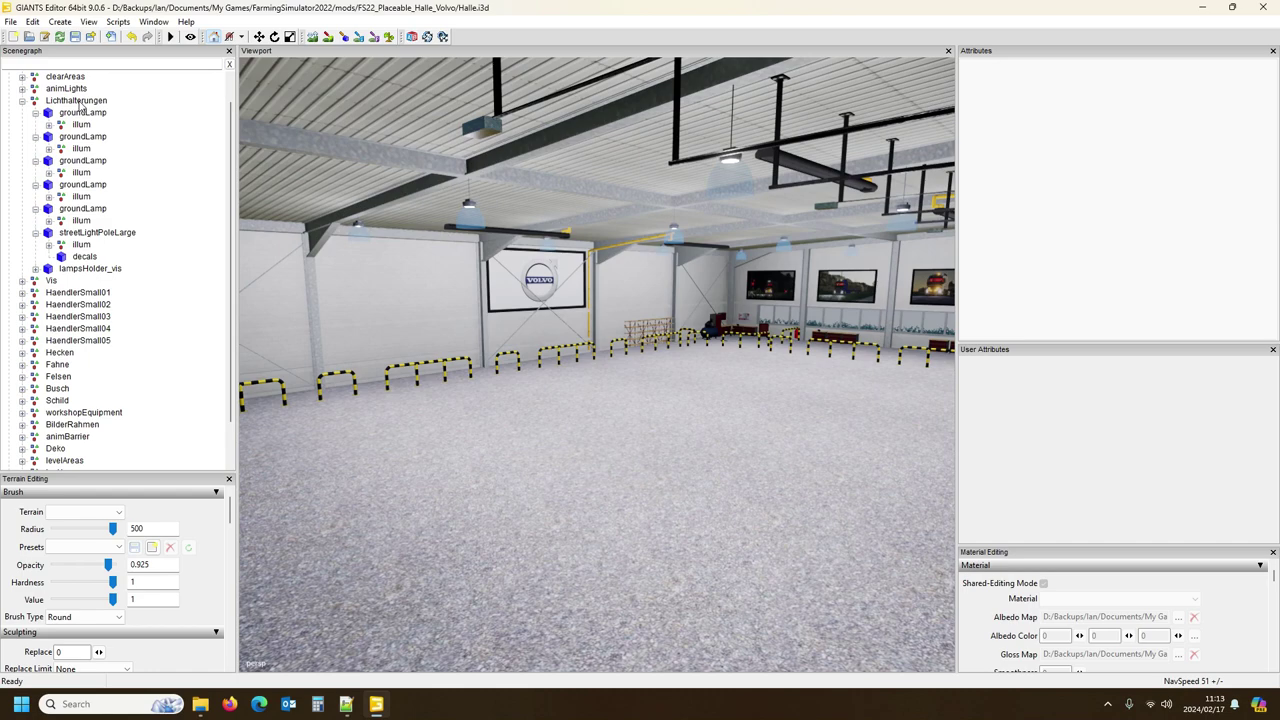
scroll(121, 347, up, 1)
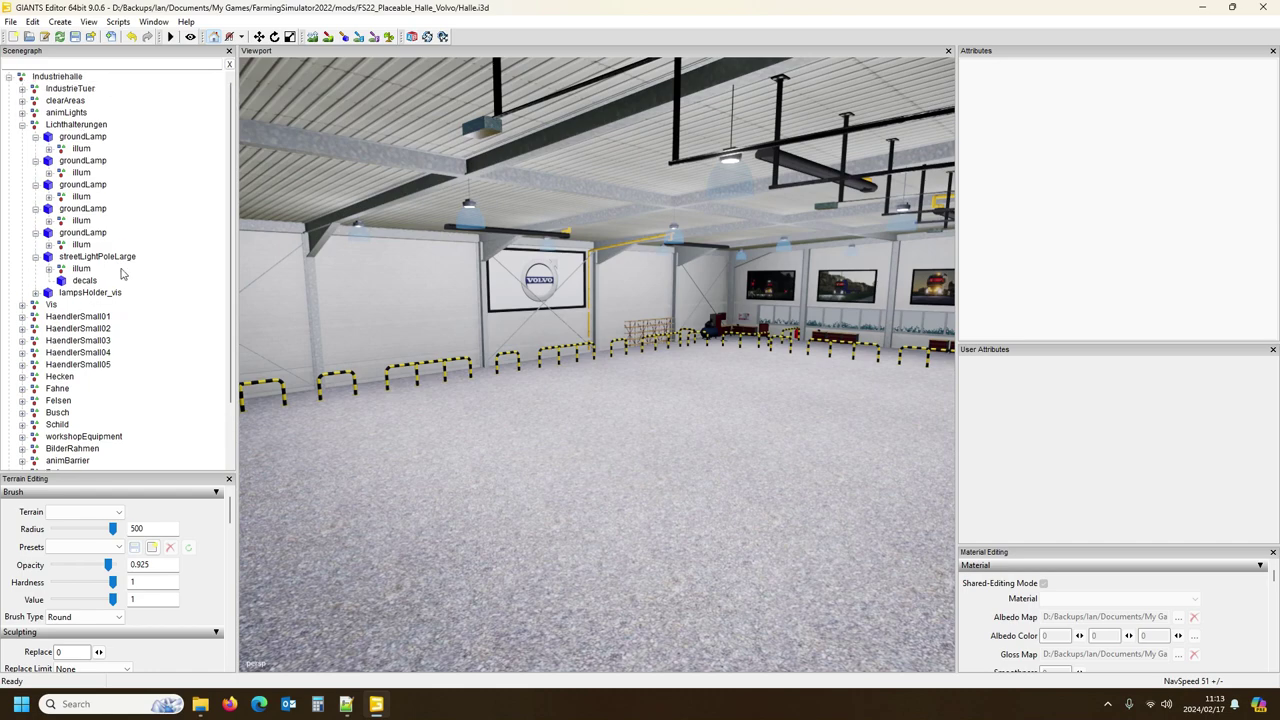
scroll(165, 335, down, 2)
scroll(387, 343, up, 2)
Step: Examine the emergency exit door, the wall switches beside it and the adjacent gate inside the hall
right_drag(387, 343, 641, 336)
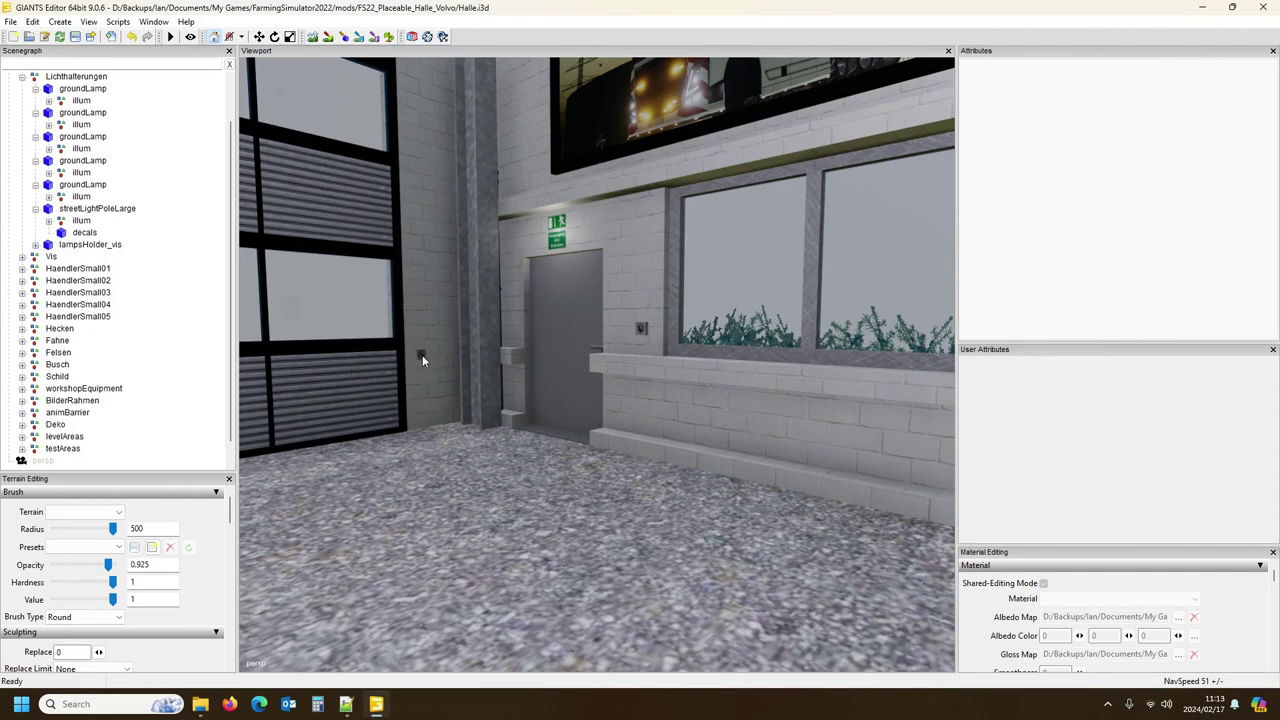
right_drag(422, 360, 486, 334)
right_drag(724, 398, 436, 340)
right_drag(740, 253, 556, 398)
right_drag(657, 313, 756, 368)
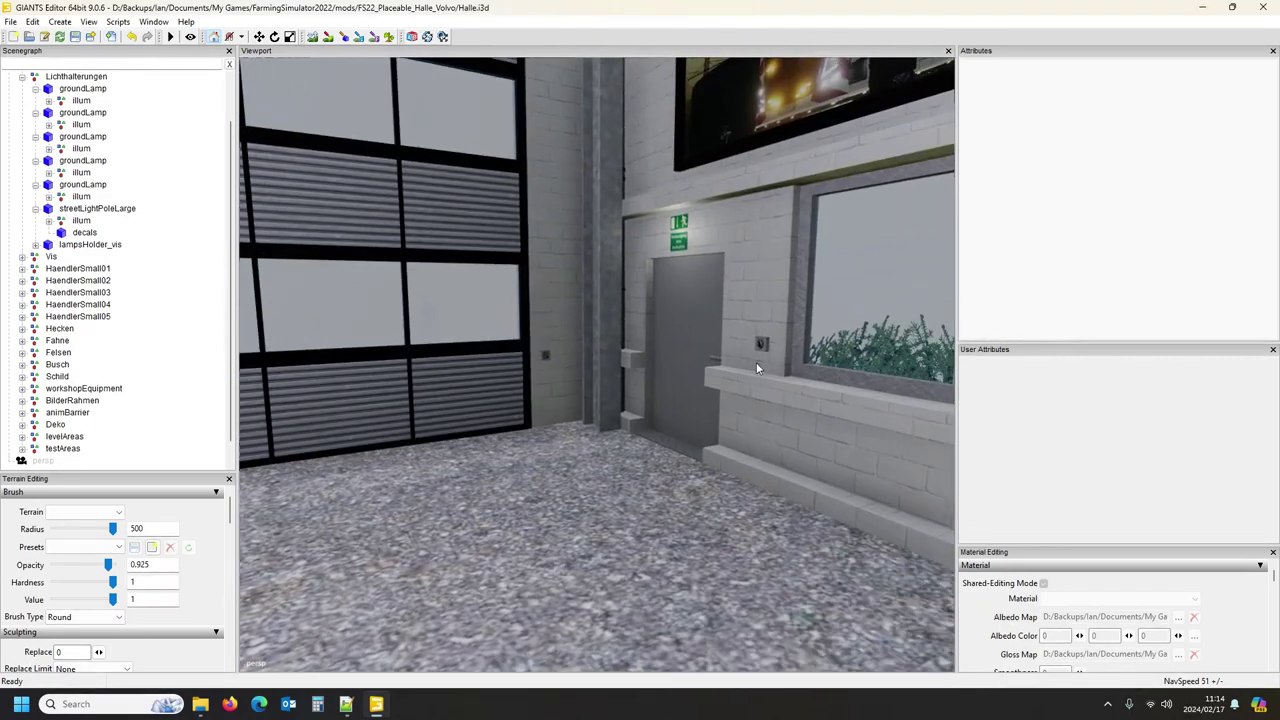
right_drag(554, 352, 342, 395)
scroll(127, 360, down, 1)
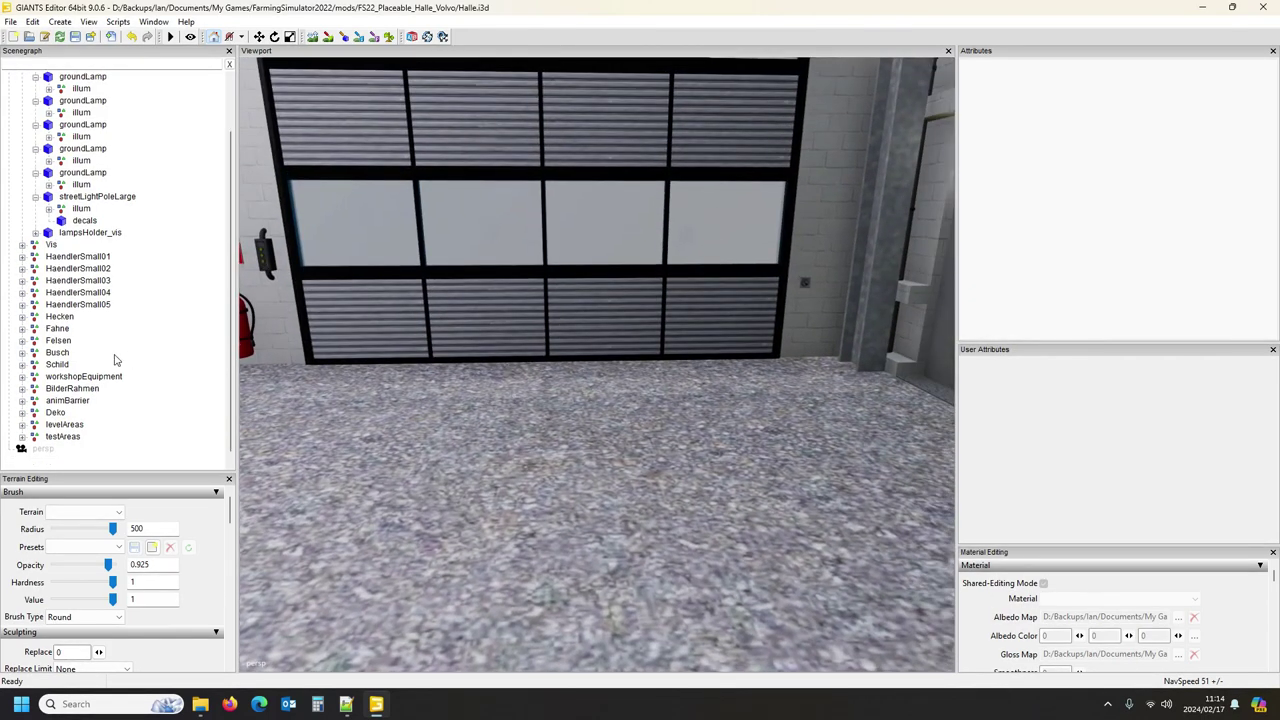
scroll(168, 325, up, 4)
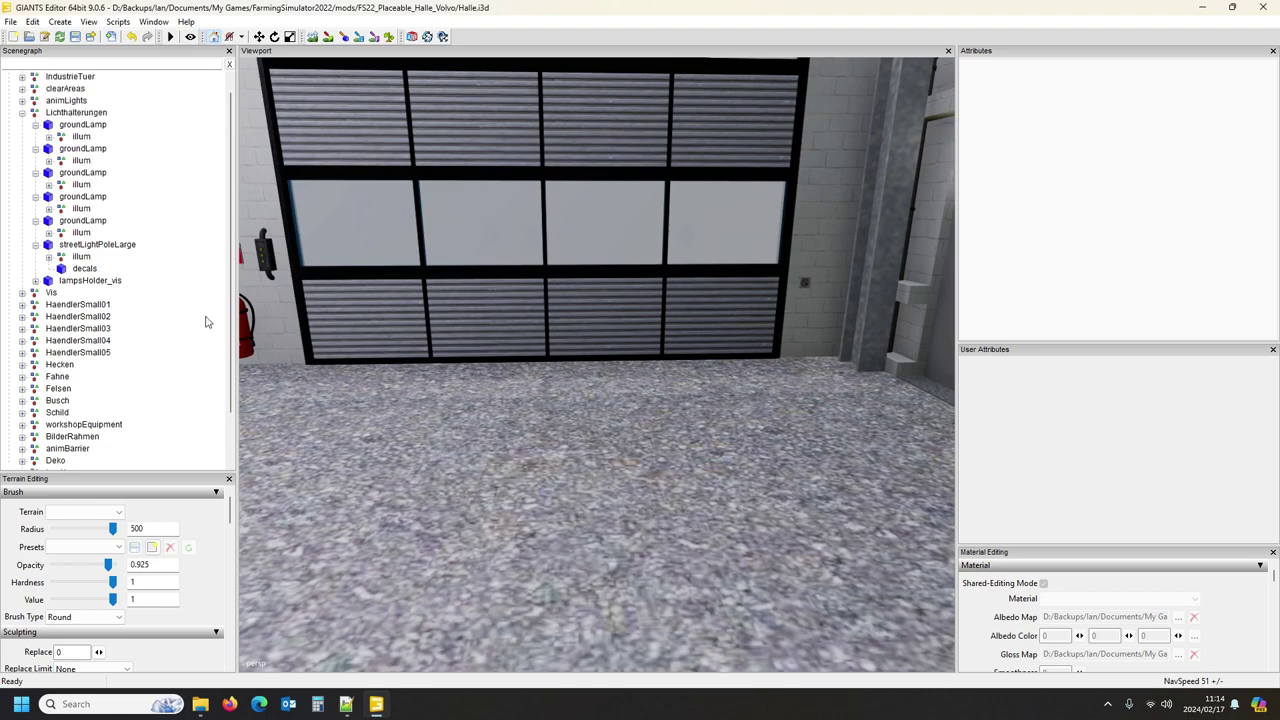
scroll(531, 331, down, 3)
Step: Check the Lichthalterungen group's visibility condition and enable Use Parent for its first groundLamp
scroll(580, 329, up, 10)
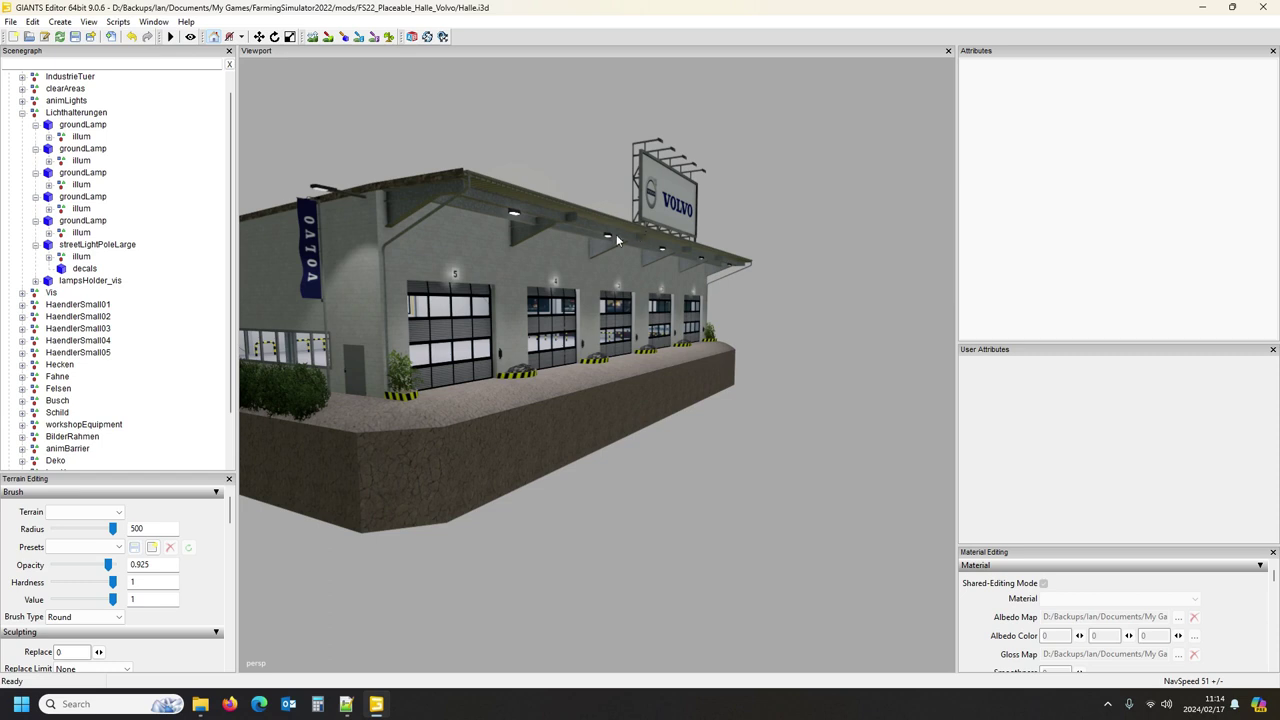
click(70, 114)
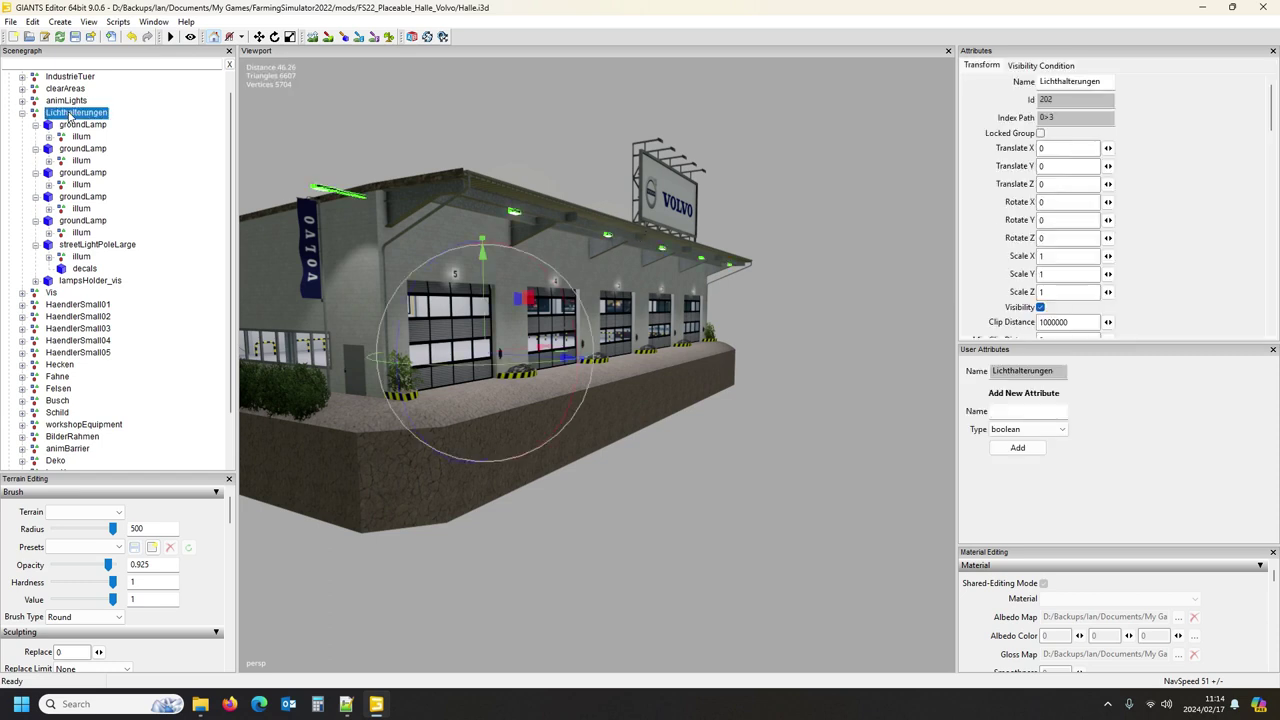
click(1042, 67)
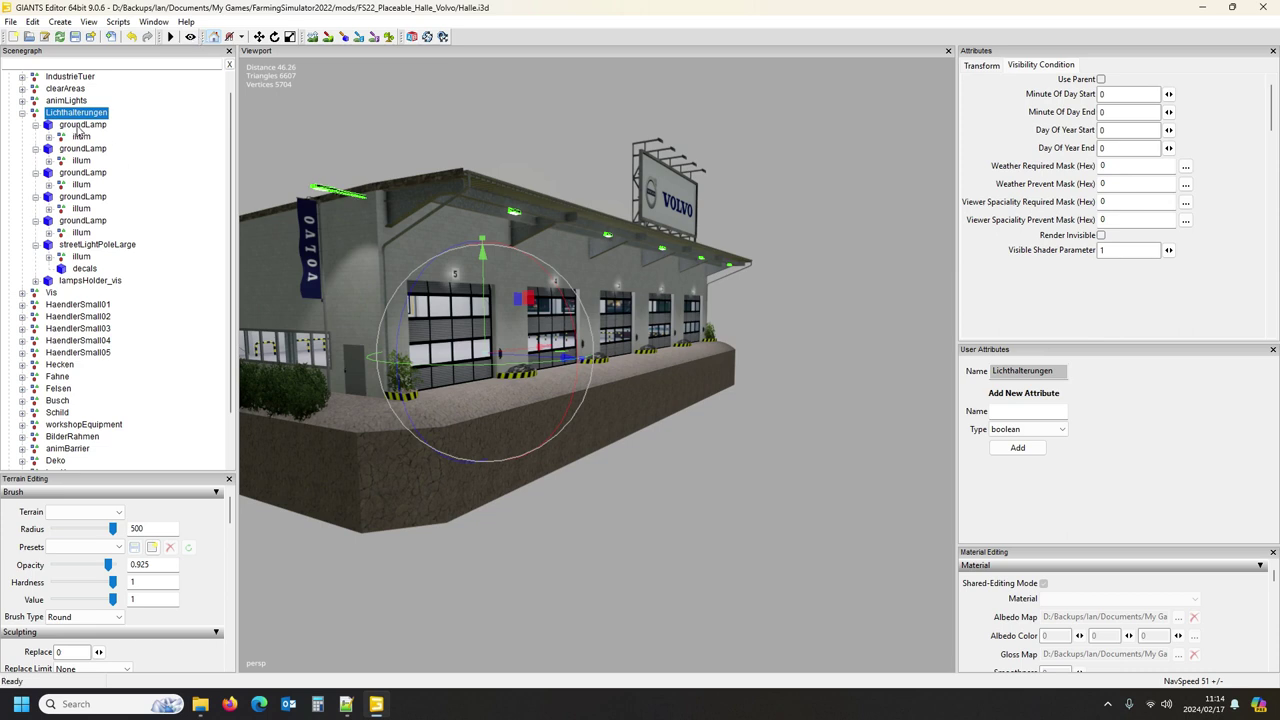
click(82, 124)
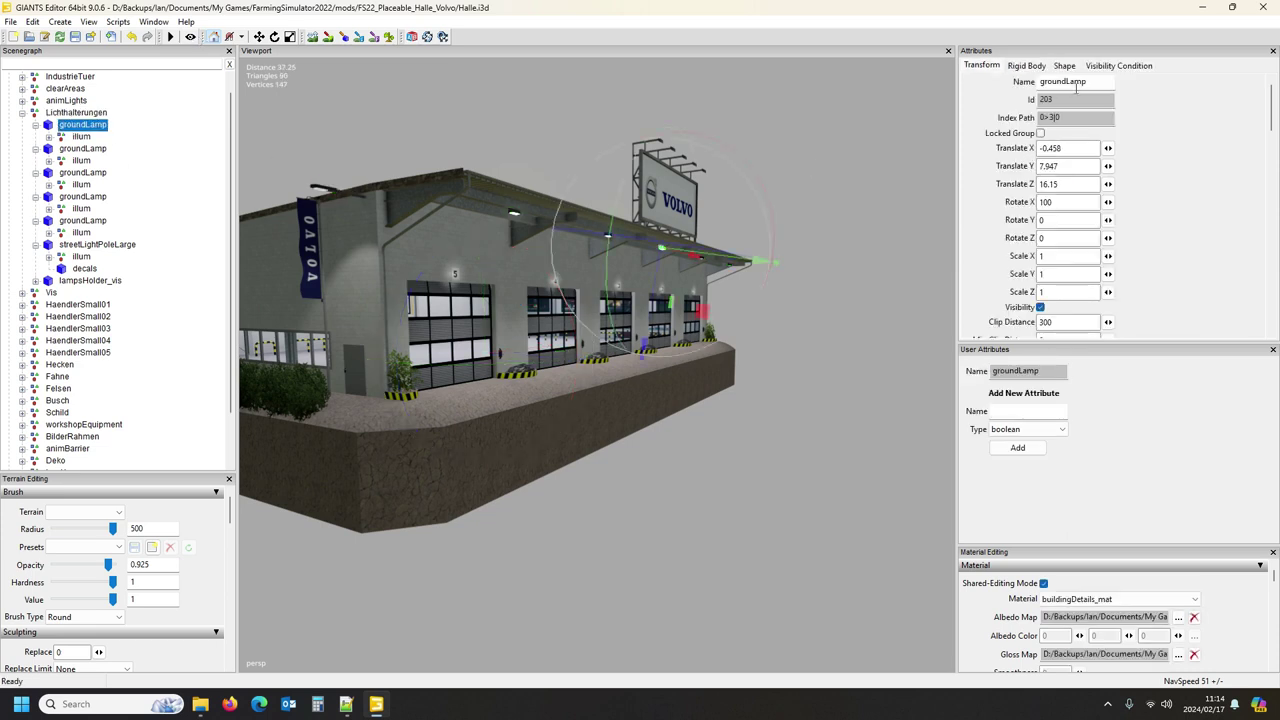
click(1104, 67)
click(1100, 79)
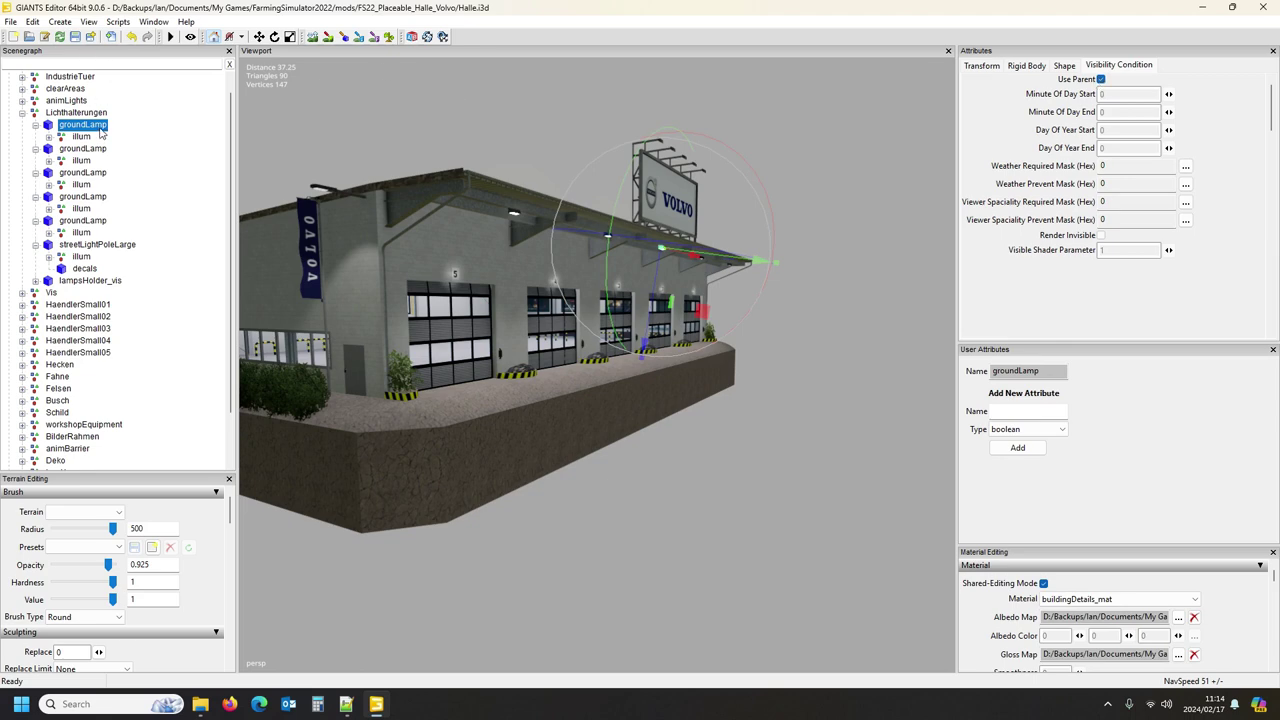
Step: Turn the first groundLamp's illum visibility off and back on while viewing its lamp under the canopy
click(80, 136)
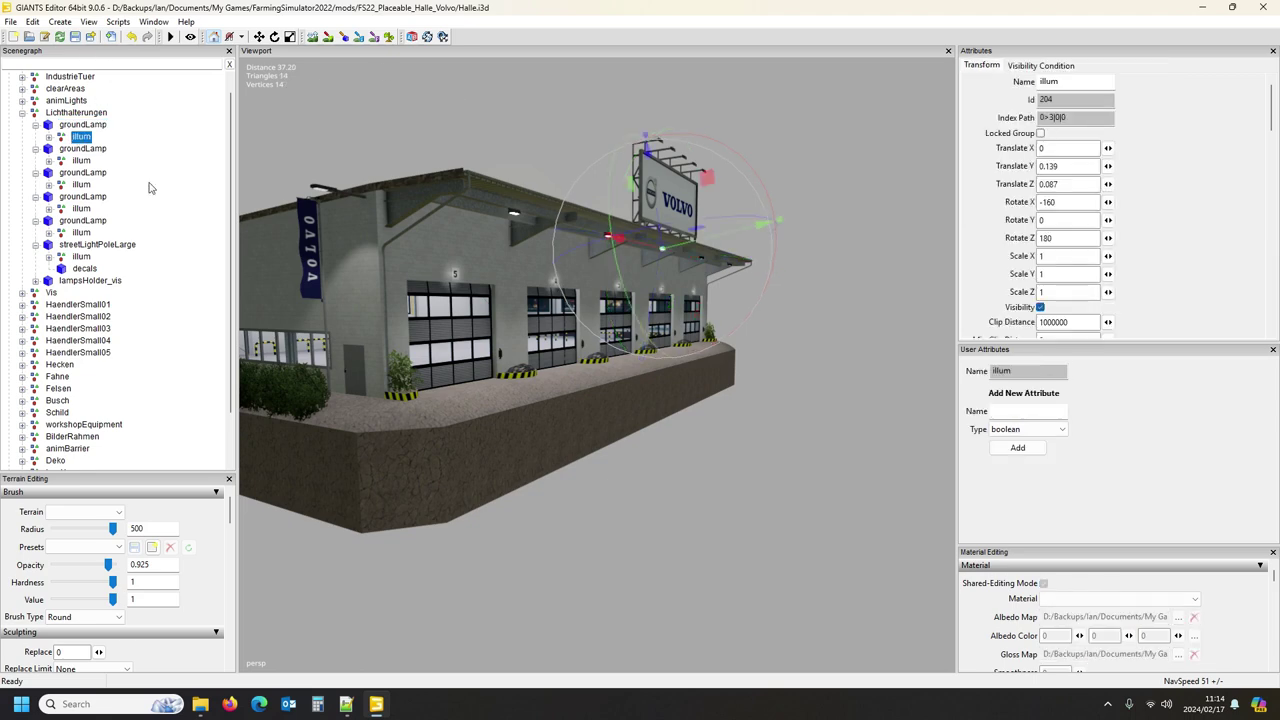
scroll(625, 300, up, 5)
scroll(620, 296, up, 5)
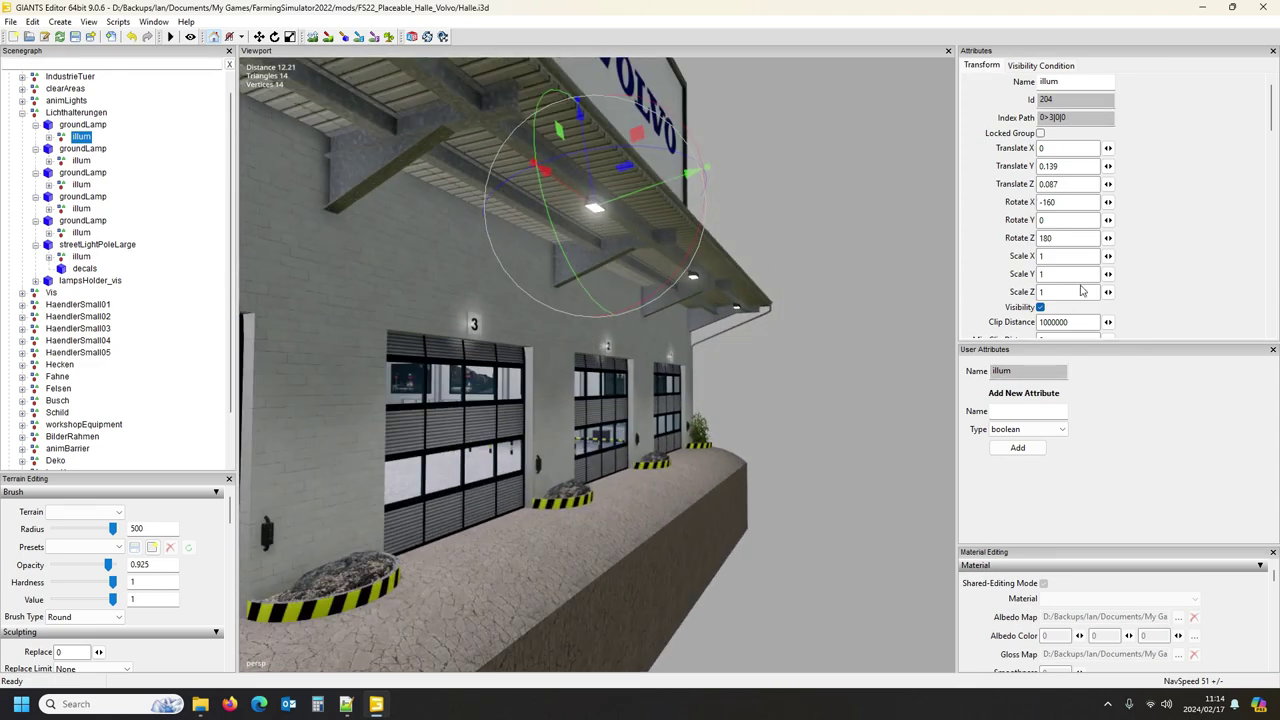
click(1040, 308)
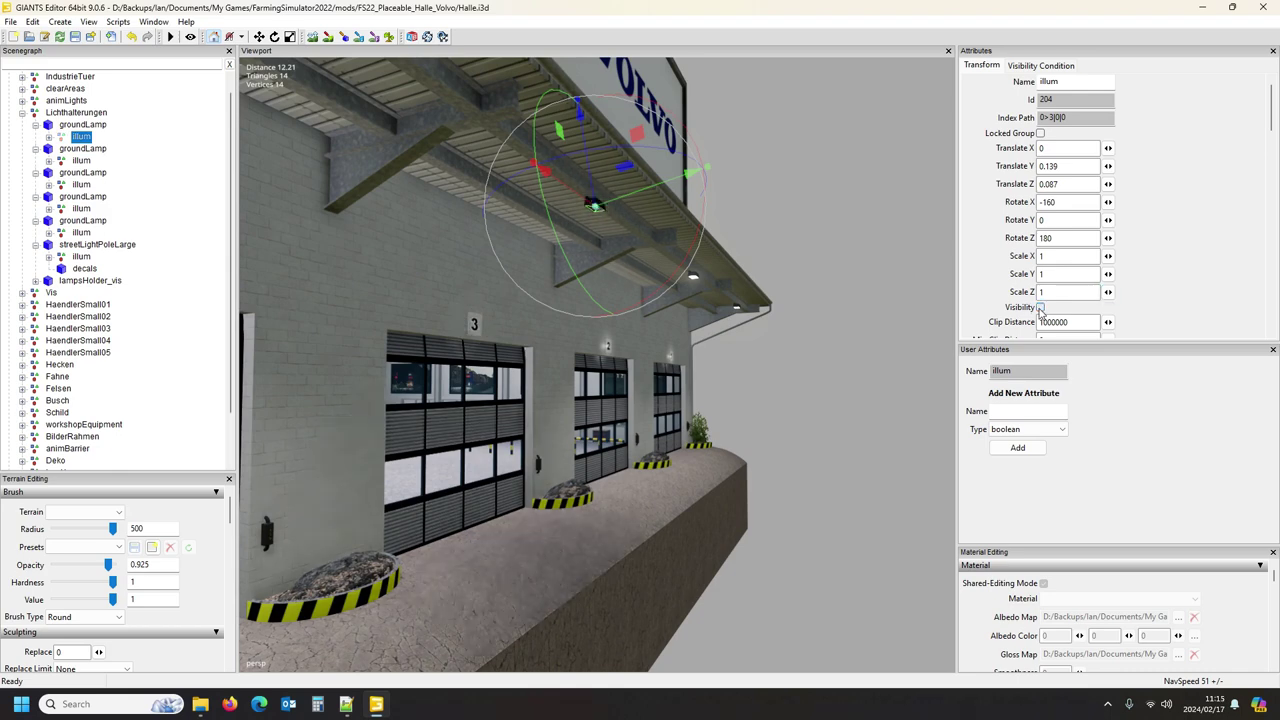
click(1040, 308)
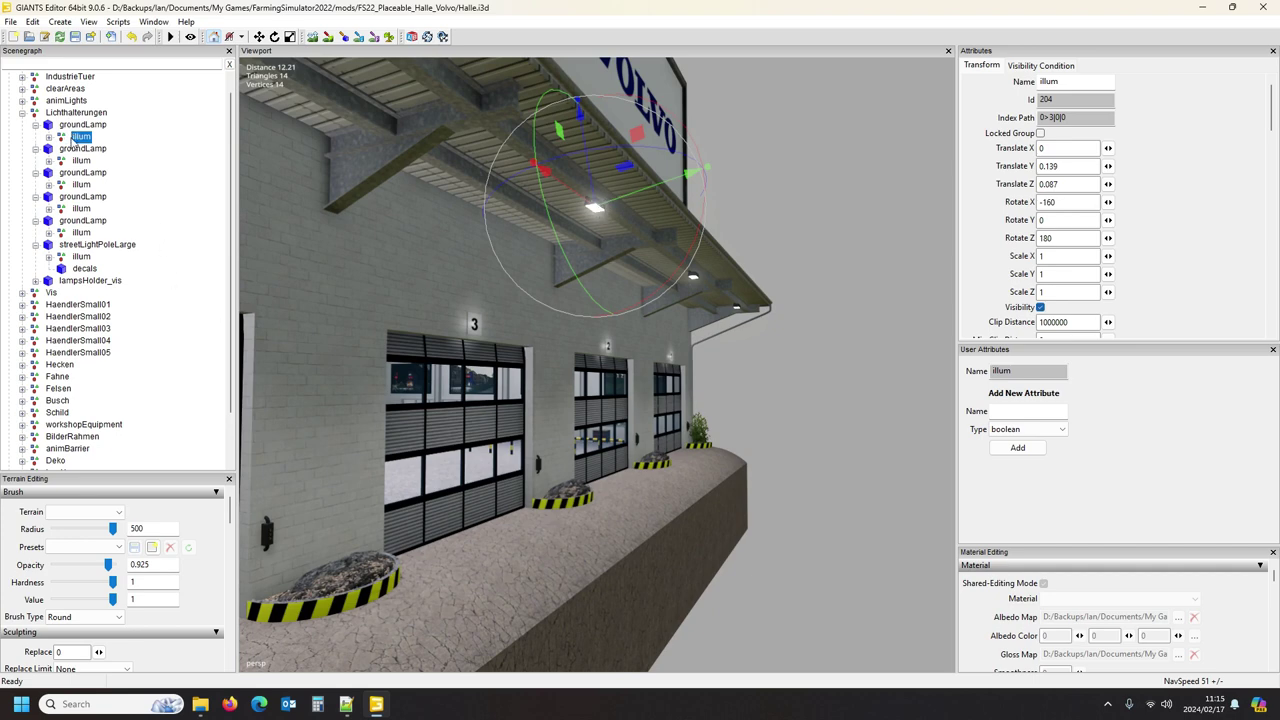
Step: Set the weather required mask of the first groundLamp's illum node to Night (hex 40)
click(1045, 66)
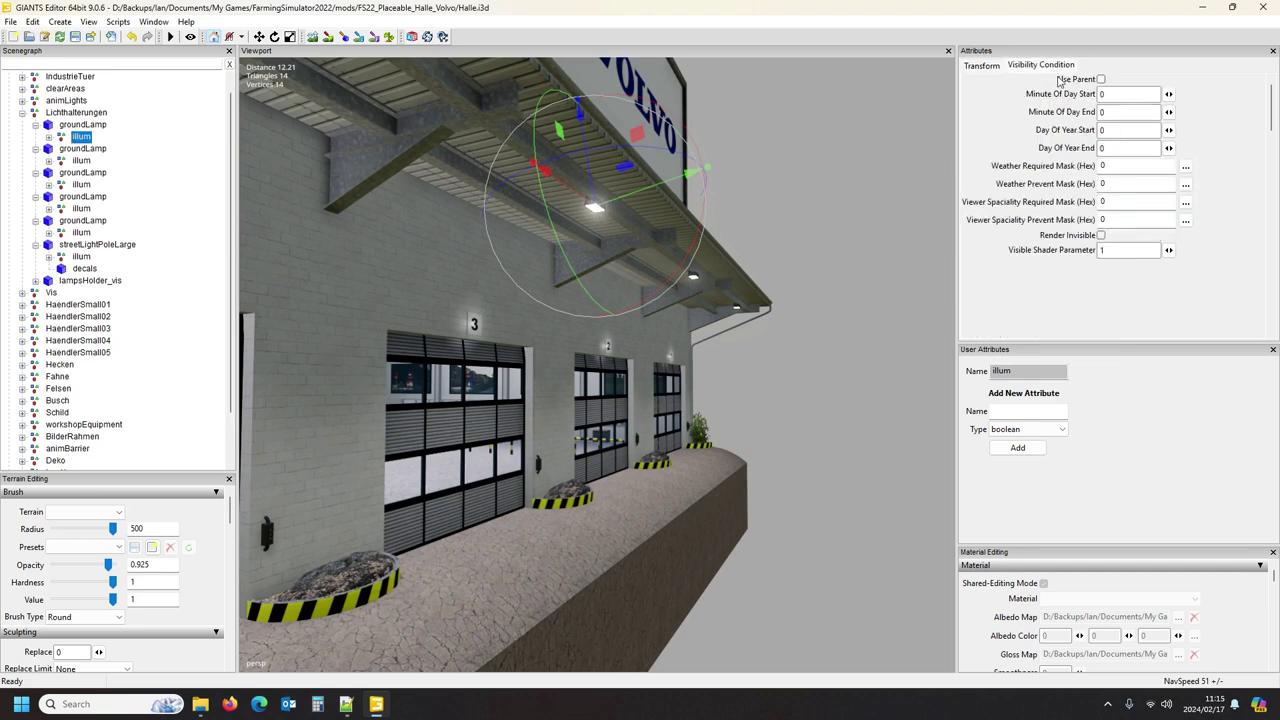
click(1185, 167)
click(105, 143)
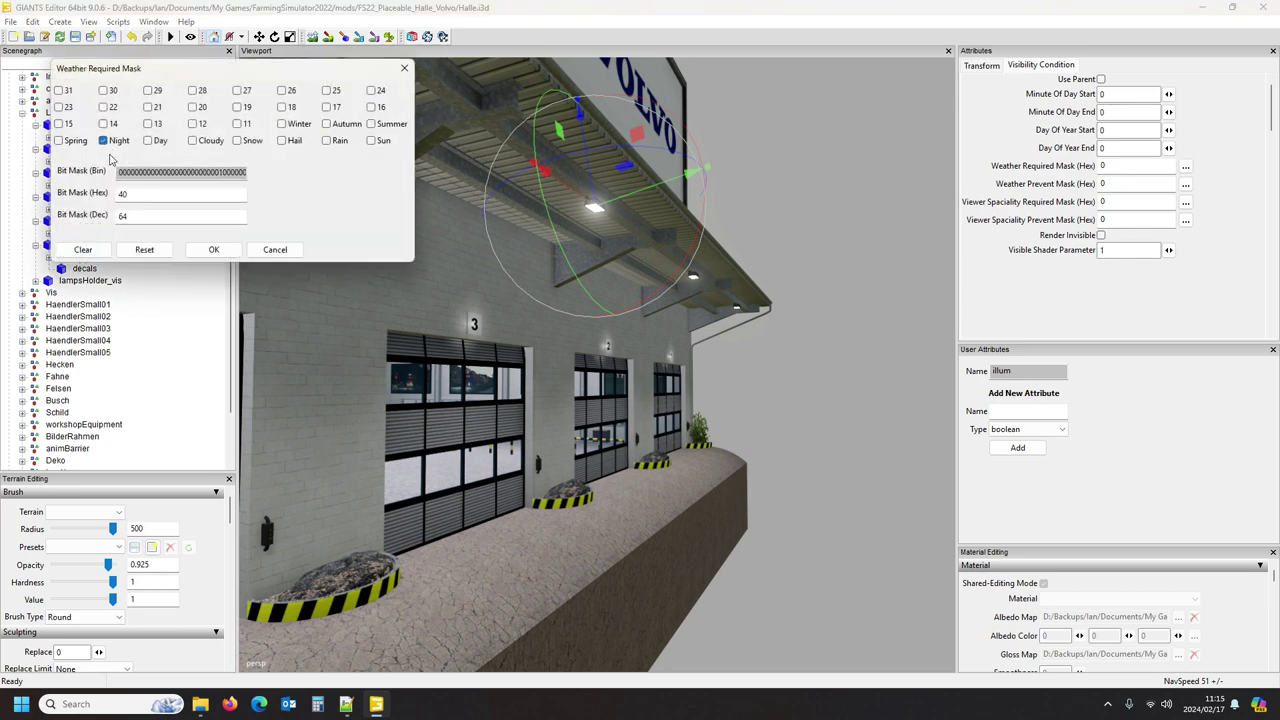
click(214, 253)
mouse_move(424, 220)
right_down()
mouse_move(396, 200)
mouse_move(436, 212)
right_up()
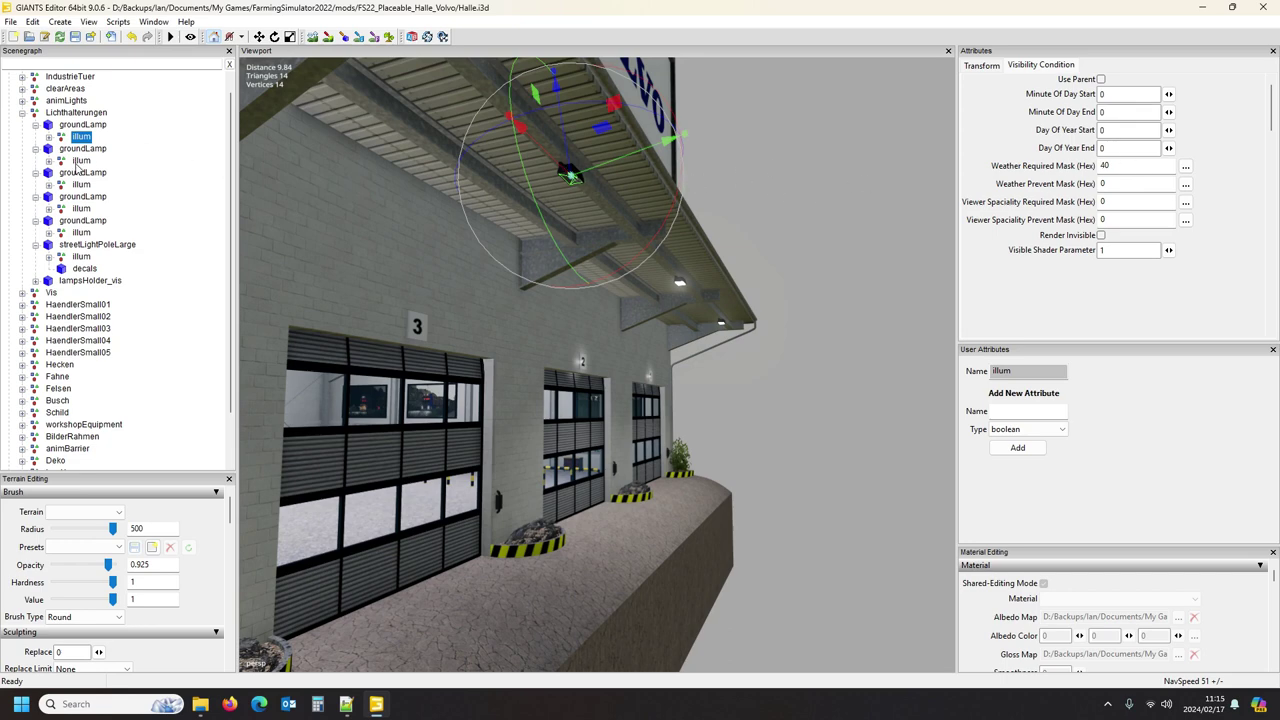
Step: Set the weather required mask of the second groundLamp's illum node to Night (hex 40)
click(80, 161)
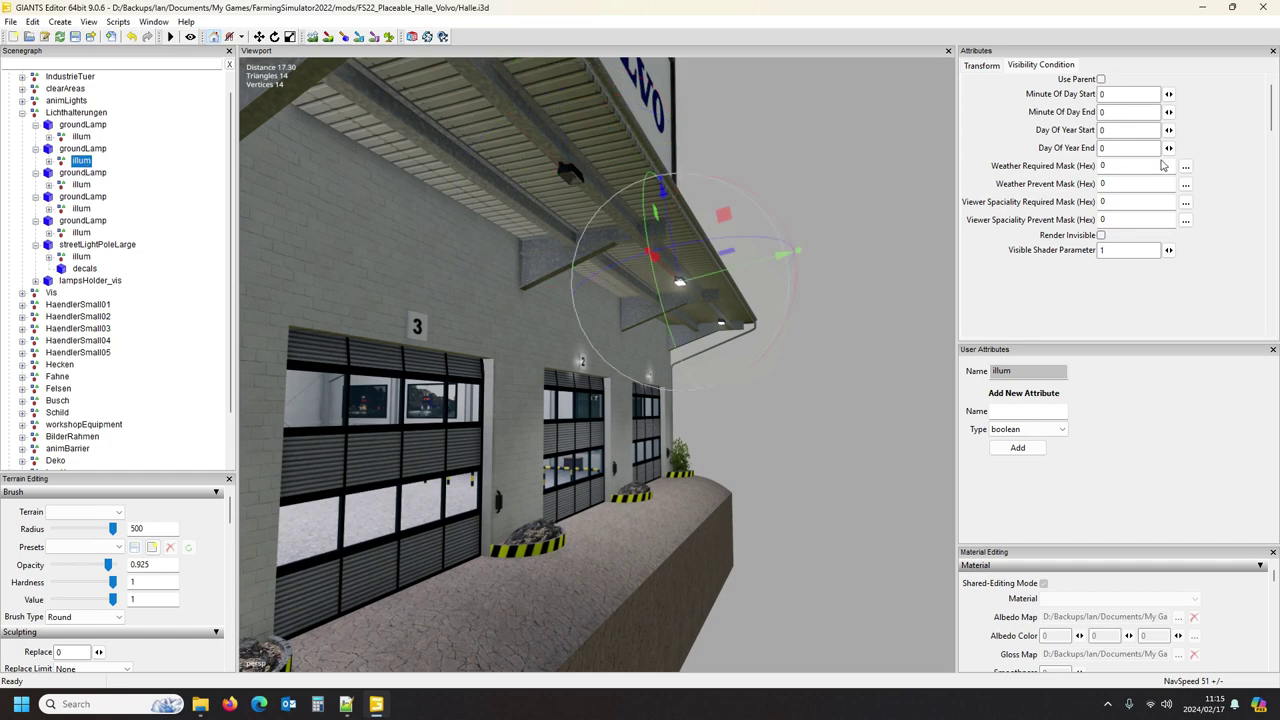
drag(1143, 171, 1096, 166)
click(1185, 166)
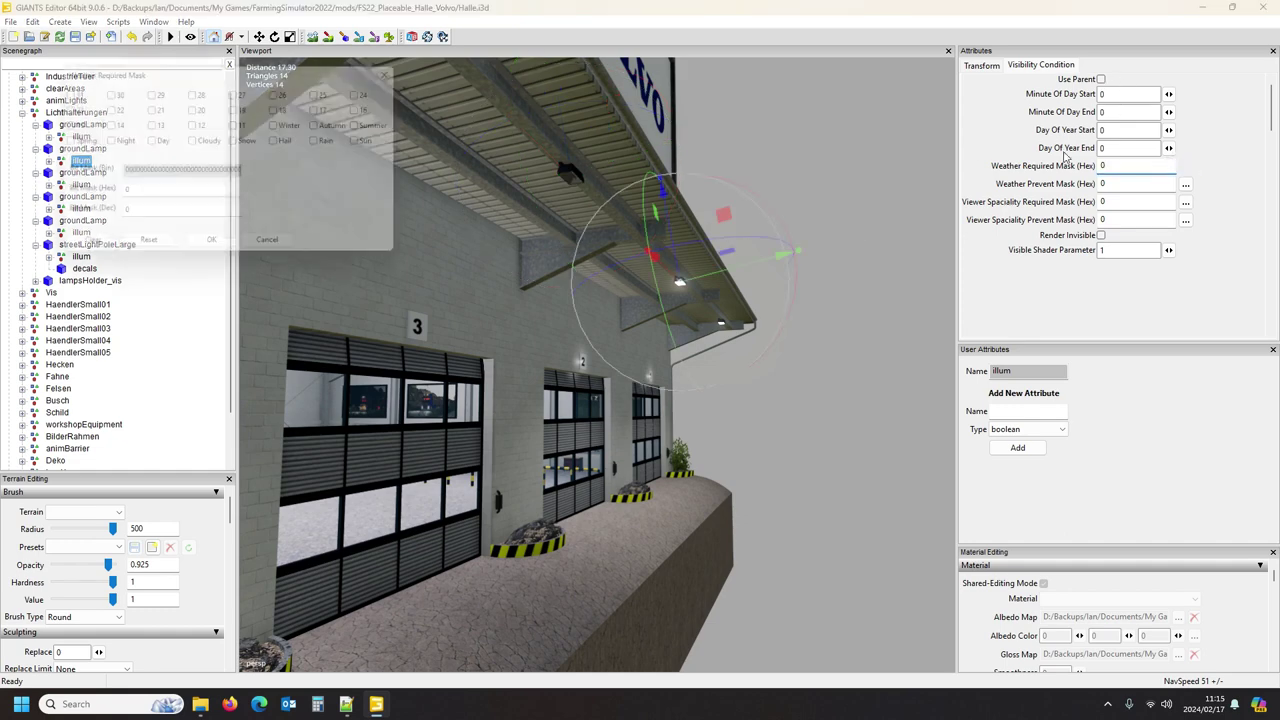
click(103, 141)
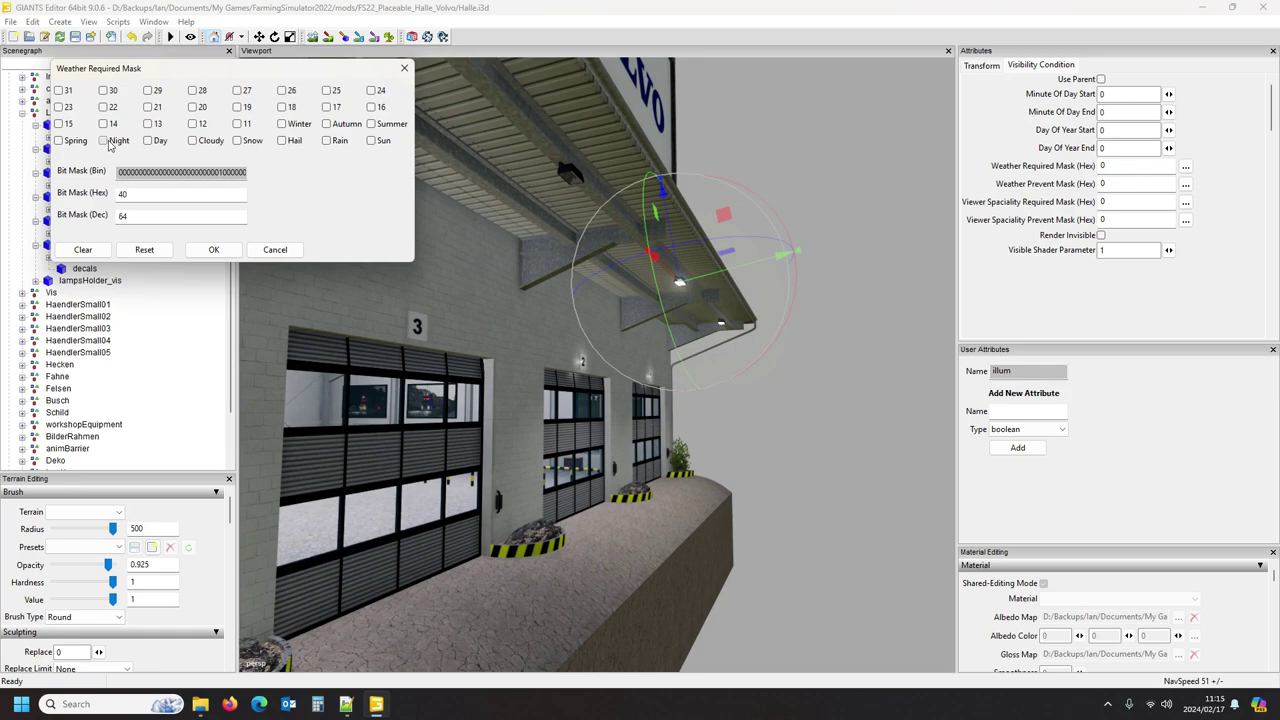
click(212, 250)
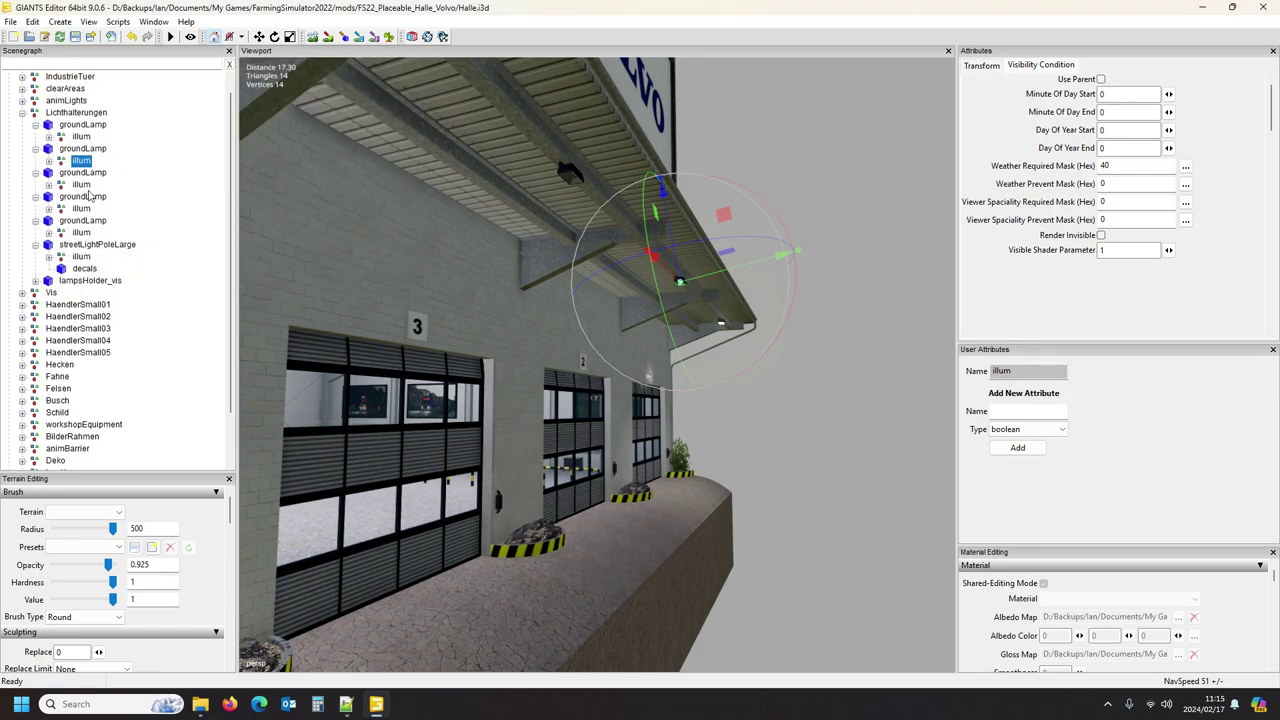